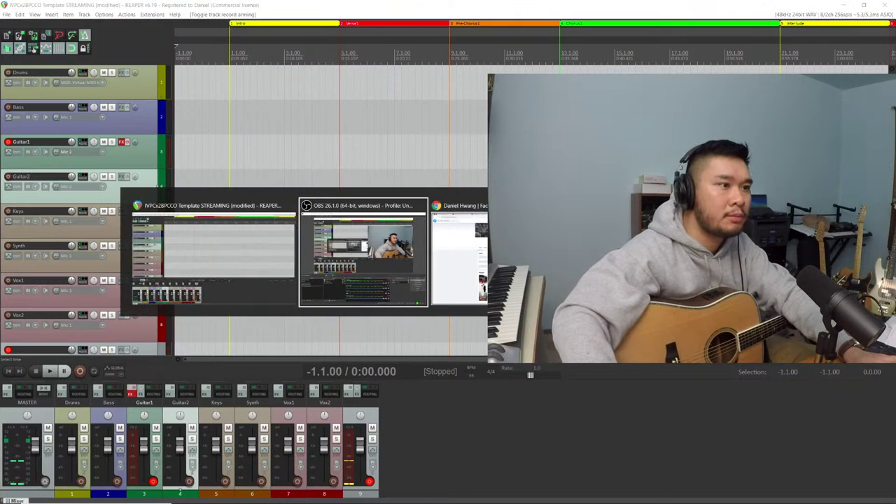
Switch to the browser and check the live stream on the Facebook profile and the YouTube watch page
{"action": "key", "text": "alt+Tab"}
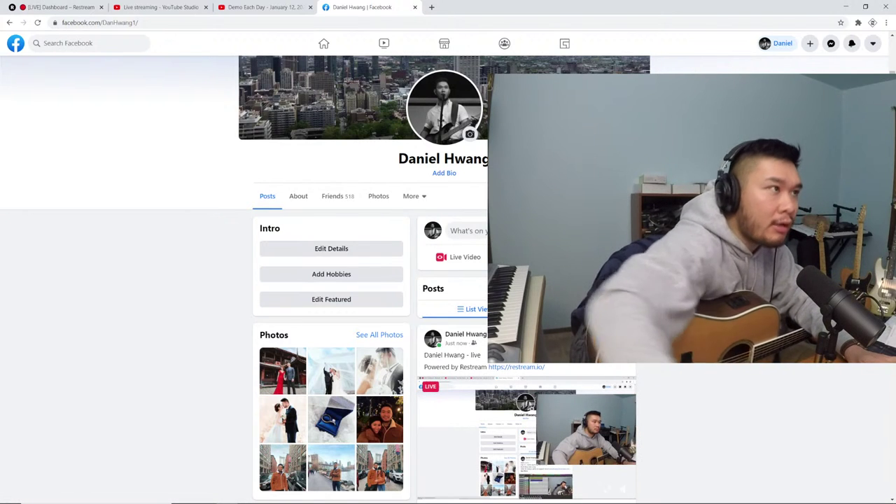
{"action": "left_click", "coordinate": [260, 7]}
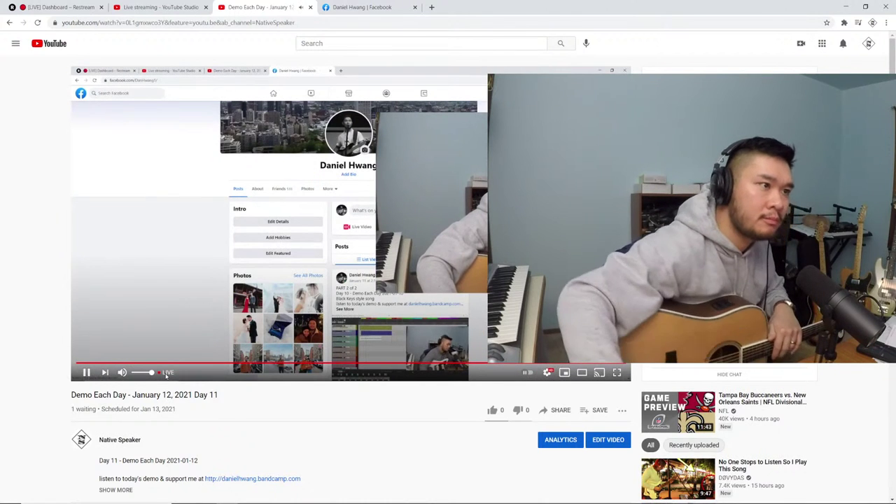
{"action": "key", "text": "alt+Tab"}
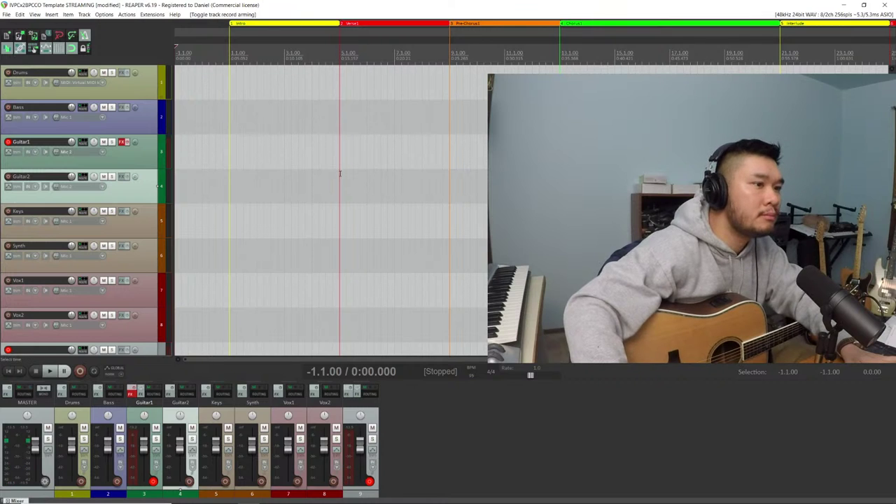
{"action": "key", "text": "alt+Tab"}
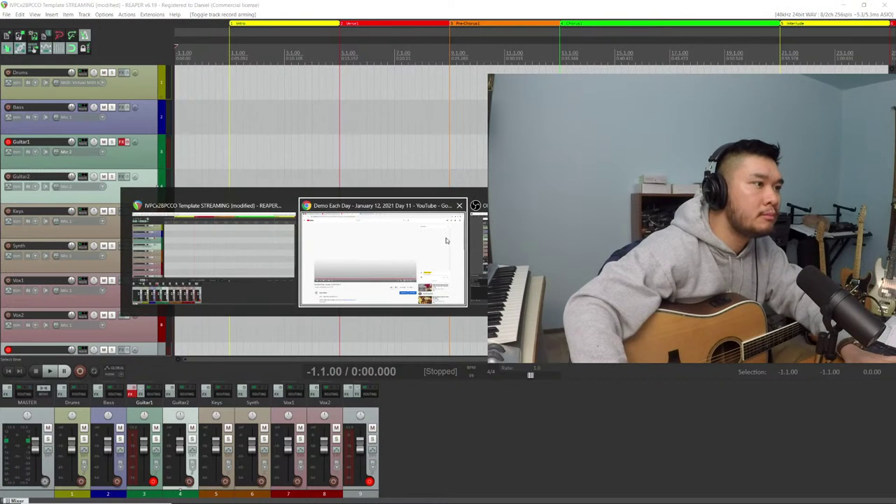
{"action": "key", "text": "alt+Tab"}
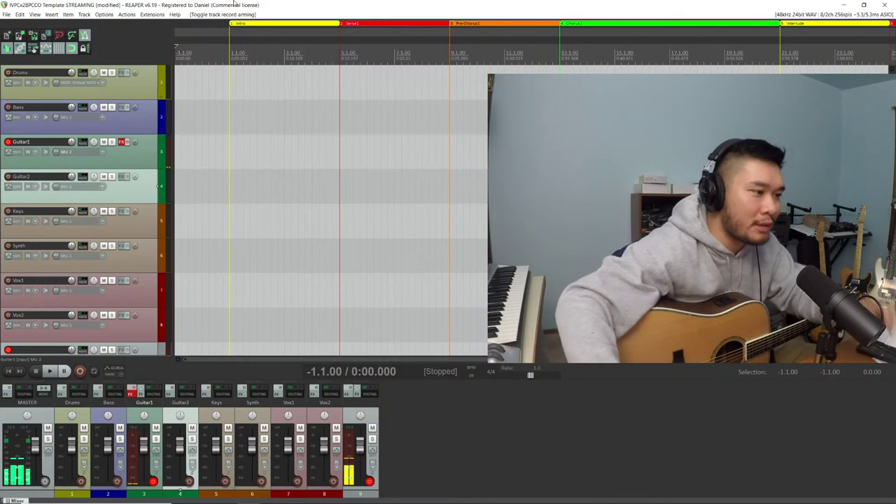
{"action": "key", "text": "alt+Tab"}
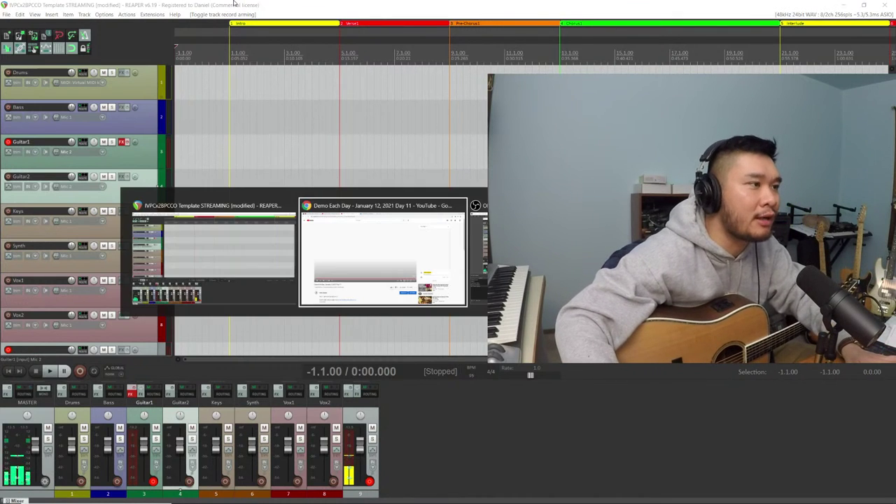
{"action": "left_click", "coordinate": [446, 241]}
{"action": "key", "text": "alt+Tab"}
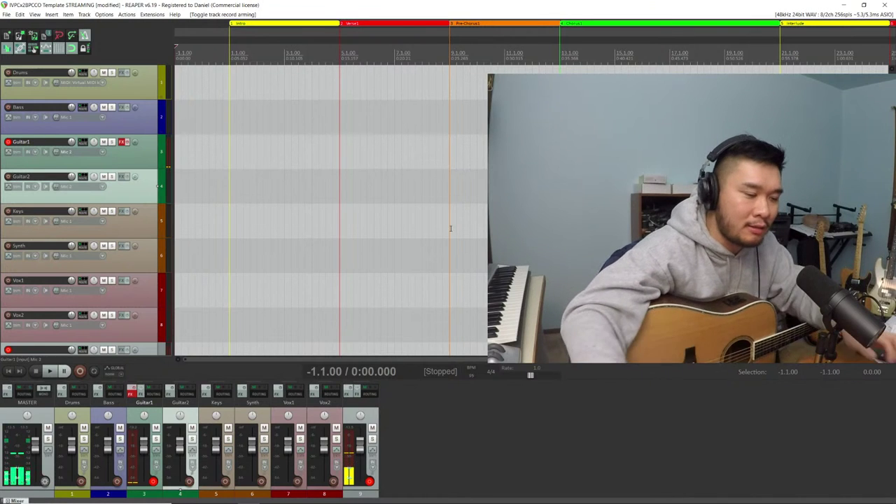
Check the YouTube playback and the Facebook live post once more, and return to REAPER
{"action": "key", "text": "alt+Tab"}
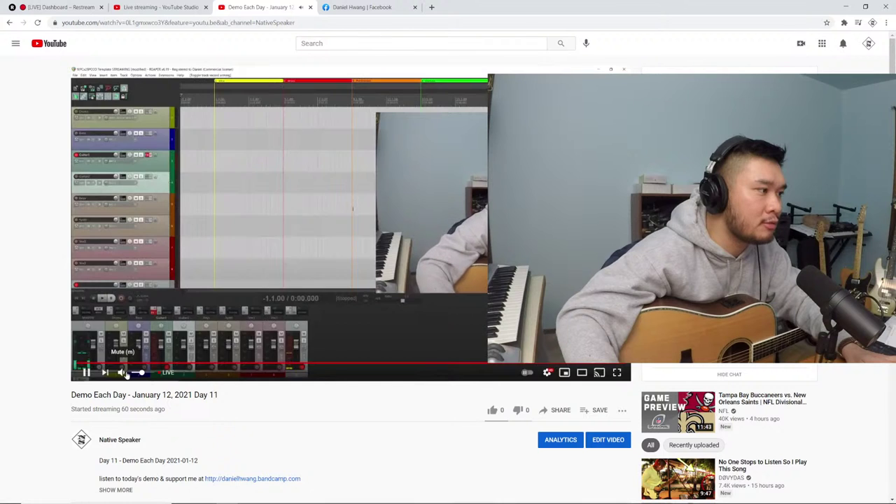
{"action": "left_click", "coordinate": [359, 6]}
{"action": "key", "text": "alt+Tab"}
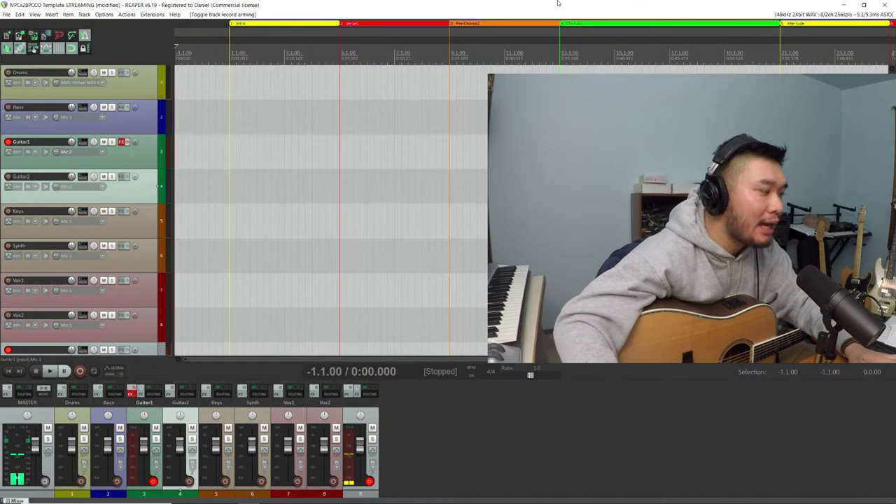
Switch to the lyric sheet in Word and go over the Verse and Pre-Chorus chord lines by selecting them
{"action": "key", "text": "alt+Tab"}
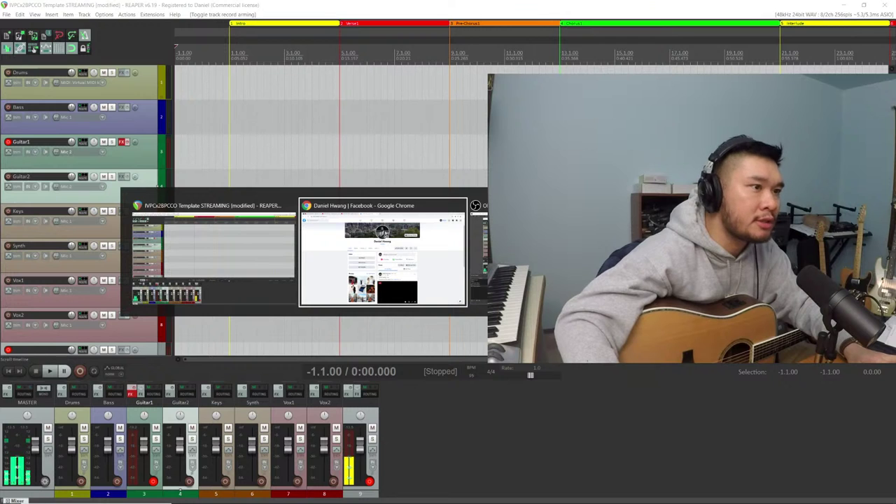
{"action": "scroll", "coordinate": [460, 191], "scroll_direction": "down", "scroll_amount": 2}
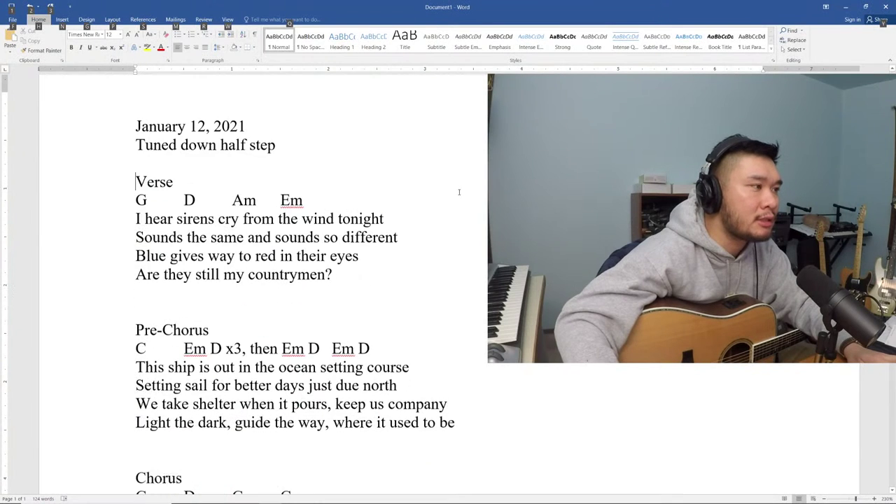
{"action": "left_click", "coordinate": [460, 190]}
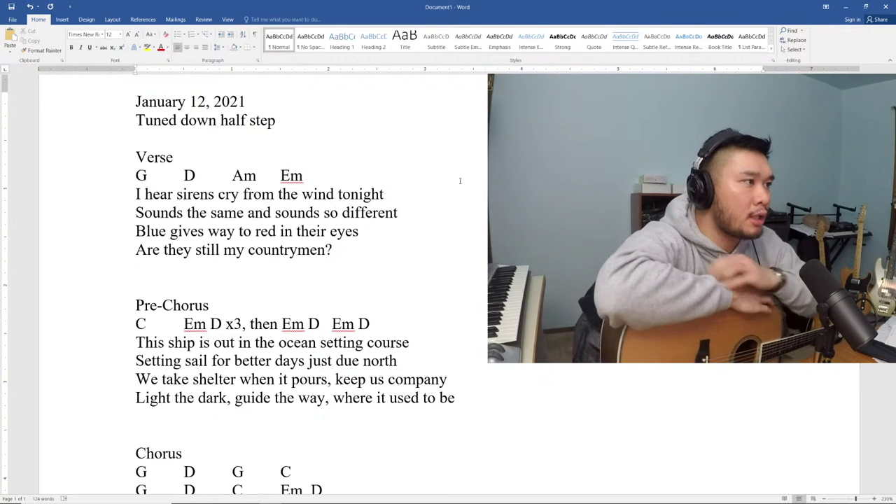
{"action": "left_click_drag", "start_coordinate": [304, 180], "coordinate": [137, 176]}
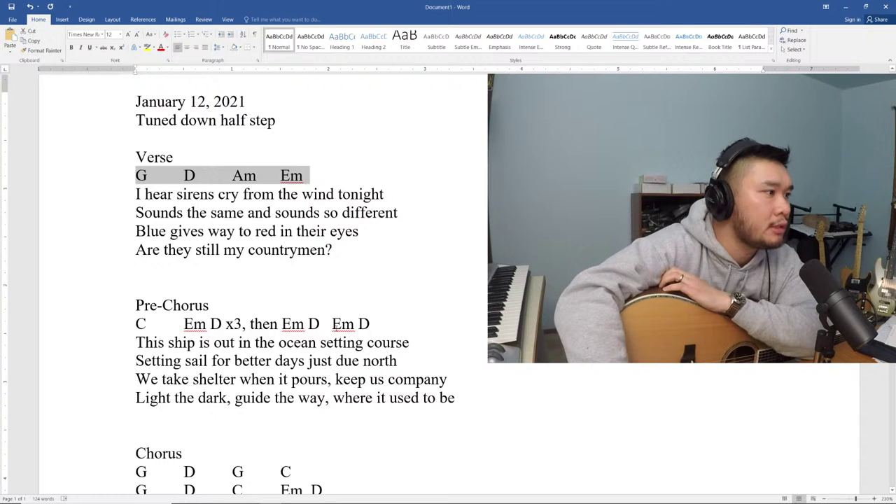
{"action": "left_click_drag", "start_coordinate": [376, 323], "coordinate": [136, 324]}
{"action": "left_click", "coordinate": [133, 324]}
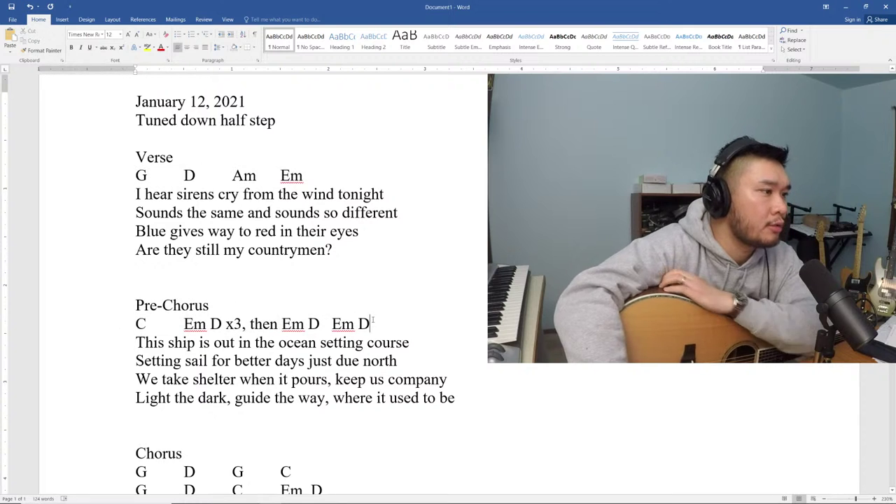
{"action": "left_click", "coordinate": [132, 325]}
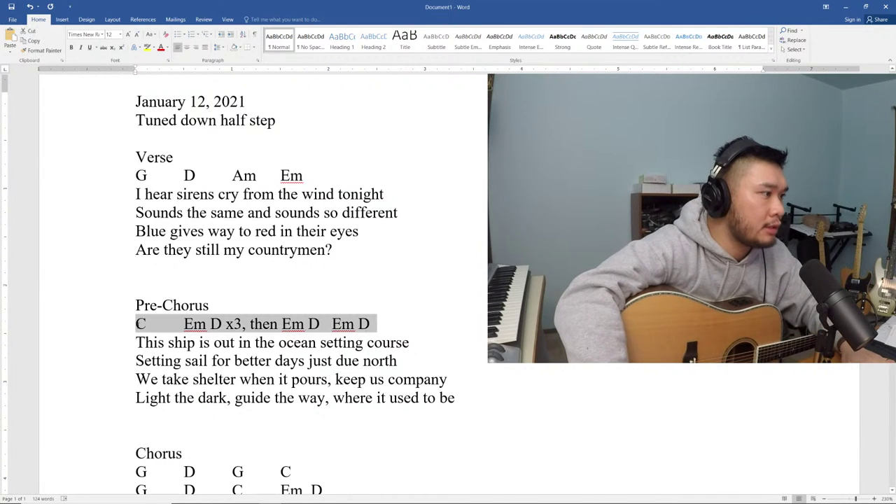
Review the Chorus chords and lyrics in relation to the Verse and Pre-Chorus sections
{"action": "scroll", "coordinate": [273, 296], "scroll_direction": "down", "scroll_amount": 4}
{"action": "left_click_drag", "start_coordinate": [273, 296], "coordinate": [231, 254]}
{"action": "left_click", "coordinate": [382, 242]}
{"action": "scroll", "coordinate": [396, 261], "scroll_direction": "up", "scroll_amount": 1}
{"action": "scroll", "coordinate": [396, 261], "scroll_direction": "up", "scroll_amount": 5}
{"action": "scroll", "coordinate": [396, 261], "scroll_direction": "down", "scroll_amount": 4}
{"action": "scroll", "coordinate": [397, 261], "scroll_direction": "up", "scroll_amount": 3}
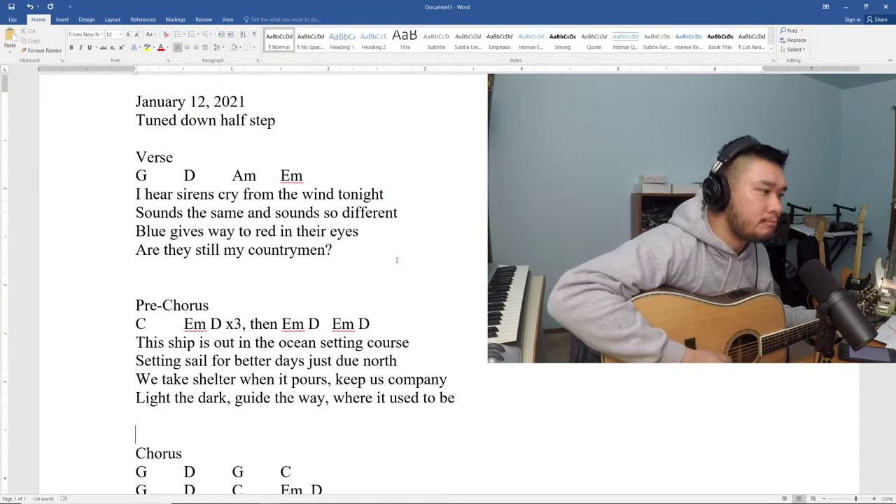
{"action": "scroll", "coordinate": [420, 287], "scroll_direction": "down", "scroll_amount": 3}
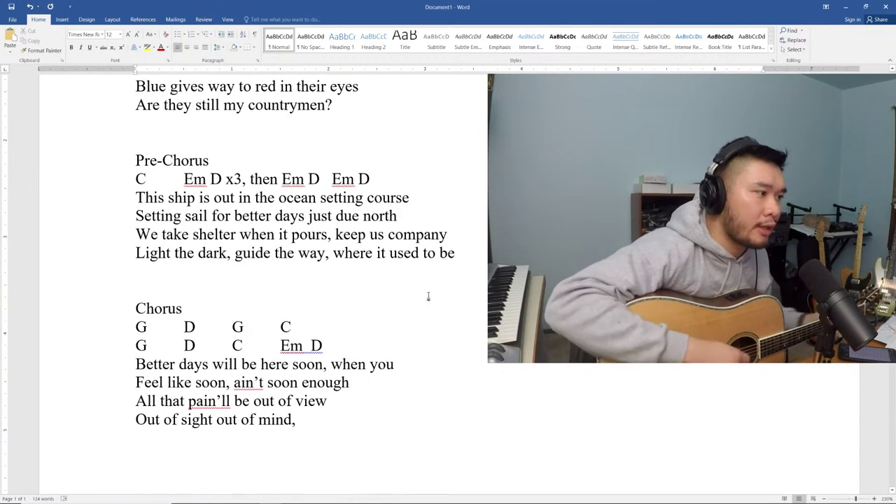
Add the word "only" after "Out of sight out of mind," in the last line of the Chorus
{"action": "left_click_drag", "start_coordinate": [301, 428], "coordinate": [362, 325]}
{"action": "key", "text": "Right"}
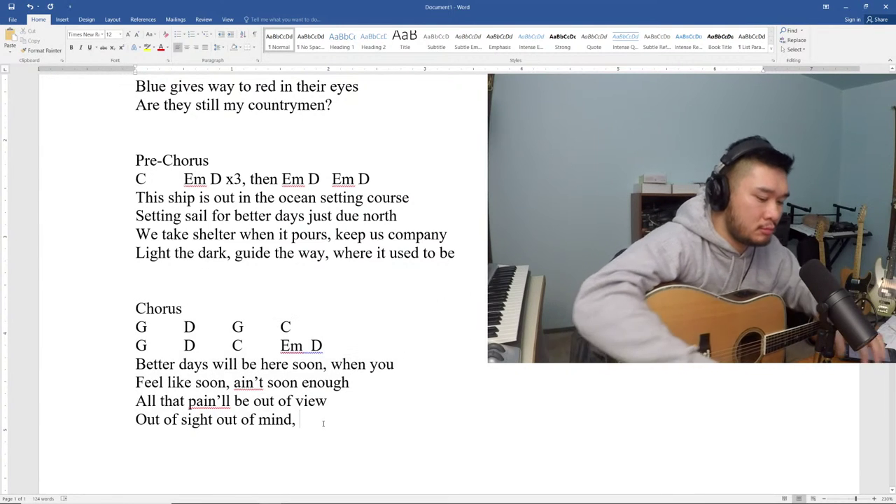
{"action": "type", "text": "only"}
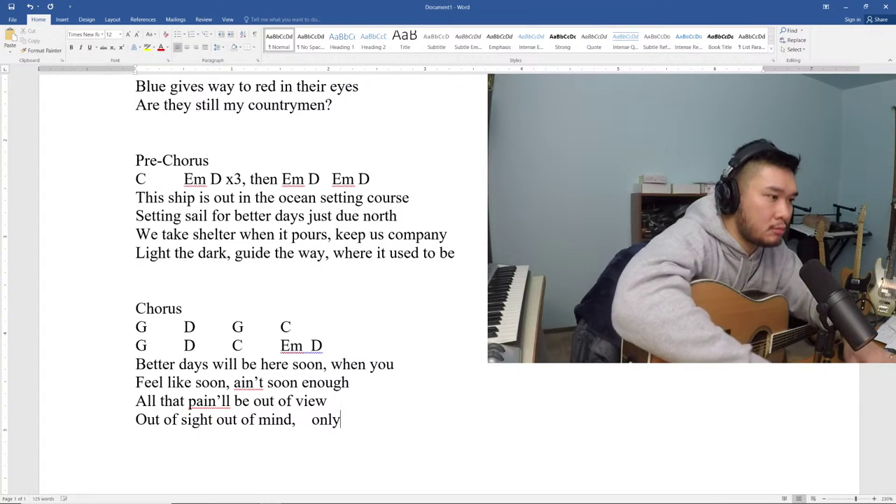
{"action": "left_click", "coordinate": [473, 339]}
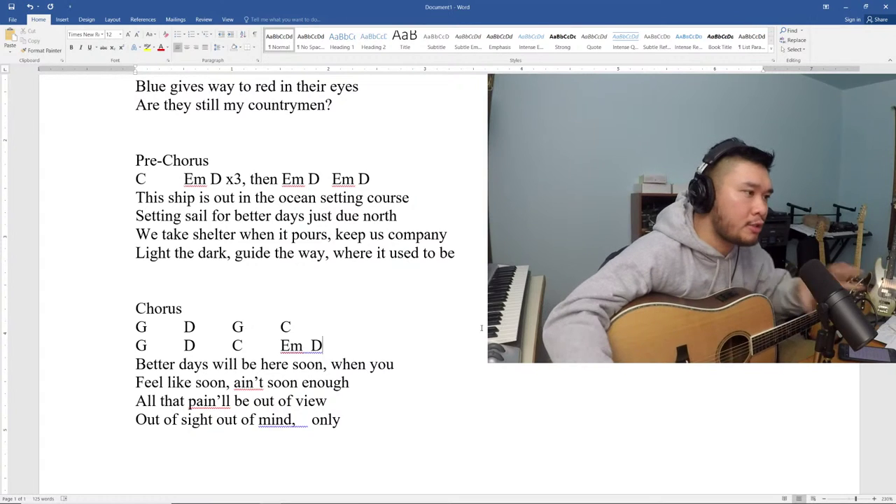
Go over the Verse lyrics, selecting the lines from "I hear sirens cry" to "Are they still my countrymen?"
{"action": "scroll", "coordinate": [481, 328], "scroll_direction": "up", "scroll_amount": 4}
{"action": "scroll", "coordinate": [482, 329], "scroll_direction": "down", "scroll_amount": 1}
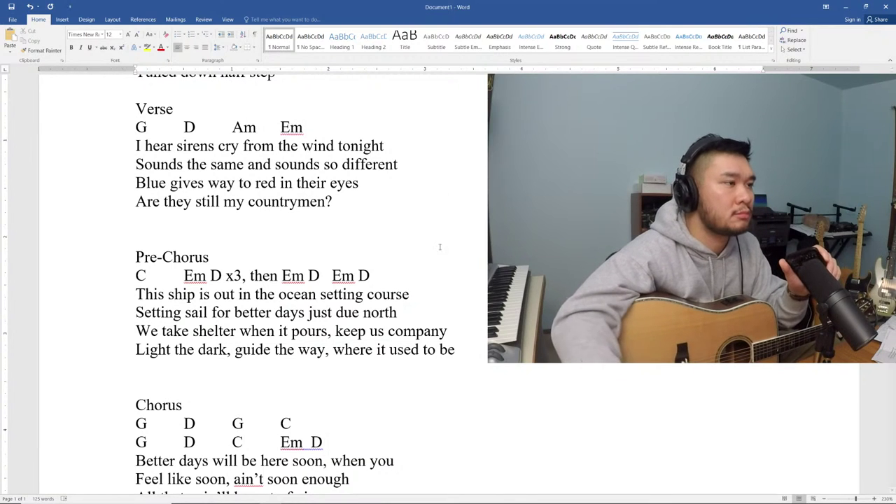
{"action": "left_click_drag", "start_coordinate": [385, 146], "coordinate": [146, 164]}
{"action": "left_click_drag", "start_coordinate": [341, 201], "coordinate": [144, 164]}
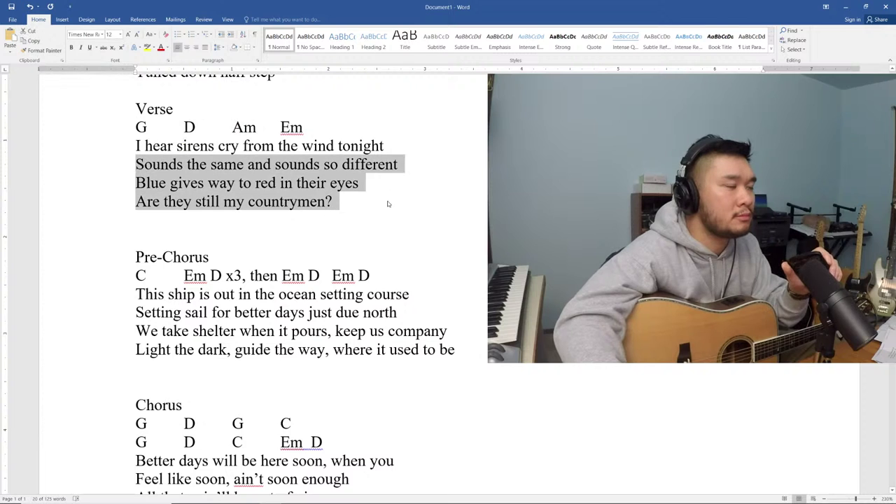
{"action": "left_click", "coordinate": [364, 206]}
{"action": "left_click_drag", "start_coordinate": [397, 164], "coordinate": [275, 163]}
{"action": "left_click", "coordinate": [352, 209]}
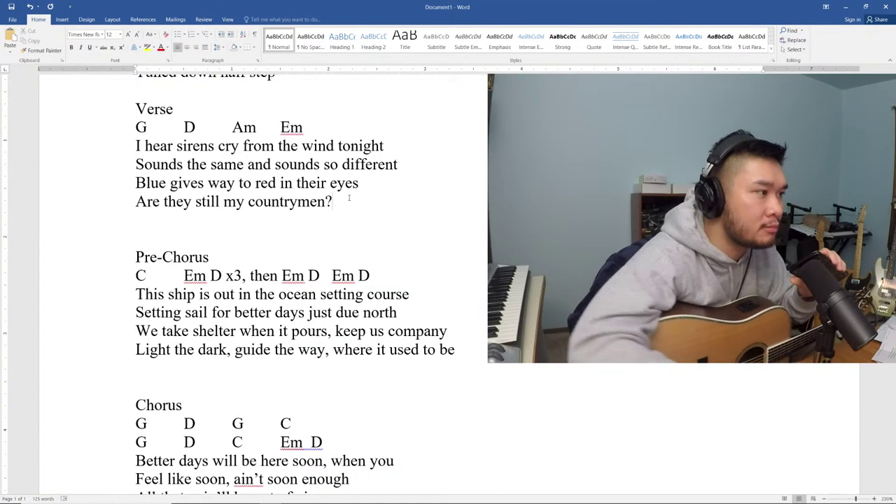
Go over the Pre-Chorus lyrics line by line, selecting phrases such as "keep us company"
{"action": "left_click_drag", "start_coordinate": [417, 313], "coordinate": [135, 294]}
{"action": "left_click", "coordinate": [345, 348]}
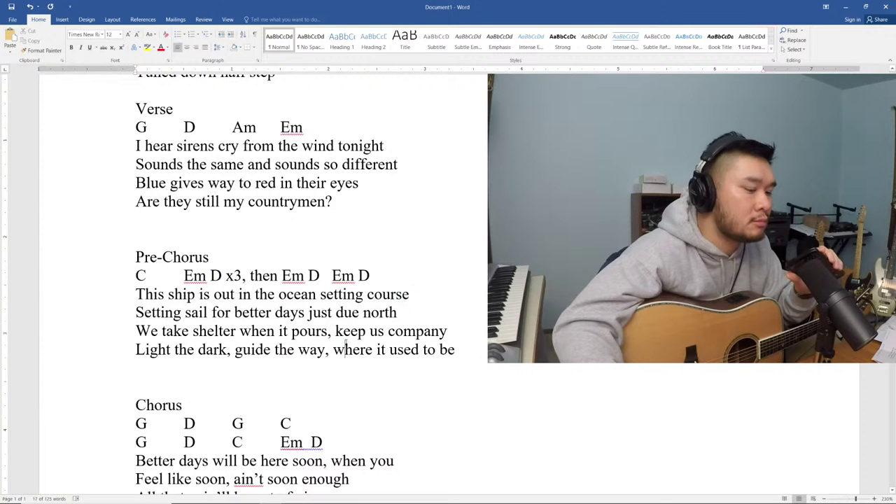
{"action": "left_click_drag", "start_coordinate": [138, 313], "coordinate": [339, 332]}
{"action": "left_click", "coordinate": [310, 349]}
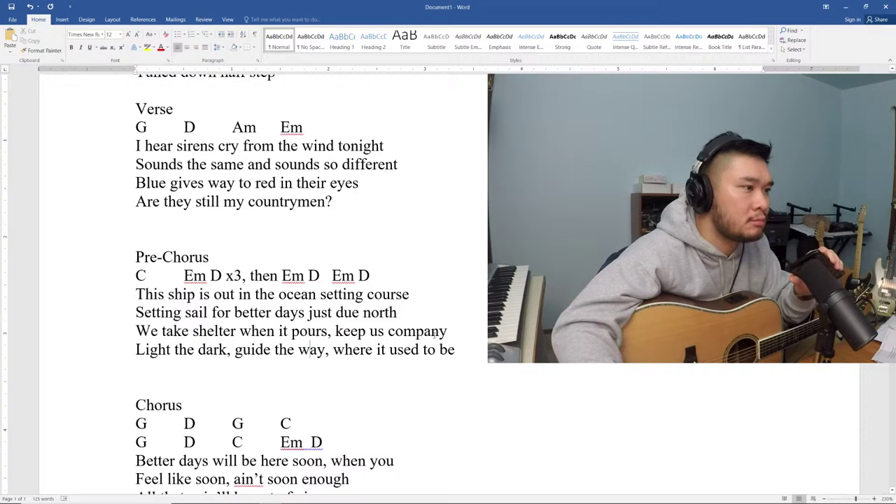
{"action": "left_click_drag", "start_coordinate": [452, 332], "coordinate": [181, 341]}
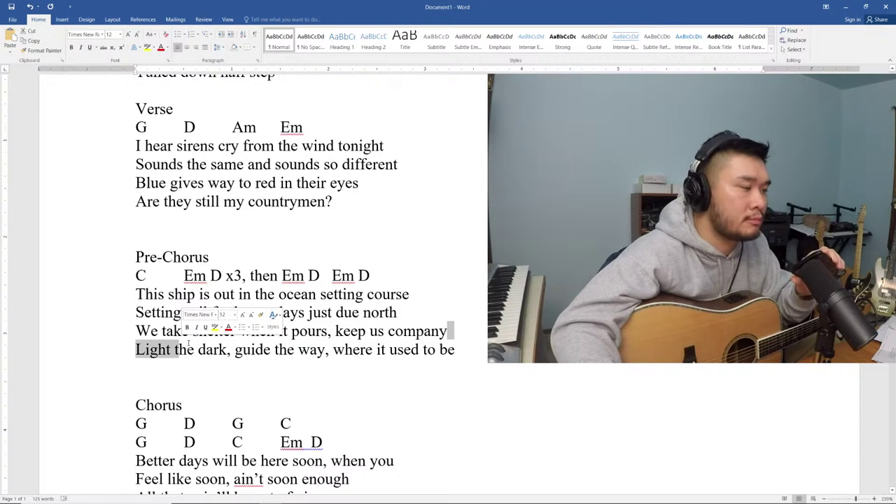
{"action": "left_click", "coordinate": [243, 365]}
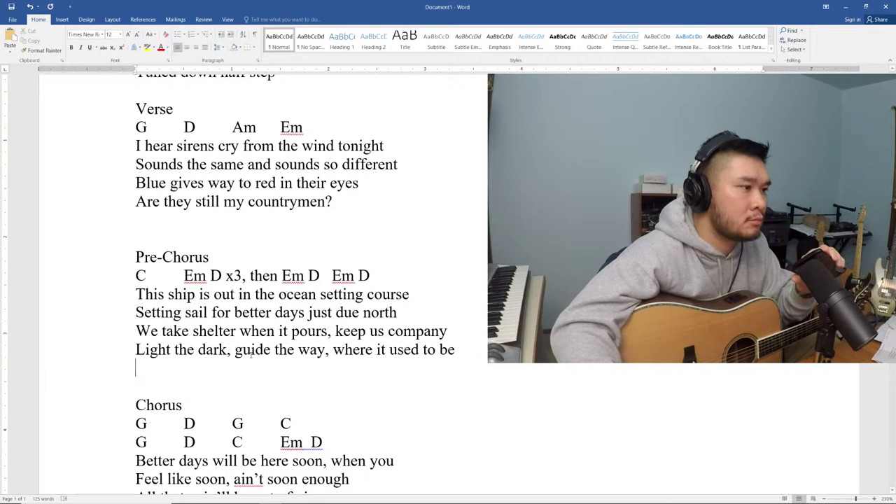
{"action": "left_click", "coordinate": [449, 332]}
{"action": "key", "text": "ctrl+shift+Left"}
{"action": "key", "text": "ctrl+shift+Left"}
{"action": "key", "text": "ctrl+shift+Left"}
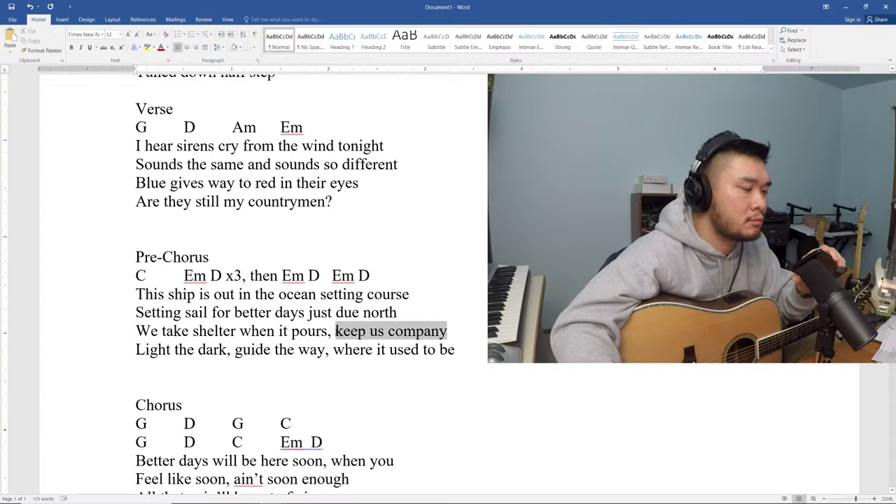
{"action": "left_click", "coordinate": [228, 349]}
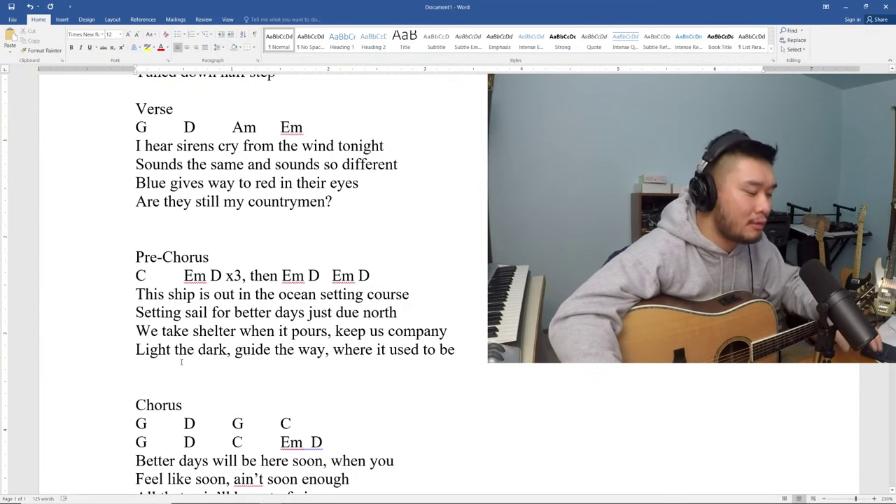
Switch to REAPER and set the project tempo to the song's beat with Tap tempo
{"action": "key", "text": "alt+Tab"}
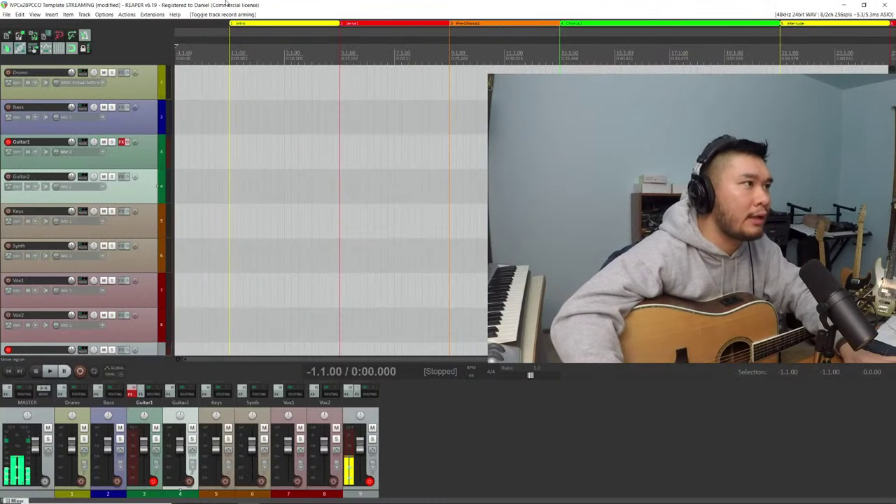
{"action": "scroll", "coordinate": [185, 183], "scroll_direction": "down", "scroll_amount": 2}
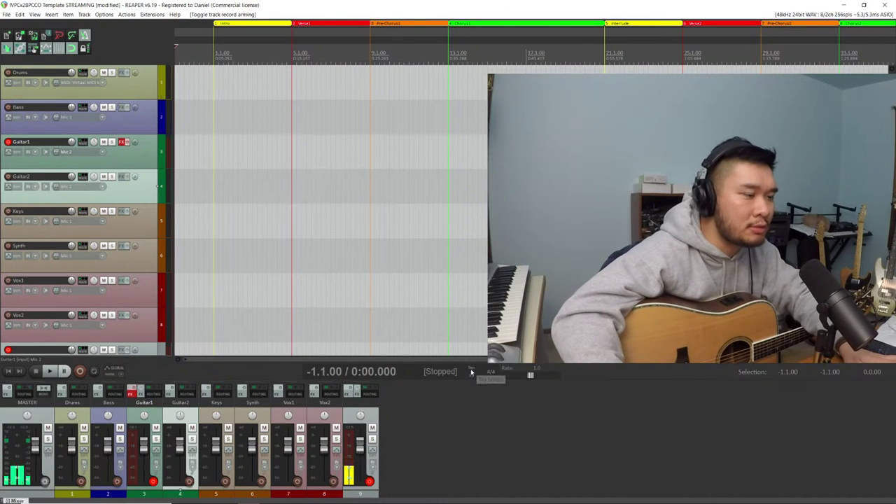
{"action": "key", "text": "equal"}
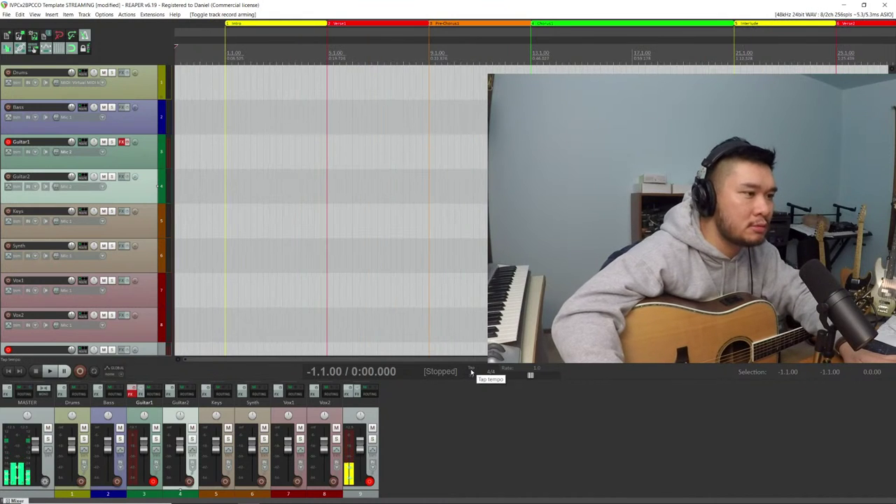
{"action": "key", "text": "minus"}
{"action": "key", "text": "minus"}
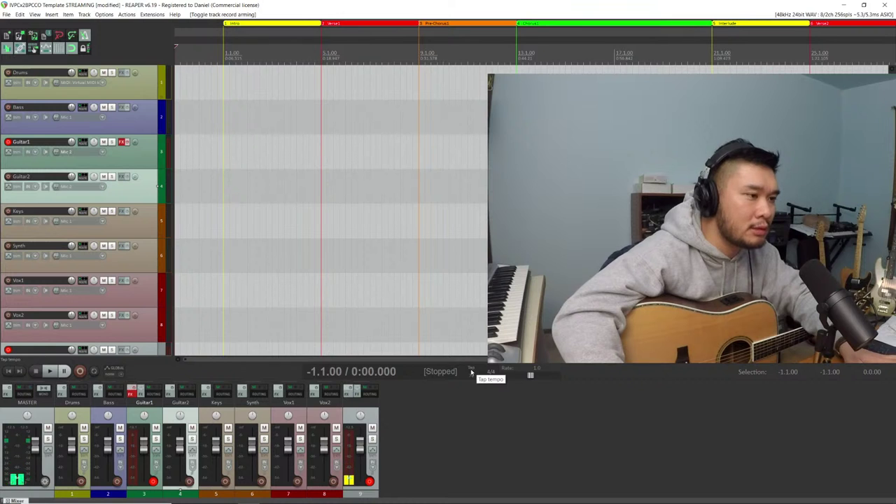
{"action": "key", "text": "minus"}
{"action": "key", "text": "minus"}
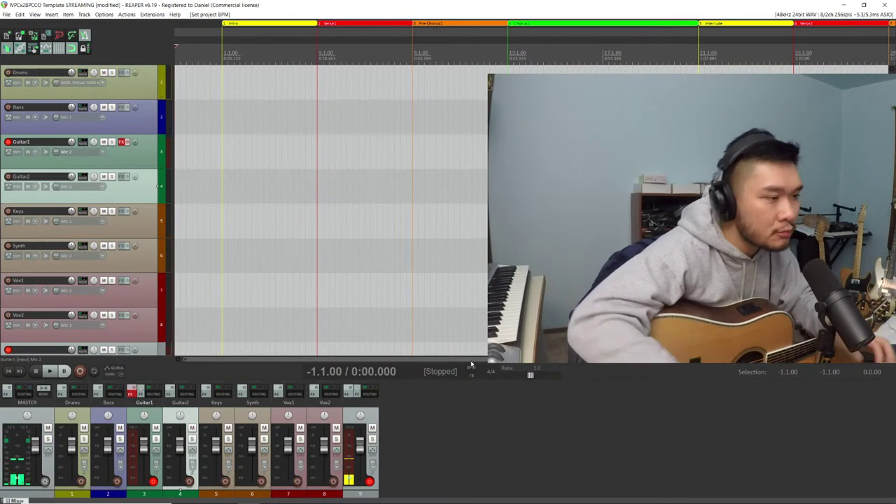
{"action": "left_click", "coordinate": [472, 369]}
{"action": "left_click", "coordinate": [472, 369]}
{"action": "left_click", "coordinate": [472, 369]}
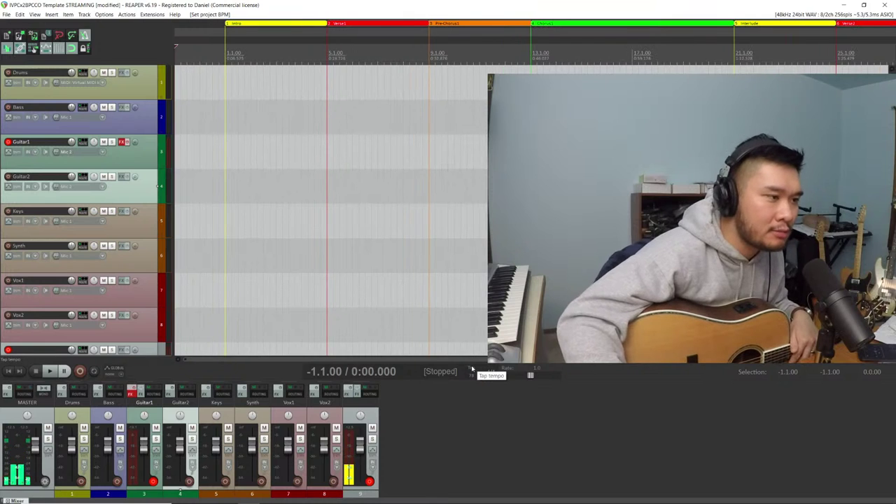
Refine the project tempo by repeatedly tapping the song's beat with Tap tempo
{"action": "left_click", "coordinate": [472, 369]}
{"action": "left_click", "coordinate": [472, 369]}
{"action": "left_click", "coordinate": [472, 369]}
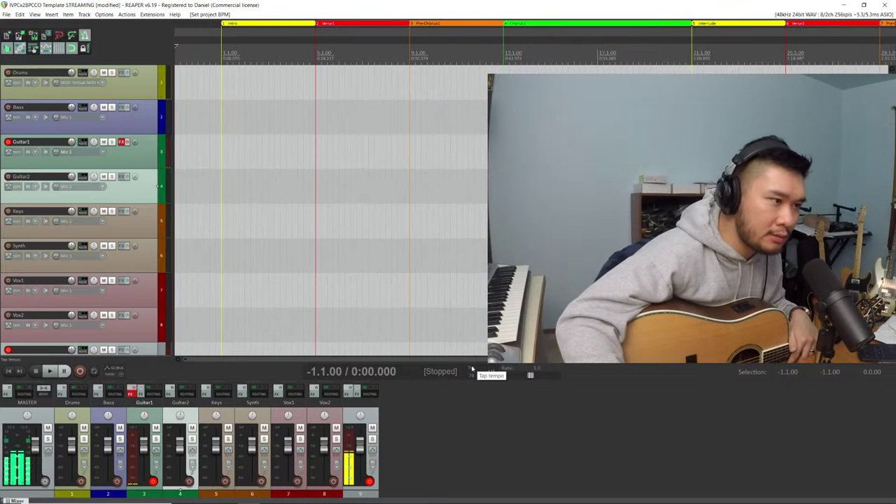
{"action": "left_click", "coordinate": [472, 369]}
{"action": "left_click", "coordinate": [472, 370]}
{"action": "left_click", "coordinate": [472, 369]}
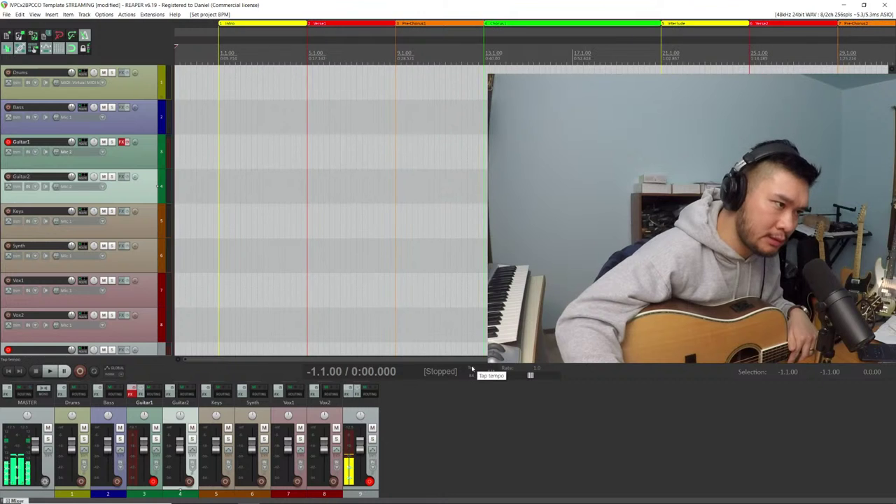
{"action": "left_click", "coordinate": [472, 369]}
{"action": "left_click", "coordinate": [472, 369]}
{"action": "left_click", "coordinate": [472, 369]}
{"action": "left_click", "coordinate": [472, 369]}
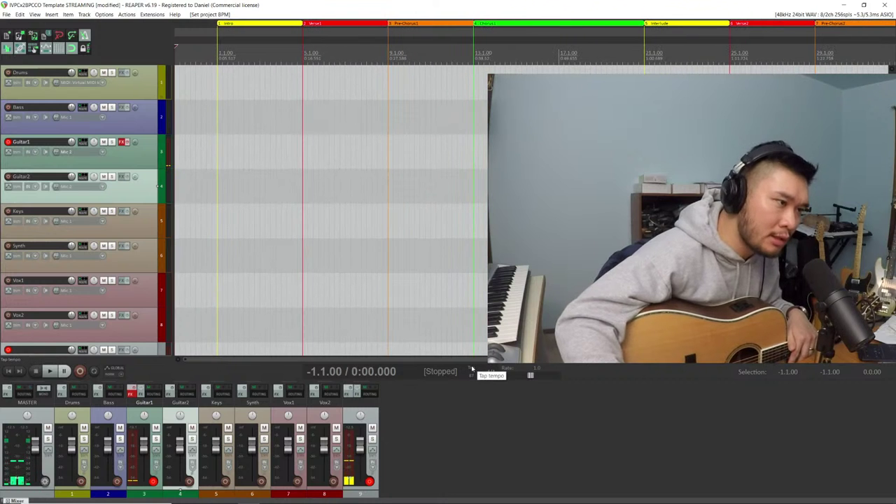
{"action": "left_click", "coordinate": [473, 369]}
{"action": "left_click", "coordinate": [472, 370]}
{"action": "left_click", "coordinate": [472, 370]}
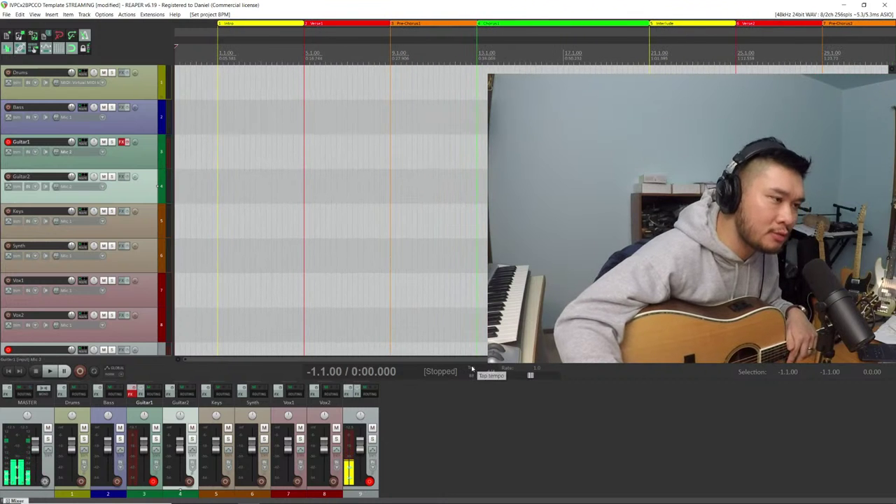
{"action": "left_click", "coordinate": [472, 369]}
{"action": "left_click", "coordinate": [472, 369]}
{"action": "left_click", "coordinate": [472, 369]}
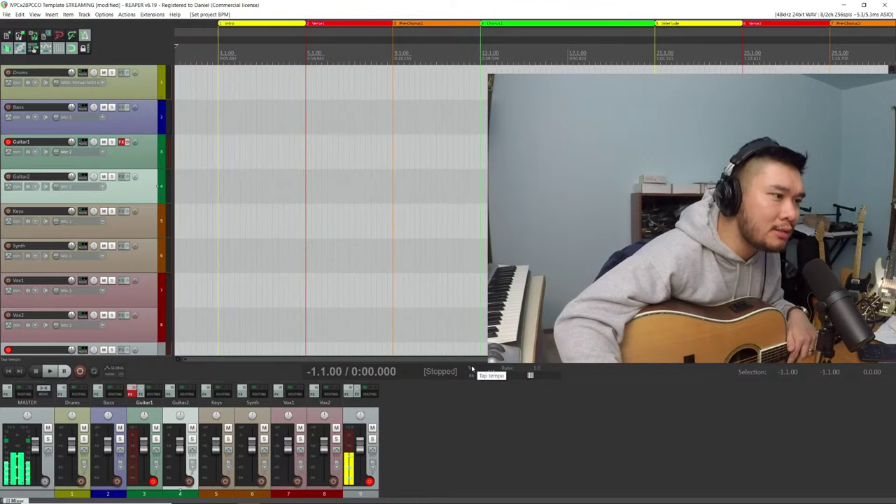
{"action": "left_click", "coordinate": [472, 369]}
{"action": "left_click", "coordinate": [472, 369]}
{"action": "left_click", "coordinate": [472, 369]}
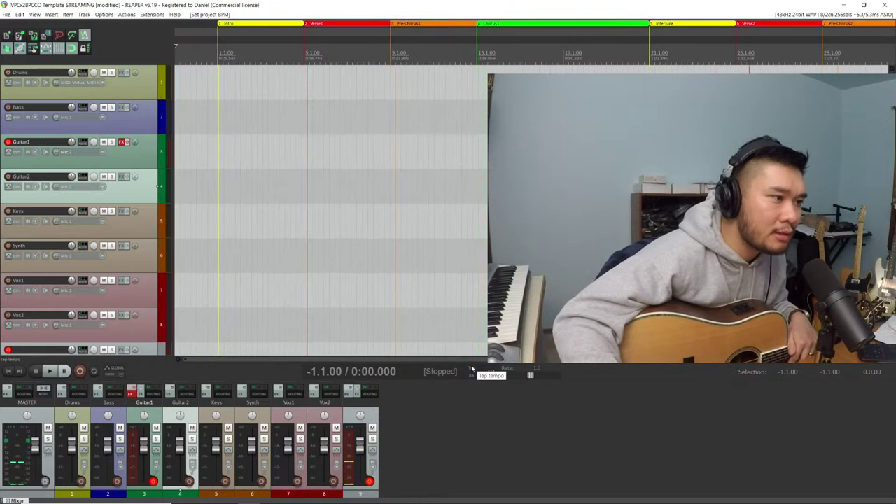
{"action": "left_click", "coordinate": [472, 369]}
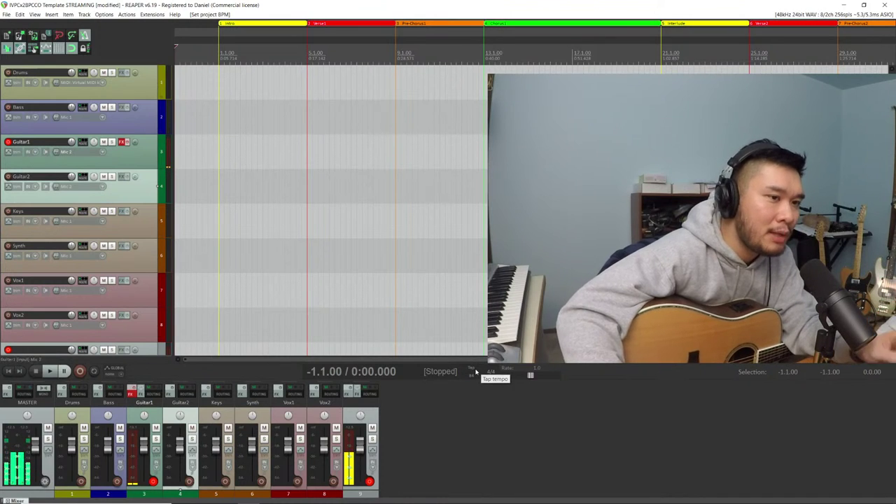
Tap out the song's beat once more and set the project tempo to 92 BPM
{"action": "left_click", "coordinate": [476, 372]}
{"action": "left_click", "coordinate": [476, 373]}
{"action": "left_click", "coordinate": [476, 373]}
{"action": "left_click", "coordinate": [477, 372]}
{"action": "left_click", "coordinate": [477, 372]}
{"action": "left_click", "coordinate": [477, 372]}
{"action": "left_click", "coordinate": [477, 372]}
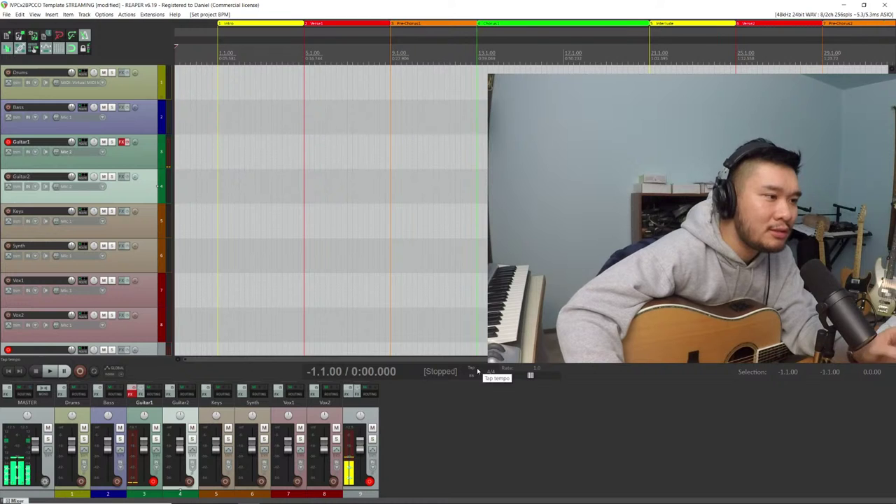
{"action": "left_click", "coordinate": [477, 372]}
{"action": "left_click", "coordinate": [477, 372]}
{"action": "left_click", "coordinate": [477, 372]}
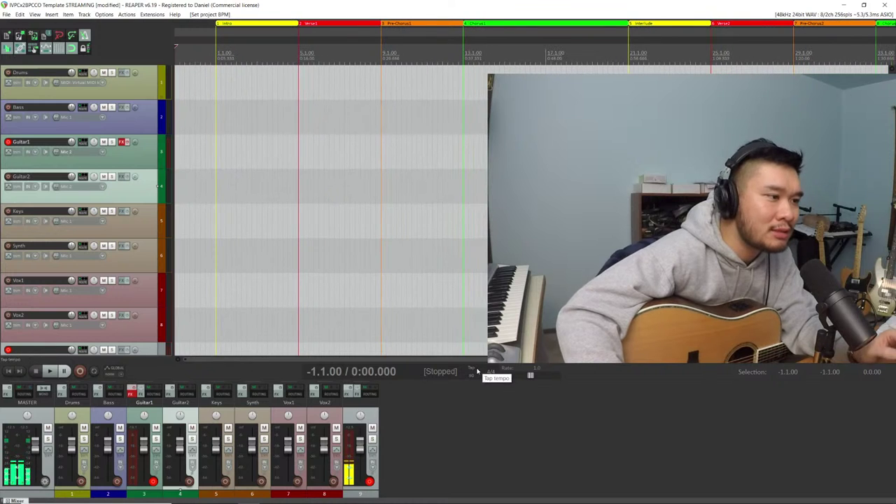
{"action": "left_click", "coordinate": [477, 372]}
{"action": "left_click", "coordinate": [477, 371]}
{"action": "left_click", "coordinate": [467, 370]}
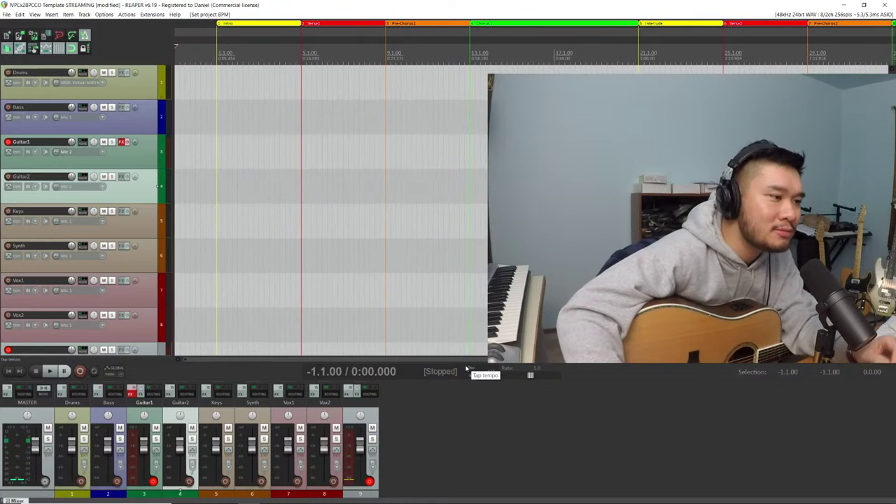
{"action": "left_click", "coordinate": [467, 369]}
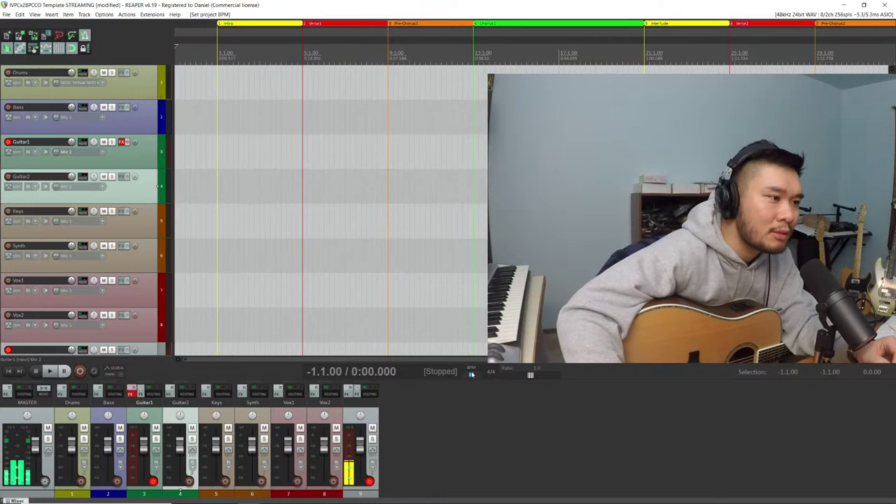
{"action": "left_click", "coordinate": [506, 371]}
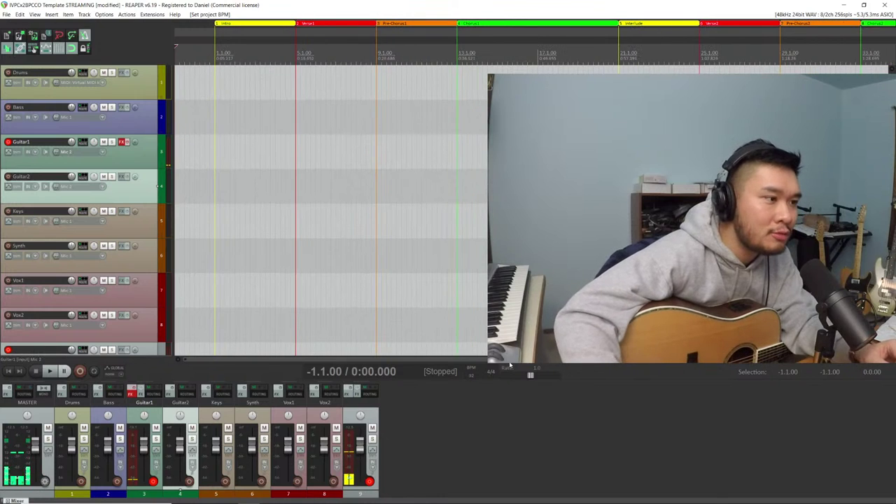
Add the Toontrack EZdrummer (32 out) instrument to the Drums track
{"action": "left_click", "coordinate": [123, 73]}
{"action": "scroll", "coordinate": [245, 420], "scroll_direction": "down", "scroll_amount": 10}
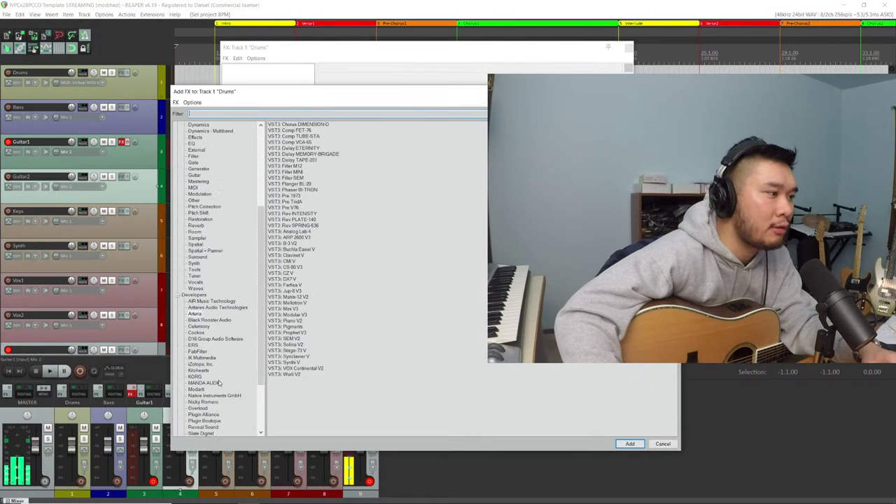
{"action": "left_click", "coordinate": [199, 383]}
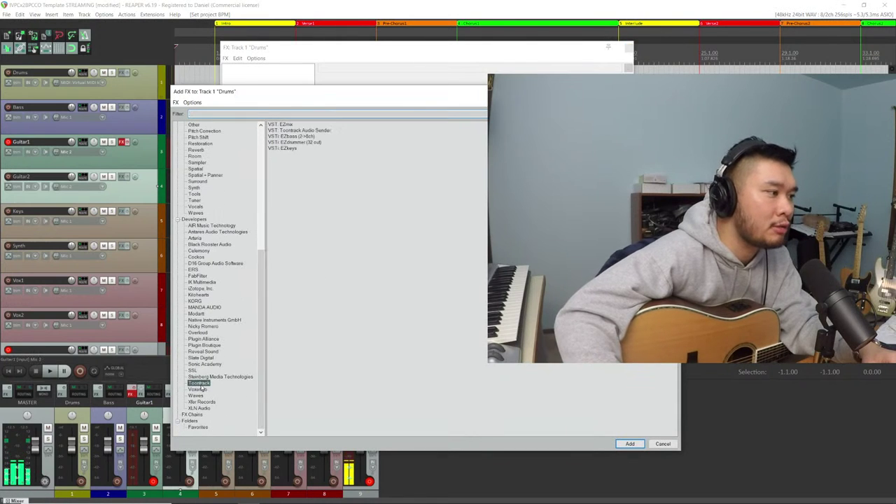
{"action": "left_click", "coordinate": [311, 143]}
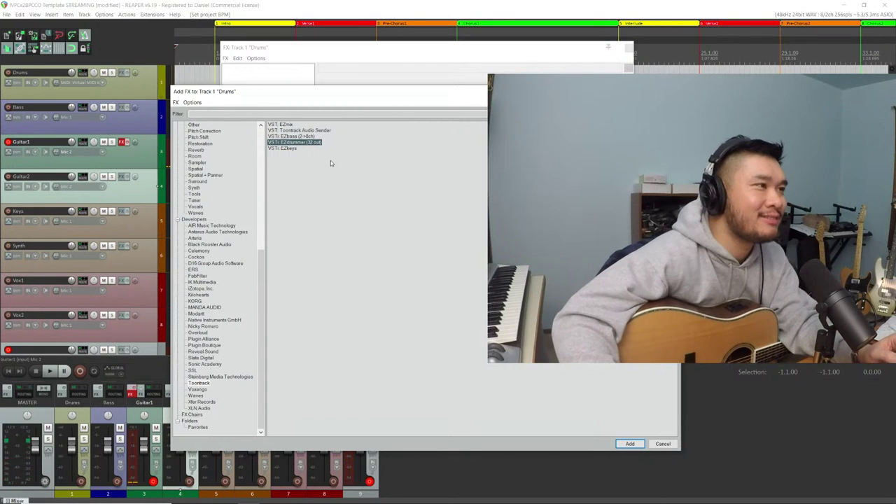
{"action": "left_click", "coordinate": [318, 131]}
{"action": "double_click", "coordinate": [315, 143]}
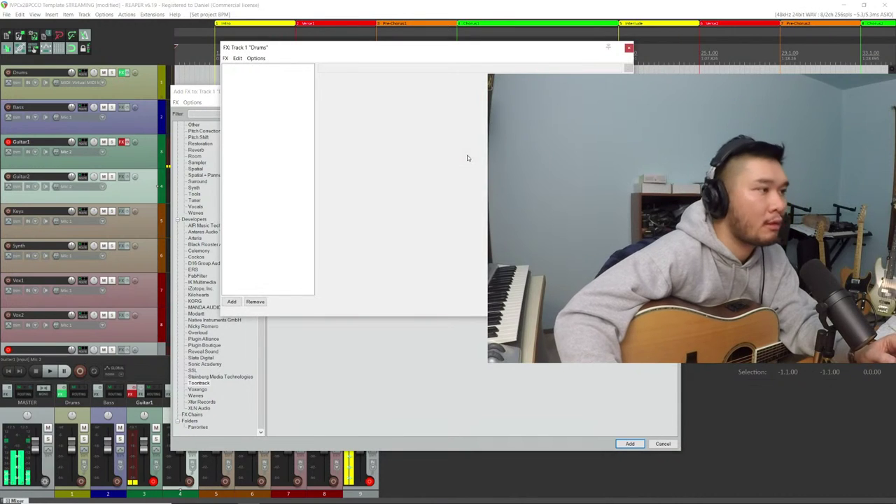
Browse EZdrummer's grooves to the EZdrummer 1 Pop/Rock library and open the 4/4 Straight Pop/Rock grooves
{"action": "left_click", "coordinate": [472, 95]}
{"action": "left_click", "coordinate": [440, 94]}
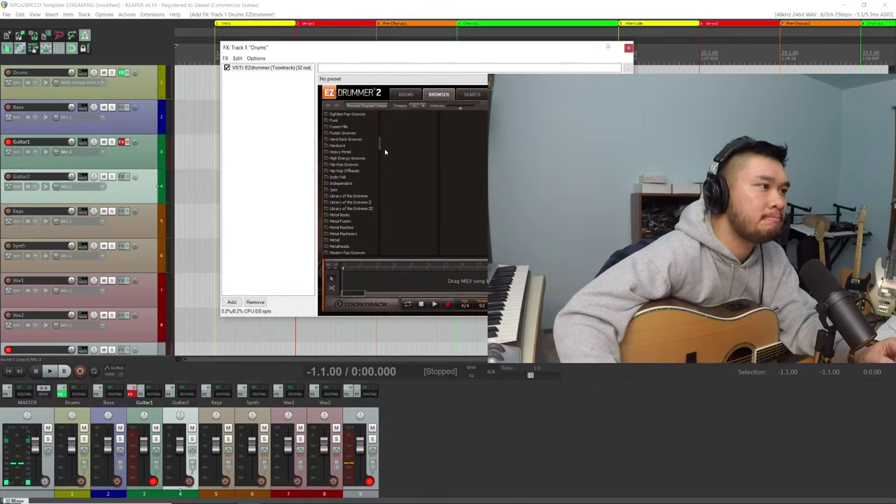
{"action": "left_click_drag", "start_coordinate": [380, 145], "coordinate": [382, 180]}
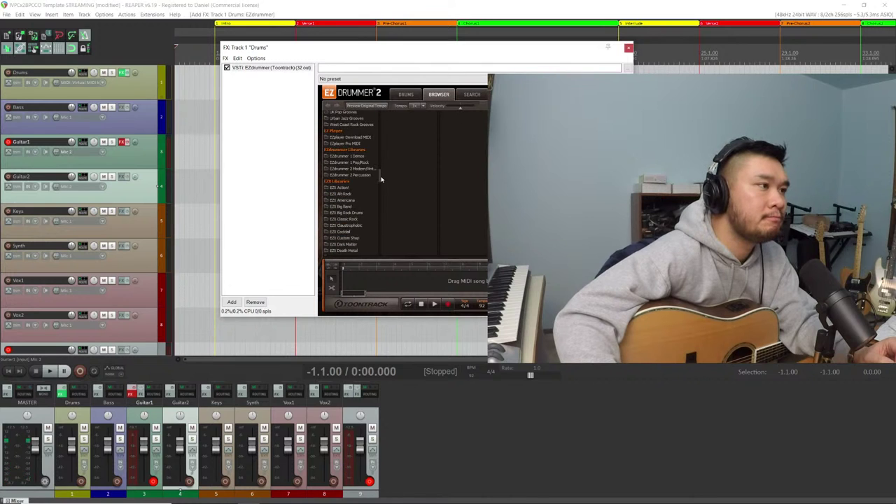
{"action": "left_click", "coordinate": [364, 162]}
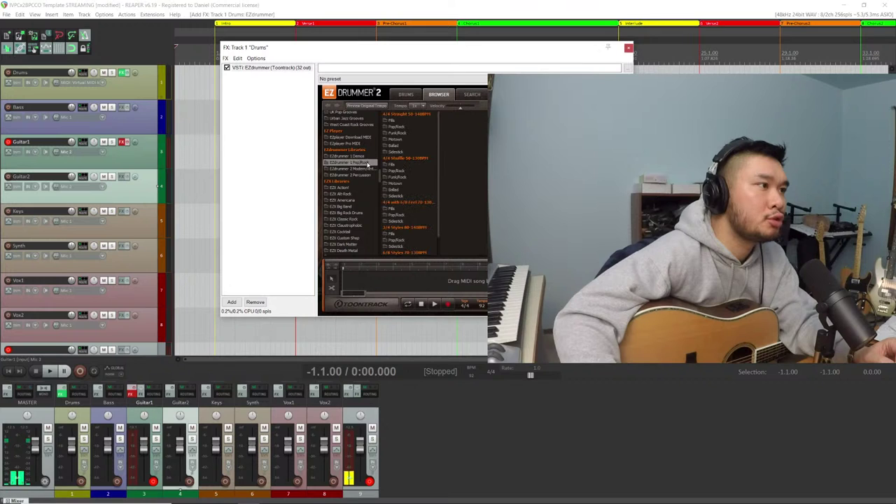
{"action": "left_click", "coordinate": [418, 129]}
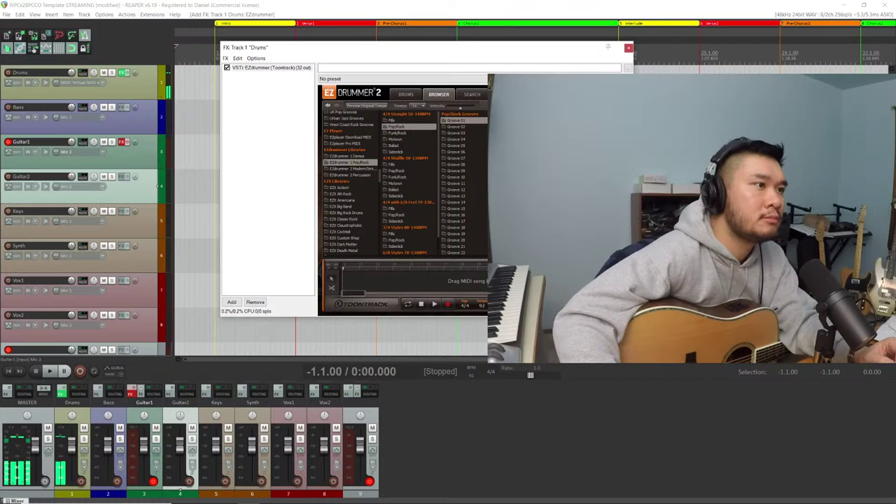
Import the 04_Hats_8th_Tight_Closed MIDI groove from Groove 01 onto the Drums track at the start of the Intro
{"action": "left_click_drag", "start_coordinate": [516, 52], "coordinate": [495, 121]}
{"action": "scroll", "coordinate": [424, 101], "scroll_direction": "down", "scroll_amount": 2}
{"action": "scroll", "coordinate": [424, 102], "scroll_direction": "down", "scroll_amount": 3}
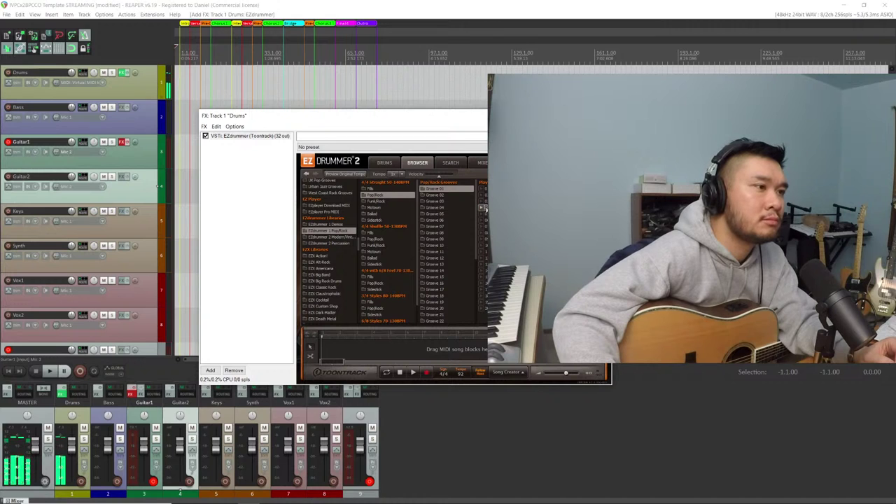
{"action": "left_click_drag", "start_coordinate": [201, 98], "coordinate": [182, 87]}
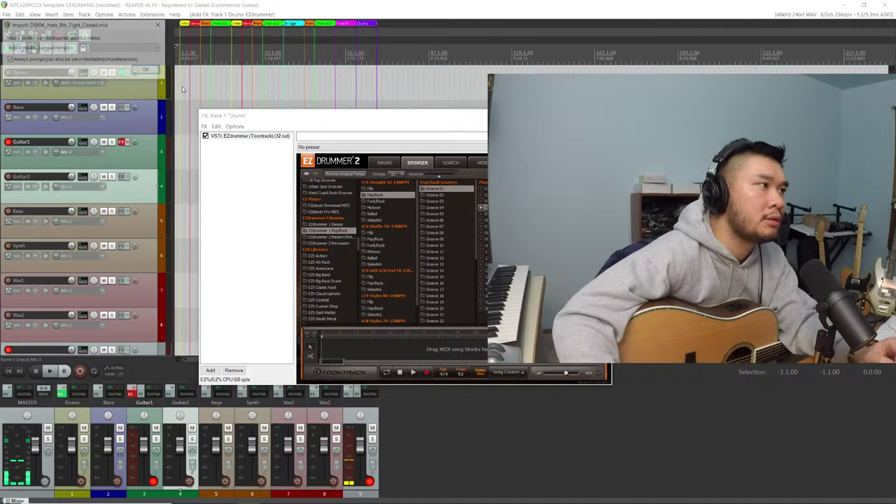
{"action": "key", "text": "Return"}
Extend the hi-hat MIDI item on the Drums track past the Outro to bar 89 and close the track's FX window
{"action": "scroll", "coordinate": [217, 86], "scroll_direction": "up", "scroll_amount": 3}
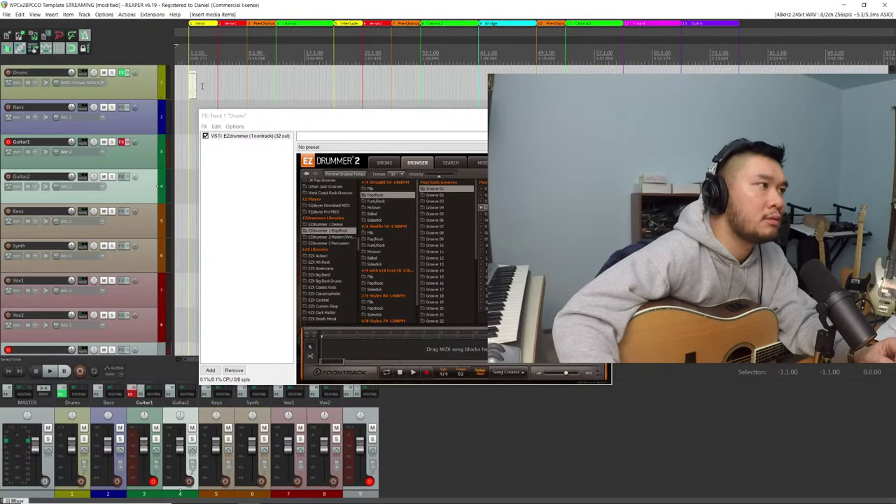
{"action": "left_click_drag", "start_coordinate": [198, 87], "coordinate": [827, 86]}
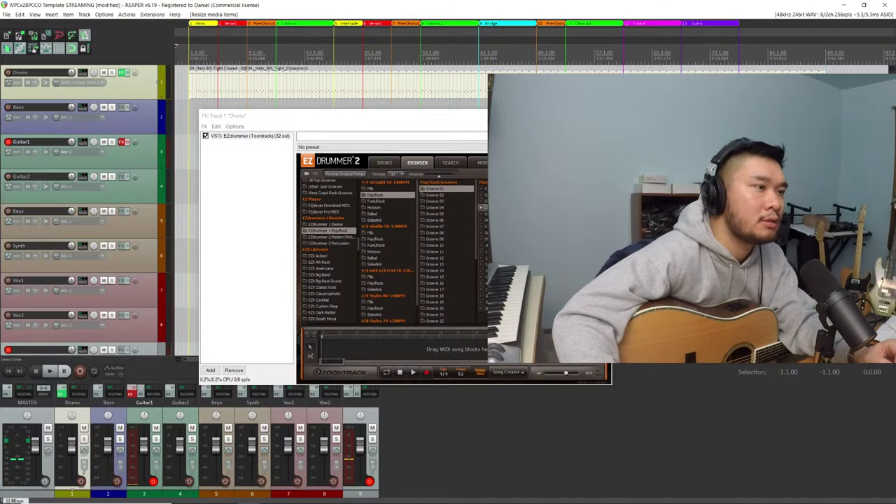
{"action": "key", "text": "Escape"}
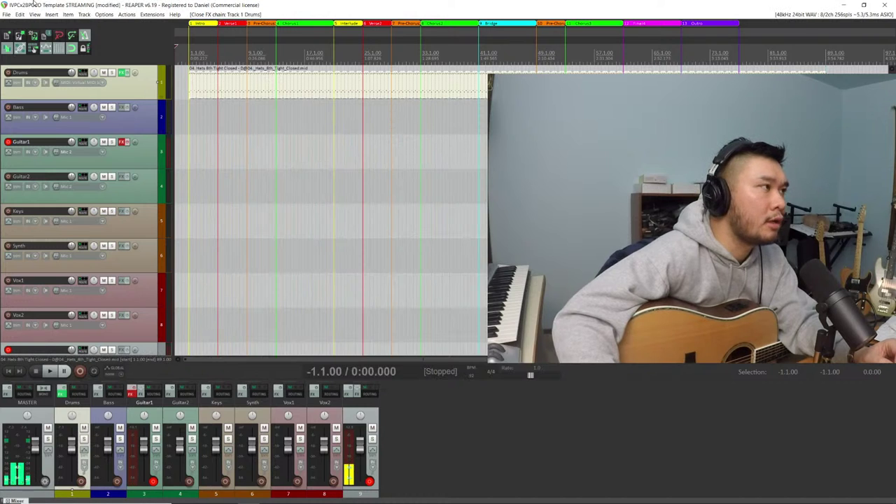
{"action": "left_click", "coordinate": [5, 14]}
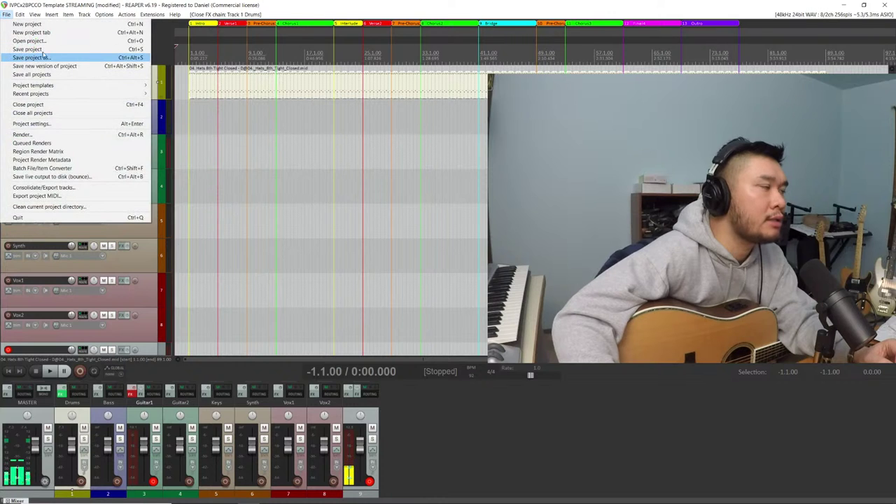
{"action": "left_click", "coordinate": [130, 5]}
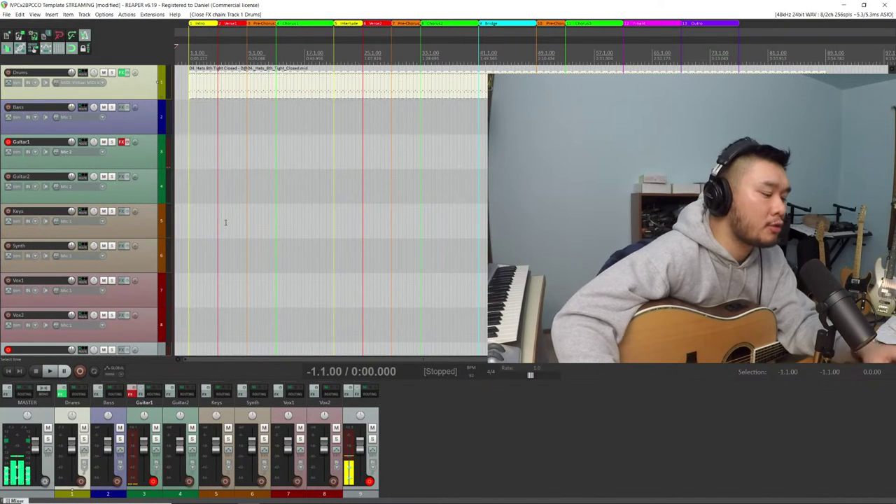
Switch to the Word document and highlight the first Verse line, "I hear sirens cry from the wind tonight"
{"action": "key", "text": "alt+Tab"}
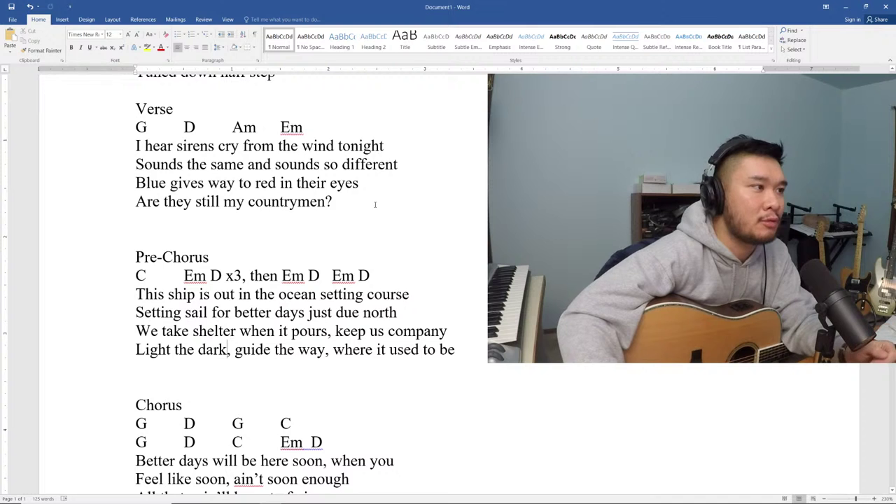
{"action": "scroll", "coordinate": [376, 205], "scroll_direction": "up", "scroll_amount": 3}
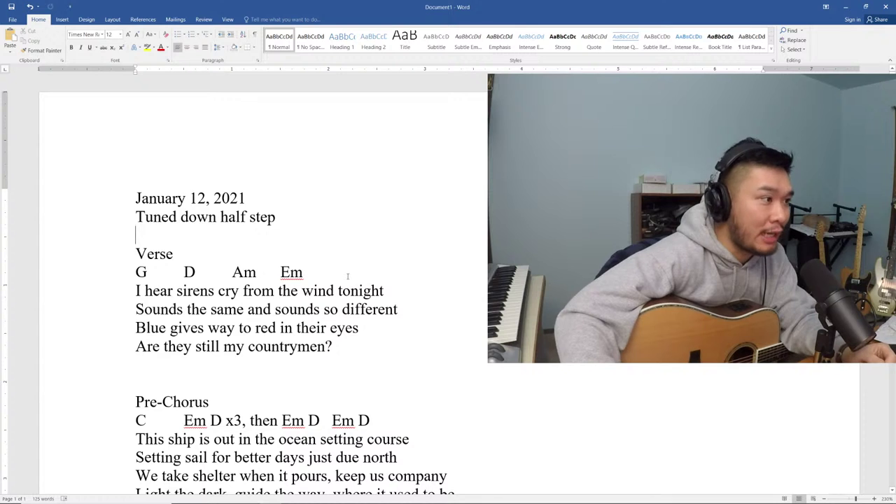
{"action": "left_click", "coordinate": [365, 245]}
{"action": "left_click", "coordinate": [375, 232]}
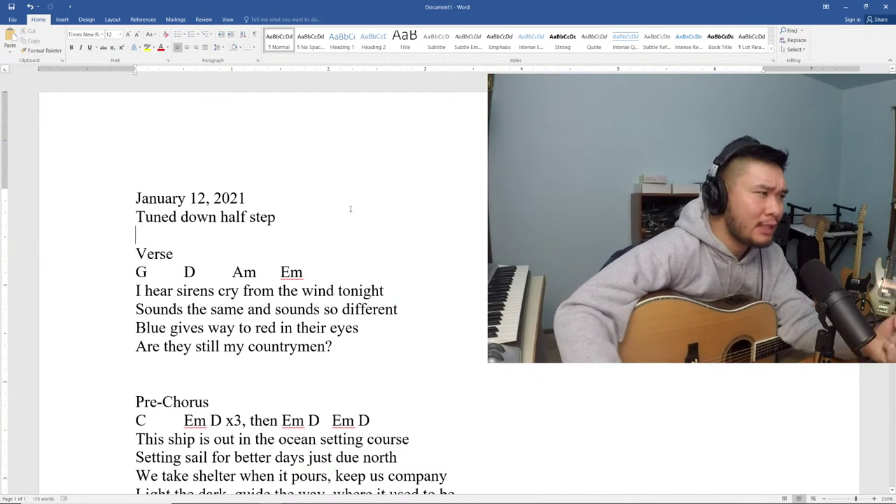
{"action": "left_click_drag", "start_coordinate": [137, 290], "coordinate": [354, 299]}
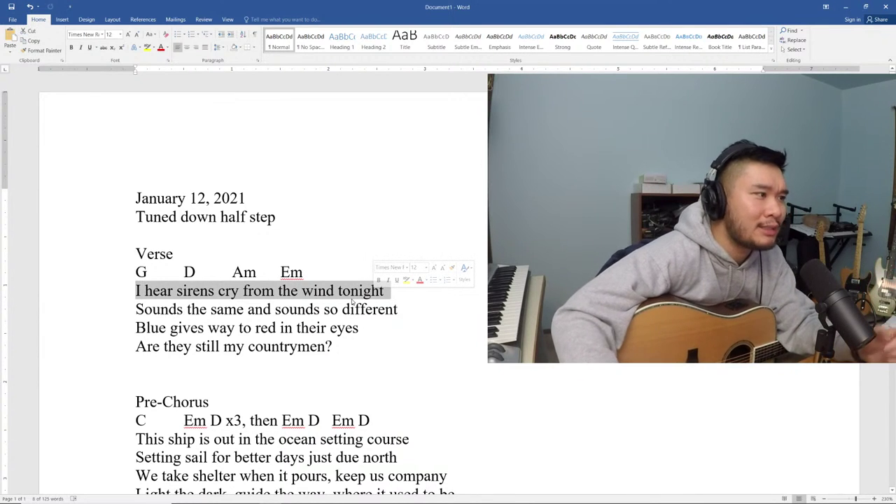
Go over the remaining Verse lines, selecting phrases from "sounds so different" to "Are they still my countrymen?"
{"action": "left_click", "coordinate": [399, 309]}
{"action": "key", "text": "Home"}
{"action": "key", "text": "ctrl+shift+Right"}
{"action": "key", "text": "ctrl+shift+Right"}
{"action": "left_click_drag", "start_coordinate": [398, 309], "coordinate": [275, 309]}
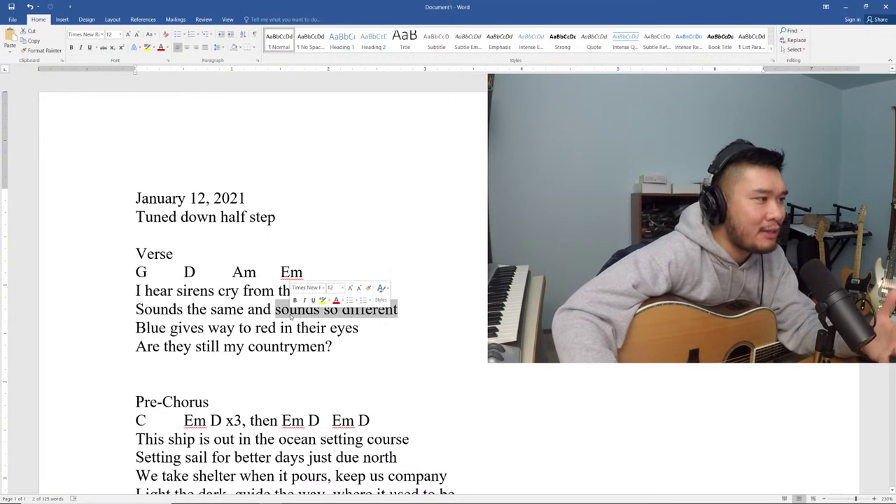
{"action": "left_click", "coordinate": [330, 328]}
{"action": "left_click_drag", "start_coordinate": [136, 327], "coordinate": [278, 328]}
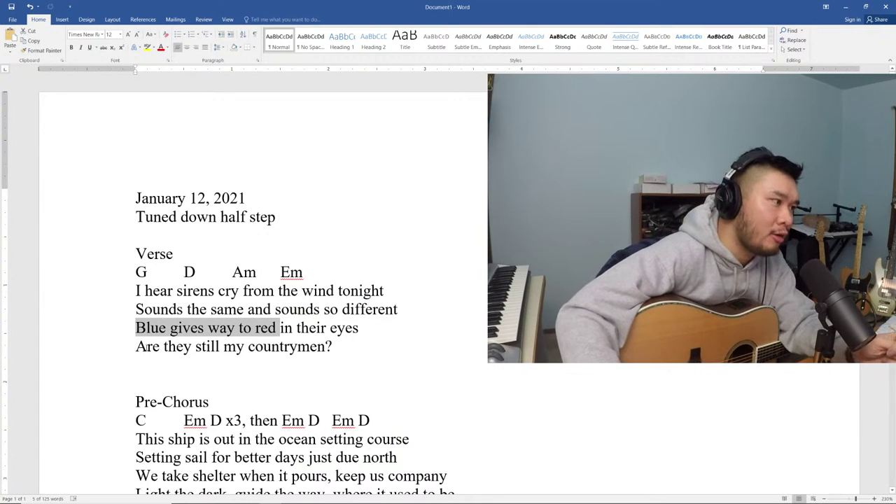
{"action": "left_click_drag", "start_coordinate": [136, 346], "coordinate": [348, 353]}
{"action": "left_click", "coordinate": [347, 353]}
Highlight the Pre-Chorus lyrics from "ship is out in the ocean" to "where it used to be"
{"action": "scroll", "coordinate": [346, 354], "scroll_direction": "down", "scroll_amount": 3}
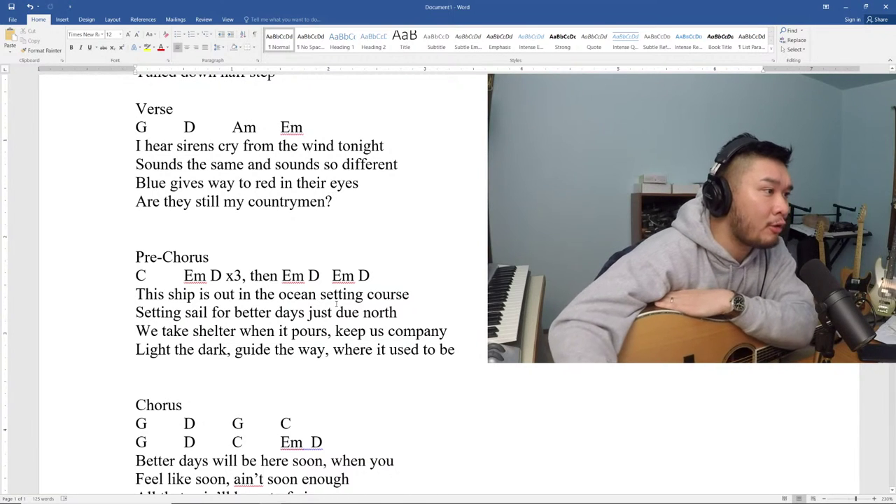
{"action": "left_click_drag", "start_coordinate": [168, 294], "coordinate": [466, 346]}
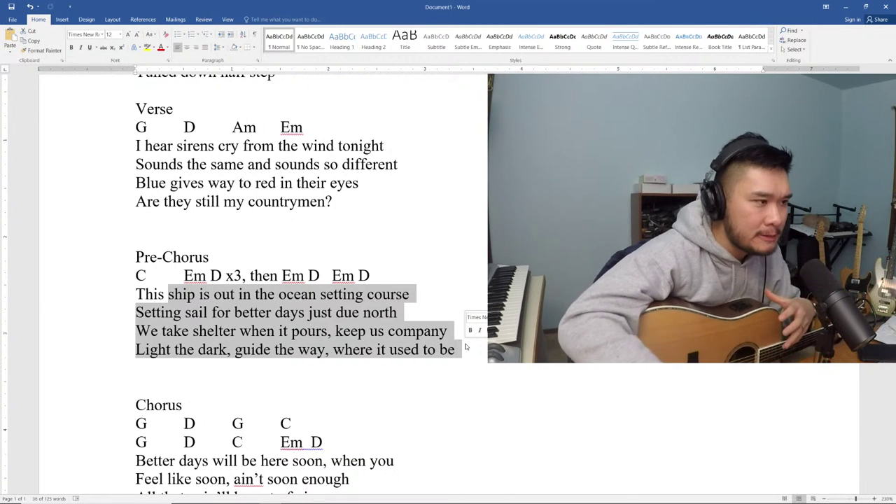
Go over the Chorus lyrics, highlighting "Better days will be" and "Feel like soon, ain't soon enough"
{"action": "left_click", "coordinate": [422, 311]}
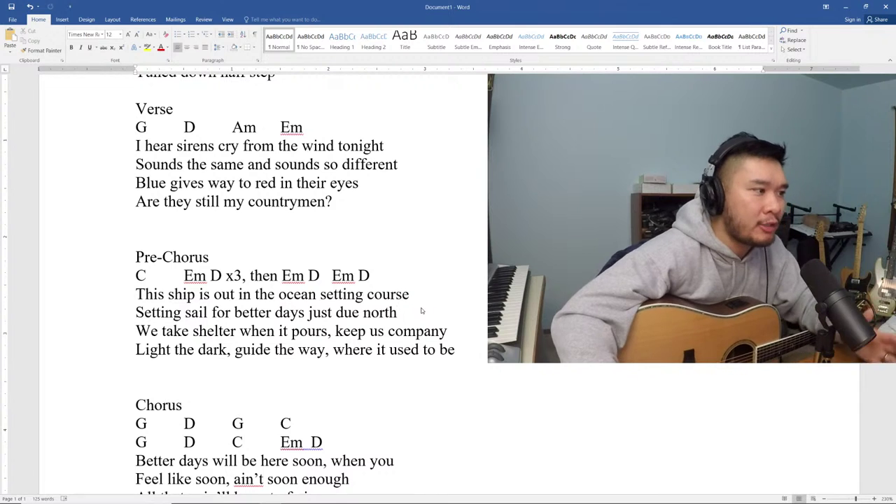
{"action": "scroll", "coordinate": [396, 353], "scroll_direction": "down", "scroll_amount": 3}
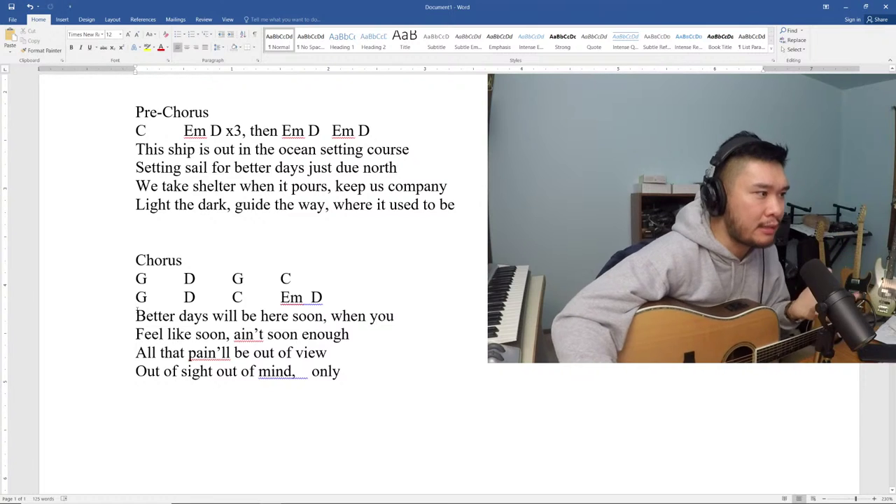
{"action": "left_click_drag", "start_coordinate": [135, 315], "coordinate": [260, 316]}
{"action": "left_click", "coordinate": [314, 316]}
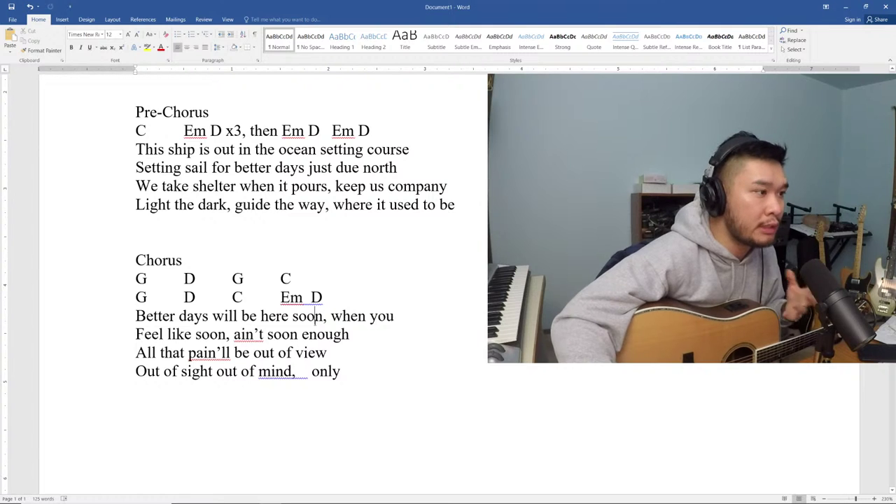
{"action": "left_click_drag", "start_coordinate": [135, 335], "coordinate": [357, 336]}
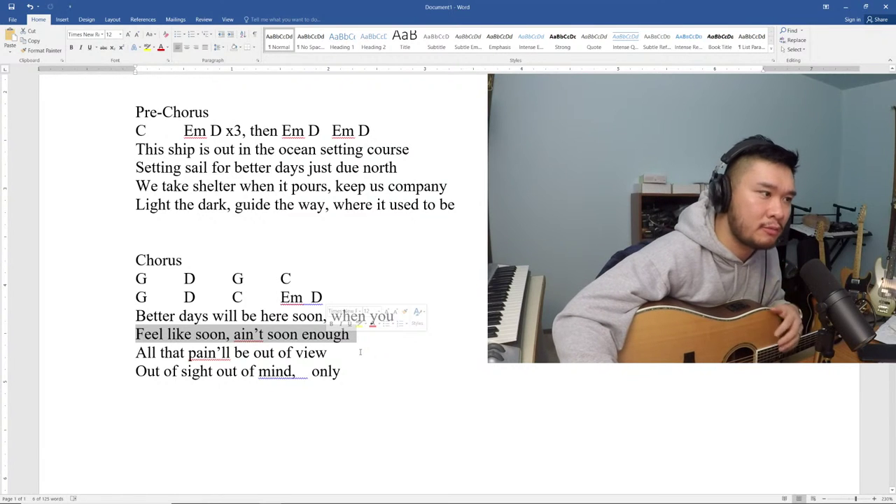
{"action": "left_click", "coordinate": [339, 354]}
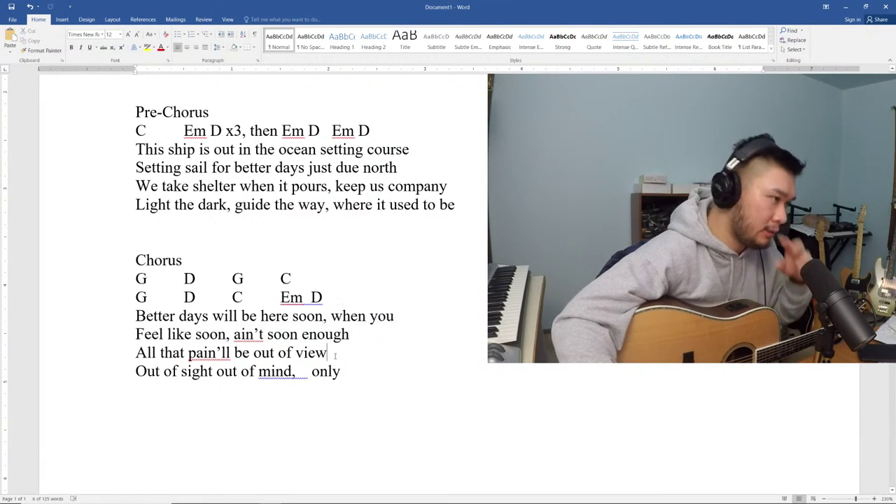
{"action": "left_click", "coordinate": [379, 372]}
{"action": "scroll", "coordinate": [374, 372], "scroll_direction": "down", "scroll_amount": 3}
{"action": "scroll", "coordinate": [372, 372], "scroll_direction": "up", "scroll_amount": 3}
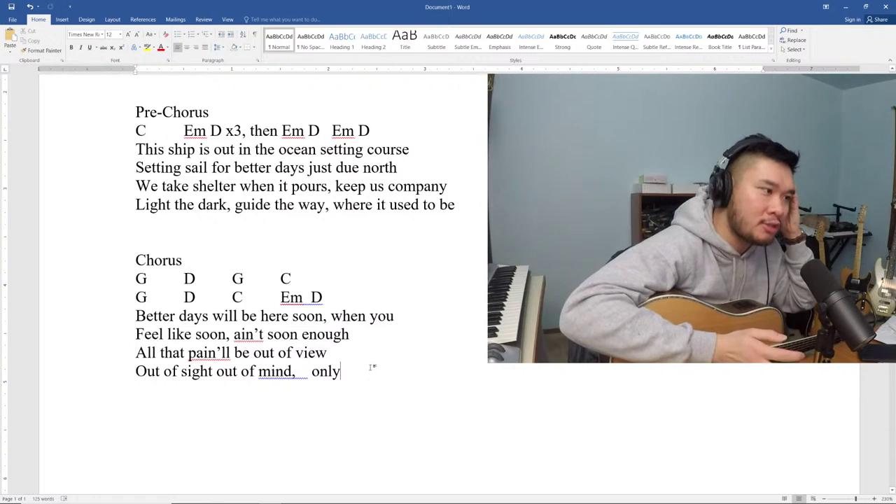
Review the song sheet from Verse to Chorus again, highlighting the Pre-Chorus passage from "it pours" to "guide the way"
{"action": "scroll", "coordinate": [336, 289], "scroll_direction": "up", "scroll_amount": 7}
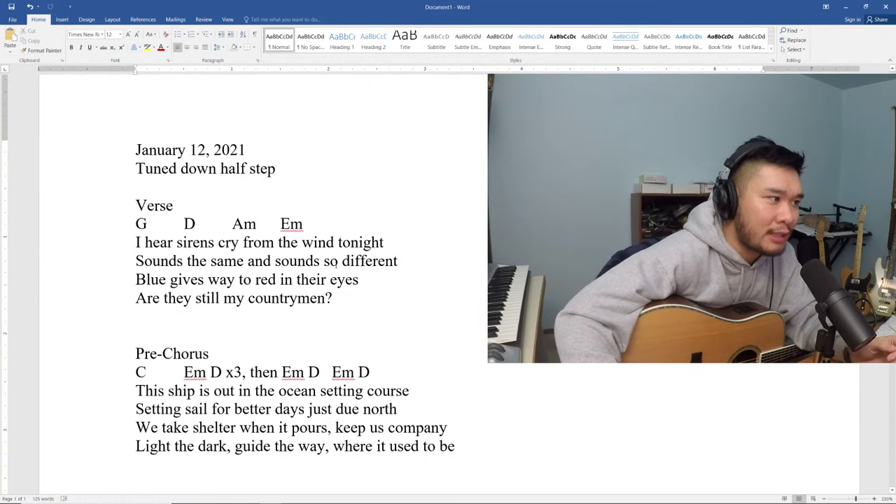
{"action": "scroll", "coordinate": [337, 262], "scroll_direction": "down", "scroll_amount": 3}
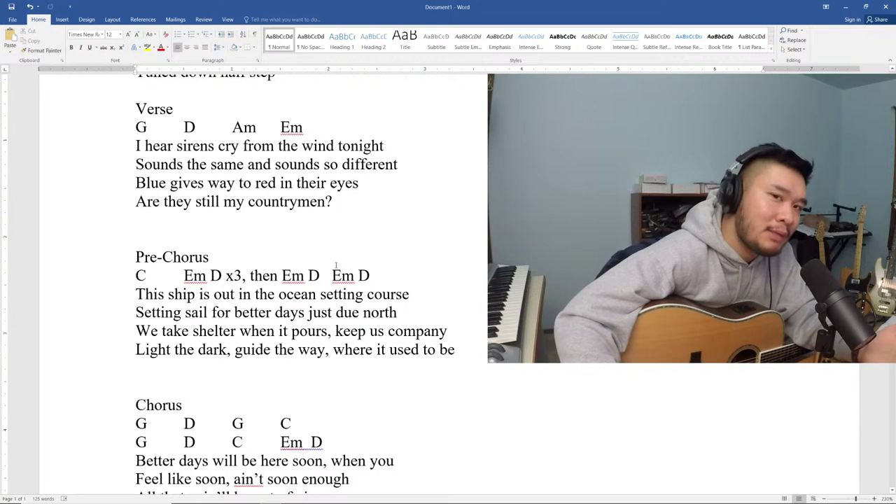
{"action": "scroll", "coordinate": [337, 265], "scroll_direction": "down", "scroll_amount": 3}
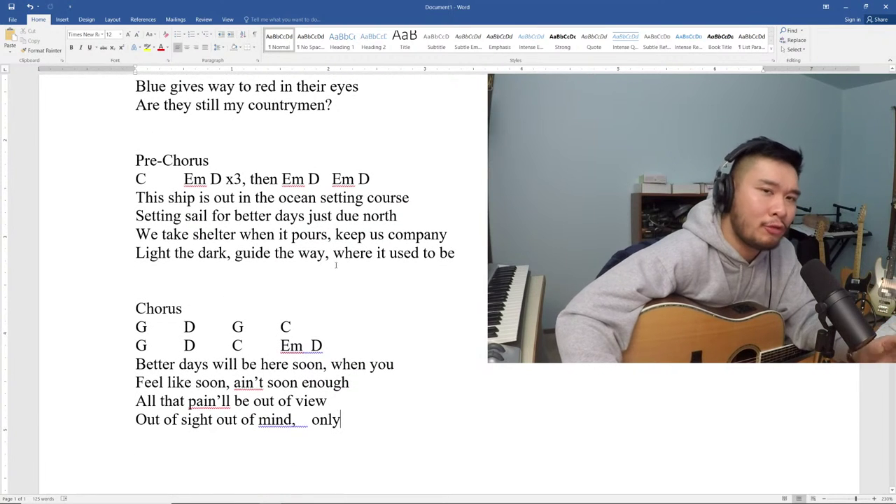
{"action": "left_click_drag", "start_coordinate": [278, 234], "coordinate": [328, 253]}
{"action": "left_click", "coordinate": [355, 253]}
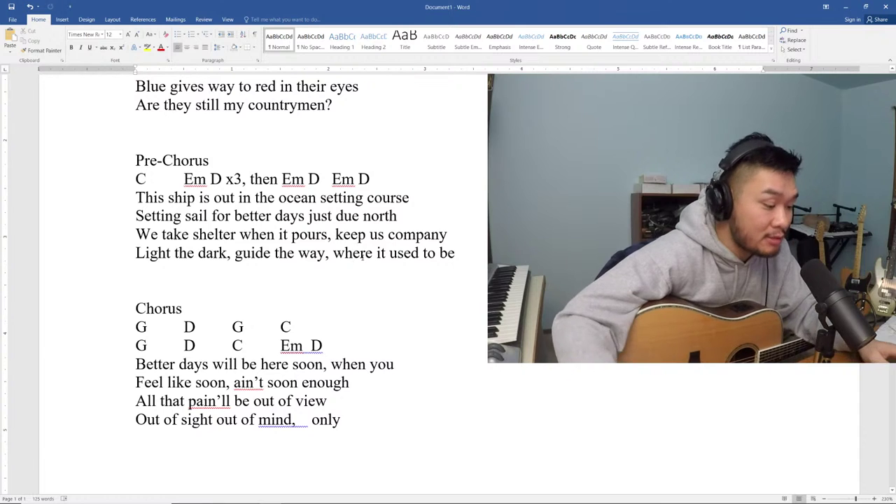
{"action": "left_click", "coordinate": [386, 436]}
{"action": "left_click", "coordinate": [396, 415]}
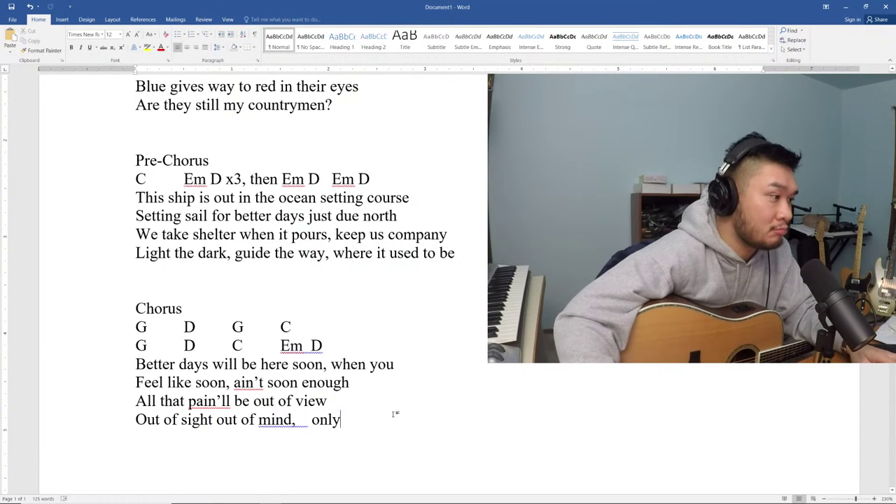
{"action": "left_click", "coordinate": [383, 428]}
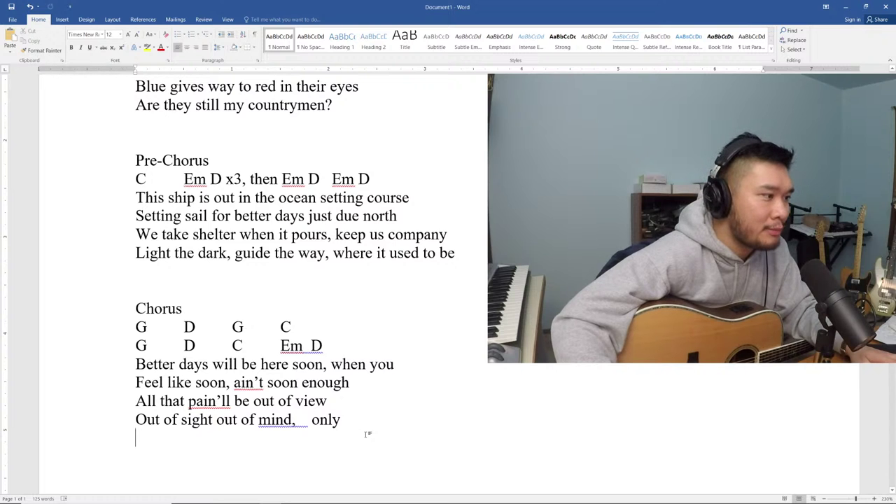
{"action": "scroll", "coordinate": [366, 434], "scroll_direction": "up", "scroll_amount": 4}
{"action": "scroll", "coordinate": [378, 413], "scroll_direction": "down", "scroll_amount": 3}
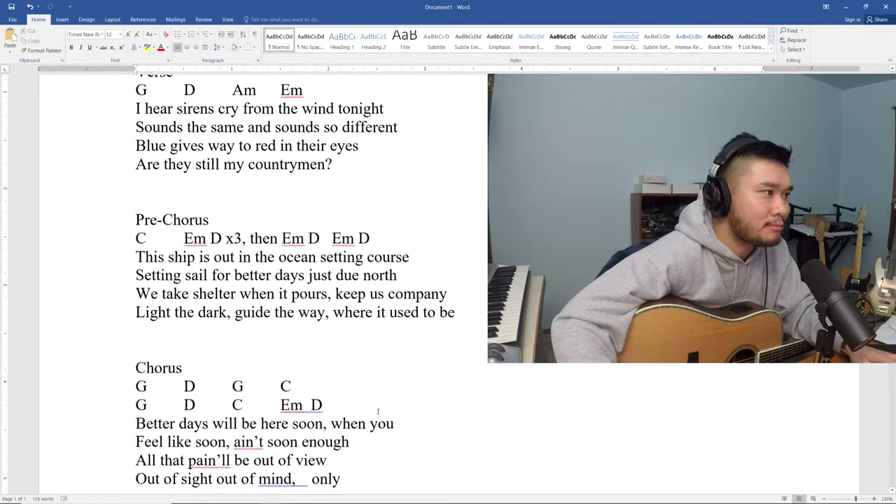
{"action": "key", "text": "alt+Tab"}
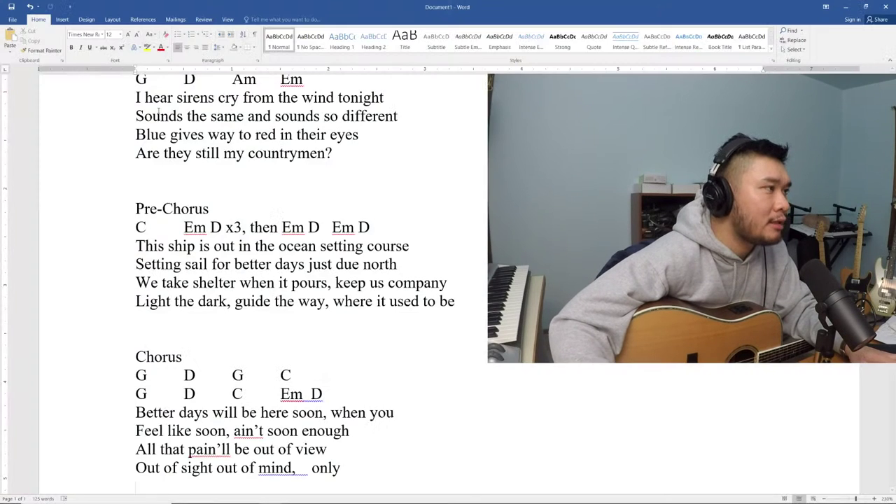
{"action": "key", "text": "alt+Tab"}
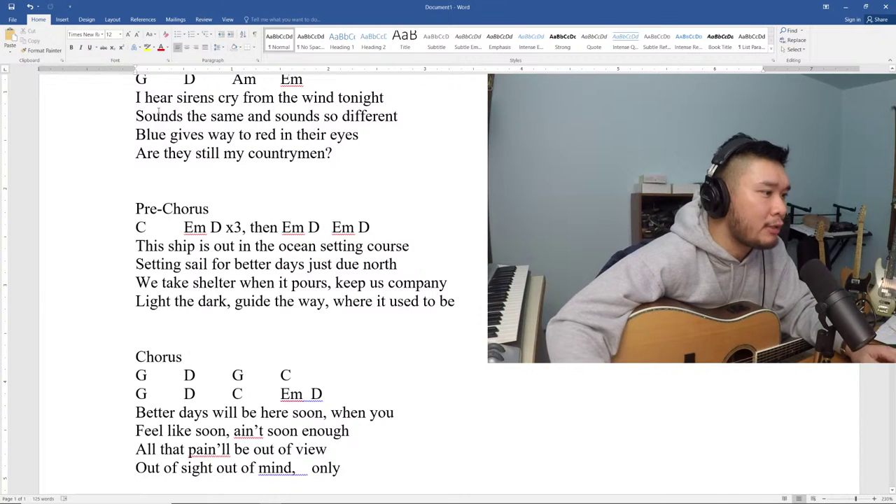
{"action": "key", "text": "alt+Tab"}
{"action": "left_click", "coordinate": [5, 15]}
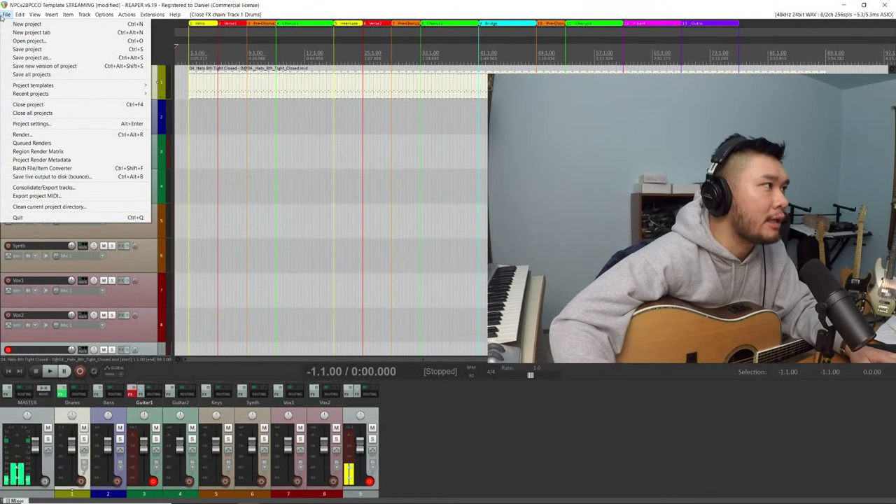
{"action": "key", "text": "alt+Tab"}
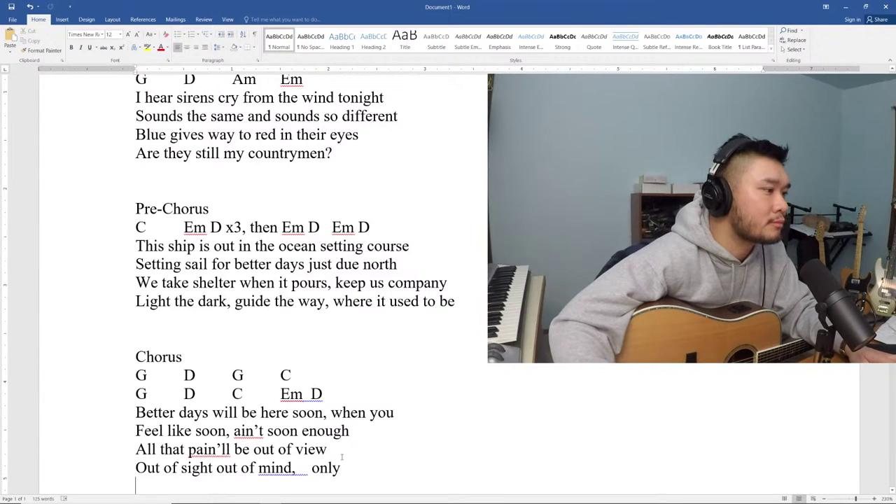
{"action": "double_click", "coordinate": [316, 450]}
{"action": "left_click", "coordinate": [471, 335]}
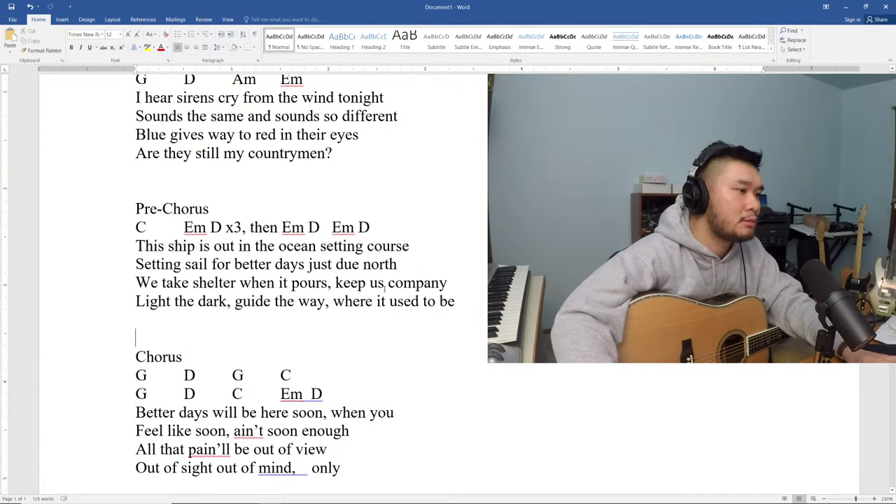
Switch to REAPER and start saving the project under a new name, with a subdirectory created for it
{"action": "key", "text": "alt+Tab"}
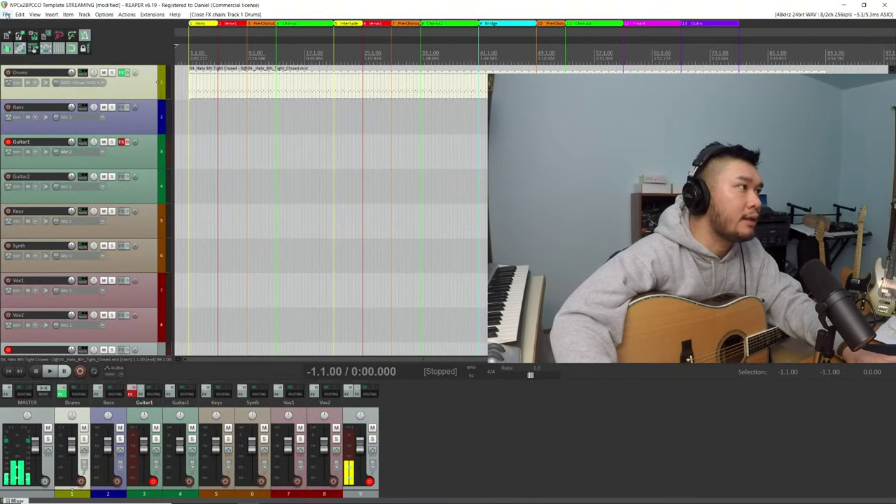
{"action": "left_click", "coordinate": [20, 14]}
{"action": "mouse_move", "coordinate": [5, 14]}
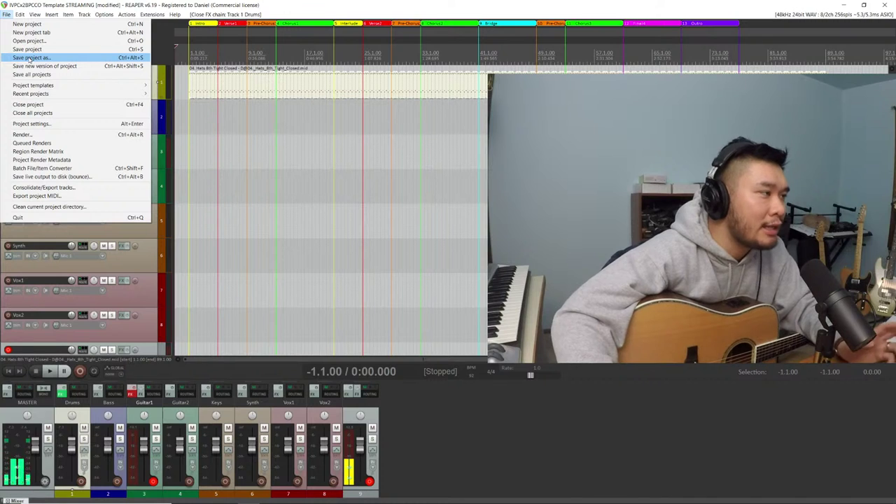
{"action": "left_click", "coordinate": [29, 59]}
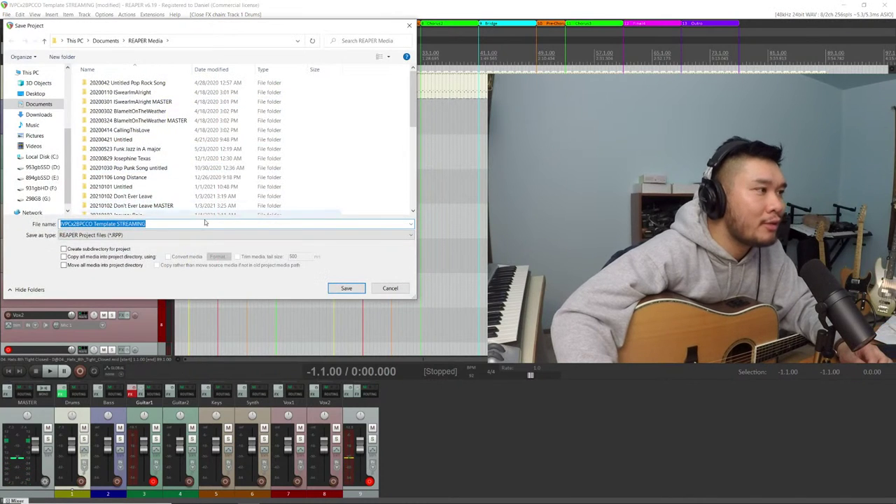
{"action": "left_click", "coordinate": [96, 249]}
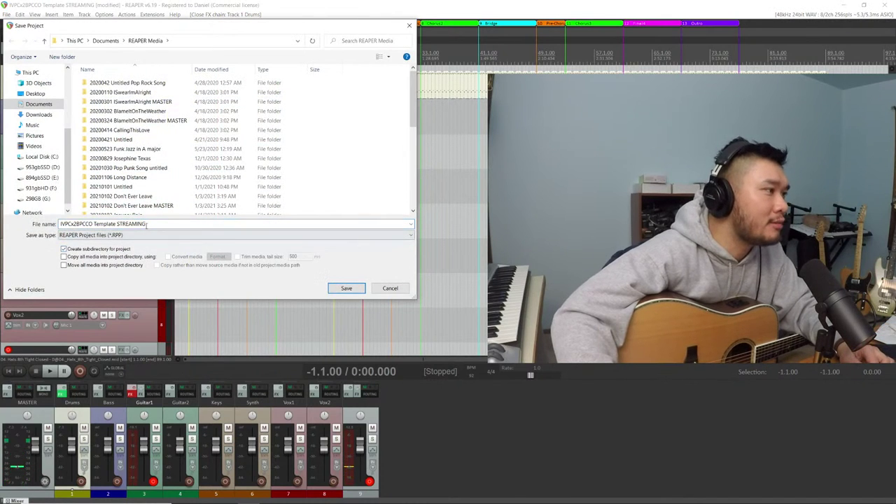
Name the project 20210112 Better Days and save it in the REAPER Media folder
{"action": "type", "text": "12"}
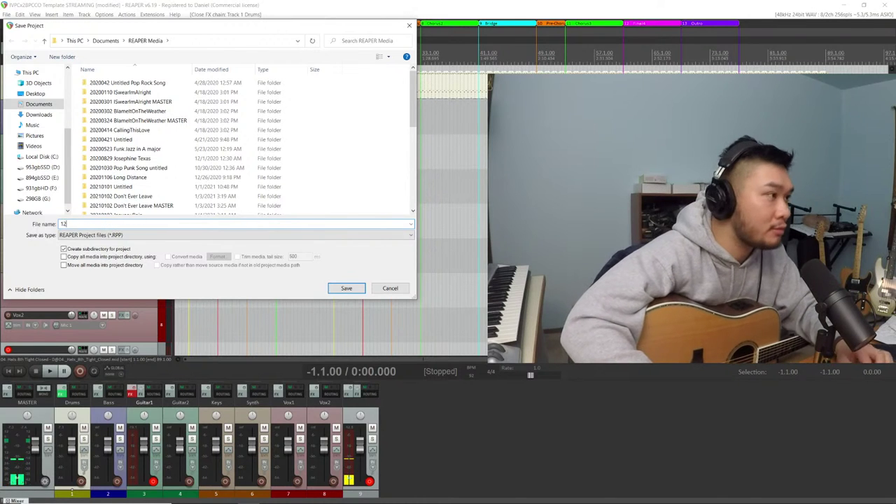
{"action": "key", "text": "BackSpace"}
{"action": "key", "text": "BackSpace"}
{"action": "type", "text": "2021"}
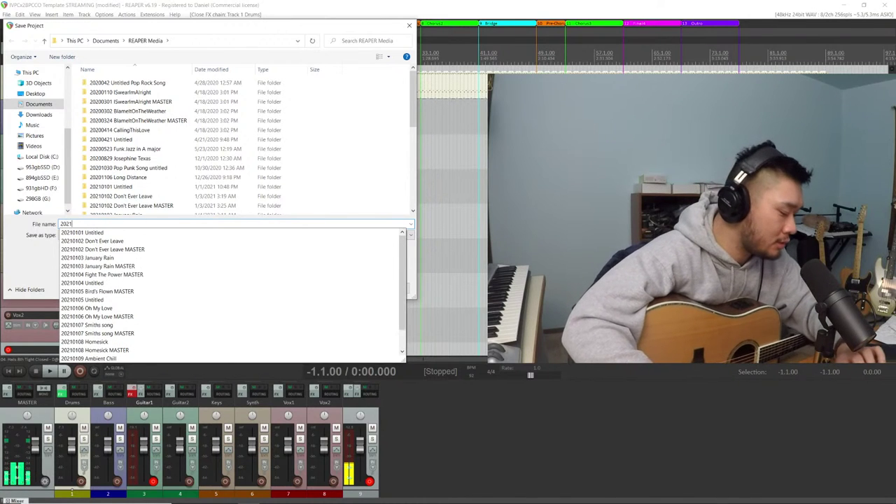
{"action": "type", "text": "0113"}
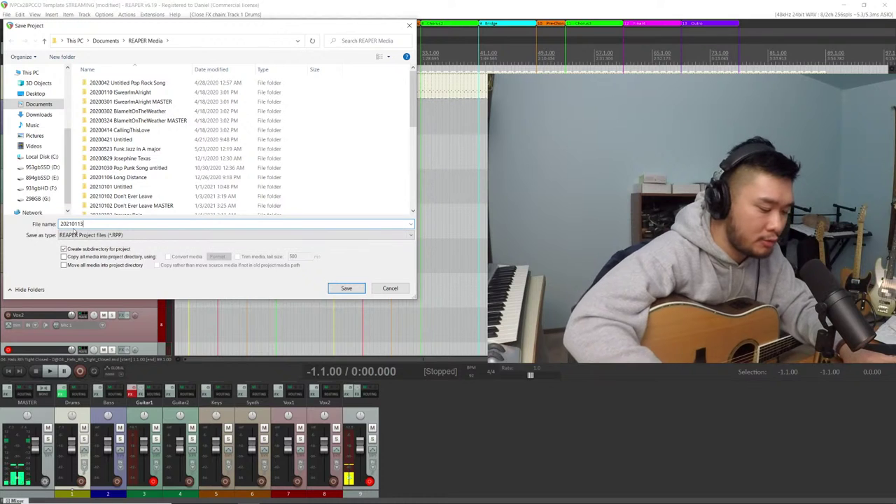
{"action": "key", "text": "BackSpace"}
{"action": "type", "text": "2 Better Days"}
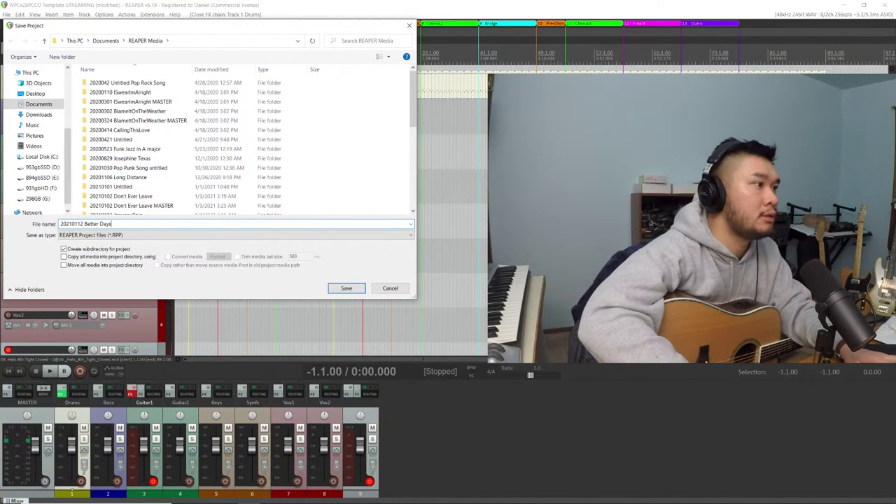
{"action": "key", "text": "Return"}
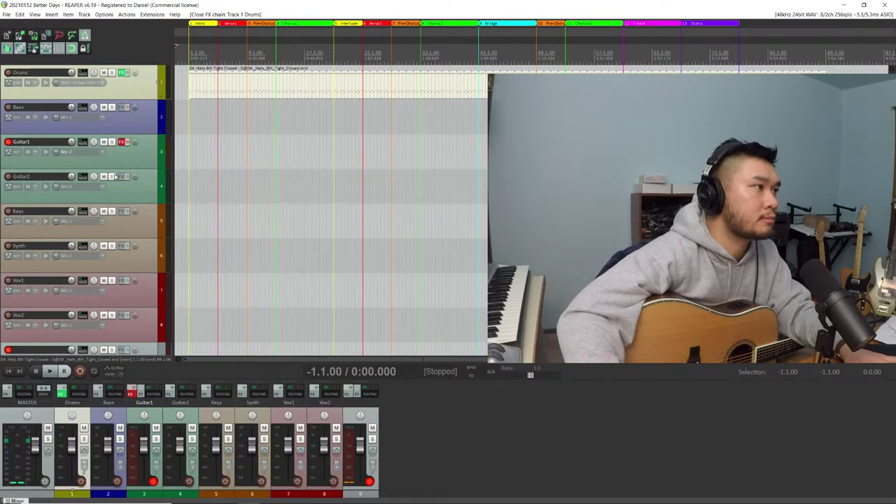
Play the project from the start, check the stream's audio levels in OBS, and return to REAPER to restart playback
{"action": "key", "text": "space"}
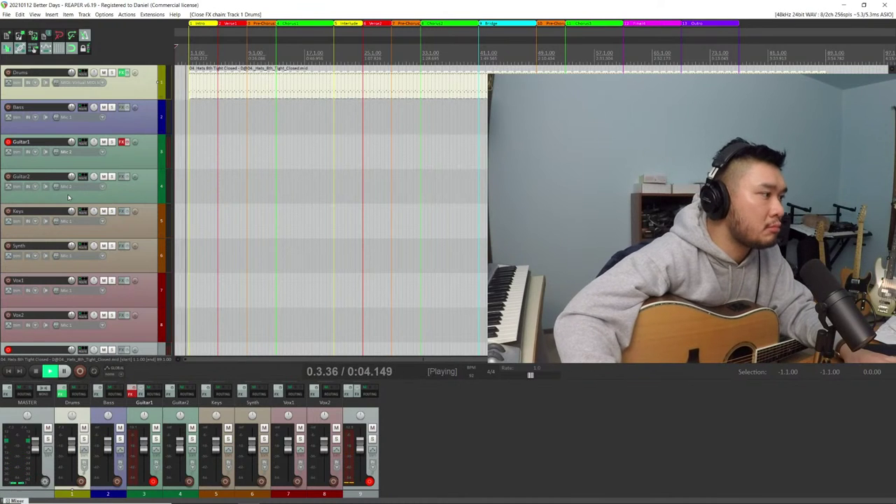
{"action": "scroll", "coordinate": [69, 200], "scroll_direction": "down", "scroll_amount": 2}
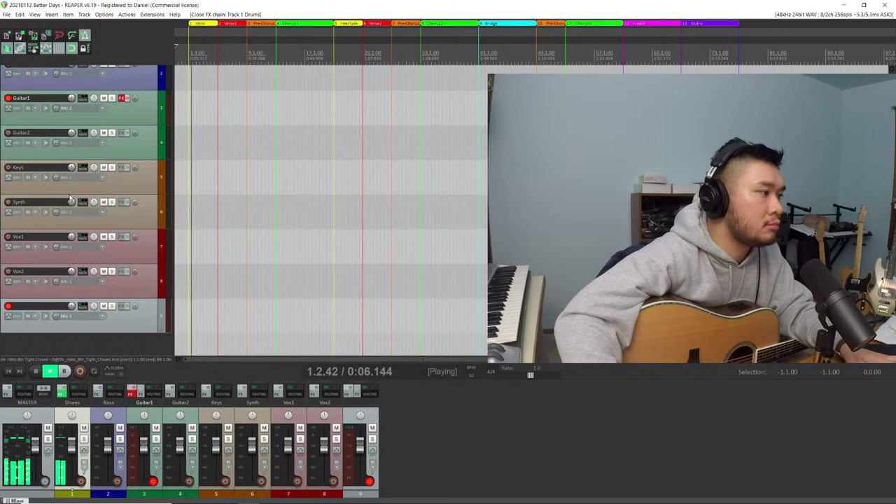
{"action": "key", "text": "alt+Tab"}
{"action": "key", "text": "Tab"}
{"action": "key", "text": "Tab"}
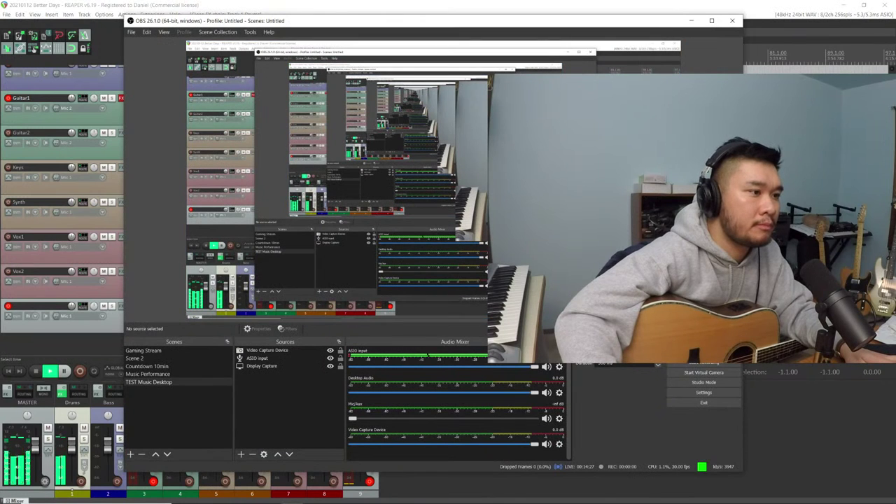
{"action": "key", "text": "alt+Tab"}
{"action": "key", "text": "alt+Tab"}
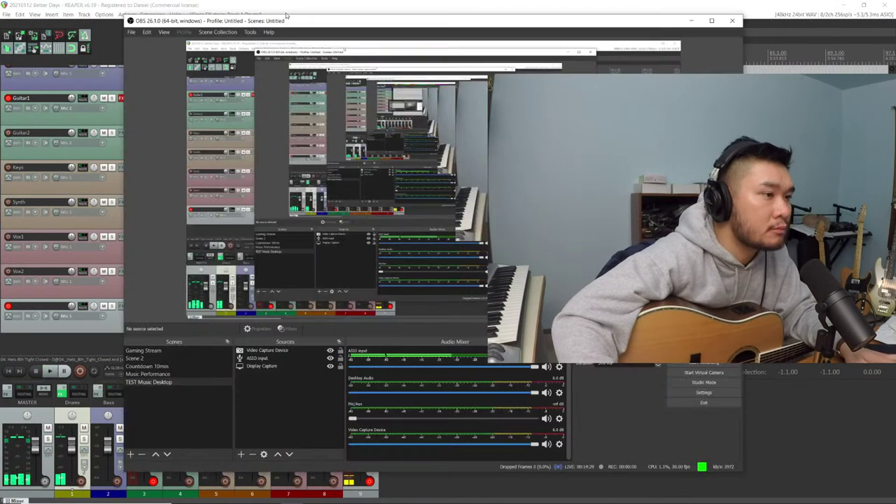
{"action": "key", "text": "alt+Tab"}
{"action": "key", "text": "space"}
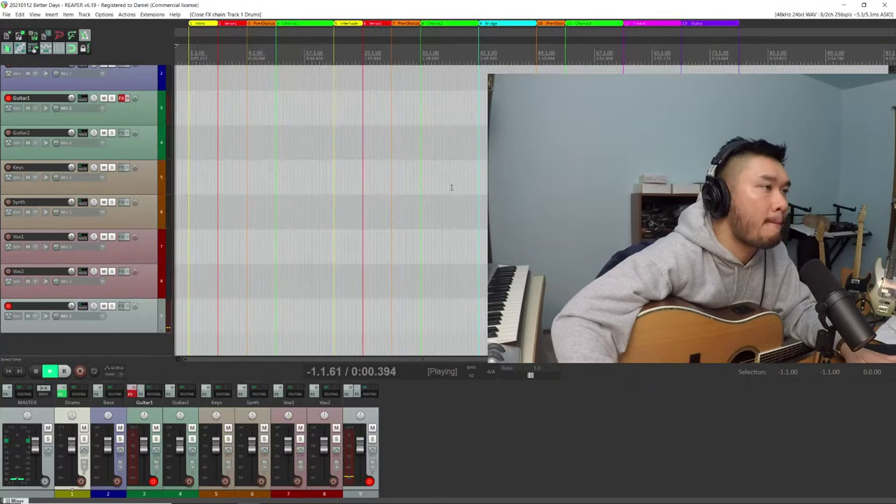
Switch to the browser and check the live video post on the Facebook profile, closing its viewer again
{"action": "key", "text": "alt+Tab"}
{"action": "key", "text": "Tab"}
{"action": "key", "text": "Tab"}
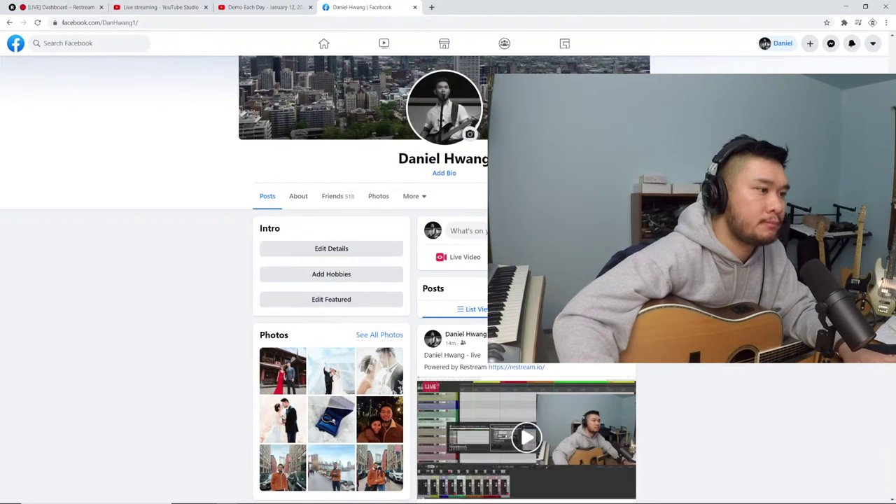
{"action": "scroll", "coordinate": [329, 281], "scroll_direction": "down", "scroll_amount": 2}
{"action": "left_click", "coordinate": [452, 308]}
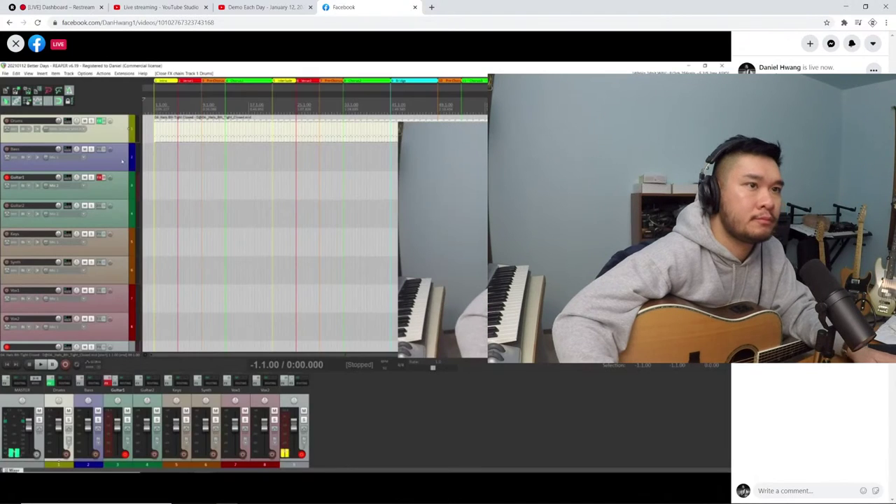
{"action": "key", "text": "Escape"}
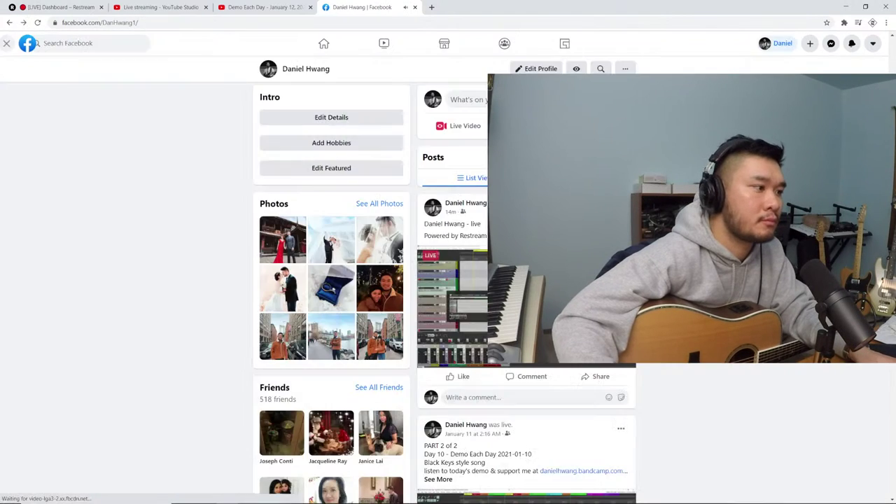
Check the YouTube and Facebook live streams in the browser, and return to REAPER to stop playback
{"action": "left_click", "coordinate": [301, 5]}
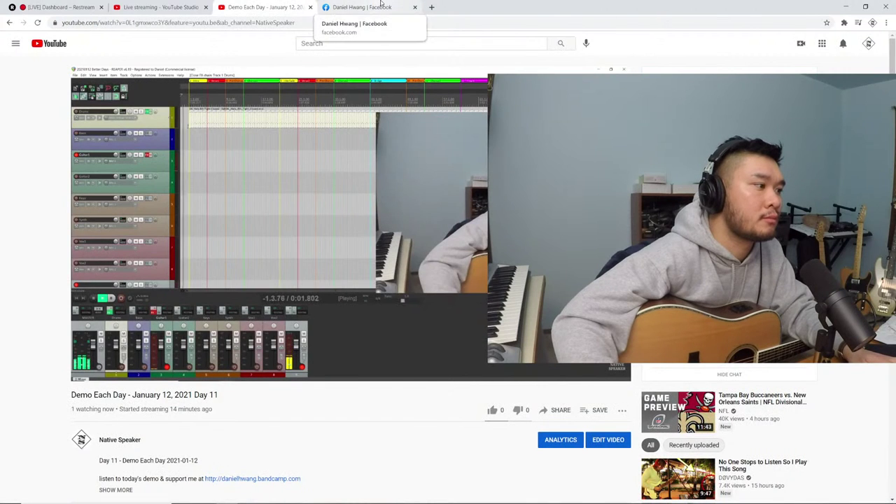
{"action": "left_click", "coordinate": [389, 6]}
{"action": "key", "text": "alt+Tab"}
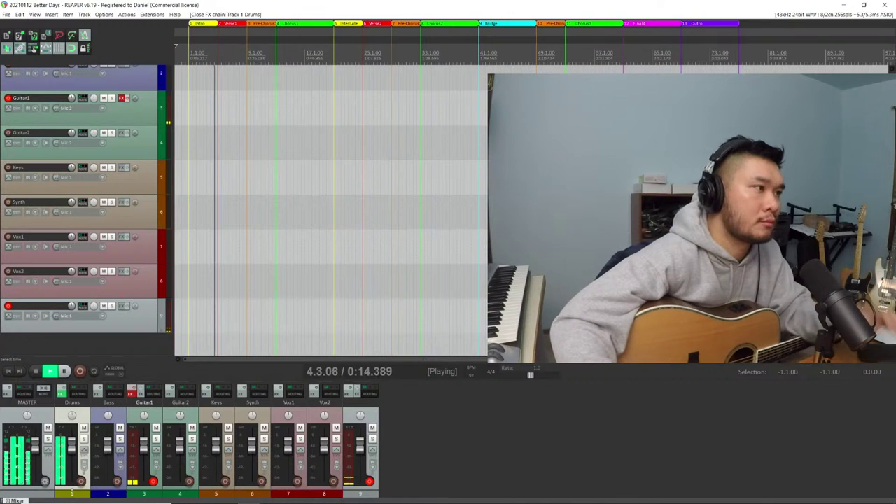
{"action": "key", "text": "space"}
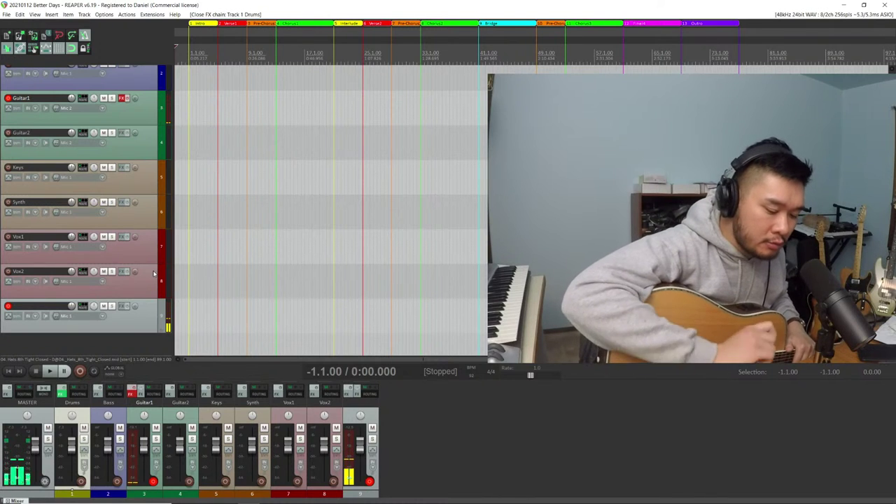
Add a new track at the end of the track list, set its mono input to Mic 2, and name it Scratch Guitar
{"action": "double_click", "coordinate": [53, 343]}
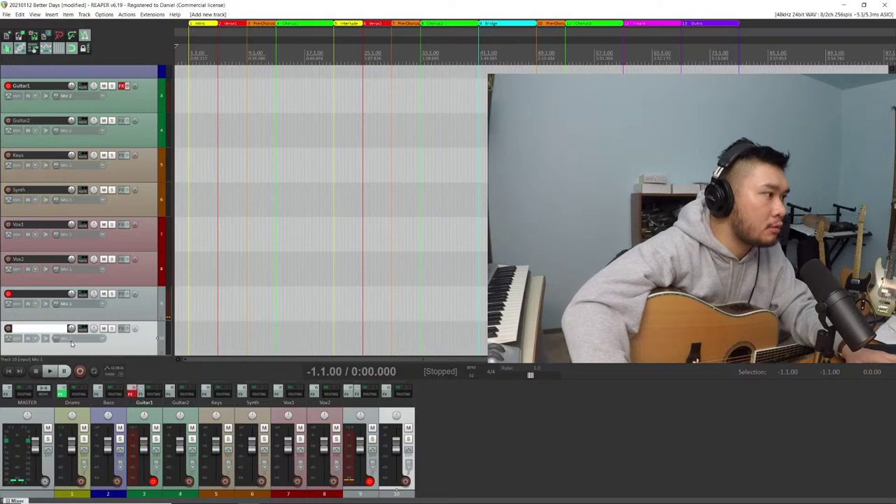
{"action": "left_click", "coordinate": [7, 328]}
{"action": "left_click", "coordinate": [78, 339]}
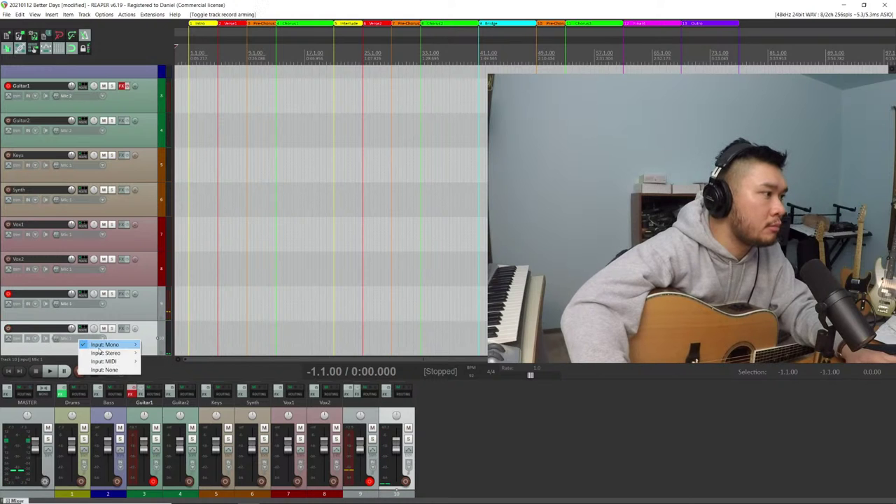
{"action": "mouse_move", "coordinate": [126, 347]}
{"action": "left_click", "coordinate": [168, 157]}
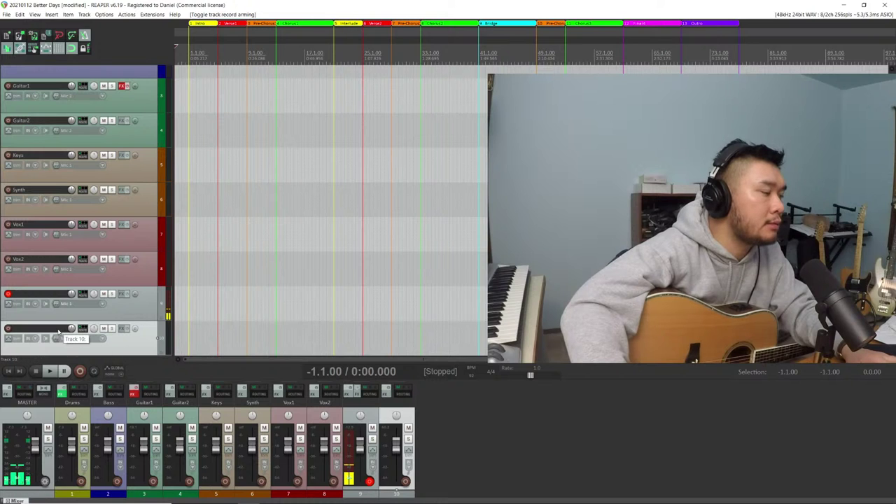
{"action": "double_click", "coordinate": [59, 332]}
{"action": "type", "text": "Sc"}
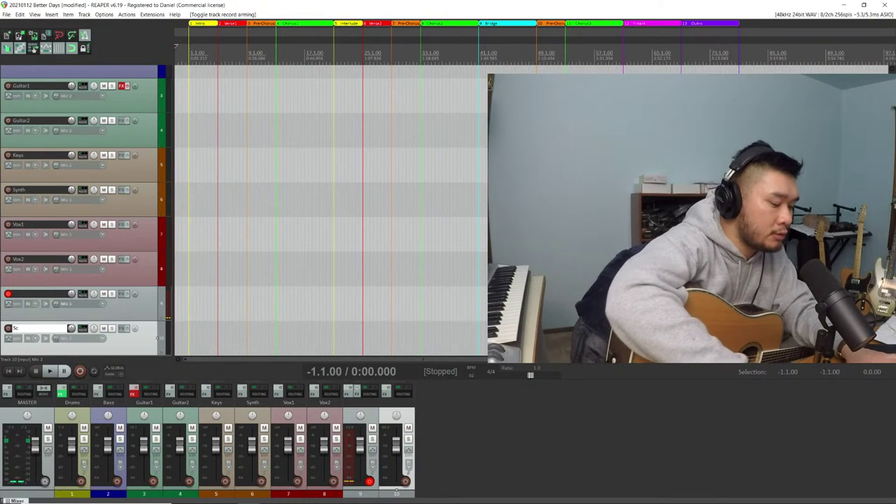
{"action": "type", "text": "ratch Guitar"}
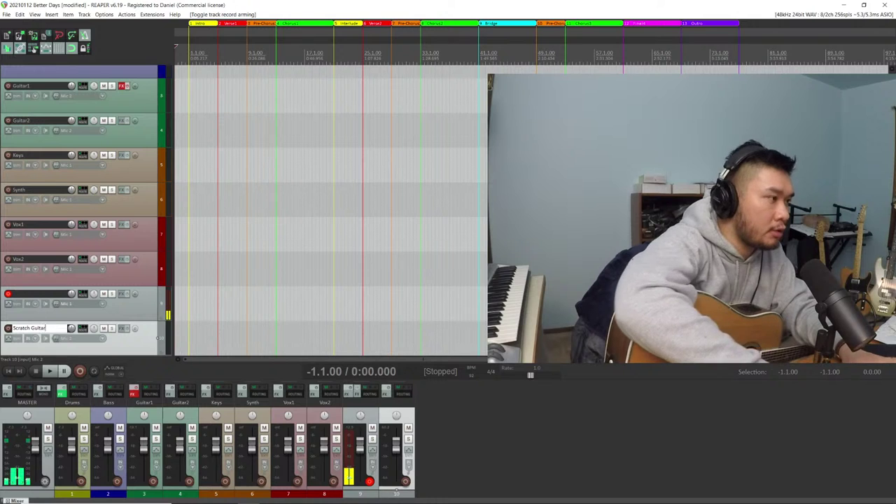
{"action": "key", "text": "Return"}
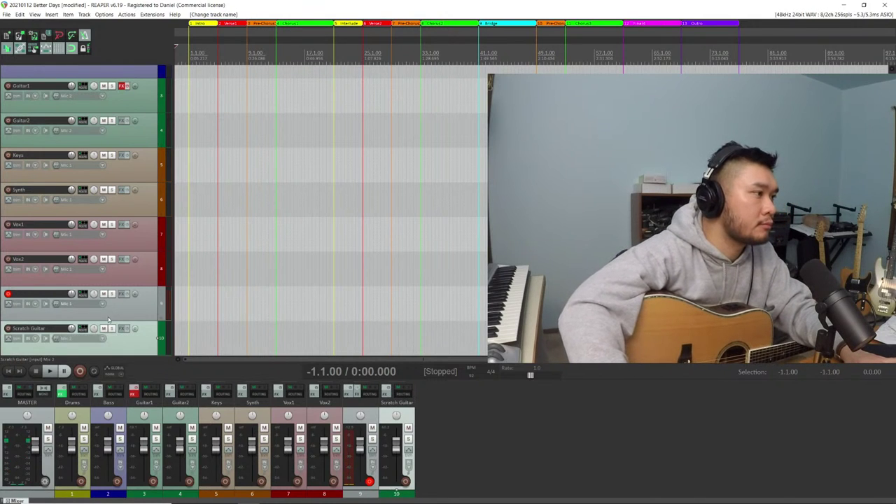
Add another track below Scratch Guitar and name it Scratch Vox
{"action": "left_click", "coordinate": [129, 314]}
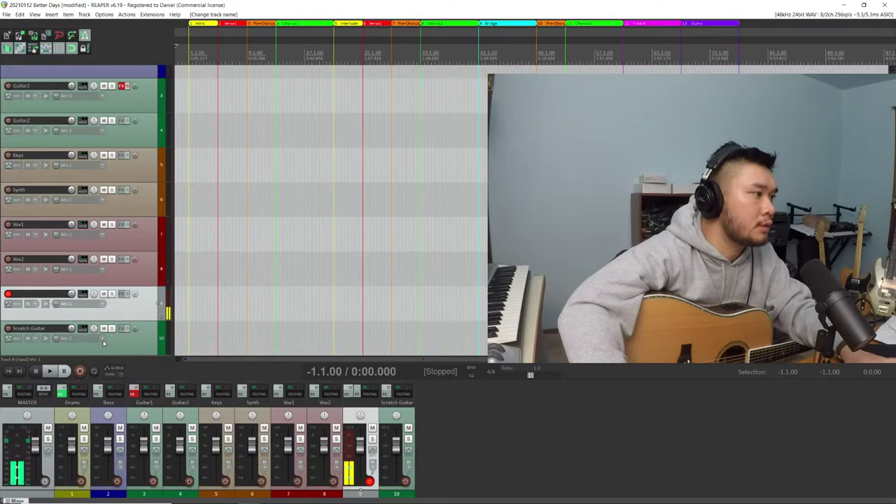
{"action": "scroll", "coordinate": [102, 342], "scroll_direction": "down", "scroll_amount": 1}
{"action": "double_click", "coordinate": [73, 334]}
{"action": "double_click", "coordinate": [51, 328]}
{"action": "type", "text": "Scratch Vox"}
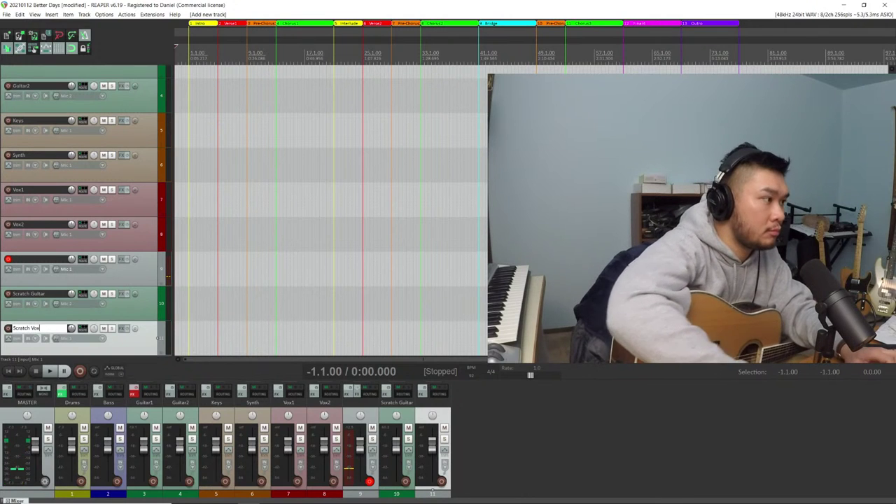
{"action": "key", "text": "Return"}
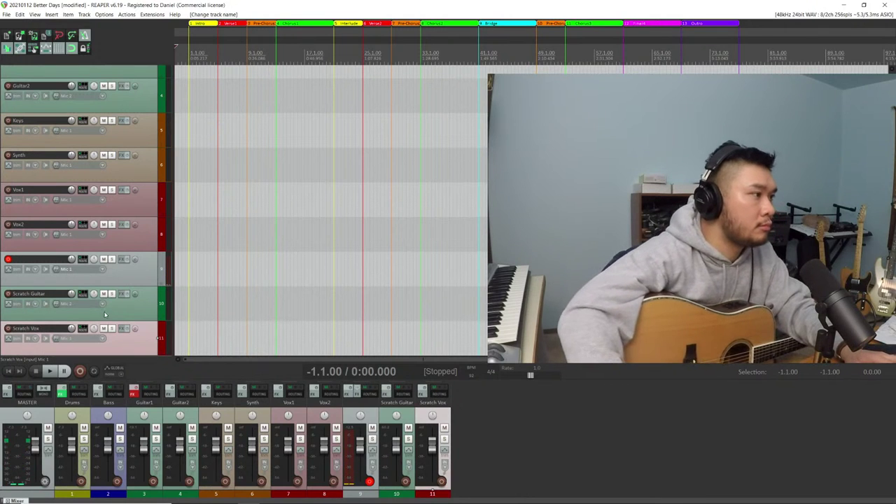
Move the Scratch Vox track above Scratch Guitar without nesting either track in a folder
{"action": "left_click_drag", "start_coordinate": [49, 327], "coordinate": [49, 294]}
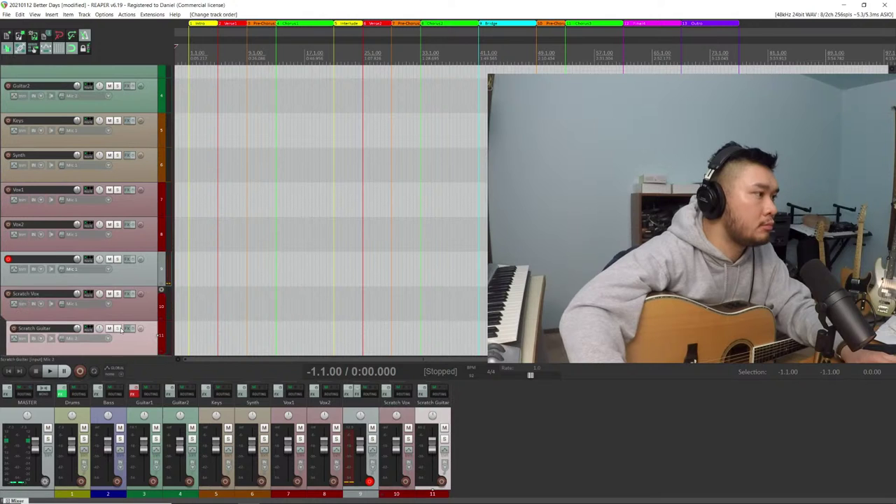
{"action": "key", "text": "ctrl+z"}
{"action": "left_click_drag", "start_coordinate": [123, 324], "coordinate": [111, 294]}
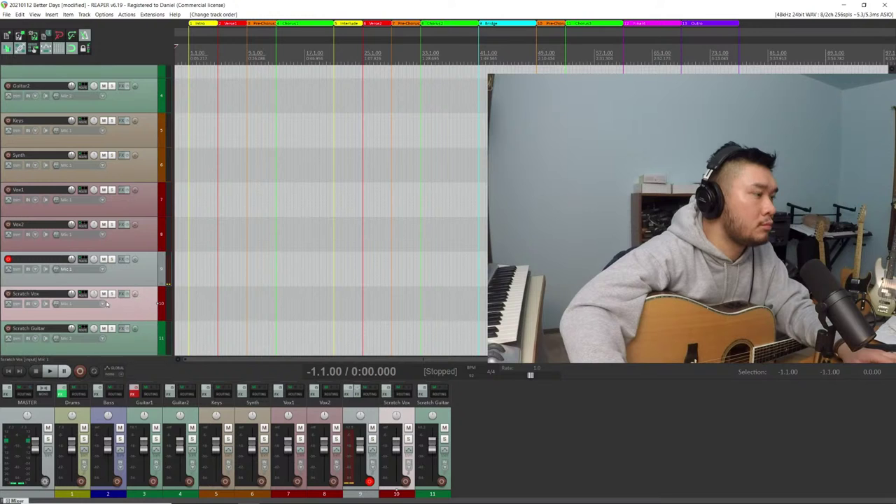
Arm the Scratch Vox and Scratch Guitar tracks for recording and disarm the unnamed track above them
{"action": "left_click", "coordinate": [8, 294]}
{"action": "left_click", "coordinate": [77, 306]}
{"action": "left_click", "coordinate": [129, 306]}
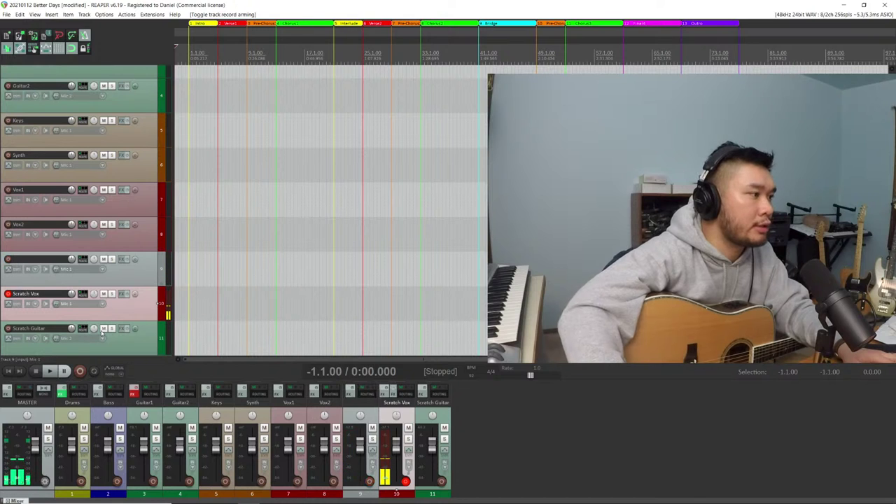
{"action": "left_click", "coordinate": [7, 329]}
{"action": "left_click", "coordinate": [94, 338]}
{"action": "left_click", "coordinate": [74, 350]}
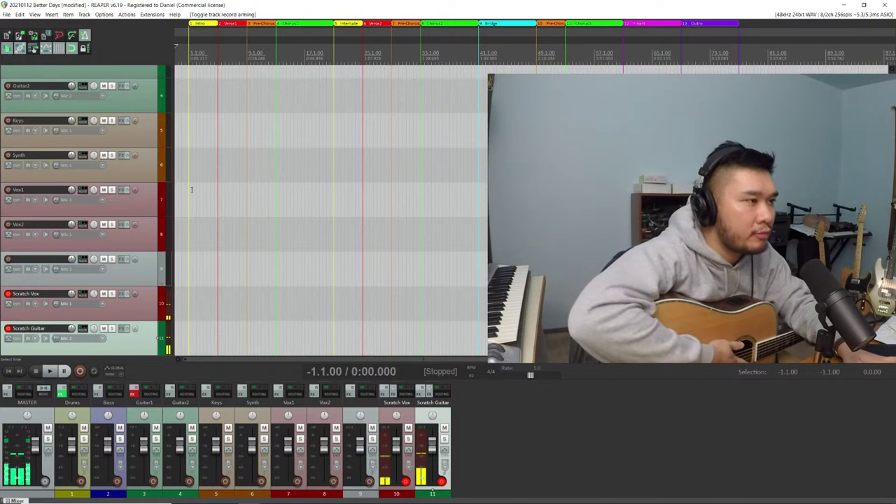
Look at the YouTube and Facebook stream pages in the browser and go back to REAPER
{"action": "key", "text": "alt+Tab"}
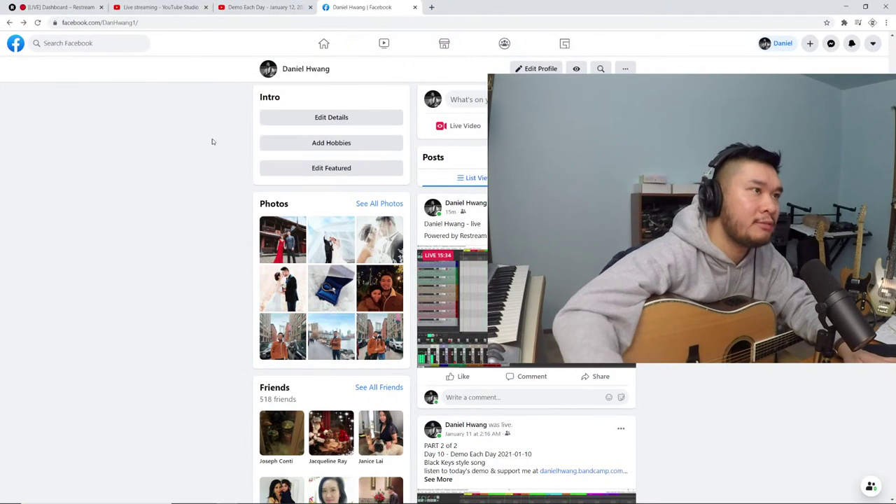
{"action": "left_click", "coordinate": [250, 5]}
{"action": "left_click", "coordinate": [350, 5]}
{"action": "key", "text": "alt+Tab"}
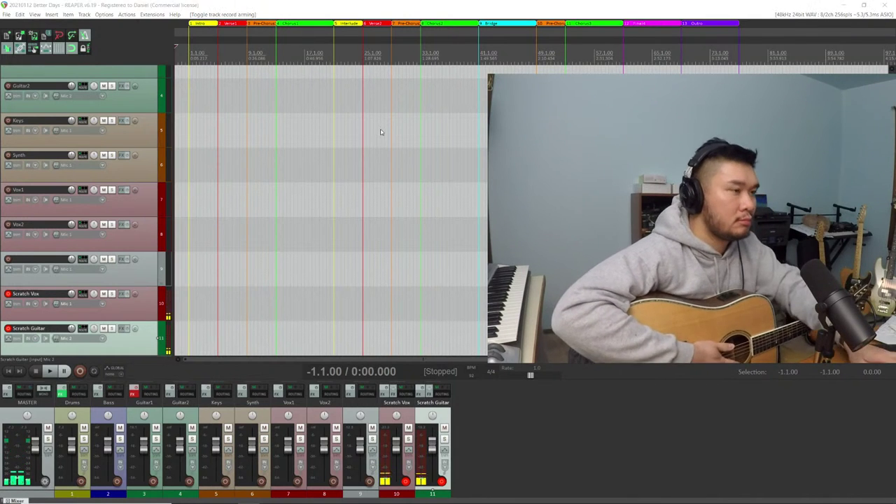
Switch to the Word lyric sheet, bring the verse, pre-chorus and chorus chords into view, and return to REAPER
{"action": "key", "text": "alt+Tab"}
{"action": "key", "text": "alt+Tab"}
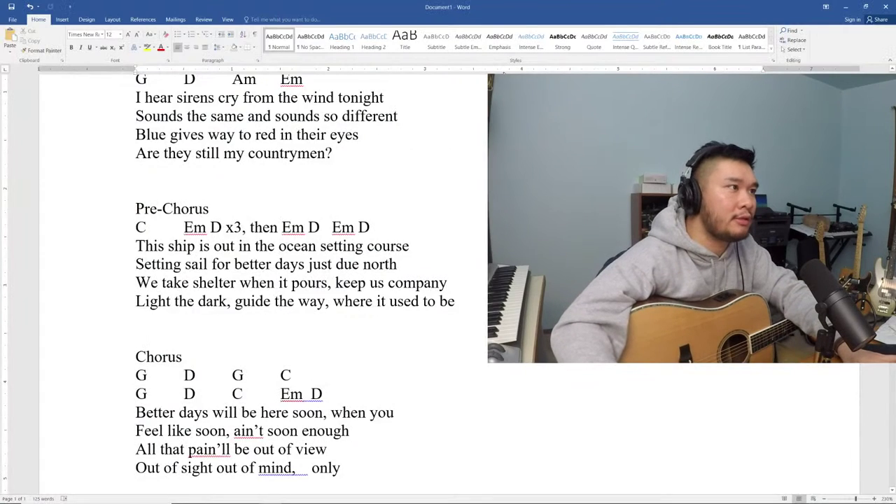
{"action": "scroll", "coordinate": [294, 280], "scroll_direction": "up", "scroll_amount": 2}
{"action": "scroll", "coordinate": [294, 280], "scroll_direction": "down", "scroll_amount": 1}
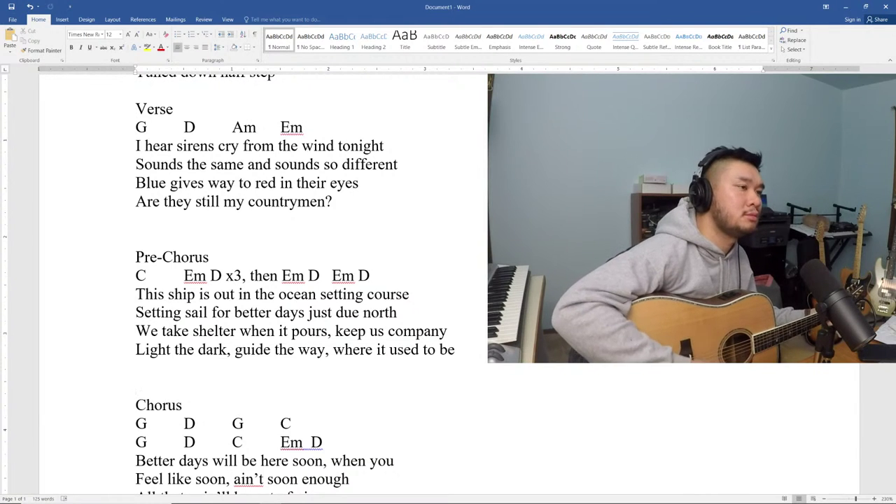
{"action": "key", "text": "alt+Tab"}
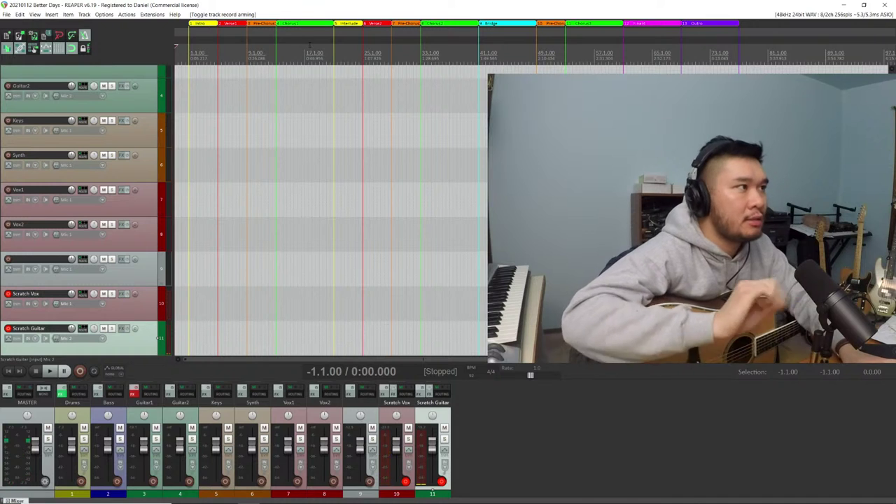
Play the project from the start, glance at the lyric sheet in Word, and stop playback in REAPER
{"action": "key", "text": "space"}
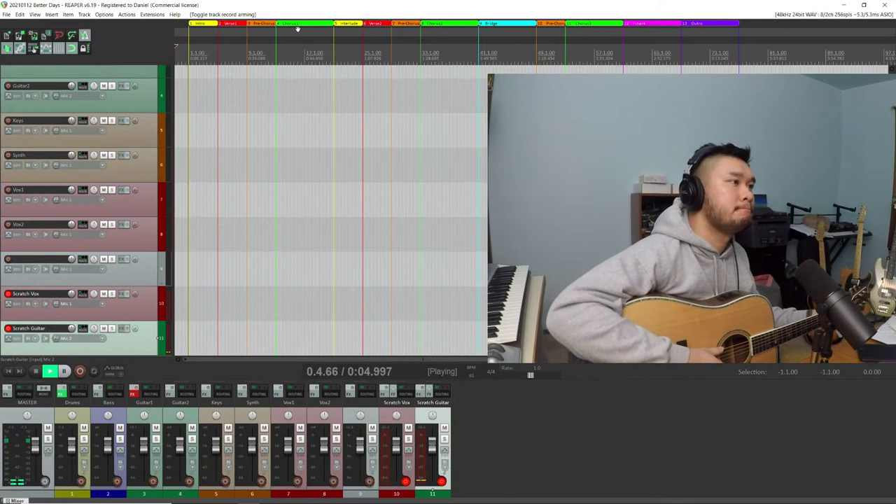
{"action": "key", "text": "alt+Tab"}
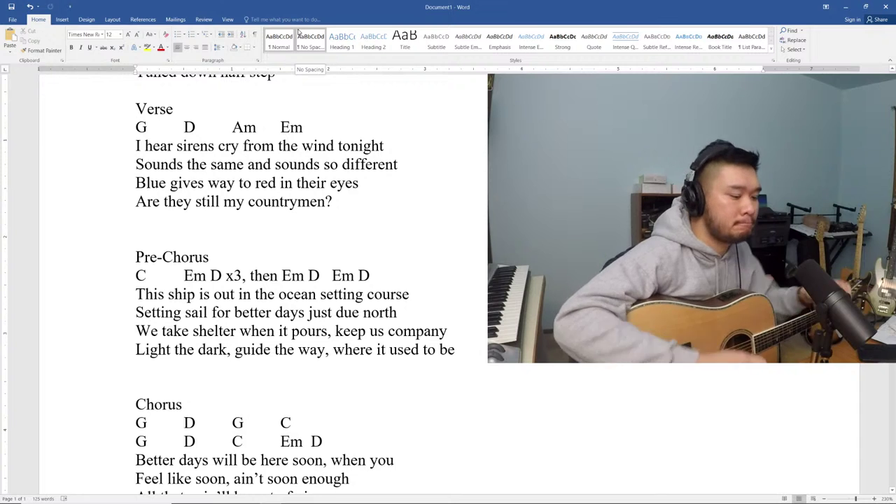
{"action": "key", "text": "alt+Tab"}
{"action": "key", "text": "space"}
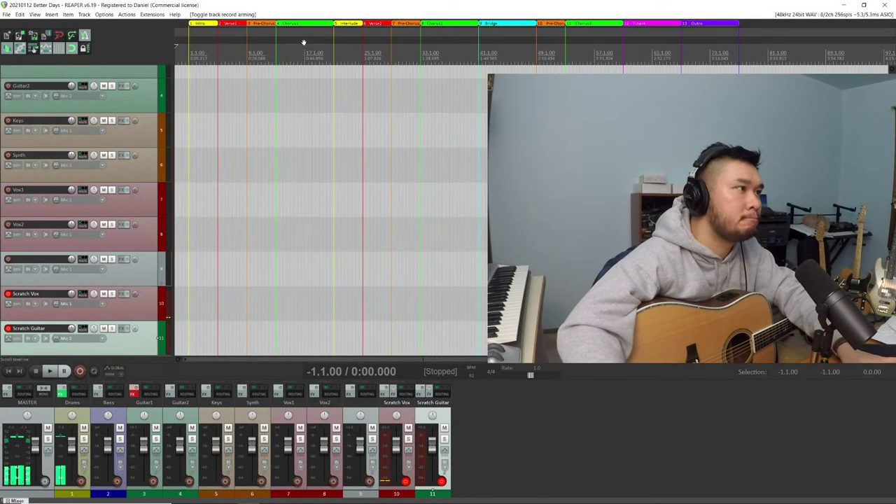
Switch to the browser to check the YouTube stream and the Facebook live post for viewer activity, and return to REAPER
{"action": "key", "text": "alt+Tab"}
{"action": "key", "text": "alt+Tab"}
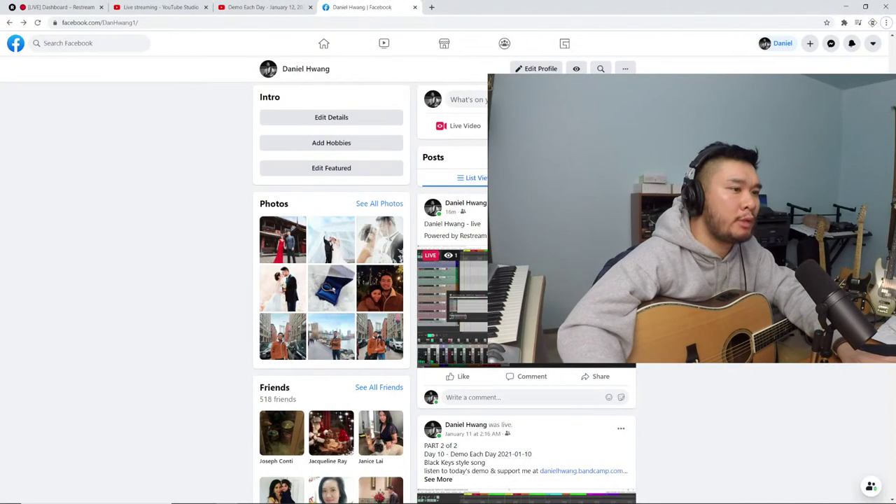
{"action": "left_click", "coordinate": [256, 8]}
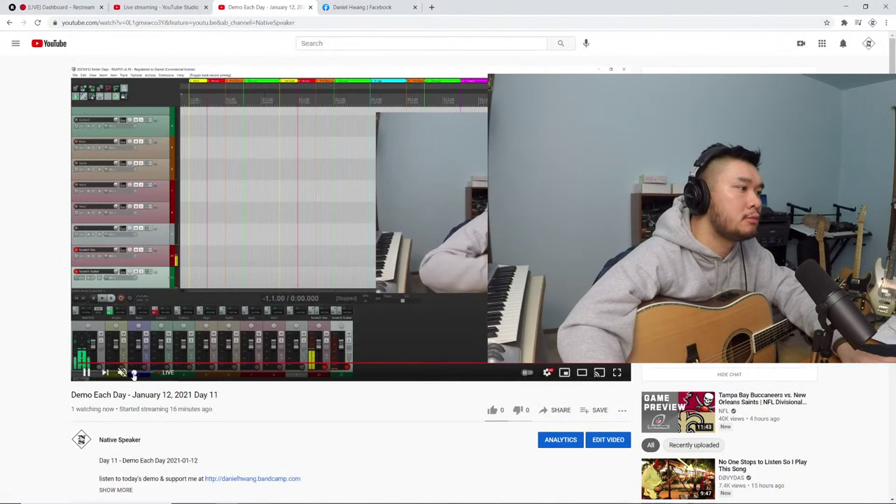
{"action": "left_click", "coordinate": [357, 7]}
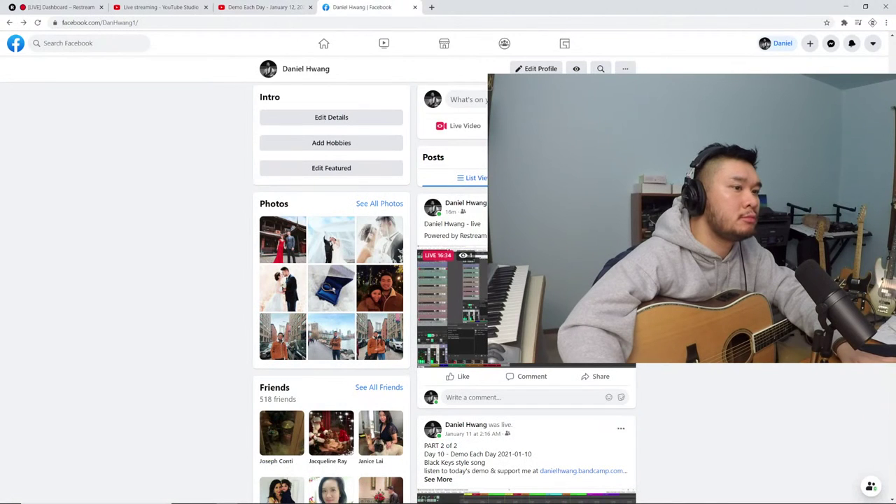
{"action": "scroll", "coordinate": [526, 316], "scroll_direction": "down", "scroll_amount": 4}
{"action": "scroll", "coordinate": [525, 315], "scroll_direction": "up", "scroll_amount": 5}
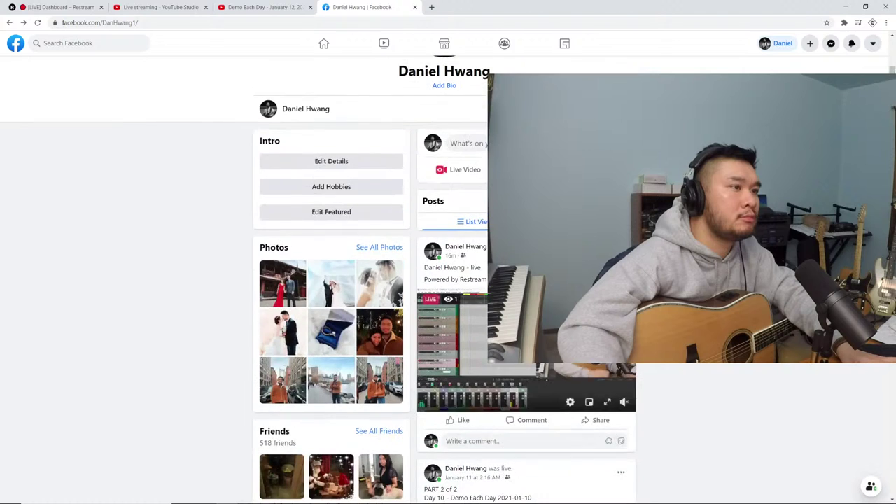
{"action": "key", "text": "alt+Tab"}
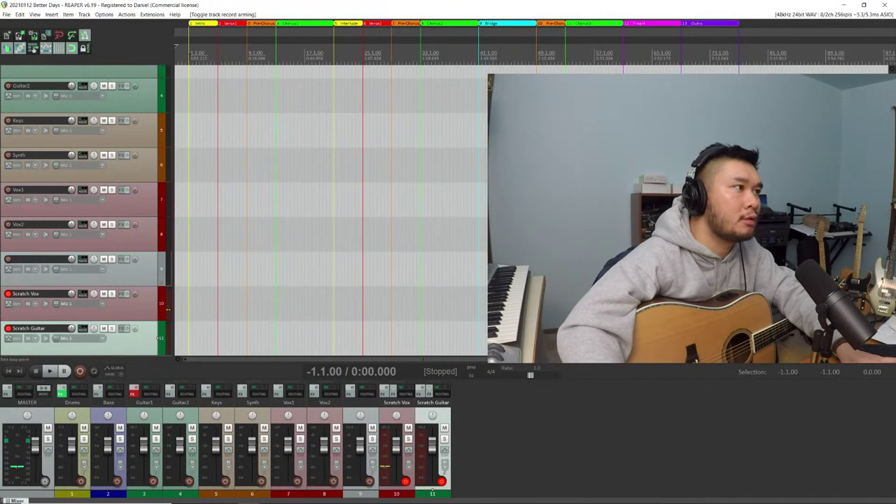
Extend the start of the hi-hat item on the Drums track back to 0.1.00 and save the project
{"action": "scroll", "coordinate": [156, 113], "scroll_direction": "up", "scroll_amount": 3}
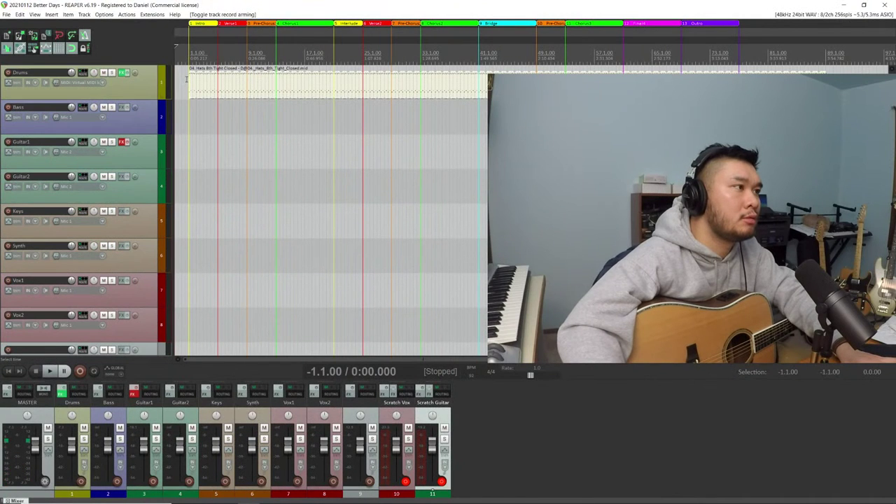
{"action": "left_click_drag", "start_coordinate": [187, 83], "coordinate": [182, 83]}
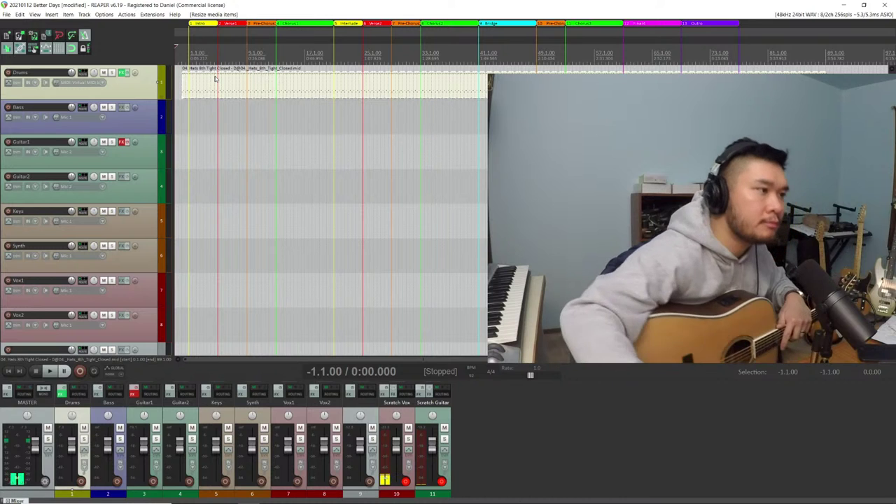
{"action": "key", "text": "ctrl+s"}
Play the project with the extended hi-hat count-in, follow the chords in the Word lyric sheet, and stop playback in REAPER
{"action": "key", "text": "space"}
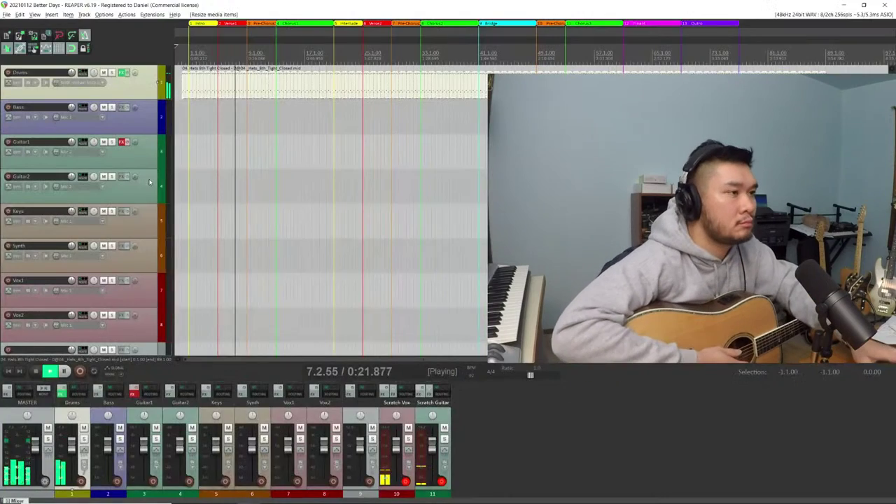
{"action": "key", "text": "alt+Tab"}
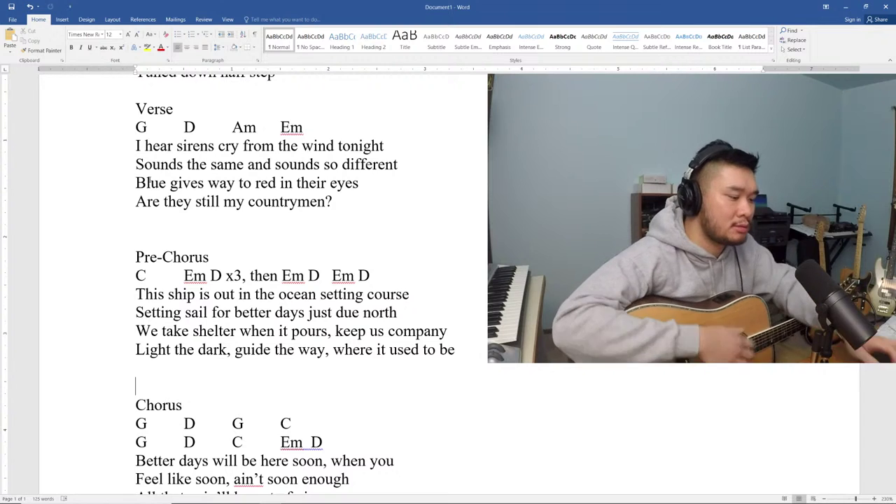
{"action": "key", "text": "alt+Tab"}
{"action": "key", "text": "space"}
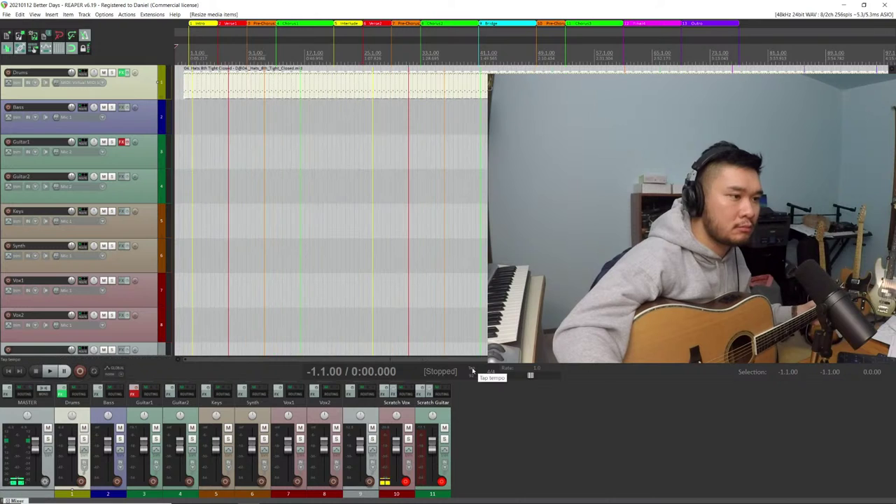
Set a slower project tempo by tapping it in with the tap tempo control
{"action": "key", "text": "equal"}
{"action": "key", "text": "equal"}
{"action": "key", "text": "equal"}
{"action": "key", "text": "equal"}
{"action": "key", "text": "equal"}
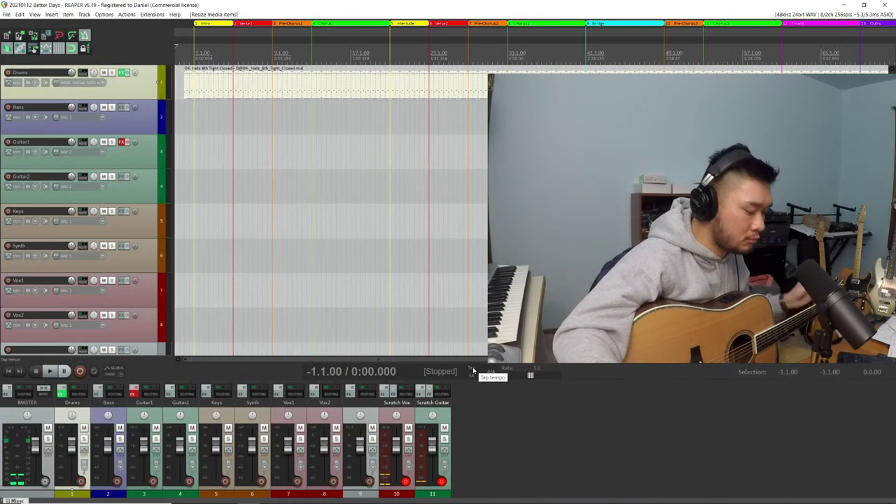
Tap in the project tempo again with the tap tempo control
{"action": "left_click", "coordinate": [473, 370]}
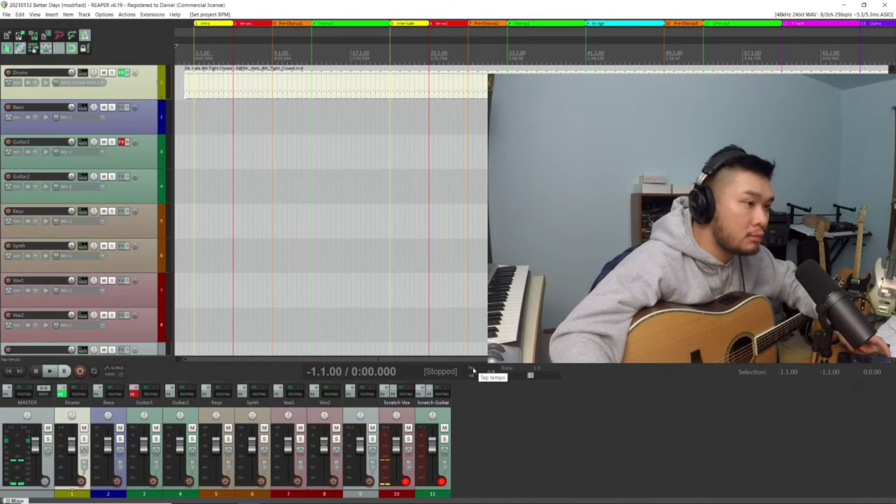
{"action": "left_click", "coordinate": [474, 371]}
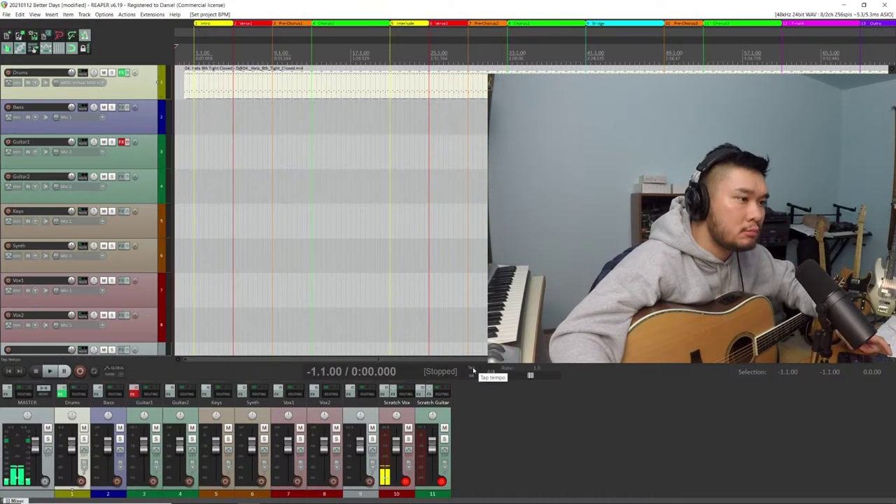
{"action": "left_click", "coordinate": [473, 371]}
{"action": "left_click", "coordinate": [474, 370]}
{"action": "left_click", "coordinate": [473, 370]}
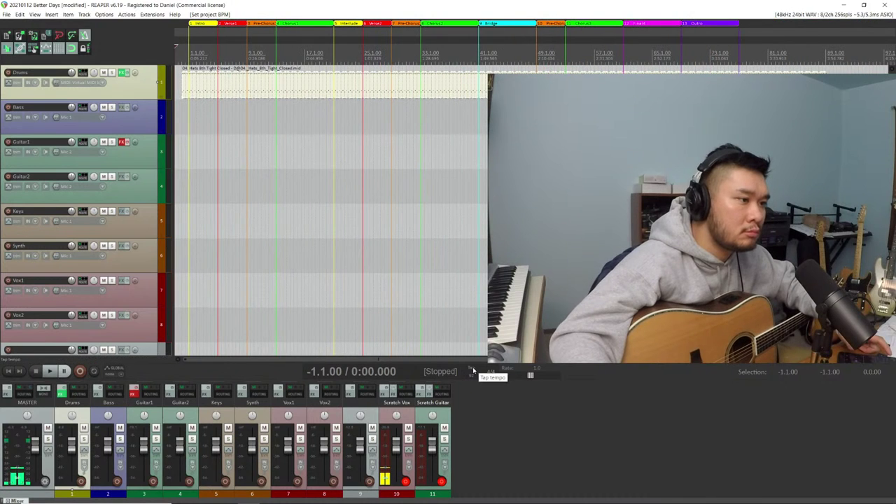
{"action": "left_click", "coordinate": [473, 370]}
{"action": "left_click", "coordinate": [473, 371]}
{"action": "left_click", "coordinate": [474, 370]}
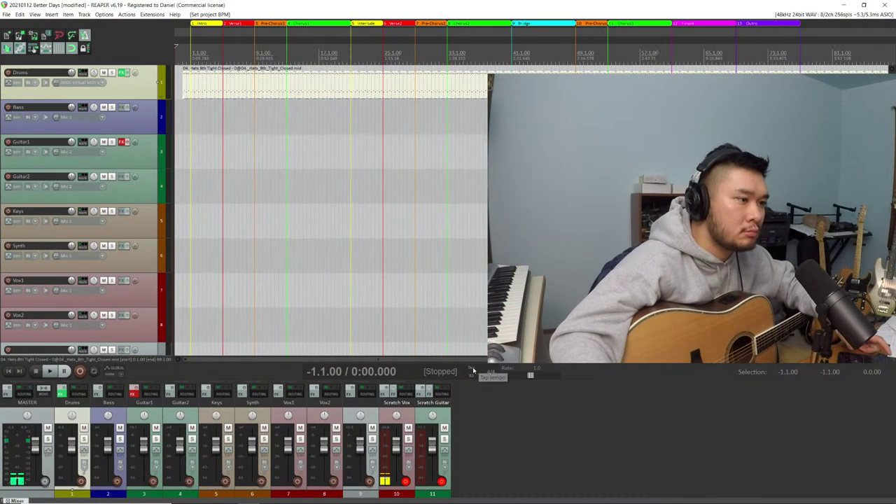
{"action": "left_click", "coordinate": [474, 370]}
{"action": "left_click", "coordinate": [474, 370]}
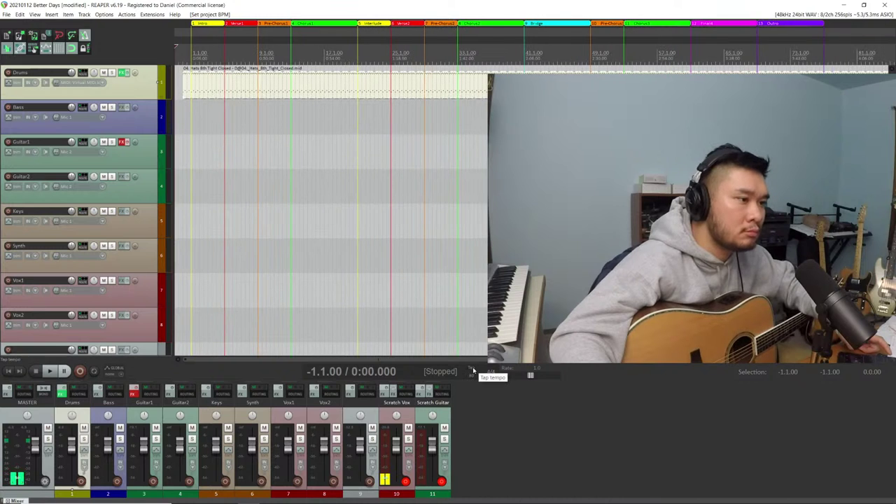
{"action": "left_click", "coordinate": [473, 371]}
{"action": "left_click", "coordinate": [474, 370]}
{"action": "left_click", "coordinate": [473, 370]}
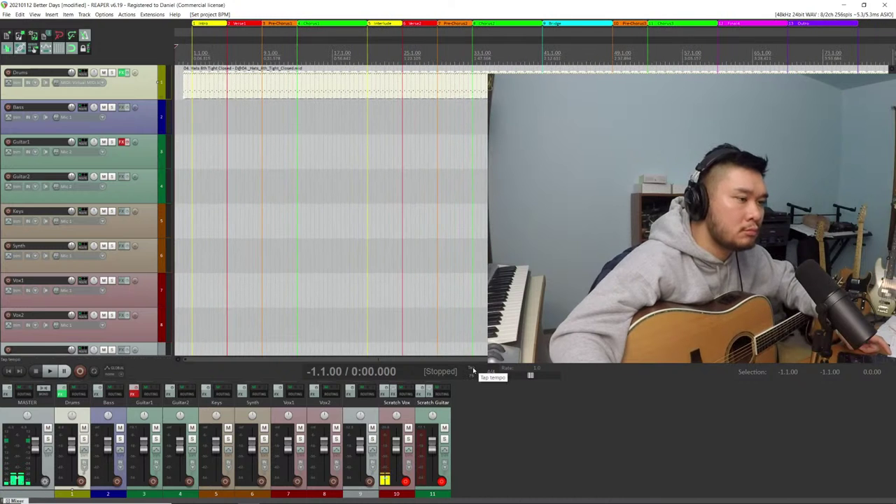
{"action": "left_click", "coordinate": [473, 370]}
{"action": "left_click", "coordinate": [474, 371]}
{"action": "left_click", "coordinate": [473, 370]}
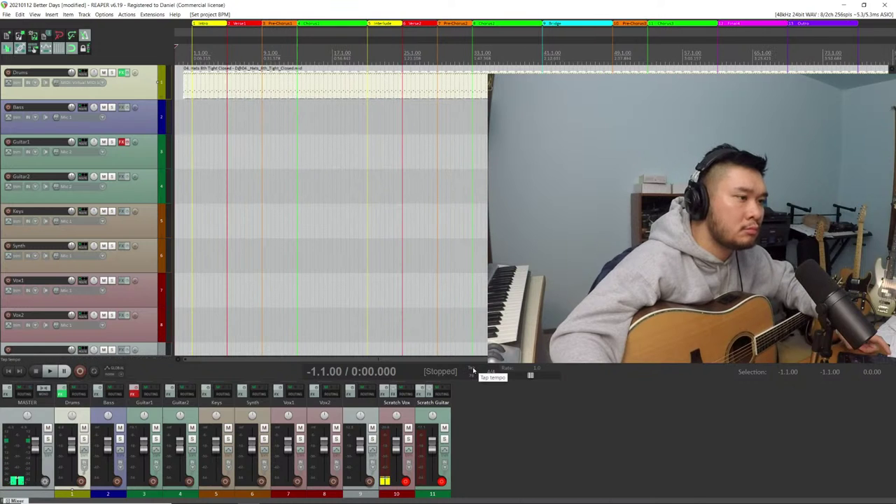
{"action": "left_click", "coordinate": [473, 370]}
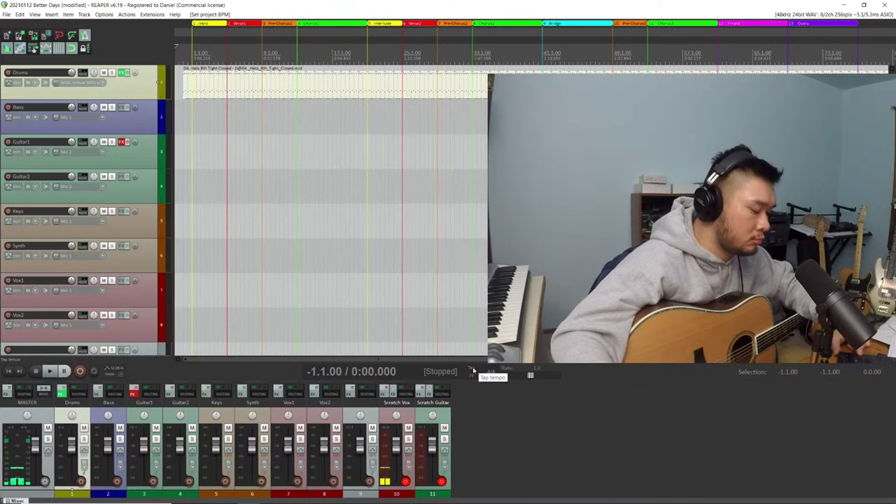
Set the project tempo to 80 BPM
{"action": "left_click", "coordinate": [474, 371]}
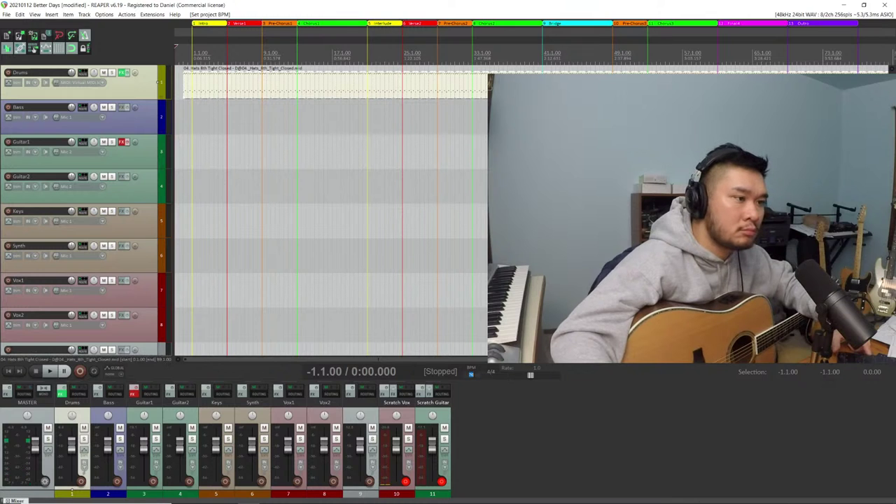
{"action": "key", "text": "t"}
{"action": "key", "text": "t"}
{"action": "key", "text": "t"}
{"action": "key", "text": "t"}
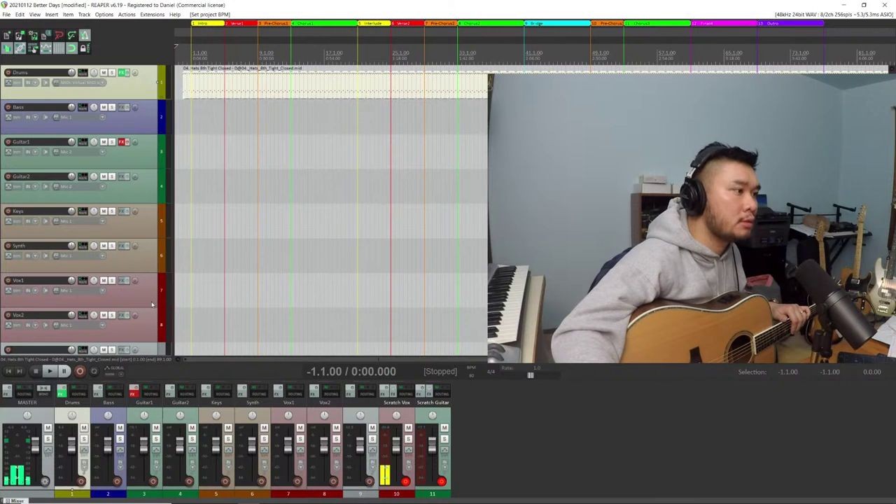
{"action": "scroll", "coordinate": [148, 306], "scroll_direction": "down", "scroll_amount": 2}
{"action": "scroll", "coordinate": [148, 307], "scroll_direction": "down", "scroll_amount": 1}
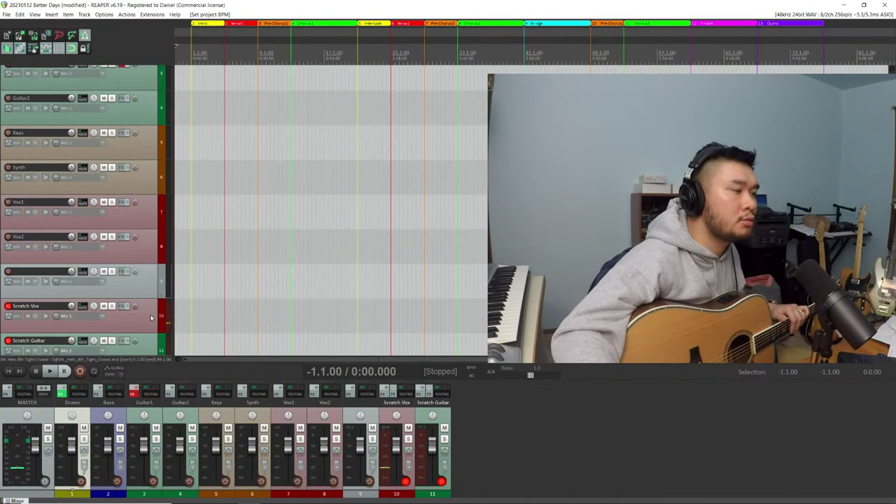
{"action": "scroll", "coordinate": [151, 318], "scroll_direction": "up", "scroll_amount": 1}
{"action": "scroll", "coordinate": [151, 317], "scroll_direction": "up", "scroll_amount": 1}
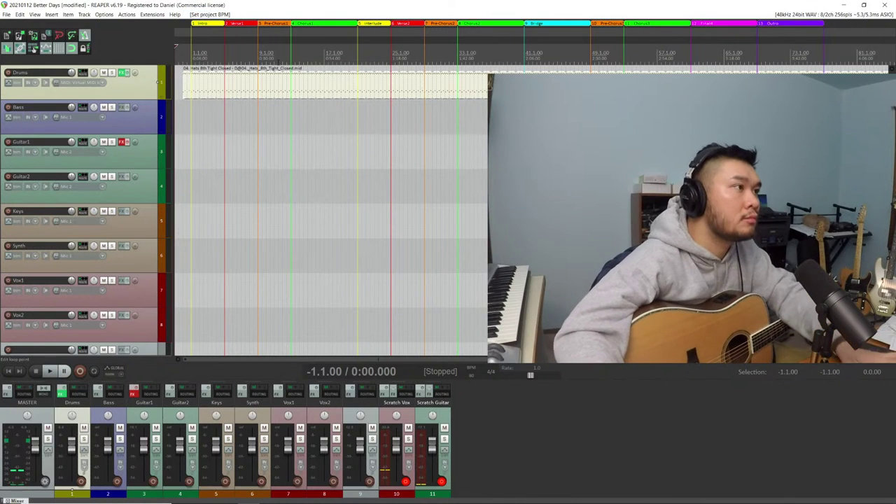
Play the project from 0.1.00 while following the chords in the Word lyric sheet, and stop playback in REAPER
{"action": "left_click", "coordinate": [183, 51]}
{"action": "key", "text": "alt+Tab"}
{"action": "key", "text": "alt+Tab"}
{"action": "key", "text": "space"}
{"action": "key", "text": "alt+Tab"}
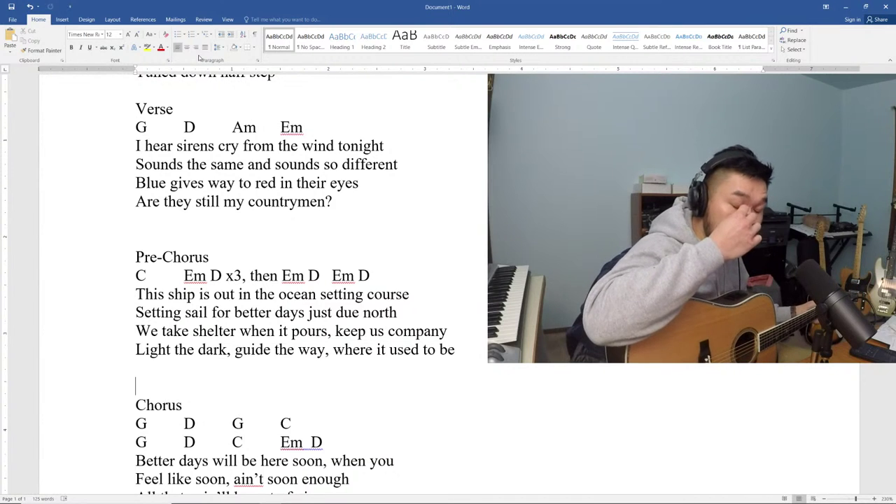
{"action": "key", "text": "alt+Tab"}
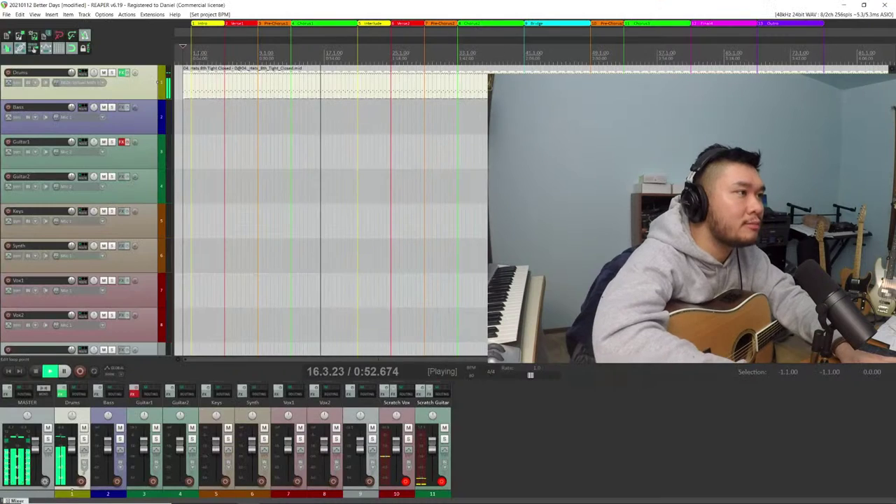
{"action": "key", "text": "space"}
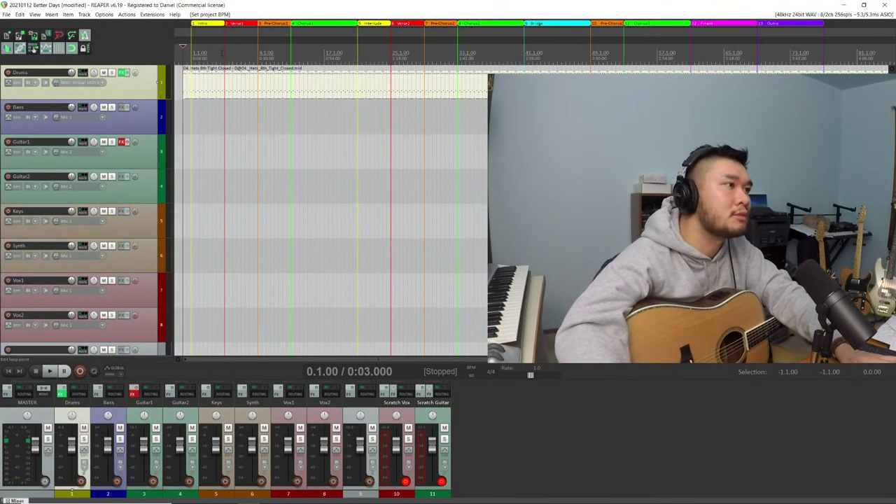
Play from 4.1.00 and compare the Verse1 region's length with the verse in the Word lyric sheet, then stop playback in REAPER
{"action": "left_click", "coordinate": [221, 54]}
{"action": "left_click", "coordinate": [216, 54]}
{"action": "key", "text": "space"}
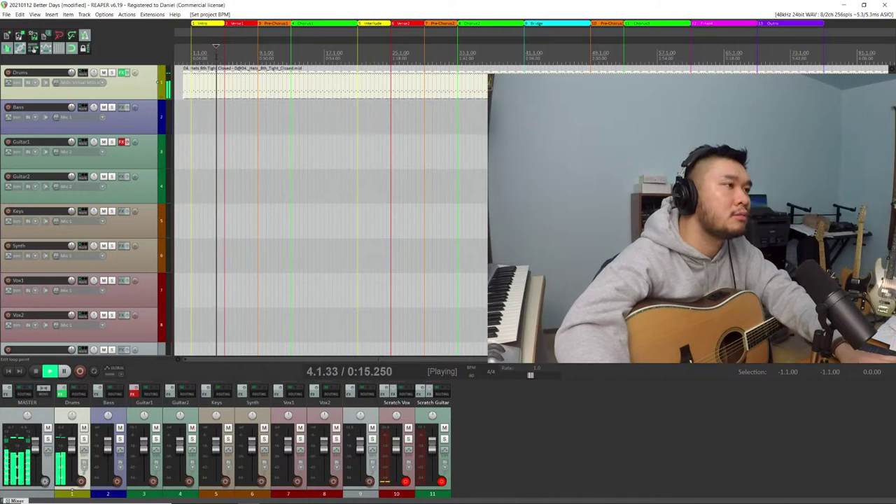
{"action": "scroll", "coordinate": [309, 125], "scroll_direction": "up", "scroll_amount": 2}
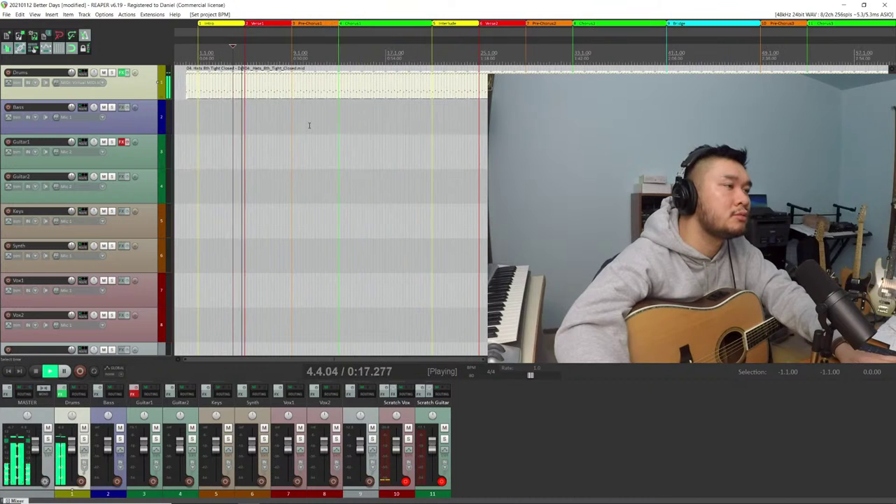
{"action": "key", "text": "alt+Tab"}
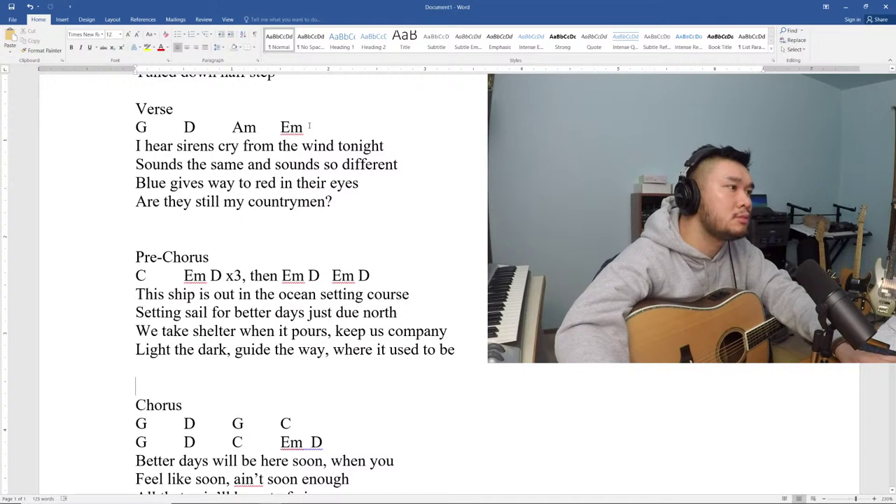
{"action": "key", "text": "alt+Tab"}
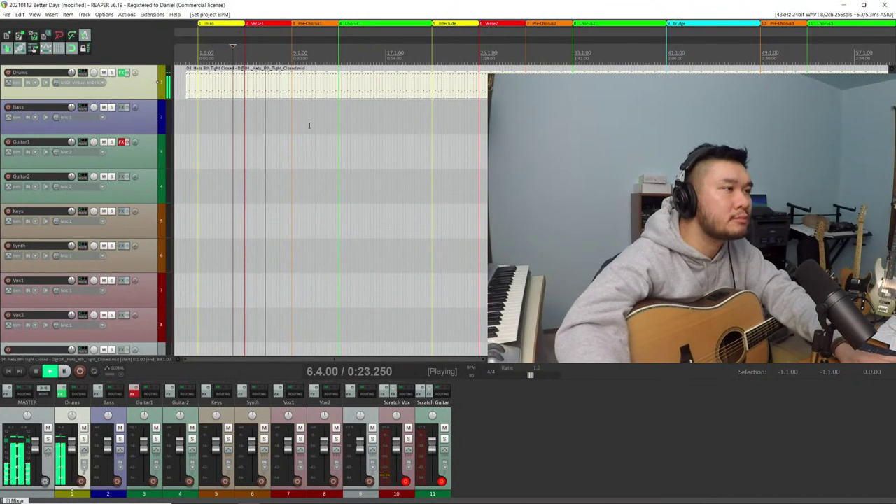
{"action": "key", "text": "alt+Tab"}
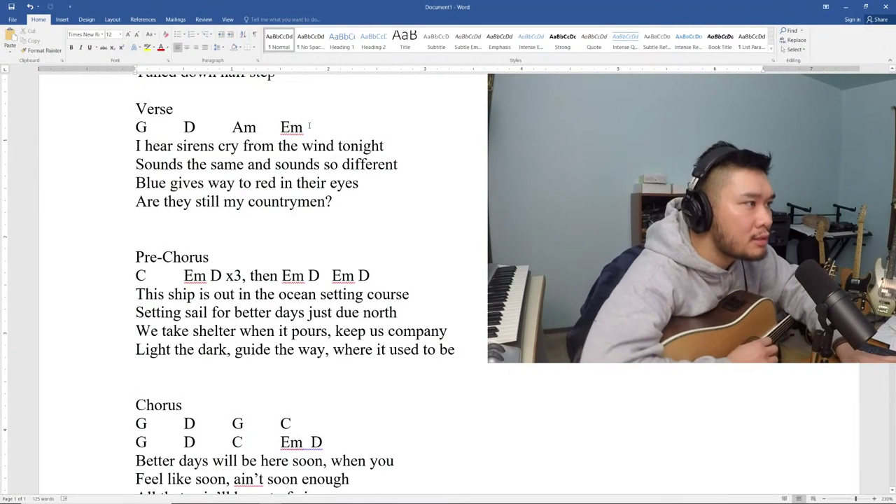
{"action": "key", "text": "alt+Tab"}
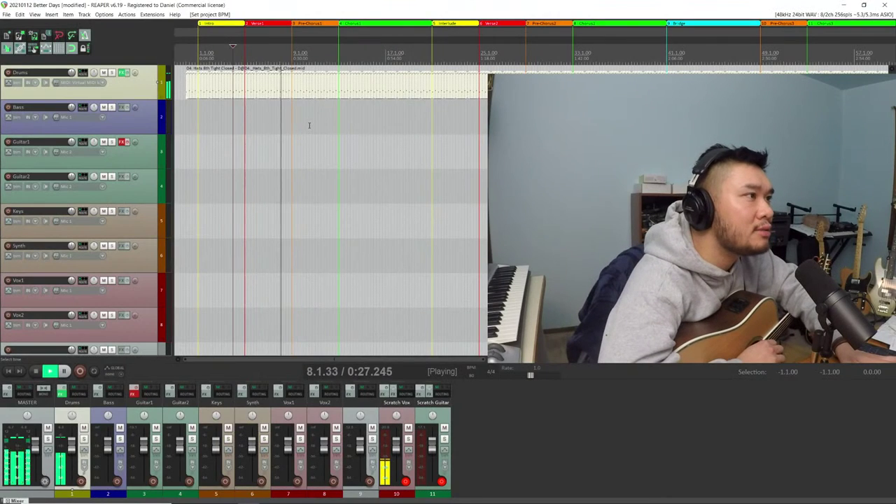
{"action": "key", "text": "alt+Tab"}
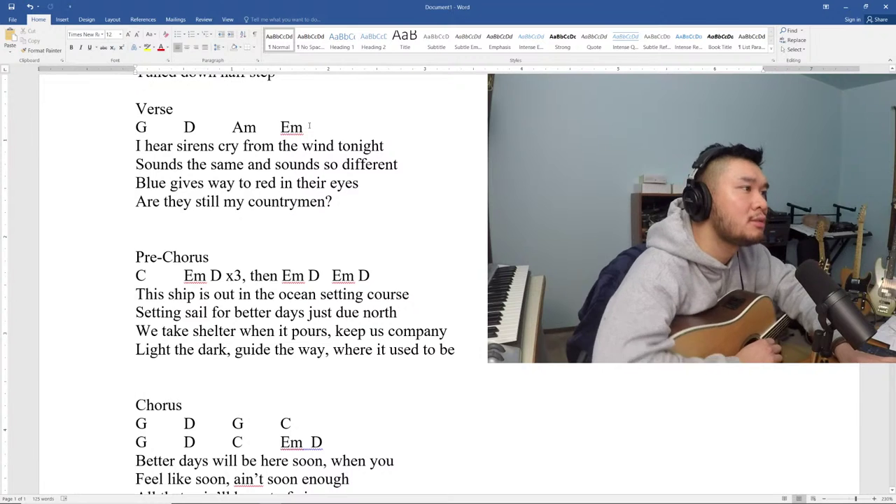
{"action": "key", "text": "alt+Tab"}
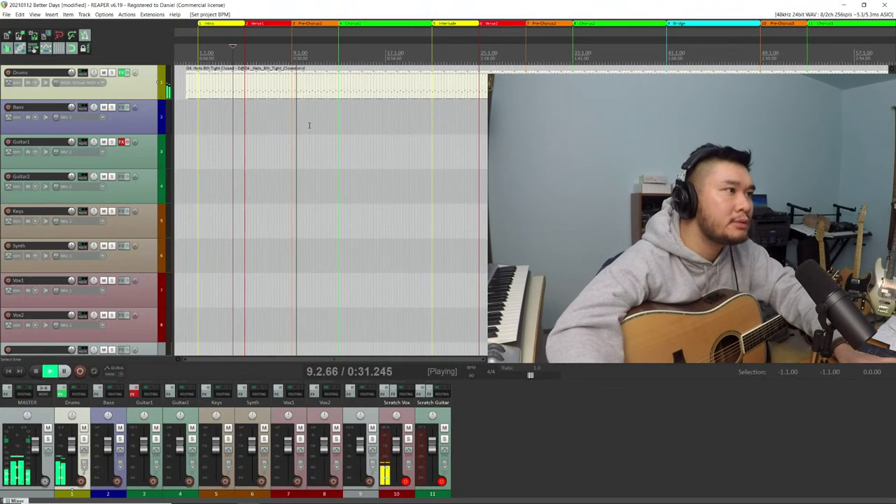
{"action": "key", "text": "space"}
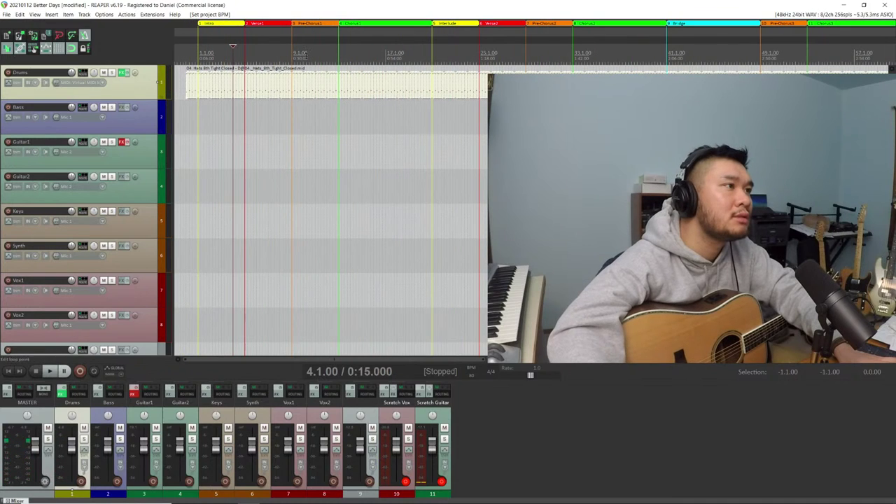
Try to extend the Verse1 region's end over the start of Pre-Chorus1
{"action": "mouse_move", "coordinate": [292, 24]}
{"action": "left_mouse_down"}
{"action": "mouse_move", "coordinate": [340, 24]}
{"action": "mouse_move", "coordinate": [303, 24]}
{"action": "left_mouse_up"}
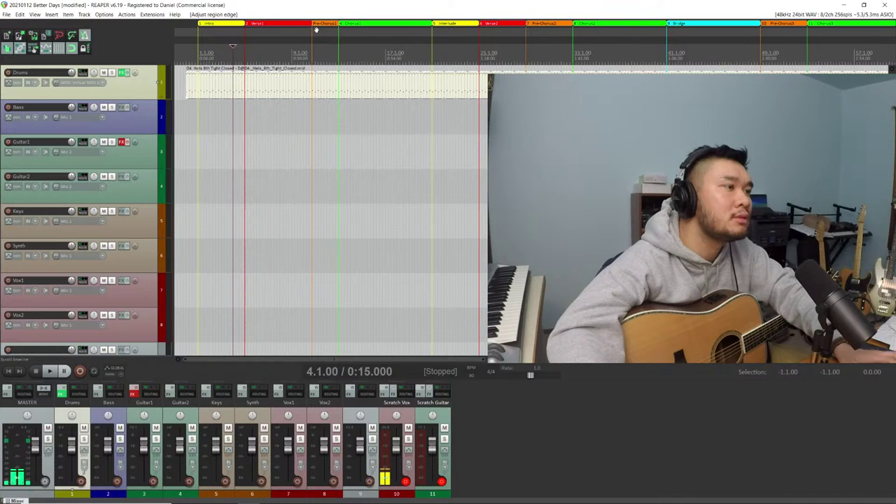
{"action": "scroll", "coordinate": [386, 70], "scroll_direction": "down", "scroll_amount": 5}
{"action": "scroll", "coordinate": [386, 69], "scroll_direction": "up", "scroll_amount": 2}
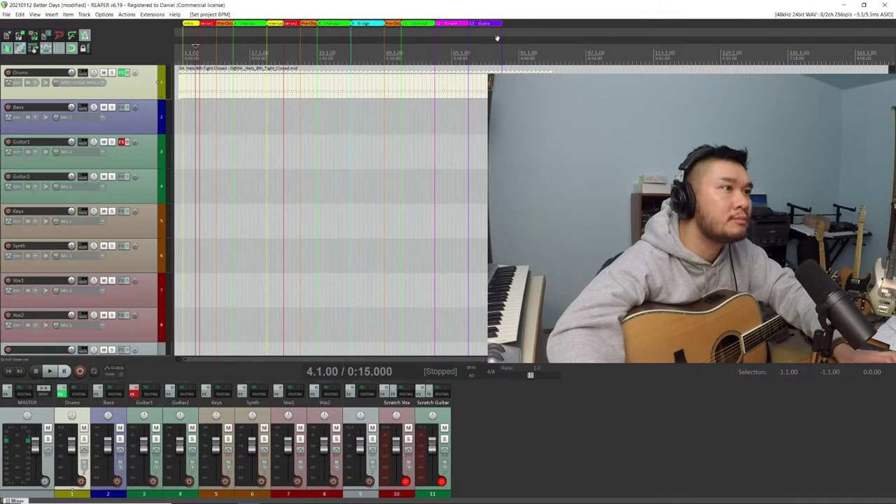
Spread the regions from Pre-Chorus1 to the Outro further along the timeline with gaps, starting Pre-Chorus1 at 17.1.00 and the Outro at 97.1.00
{"action": "left_click_drag", "start_coordinate": [551, 28], "coordinate": [618, 26]}
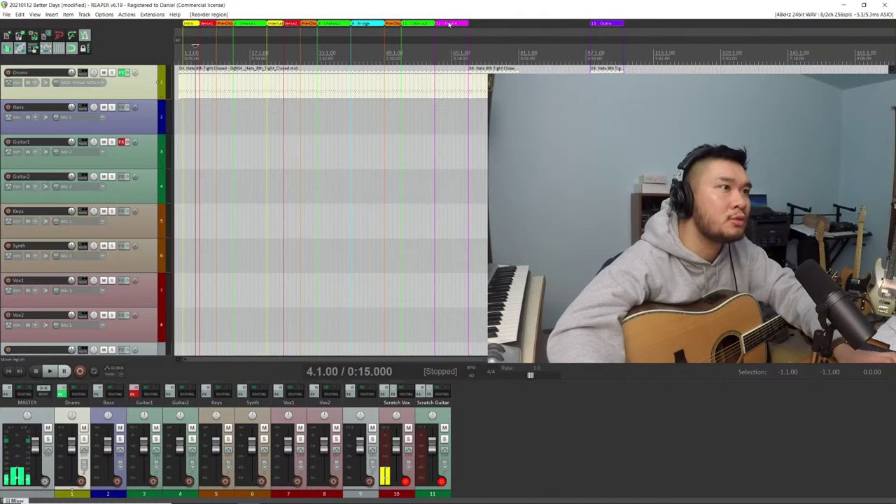
{"action": "left_click_drag", "start_coordinate": [452, 23], "coordinate": [557, 23]}
{"action": "left_click_drag", "start_coordinate": [494, 31], "coordinate": [528, 28]}
{"action": "left_click_drag", "start_coordinate": [393, 23], "coordinate": [440, 25]}
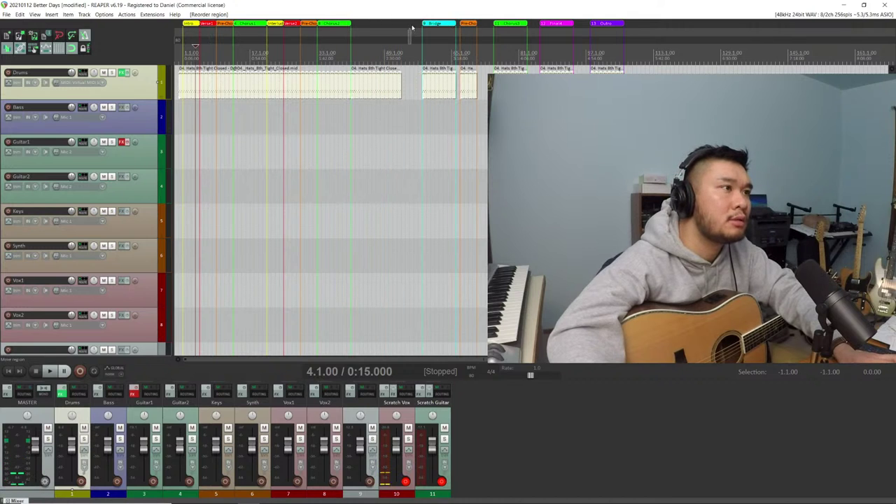
{"action": "left_click_drag", "start_coordinate": [332, 24], "coordinate": [395, 23]}
{"action": "left_click_drag", "start_coordinate": [309, 23], "coordinate": [364, 23]}
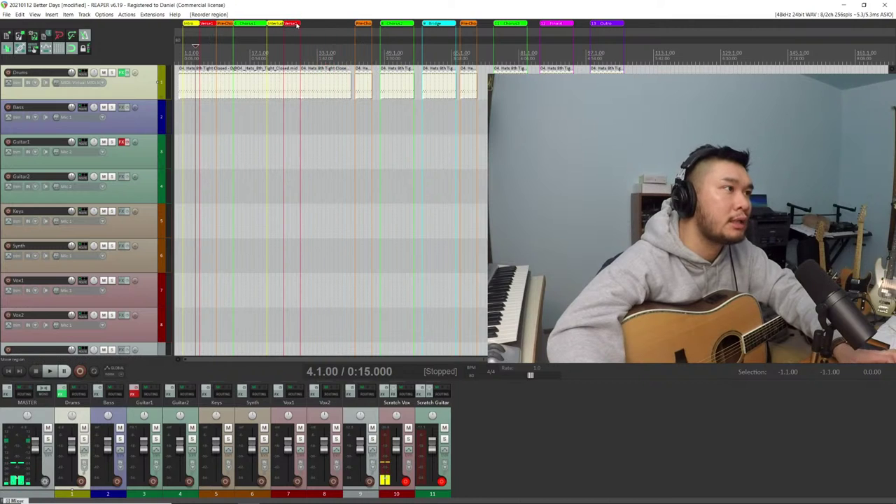
{"action": "mouse_move", "coordinate": [297, 24]}
{"action": "left_mouse_down"}
{"action": "mouse_move", "coordinate": [348, 24]}
{"action": "mouse_move", "coordinate": [304, 25]}
{"action": "left_mouse_up"}
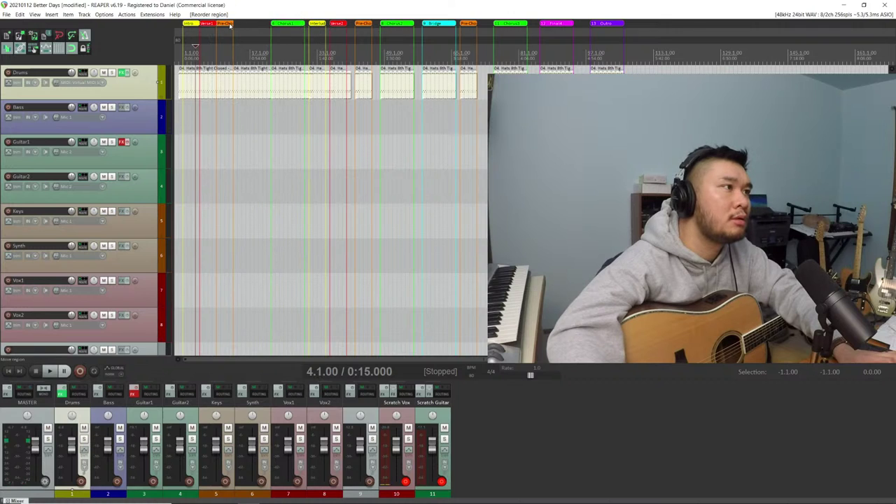
{"action": "right_click", "coordinate": [229, 24]}
{"action": "left_click", "coordinate": [228, 26]}
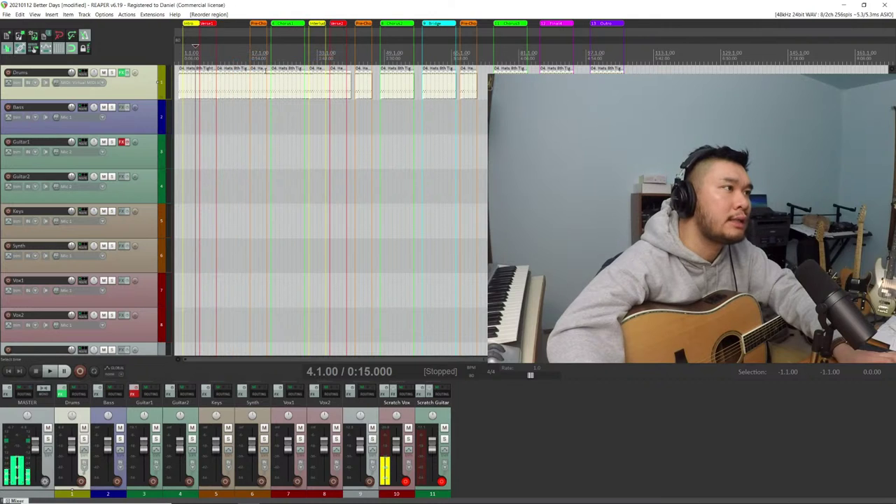
Extend the Verse1 region to end at 13.1.00 and move the Pre-Chorus1 region to start there
{"action": "scroll", "coordinate": [266, 70], "scroll_direction": "up", "scroll_amount": 4}
{"action": "scroll", "coordinate": [266, 70], "scroll_direction": "up", "scroll_amount": 2}
{"action": "left_click_drag", "start_coordinate": [409, 26], "coordinate": [499, 31]}
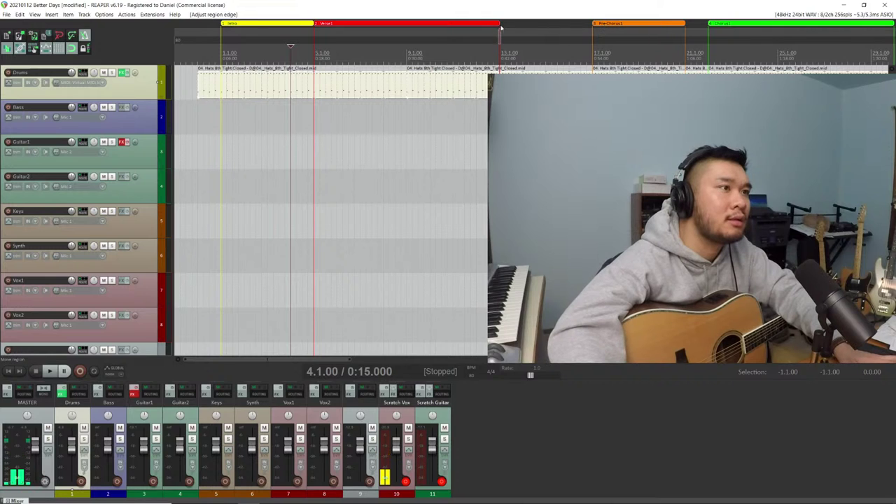
{"action": "left_click_drag", "start_coordinate": [595, 26], "coordinate": [501, 24]}
Extend the Pre-Chorus1 region to end at 21.1.00 and move the Chorus1 region to start there
{"action": "key", "text": "minus"}
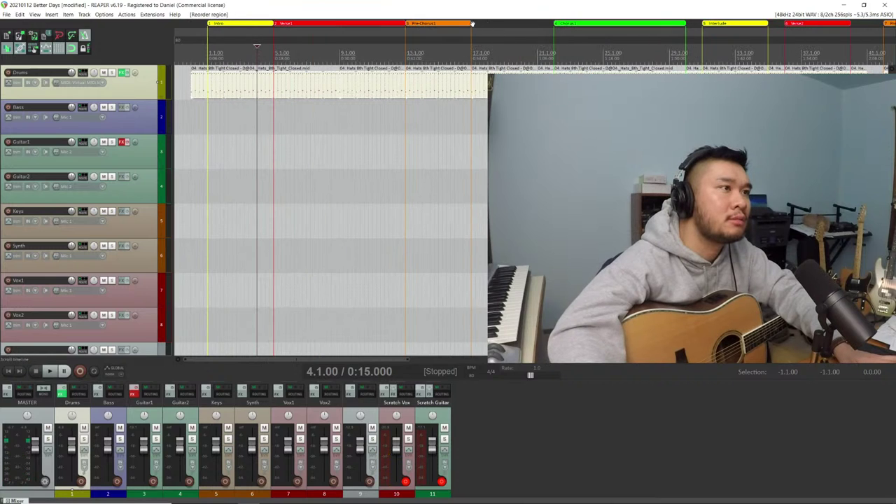
{"action": "key", "text": "alt+Tab"}
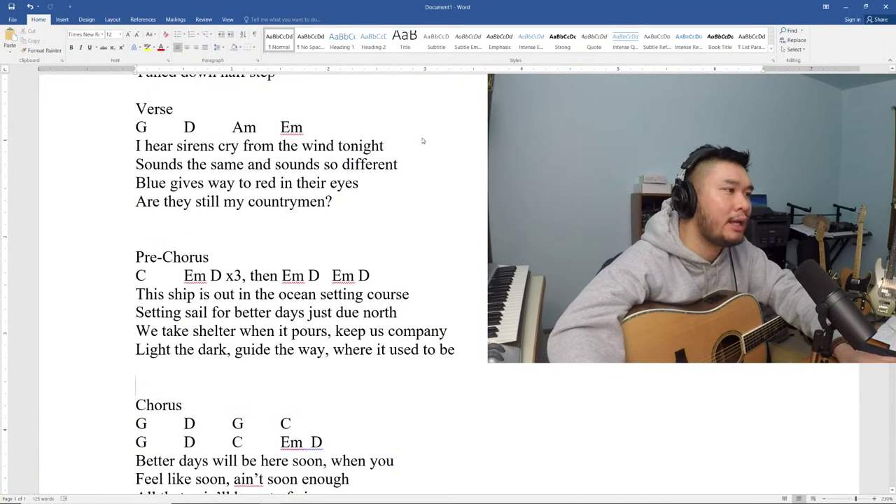
{"action": "key", "text": "alt+Tab"}
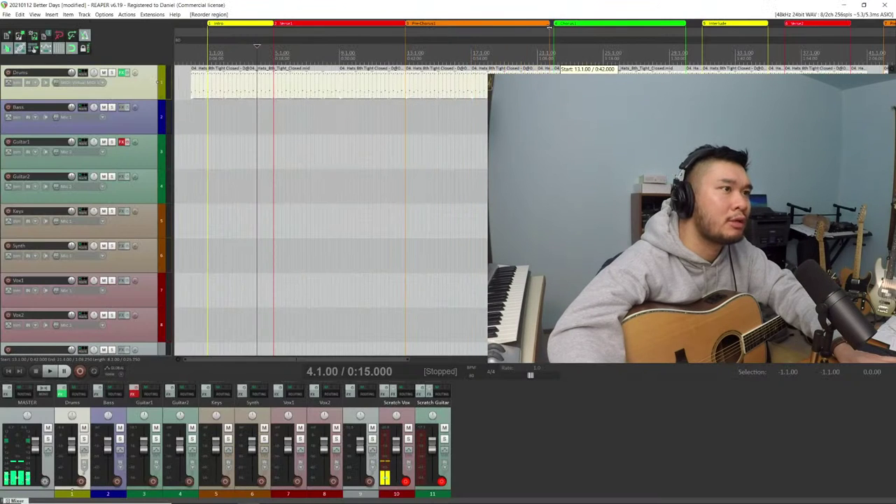
{"action": "left_click_drag", "start_coordinate": [550, 26], "coordinate": [537, 26]}
{"action": "left_click_drag", "start_coordinate": [687, 25], "coordinate": [668, 25]}
Play from 13.1.00 and compare the Pre-Chorus1 region's length with the pre-chorus in the Word lyric sheet, then stop playback in REAPER
{"action": "left_click", "coordinate": [404, 49]}
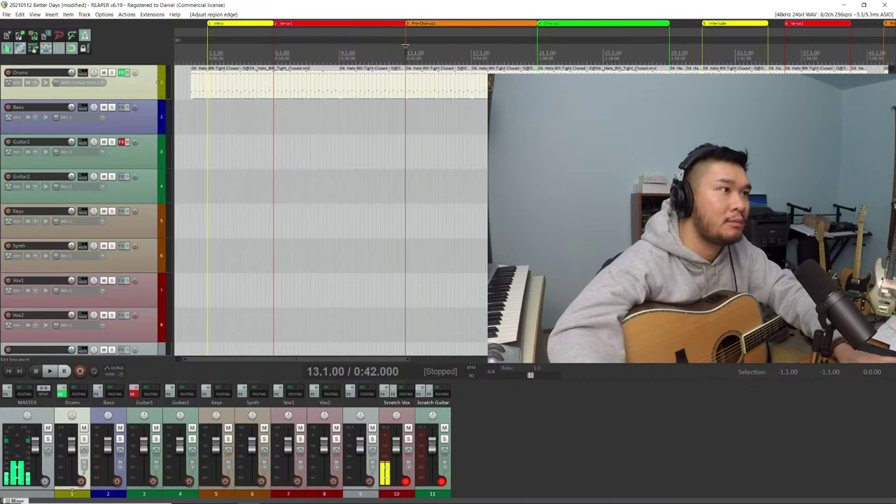
{"action": "key", "text": "space"}
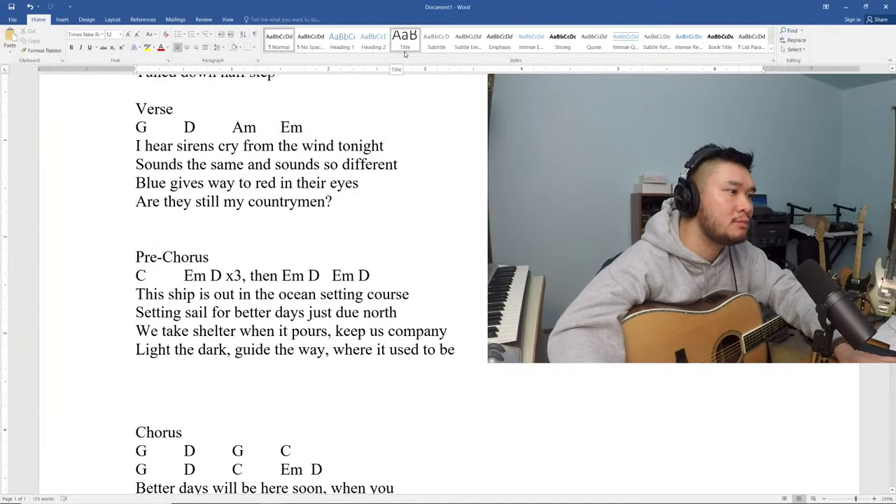
{"action": "key", "text": "BackSpace"}
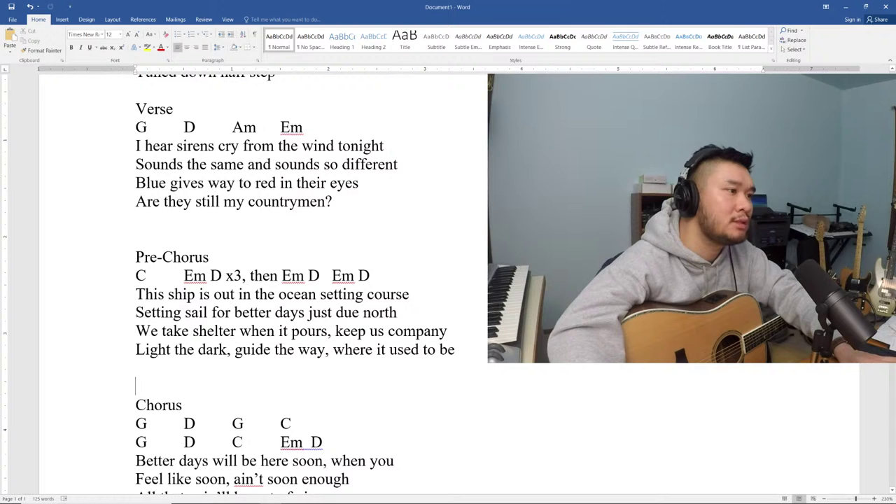
{"action": "key", "text": "alt+Tab"}
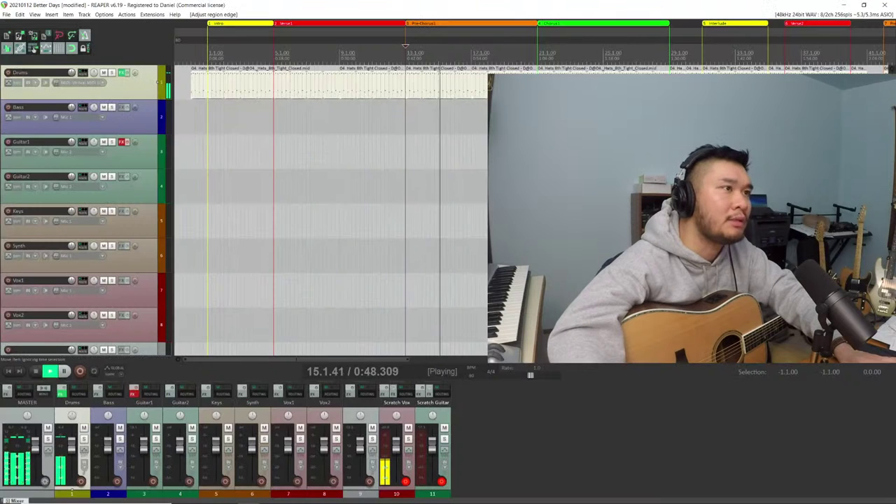
{"action": "key", "text": "space"}
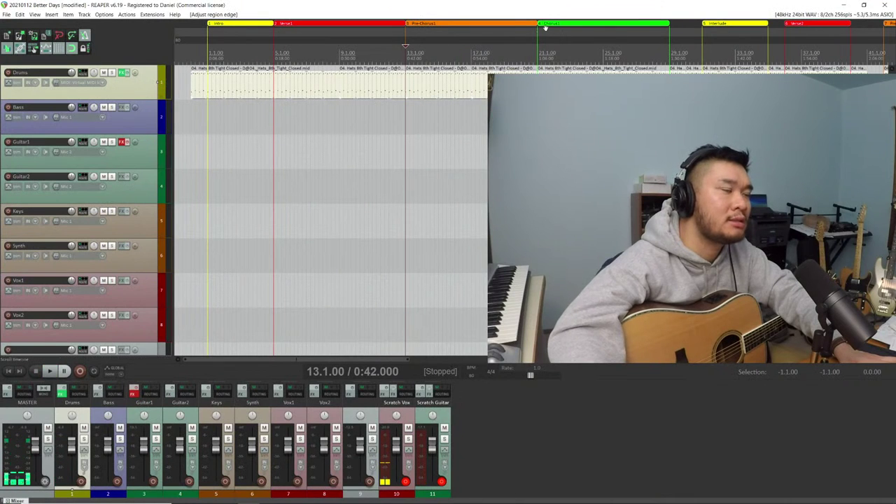
Consult the Word lyric sheet, then in REAPER move the Interlude region to start at 29.1.00 and Verse2 to start at 33.1.00
{"action": "key", "text": "alt+Tab"}
{"action": "key", "text": "alt+p"}
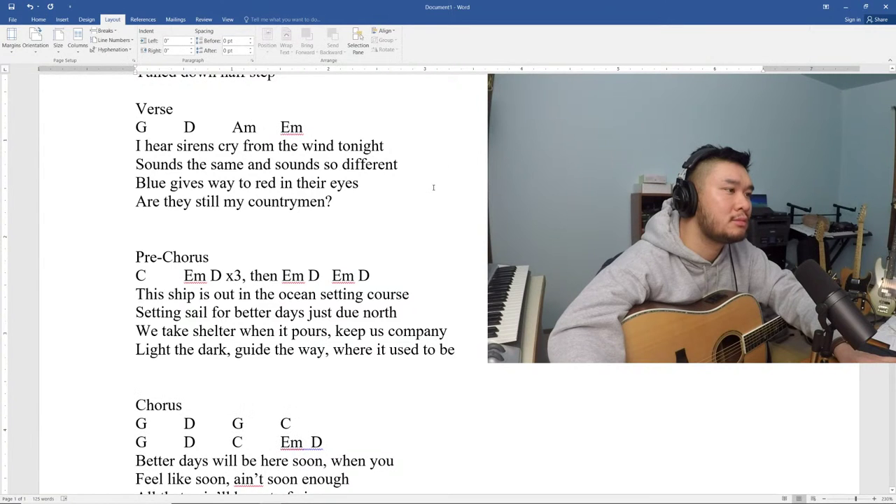
{"action": "scroll", "coordinate": [433, 188], "scroll_direction": "down", "scroll_amount": 4}
{"action": "scroll", "coordinate": [433, 187], "scroll_direction": "up", "scroll_amount": 4}
{"action": "scroll", "coordinate": [433, 187], "scroll_direction": "down", "scroll_amount": 2}
{"action": "scroll", "coordinate": [433, 188], "scroll_direction": "up", "scroll_amount": 4}
{"action": "key", "text": "alt+Tab"}
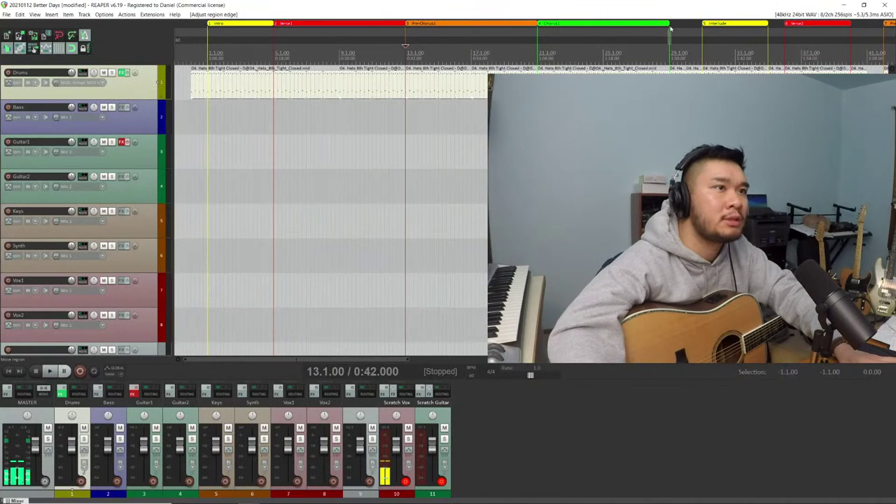
{"action": "left_click_drag", "start_coordinate": [671, 28], "coordinate": [676, 26]}
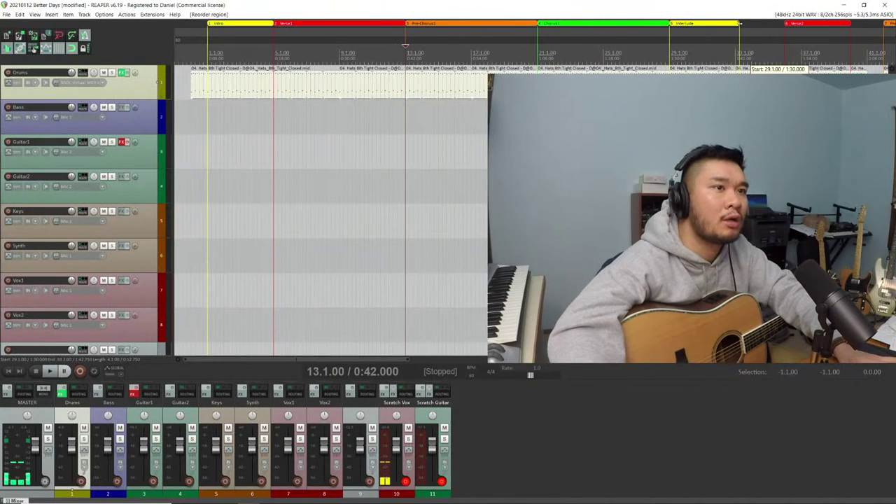
{"action": "scroll", "coordinate": [741, 25], "scroll_direction": "down", "scroll_amount": 2}
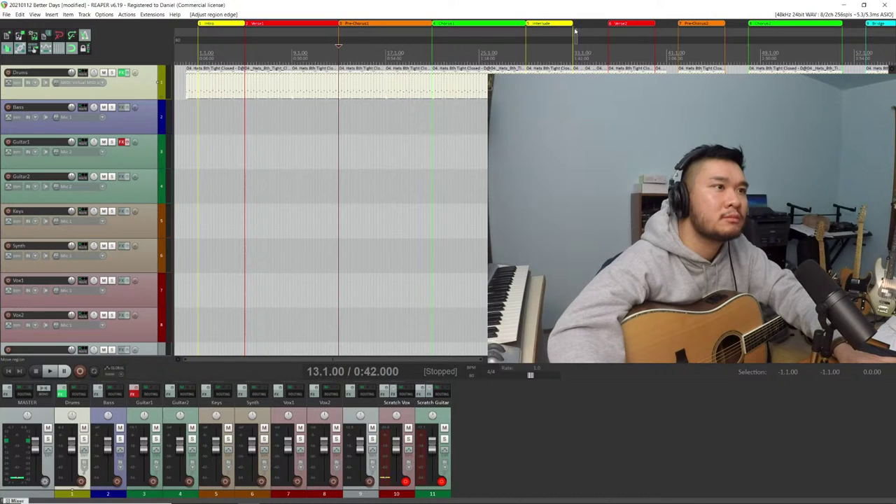
{"action": "scroll", "coordinate": [623, 49], "scroll_direction": "up", "scroll_amount": 3}
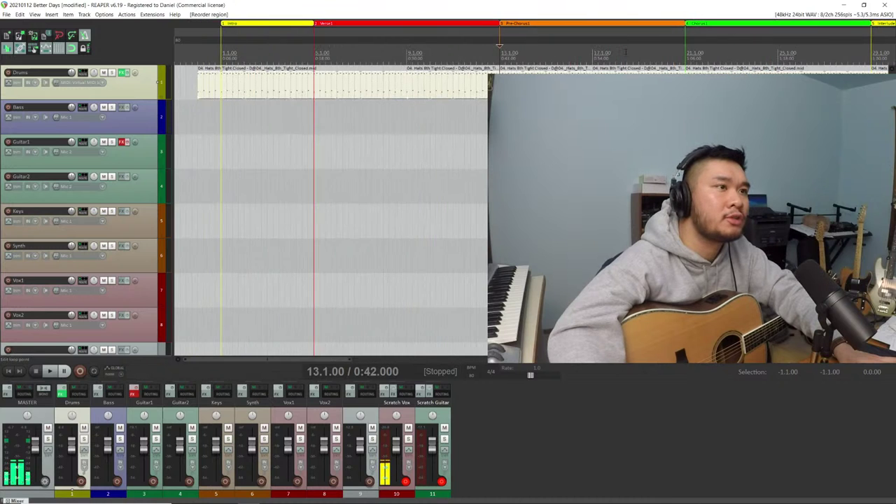
{"action": "scroll", "coordinate": [626, 52], "scroll_direction": "down", "scroll_amount": 3}
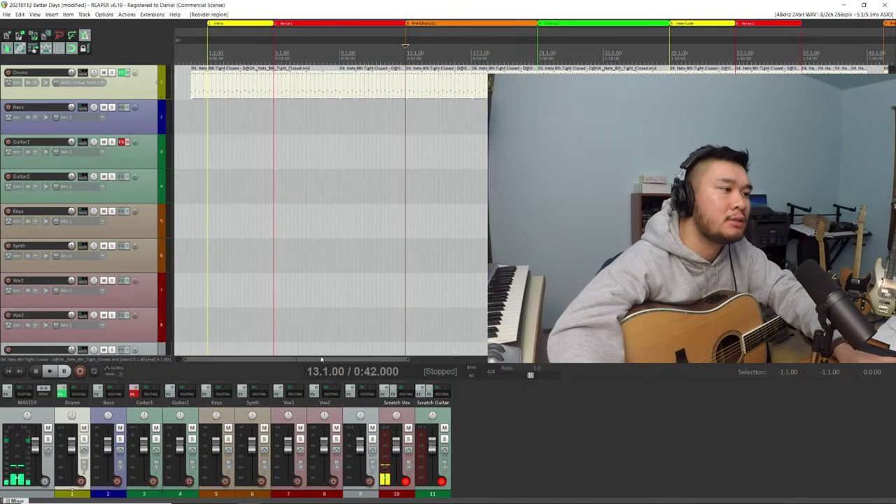
Place the Pre-Chorus2 region from 37.1.00 to 45.1.00 and move the Chorus2 region to start where it ends
{"action": "left_click_drag", "start_coordinate": [342, 359], "coordinate": [444, 359]}
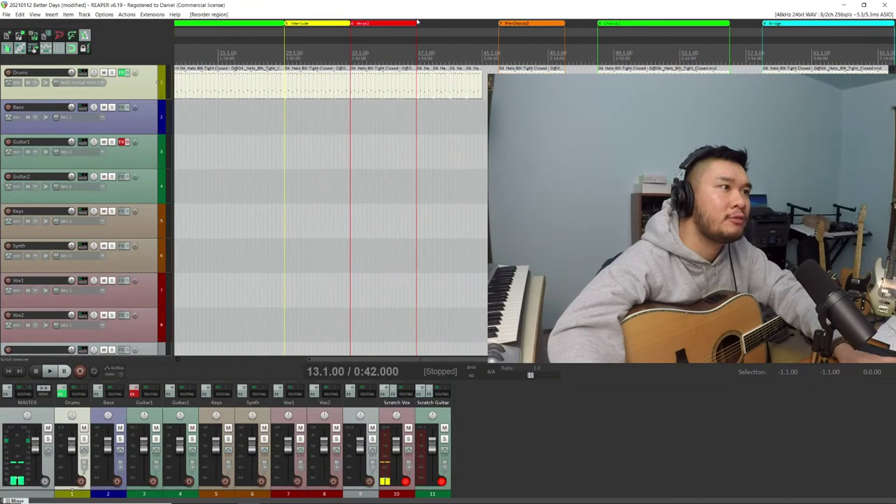
{"action": "left_click_drag", "start_coordinate": [416, 24], "coordinate": [416, 24]}
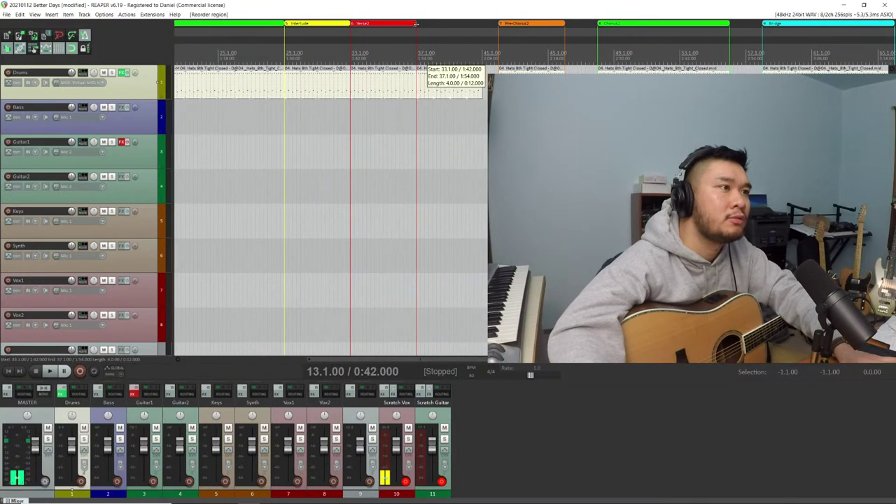
{"action": "left_click_drag", "start_coordinate": [418, 28], "coordinate": [548, 24]}
{"action": "left_click_drag", "start_coordinate": [609, 25], "coordinate": [551, 26]}
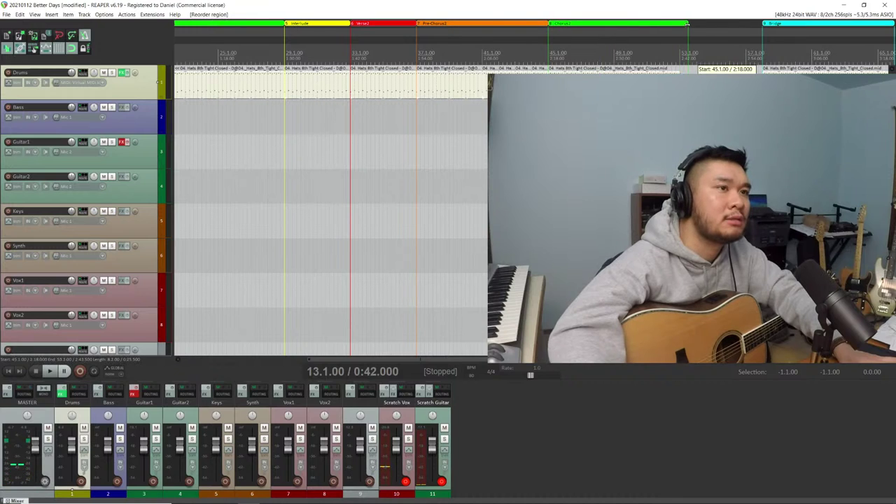
Move the Bridge region directly after Chorus2 at 53.1.00 and the third Pre-Chorus region directly after the Bridge at 61.1.00
{"action": "scroll", "coordinate": [680, 26], "scroll_direction": "down", "scroll_amount": 3}
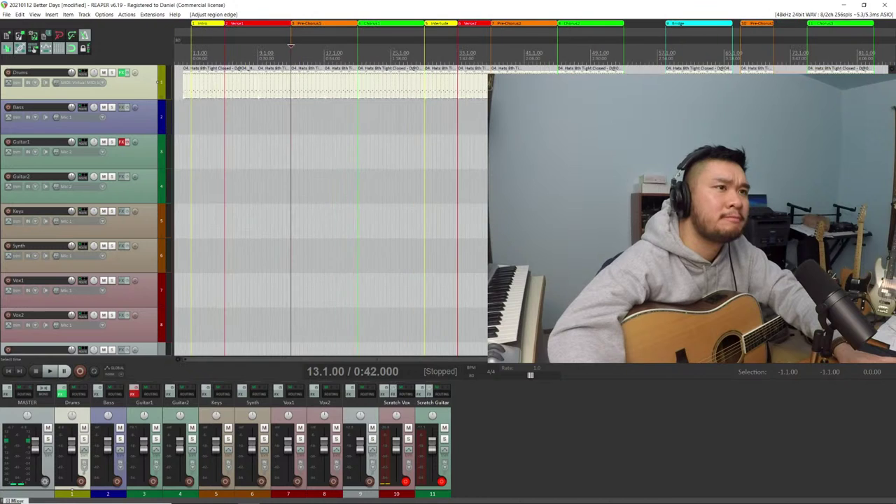
{"action": "left_click_drag", "start_coordinate": [684, 25], "coordinate": [660, 26]}
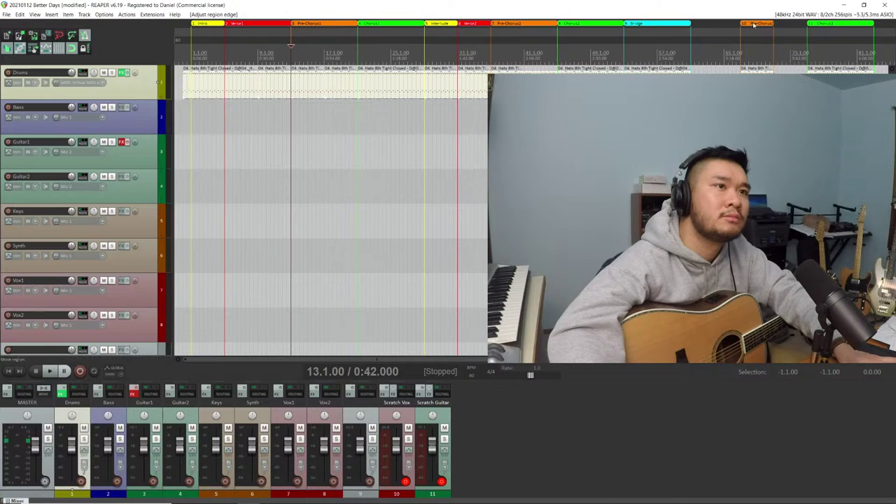
{"action": "left_click_drag", "start_coordinate": [712, 27], "coordinate": [696, 26]}
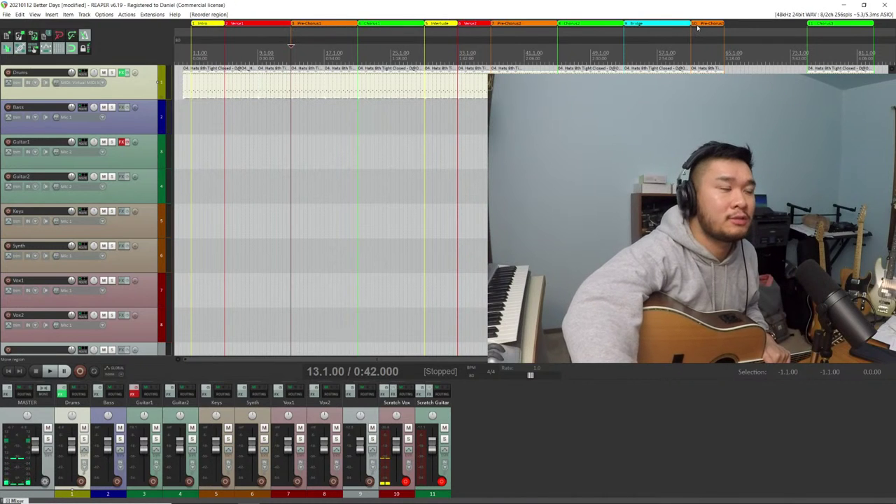
Check the pre-chorus in the Word lyric sheet, then move the Chorus3 region in REAPER to start at 65.1.00
{"action": "key", "text": "alt+Tab"}
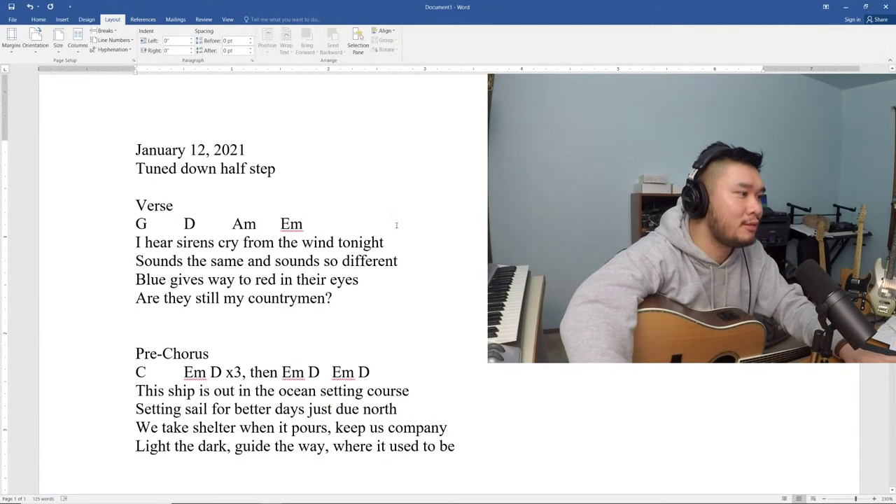
{"action": "scroll", "coordinate": [412, 243], "scroll_direction": "down", "scroll_amount": 1}
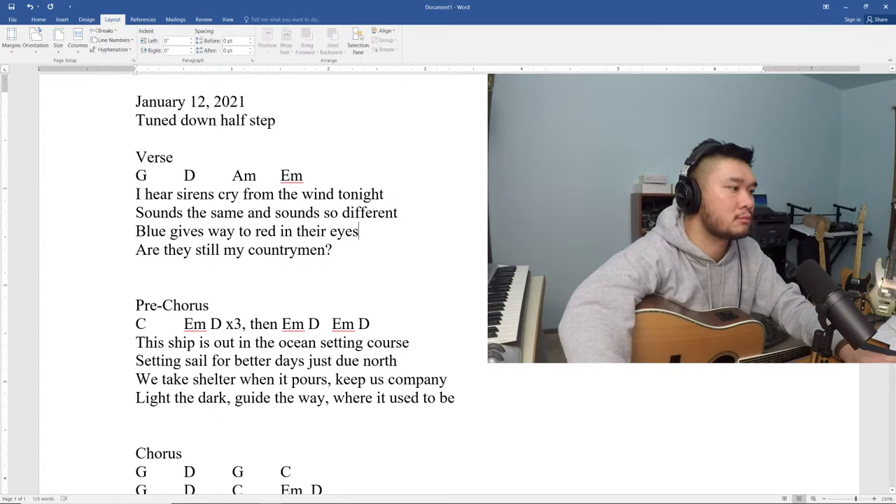
{"action": "key", "text": "alt+Tab"}
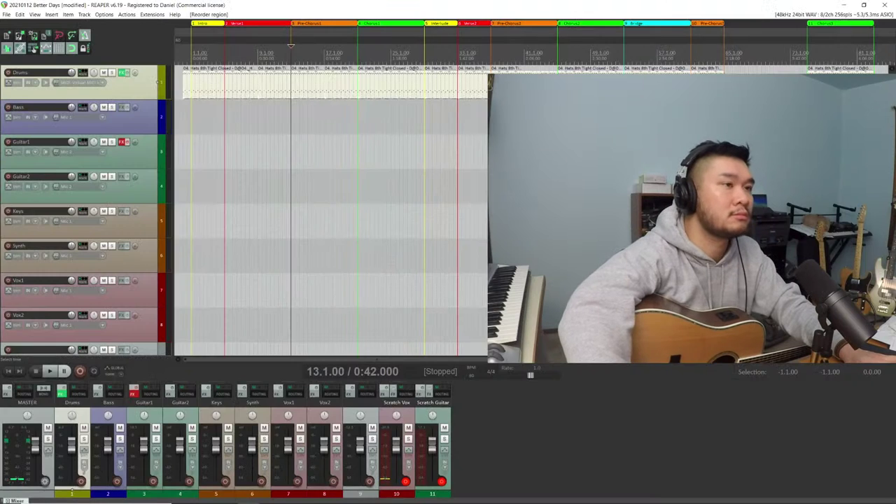
{"action": "left_click", "coordinate": [555, 24]}
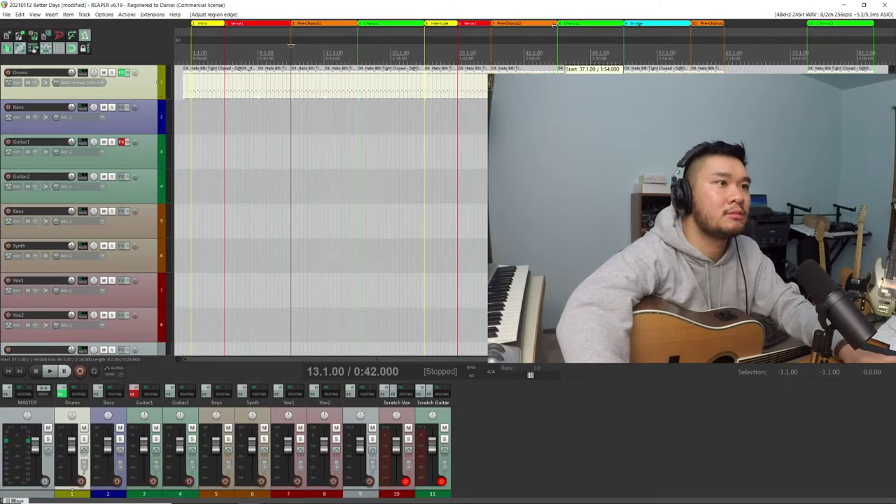
{"action": "left_click", "coordinate": [724, 23]}
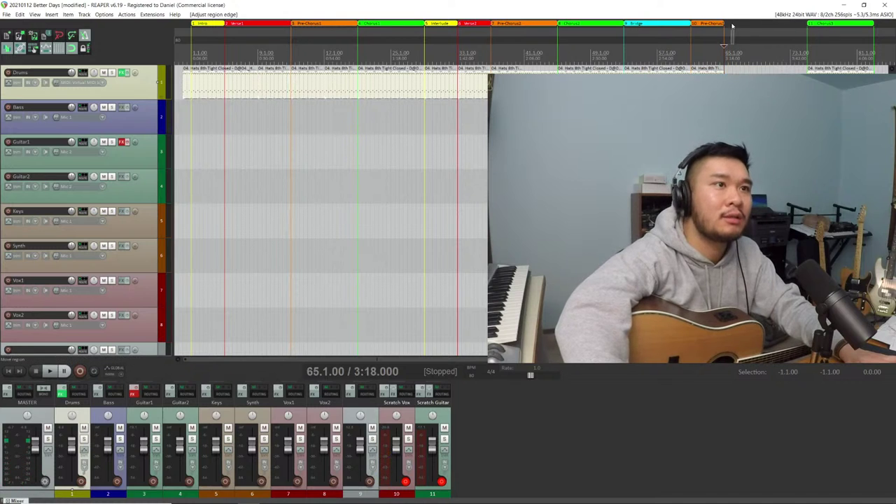
{"action": "left_click_drag", "start_coordinate": [819, 23], "coordinate": [735, 23]}
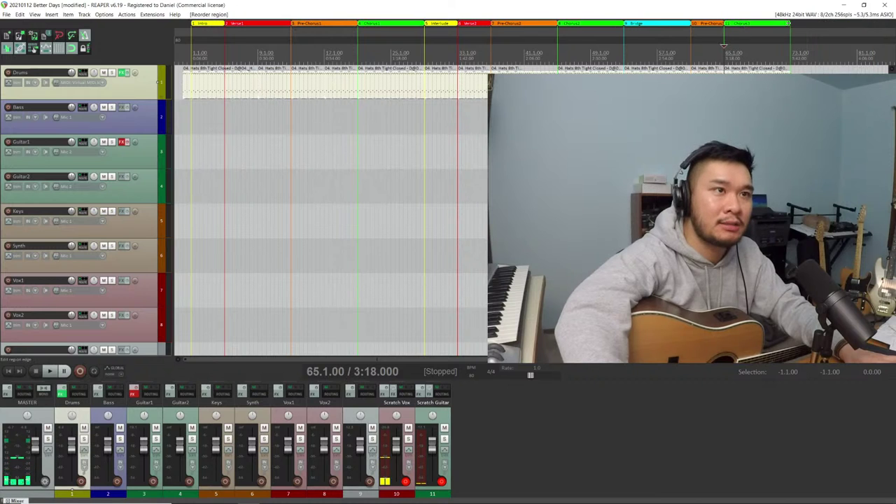
Move region 12 directly after Chorus3 at 73.1.00 and the Outro region directly after it at 81.1.00
{"action": "scroll", "coordinate": [792, 24], "scroll_direction": "down", "scroll_amount": 2}
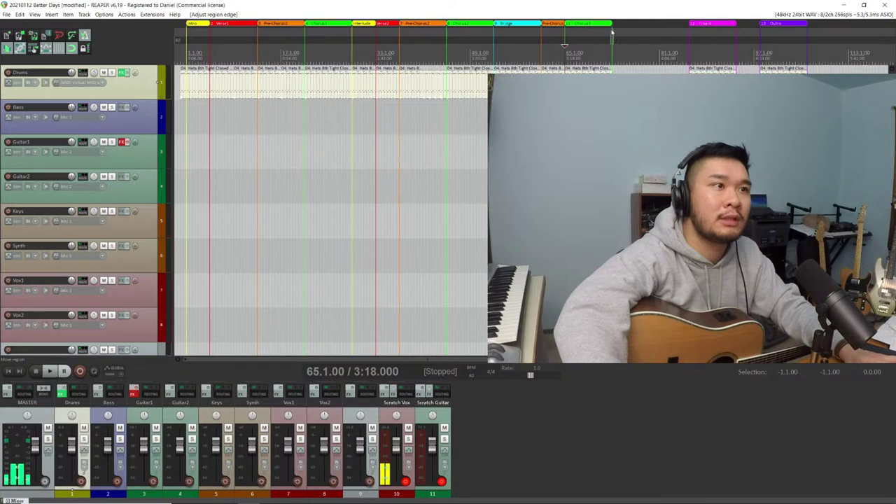
{"action": "left_click_drag", "start_coordinate": [613, 28], "coordinate": [659, 23]}
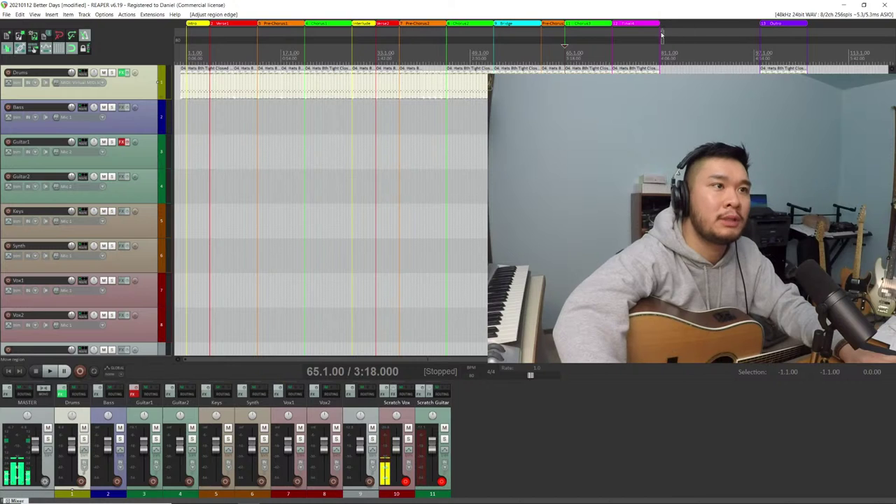
{"action": "left_click_drag", "start_coordinate": [660, 35], "coordinate": [661, 33]}
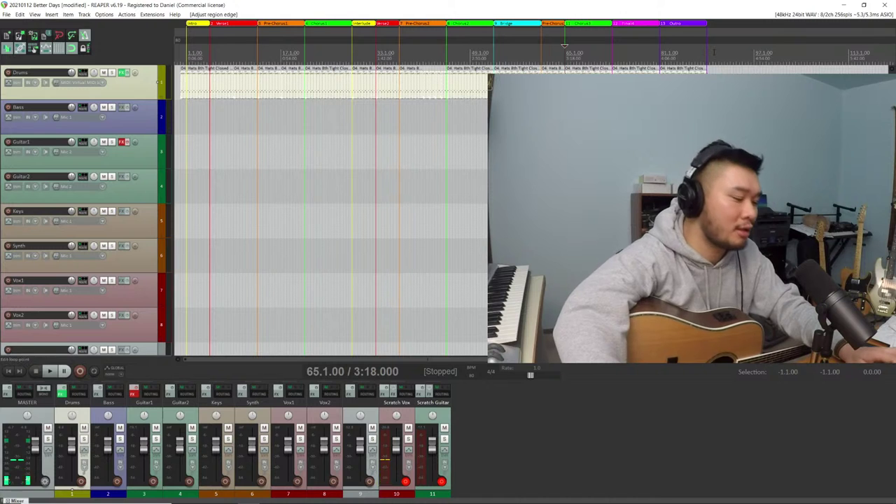
Return the edit cursor to the project start and bring the Scratch Vox and Scratch Guitar tracks into view
{"action": "key", "text": "Home"}
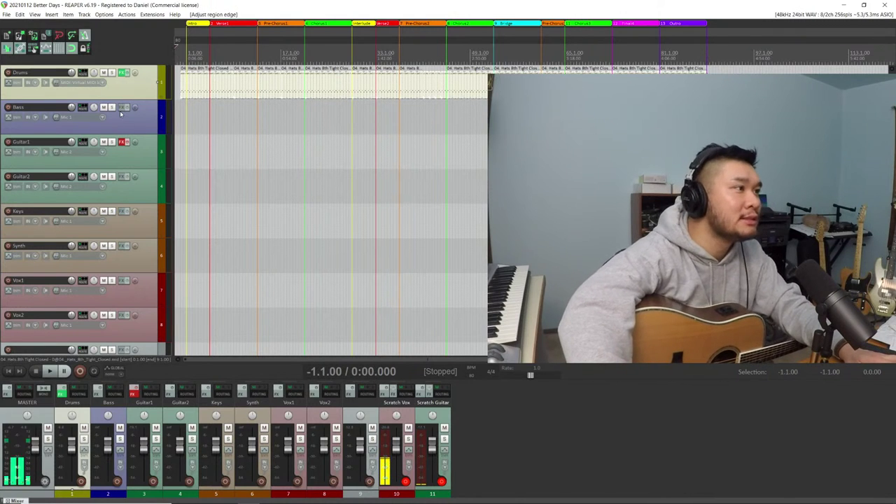
{"action": "scroll", "coordinate": [310, 103], "scroll_direction": "up", "scroll_amount": 2}
{"action": "scroll", "coordinate": [236, 192], "scroll_direction": "down", "scroll_amount": 2}
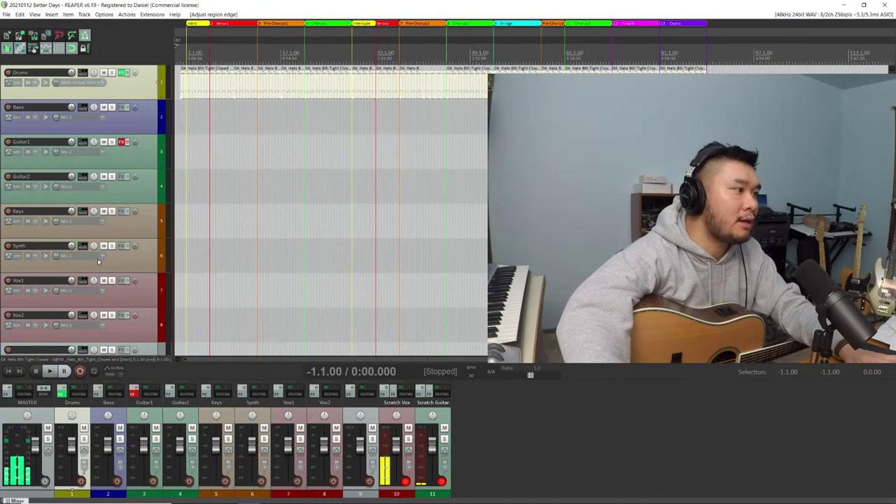
{"action": "scroll", "coordinate": [105, 259], "scroll_direction": "down", "scroll_amount": 3}
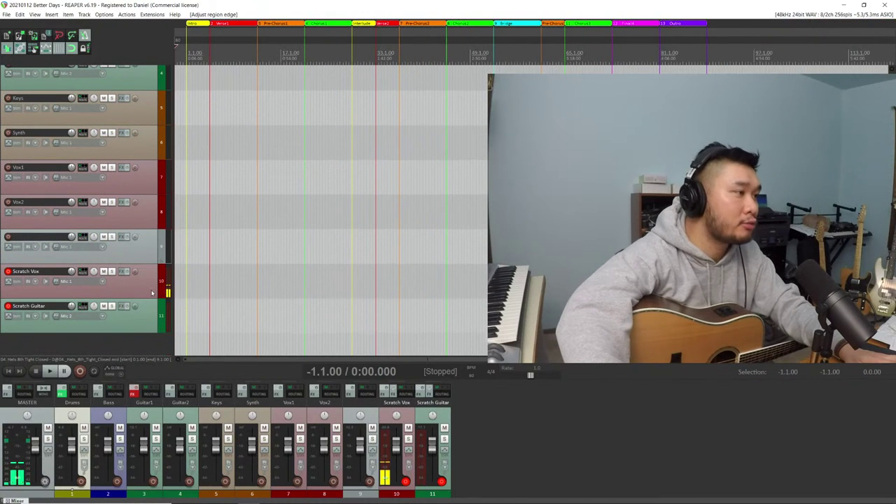
{"action": "scroll", "coordinate": [148, 287], "scroll_direction": "up", "scroll_amount": 3}
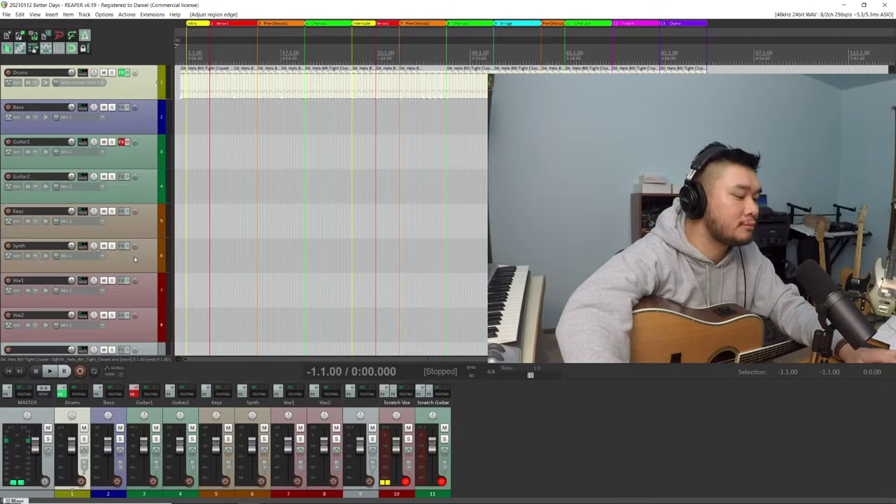
{"action": "scroll", "coordinate": [136, 260], "scroll_direction": "down", "scroll_amount": 1}
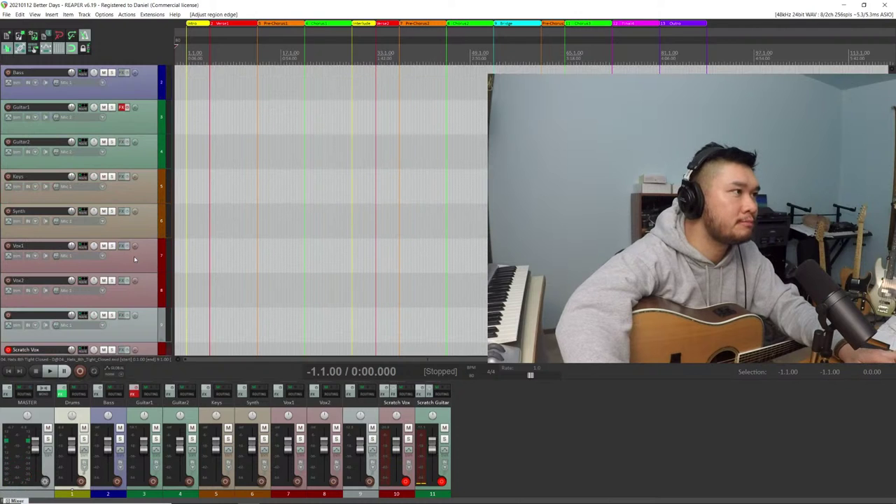
{"action": "scroll", "coordinate": [135, 260], "scroll_direction": "down", "scroll_amount": 2}
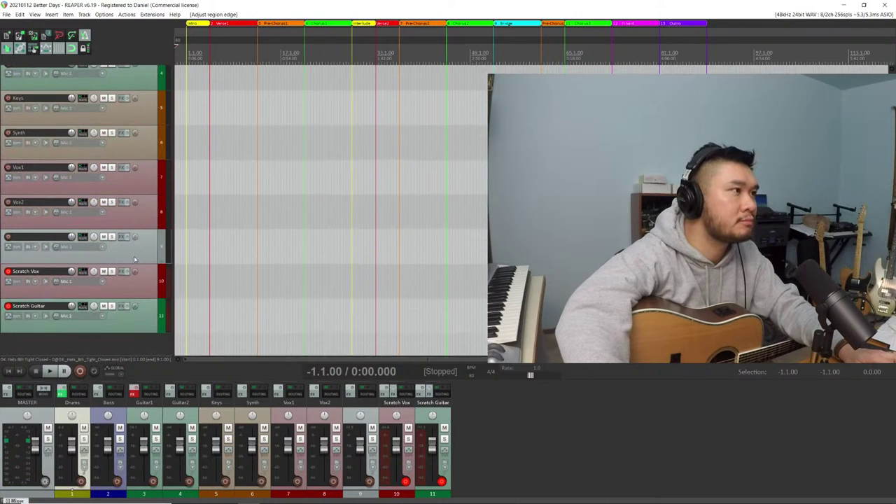
Record a scratch vocal and guitar take from -1.1.00 while reading the lyric sheet in Word, and discard both recorded files
{"action": "key", "text": "ctrl+r"}
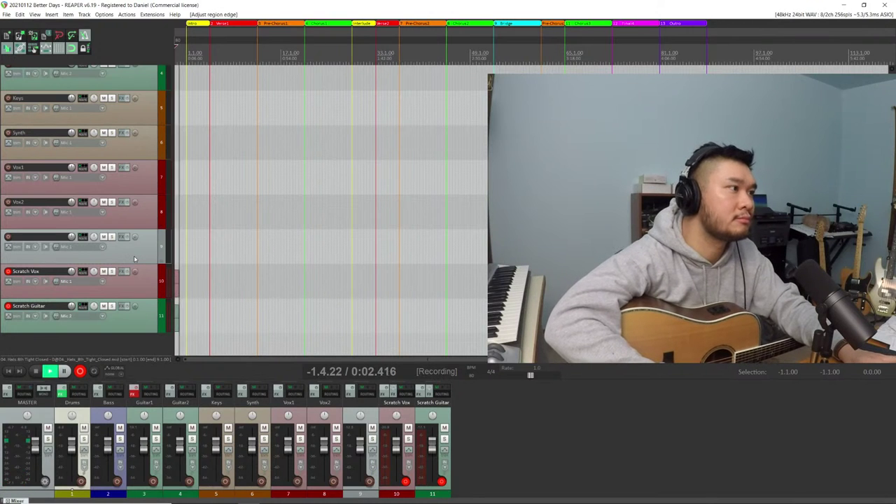
{"action": "key", "text": "alt+Tab"}
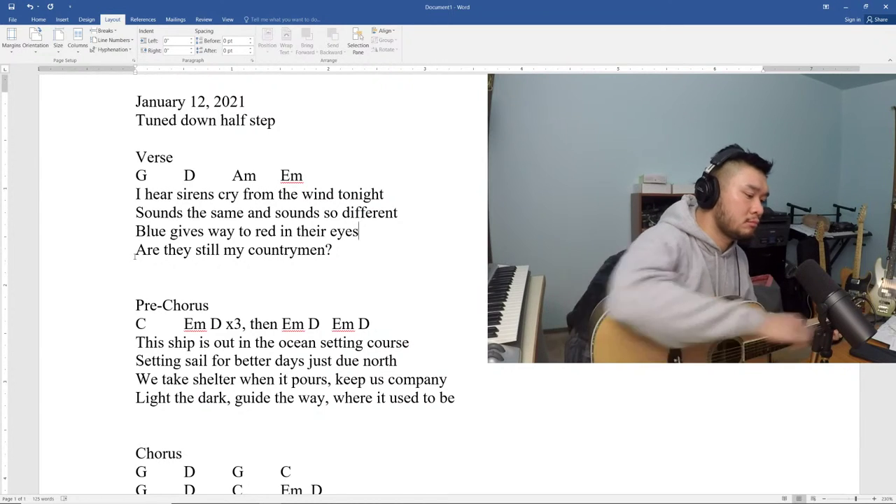
{"action": "key", "text": "alt+Tab"}
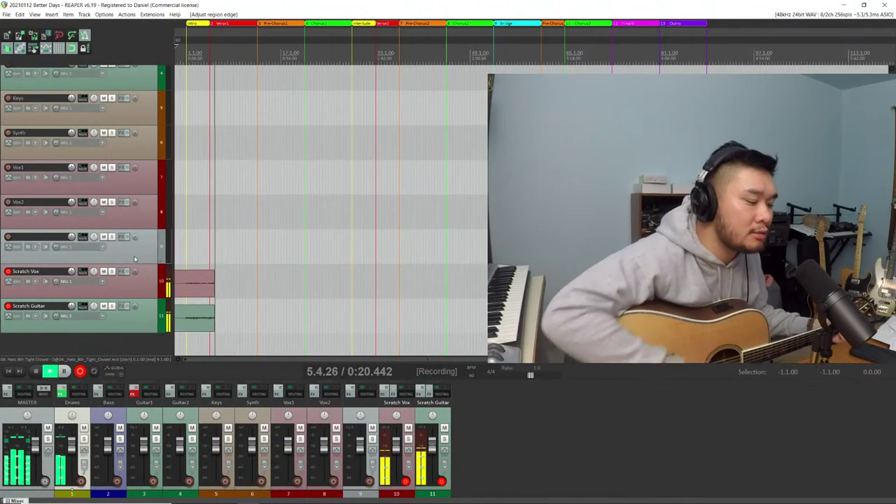
{"action": "key", "text": "alt+Tab"}
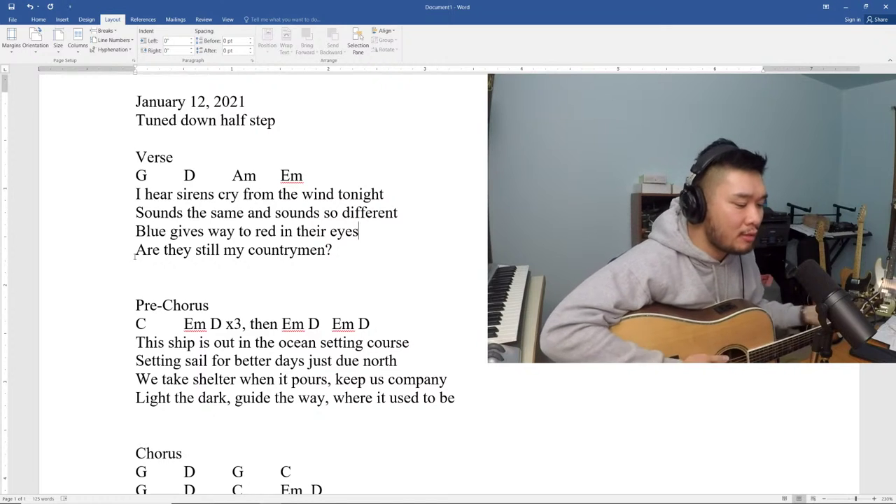
{"action": "key", "text": "alt+Tab"}
{"action": "key", "text": "space"}
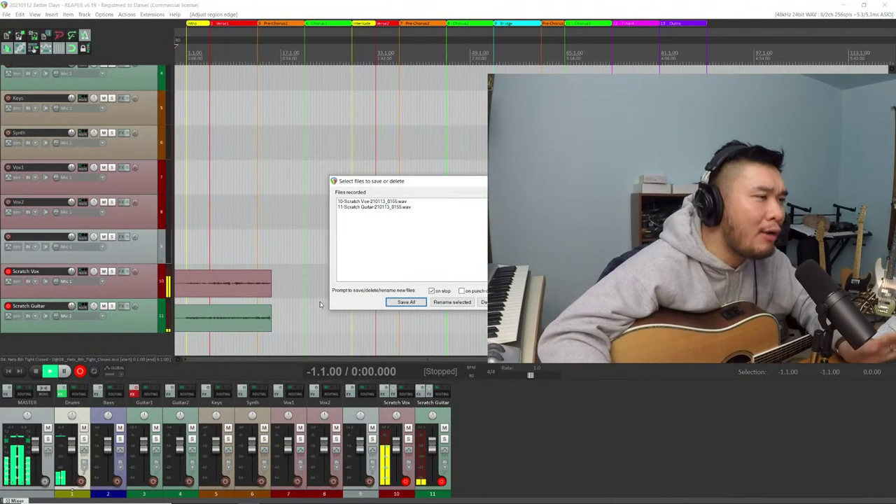
{"action": "left_click", "coordinate": [484, 302]}
{"action": "left_click", "coordinate": [430, 283]}
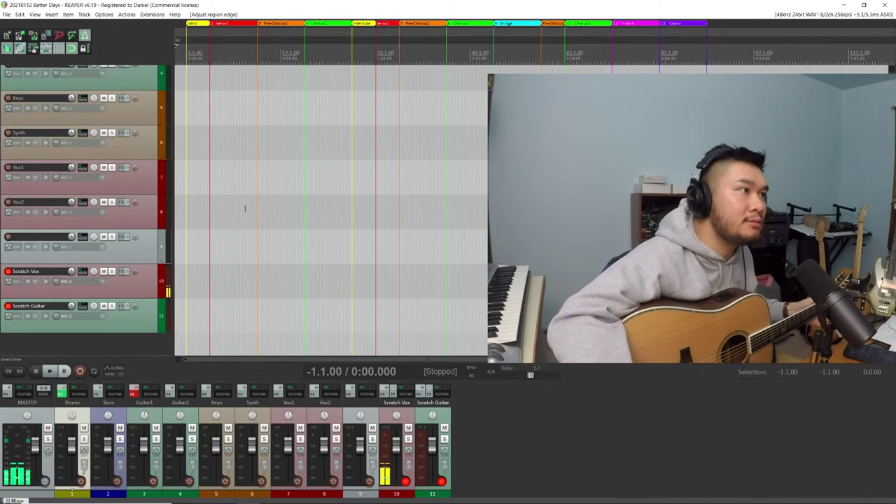
Place the edit cursor at the start of Pre-Chorus1 (13.1.00) and enable pre-roll before recording in the metronome settings
{"action": "left_click", "coordinate": [257, 73]}
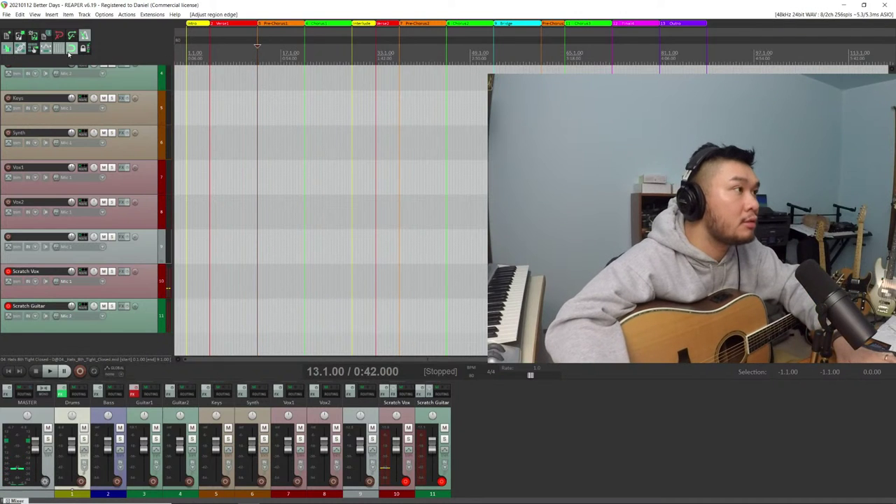
{"action": "right_click", "coordinate": [84, 35]}
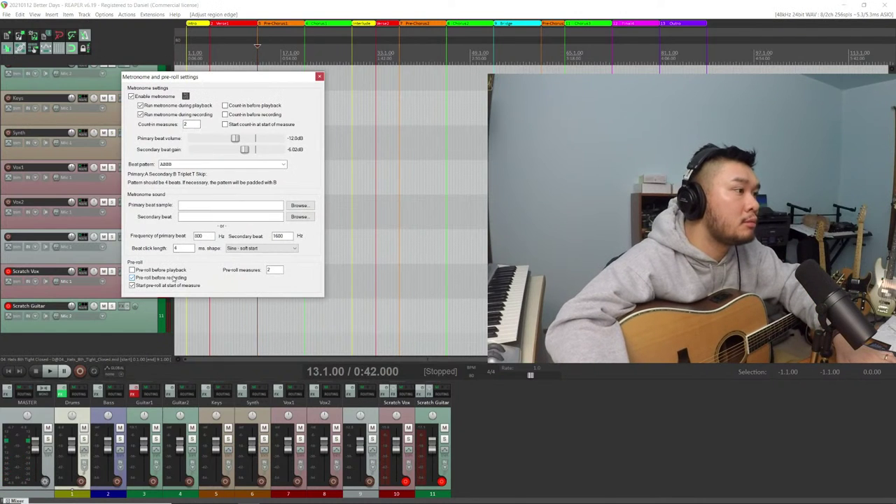
{"action": "left_click", "coordinate": [319, 76]}
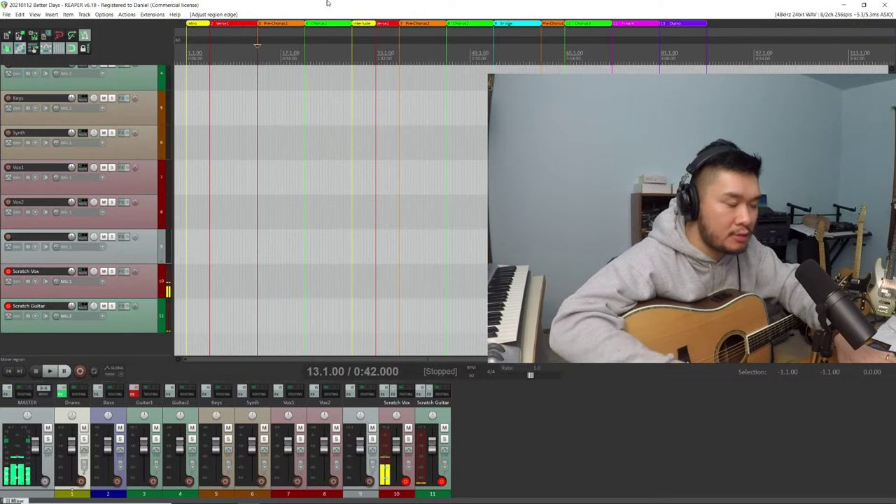
Record a trial take of Pre-Chorus1 from 13.1.00, using the lyric sheet in Word, and delete both recorded files
{"action": "key", "text": "ctrl+r"}
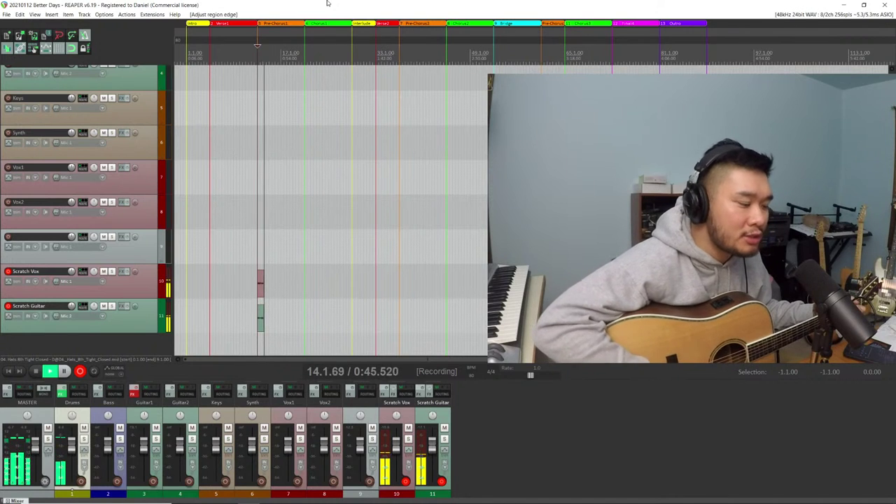
{"action": "key", "text": "alt+Tab"}
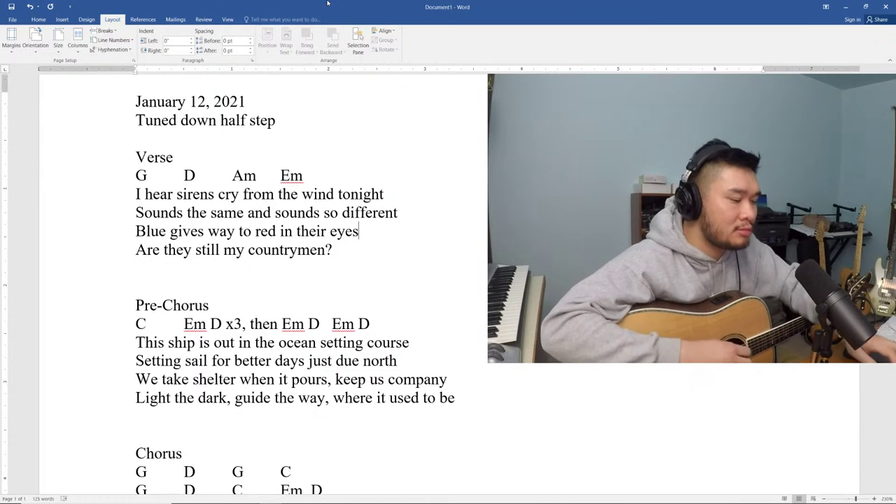
{"action": "key", "text": "alt+Tab"}
{"action": "key", "text": "space"}
{"action": "left_click", "coordinate": [490, 302]}
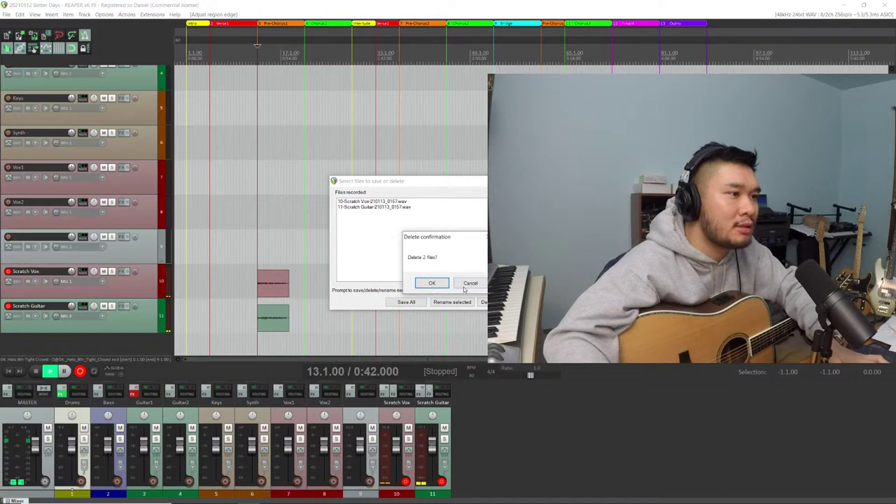
{"action": "left_click", "coordinate": [433, 284]}
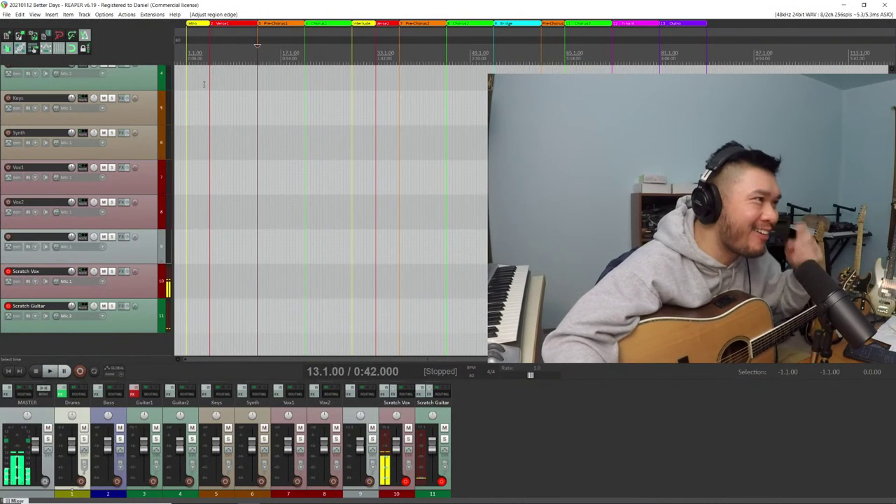
Record scratch vocals and guitar over the Intro and Verse1 from 1.1.00, following the Word lyric sheet, and save both files
{"action": "left_click", "coordinate": [208, 49]}
{"action": "left_click", "coordinate": [204, 49]}
{"action": "left_click", "coordinate": [186, 47]}
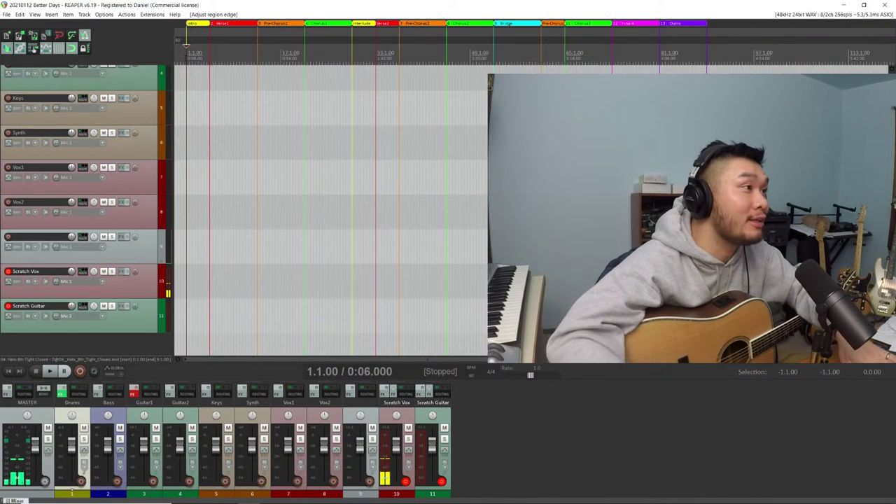
{"action": "key", "text": "ctrl+r"}
{"action": "key", "text": "alt+Tab"}
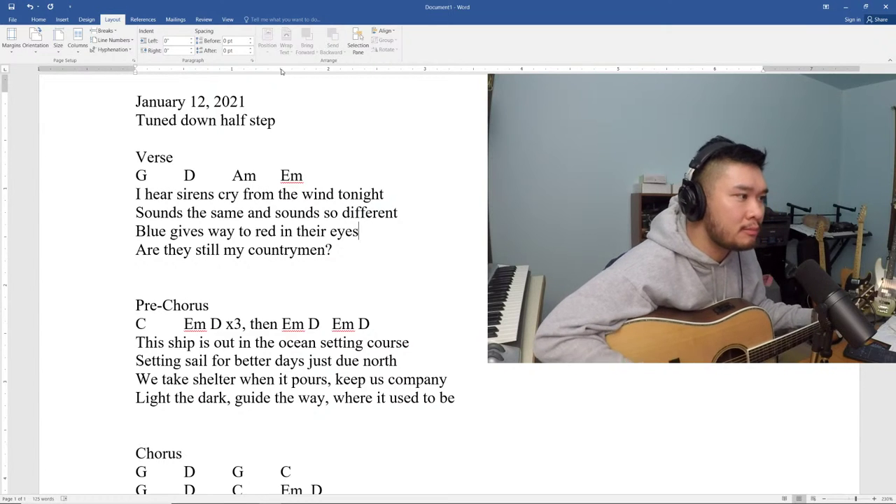
{"action": "key", "text": "alt+Tab"}
{"action": "key", "text": "space"}
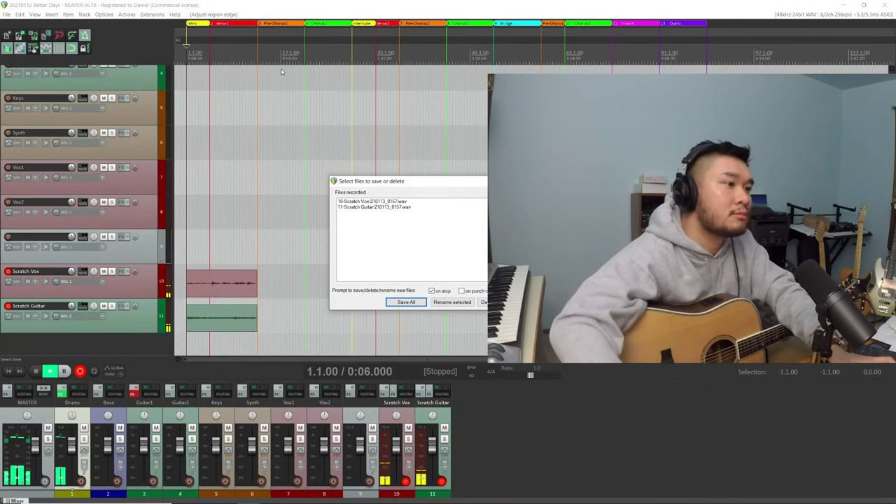
{"action": "left_click", "coordinate": [408, 302]}
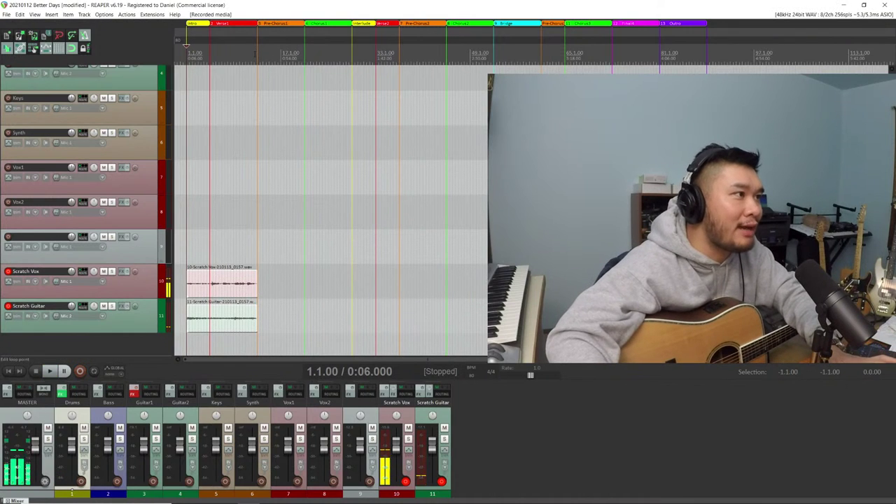
Try recording a scratch vocal and guitar take from 12.3.00 near the end of Verse1, and delete both recorded files
{"action": "left_click", "coordinate": [255, 92]}
{"action": "scroll", "coordinate": [276, 96], "scroll_direction": "up", "scroll_amount": 2}
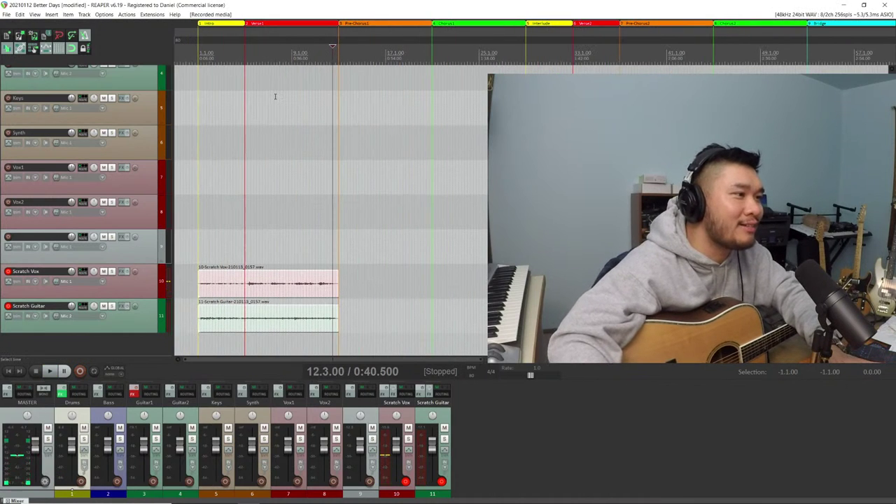
{"action": "key", "text": "ctrl+r"}
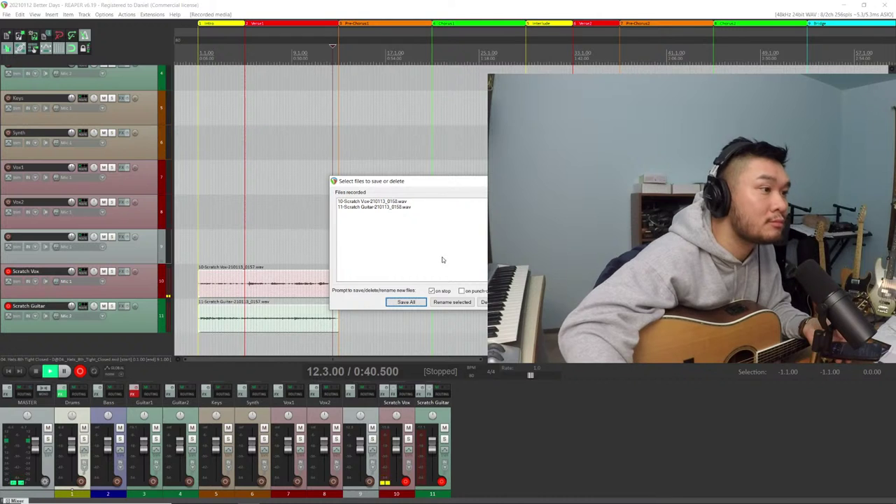
{"action": "left_click", "coordinate": [481, 301]}
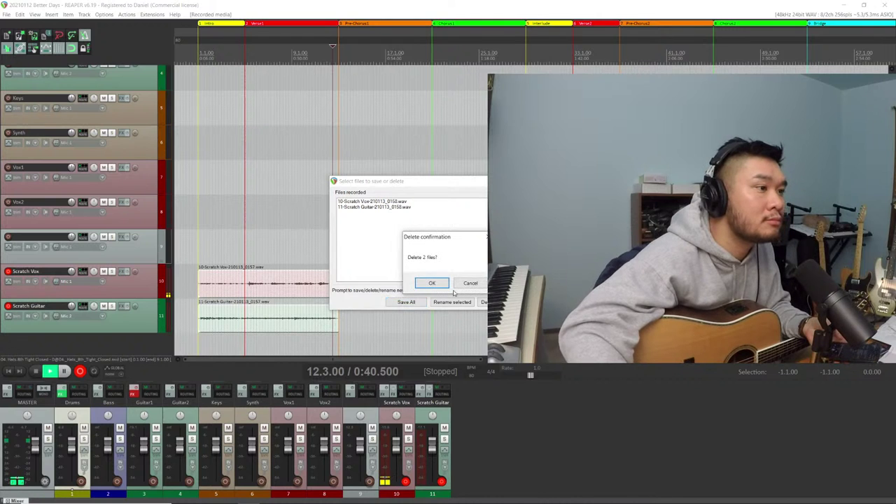
{"action": "left_click", "coordinate": [432, 283]}
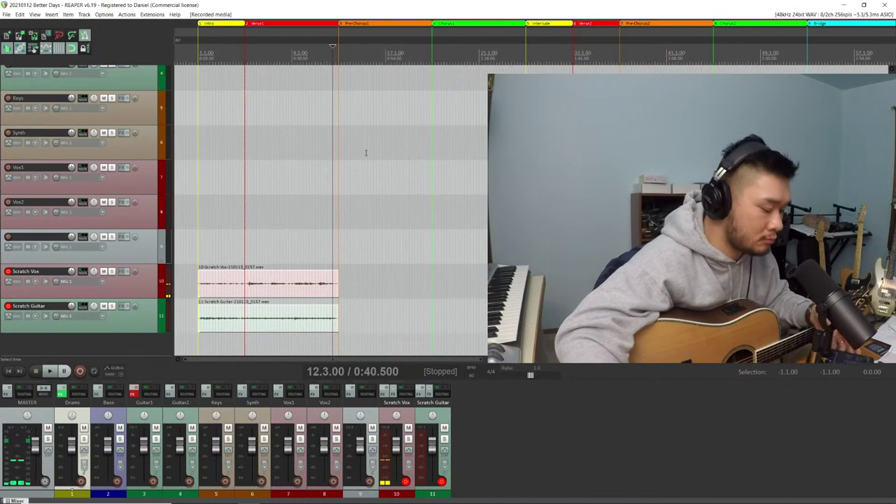
Rehearse against playback from 12.3.00 and again from 12.1.00, consulting the lyric sheet in Word
{"action": "key", "text": "alt+Tab"}
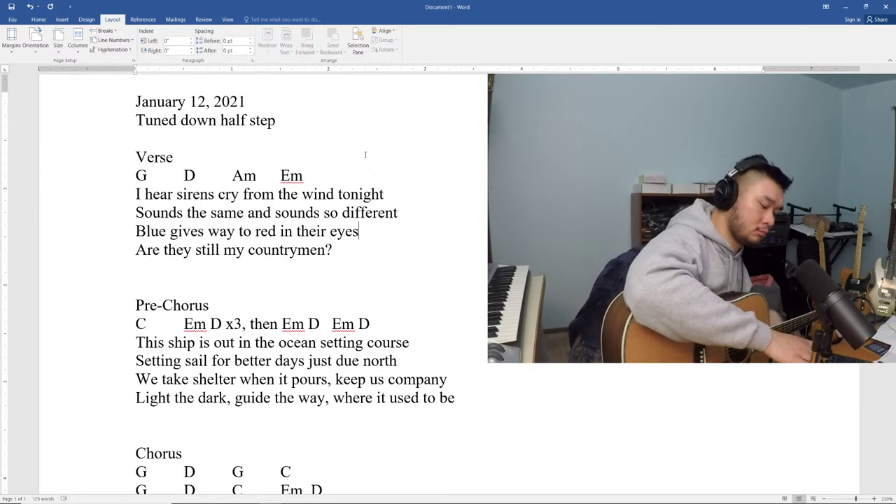
{"action": "key", "text": "alt+Tab"}
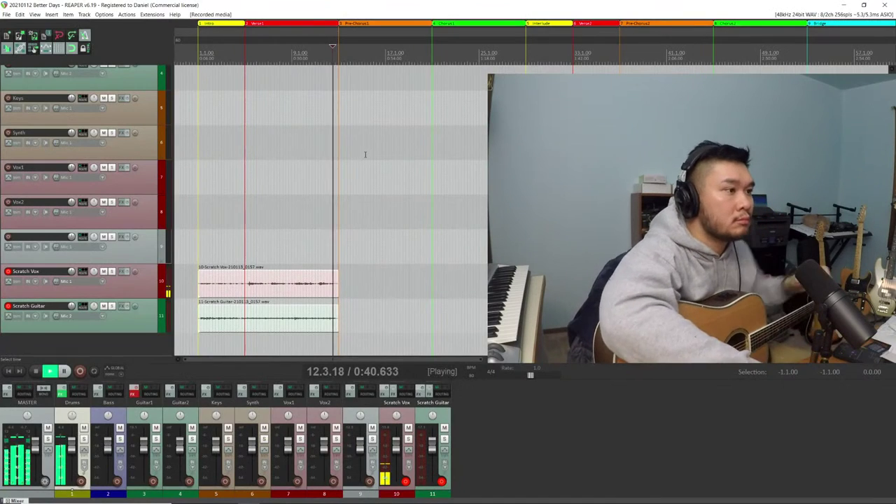
{"action": "key", "text": "space"}
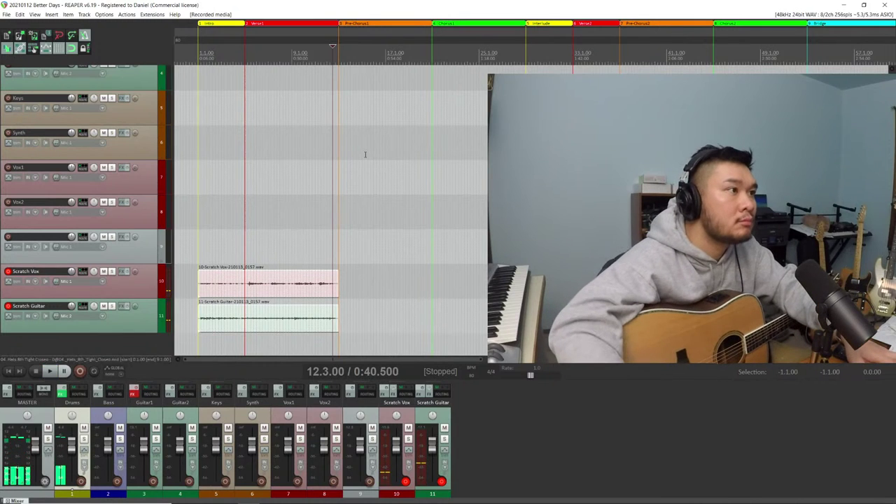
{"action": "left_click", "coordinate": [324, 56]}
{"action": "left_click", "coordinate": [326, 56]}
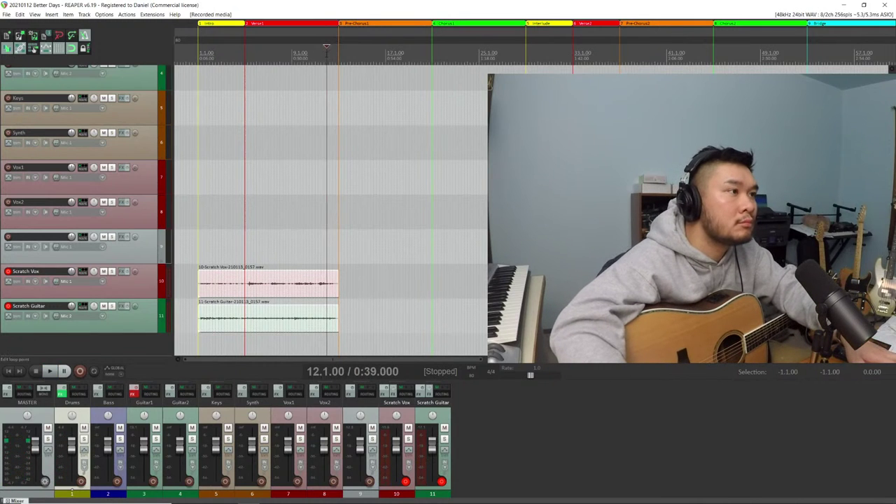
{"action": "key", "text": "space"}
{"action": "key", "text": "alt+Tab"}
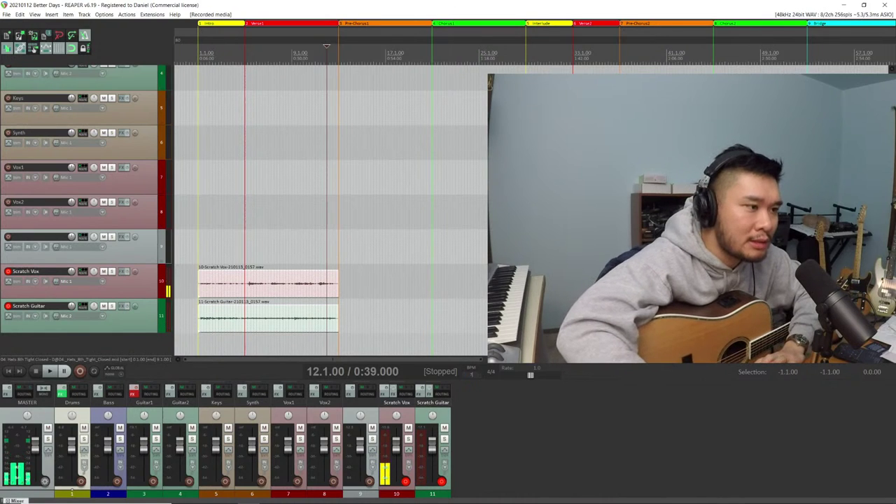
Set the tempo to 74 BPM at 12.1.00 and play back Verse1 from 5.1.00
{"action": "scroll", "coordinate": [472, 371], "scroll_direction": "down", "scroll_amount": 1}
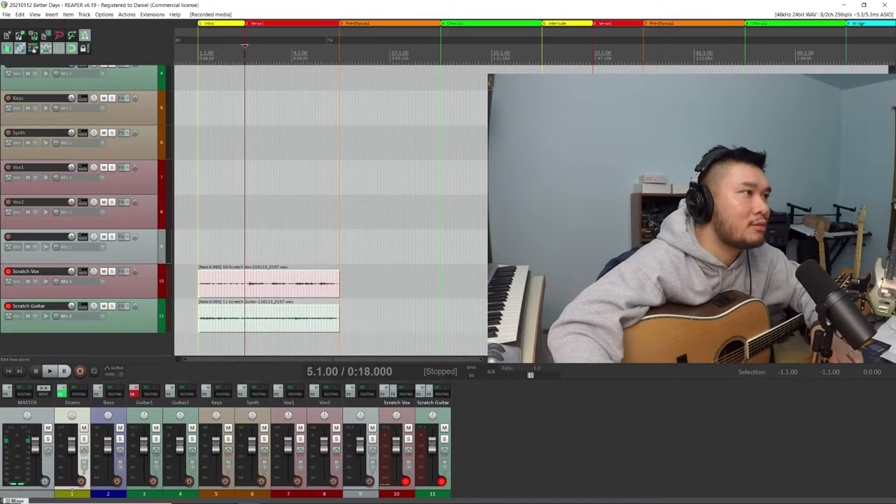
{"action": "left_click", "coordinate": [244, 46]}
{"action": "key", "text": "space"}
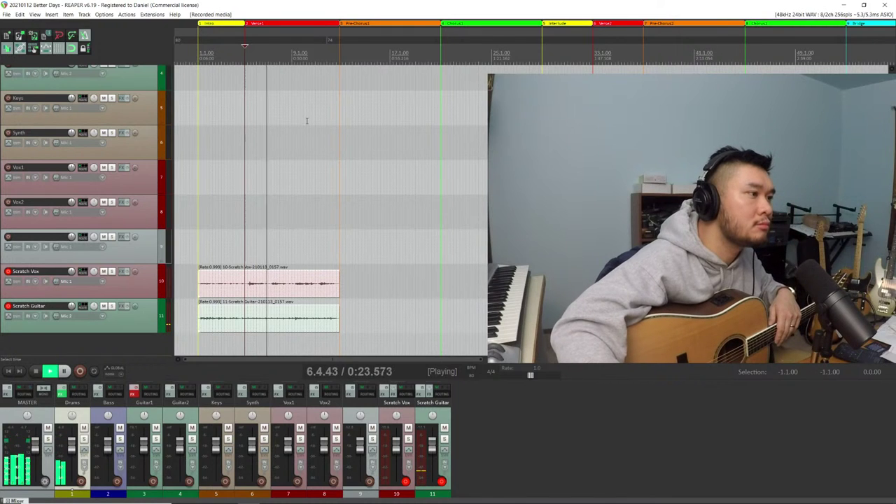
{"action": "key", "text": "space"}
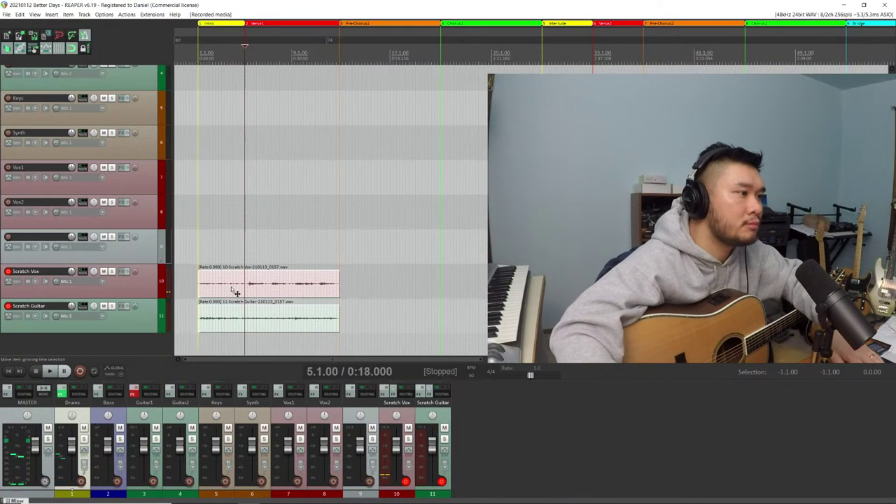
Record a new scratch vocal and guitar take from 1.1.00 through Pre-Chorus1, following the Word lyric sheet, and save both files
{"action": "left_click", "coordinate": [232, 289]}
{"action": "left_click", "coordinate": [250, 318], "text": "ctrl"}
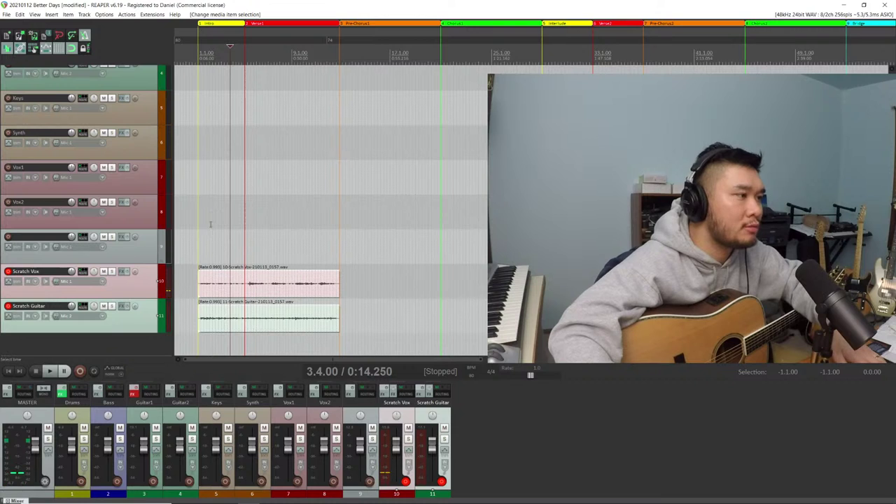
{"action": "left_click", "coordinate": [201, 49]}
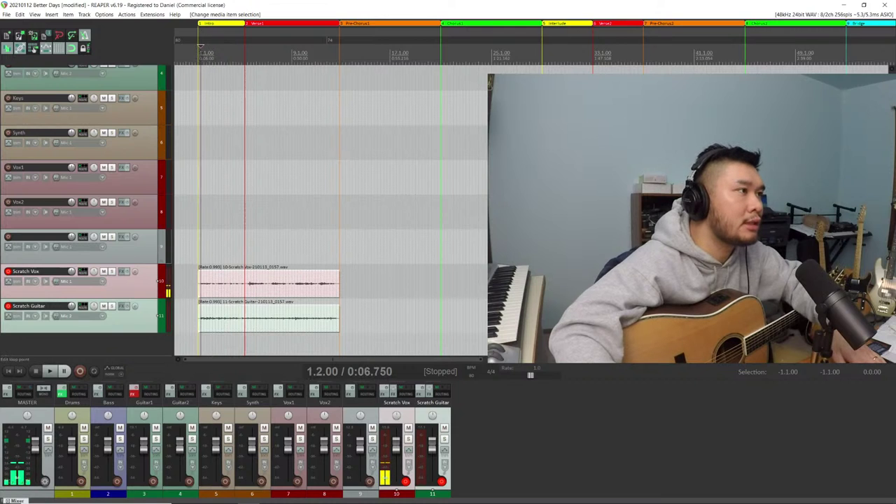
{"action": "left_click", "coordinate": [195, 48]}
{"action": "left_click", "coordinate": [198, 49]}
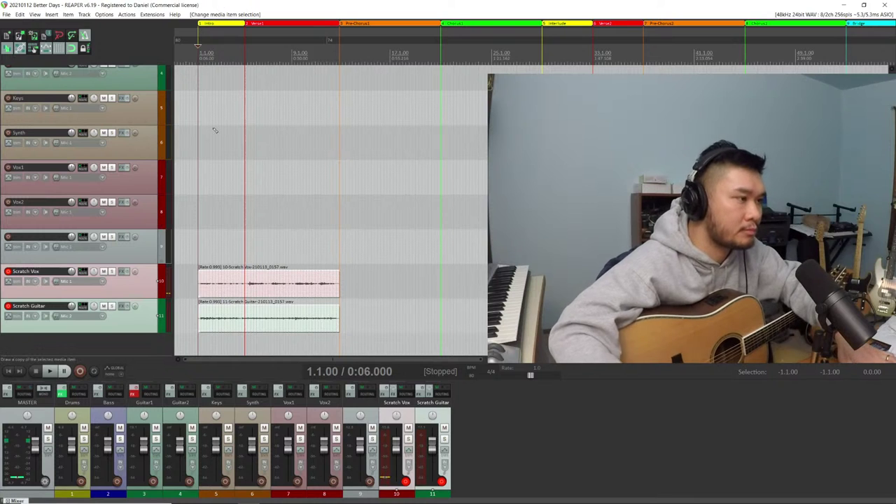
{"action": "key", "text": "ctrl+r"}
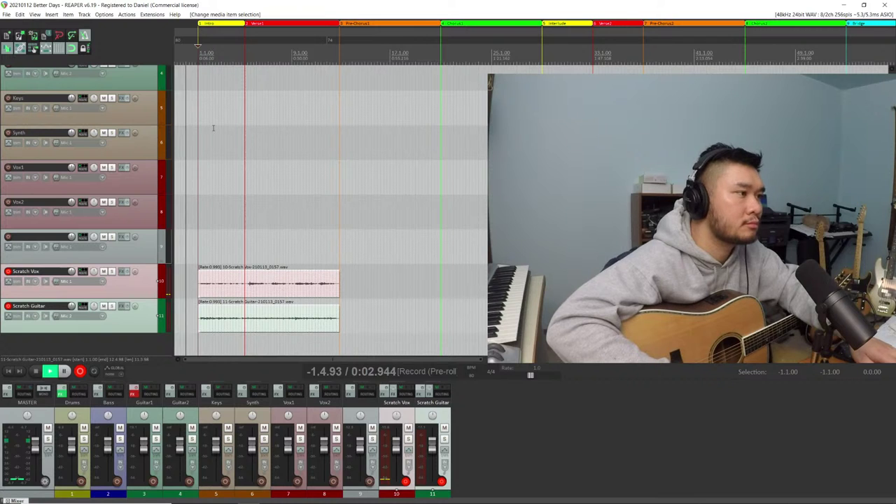
{"action": "key", "text": "alt+Tab"}
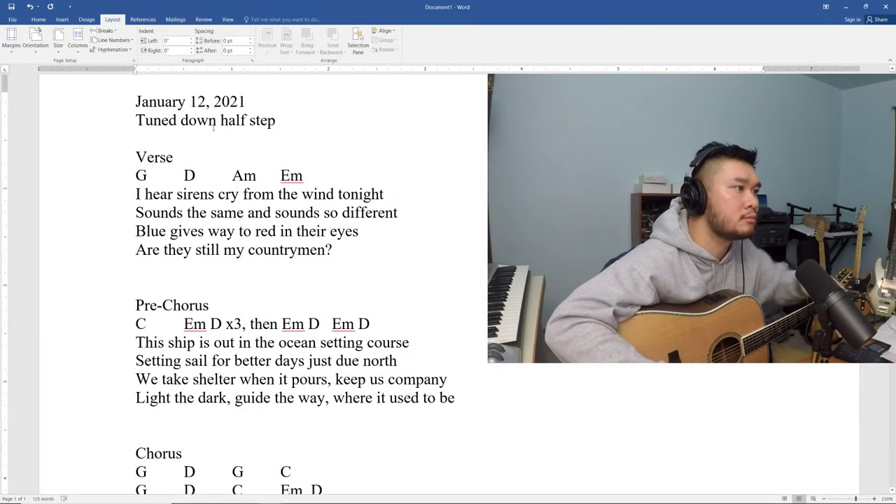
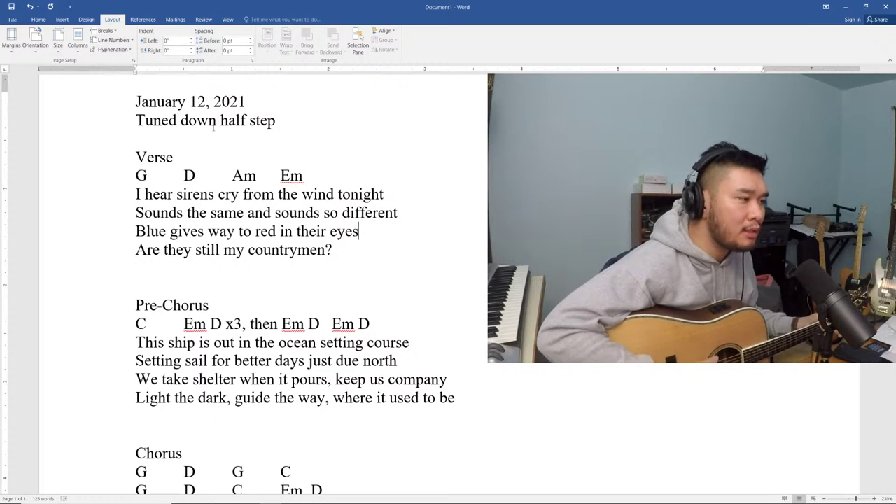
{"action": "key", "text": "alt+Tab"}
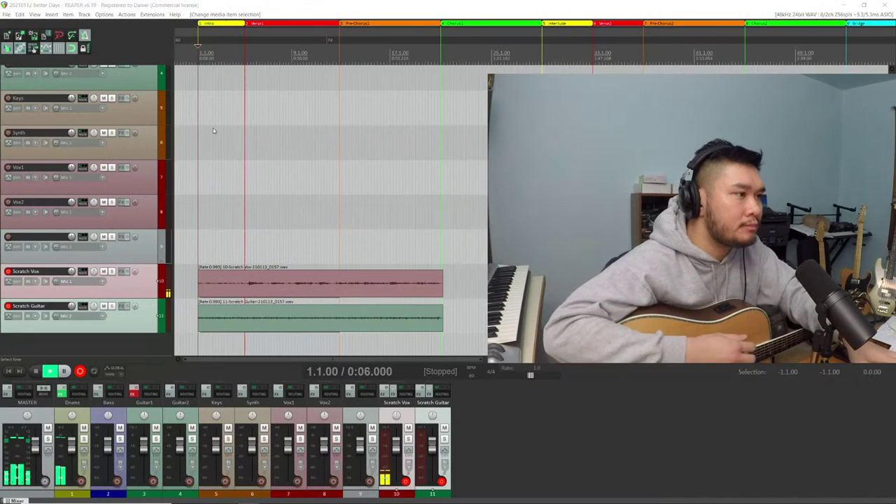
{"action": "key", "text": "space"}
{"action": "left_click", "coordinate": [420, 303]}
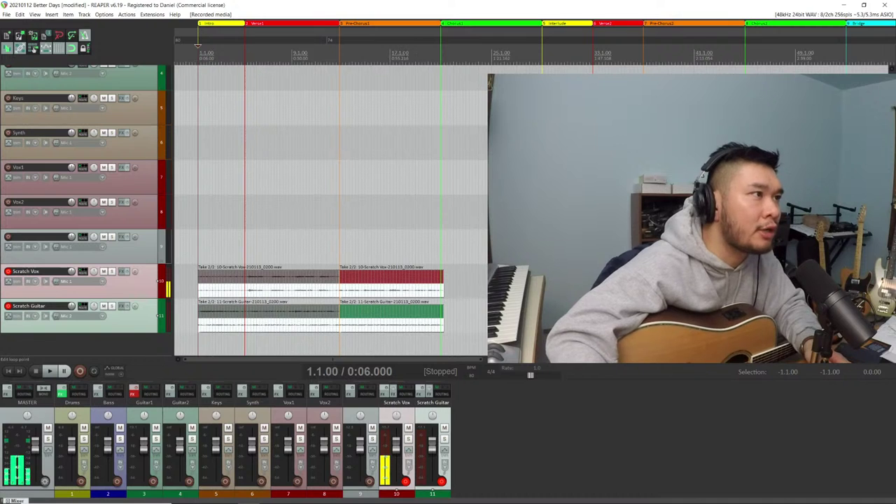
Try recording scratch vocals and guitar from 13.1.00 at Pre-Chorus1, following the Word lyric sheet, and delete both recorded files
{"action": "left_click", "coordinate": [357, 68]}
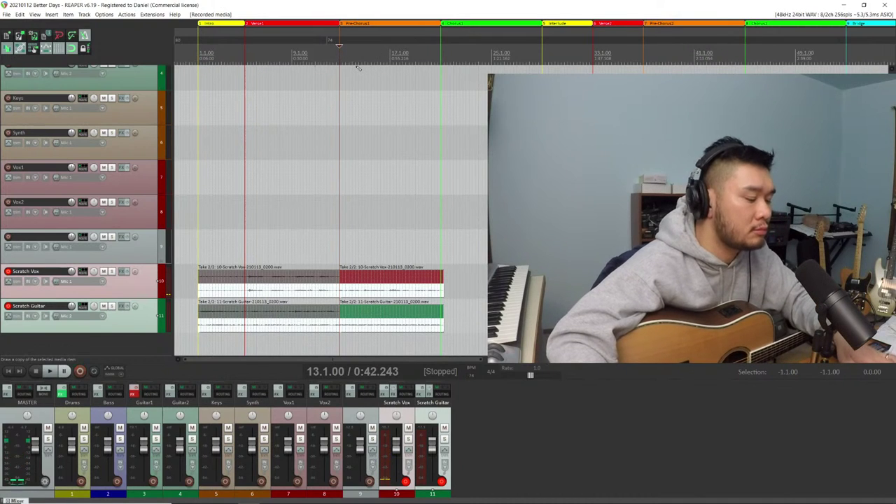
{"action": "key", "text": "ctrl+r"}
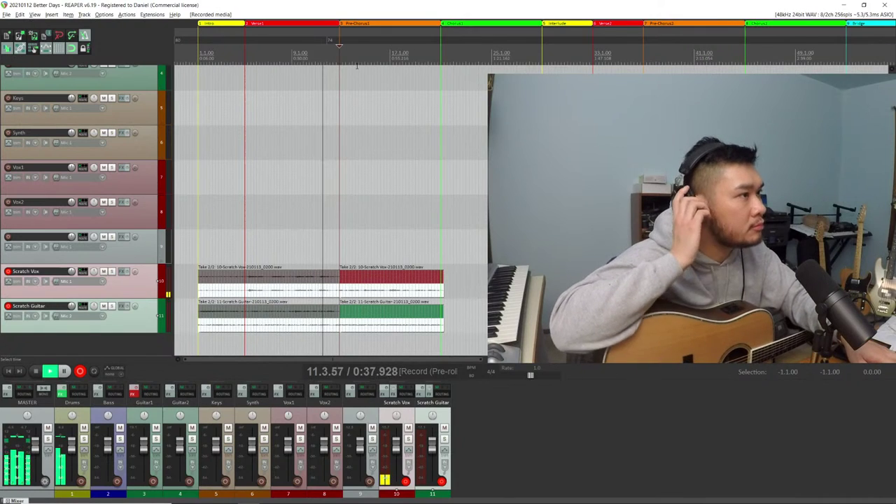
{"action": "key", "text": "alt+Tab"}
{"action": "scroll", "coordinate": [359, 86], "scroll_direction": "down", "scroll_amount": 3}
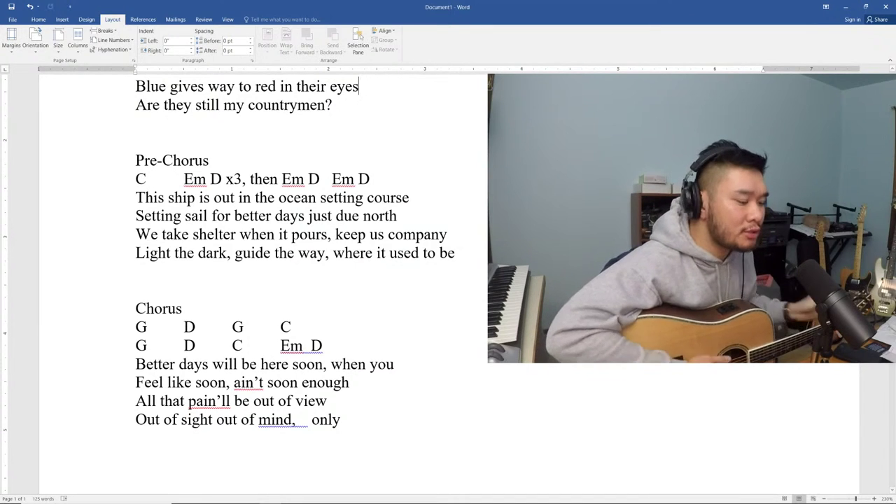
{"action": "key", "text": "alt+Tab"}
{"action": "key", "text": "space"}
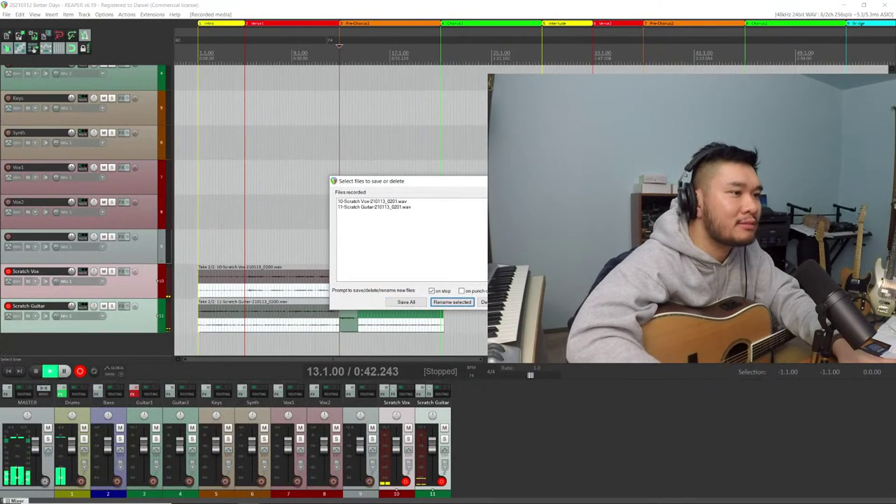
{"action": "key", "text": "Delete"}
{"action": "key", "text": "Return"}
Try two more scratch vocal and guitar takes from 13.1.00, deleting the recorded files after each one
{"action": "key", "text": "ctrl+r"}
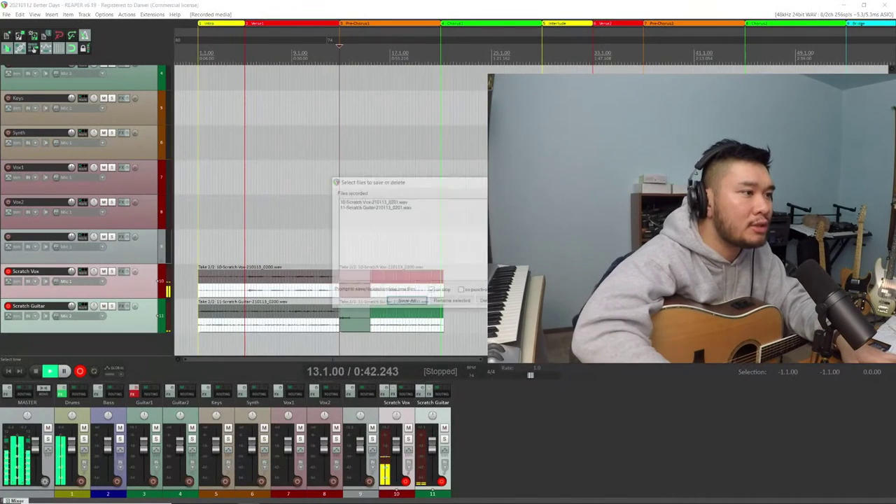
{"action": "left_click", "coordinate": [497, 301]}
{"action": "key", "text": "Return"}
{"action": "key", "text": "ctrl+r"}
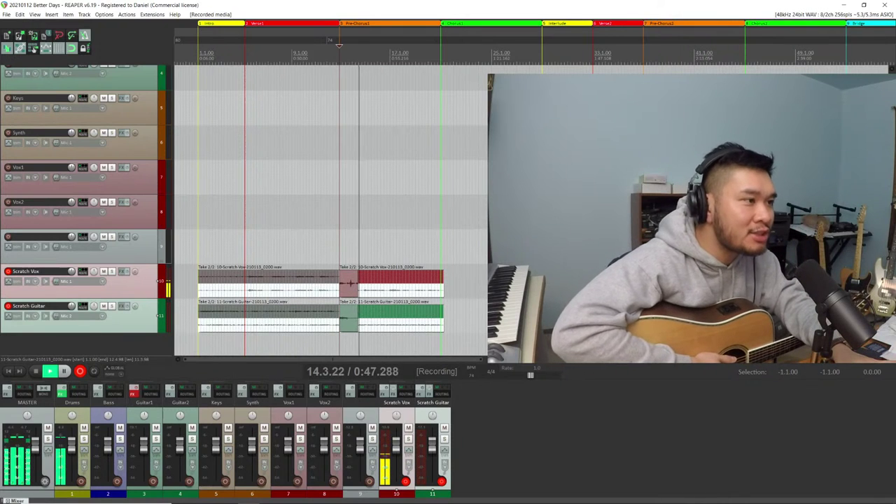
{"action": "key", "text": "space"}
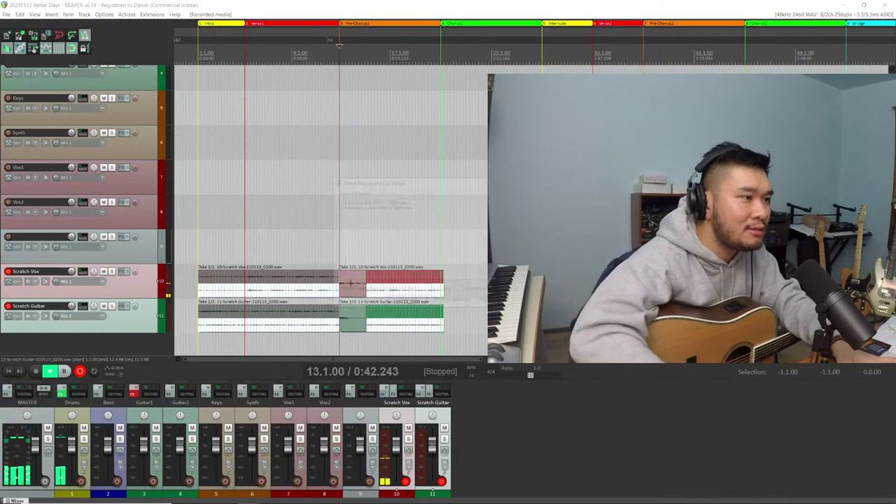
{"action": "key", "text": "Delete"}
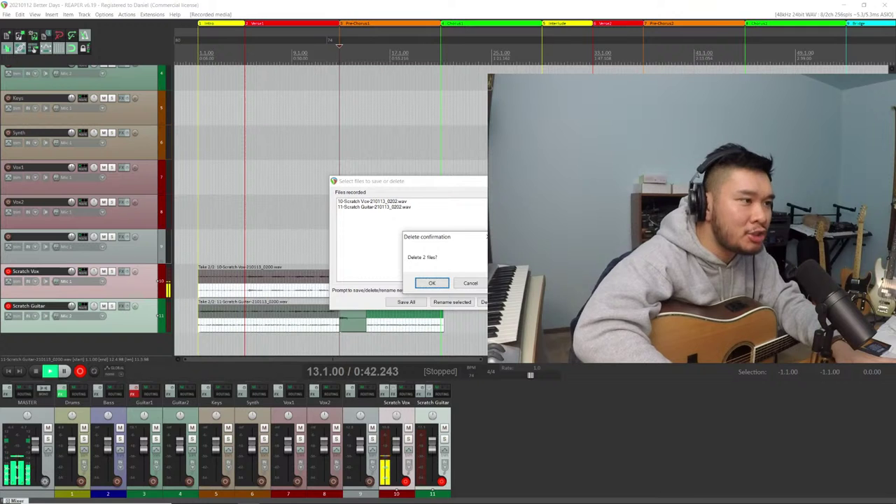
{"action": "key", "text": "Return"}
Record scratch vocals and guitar over Pre-Chorus1 from 13.1.00 and save both files
{"action": "key", "text": "ctrl+r"}
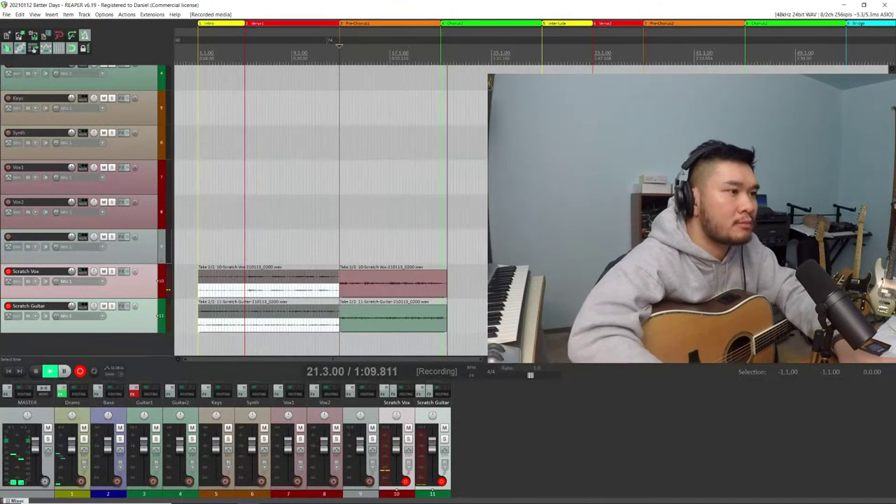
{"action": "key", "text": "space"}
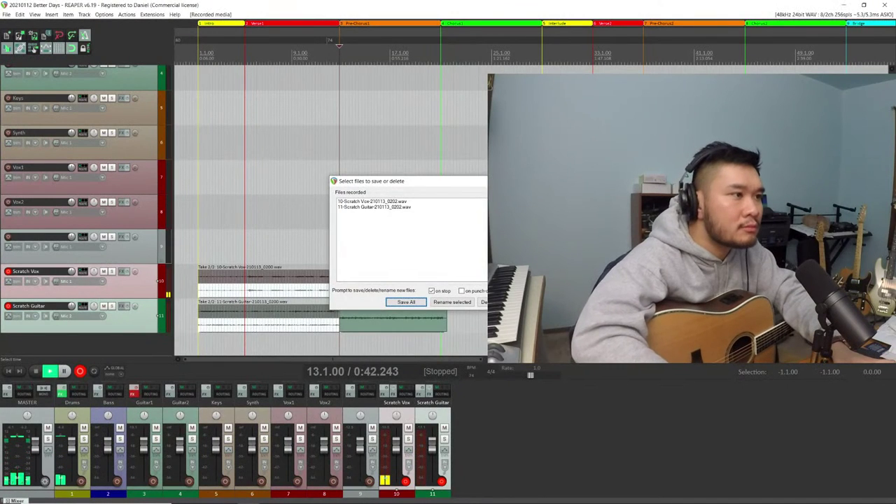
{"action": "key", "text": "Return"}
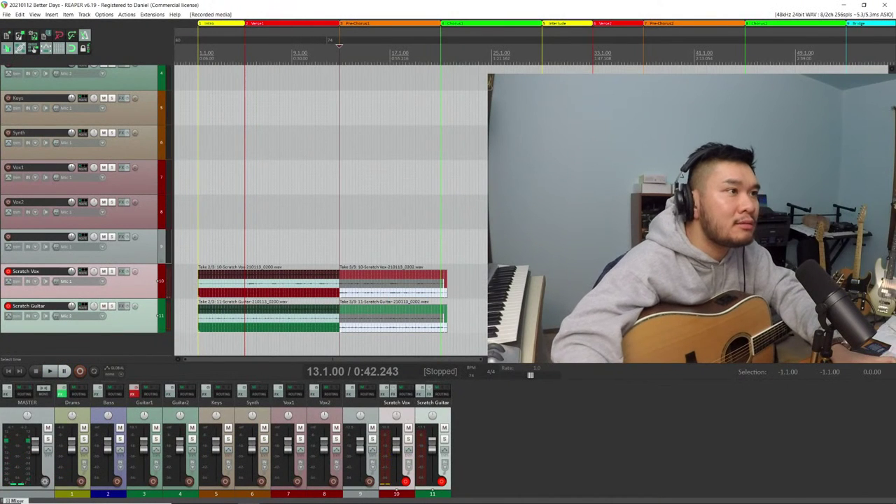
Record scratch vocals and guitar from 20.4.65, just before Chorus1, through the Interlude, following the lyric sheet, and save both files
{"action": "key", "text": "]"}
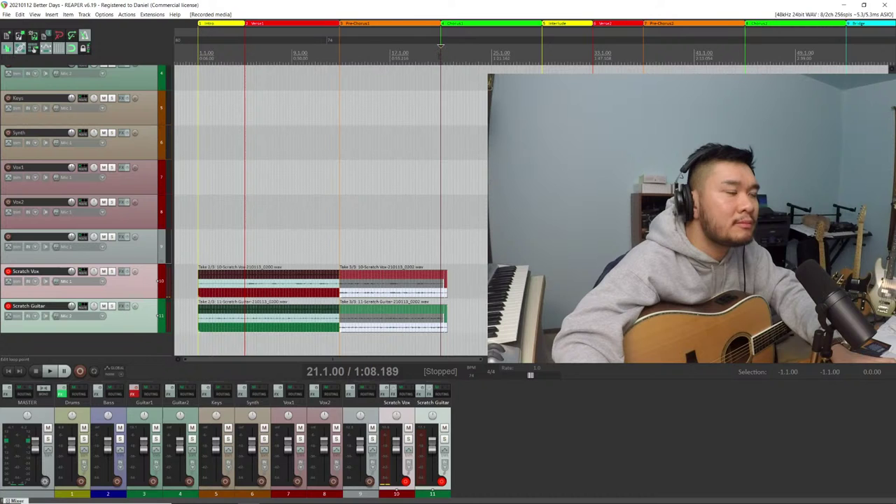
{"action": "scroll", "coordinate": [226, 210], "scroll_direction": "up", "scroll_amount": 2}
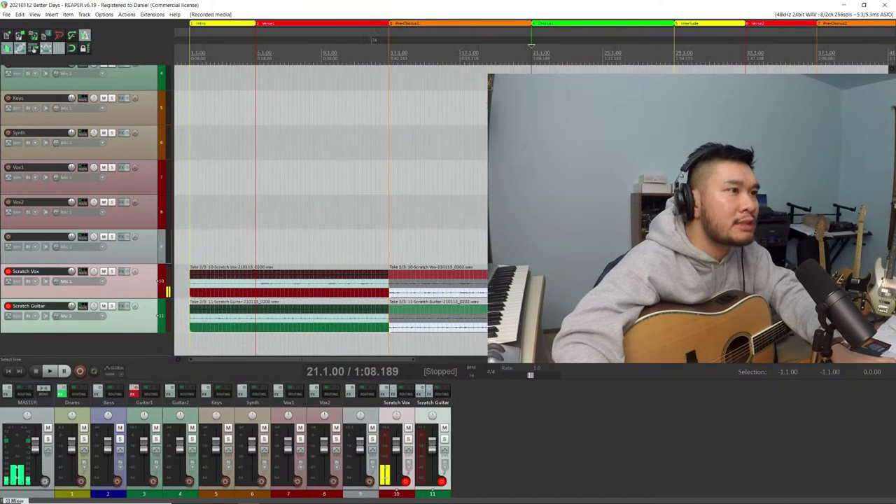
{"action": "scroll", "coordinate": [327, 210], "scroll_direction": "up", "scroll_amount": 3}
{"action": "left_click", "coordinate": [519, 56]}
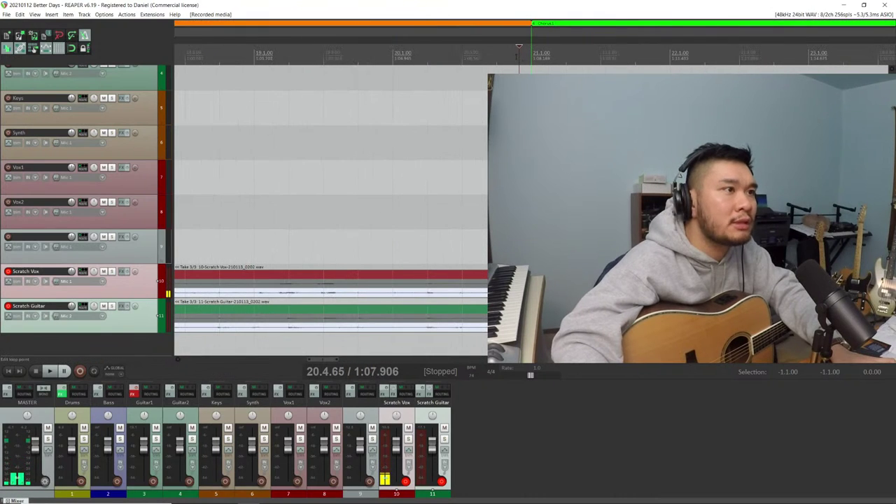
{"action": "scroll", "coordinate": [544, 210], "scroll_direction": "down", "scroll_amount": 4}
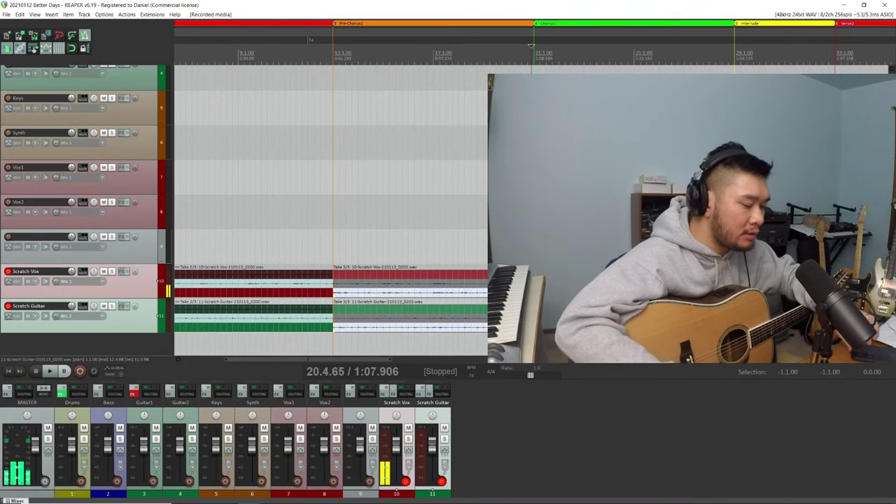
{"action": "key", "text": "ctrl+r"}
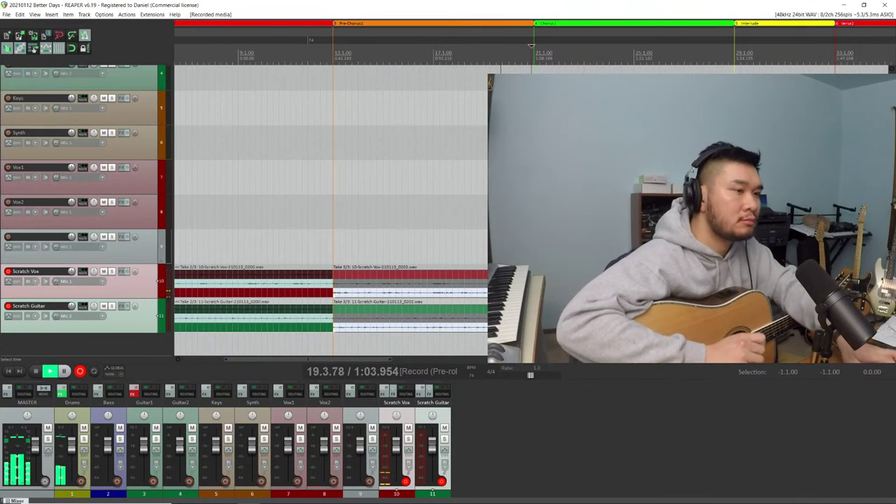
{"action": "key", "text": "alt+Tab"}
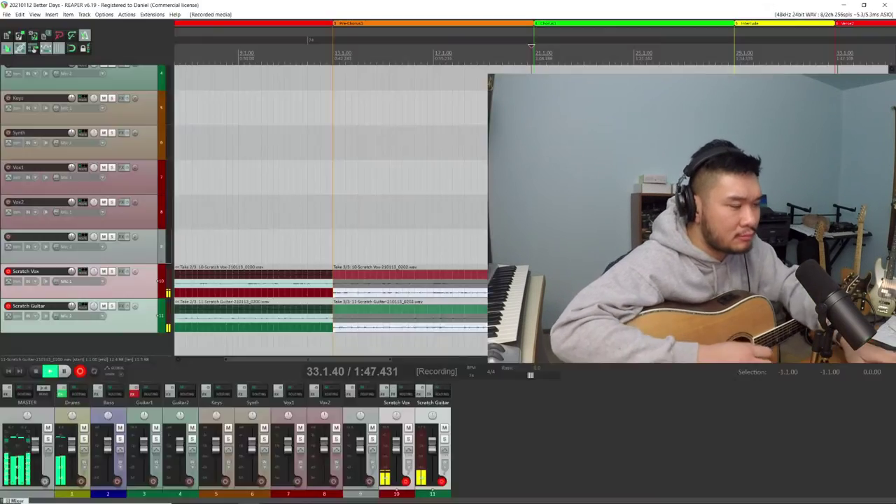
{"action": "key", "text": "space"}
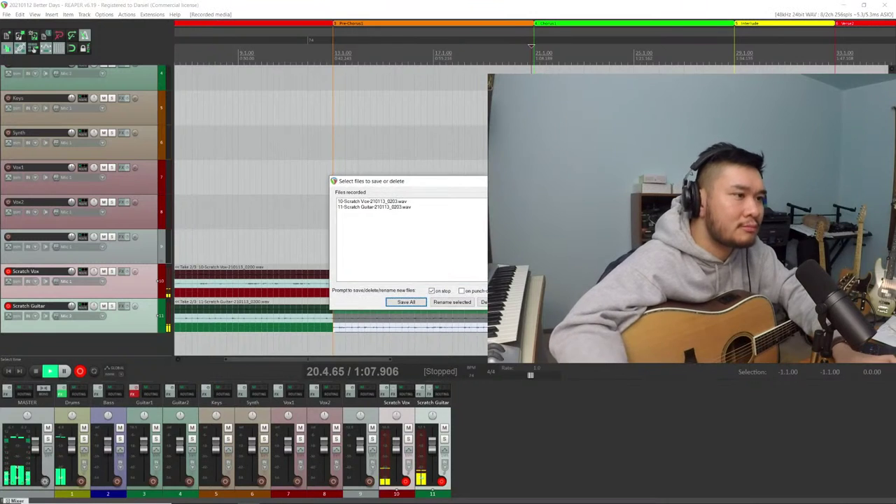
{"action": "left_click", "coordinate": [408, 304]}
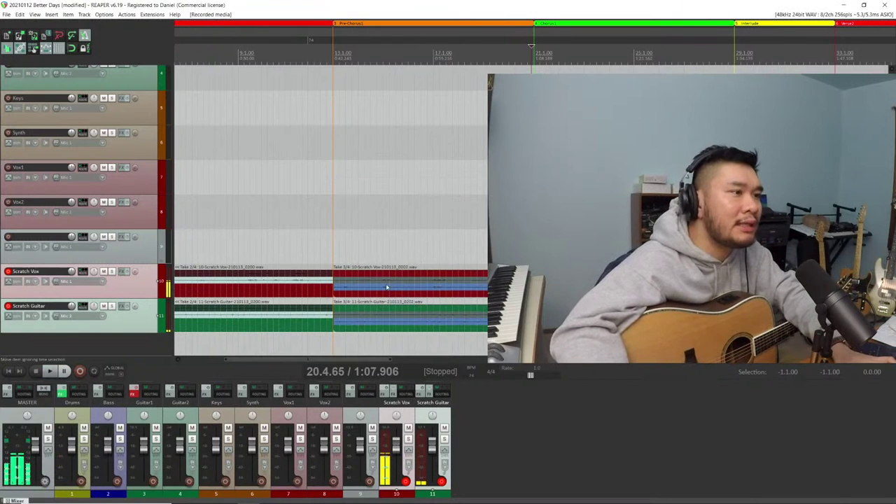
Remove the tempo markers at 12.1.00 and at the project start, and set the project tempo to 78 BPM
{"action": "left_click_drag", "start_coordinate": [348, 360], "coordinate": [291, 361]}
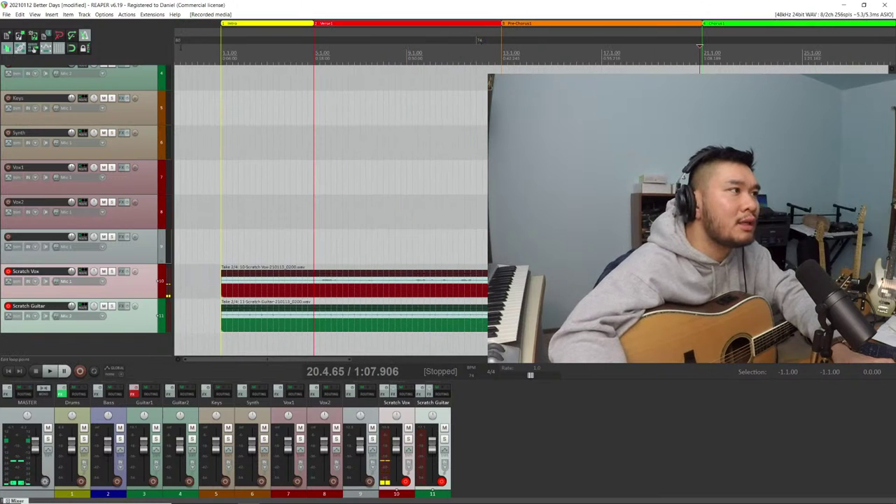
{"action": "left_click", "coordinate": [479, 41]}
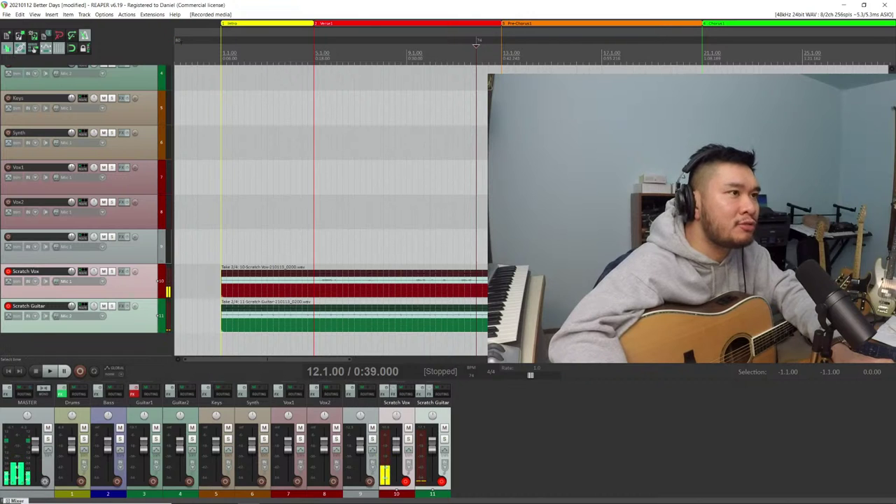
{"action": "right_click", "coordinate": [479, 43]}
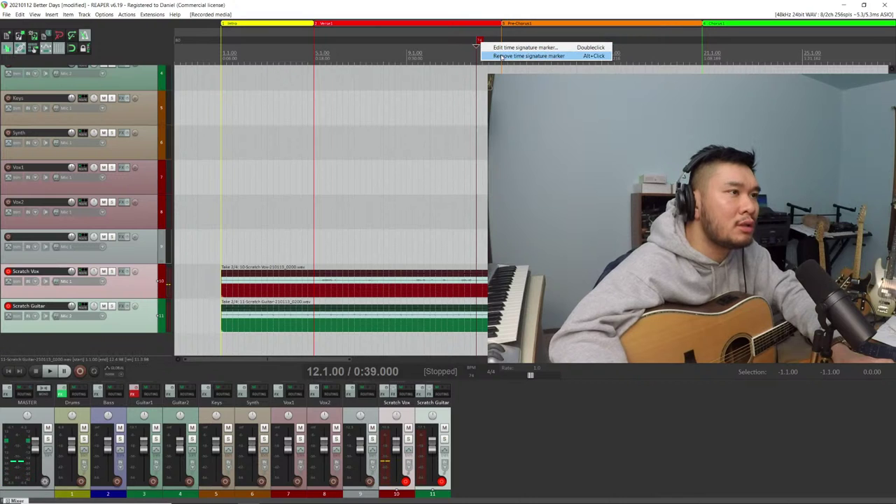
{"action": "left_click", "coordinate": [502, 56]}
{"action": "left_click", "coordinate": [180, 42]}
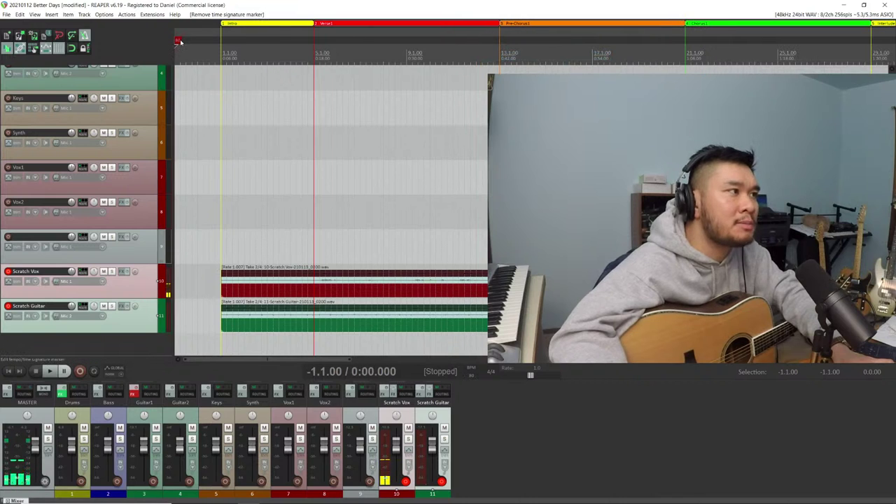
{"action": "right_click", "coordinate": [180, 42]}
{"action": "left_click", "coordinate": [229, 54]}
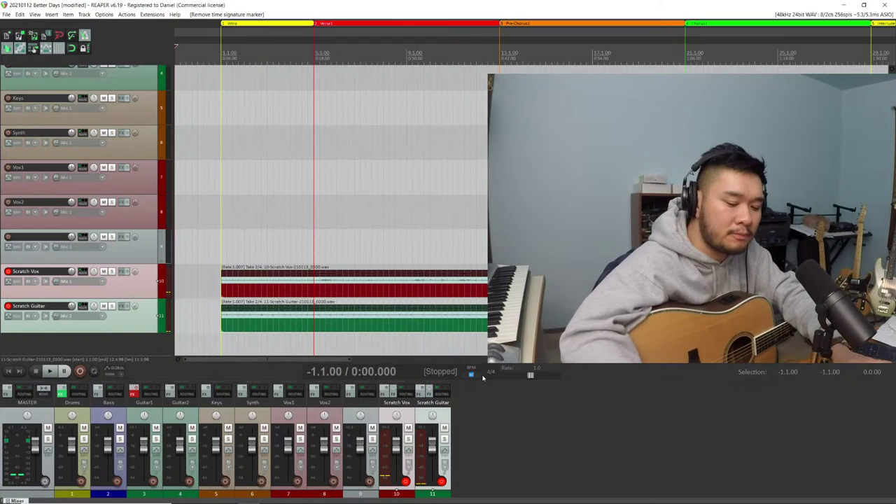
{"action": "scroll", "coordinate": [482, 378], "scroll_direction": "down", "scroll_amount": 2}
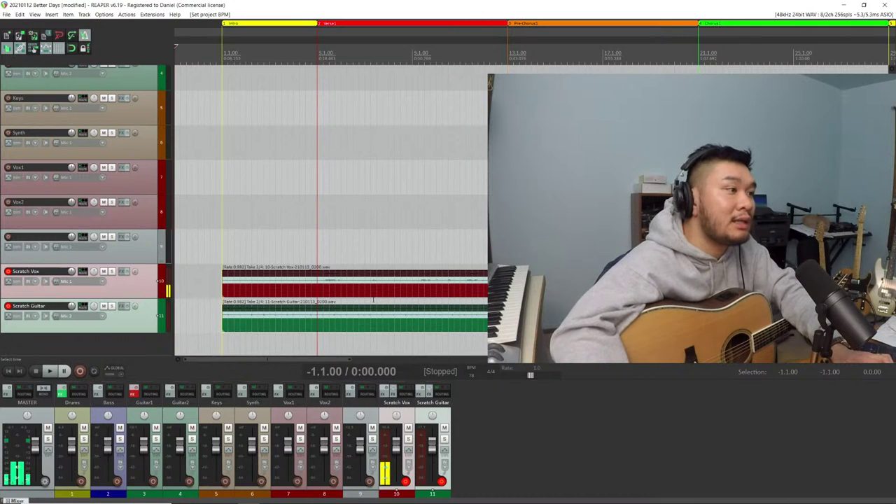
Record scratch vocals and guitar from 1.1.02 at the Intro through the Interlude, following the lyric sheet, and save both files
{"action": "left_click", "coordinate": [222, 47]}
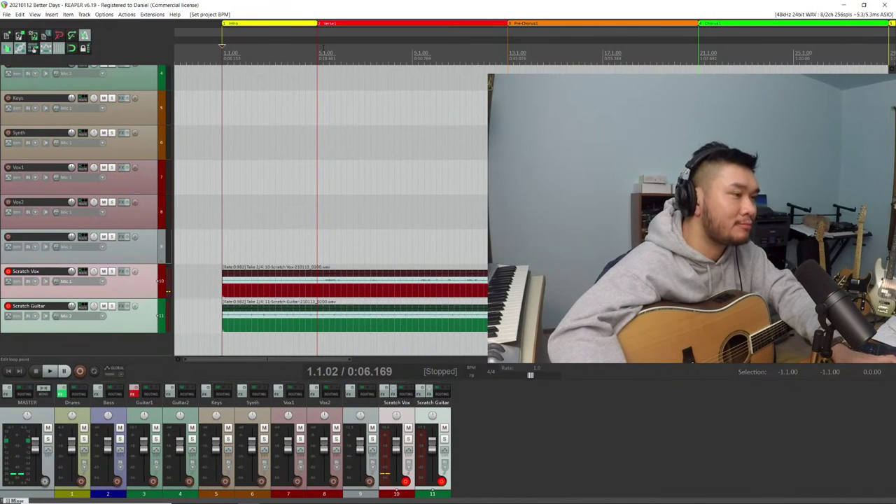
{"action": "key", "text": "alt+Tab"}
{"action": "scroll", "coordinate": [342, 170], "scroll_direction": "down", "scroll_amount": 3}
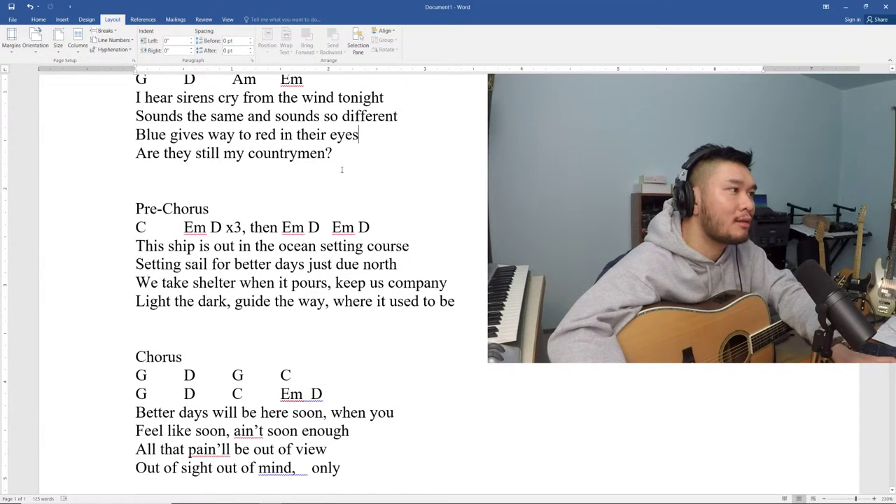
{"action": "key", "text": "alt+Tab"}
{"action": "key", "text": "space"}
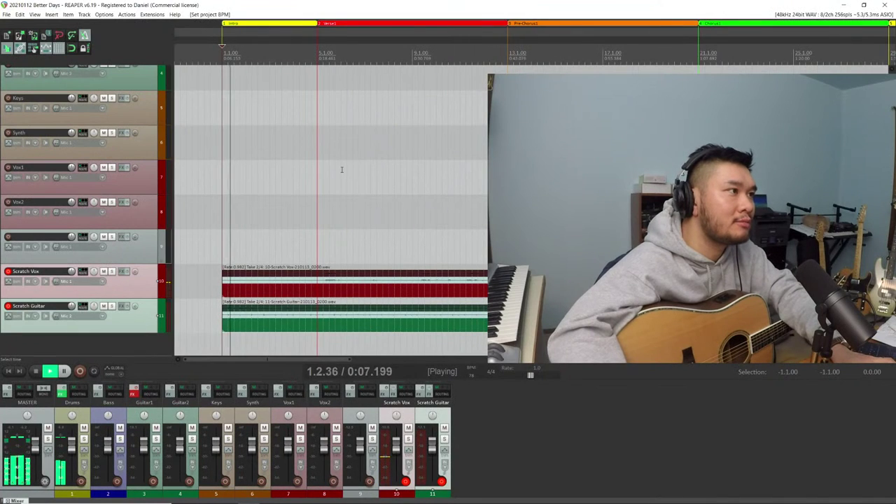
{"action": "key", "text": "space"}
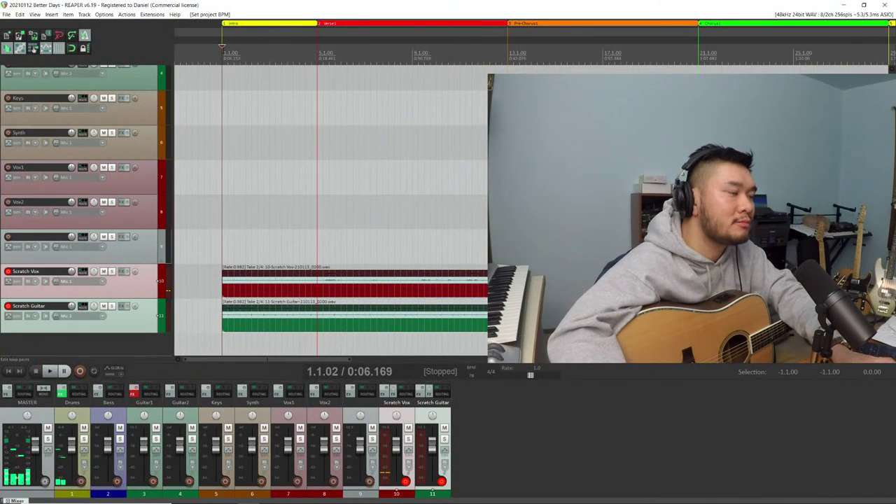
{"action": "key", "text": "ctrl+r"}
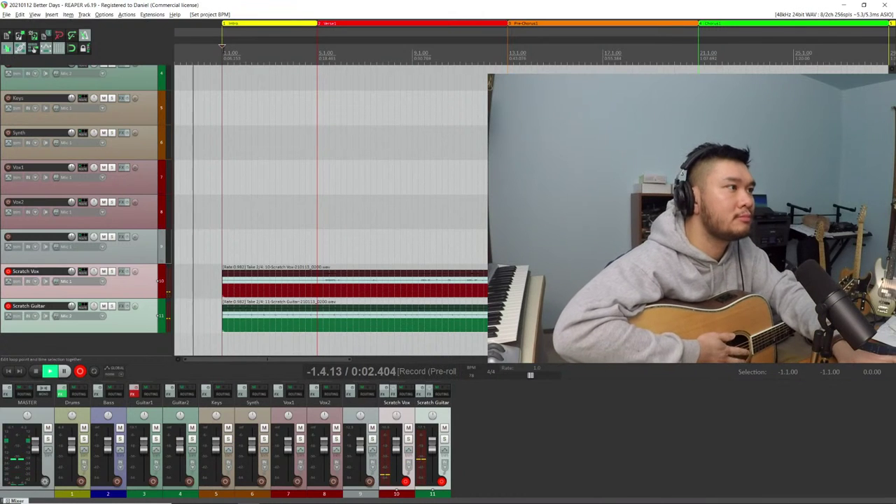
{"action": "key", "text": "alt+Tab"}
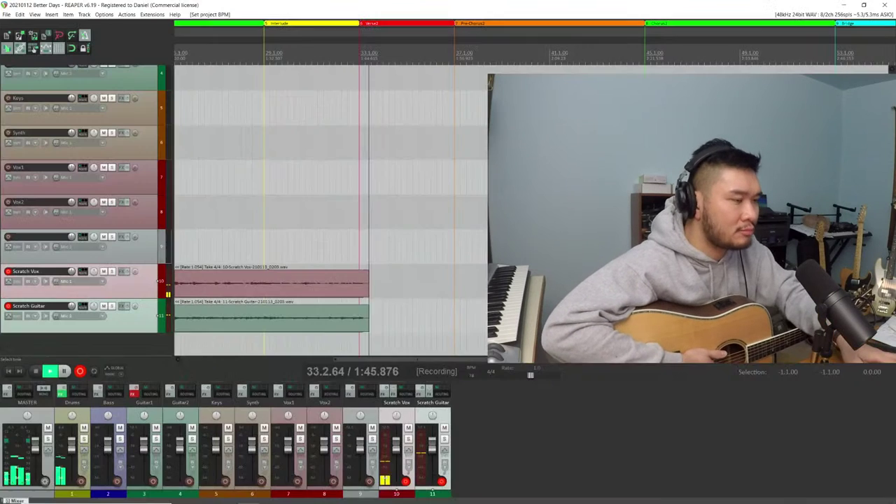
{"action": "key", "text": "space"}
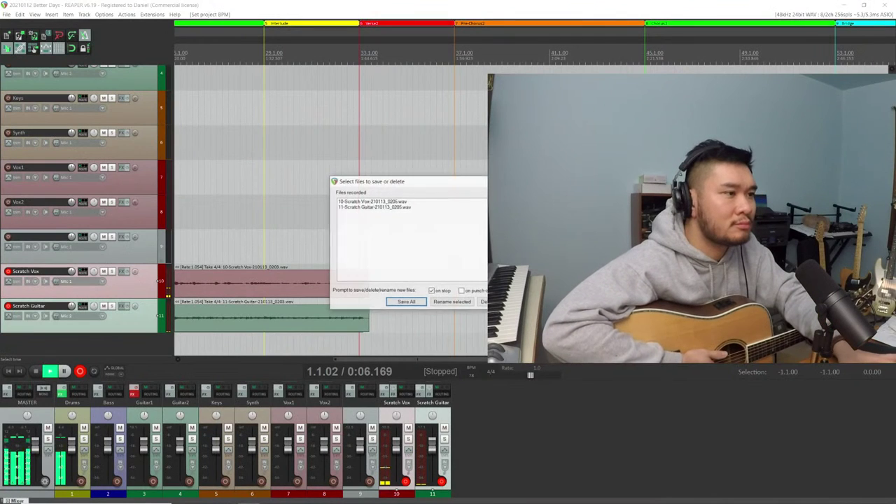
{"action": "left_click", "coordinate": [421, 304]}
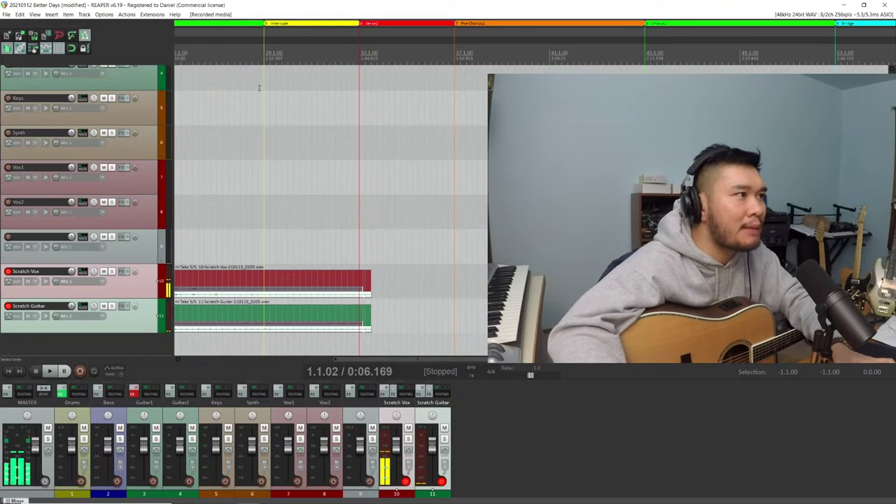
Play back the recorded scratch vocals and guitar from just before Chorus1
{"action": "scroll", "coordinate": [270, 100], "scroll_direction": "down", "scroll_amount": 3}
{"action": "left_click_drag", "start_coordinate": [343, 54], "coordinate": [436, 53]}
{"action": "left_click", "coordinate": [436, 54]}
{"action": "key", "text": "space"}
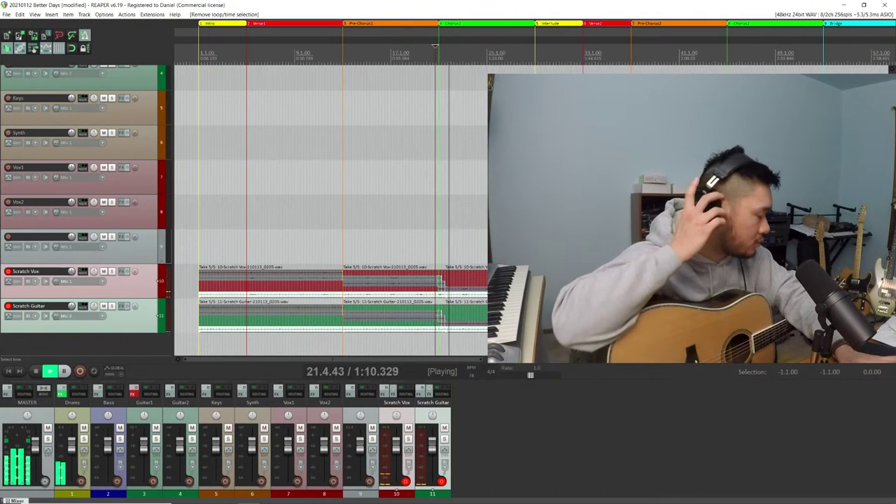
Check the live broadcast post on Facebook in the browser during playback, and stop the REAPER playback on returning
{"action": "key", "text": "alt+Tab"}
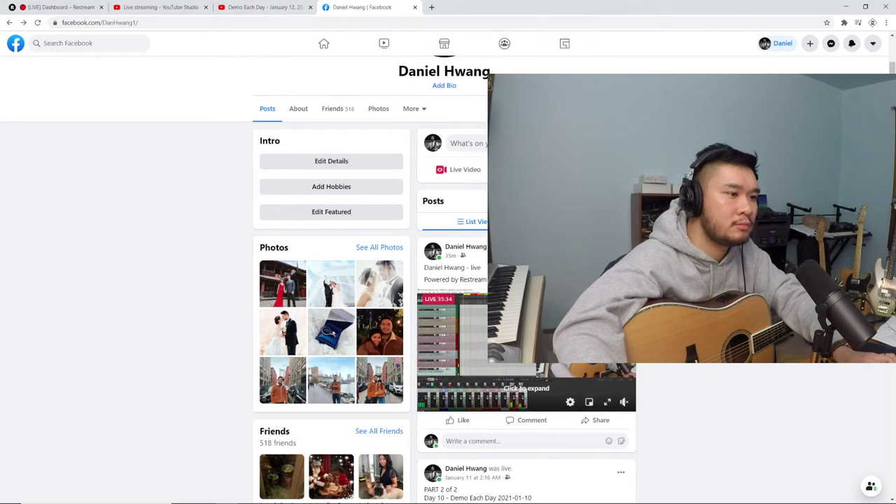
{"action": "left_click", "coordinate": [574, 371]}
{"action": "key", "text": "Escape"}
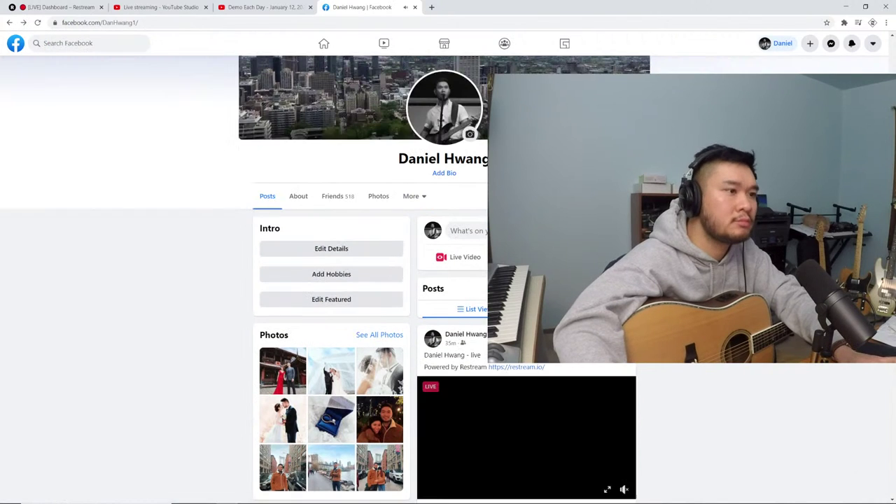
{"action": "left_click", "coordinate": [266, 7]}
{"action": "left_click", "coordinate": [384, 7]}
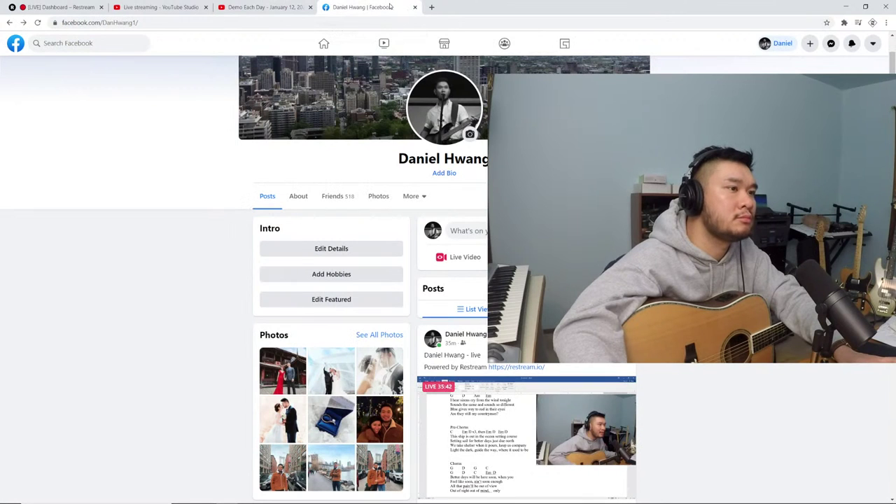
{"action": "key", "text": "alt+Tab"}
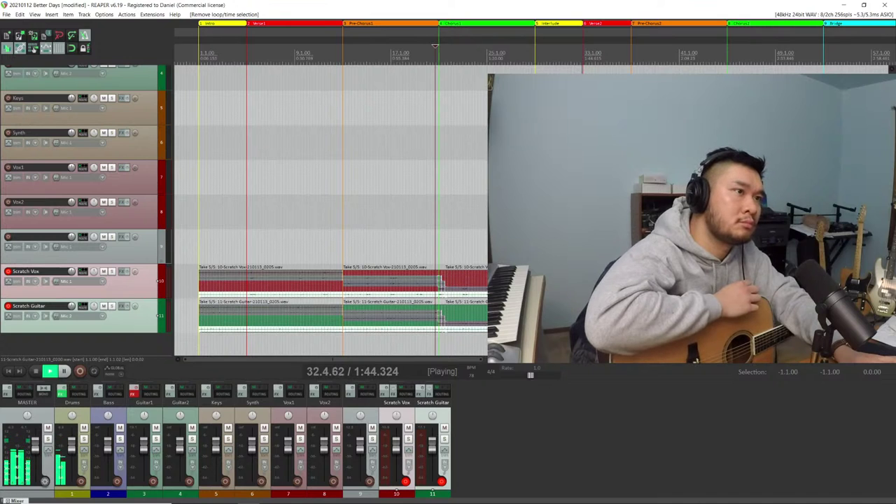
{"action": "key", "text": "space"}
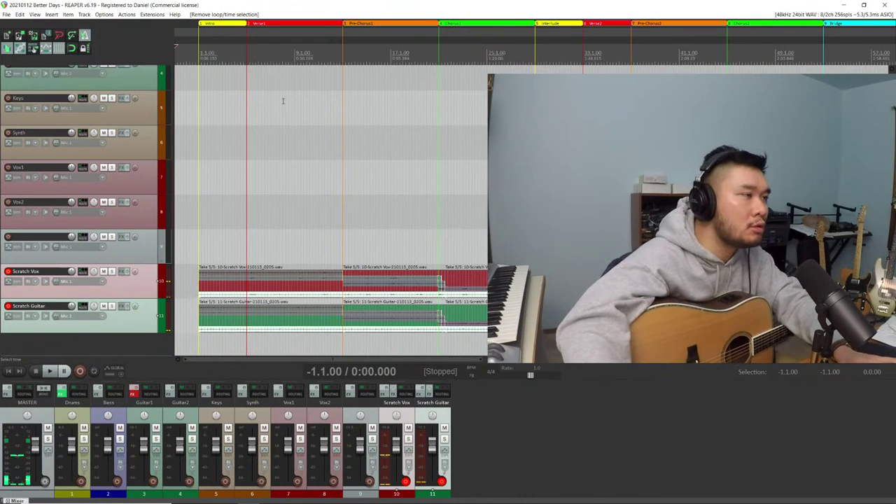
{"action": "scroll", "coordinate": [27, 146], "scroll_direction": "up", "scroll_amount": 4}
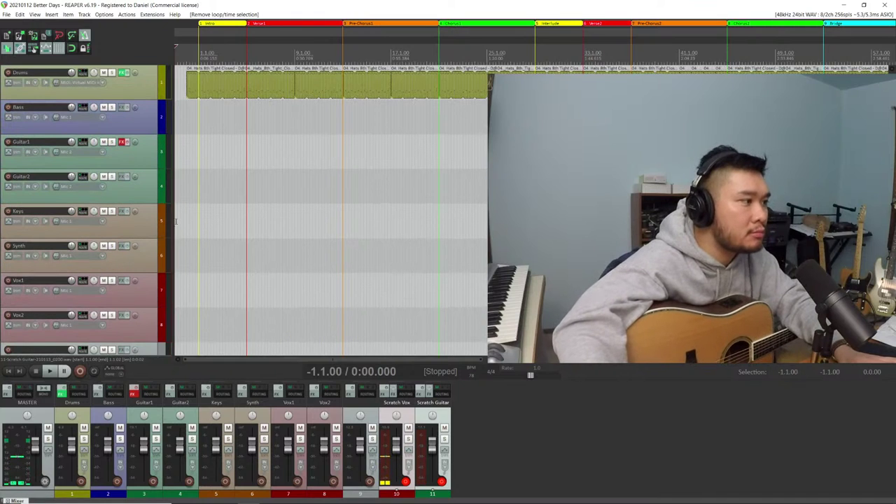
{"action": "scroll", "coordinate": [70, 252], "scroll_direction": "down", "scroll_amount": 4}
{"action": "left_click", "coordinate": [8, 236]}
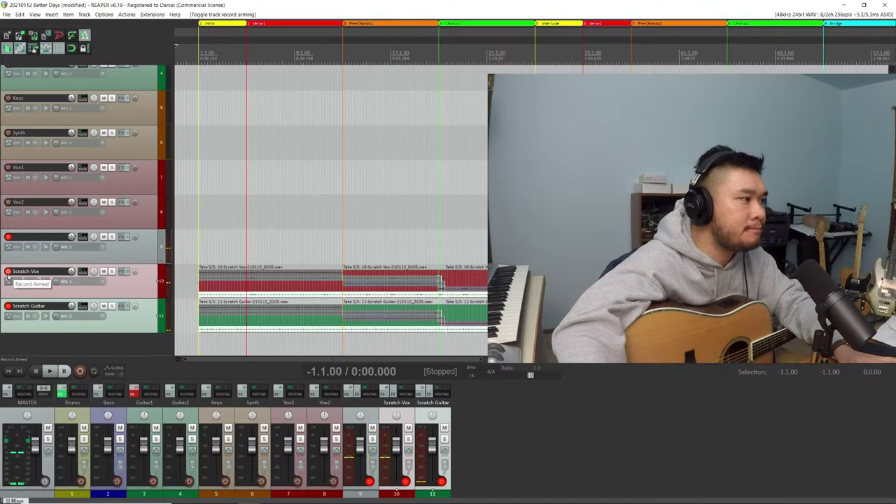
{"action": "left_click", "coordinate": [7, 237]}
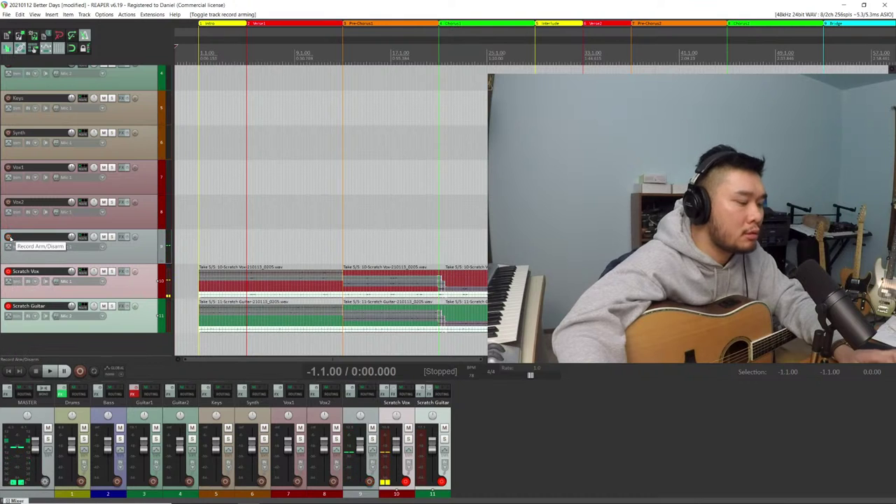
{"action": "scroll", "coordinate": [46, 242], "scroll_direction": "up", "scroll_amount": 2}
{"action": "scroll", "coordinate": [46, 241], "scroll_direction": "down", "scroll_amount": 2}
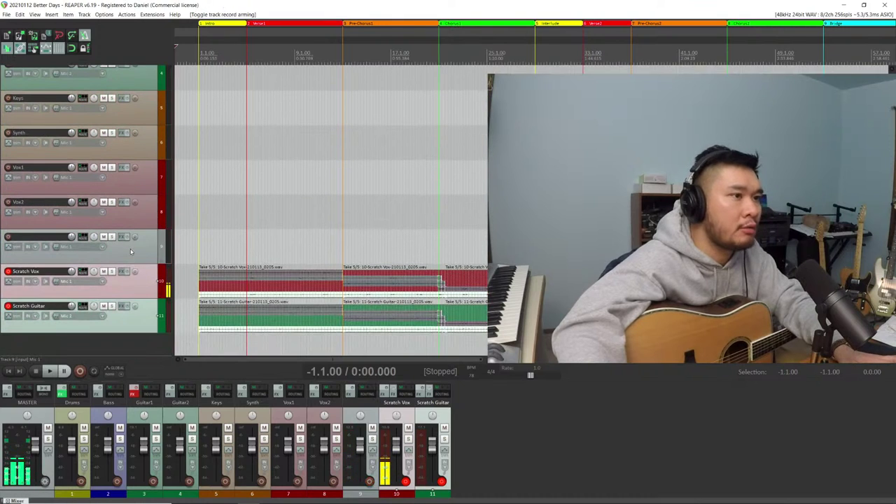
Place the edit cursor at 32.4.98, just before Verse2, auditioning the spot briefly
{"action": "left_click", "coordinate": [581, 50]}
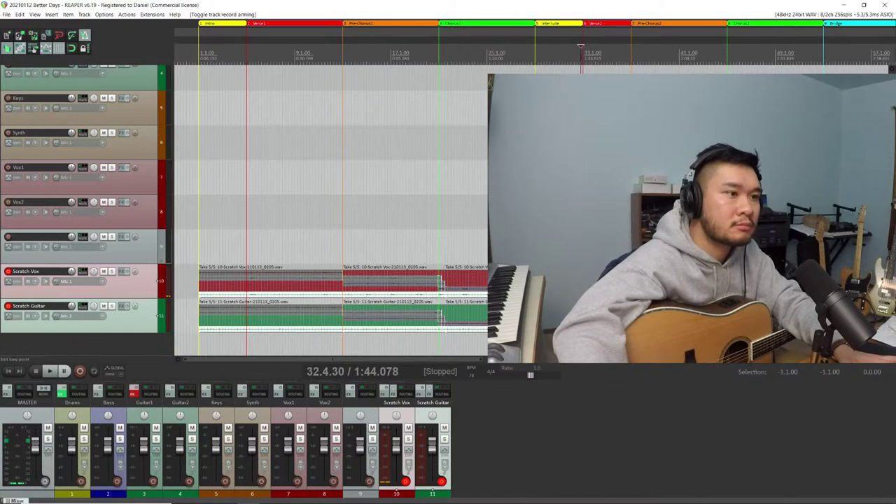
{"action": "key", "text": "space"}
{"action": "key", "text": "space"}
{"action": "key", "text": "equal"}
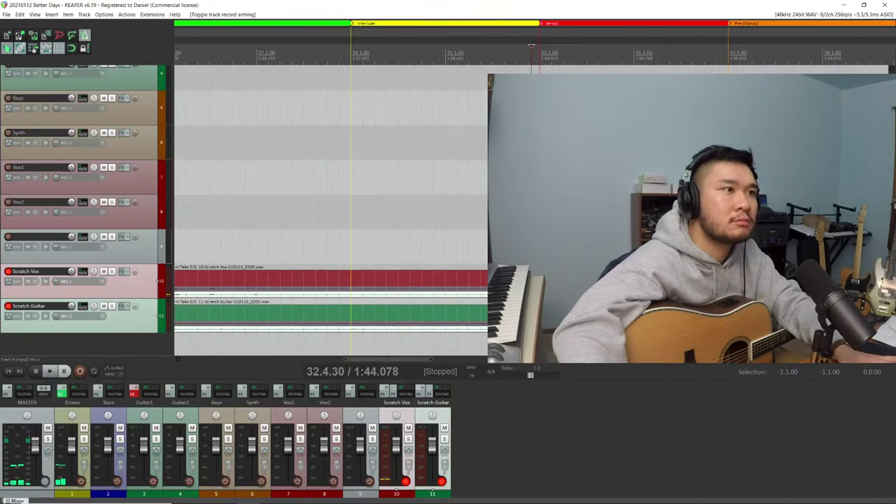
{"action": "key", "text": "space"}
{"action": "key", "text": "space"}
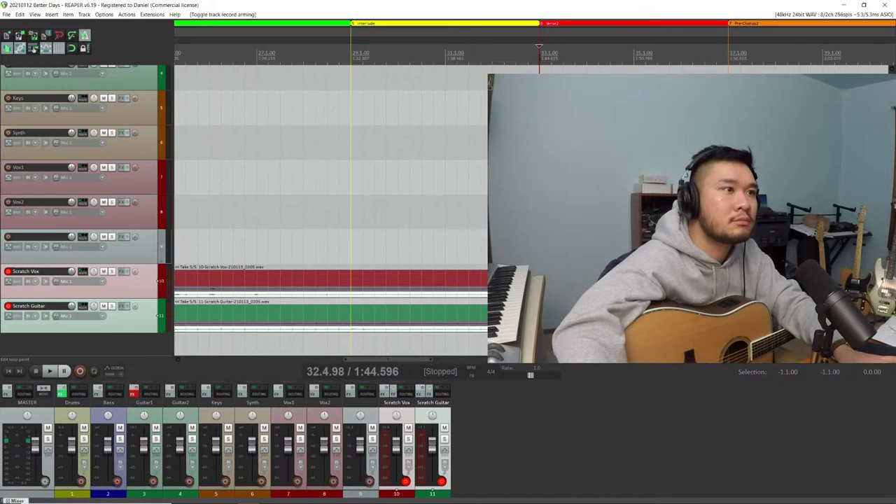
{"action": "key", "text": "minus"}
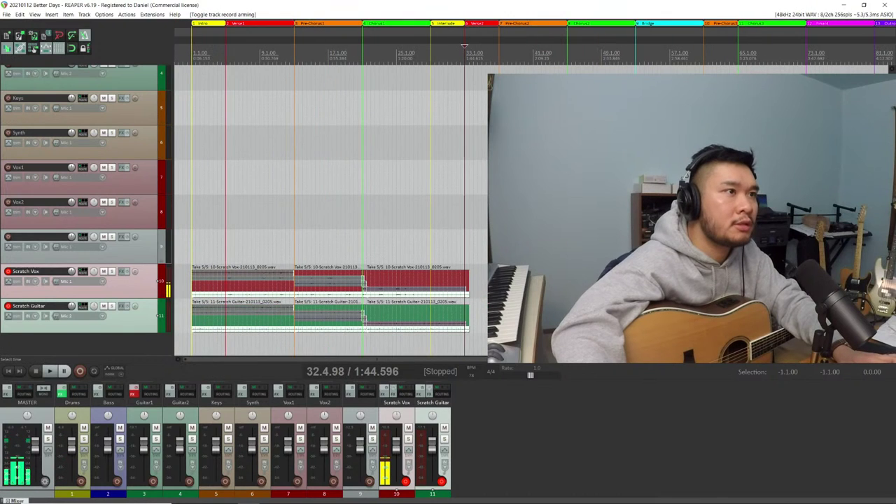
Try a scratch vocals and guitar take from 32.4.98 over Verse2 after reviewing the lyric sheet, and delete the recorded files
{"action": "key", "text": "alt+Tab"}
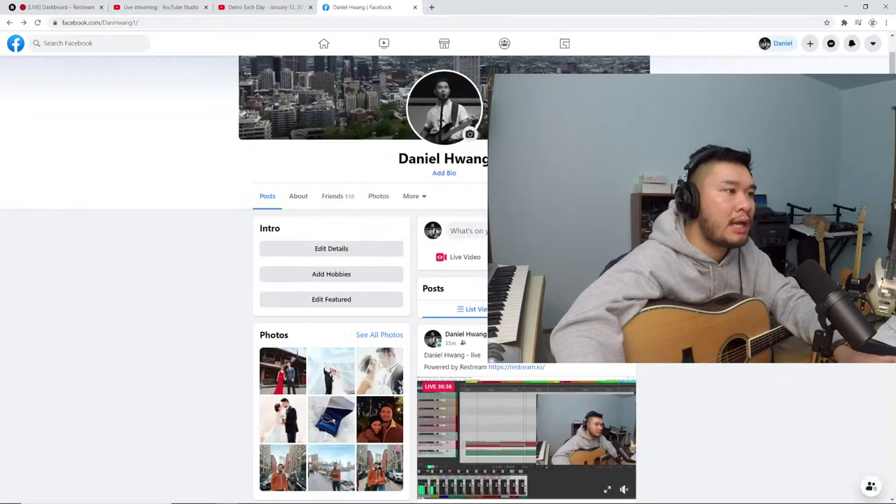
{"action": "key", "text": "alt+Tab"}
{"action": "key", "text": "alt+Tab"}
{"action": "key", "text": "Tab"}
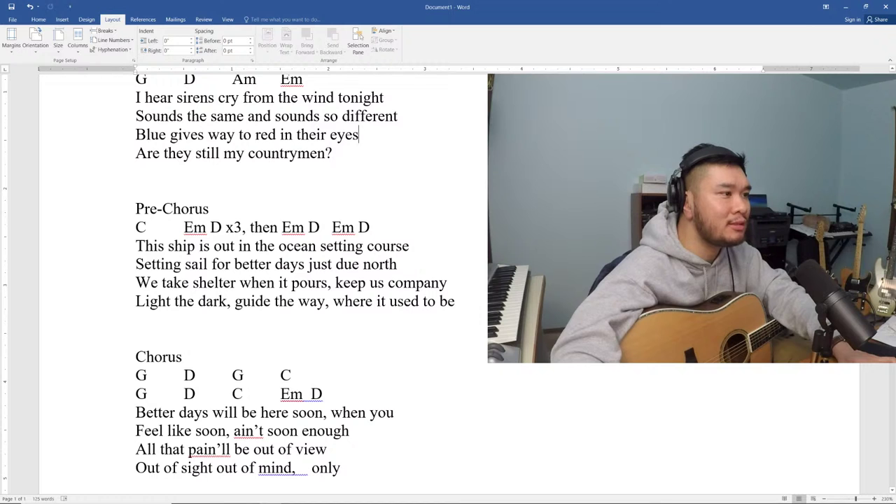
{"action": "key", "text": "alt+Tab"}
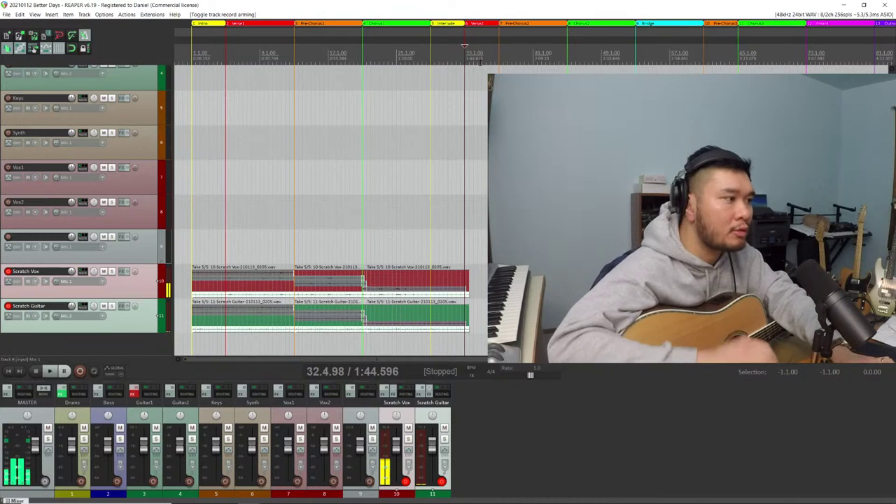
{"action": "key", "text": "ctrl+r"}
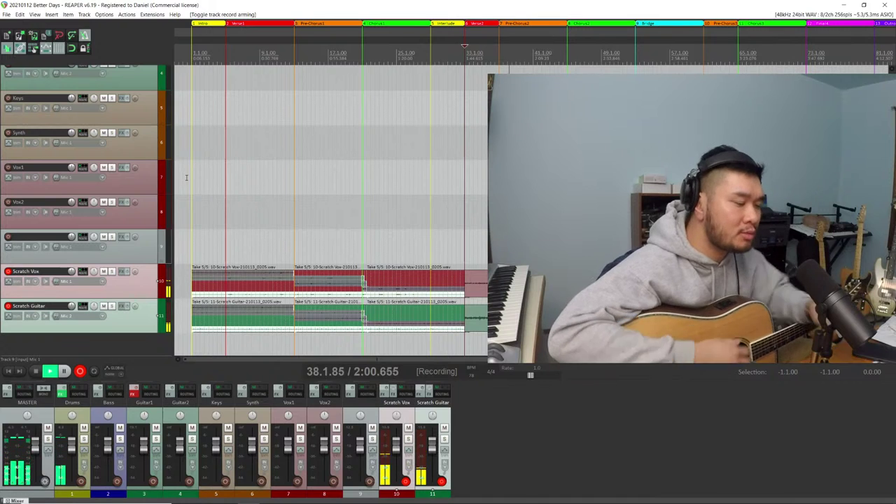
{"action": "key", "text": "space"}
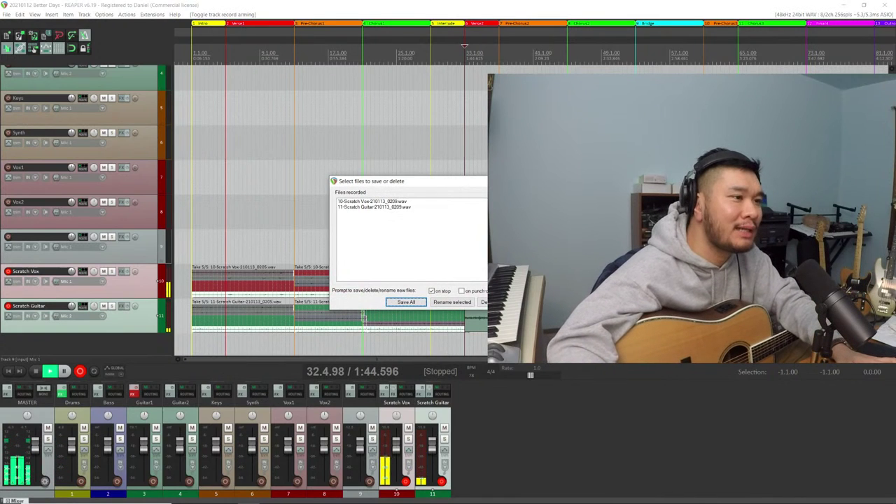
{"action": "left_click", "coordinate": [485, 301]}
{"action": "left_click", "coordinate": [440, 283]}
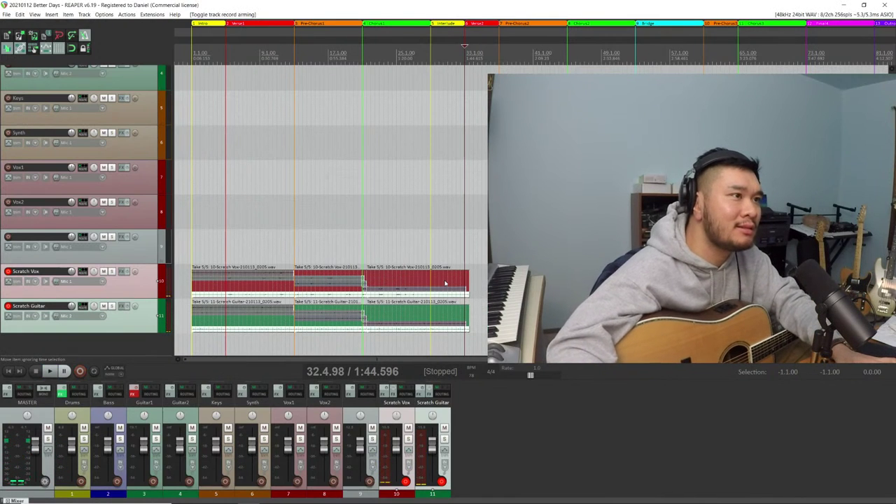
Record scratch vocals and guitar from 32.4.98 onward through Verse2 and Pre-Chorus2, following the lyric sheet, and save both files
{"action": "key", "text": "alt+Tab"}
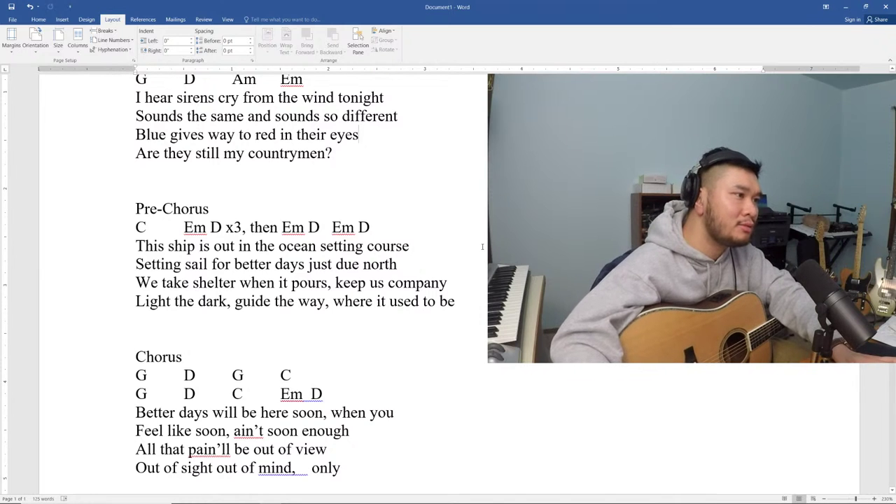
{"action": "key", "text": "alt+Tab"}
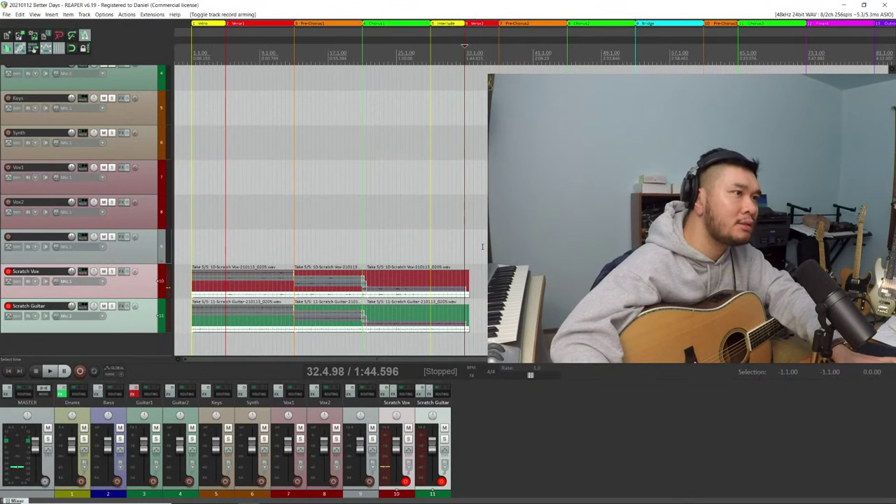
{"action": "key", "text": "ctrl+r"}
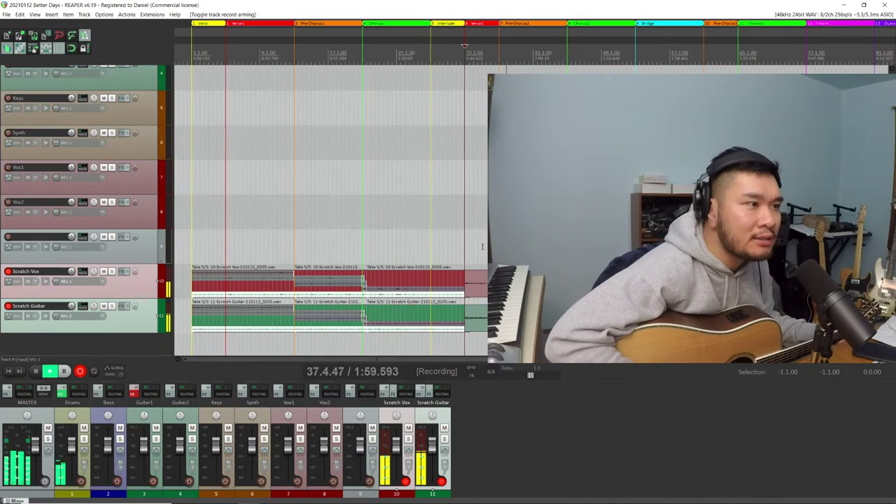
{"action": "key", "text": "alt+Tab"}
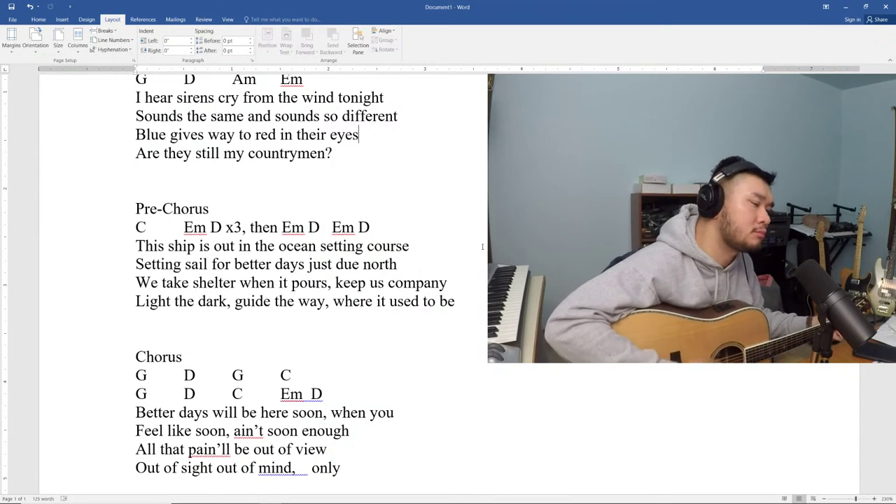
{"action": "key", "text": "alt+Tab"}
{"action": "key", "text": "space"}
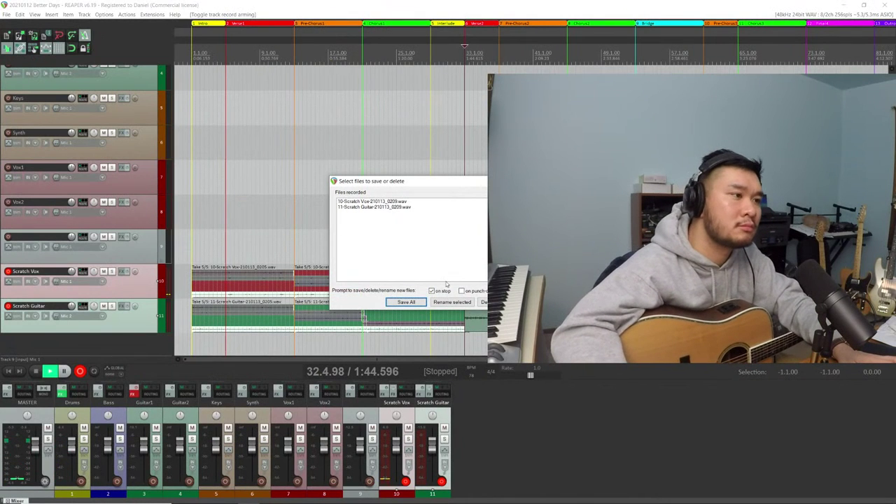
{"action": "left_click", "coordinate": [407, 302]}
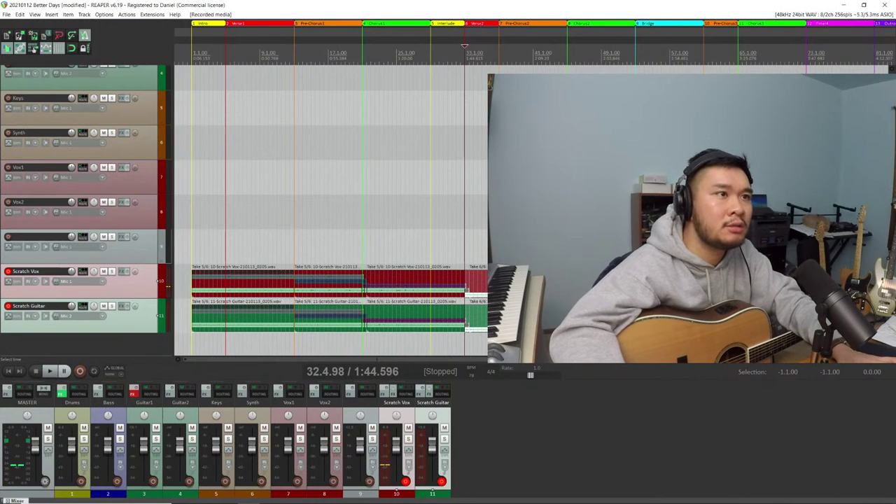
{"action": "scroll", "coordinate": [311, 210], "scroll_direction": "up", "scroll_amount": 2}
{"action": "scroll", "coordinate": [311, 210], "scroll_direction": "down", "scroll_amount": 3}
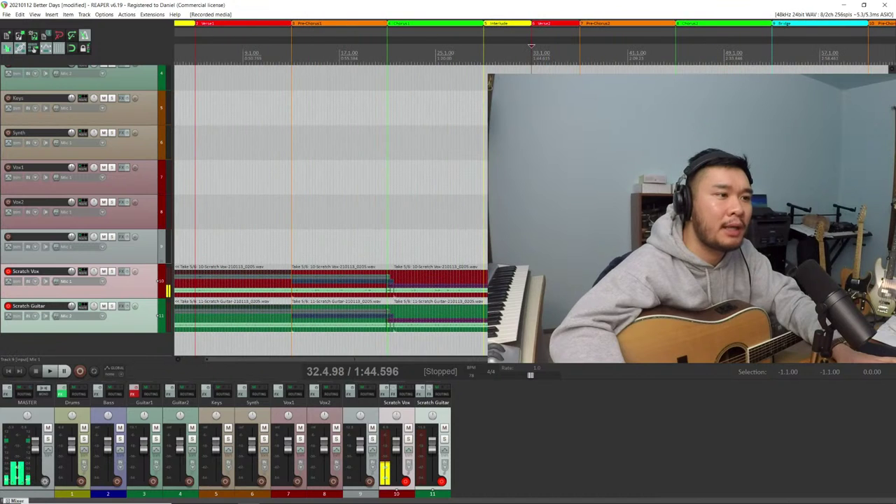
Shift Outro, the region before it, Chorus3 and Pre-Chorus3 further along the timeline to open a gap after Bridge
{"action": "scroll", "coordinate": [311, 210], "scroll_direction": "up", "scroll_amount": 3}
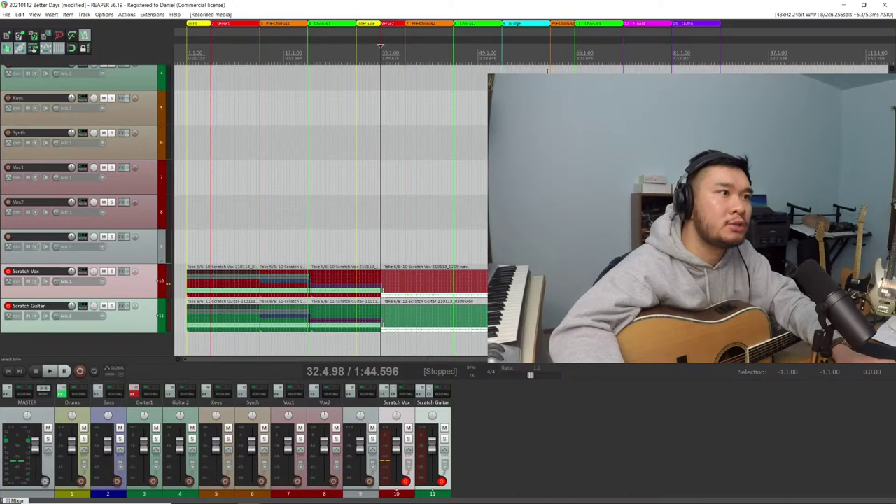
{"action": "key", "text": "equal"}
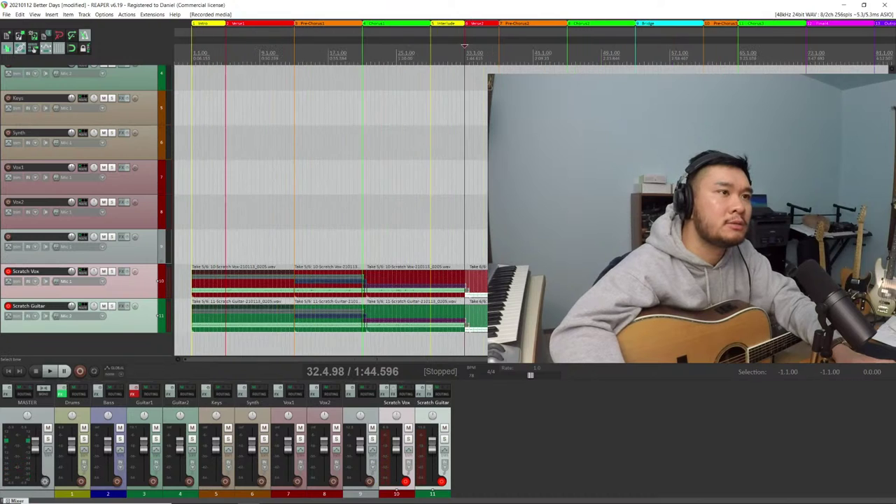
{"action": "key", "text": "minus"}
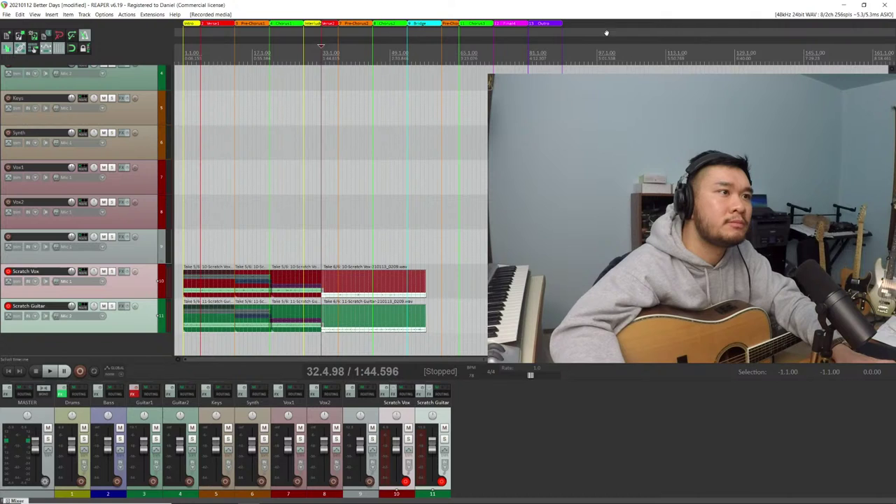
{"action": "left_click_drag", "start_coordinate": [581, 23], "coordinate": [613, 26]}
{"action": "left_click_drag", "start_coordinate": [488, 25], "coordinate": [560, 26]}
{"action": "left_click_drag", "start_coordinate": [454, 24], "coordinate": [508, 25]}
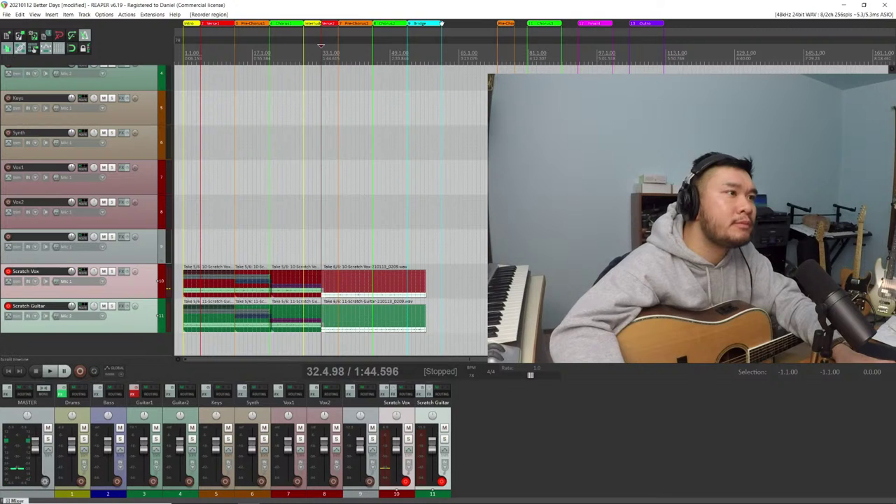
{"action": "left_click_drag", "start_coordinate": [441, 24], "coordinate": [507, 70]}
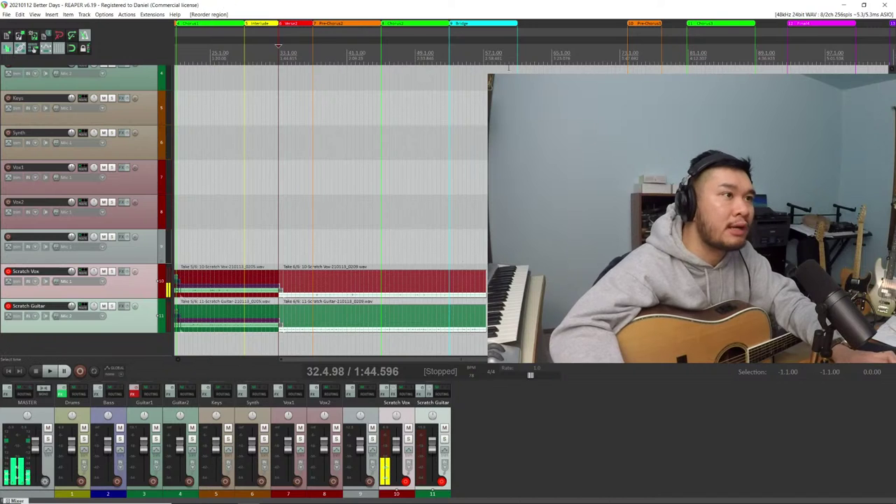
Adjust the Bridge region to span 57.1.00 to 65.1.00 and set the Chorus2 region's end to 53.1.00
{"action": "left_click_drag", "start_coordinate": [519, 23], "coordinate": [517, 23]}
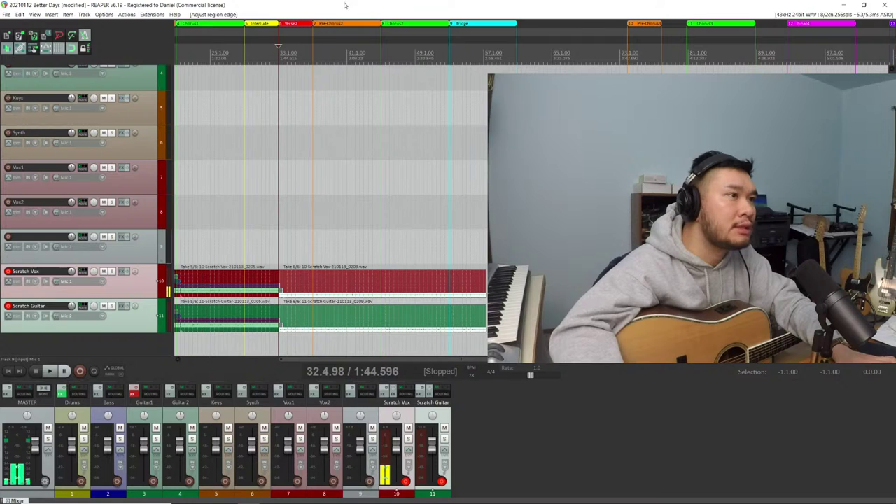
{"action": "left_click_drag", "start_coordinate": [517, 23], "coordinate": [552, 24]}
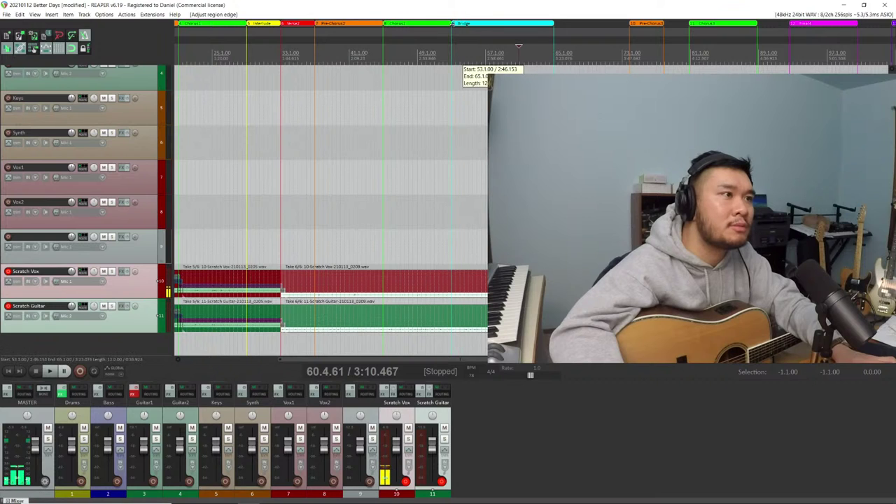
{"action": "left_click_drag", "start_coordinate": [452, 23], "coordinate": [487, 23]}
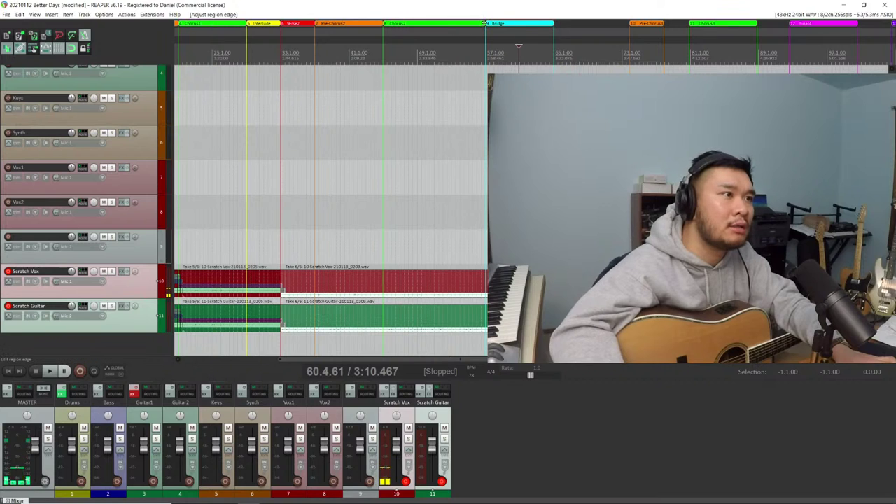
{"action": "left_click_drag", "start_coordinate": [481, 23], "coordinate": [452, 31]}
{"action": "left_click", "coordinate": [456, 41]}
{"action": "left_click_drag", "start_coordinate": [455, 48], "coordinate": [485, 54]}
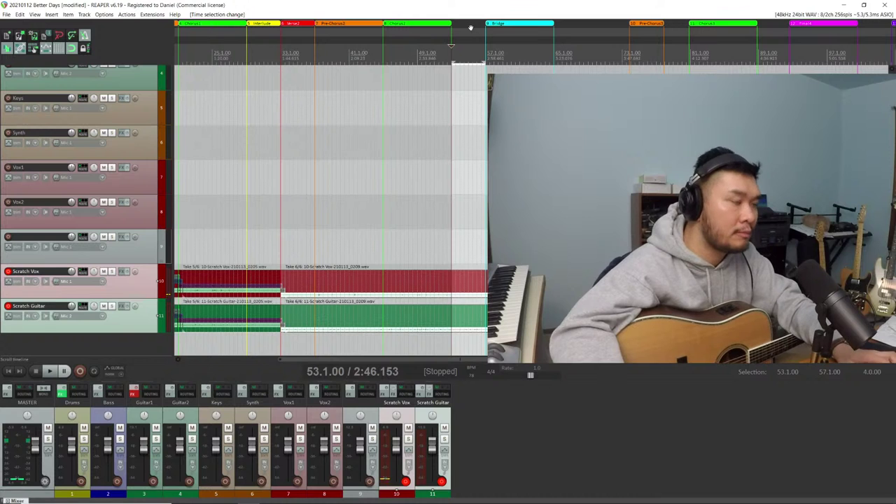
{"action": "right_click", "coordinate": [473, 24]}
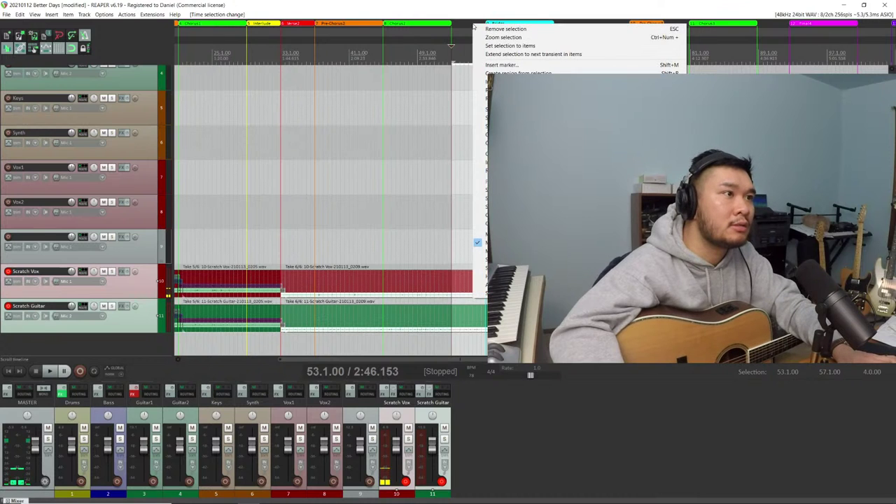
{"action": "key", "text": "Escape"}
{"action": "key", "text": "ctrl+z"}
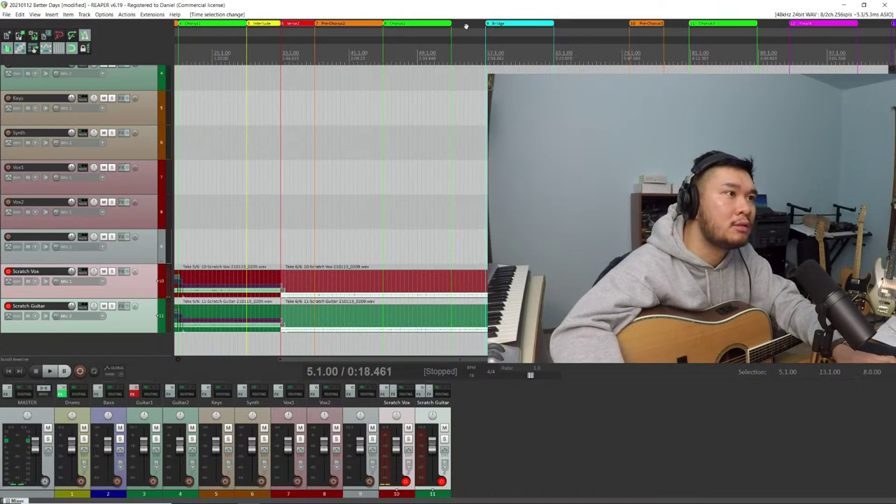
Create a region named Interlude2 from 53.1.00 to 57.1.00, between Chorus2 and Bridge, and clear the time selection
{"action": "left_click_drag", "start_coordinate": [456, 60], "coordinate": [488, 62]}
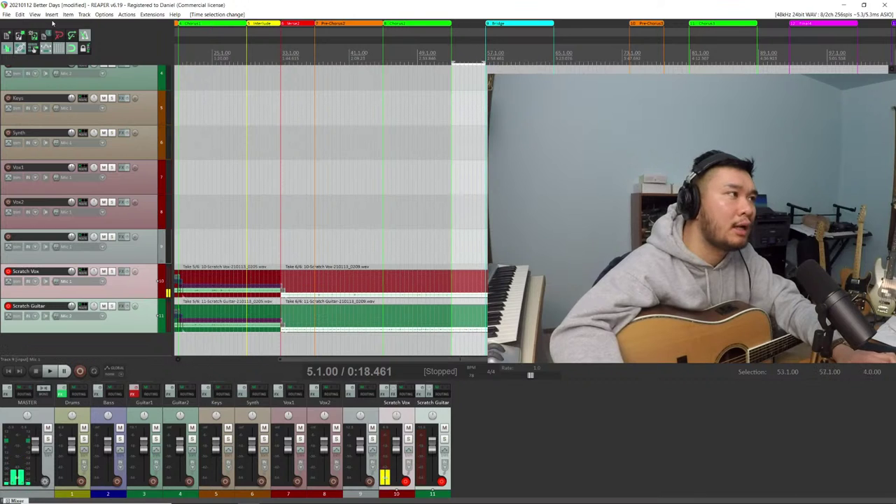
{"action": "key", "text": "shift+r"}
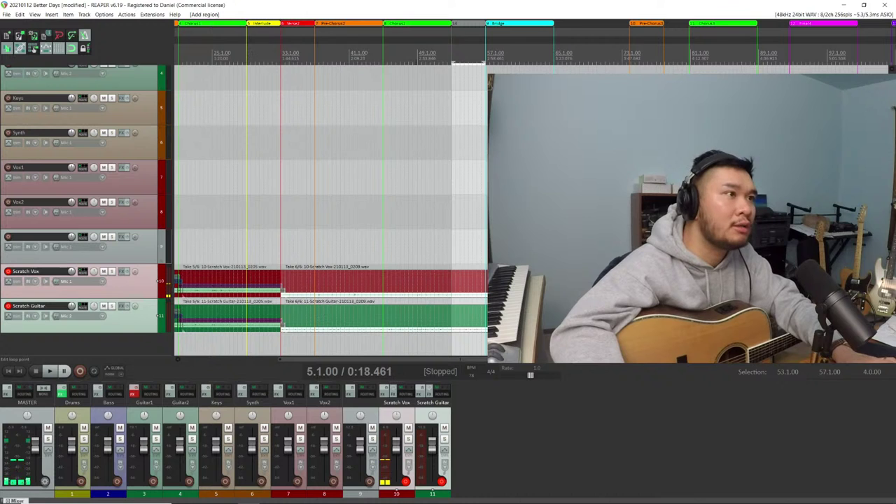
{"action": "double_click", "coordinate": [466, 25]}
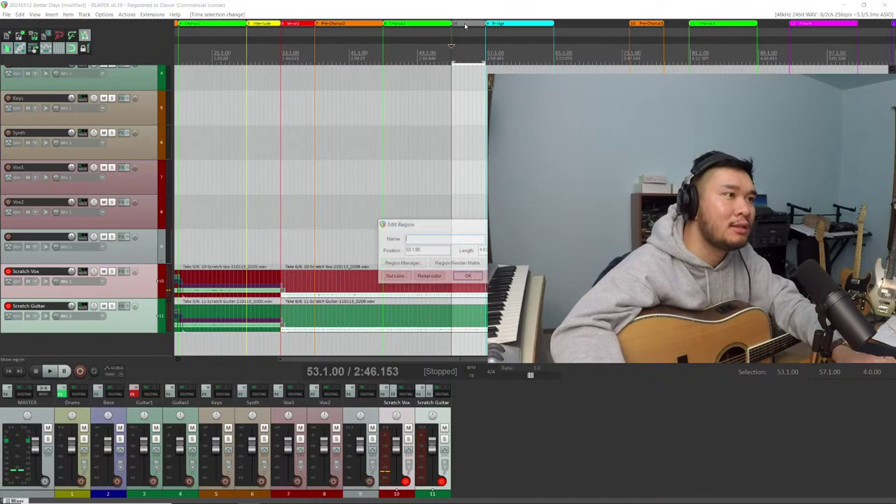
{"action": "type", "text": "Interlude2"}
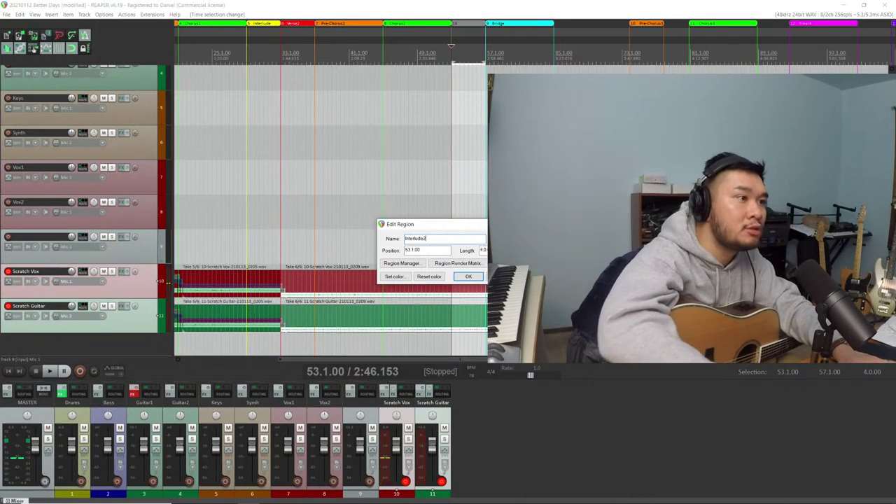
{"action": "key", "text": "Return"}
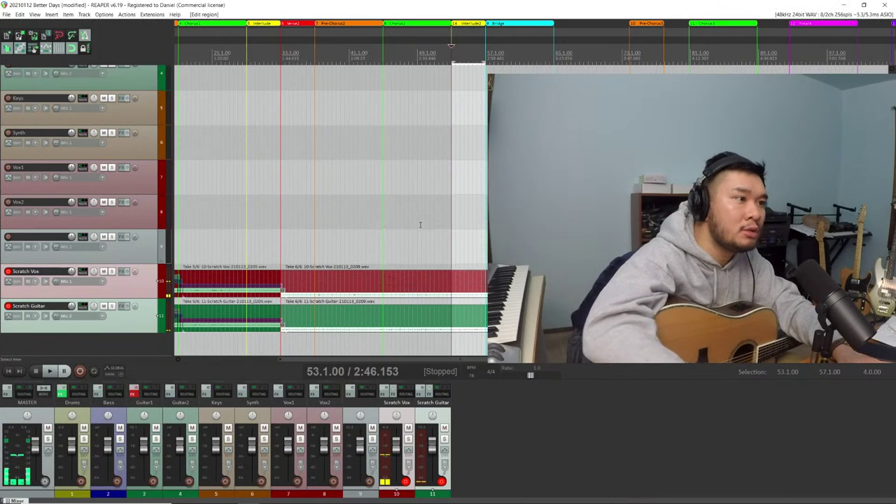
{"action": "left_click", "coordinate": [533, 210]}
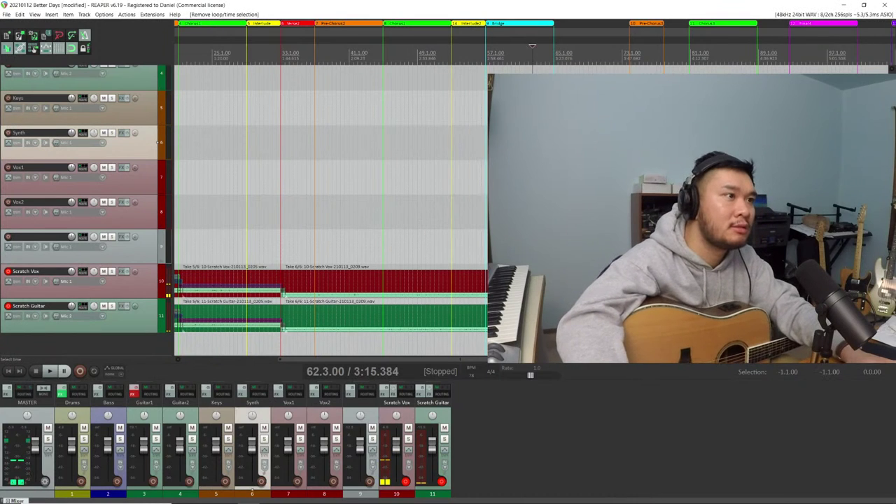
Play the project from the Chorus2 start at 45.1.00 through Interlude2 into Bridge to check the new arrangement
{"action": "left_click", "coordinate": [379, 70]}
{"action": "left_click", "coordinate": [383, 70]}
{"action": "key", "text": "space"}
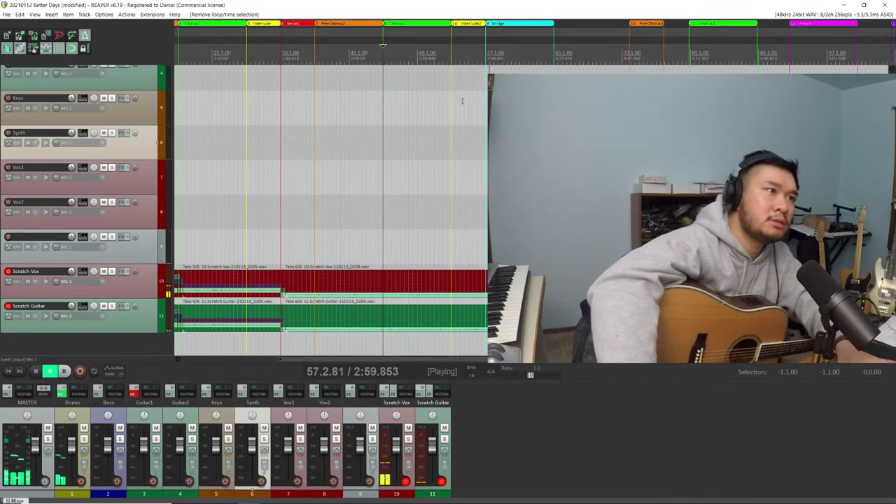
{"action": "key", "text": "space"}
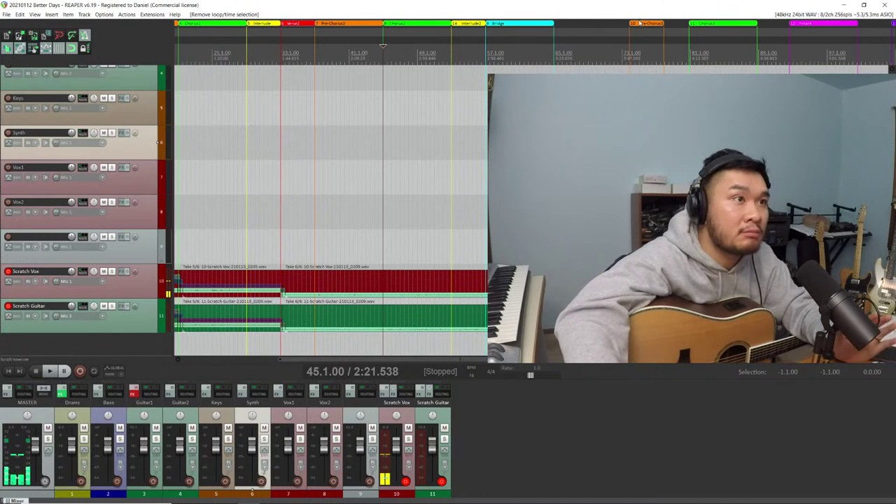
Move Pre-Chorus3, Chorus3, the region after it and Outro back so they follow Bridge consecutively without gaps
{"action": "left_click_drag", "start_coordinate": [641, 23], "coordinate": [566, 23]}
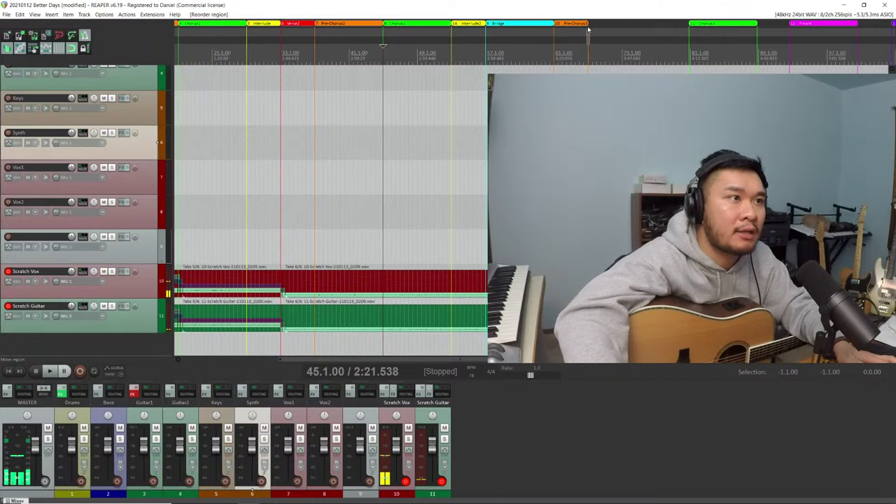
{"action": "left_click_drag", "start_coordinate": [701, 23], "coordinate": [598, 23]}
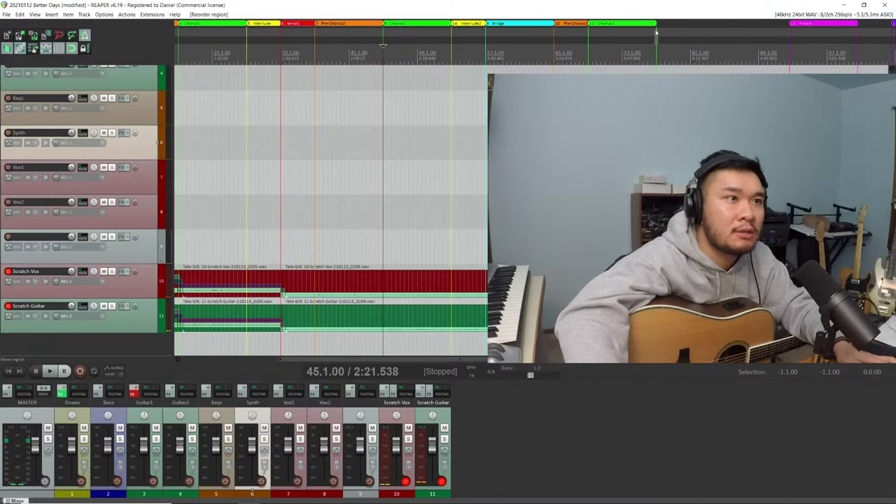
{"action": "scroll", "coordinate": [656, 32], "scroll_direction": "down", "scroll_amount": 3}
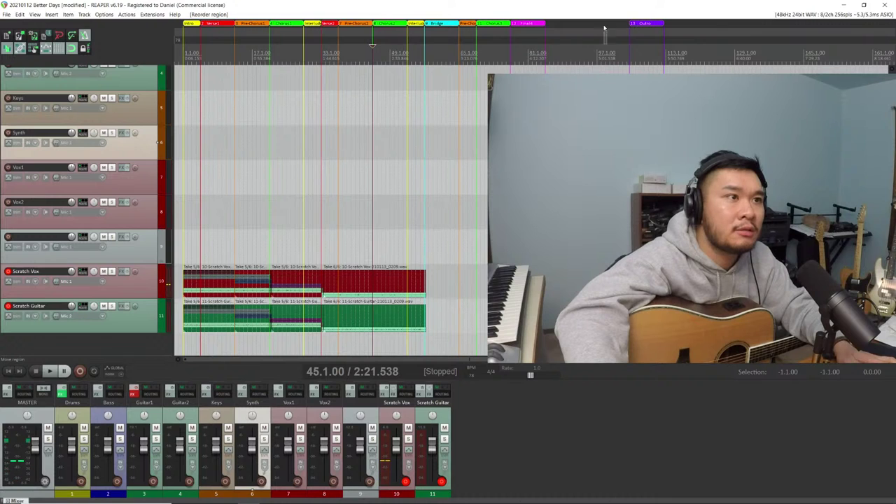
{"action": "left_click_drag", "start_coordinate": [547, 28], "coordinate": [547, 27]}
{"action": "scroll", "coordinate": [585, 28], "scroll_direction": "up", "scroll_amount": 3}
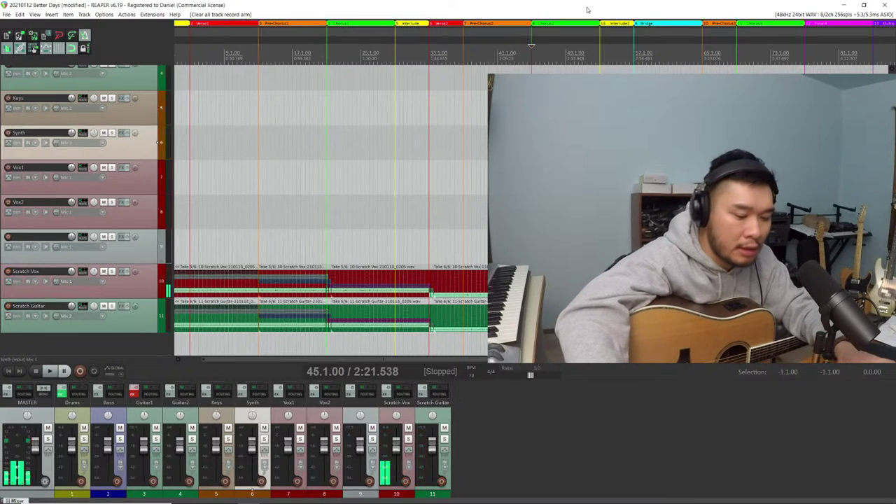
Clear record arming on all tracks, and re-arm Scratch Guitar and Scratch Vox
{"action": "key", "text": "ctrl+F9"}
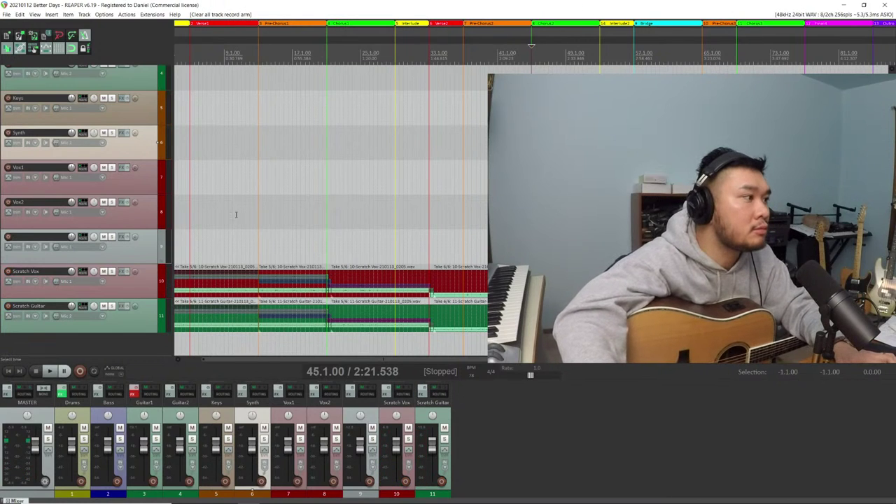
{"action": "left_click", "coordinate": [8, 306]}
{"action": "left_click", "coordinate": [8, 271]}
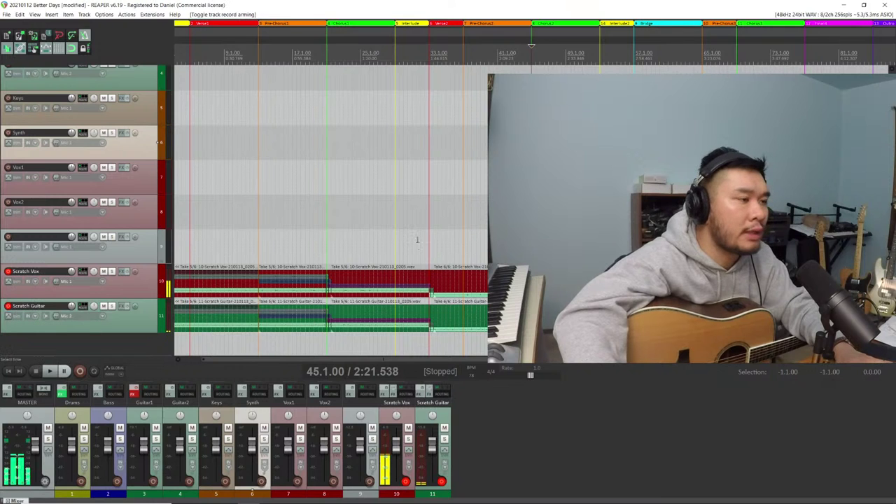
Switch to OBS to check the live stream and its audio levels, and return to REAPER
{"action": "key", "text": "alt+Tab"}
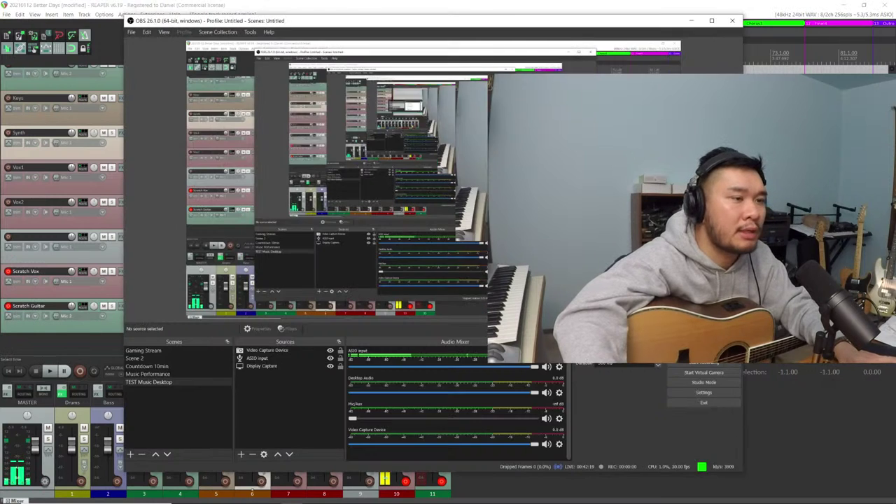
{"action": "key", "text": "alt+Tab"}
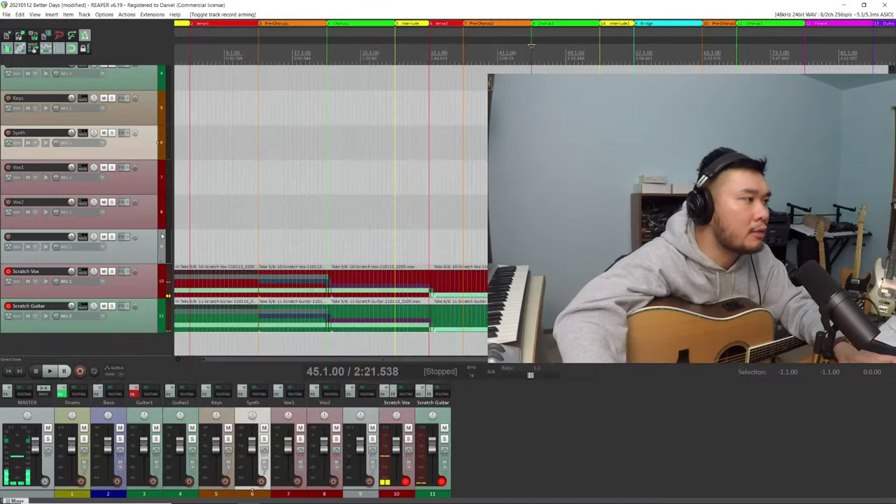
{"action": "left_click", "coordinate": [126, 344]}
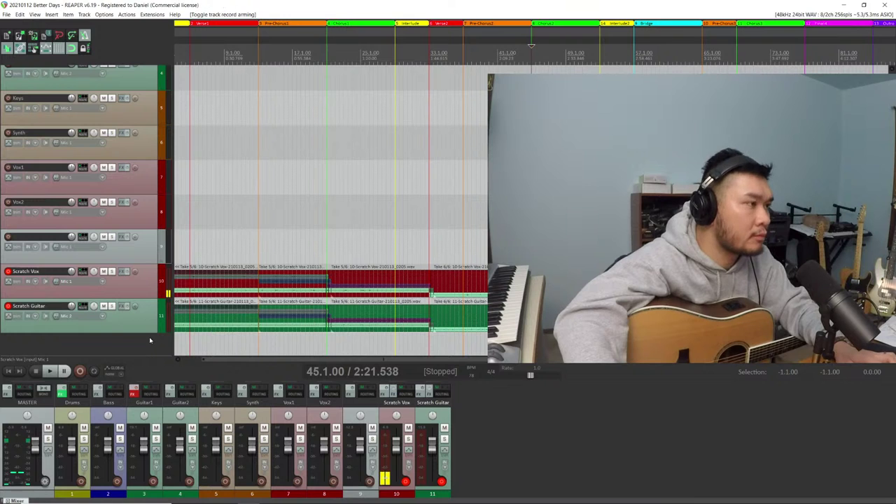
Check the live stream in OBS and return to the REAPER project
{"action": "key", "text": "alt+Tab"}
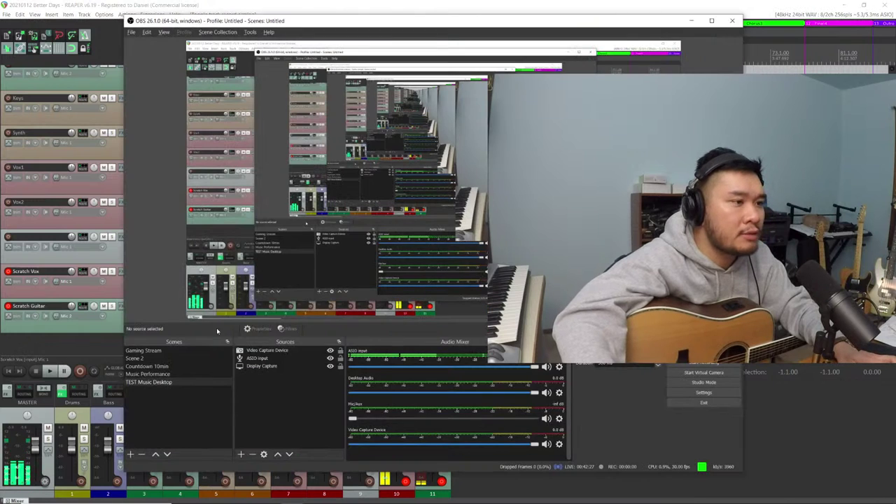
{"action": "key", "text": "alt+Tab"}
Place the edit cursor at 64.1.00, one bar before the Pre-Chorus3 region, with a brief playback there
{"action": "scroll", "coordinate": [387, 339], "scroll_direction": "down", "scroll_amount": 2}
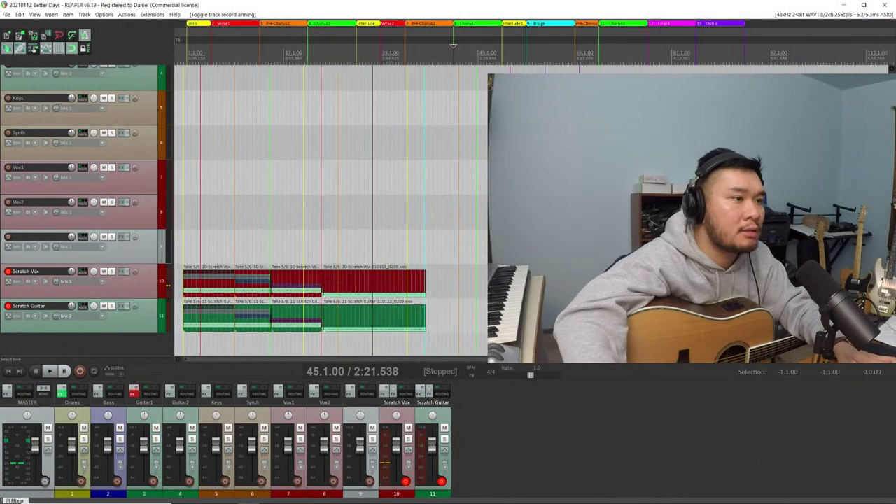
{"action": "scroll", "coordinate": [365, 108], "scroll_direction": "right", "scroll_amount": 3}
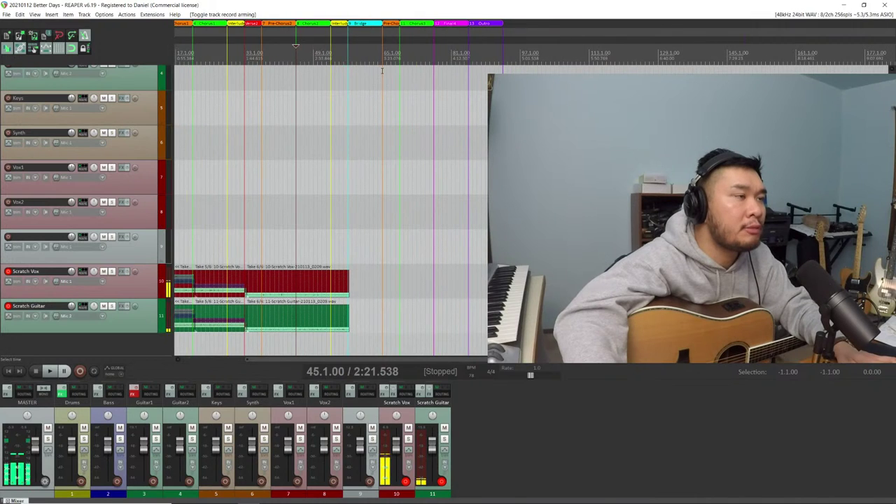
{"action": "scroll", "coordinate": [333, 294], "scroll_direction": "up", "scroll_amount": 4}
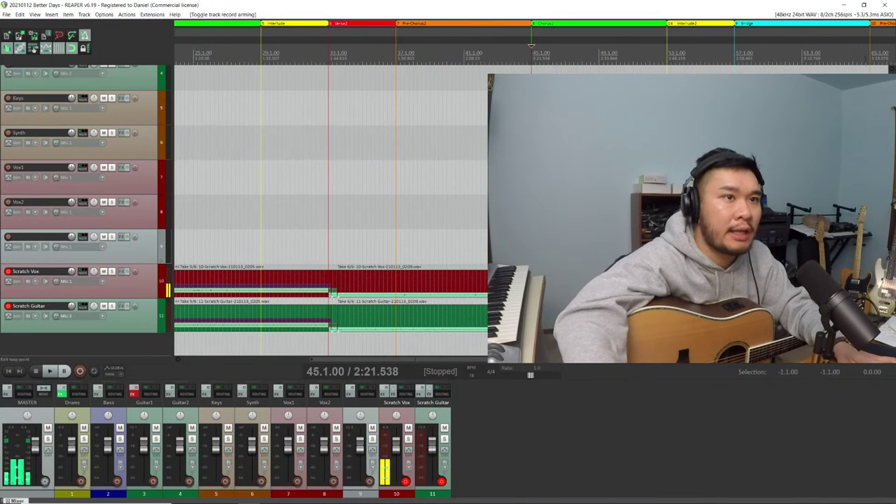
{"action": "scroll", "coordinate": [333, 294], "scroll_direction": "down", "scroll_amount": 4}
{"action": "scroll", "coordinate": [333, 294], "scroll_direction": "up", "scroll_amount": 2}
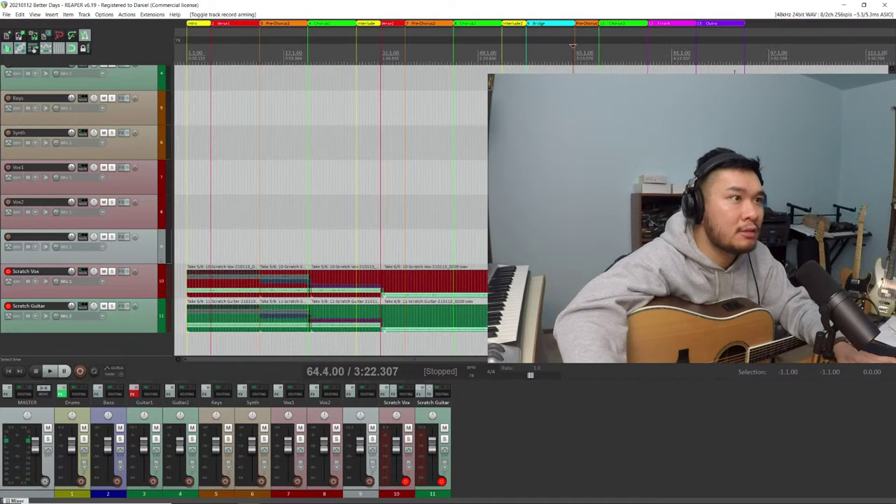
{"action": "scroll", "coordinate": [690, 210], "scroll_direction": "up", "scroll_amount": 2}
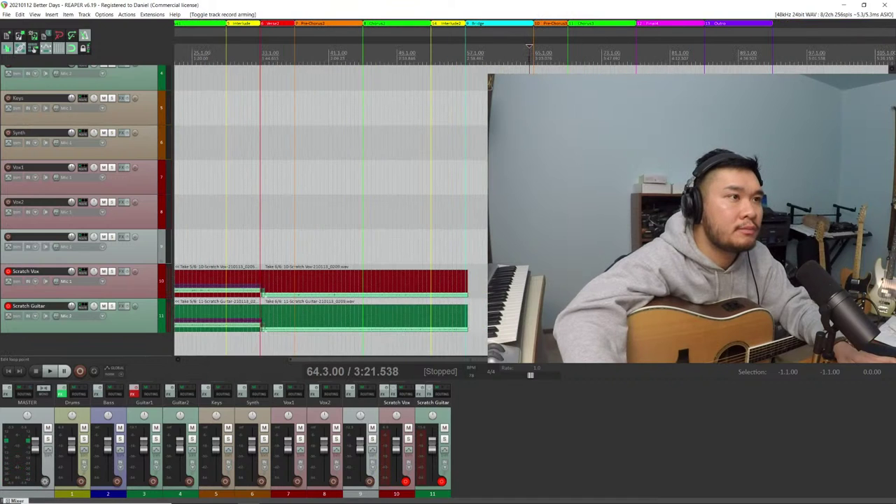
{"action": "scroll", "coordinate": [337, 210], "scroll_direction": "up", "scroll_amount": 5}
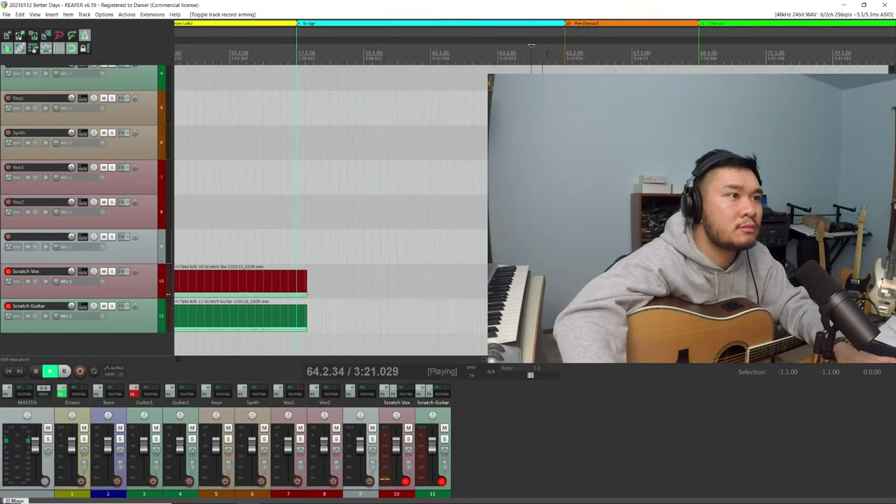
{"action": "key", "text": "space"}
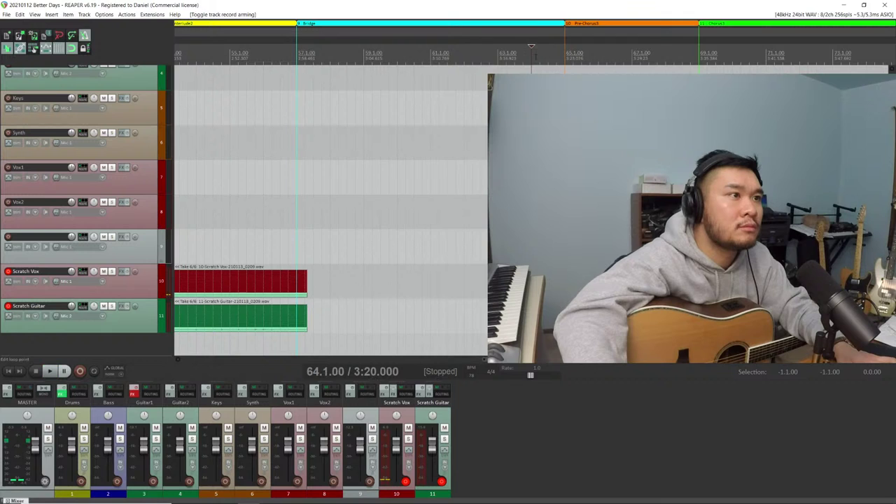
{"action": "key", "text": "Left"}
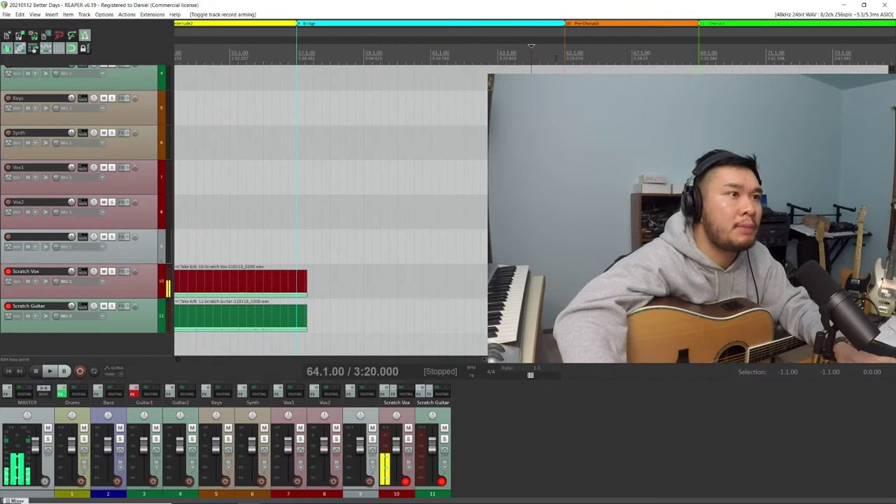
Extend the end of the Pre-Chorus3 region to meet the start of the Chorus3 region at 69.1.00
{"action": "key", "text": "minus"}
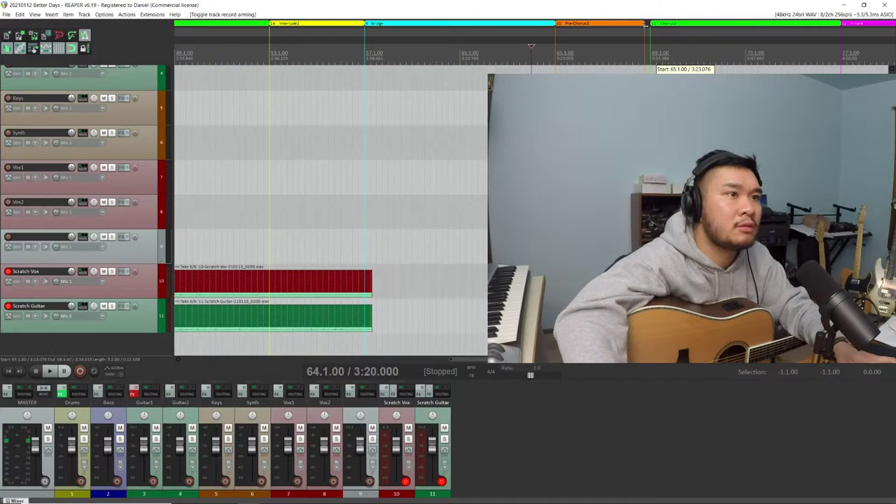
{"action": "left_click_drag", "start_coordinate": [645, 24], "coordinate": [651, 23]}
{"action": "key", "text": "alt+Tab"}
{"action": "key", "text": "alt+Tab"}
{"action": "key", "text": "alt+Tab"}
{"action": "key", "text": "Tab"}
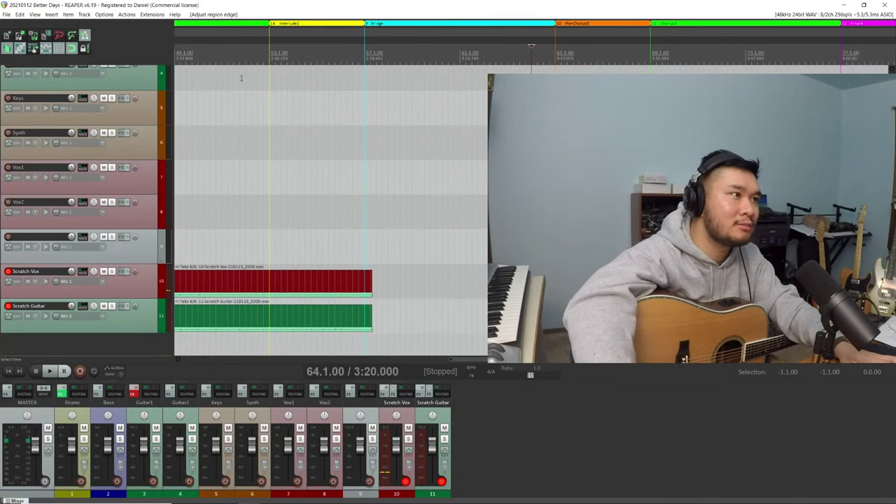
Play back a short passage of the Pre-Chorus2 section from 40.3.00
{"action": "scroll", "coordinate": [245, 77], "scroll_direction": "down", "scroll_amount": 2}
{"action": "left_click_drag", "start_coordinate": [286, 56], "coordinate": [273, 56]}
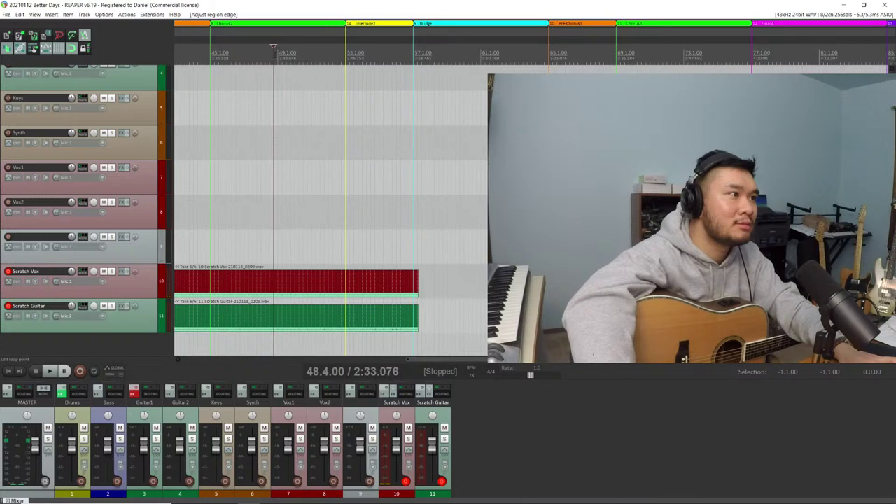
{"action": "left_click", "coordinate": [287, 56]}
{"action": "scroll", "coordinate": [287, 56], "scroll_direction": "down", "scroll_amount": 1}
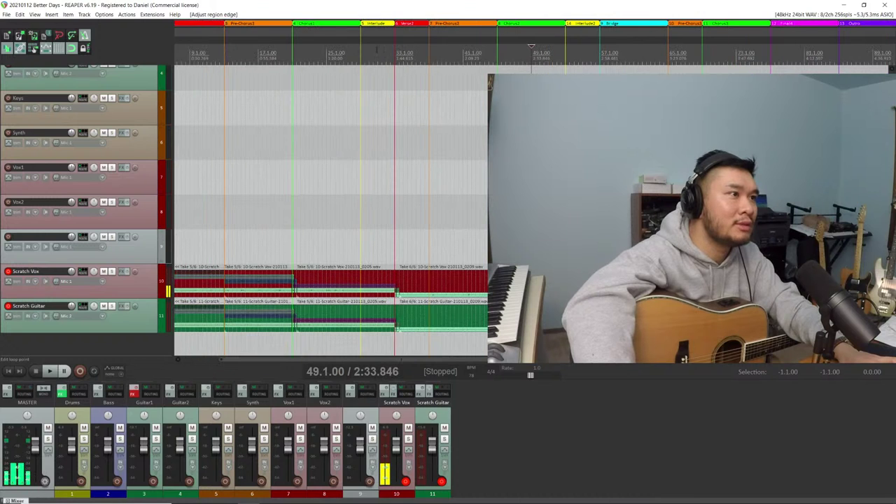
{"action": "left_click", "coordinate": [459, 44]}
{"action": "key", "text": "space"}
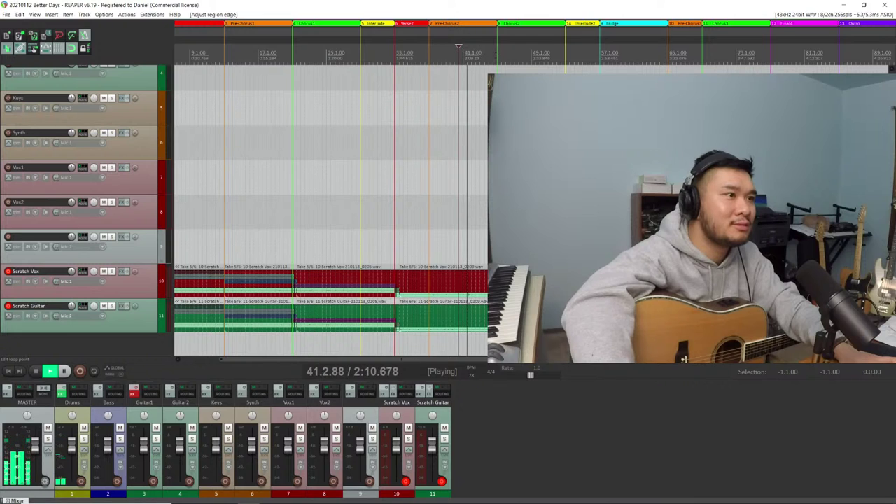
{"action": "key", "text": "space"}
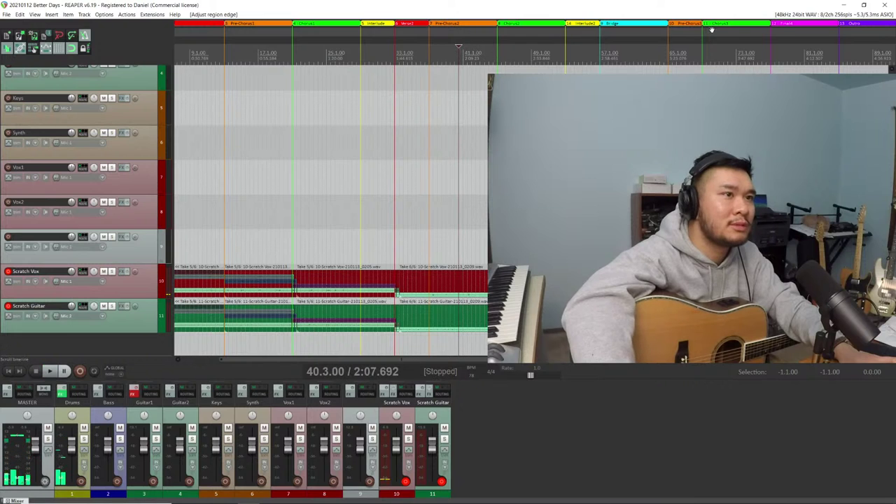
Place the edit cursor at 64.1.00 and try recording the Scratch Vox and Scratch Guitar tracks from there
{"action": "left_click", "coordinate": [681, 49]}
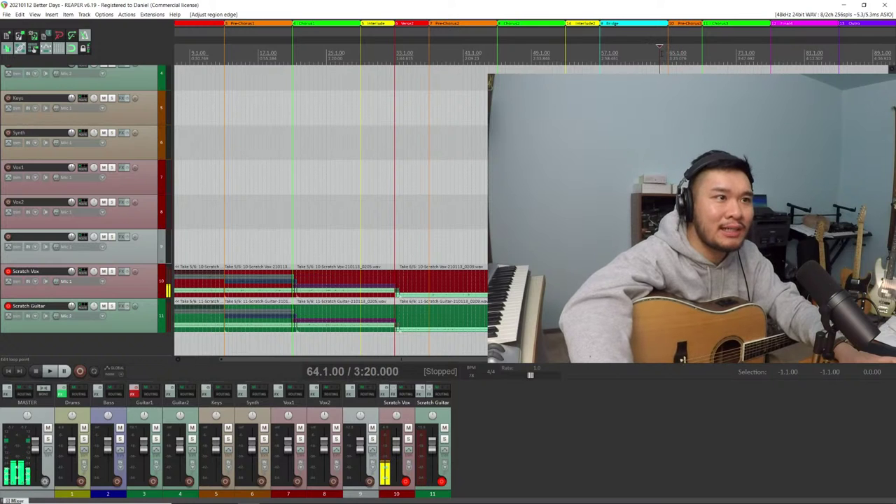
{"action": "key", "text": "ctrl+r"}
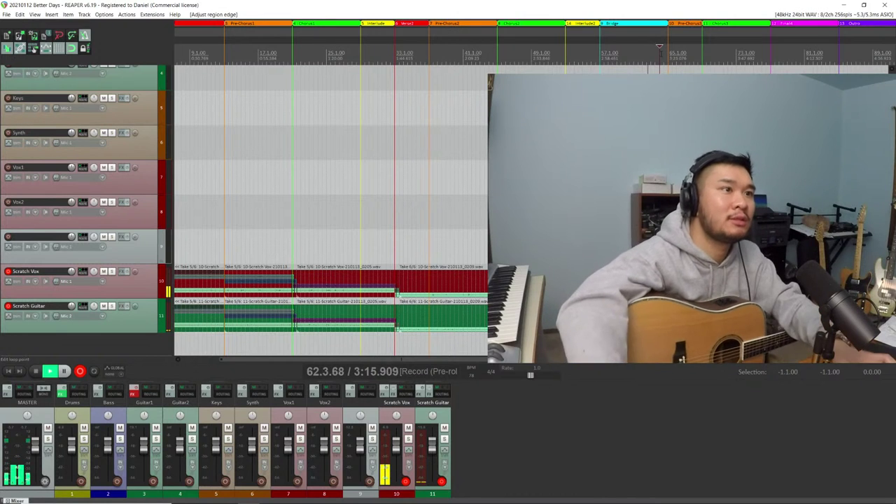
{"action": "key", "text": "space"}
Extend the Drums clips to fill the gap before Pre-Chorus3 and carry the last clip past the Outro to about bar 105
{"action": "scroll", "coordinate": [133, 199], "scroll_direction": "up", "scroll_amount": 3}
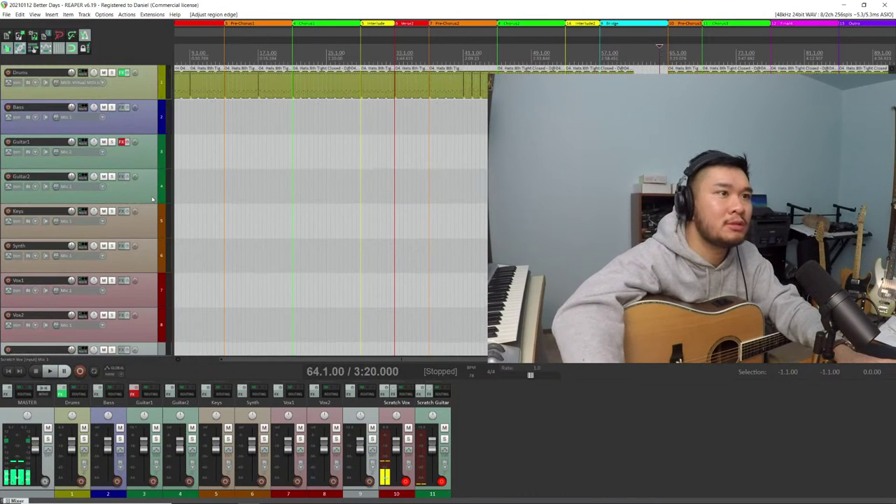
{"action": "key", "text": "minus"}
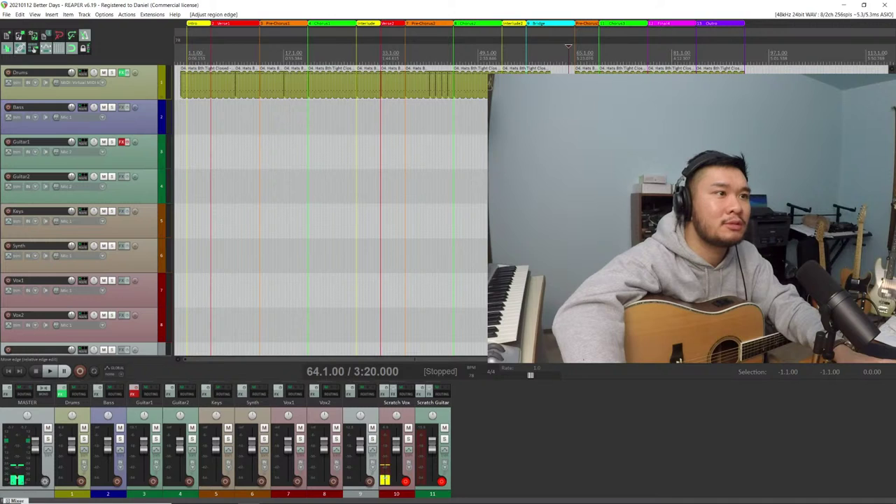
{"action": "left_click", "coordinate": [158, 81]}
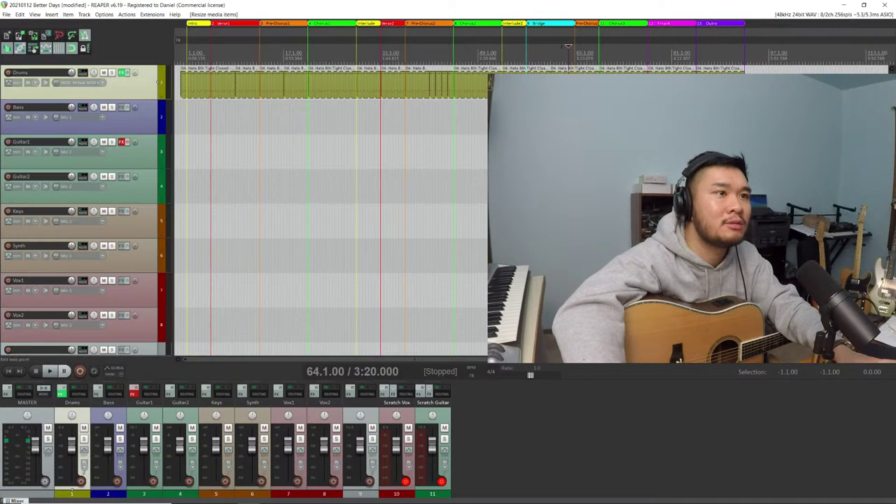
{"action": "left_click_drag", "start_coordinate": [745, 84], "coordinate": [818, 70]}
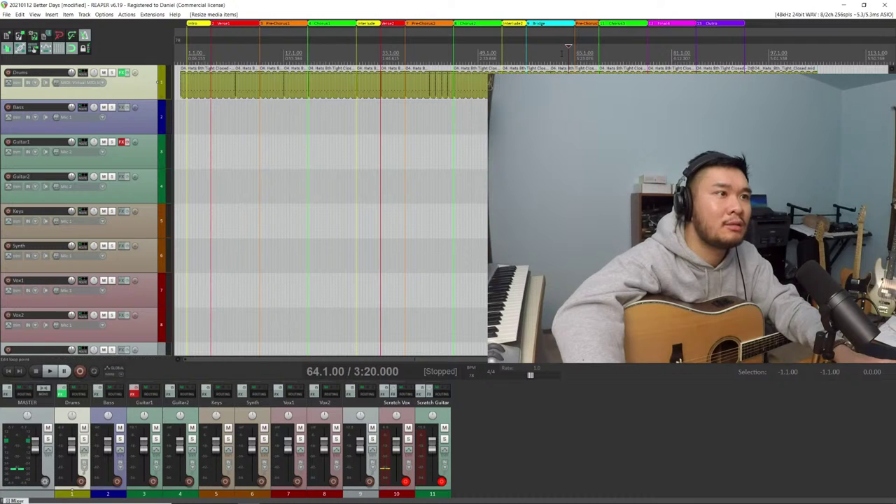
{"action": "key", "text": "minus"}
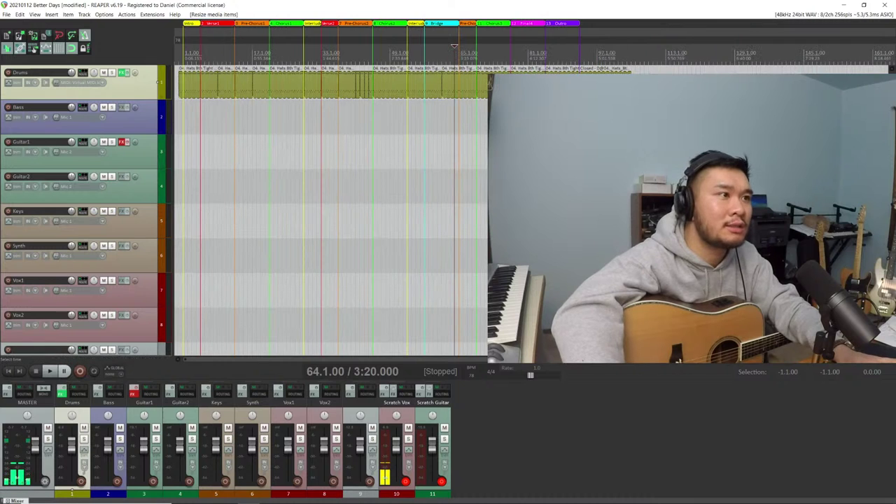
{"action": "key", "text": "space"}
{"action": "key", "text": "space"}
{"action": "key", "text": "equal"}
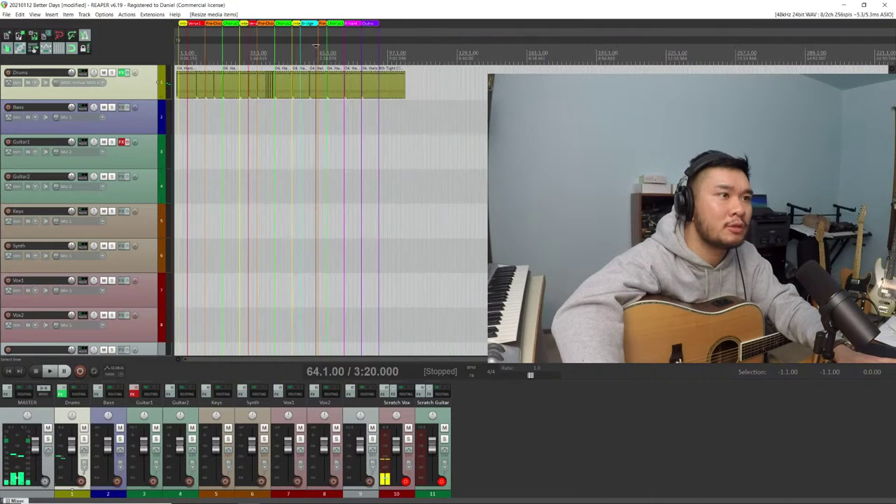
{"action": "key", "text": "equal"}
{"action": "key", "text": "equal"}
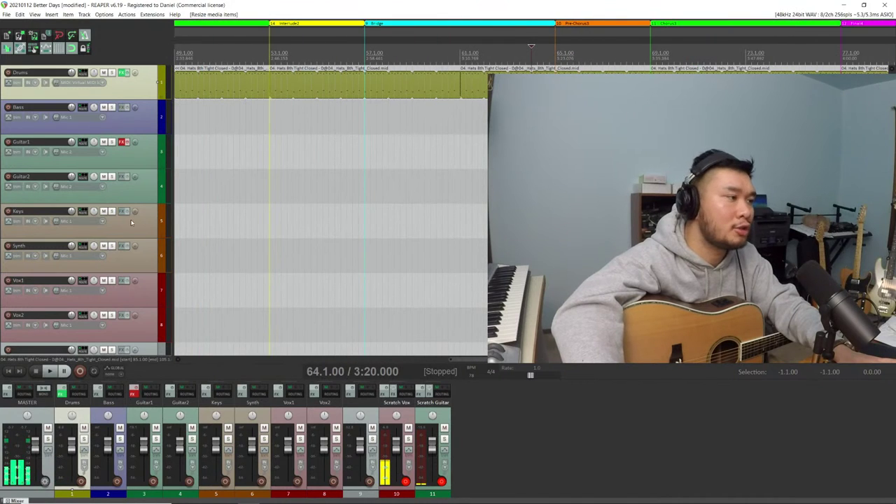
Record Scratch Vox and Scratch Guitar from 64.1.00 through the end of the Outro and save all recorded files
{"action": "scroll", "coordinate": [131, 222], "scroll_direction": "down", "scroll_amount": 3}
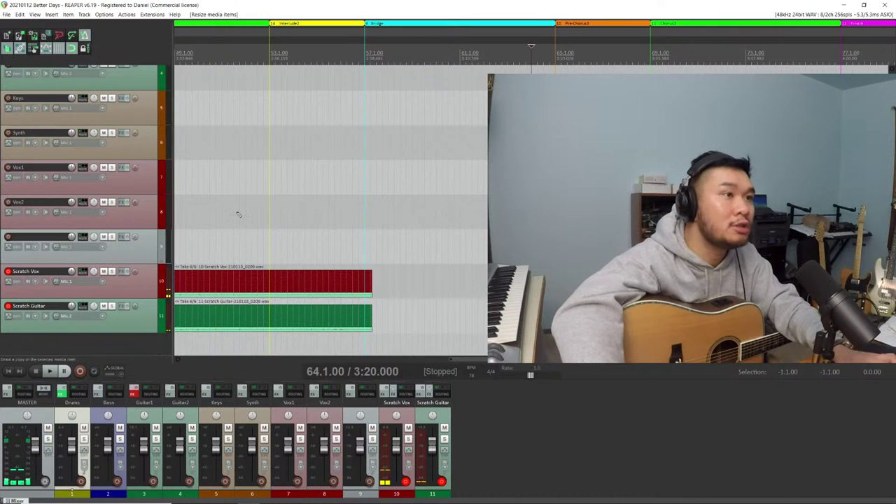
{"action": "scroll", "coordinate": [438, 196], "scroll_direction": "down", "scroll_amount": 1}
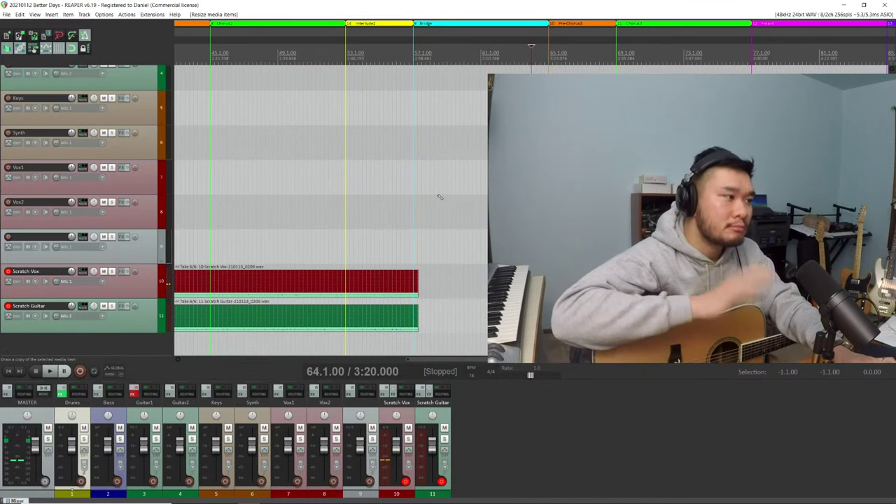
{"action": "key", "text": "ctrl+r"}
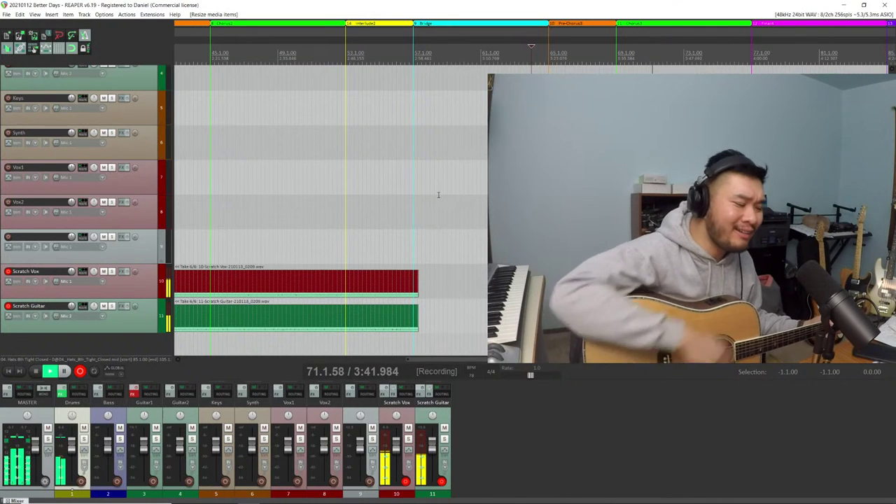
{"action": "key", "text": "alt+Tab"}
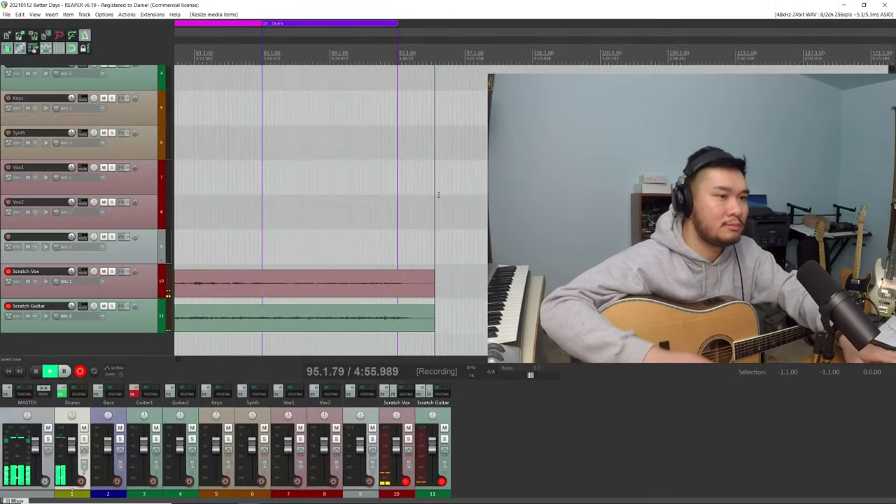
{"action": "key", "text": "alt+Tab"}
{"action": "key", "text": "space"}
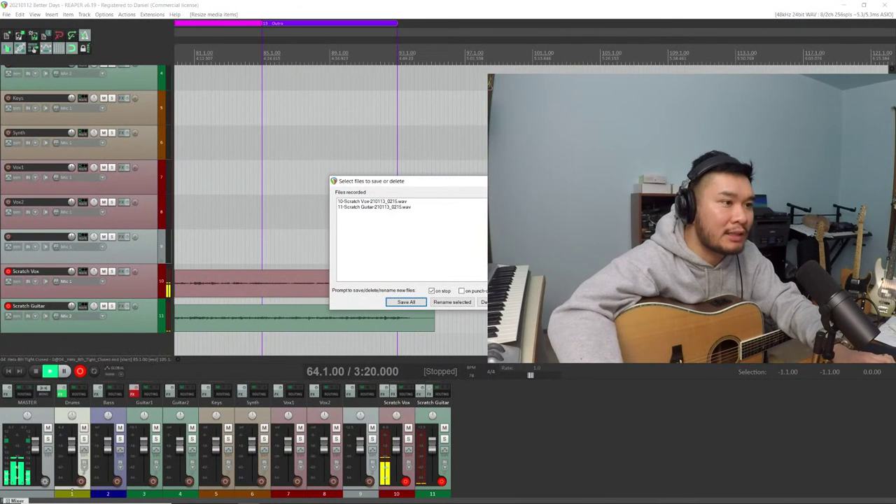
{"action": "left_click", "coordinate": [407, 303]}
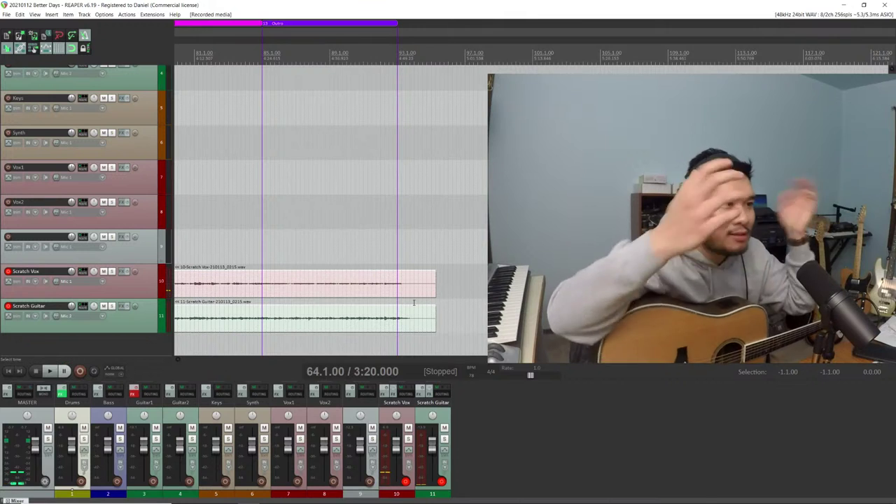
Play back the ending of the new takes near the close of the Outro region, restarting from 91.3.00
{"action": "left_click", "coordinate": [380, 80]}
{"action": "key", "text": "space"}
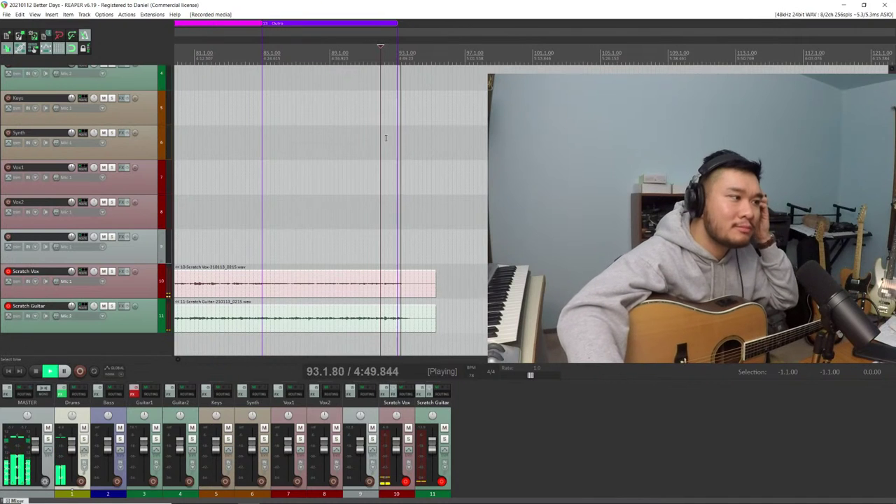
{"action": "left_click", "coordinate": [372, 70]}
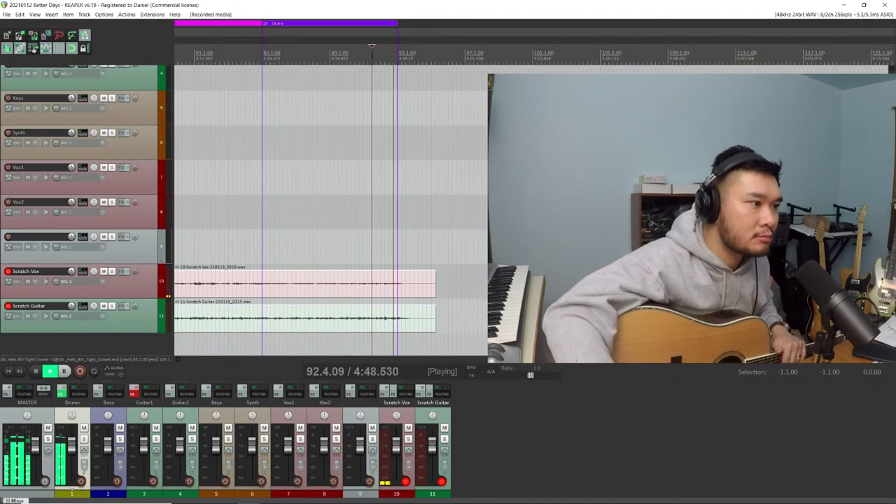
{"action": "key", "text": "space"}
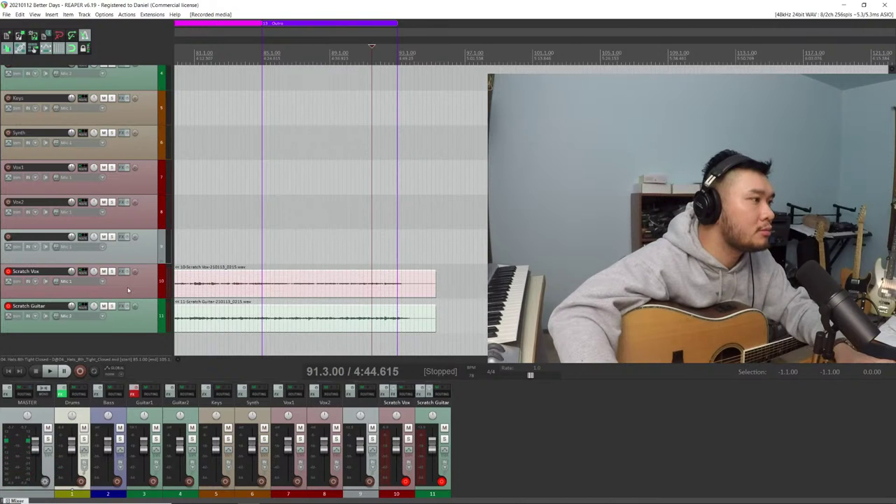
Play the Outro from about bar 86 with the Scratch Vox track soloed
{"action": "left_click", "coordinate": [292, 238]}
{"action": "key", "text": "space"}
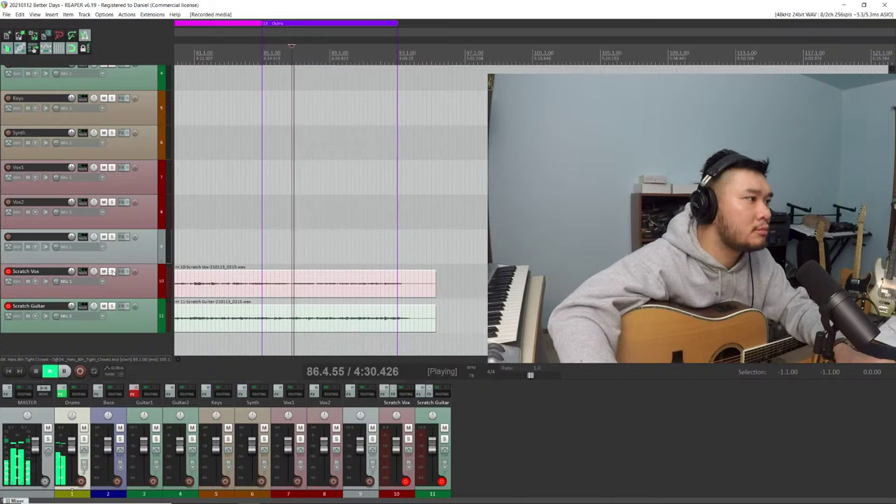
{"action": "left_click", "coordinate": [112, 271]}
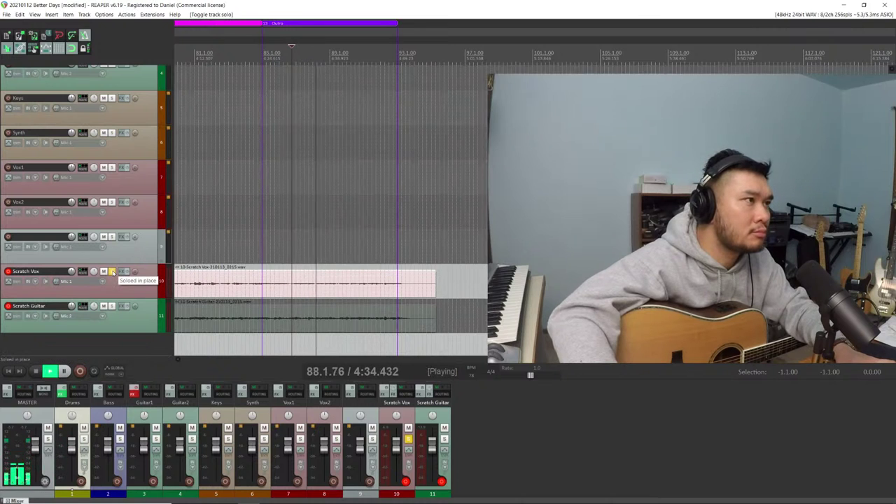
Unsolo the Scratch Vox track and play the full mix from 80.4.00, just before bar 81, stopping after a short listen
{"action": "left_click", "coordinate": [111, 271]}
{"action": "left_click", "coordinate": [189, 98]}
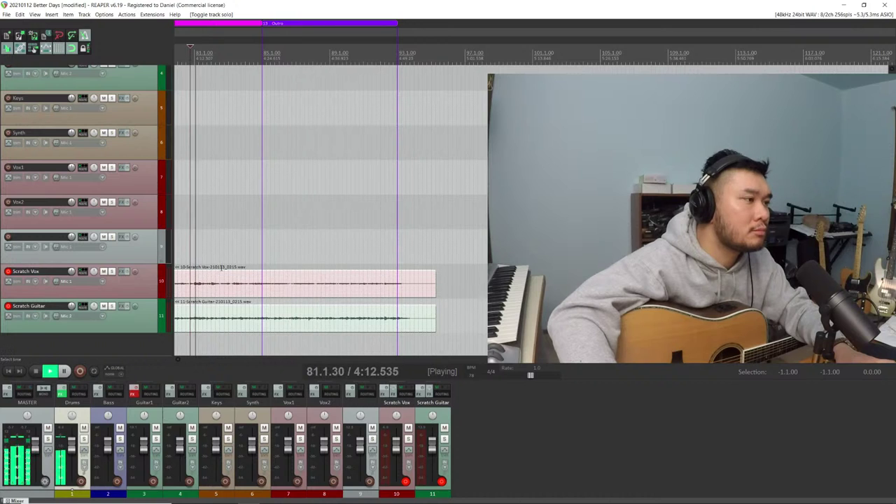
{"action": "scroll", "coordinate": [401, 298], "scroll_direction": "down", "scroll_amount": 2}
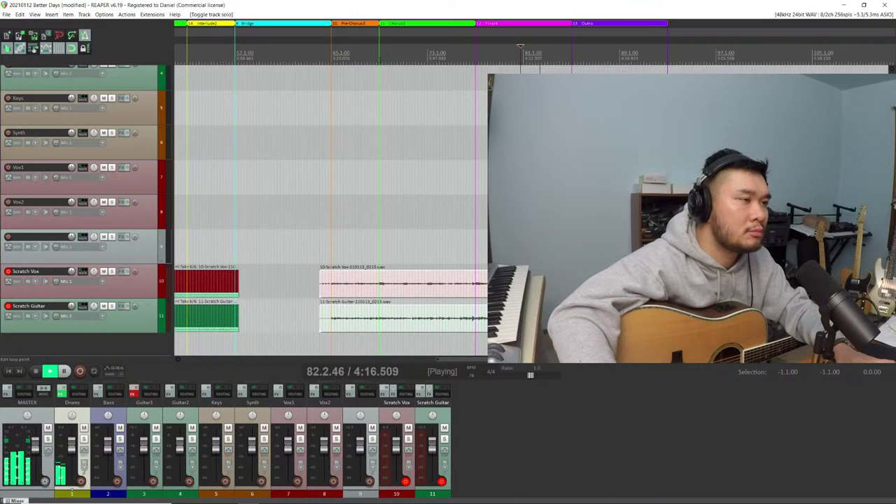
{"action": "key", "text": "space"}
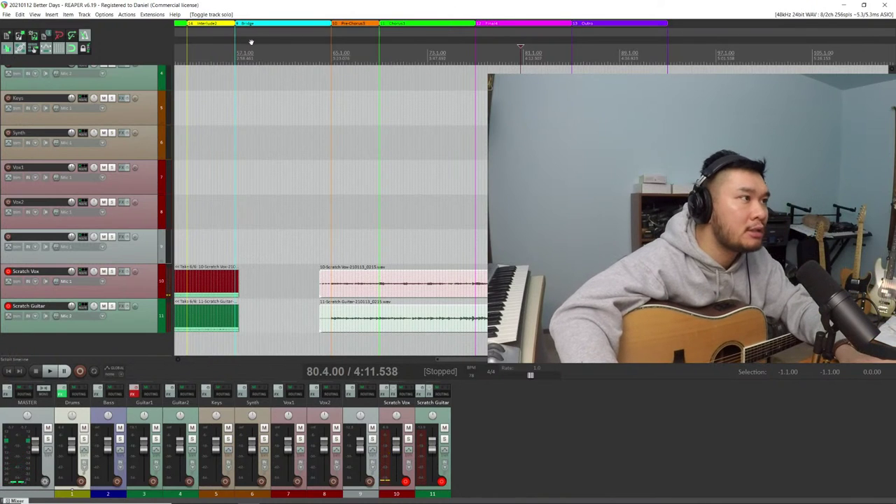
Switch to the lyrics document in Word and add a "Bridge" heading below the Chorus, followed by an empty line
{"action": "key", "text": "alt+Tab"}
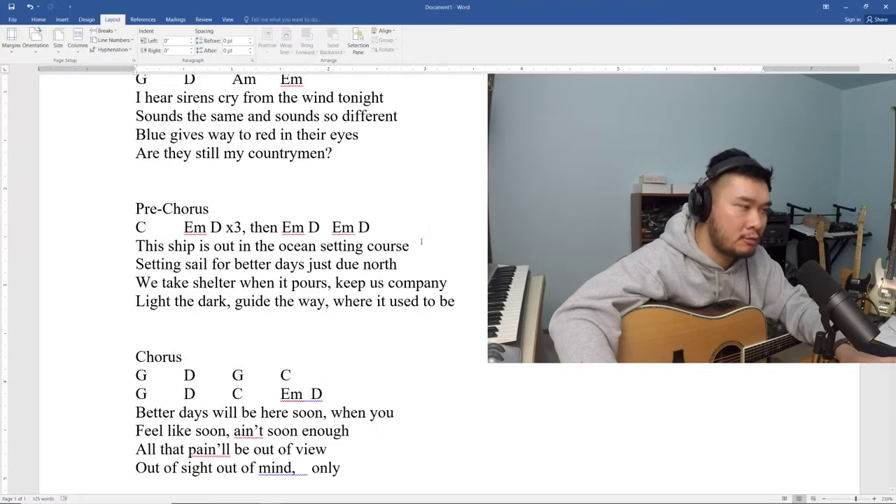
{"action": "key", "text": "alt+Tab"}
{"action": "key", "text": "alt+Tab"}
{"action": "scroll", "coordinate": [323, 179], "scroll_direction": "down", "scroll_amount": 1}
{"action": "scroll", "coordinate": [246, 250], "scroll_direction": "down", "scroll_amount": 10}
{"action": "key", "text": "alt+Tab"}
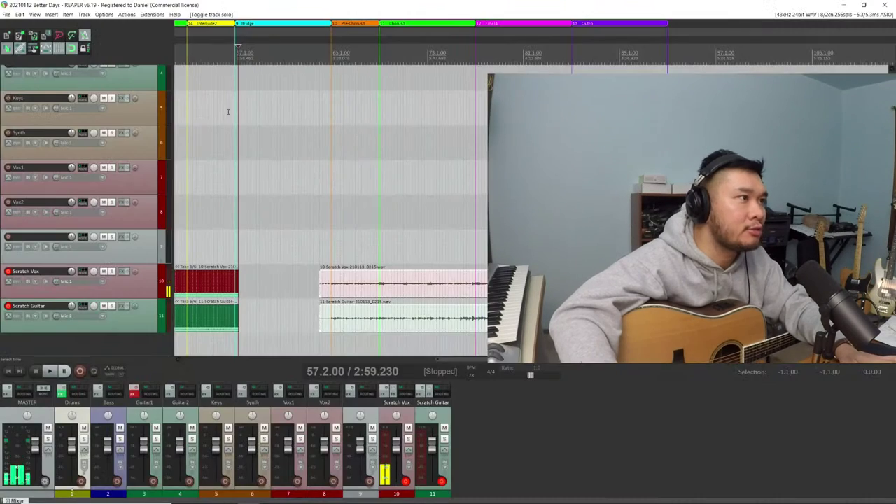
{"action": "key", "text": "alt+Tab"}
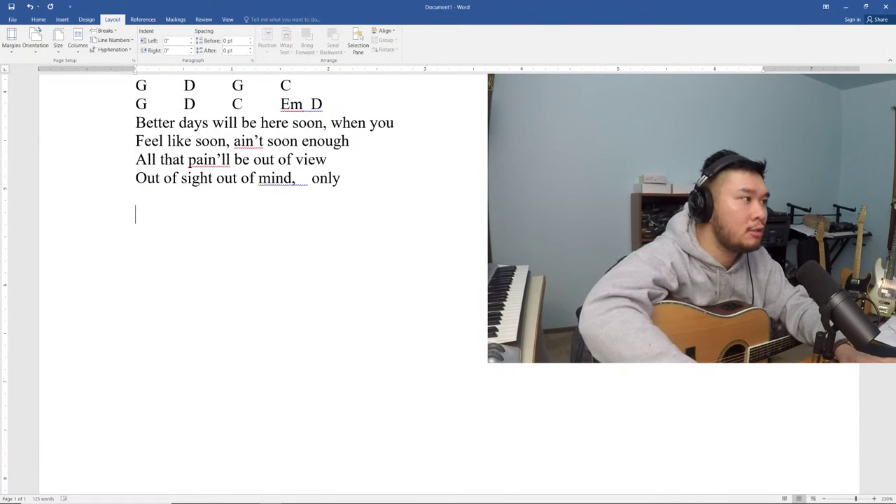
{"action": "type", "text": "bRIDGE"}
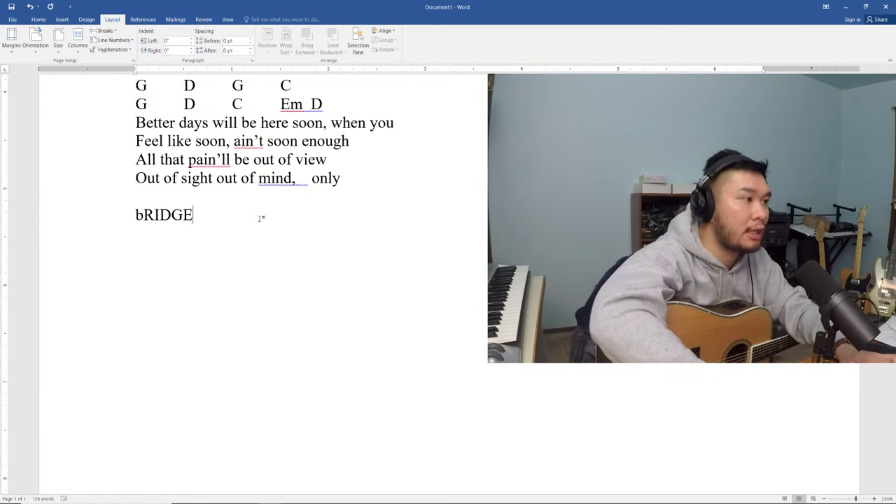
{"action": "key", "text": "BackSpace"}
{"action": "key", "text": "BackSpace"}
{"action": "key", "text": "BackSpace"}
{"action": "key", "text": "BackSpace"}
{"action": "key", "text": "BackSpace"}
{"action": "key", "text": "BackSpace"}
{"action": "type", "text": "Bridge"}
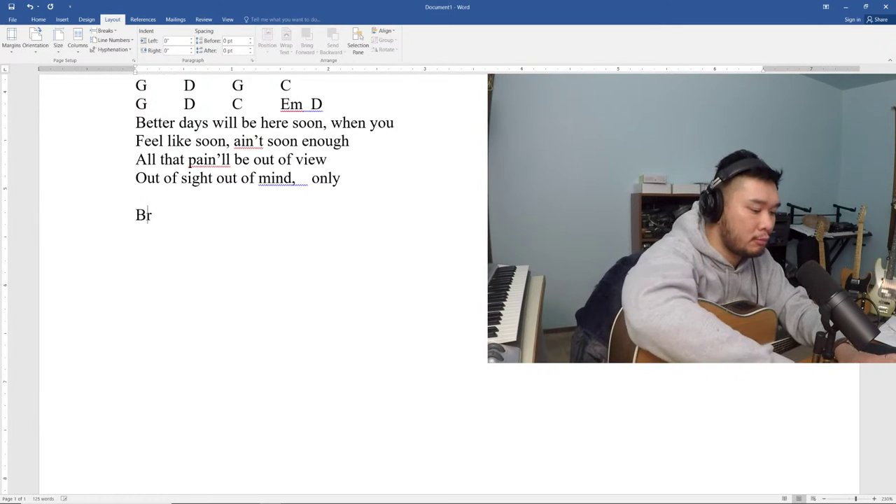
{"action": "key", "text": "Return"}
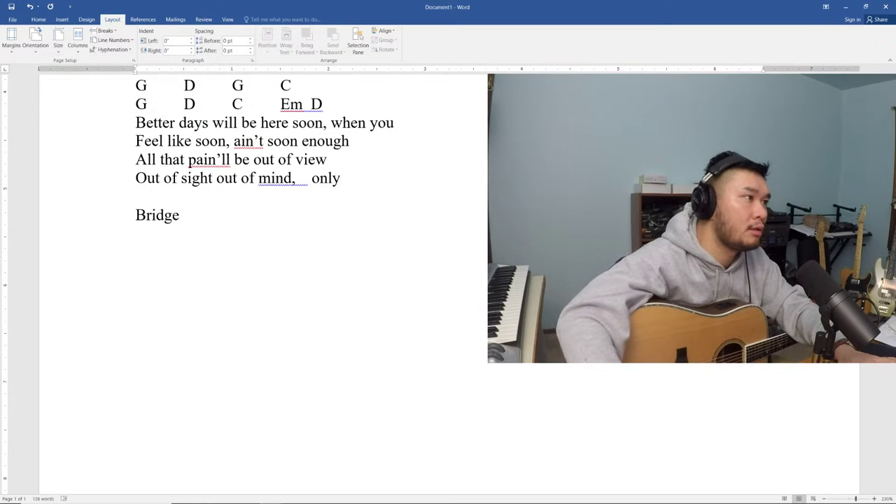
Insert two empty lines above the Verse heading of the lyric sheet and place the text cursor there
{"action": "scroll", "coordinate": [210, 312], "scroll_direction": "up", "scroll_amount": 3}
{"action": "scroll", "coordinate": [209, 311], "scroll_direction": "down", "scroll_amount": 2}
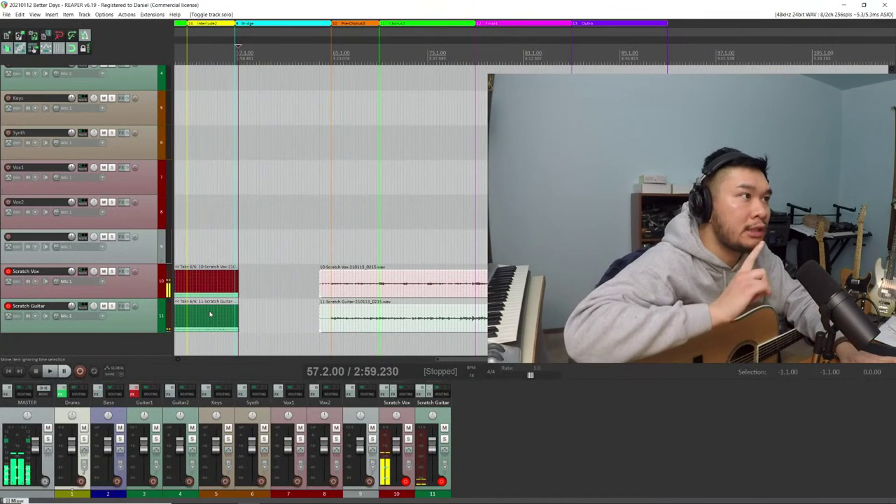
{"action": "key", "text": "alt+Tab"}
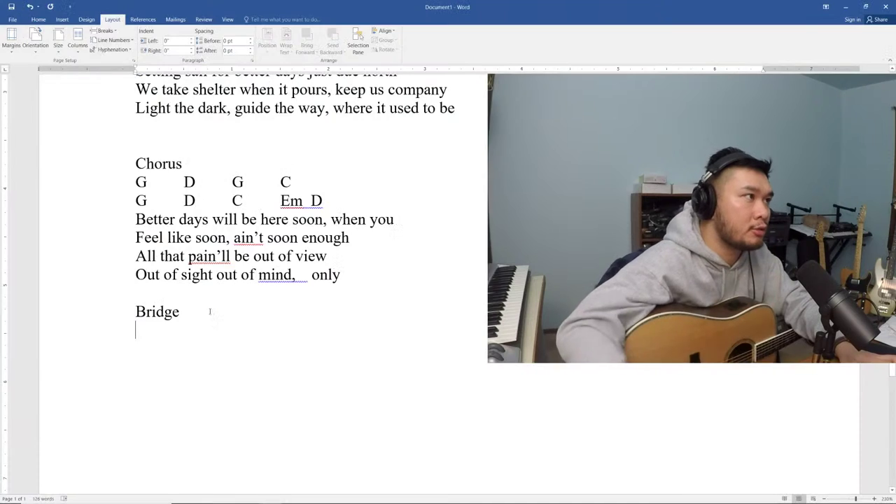
{"action": "scroll", "coordinate": [210, 310], "scroll_direction": "up", "scroll_amount": 8}
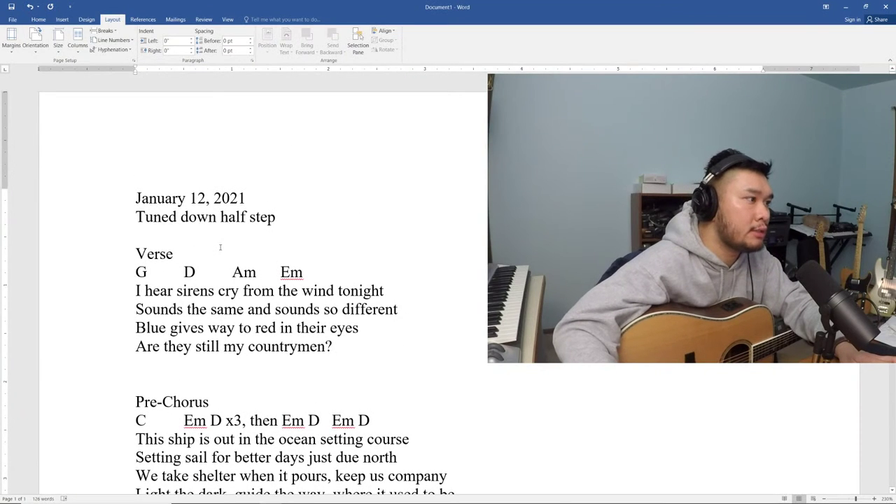
{"action": "left_click_drag", "start_coordinate": [285, 267], "coordinate": [163, 255]}
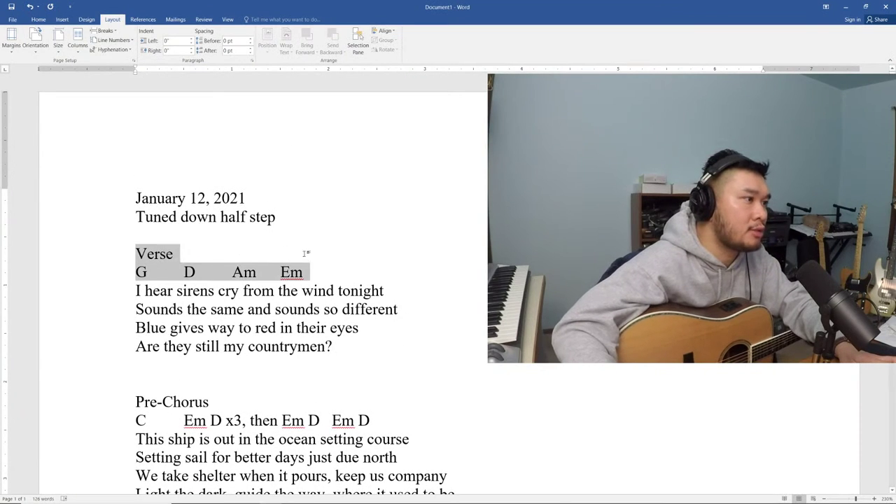
{"action": "left_click", "coordinate": [201, 243]}
{"action": "key", "text": "Up"}
{"action": "key", "text": "Return"}
{"action": "key", "text": "Return"}
{"action": "key", "text": "Up"}
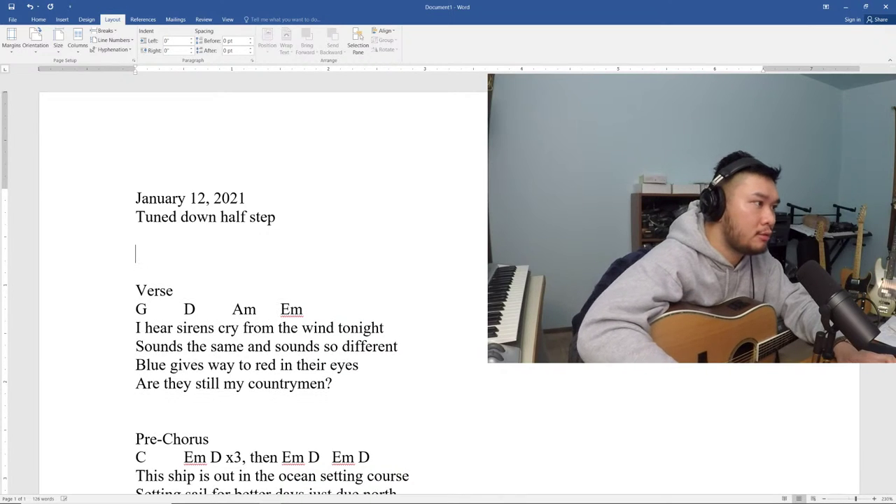
Enter the heading "Intro & Interlude" above the Verse, with the tab-spaced chords G, D, Am, Em on the line below it
{"action": "type", "text": "Intro "}
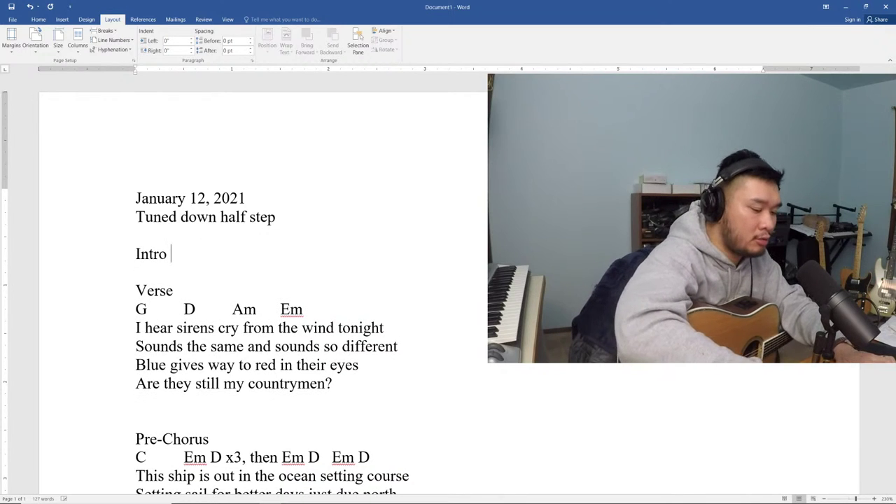
{"action": "type", "text": "& INterlude"}
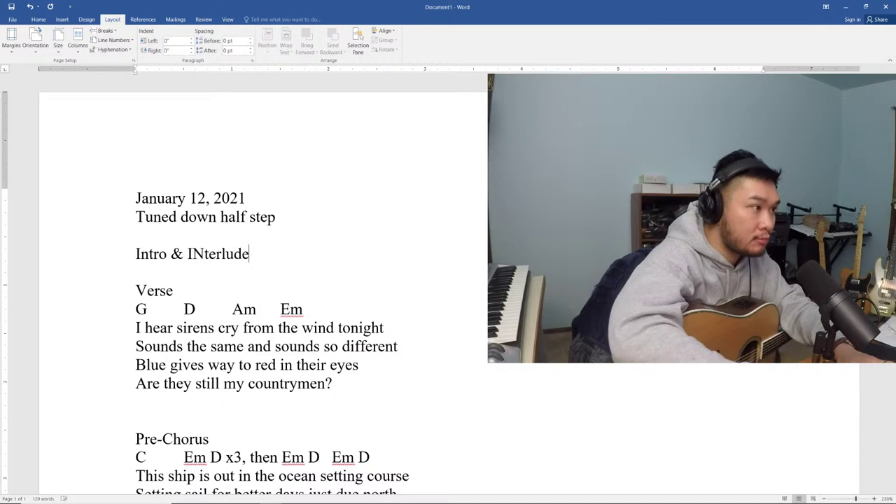
{"action": "key", "text": "BackSpace"}
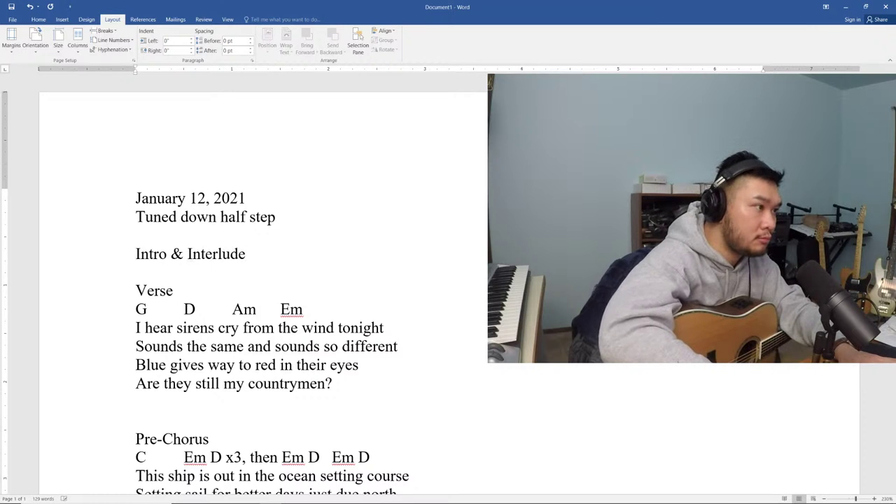
{"action": "key", "text": "Return"}
{"action": "type", "text": "G\tD\tAm\tEm"}
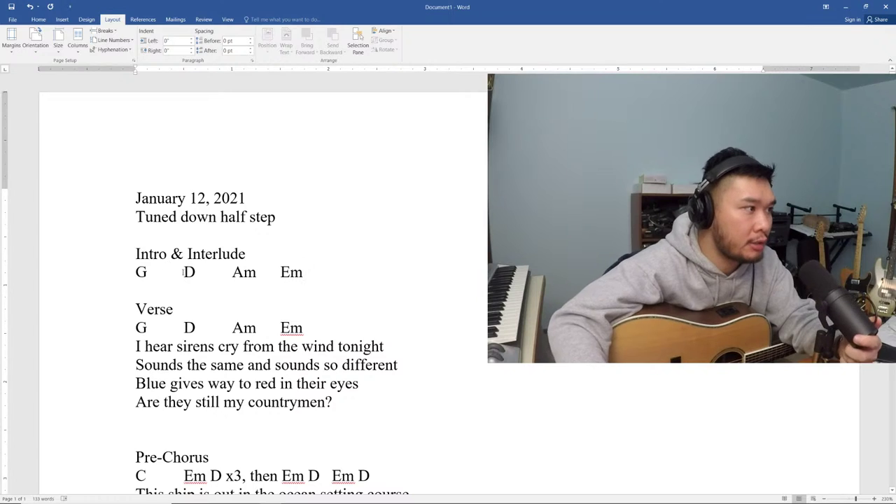
Add the line "Key of Gb" below "Tuned down half step" at the start of the lyric sheet
{"action": "scroll", "coordinate": [182, 274], "scroll_direction": "down", "scroll_amount": 5}
{"action": "scroll", "coordinate": [189, 275], "scroll_direction": "up", "scroll_amount": 5}
{"action": "left_click", "coordinate": [317, 222]}
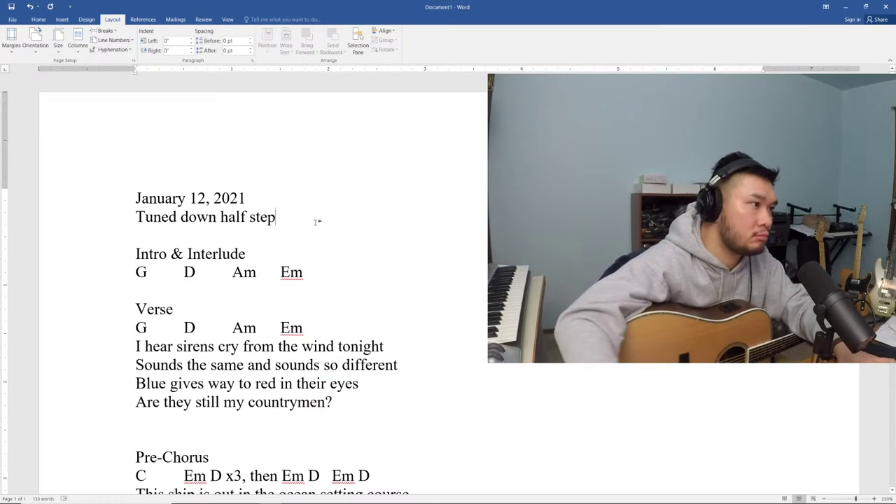
{"action": "scroll", "coordinate": [315, 224], "scroll_direction": "down", "scroll_amount": 8}
{"action": "scroll", "coordinate": [314, 225], "scroll_direction": "up", "scroll_amount": 7}
{"action": "scroll", "coordinate": [293, 225], "scroll_direction": "up", "scroll_amount": 1}
{"action": "scroll", "coordinate": [294, 226], "scroll_direction": "down", "scroll_amount": 8}
{"action": "scroll", "coordinate": [294, 227], "scroll_direction": "up", "scroll_amount": 8}
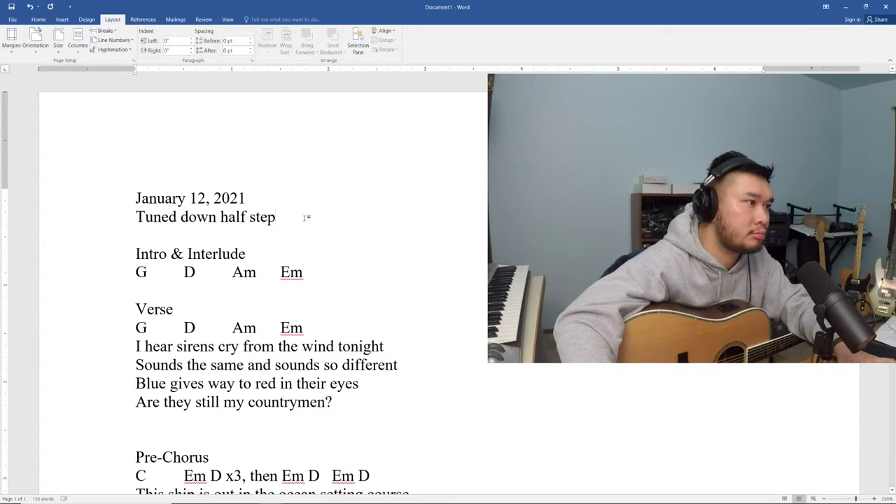
{"action": "key", "text": "Return"}
{"action": "type", "text": "Key of Gb"}
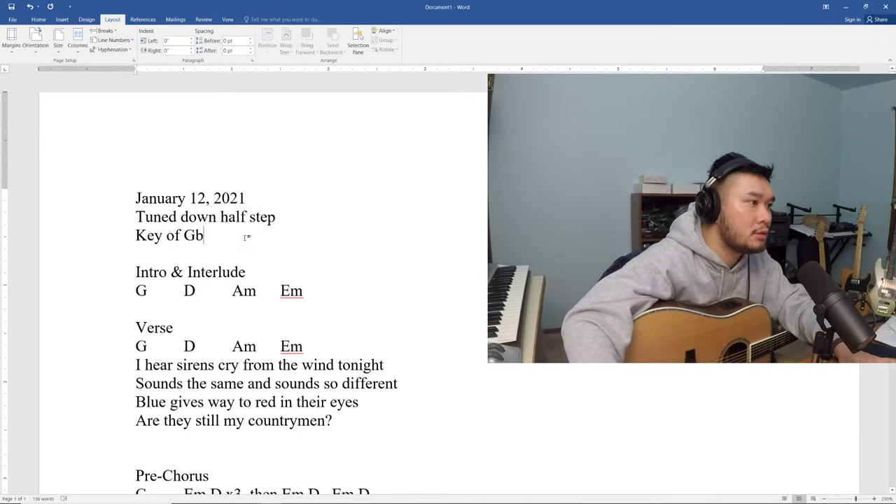
Start saving the lyric sheet as a new file in the Music Docs folder
{"action": "scroll", "coordinate": [252, 234], "scroll_direction": "down", "scroll_amount": 3}
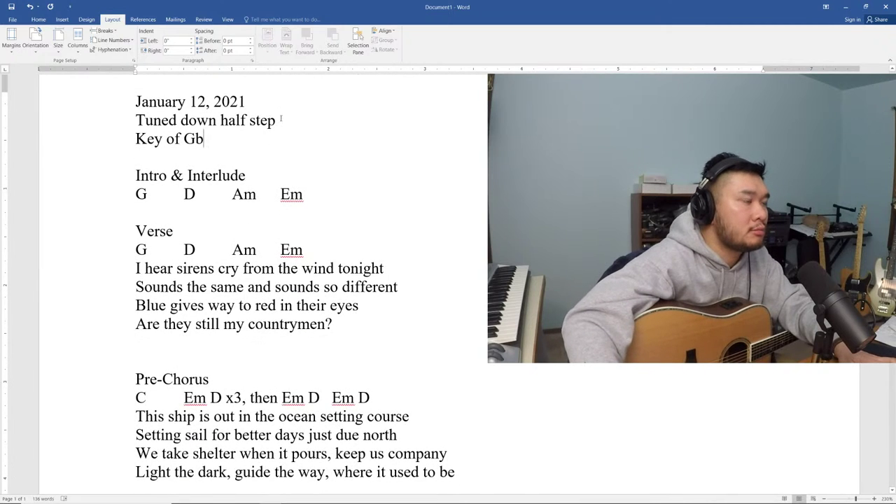
{"action": "scroll", "coordinate": [324, 156], "scroll_direction": "down", "scroll_amount": 1}
{"action": "key", "text": "ctrl+s"}
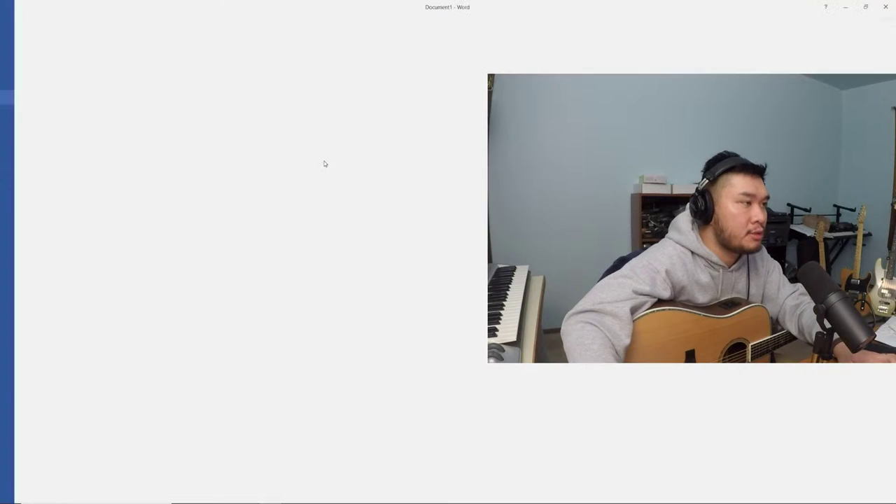
{"action": "key", "text": "Escape"}
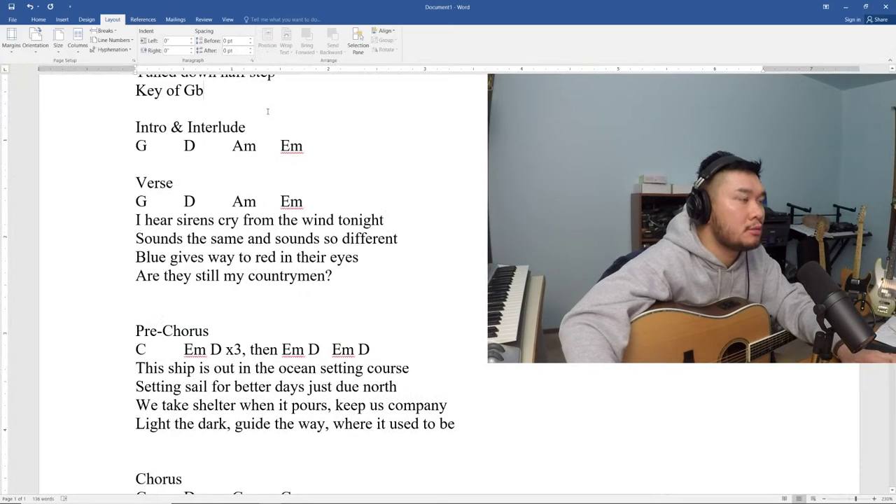
{"action": "key", "text": "ctrl+s"}
{"action": "left_click", "coordinate": [290, 87]}
{"action": "left_click_drag", "start_coordinate": [253, 13], "coordinate": [315, 128]}
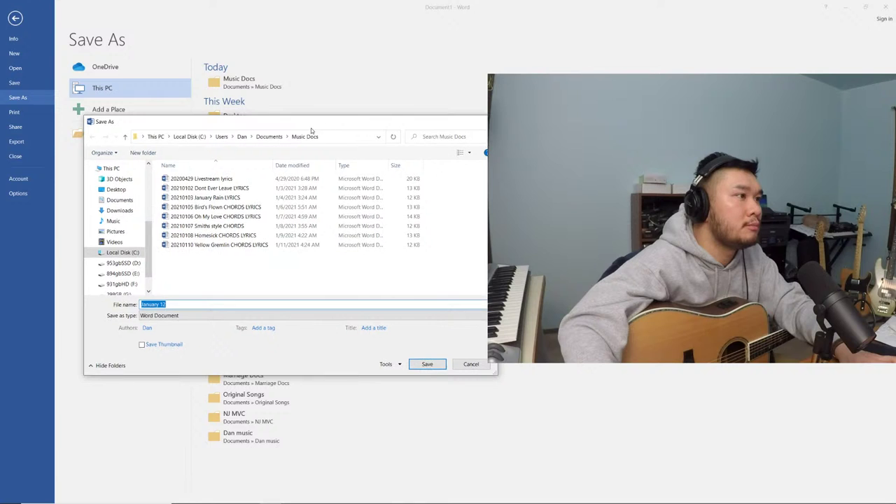
Name the document "20210112 Better Days CHORDS LYRICS" and save it as a Word document
{"action": "left_click_drag", "start_coordinate": [168, 306], "coordinate": [138, 306]}
{"action": "type", "text": "202"}
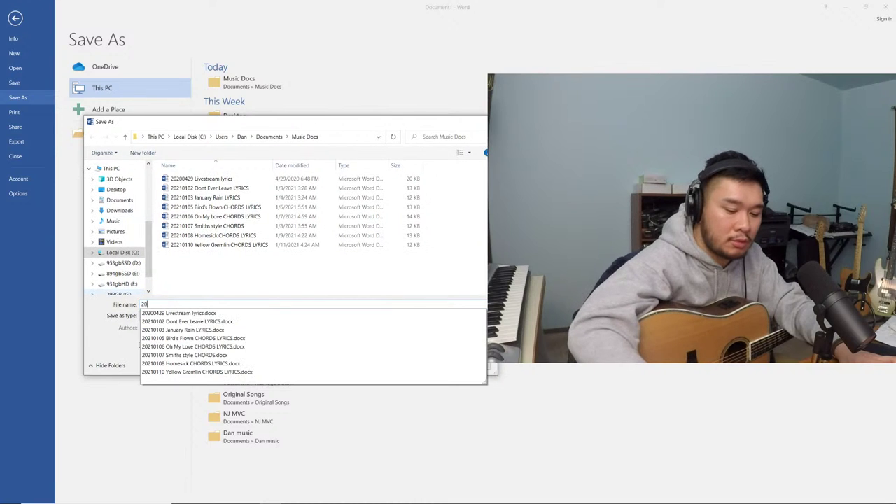
{"action": "type", "text": "101"}
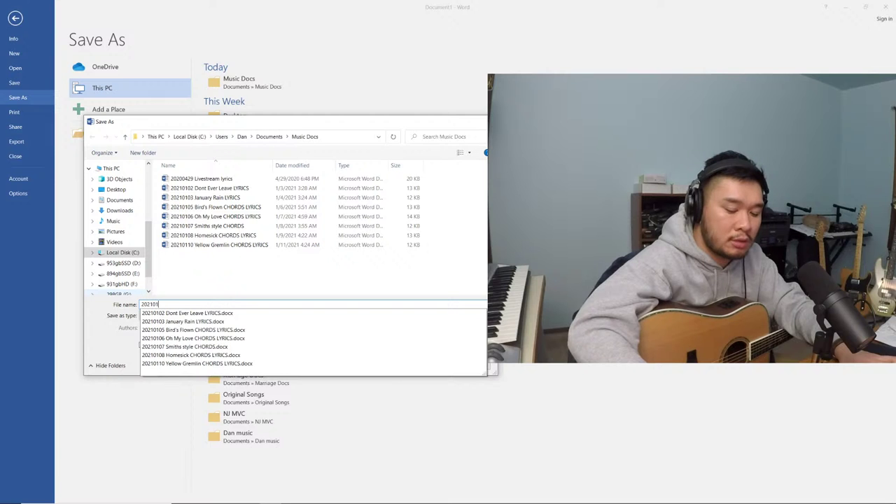
{"action": "type", "text": "12"}
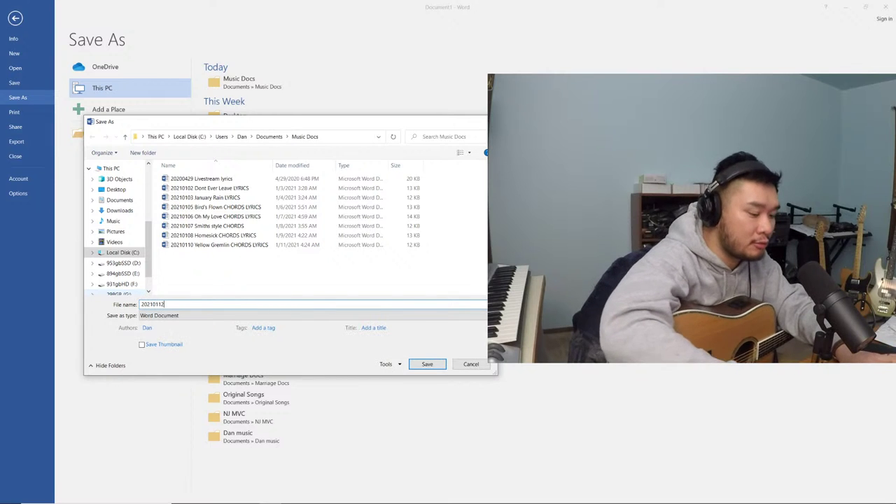
{"action": "type", "text": " Better D"}
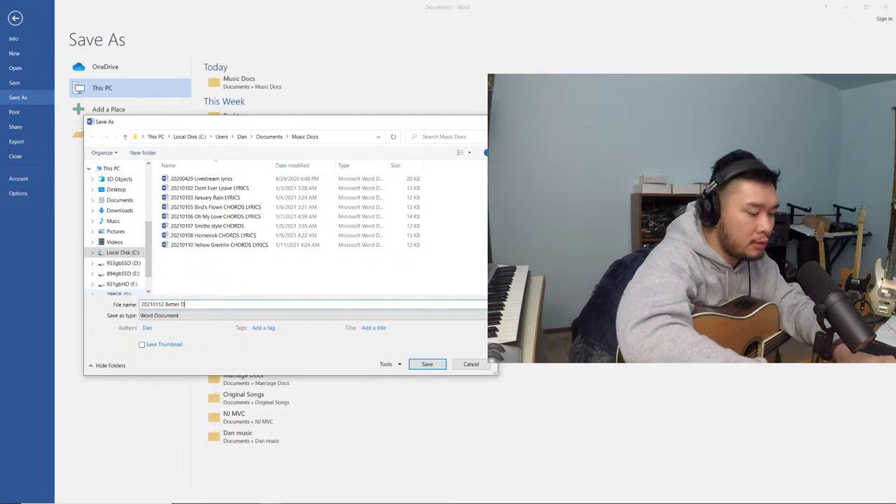
{"action": "type", "text": "ays CHOD"}
{"action": "key", "text": "BackSpace"}
{"action": "type", "text": "R"}
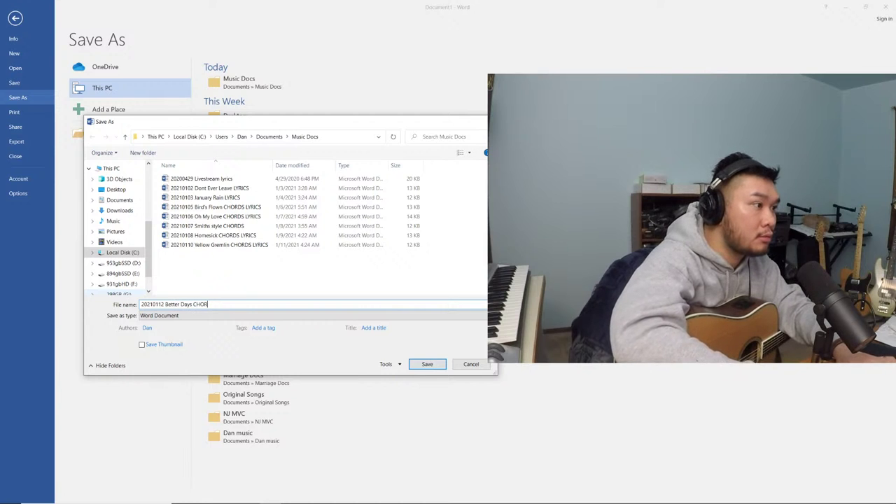
{"action": "type", "text": "DS LYRICS"}
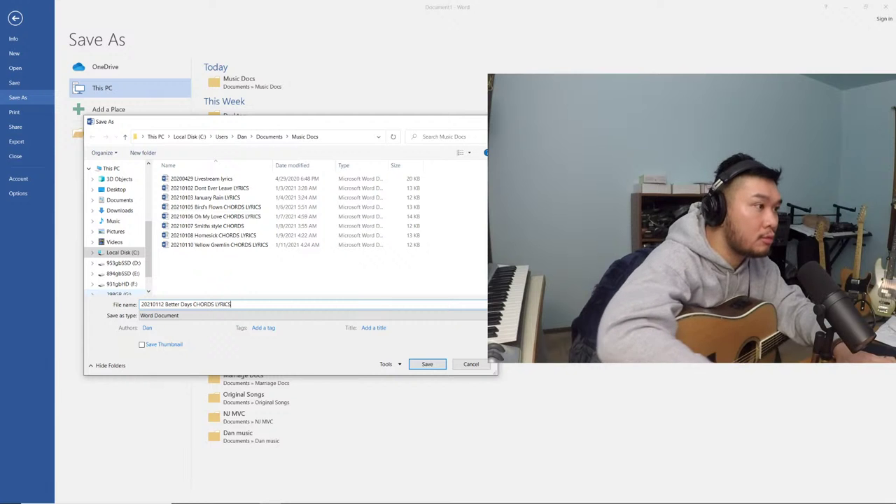
{"action": "key", "text": "Return"}
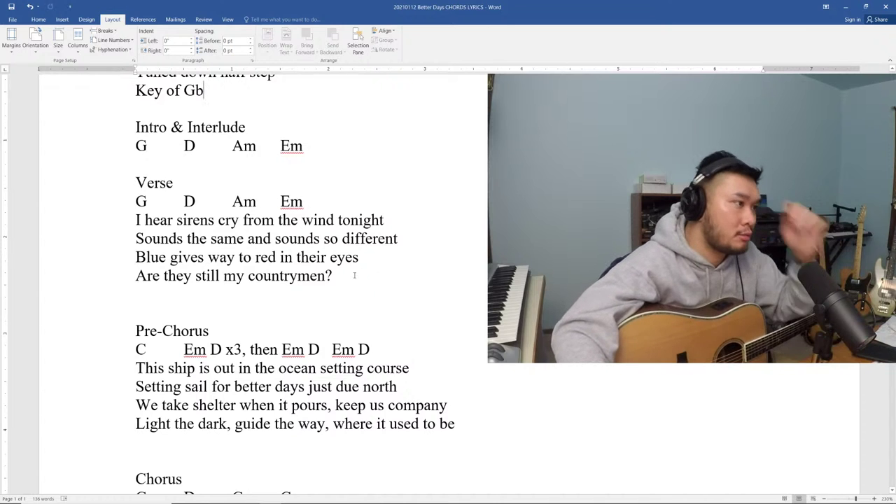
Place the text cursor on the empty line under the Bridge heading, switching briefly to REAPER and back
{"action": "scroll", "coordinate": [355, 275], "scroll_direction": "down", "scroll_amount": 2}
{"action": "scroll", "coordinate": [354, 276], "scroll_direction": "up", "scroll_amount": 1}
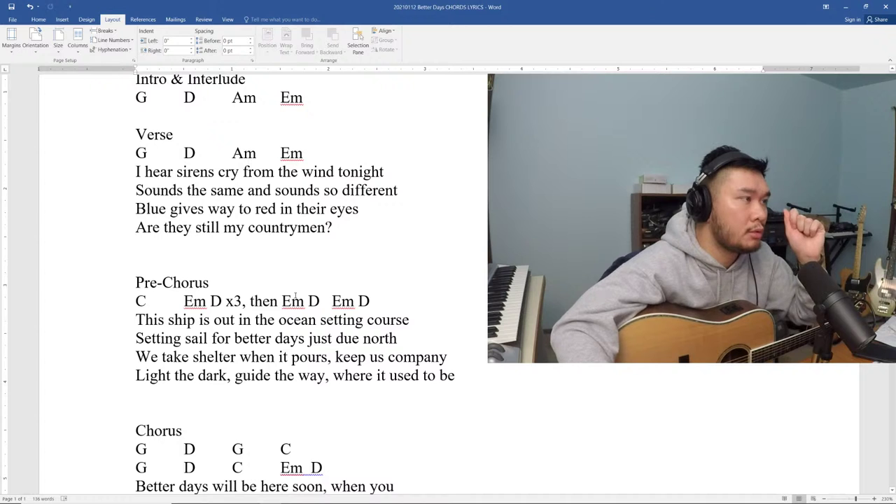
{"action": "scroll", "coordinate": [295, 298], "scroll_direction": "down", "scroll_amount": 3}
{"action": "left_click", "coordinate": [154, 453]}
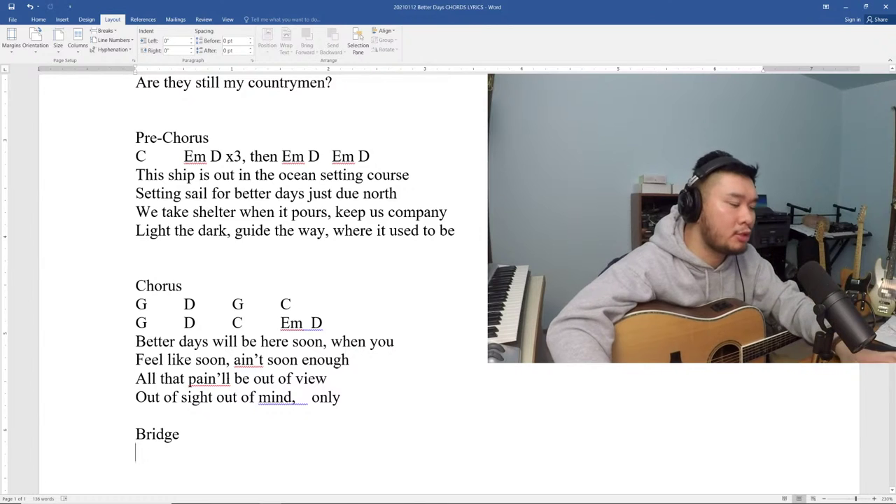
{"action": "key", "text": "alt+Tab"}
{"action": "key", "text": "alt+Tab"}
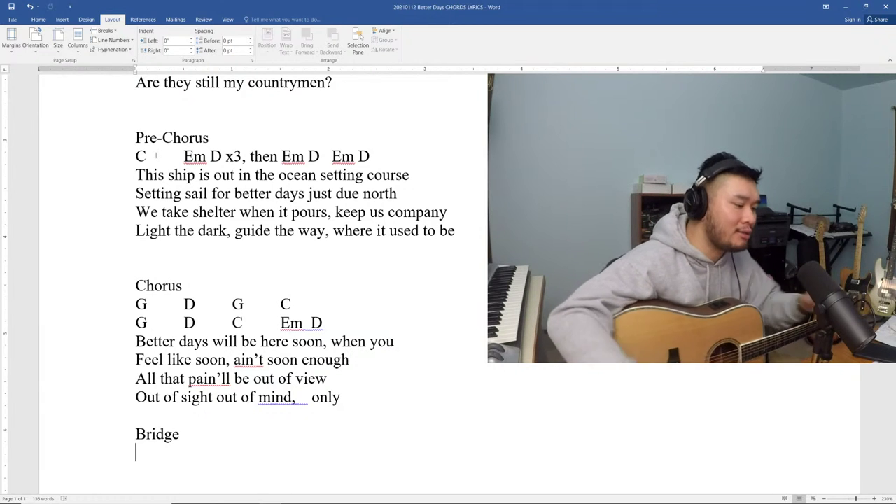
Switch to REAPER and play the song from around bar 64, at the end of the Bridge region
{"action": "key", "text": "alt+Tab"}
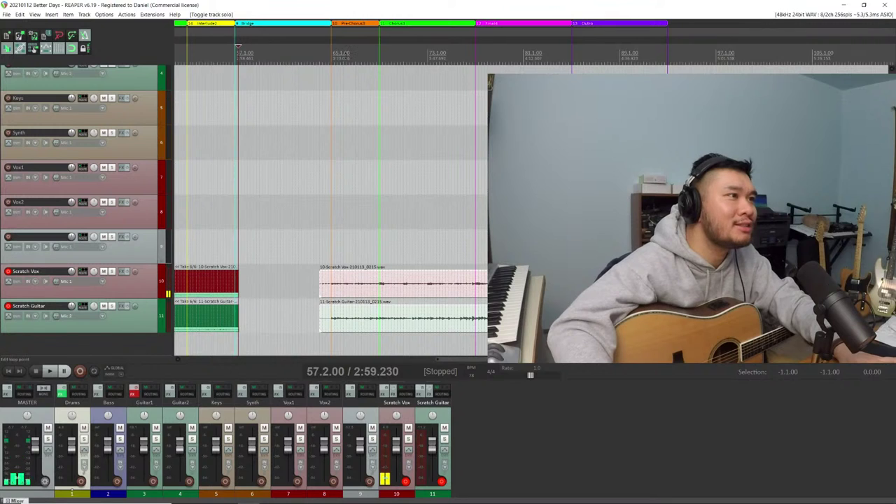
{"action": "left_click", "coordinate": [329, 56]}
{"action": "key", "text": "space"}
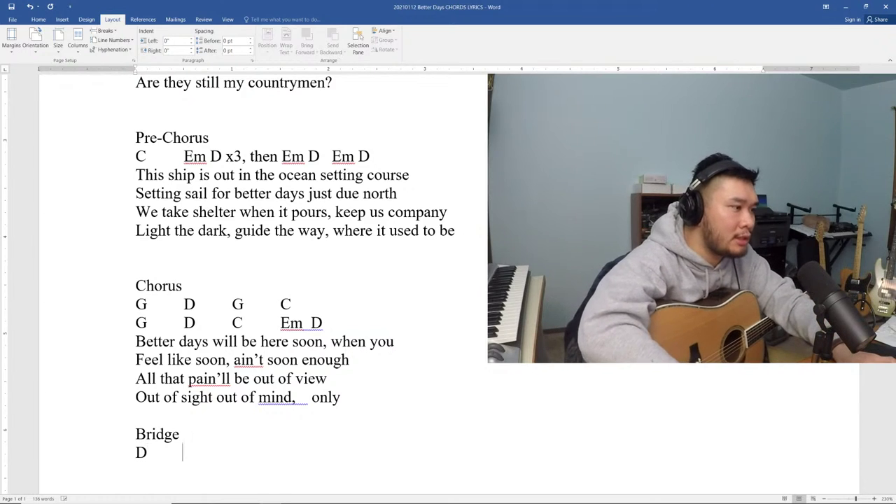
Write the chord line "D G D G" with tab spacing under the Bridge heading of the lyric sheet in Word
{"action": "type", "text": "D"}
{"action": "key", "text": "Tab"}
{"action": "type", "text": "G"}
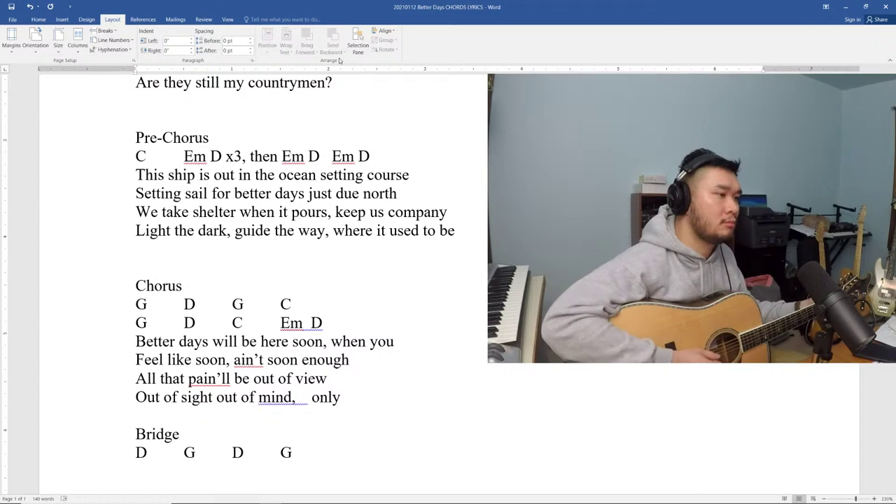
Switch to REAPER, play from bar 55 through the bridge to rehearse, and arm the unnamed track 9 for recording
{"action": "key", "text": "alt+Tab"}
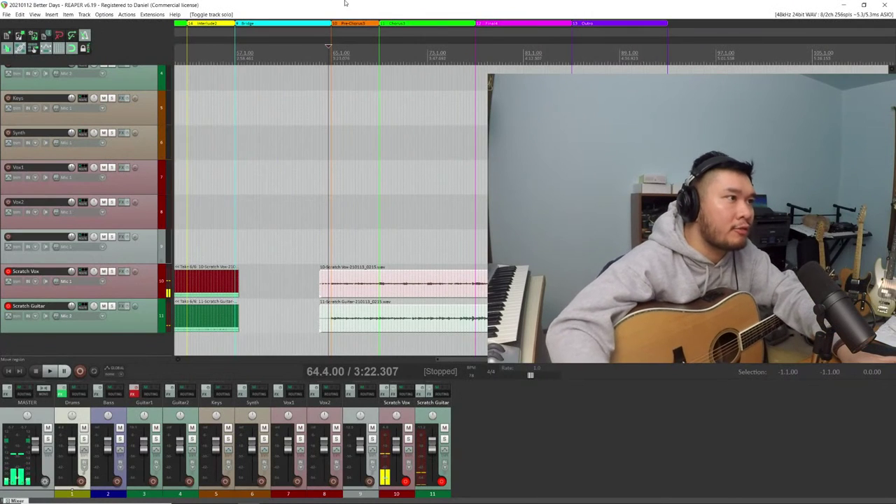
{"action": "left_click_drag", "start_coordinate": [231, 49], "coordinate": [223, 48]}
{"action": "left_click", "coordinate": [211, 47]}
{"action": "key", "text": "space"}
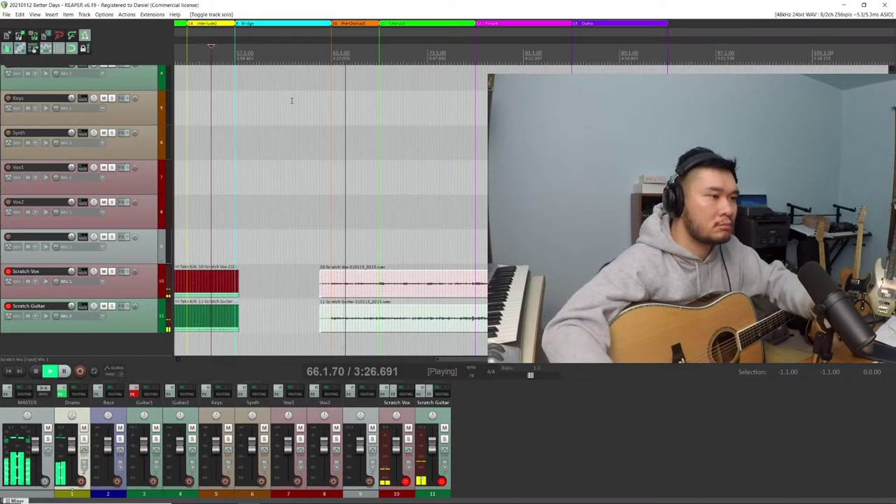
{"action": "key", "text": "space"}
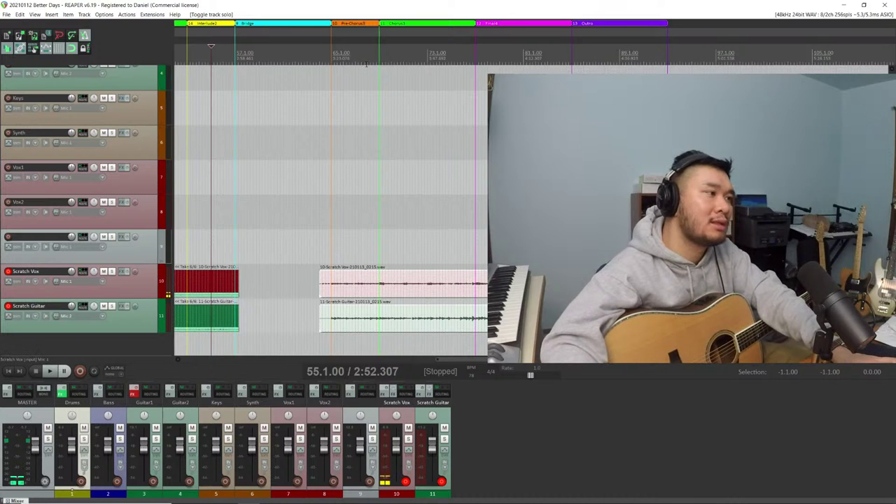
{"action": "left_click", "coordinate": [8, 237]}
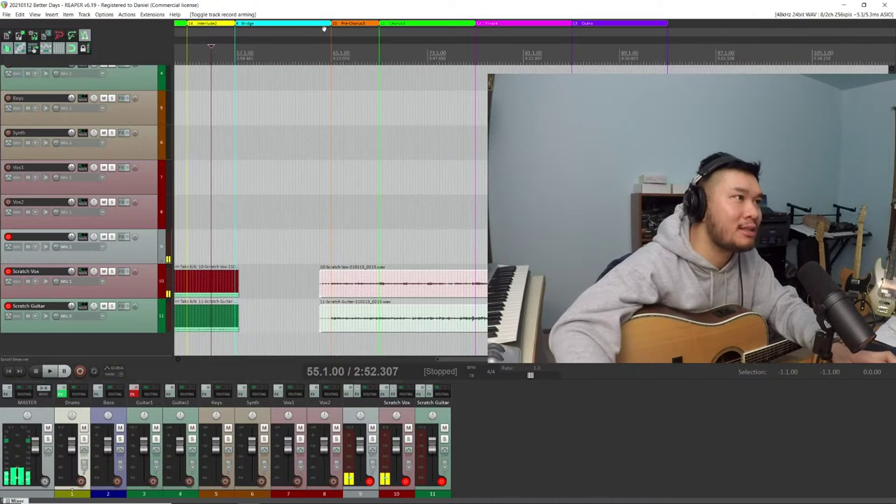
Switch to the browser and check the live stream post on the Facebook profile
{"action": "key", "text": "alt+Tab"}
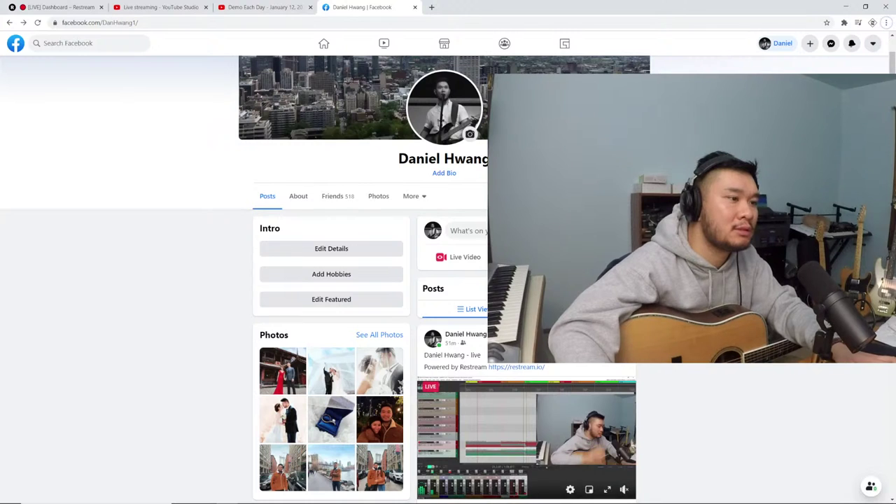
{"action": "scroll", "coordinate": [448, 280], "scroll_direction": "down", "scroll_amount": 1}
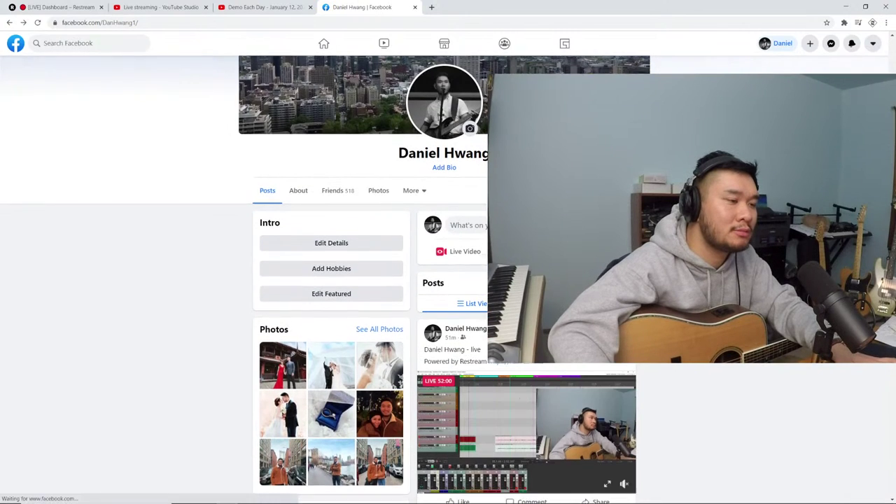
{"action": "key", "text": "Escape"}
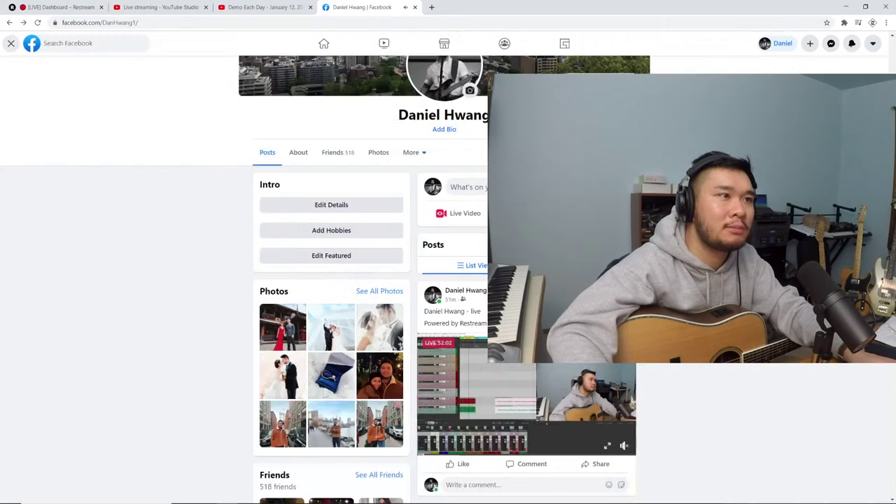
{"action": "left_click", "coordinate": [265, 7]}
{"action": "left_click", "coordinate": [395, 6]}
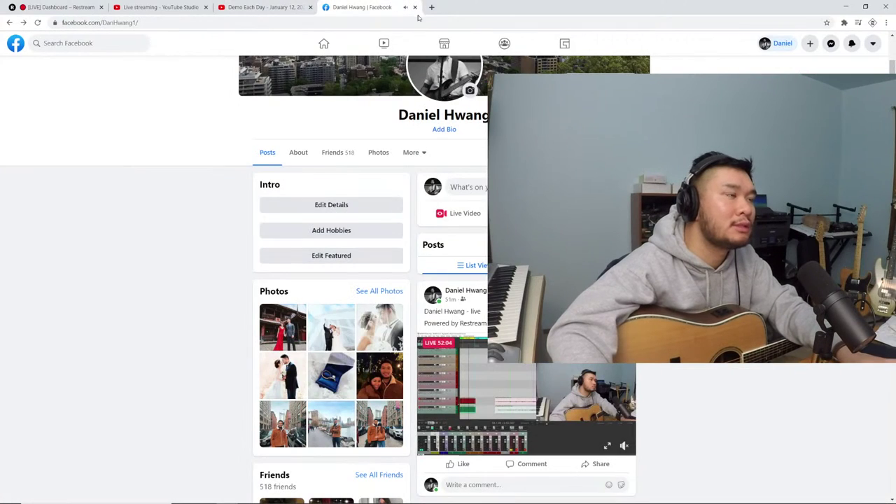
Switch back to REAPER and play the song from bar 56 to rehearse the start of the bridge
{"action": "key", "text": "alt+Tab"}
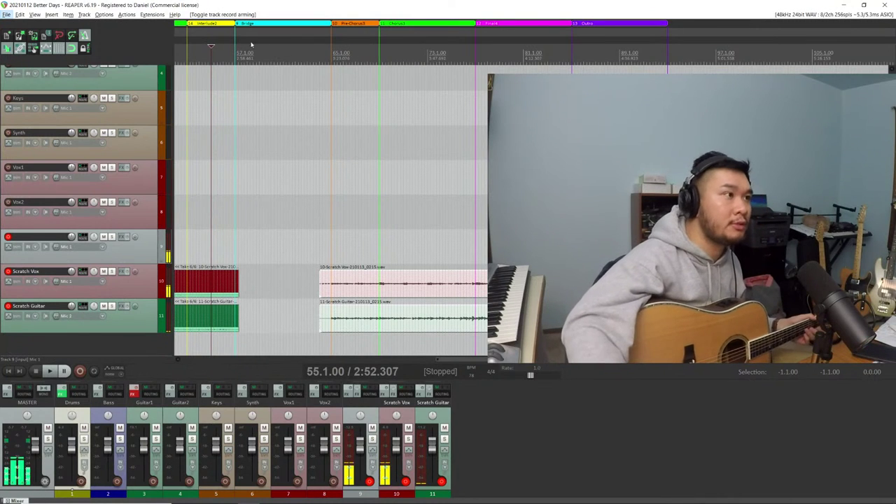
{"action": "left_click", "coordinate": [223, 58]}
{"action": "key", "text": "space"}
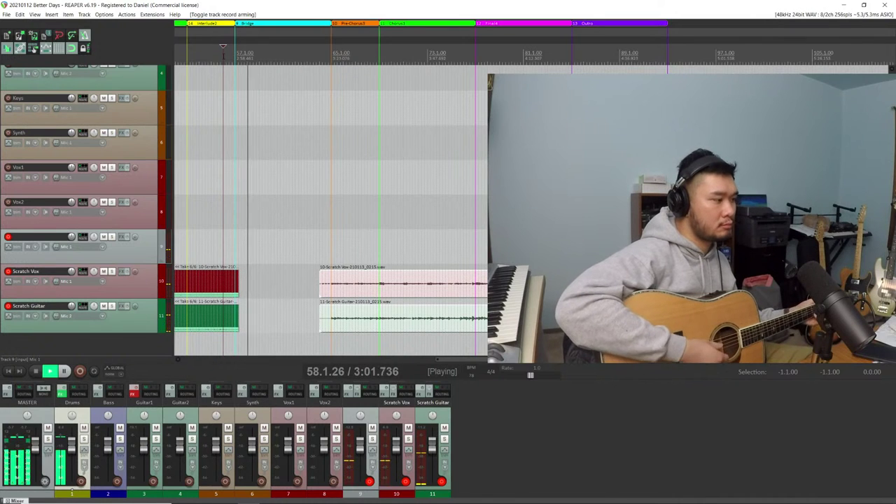
{"action": "key", "text": "space"}
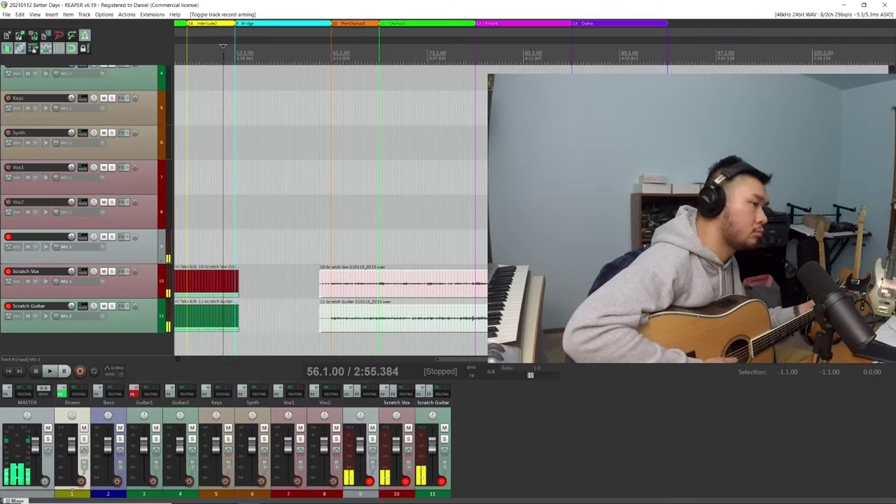
{"action": "key", "text": "space"}
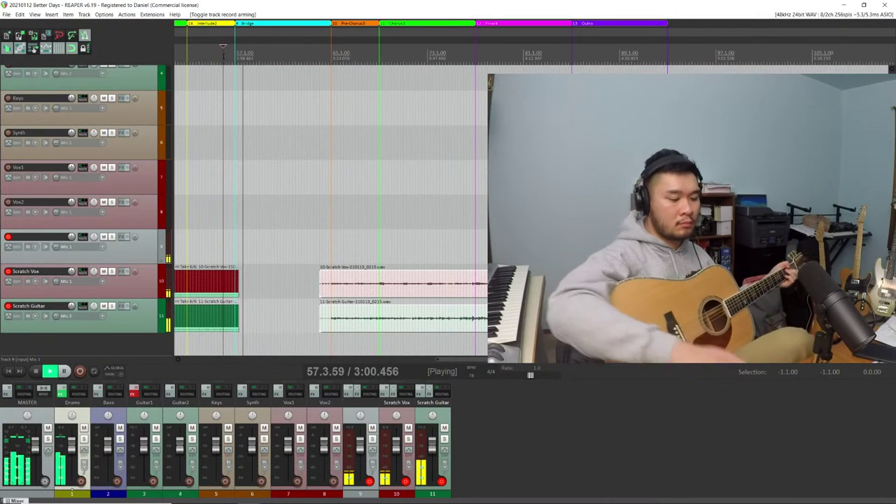
{"action": "key", "text": "space"}
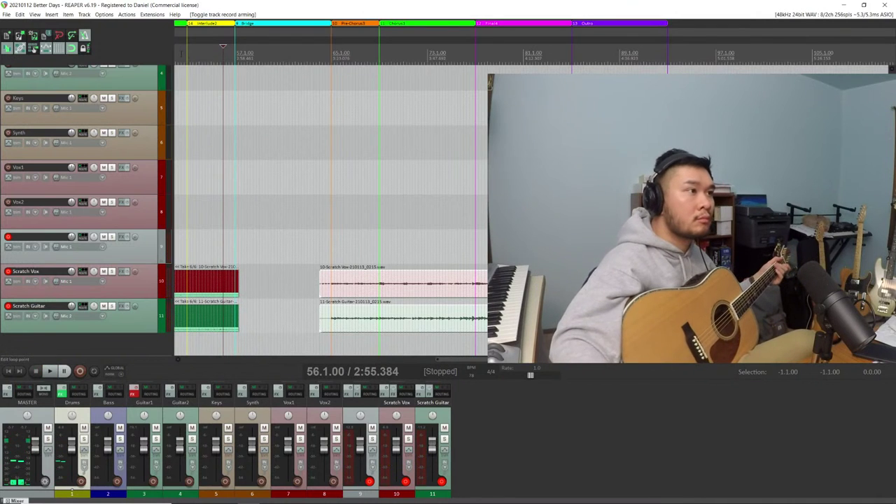
Play the song from 52.2.00, through the second interlude and the whole bridge, and stop in the following pre-chorus
{"action": "left_click", "coordinate": [178, 55]}
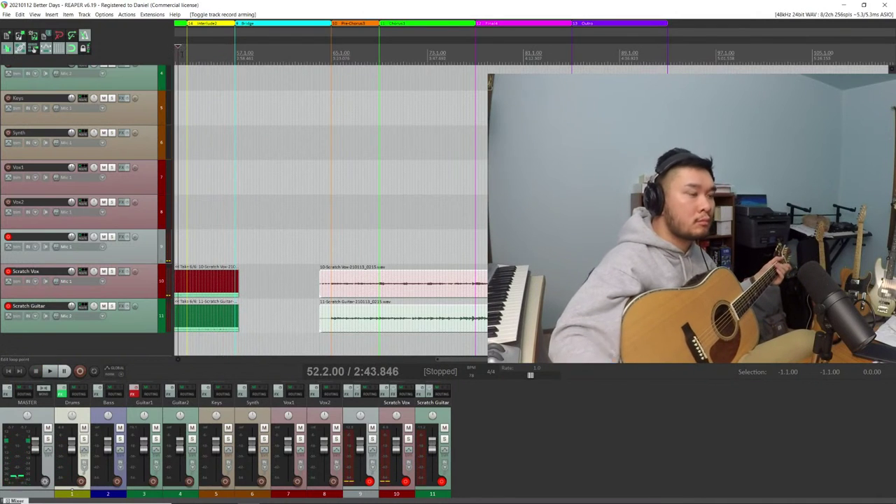
{"action": "key", "text": "space"}
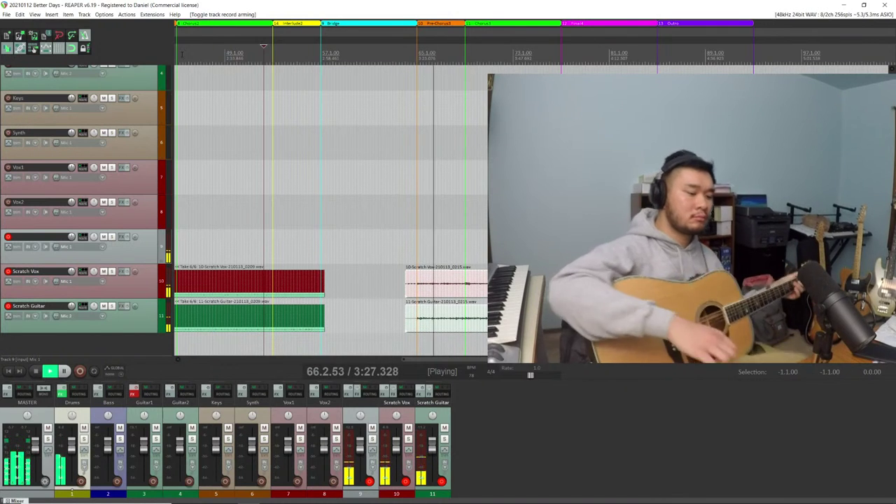
{"action": "key", "text": "space"}
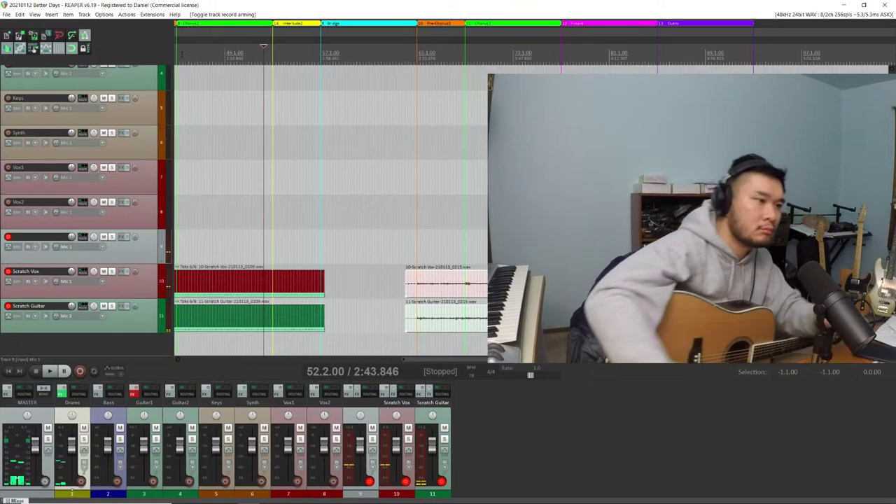
Switch to the lyric sheet in Word and change the last chord of the Bridge line to Em
{"action": "key", "text": "alt+Tab"}
{"action": "key", "text": "alt+Tab"}
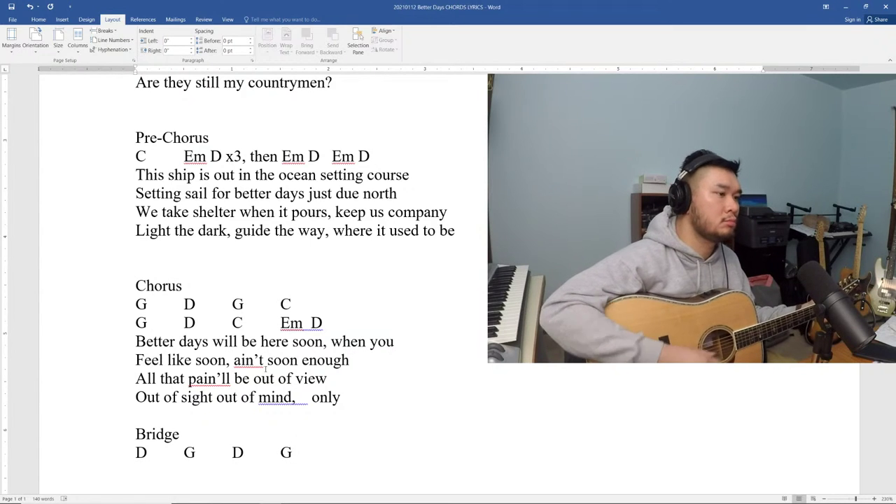
{"action": "type", "text": "E"}
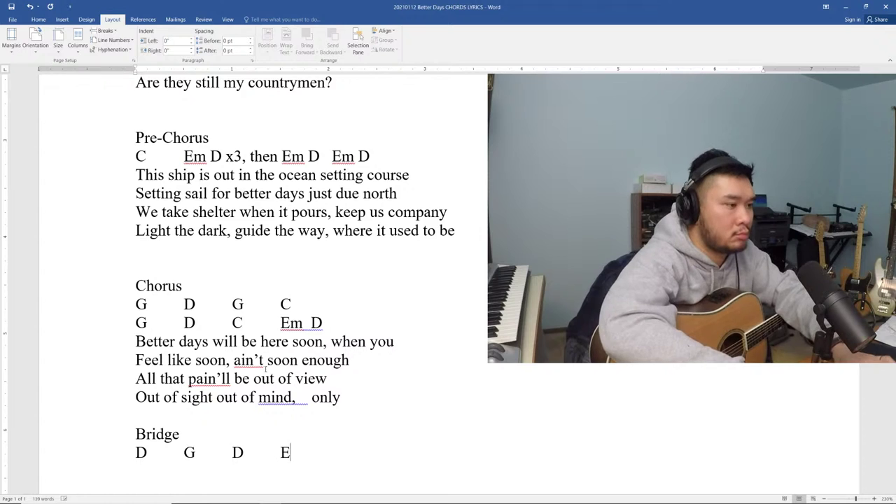
{"action": "key", "text": "Return"}
{"action": "type", "text": "m"}
{"action": "key", "text": "Return"}
Add a second Bridge chord line "D G D Em" with tab spacing, followed by an empty line
{"action": "type", "text": "D"}
{"action": "key", "text": "Tab"}
{"action": "type", "text": "G"}
{"action": "key", "text": "Tab"}
{"action": "type", "text": "D"}
{"action": "key", "text": "Tab"}
{"action": "type", "text": "Em"}
{"action": "key", "text": "Return"}
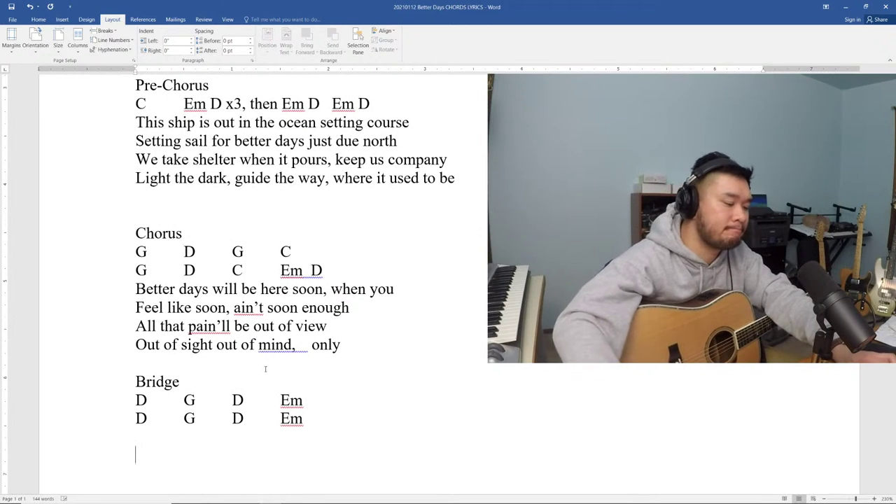
Switch to REAPER, place the edit cursor at 56.1.00 and disarm Scratch Vox and track 9, leaving only Scratch Guitar armed
{"action": "key", "text": "alt+Tab"}
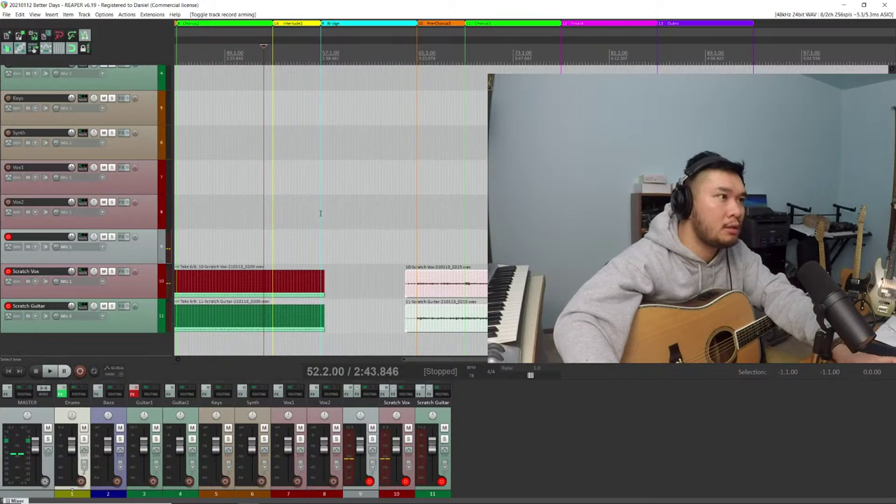
{"action": "left_click", "coordinate": [312, 51]}
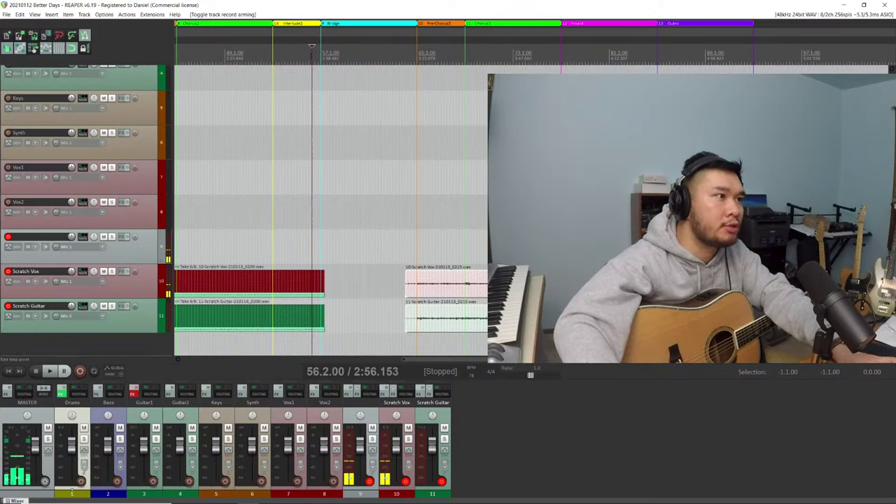
{"action": "left_click", "coordinate": [308, 50]}
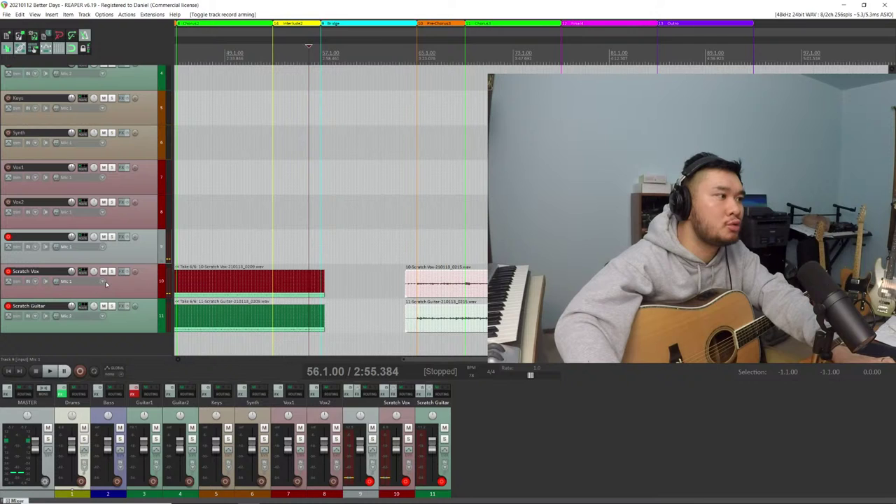
{"action": "left_click", "coordinate": [8, 271]}
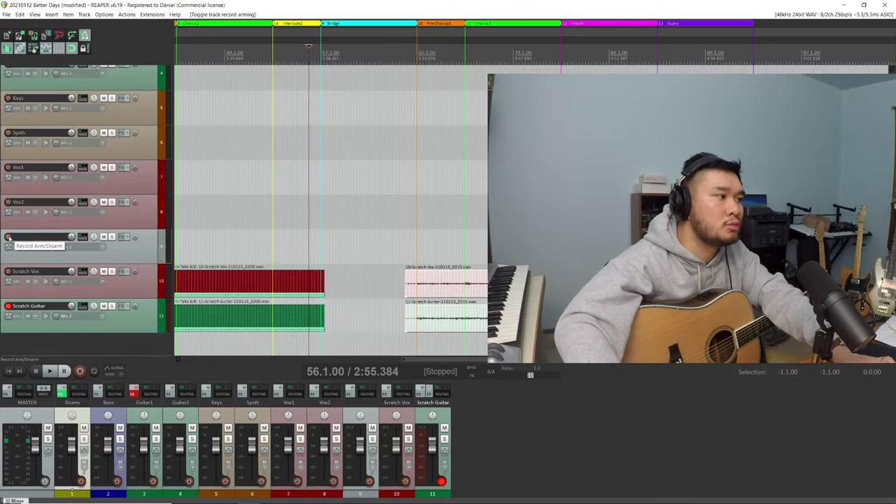
{"action": "key", "text": "ctrl+r"}
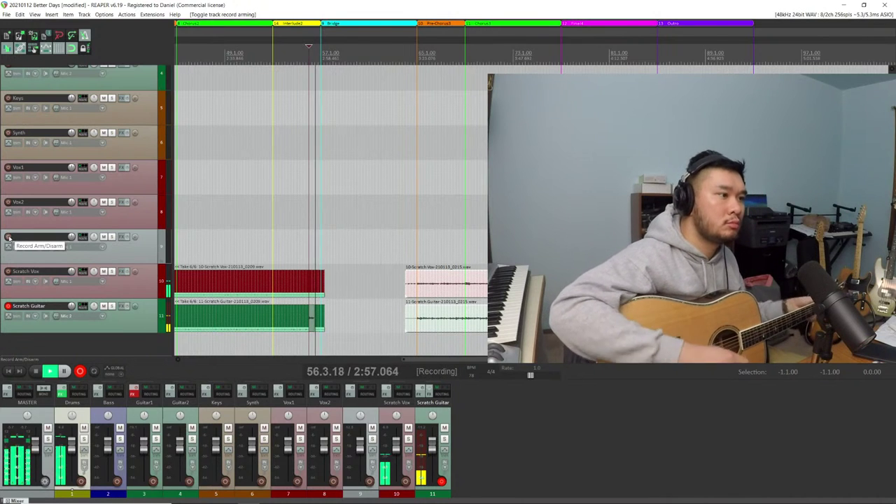
{"action": "key", "text": "space"}
{"action": "left_click", "coordinate": [484, 302]}
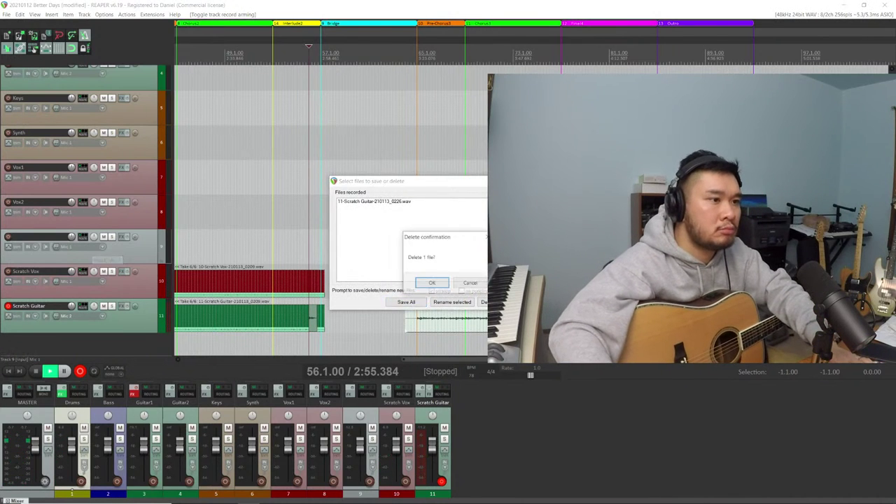
{"action": "left_click", "coordinate": [439, 282]}
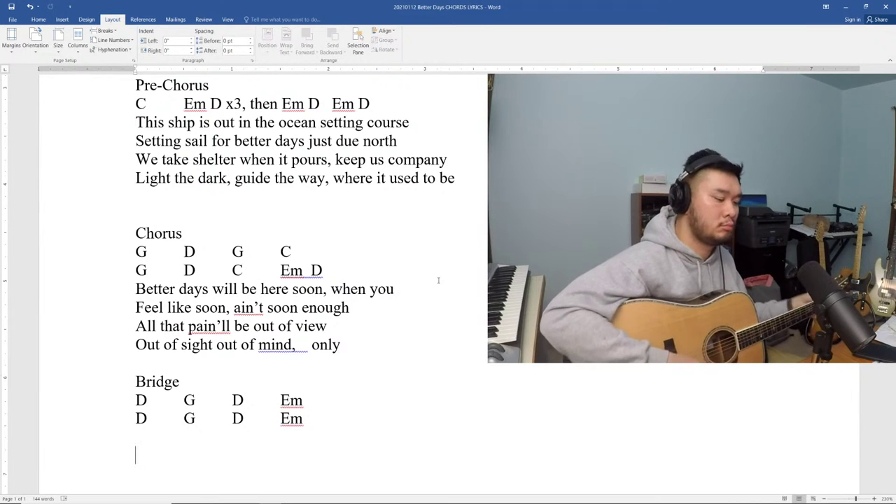
Record the bridge on the Scratch Guitar track from bar 56 into the third pre-chorus, then stop and save the take
{"action": "key", "text": "alt+Tab"}
{"action": "key", "text": "space"}
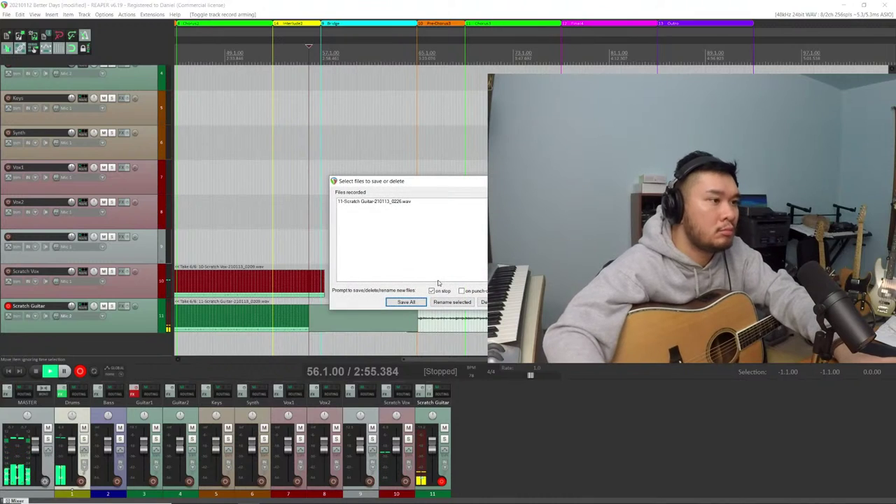
{"action": "left_click", "coordinate": [422, 302]}
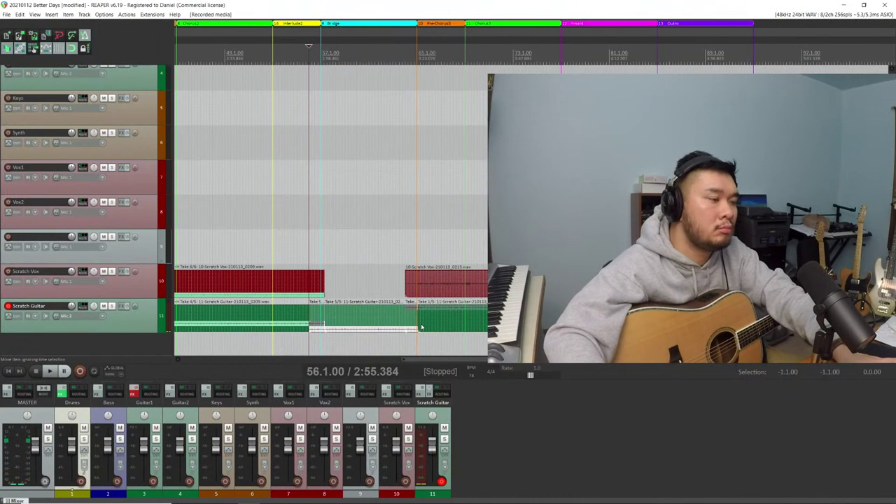
Move the boundary between the newly recorded Scratch Guitar items in the bridge to about bar 59
{"action": "scroll", "coordinate": [422, 327], "scroll_direction": "up", "scroll_amount": 4}
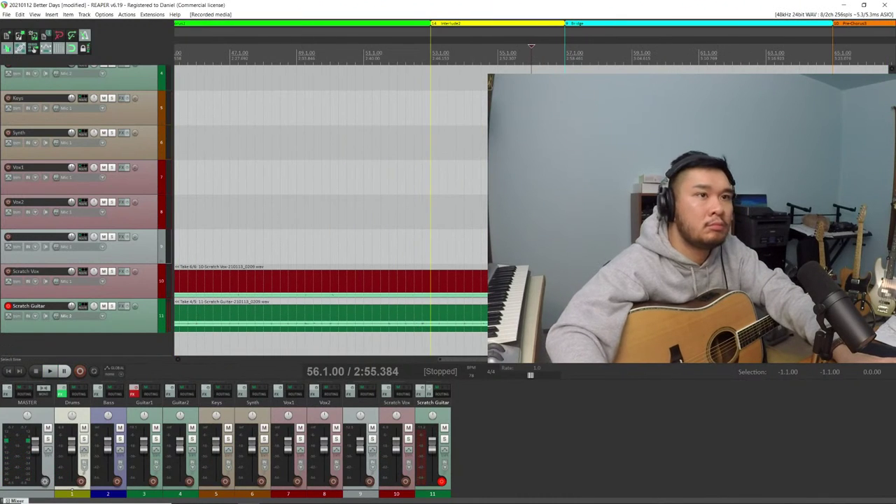
{"action": "key", "text": "]"}
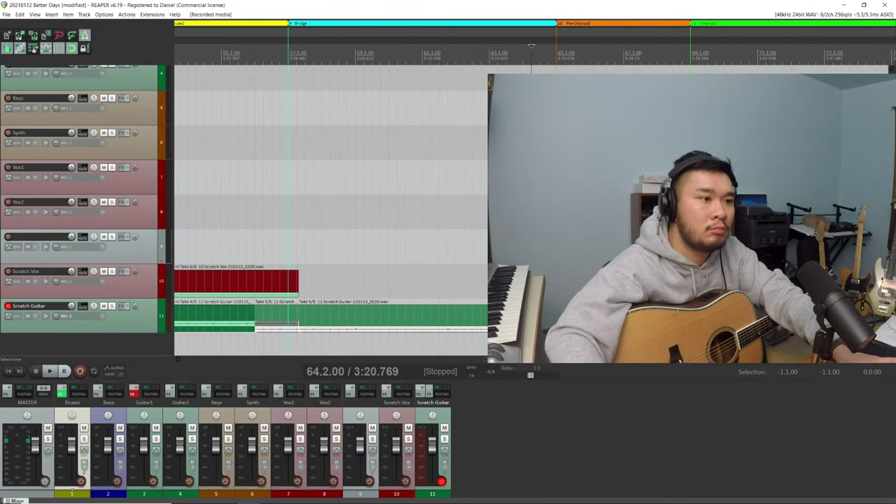
{"action": "left_click", "coordinate": [158, 316]}
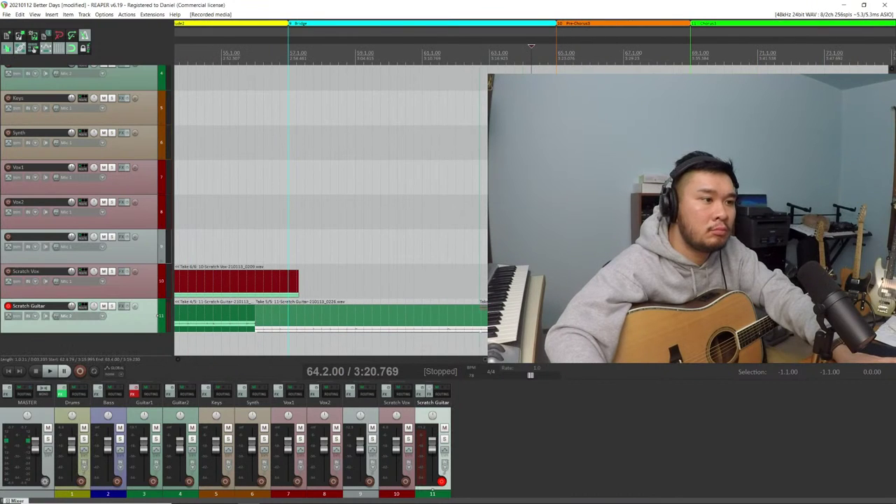
{"action": "left_click_drag", "start_coordinate": [480, 324], "coordinate": [365, 323]}
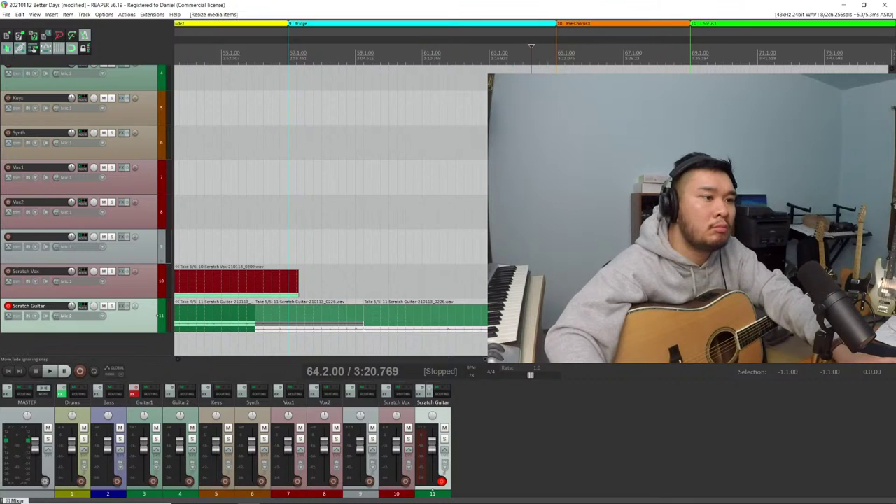
Play back the edited Scratch Guitar bridge take from 63.3.00, then again from 55.3.00, stopping after each pass
{"action": "left_click", "coordinate": [505, 52]}
{"action": "key", "text": "space"}
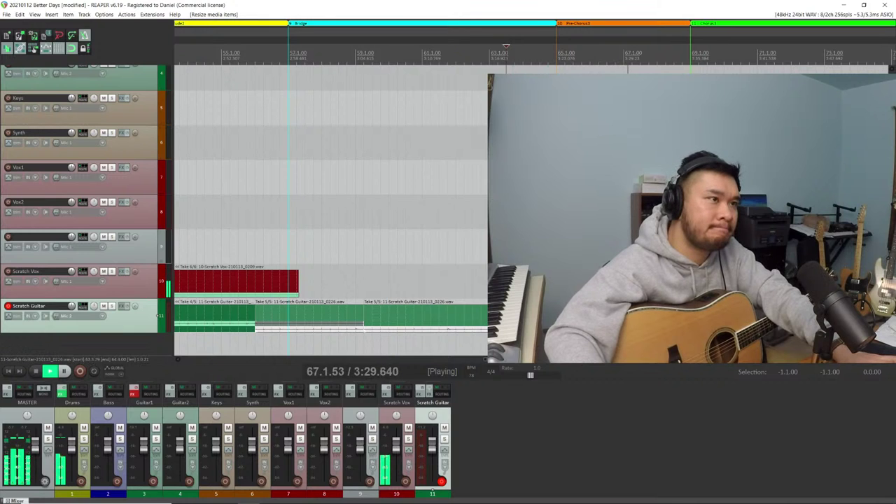
{"action": "key", "text": "space"}
{"action": "scroll", "coordinate": [397, 177], "scroll_direction": "down", "scroll_amount": 4}
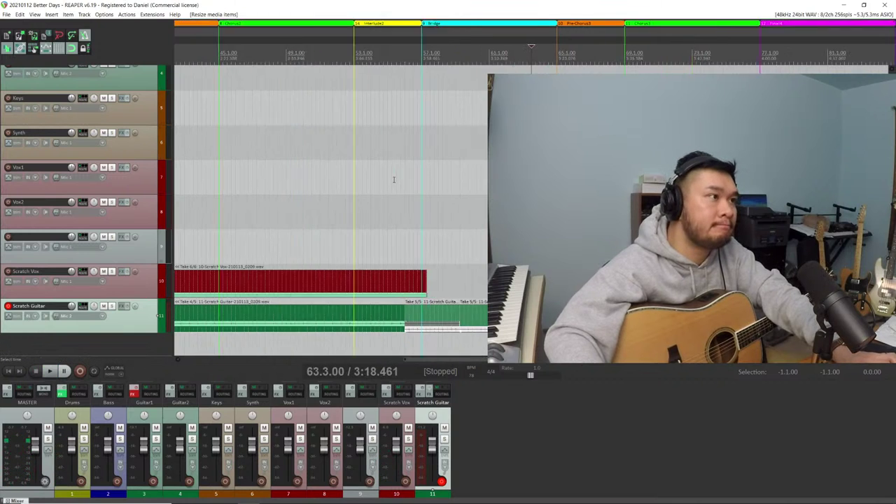
{"action": "left_click", "coordinate": [463, 56]}
{"action": "key", "text": "space"}
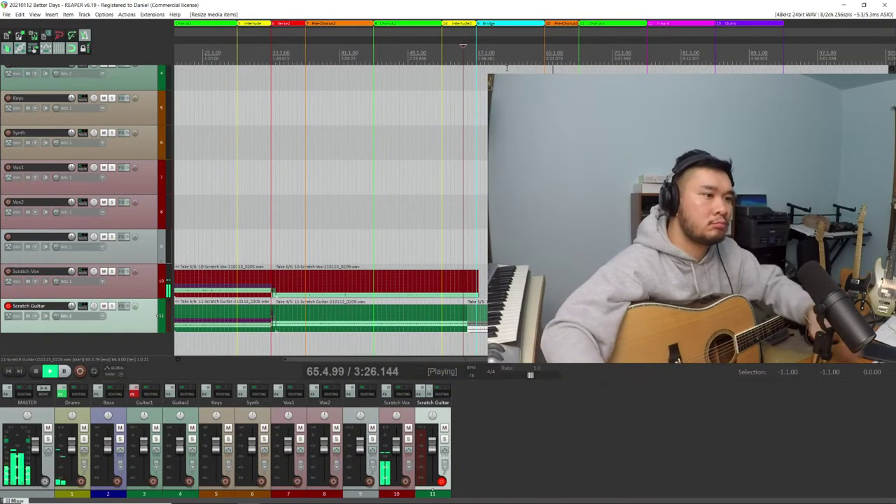
{"action": "key", "text": "space"}
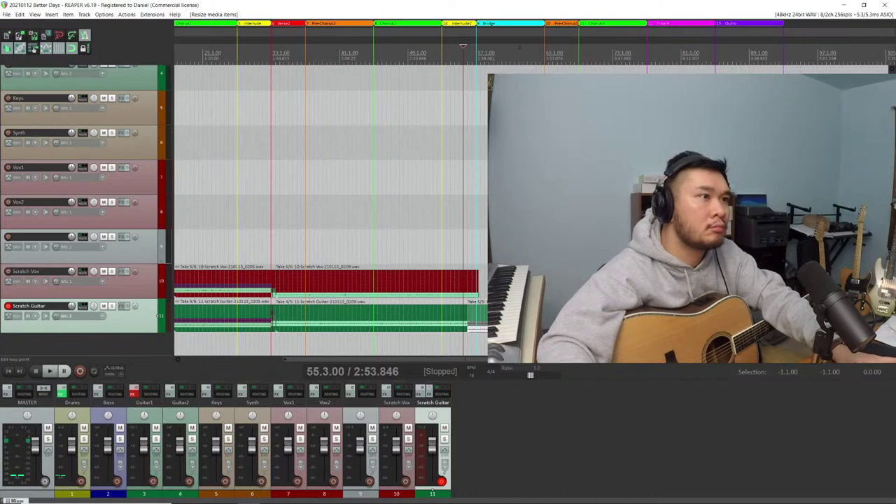
Arm track 9 and Scratch Vox for recording alongside Scratch Guitar, and save the project
{"action": "key", "text": "alt+Tab"}
{"action": "key", "text": "alt+Tab"}
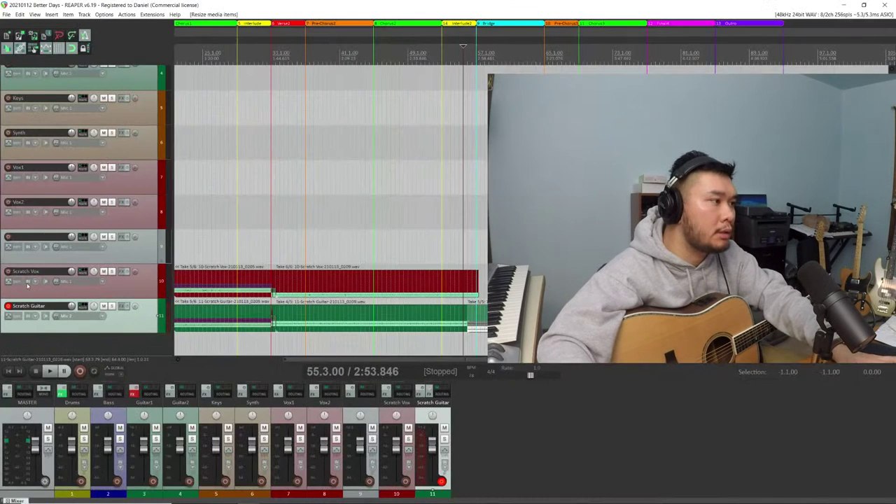
{"action": "left_click", "coordinate": [8, 271]}
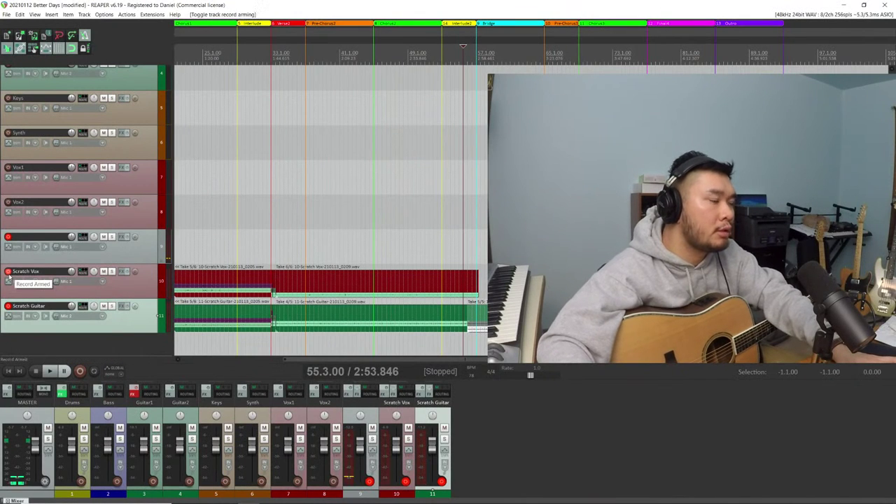
{"action": "key", "text": "ctrl+s"}
Play the song from 55.3.00 in REAPER and review the sections from Verse to Bridge on the Word lyric sheet
{"action": "key", "text": "alt+Tab"}
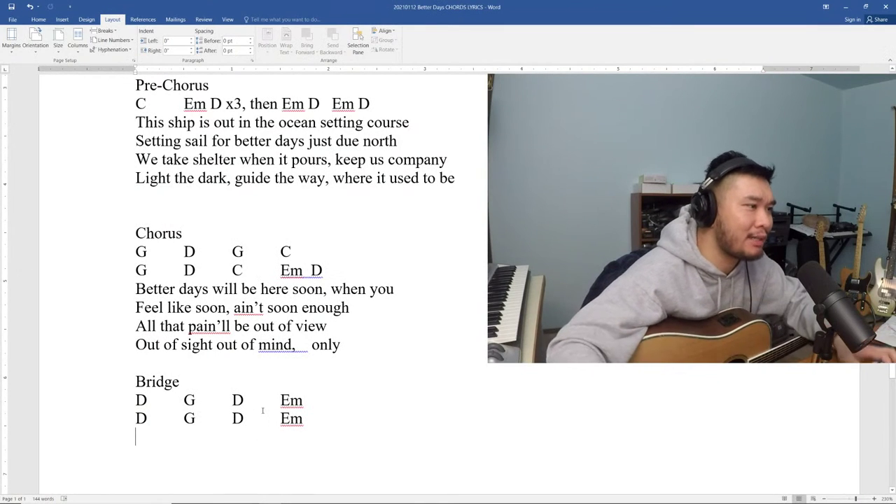
{"action": "key", "text": "alt+Tab"}
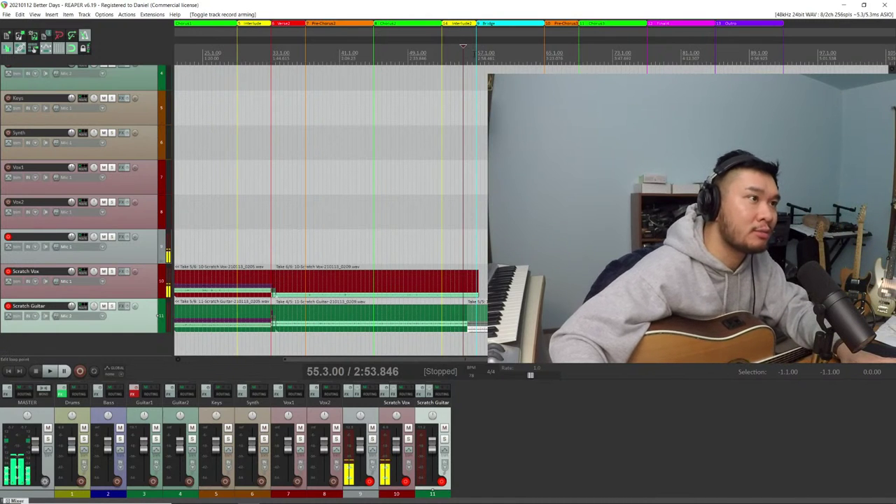
{"action": "key", "text": "space"}
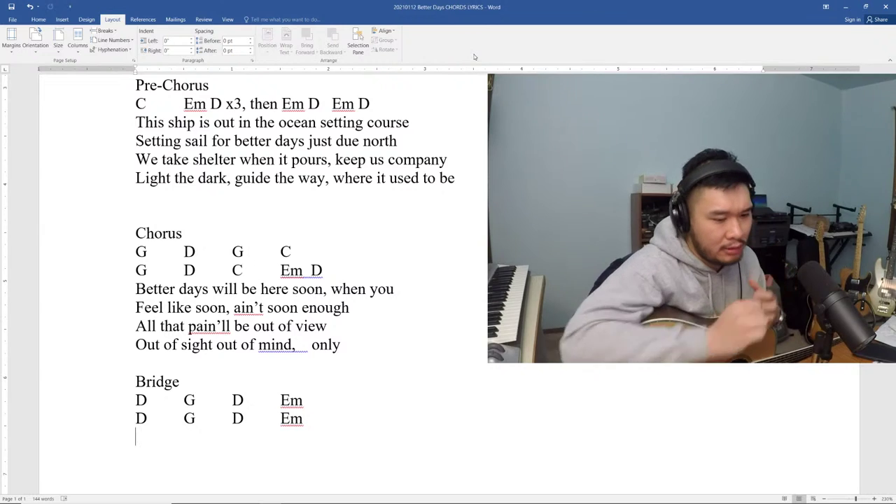
{"action": "scroll", "coordinate": [434, 148], "scroll_direction": "up", "scroll_amount": 3}
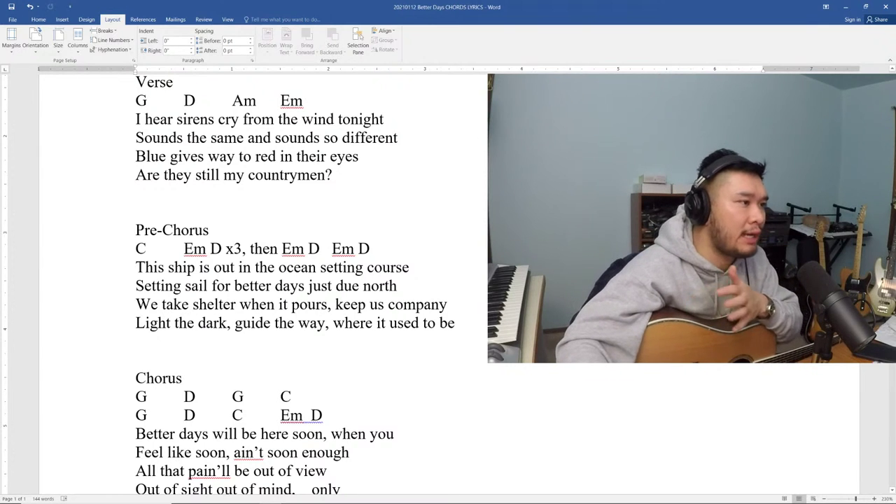
{"action": "scroll", "coordinate": [294, 280], "scroll_direction": "down", "scroll_amount": 2}
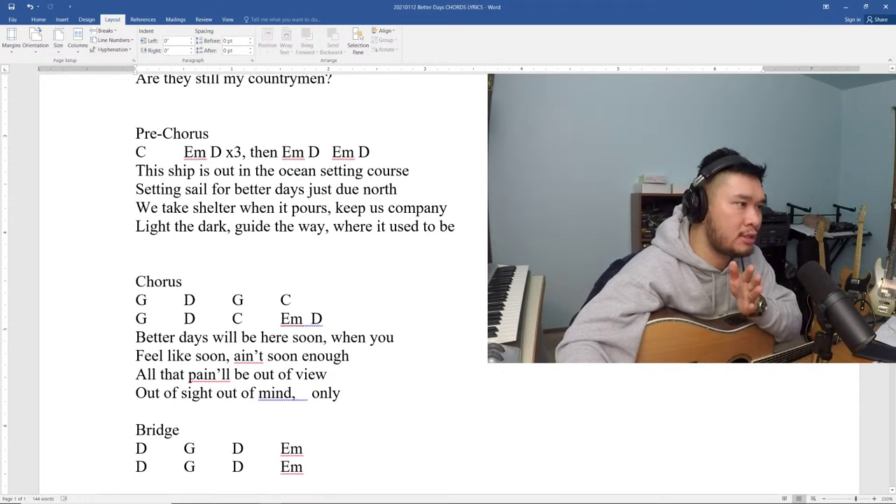
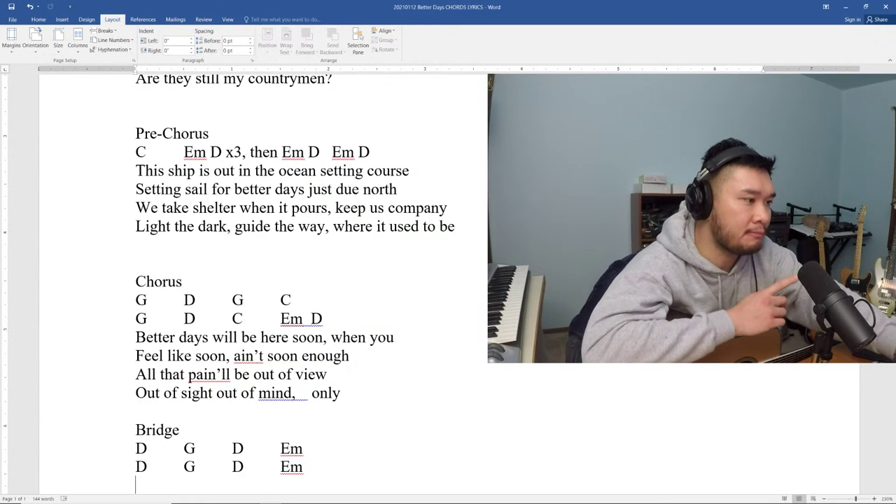
{"action": "key", "text": "alt+Tab"}
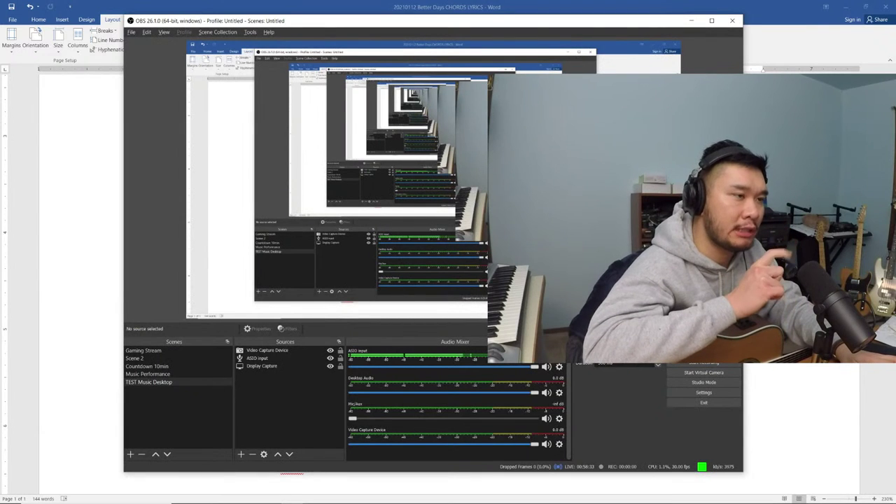
{"action": "key", "text": "alt+Tab"}
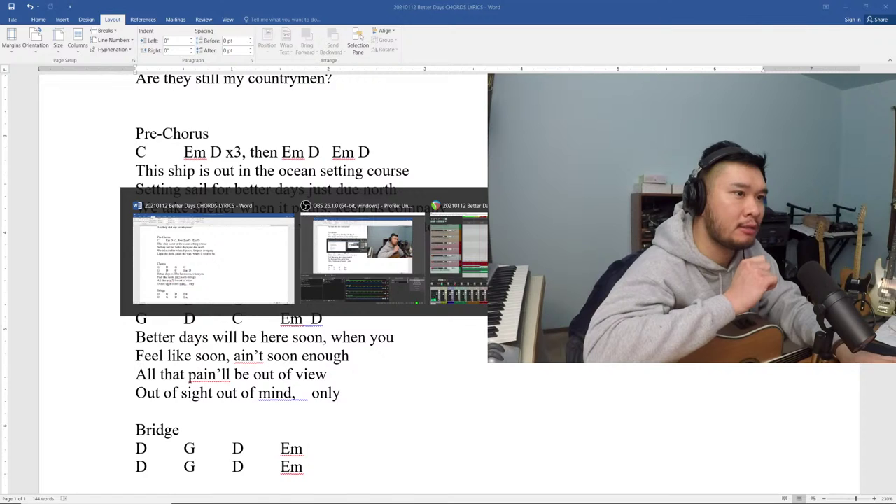
{"action": "key", "text": "alt+Tab"}
{"action": "key", "text": "alt+Tab"}
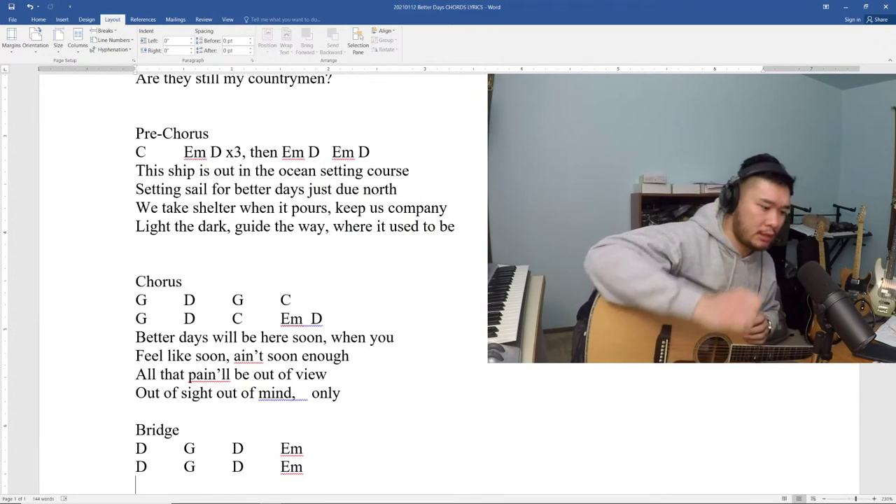
{"action": "type", "text": "Ca"}
{"action": "key", "text": "BackSpace"}
{"action": "key", "text": "BackSpace"}
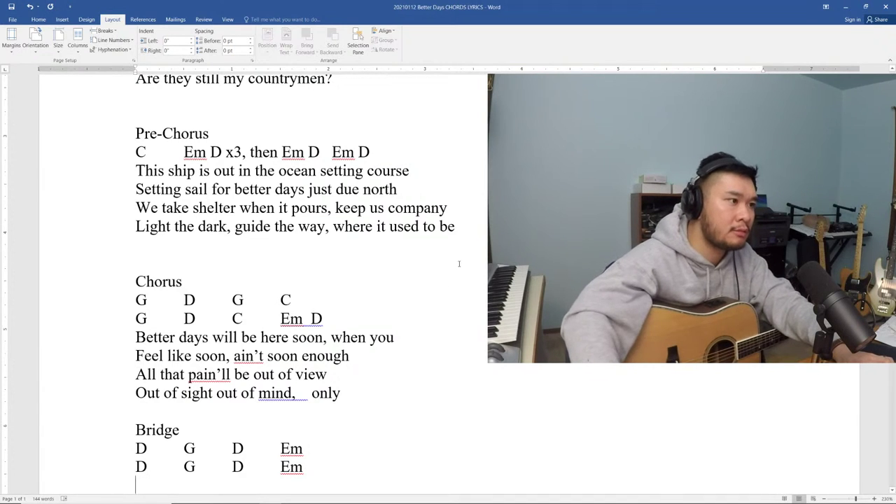
{"action": "scroll", "coordinate": [418, 316], "scroll_direction": "down", "scroll_amount": 3}
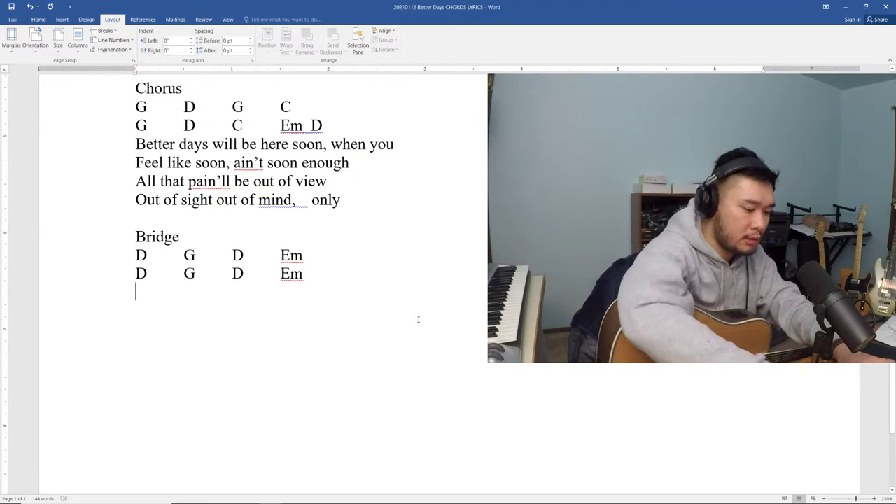
{"action": "type", "text": "Can"}
{"action": "key", "text": "BackSpace"}
{"action": "key", "text": "BackSpace"}
{"action": "key", "text": "BackSpace"}
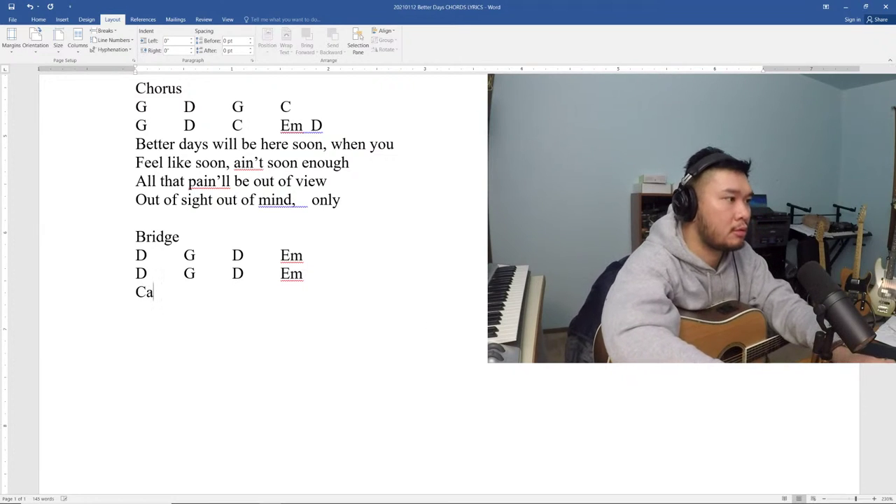
{"action": "type", "text": "Are"}
{"action": "key", "text": "BackSpace"}
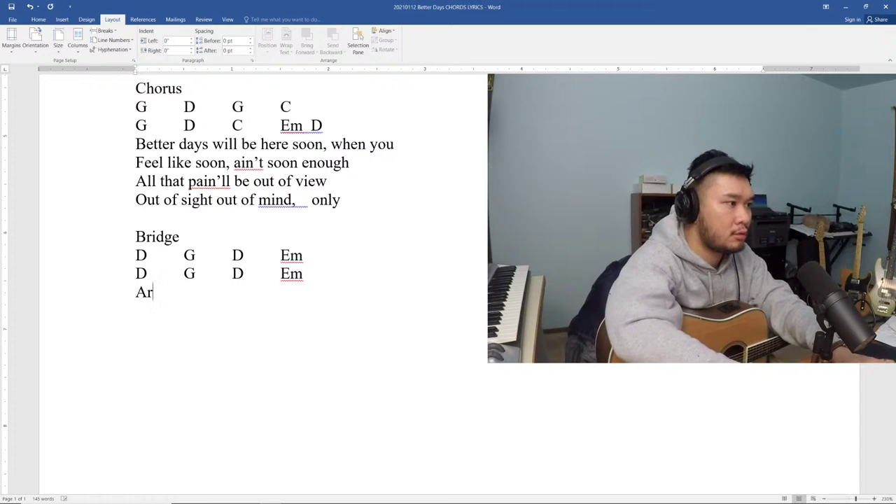
{"action": "type", "text": "e"}
{"action": "key", "text": "BackSpace"}
{"action": "key", "text": "BackSpace"}
{"action": "key", "text": "BackSpace"}
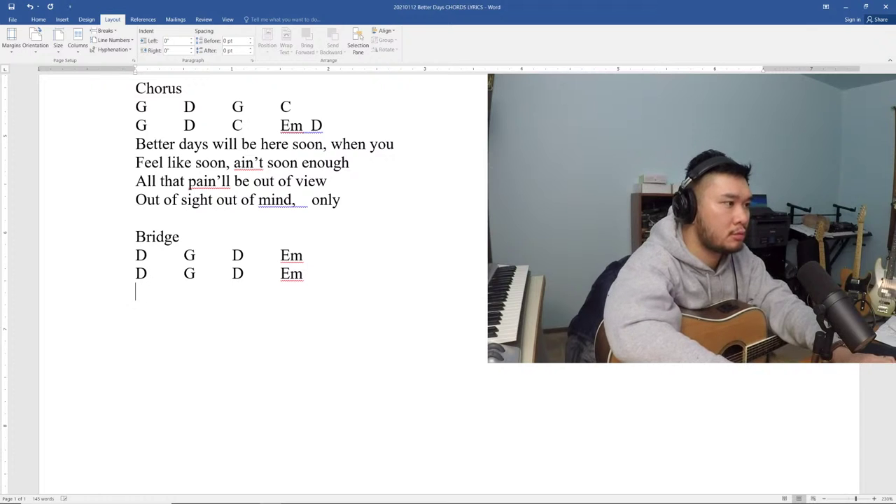
{"action": "type", "text": "S"}
{"action": "key", "text": "BackSpace"}
{"action": "type", "text": "Can"}
{"action": "key", "text": "BackSpace"}
{"action": "key", "text": "BackSpace"}
{"action": "key", "text": "BackSpace"}
Write the first Bridge lyric line "Are we foolish to not see this" below the chord lines
{"action": "type", "text": "Are "}
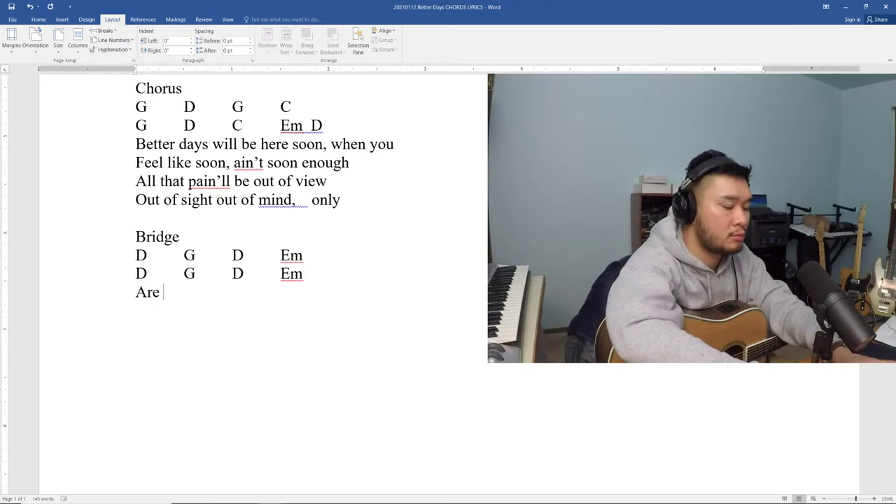
{"action": "type", "text": "we foolish t"}
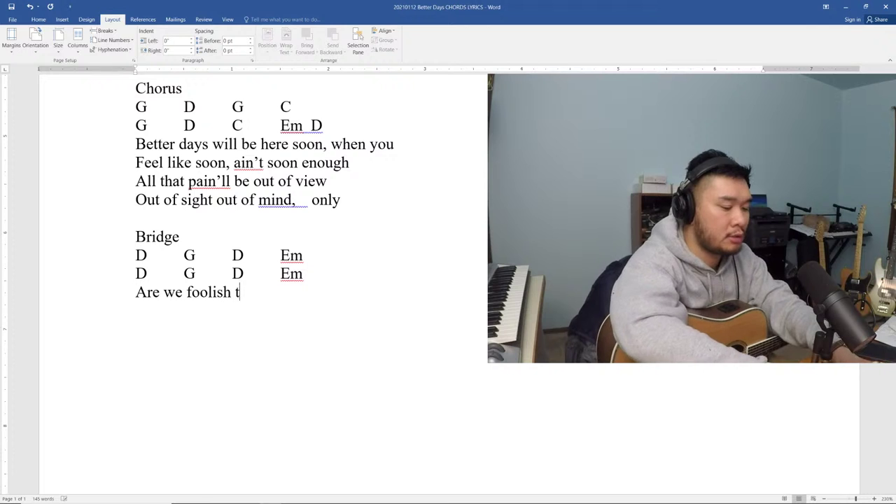
{"action": "type", "text": "o not see"}
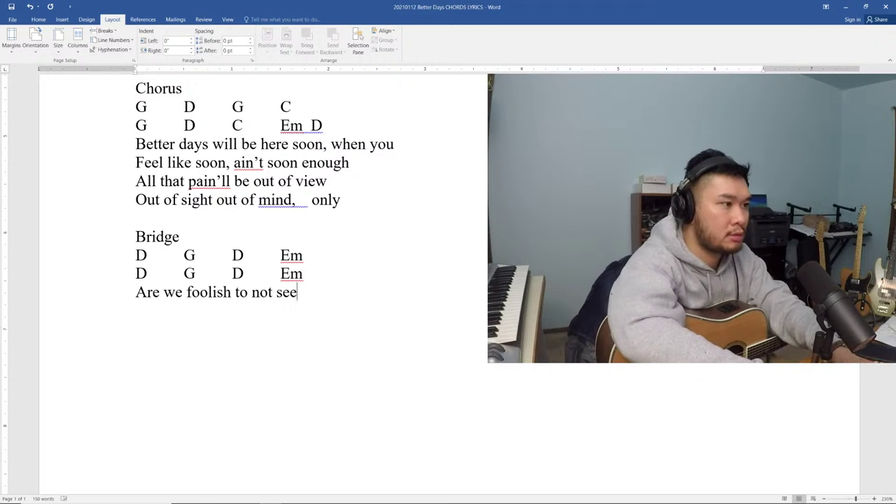
{"action": "type", "text": " this"}
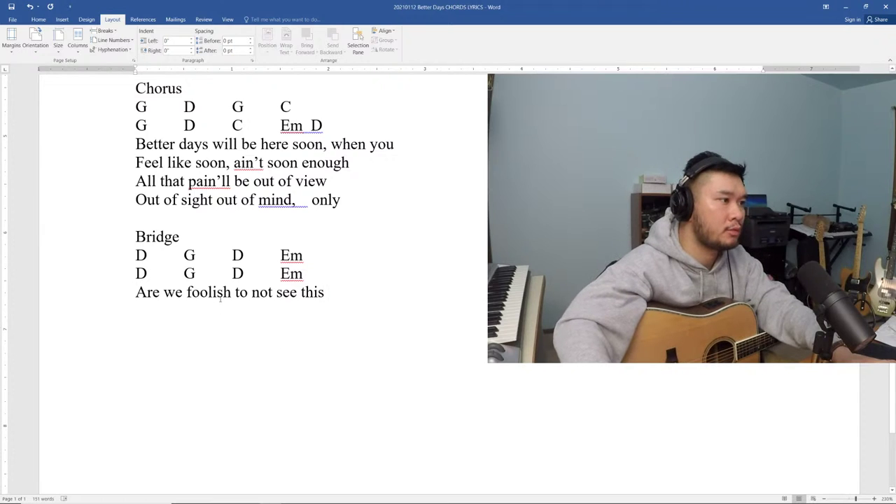
Insert "so" before "foolish" in the Bridge lyric and remove "to" before "not"
{"action": "left_click_drag", "start_coordinate": [230, 293], "coordinate": [186, 293]}
{"action": "left_click", "coordinate": [186, 293]}
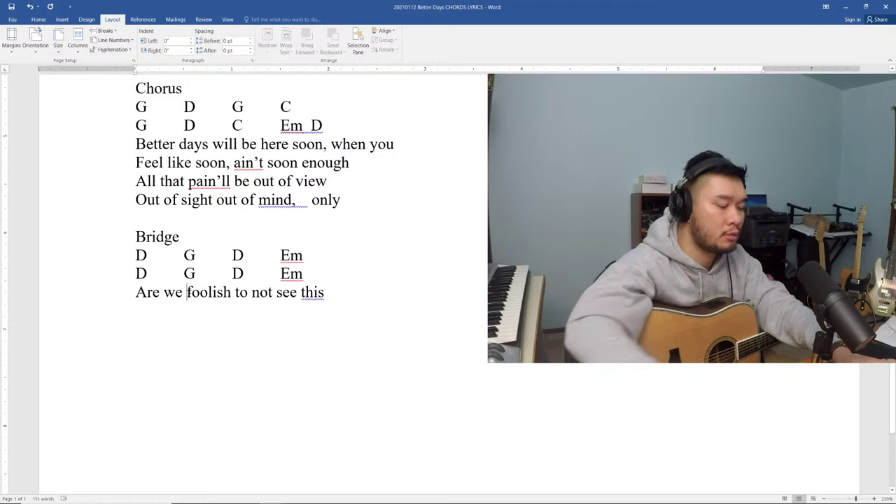
{"action": "type", "text": "so"}
{"action": "key", "text": "Right"}
{"action": "key", "text": "Right"}
{"action": "key", "text": "Right"}
{"action": "key", "text": "Right"}
{"action": "key", "text": "Right"}
{"action": "key", "text": "Right"}
{"action": "key", "text": "Right"}
{"action": "key", "text": "Right"}
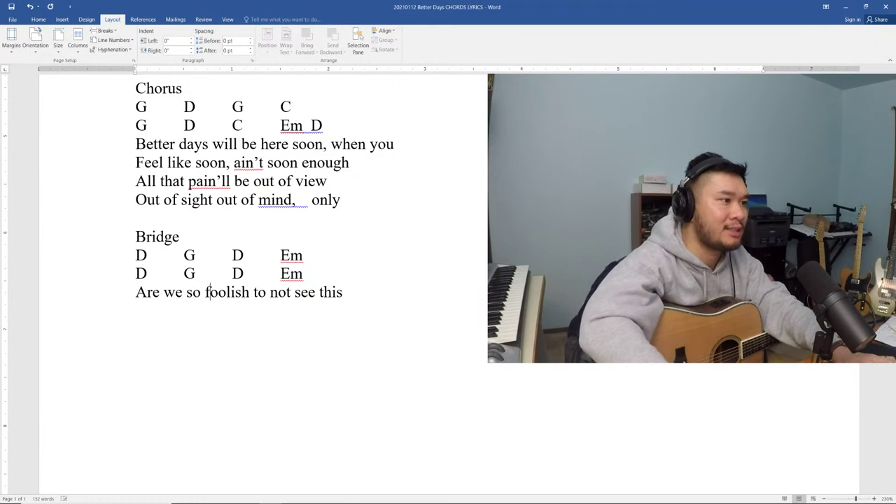
{"action": "key", "text": "Delete"}
{"action": "key", "text": "Delete"}
{"action": "key", "text": "Delete"}
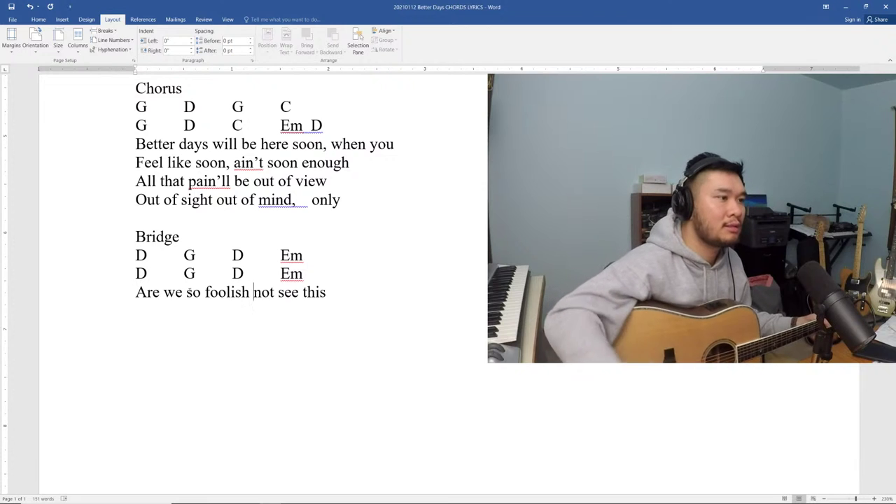
Replace "this" at the end of the Bridge lyric line with "the men"
{"action": "left_click", "coordinate": [367, 292]}
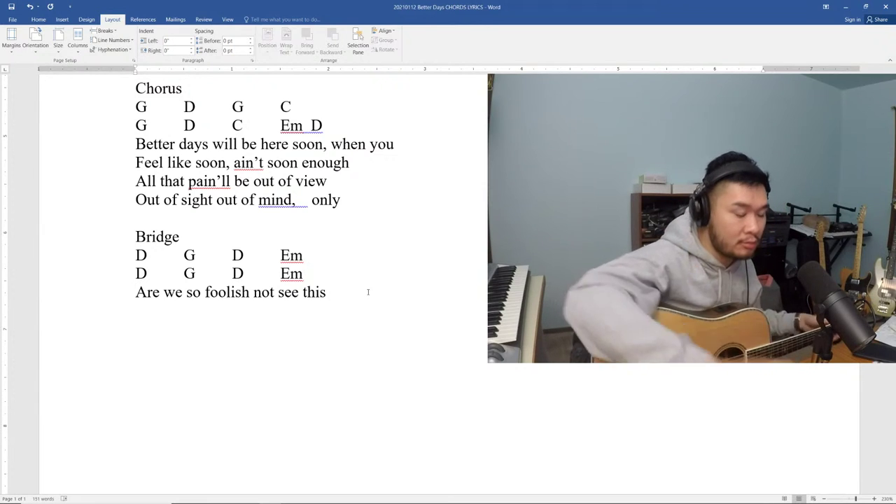
{"action": "key", "text": "BackSpace"}
{"action": "key", "text": "BackSpace"}
{"action": "key", "text": "BackSpace"}
{"action": "key", "text": "BackSpace"}
{"action": "key", "text": "BackSpace"}
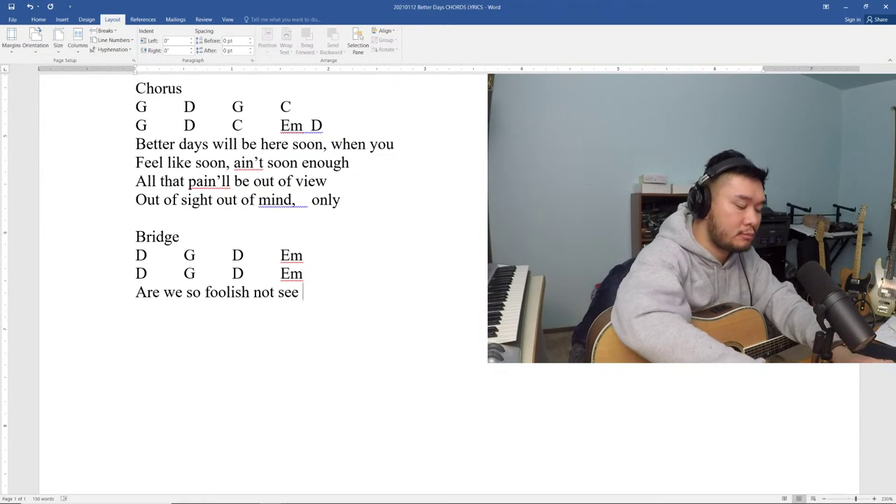
{"action": "type", "text": "th"}
{"action": "key", "text": "BackSpace"}
{"action": "key", "text": "BackSpace"}
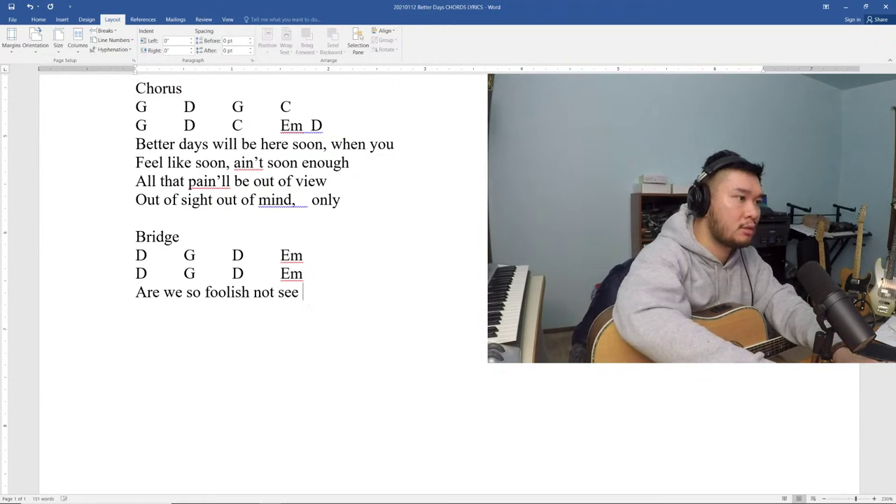
{"action": "type", "text": "the men w"}
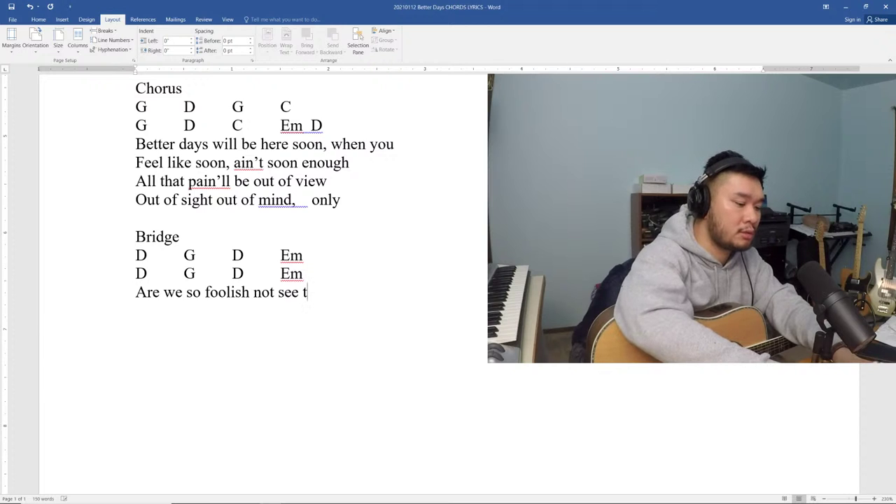
{"action": "key", "text": "BackSpace"}
{"action": "key", "text": "BackSpace"}
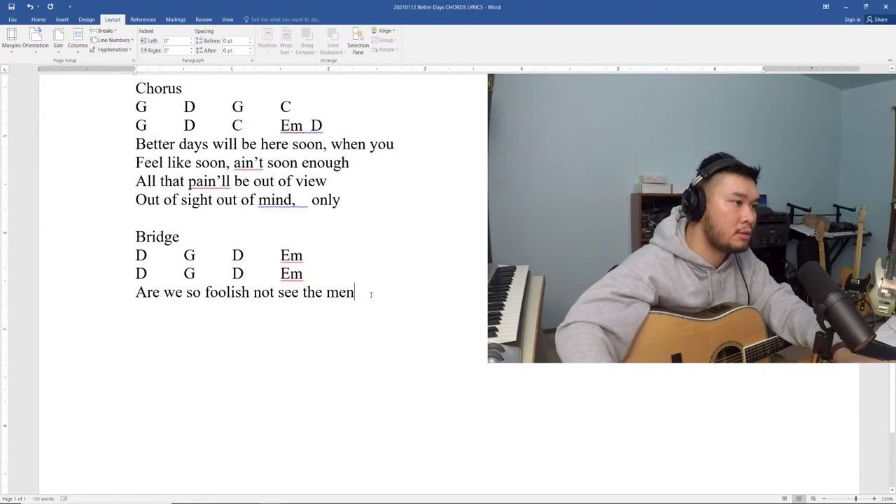
Reword the first Bridge lyric line as "Are we so blind we turn an eye, to all the days gone by"
{"action": "double_click", "coordinate": [343, 294]}
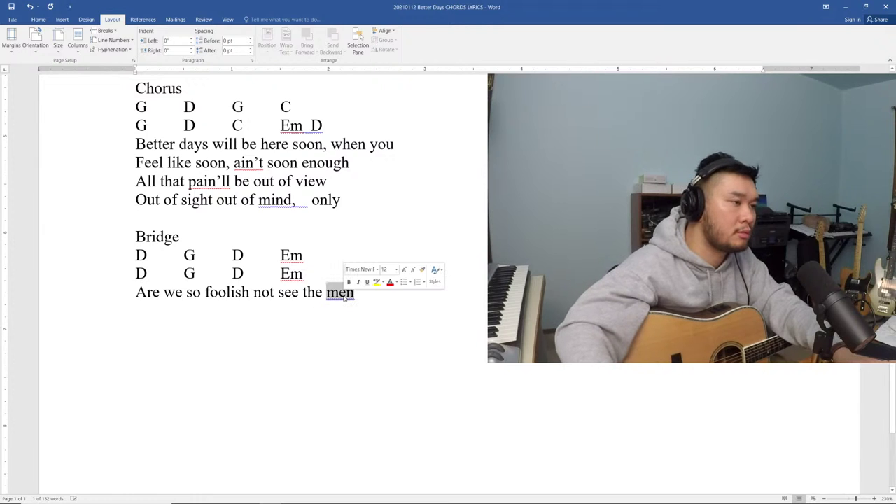
{"action": "key", "text": "Right"}
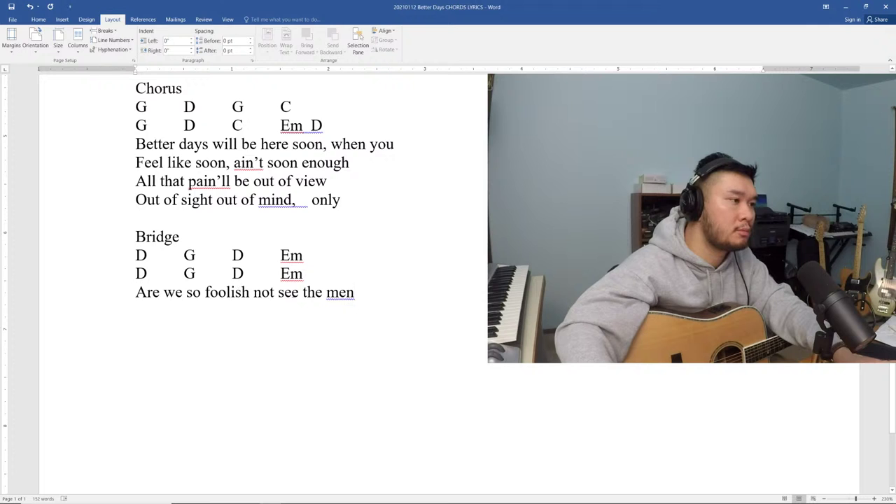
{"action": "left_click_drag", "start_coordinate": [370, 294], "coordinate": [211, 298]}
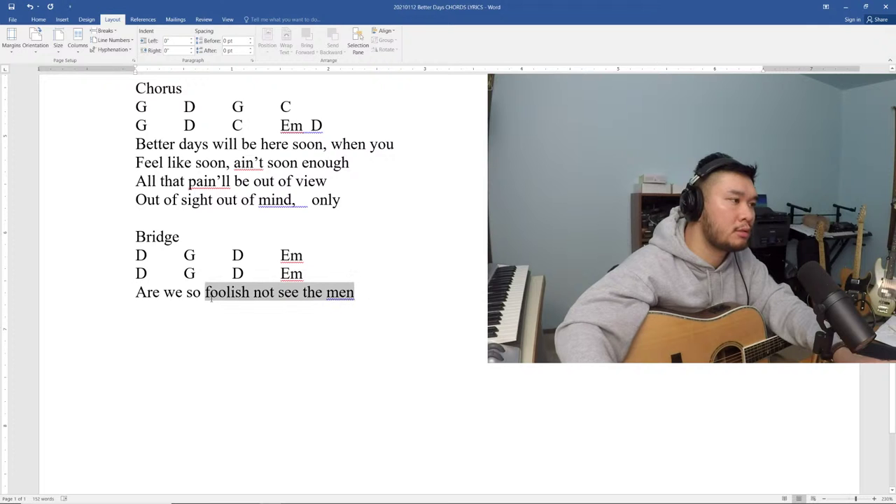
{"action": "type", "text": "blind "}
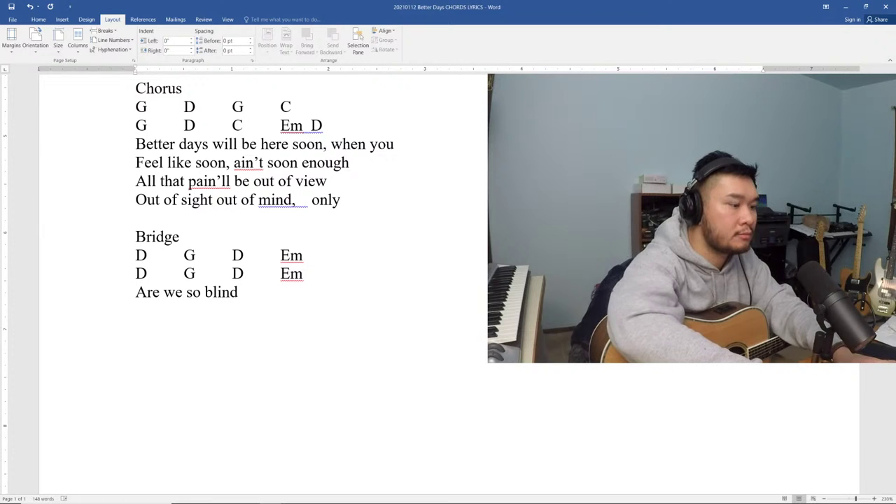
{"action": "type", "text": "we turn an eye o"}
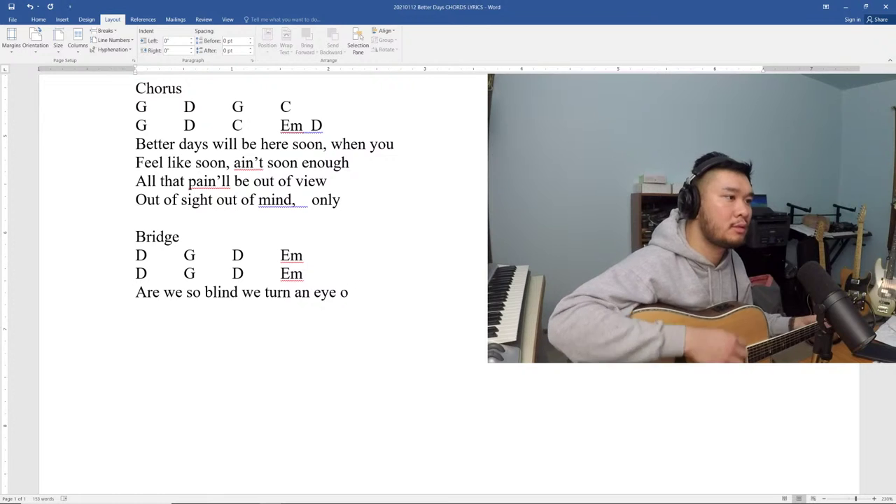
{"action": "key", "text": "BackSpace"}
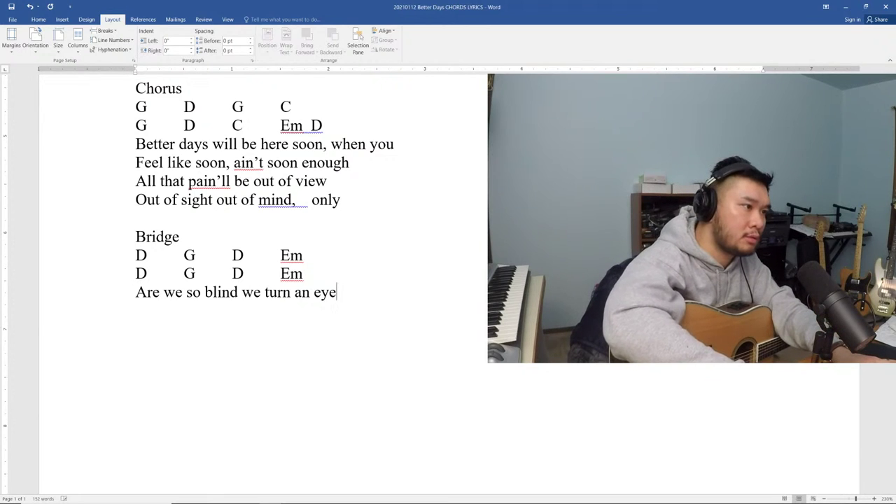
{"action": "type", "text": ", to "}
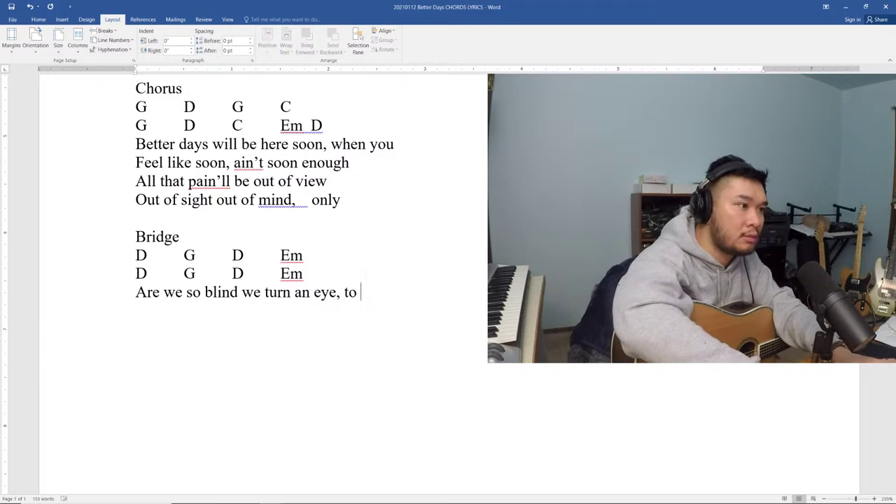
{"action": "type", "text": "all the"}
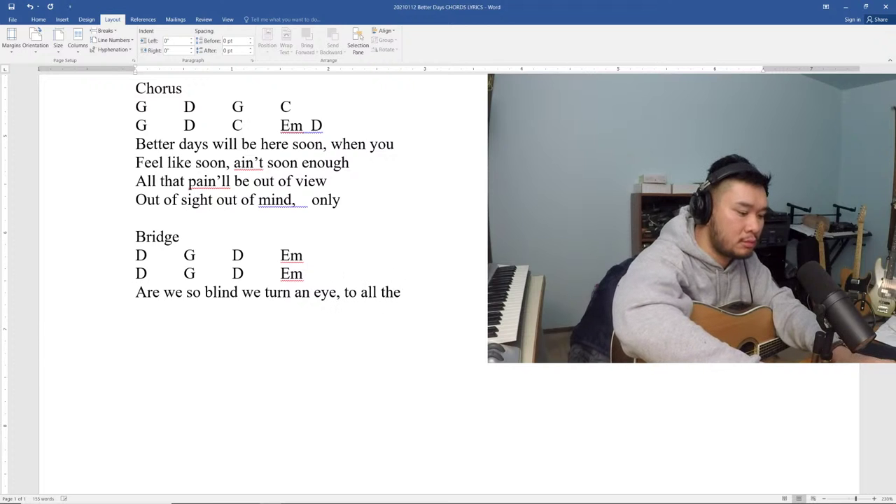
{"action": "type", "text": " days gone by"}
Add a second Bridge lyric line reading "The same mistakes, make them twice,"
{"action": "key", "text": "Return"}
{"action": "type", "text": "The same mistakes"}
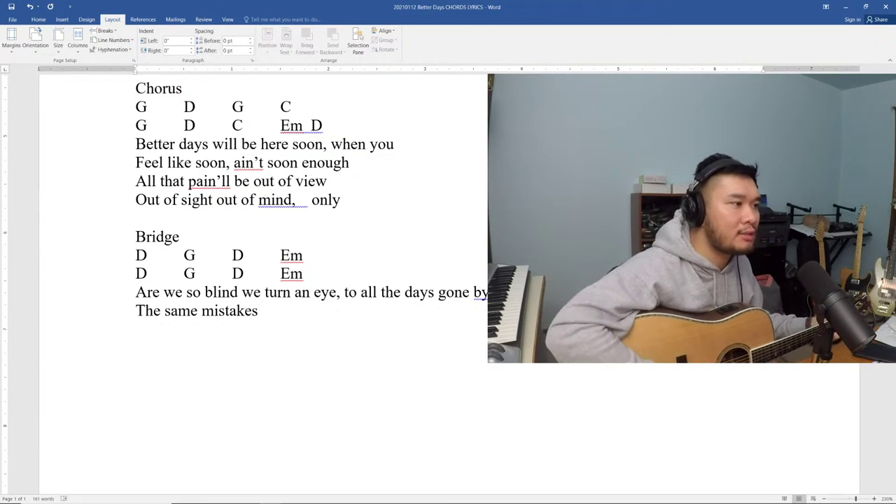
{"action": "key", "text": "BackSpace"}
{"action": "type", "text": ", "}
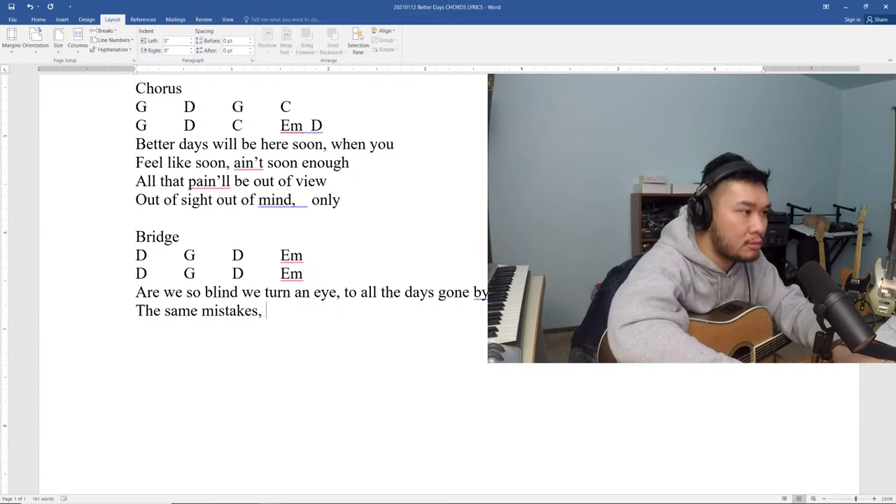
{"action": "type", "text": "we"}
{"action": "key", "text": "BackSpace"}
{"action": "key", "text": "BackSpace"}
{"action": "type", "text": "make them twice, and"}
{"action": "key", "text": "BackSpace"}
{"action": "key", "text": "BackSpace"}
{"action": "key", "text": "BackSpace"}
{"action": "key", "text": "BackSpace"}
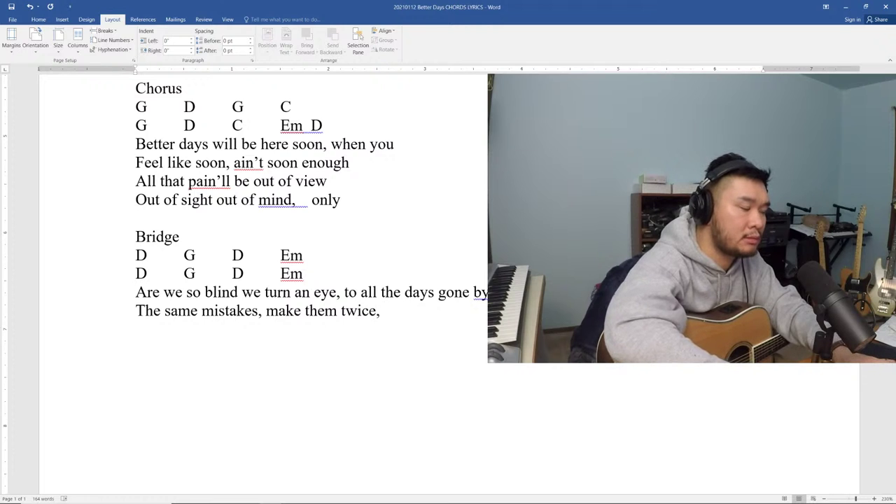
{"action": "type", "text": "never lae"}
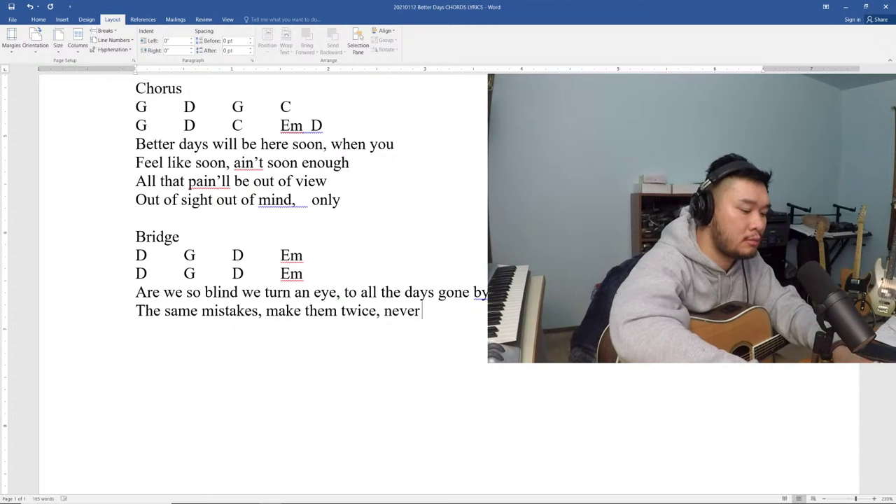
{"action": "key", "text": "BackSpace"}
{"action": "key", "text": "BackSpace"}
{"action": "key", "text": "BackSpace"}
{"action": "key", "text": "BackSpace"}
{"action": "key", "text": "BackSpace"}
{"action": "key", "text": "BackSpace"}
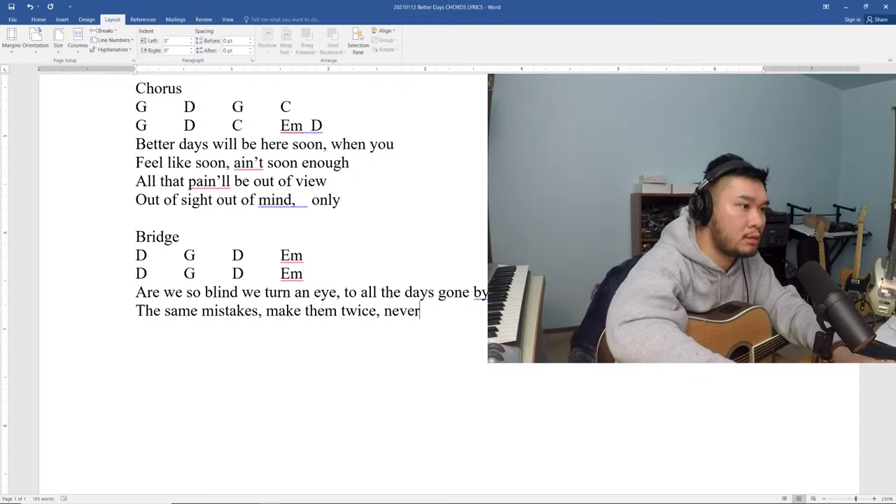
{"action": "key", "text": "BackSpace"}
{"action": "key", "text": "BackSpace"}
{"action": "key", "text": "BackSpace"}
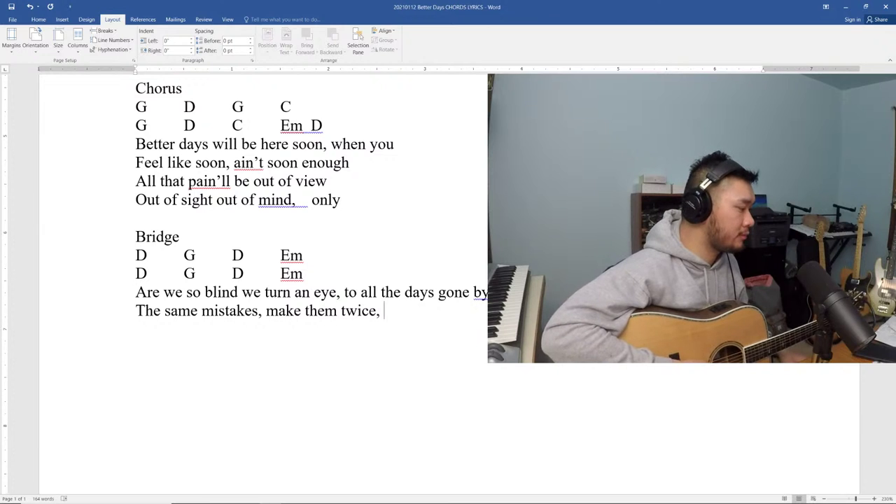
Finish the second Bridge lyric line with "and set the world on fire" and start a new line below it
{"action": "type", "text": "a"}
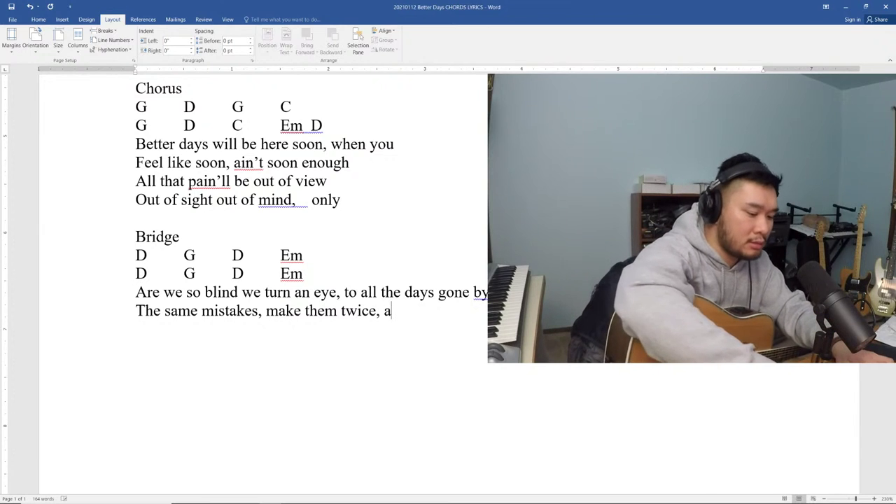
{"action": "type", "text": "nd set the worl"}
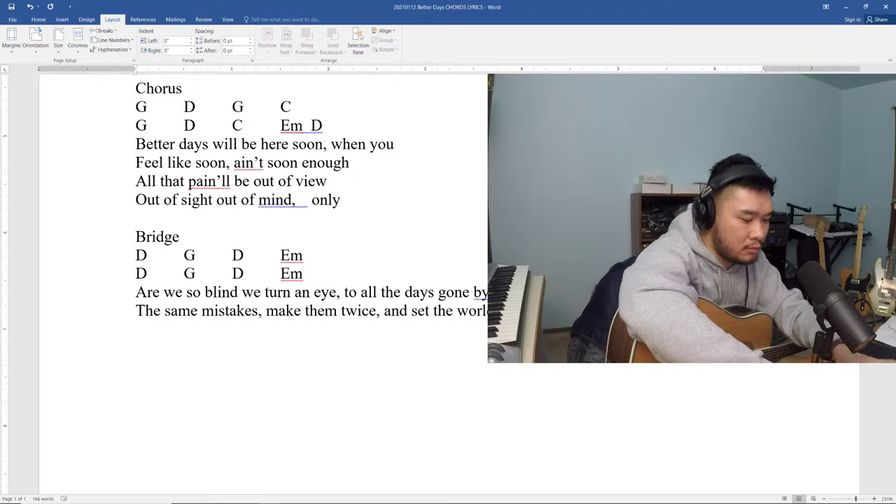
{"action": "type", "text": "d on fire"}
{"action": "key", "text": "Return"}
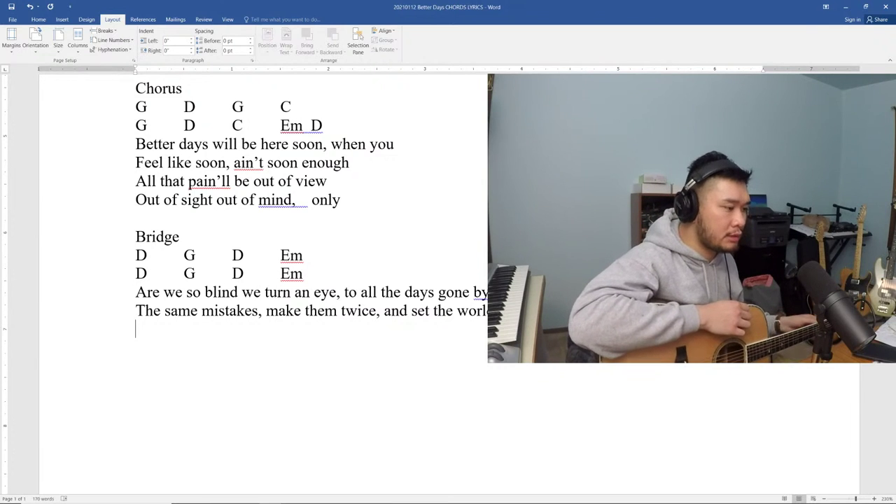
Begin the third Bridge lyric line with "Let's see it"
{"action": "type", "text": "Let's change the way"}
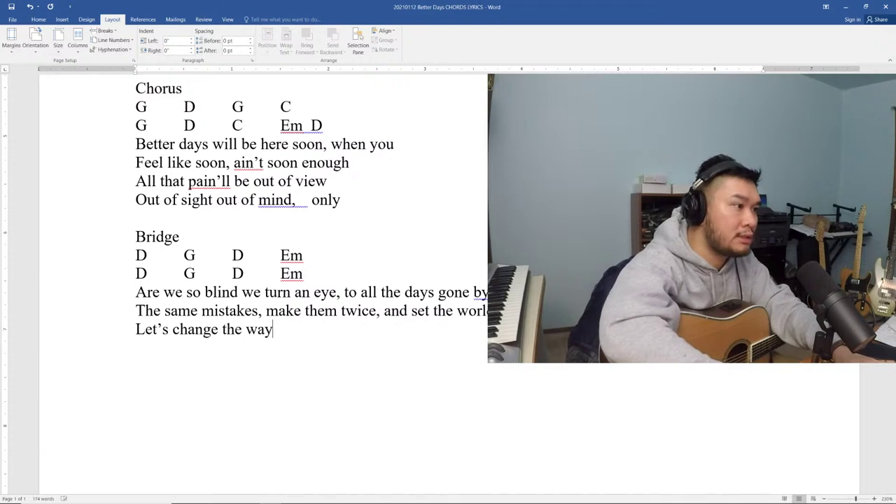
{"action": "key", "text": "BackSpace"}
{"action": "key", "text": "BackSpace"}
{"action": "key", "text": "BackSpace"}
{"action": "key", "text": "BackSpace"}
{"action": "key", "text": "BackSpace"}
{"action": "key", "text": "BackSpace"}
{"action": "key", "text": "BackSpace"}
{"action": "key", "text": "BackSpace"}
{"action": "key", "text": "BackSpace"}
{"action": "key", "text": "BackSpace"}
{"action": "key", "text": "BackSpace"}
{"action": "key", "text": "BackSpace"}
{"action": "key", "text": "BackSpace"}
{"action": "type", "text": "see"}
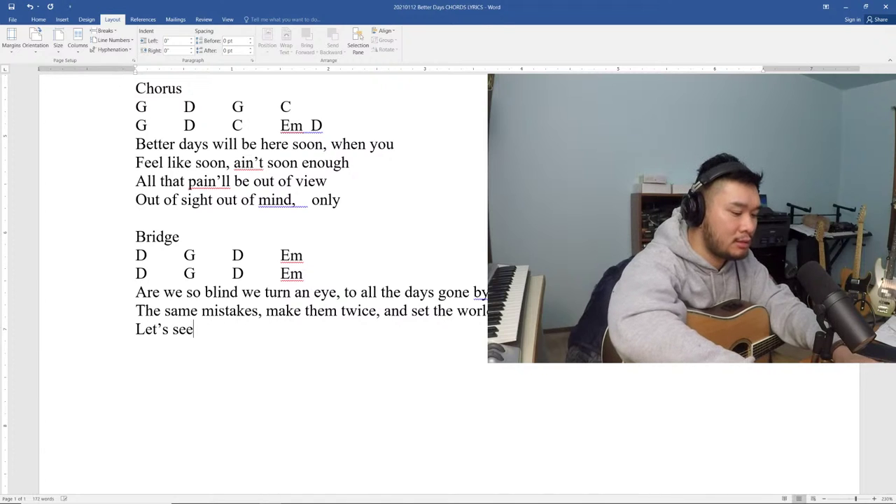
{"action": "type", "text": " i"}
{"action": "key", "text": "BackSpace"}
{"action": "type", "text": "it "}
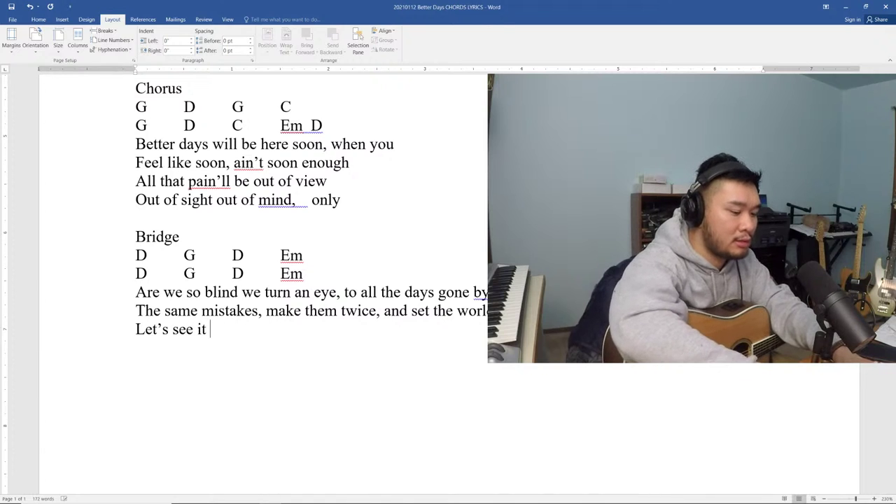
Complete the third Bridge lyric line with "now for what it is, and not the hate we hold" and add a new line
{"action": "type", "text": "now for what "}
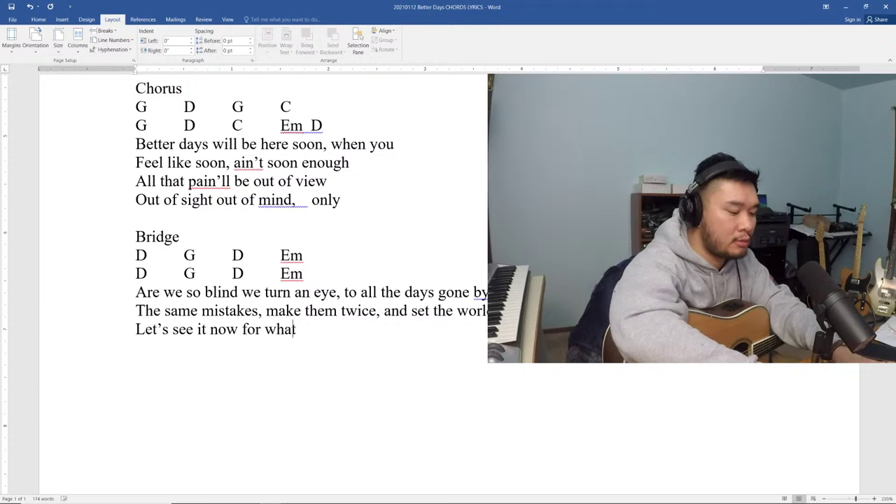
{"action": "type", "text": "it"}
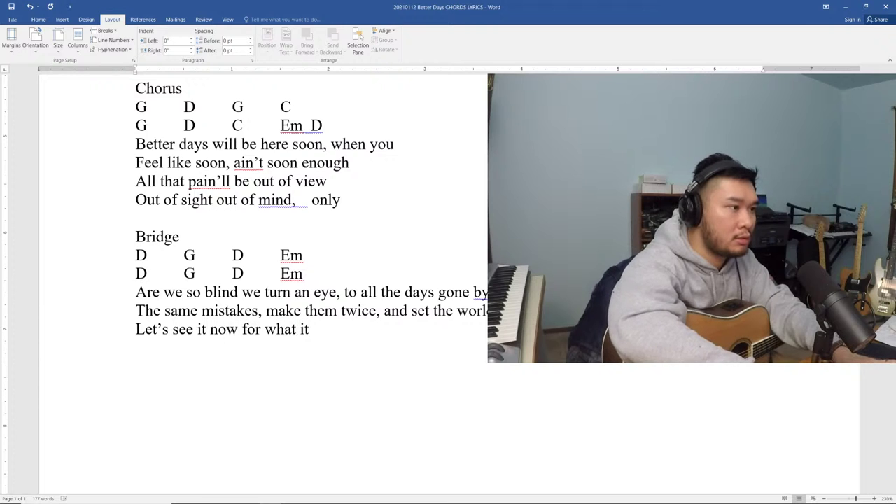
{"action": "type", "text": " is, and no"}
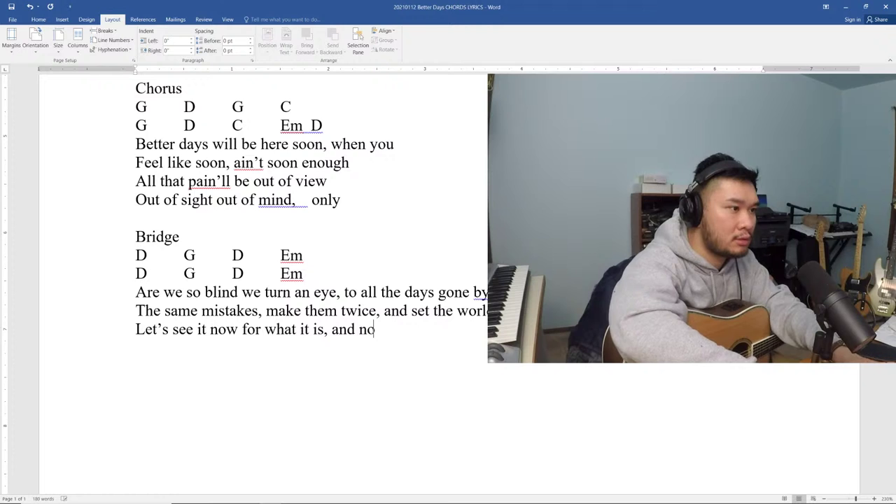
{"action": "type", "text": "t the h"}
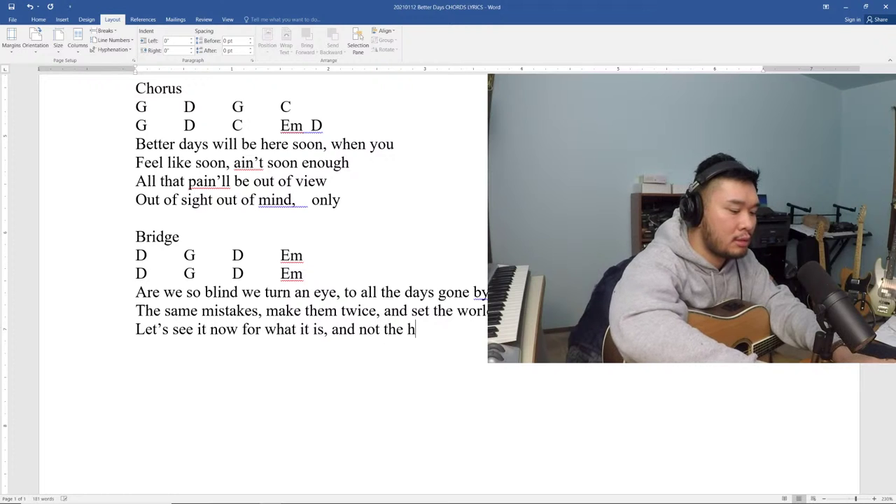
{"action": "type", "text": "ate we hold"}
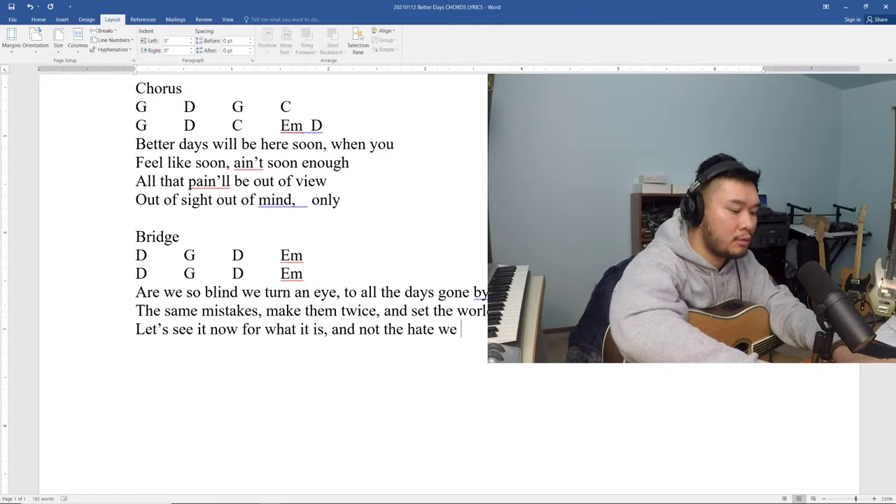
{"action": "key", "text": "Return"}
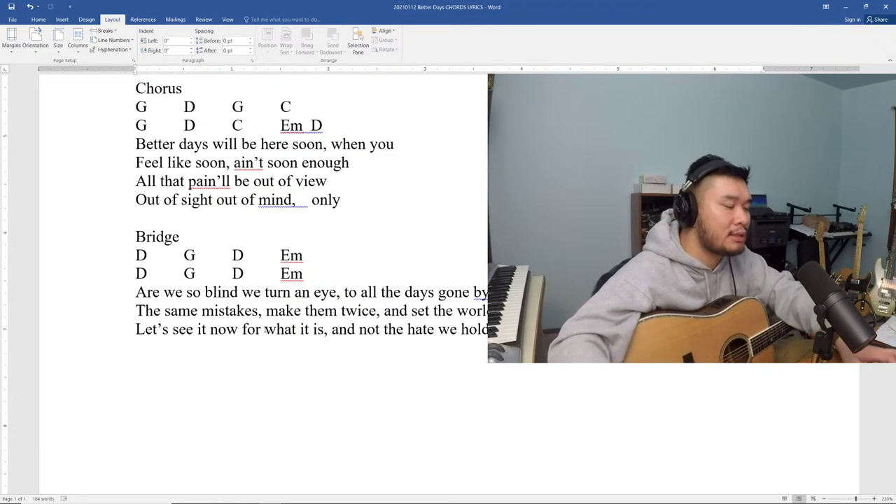
Switch to the REAPER project and disarm recording on the unnamed track 9 above Scratch Vox
{"action": "key", "text": "alt+Tab"}
{"action": "key", "text": "alt+Tab"}
{"action": "key", "text": "alt+Tab"}
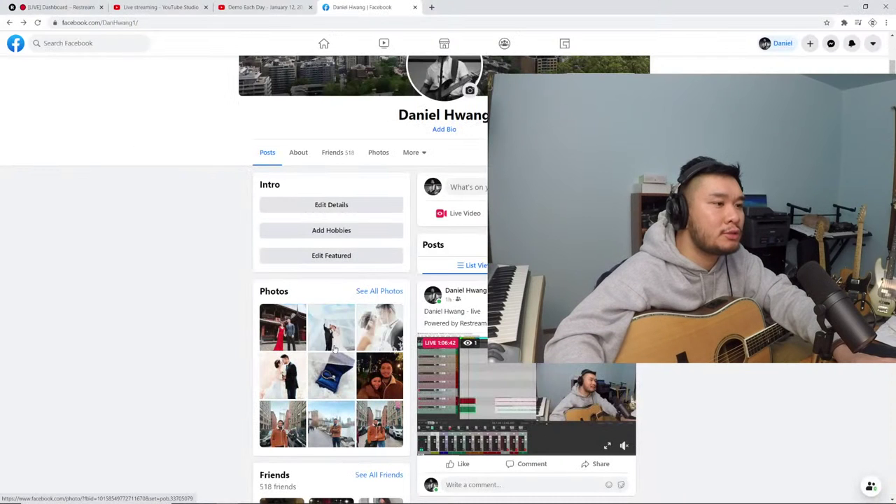
{"action": "key", "text": "alt+Tab"}
{"action": "key", "text": "alt+Tab"}
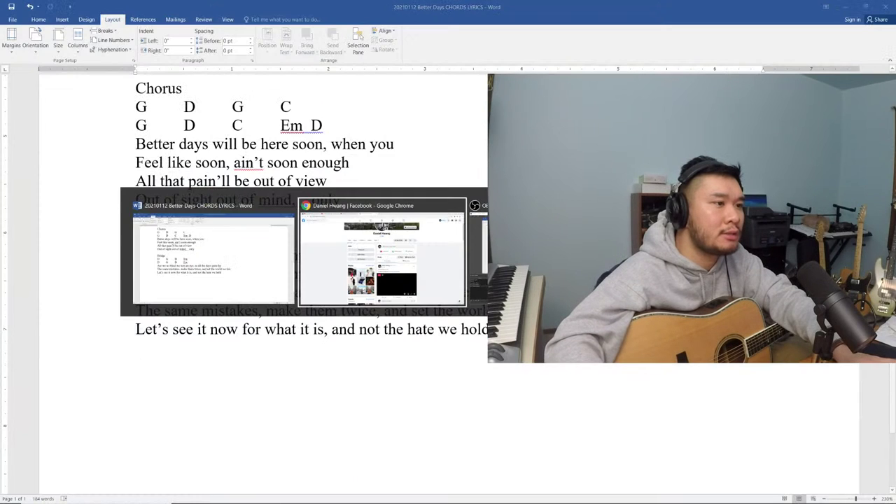
{"action": "key", "text": "alt+Tab"}
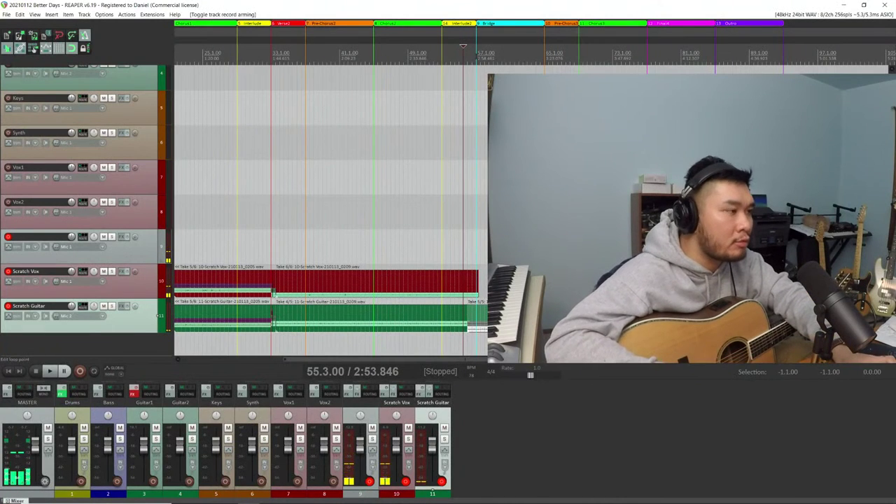
{"action": "left_click", "coordinate": [9, 237]}
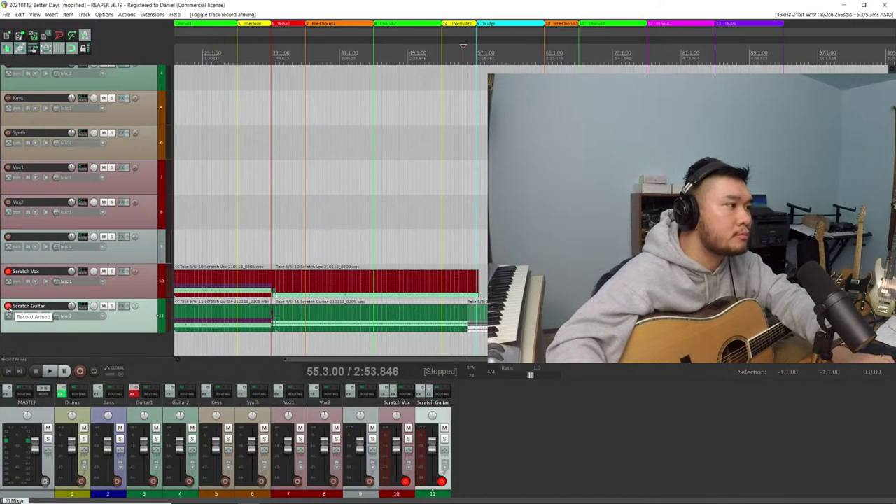
Record Scratch Vox and Scratch Guitar takes from 55.3.00, keep all recorded files and save the project
{"action": "key", "text": "ctrl+r"}
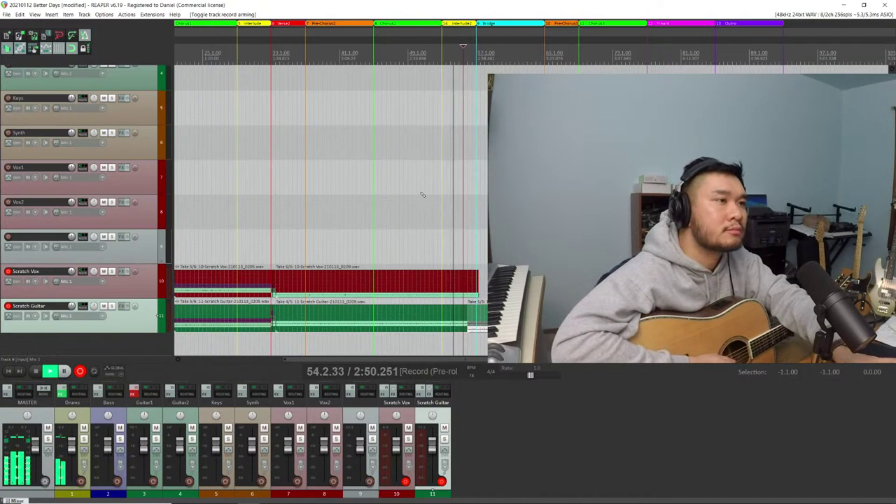
{"action": "key", "text": "alt+Tab"}
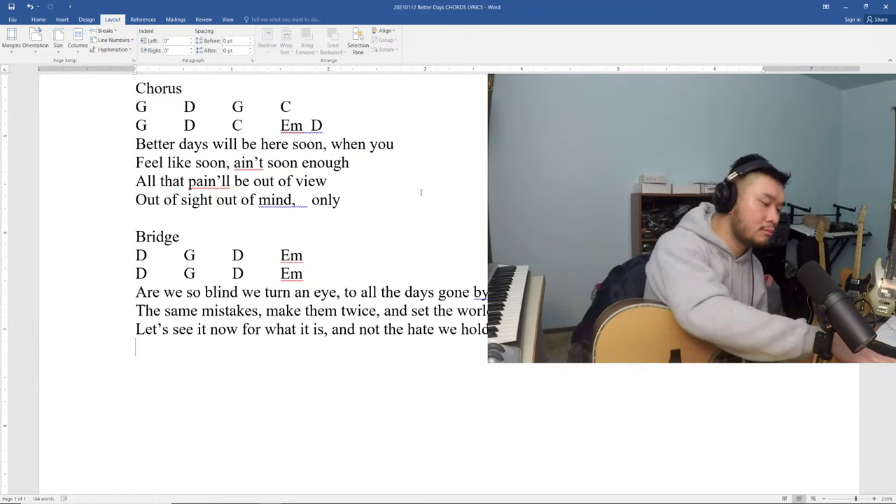
{"action": "key", "text": "alt+Tab"}
{"action": "key", "text": "space"}
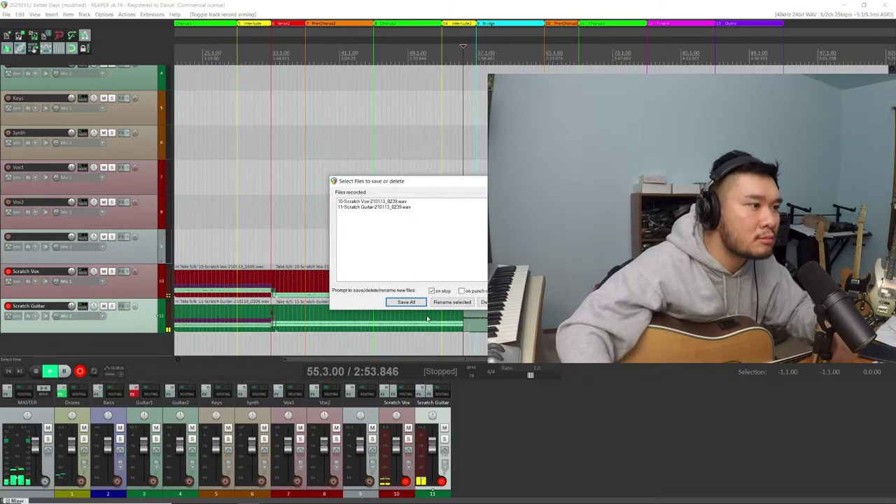
{"action": "left_click", "coordinate": [406, 302]}
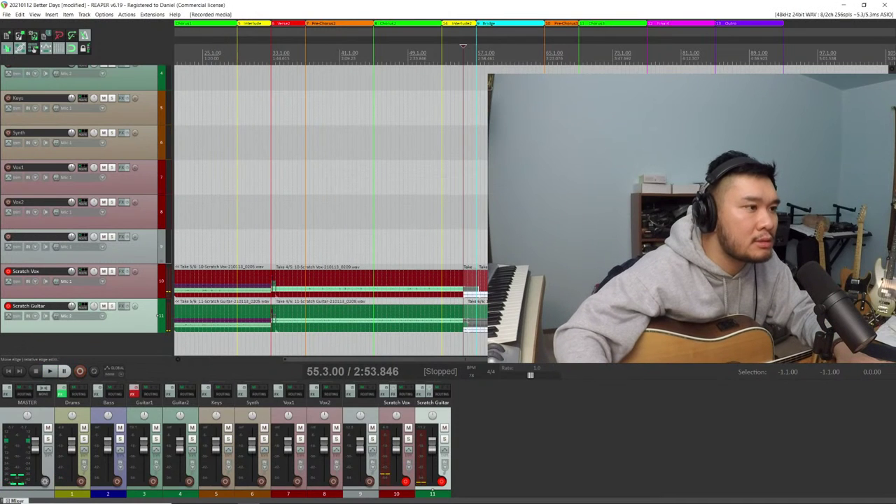
{"action": "key", "text": "ctrl+s"}
{"action": "scroll", "coordinate": [435, 315], "scroll_direction": "up", "scroll_amount": 3}
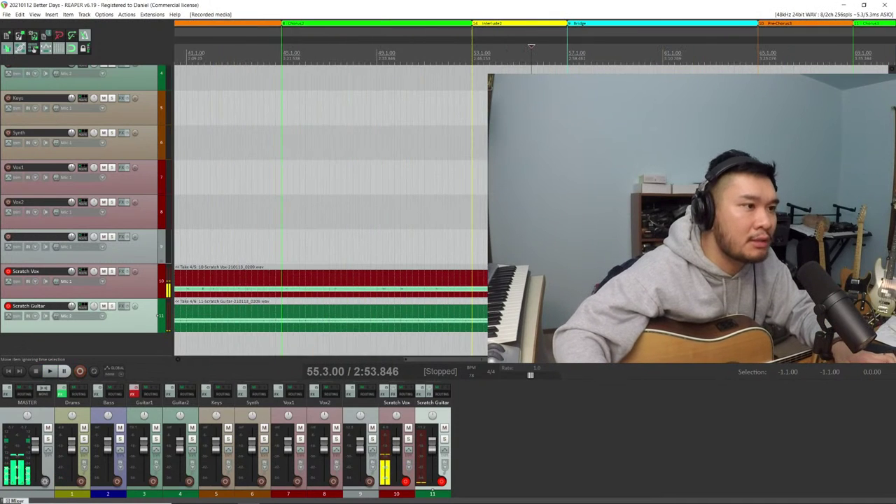
Trim the Scratch Vox and Scratch Guitar recordings near the end of the Bridge and undo the item selection change
{"action": "left_click", "coordinate": [158, 280]}
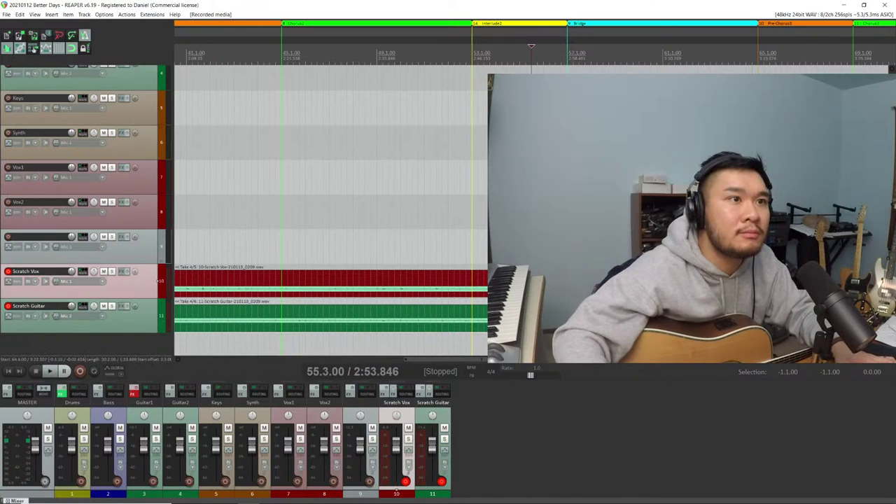
{"action": "left_click", "coordinate": [159, 280]}
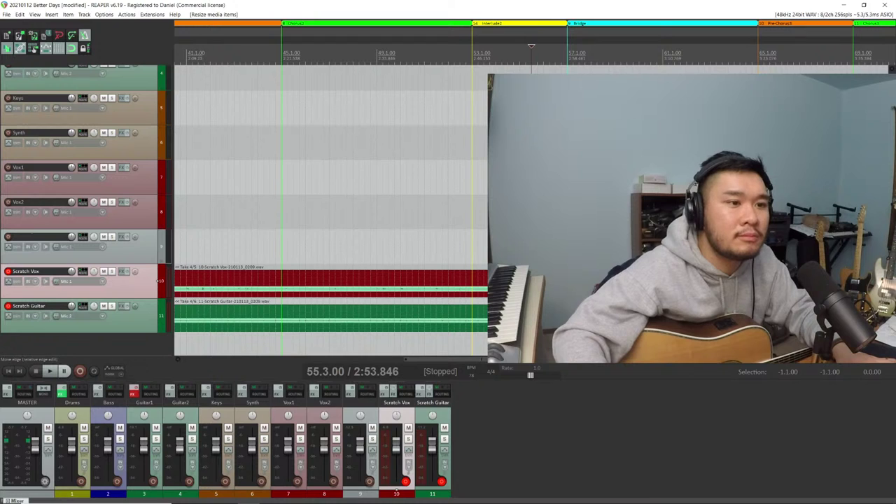
{"action": "left_click", "coordinate": [159, 316]}
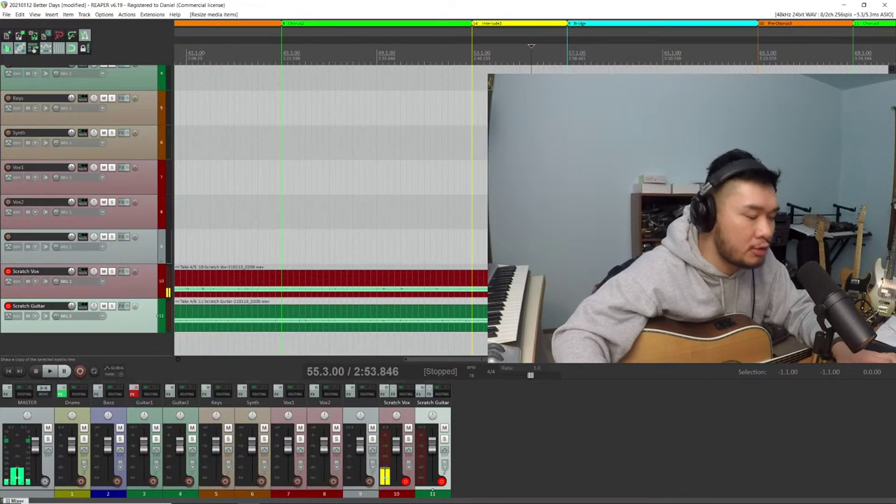
{"action": "left_click", "coordinate": [734, 315]}
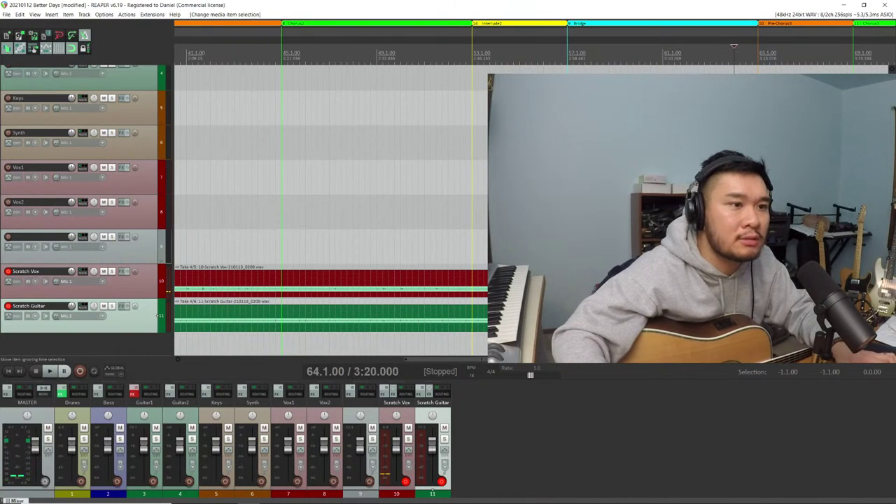
{"action": "key", "text": "ctrl+z"}
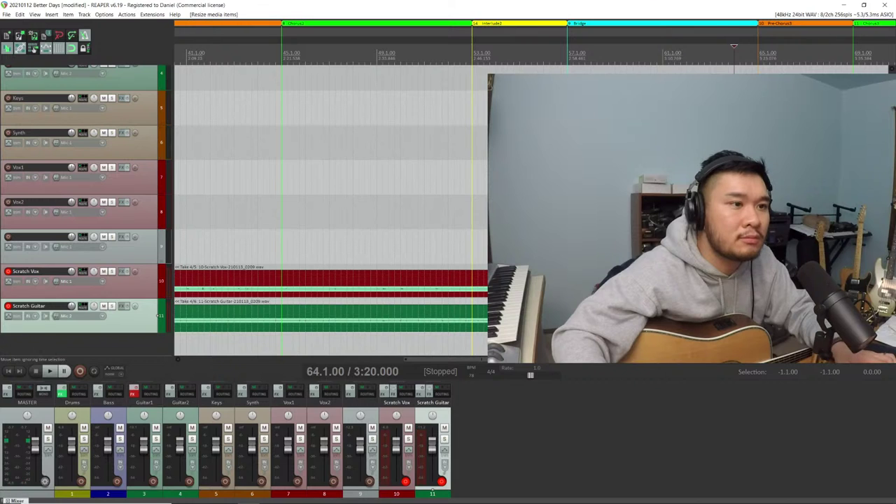
Play back the end of the Bridge from 62.3.00, change the active take, and listen again around 64.1.00
{"action": "left_click", "coordinate": [698, 248]}
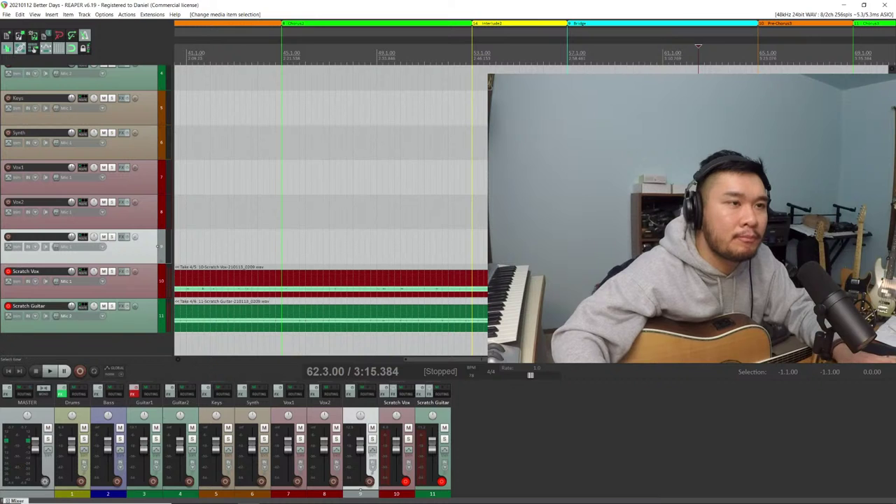
{"action": "key", "text": "space"}
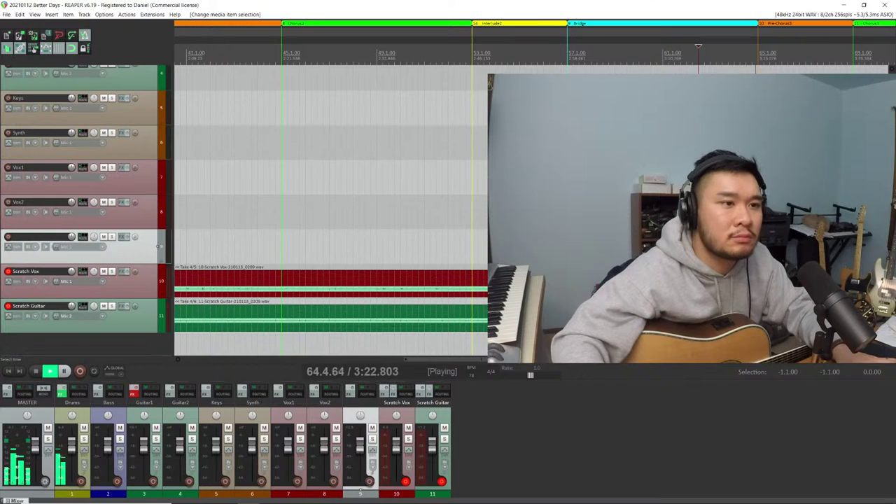
{"action": "key", "text": "space"}
{"action": "left_click", "coordinate": [159, 316]}
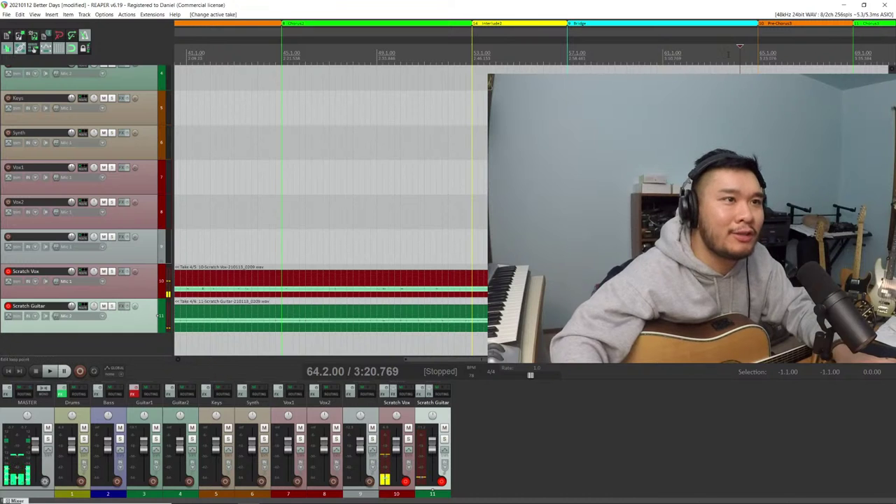
{"action": "key", "text": "space"}
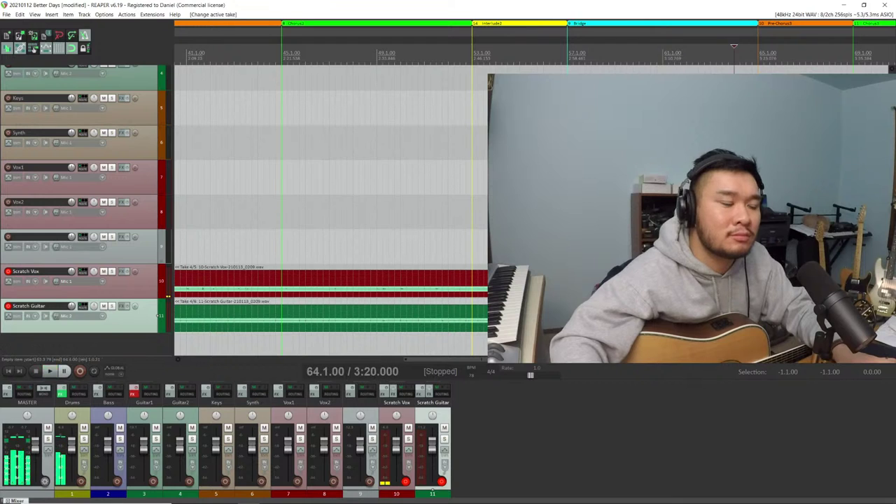
{"action": "key", "text": "space"}
Disarm recording on Scratch Vox and Scratch Guitar, and arm the unnamed track 9
{"action": "left_click", "coordinate": [9, 271]}
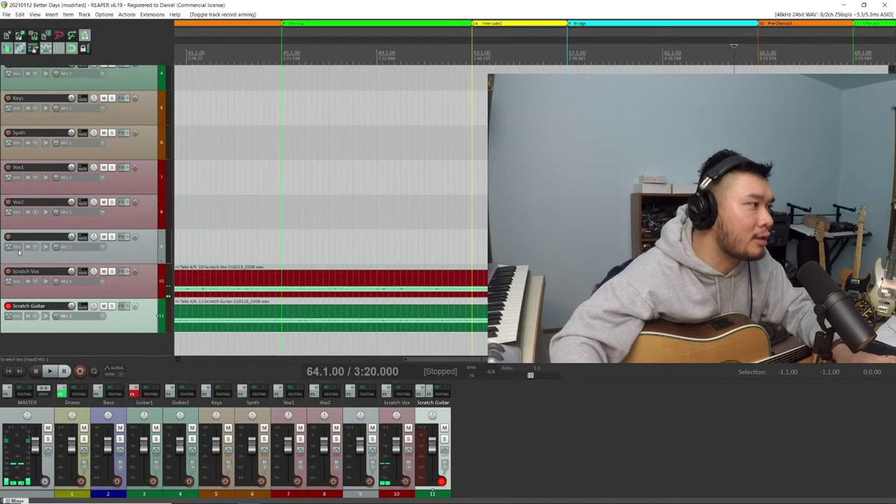
{"action": "left_click", "coordinate": [8, 236]}
{"action": "left_click", "coordinate": [8, 306]}
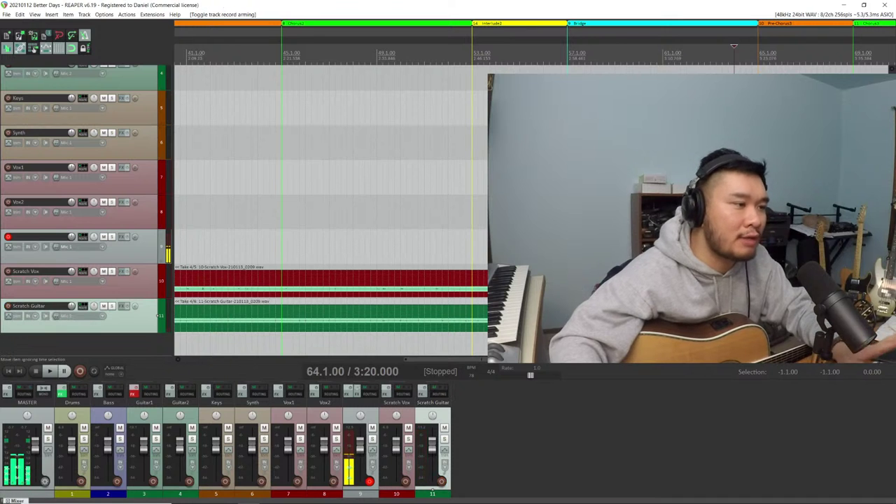
Switch to the Word lyric sheet and add a long underscore line under the third Bridge lyric, followed by a new line
{"action": "key", "text": "alt+Tab"}
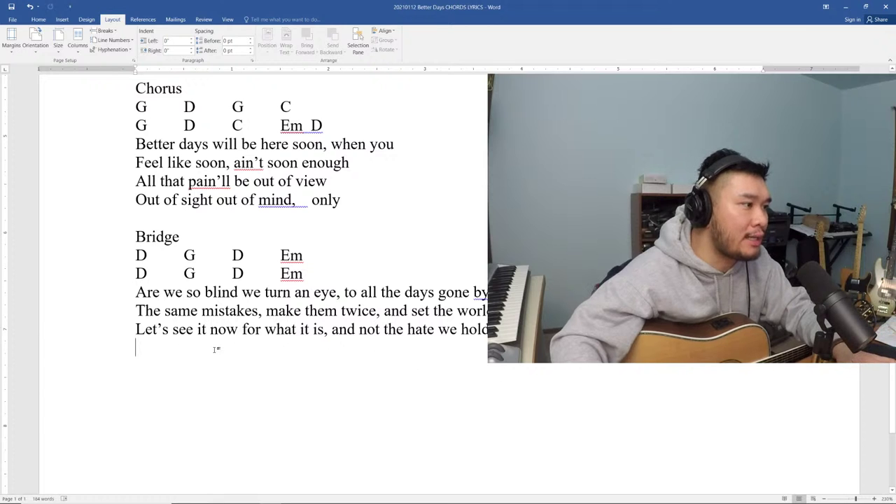
{"action": "type", "text": "______________________"}
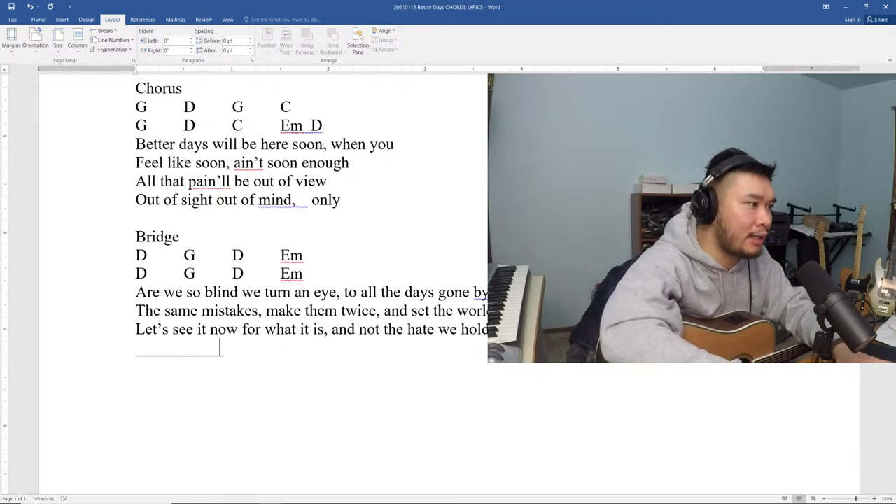
{"action": "type", "text": "______________________________________________________"}
{"action": "key", "text": "Return"}
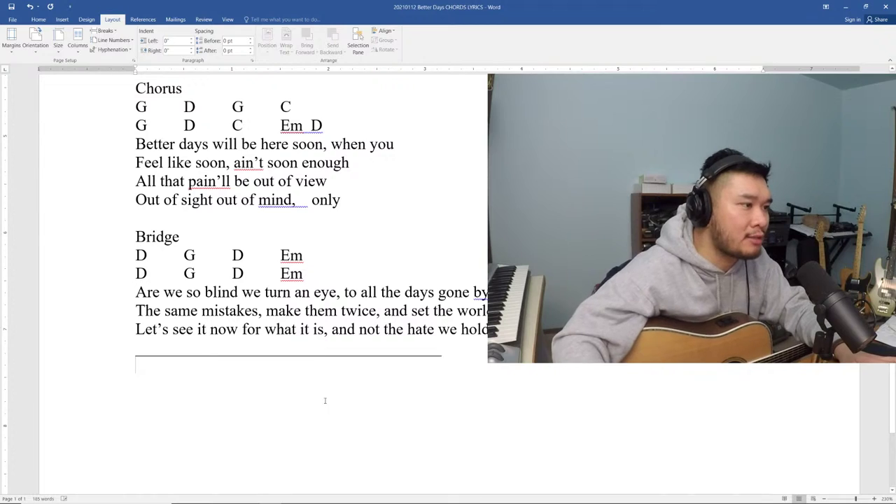
{"action": "scroll", "coordinate": [420, 353], "scroll_direction": "up", "scroll_amount": 10}
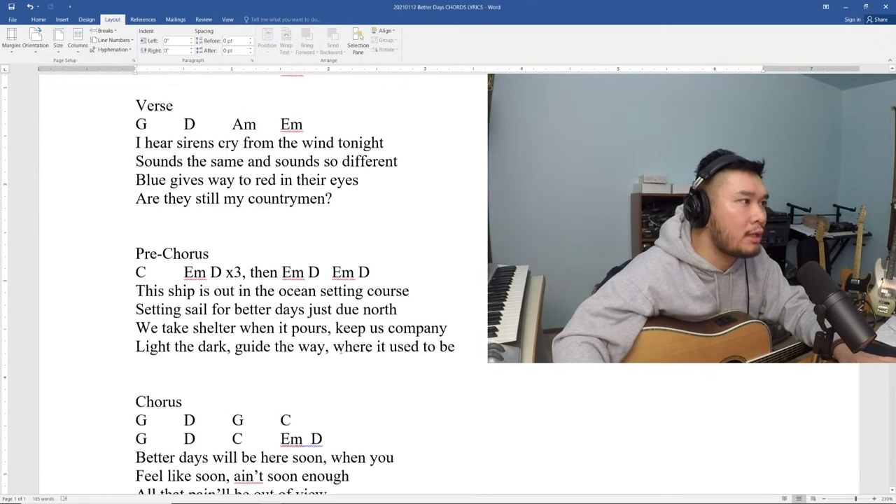
Switch back to the REAPER project and look over its tracks and the full song arrangement
{"action": "key", "text": "alt+Tab"}
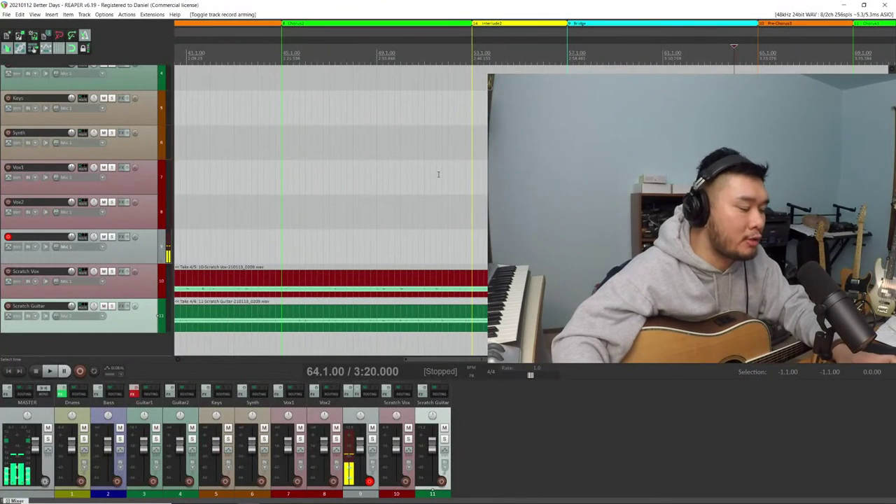
{"action": "scroll", "coordinate": [92, 256], "scroll_direction": "up", "scroll_amount": 3}
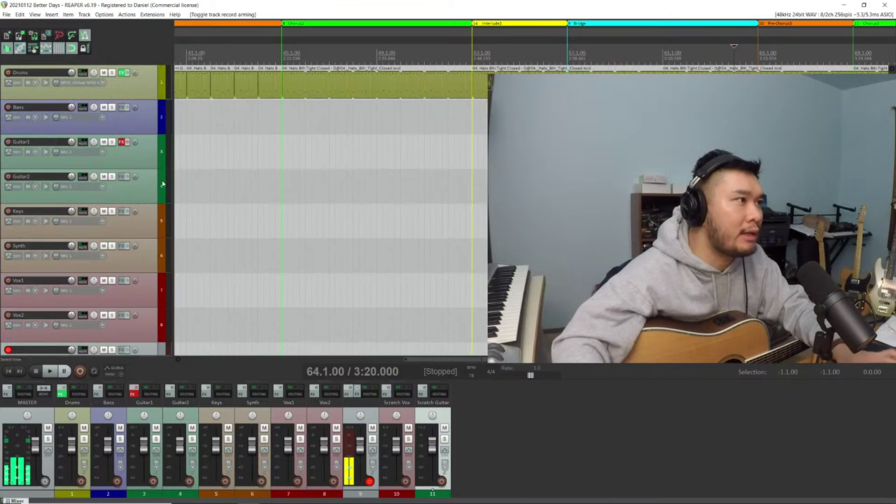
{"action": "scroll", "coordinate": [127, 185], "scroll_direction": "down", "scroll_amount": 2}
{"action": "scroll", "coordinate": [127, 185], "scroll_direction": "down", "scroll_amount": 2}
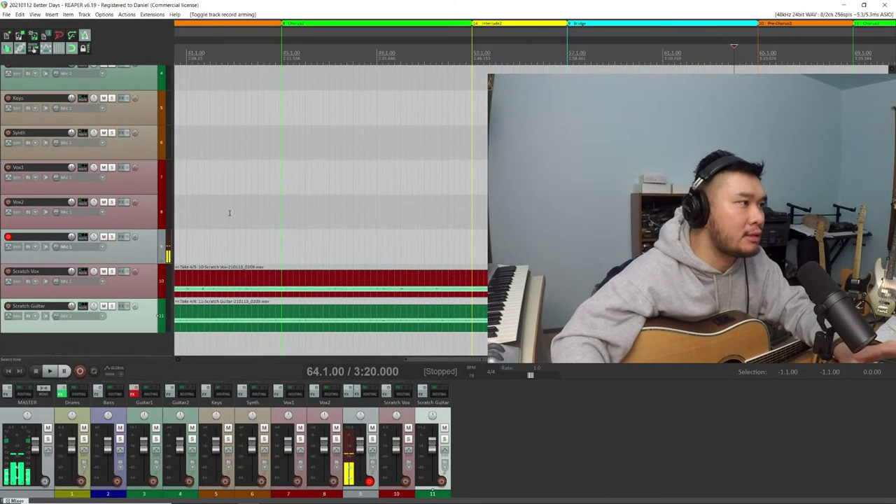
{"action": "scroll", "coordinate": [266, 219], "scroll_direction": "down", "scroll_amount": 5}
{"action": "scroll", "coordinate": [72, 215], "scroll_direction": "up", "scroll_amount": 4}
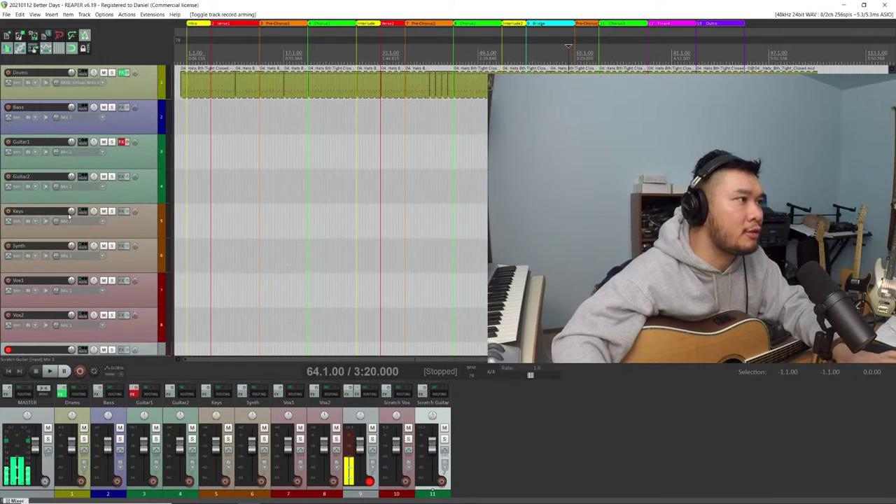
{"action": "scroll", "coordinate": [93, 210], "scroll_direction": "down", "scroll_amount": 3}
{"action": "scroll", "coordinate": [105, 182], "scroll_direction": "up", "scroll_amount": 3}
{"action": "left_click", "coordinate": [134, 142]}
{"action": "left_click", "coordinate": [135, 144]}
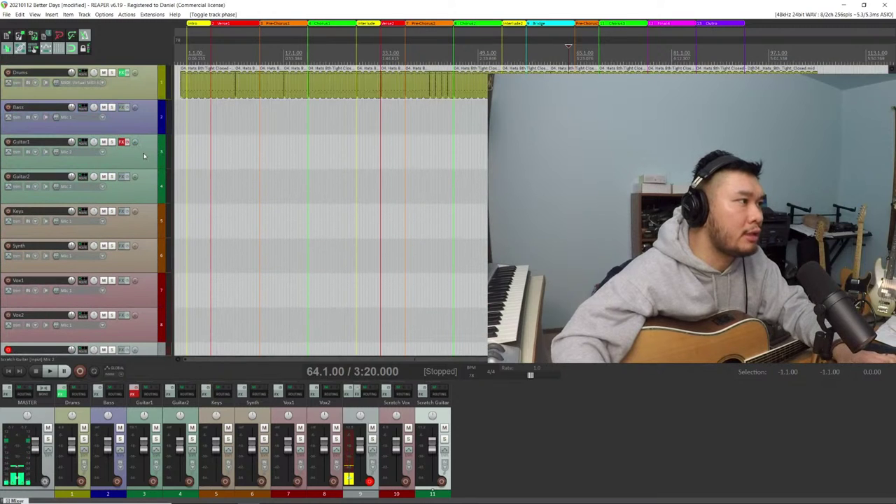
{"action": "left_click", "coordinate": [125, 143]}
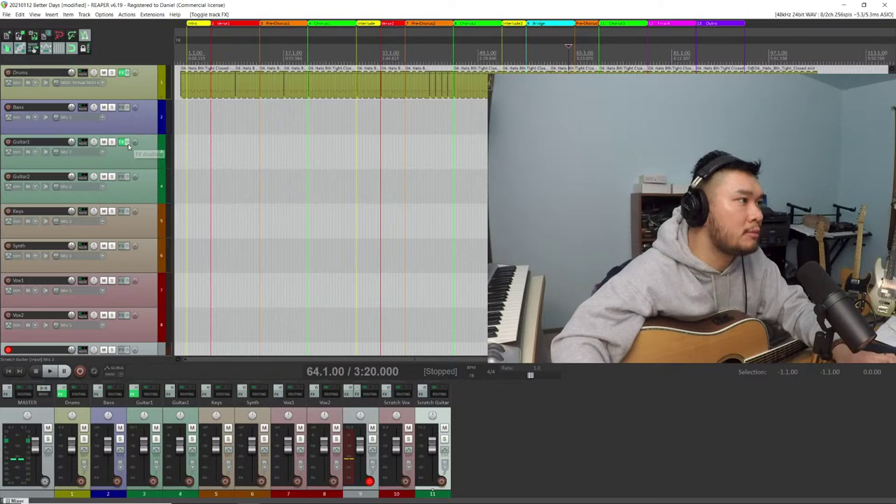
{"action": "left_click", "coordinate": [123, 143]}
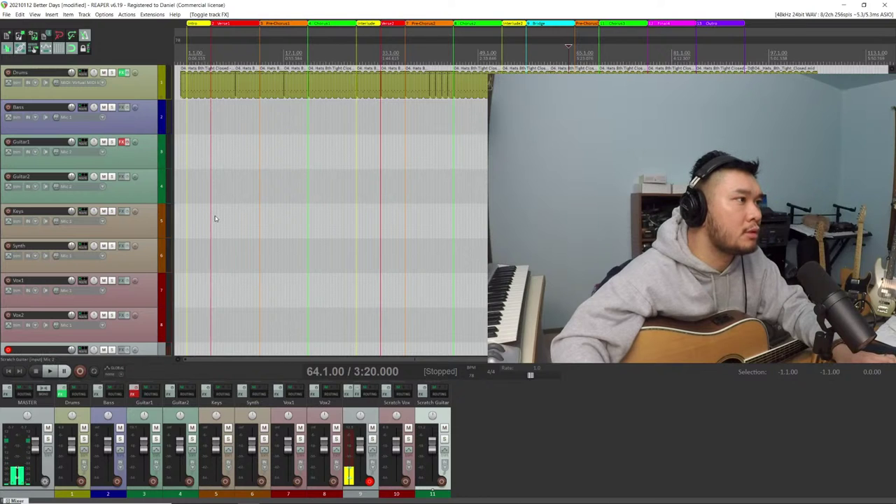
Remove the amp plug-in from the Guitar1 effects chain, arm Guitar1 for recording and close the effects window
{"action": "left_click", "coordinate": [206, 386]}
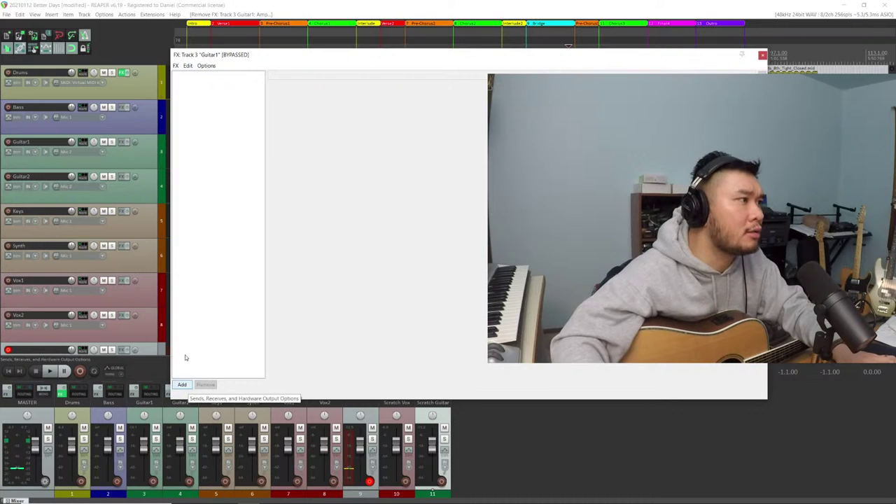
{"action": "left_click", "coordinate": [8, 142]}
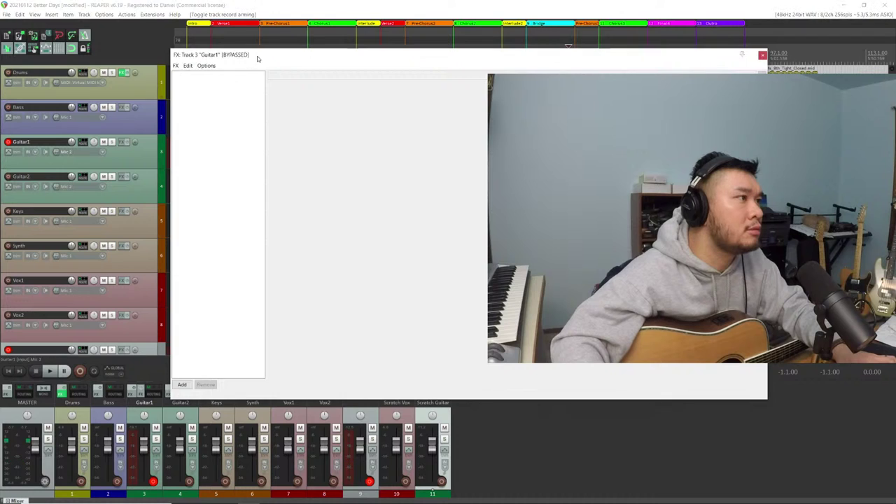
{"action": "left_click", "coordinate": [203, 93]}
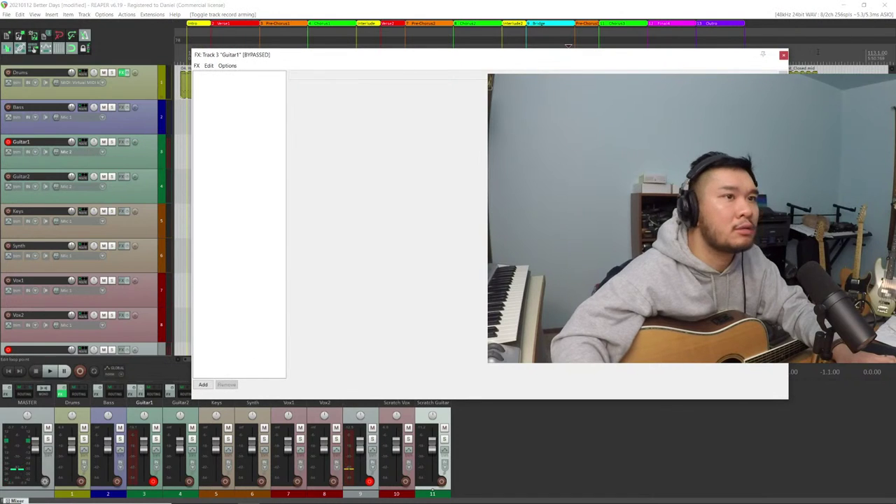
{"action": "left_click", "coordinate": [784, 54]}
Add the Native Instruments plug-in Guitar Rig 6 to the Guitar1 effects chain
{"action": "left_click", "coordinate": [119, 145]}
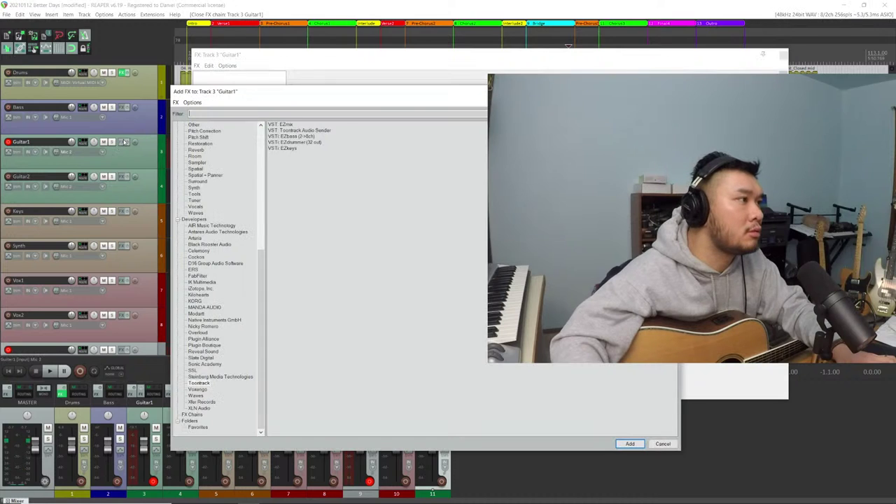
{"action": "left_click", "coordinate": [262, 302]}
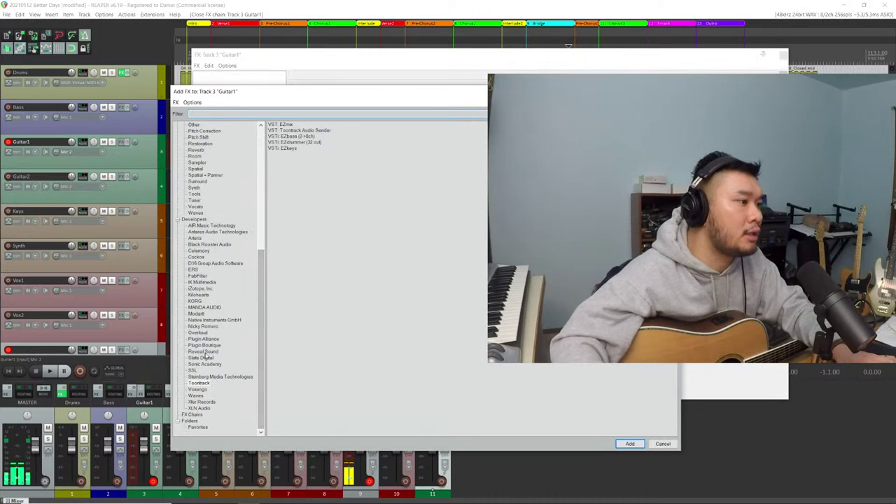
{"action": "left_click", "coordinate": [217, 321]}
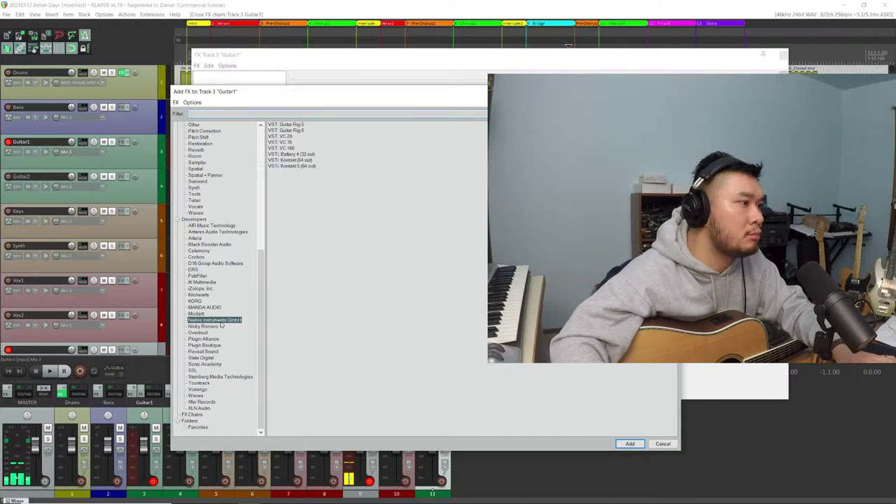
{"action": "double_click", "coordinate": [291, 131]}
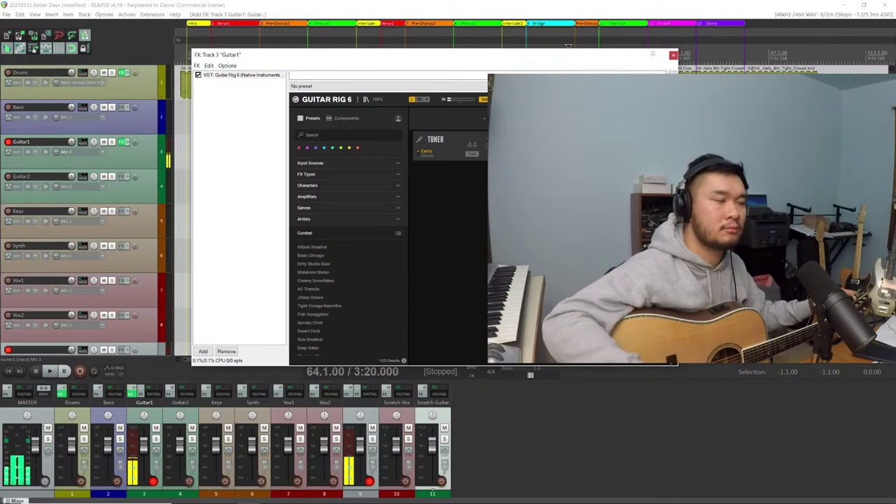
Check the guitar's tuning with the Guitar Rig 6 tuner, turn the tuner off and close the Guitar1 effects window
{"action": "left_click_drag", "start_coordinate": [432, 63], "coordinate": [278, 67]}
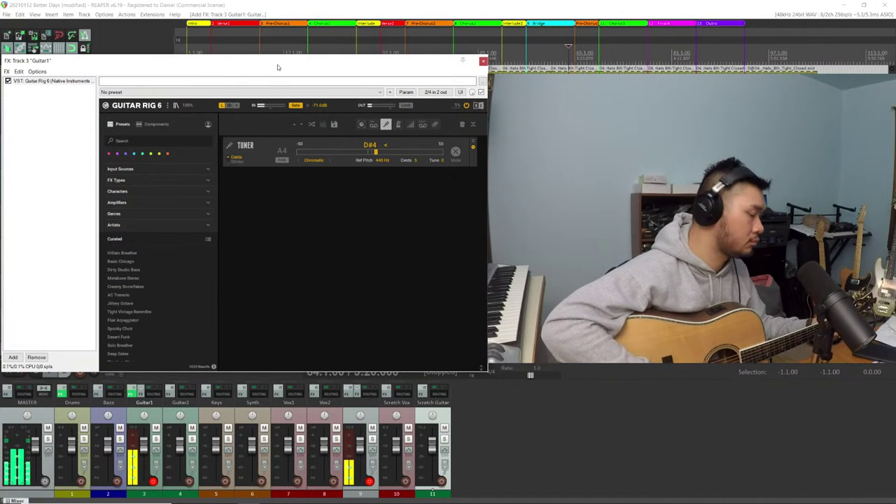
{"action": "left_click", "coordinate": [386, 124]}
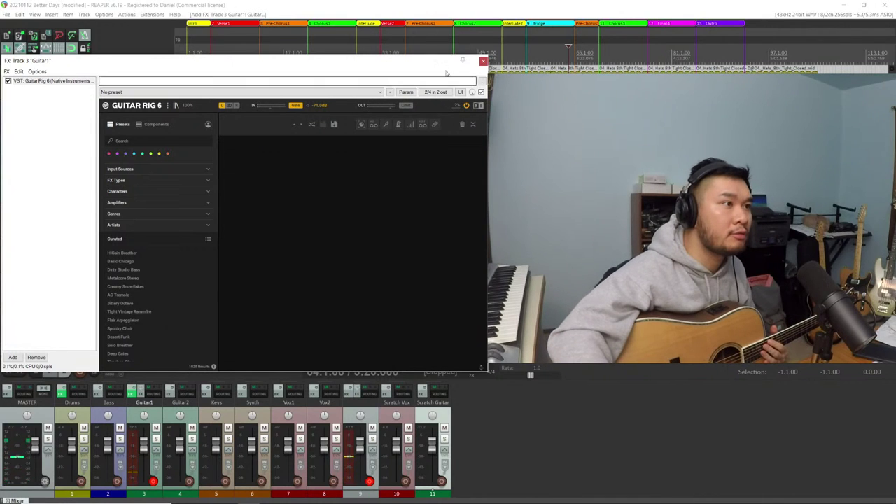
{"action": "left_click_drag", "start_coordinate": [429, 64], "coordinate": [445, 64]}
{"action": "left_click", "coordinate": [500, 61]}
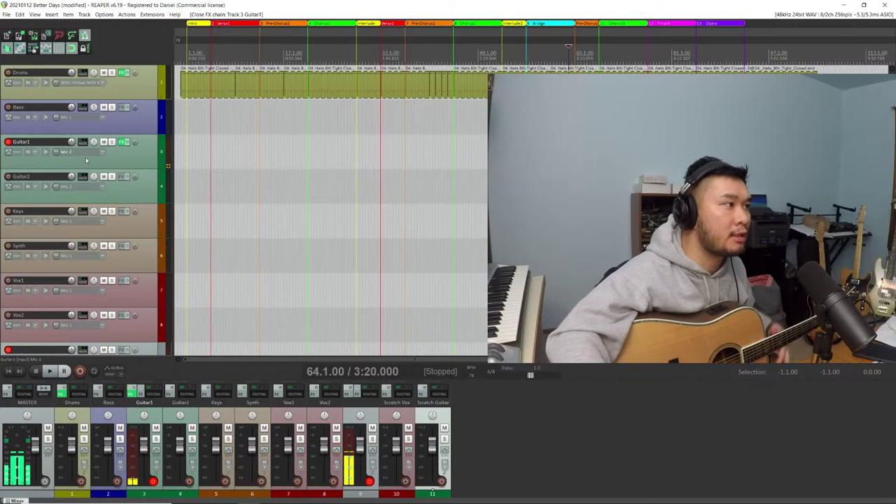
Disarm recording on the unnamed track 9 above Scratch Vox
{"action": "scroll", "coordinate": [58, 280], "scroll_direction": "down", "scroll_amount": 3}
{"action": "left_click", "coordinate": [58, 238]}
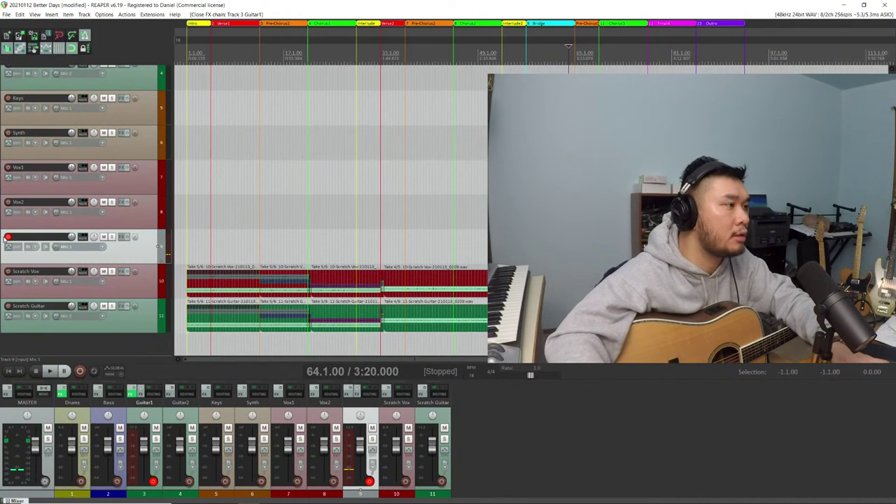
{"action": "scroll", "coordinate": [105, 236], "scroll_direction": "up", "scroll_amount": 3}
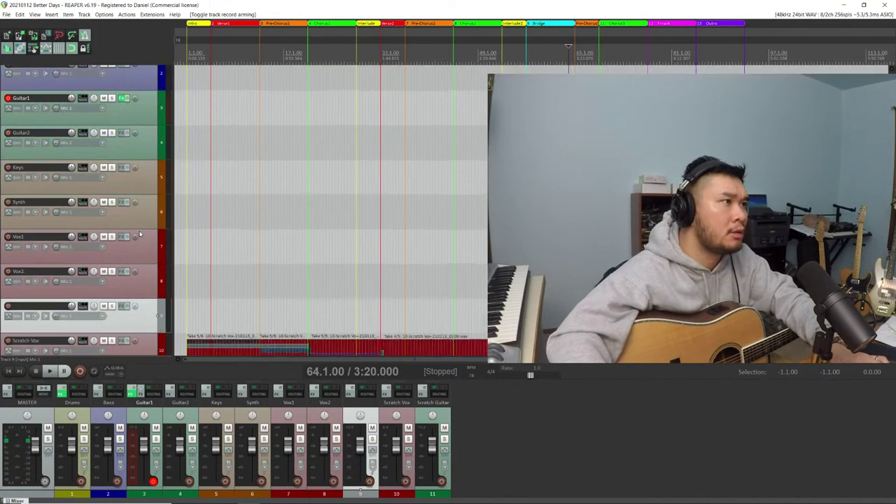
{"action": "scroll", "coordinate": [140, 235], "scroll_direction": "down", "scroll_amount": 2}
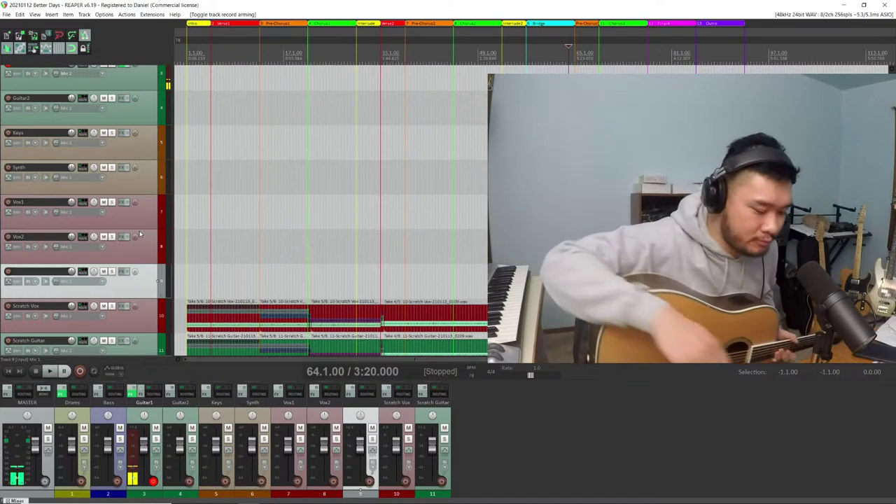
Bring up the Better Days chords and lyrics document in Word and turn it into a floating window over REAPER
{"action": "key", "text": "alt+Tab"}
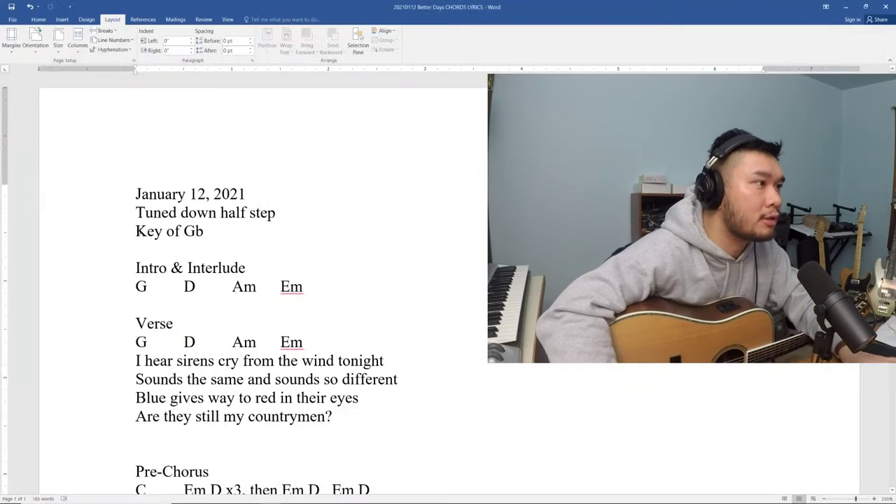
{"action": "scroll", "coordinate": [288, 222], "scroll_direction": "down", "scroll_amount": 4}
{"action": "scroll", "coordinate": [289, 223], "scroll_direction": "up", "scroll_amount": 1}
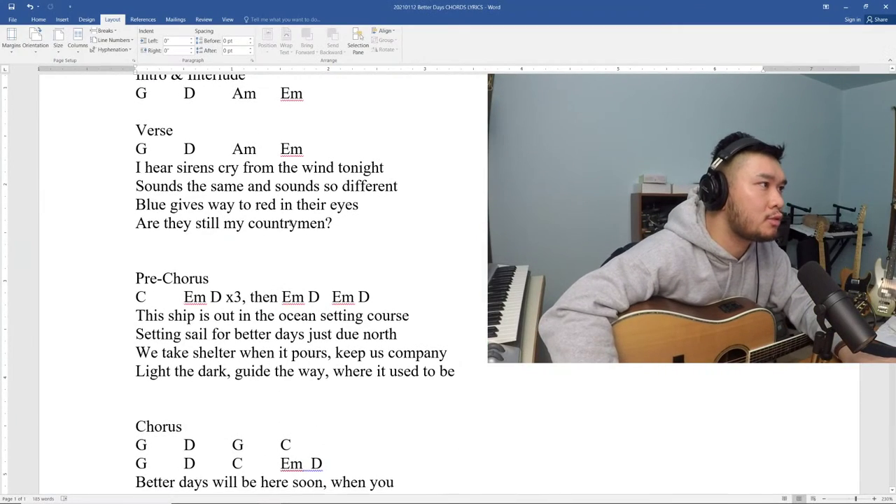
{"action": "key", "text": "alt+Tab"}
{"action": "key", "text": "alt+Tab"}
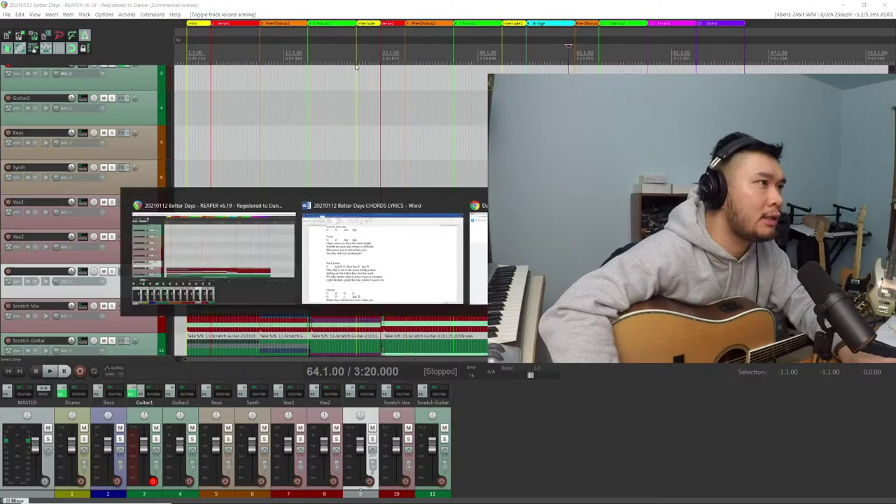
{"action": "left_click_drag", "start_coordinate": [511, 6], "coordinate": [367, 106]}
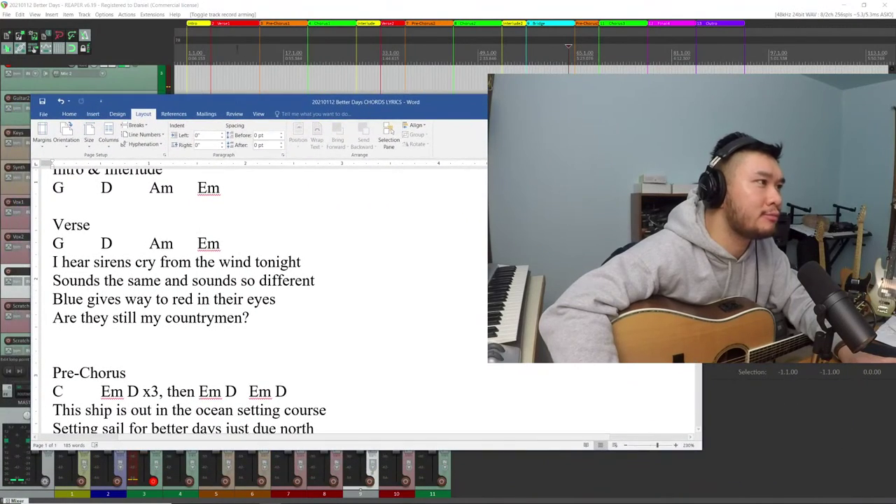
Move REAPER's edit cursor to 0.1.00 and bring the lyric sheet back to the front at the Pre-Chorus
{"action": "key", "text": "alt+Tab"}
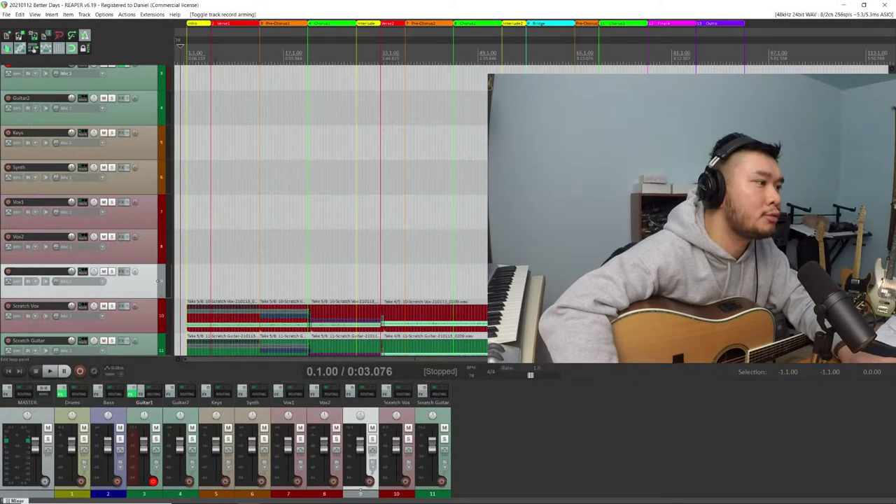
{"action": "key", "text": "alt+Tab"}
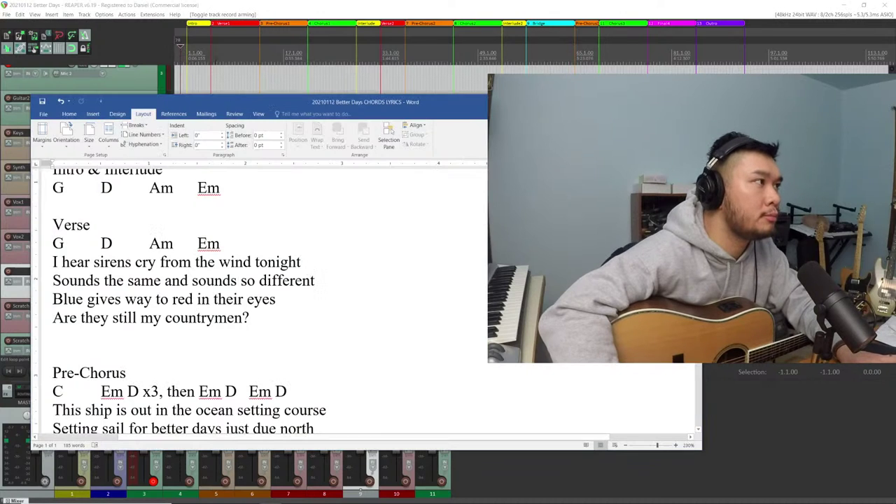
{"action": "scroll", "coordinate": [288, 204], "scroll_direction": "down", "scroll_amount": 3}
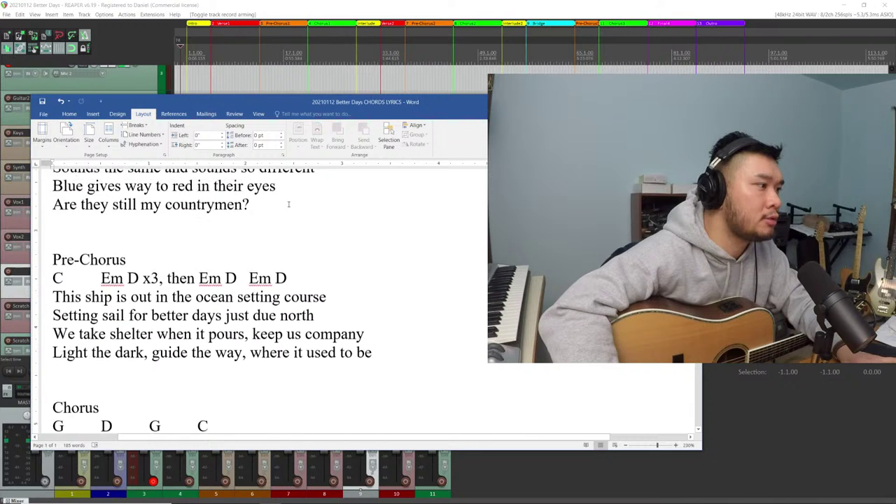
{"action": "scroll", "coordinate": [288, 204], "scroll_direction": "up", "scroll_amount": 2}
{"action": "scroll", "coordinate": [288, 203], "scroll_direction": "down", "scroll_amount": 3}
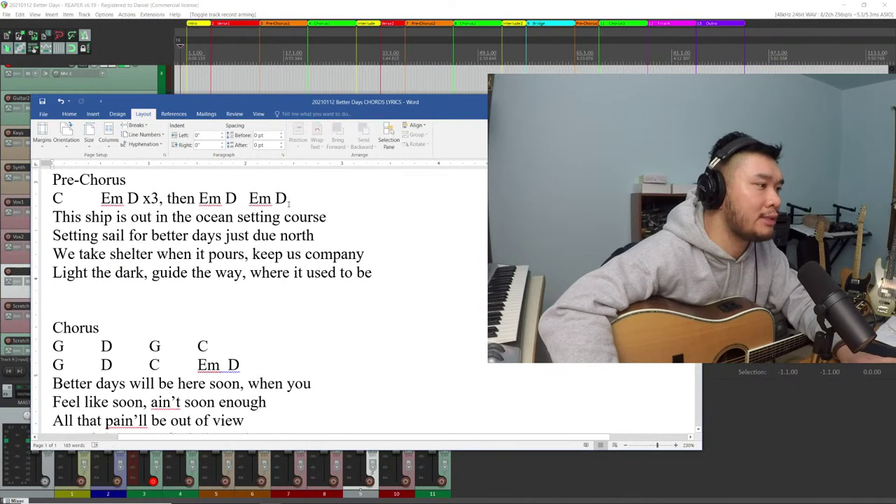
Resize the Word window taller and reposition it over the REAPER arrangement
{"action": "left_click_drag", "start_coordinate": [700, 448], "coordinate": [564, 503]}
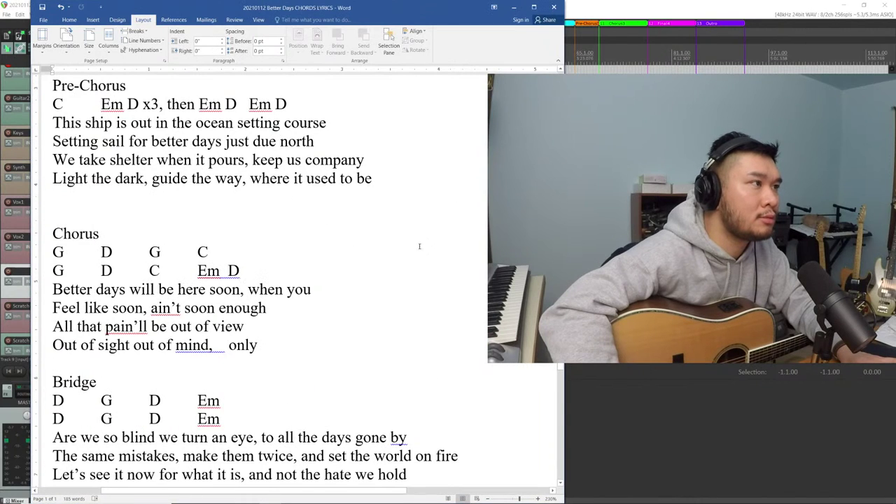
{"action": "left_click_drag", "start_coordinate": [444, 14], "coordinate": [638, 77]}
{"action": "left_click_drag", "start_coordinate": [460, 421], "coordinate": [446, 470]}
Extend the lyric sheet window's height until the Bridge's first chord line fits below the Chorus, and reposition the window
{"action": "scroll", "coordinate": [343, 371], "scroll_direction": "down", "scroll_amount": 4}
{"action": "scroll", "coordinate": [343, 371], "scroll_direction": "up", "scroll_amount": 8}
{"action": "scroll", "coordinate": [343, 371], "scroll_direction": "down", "scroll_amount": 1}
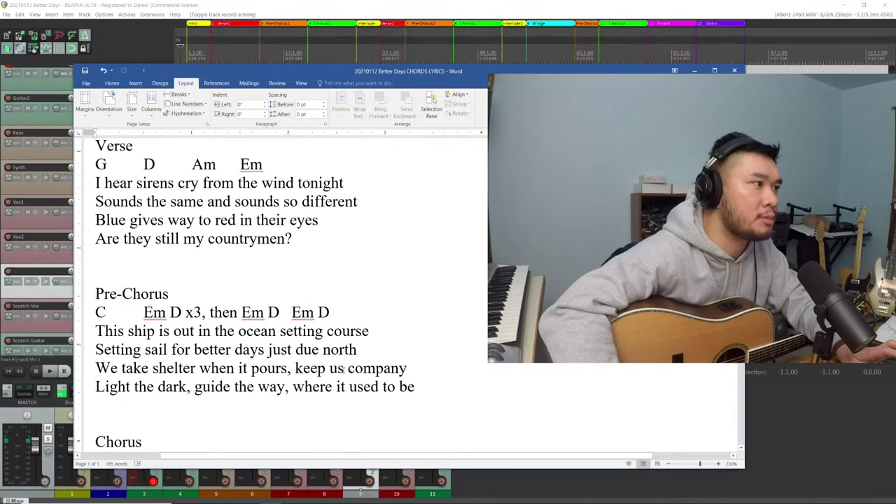
{"action": "scroll", "coordinate": [343, 371], "scroll_direction": "up", "scroll_amount": 1}
{"action": "scroll", "coordinate": [343, 371], "scroll_direction": "down", "scroll_amount": 1}
{"action": "scroll", "coordinate": [343, 372], "scroll_direction": "down", "scroll_amount": 3}
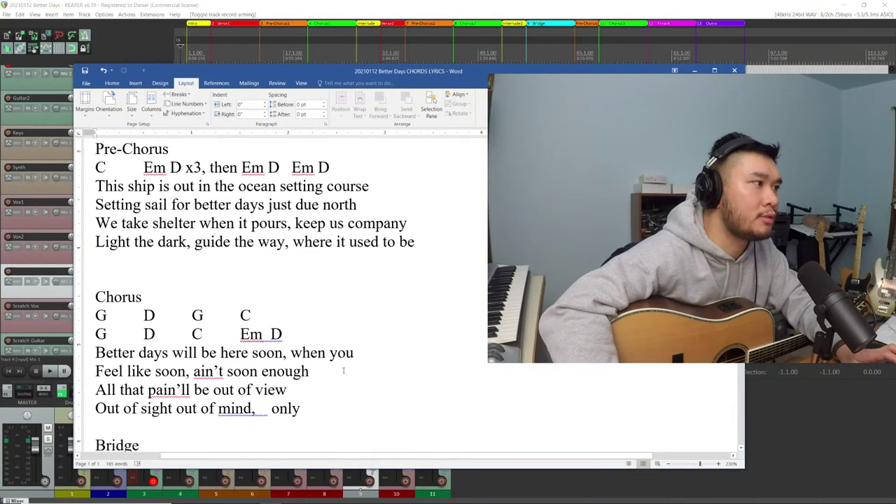
{"action": "scroll", "coordinate": [343, 371], "scroll_direction": "down", "scroll_amount": 1}
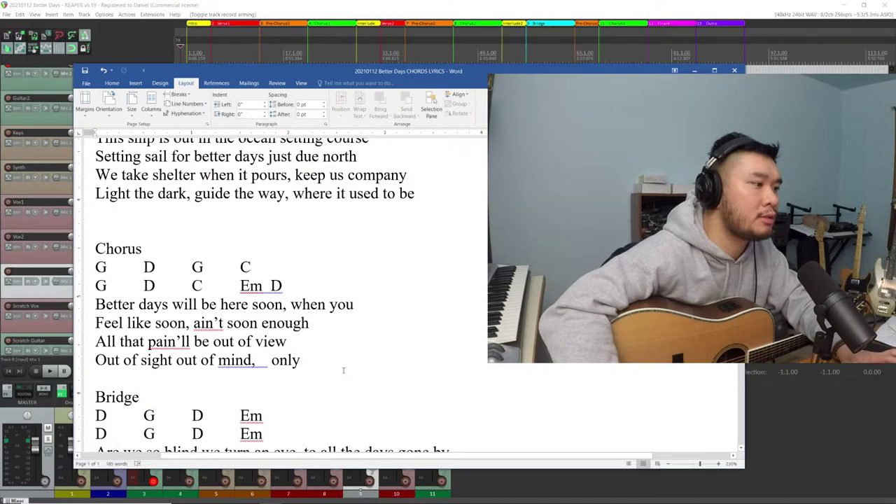
{"action": "scroll", "coordinate": [343, 371], "scroll_direction": "up", "scroll_amount": 1}
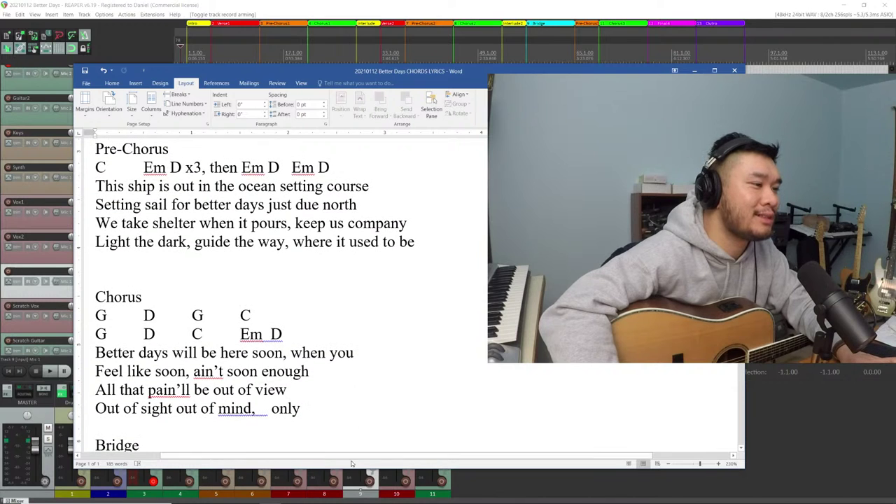
{"action": "left_click_drag", "start_coordinate": [350, 468], "coordinate": [342, 496]}
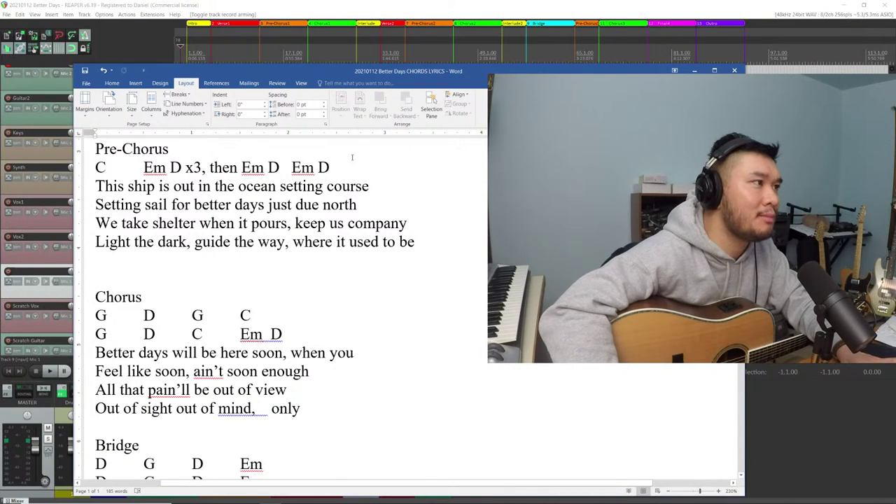
{"action": "left_click_drag", "start_coordinate": [363, 76], "coordinate": [316, 83]}
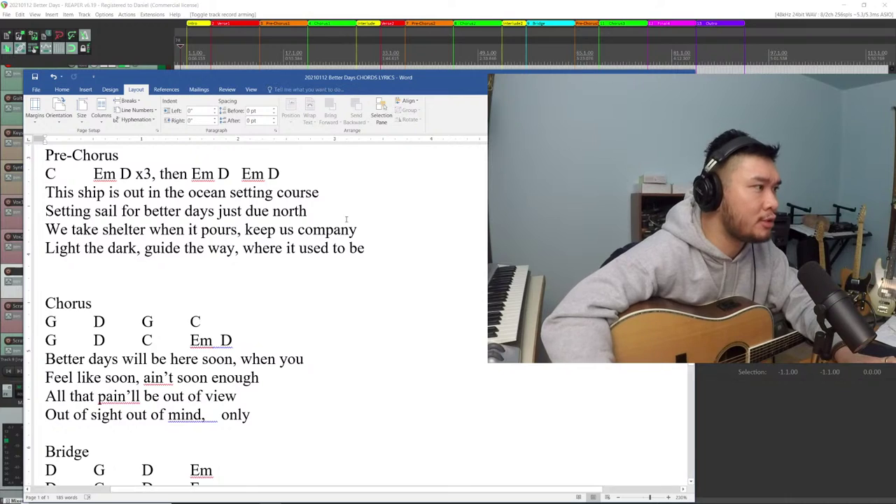
Look through the lyric sheet from the Verse to the Bridge, ending with the Pre-Chorus and Chorus in view
{"action": "scroll", "coordinate": [348, 201], "scroll_direction": "up", "scroll_amount": 3}
{"action": "scroll", "coordinate": [344, 226], "scroll_direction": "down", "scroll_amount": 4}
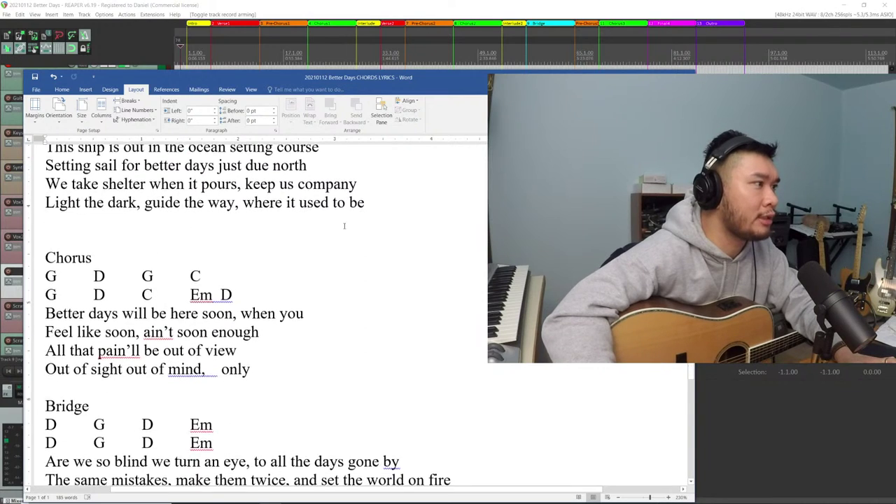
{"action": "scroll", "coordinate": [344, 226], "scroll_direction": "up", "scroll_amount": 1}
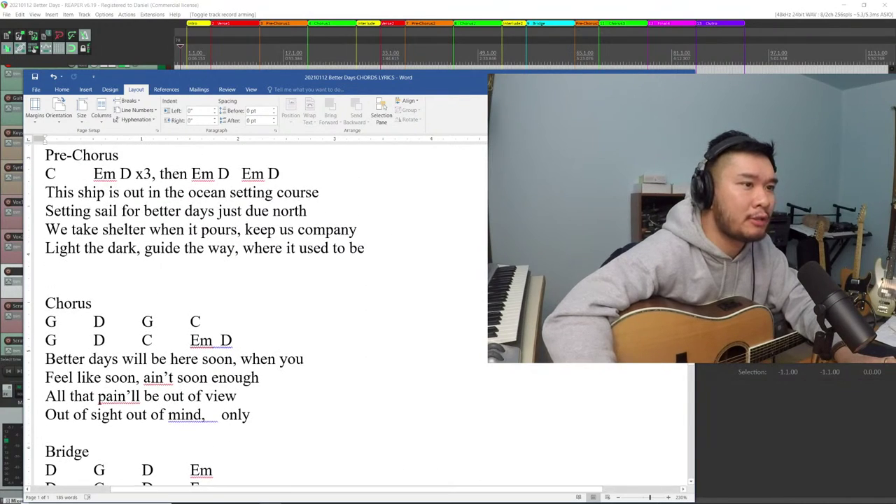
{"action": "scroll", "coordinate": [255, 315], "scroll_direction": "up", "scroll_amount": 6}
{"action": "scroll", "coordinate": [256, 315], "scroll_direction": "down", "scroll_amount": 6}
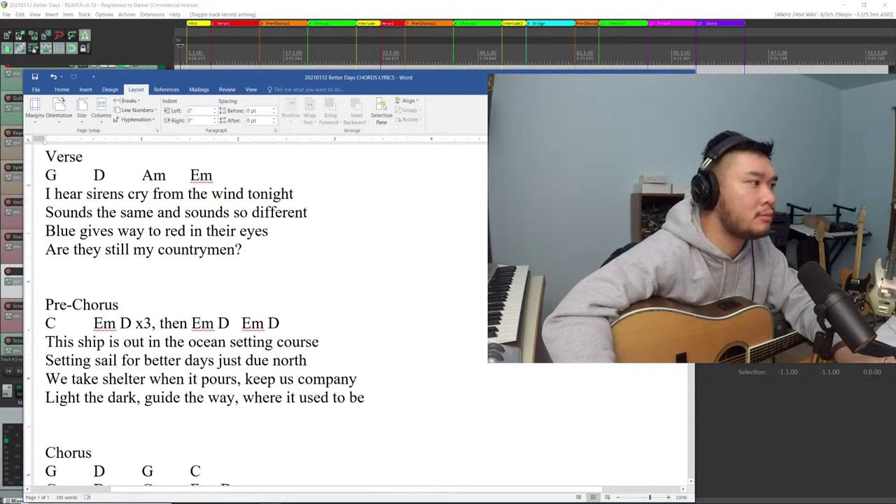
{"action": "scroll", "coordinate": [255, 316], "scroll_direction": "up", "scroll_amount": 1}
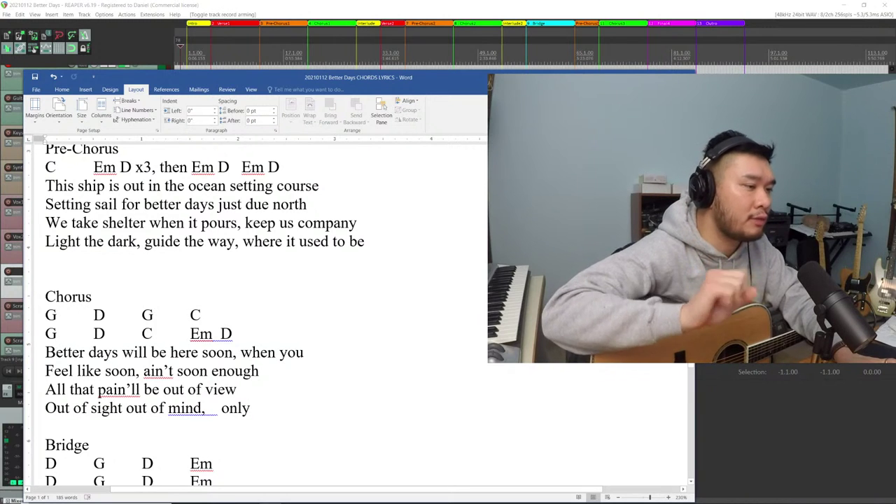
{"action": "scroll", "coordinate": [256, 315], "scroll_direction": "down", "scroll_amount": 2}
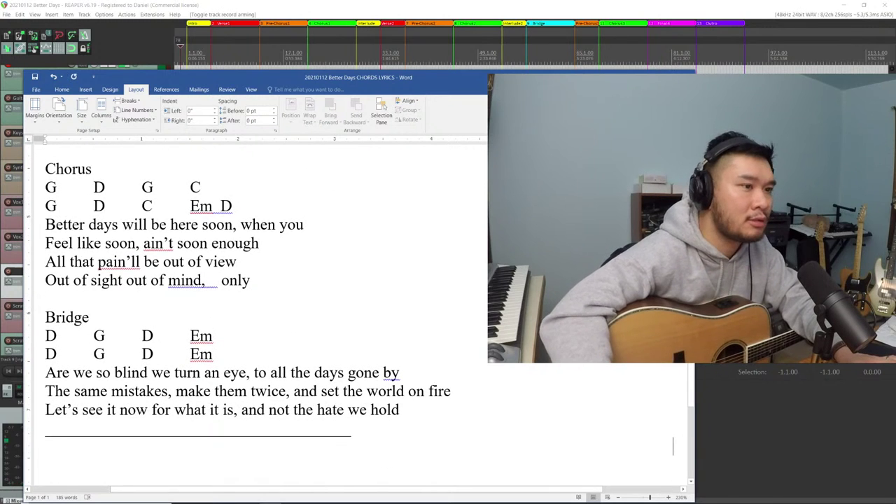
{"action": "scroll", "coordinate": [256, 315], "scroll_direction": "up", "scroll_amount": 1}
{"action": "scroll", "coordinate": [256, 316], "scroll_direction": "down", "scroll_amount": 3}
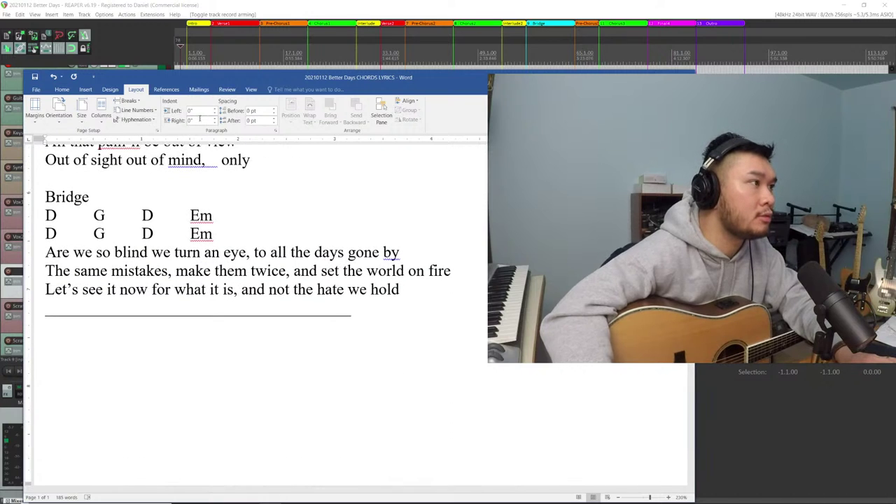
{"action": "left_click", "coordinate": [61, 90]}
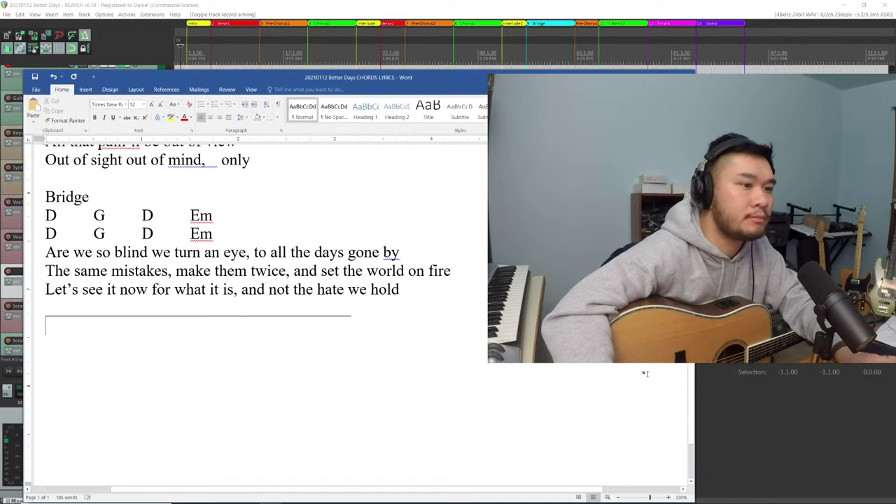
{"action": "scroll", "coordinate": [252, 315], "scroll_direction": "up", "scroll_amount": 5}
{"action": "scroll", "coordinate": [203, 315], "scroll_direction": "up", "scroll_amount": 1}
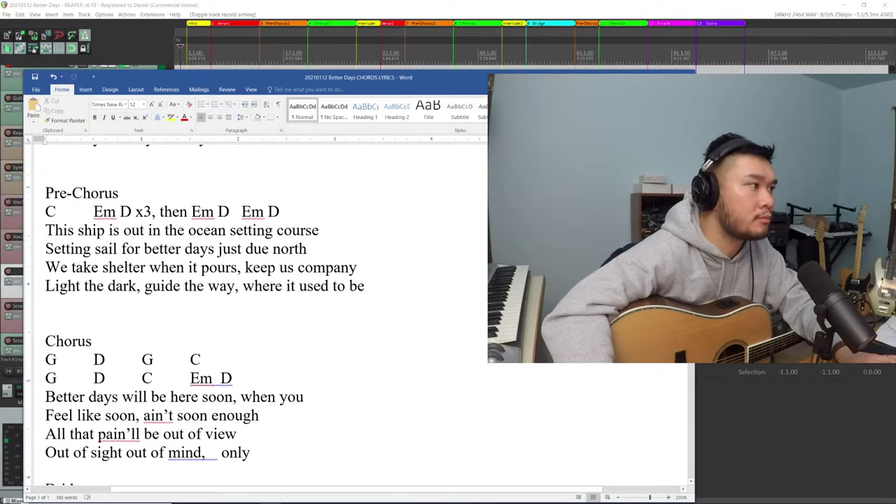
{"action": "scroll", "coordinate": [203, 315], "scroll_direction": "down", "scroll_amount": 1}
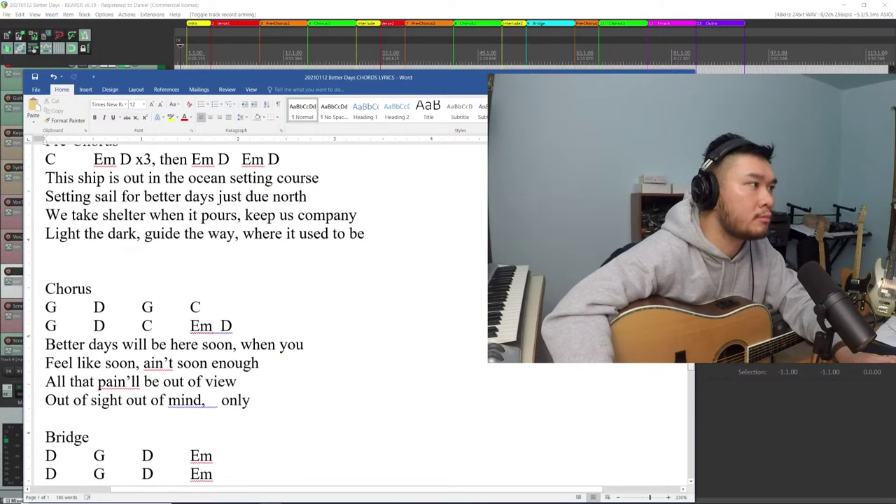
Check the live stream on the Facebook profile page in Chrome and return to REAPER
{"action": "left_click", "coordinate": [254, 4]}
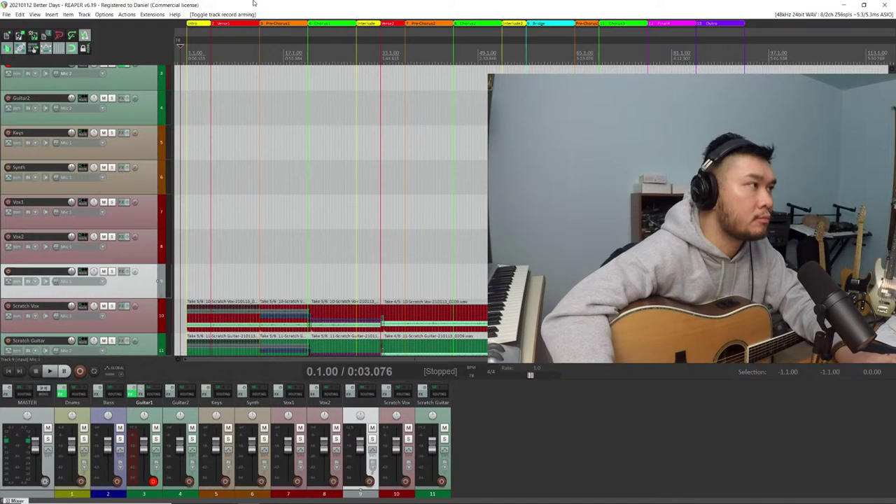
{"action": "key", "text": "alt+Tab"}
{"action": "key", "text": "Tab"}
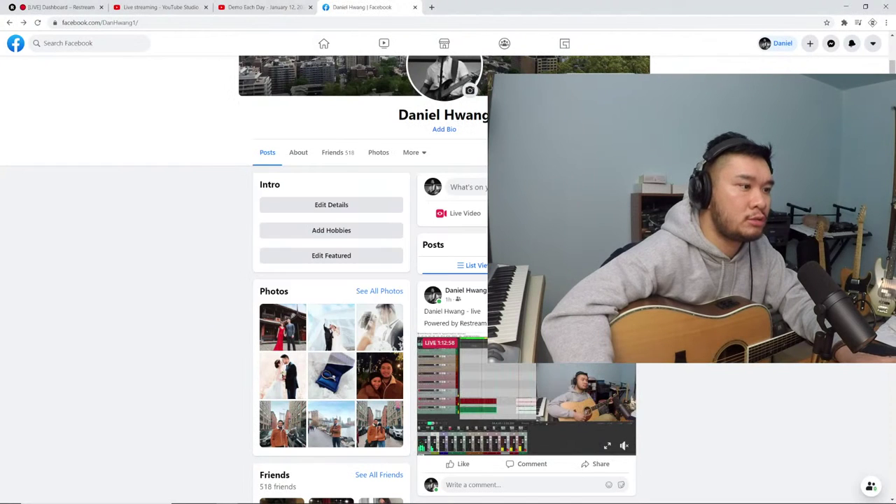
{"action": "left_click", "coordinate": [308, 6]}
{"action": "left_click", "coordinate": [356, 6]}
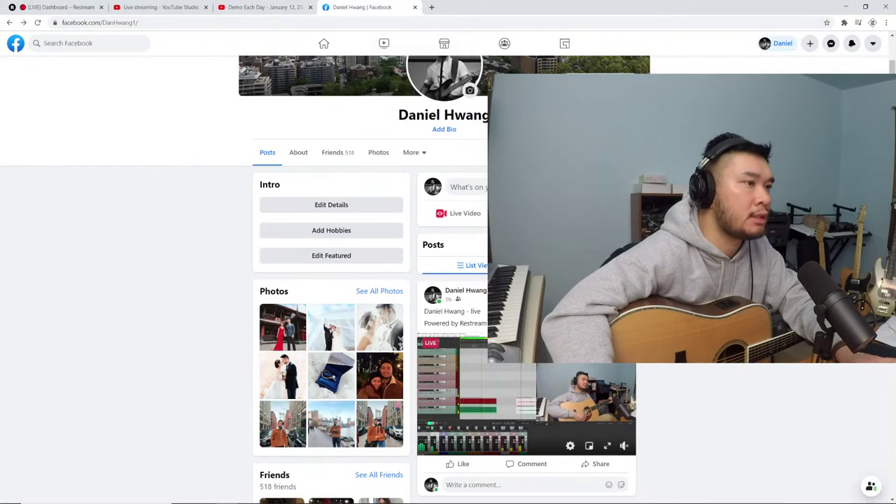
{"action": "key", "text": "alt+Tab"}
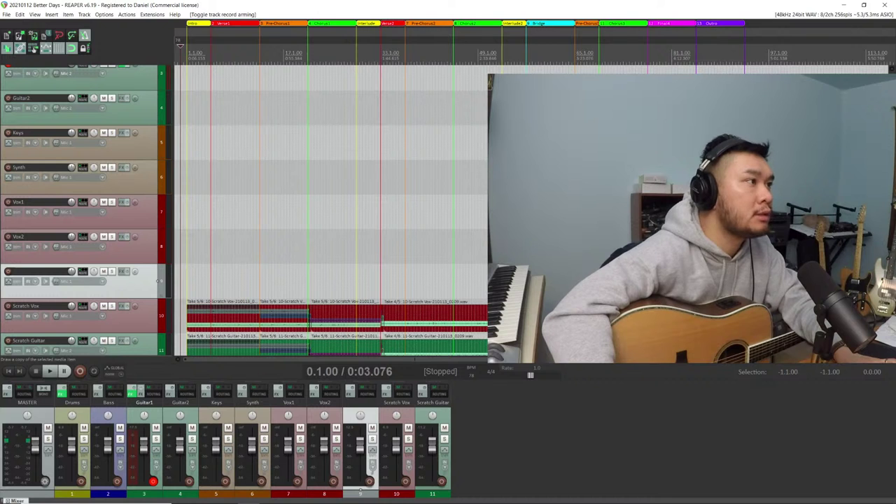
{"action": "key", "text": "ctrl+r"}
{"action": "key", "text": "alt+Tab"}
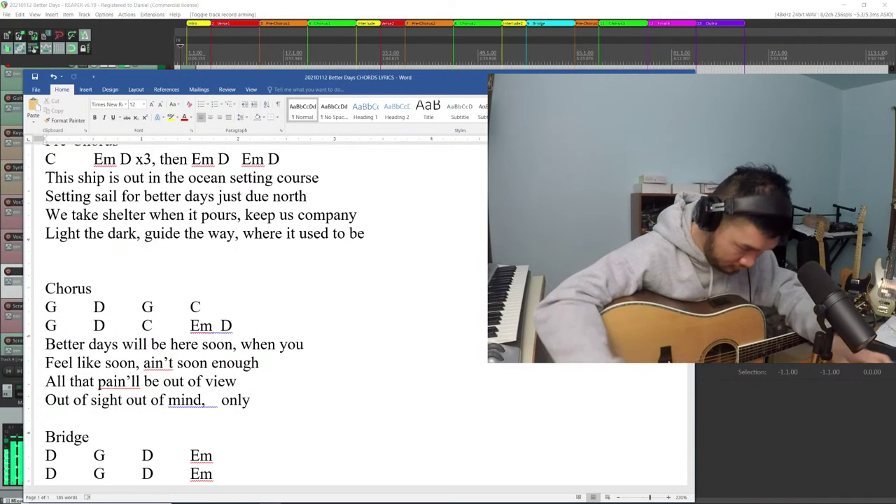
{"action": "left_click", "coordinate": [529, 367]}
{"action": "key", "text": "space"}
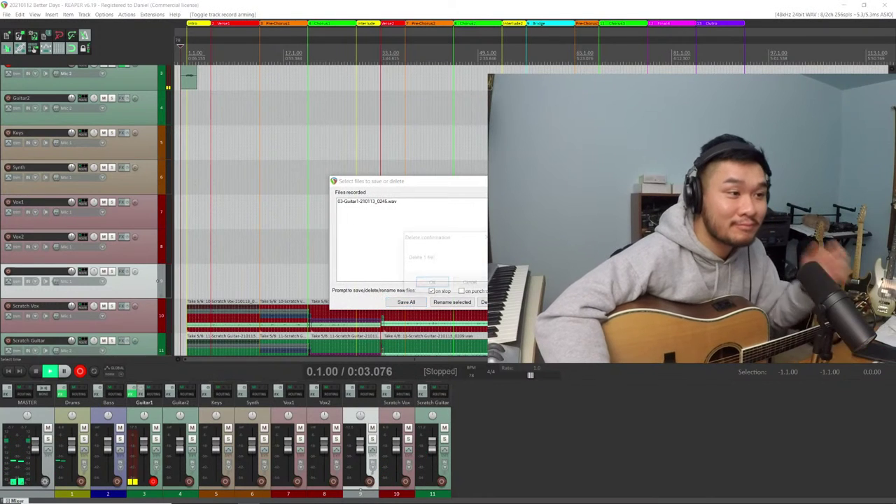
{"action": "left_click", "coordinate": [498, 302]}
{"action": "left_click", "coordinate": [438, 282]}
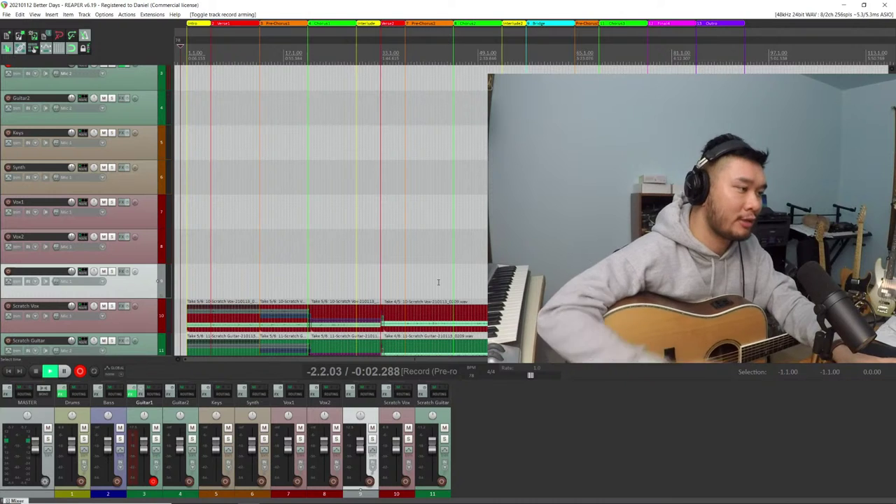
Record a Guitar1 take from the song's start to about bar 56 with the lyric sheet in view, and save the recorded file
{"action": "key", "text": "alt+Tab"}
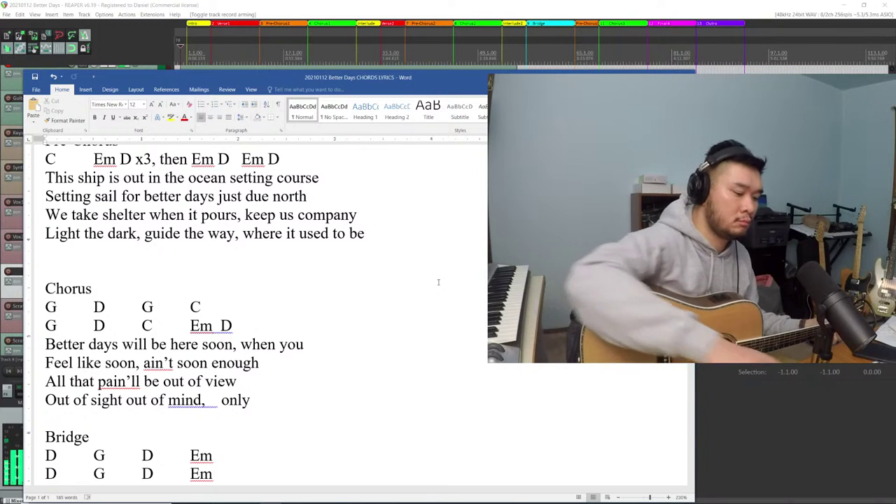
{"action": "key", "text": "alt+Tab"}
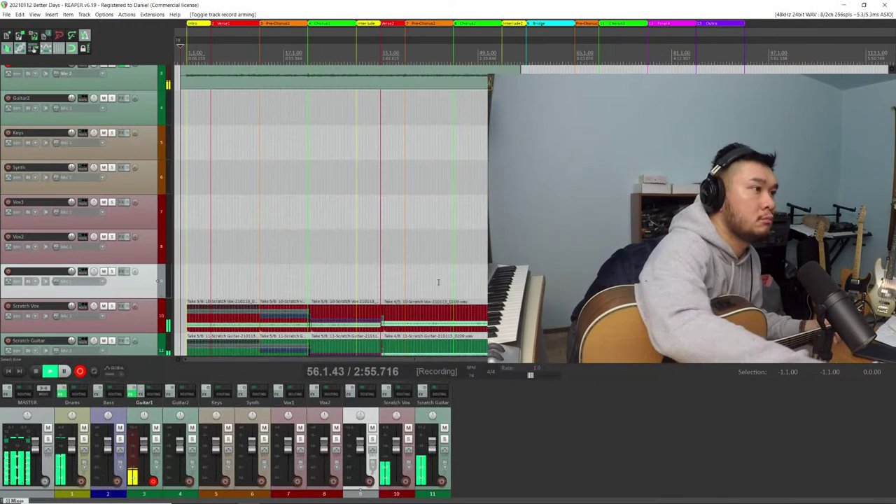
{"action": "key", "text": "space"}
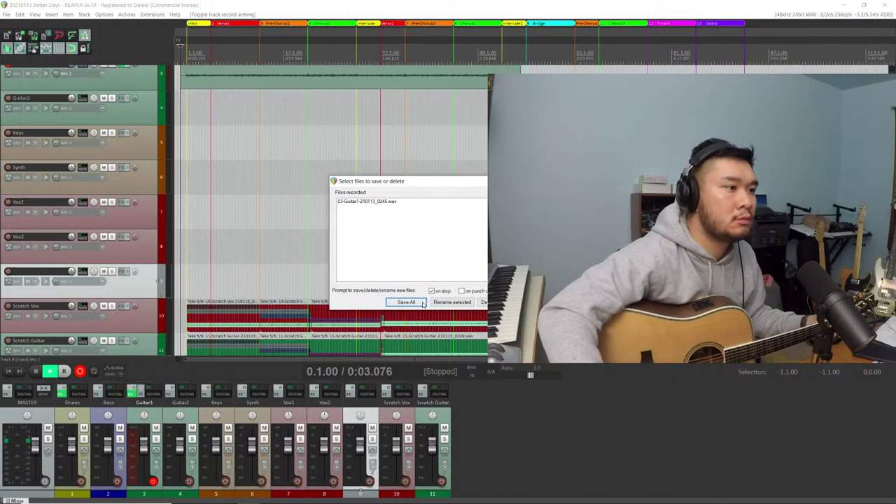
{"action": "left_click", "coordinate": [407, 302]}
{"action": "scroll", "coordinate": [511, 51], "scroll_direction": "up", "scroll_amount": 3}
{"action": "scroll", "coordinate": [510, 51], "scroll_direction": "down", "scroll_amount": 3}
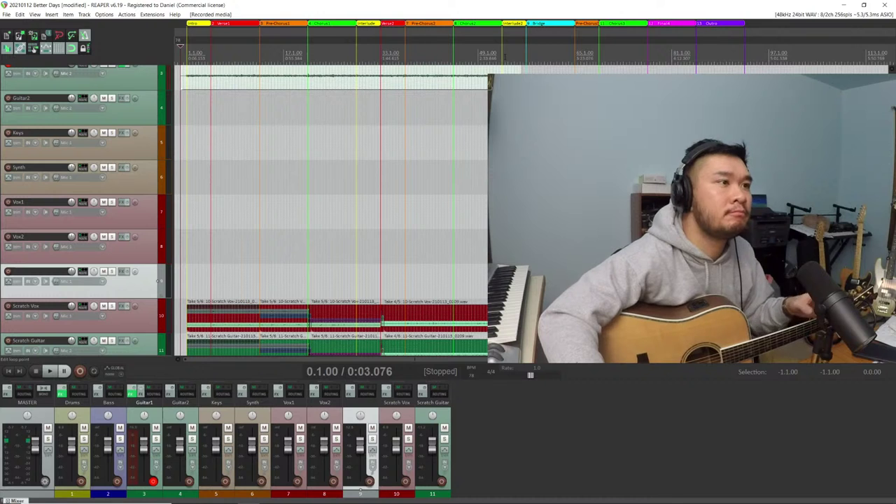
Play the song around bars 51 to 55, across the transition from Chorus2 into Interlude2, to locate a punch-in point
{"action": "left_click", "coordinate": [502, 47]}
{"action": "key", "text": "space"}
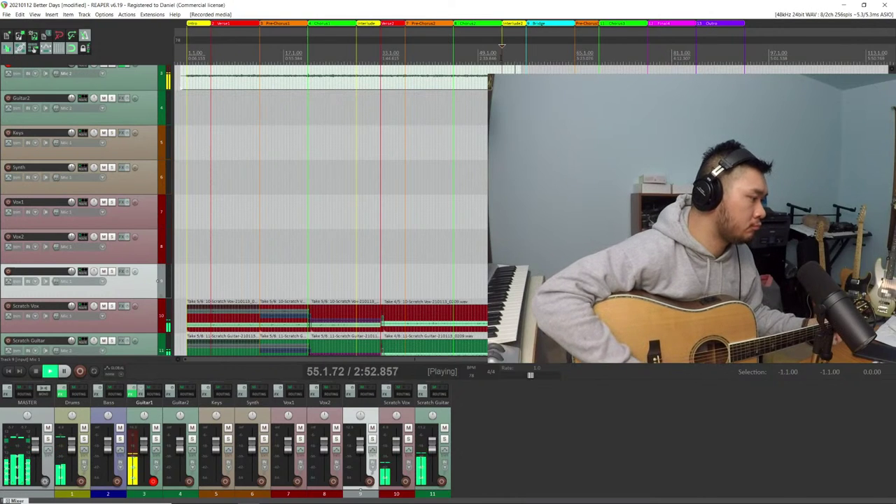
{"action": "key", "text": "space"}
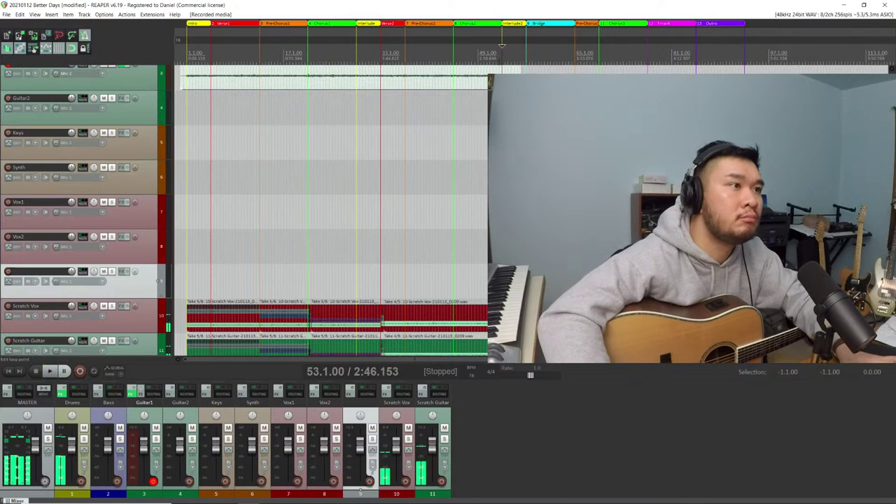
{"action": "key", "text": "space"}
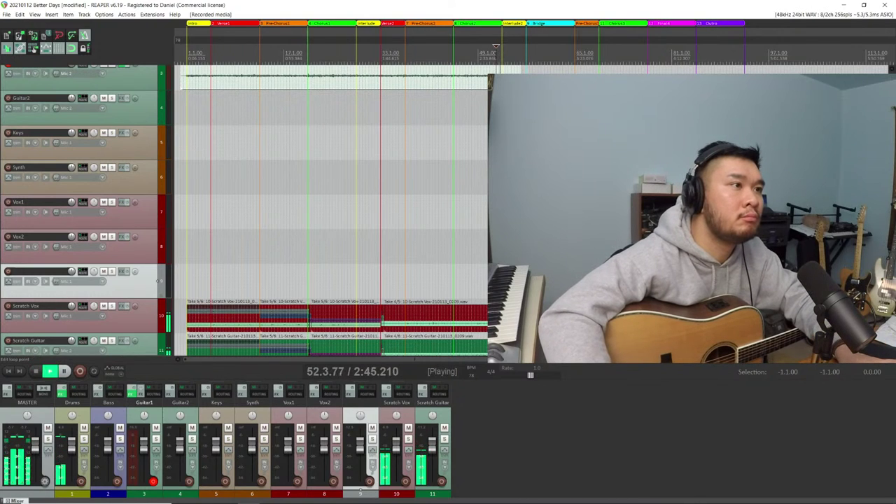
{"action": "key", "text": "space"}
{"action": "key", "text": "equal"}
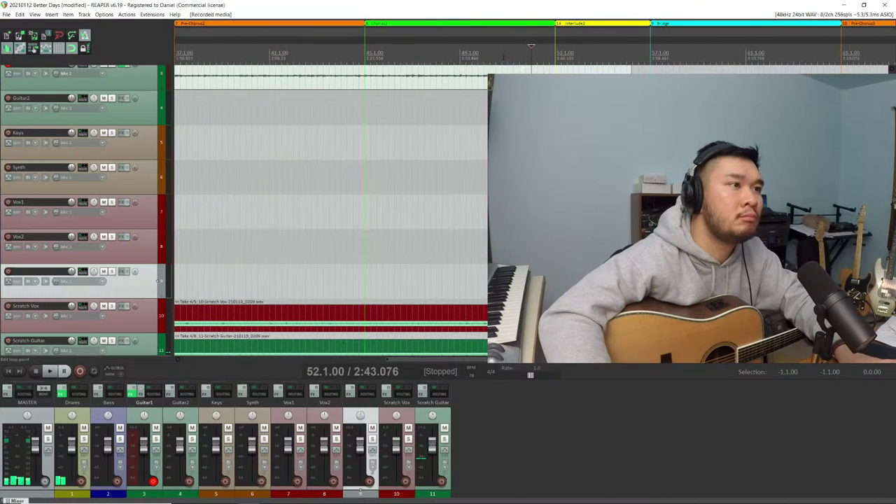
{"action": "left_click", "coordinate": [507, 48]}
{"action": "key", "text": "space"}
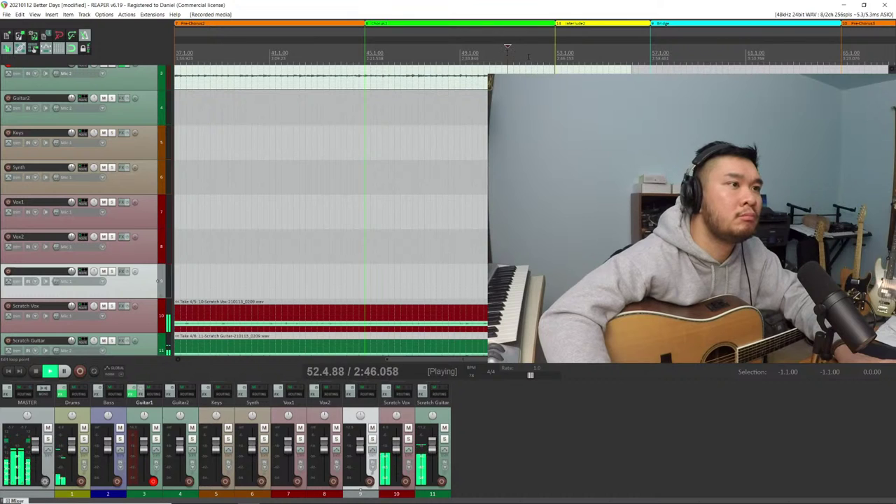
Place the edit cursor at 52.4.60, just before the Interlude2 marker
{"action": "key", "text": "space"}
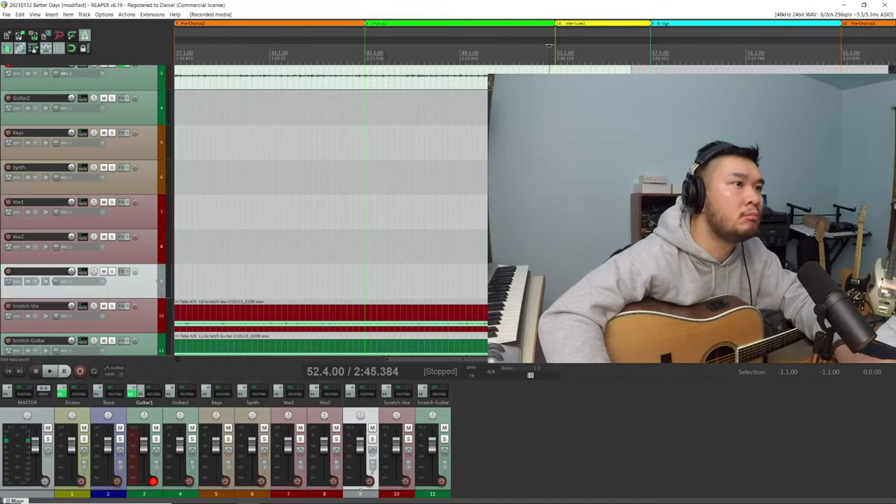
{"action": "scroll", "coordinate": [541, 69], "scroll_direction": "up", "scroll_amount": 4}
{"action": "scroll", "coordinate": [541, 69], "scroll_direction": "up", "scroll_amount": 1}
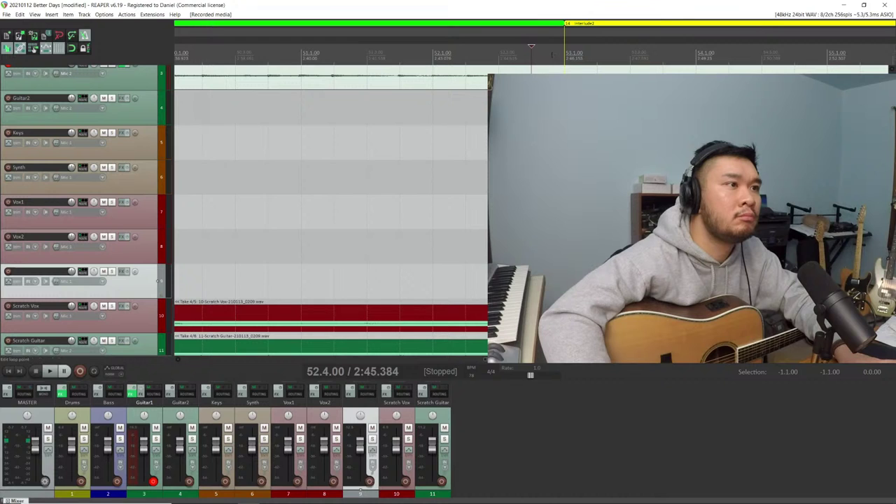
{"action": "scroll", "coordinate": [541, 70], "scroll_direction": "down", "scroll_amount": 4}
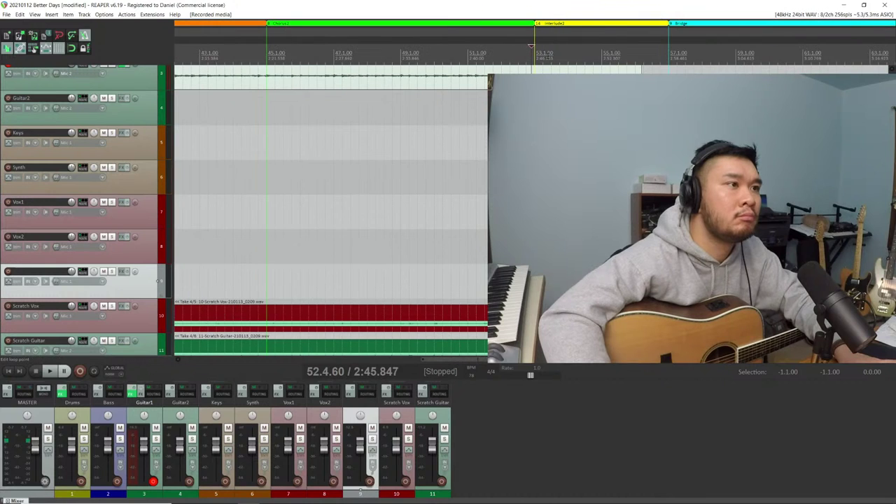
{"action": "scroll", "coordinate": [541, 69], "scroll_direction": "down", "scroll_amount": 4}
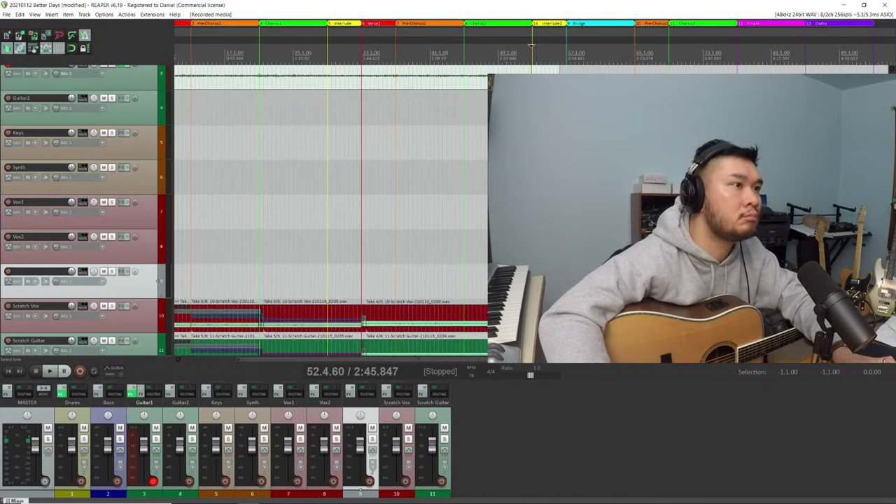
Try a Guitar1 take from 52.4.60 into Pre-Chorus3 with the lyric sheet in view, and delete the recorded file
{"action": "key", "text": "ctrl+r"}
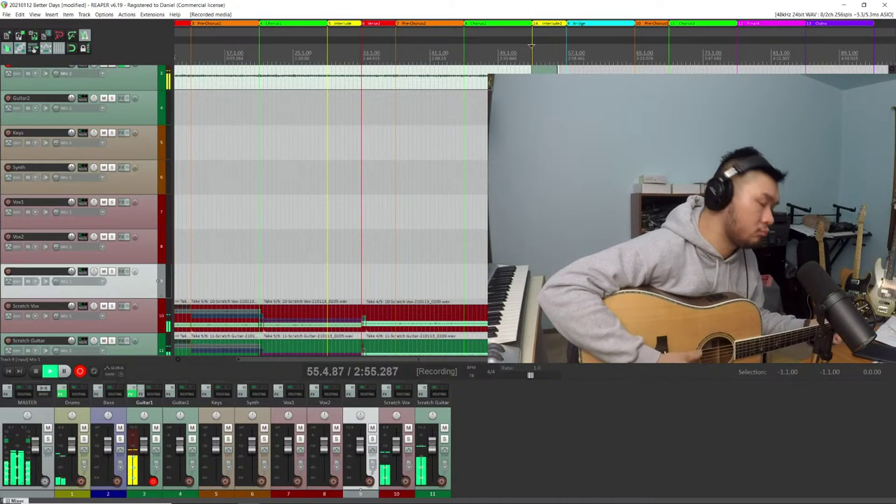
{"action": "key", "text": "alt+Tab"}
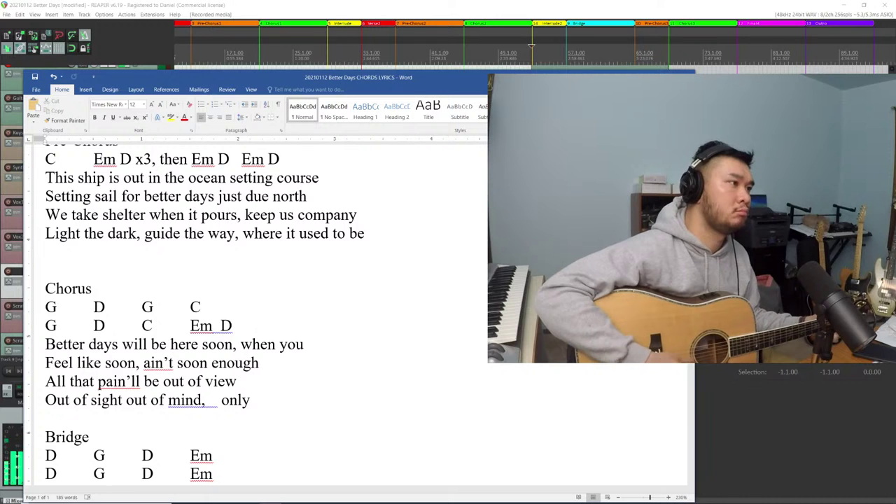
{"action": "key", "text": "alt+Tab"}
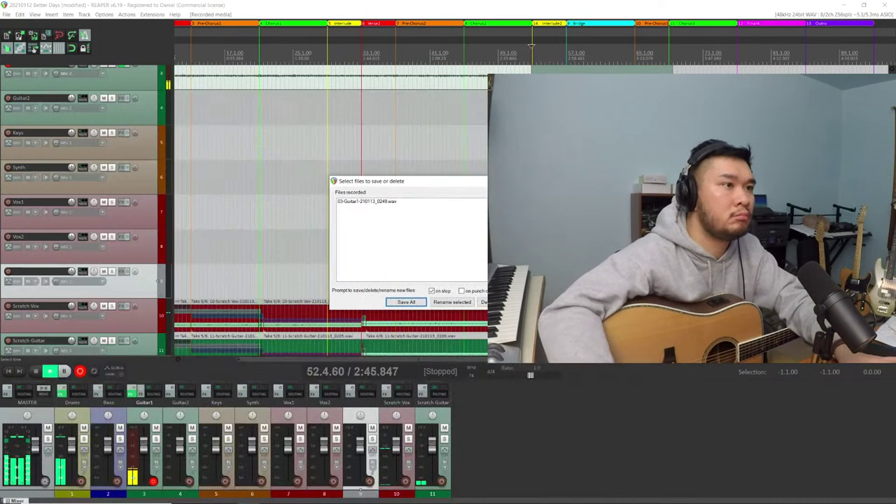
{"action": "left_click", "coordinate": [483, 302]}
{"action": "left_click", "coordinate": [438, 284]}
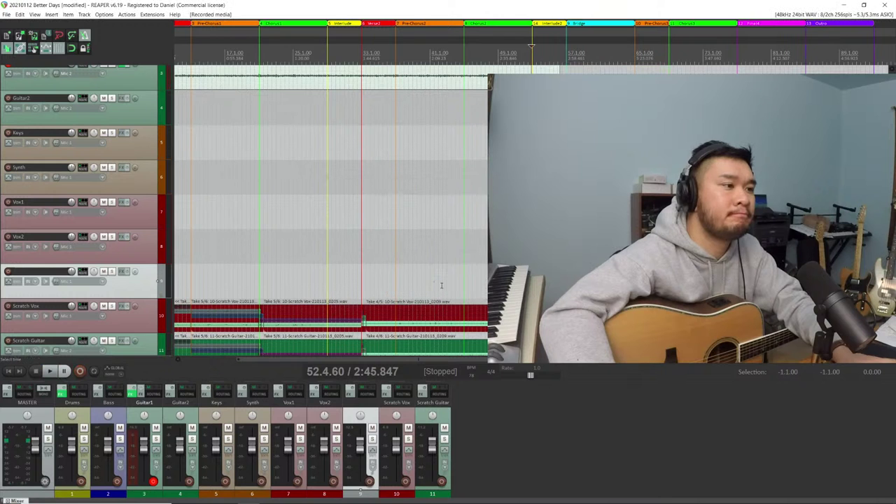
{"action": "key", "text": "ctrl+r"}
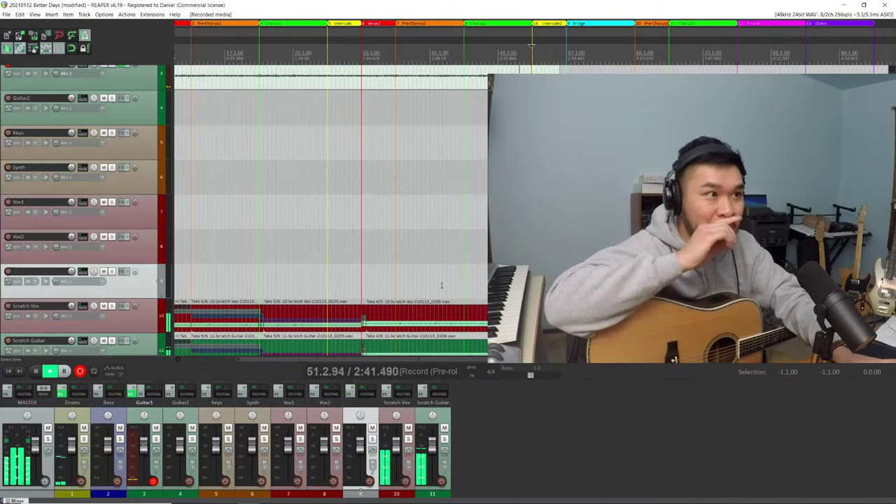
{"action": "key", "text": "alt+Tab"}
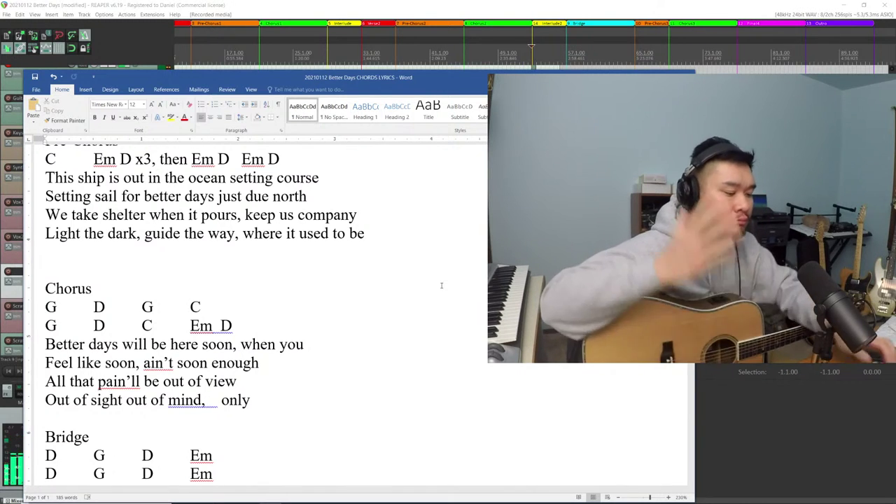
{"action": "key", "text": "alt+Tab"}
{"action": "key", "text": "space"}
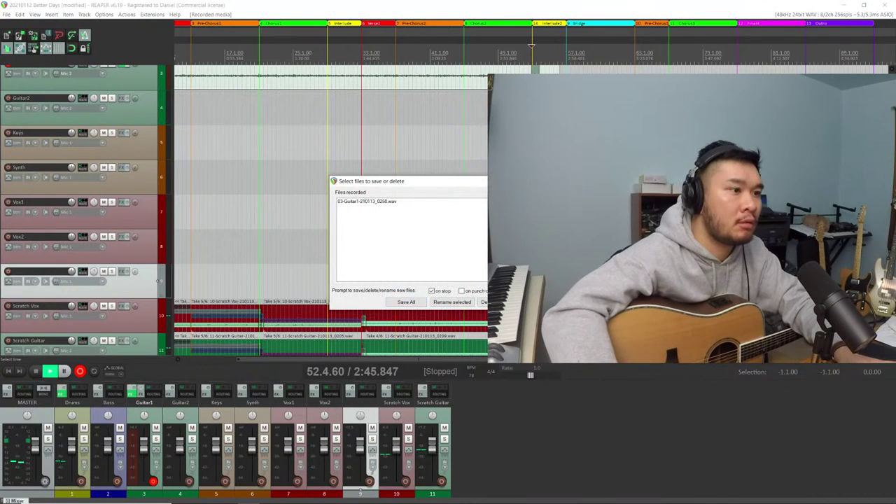
{"action": "left_click", "coordinate": [499, 302]}
{"action": "left_click", "coordinate": [434, 283]}
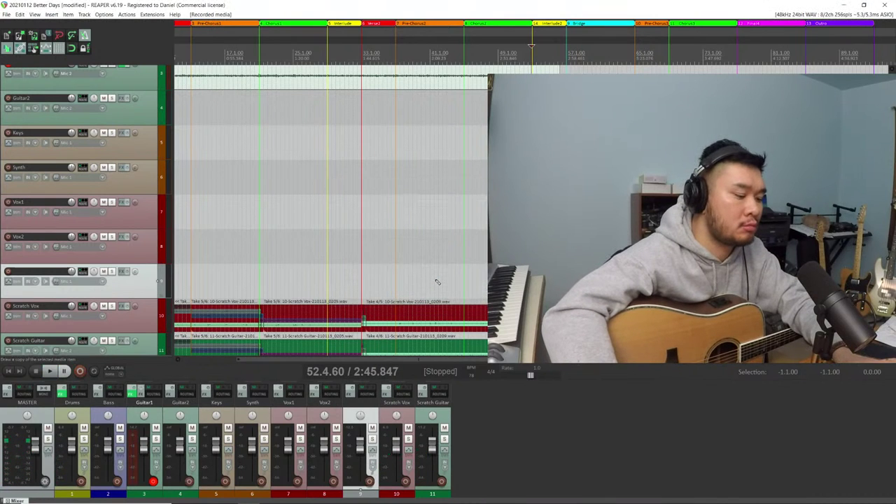
Record Guitar1 from 52.4.60 through the end of the Outro to about bar 95, and save the recorded file
{"action": "key", "text": "ctrl+r"}
{"action": "key", "text": "alt+Tab"}
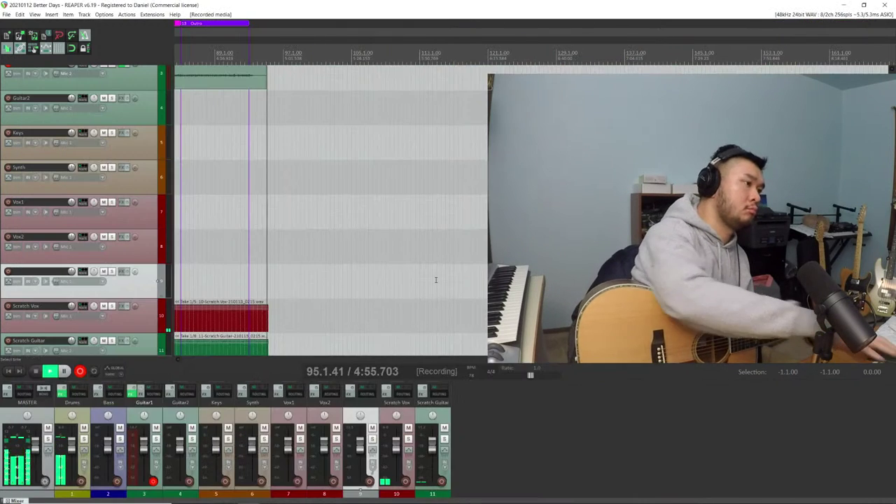
{"action": "key", "text": "space"}
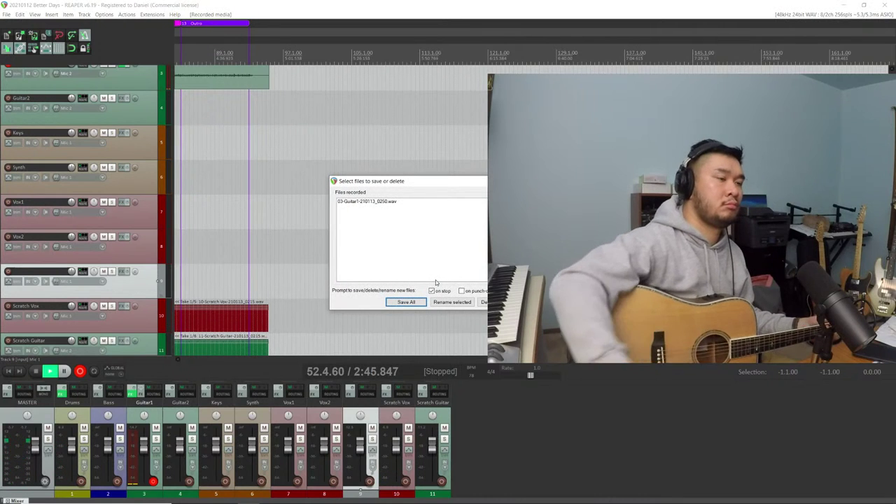
{"action": "left_click", "coordinate": [424, 302]}
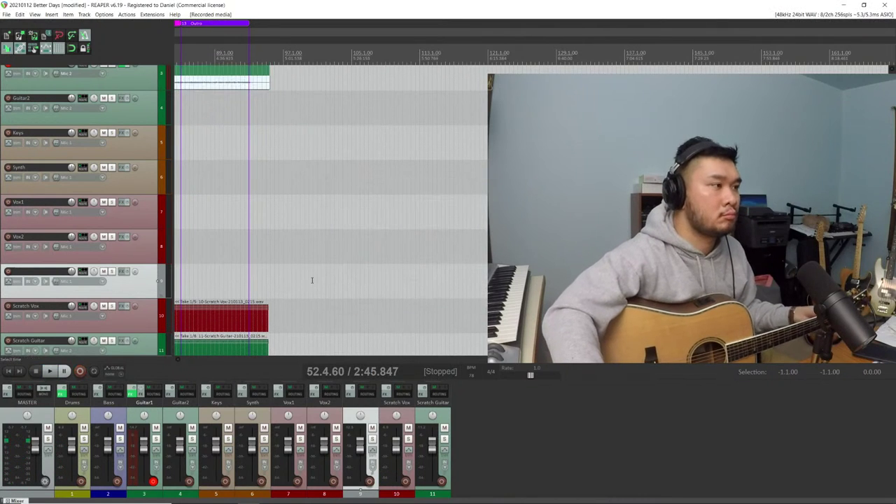
Record-arm the unnamed track 9 and return the edit cursor to the project start
{"action": "left_click", "coordinate": [8, 272]}
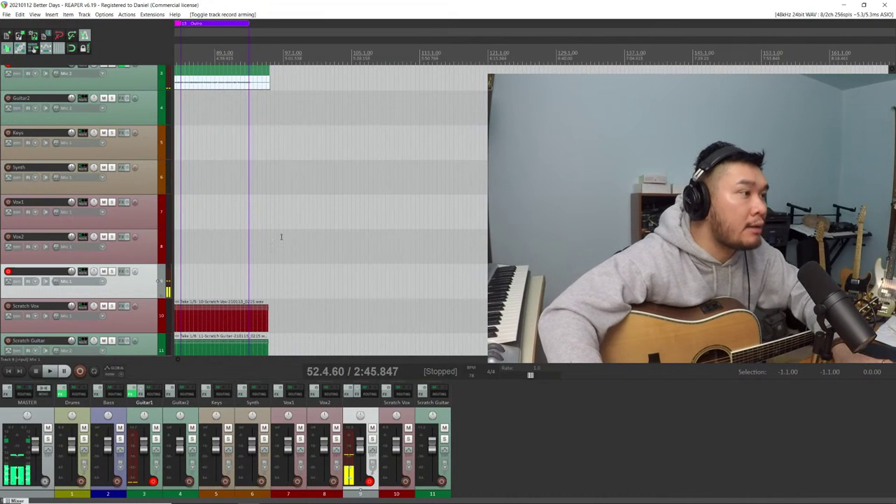
{"action": "key", "text": "Home"}
{"action": "key", "text": "ctrl+Page_Down"}
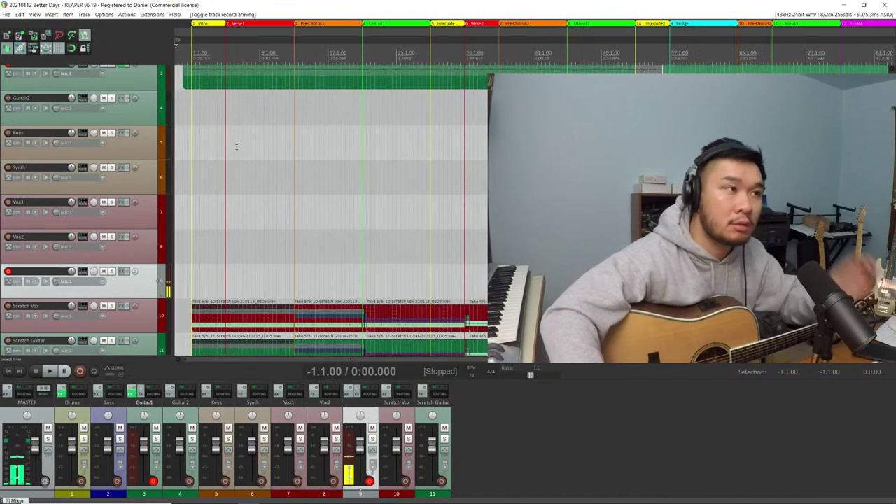
Rename the Guitar1 track as Guitar1 Ac1 and the Guitar2 track as Guitar2 Ac2
{"action": "scroll", "coordinate": [94, 113], "scroll_direction": "up", "scroll_amount": 3}
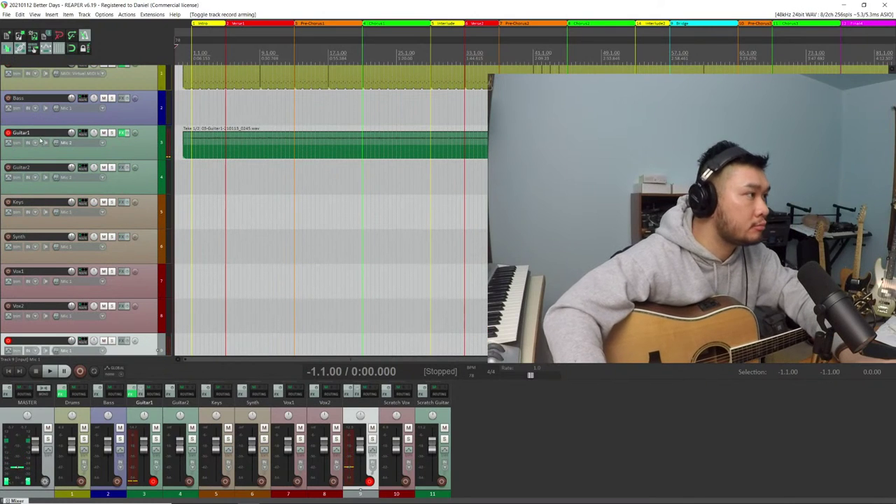
{"action": "left_click", "coordinate": [157, 142]}
{"action": "key", "text": "F2"}
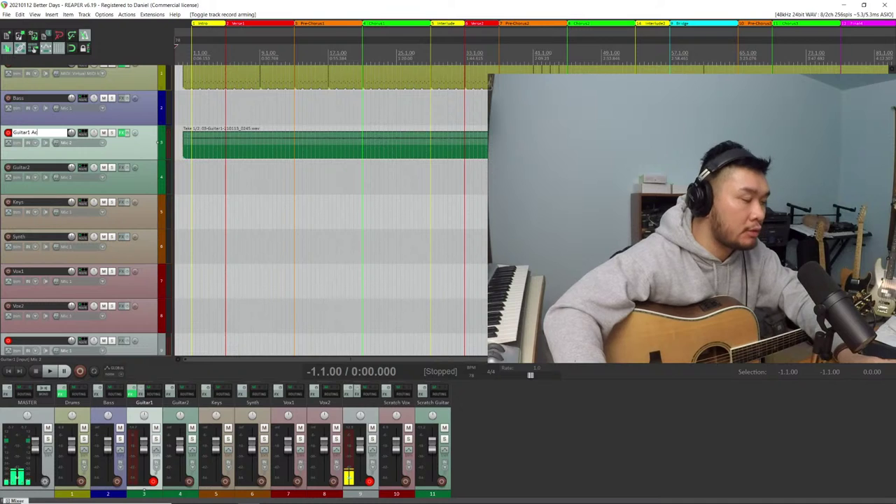
{"action": "type", "text": "Ac"}
{"action": "left_click", "coordinate": [36, 168]}
{"action": "double_click", "coordinate": [38, 169]}
{"action": "type", "text": "Ac"}
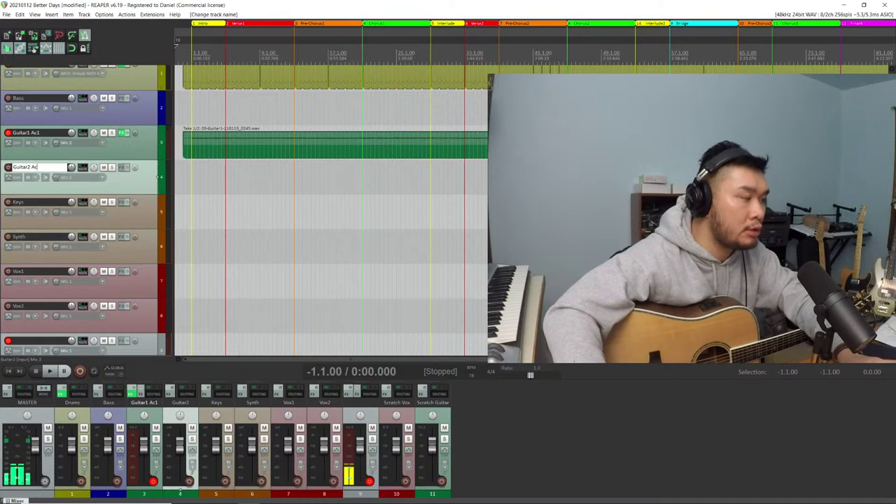
{"action": "type", "text": "2"}
{"action": "key", "text": "Return"}
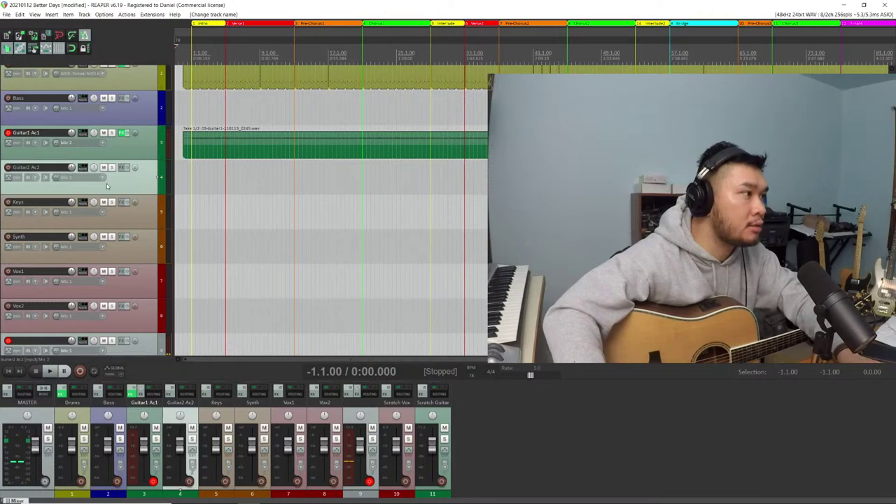
Record-arm Guitar2 Ac2 in place of Guitar1 Ac1, and remove Guitar Rig 6 from Guitar1 Ac1's effects chain
{"action": "left_click", "coordinate": [8, 167]}
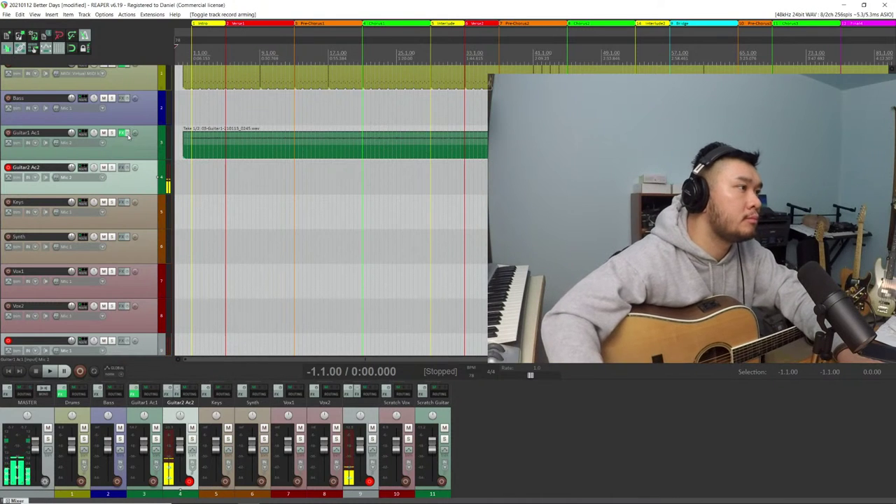
{"action": "left_click", "coordinate": [123, 135]}
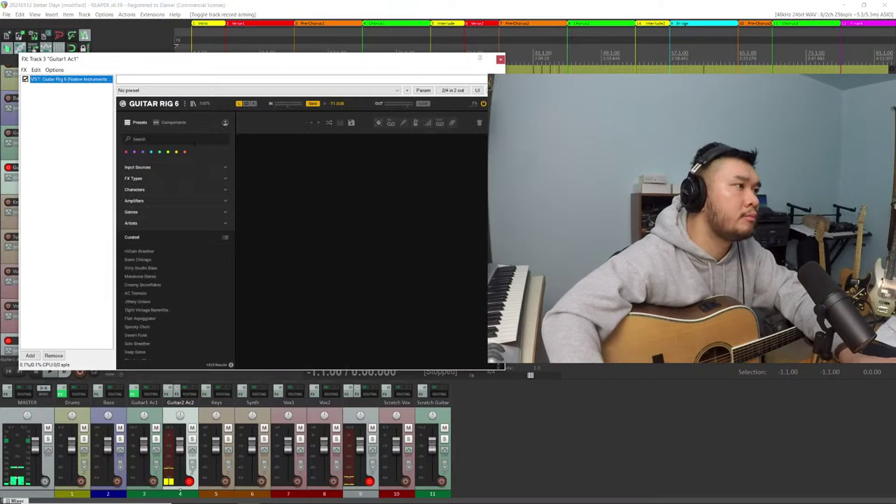
{"action": "left_click", "coordinate": [54, 356]}
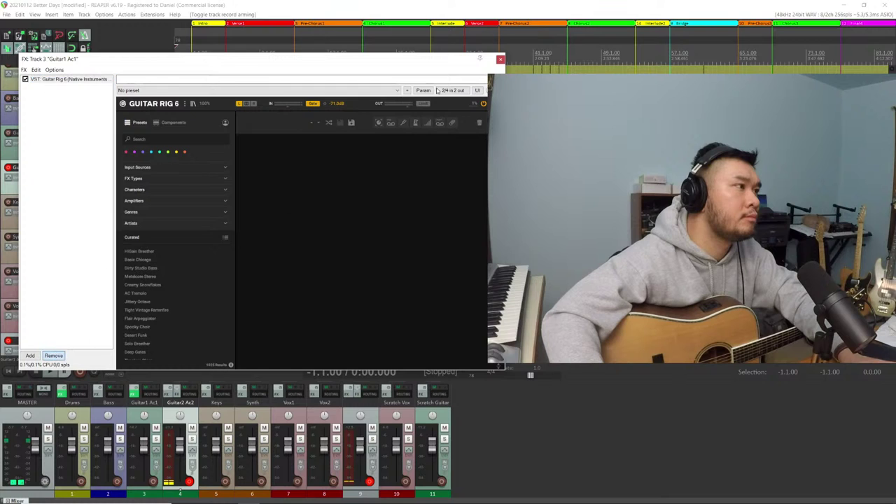
{"action": "left_click", "coordinate": [500, 59]}
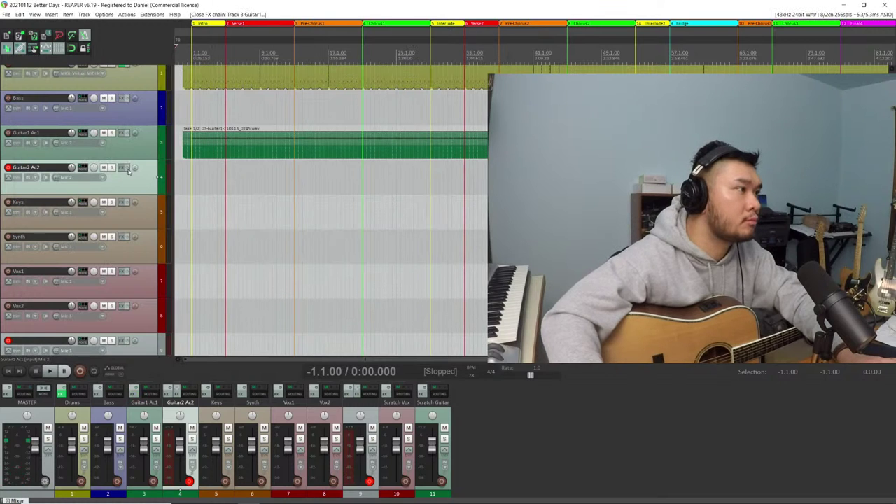
Place the edit cursor at 0.1.00, just before the Intro
{"action": "scroll", "coordinate": [84, 177], "scroll_direction": "up", "scroll_amount": 1}
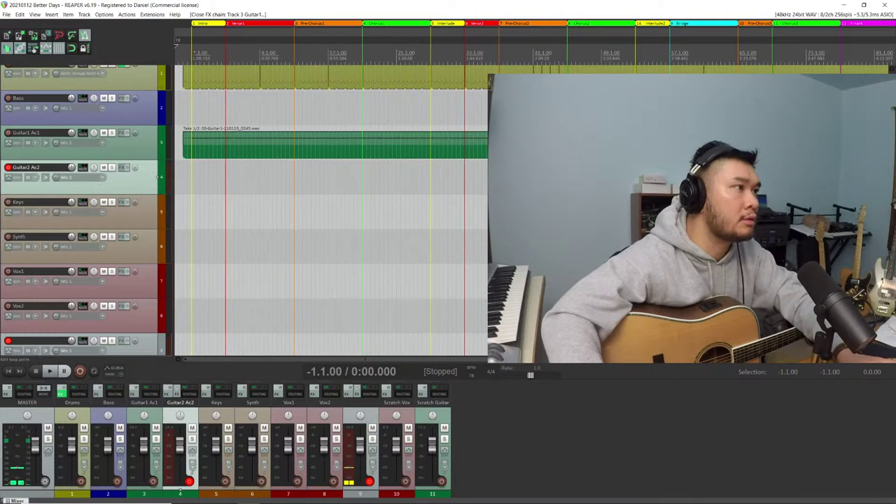
{"action": "left_click", "coordinate": [210, 112]}
{"action": "scroll", "coordinate": [286, 181], "scroll_direction": "down", "scroll_amount": 3}
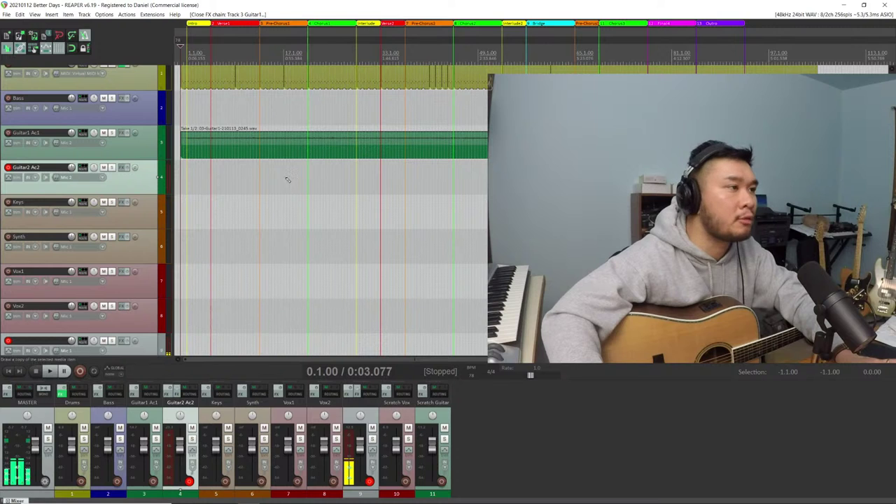
{"action": "key", "text": "ctrl+r"}
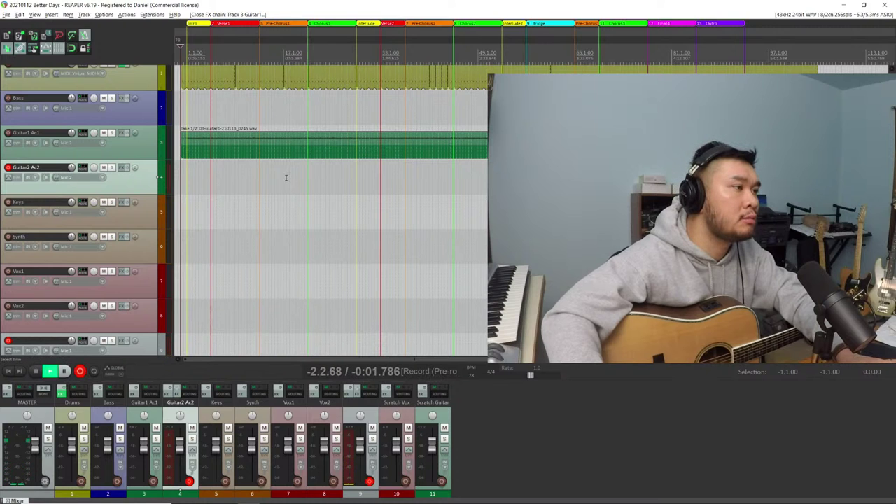
{"action": "key", "text": "alt+Tab"}
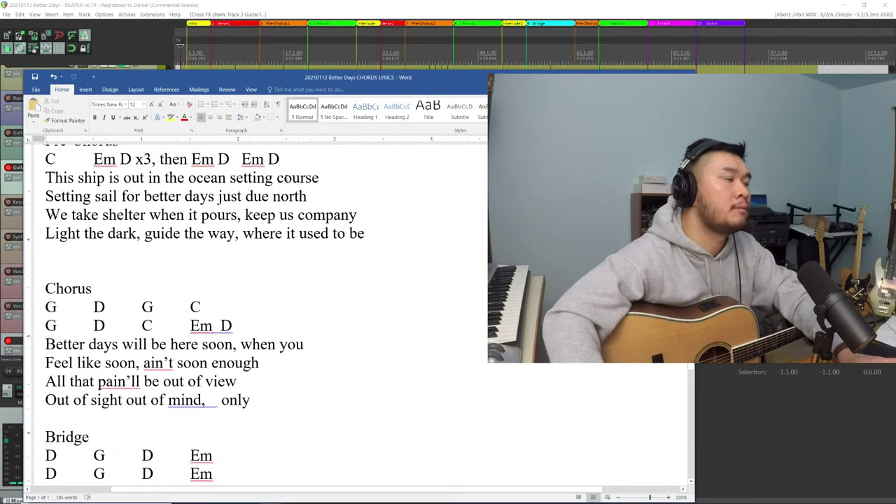
{"action": "scroll", "coordinate": [287, 177], "scroll_direction": "up", "scroll_amount": 1}
{"action": "scroll", "coordinate": [287, 178], "scroll_direction": "down", "scroll_amount": 1}
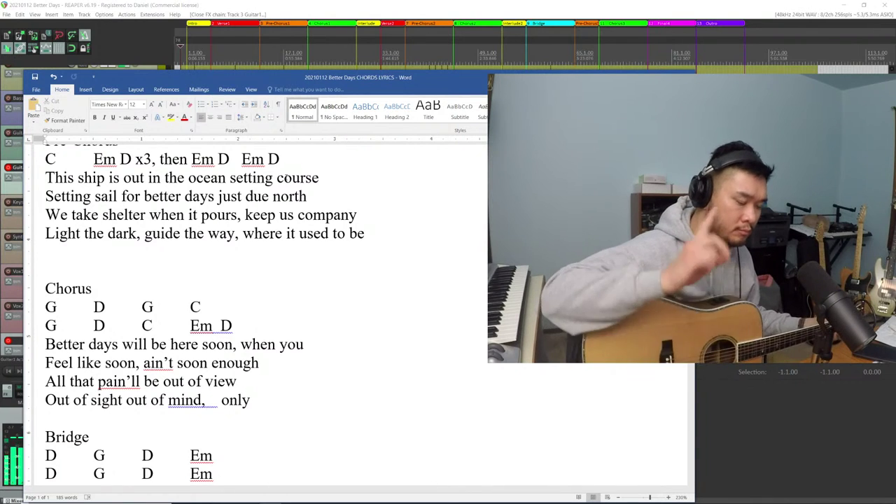
{"action": "key", "text": "alt+Tab"}
{"action": "key", "text": "space"}
{"action": "key", "text": "Tab"}
{"action": "key", "text": "Tab"}
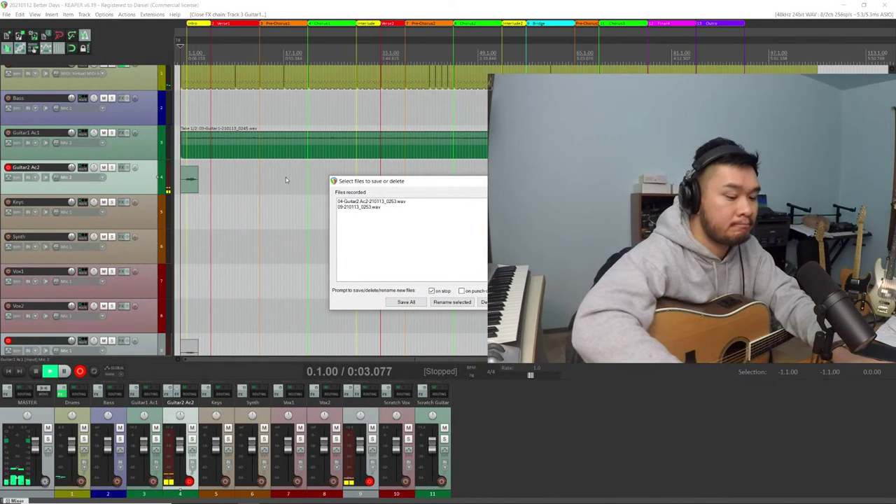
{"action": "key", "text": "Return"}
{"action": "key", "text": "Return"}
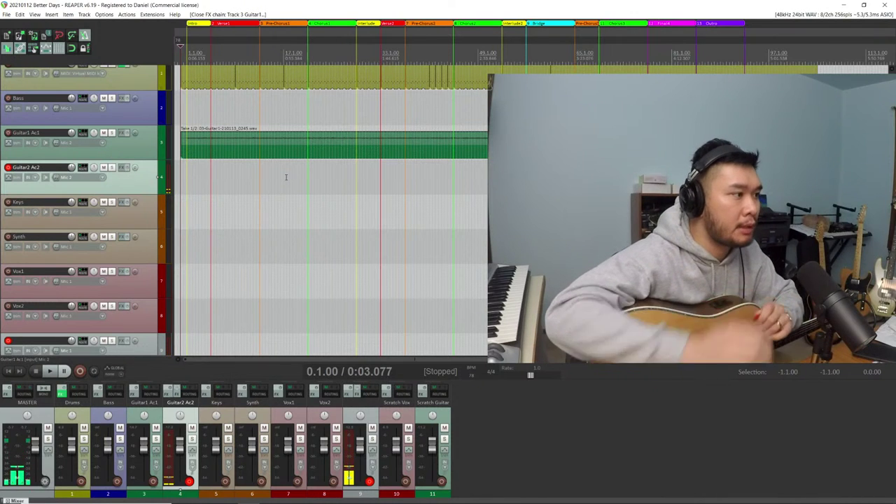
Disarm recording on the unnamed track 9, leaving Guitar2 Ac2 armed
{"action": "key", "text": "F9"}
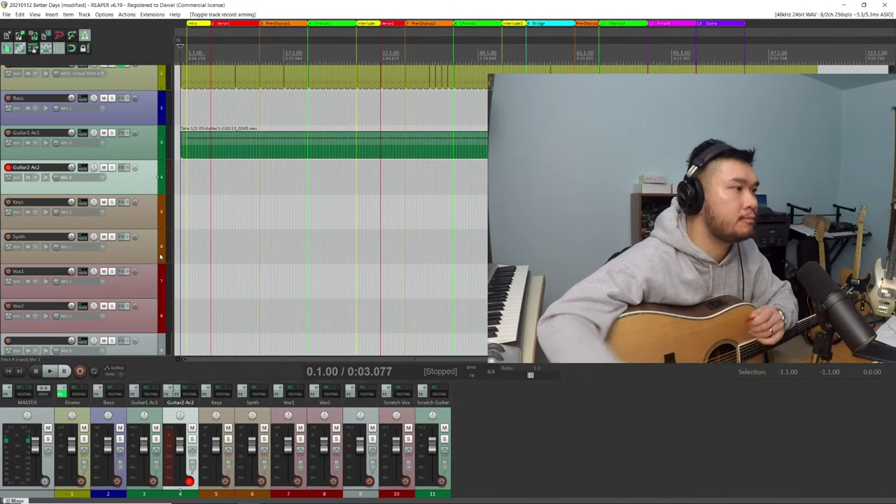
{"action": "key", "text": "ctrl+r"}
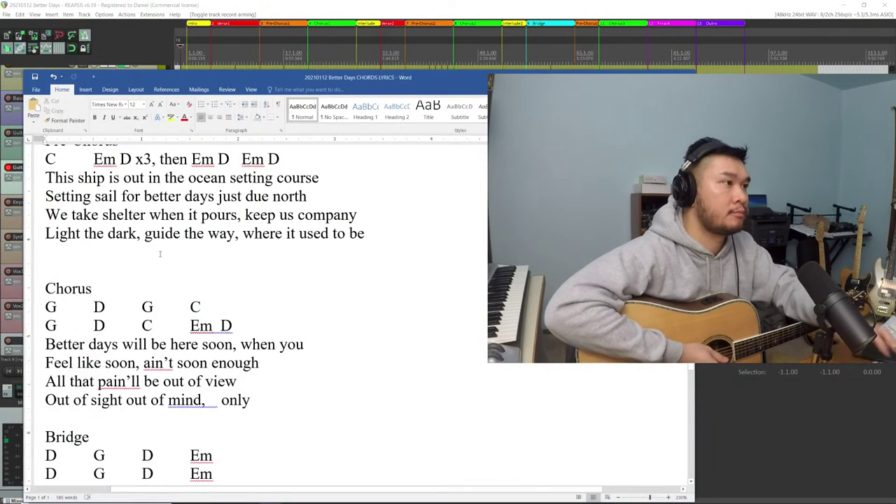
{"action": "key", "text": "alt+Tab"}
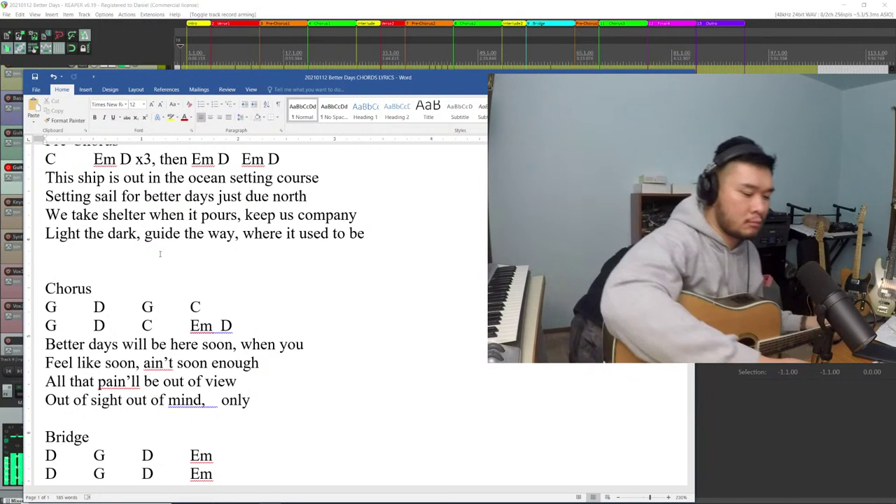
{"action": "key", "text": "alt+Tab"}
{"action": "key", "text": "space"}
{"action": "key", "text": "alt+d"}
{"action": "key", "text": "Return"}
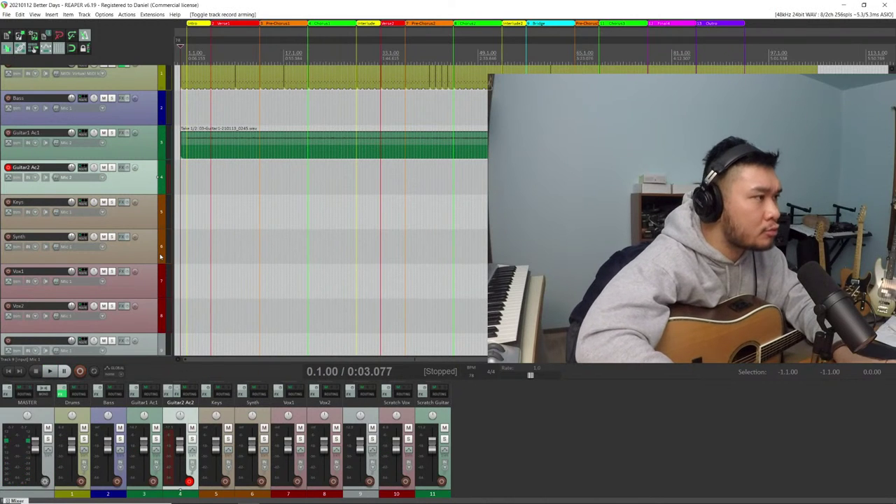
Record Guitar2 Ac2 from 0.1.00 through the end of the Outro to about bar 94, then save the recorded file and the project
{"action": "key", "text": "ctrl+r"}
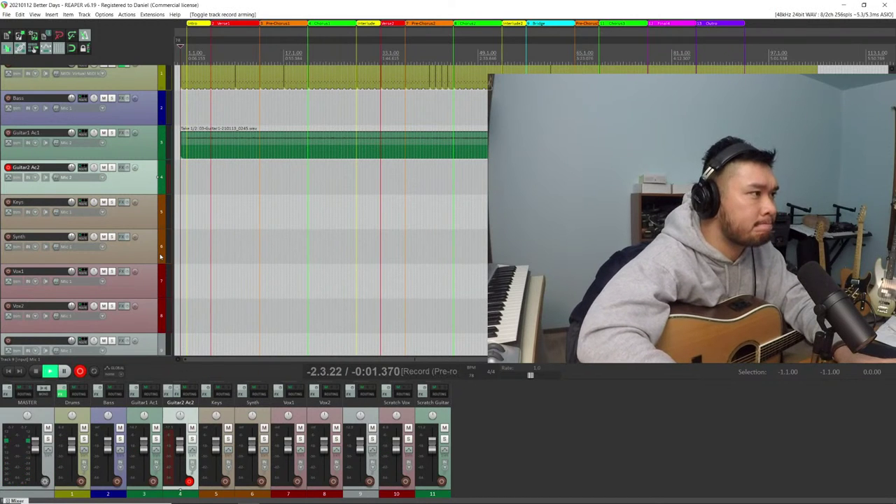
{"action": "key", "text": "alt+Tab"}
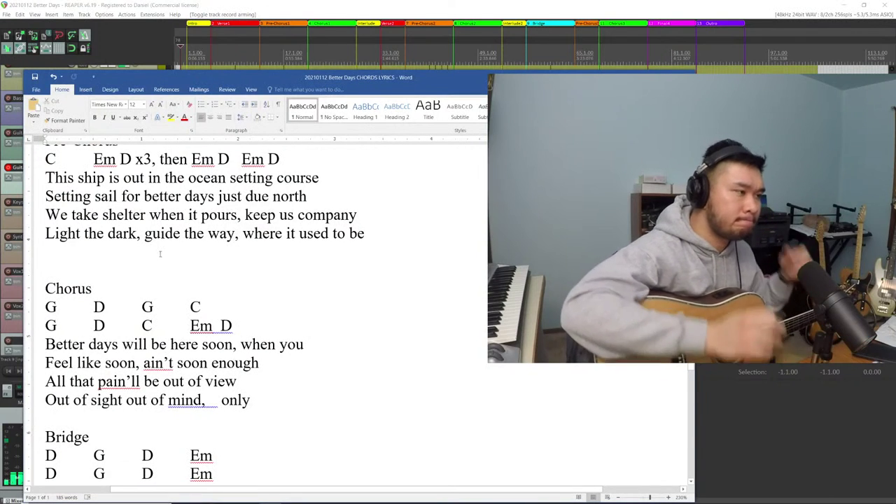
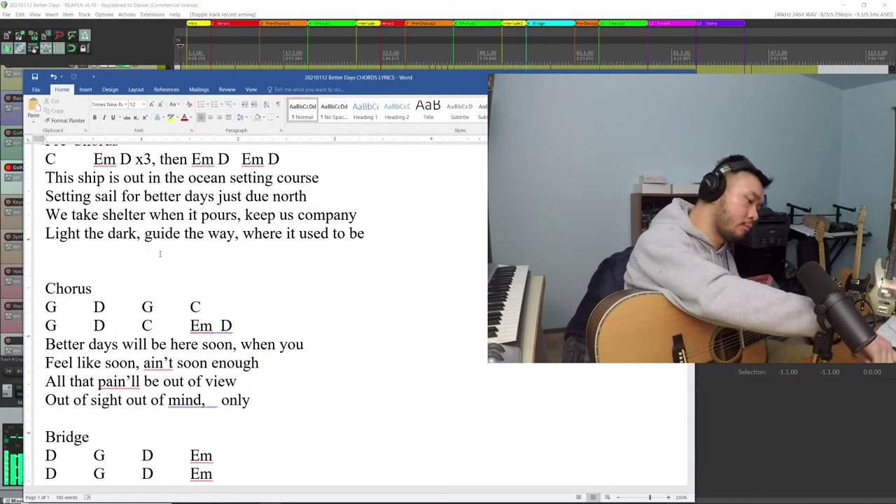
{"action": "key", "text": "alt+Tab"}
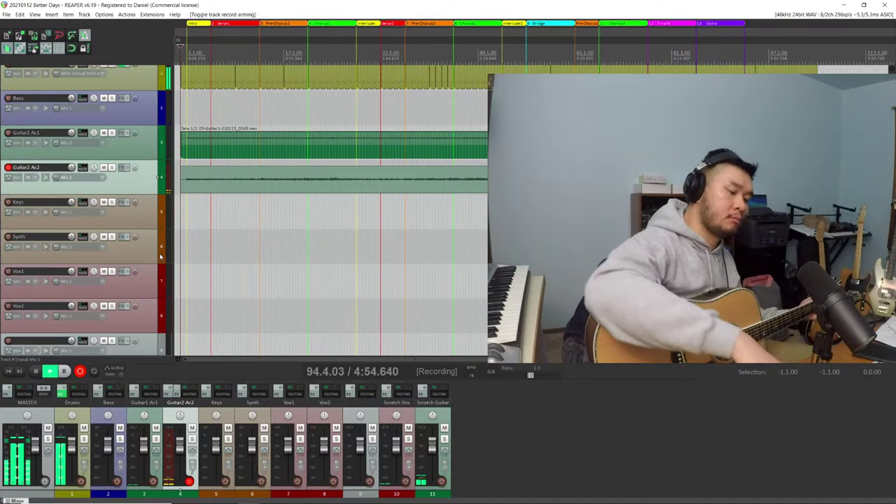
{"action": "key", "text": "space"}
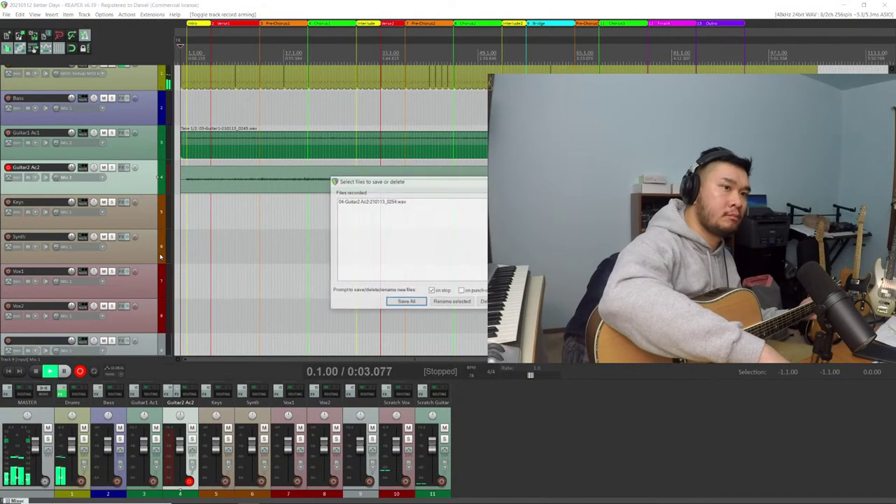
{"action": "key", "text": "Return"}
{"action": "key", "text": "ctrl+s"}
Record-arm the unnamed track 9 in place of Guitar2 Ac2
{"action": "left_click", "coordinate": [8, 168]}
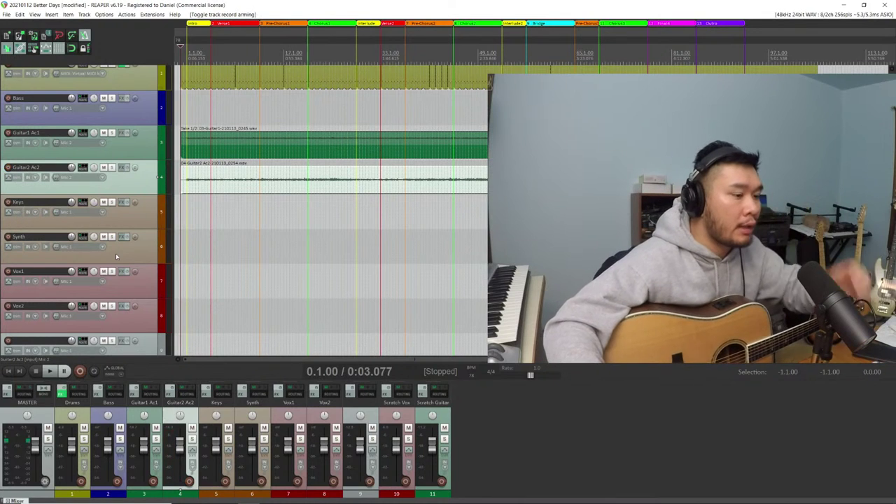
{"action": "left_click", "coordinate": [7, 342]}
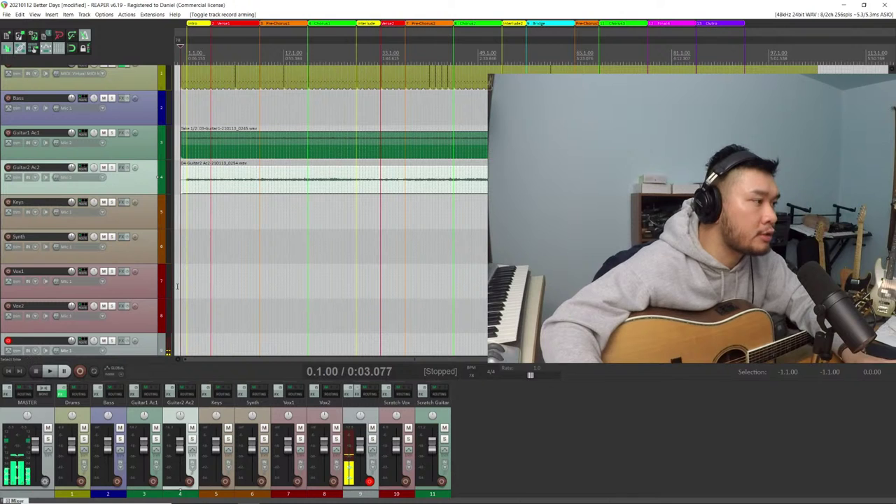
Switch to the browser to check the live stream's YouTube and Facebook pages, and return to REAPER
{"action": "key", "text": "alt+Tab"}
{"action": "key", "text": "alt+Tab"}
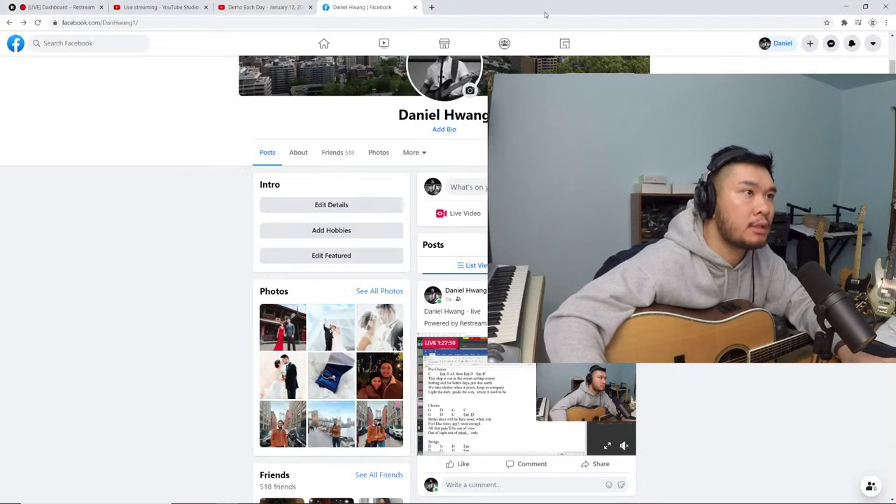
{"action": "left_click", "coordinate": [263, 7]}
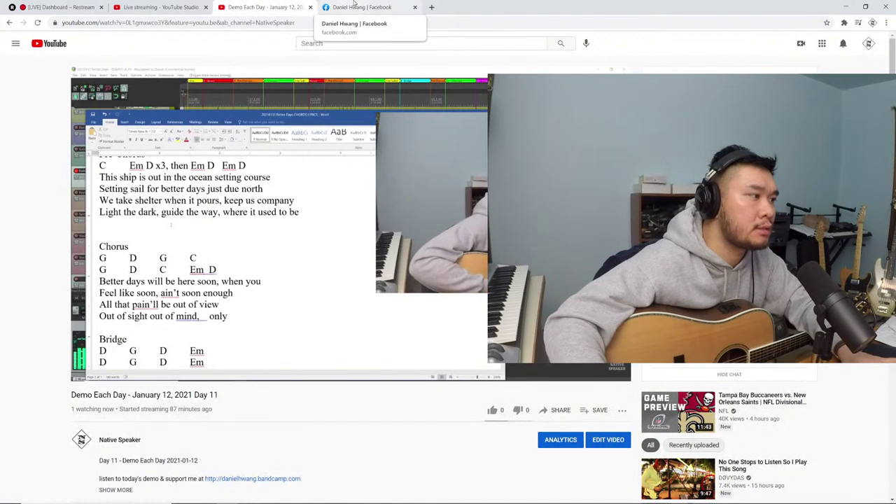
{"action": "left_click", "coordinate": [355, 7]}
{"action": "key", "text": "alt+Tab"}
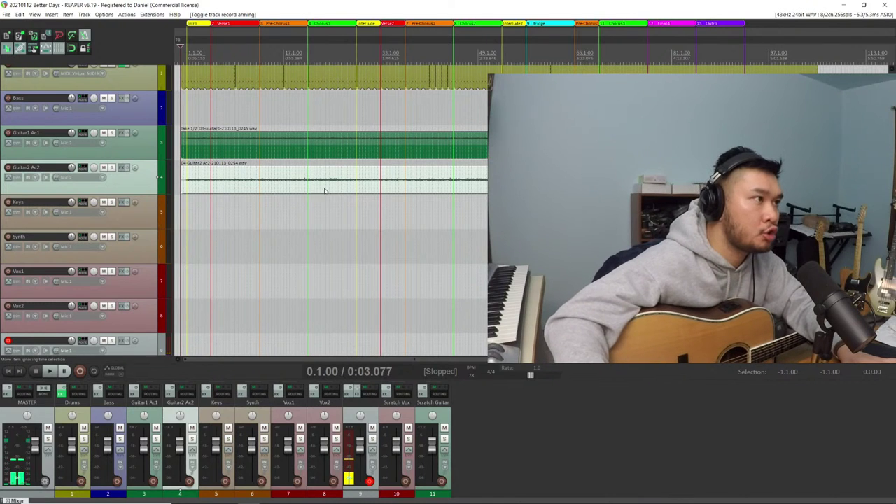
Add a new track directly below Guitar2 Ac2 and name it Guitar3 Ac3
{"action": "scroll", "coordinate": [114, 343], "scroll_direction": "down", "scroll_amount": 3}
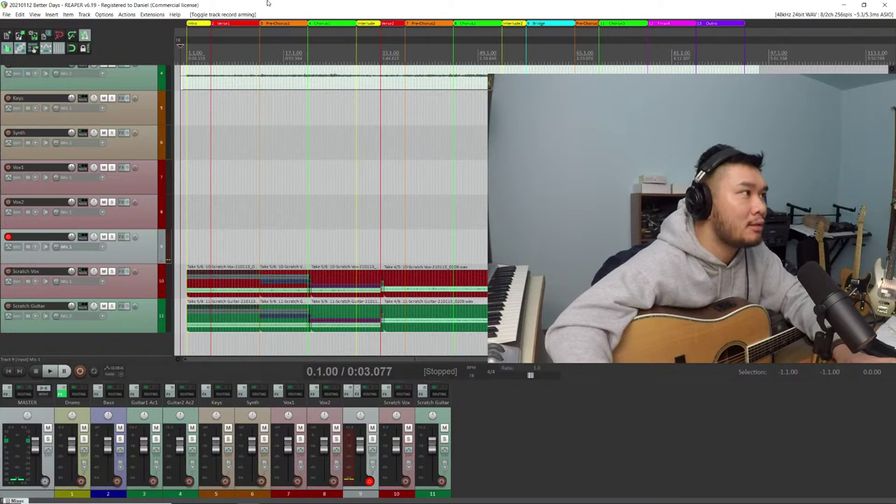
{"action": "double_click", "coordinate": [48, 354]}
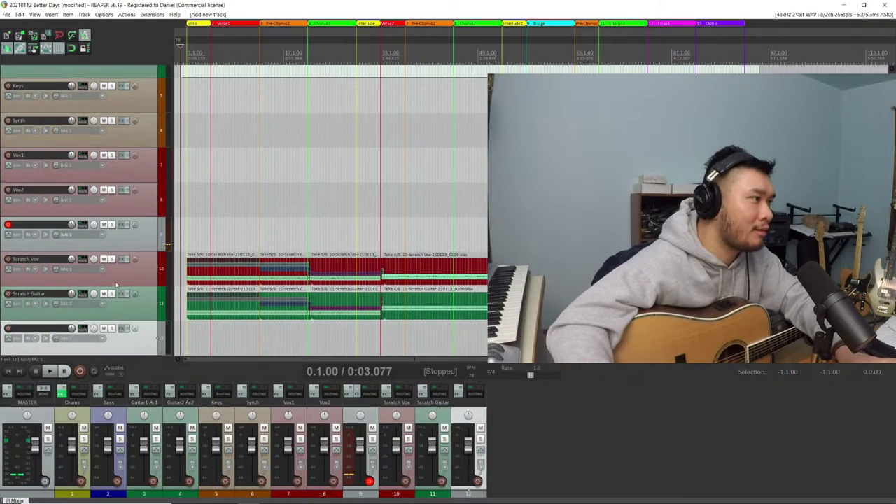
{"action": "scroll", "coordinate": [102, 93], "scroll_direction": "up", "scroll_amount": 4}
{"action": "left_click_drag", "start_coordinate": [102, 93], "coordinate": [46, 209]}
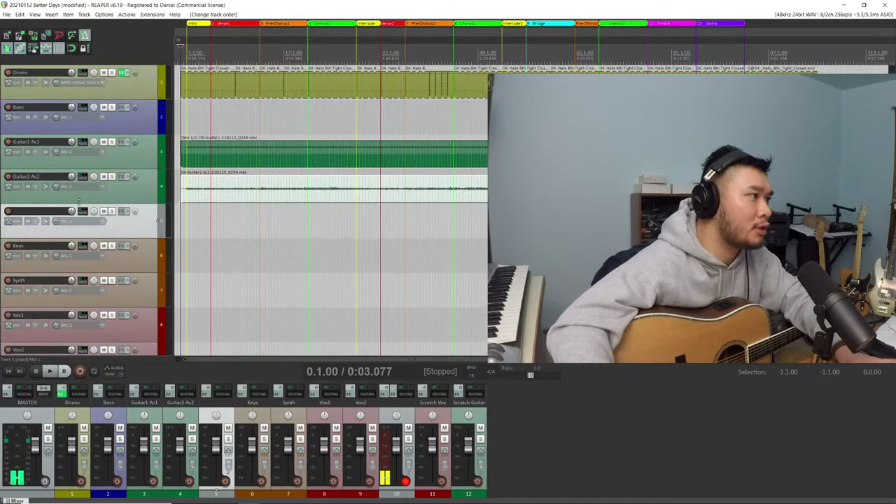
{"action": "double_click", "coordinate": [40, 211]}
{"action": "type", "text": "Guit"}
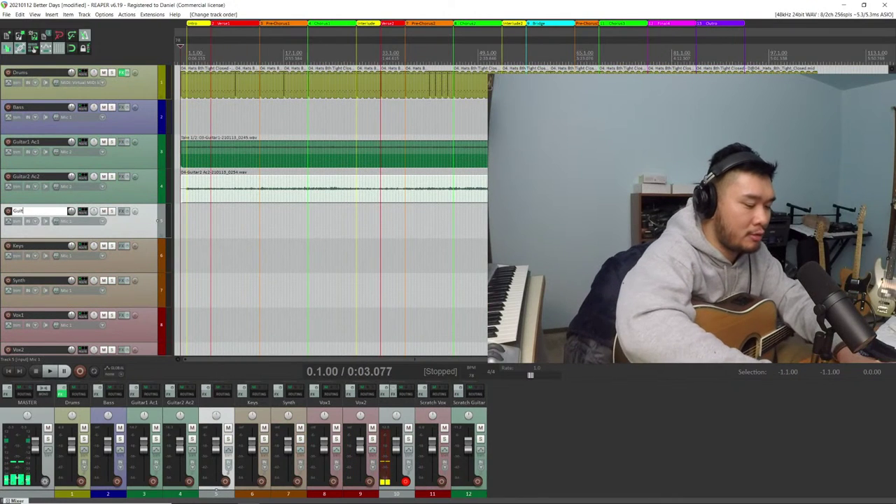
{"action": "type", "text": "ar3 Ac3"}
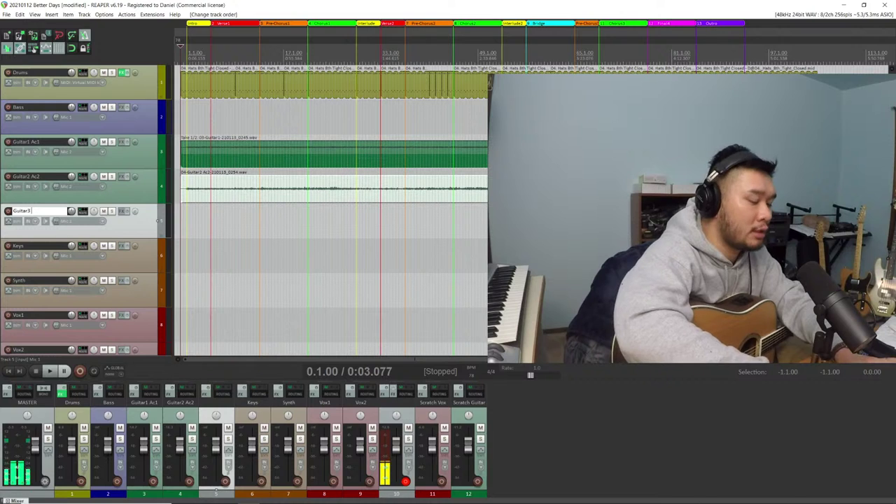
{"action": "key", "text": "Return"}
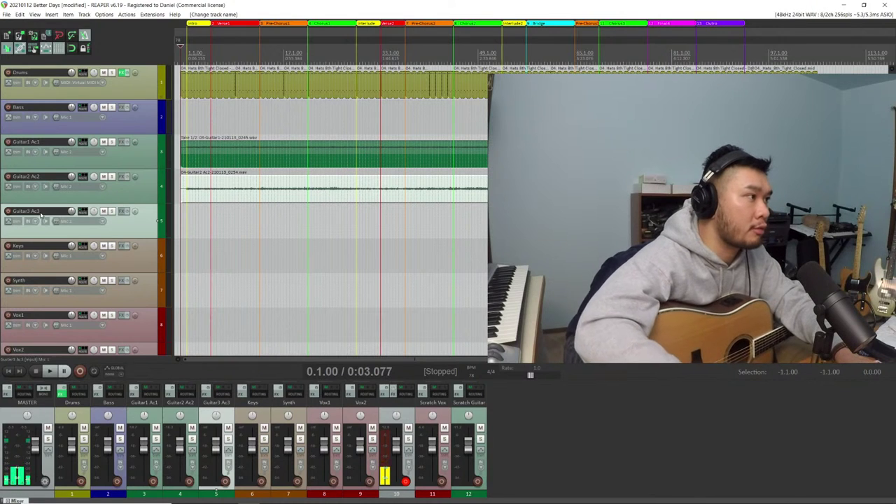
Rename the Guitar2 Ac2 track as Guitar2 Ac2 Muted
{"action": "left_click", "coordinate": [56, 181]}
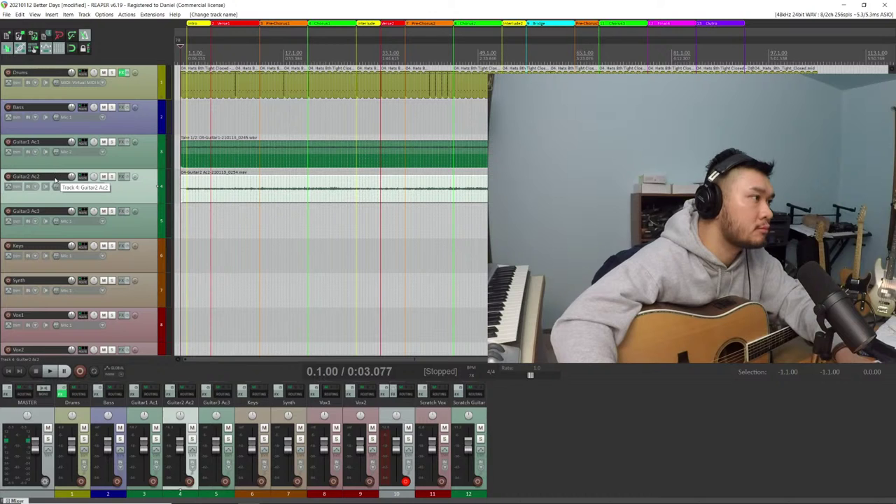
{"action": "double_click", "coordinate": [56, 180]}
{"action": "key", "text": "End"}
{"action": "type", "text": "Mu"}
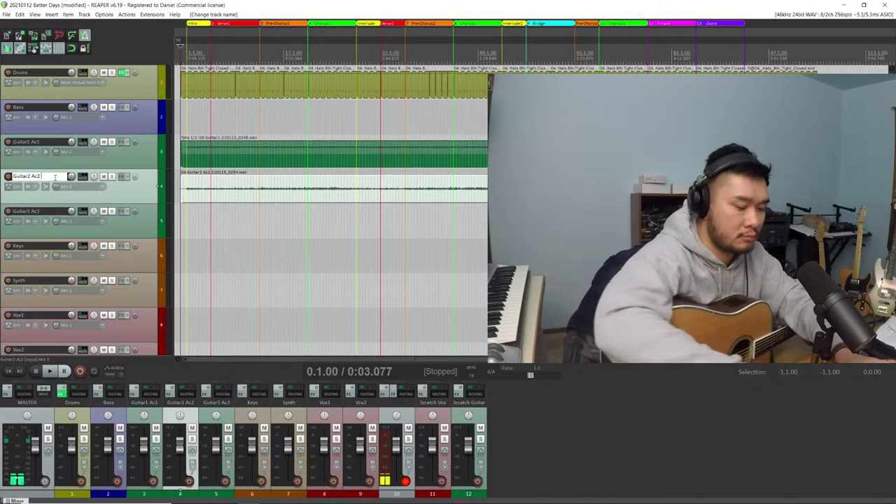
{"action": "type", "text": "ted"}
{"action": "key", "text": "Return"}
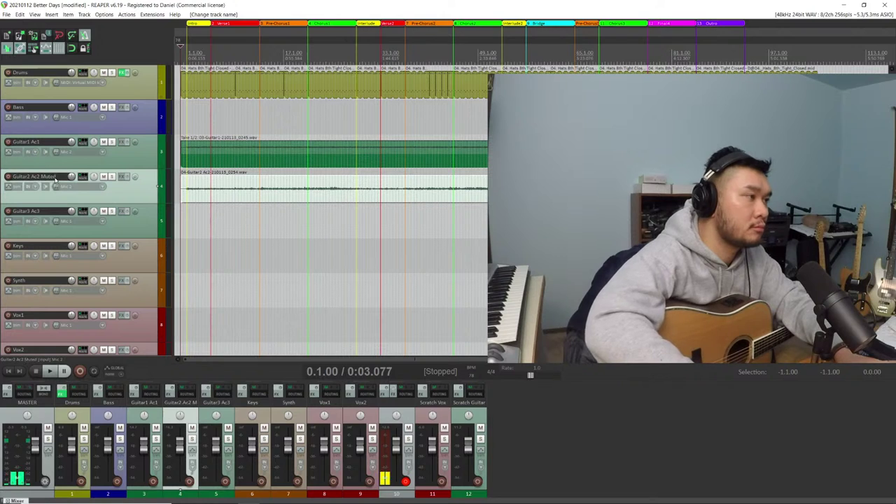
Record-arm Guitar3 Ac3 with mono input Mic 2, and disarm the unnamed track 10
{"action": "left_click", "coordinate": [8, 211]}
{"action": "left_click", "coordinate": [74, 221]}
{"action": "mouse_move", "coordinate": [98, 224]}
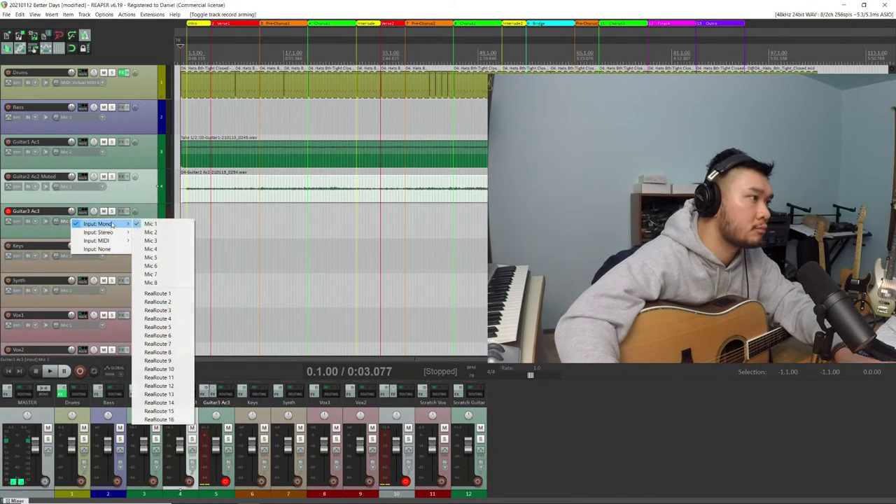
{"action": "left_click", "coordinate": [151, 233]}
{"action": "scroll", "coordinate": [123, 236], "scroll_direction": "down", "scroll_amount": 4}
{"action": "scroll", "coordinate": [123, 236], "scroll_direction": "up", "scroll_amount": 3}
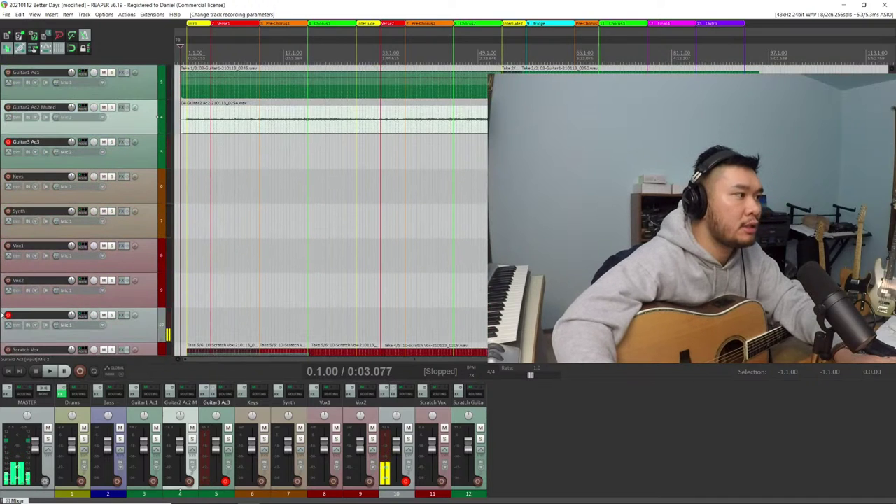
{"action": "left_click", "coordinate": [7, 315]}
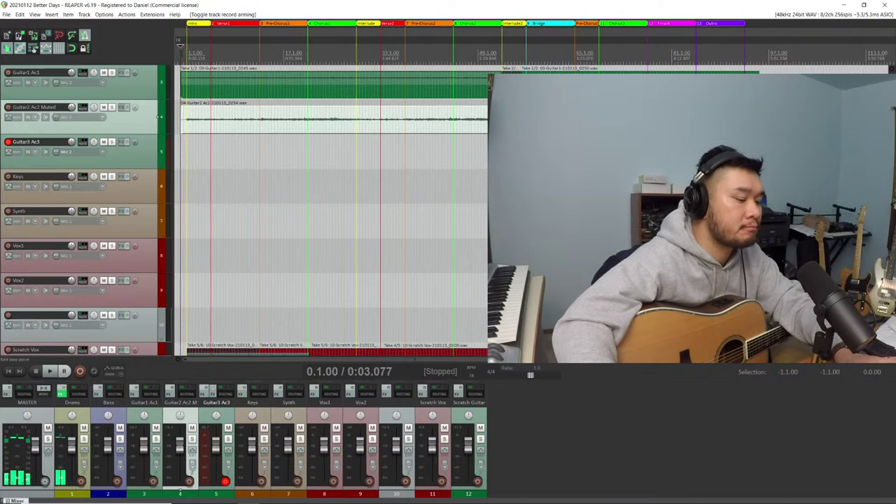
{"action": "key", "text": "ctrl+r"}
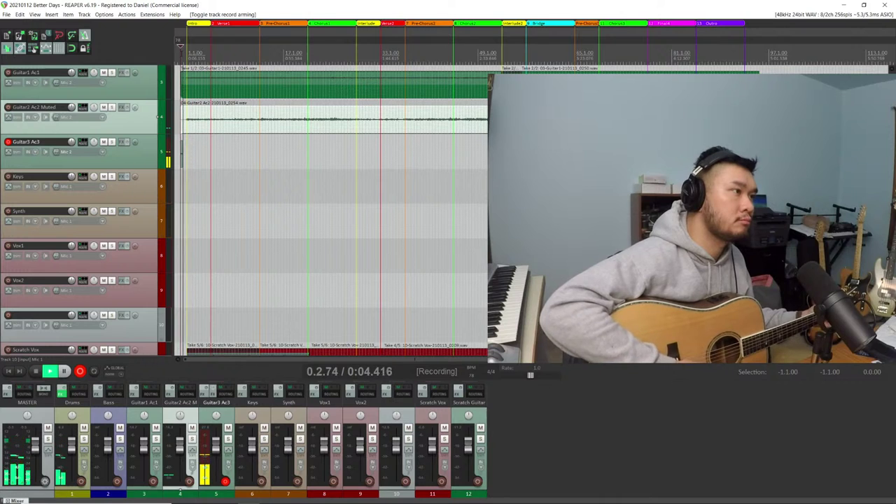
{"action": "key", "text": "space"}
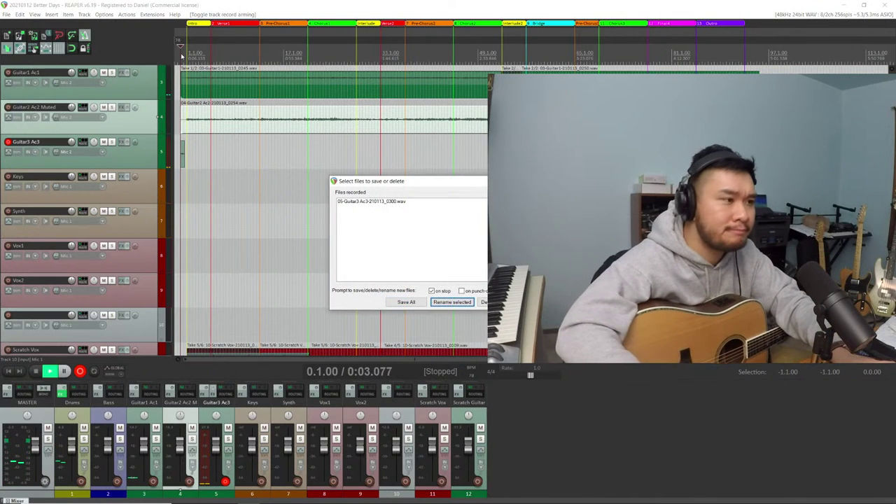
{"action": "key", "text": "ctrl+r"}
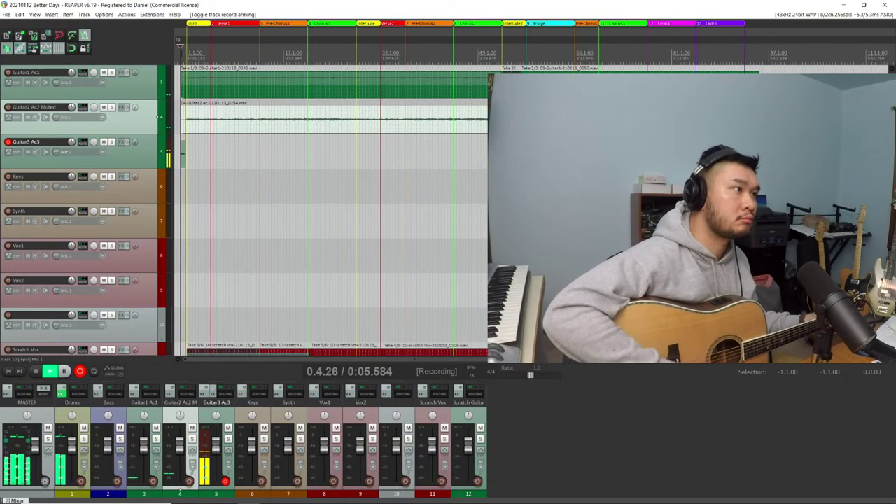
{"action": "key", "text": "space"}
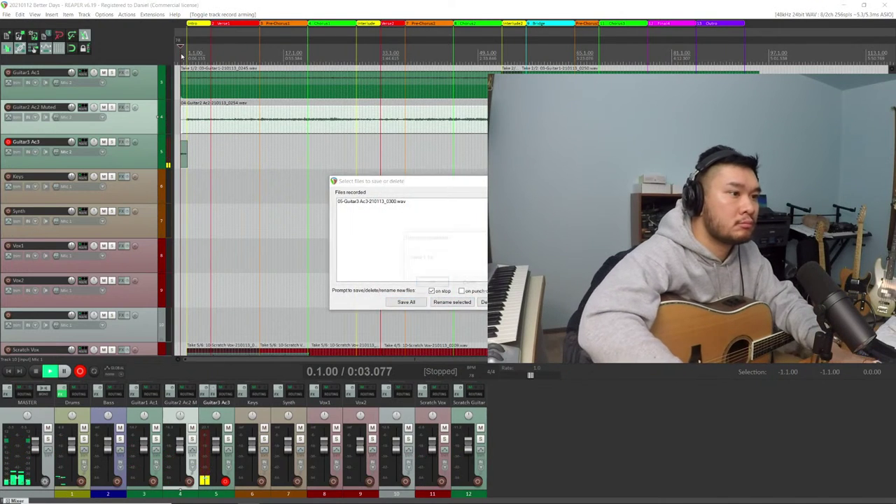
{"action": "key", "text": "Escape"}
{"action": "key", "text": "ctrl+r"}
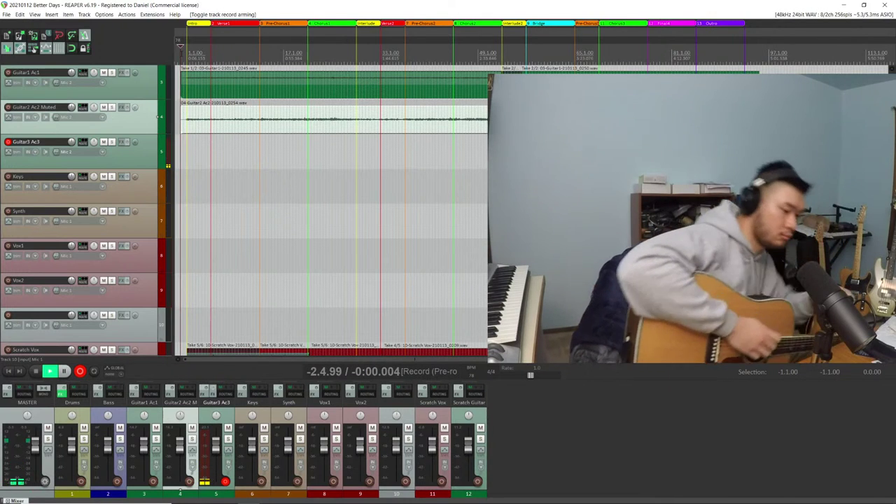
{"action": "key", "text": "space"}
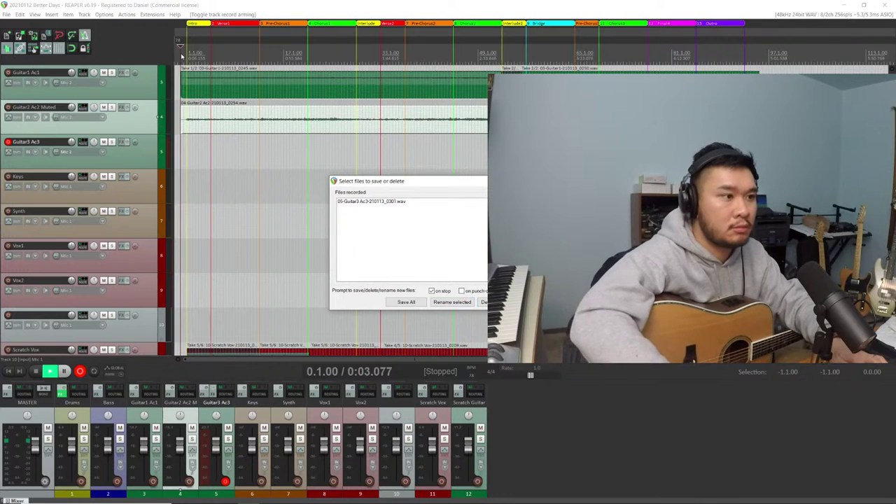
{"action": "key", "text": "Escape"}
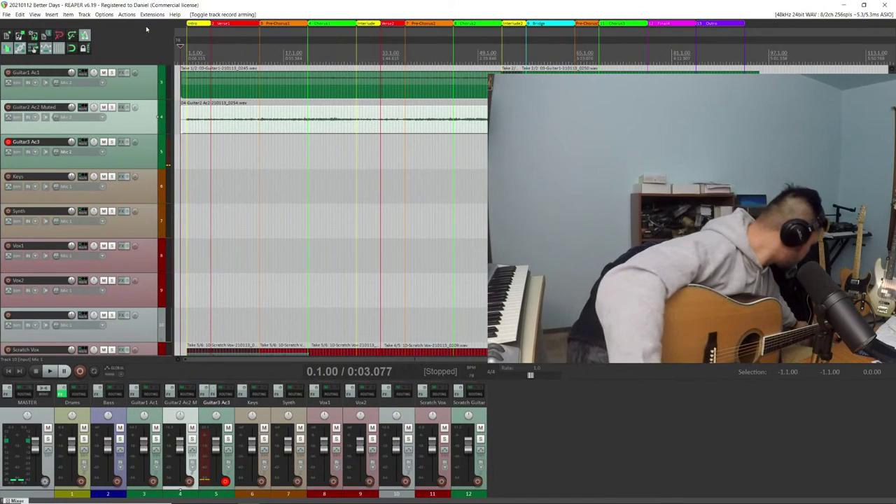
{"action": "left_click", "coordinate": [7, 324]}
{"action": "left_click", "coordinate": [348, 313]}
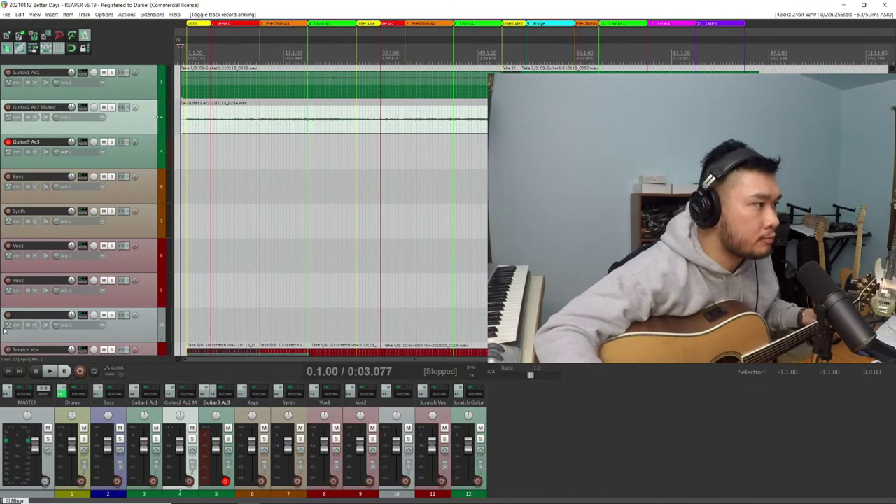
{"action": "left_click", "coordinate": [8, 316]}
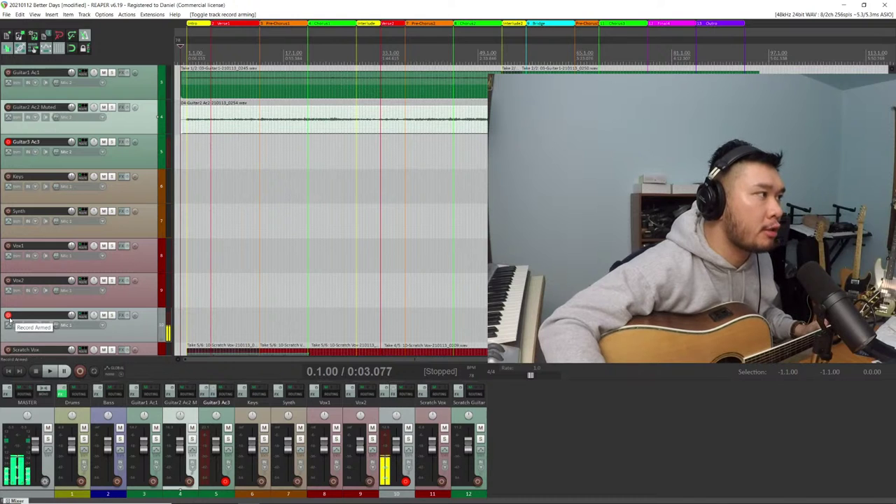
{"action": "left_click", "coordinate": [7, 316]}
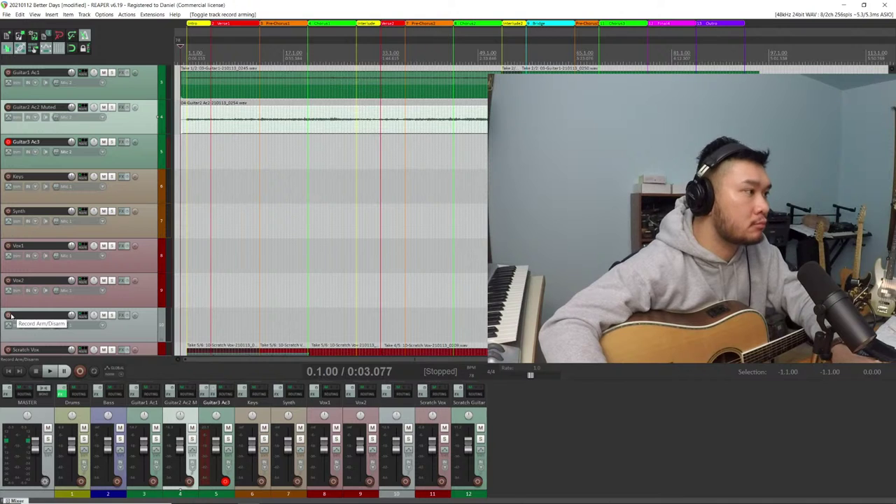
Record a take on Guitar3 Ac3 from the start of the song into Pre-Chorus3, and save the recorded file
{"action": "left_click", "coordinate": [140, 167]}
{"action": "key", "text": "ctrl+r"}
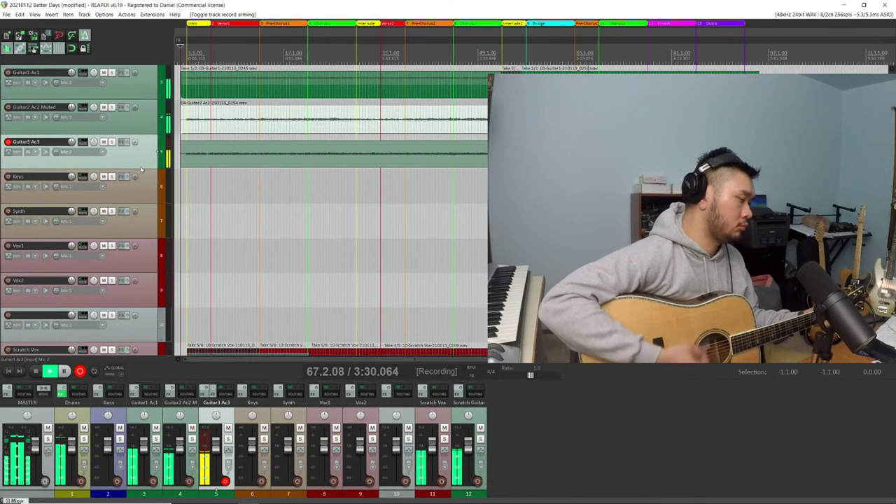
{"action": "key", "text": "space"}
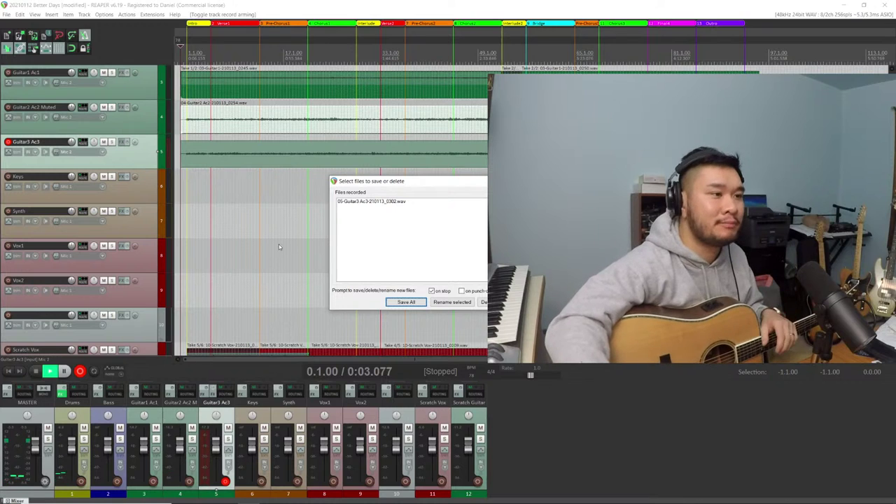
{"action": "left_click", "coordinate": [419, 302]}
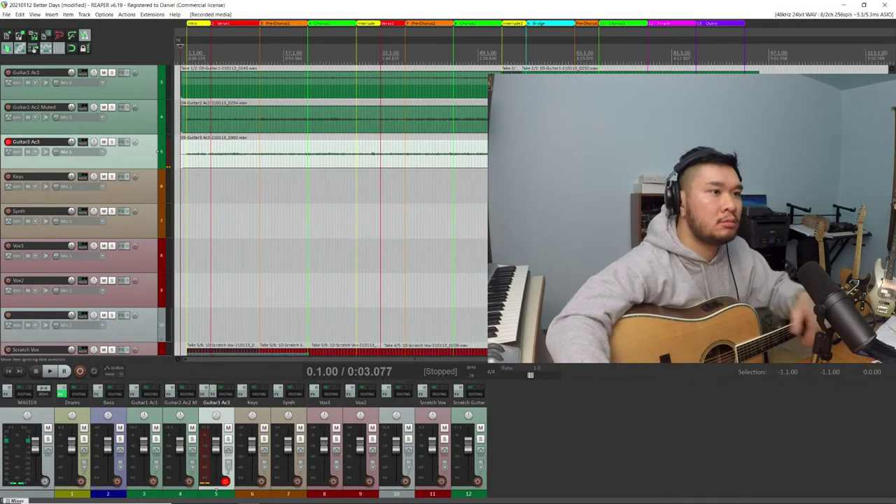
Place the edit cursor at 64.4.19, just before the Pre-Chorus3 region starts
{"action": "left_click", "coordinate": [586, 56]}
{"action": "scroll", "coordinate": [331, 210], "scroll_direction": "up", "scroll_amount": 5}
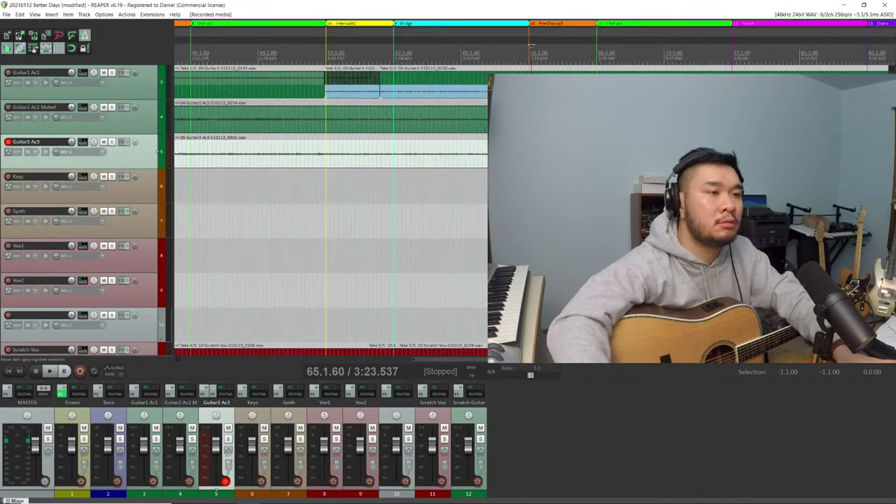
{"action": "left_click", "coordinate": [507, 56]}
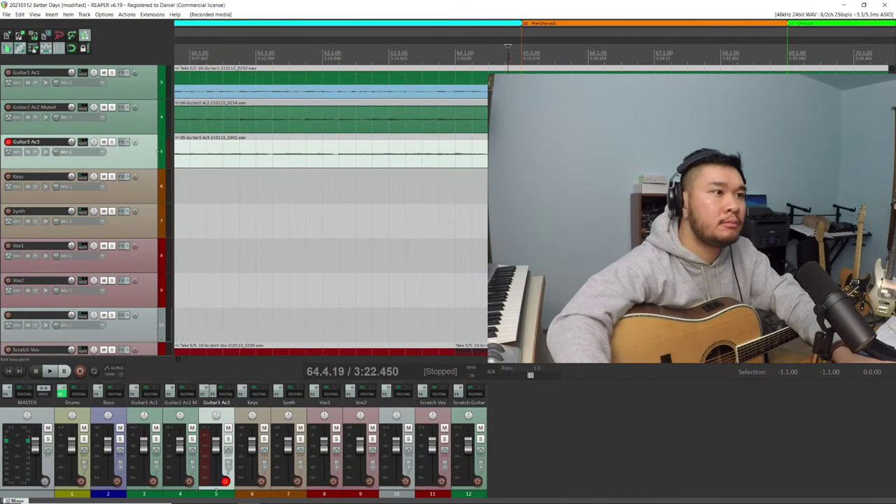
{"action": "scroll", "coordinate": [467, 196], "scroll_direction": "down", "scroll_amount": 5}
{"action": "key", "text": "ctrl+r"}
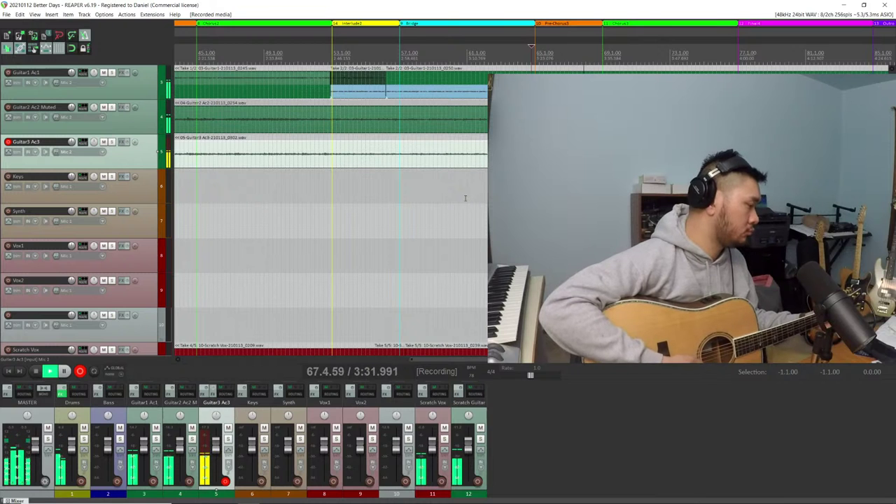
{"action": "key", "text": "space"}
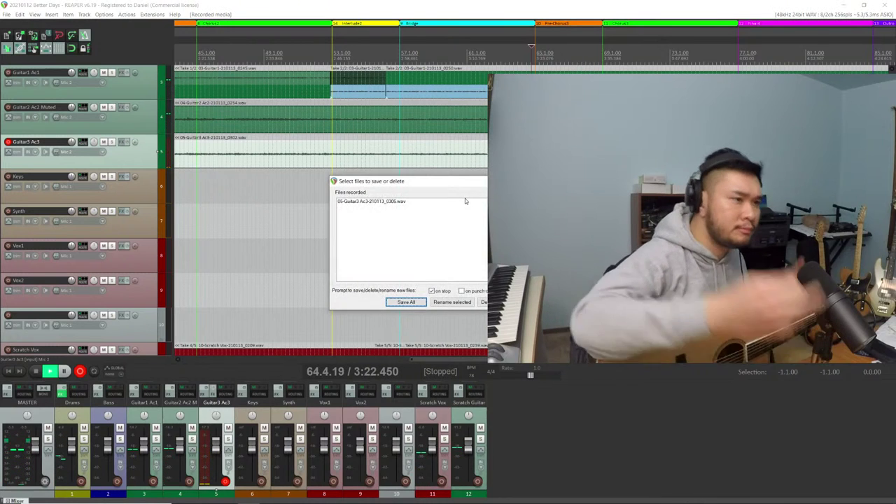
{"action": "key", "text": "Delete"}
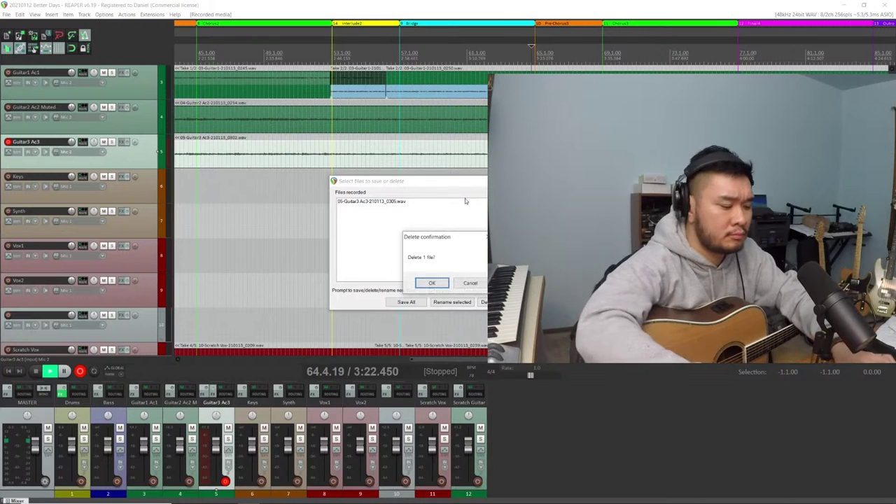
{"action": "key", "text": "Return"}
Record a second Guitar3 Ac3 take from just before Pre-Chorus3 through the Outro, and save the recorded file
{"action": "key", "text": "ctrl+r"}
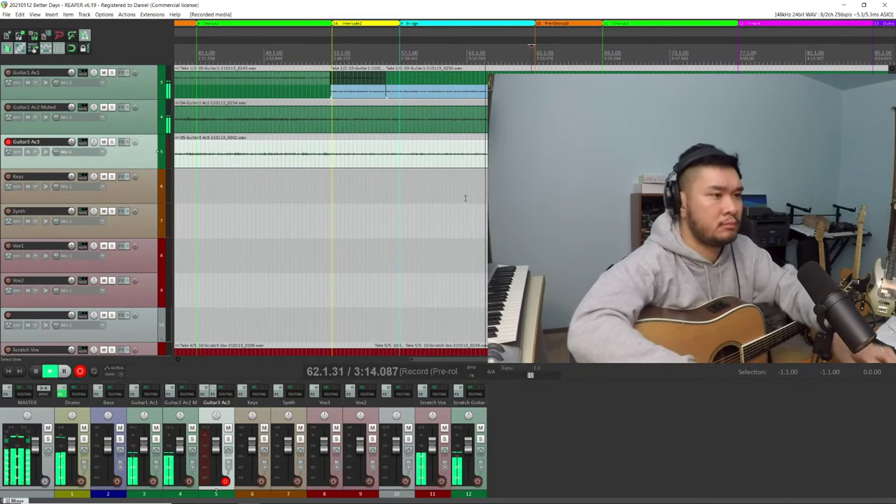
{"action": "scroll", "coordinate": [463, 183], "scroll_direction": "down", "scroll_amount": 2}
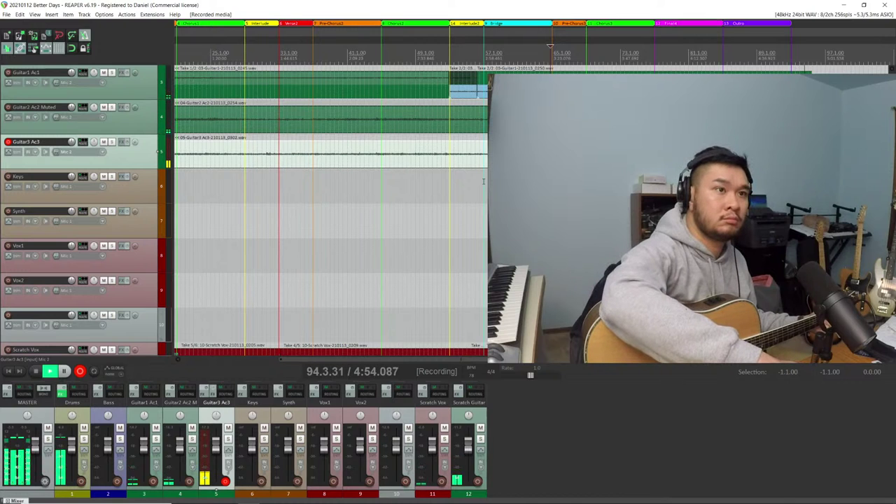
{"action": "key", "text": "space"}
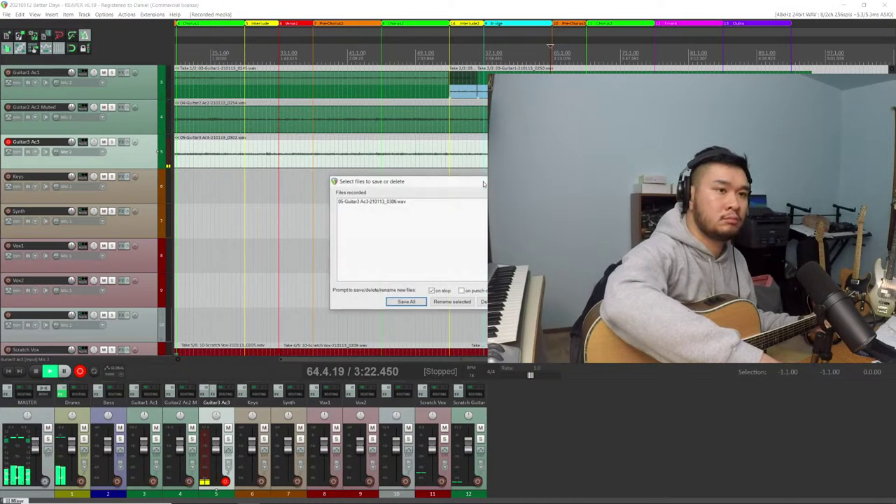
{"action": "key", "text": "Return"}
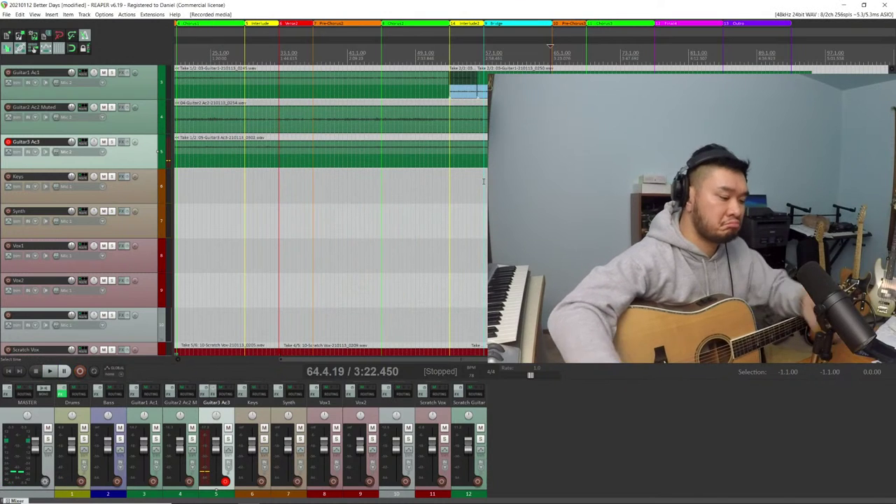
Disarm Guitar3 Ac3 and record-arm the unnamed track 10
{"action": "left_click", "coordinate": [8, 143]}
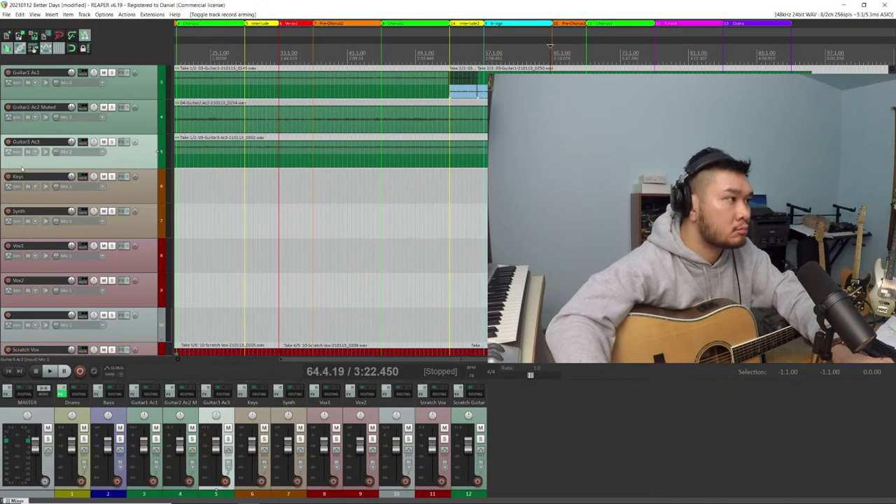
{"action": "left_click", "coordinate": [8, 316]}
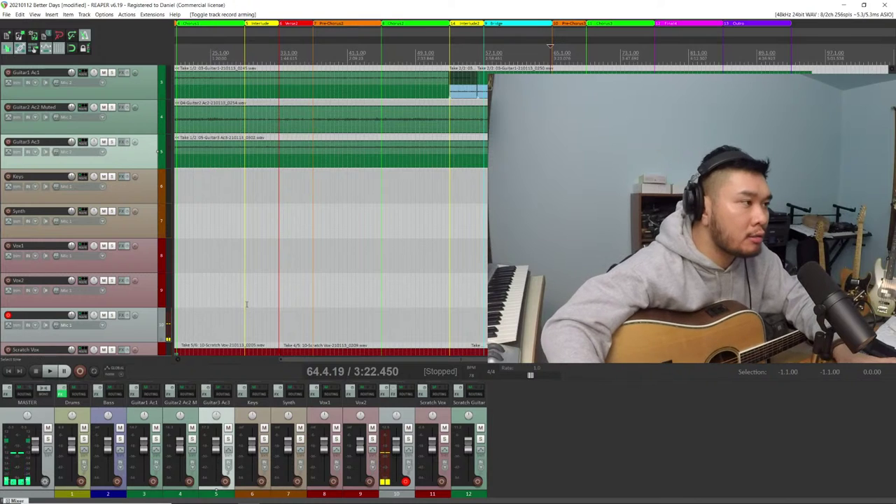
{"action": "scroll", "coordinate": [246, 303], "scroll_direction": "up", "scroll_amount": 5}
{"action": "scroll", "coordinate": [246, 303], "scroll_direction": "down", "scroll_amount": 8}
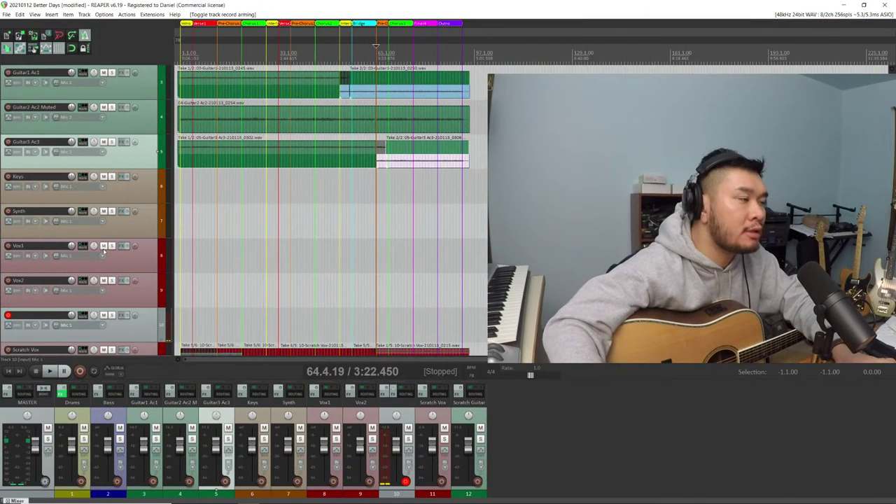
{"action": "scroll", "coordinate": [108, 258], "scroll_direction": "up", "scroll_amount": 2}
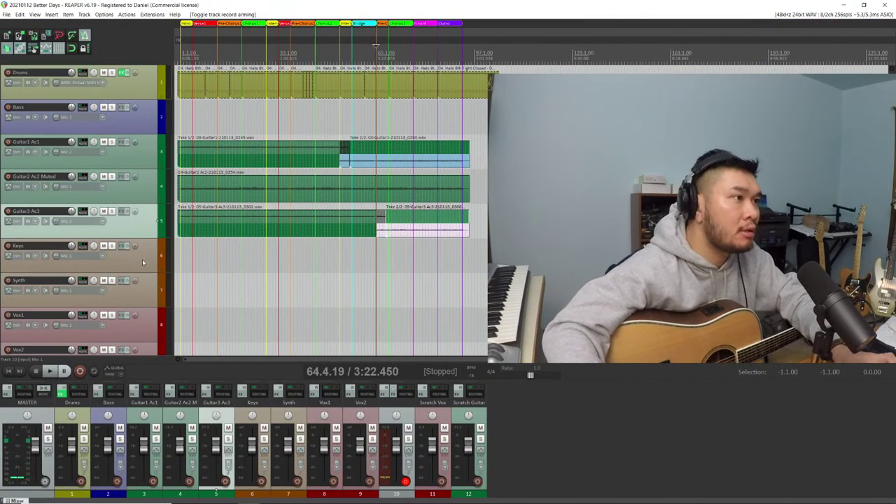
{"action": "scroll", "coordinate": [139, 269], "scroll_direction": "down", "scroll_amount": 2}
{"action": "scroll", "coordinate": [139, 269], "scroll_direction": "down", "scroll_amount": 2}
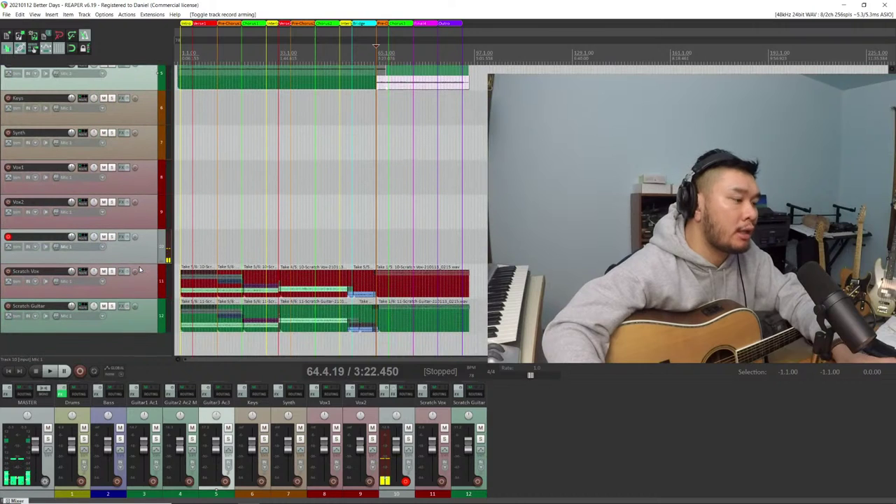
Check the live stream in OBS and on the refreshed Facebook profile page, and return to the REAPER project
{"action": "scroll", "coordinate": [139, 269], "scroll_direction": "up", "scroll_amount": 4}
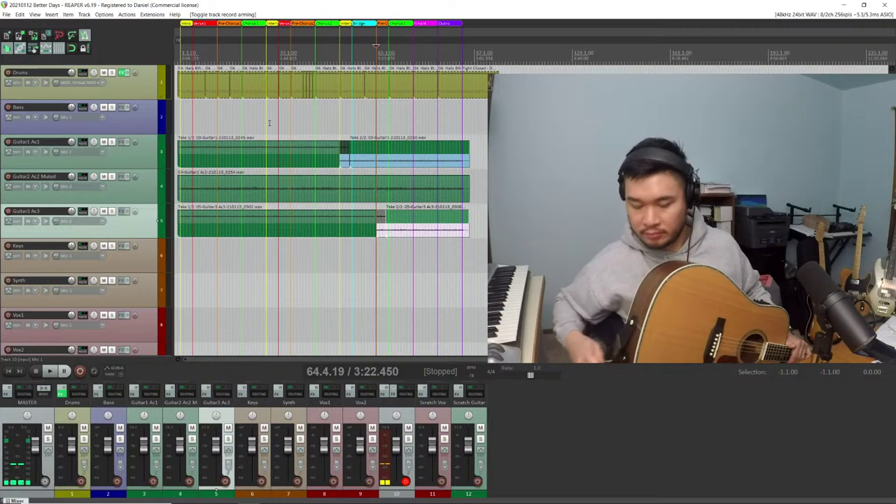
{"action": "key", "text": "alt+Tab"}
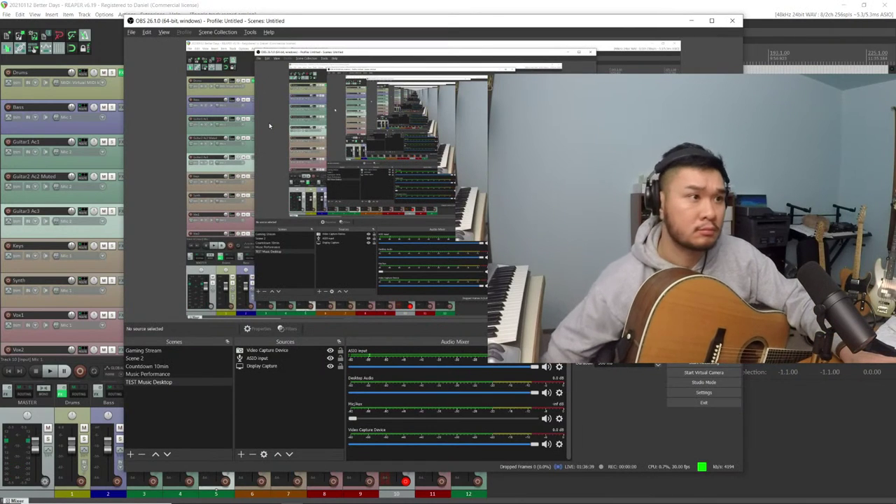
{"action": "key", "text": "alt+Tab"}
{"action": "key", "text": "alt+Tab"}
{"action": "key", "text": "Tab"}
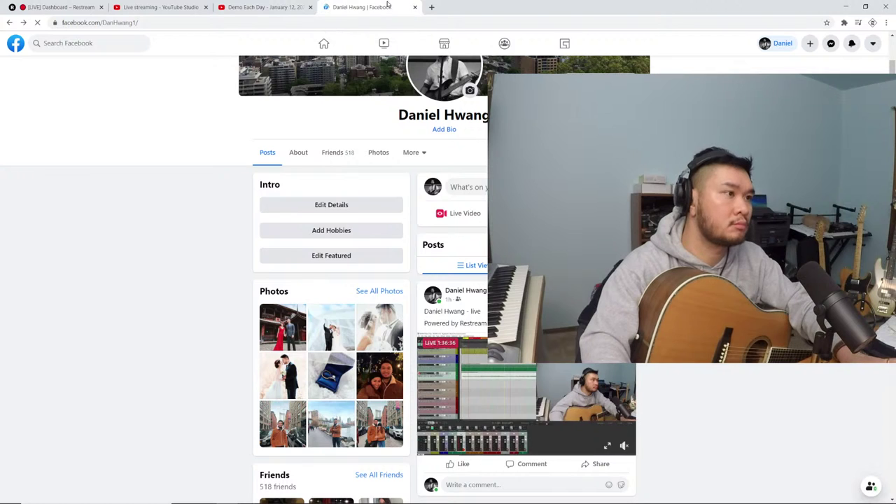
{"action": "key", "text": "F5"}
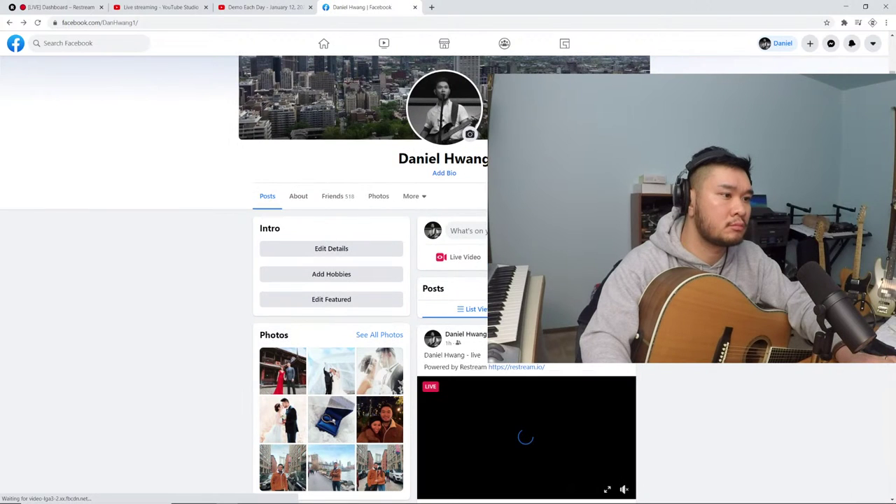
{"action": "key", "text": "ctrl+shift+Tab"}
{"action": "left_click", "coordinate": [379, 6]}
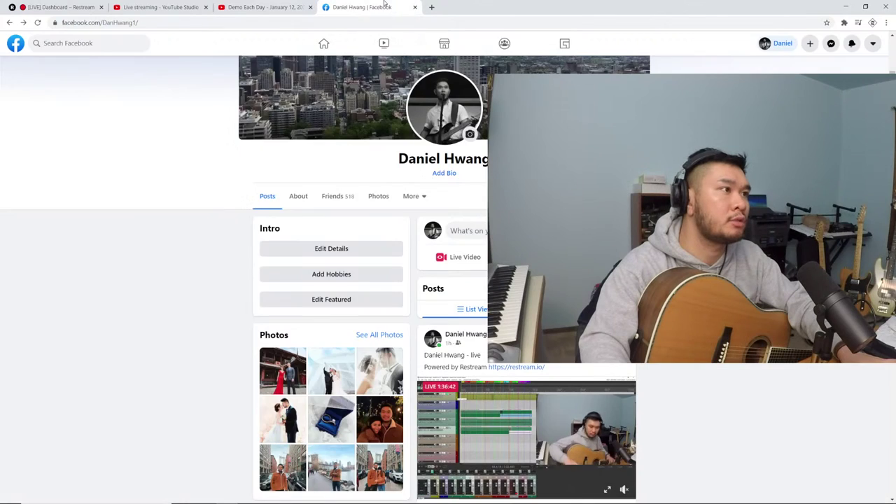
{"action": "key", "text": "alt+Tab"}
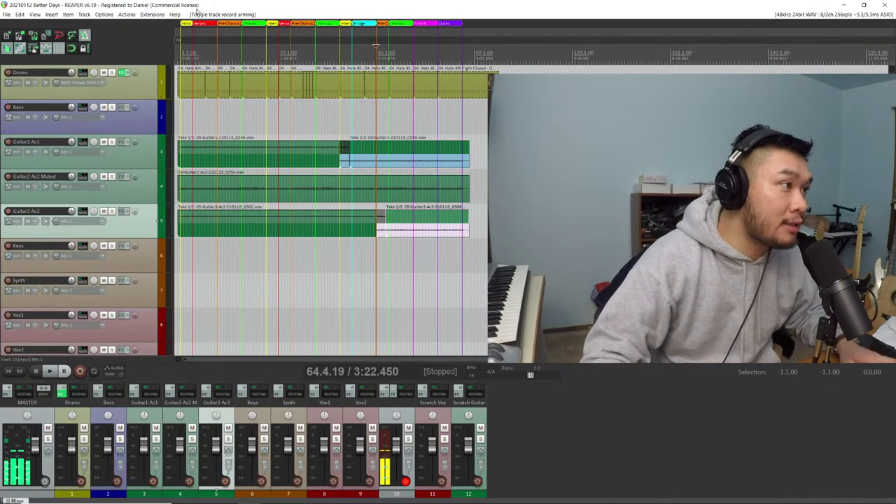
Return to the start of the project and briefly inspect the effects chain of the Drums track
{"action": "key", "text": "Home"}
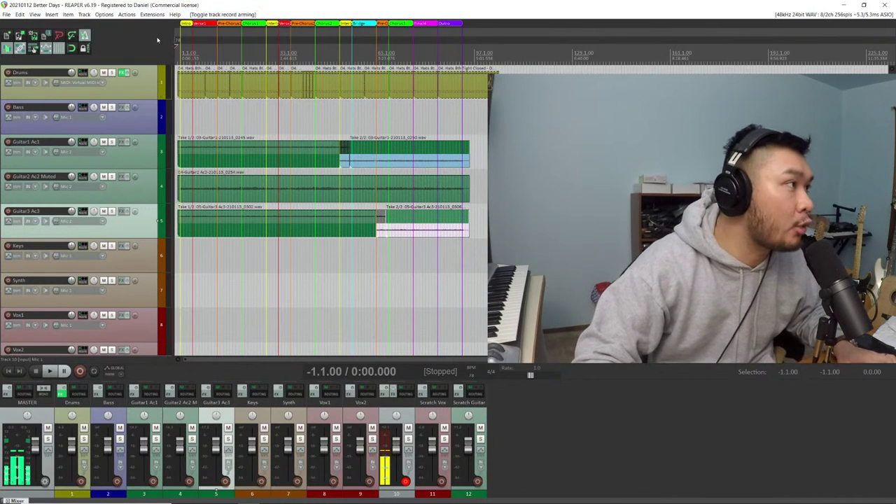
{"action": "left_click", "coordinate": [123, 73]}
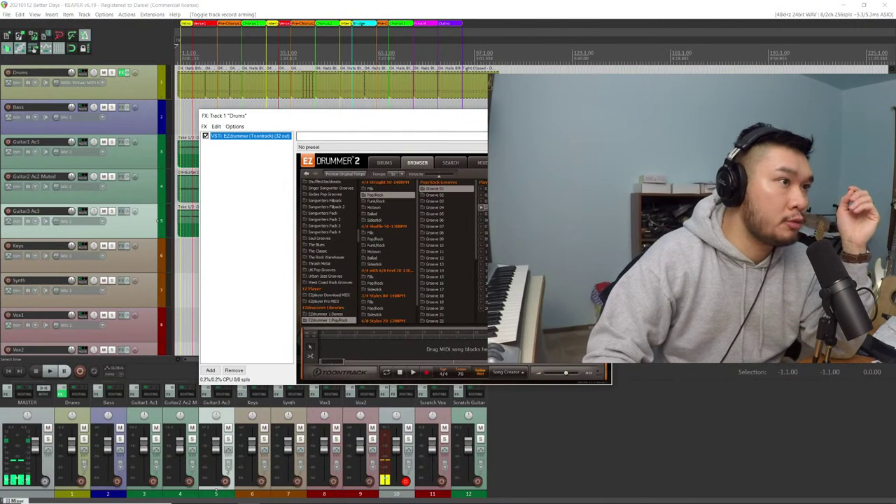
{"action": "left_click", "coordinate": [122, 73]}
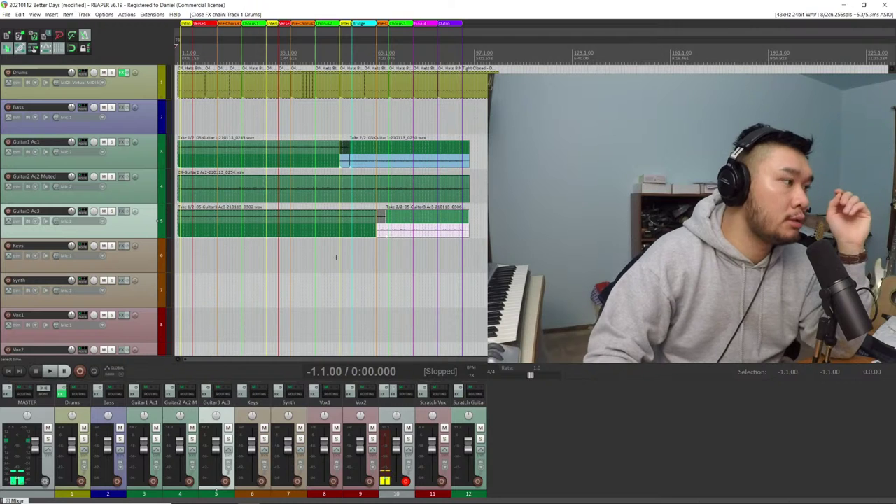
Add a new track below Scratch Guitar, name it Drums, and move it to the start of the track list
{"action": "scroll", "coordinate": [140, 340], "scroll_direction": "down", "scroll_amount": 5}
{"action": "double_click", "coordinate": [42, 331]}
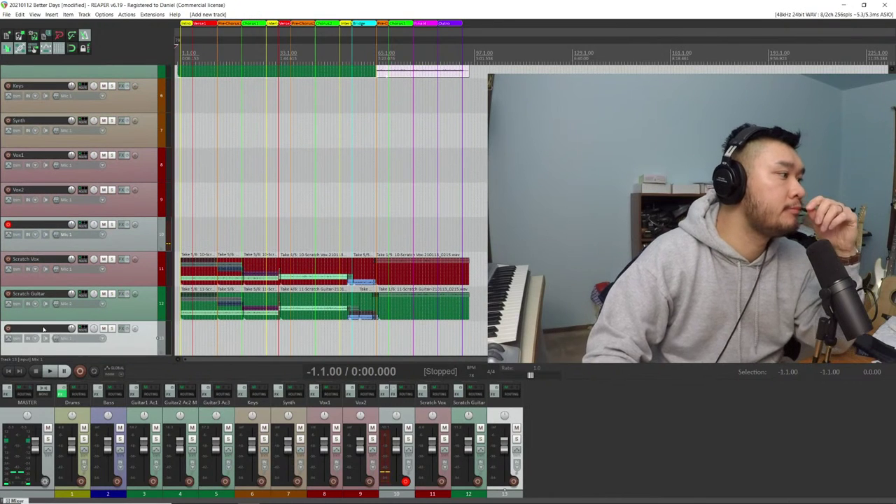
{"action": "left_click", "coordinate": [42, 329]}
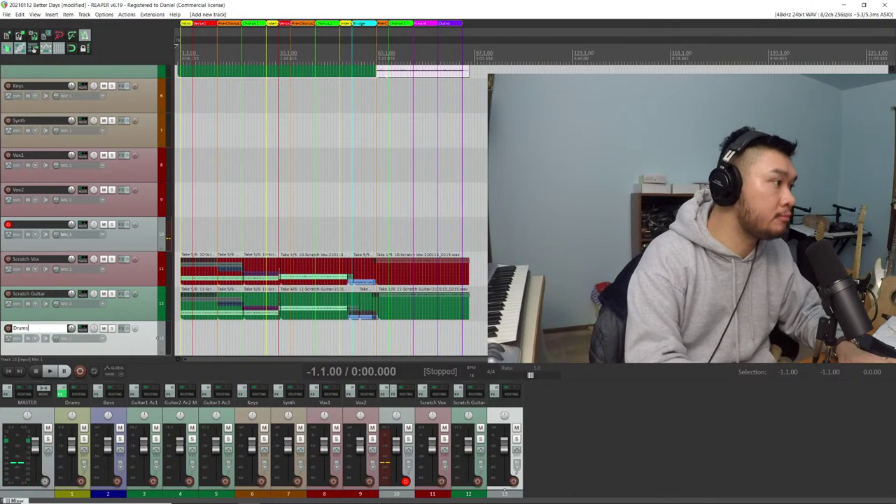
{"action": "type", "text": "Drums"}
{"action": "key", "text": "Return"}
{"action": "left_click_drag", "start_coordinate": [138, 347], "coordinate": [93, 64]}
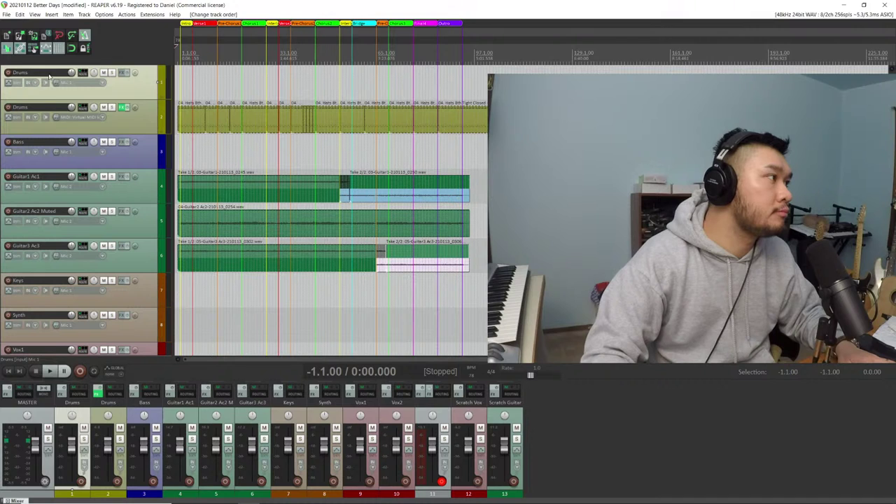
Rename the original drum track containing the MIDI items as EZDrummer
{"action": "double_click", "coordinate": [36, 106]}
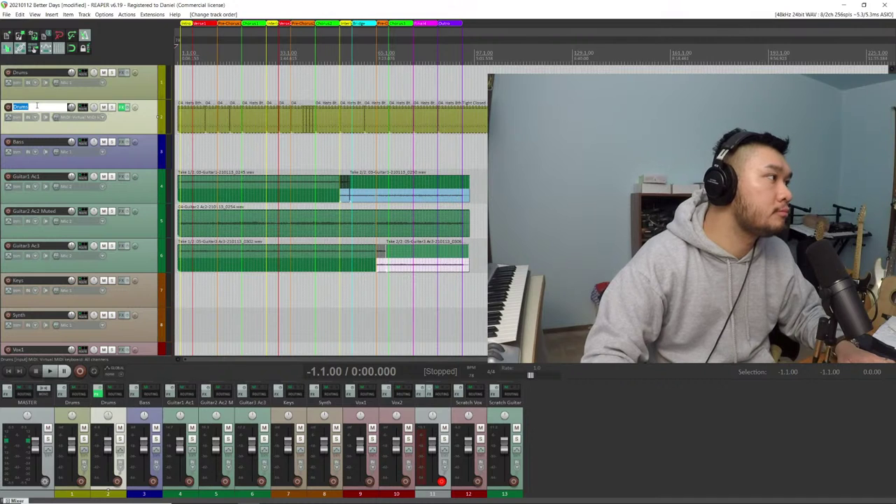
{"action": "type", "text": "EZDrum"}
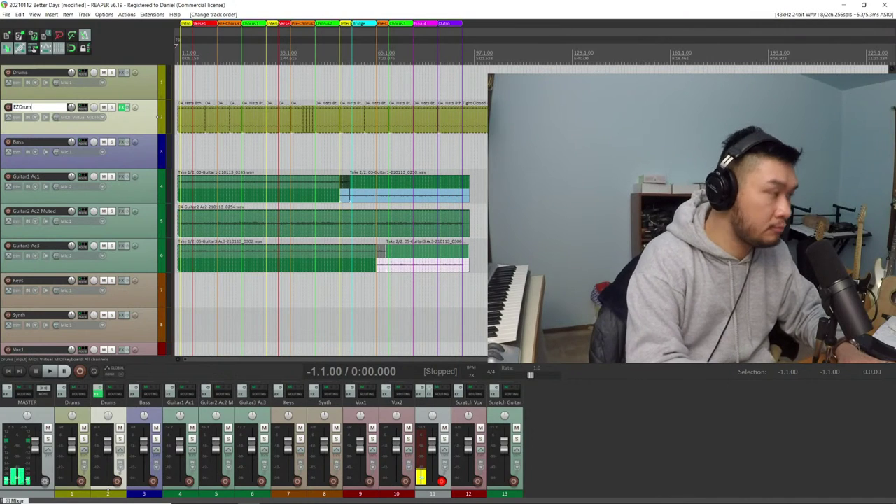
{"action": "type", "text": "mer"}
{"action": "key", "text": "Return"}
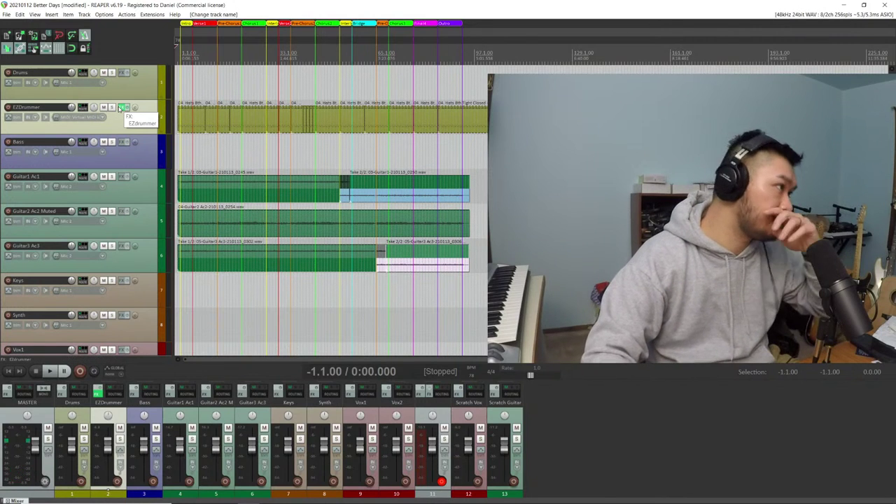
Open the EZDrummer track's plugin at its drum kit view and save the project
{"action": "left_click", "coordinate": [121, 107]}
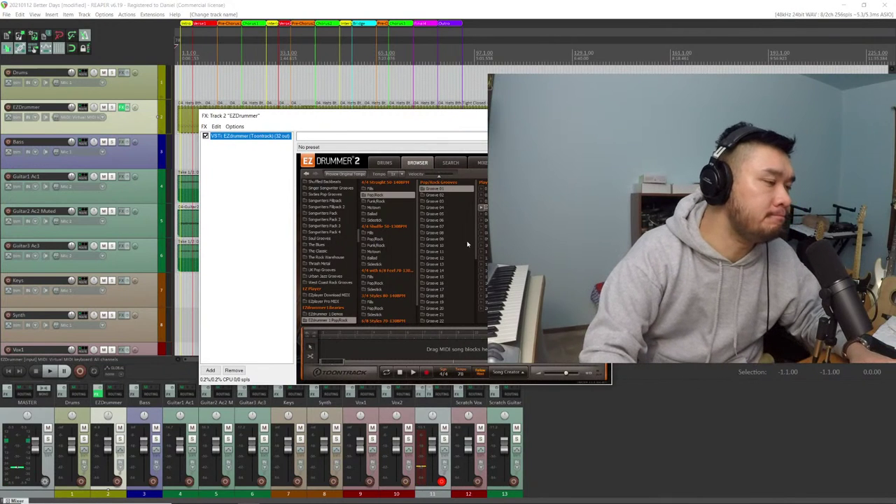
{"action": "left_click", "coordinate": [395, 166]}
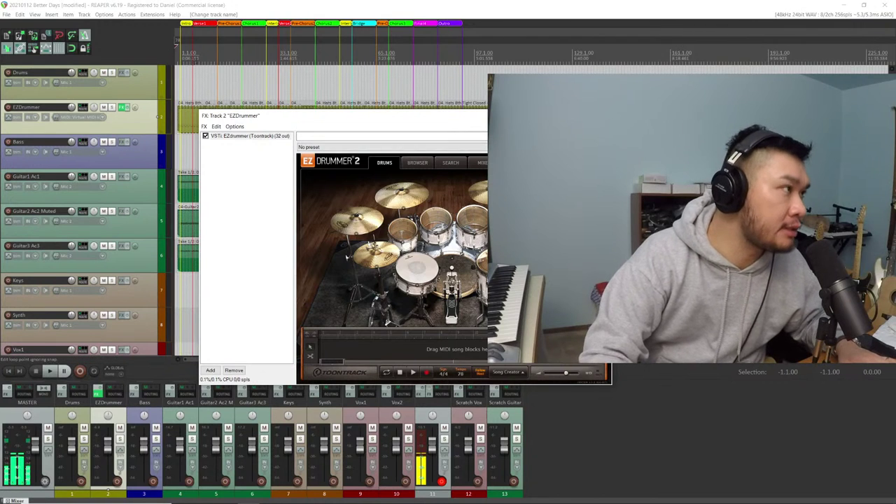
{"action": "key", "text": "ctrl+s"}
{"action": "key", "text": "Escape"}
{"action": "left_click", "coordinate": [328, 4]}
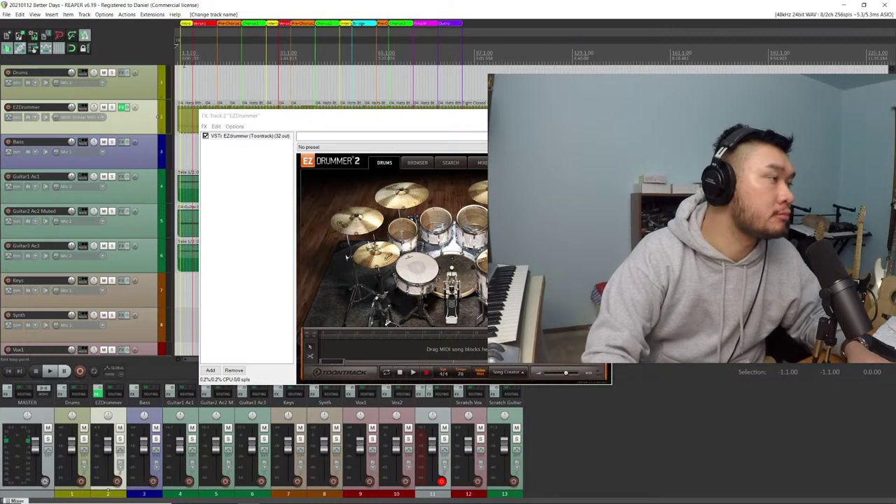
Play the song from the start and lower the volume of the three acoustic guitar tracks together
{"action": "scroll", "coordinate": [177, 42], "scroll_direction": "up", "scroll_amount": 3}
{"action": "key", "text": "space"}
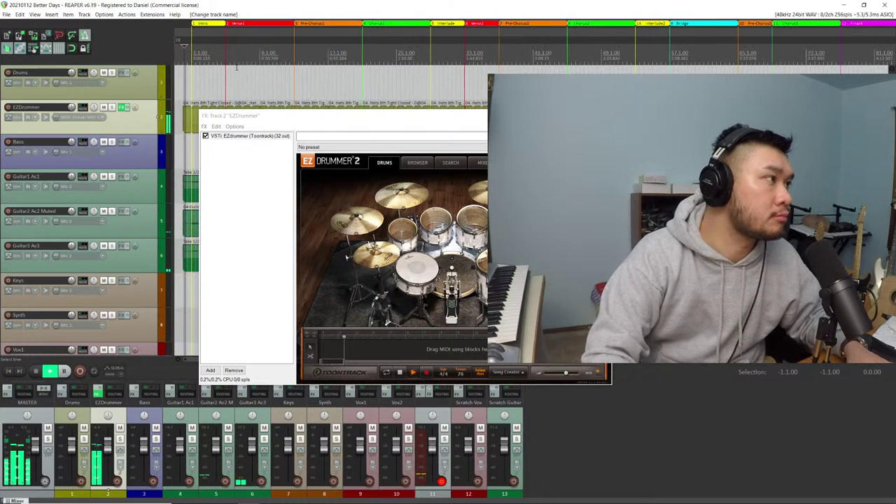
{"action": "key", "text": "space"}
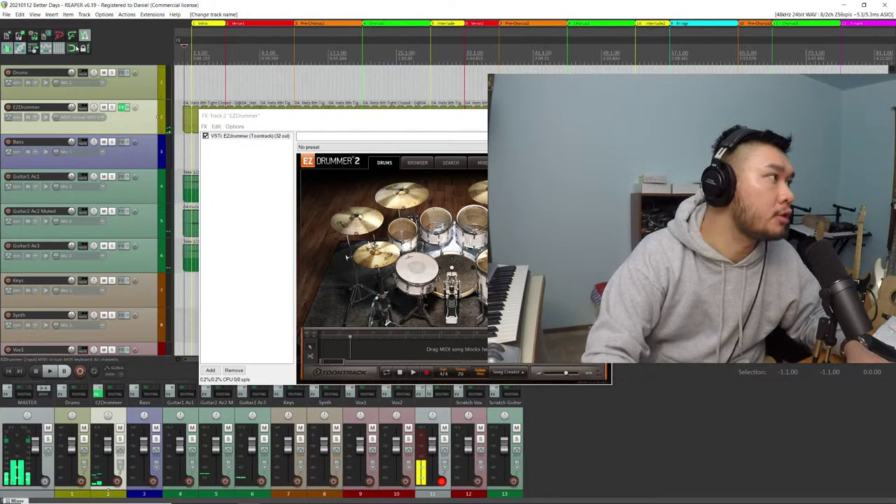
{"action": "key", "text": "space"}
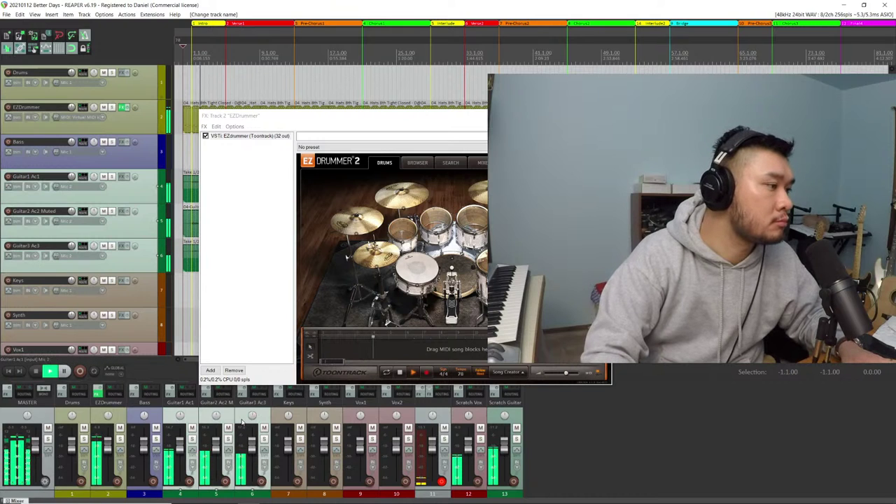
{"action": "scroll", "coordinate": [217, 455], "scroll_direction": "up", "scroll_amount": 2}
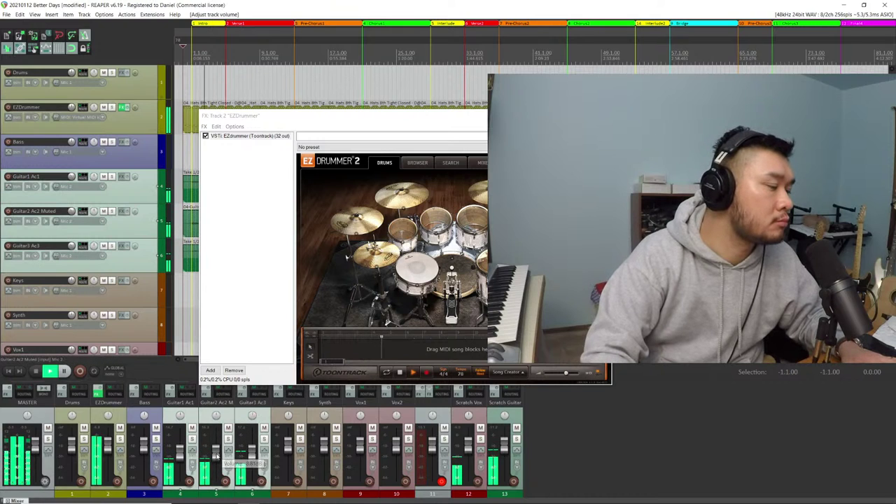
Pan only the Guitar1 Ac1 track about 57% left during playback
{"action": "left_click", "coordinate": [213, 418]}
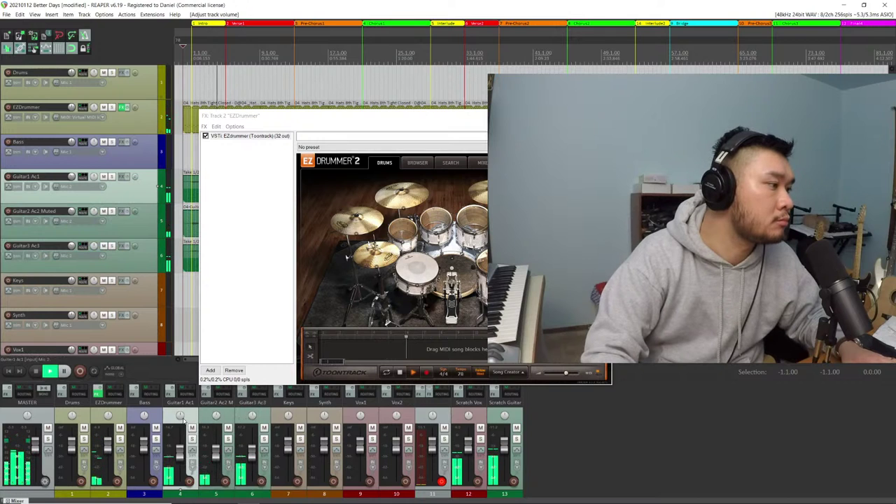
{"action": "scroll", "coordinate": [180, 416], "scroll_direction": "down", "scroll_amount": 7}
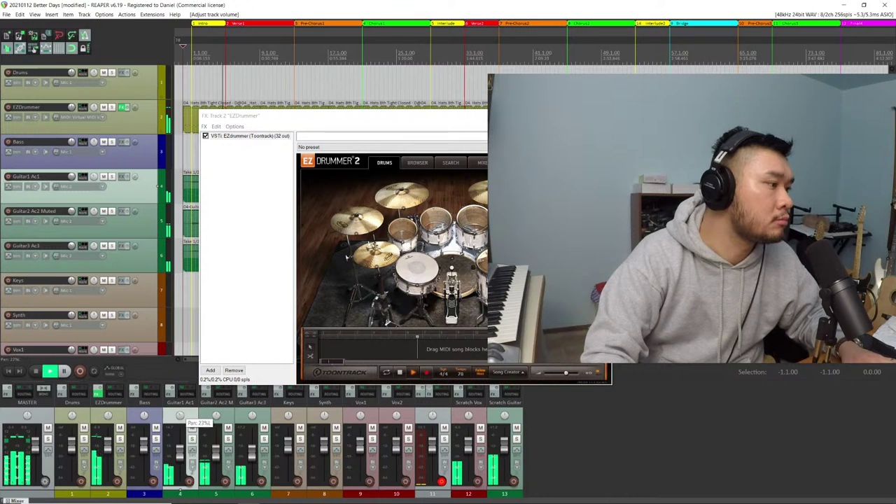
{"action": "scroll", "coordinate": [180, 416], "scroll_direction": "down", "scroll_amount": 1}
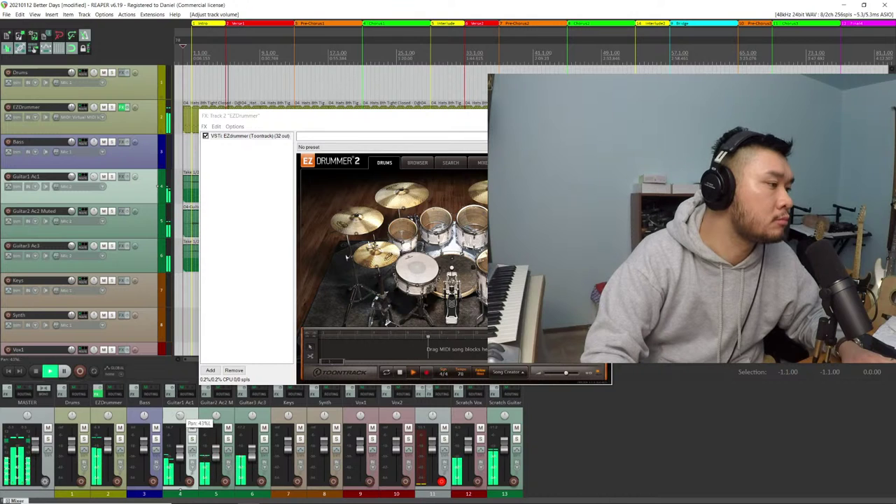
{"action": "scroll", "coordinate": [180, 416], "scroll_direction": "down", "scroll_amount": 1}
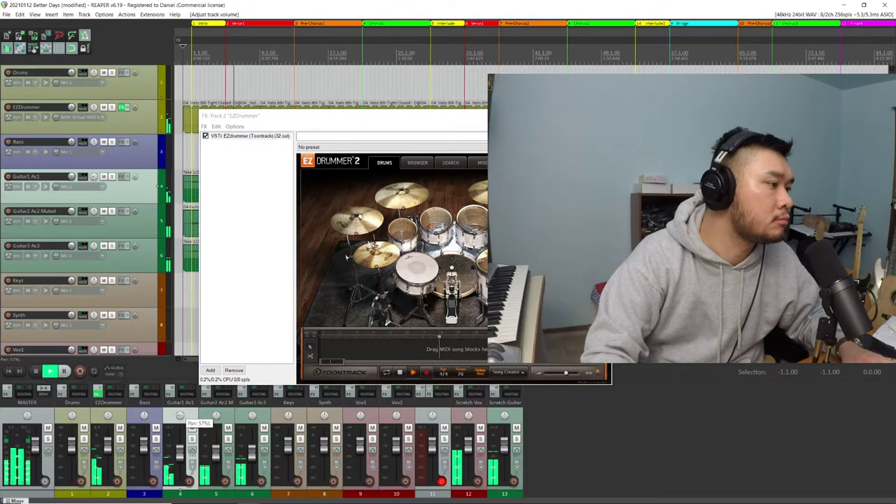
Pan the Guitar3 Ac3 track right, to about 48%, to balance the opposite guitar
{"action": "scroll", "coordinate": [252, 418], "scroll_direction": "up", "scroll_amount": 2}
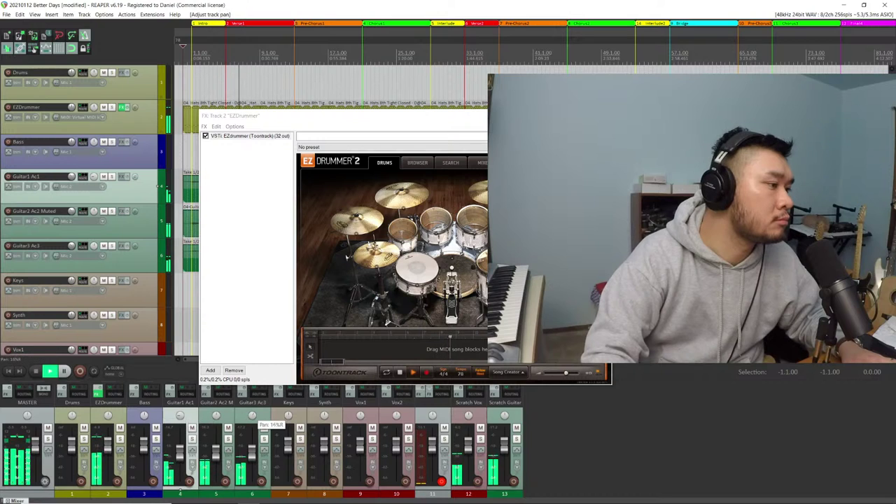
{"action": "scroll", "coordinate": [253, 418], "scroll_direction": "up", "scroll_amount": 1}
{"action": "scroll", "coordinate": [252, 418], "scroll_direction": "up", "scroll_amount": 2}
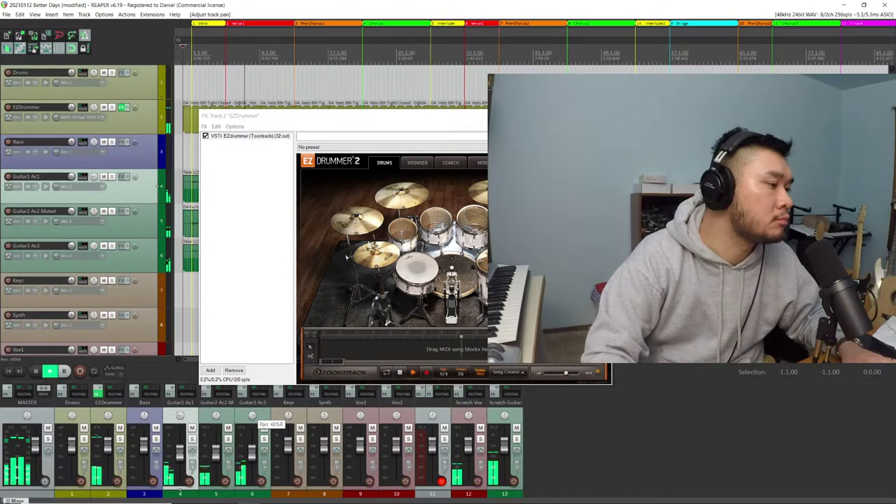
{"action": "scroll", "coordinate": [252, 419], "scroll_direction": "up", "scroll_amount": 3}
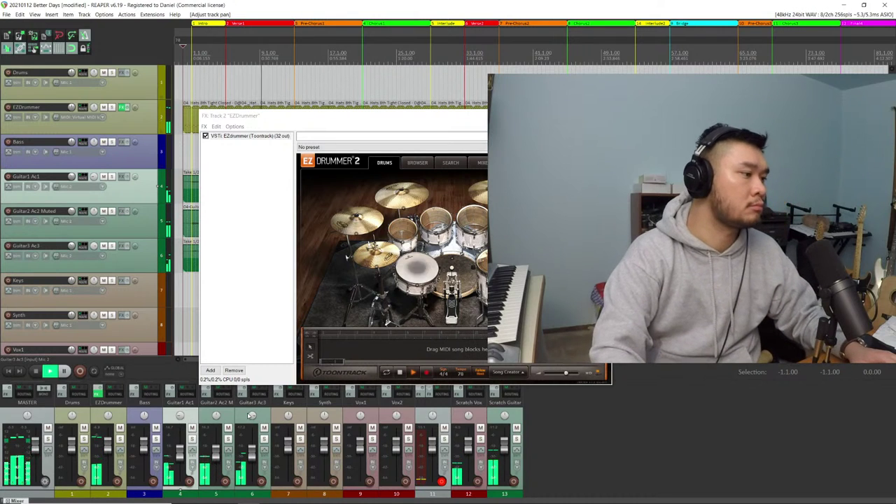
{"action": "scroll", "coordinate": [252, 432], "scroll_direction": "down", "scroll_amount": 2}
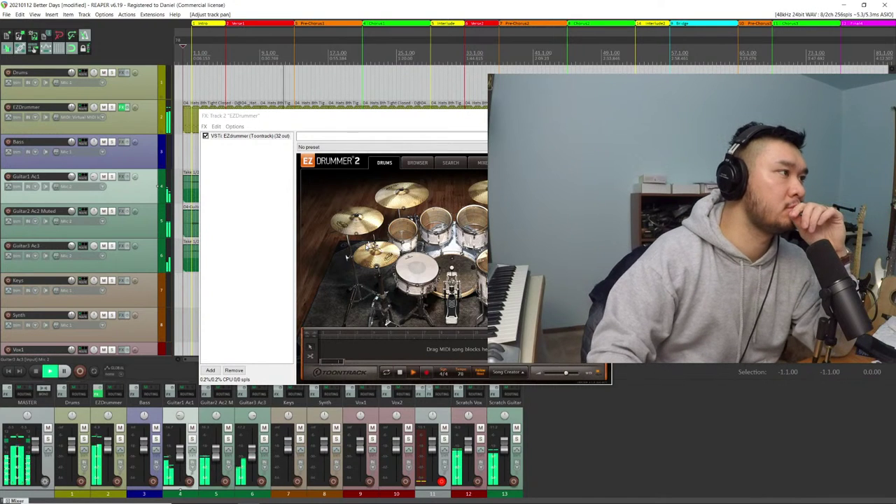
Solo the Guitar2 Ac2 Muted track briefly to hear it alone, and release the solo
{"action": "left_click", "coordinate": [229, 440]}
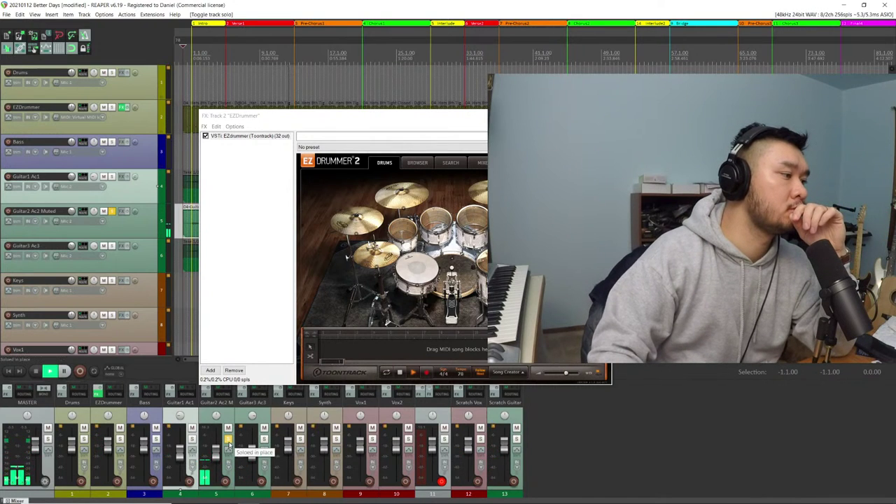
{"action": "left_click", "coordinate": [228, 440]}
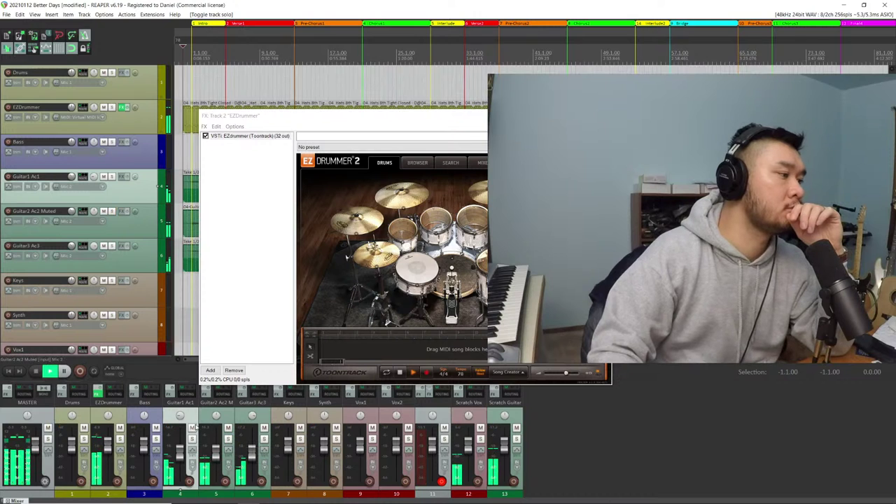
Lower the Guitar1 Ac1 and Guitar3 Ac3 volumes together, and solo all three acoustic guitar tracks
{"action": "left_click", "coordinate": [250, 457]}
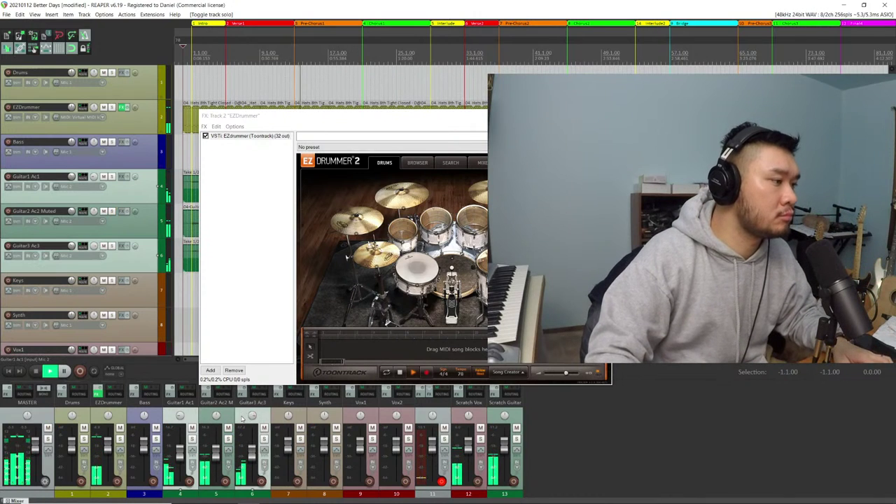
{"action": "mouse_move", "coordinate": [250, 457]}
{"action": "left_mouse_down"}
{"action": "mouse_move", "coordinate": [260, 459]}
{"action": "mouse_move", "coordinate": [220, 460]}
{"action": "mouse_move", "coordinate": [257, 464]}
{"action": "mouse_move", "coordinate": [253, 459]}
{"action": "left_mouse_up"}
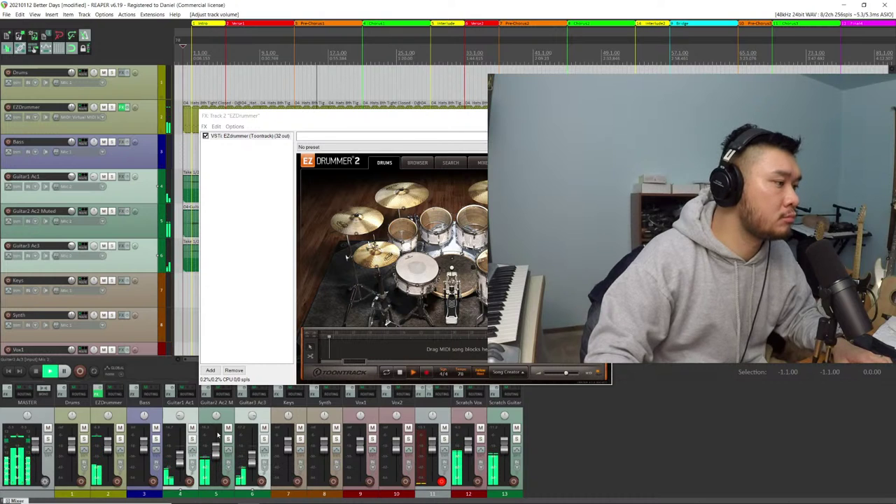
{"action": "left_click", "coordinate": [228, 439]}
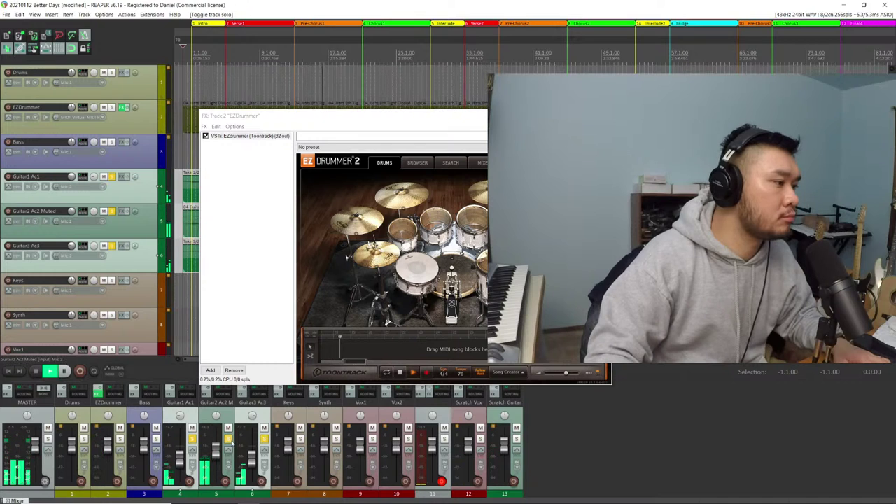
Take Guitar2 Ac2 Muted out of the solo, raise the Guitar1 Ac1 volume slightly, and solo all three acoustic guitars again
{"action": "left_click", "coordinate": [228, 439], "text": "ctrl+alt"}
{"action": "left_click", "coordinate": [264, 439]}
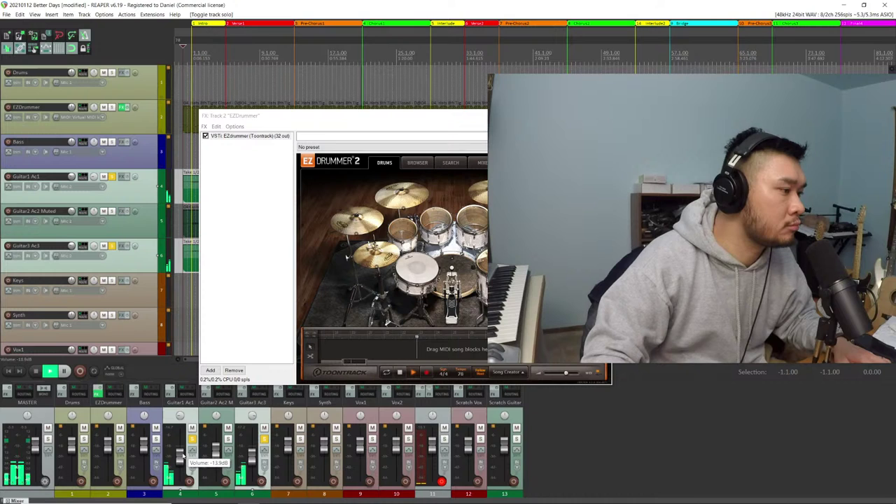
{"action": "mouse_move", "coordinate": [183, 456]}
{"action": "mouse_move", "coordinate": [253, 455]}
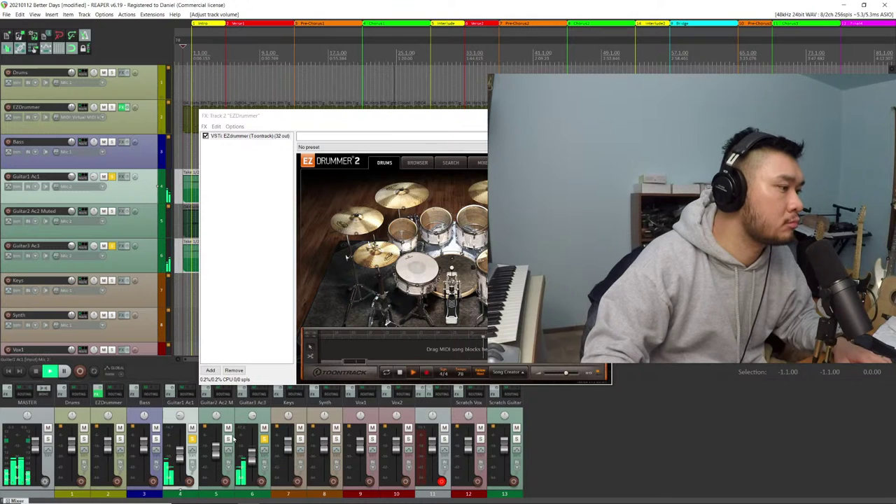
{"action": "left_click", "coordinate": [228, 439]}
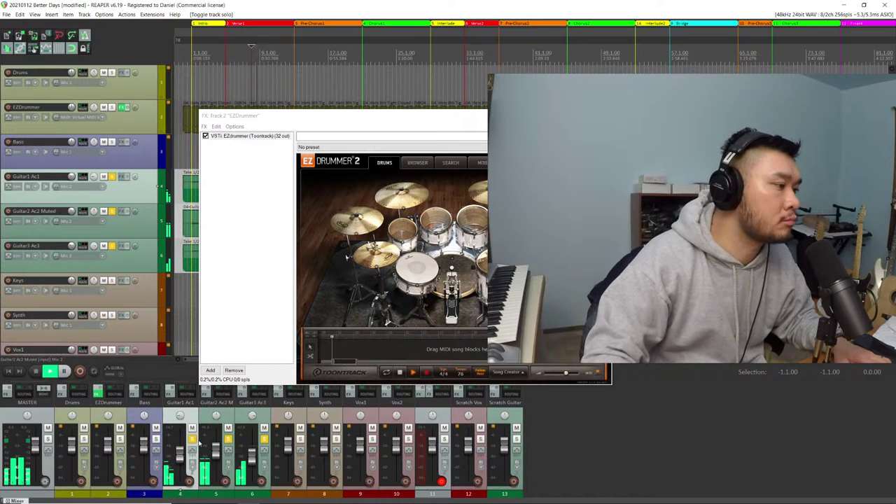
Leave only Guitar2 Ac2 Muted soloed and fine-tune its volume
{"action": "left_click", "coordinate": [264, 439]}
{"action": "left_click", "coordinate": [263, 439]}
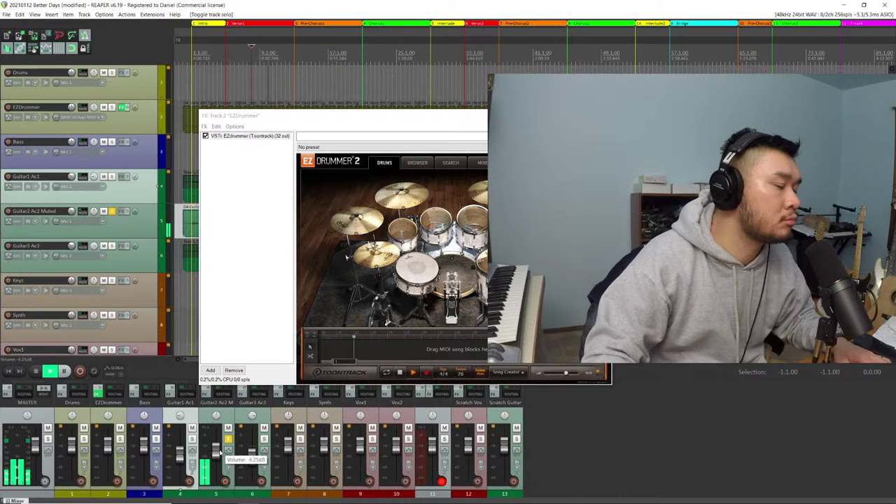
{"action": "left_click", "coordinate": [222, 455]}
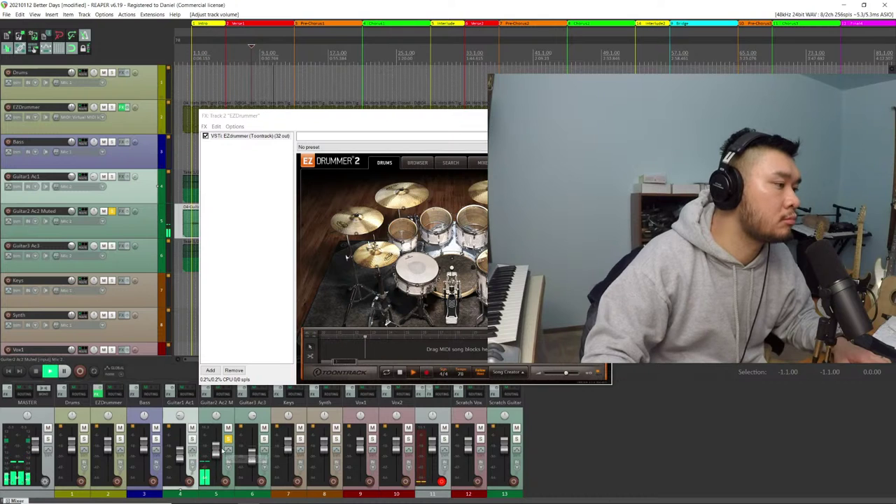
Lower the Guitar1 Ac1 and Guitar3 Ac3 volumes together slightly, and release the Guitar2 Ac2 Muted solo to hear the full mix
{"action": "left_click", "coordinate": [250, 434]}
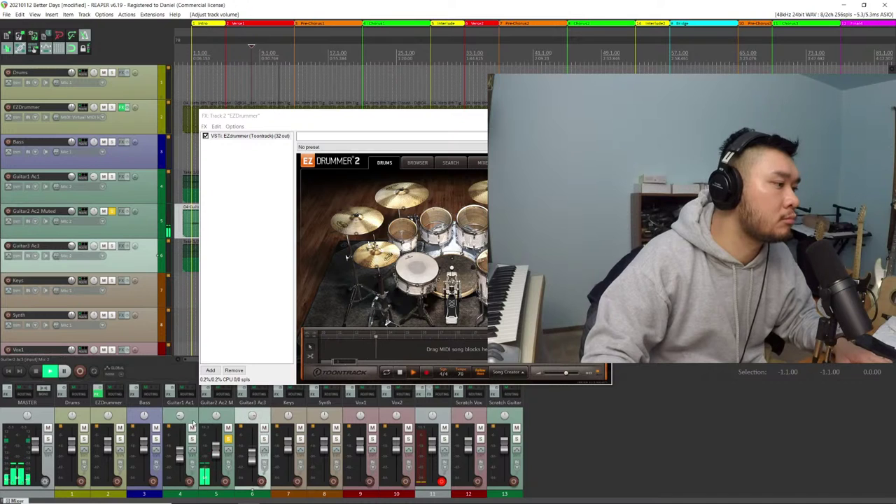
{"action": "left_click", "coordinate": [183, 454], "text": "ctrl"}
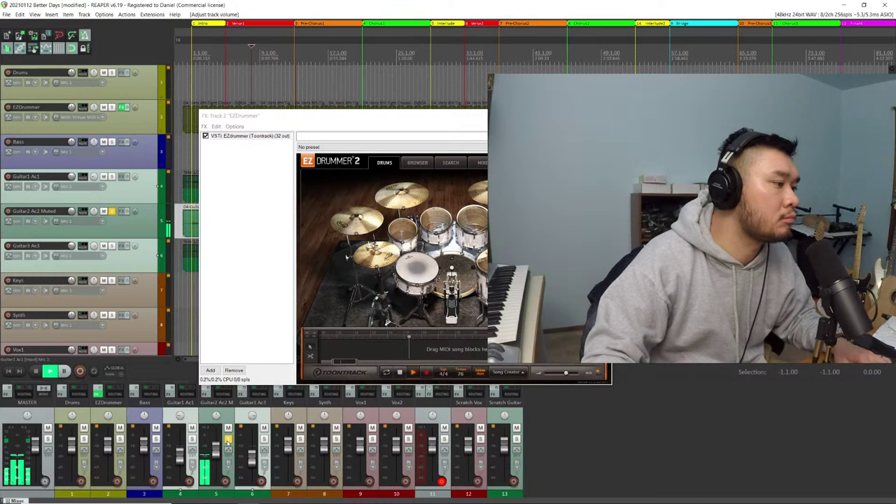
{"action": "left_click", "coordinate": [227, 439]}
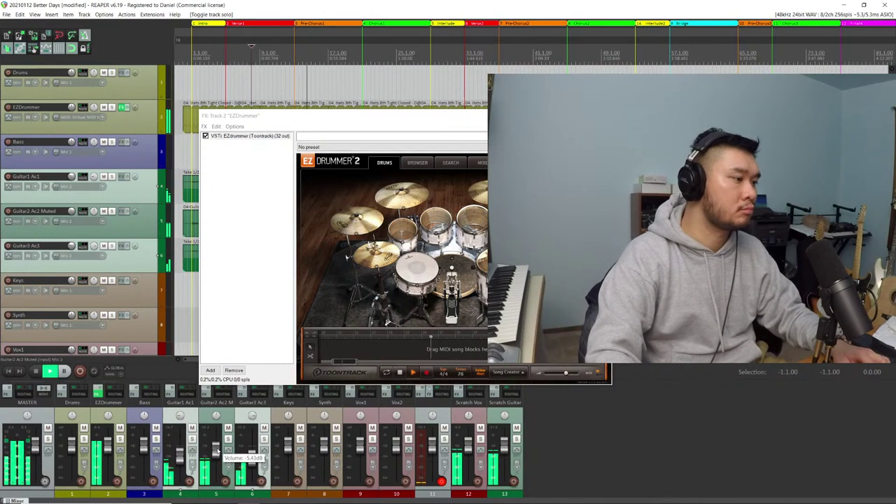
Solo all three acoustic guitar tracks to compare their levels, and select Guitar2 Ac2 Muted
{"action": "left_click", "coordinate": [227, 440]}
{"action": "left_click_drag", "start_coordinate": [192, 439], "coordinate": [264, 439]}
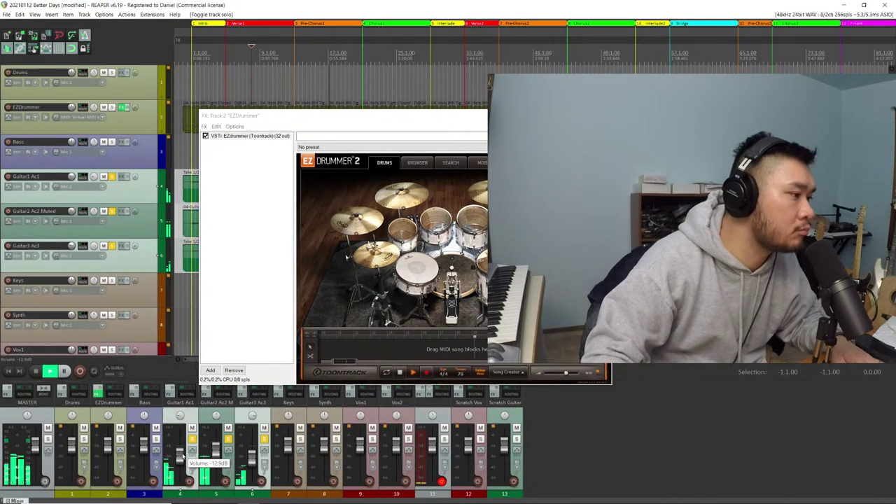
{"action": "left_click", "coordinate": [226, 426]}
{"action": "mouse_move", "coordinate": [216, 452]}
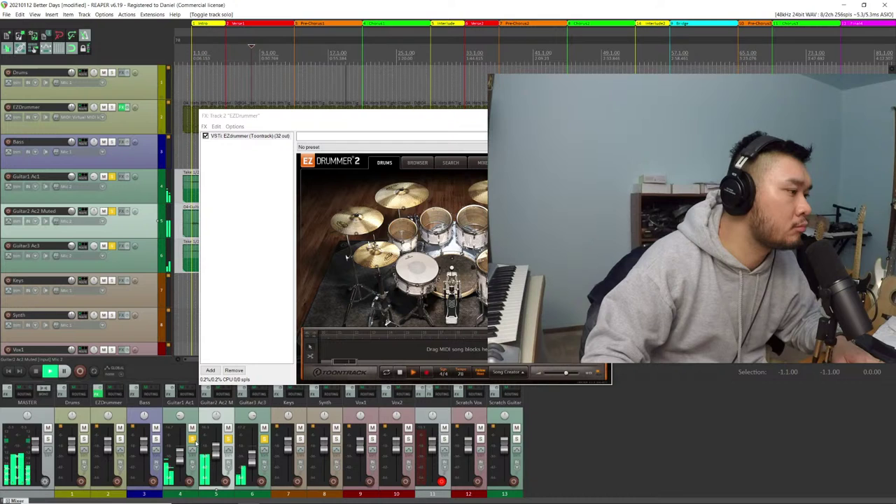
Reduce the solo to the Guitar2 Ac2 Muted track alone to hear it by itself
{"action": "left_click_drag", "start_coordinate": [193, 439], "coordinate": [228, 439]}
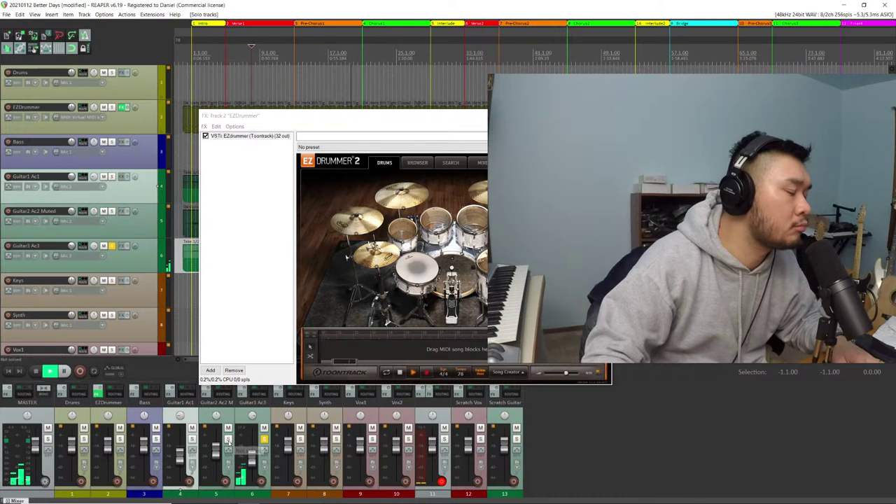
{"action": "left_click", "coordinate": [227, 439]}
{"action": "left_click", "coordinate": [264, 439]}
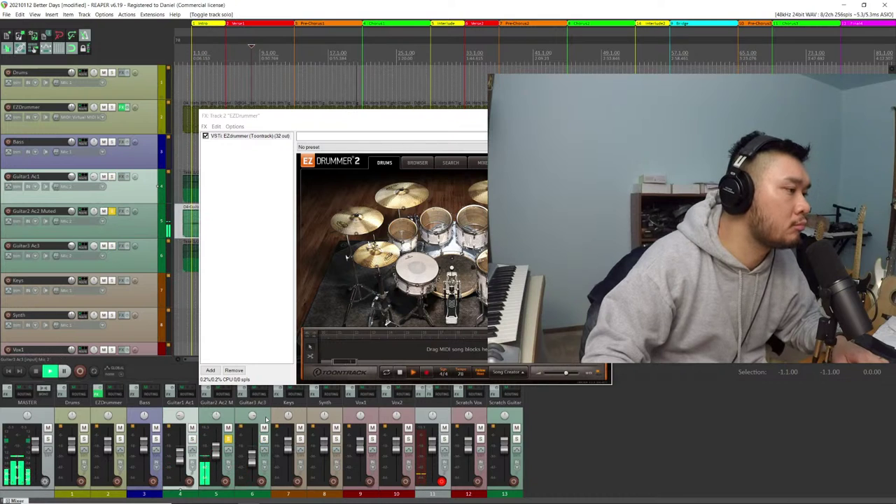
Select Guitar1 Ac1 and Guitar3 Ac3, add both to the solo for comparison, and release all the guitar solos
{"action": "left_click", "coordinate": [266, 419]}
{"action": "left_click", "coordinate": [197, 420], "text": "ctrl"}
{"action": "left_click", "coordinate": [193, 439]}
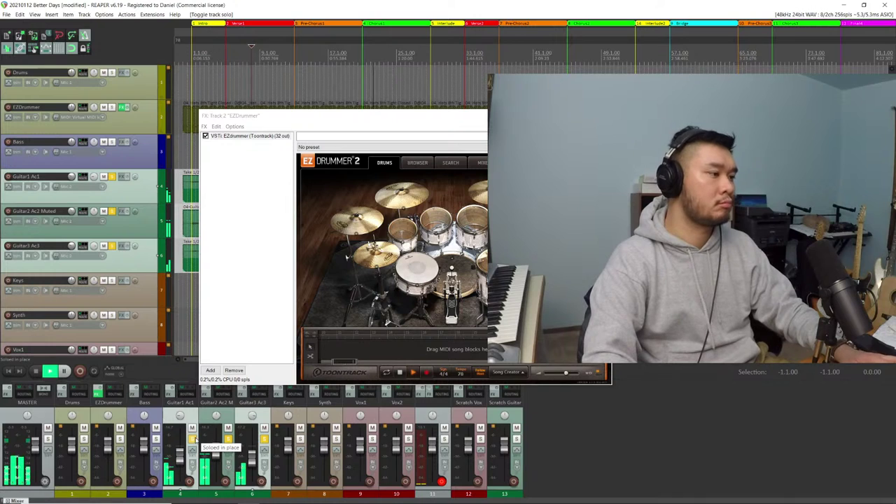
{"action": "left_click", "coordinate": [193, 439]}
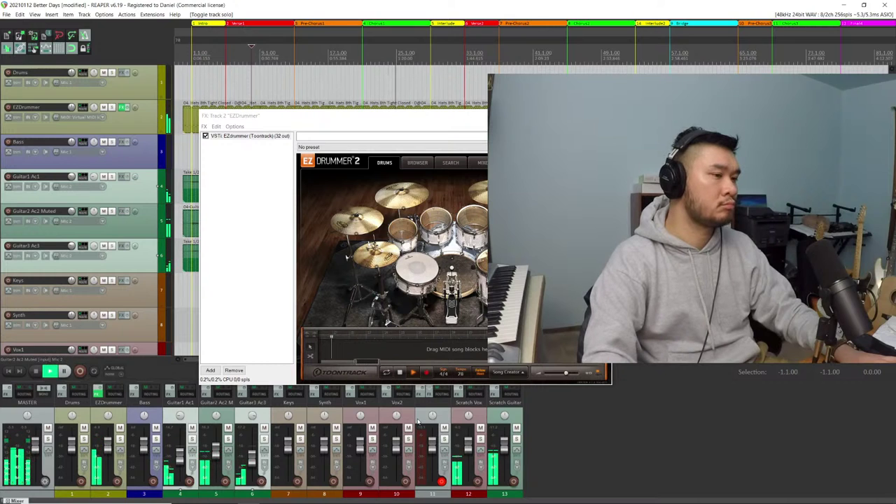
Compare the mix with the scratch tracks muted, keeping Scratch Vox audible and muting Scratch Guitar
{"action": "left_click", "coordinate": [480, 428]}
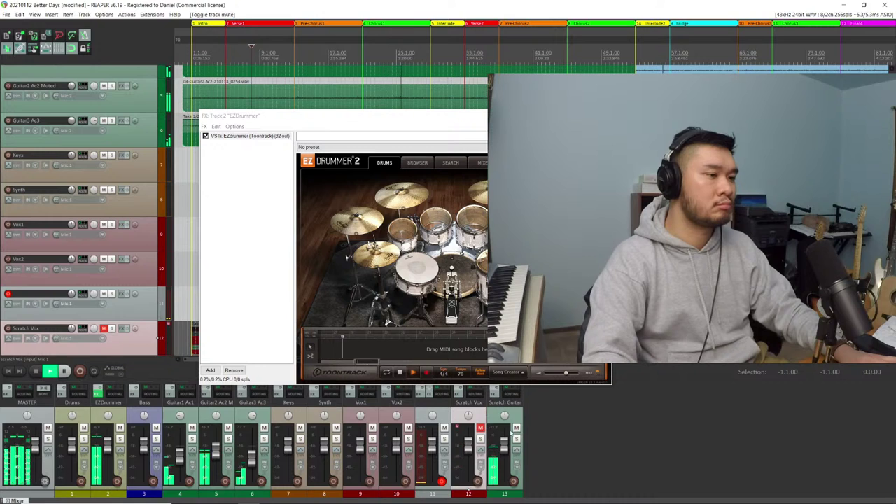
{"action": "left_click", "coordinate": [516, 428]}
{"action": "left_click", "coordinate": [516, 428]}
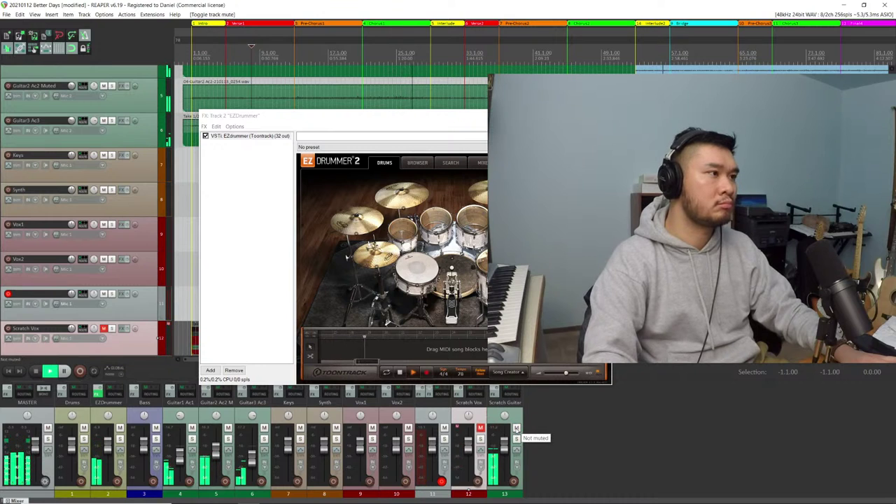
{"action": "left_click", "coordinate": [480, 428]}
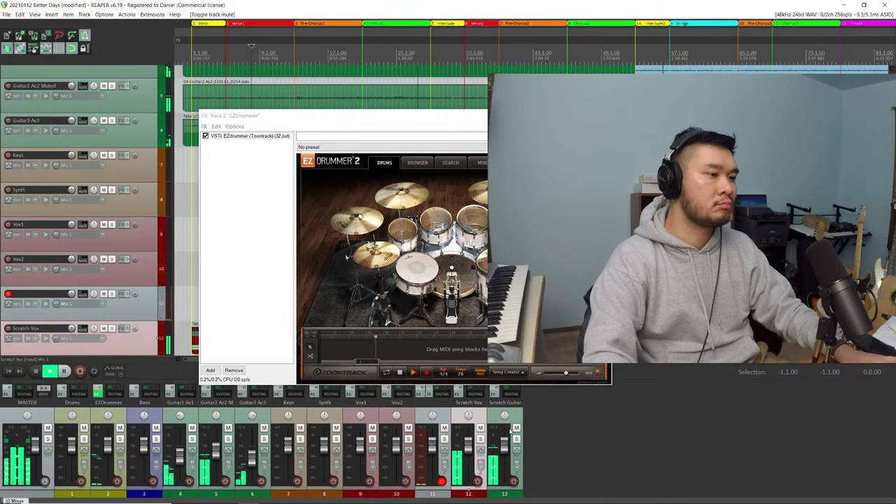
{"action": "left_click", "coordinate": [517, 427]}
Move the EZdrummer window up slightly, and raise the Guitar1 Ac1 and Guitar3 Ac3 volumes together a little
{"action": "left_click", "coordinate": [365, 121]}
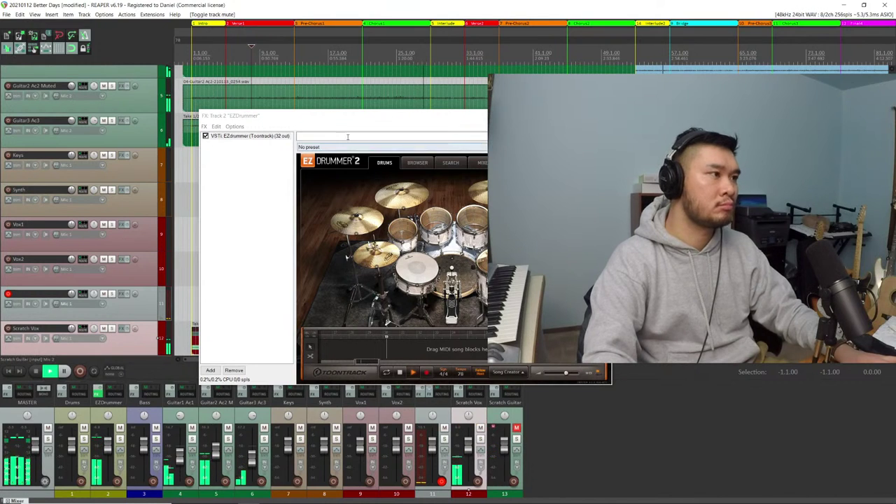
{"action": "left_click_drag", "start_coordinate": [365, 121], "coordinate": [370, 105]}
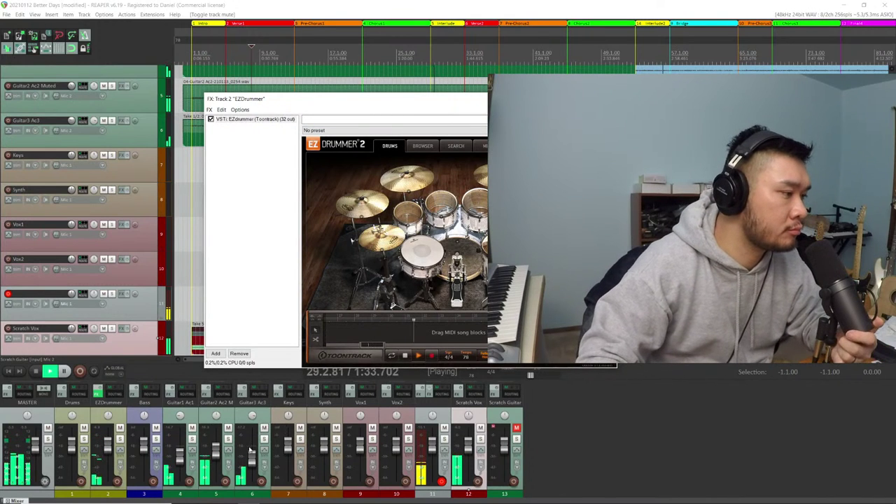
{"action": "left_click", "coordinate": [205, 428]}
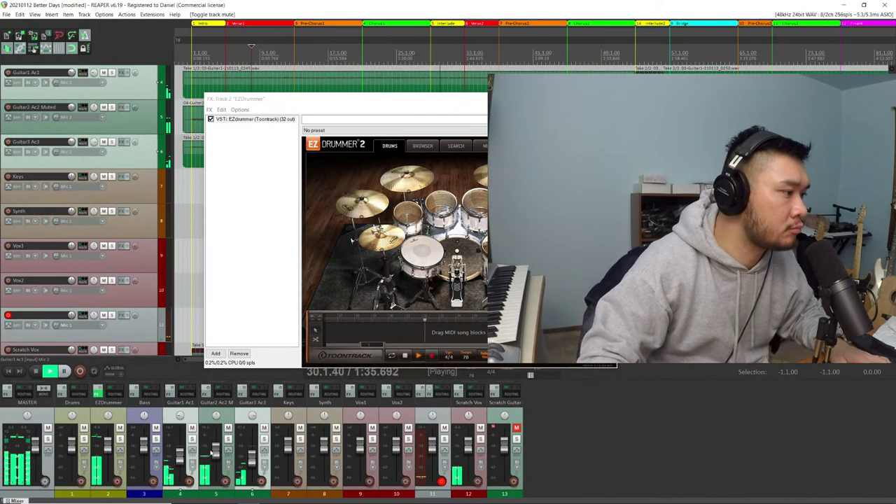
{"action": "left_click_drag", "start_coordinate": [180, 459], "coordinate": [181, 456]}
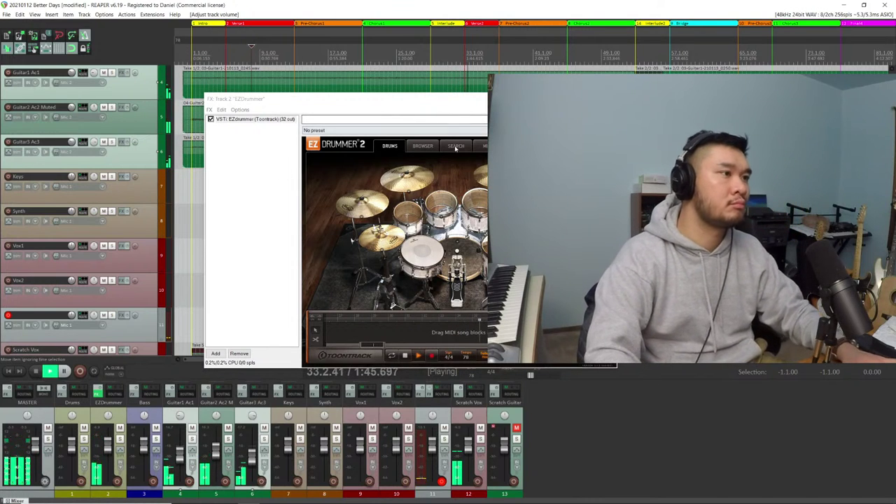
Load the Nashville Basic Brushes preset in EZdrummer, and restart playback with the plugin window moved fully into view
{"action": "left_click", "coordinate": [516, 126]}
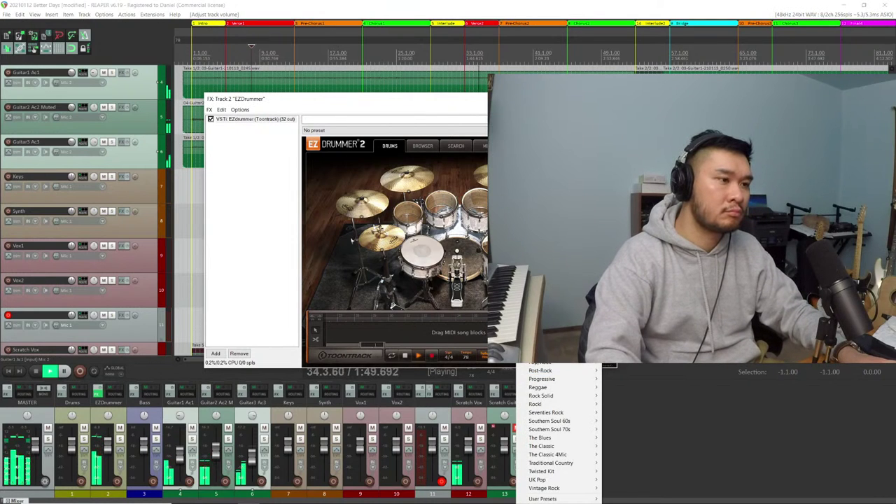
{"action": "mouse_move", "coordinate": [560, 359]}
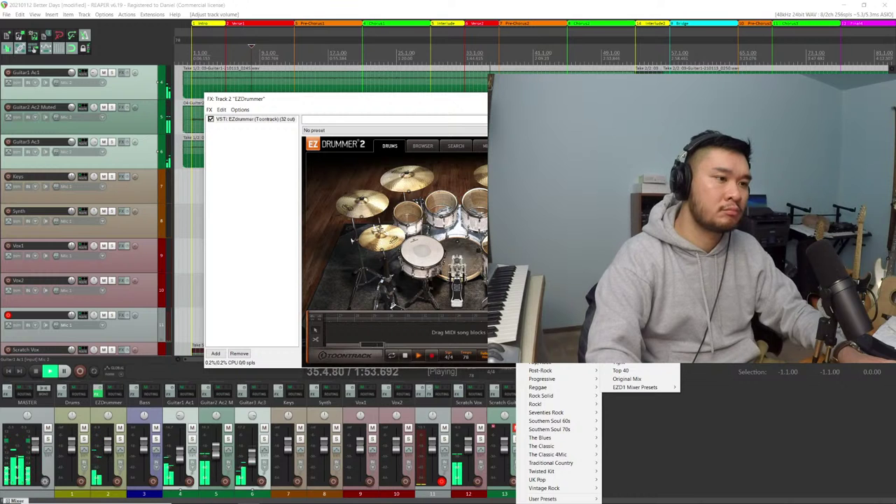
{"action": "left_click", "coordinate": [530, 376]}
{"action": "key", "text": "space"}
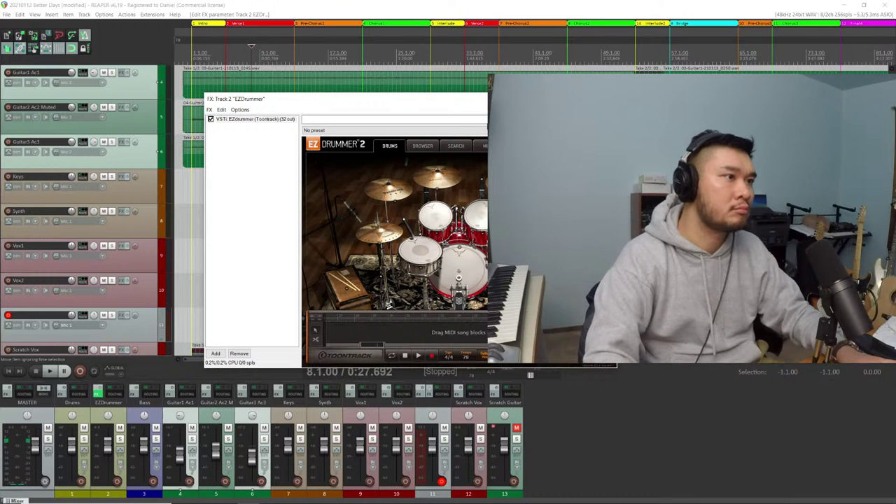
{"action": "left_click_drag", "start_coordinate": [468, 100], "coordinate": [278, 116]}
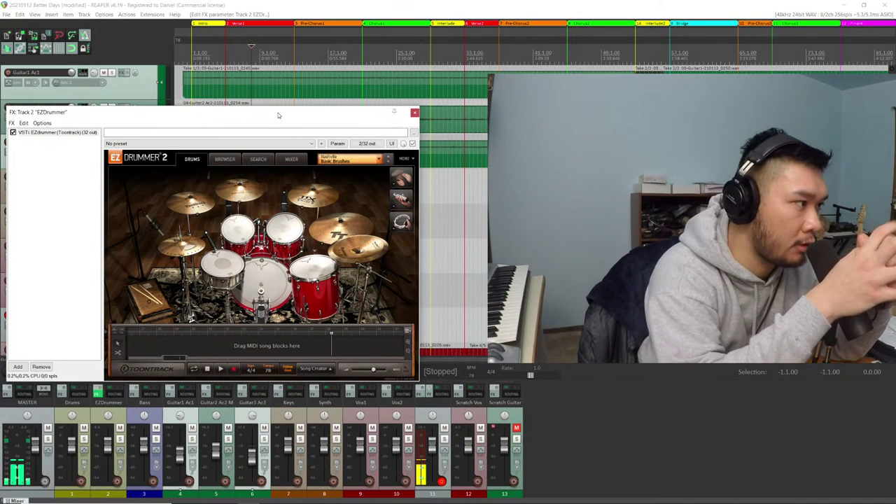
{"action": "key", "text": "space"}
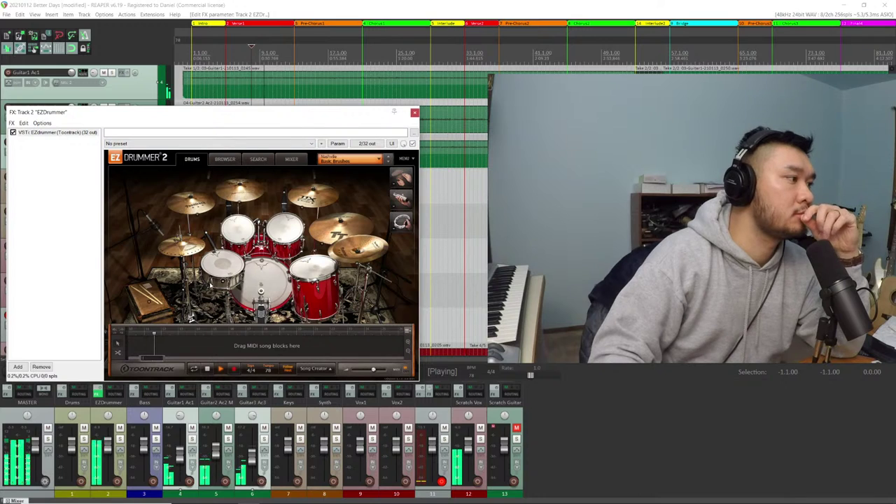
Change the Nashville kit's kick drum to the 22" PB - Felt Beater
{"action": "left_click", "coordinate": [261, 293]}
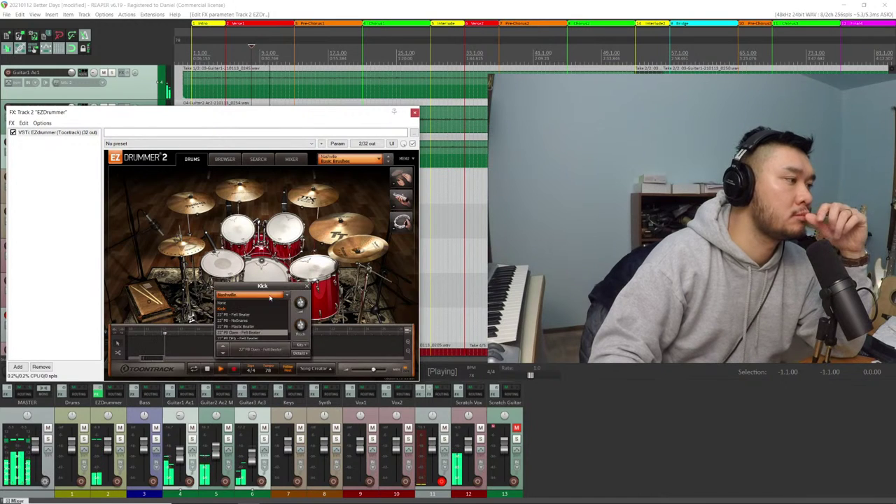
{"action": "scroll", "coordinate": [266, 323], "scroll_direction": "down", "scroll_amount": 1}
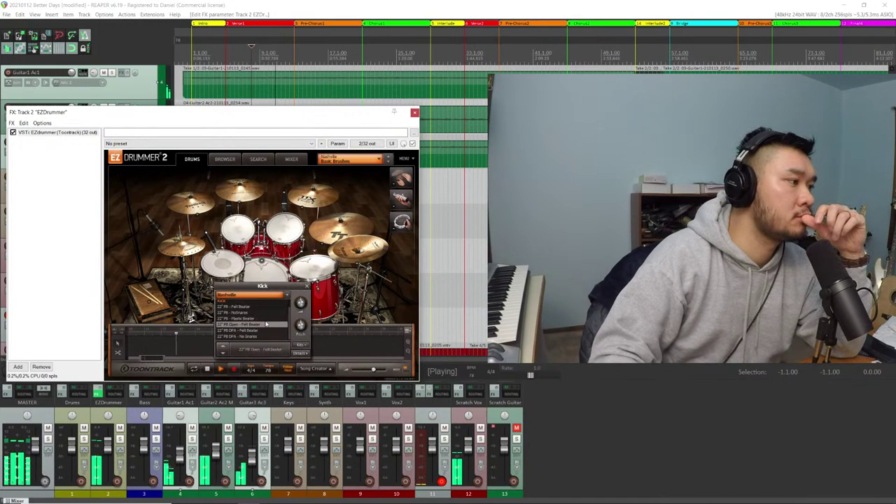
{"action": "left_click", "coordinate": [264, 308]}
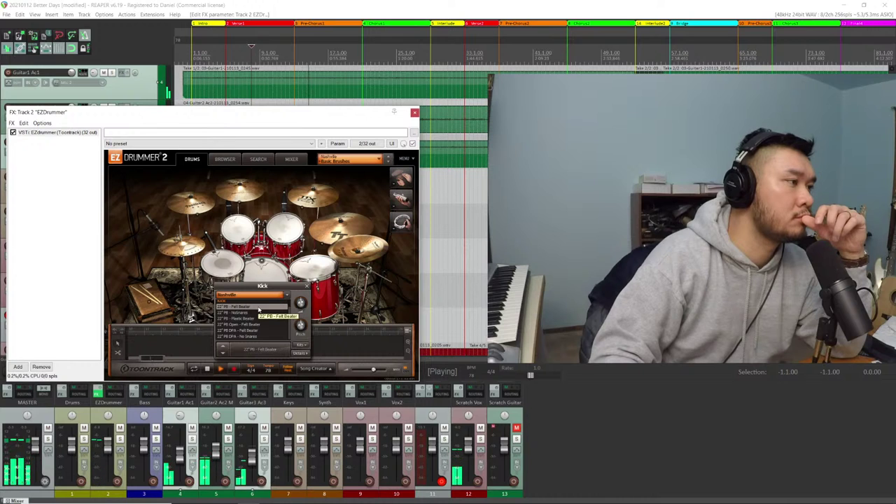
Switch the EZdrummer preset to Nashville Top 40 during playback
{"action": "left_click", "coordinate": [281, 295]}
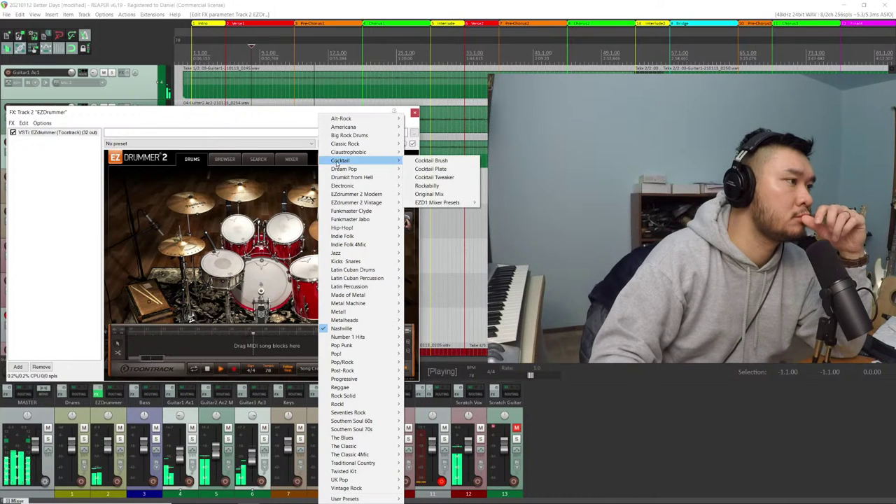
{"action": "mouse_move", "coordinate": [362, 329]}
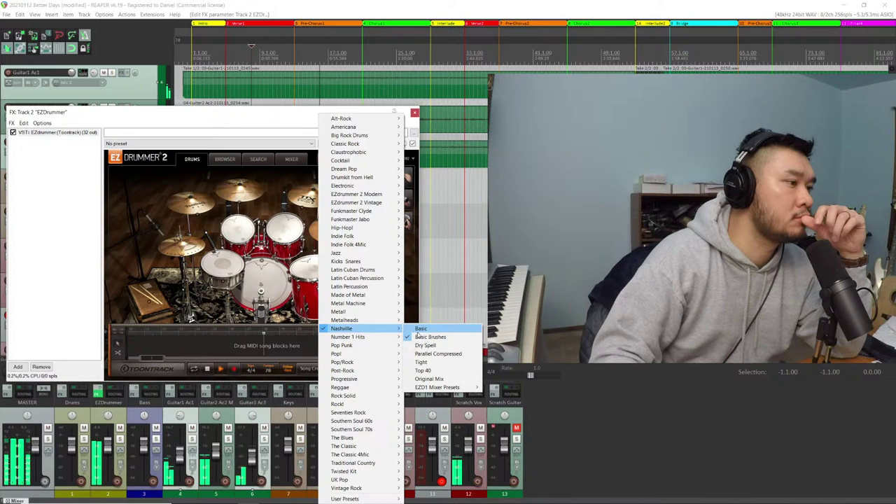
{"action": "left_click", "coordinate": [459, 372]}
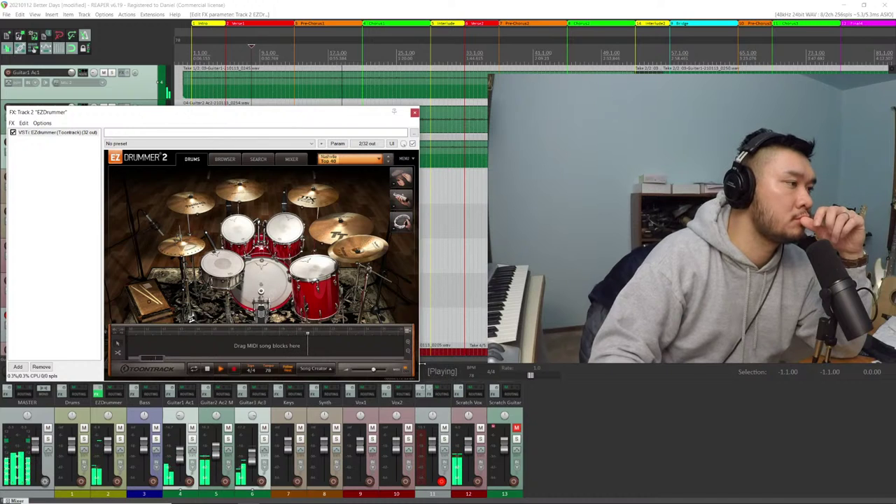
Change the Nashville kit's snare to the 14" Tama Art Star - Sticks
{"action": "left_click", "coordinate": [380, 3]}
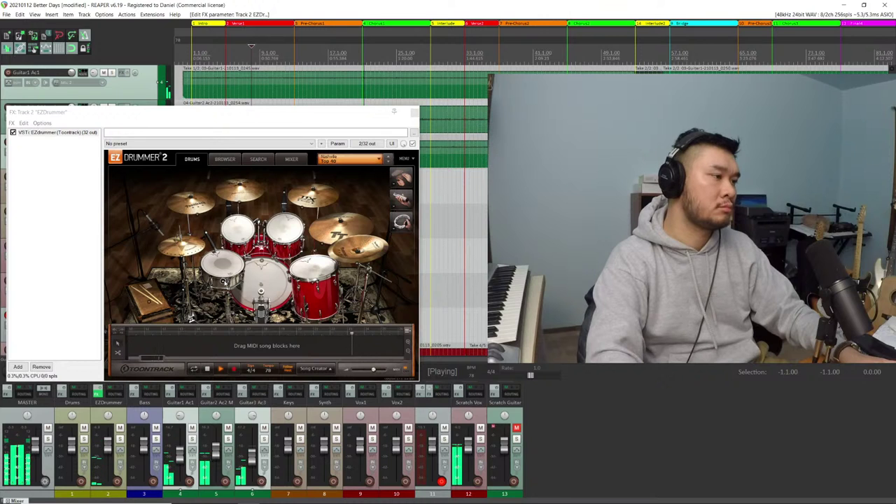
{"action": "left_click", "coordinate": [223, 279]}
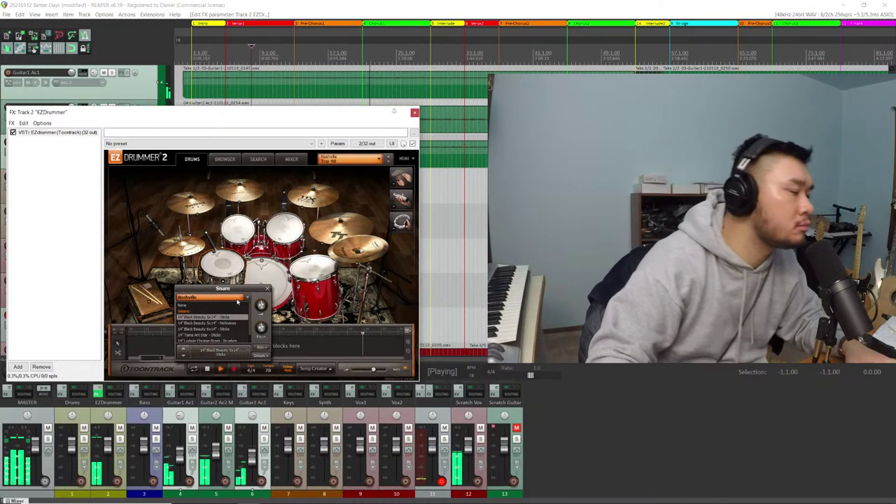
{"action": "left_click", "coordinate": [210, 335]}
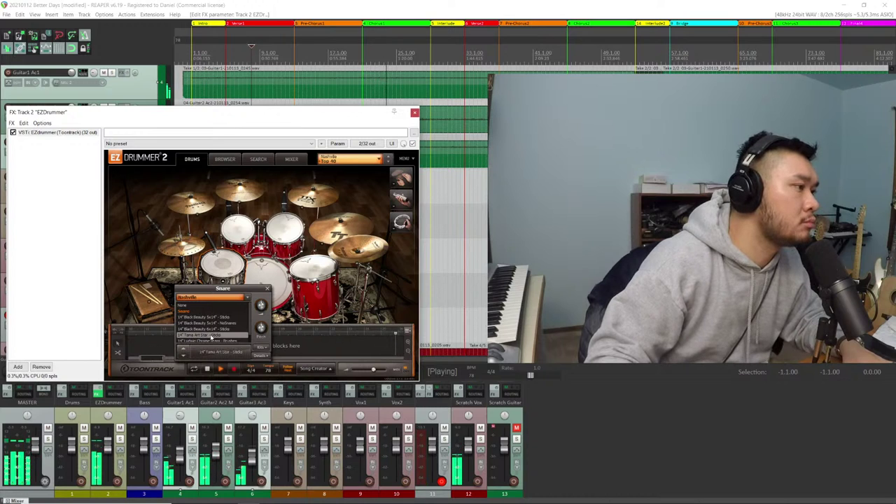
Audition the Nashville kit's Ludwig Chrome Brass - Brushes, Black Beauty 5x14" and 6x14" - Sticks, and Tama Art Star - Sticks snares during playback
{"action": "scroll", "coordinate": [220, 334], "scroll_direction": "down", "scroll_amount": 1}
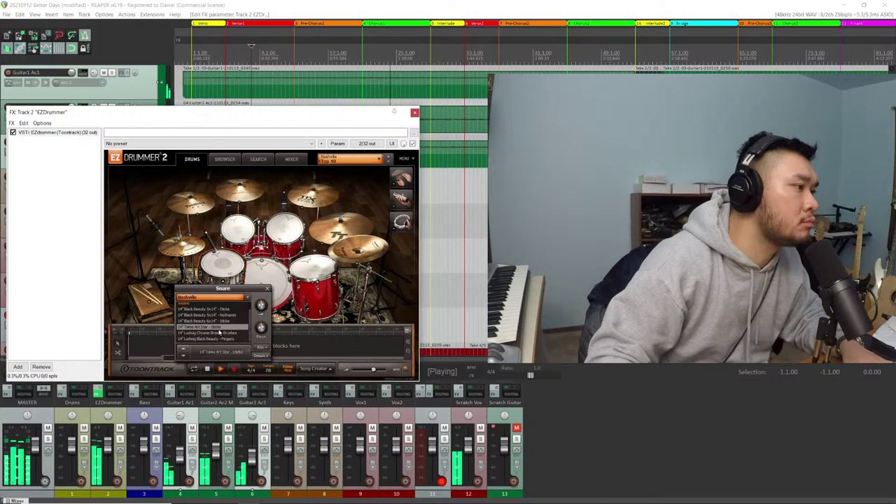
{"action": "left_click", "coordinate": [231, 339]}
{"action": "left_click", "coordinate": [229, 334]}
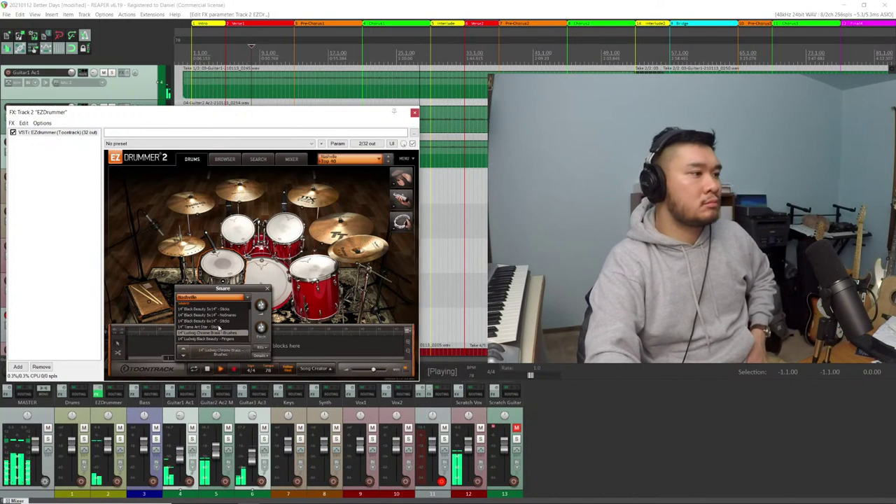
{"action": "left_click", "coordinate": [218, 325]}
{"action": "left_click", "coordinate": [210, 309]}
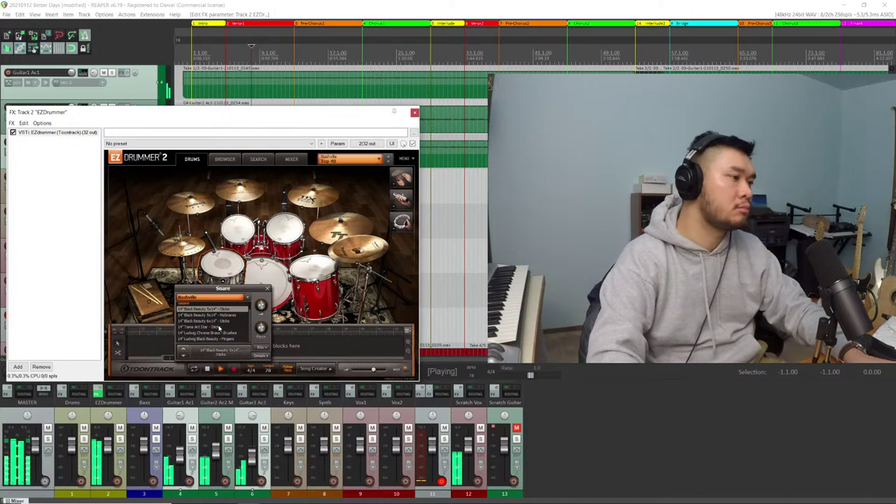
{"action": "left_click", "coordinate": [218, 321]}
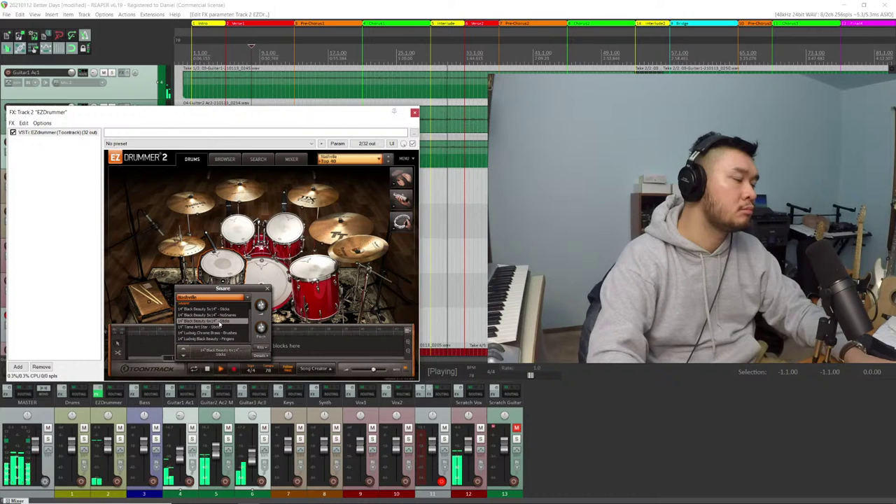
{"action": "left_click", "coordinate": [219, 328]}
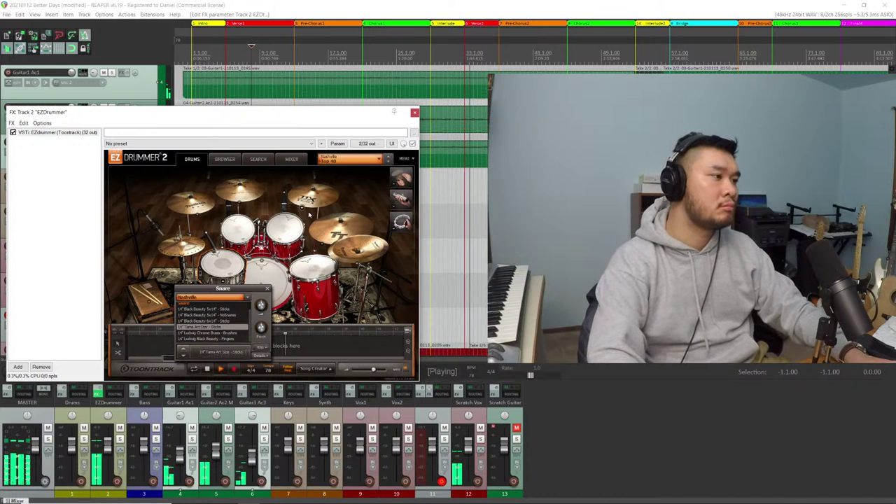
Change the Nashville kit's snare to the 14" Black Beauty 5x14" - Sticks and try adjusting its pitch
{"action": "left_click", "coordinate": [221, 310]}
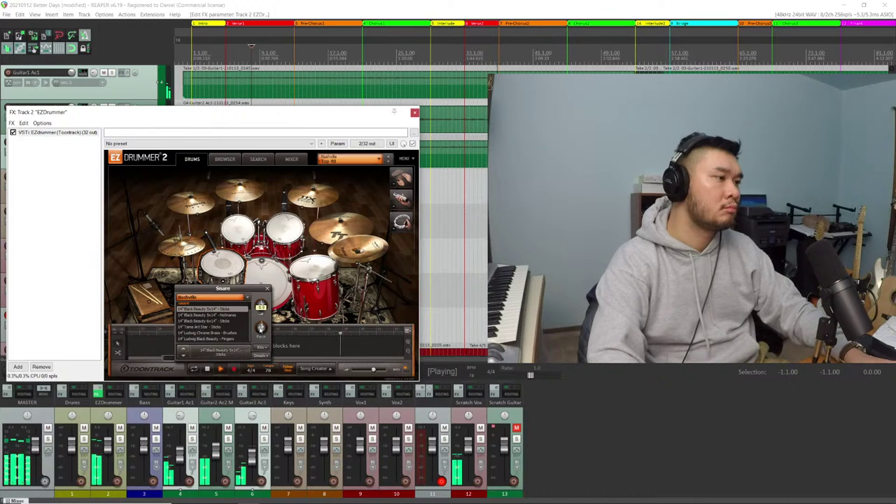
{"action": "scroll", "coordinate": [260, 327], "scroll_direction": "up", "scroll_amount": 3}
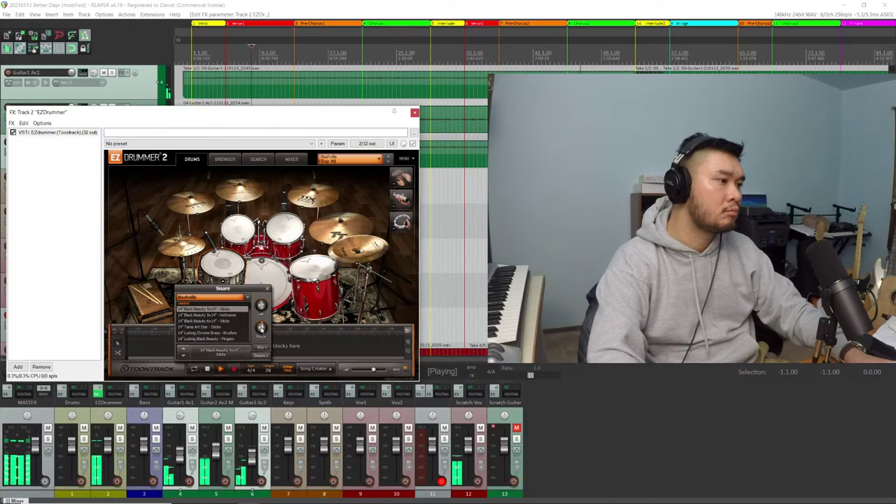
{"action": "left_click", "coordinate": [262, 355]}
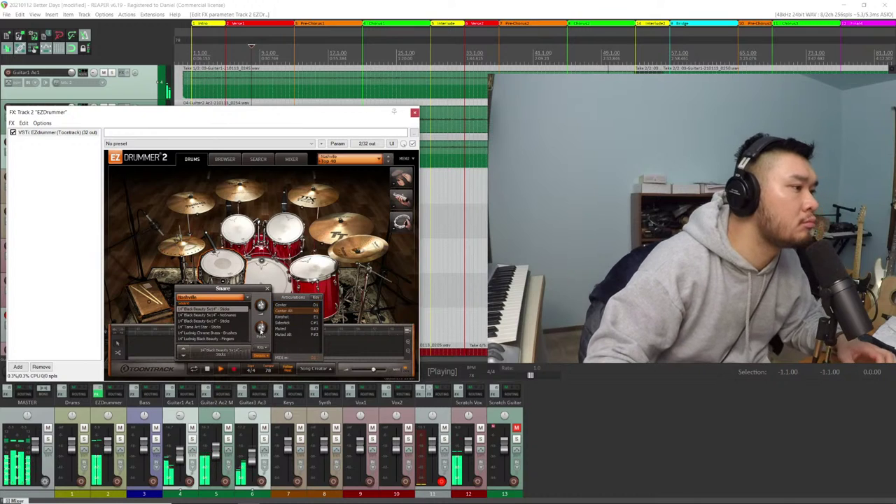
{"action": "mouse_move", "coordinate": [262, 331]}
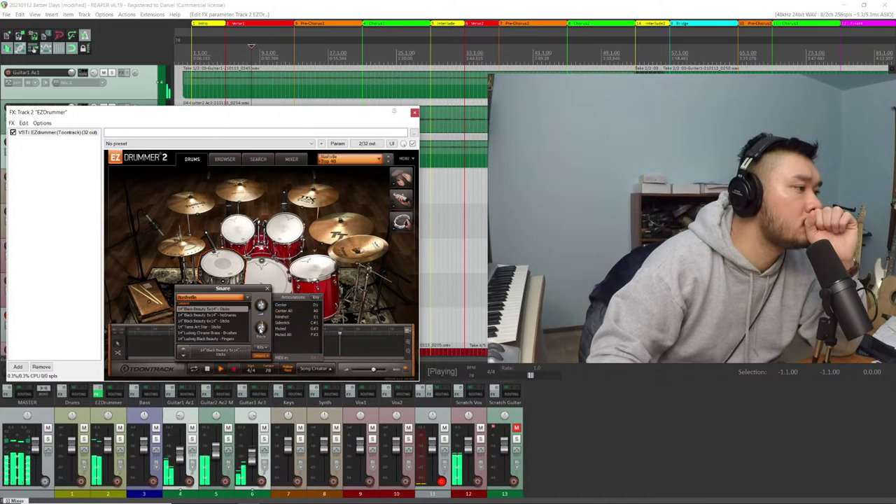
{"action": "scroll", "coordinate": [260, 330], "scroll_direction": "down", "scroll_amount": 1}
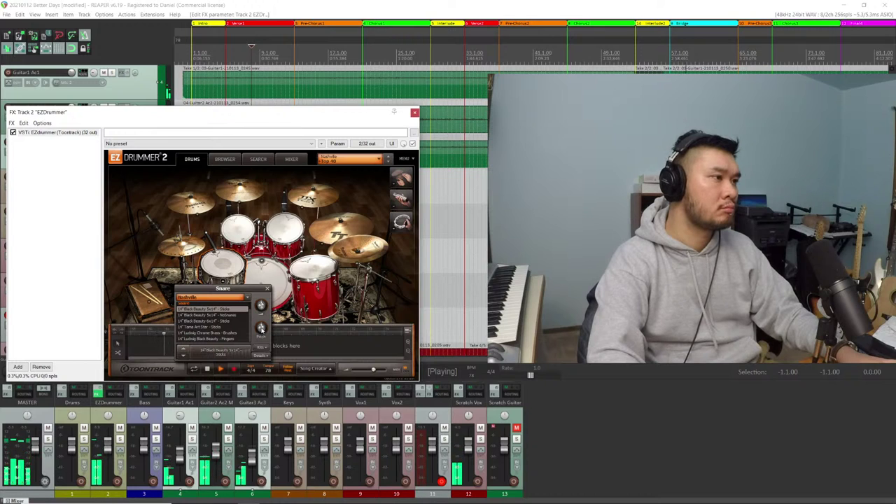
{"action": "left_click", "coordinate": [267, 289]}
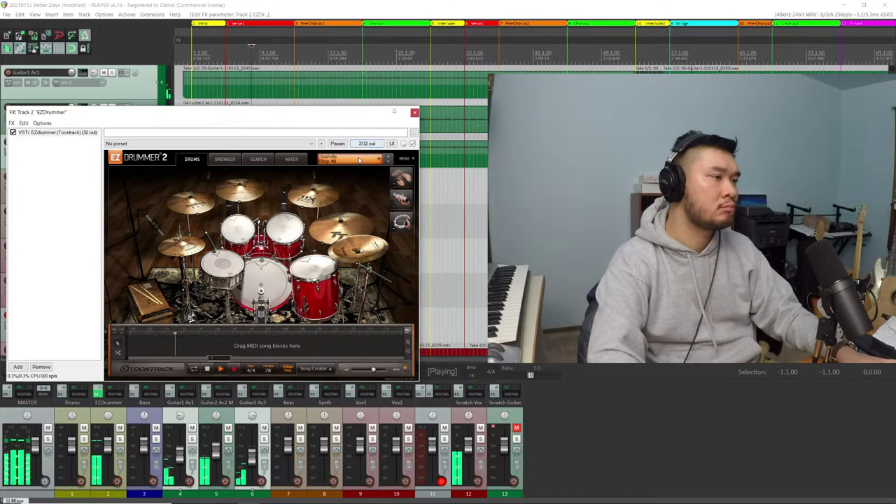
Restart playback just before Verse 1, audition the Pop/Rock Basic preset in EZdrummer, and stop playback
{"action": "left_click", "coordinate": [199, 54]}
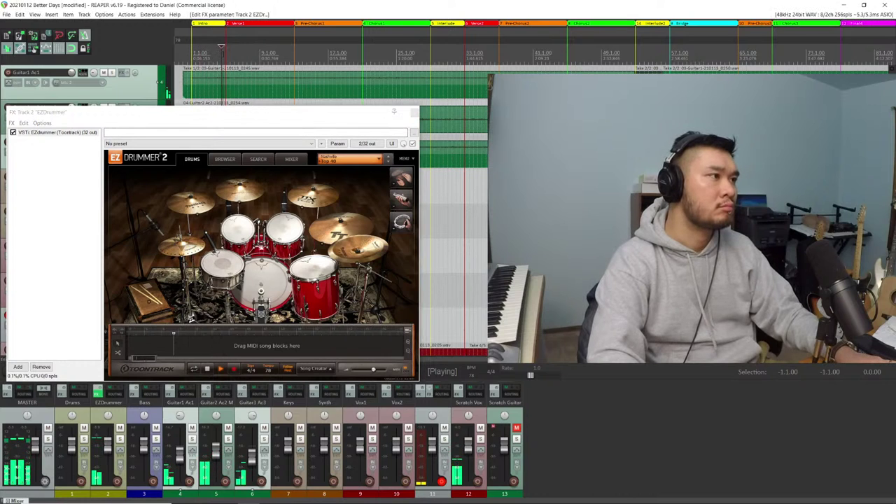
{"action": "left_click", "coordinate": [356, 161]}
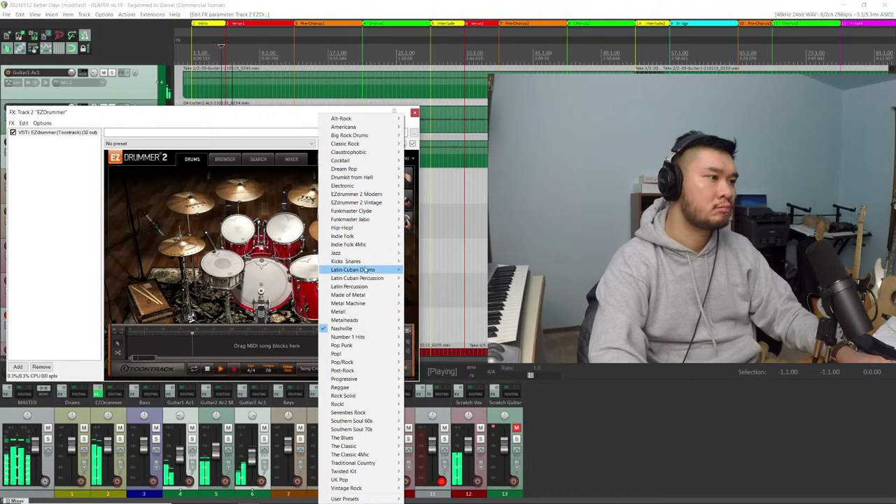
{"action": "mouse_move", "coordinate": [383, 365]}
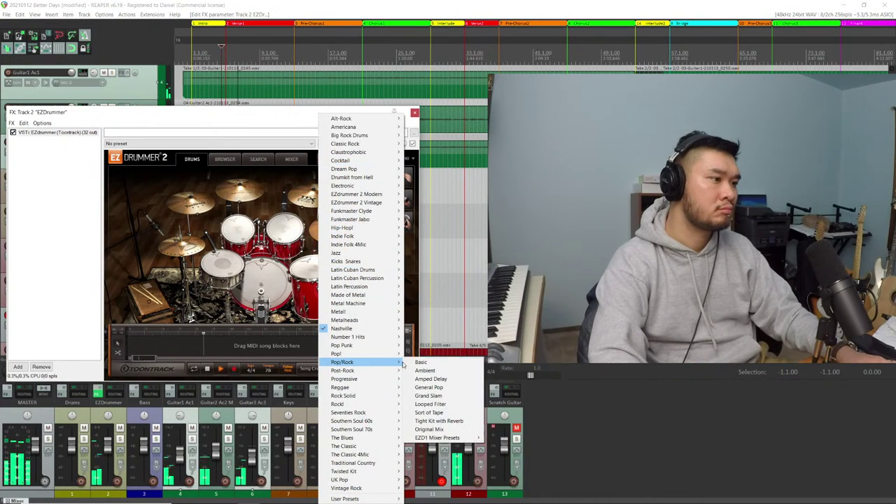
{"action": "left_click", "coordinate": [453, 366]}
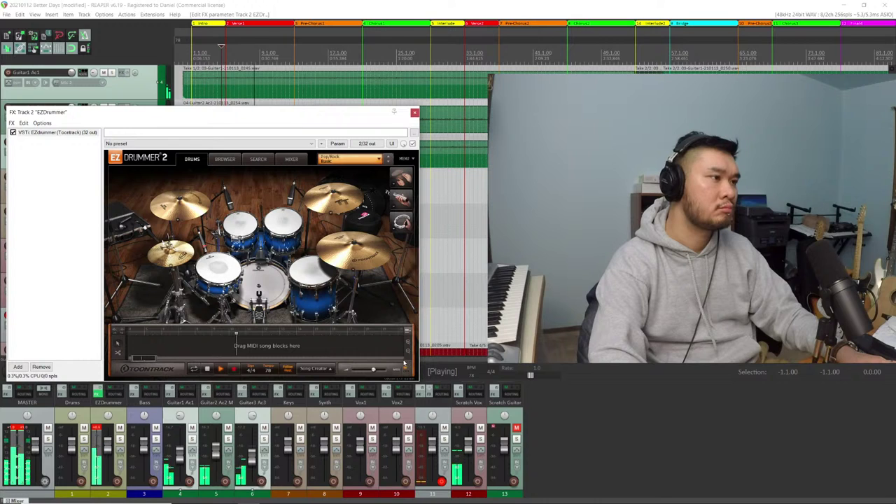
{"action": "key", "text": "space"}
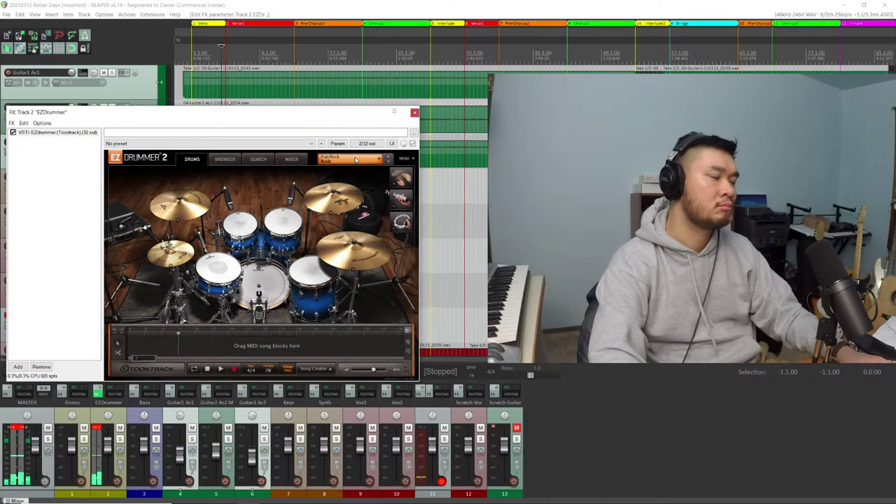
{"action": "left_click", "coordinate": [356, 160]}
{"action": "left_click", "coordinate": [356, 160]}
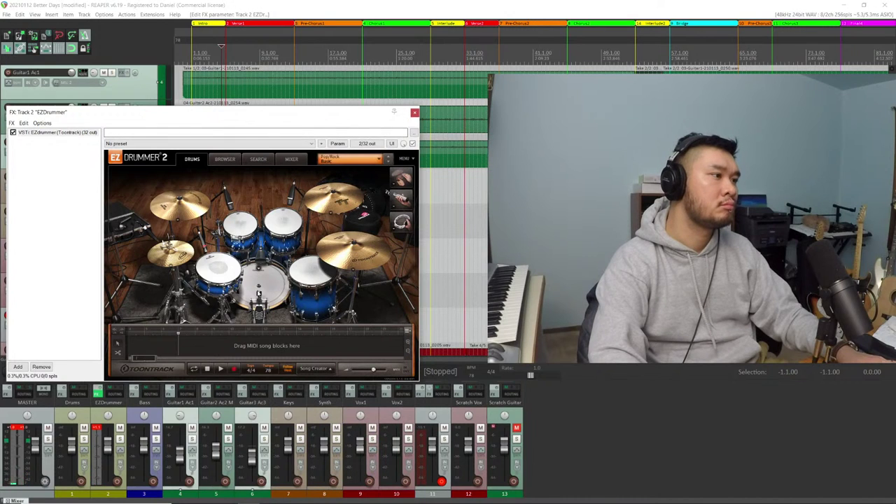
Change the Pop/Rock kit's kick to the 14x24" GMS - Felt Beater and clear the clipped peak indicators in the mixer
{"action": "left_click", "coordinate": [261, 272]}
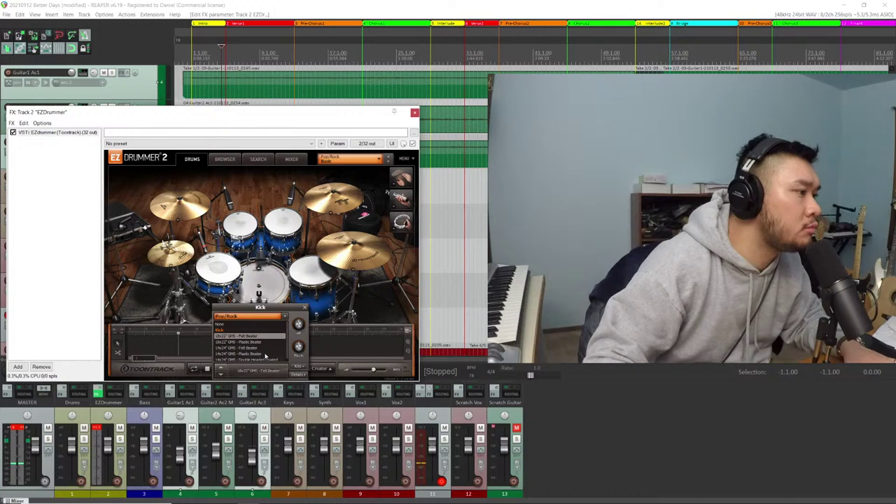
{"action": "left_click", "coordinate": [266, 349]}
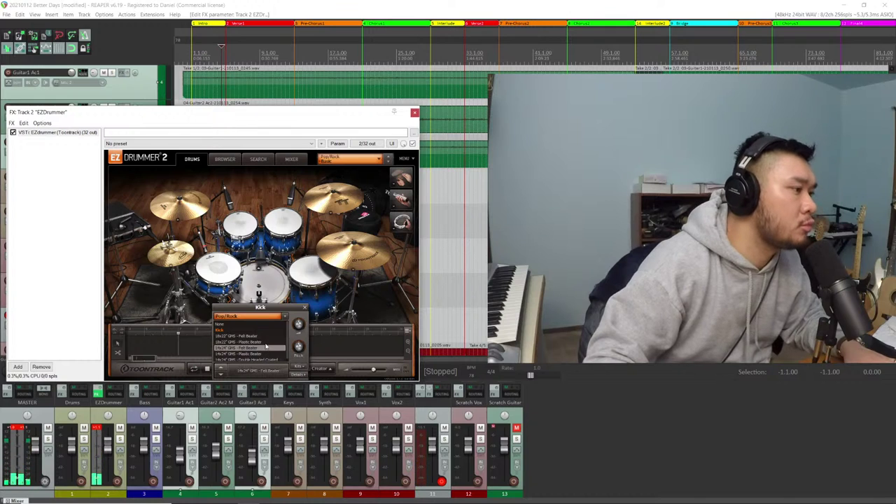
{"action": "scroll", "coordinate": [265, 347], "scroll_direction": "down", "scroll_amount": 1}
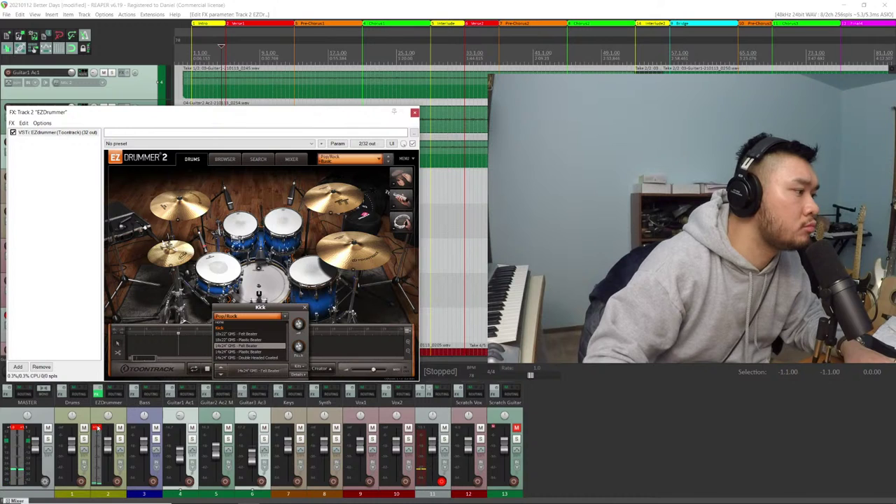
{"action": "left_click", "coordinate": [19, 432]}
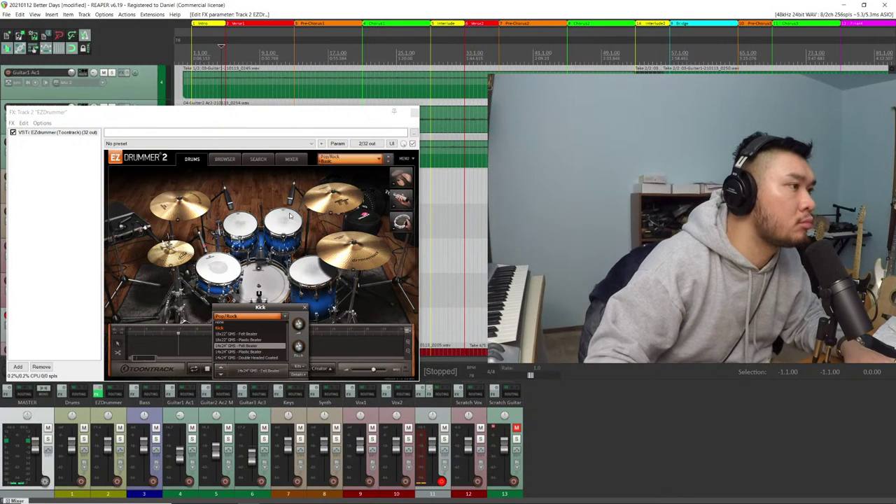
Load the UK Pop kit's UK Pop preset in EZdrummer and start playback
{"action": "left_click", "coordinate": [344, 161]}
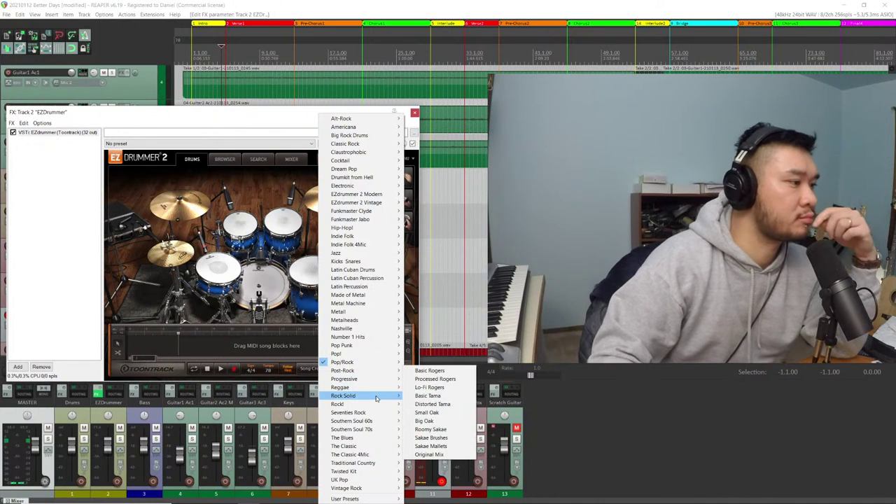
{"action": "mouse_move", "coordinate": [379, 396]}
{"action": "mouse_move", "coordinate": [378, 434]}
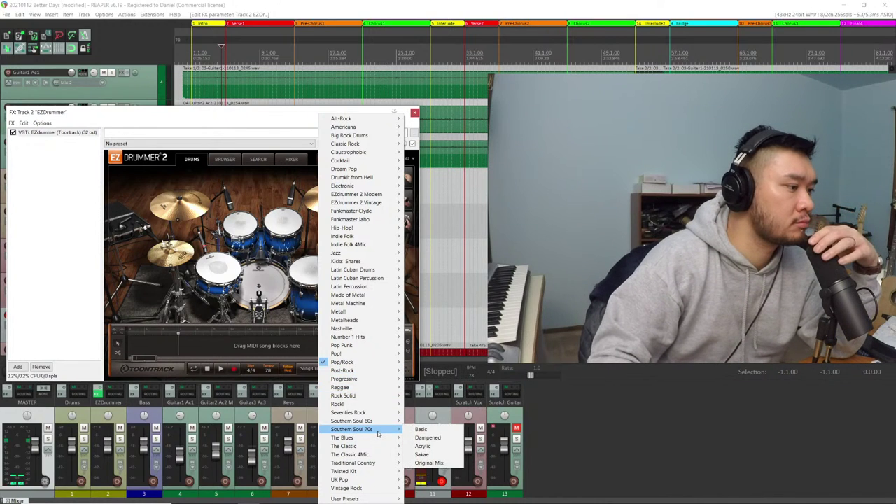
{"action": "mouse_move", "coordinate": [385, 482]}
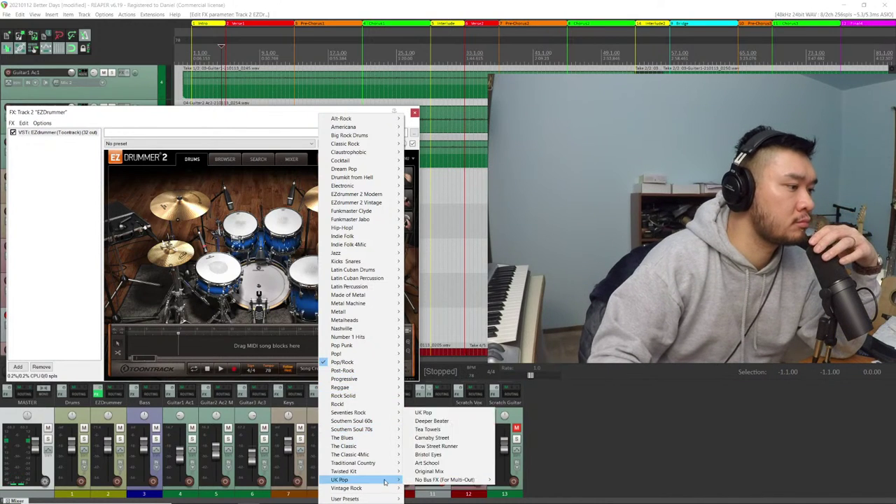
{"action": "left_click", "coordinate": [455, 414]}
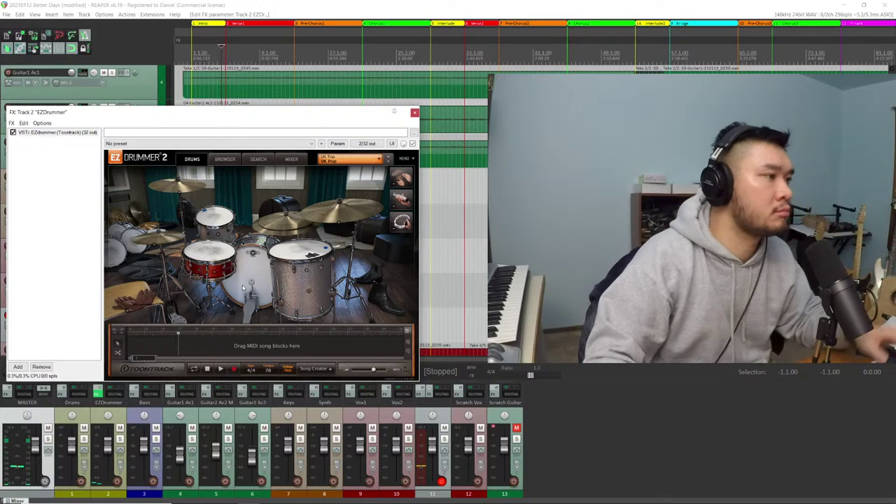
{"action": "key", "text": "space"}
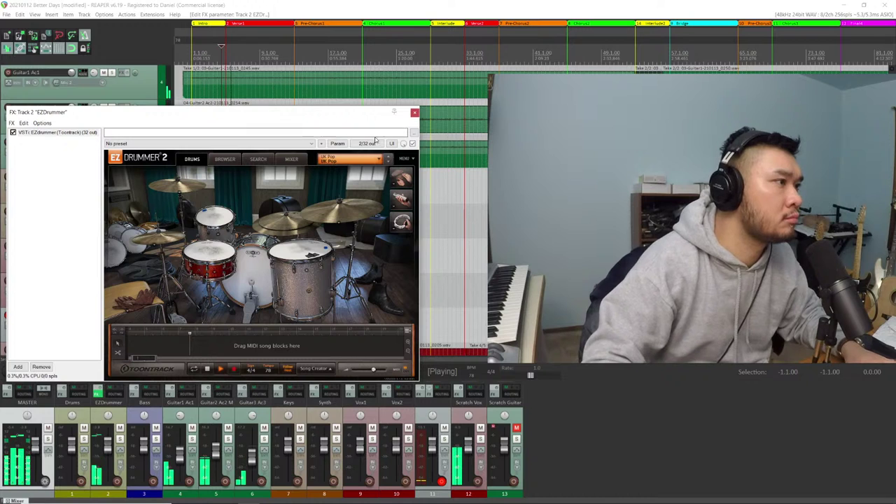
Jump playback to the start of the first chorus and switch EZdrummer to the UK Pop Carnaby Street preset
{"action": "left_click", "coordinate": [371, 161]}
{"action": "mouse_move", "coordinate": [341, 480]}
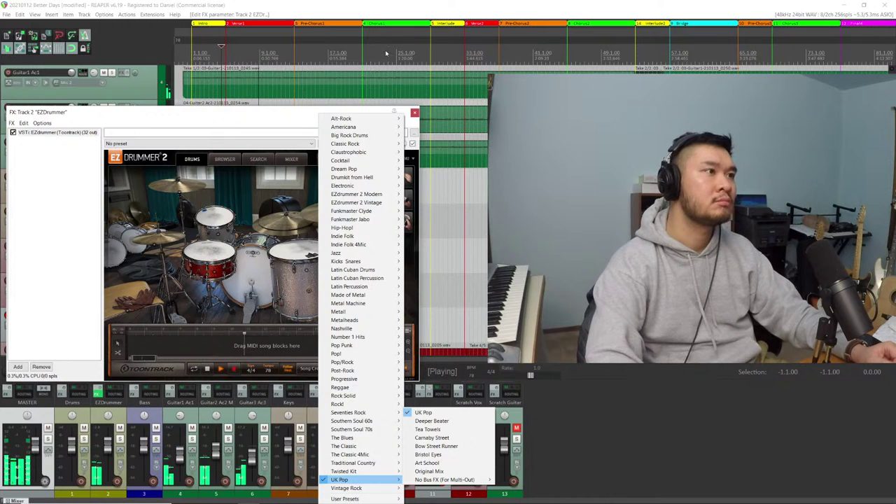
{"action": "left_click", "coordinate": [363, 54]}
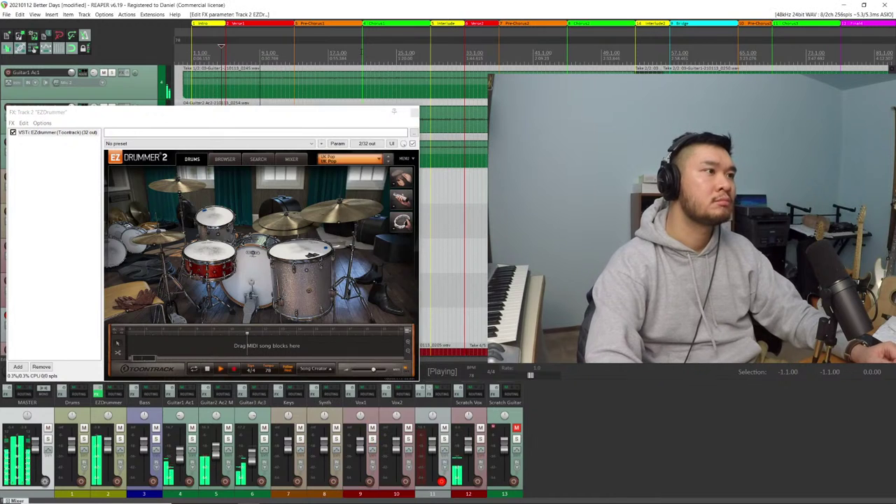
{"action": "left_click", "coordinate": [372, 162]}
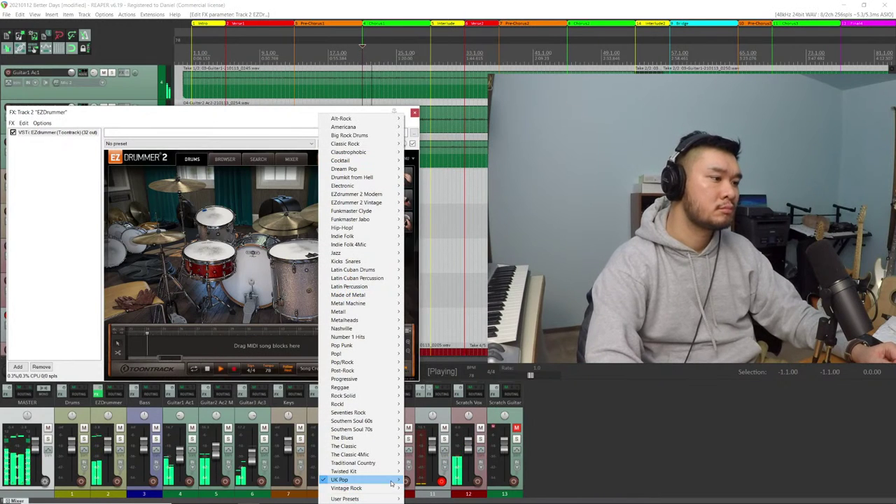
{"action": "mouse_move", "coordinate": [391, 482]}
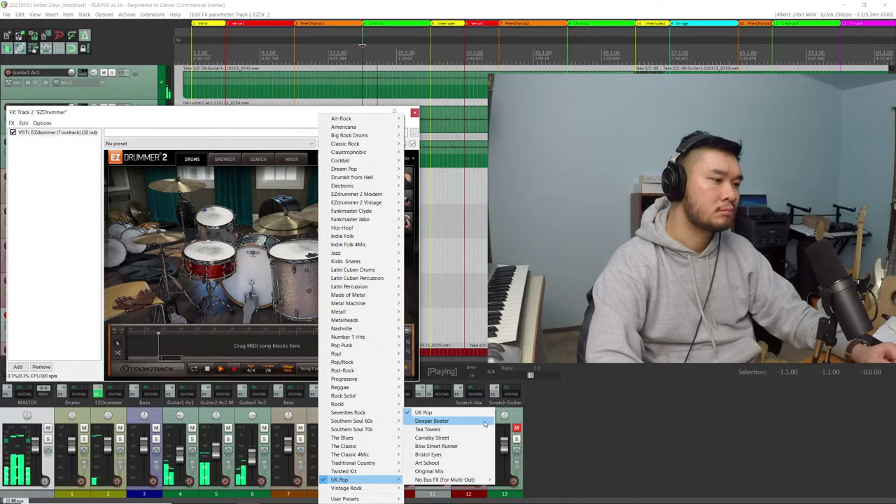
{"action": "left_click", "coordinate": [468, 438]}
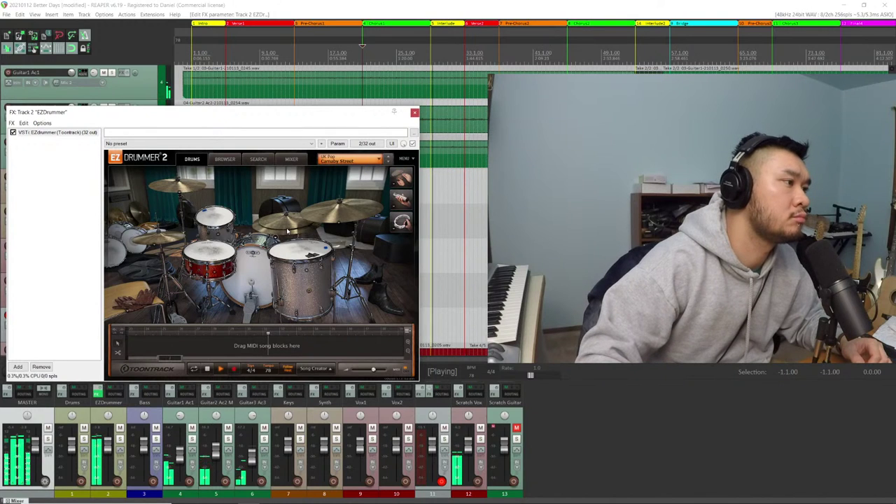
Switch EZdrummer to the Pop! Basic preset during playback and open the Snaps instrument's settings
{"action": "left_click", "coordinate": [348, 160]}
{"action": "mouse_move", "coordinate": [345, 170]}
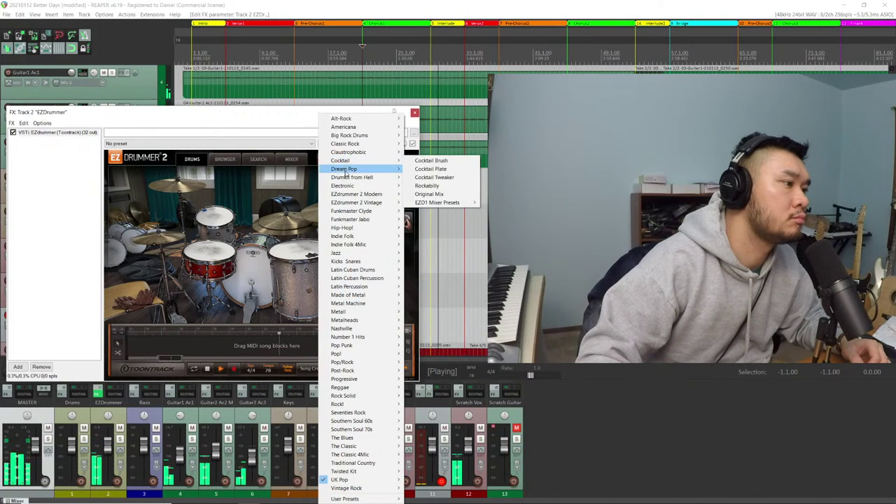
{"action": "mouse_move", "coordinate": [377, 340]}
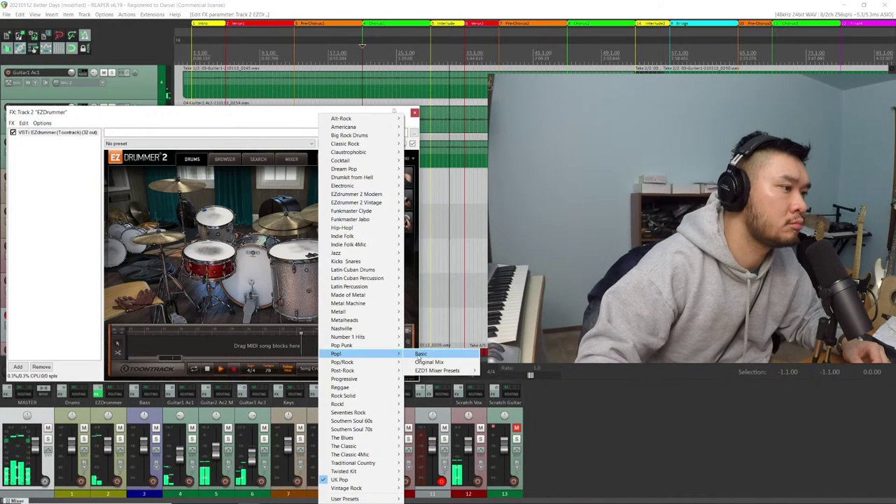
{"action": "left_click", "coordinate": [419, 356]}
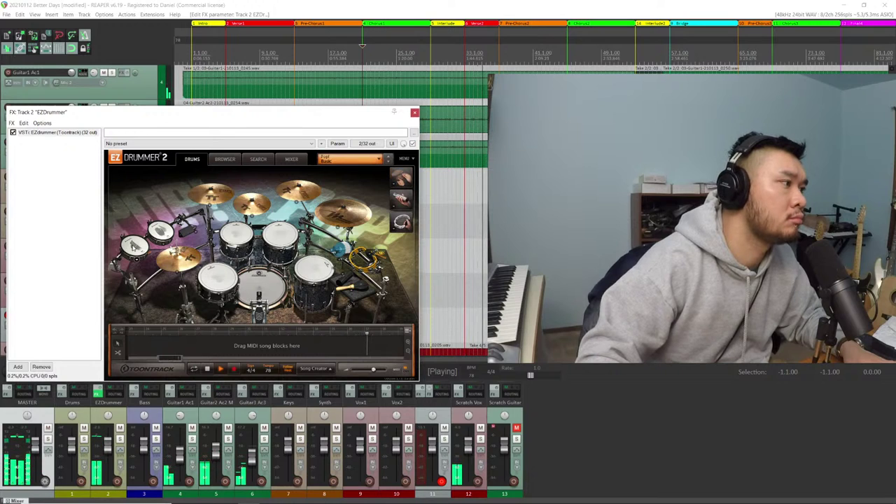
{"action": "left_click", "coordinate": [133, 245]}
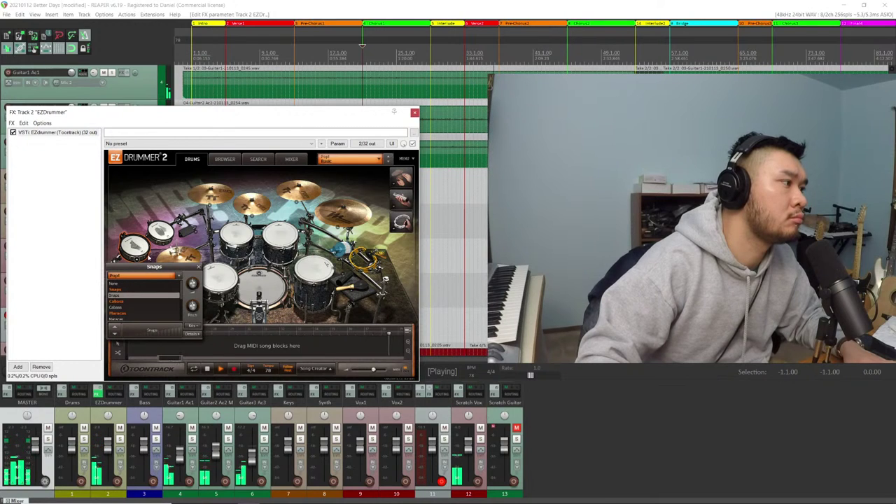
Close the Snaps instrument's settings and switch EZdrummer to the Americana Basic preset during playback
{"action": "left_click", "coordinate": [137, 262]}
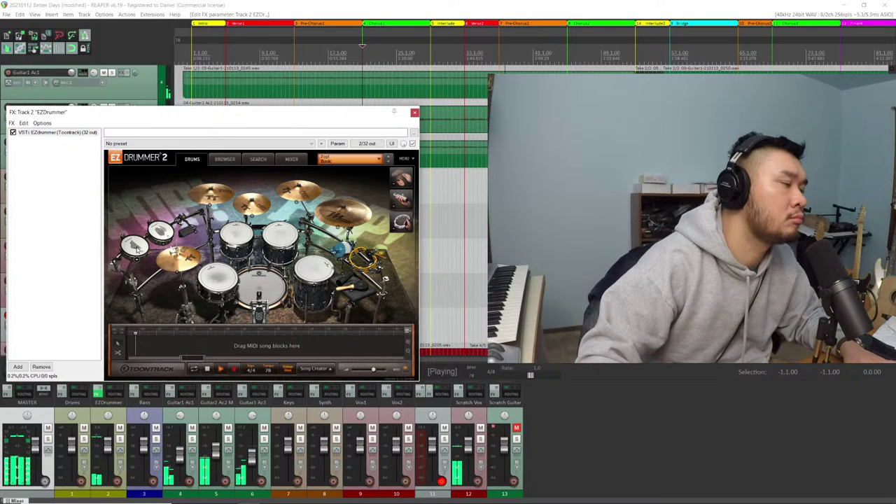
{"action": "left_click", "coordinate": [347, 160]}
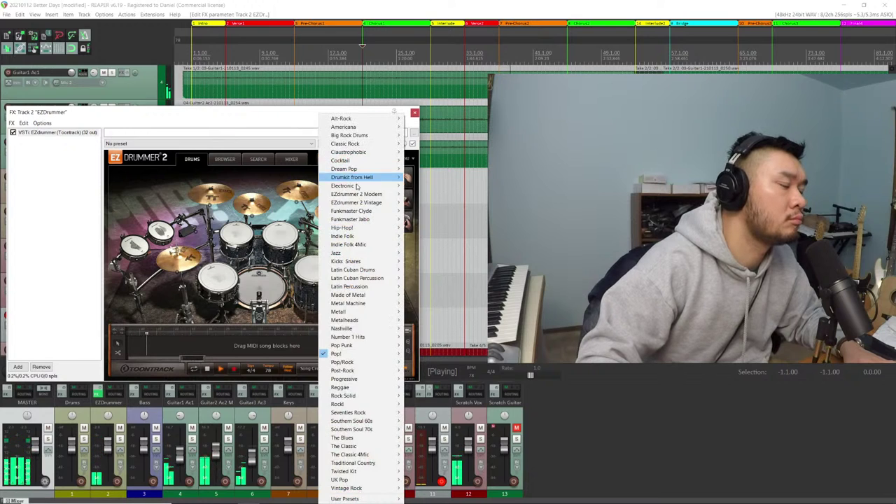
{"action": "mouse_move", "coordinate": [371, 181]}
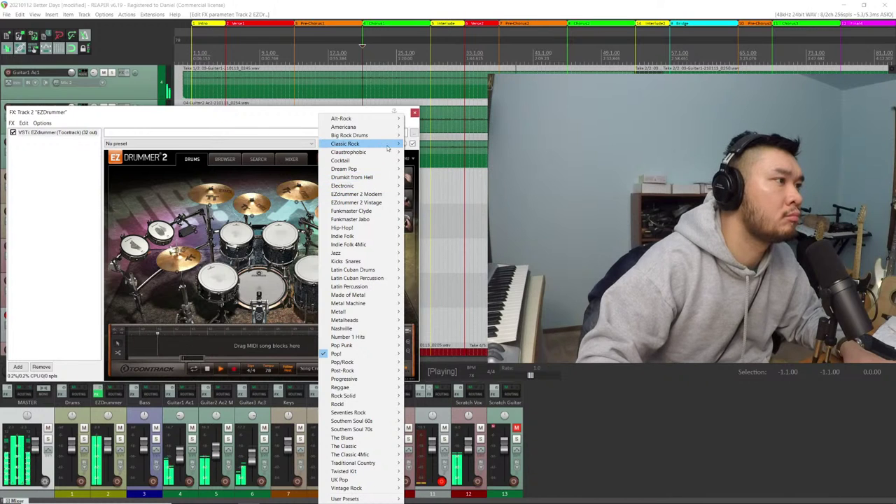
{"action": "mouse_move", "coordinate": [388, 147]}
{"action": "mouse_move", "coordinate": [381, 127]}
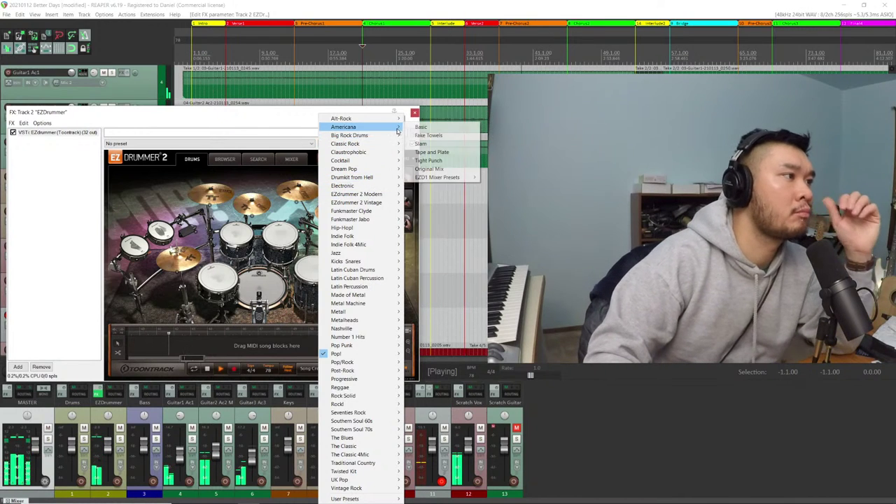
{"action": "left_click", "coordinate": [416, 131]}
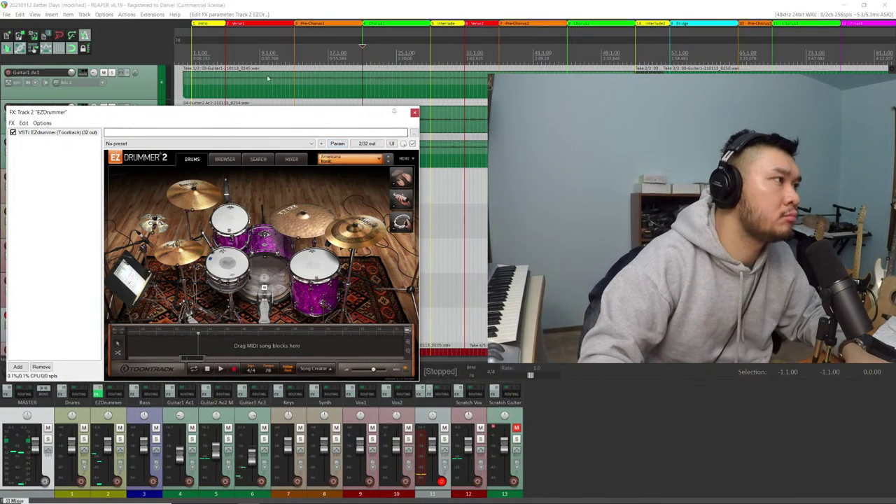
Play the song from just before Verse 1 and change the Americana kit's snare to the 5x14" Tama LTD Edition Wood Hoop
{"action": "left_click", "coordinate": [223, 51]}
{"action": "key", "text": "space"}
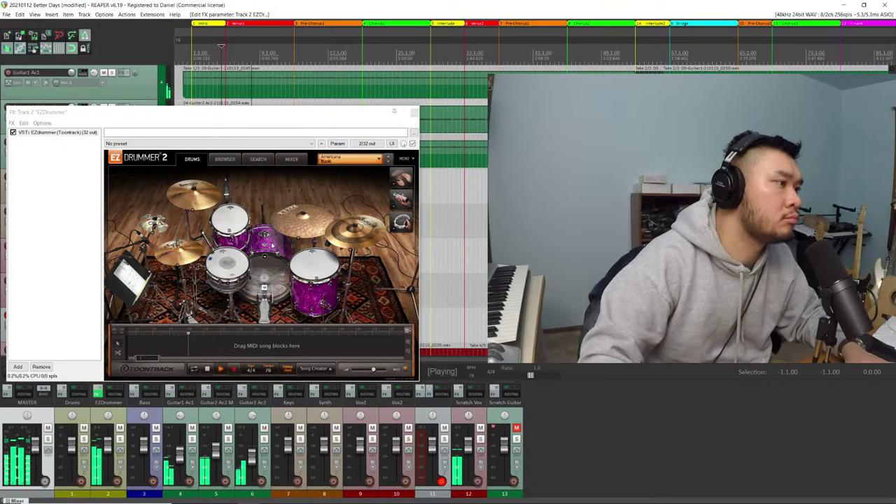
{"action": "left_click", "coordinate": [226, 283]}
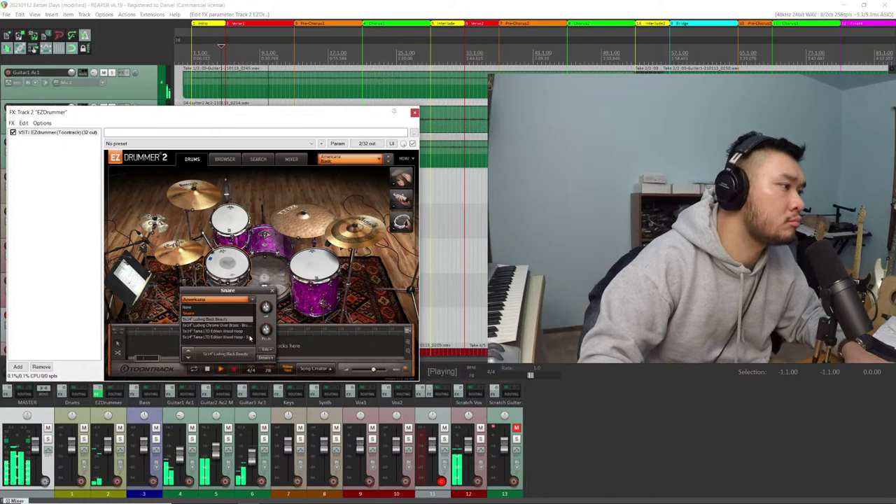
{"action": "left_click", "coordinate": [243, 332]}
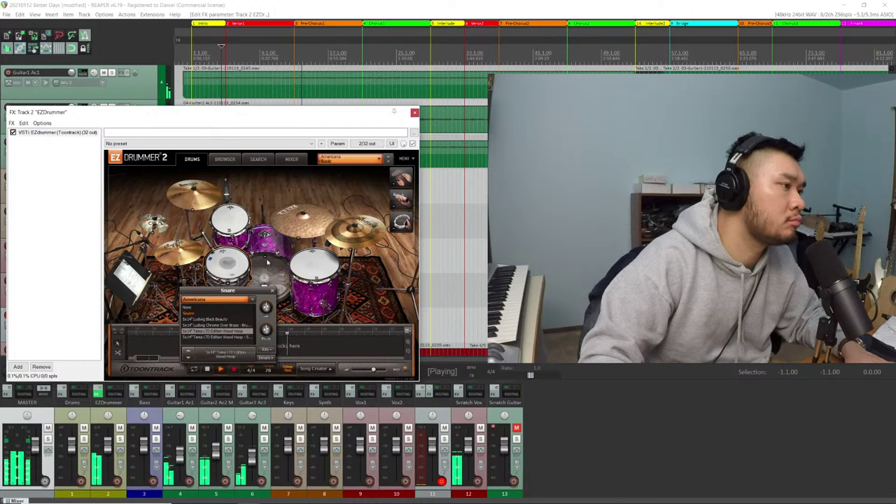
Switch EZdrummer to the EZdrummer 2 Modern library's Ringy Rock preset during playback
{"action": "left_click", "coordinate": [350, 158]}
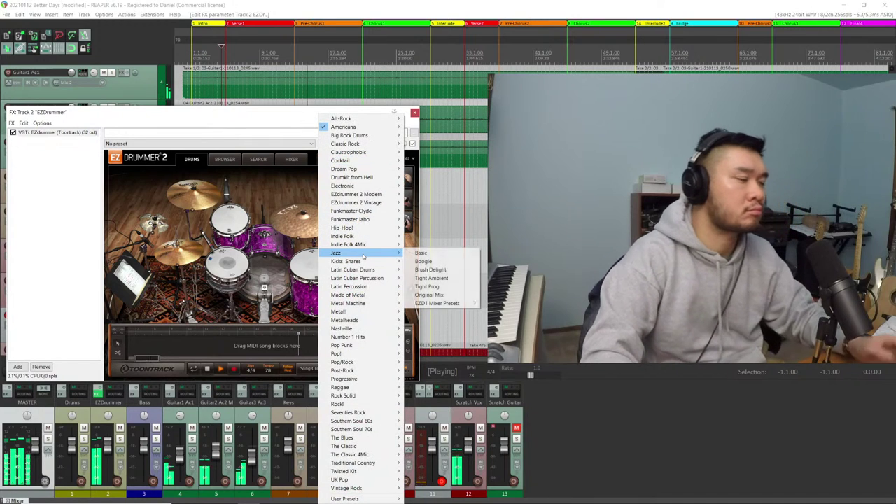
{"action": "mouse_move", "coordinate": [390, 203]}
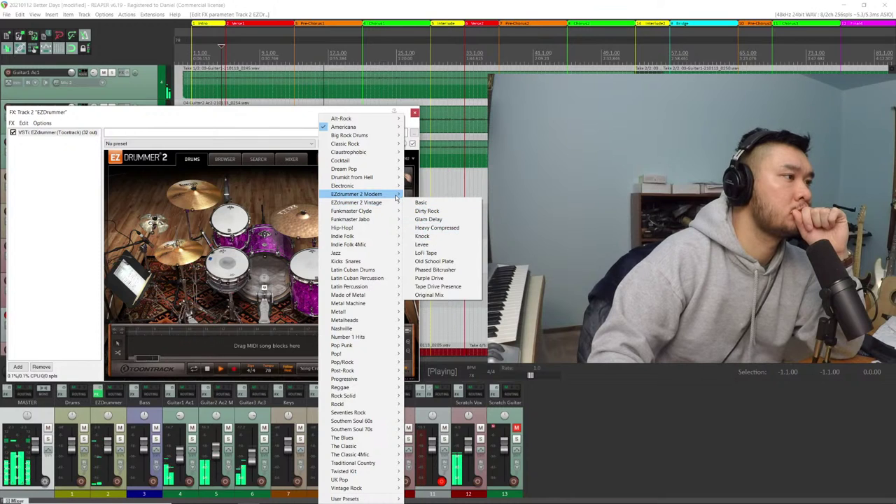
{"action": "mouse_move", "coordinate": [397, 198]}
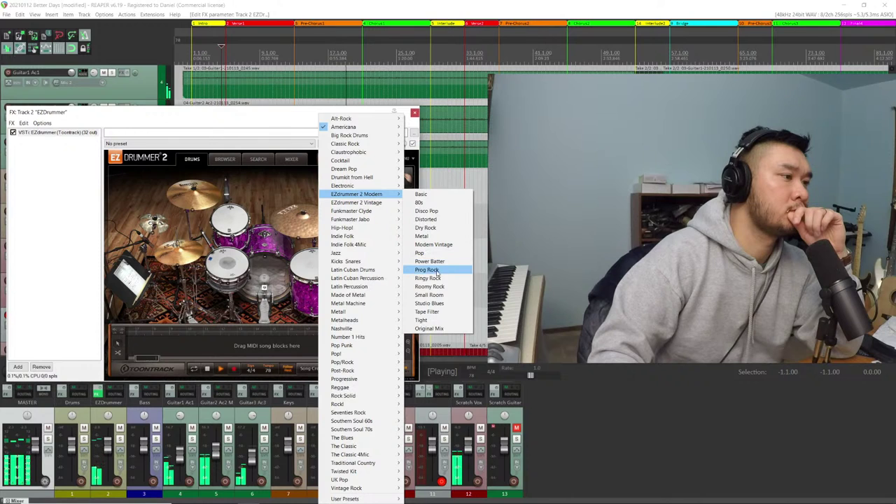
{"action": "left_click", "coordinate": [441, 279]}
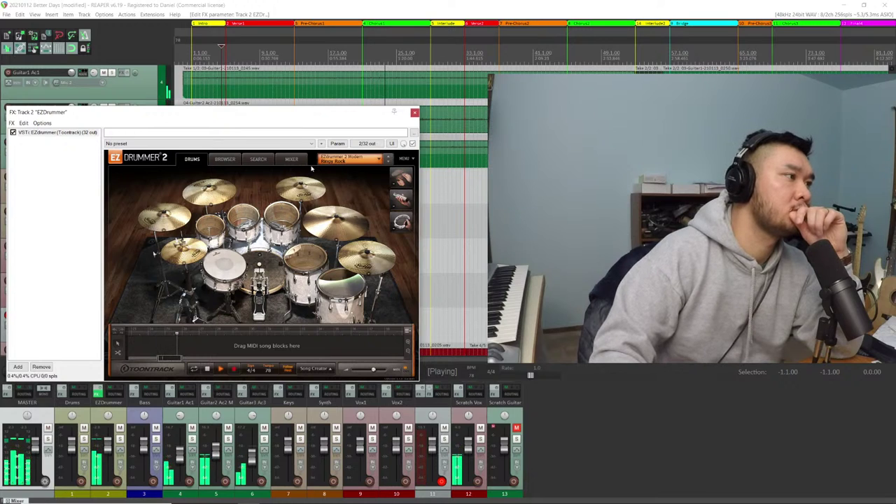
Open EZdrummer's groove browser and stop the song's playback
{"action": "left_click", "coordinate": [225, 159]}
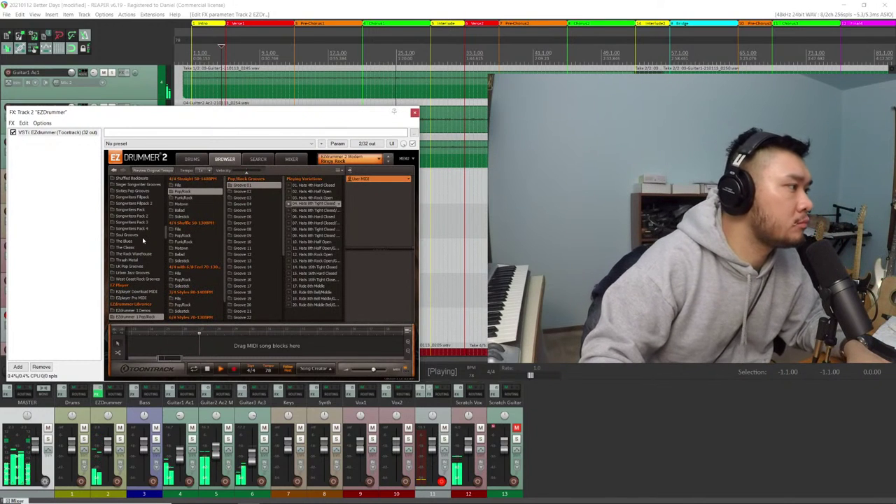
{"action": "scroll", "coordinate": [143, 241], "scroll_direction": "down", "scroll_amount": 2}
{"action": "key", "text": "space"}
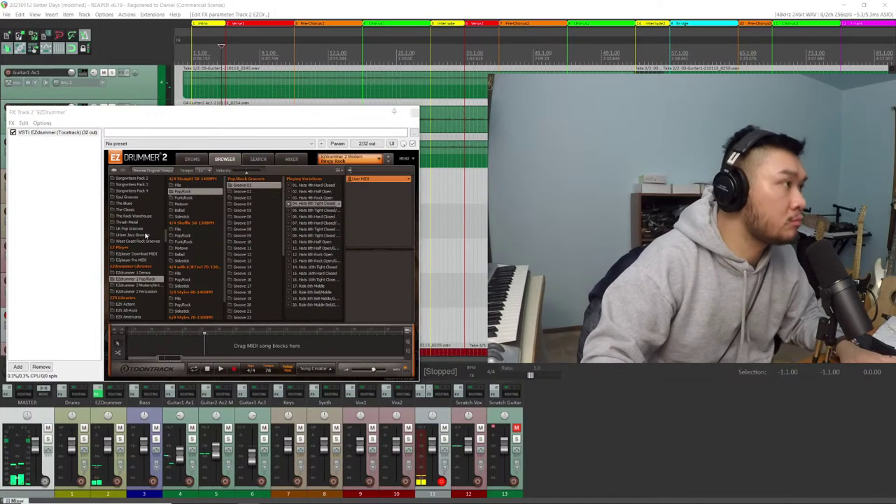
{"action": "key", "text": "Escape"}
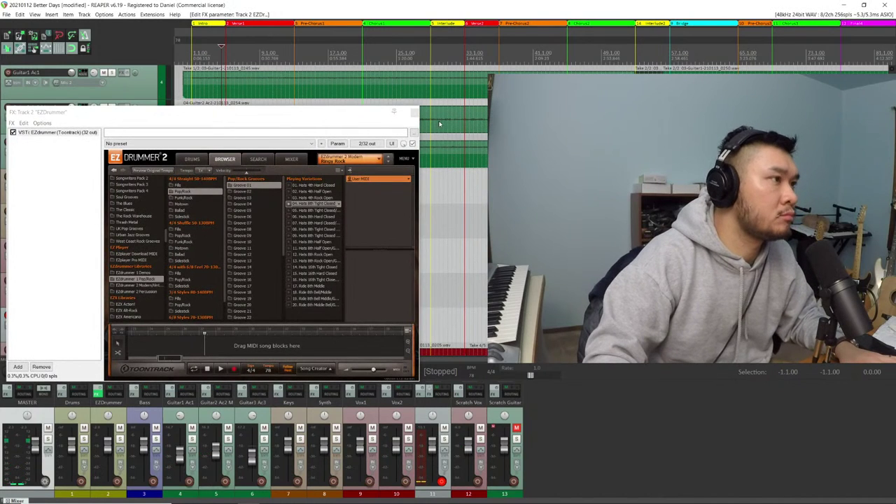
Close the EZDrummer track's plugin window and reopen it from the track list
{"action": "left_click", "coordinate": [413, 112]}
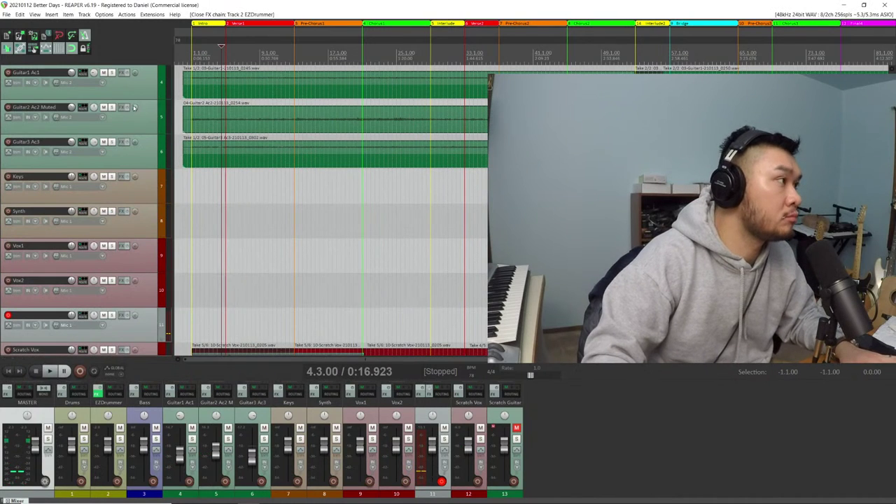
{"action": "scroll", "coordinate": [134, 106], "scroll_direction": "up", "scroll_amount": 3}
Check the livestream in OBS and on its Facebook page in the web browser, returning to REAPER when done
{"action": "key", "text": "alt+Tab"}
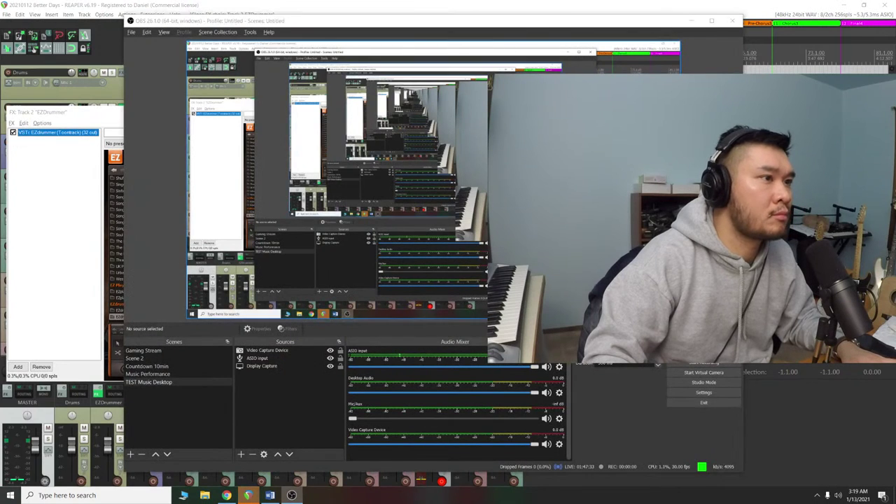
{"action": "key", "text": "alt+Tab"}
{"action": "key", "text": "alt+Tab"}
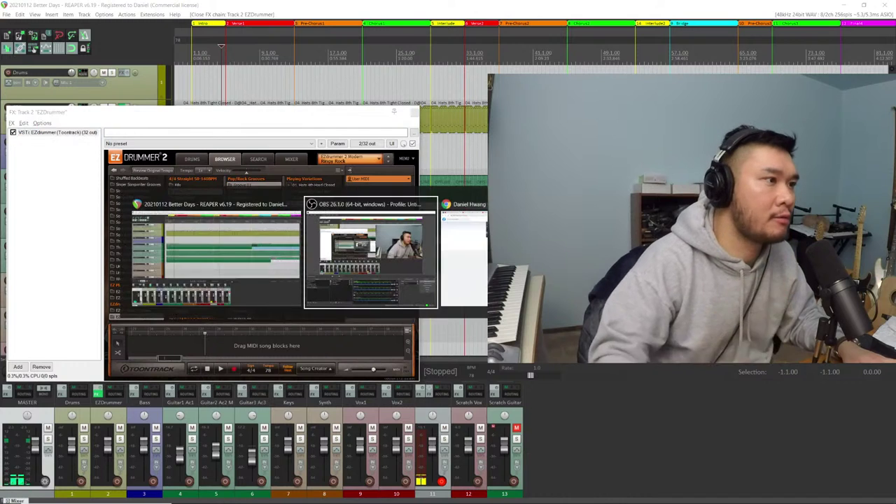
{"action": "key", "text": "Tab"}
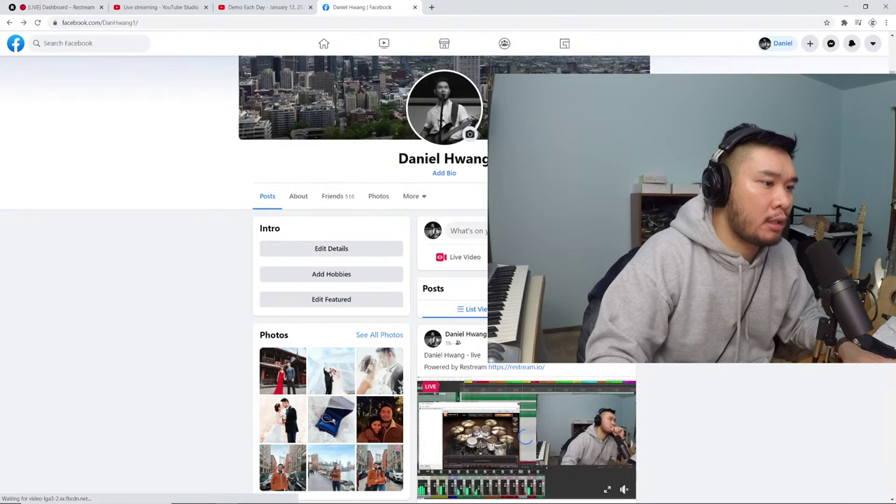
{"action": "key", "text": "alt+Tab"}
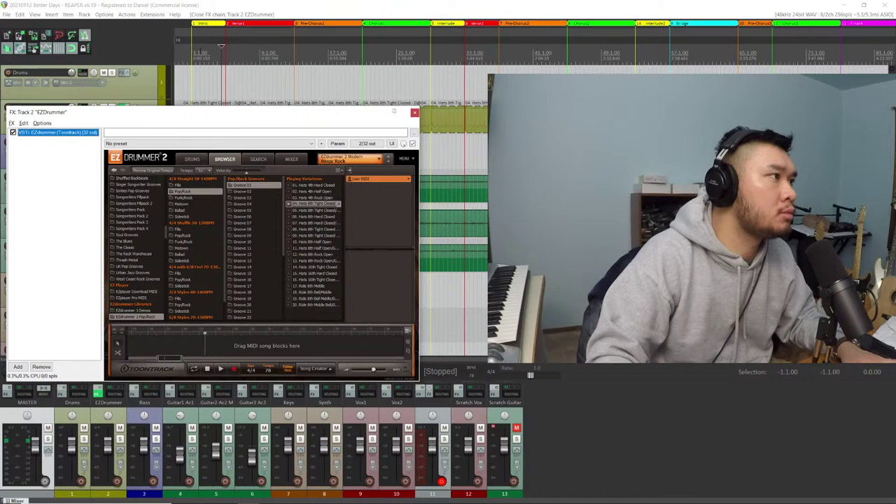
Play the song from the start of Verse 1 and move the plugin window clear of the EZDrummer track's MIDI items
{"action": "left_click", "coordinate": [197, 46]}
{"action": "key", "text": "space"}
{"action": "left_click_drag", "start_coordinate": [276, 118], "coordinate": [368, 157]}
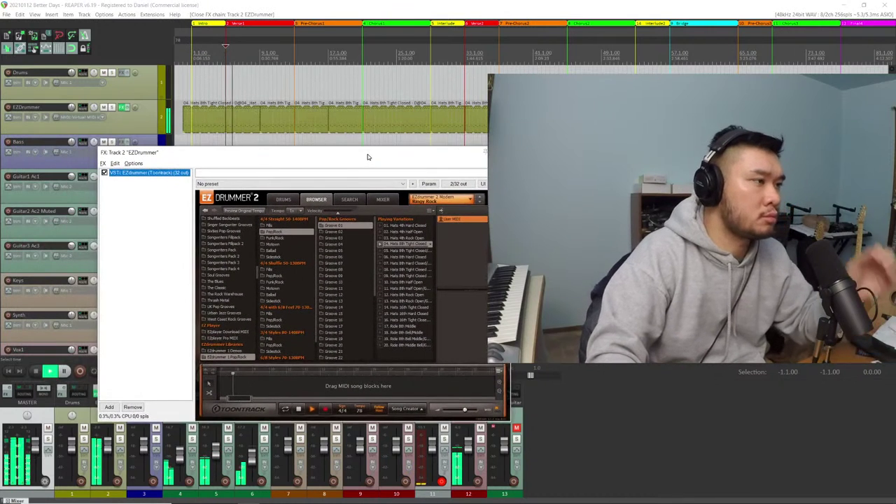
Delete all MIDI groove items from the EZDrummer track and stop playback
{"action": "left_click", "coordinate": [199, 120]}
{"action": "left_click_drag", "start_coordinate": [198, 120], "coordinate": [203, 118]}
{"action": "scroll", "coordinate": [203, 118], "scroll_direction": "down", "scroll_amount": 5}
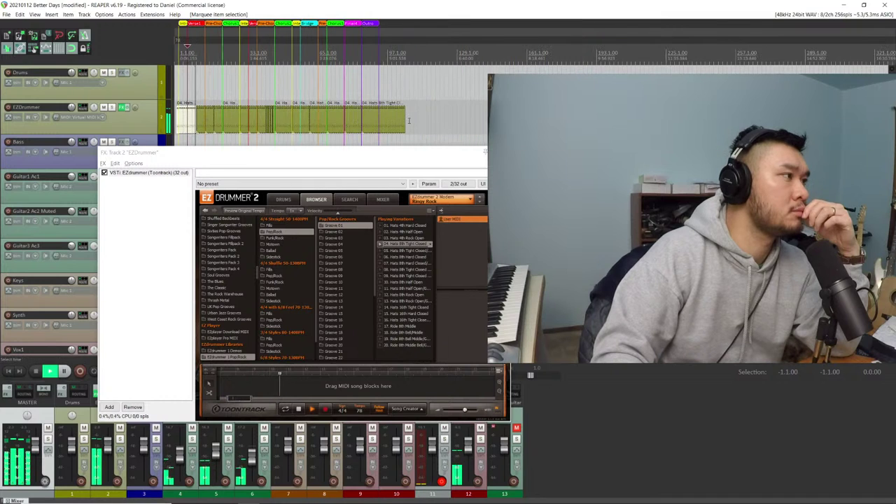
{"action": "scroll", "coordinate": [409, 121], "scroll_direction": "up", "scroll_amount": 2}
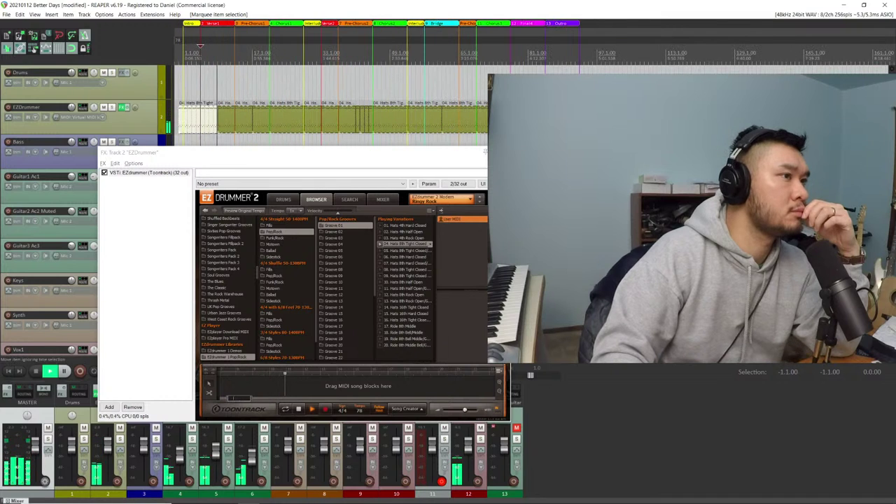
{"action": "left_click", "coordinate": [195, 127]}
{"action": "key", "text": "Delete"}
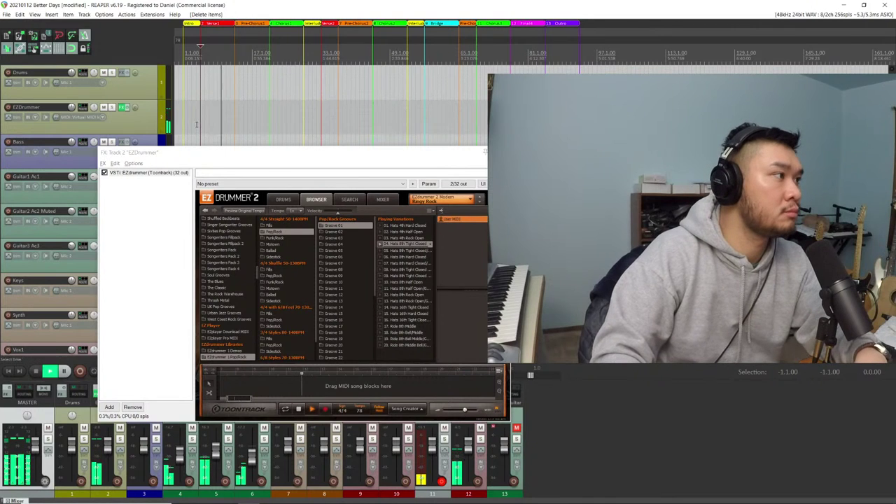
{"action": "key", "text": "space"}
Look through the groove libraries in EZdrummer's browser and open the EZdrummer 2 Modern/Vintage library
{"action": "scroll", "coordinate": [262, 280], "scroll_direction": "down", "scroll_amount": 2}
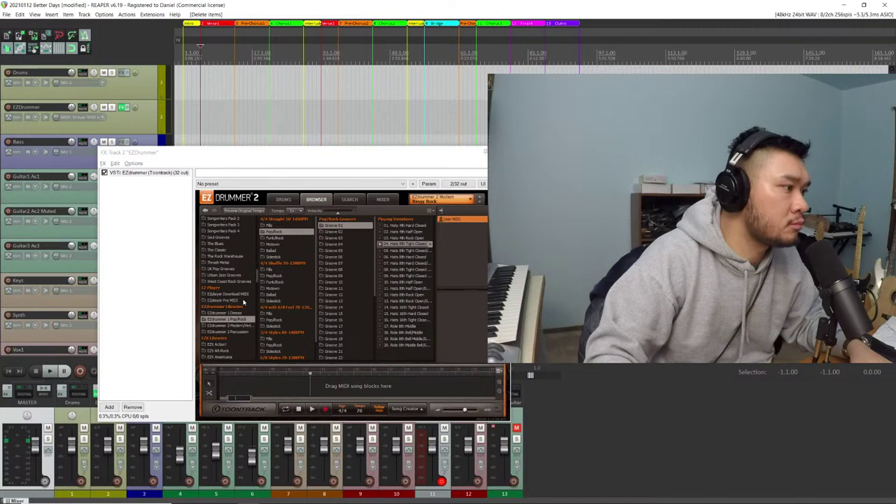
{"action": "scroll", "coordinate": [245, 293], "scroll_direction": "down", "scroll_amount": 2}
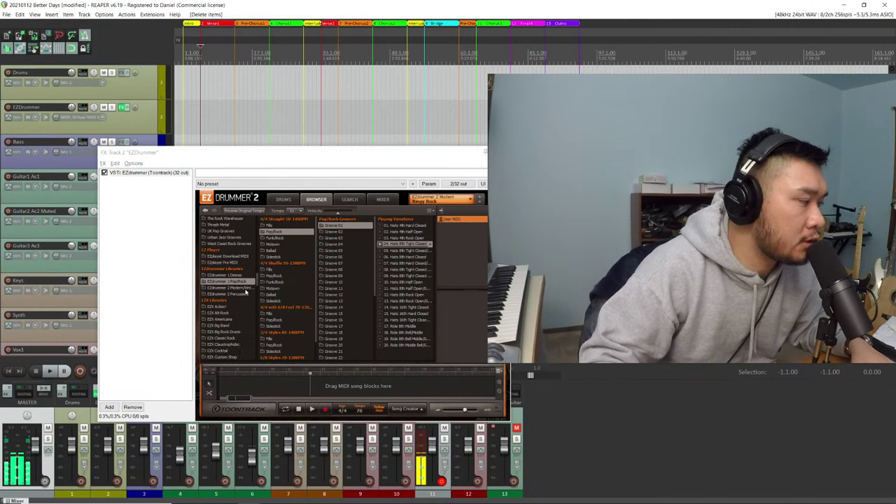
{"action": "scroll", "coordinate": [245, 293], "scroll_direction": "down", "scroll_amount": 4}
{"action": "scroll", "coordinate": [245, 293], "scroll_direction": "down", "scroll_amount": 1}
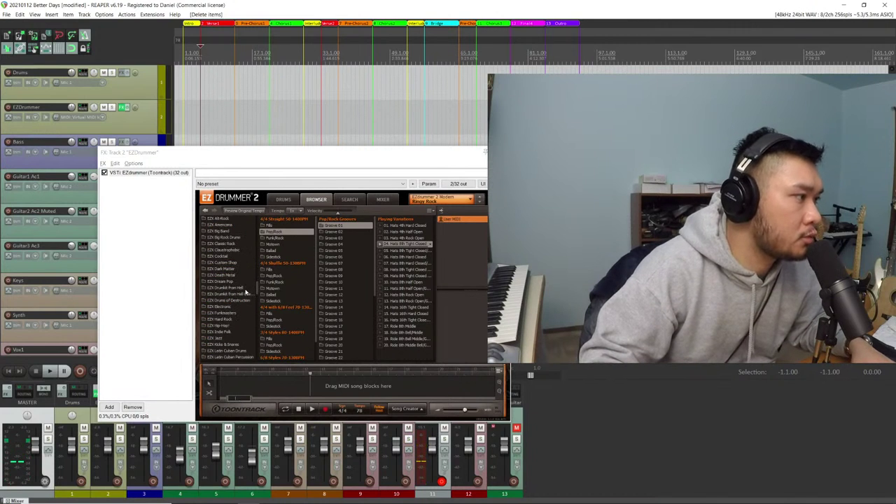
{"action": "scroll", "coordinate": [245, 293], "scroll_direction": "up", "scroll_amount": 4}
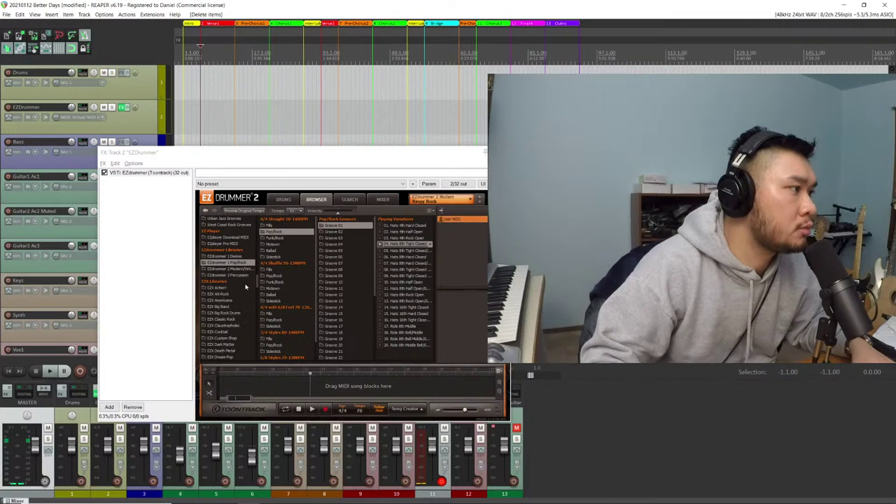
{"action": "left_click", "coordinate": [244, 270]}
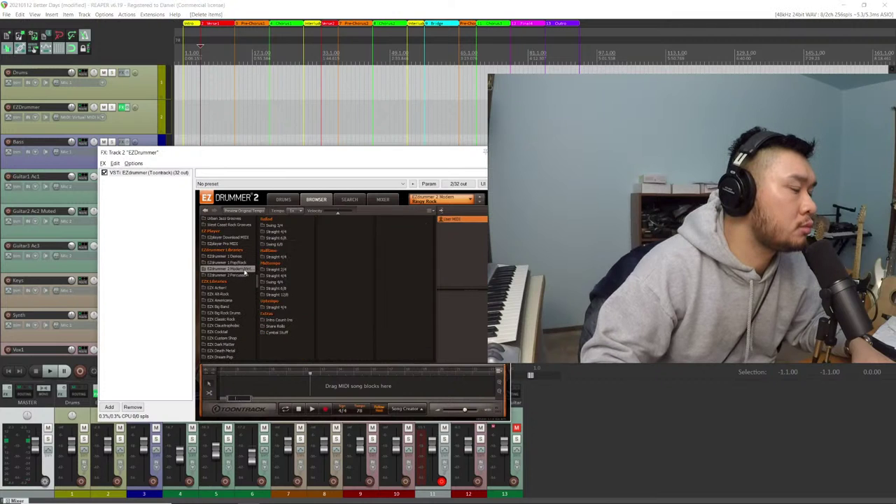
Audition Variation 01 of the verse grooves in the Halftime Straight 4/4 folder
{"action": "left_click", "coordinate": [281, 232]}
{"action": "left_click", "coordinate": [283, 257]}
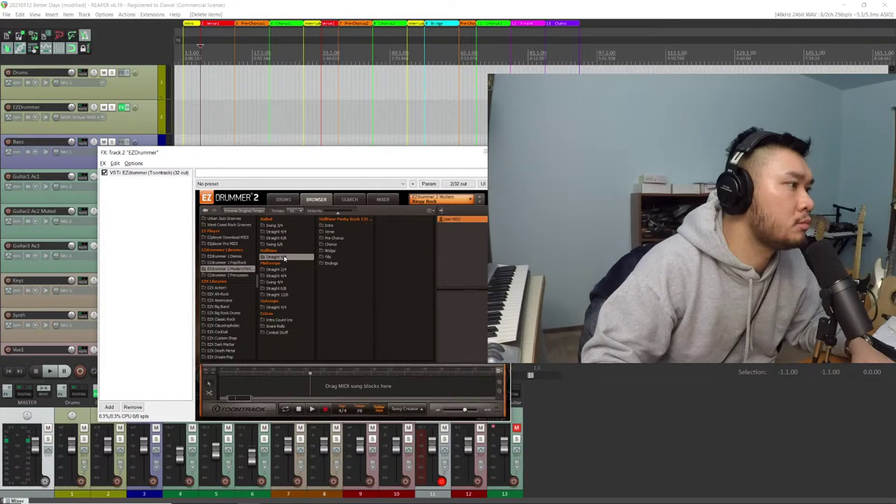
{"action": "left_click", "coordinate": [333, 234]}
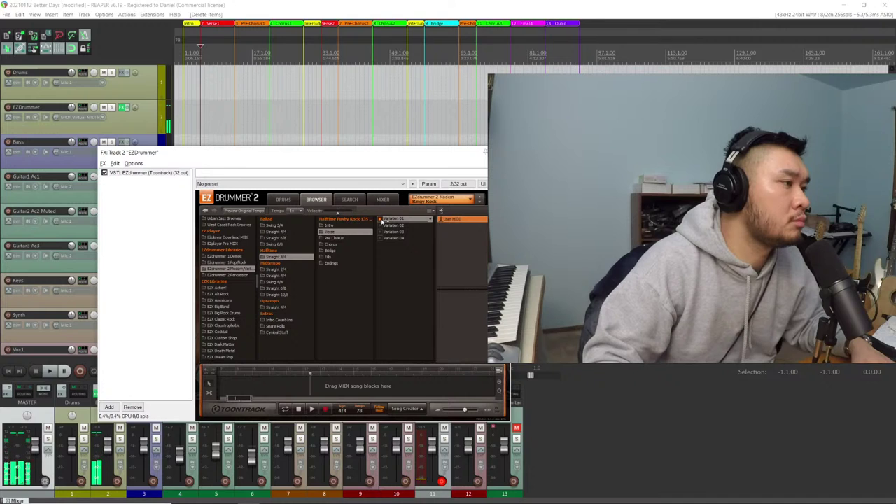
Audition Variation 01 and Variation 02 of the Midtempo Pop verse grooves in the Midtempo Straight 4/4 folder
{"action": "left_click", "coordinate": [283, 275]}
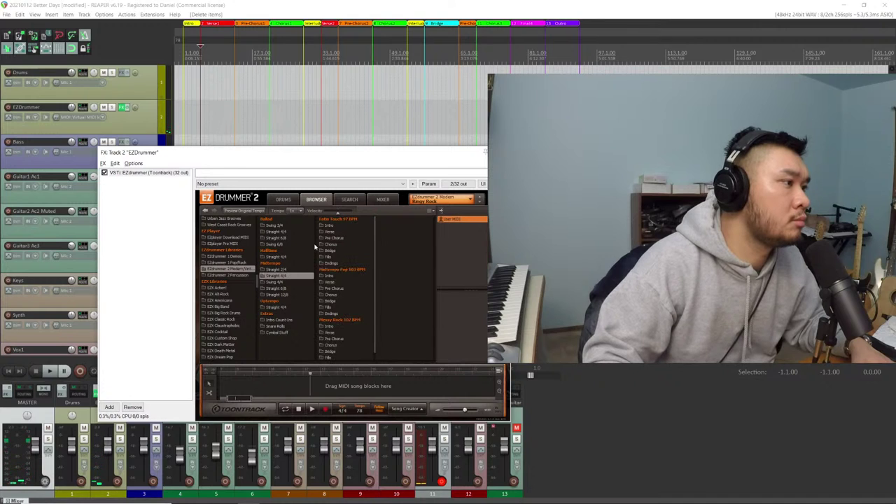
{"action": "left_click", "coordinate": [334, 282]}
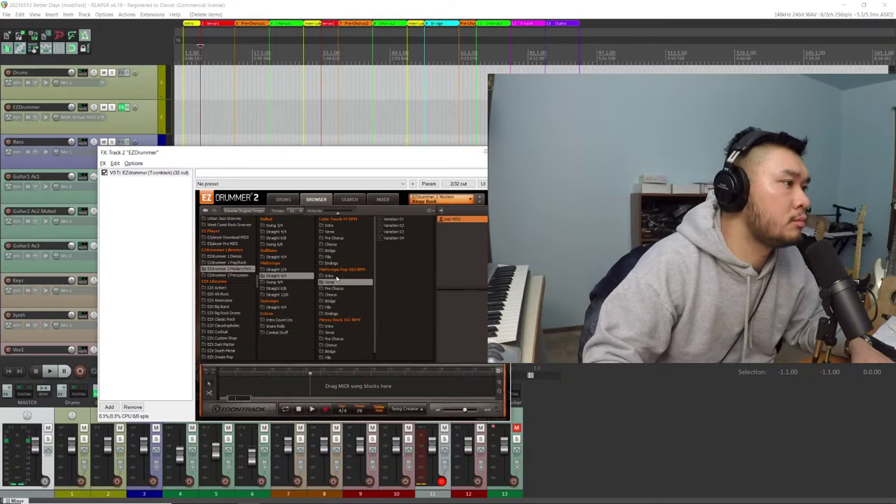
{"action": "left_click", "coordinate": [379, 220]}
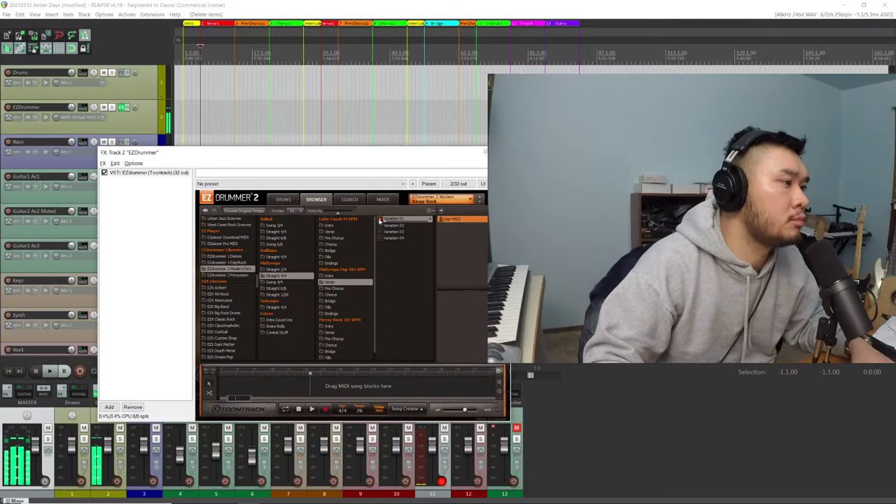
{"action": "left_click", "coordinate": [392, 226]}
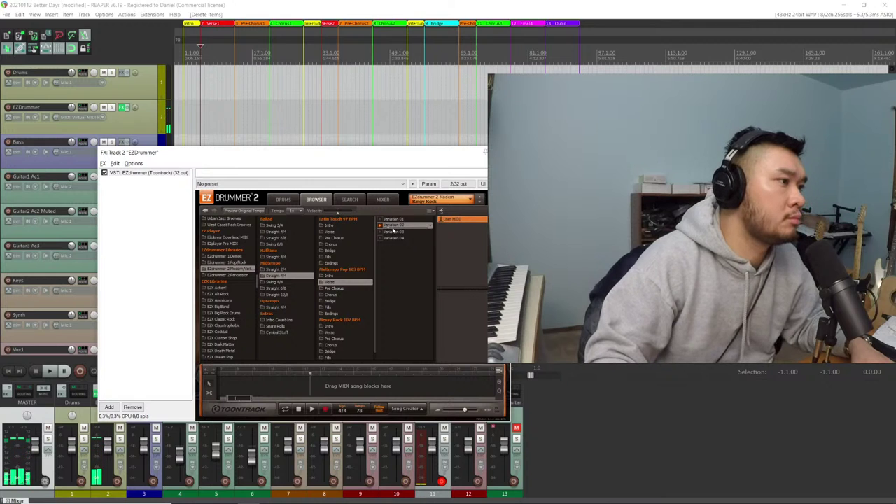
Insert Variation 02 at the start of Verse 1 on the EZDrummer track, adjusted to the project tempo, and play it with the song
{"action": "left_click_drag", "start_coordinate": [415, 227], "coordinate": [201, 123]}
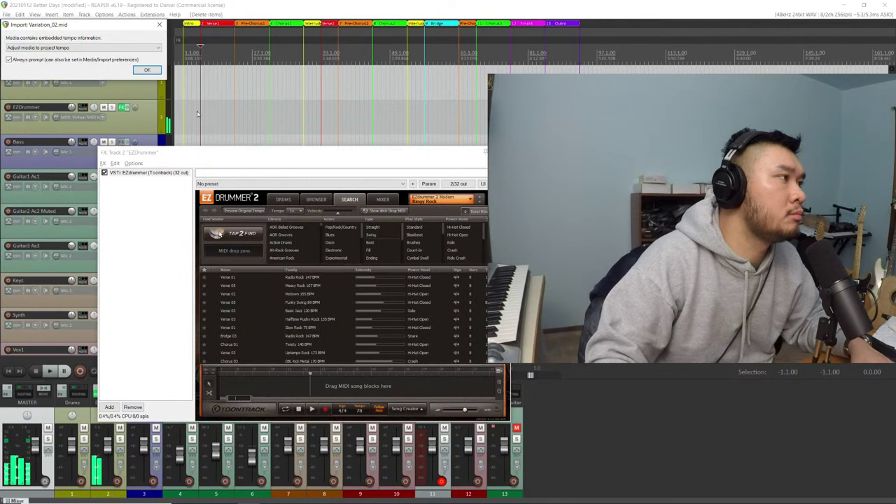
{"action": "left_click", "coordinate": [147, 71]}
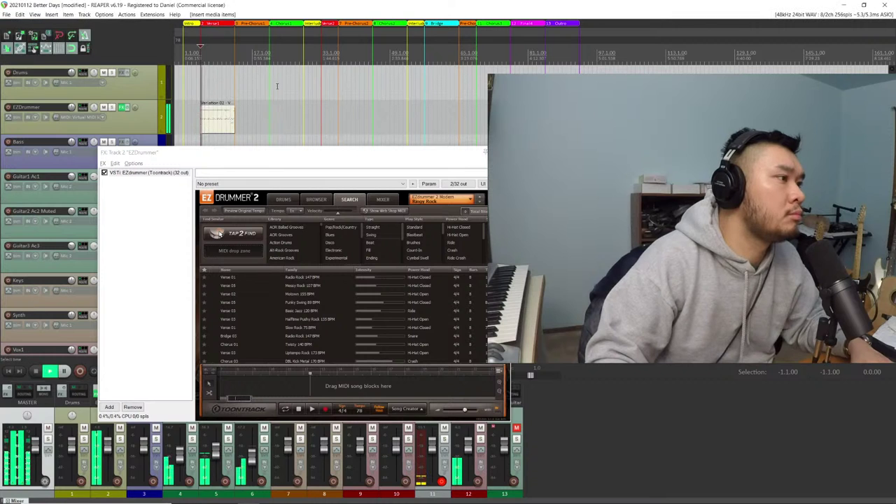
{"action": "key", "text": "space"}
{"action": "key", "text": "space"}
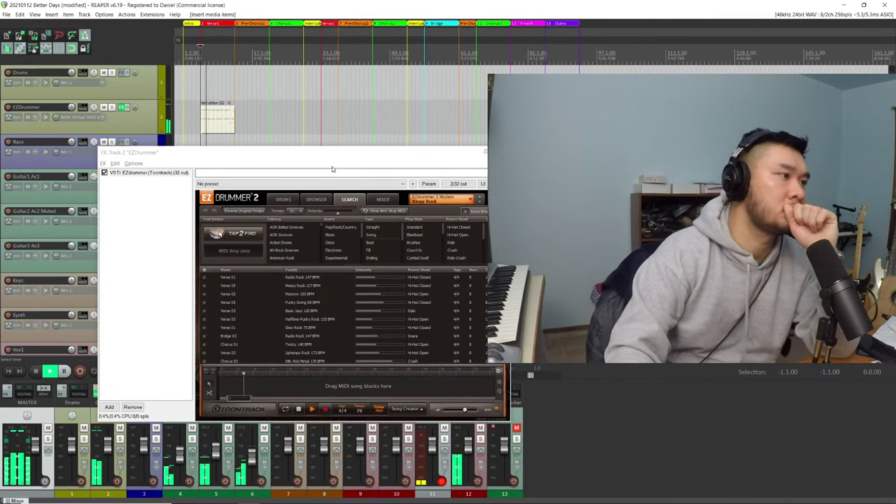
Load the EZdrummer 2 Modern kit's Modern Vintage preset and delete the Variation 02 groove from Verse 1
{"action": "left_click", "coordinate": [449, 199]}
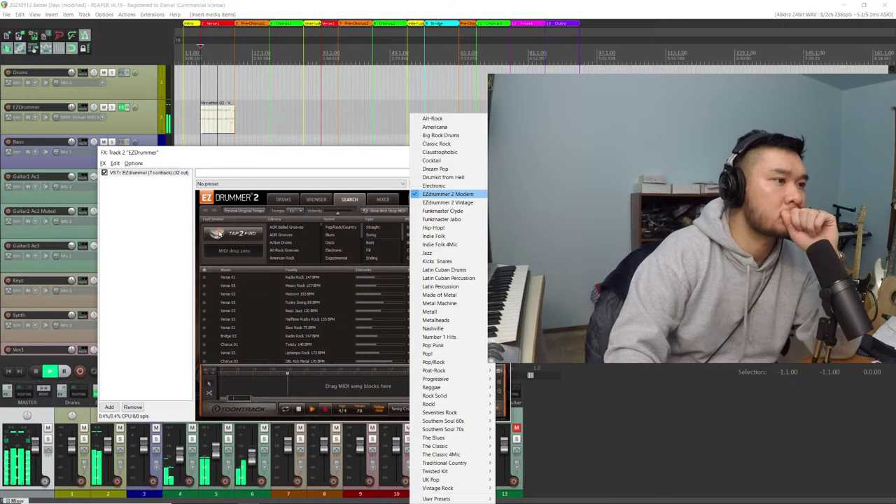
{"action": "left_click", "coordinate": [448, 194]}
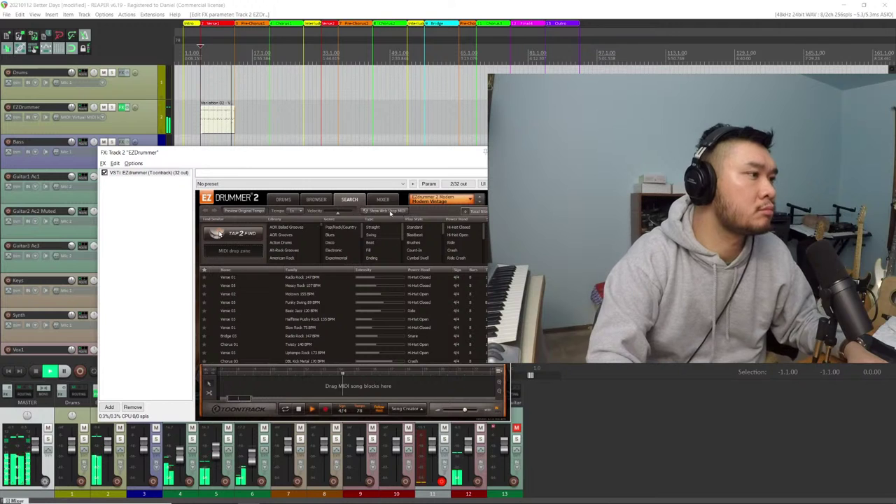
{"action": "left_click", "coordinate": [325, 201]}
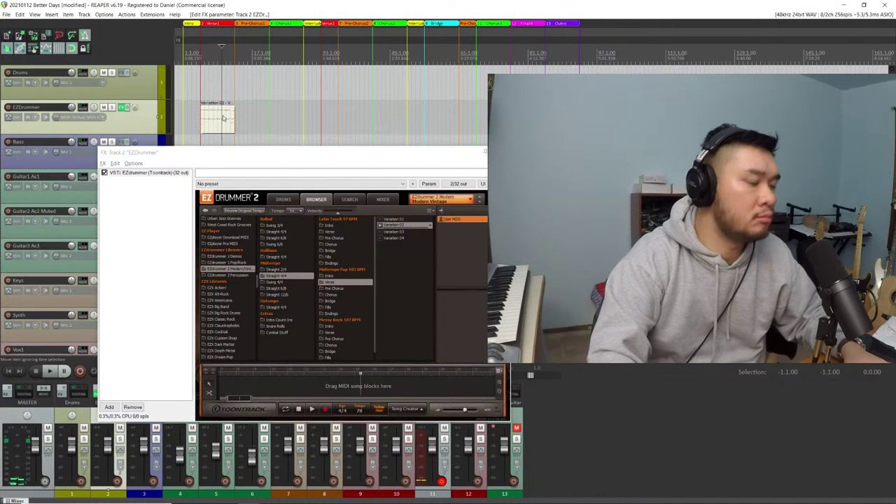
{"action": "key", "text": "Delete"}
Audition Variation 01 and Variation 03 of the 100 BPM verse grooves in Songwriters Pack's Midtempo Straight 4/4 folder
{"action": "scroll", "coordinate": [220, 280], "scroll_direction": "up", "scroll_amount": 4}
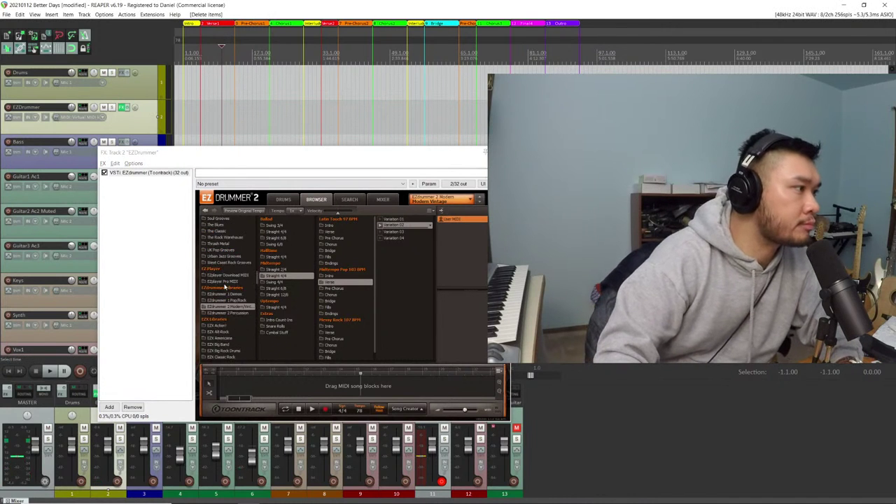
{"action": "left_click", "coordinate": [241, 232]}
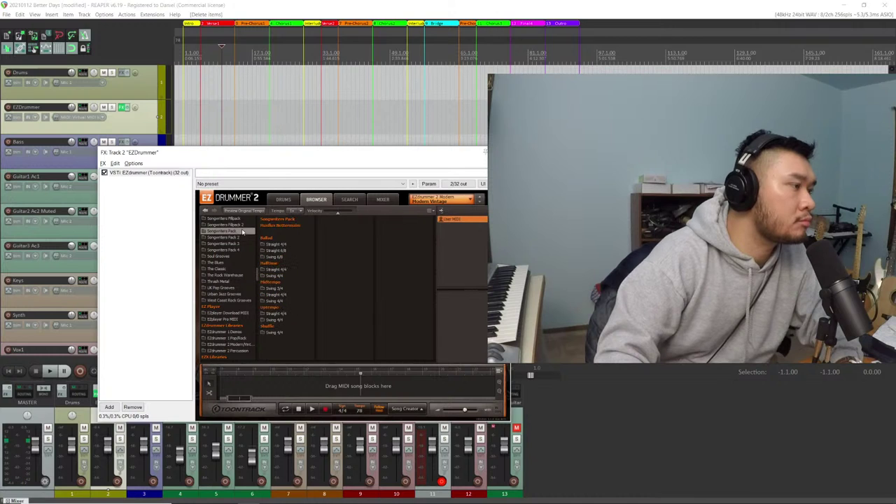
{"action": "left_click", "coordinate": [293, 294]}
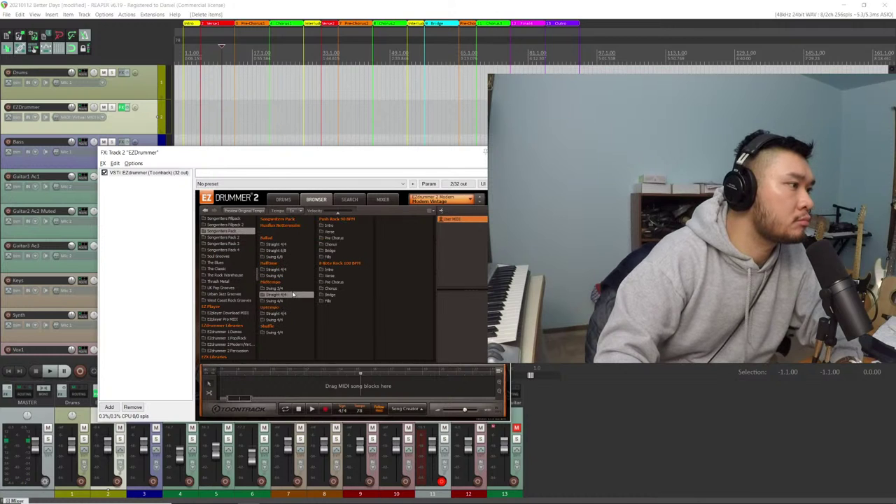
{"action": "left_click", "coordinate": [330, 238]}
{"action": "left_click", "coordinate": [331, 277]}
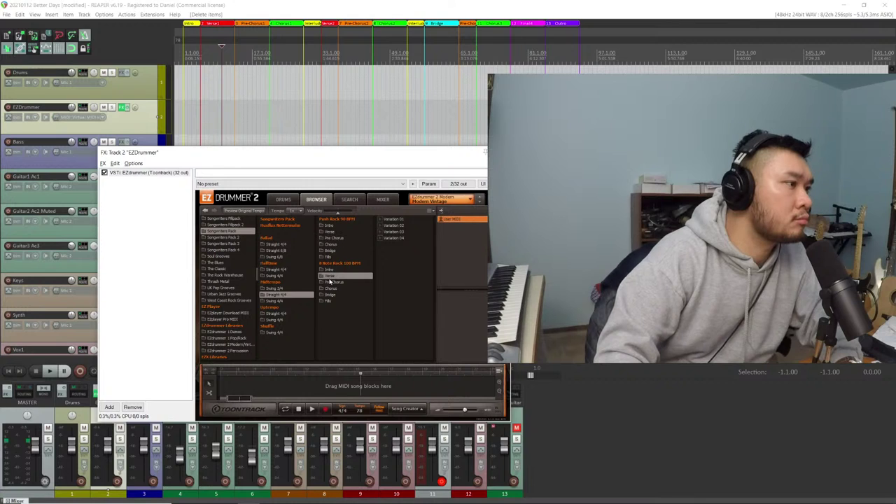
{"action": "left_click", "coordinate": [389, 219]}
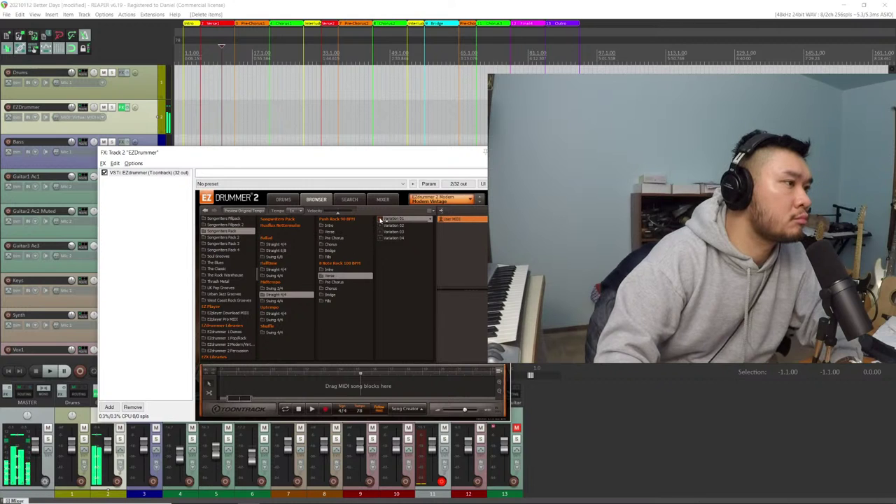
{"action": "left_click", "coordinate": [384, 231]}
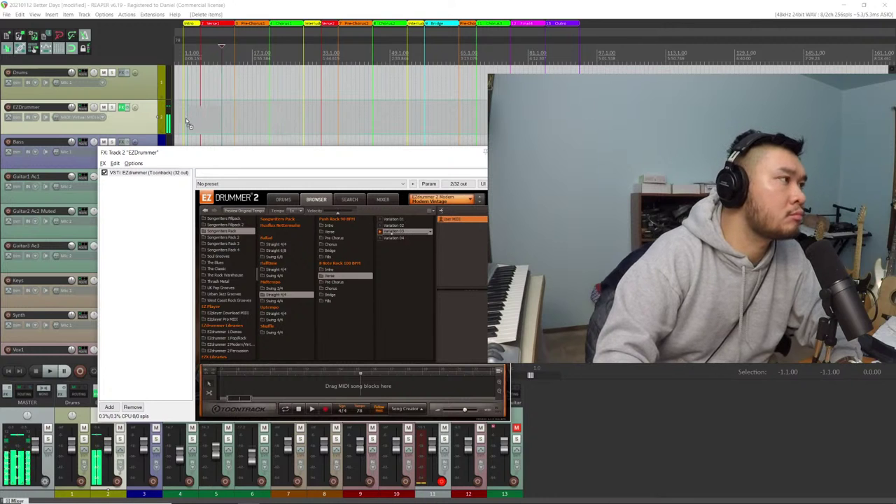
Try Variation 03 on the EZDrummer track in Verse 1 at the project tempo against the song, and delete it
{"action": "left_click_drag", "start_coordinate": [202, 120], "coordinate": [202, 119]}
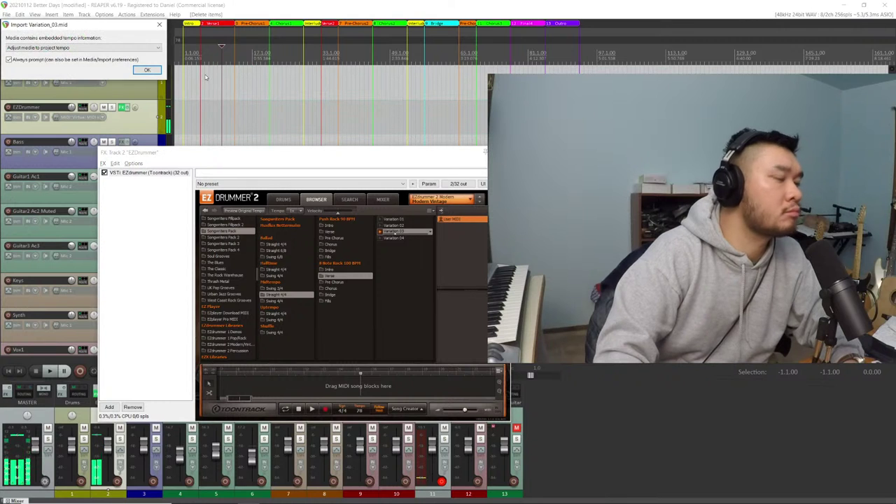
{"action": "key", "text": "Return"}
{"action": "key", "text": "space"}
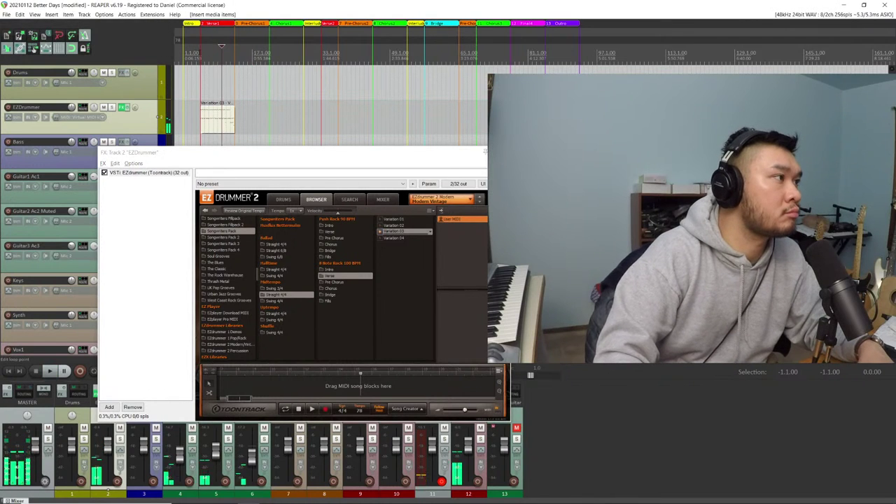
{"action": "key", "text": "space"}
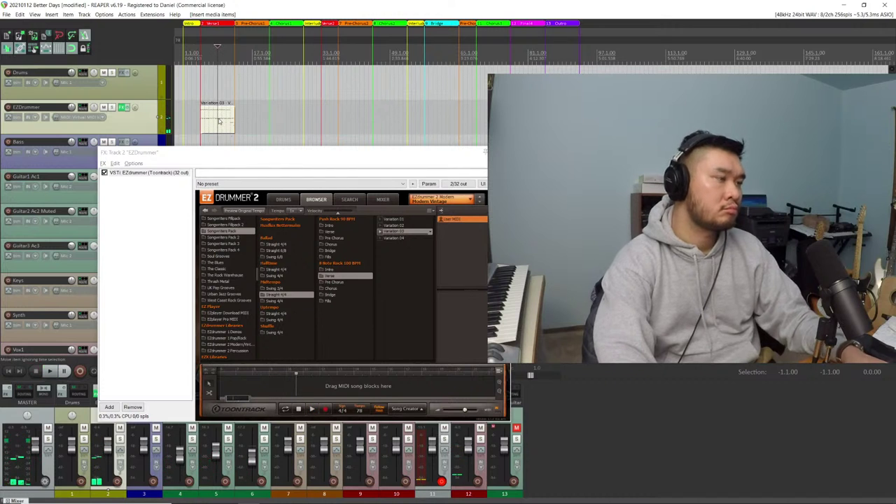
{"action": "key", "text": "Delete"}
Audition Variation 01 of the verse grooves in Songwriters Pack's Uptempo Straight 4/4 folder
{"action": "left_click", "coordinate": [277, 313]}
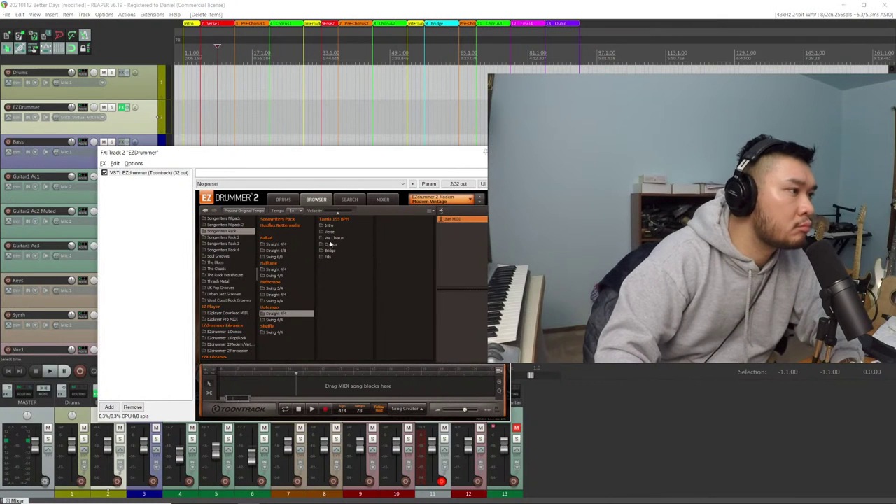
{"action": "left_click", "coordinate": [329, 231]}
{"action": "left_click", "coordinate": [380, 221]}
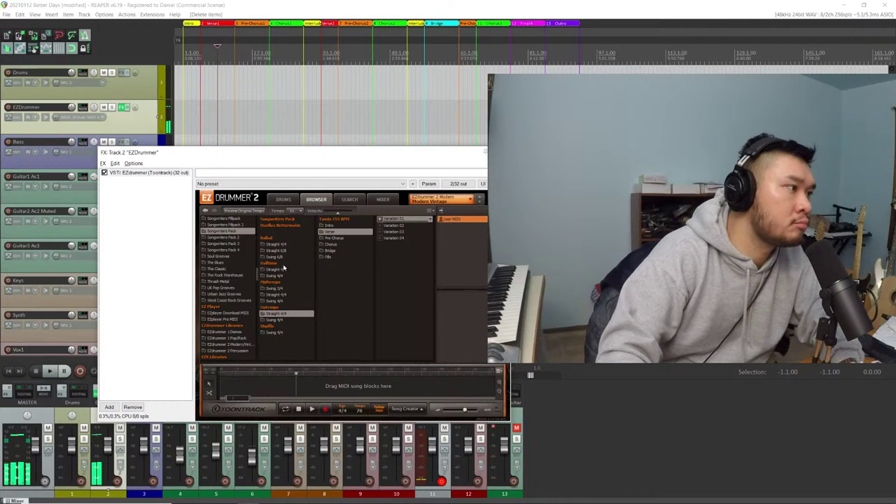
Look through the Heavy Rock verse grooves in Songwriters Pack 2's Midtempo Straight 4/4 folder
{"action": "left_click", "coordinate": [226, 237]}
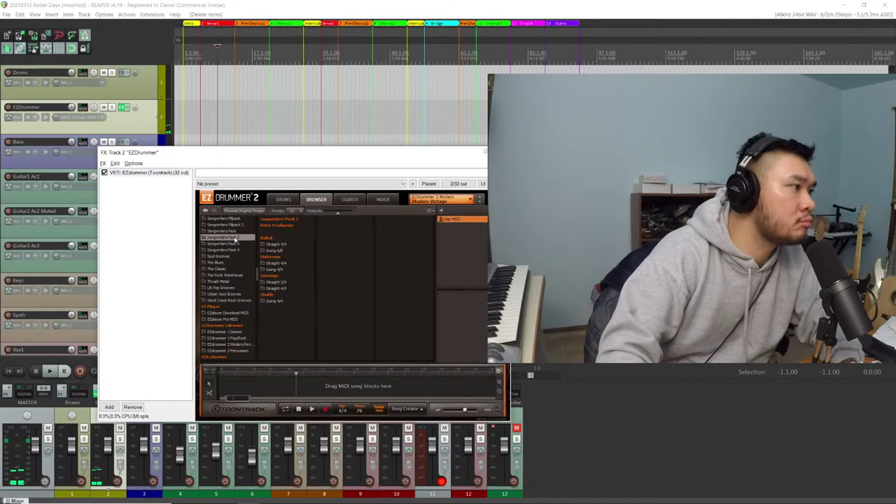
{"action": "left_click", "coordinate": [280, 263]}
{"action": "left_click", "coordinate": [361, 229]}
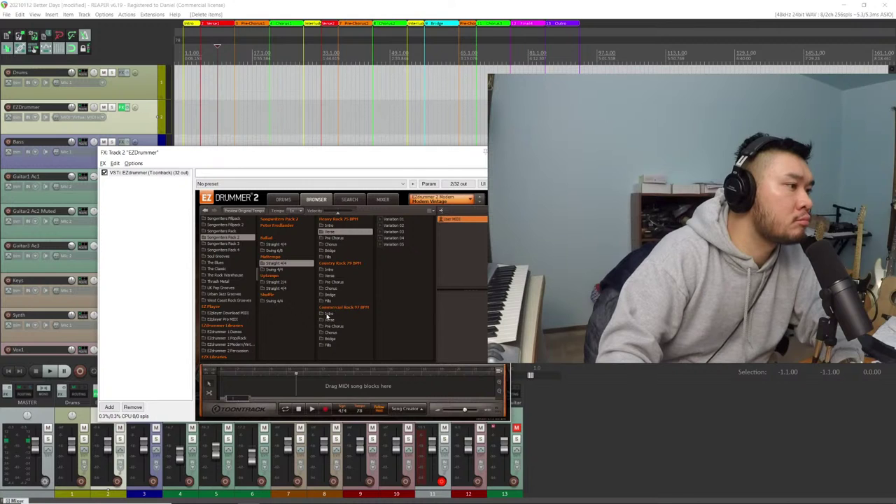
Audition Variation 01 of the first verse set and Variations 01 and 02 of the Memphis verse in Songwriters Pack 3's Midtempo Straight 4/4 folder
{"action": "left_click", "coordinate": [231, 250]}
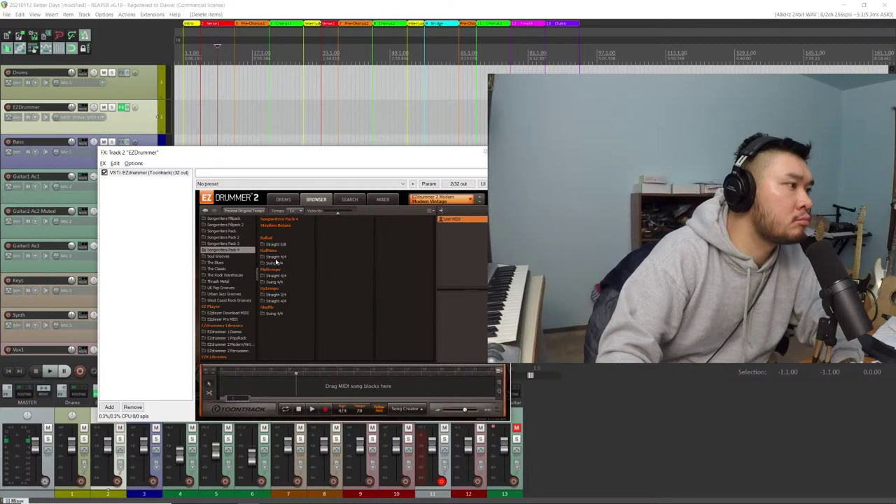
{"action": "key", "text": "Up"}
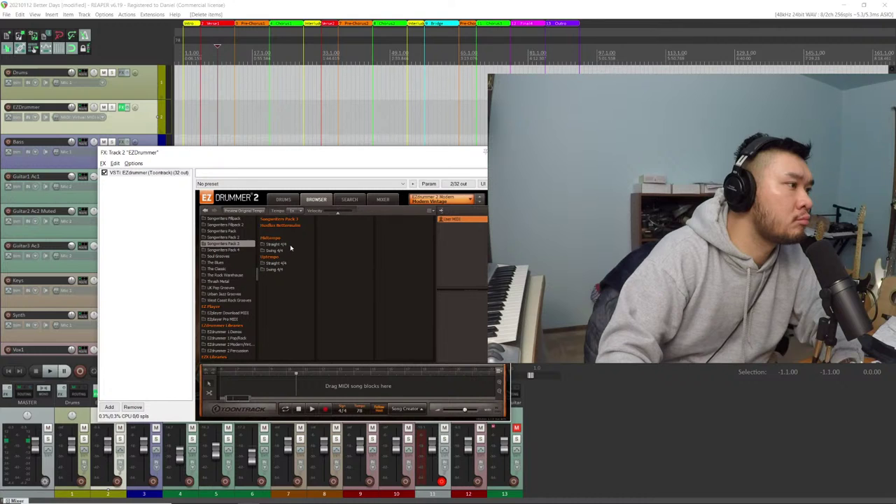
{"action": "left_click", "coordinate": [275, 243]}
{"action": "left_click", "coordinate": [328, 231]}
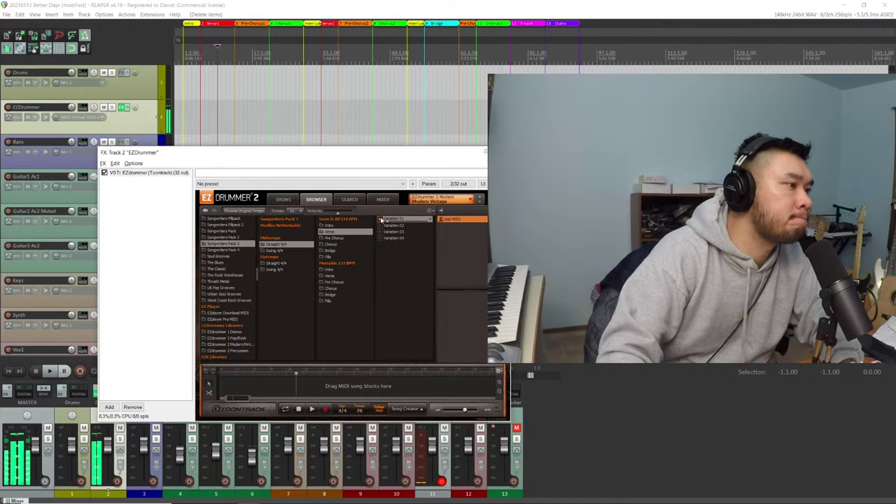
{"action": "left_click", "coordinate": [345, 275]}
{"action": "left_click", "coordinate": [379, 221]}
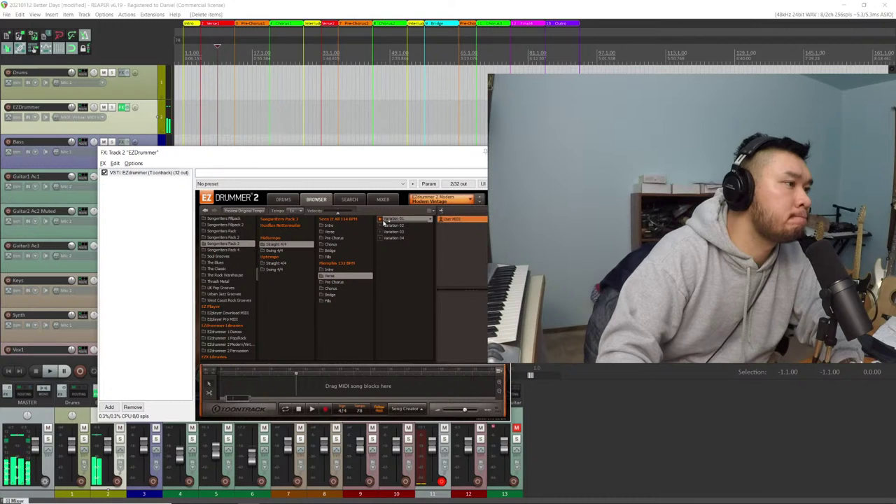
{"action": "left_click", "coordinate": [389, 225]}
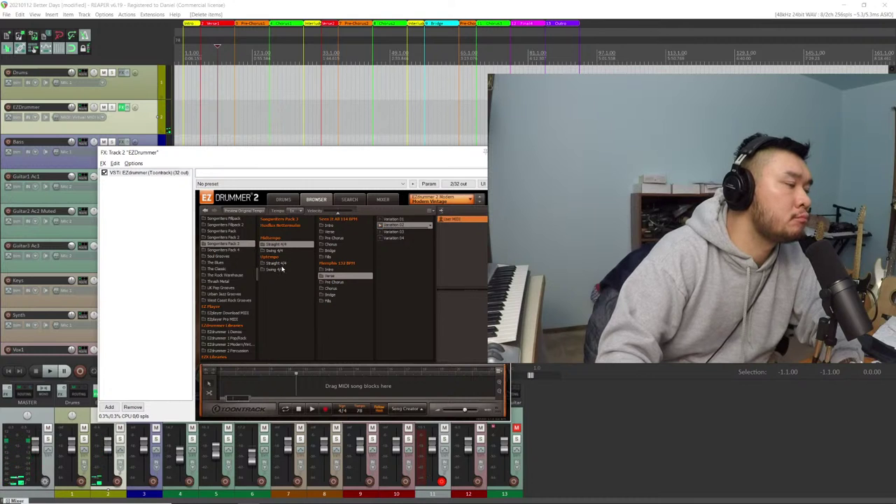
Audition Variation 01 of the first verse set and of the Anchor verse in Songwriters Pack 4's Midtempo Straight 4/4 folder
{"action": "left_click", "coordinate": [224, 250]}
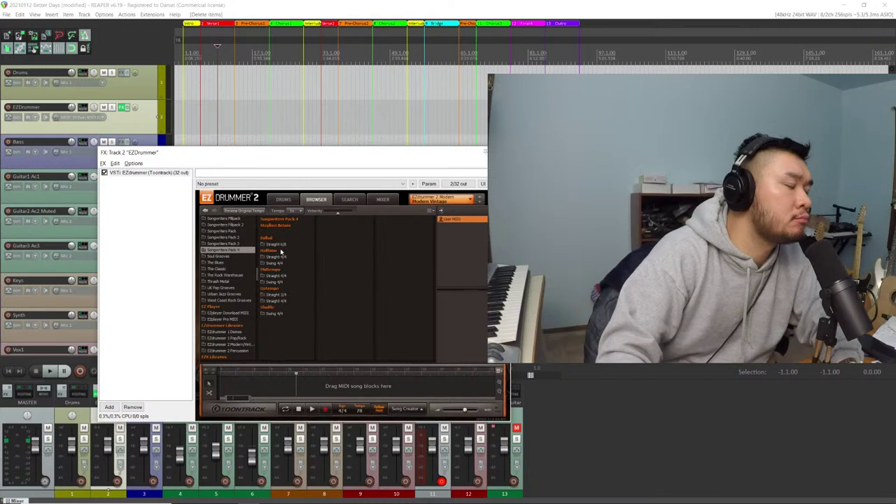
{"action": "left_click", "coordinate": [290, 263]}
{"action": "left_click", "coordinate": [296, 257]}
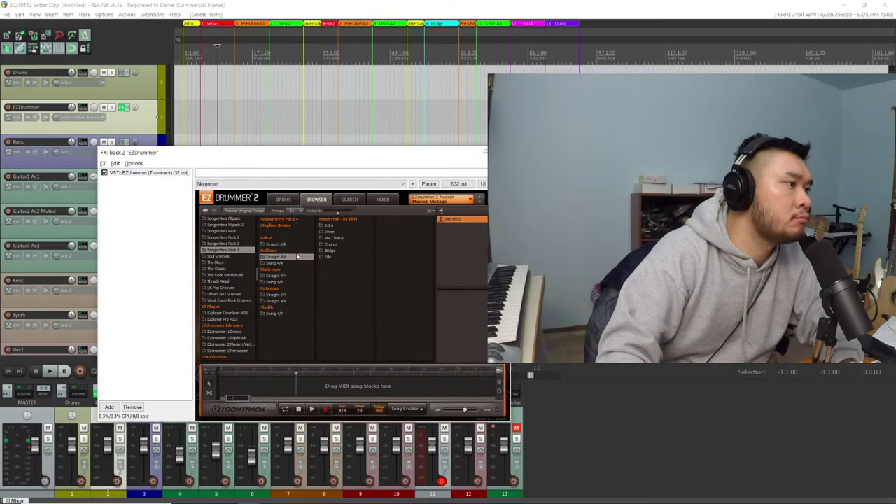
{"action": "left_click", "coordinate": [297, 276]}
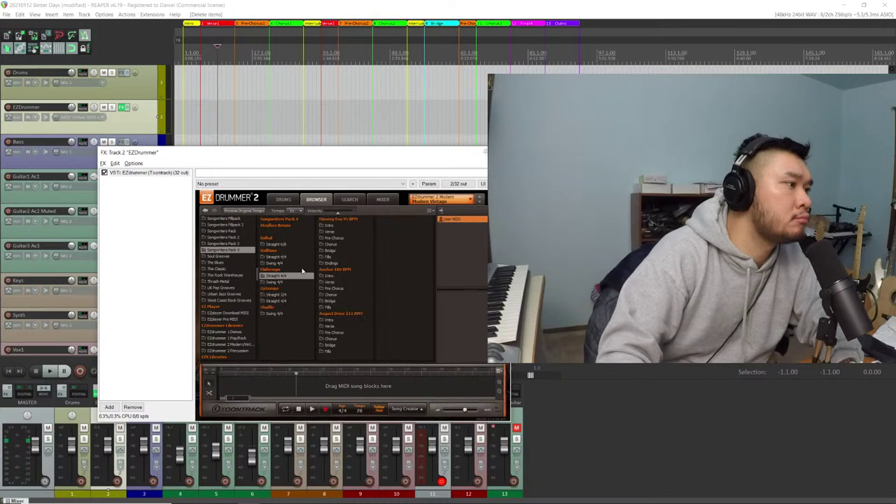
{"action": "left_click", "coordinate": [342, 232]}
{"action": "left_click", "coordinate": [382, 220]}
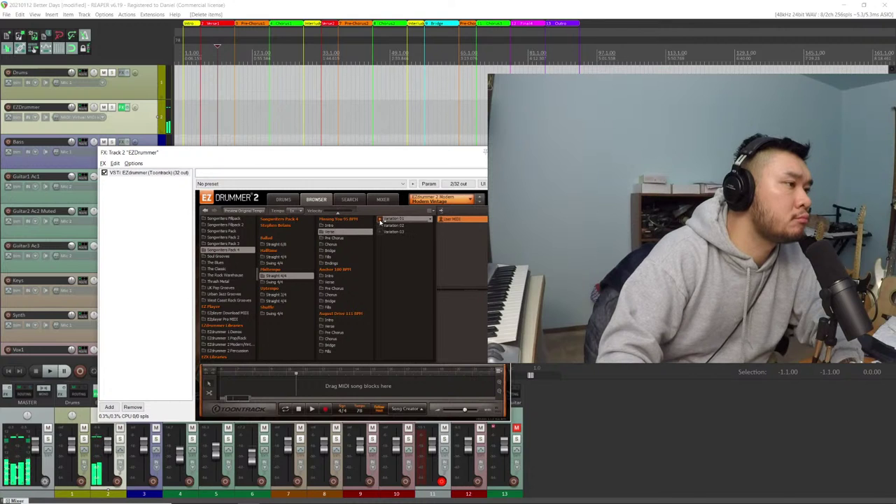
{"action": "left_click", "coordinate": [345, 282]}
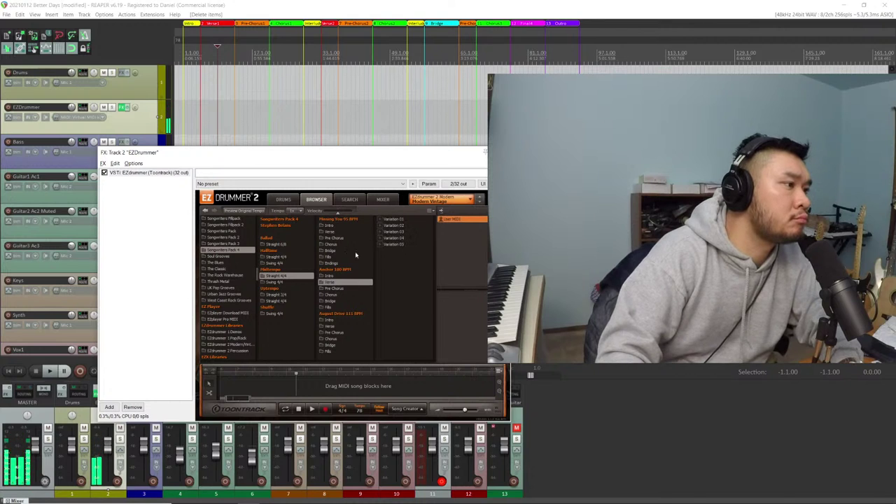
{"action": "left_click", "coordinate": [383, 220]}
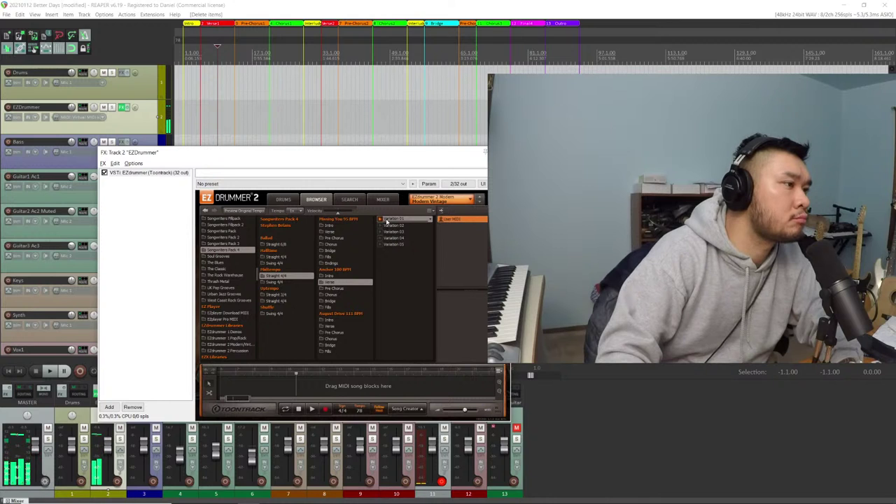
Audition Variation 01 and Variation 03 of the August Drive 111 BPM verse grooves
{"action": "left_click", "coordinate": [333, 326]}
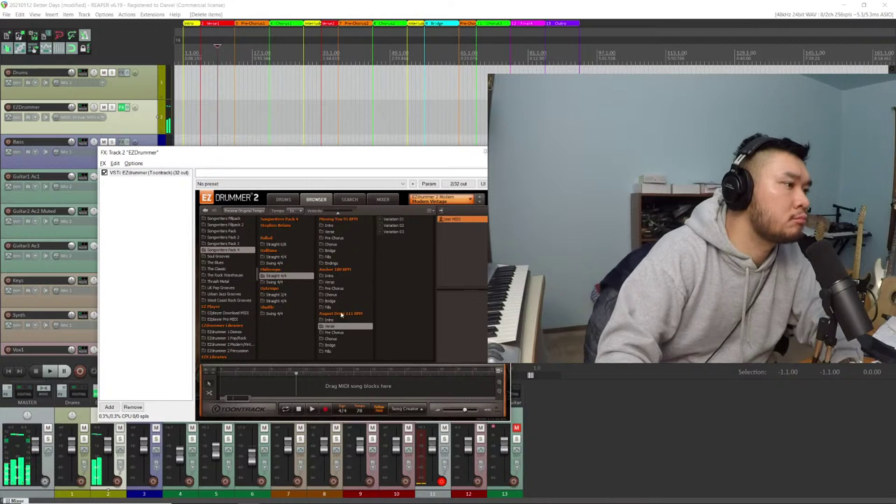
{"action": "left_click", "coordinate": [401, 220]}
{"action": "left_click", "coordinate": [397, 232]}
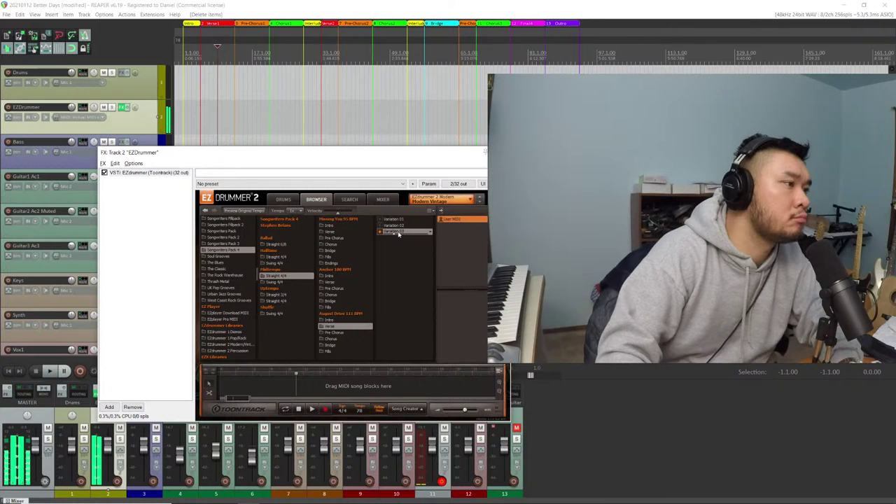
Lower the EZDrummer track's volume and play the song from the start of Verse 1 to check the balance
{"action": "left_click_drag", "start_coordinate": [71, 452], "coordinate": [77, 444]}
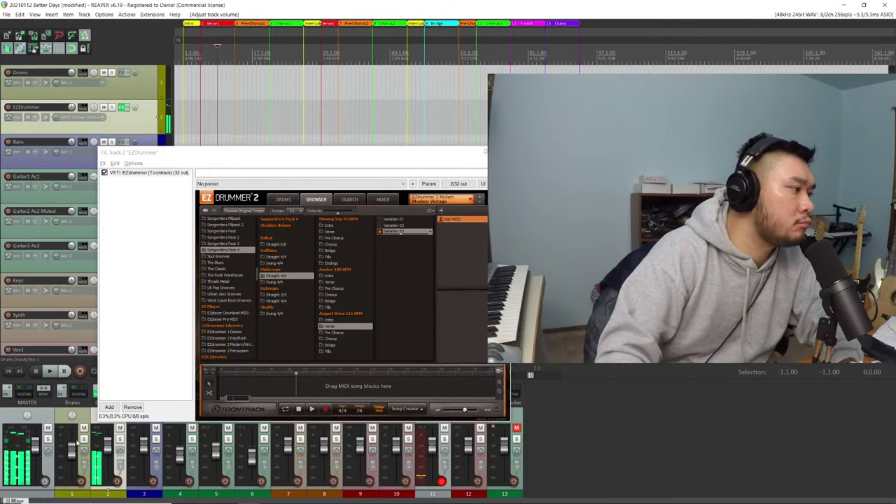
{"action": "mouse_move", "coordinate": [71, 447]}
{"action": "left_click", "coordinate": [301, 411]}
{"action": "mouse_move", "coordinate": [110, 448]}
{"action": "left_click_drag", "start_coordinate": [110, 448], "coordinate": [76, 450]}
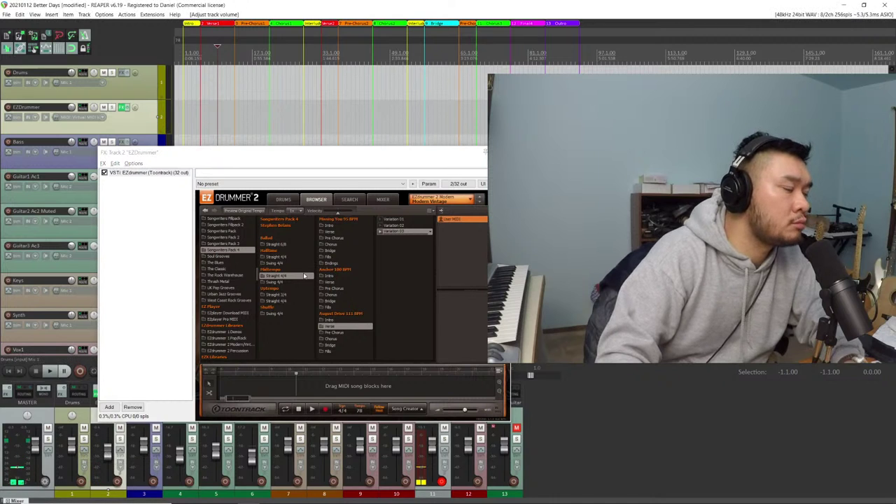
{"action": "key", "text": "space"}
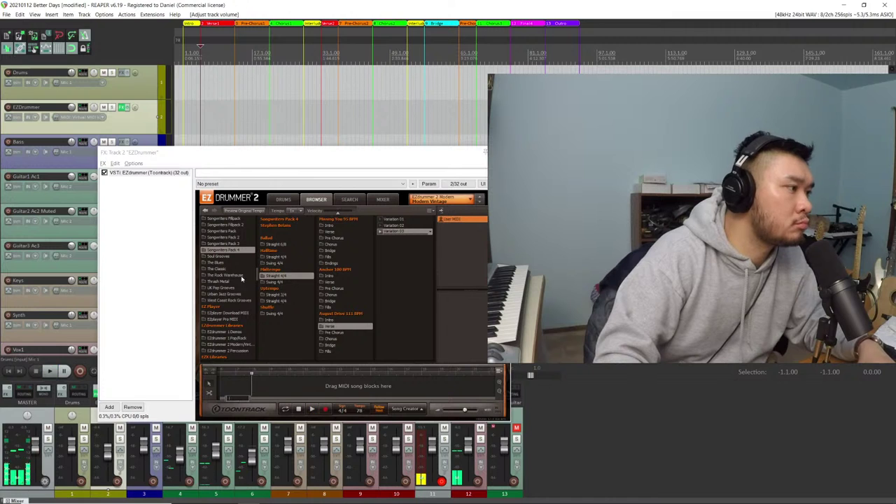
Stop playback and audition Variation 01 of the Simple Sync verse in Urban Jazz Grooves' Midtempo Straight 4/4 folder
{"action": "key", "text": "space"}
{"action": "left_click", "coordinate": [223, 294]}
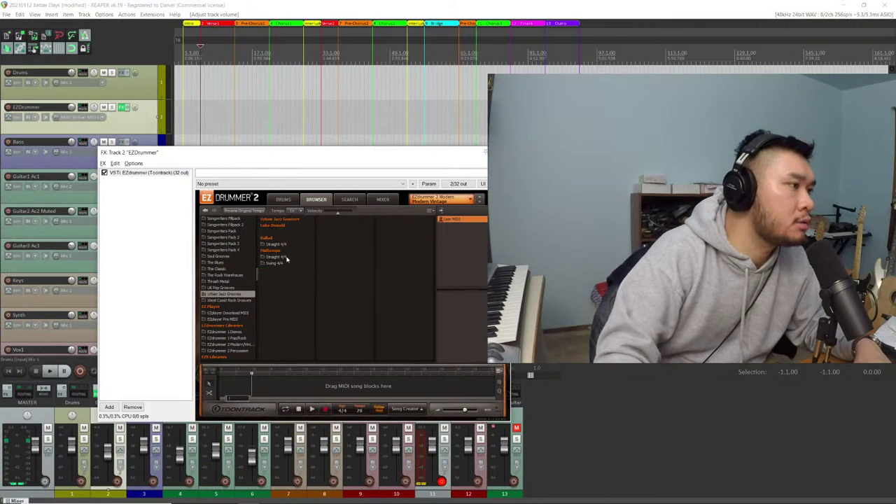
{"action": "left_click", "coordinate": [280, 257]}
{"action": "left_click", "coordinate": [330, 233]}
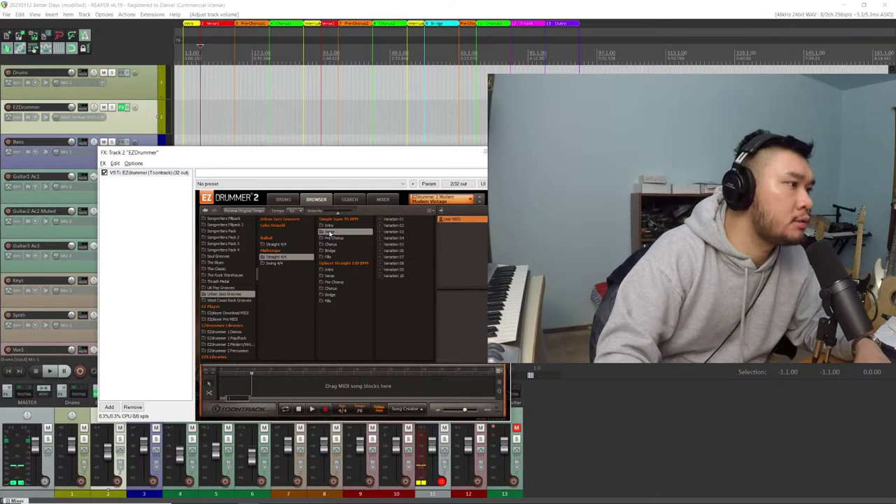
{"action": "left_click", "coordinate": [380, 220]}
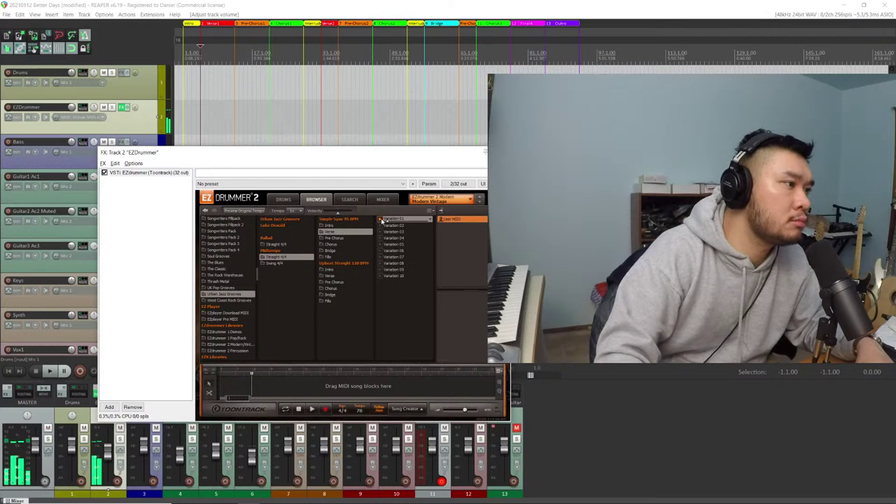
Audition Variation 01 of the Upbeat Straight verse, place it on the EZDrummer track at Verse 1 and check it against the song
{"action": "left_click", "coordinate": [332, 276]}
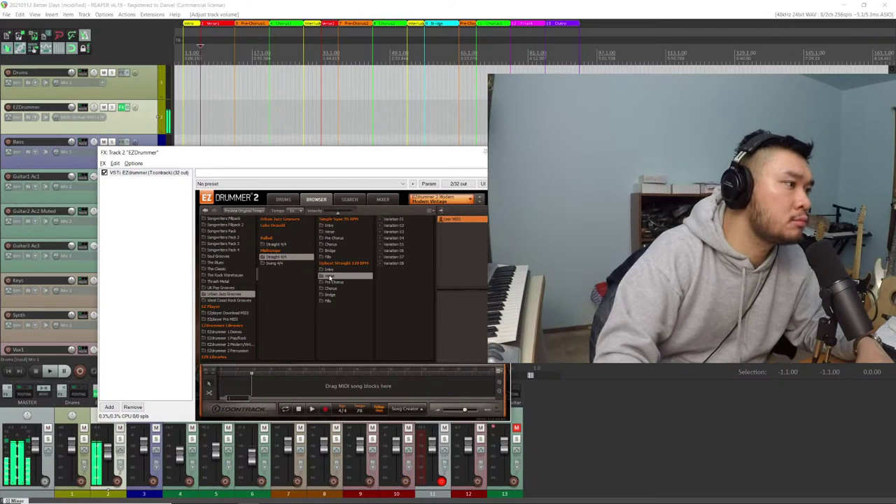
{"action": "left_click", "coordinate": [387, 221]}
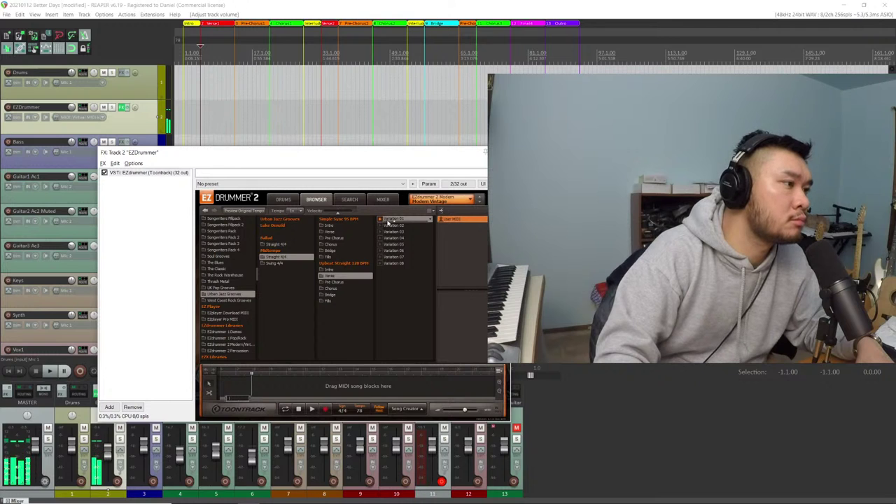
{"action": "left_click_drag", "start_coordinate": [398, 221], "coordinate": [202, 117]}
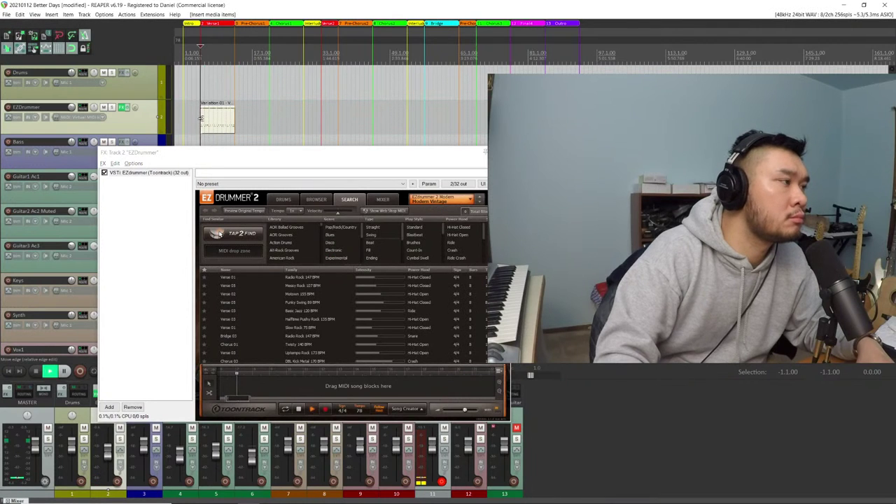
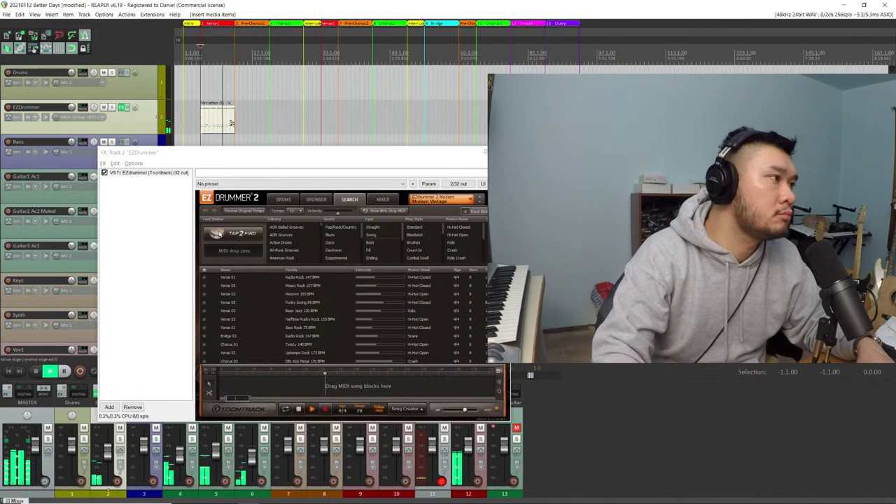
{"action": "left_click", "coordinate": [316, 200]}
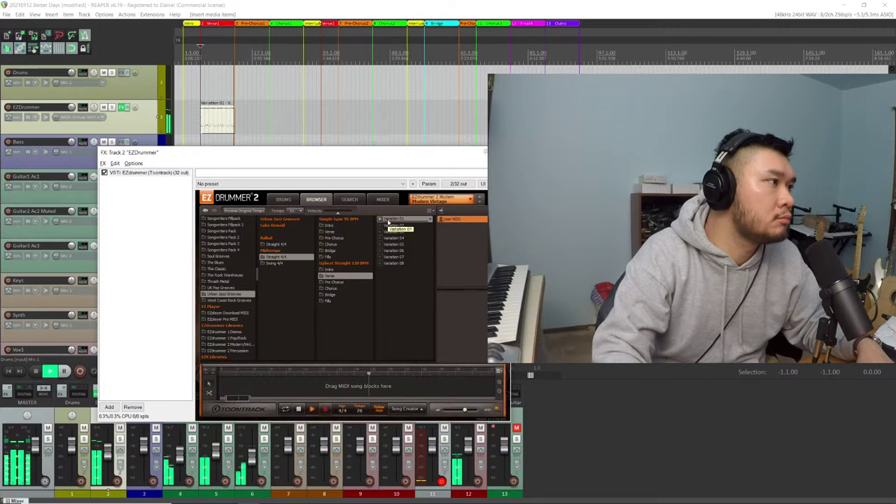
{"action": "key", "text": "space"}
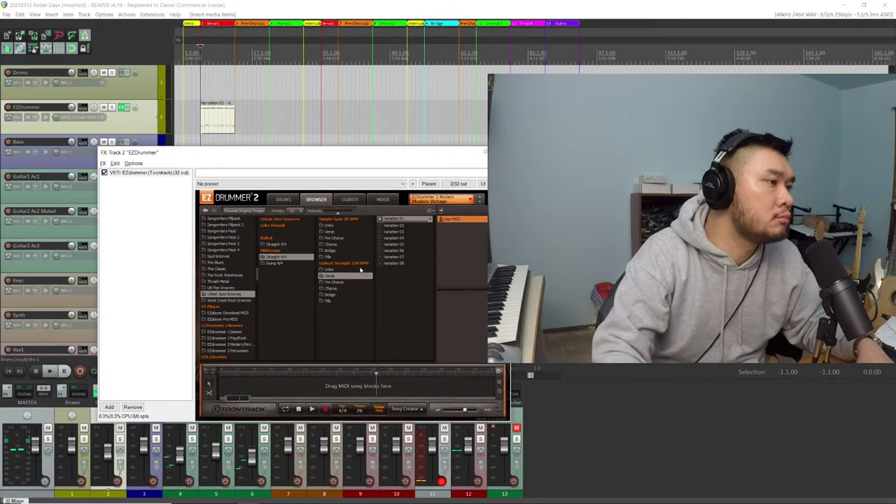
Audition Variations 02, 03 and 04 of the Upbeat Straight pre-chorus, comparing them with the verse's Variation 01
{"action": "left_click", "coordinate": [342, 288]}
{"action": "left_click", "coordinate": [350, 282]}
{"action": "left_click", "coordinate": [382, 226]}
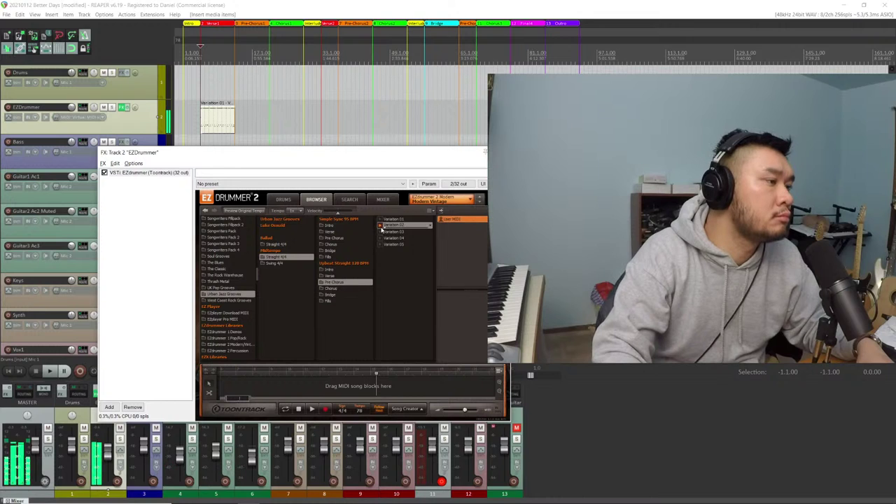
{"action": "left_click", "coordinate": [341, 276]}
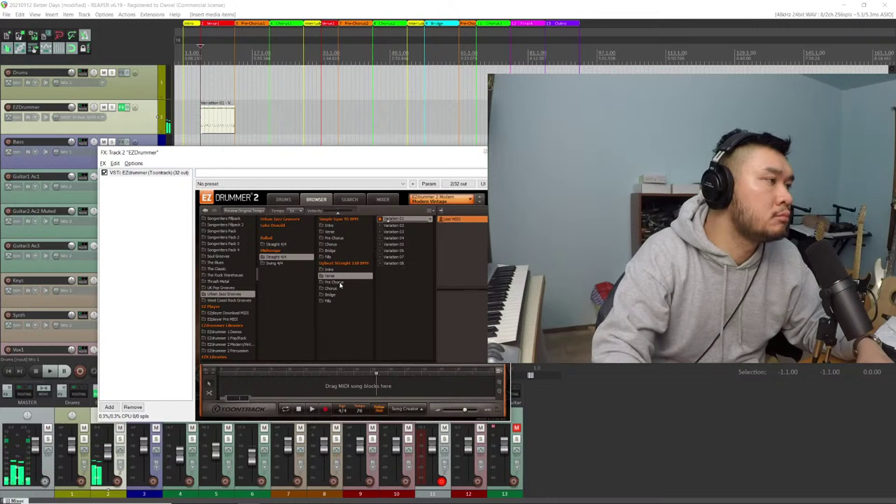
{"action": "left_click", "coordinate": [341, 282]}
{"action": "left_click", "coordinate": [387, 235]}
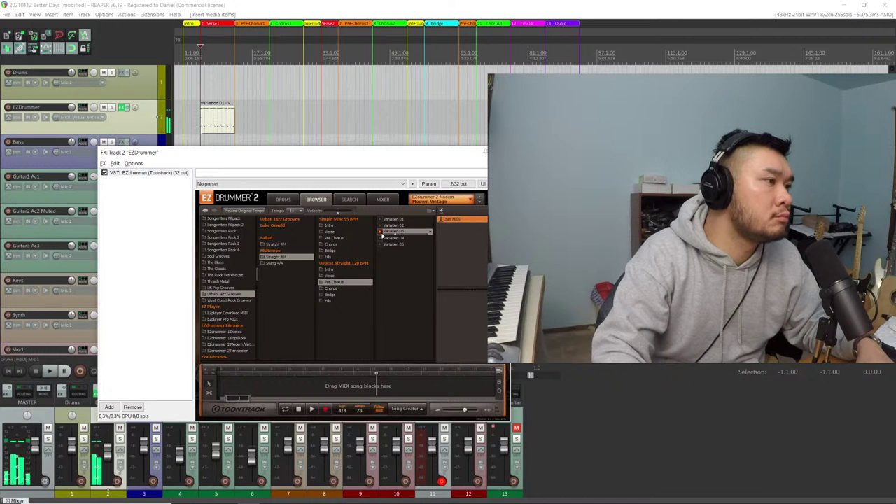
{"action": "left_click", "coordinate": [383, 239]}
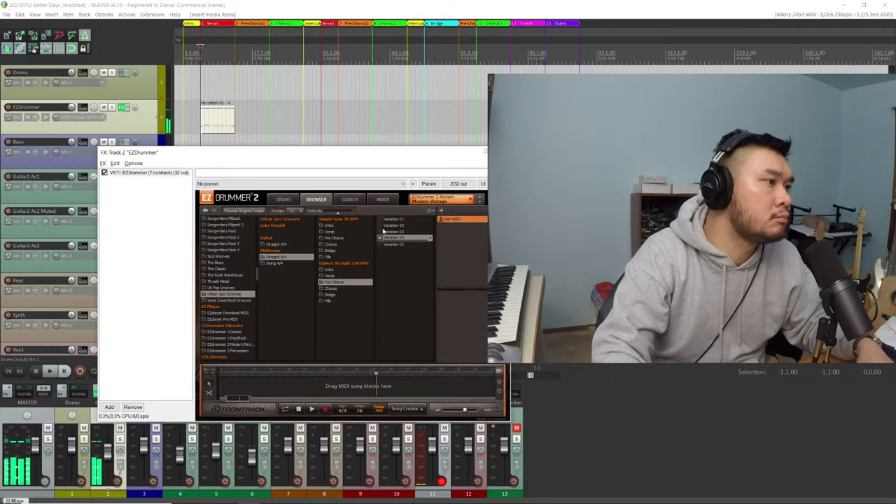
{"action": "left_click", "coordinate": [383, 226]}
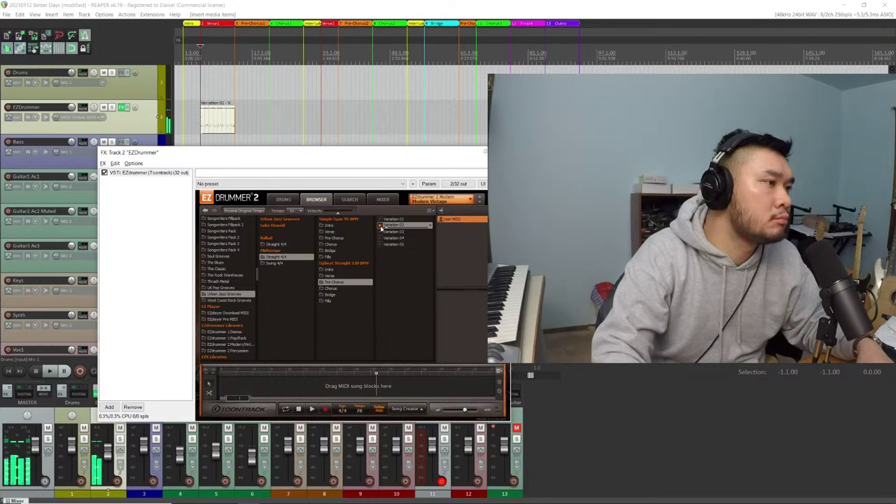
Try the Upbeat Straight pre-chorus Variation 02 at Pre-Chorus 1, adjusted to the project tempo, and remove it after listening
{"action": "left_click_drag", "start_coordinate": [390, 226], "coordinate": [238, 122]}
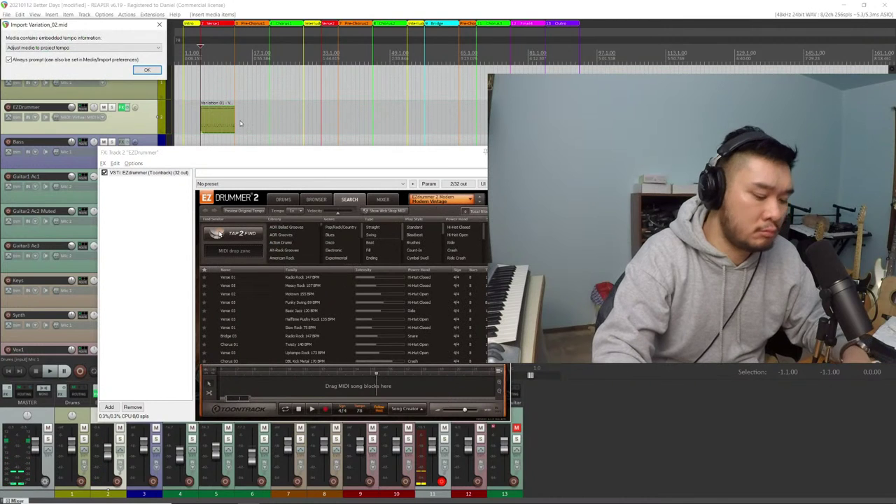
{"action": "key", "text": "Return"}
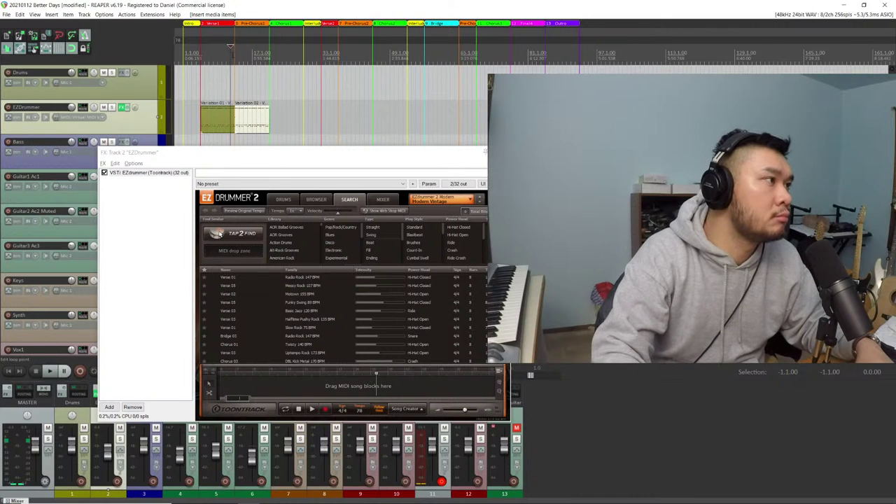
{"action": "key", "text": "space"}
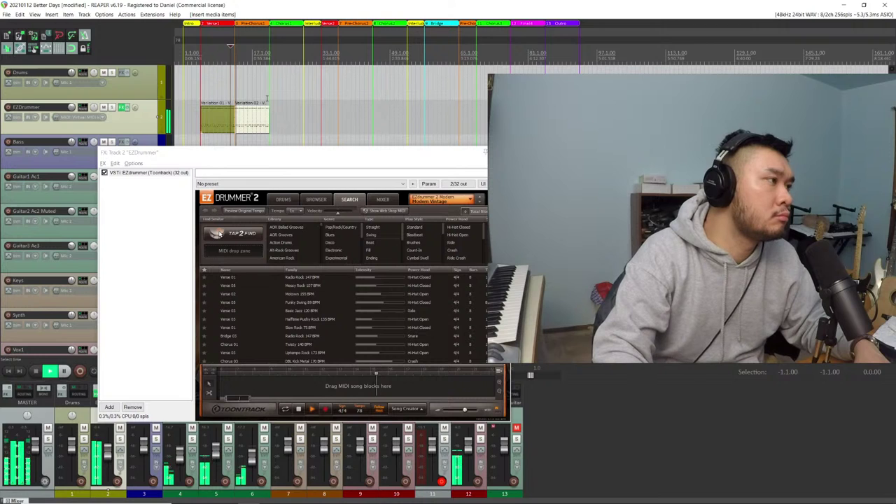
{"action": "left_click", "coordinate": [316, 200]}
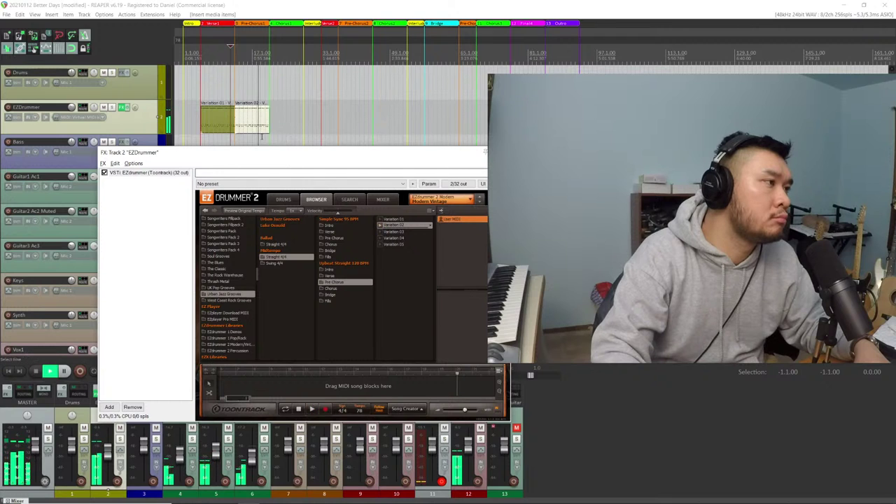
{"action": "key", "text": "Delete"}
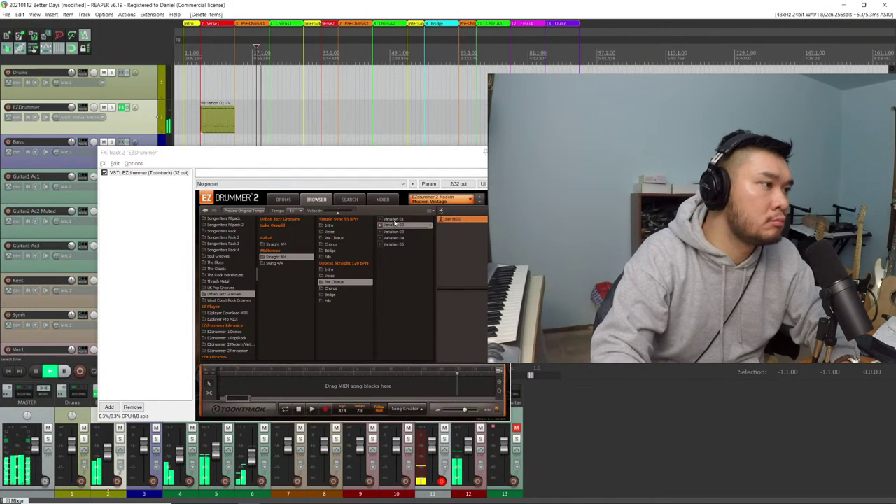
Audition the Upbeat Straight pre-chorus Variation 01 and the Simple Sync pre-chorus Variations 01, 04, 03 and 02
{"action": "left_click", "coordinate": [382, 220]}
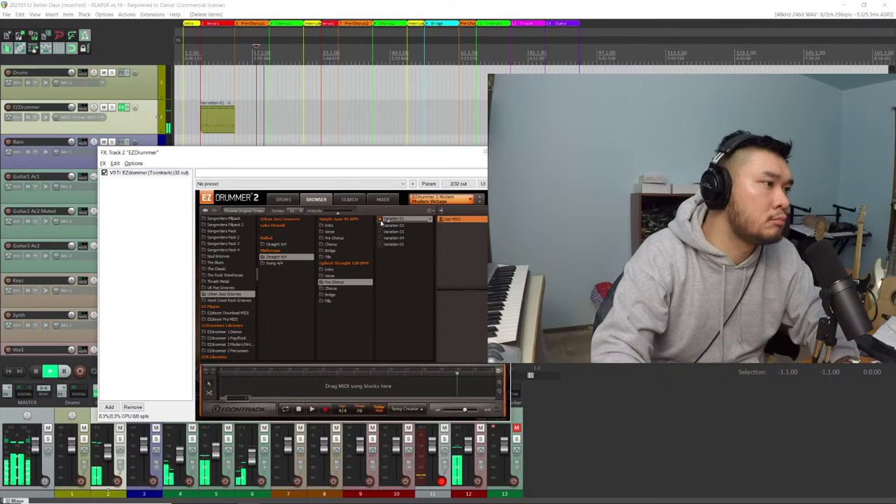
{"action": "left_click", "coordinate": [333, 238]}
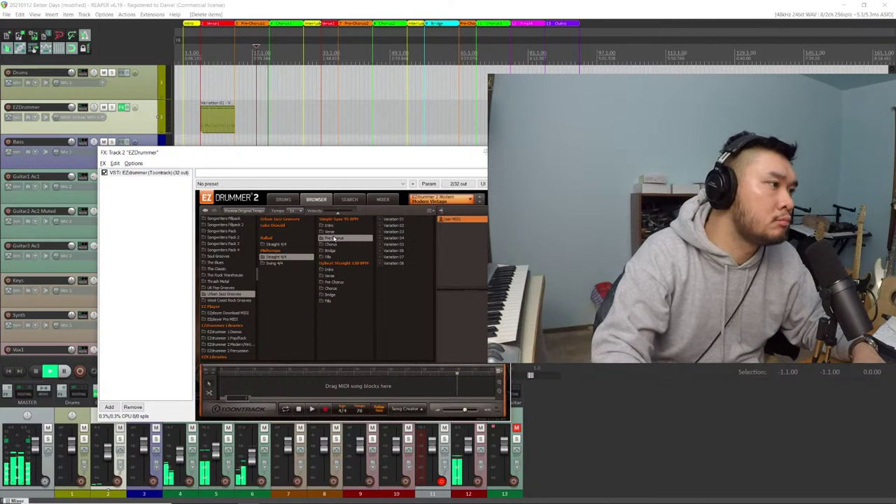
{"action": "left_click", "coordinate": [382, 220]}
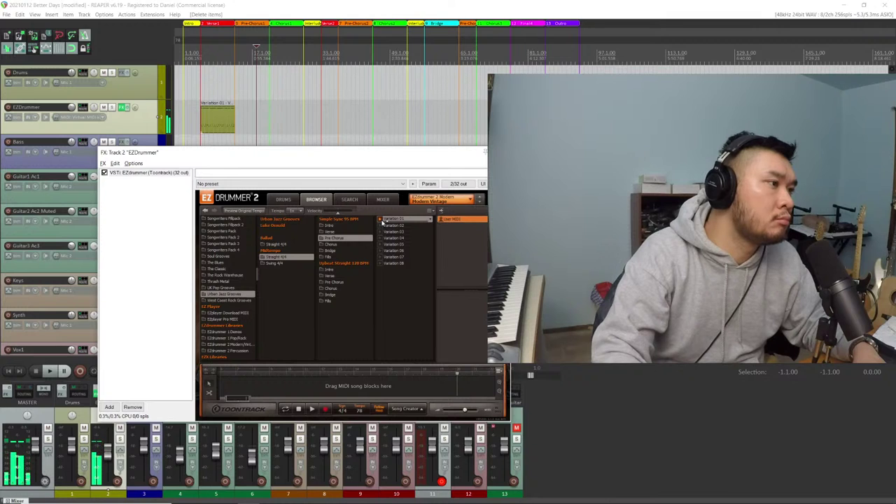
{"action": "left_click", "coordinate": [382, 238]}
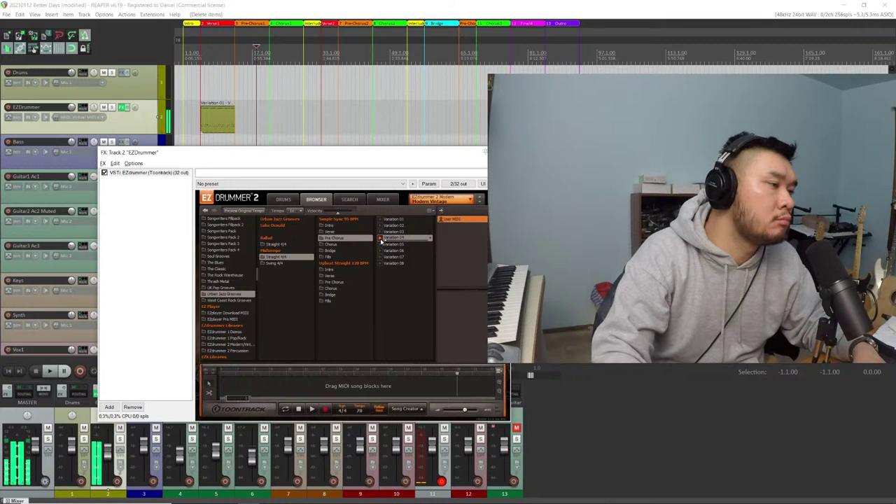
{"action": "left_click", "coordinate": [382, 232]}
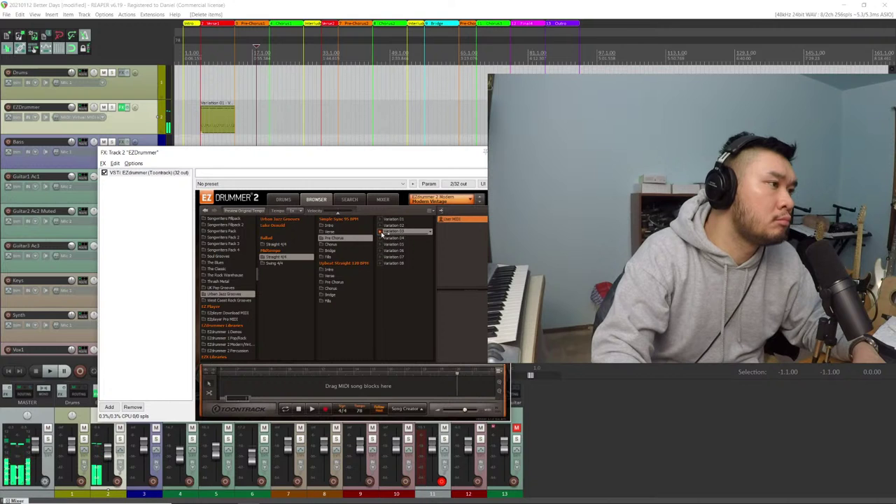
{"action": "left_click", "coordinate": [381, 227]}
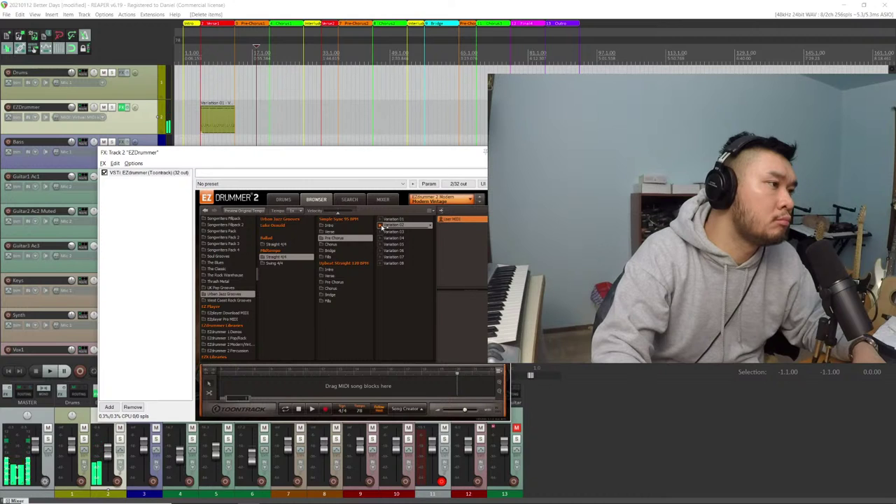
Place the Simple Sync pre-chorus Variation 02 at the start of Pre-Chorus 1 and play the transition from Verse 1
{"action": "left_click_drag", "start_coordinate": [396, 229], "coordinate": [237, 127]}
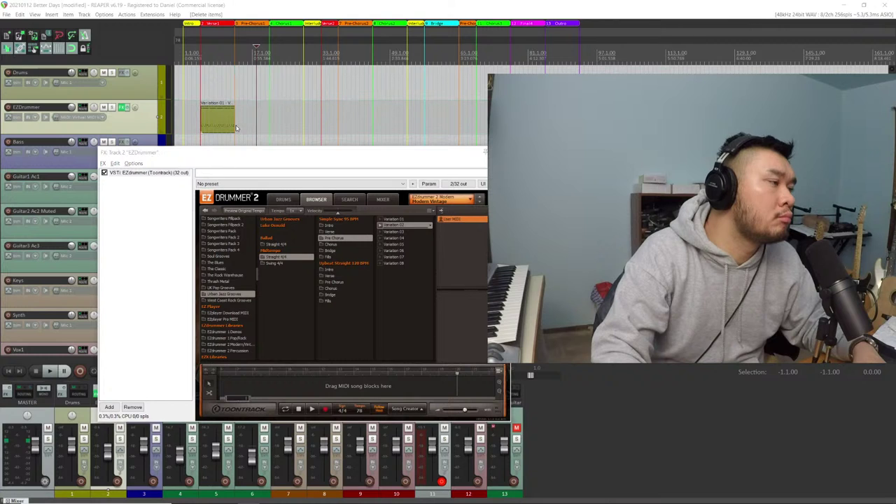
{"action": "key", "text": "Return"}
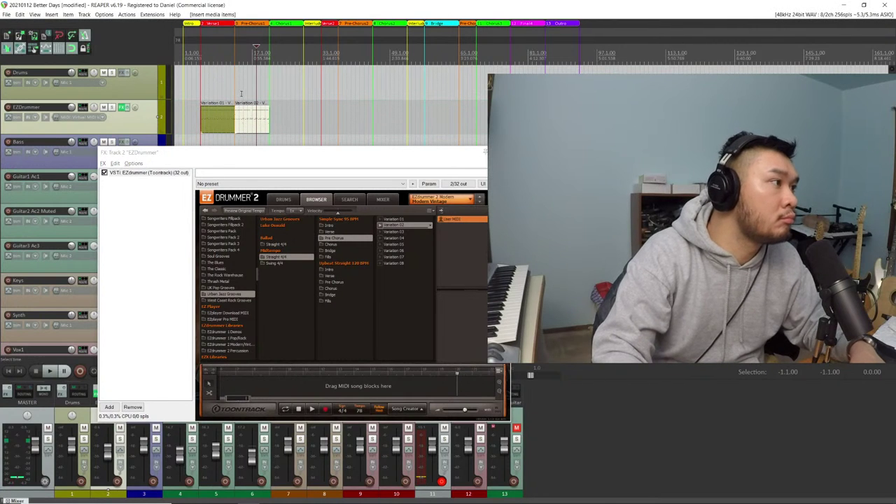
{"action": "key", "text": "Delete"}
{"action": "left_click", "coordinate": [322, 150]}
{"action": "left_click_drag", "start_coordinate": [276, 127], "coordinate": [260, 126]}
{"action": "key", "text": "Return"}
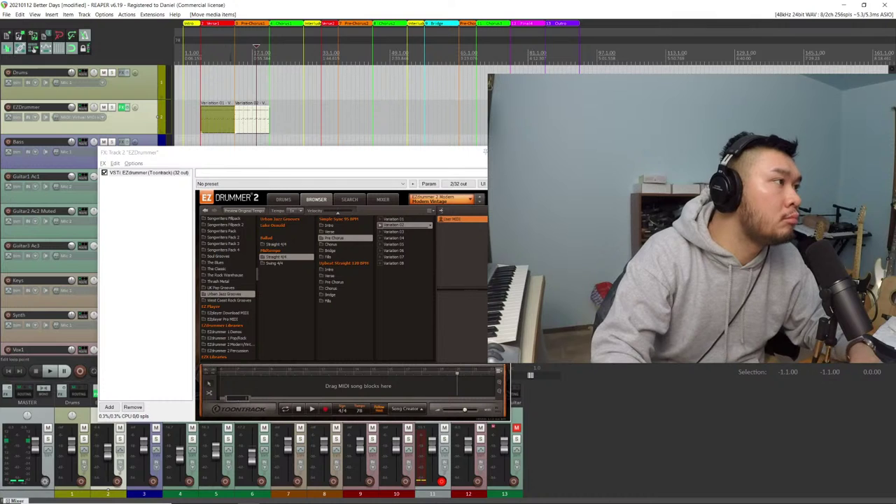
{"action": "scroll", "coordinate": [239, 105], "scroll_direction": "up", "scroll_amount": 3}
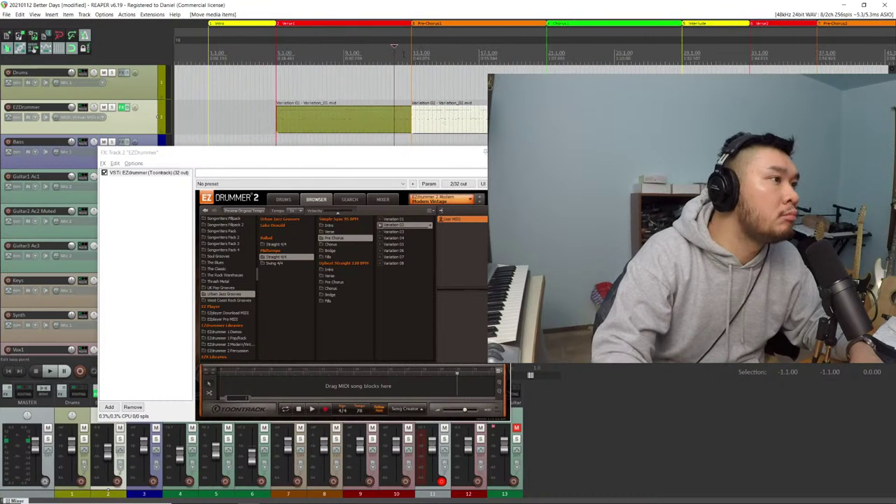
{"action": "key", "text": "space"}
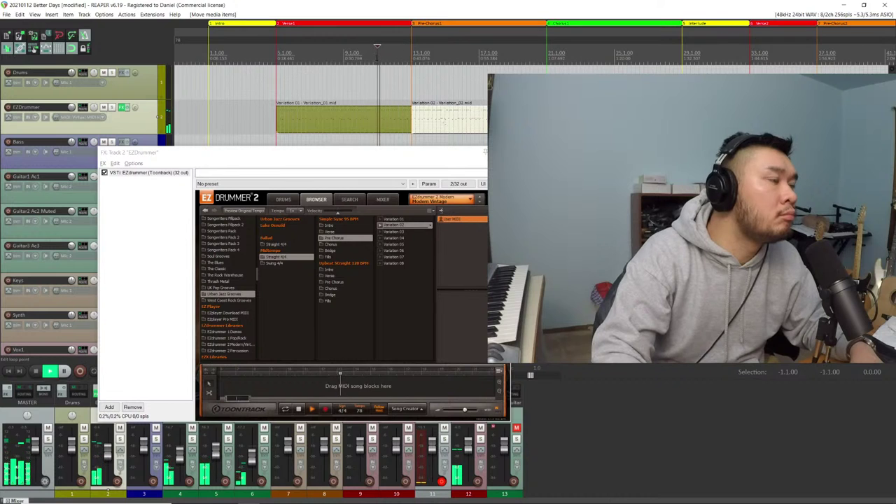
{"action": "scroll", "coordinate": [415, 112], "scroll_direction": "up", "scroll_amount": 2}
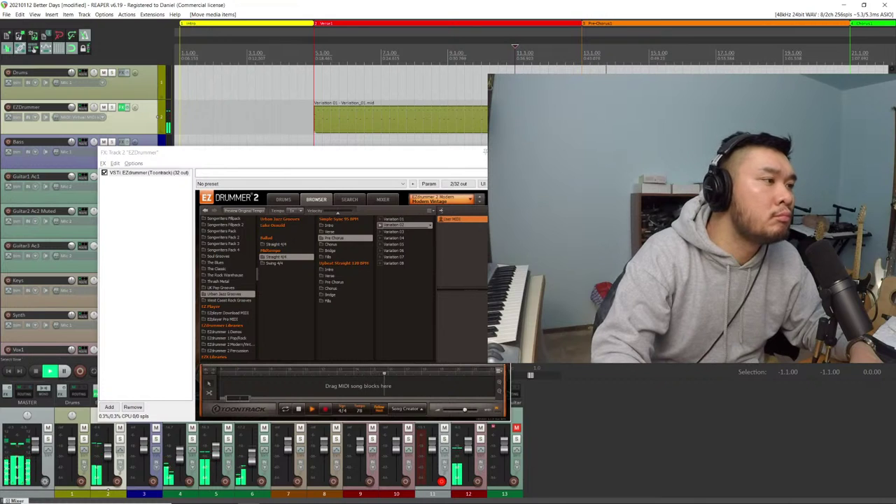
{"action": "key", "text": "space"}
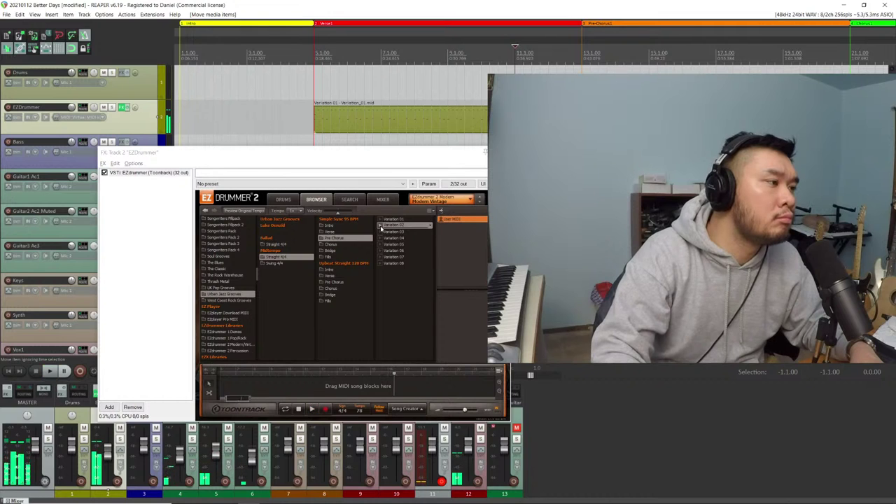
Delete the Variation 02 clip from Pre-Chorus 1, undo the deletion to reconsider it, and redo the deletion
{"action": "key", "text": "Delete"}
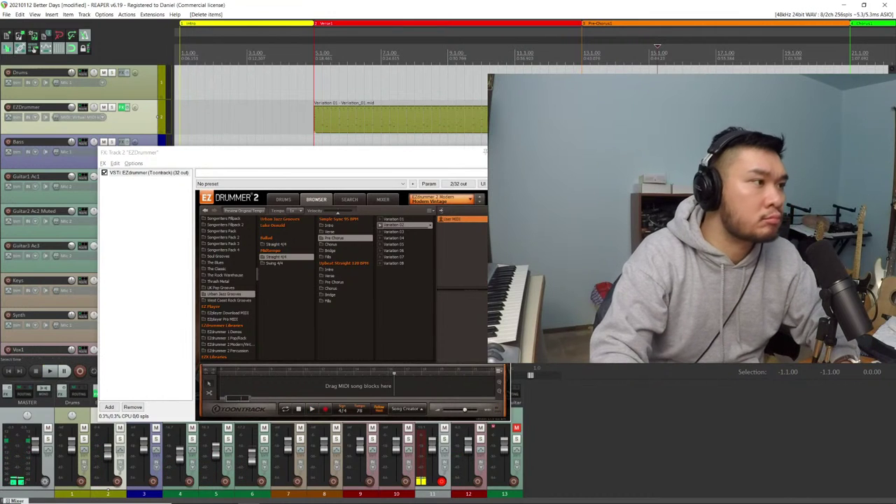
{"action": "key", "text": "ctrl+z"}
{"action": "left_click", "coordinate": [389, 245]}
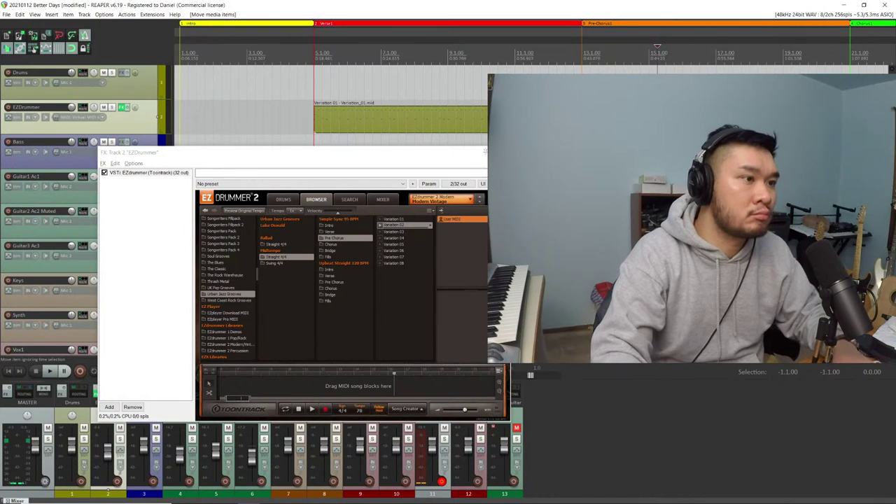
{"action": "key", "text": "ctrl+shift+z"}
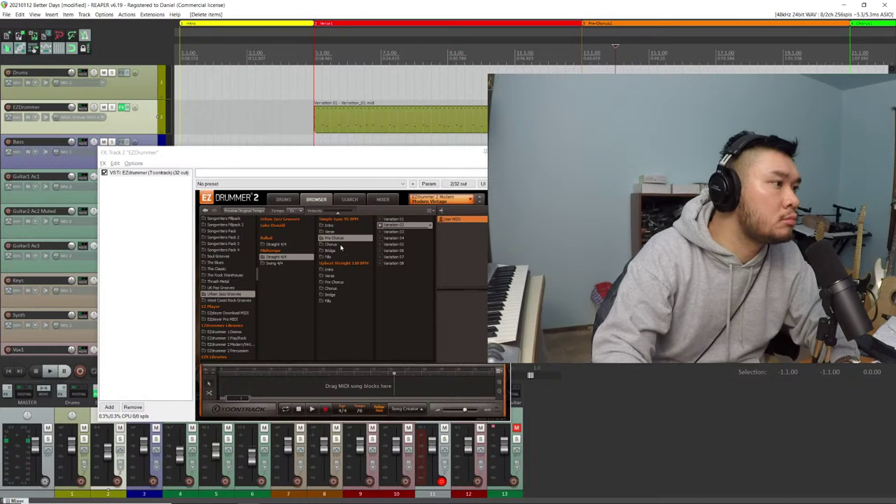
Audition the Upbeat Straight intro Variation 01 and the Upbeat Straight verse Variations 02, 05 and 07
{"action": "left_click", "coordinate": [342, 270]}
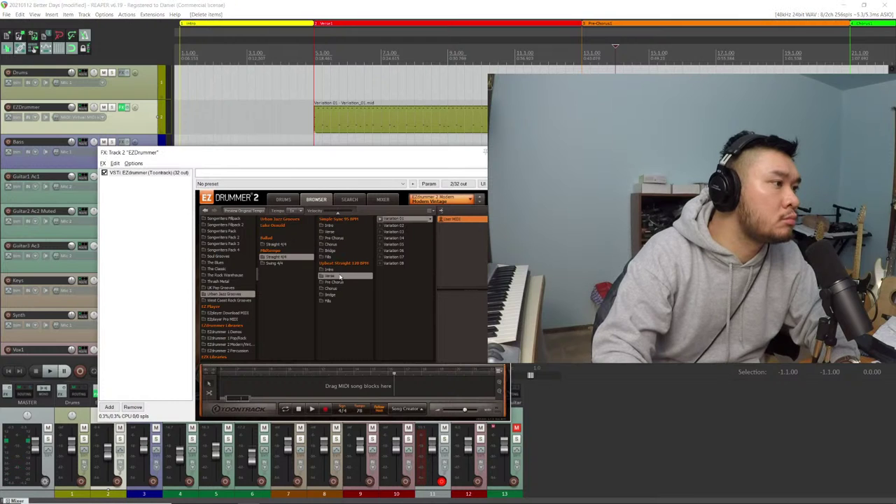
{"action": "left_click", "coordinate": [382, 220]}
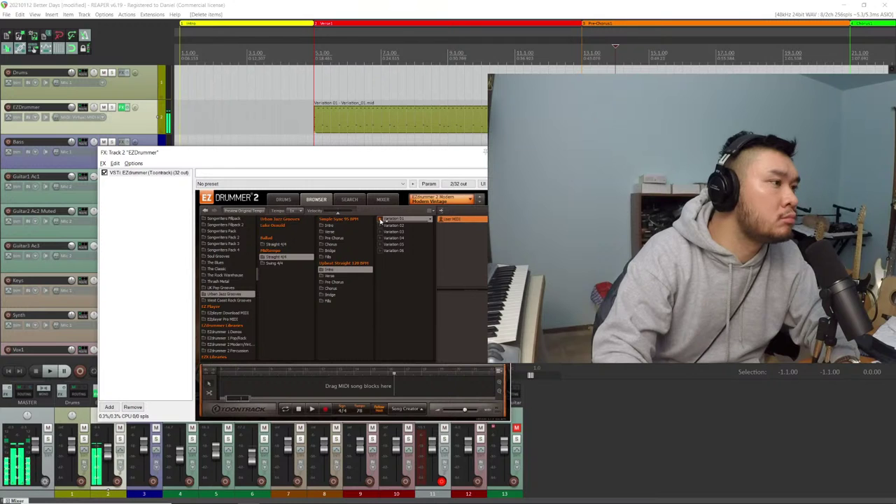
{"action": "left_click", "coordinate": [340, 276]}
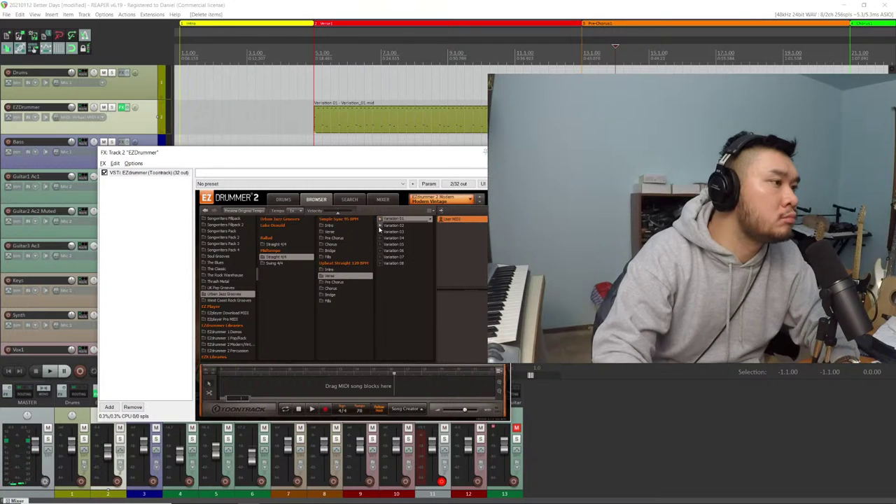
{"action": "left_click", "coordinate": [381, 227]}
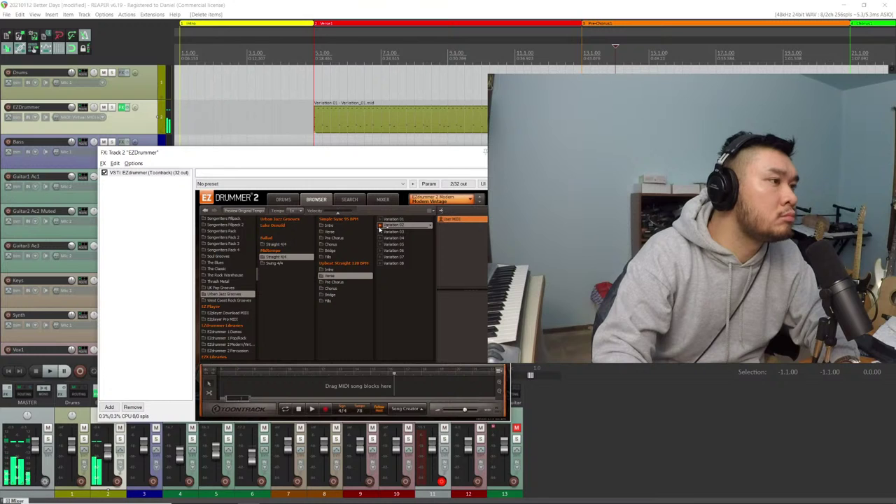
{"action": "left_click", "coordinate": [383, 244]}
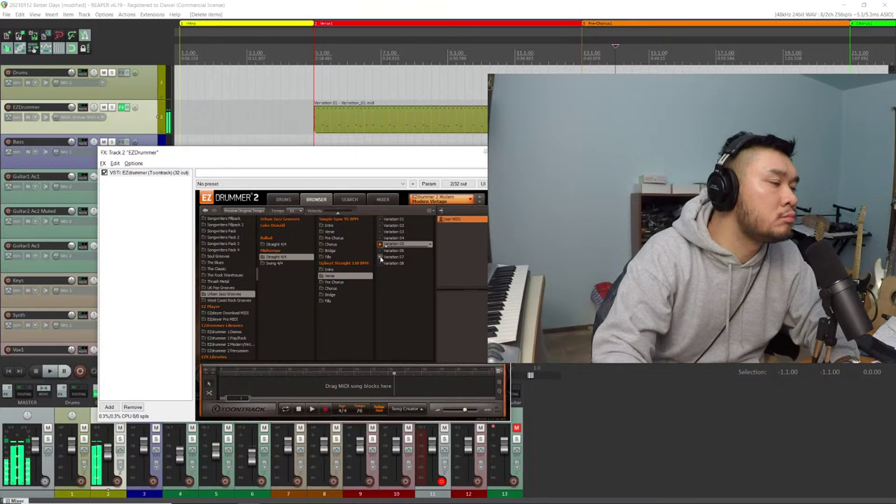
{"action": "left_click", "coordinate": [384, 257]}
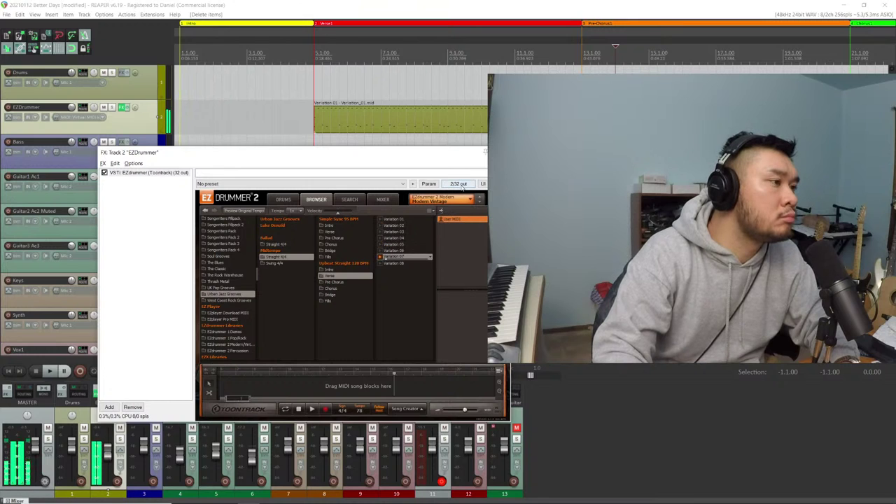
Place the Upbeat Straight verse Variation 07 at Pre-Chorus 1, adjusted to the project tempo, and play the transition from Verse 1
{"action": "key", "text": "minus"}
{"action": "key", "text": "minus"}
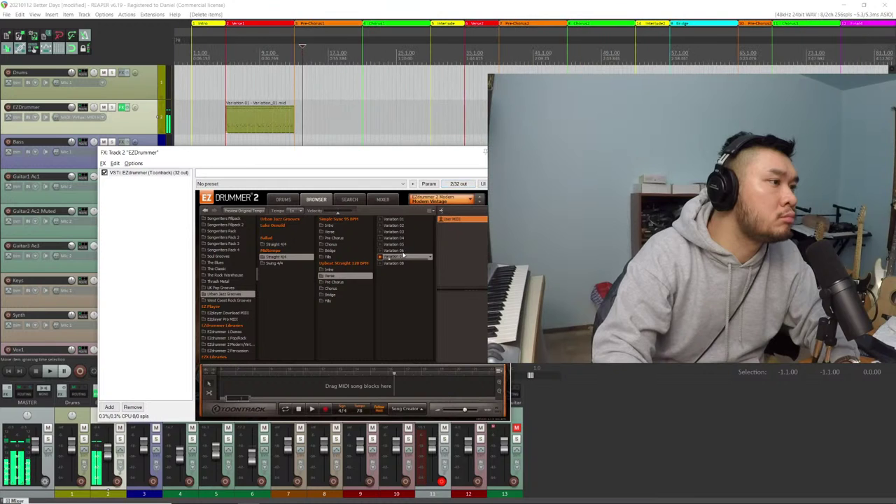
{"action": "left_click_drag", "start_coordinate": [407, 260], "coordinate": [296, 121]}
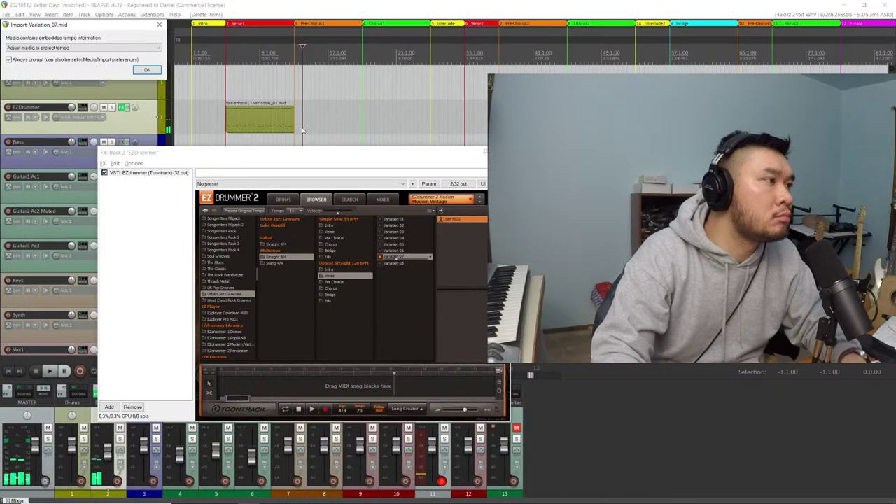
{"action": "key", "text": "Return"}
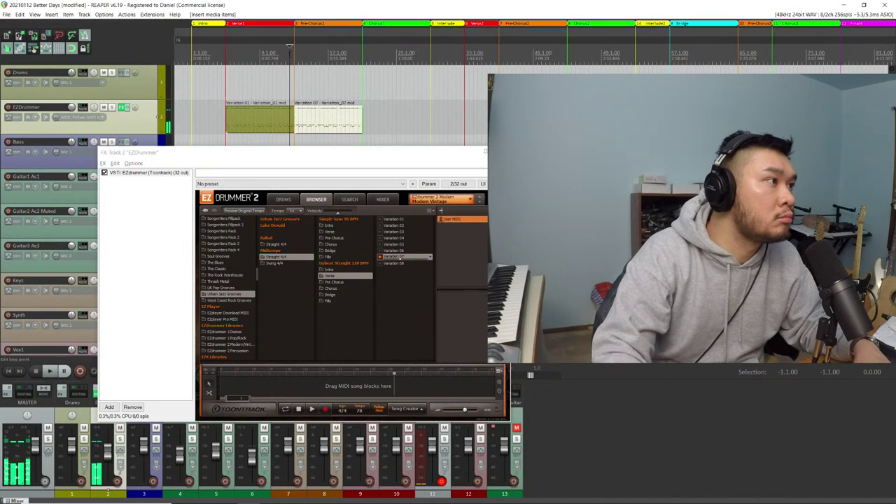
{"action": "left_click", "coordinate": [382, 258]}
{"action": "key", "text": "space"}
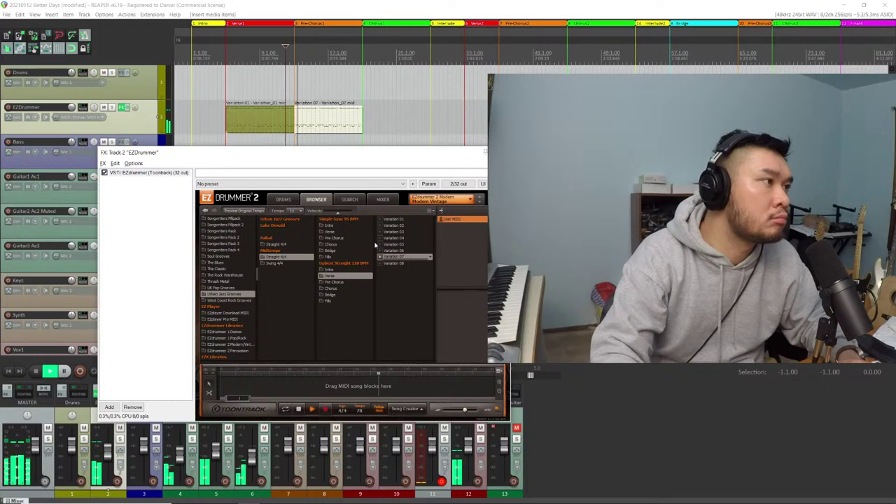
{"action": "left_click", "coordinate": [277, 54]}
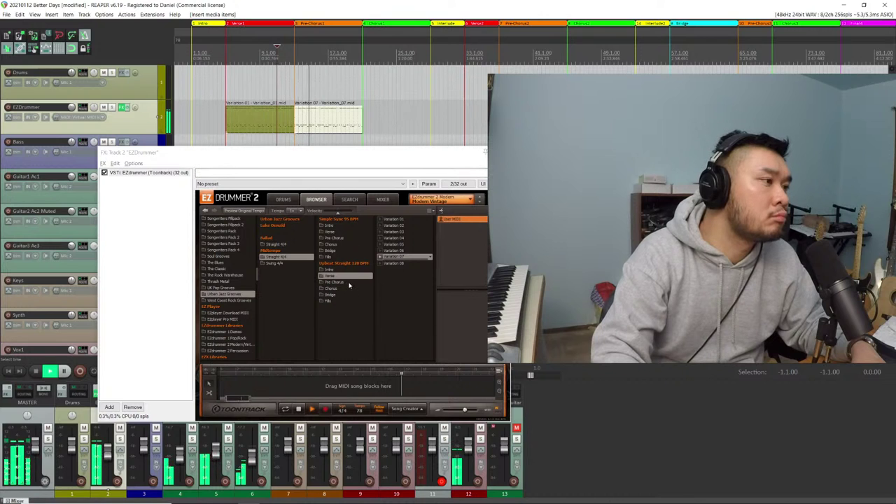
{"action": "key", "text": "space"}
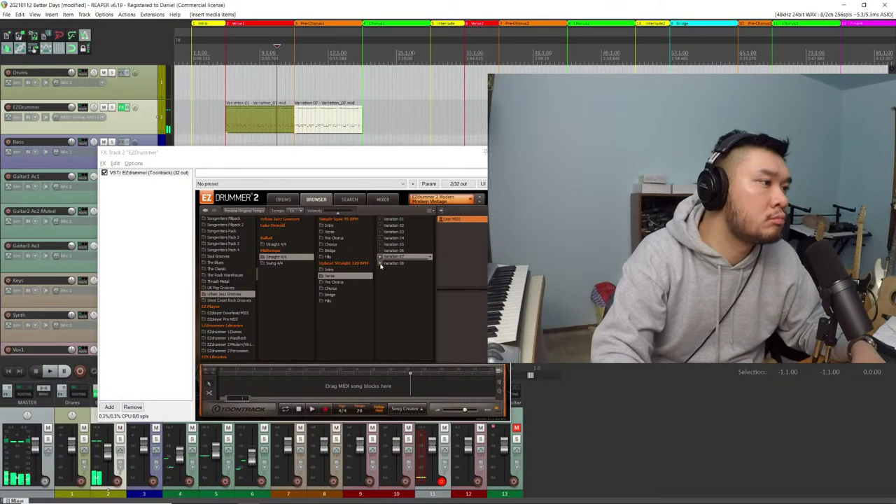
Audition the Upbeat Straight verse Variation 08 and the Upbeat Straight pre-chorus Variations 05 and 02
{"action": "left_click", "coordinate": [381, 264]}
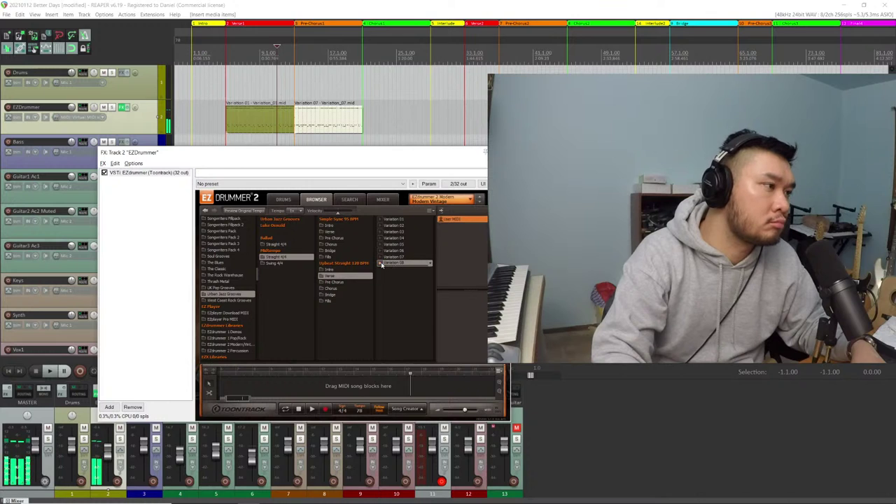
{"action": "left_click", "coordinate": [338, 283]}
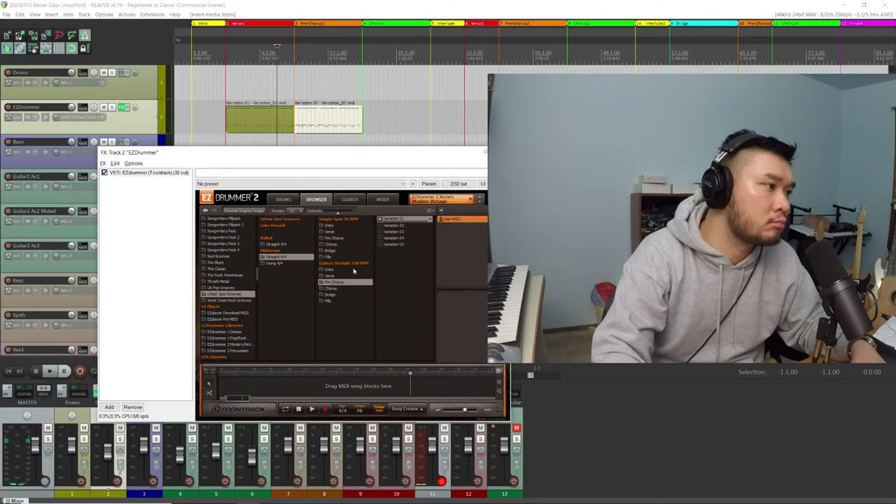
{"action": "left_click", "coordinate": [382, 245]}
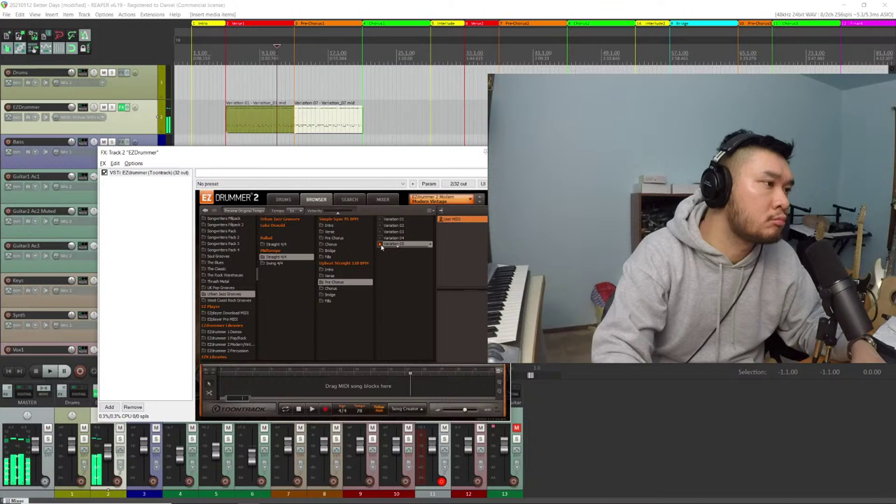
{"action": "left_click", "coordinate": [381, 227]}
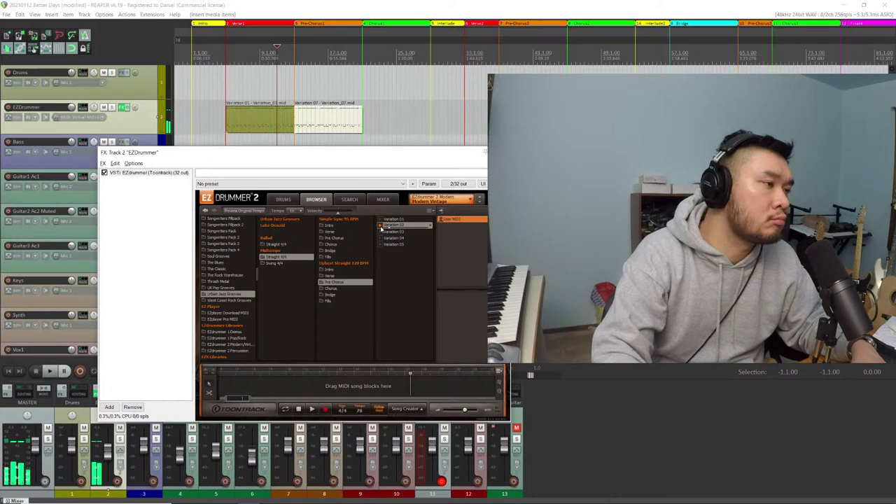
Replace the Variation 07 clip at Pre-Chorus 1 with the Upbeat Straight pre-chorus Variation 02 and play the transition from Verse 1
{"action": "key", "text": "Delete"}
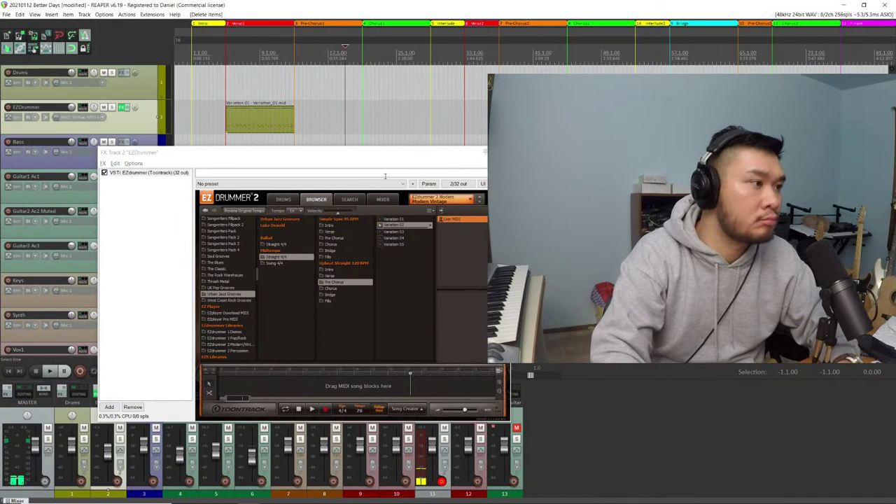
{"action": "left_click_drag", "start_coordinate": [383, 222], "coordinate": [316, 130]}
{"action": "key", "text": "Return"}
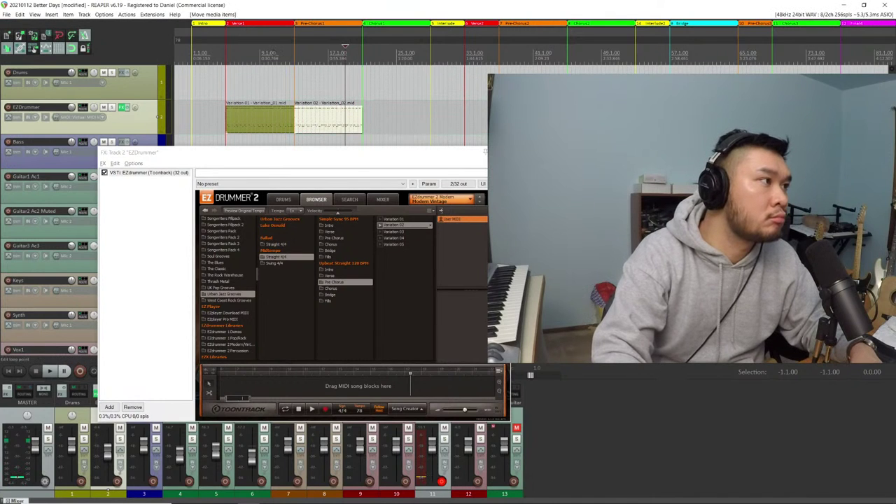
{"action": "key", "text": "space"}
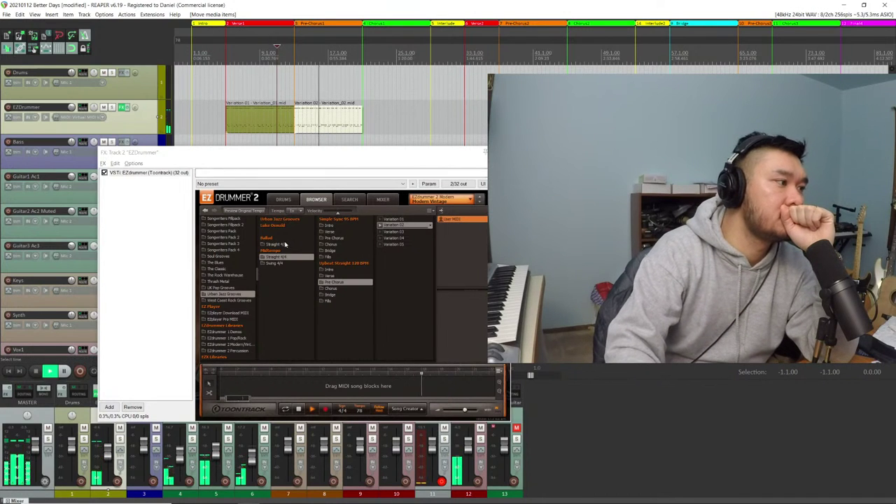
Browse the West Coast Rock Grooves midtempo Straight 4/4 folder and audition the Rescue You verse Variation 01
{"action": "left_click", "coordinate": [249, 301]}
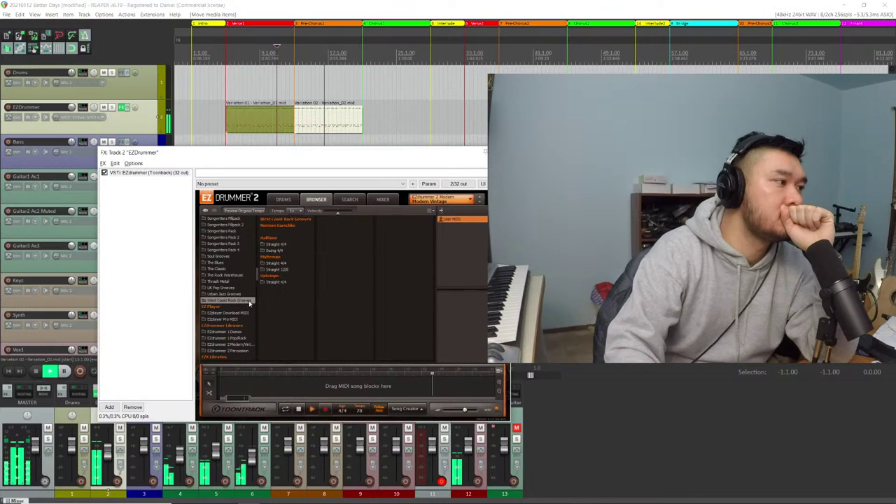
{"action": "left_click", "coordinate": [276, 263]}
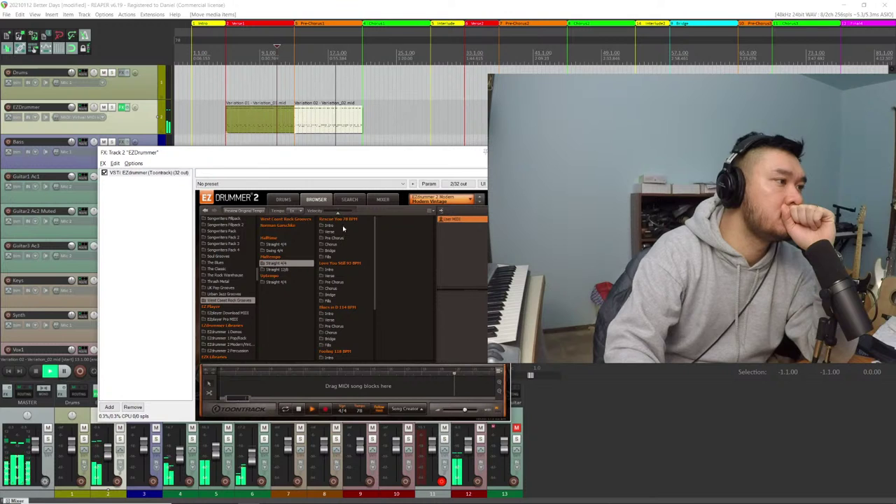
{"action": "left_click", "coordinate": [334, 132]}
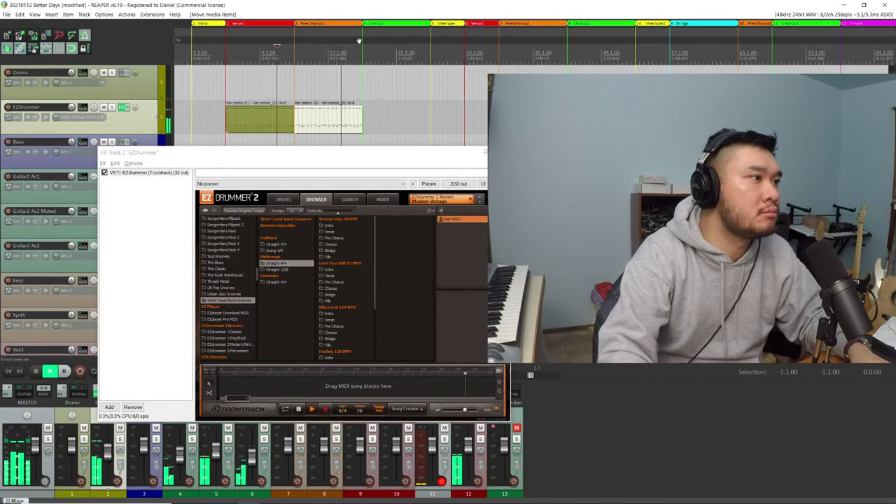
{"action": "key", "text": "space"}
{"action": "left_click", "coordinate": [334, 234]}
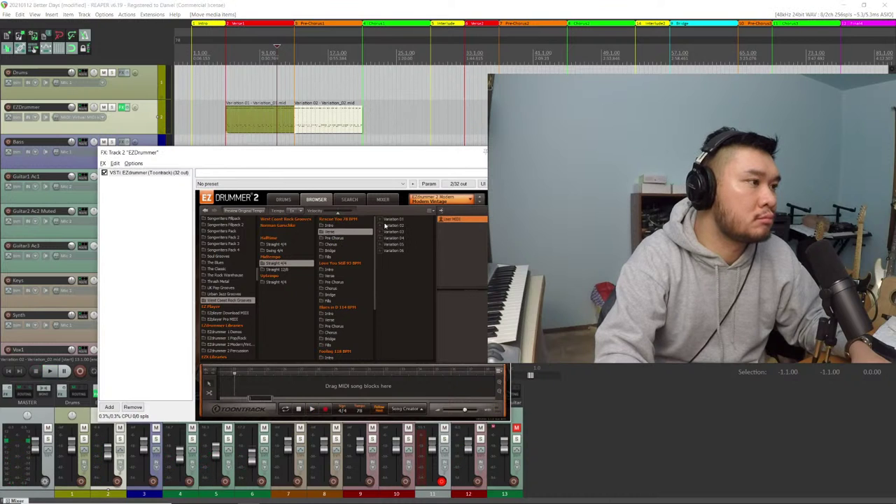
{"action": "left_click", "coordinate": [382, 220]}
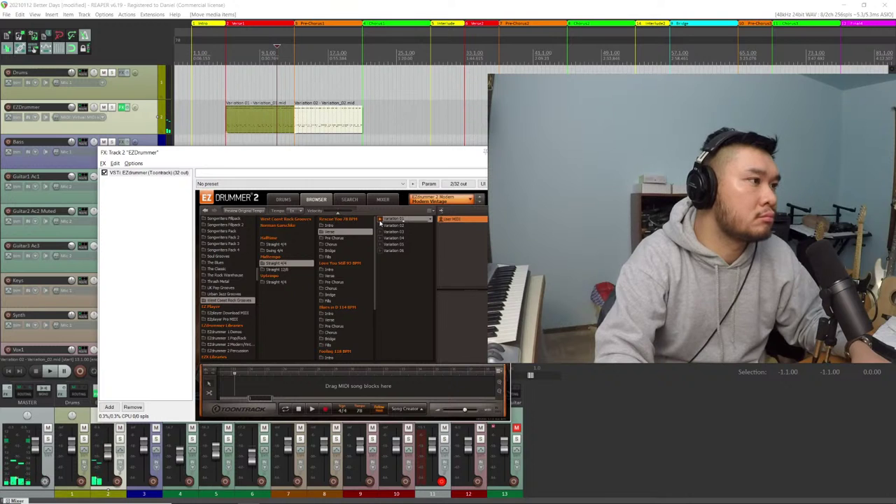
Play part of Verse 1 for comparison, and audition the Rescue You verse Variations 01 and 02 and pre-chorus Variation 01
{"action": "left_click", "coordinate": [277, 63]}
{"action": "key", "text": "space"}
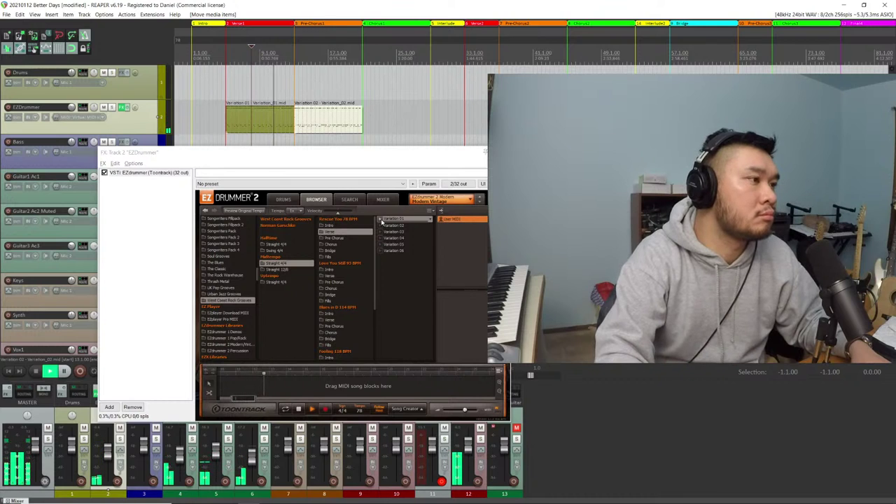
{"action": "left_click", "coordinate": [382, 221]}
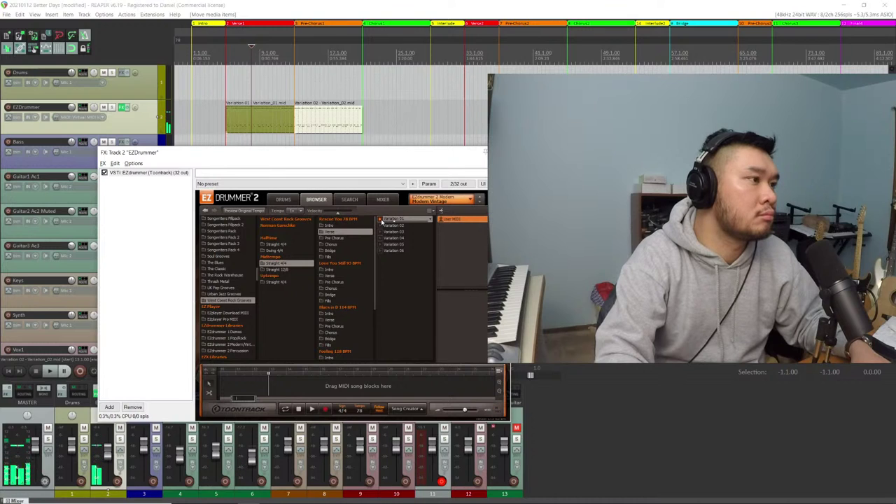
{"action": "left_click", "coordinate": [382, 226]}
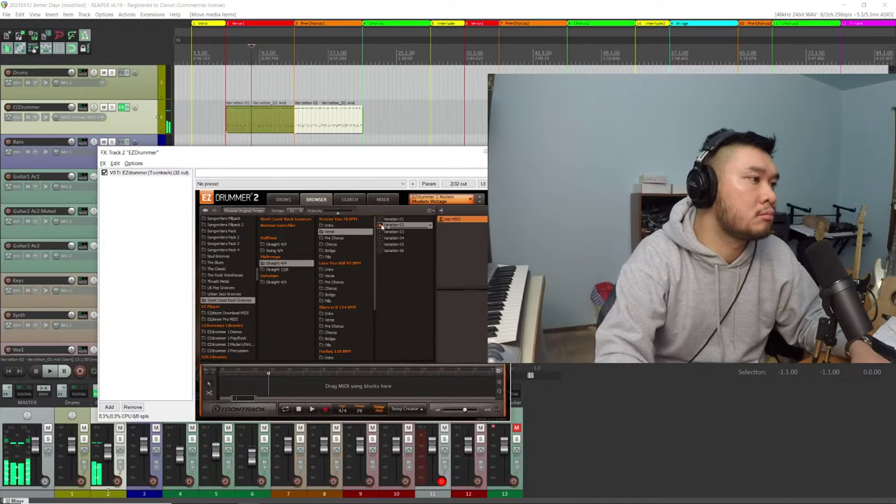
{"action": "left_click", "coordinate": [355, 239]}
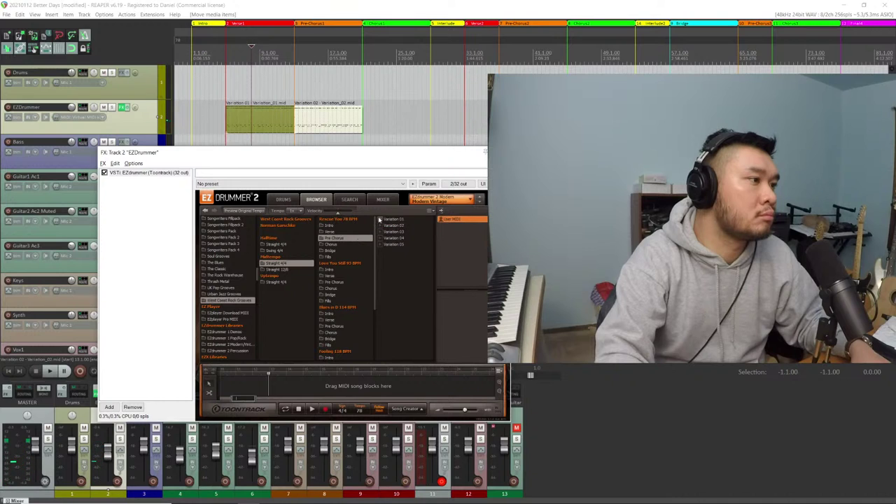
{"action": "left_click", "coordinate": [379, 220]}
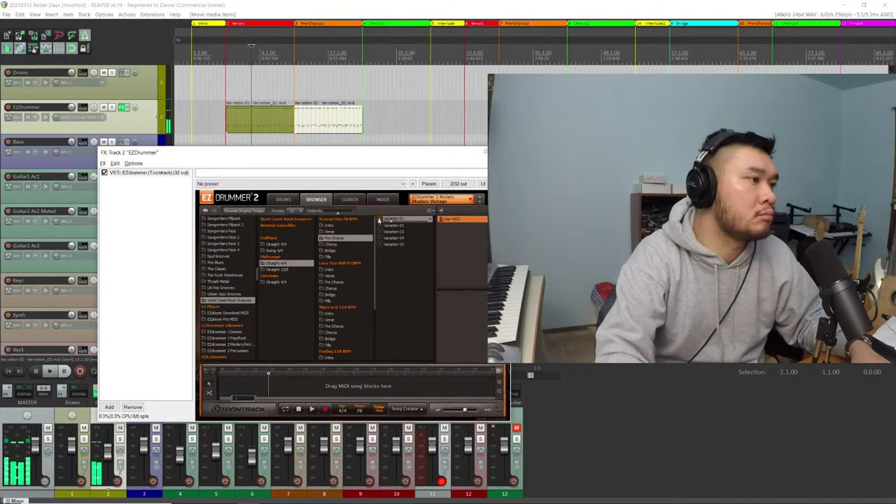
Replace the Variation 02 clip with the Rescue You pre-chorus Variation 01, filling Pre-Chorus 1, and play the transition from Verse 1
{"action": "left_click", "coordinate": [347, 131]}
{"action": "key", "text": "Delete"}
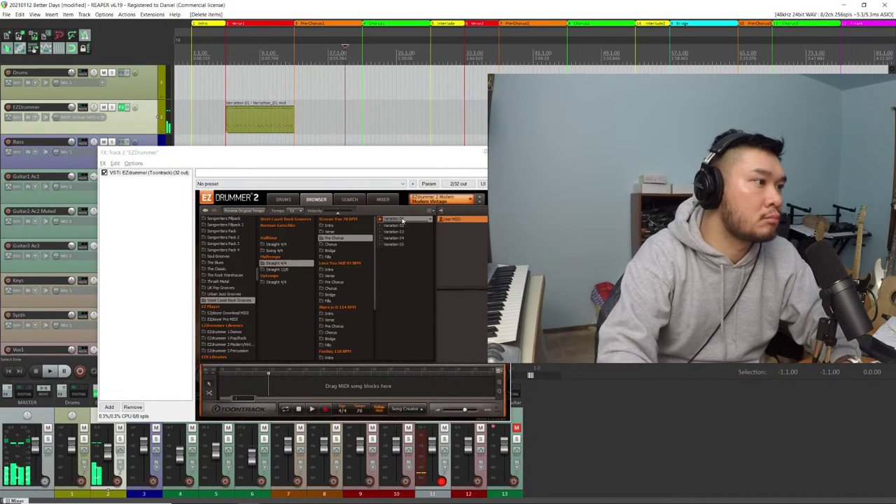
{"action": "key", "text": "space"}
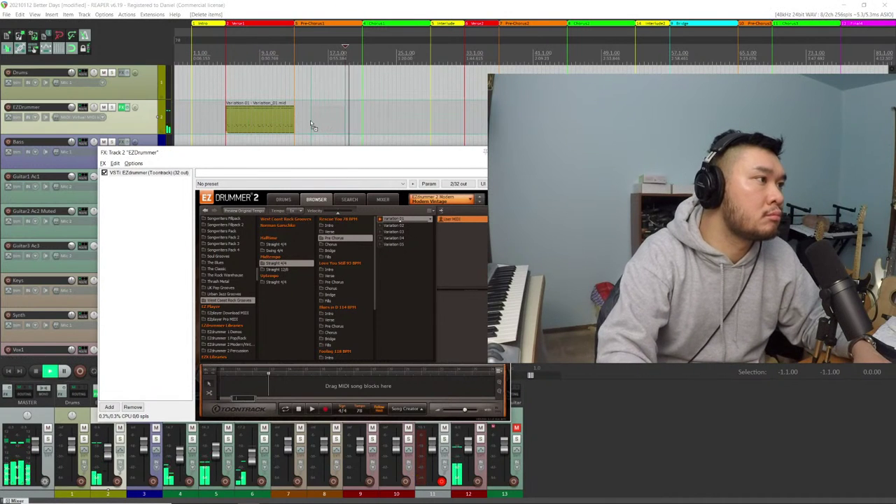
{"action": "left_click_drag", "start_coordinate": [313, 126], "coordinate": [362, 121]}
{"action": "key", "text": "Return"}
{"action": "key", "text": "space"}
{"action": "left_click", "coordinate": [271, 60]}
{"action": "key", "text": "space"}
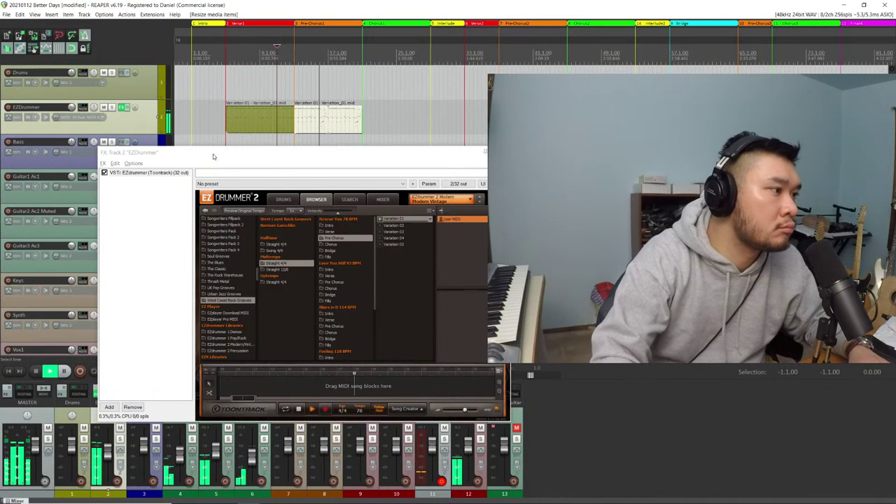
Stop playback and delete the Rescue You Variation 01 clip from Pre-Chorus 1
{"action": "left_click", "coordinate": [342, 127]}
{"action": "key", "text": "space"}
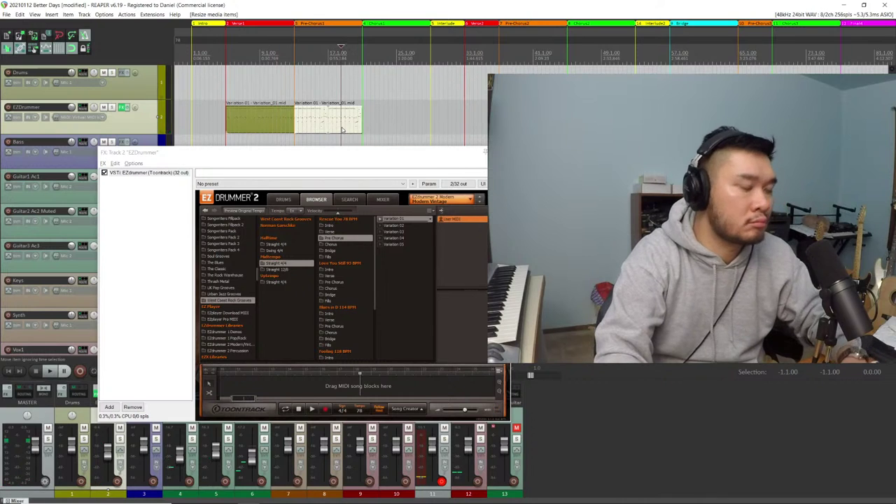
{"action": "key", "text": "Delete"}
Audition the Rescue You verse Variation 03 and the Love You Still verse Variation 01 in West Coast Rock Grooves
{"action": "left_click", "coordinate": [382, 235]}
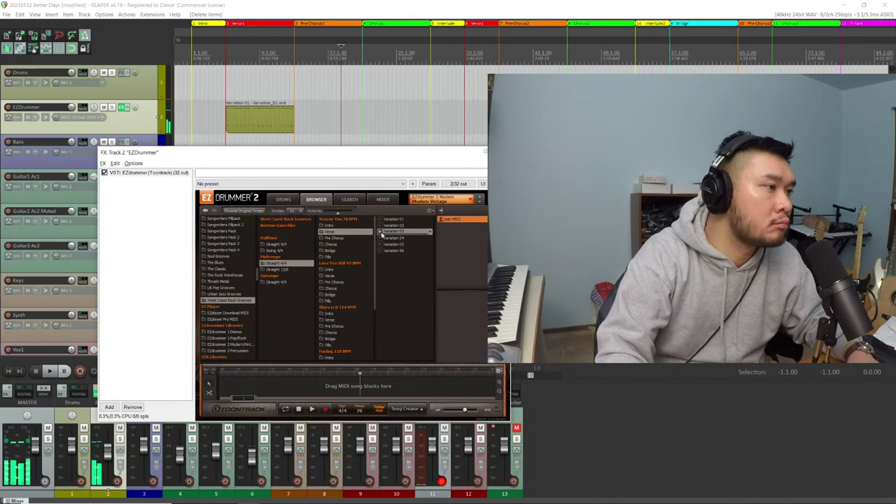
{"action": "left_click", "coordinate": [334, 276]}
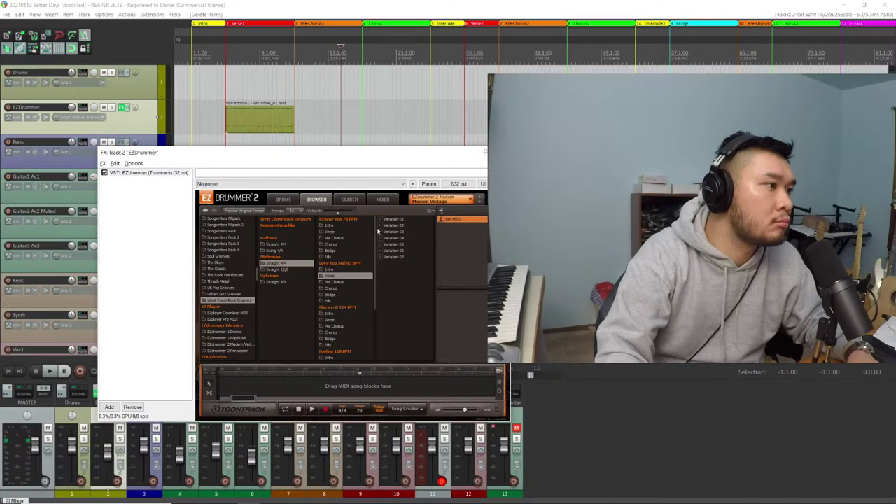
{"action": "left_click", "coordinate": [381, 222]}
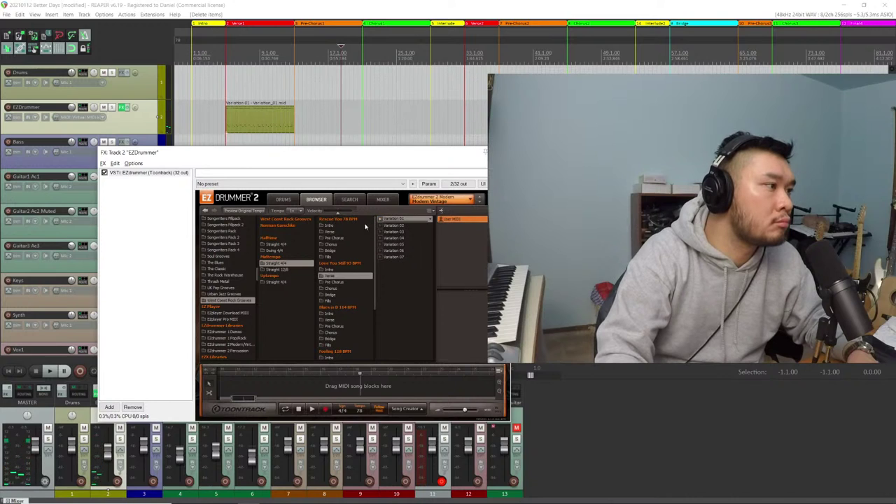
Audition verse Variation 01 from the halftime Straight 4/4 folder and the Rescue You intro Variation 01 from midtempo Straight 4/4
{"action": "left_click", "coordinate": [289, 246]}
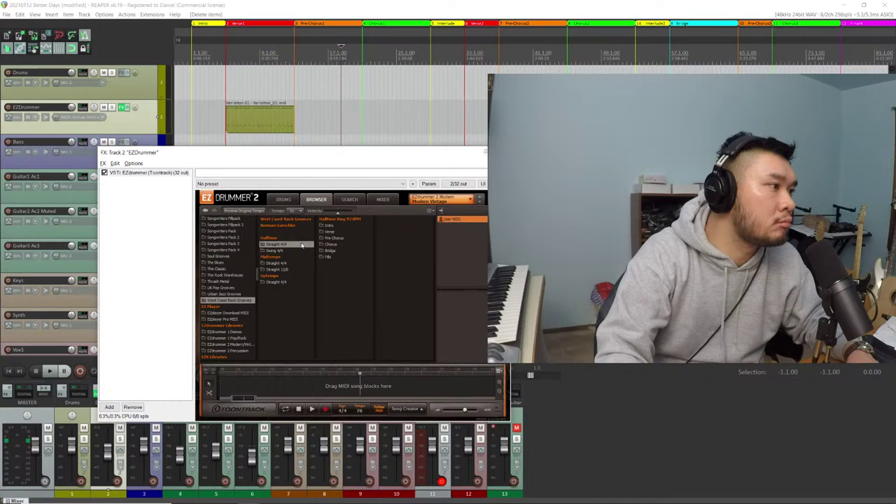
{"action": "left_click", "coordinate": [335, 232]}
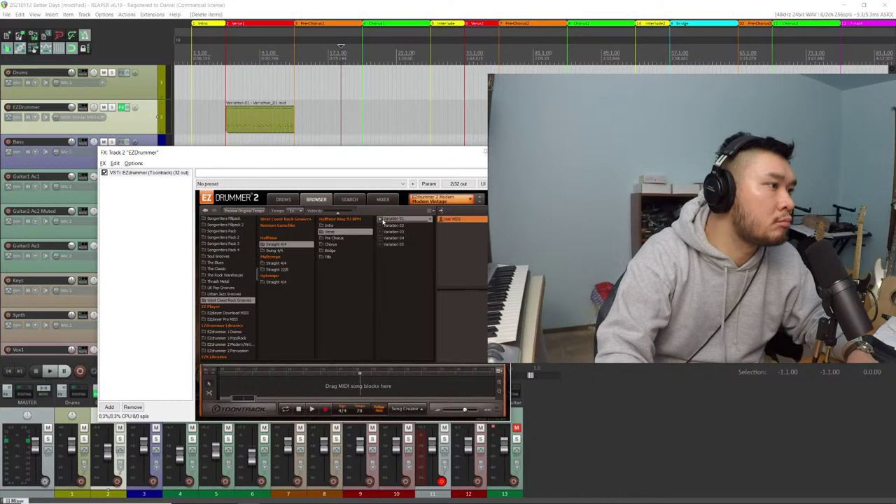
{"action": "left_click", "coordinate": [382, 220]}
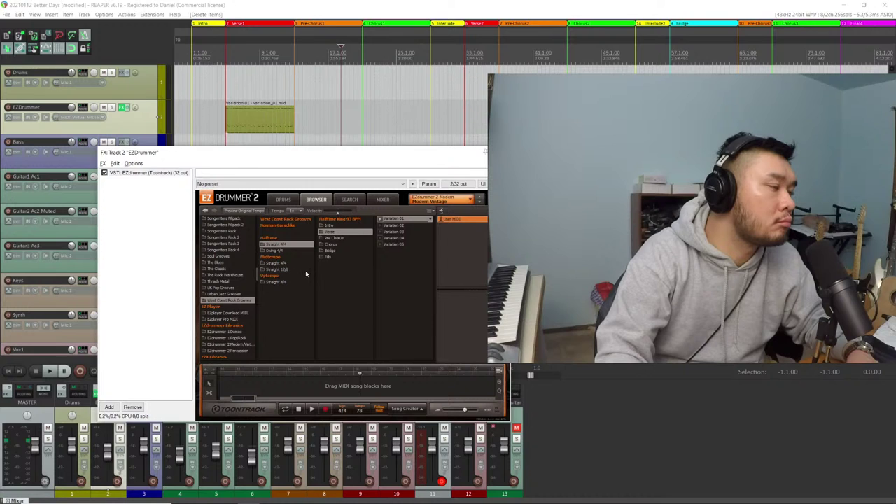
{"action": "left_click", "coordinate": [284, 263]}
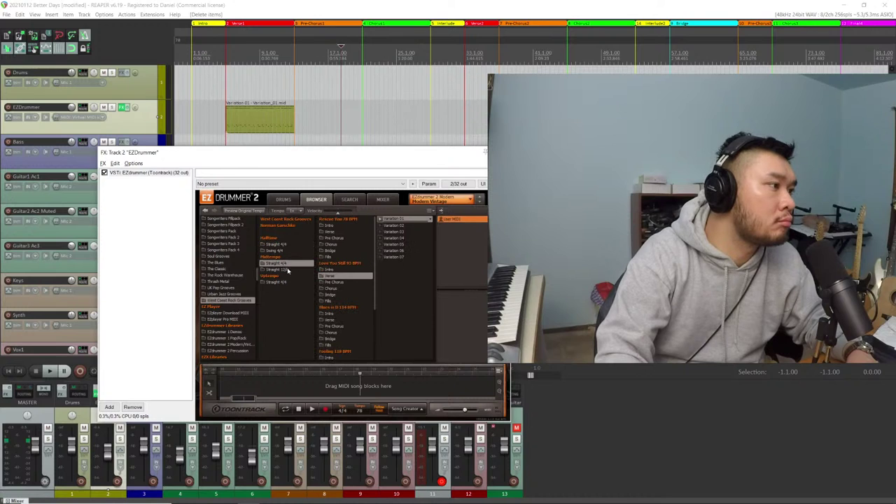
{"action": "left_click", "coordinate": [345, 225]}
{"action": "left_click", "coordinate": [382, 220]}
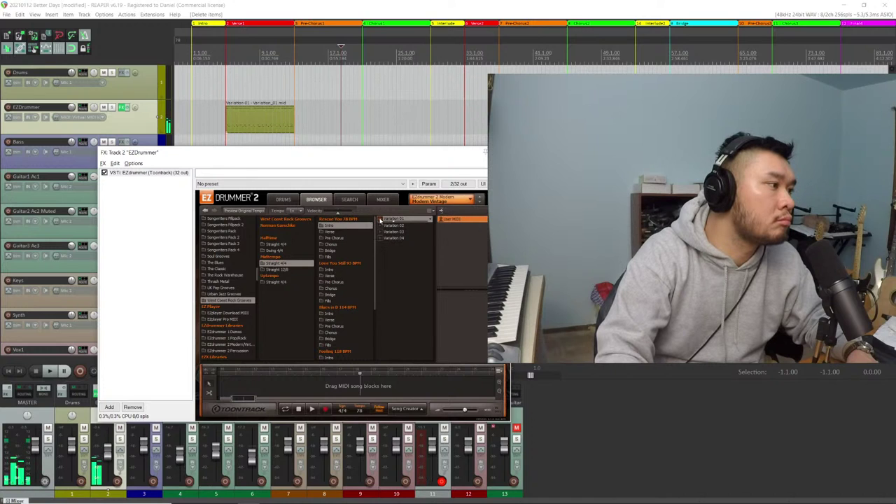
In Soul Grooves midtempo Straight 4/4, audition the Barry verse Variation 01 and the Classic 92 BPM verse Variations 01, 04 and 03
{"action": "left_click", "coordinate": [233, 256]}
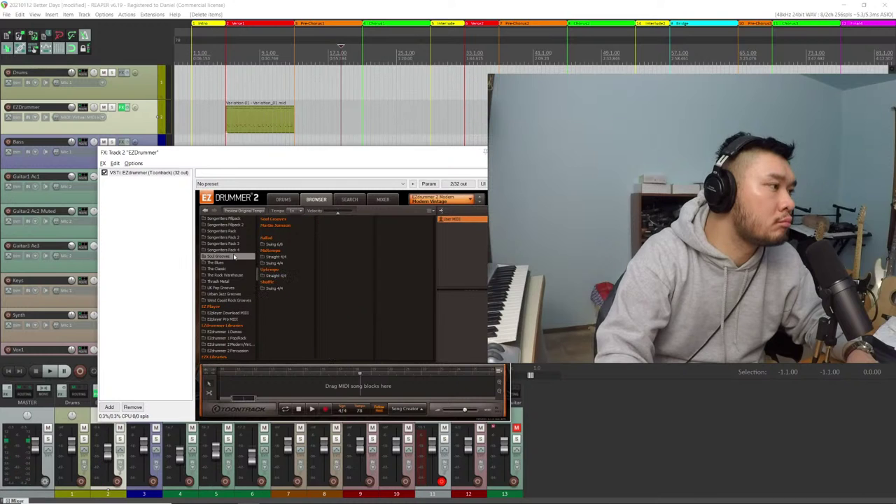
{"action": "left_click", "coordinate": [277, 257]}
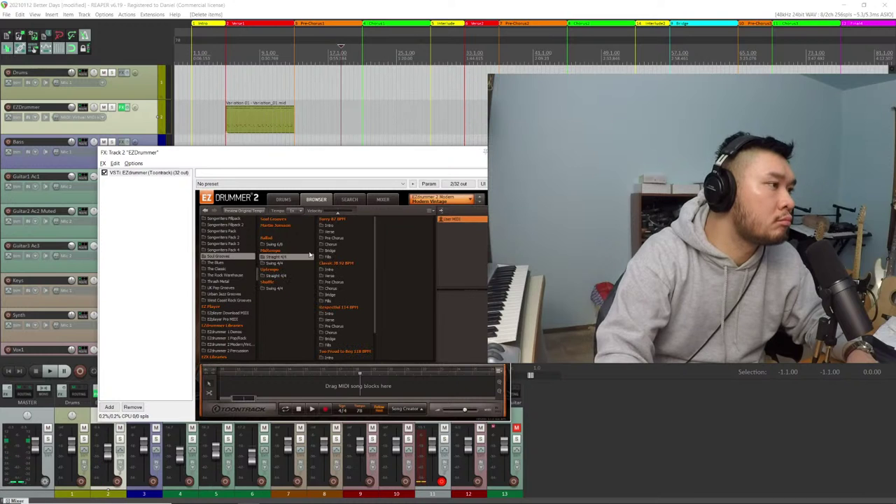
{"action": "left_click", "coordinate": [367, 231]}
{"action": "left_click", "coordinate": [381, 220]}
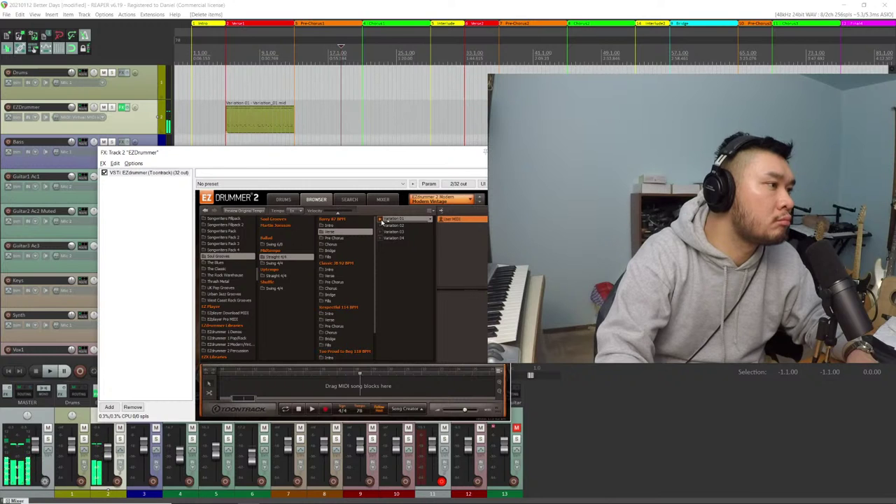
{"action": "left_click", "coordinate": [339, 275]}
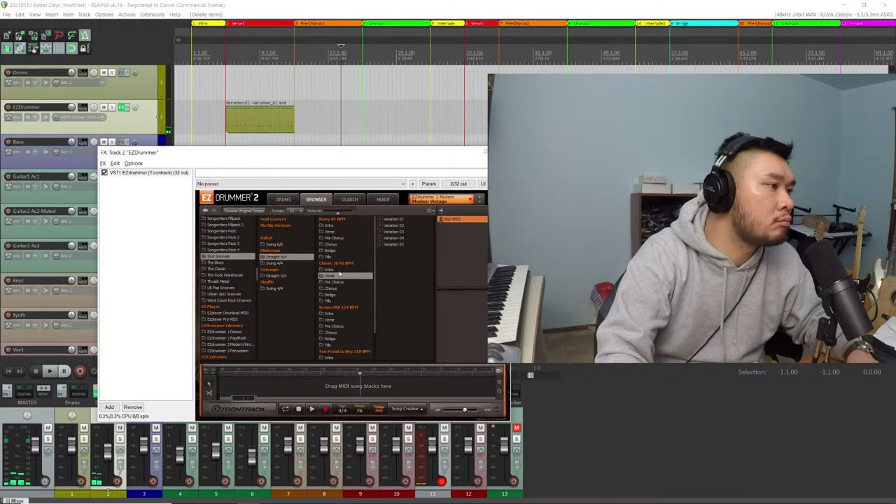
{"action": "left_click", "coordinate": [385, 220]}
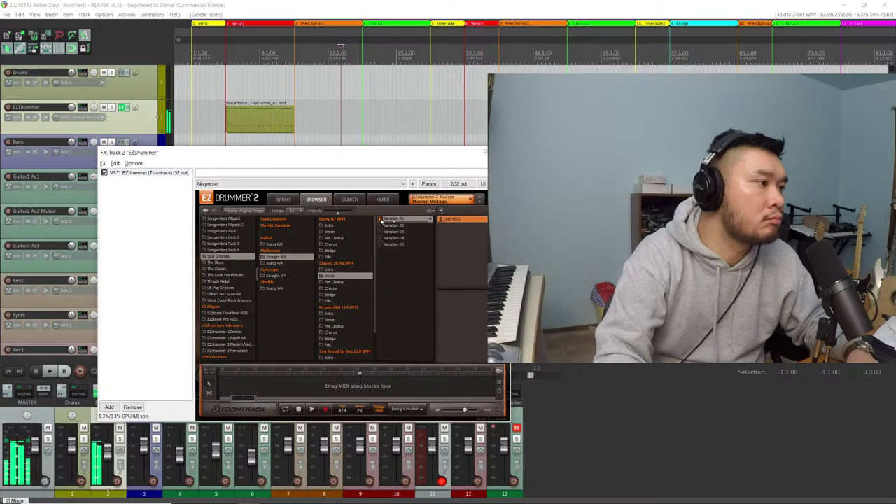
{"action": "left_click", "coordinate": [381, 238]}
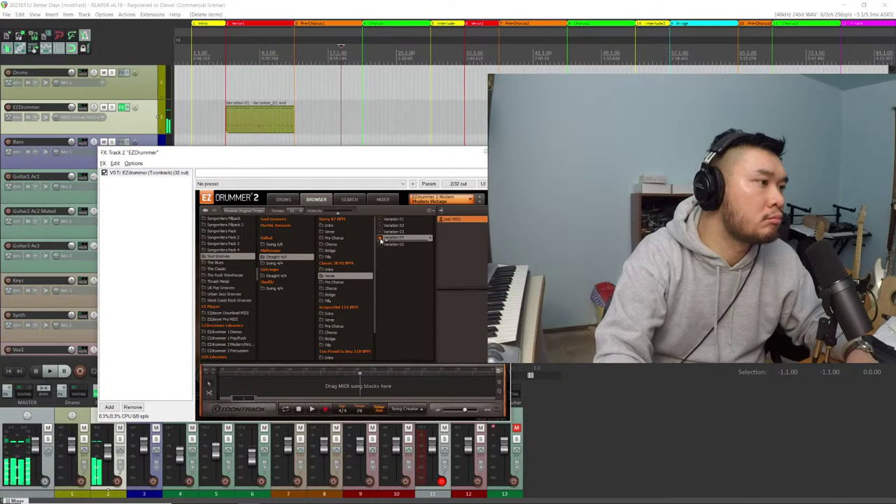
{"action": "left_click", "coordinate": [382, 233]}
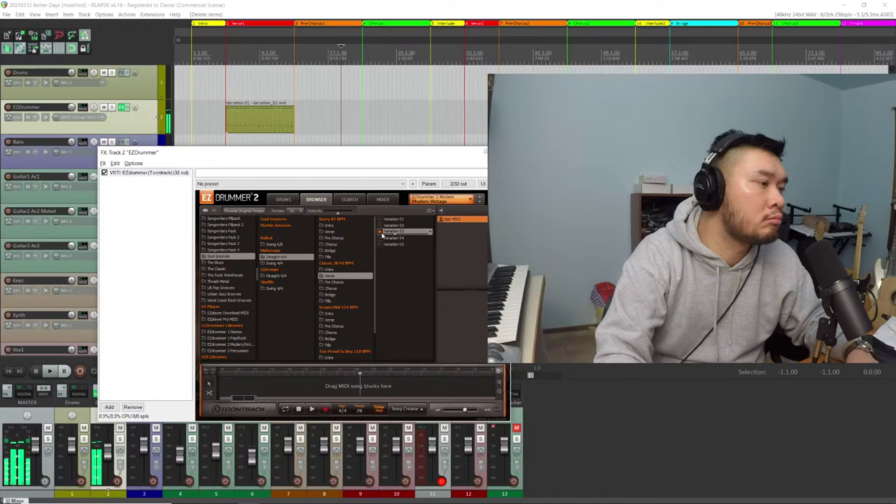
Insert the Classic verse Variation 03 at Pre-Chorus 1, adjusted to the project tempo, and play the transition from Verse 1
{"action": "left_click_drag", "start_coordinate": [397, 237], "coordinate": [296, 124]}
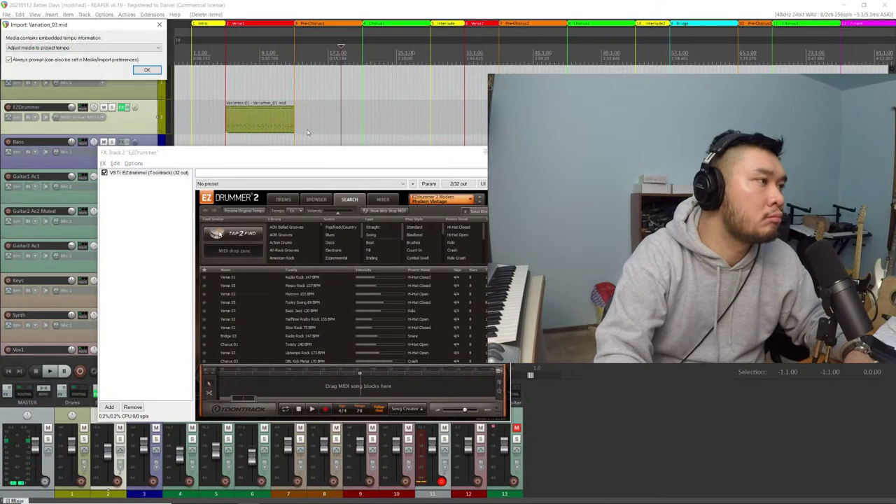
{"action": "key", "text": "Return"}
{"action": "left_click", "coordinate": [285, 49]}
{"action": "key", "text": "space"}
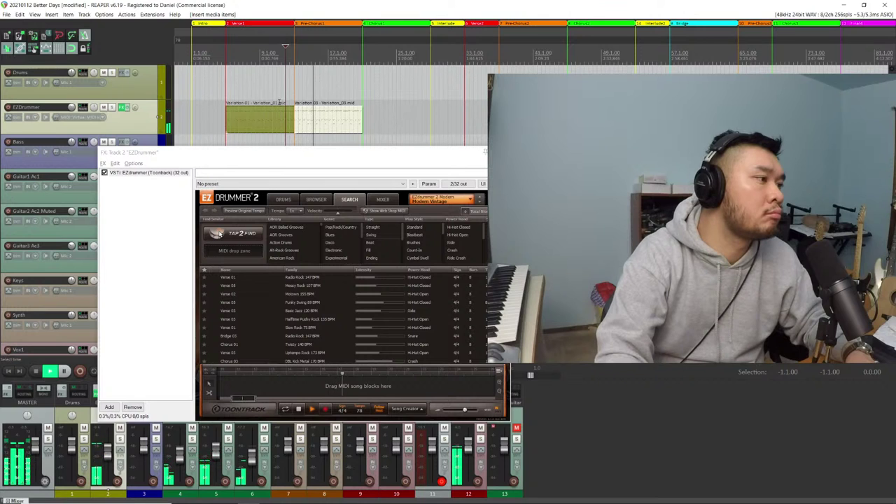
{"action": "left_click", "coordinate": [326, 201]}
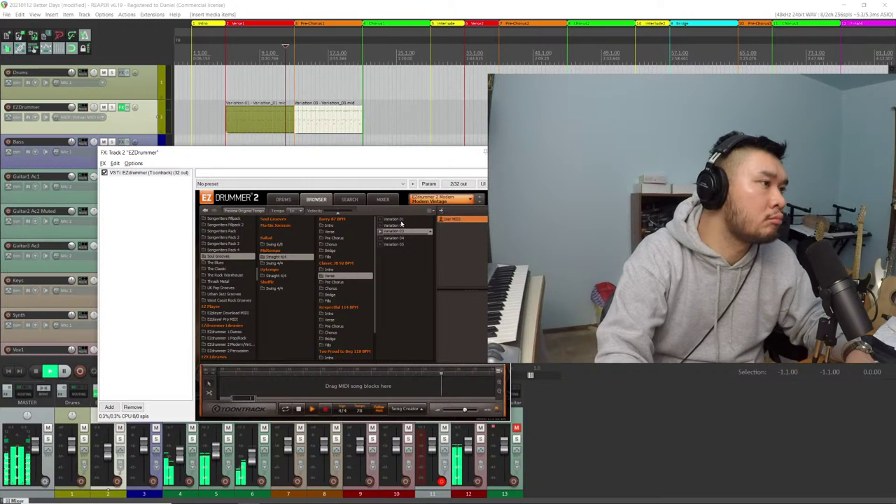
{"action": "key", "text": "space"}
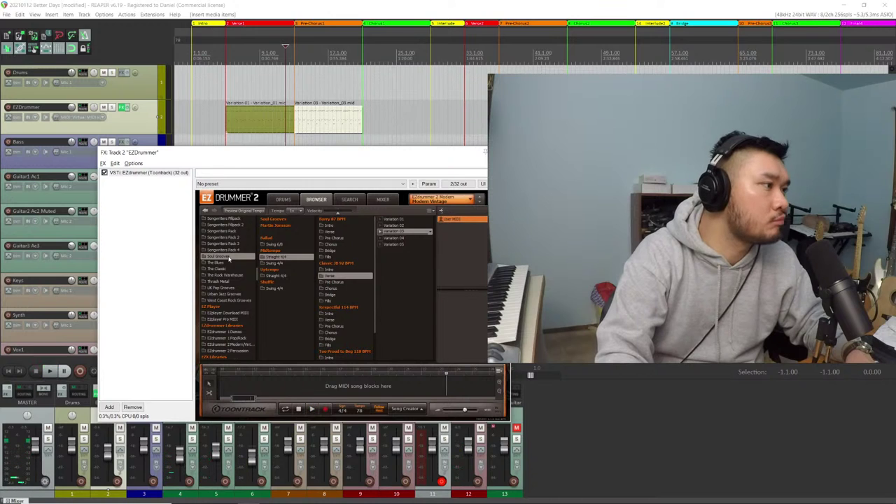
{"action": "scroll", "coordinate": [228, 259], "scroll_direction": "up", "scroll_amount": 2}
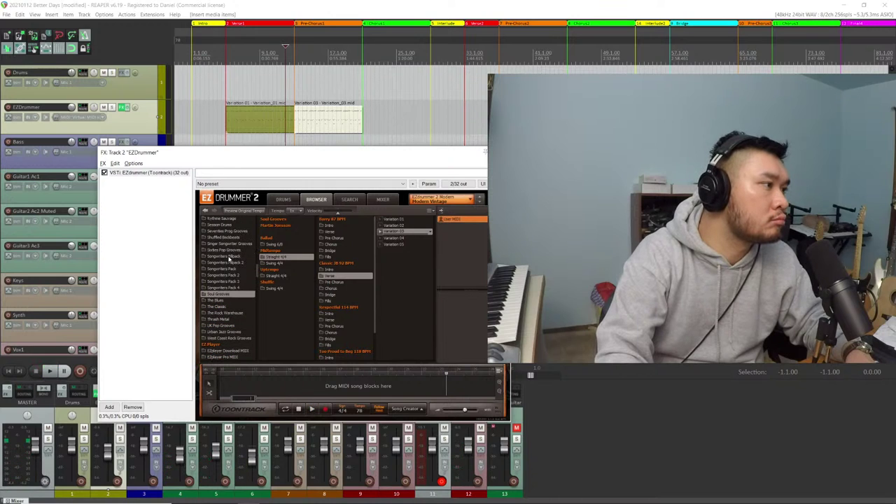
{"action": "scroll", "coordinate": [228, 259], "scroll_direction": "up", "scroll_amount": 3}
{"action": "scroll", "coordinate": [228, 259], "scroll_direction": "up", "scroll_amount": 2}
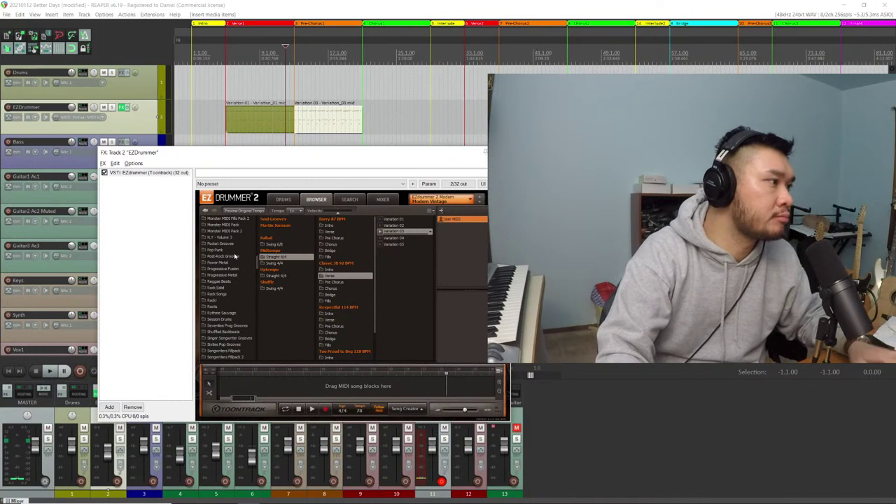
Switch to the web browser to check the live stream on its YouTube and Facebook pages, and return to REAPER
{"action": "key", "text": "alt+Tab"}
{"action": "key", "text": "alt+Tab"}
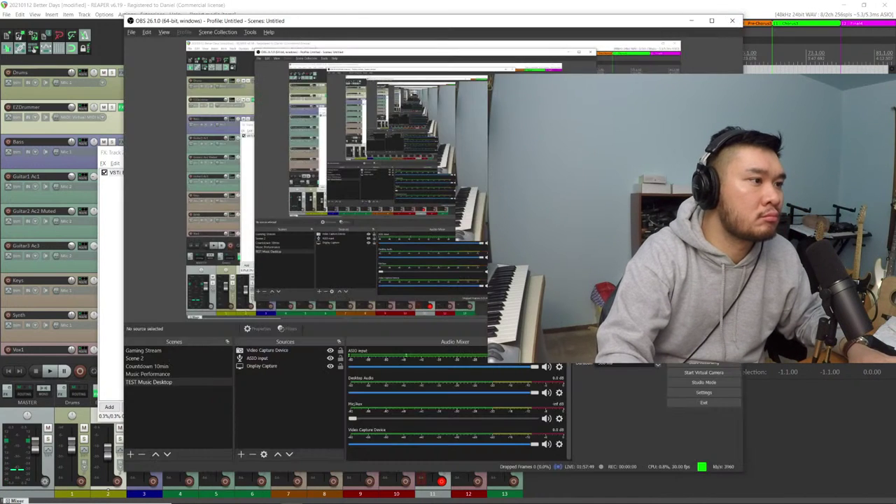
{"action": "key", "text": "alt+Tab"}
{"action": "key", "text": "alt+Tab"}
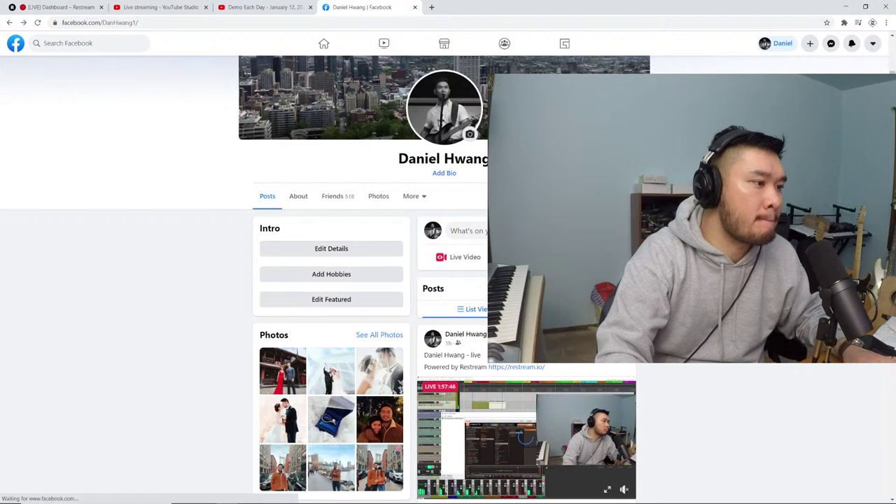
{"action": "left_click", "coordinate": [277, 7]}
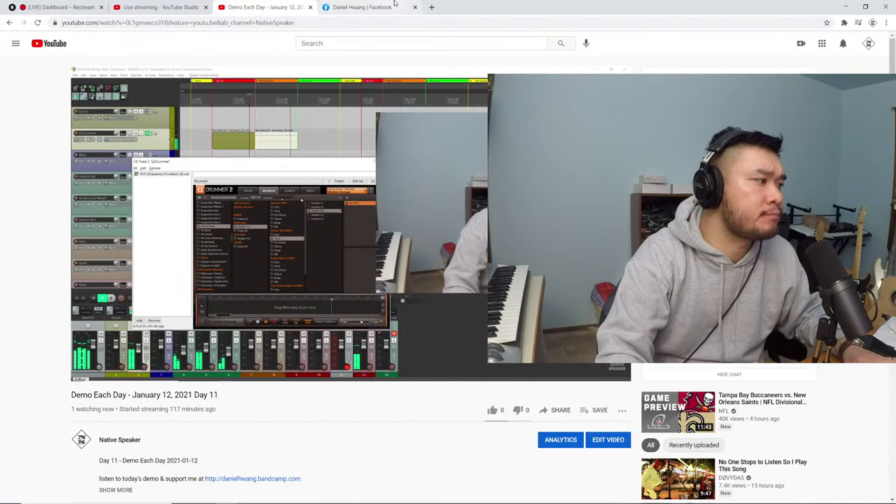
{"action": "left_click", "coordinate": [359, 7]}
{"action": "key", "text": "alt+Tab"}
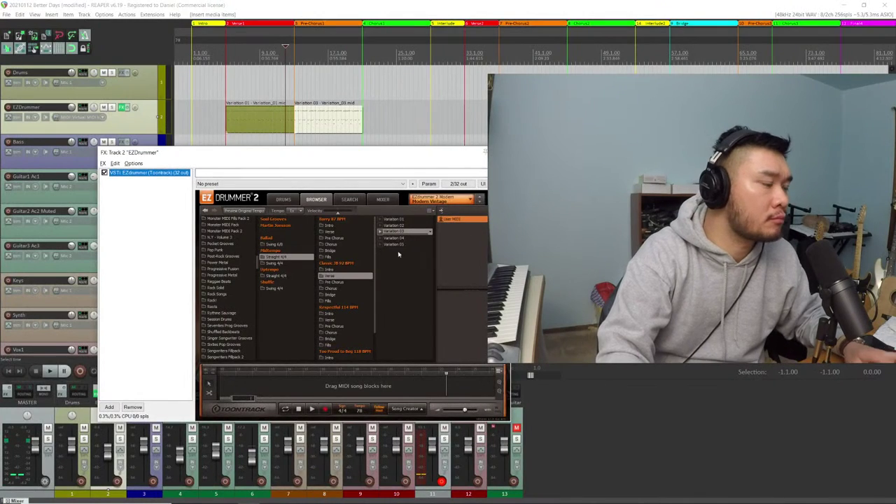
In N.Y - Volume 3 midtempo Straight 4/4, audition verse Variation 01 of the 98, 104 and 121 BPM grooves
{"action": "scroll", "coordinate": [238, 259], "scroll_direction": "up", "scroll_amount": 1}
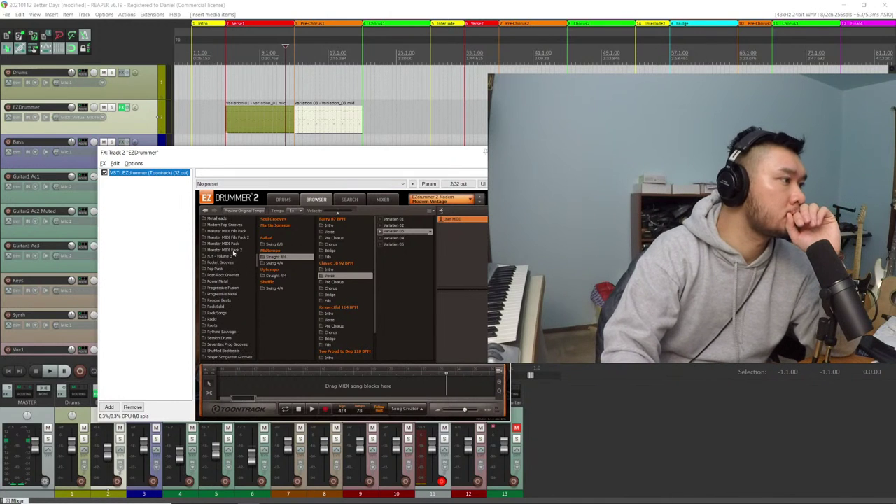
{"action": "left_click", "coordinate": [236, 256]}
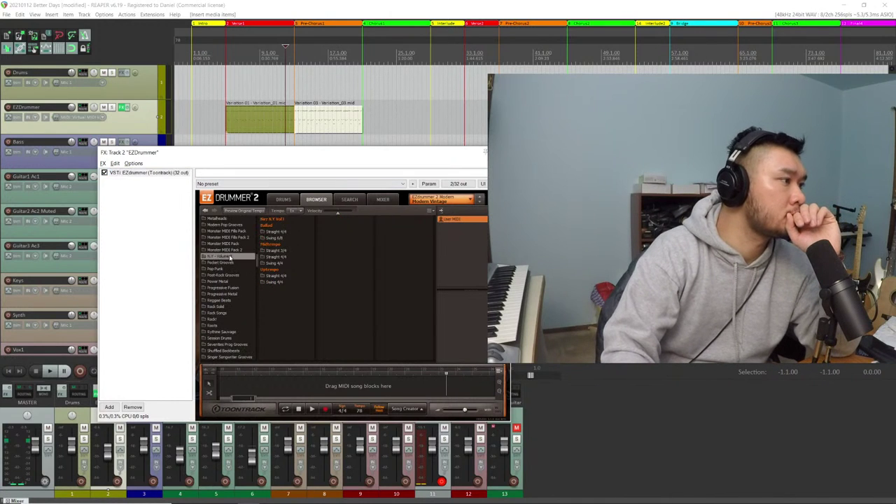
{"action": "left_click", "coordinate": [284, 257]}
{"action": "left_click", "coordinate": [326, 232]}
{"action": "left_click", "coordinate": [382, 220]}
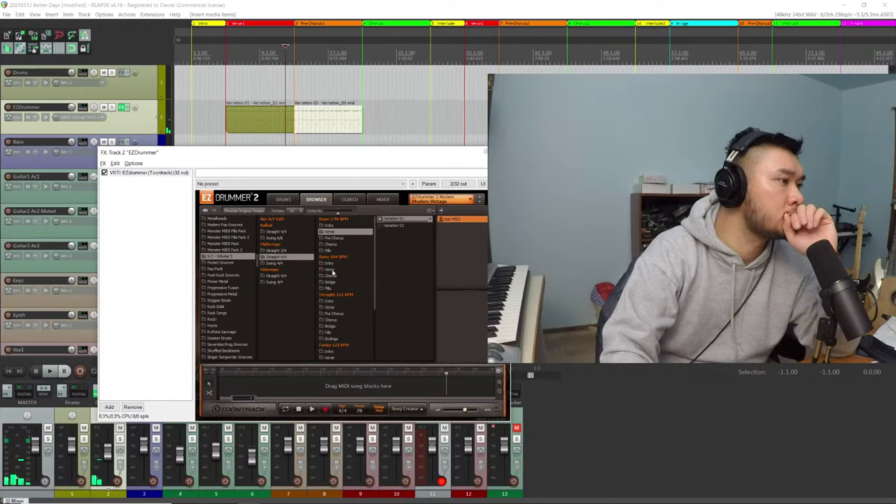
{"action": "left_click", "coordinate": [382, 220]}
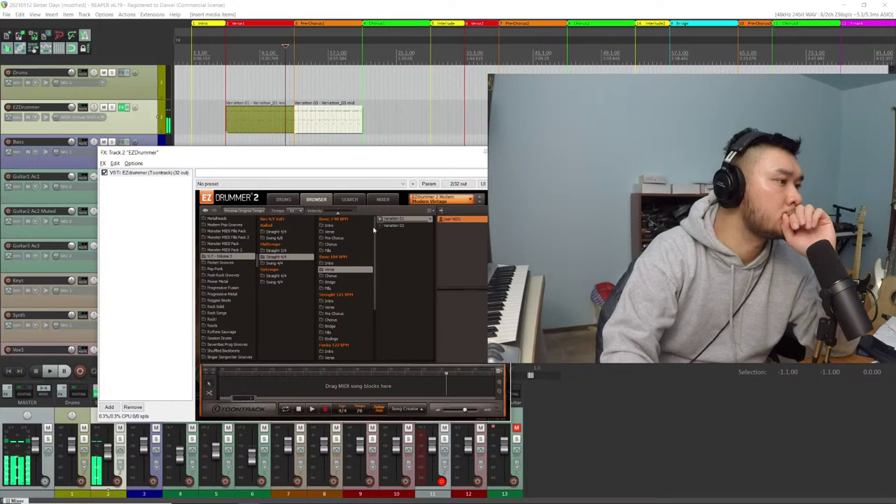
{"action": "left_click", "coordinate": [320, 308]}
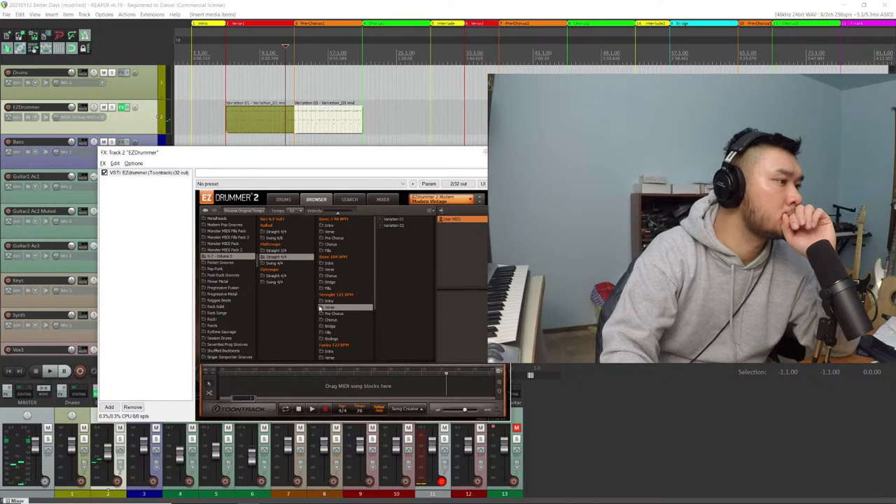
{"action": "left_click", "coordinate": [379, 220]}
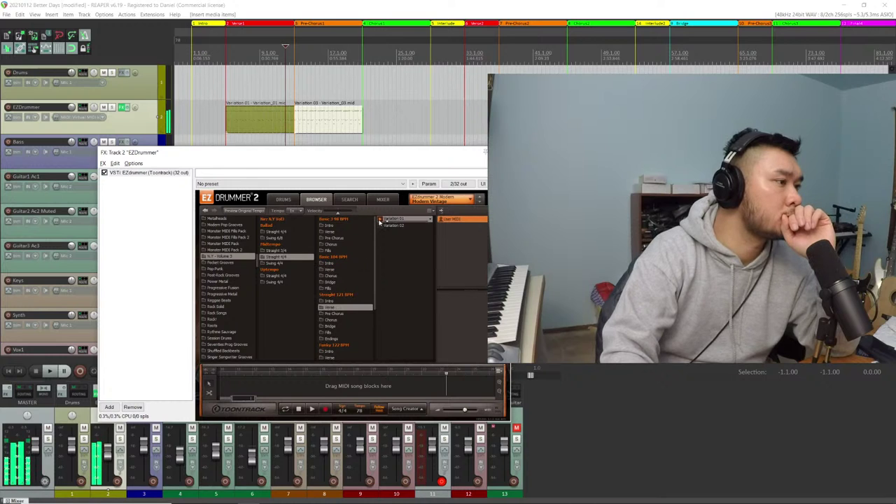
Audition the Basic 2 verse Variation 01 with the groove playback tempo set to 2x (Double Tempo)
{"action": "scroll", "coordinate": [338, 300], "scroll_direction": "down", "scroll_amount": 4}
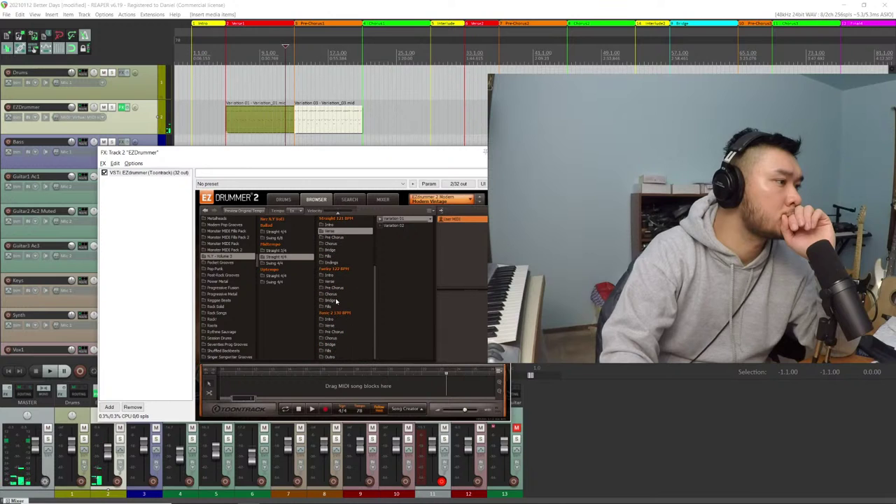
{"action": "left_click", "coordinate": [323, 326]}
{"action": "left_click", "coordinate": [386, 221]}
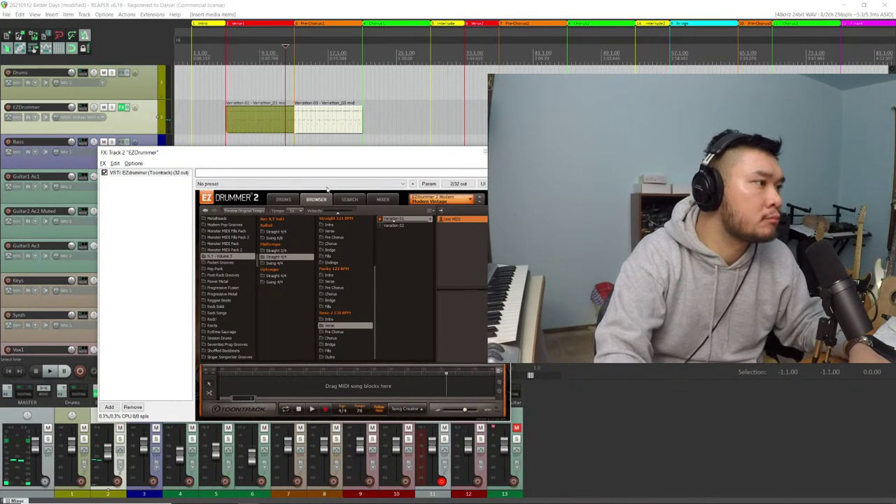
{"action": "left_click", "coordinate": [292, 211]}
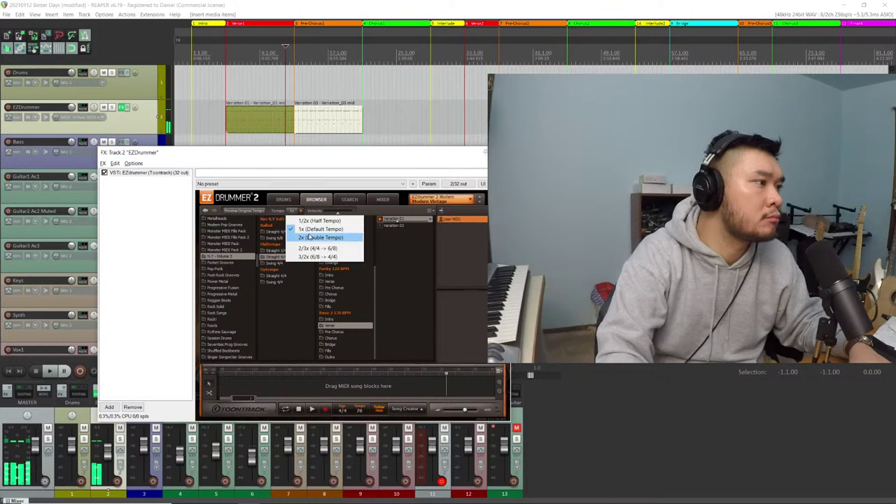
{"action": "left_click", "coordinate": [308, 237]}
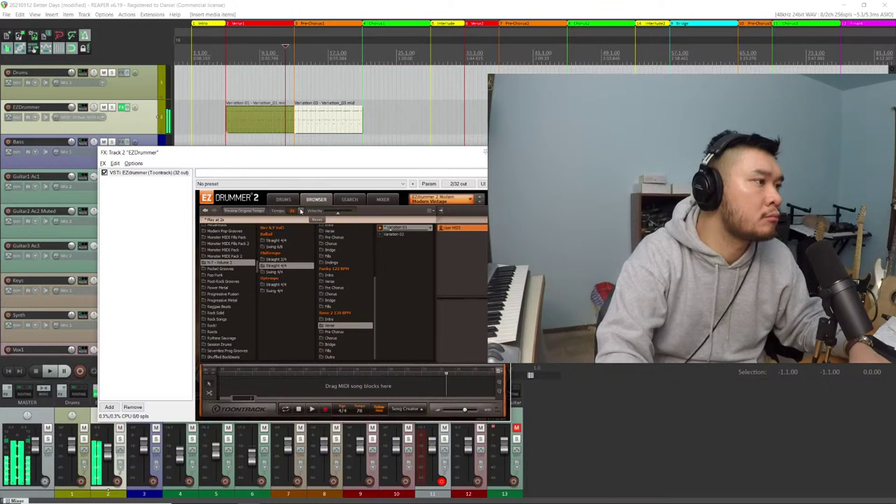
Reset the groove playback tempo to 1x (Default Tempo) and play the project from early in Verse 1
{"action": "left_click", "coordinate": [301, 211]}
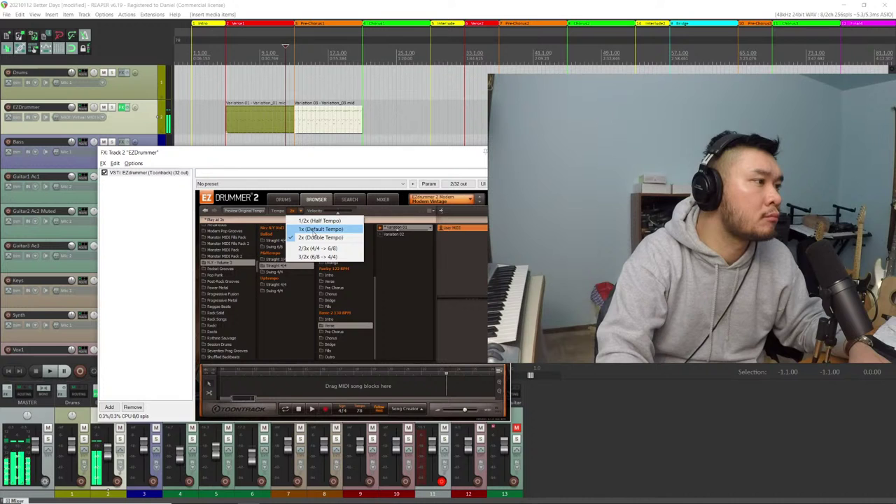
{"action": "left_click", "coordinate": [316, 231]}
{"action": "left_click", "coordinate": [301, 211]}
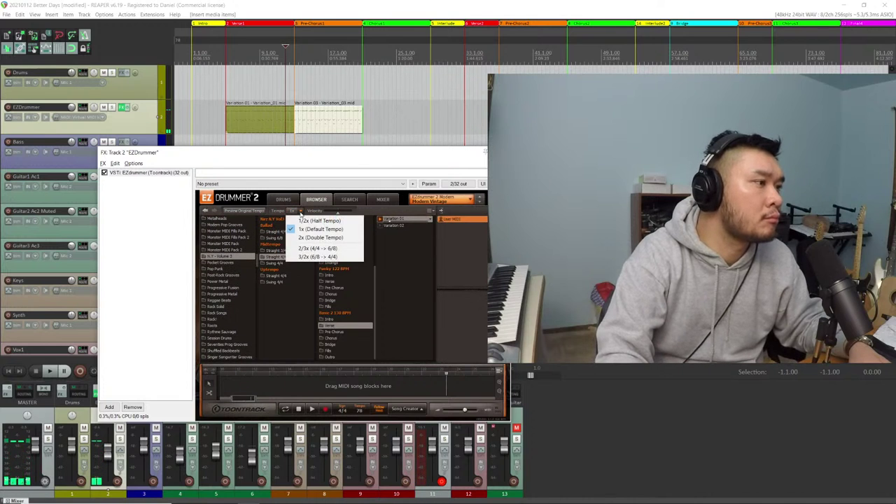
{"action": "left_click", "coordinate": [335, 162]}
{"action": "left_click", "coordinate": [234, 49]}
{"action": "key", "text": "space"}
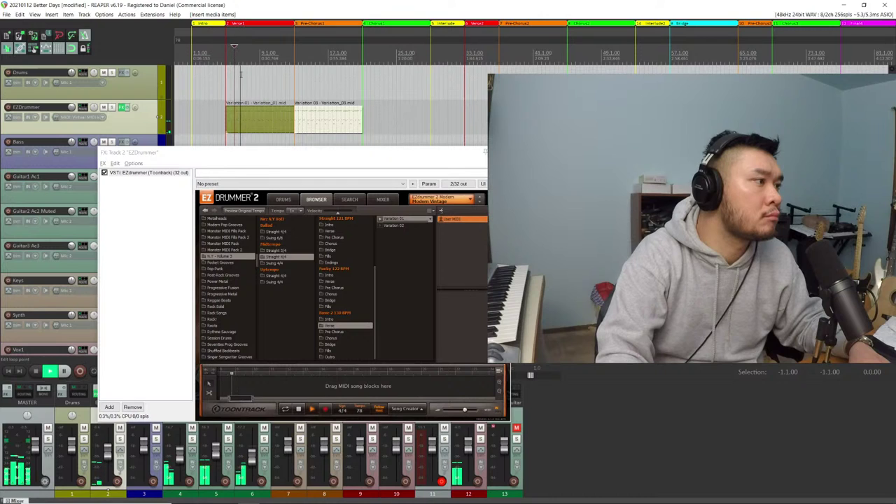
In Pocket Grooves midtempo Straight 4/4, audition Variation 01 of the Laid Back Hip-Hop, Smooth Disco Funk, Old School Hip-Hop and Disco Roll grooves
{"action": "scroll", "coordinate": [238, 282], "scroll_direction": "down", "scroll_amount": 3}
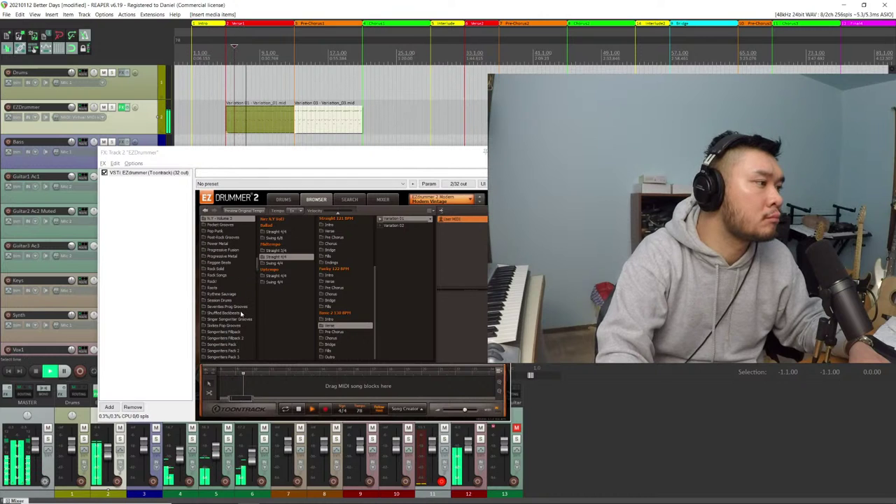
{"action": "scroll", "coordinate": [239, 315], "scroll_direction": "up", "scroll_amount": 2}
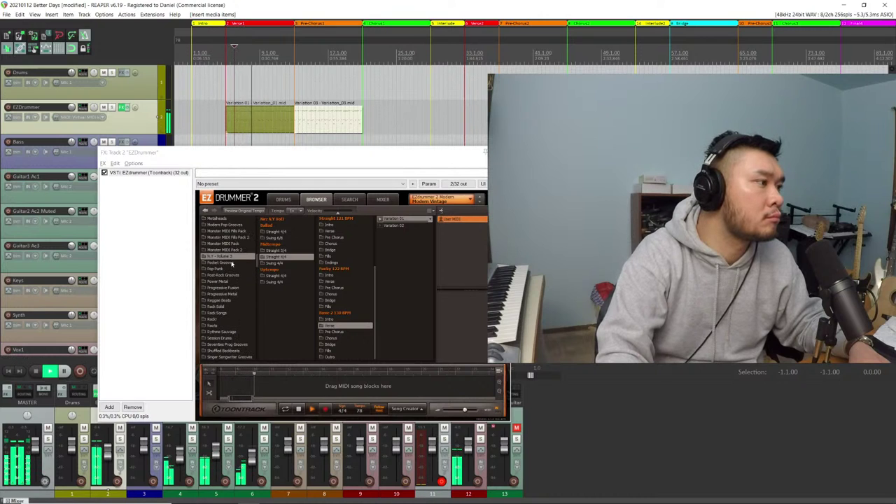
{"action": "left_click", "coordinate": [223, 262]}
{"action": "key", "text": "space"}
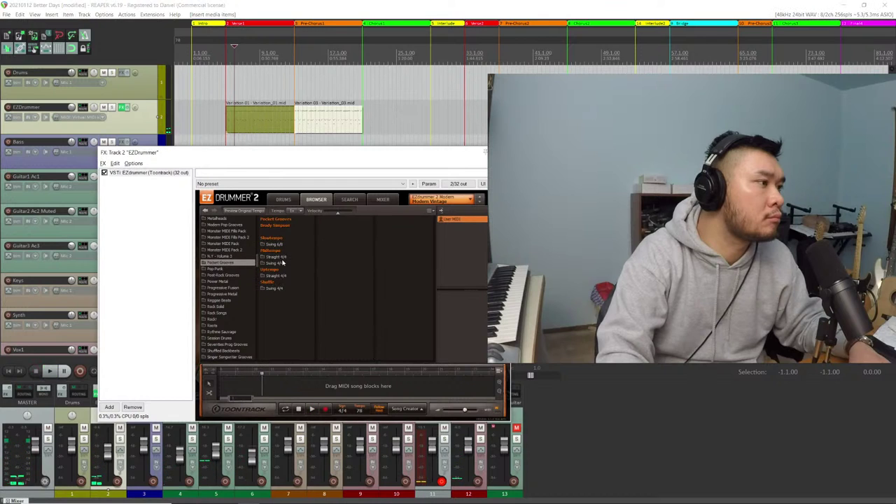
{"action": "left_click", "coordinate": [286, 258]}
{"action": "left_click", "coordinate": [325, 226]}
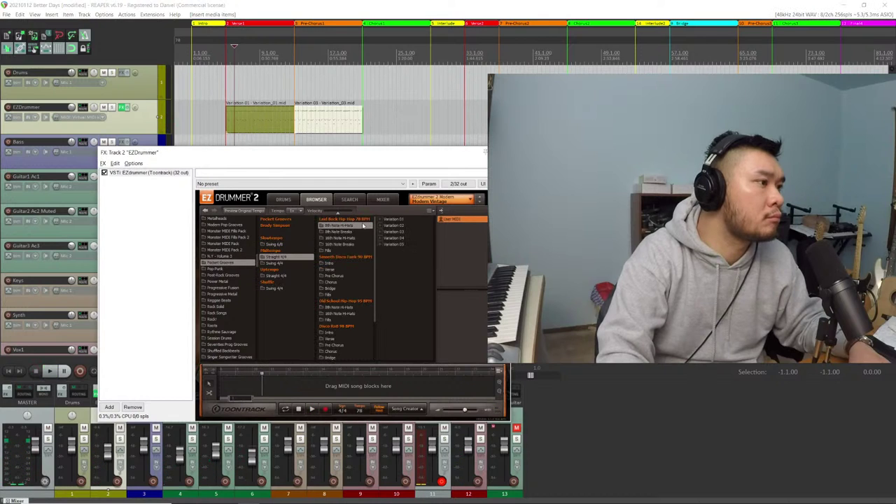
{"action": "left_click", "coordinate": [386, 220]}
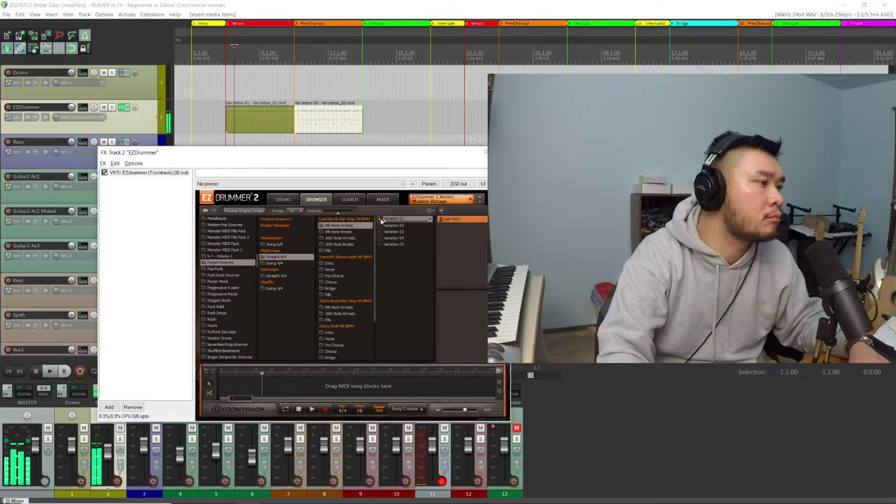
{"action": "left_click", "coordinate": [346, 269]}
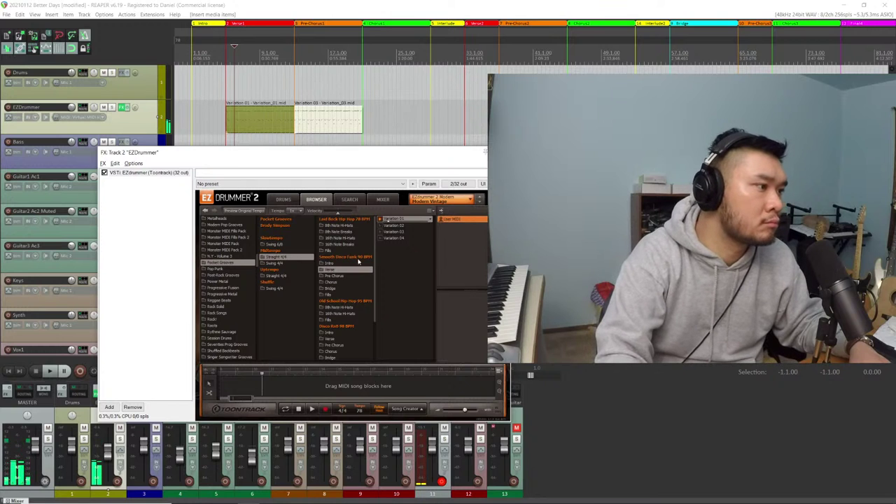
{"action": "left_click", "coordinate": [347, 307]}
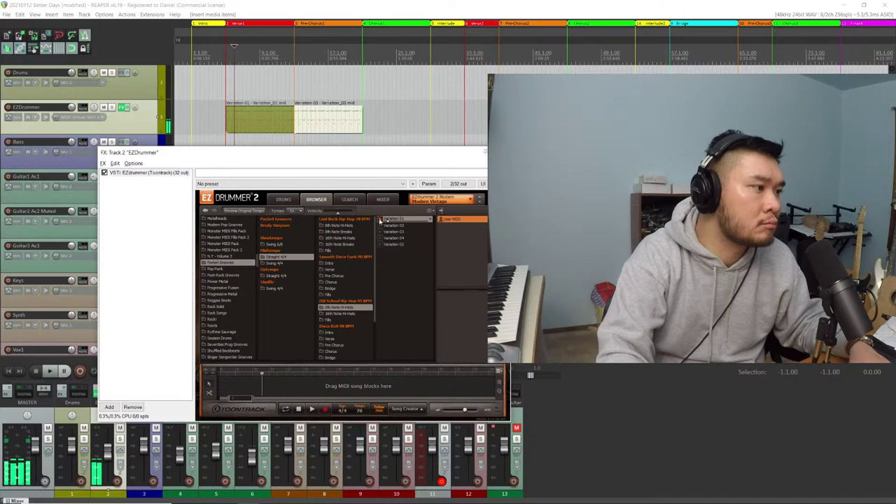
{"action": "left_click", "coordinate": [323, 339]}
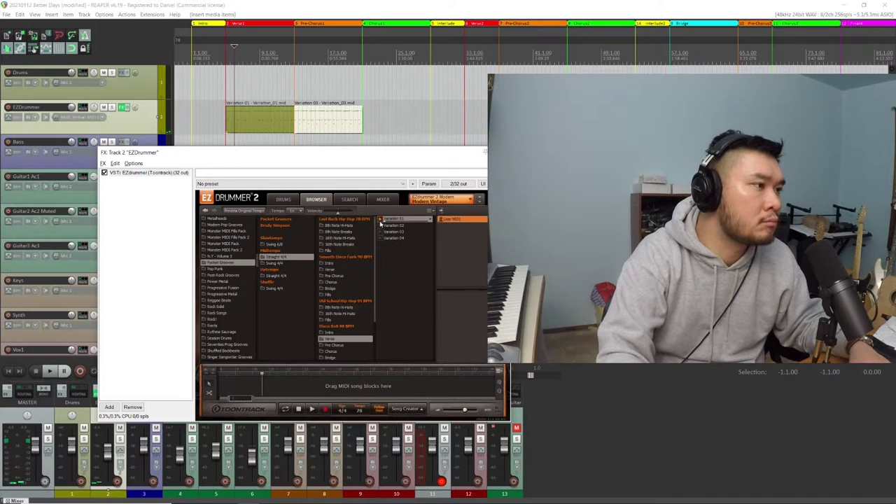
{"action": "scroll", "coordinate": [343, 292], "scroll_direction": "down", "scroll_amount": 3}
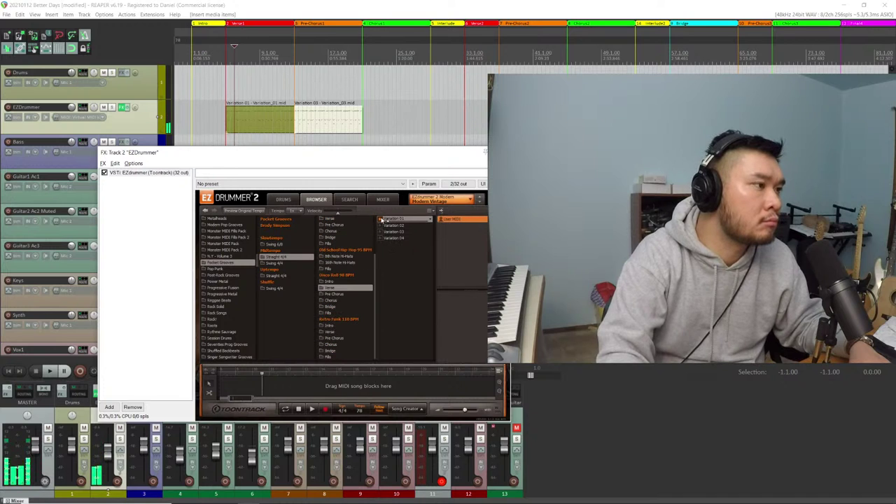
In Country Grooves ballad Straight 4/4, audition verse Variation 01 of Big Ballad and Variation 02 of the 88 BPM ballad
{"action": "scroll", "coordinate": [221, 286], "scroll_direction": "up", "scroll_amount": 7}
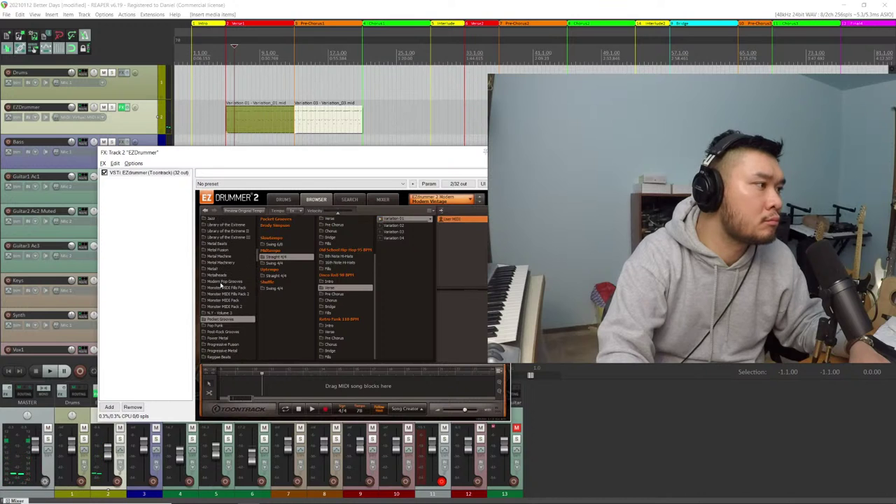
{"action": "scroll", "coordinate": [222, 286], "scroll_direction": "up", "scroll_amount": 4}
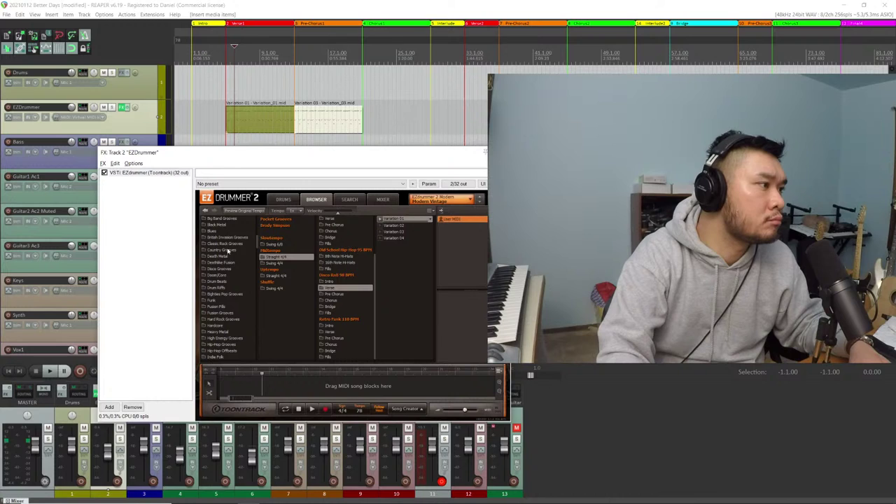
{"action": "left_click", "coordinate": [223, 250]}
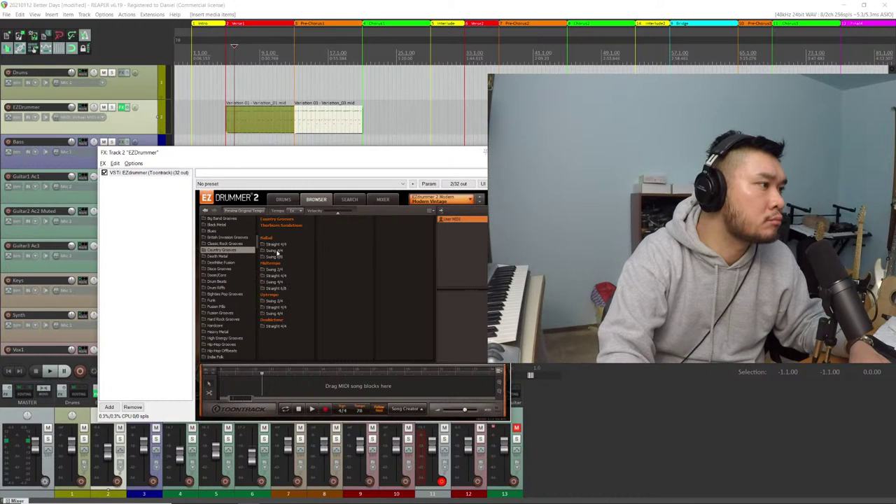
{"action": "left_click", "coordinate": [280, 245]}
{"action": "left_click", "coordinate": [326, 232]}
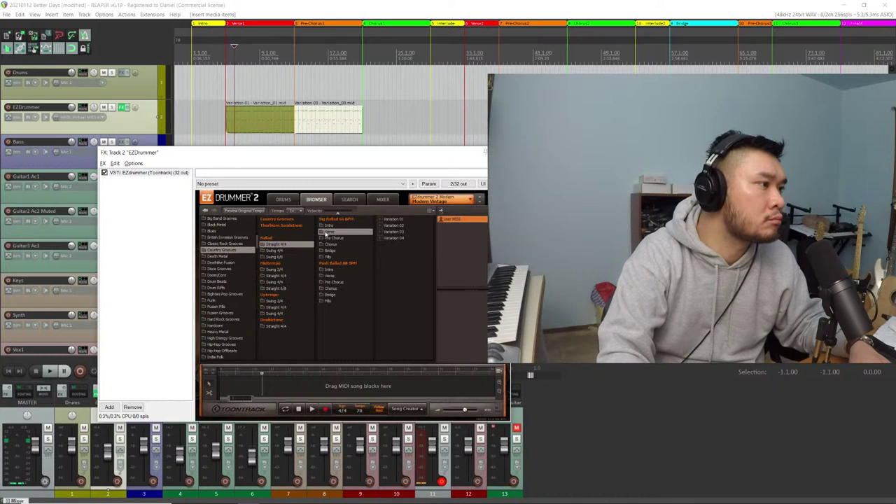
{"action": "left_click", "coordinate": [379, 223]}
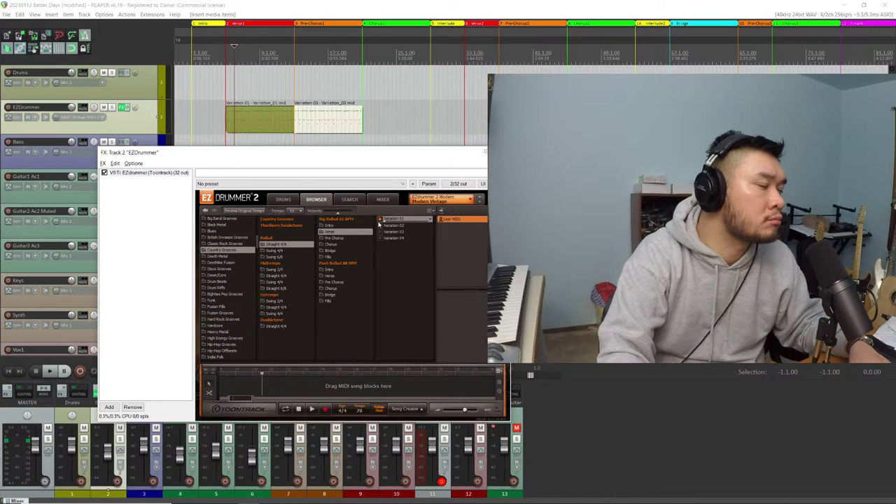
{"action": "left_click", "coordinate": [329, 276]}
{"action": "left_click", "coordinate": [400, 224]}
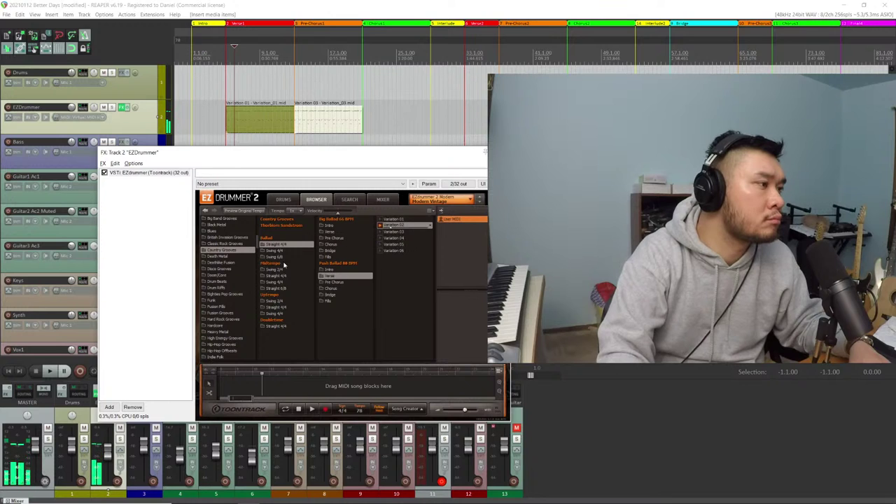
Audition verse Variation 03 of the Country Grooves uptempo Swing 4/4 groove
{"action": "left_click", "coordinate": [286, 315]}
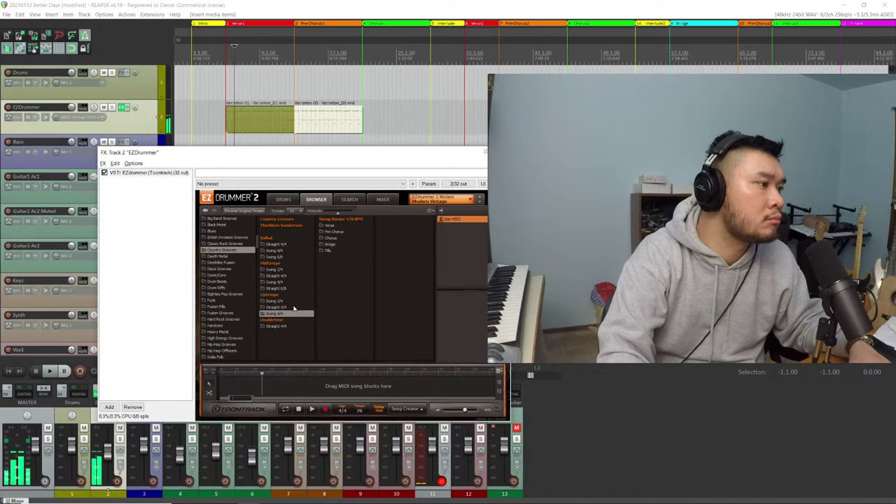
{"action": "left_click", "coordinate": [329, 226]}
{"action": "left_click", "coordinate": [390, 231]}
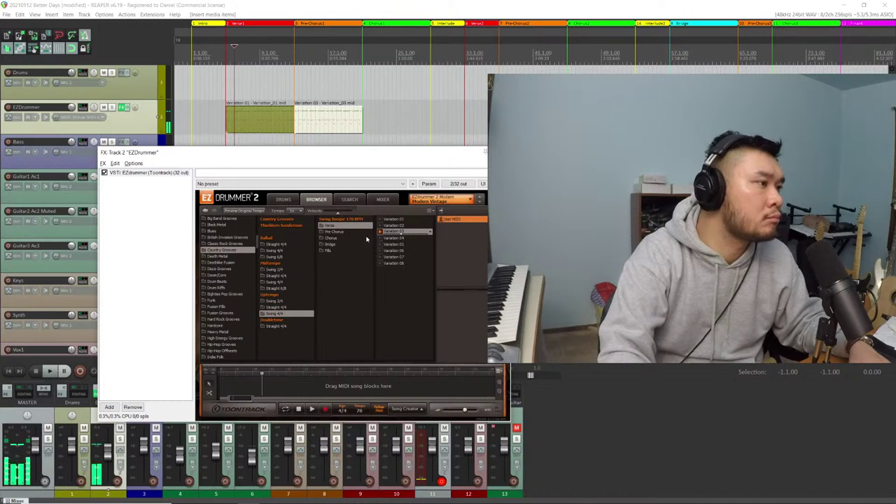
Browse the Basic Jazz grooves under midtempo Swing 4/4 and slow midtempo Swing 4/4 and 3/4
{"action": "scroll", "coordinate": [376, 236], "scroll_direction": "up", "scroll_amount": 2}
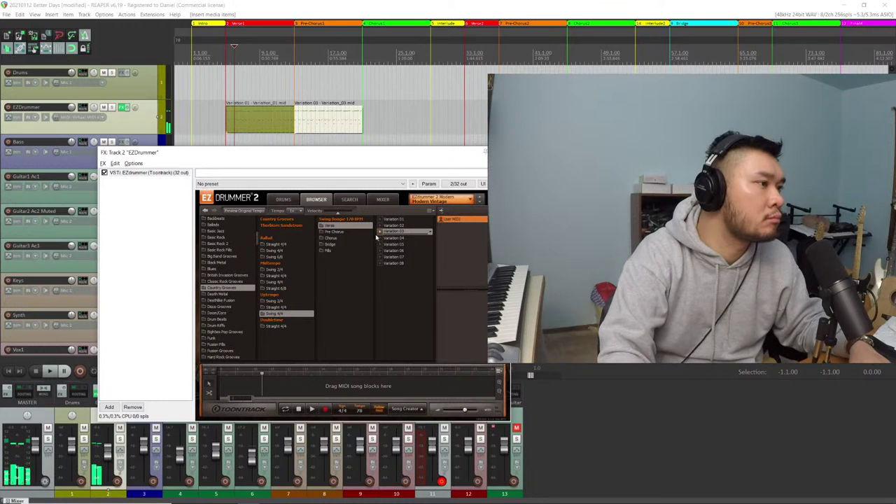
{"action": "left_click", "coordinate": [214, 231]}
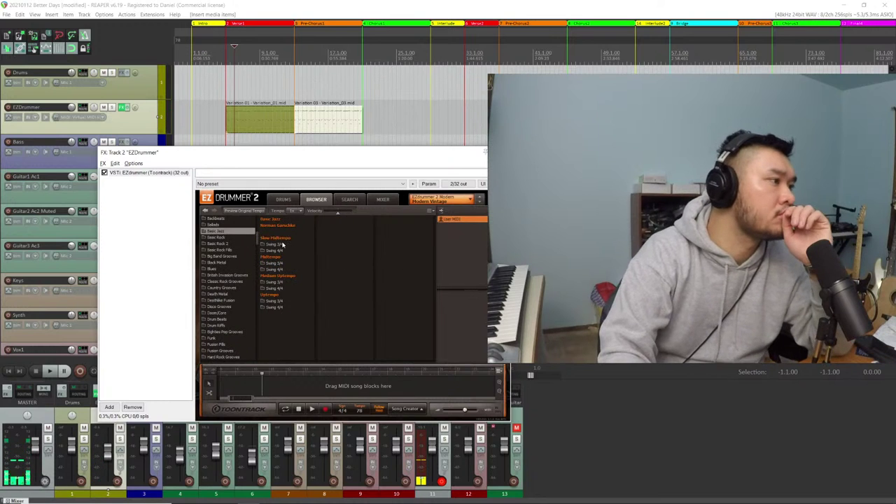
{"action": "left_click", "coordinate": [277, 269]}
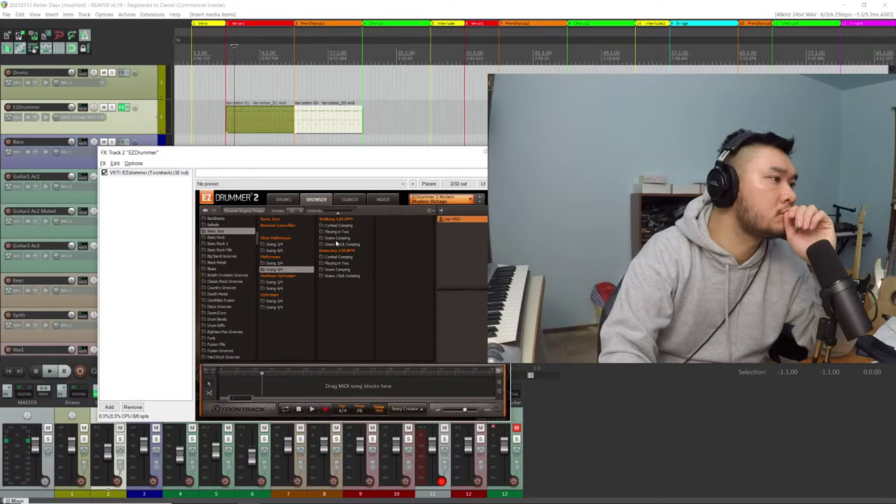
{"action": "left_click", "coordinate": [281, 251]}
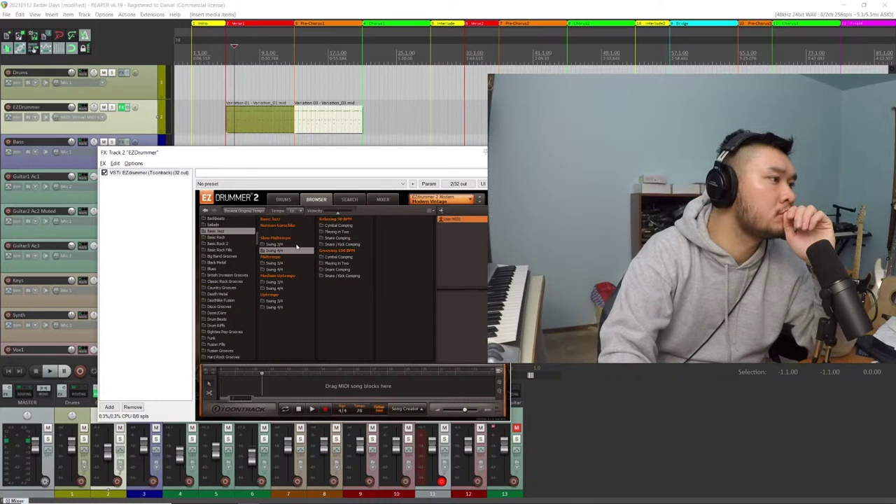
{"action": "left_click", "coordinate": [292, 244]}
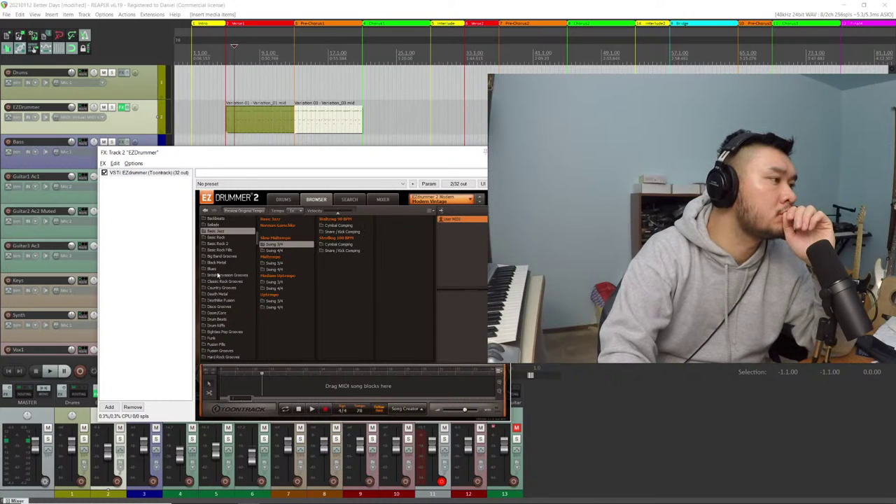
Audition verse Variation 01 of the Basic Rock 2 midtempo Straight 4/4 groove at 104 BPM, and play the project from Verse 1 to compare
{"action": "scroll", "coordinate": [229, 276], "scroll_direction": "up", "scroll_amount": 1}
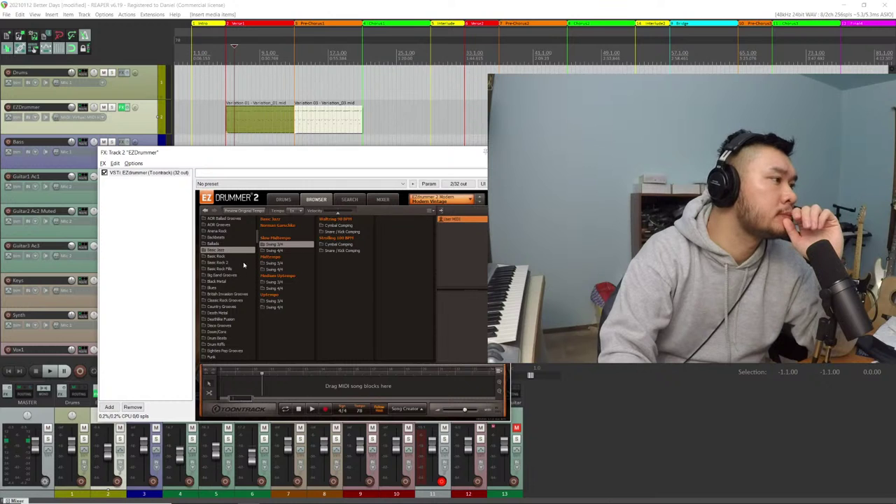
{"action": "left_click", "coordinate": [243, 264]}
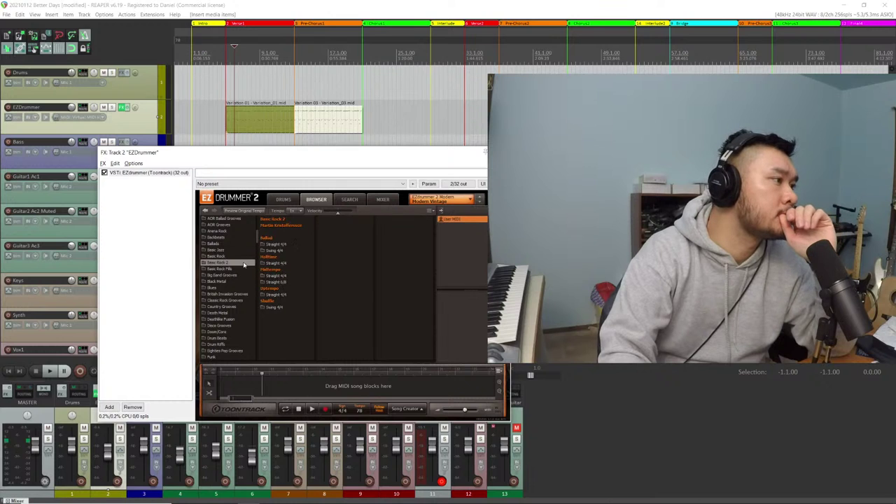
{"action": "left_click", "coordinate": [288, 276]}
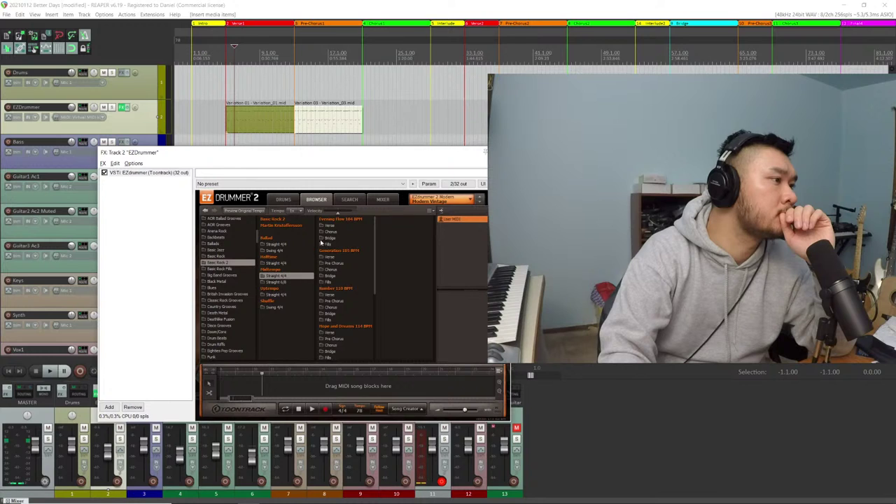
{"action": "left_click", "coordinate": [329, 227]}
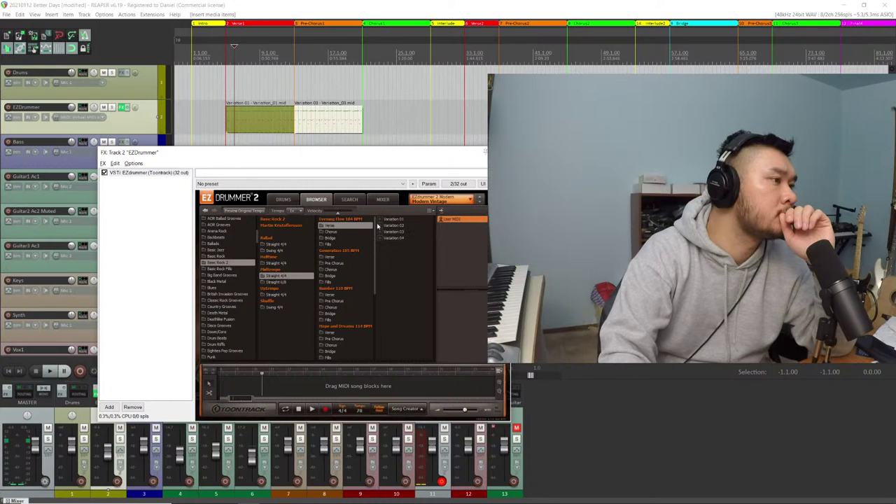
{"action": "left_click", "coordinate": [383, 220]}
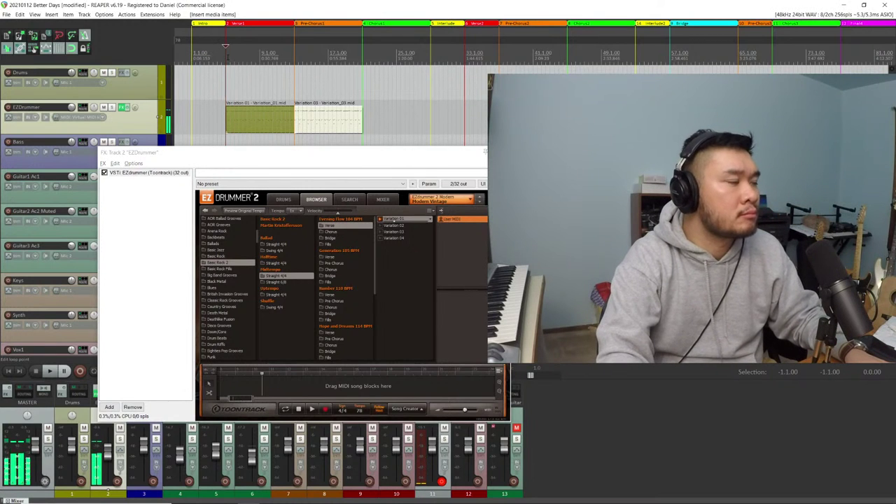
{"action": "key", "text": "space"}
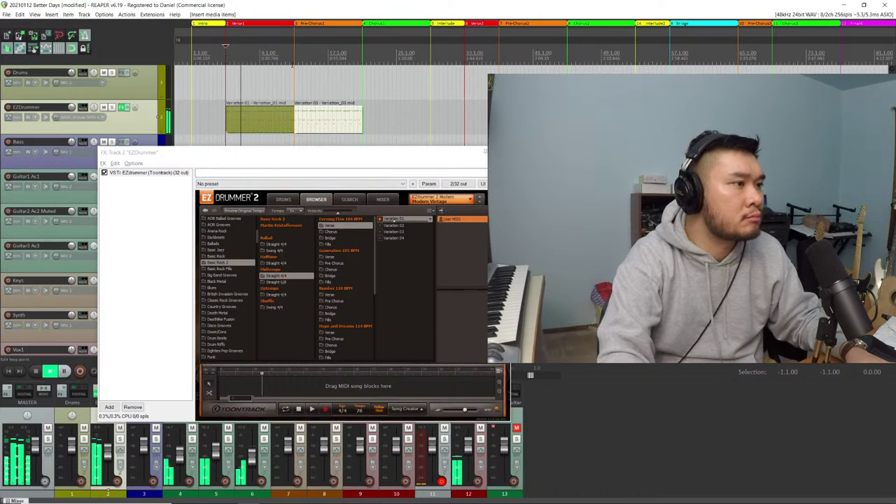
{"action": "left_click", "coordinate": [379, 221]}
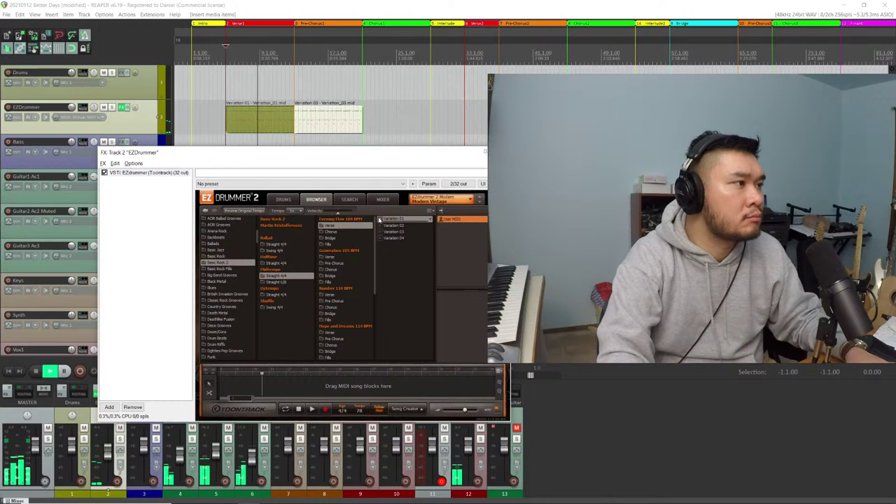
Move the existing Verse 1 drum clip to Verse 2 and insert the Basic Rock 2 104 BPM verse Variation 01 at Verse 1
{"action": "left_click_drag", "start_coordinate": [280, 119], "coordinate": [519, 130]}
{"action": "key", "text": "space"}
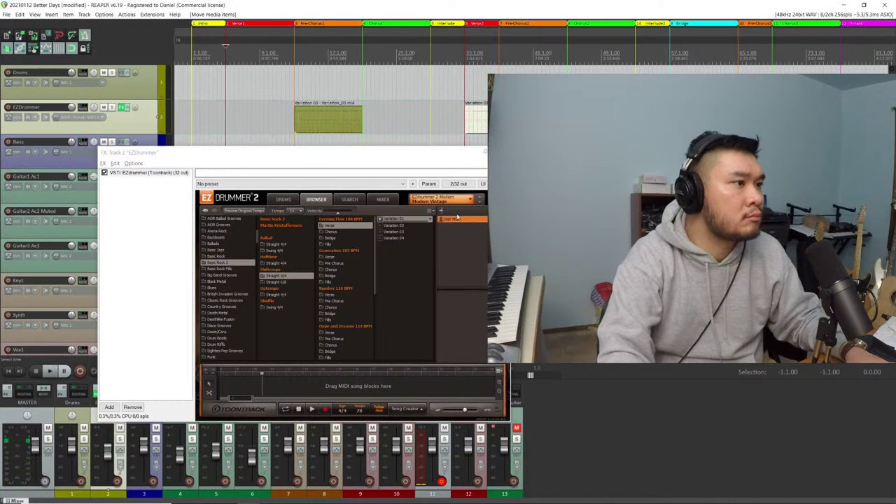
{"action": "left_click_drag", "start_coordinate": [329, 121], "coordinate": [251, 120]}
{"action": "key", "text": "Return"}
Play the new groove in Verse 1, and continue playback from the start of Verse 2 to compare the moved clip
{"action": "key", "text": "space"}
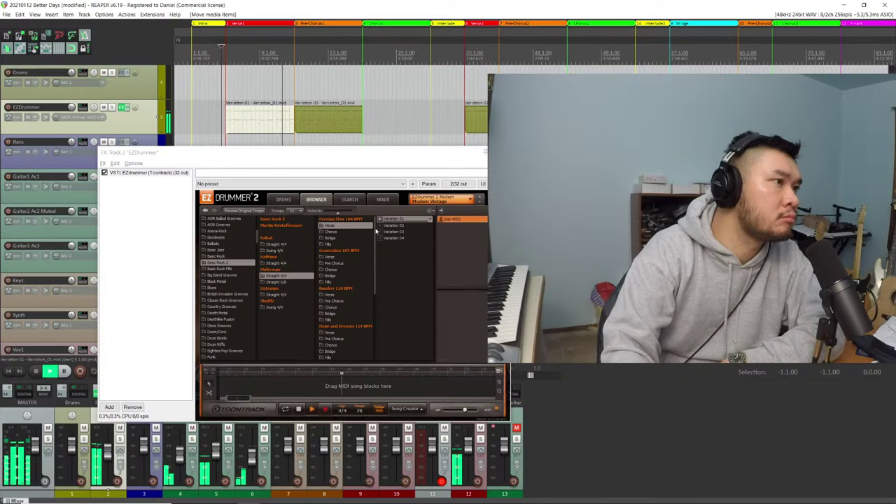
{"action": "left_click", "coordinate": [464, 46]}
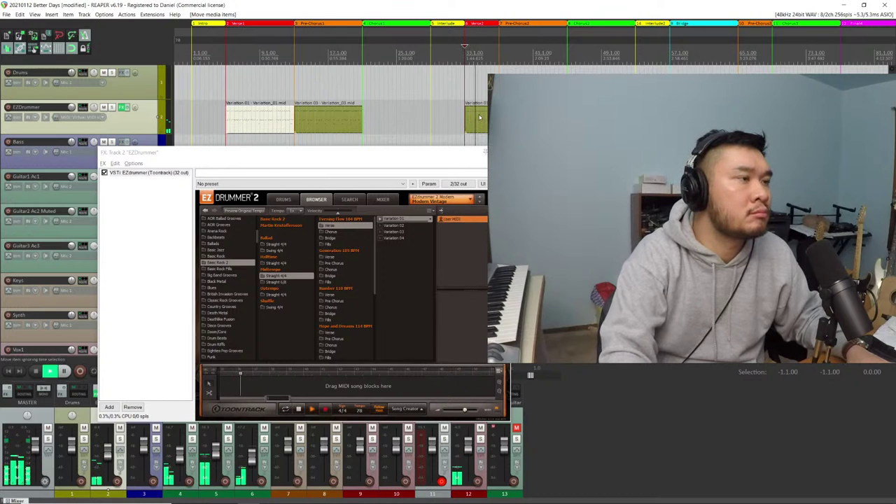
Replay the drum part from the start of Verse 1, and delete the drum clip at Verse 2
{"action": "left_click", "coordinate": [234, 48]}
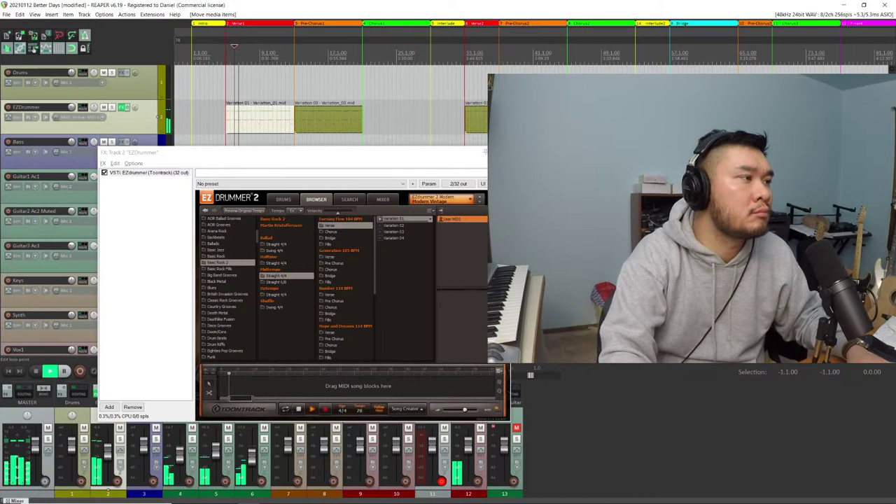
{"action": "left_click", "coordinate": [472, 116]}
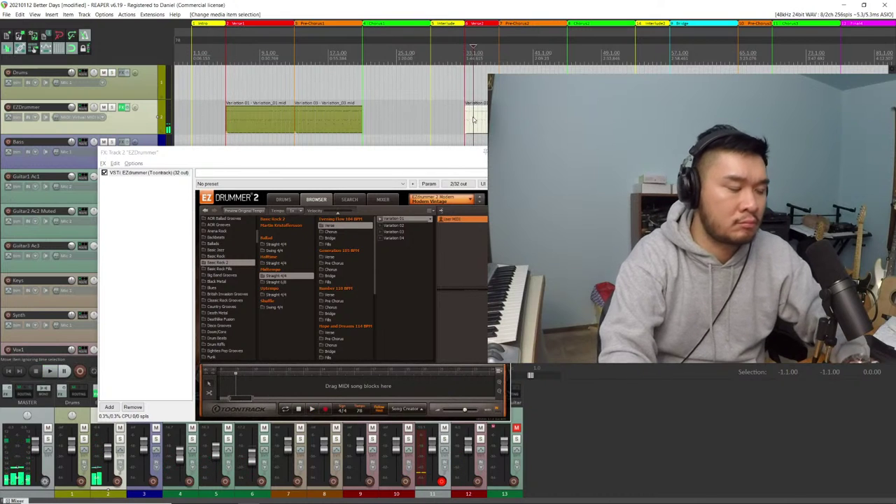
{"action": "key", "text": "Delete"}
Play the end of Verse 1 to check the lead-in to Pre-Chorus 1, and audition verse Variation 03 of the 104 BPM groove
{"action": "left_click", "coordinate": [281, 108]}
{"action": "key", "text": "space"}
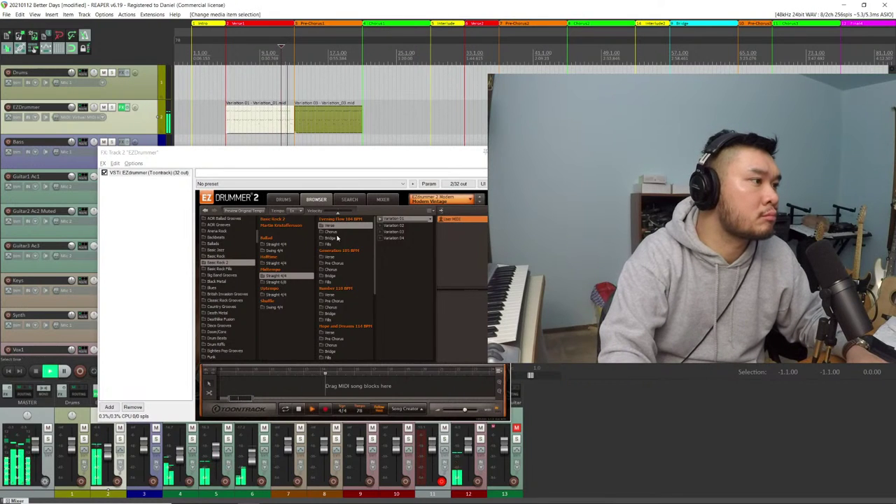
{"action": "key", "text": "space"}
{"action": "left_click", "coordinate": [382, 232]}
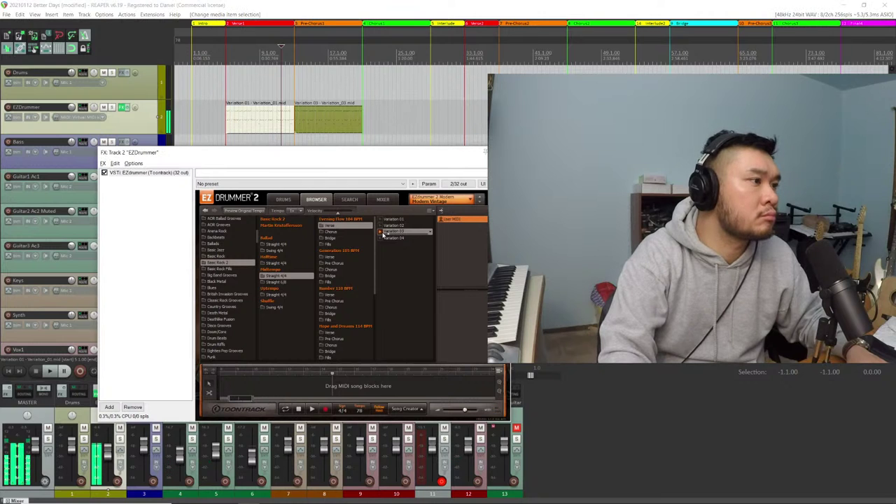
Move the Variation 03 clip out of Pre-Chorus 1 to around the start of Verse 2
{"action": "left_click", "coordinate": [337, 121]}
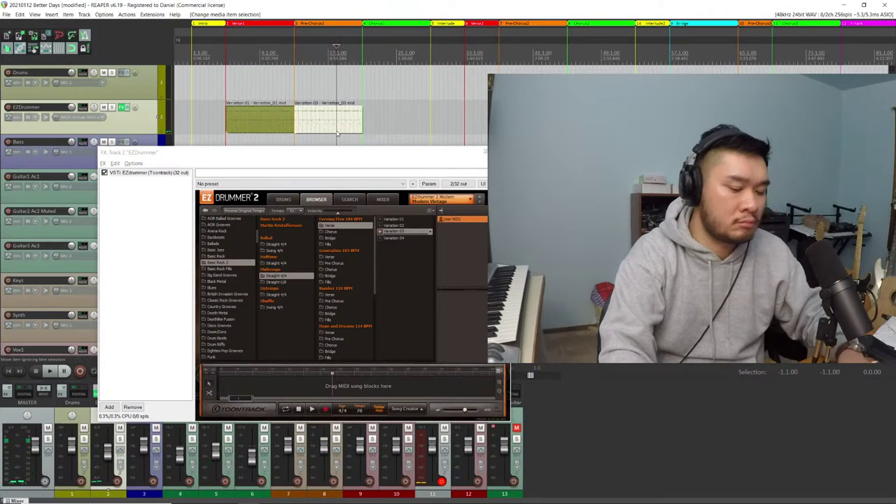
{"action": "key", "text": "Delete"}
{"action": "left_click", "coordinate": [393, 225]}
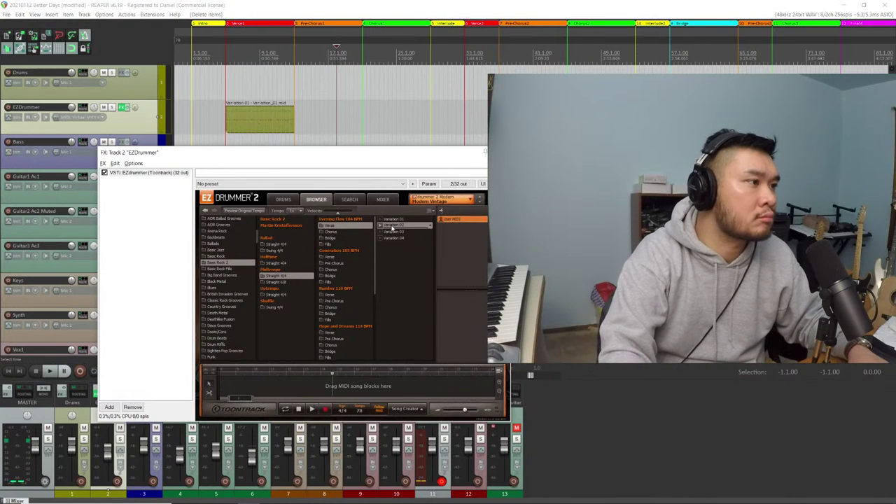
{"action": "left_click_drag", "start_coordinate": [393, 226], "coordinate": [462, 115]}
Insert the Basic Rock 2 104 BPM verse Variation 02 at Pre-Chorus 1, and play the transition from Verse 1 into it
{"action": "left_click", "coordinate": [402, 227]}
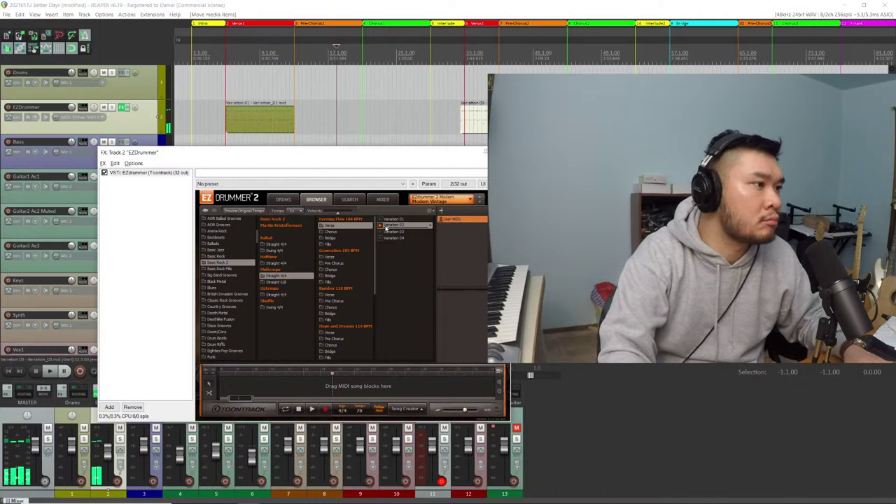
{"action": "left_click_drag", "start_coordinate": [403, 228], "coordinate": [304, 117]}
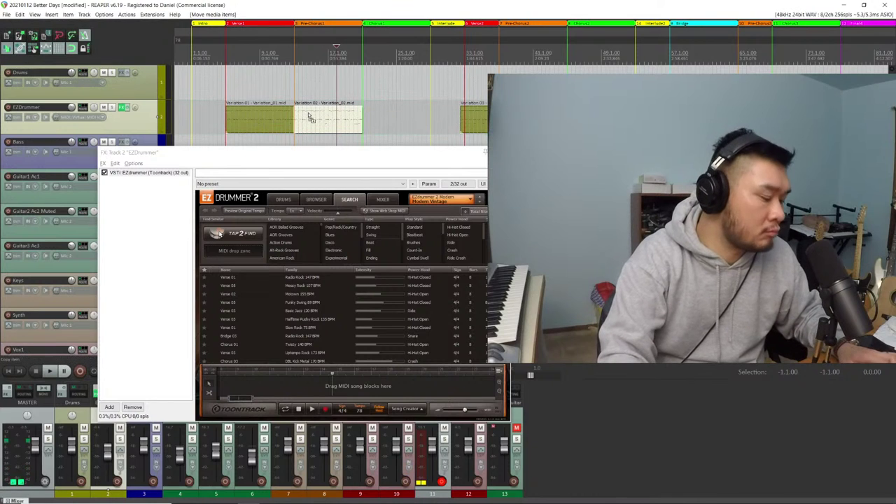
{"action": "key", "text": "ctrl+z"}
{"action": "left_click_drag", "start_coordinate": [322, 125], "coordinate": [305, 124]}
{"action": "key", "text": "space"}
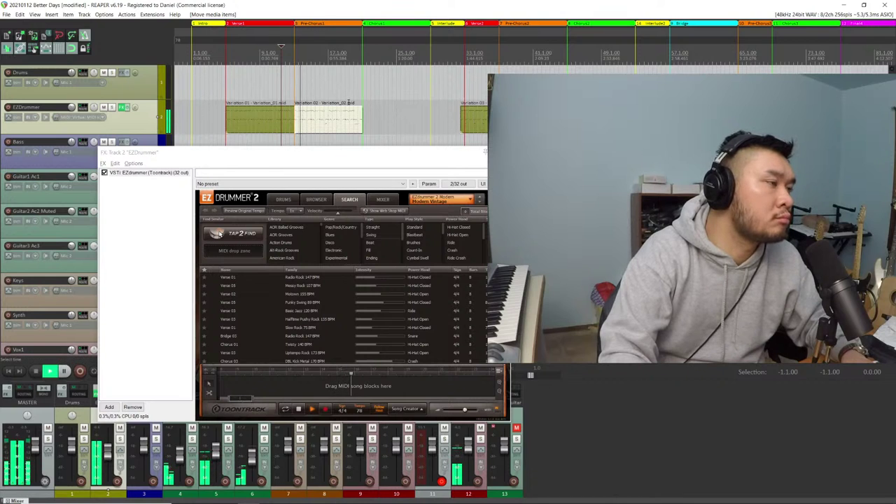
{"action": "scroll", "coordinate": [350, 102], "scroll_direction": "up", "scroll_amount": 3}
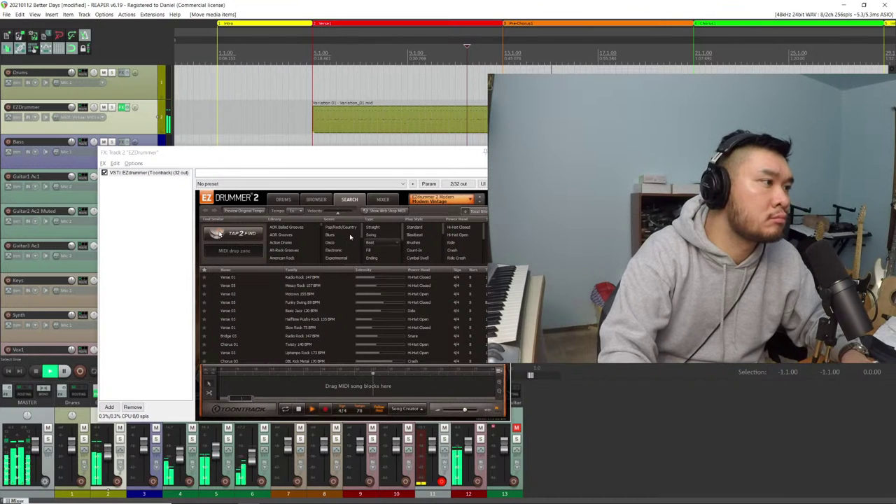
Return to the groove browser and compare verse Variations 02 and 03 of the Basic Rock 2 104 BPM groove
{"action": "left_click", "coordinate": [319, 200]}
{"action": "left_click", "coordinate": [382, 227]}
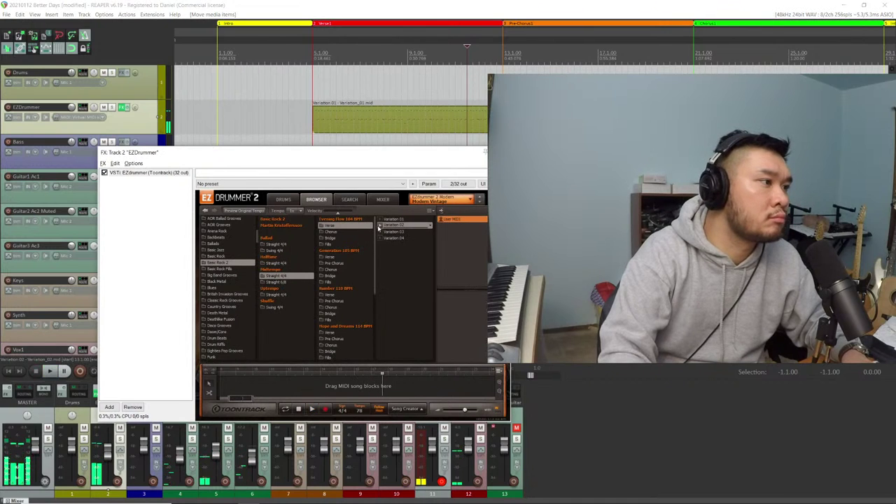
{"action": "left_click", "coordinate": [383, 234]}
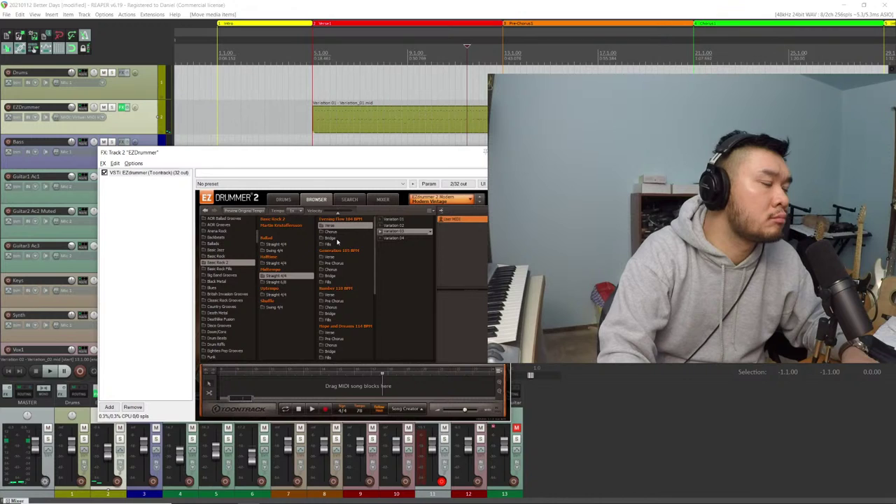
Browse the verse grooves of the last Basic Rock 2 midtempo Straight 4/4 song, and audition its Pre Chorus Variation 01
{"action": "scroll", "coordinate": [349, 342], "scroll_direction": "down", "scroll_amount": 5}
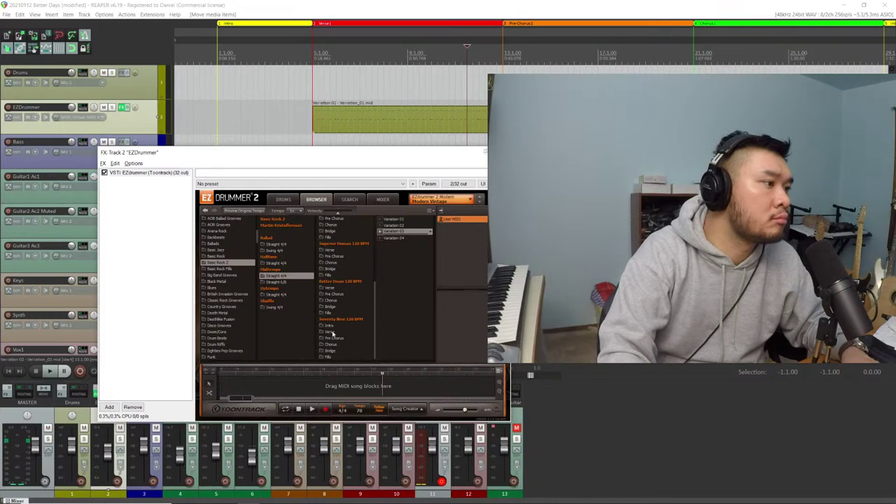
{"action": "left_click", "coordinate": [335, 331]}
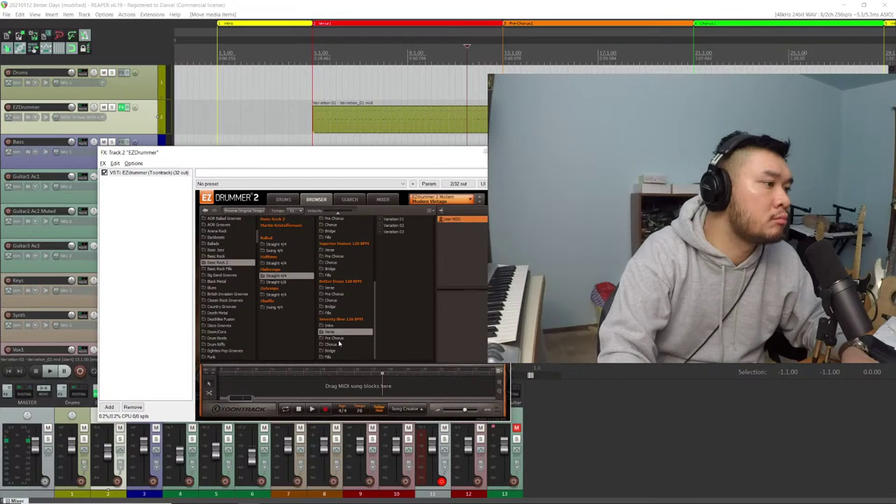
{"action": "left_click", "coordinate": [343, 340]}
{"action": "left_click", "coordinate": [382, 220]}
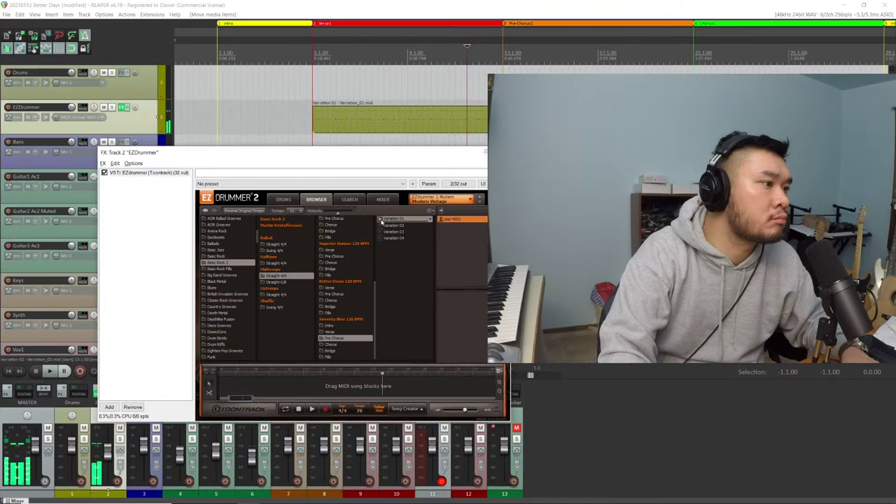
Audition Pre Chorus Variations 01 and 03 of the second-to-last song in the list, and Pre Chorus Variation 01 of the song above it
{"action": "left_click", "coordinate": [339, 295]}
{"action": "left_click", "coordinate": [381, 221]}
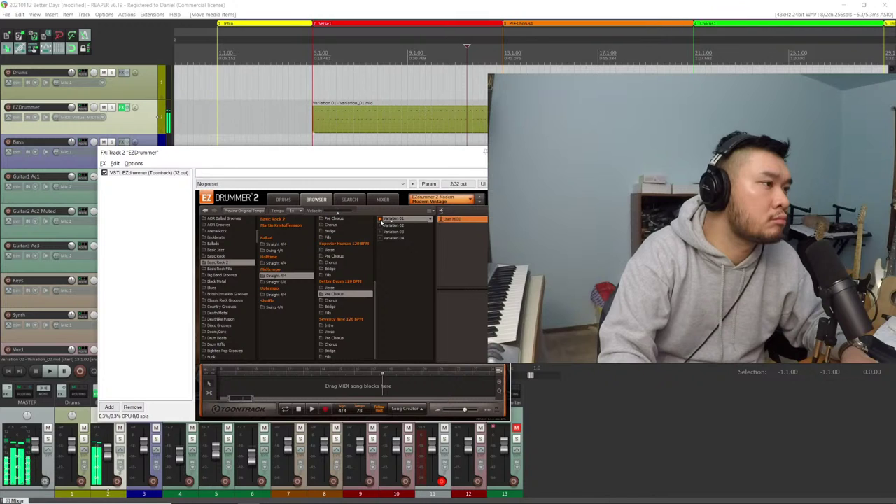
{"action": "left_click", "coordinate": [382, 231]}
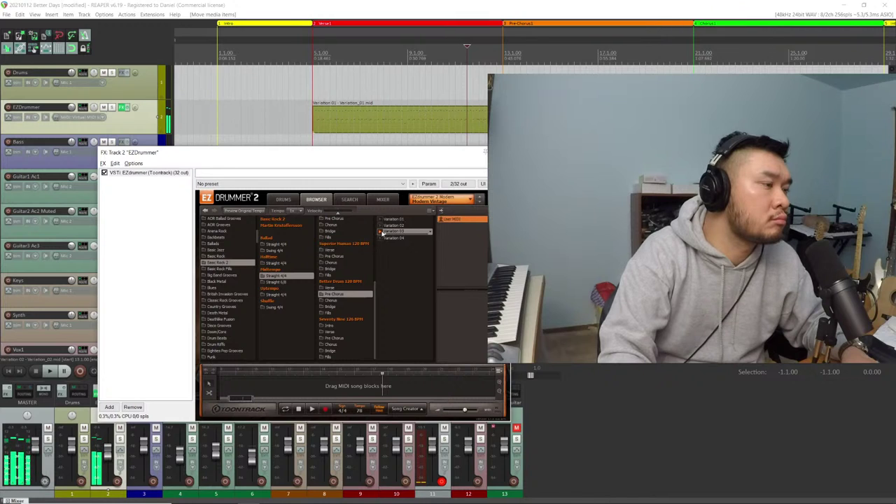
{"action": "left_click", "coordinate": [342, 257]}
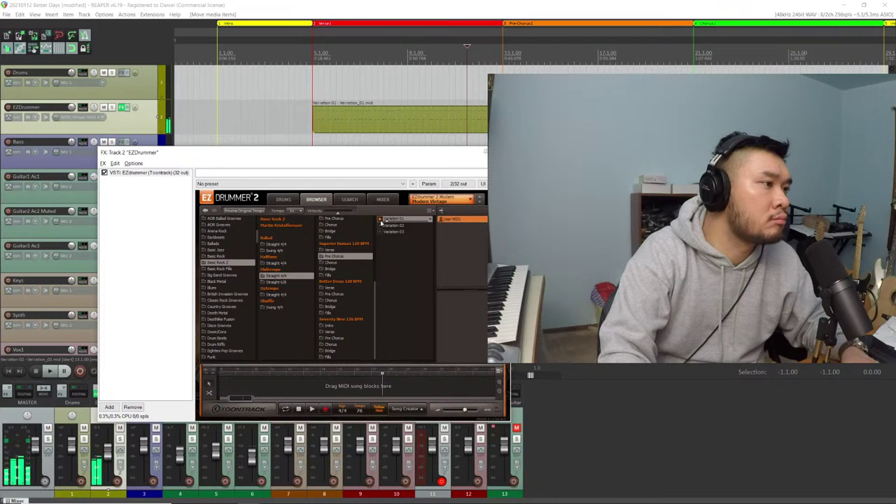
{"action": "scroll", "coordinate": [347, 257], "scroll_direction": "up", "scroll_amount": 2}
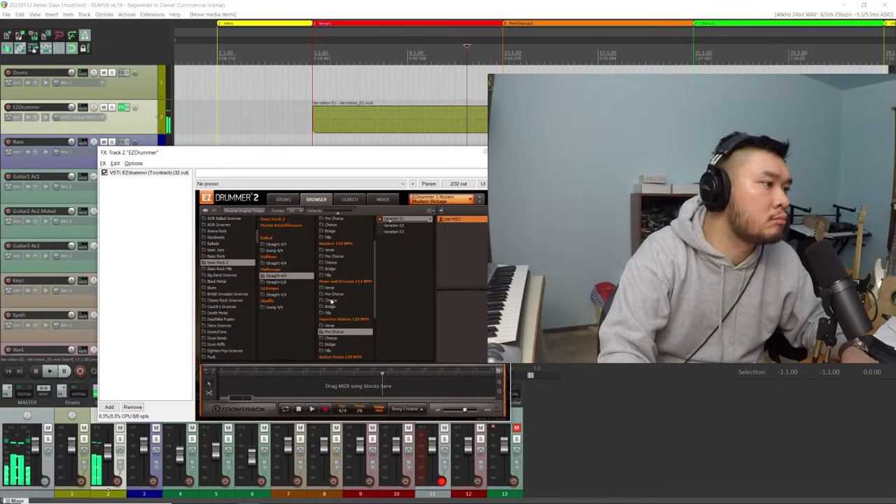
Replace the Pre-Chorus1 clip on the EZDrummer track with pre-chorus Variation 02 from the 114 BPM song in Basic Rock 2, Midtempo Straight 4/4
{"action": "left_click", "coordinate": [335, 294]}
{"action": "left_click", "coordinate": [381, 220]}
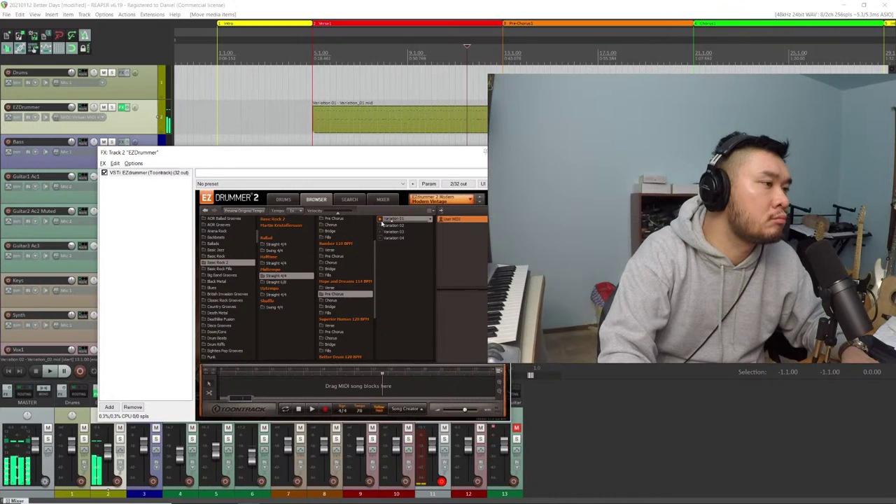
{"action": "left_click", "coordinate": [381, 226]}
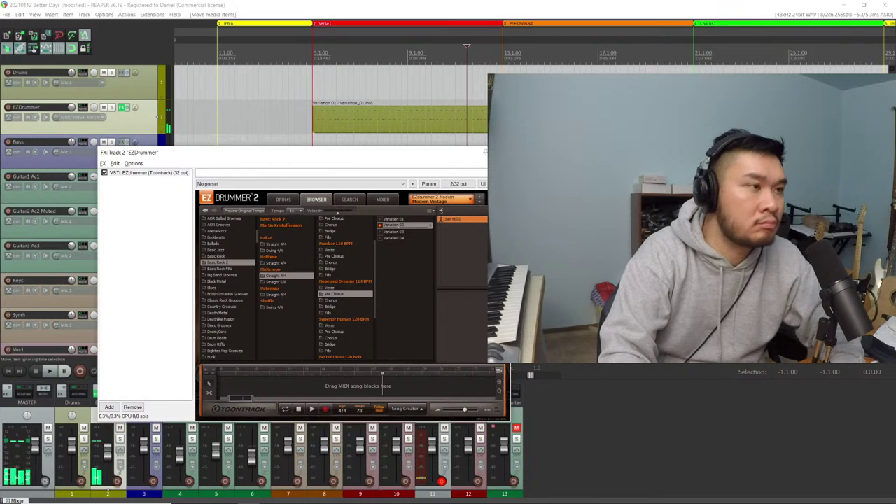
{"action": "key", "text": "Delete"}
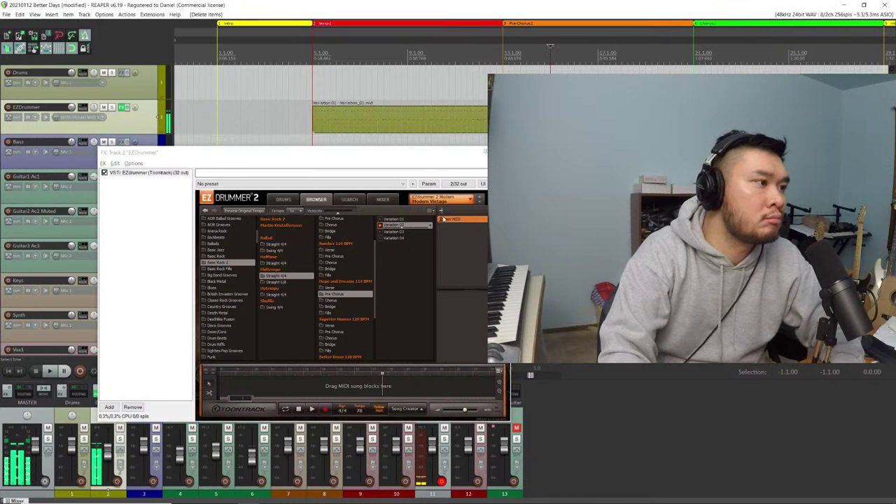
{"action": "left_click_drag", "start_coordinate": [413, 226], "coordinate": [329, 119]}
{"action": "key", "text": "Return"}
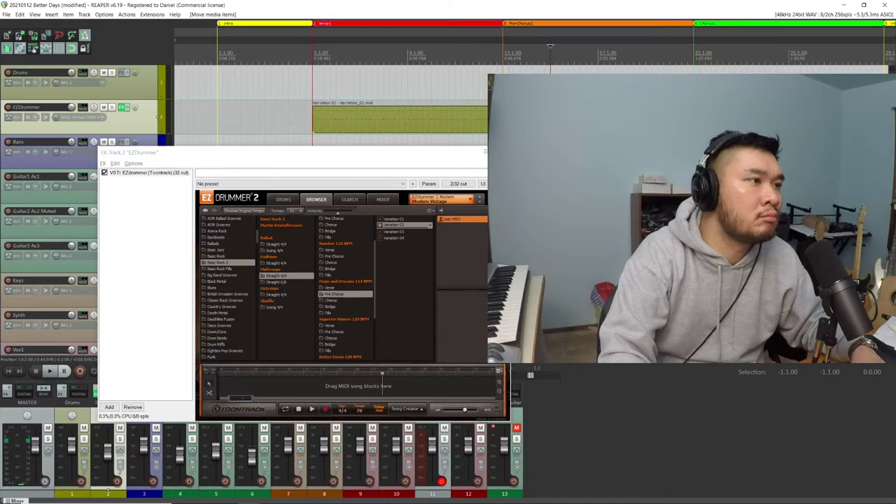
Play the arrangement from late Verse1 through Pre-Chorus1 to hear the drum groove with the other tracks
{"action": "key", "text": "space"}
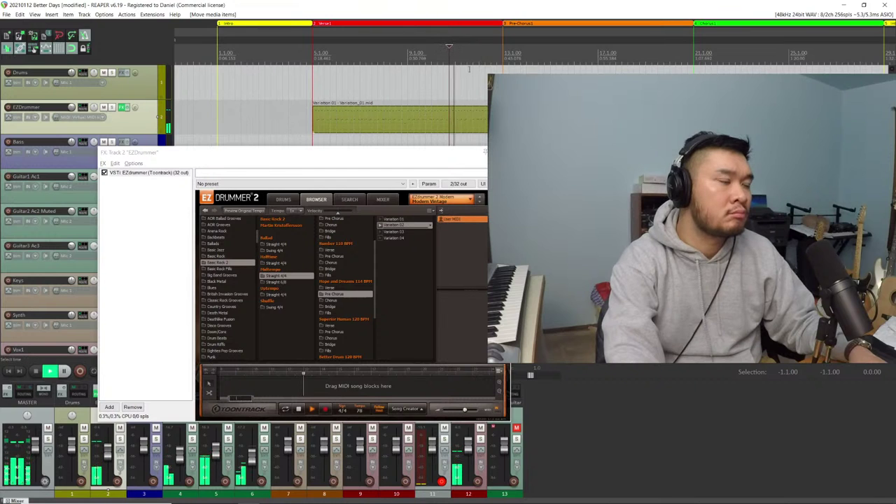
{"action": "scroll", "coordinate": [477, 76], "scroll_direction": "down", "scroll_amount": 4}
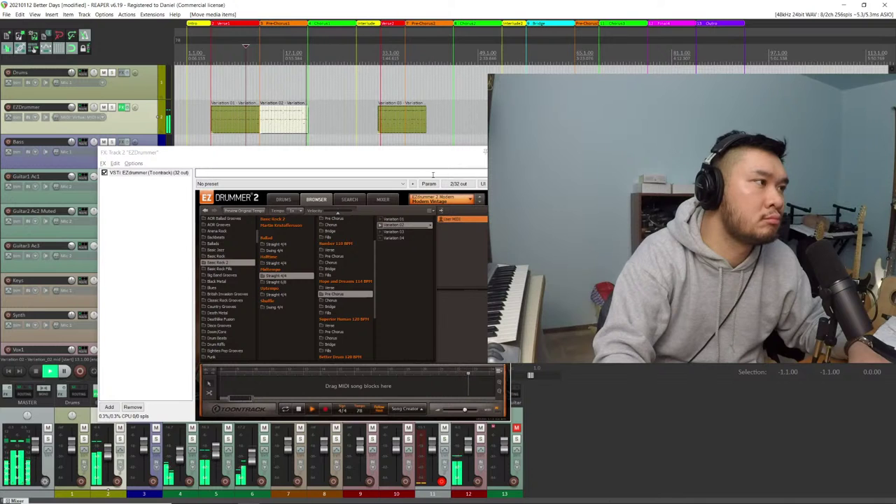
{"action": "key", "text": "space"}
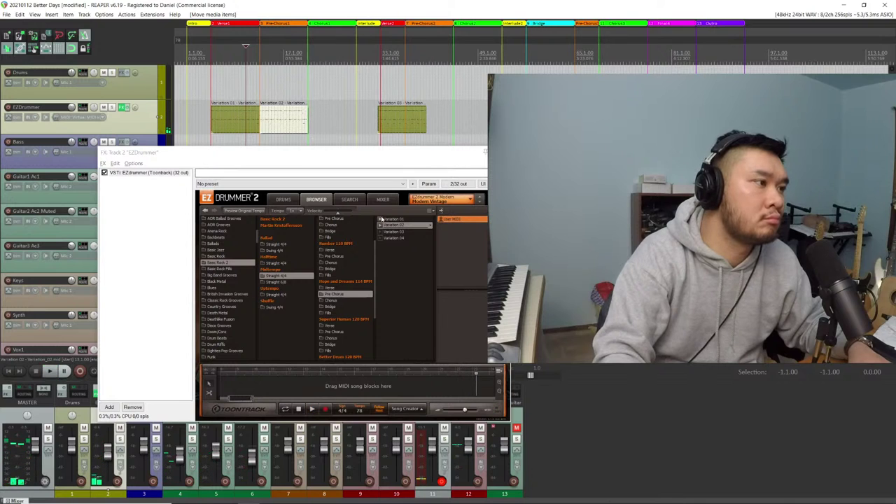
Audition pre-chorus Variation 01 of the 110 and 105 BPM songs, plus Variations 04 and 03 of the 104 BPM song's verse
{"action": "left_click", "coordinate": [345, 257]}
{"action": "left_click", "coordinate": [381, 220]}
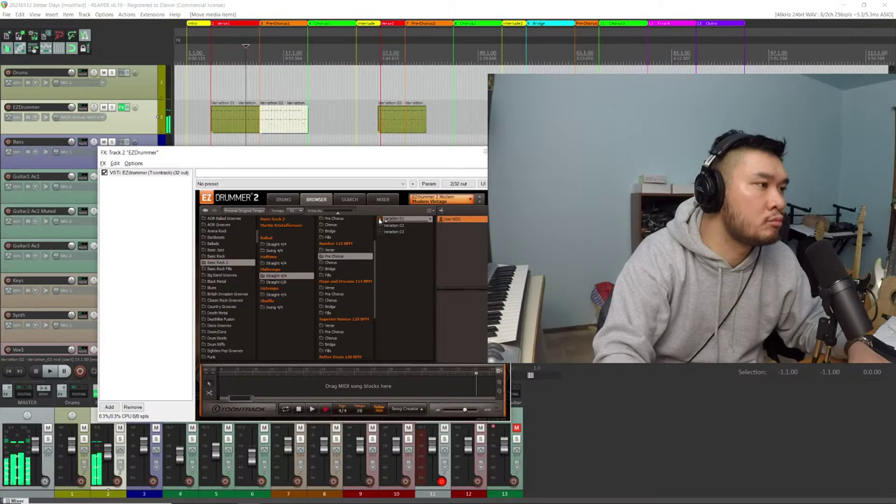
{"action": "scroll", "coordinate": [349, 241], "scroll_direction": "up", "scroll_amount": 2}
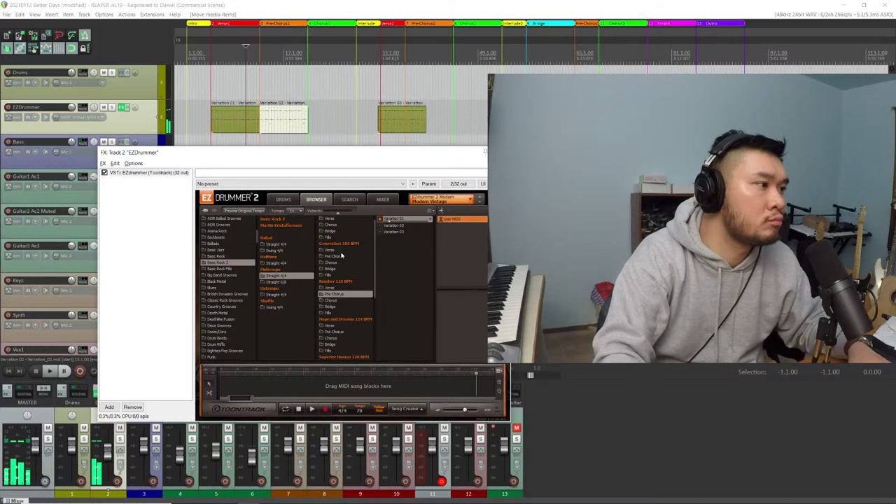
{"action": "left_click", "coordinate": [341, 257]}
{"action": "left_click", "coordinate": [383, 222]}
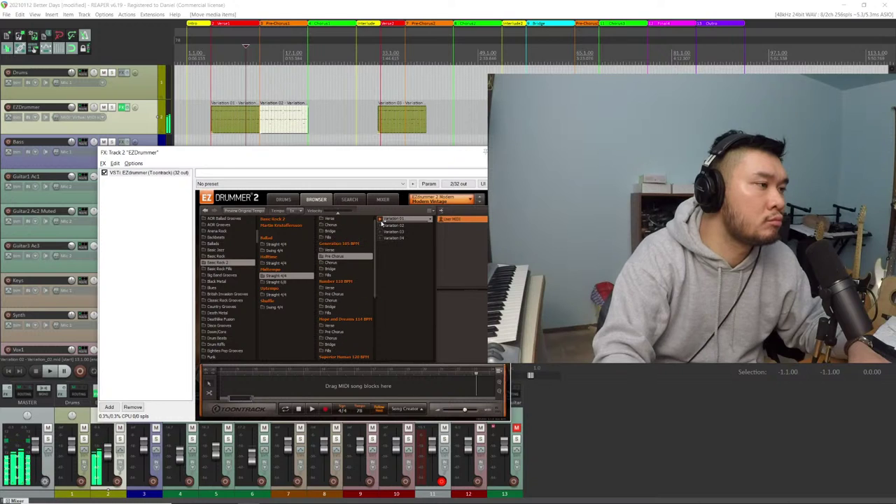
{"action": "scroll", "coordinate": [364, 234], "scroll_direction": "up", "scroll_amount": 1}
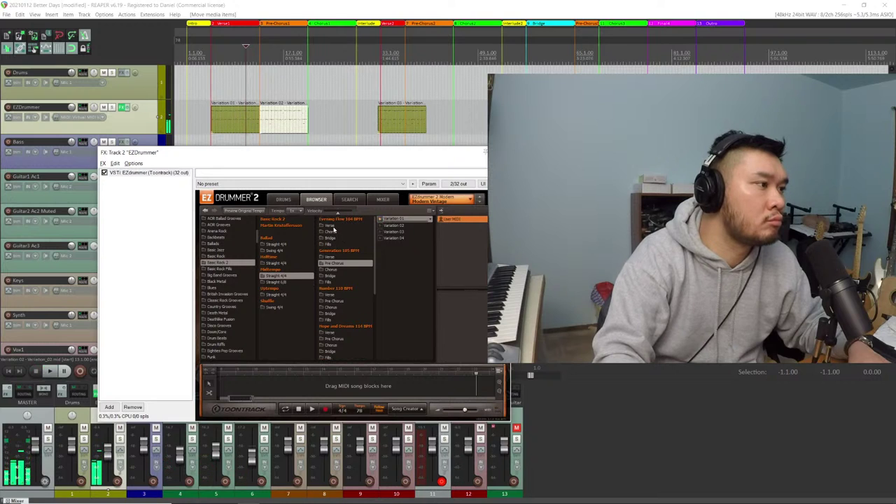
{"action": "left_click", "coordinate": [334, 226]}
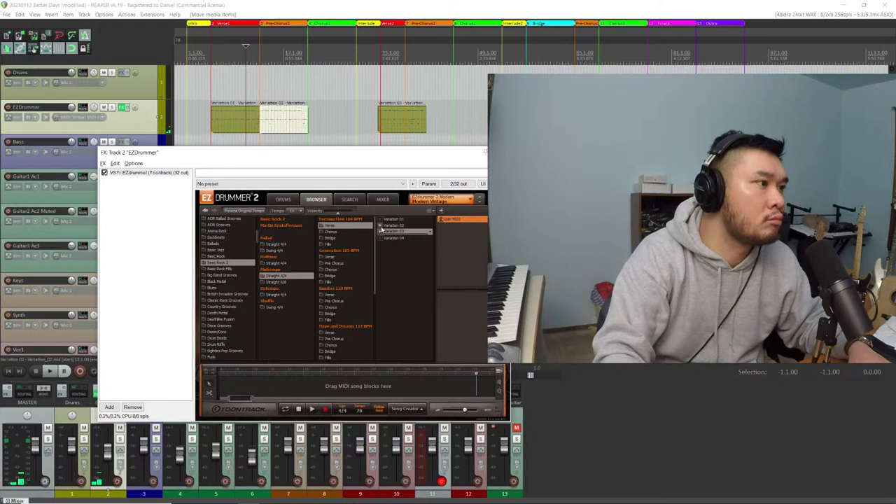
{"action": "left_click", "coordinate": [381, 237]}
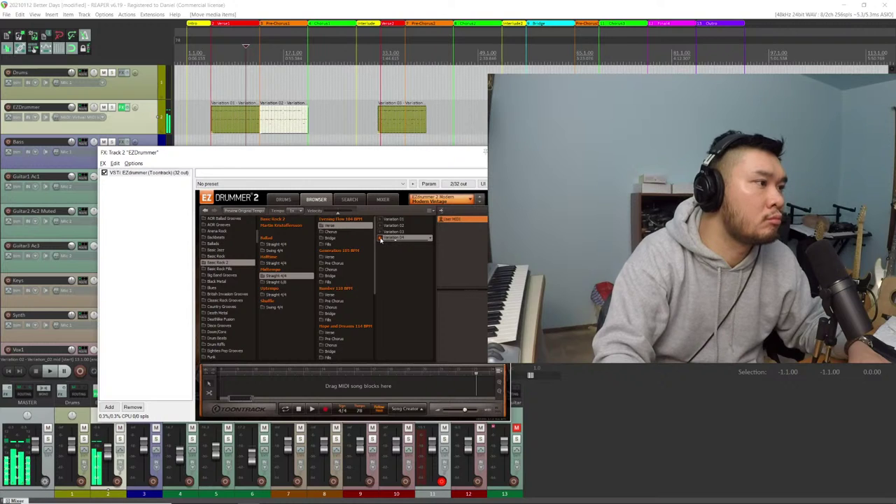
{"action": "left_click", "coordinate": [382, 234]}
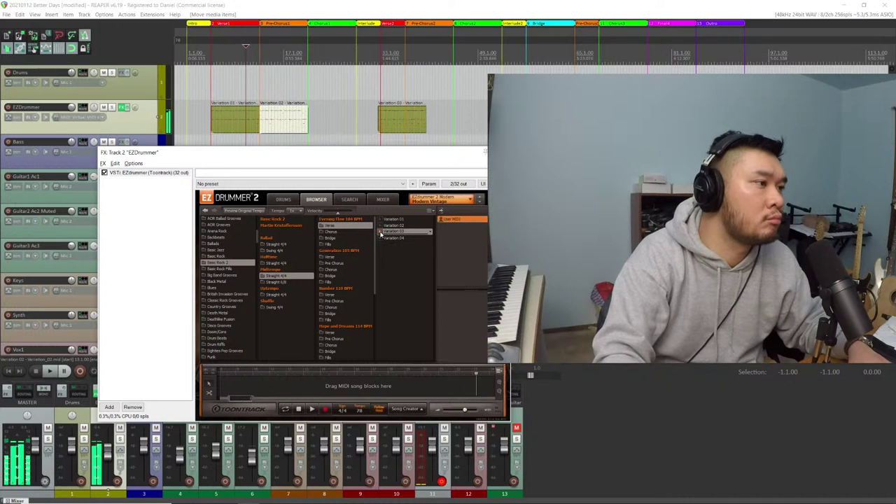
Replace the Pre-Chorus1 clip on the EZDrummer track with Variation 03 of the 104 BPM song's verse groove
{"action": "left_click", "coordinate": [303, 114]}
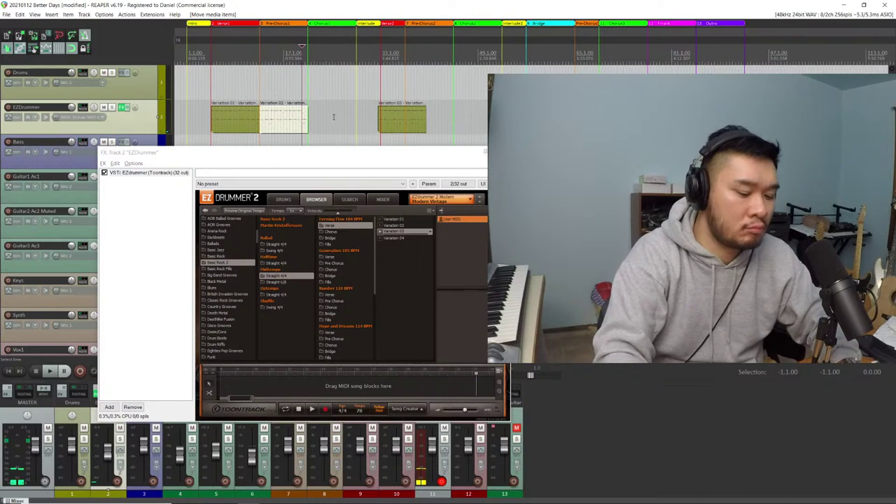
{"action": "key", "text": "Delete"}
{"action": "left_click_drag", "start_coordinate": [392, 219], "coordinate": [289, 126]}
{"action": "key", "text": "Return"}
Play from late Verse1 into Pre-Chorus1 to check the new drum clip, and return to the groove folder browser
{"action": "left_click", "coordinate": [248, 53]}
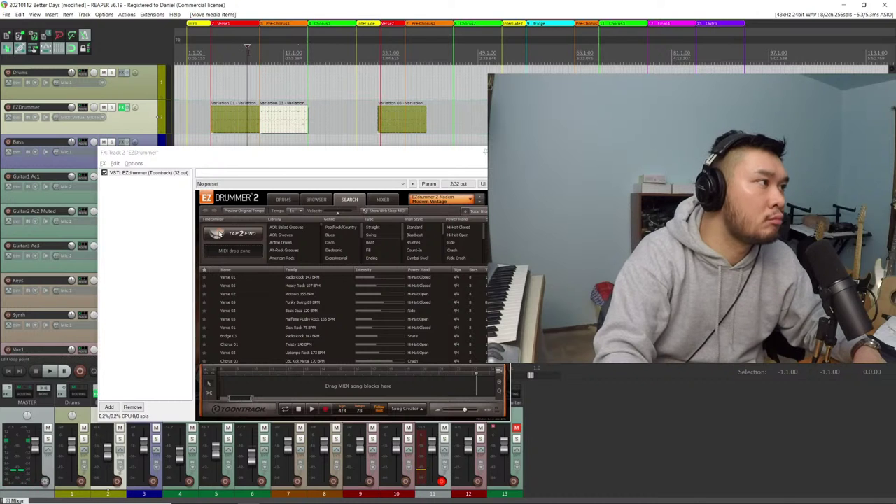
{"action": "key", "text": "space"}
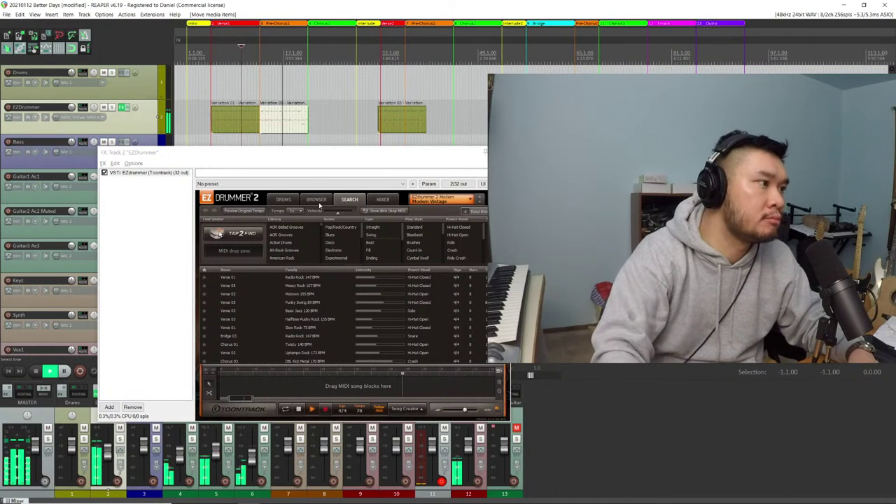
{"action": "left_click", "coordinate": [317, 201]}
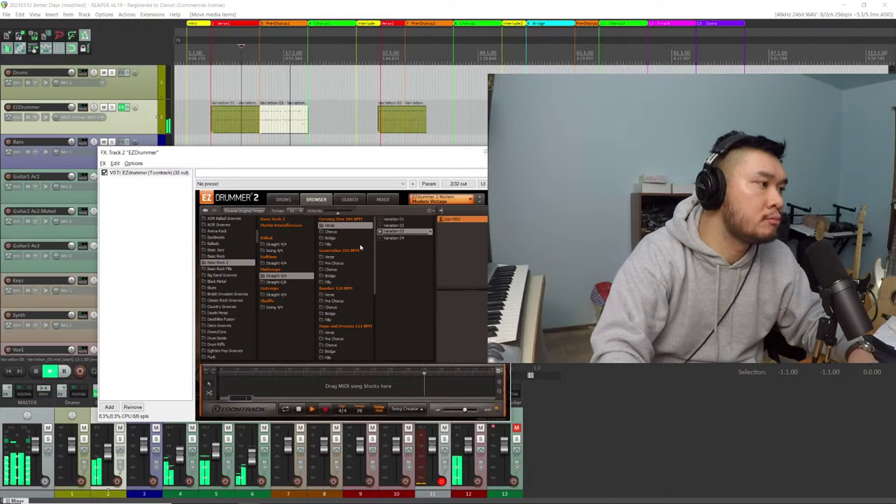
{"action": "key", "text": "space"}
Audition Variation 01 of the 104 BPM verse, then of the three pre-chorus grooves in Basic Rock's Midtempo Straight 4/4
{"action": "left_click", "coordinate": [380, 220]}
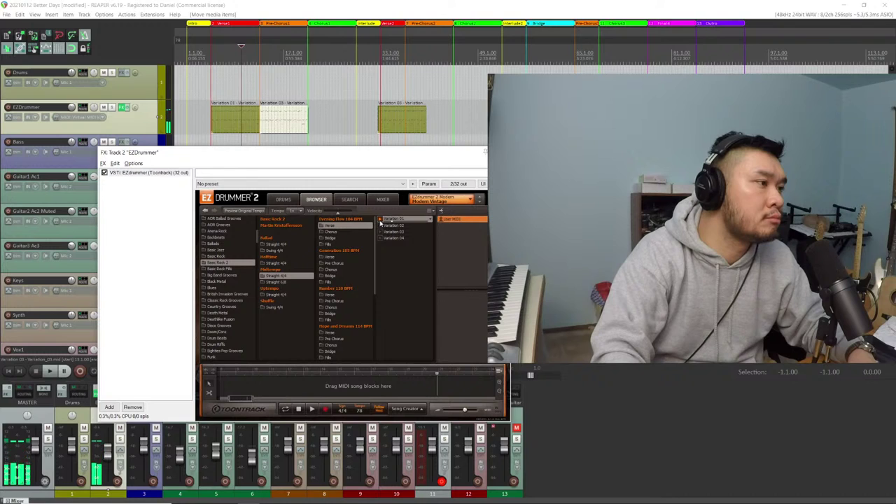
{"action": "left_click", "coordinate": [218, 257]}
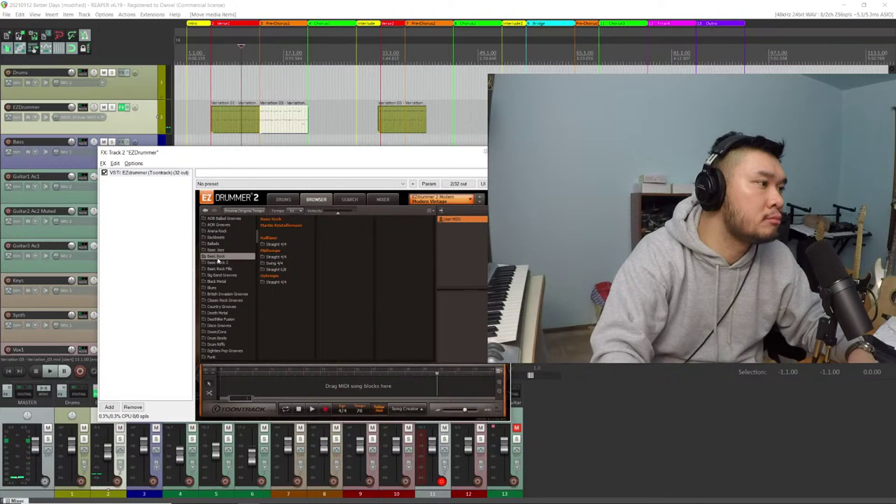
{"action": "left_click", "coordinate": [284, 257]}
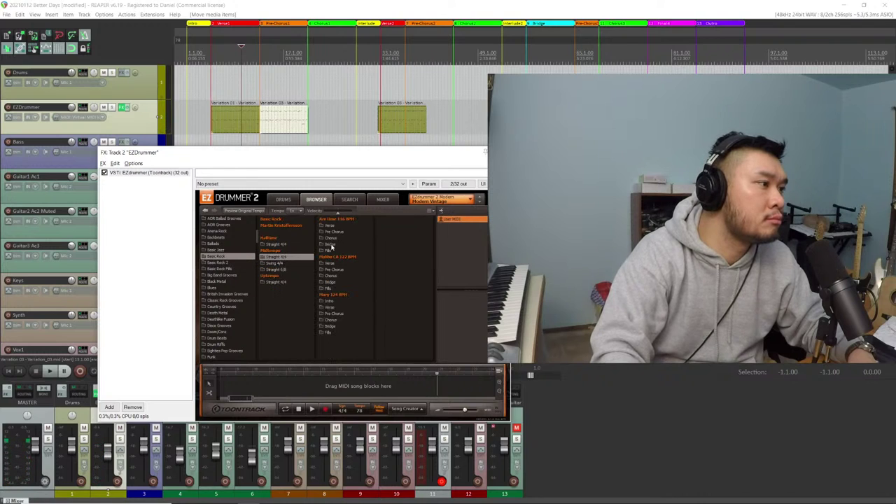
{"action": "left_click", "coordinate": [329, 232]}
{"action": "left_click", "coordinate": [382, 220]}
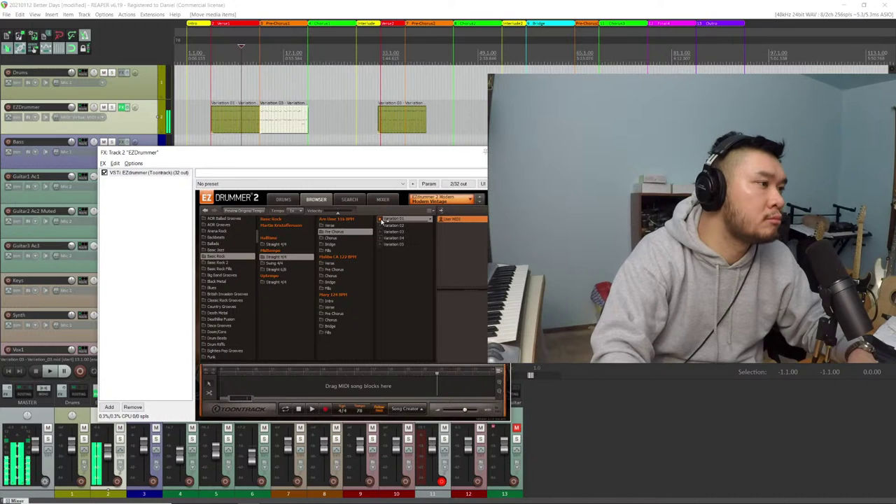
{"action": "left_click", "coordinate": [339, 270]}
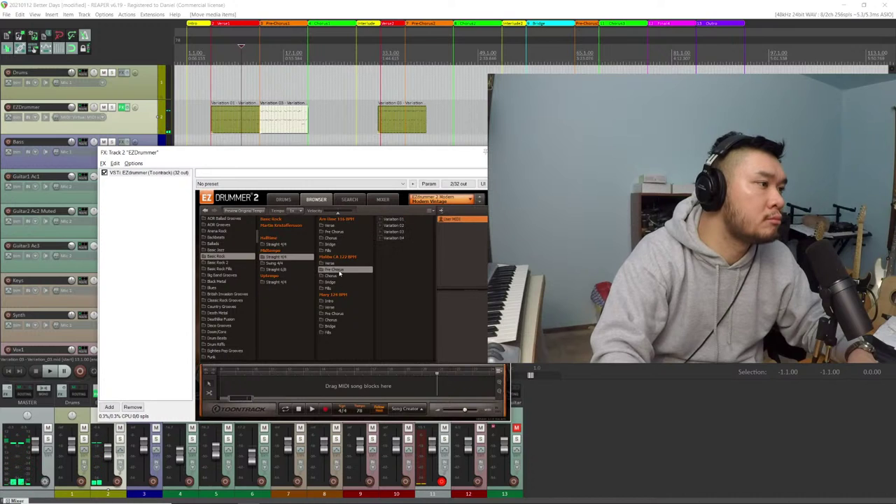
{"action": "left_click", "coordinate": [380, 221]}
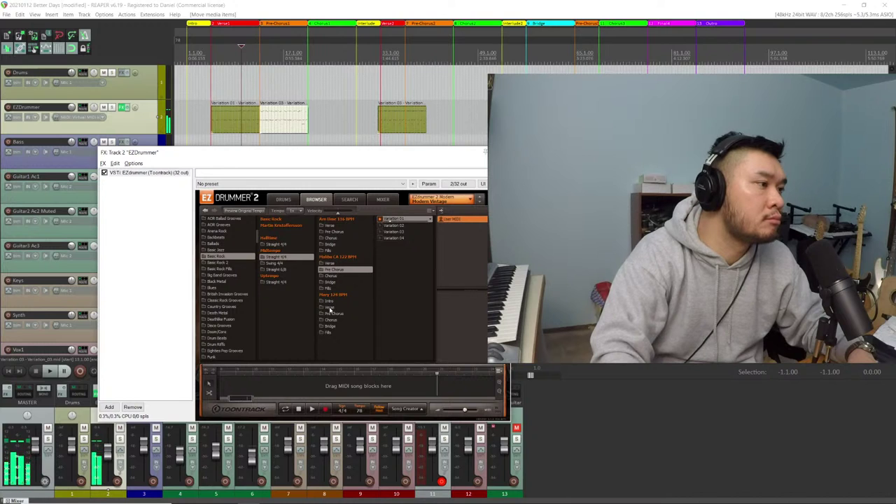
{"action": "left_click", "coordinate": [332, 315]}
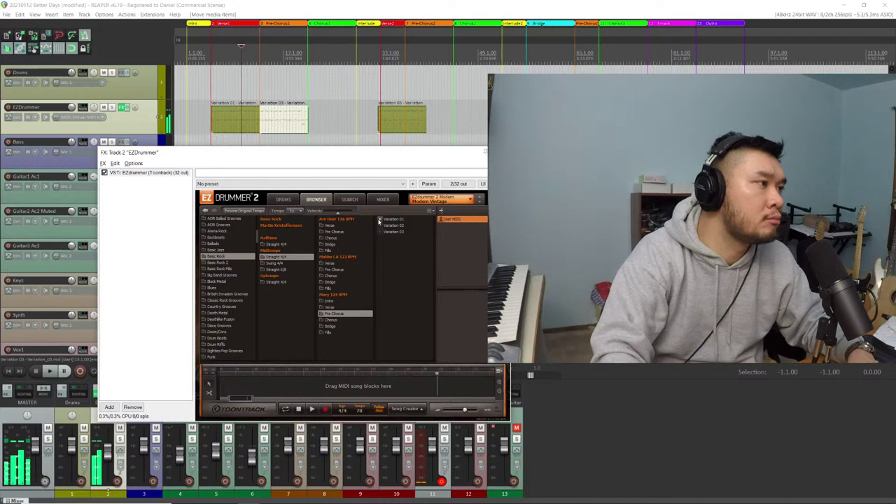
{"action": "left_click", "coordinate": [379, 221]}
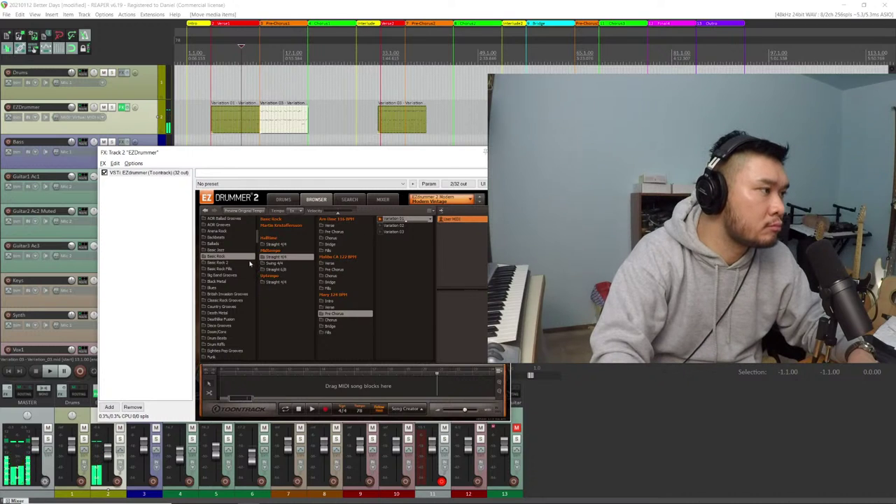
Play the end of Verse1 while browsing the Basic Jazz Midtempo Swing 4/4 grooves
{"action": "key", "text": "space"}
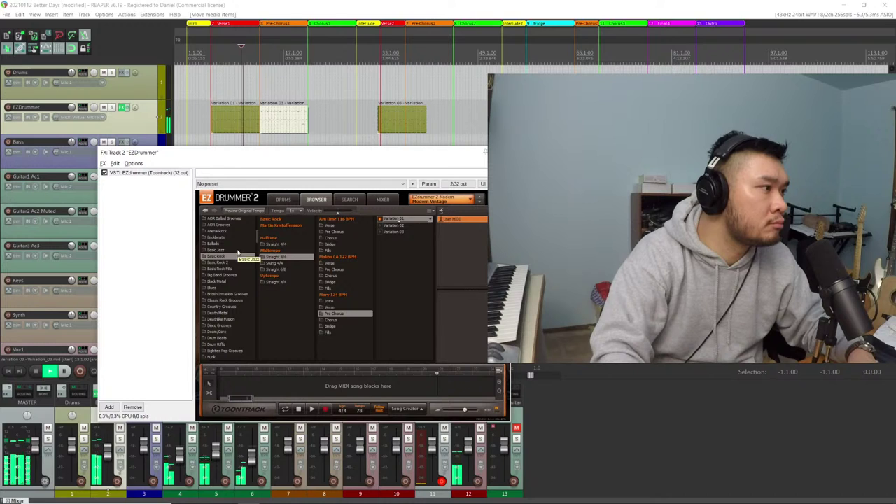
{"action": "left_click", "coordinate": [239, 251]}
{"action": "left_click", "coordinate": [286, 269]}
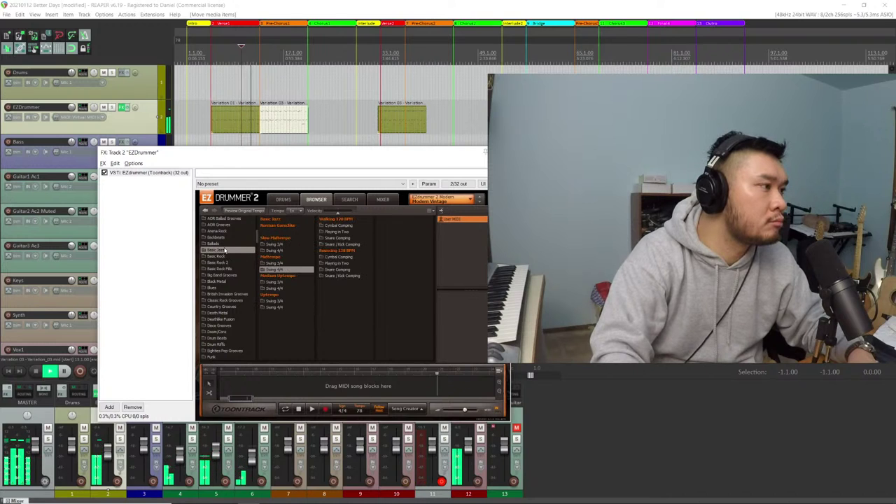
{"action": "scroll", "coordinate": [234, 235], "scroll_direction": "up", "scroll_amount": 2}
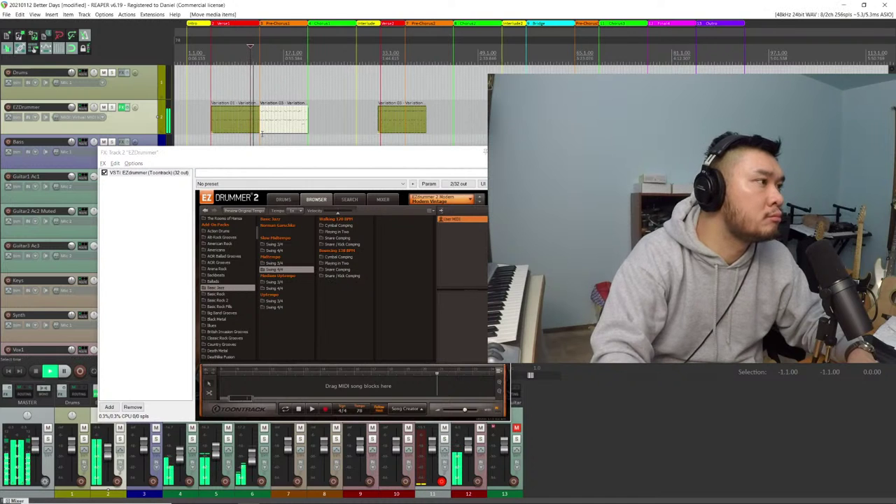
{"action": "key", "text": "space"}
Audition Variation 01 of the Handy and Southern Rain verse grooves in Singer Songwriter Grooves, Midtempo Straight 4/4
{"action": "scroll", "coordinate": [231, 258], "scroll_direction": "down", "scroll_amount": 8}
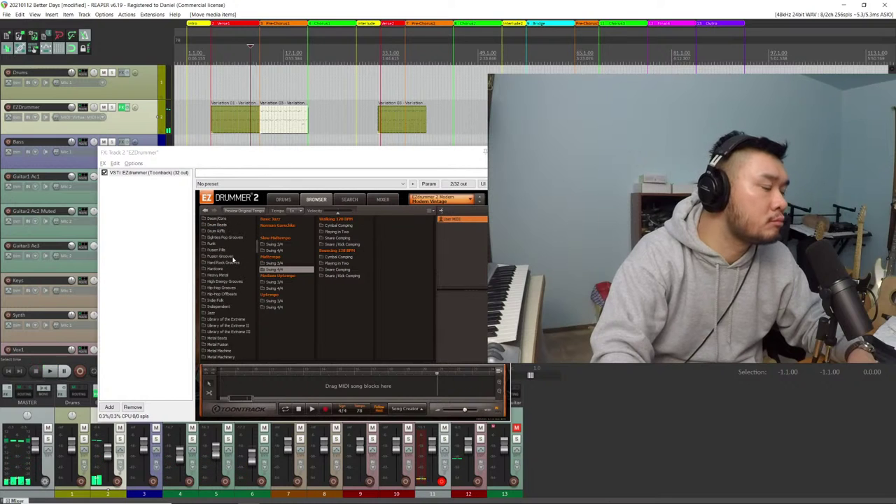
{"action": "scroll", "coordinate": [233, 259], "scroll_direction": "down", "scroll_amount": 4}
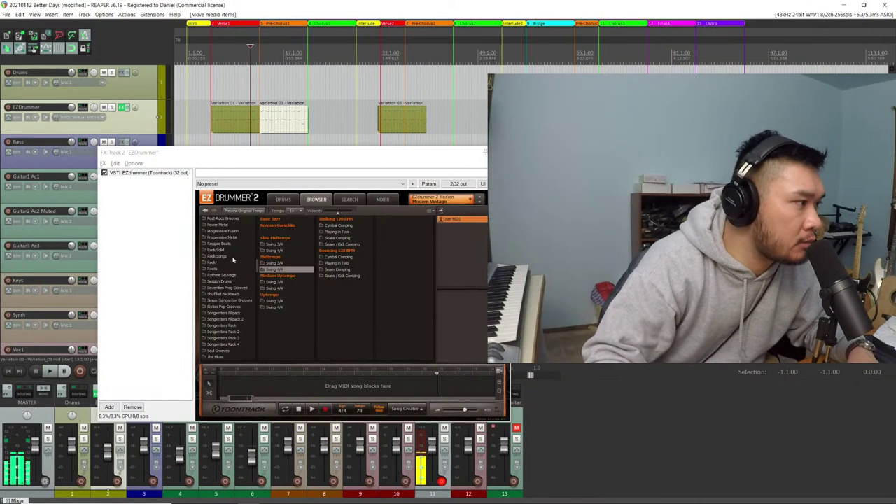
{"action": "left_click", "coordinate": [240, 299]}
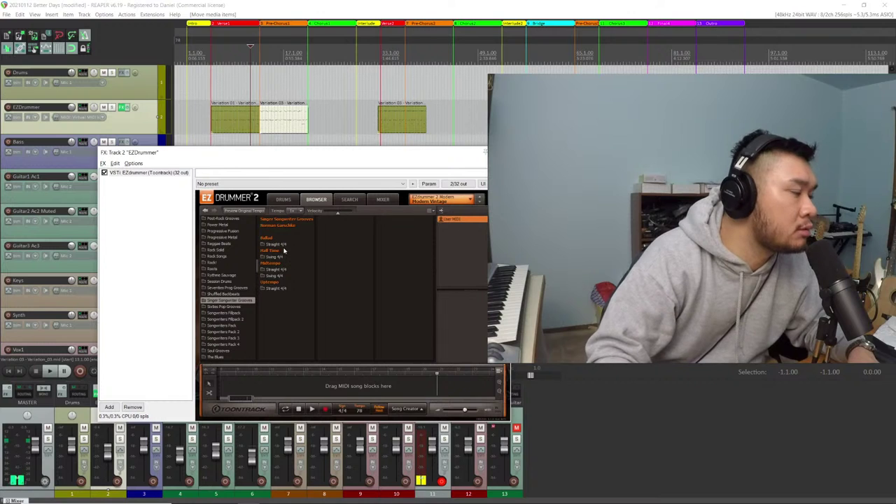
{"action": "left_click", "coordinate": [285, 269]}
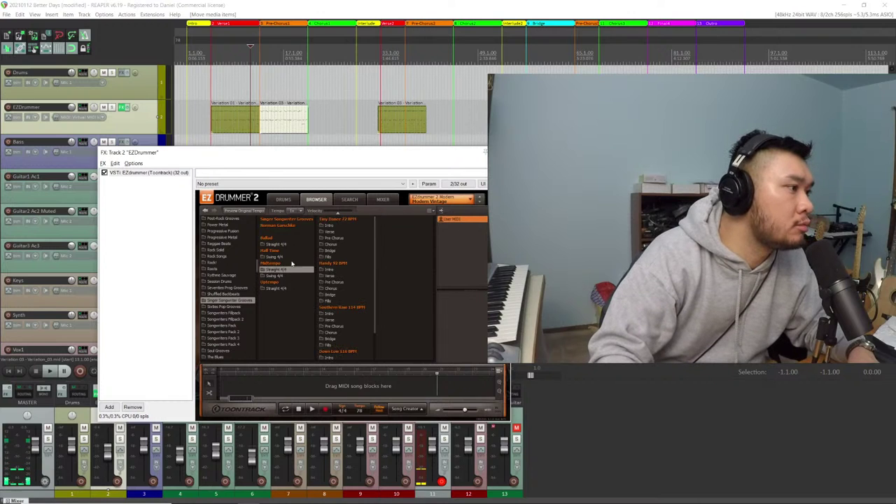
{"action": "left_click", "coordinate": [334, 276]}
{"action": "left_click", "coordinate": [381, 220]}
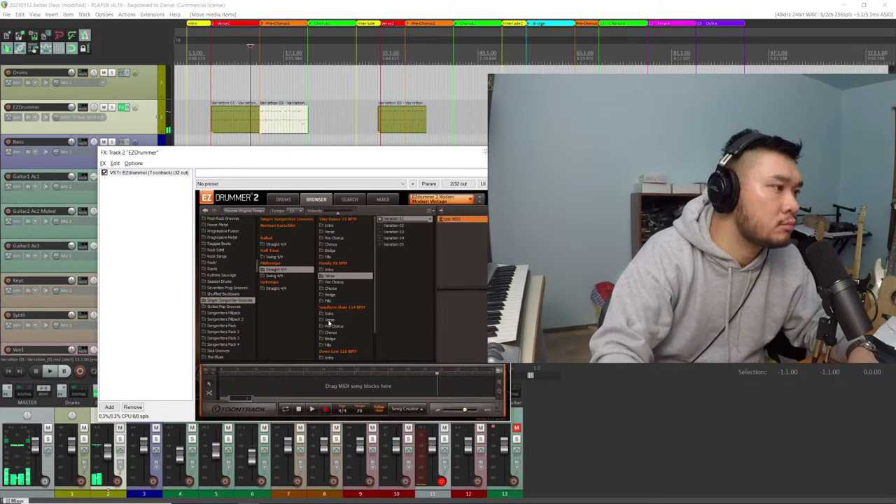
{"action": "key", "text": "Down"}
{"action": "left_click", "coordinate": [380, 221]}
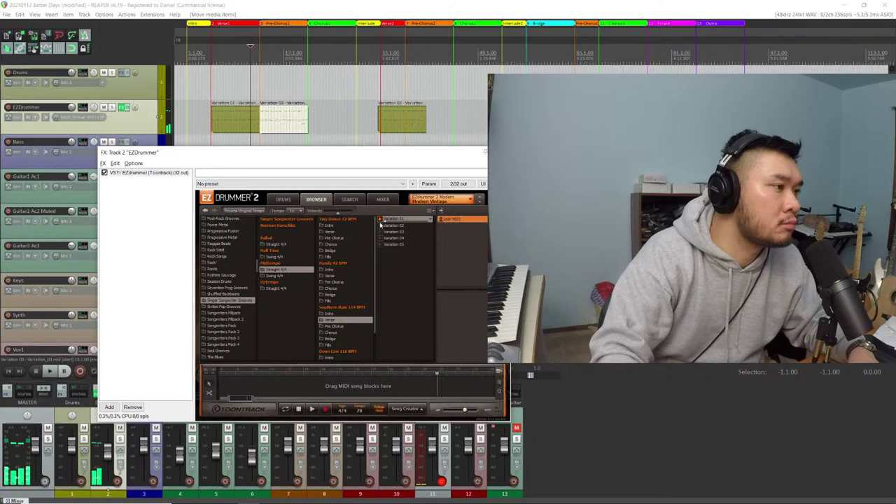
Audition Variation 01 of the Down Low verse groove in Singer Songwriter Grooves, Midtempo Straight 4/4
{"action": "scroll", "coordinate": [355, 272], "scroll_direction": "down", "scroll_amount": 2}
{"action": "left_click", "coordinate": [330, 332]}
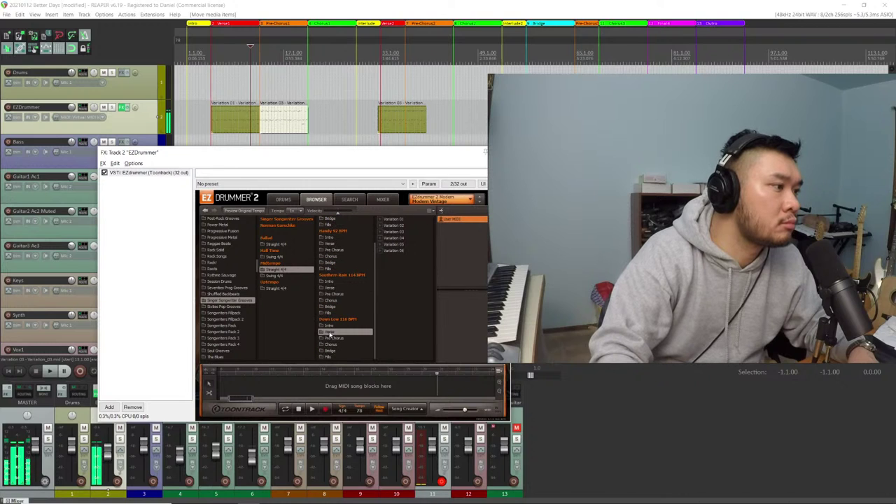
{"action": "left_click", "coordinate": [381, 220]}
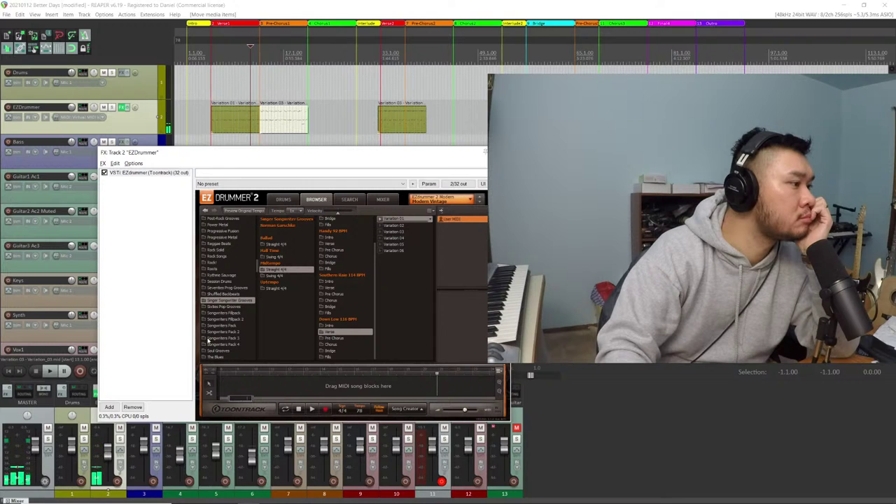
Audition Variation 01 of the 95 BPM verse in Songwriters Pack 4, Midtempo Straight 4/4, and check the pack's Halftime Straight 4/4 grooves
{"action": "left_click", "coordinate": [238, 345]}
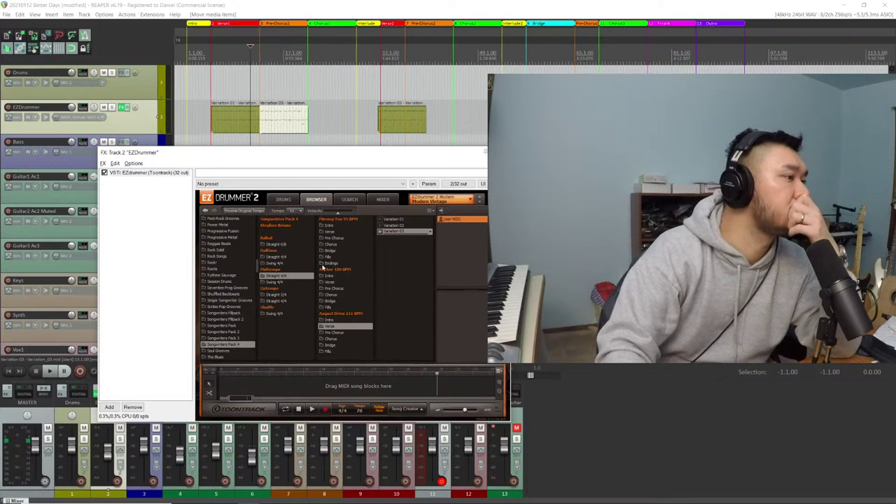
{"action": "left_click", "coordinate": [331, 232]}
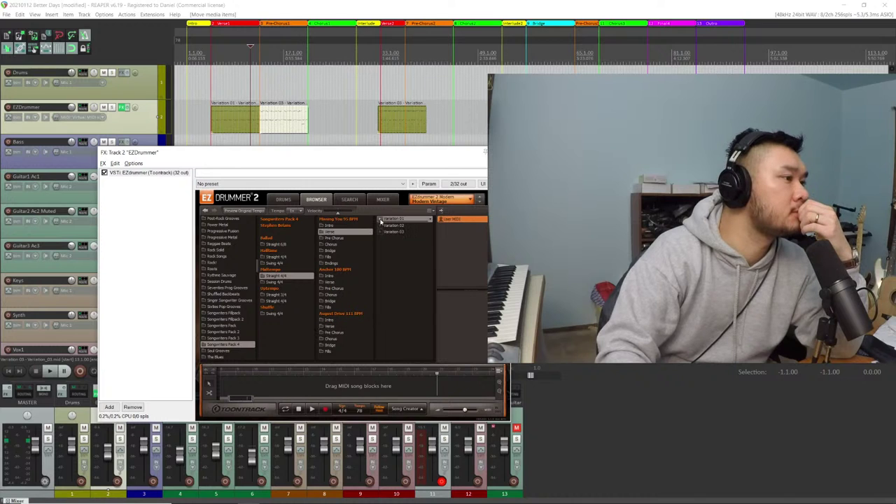
{"action": "left_click", "coordinate": [382, 220]}
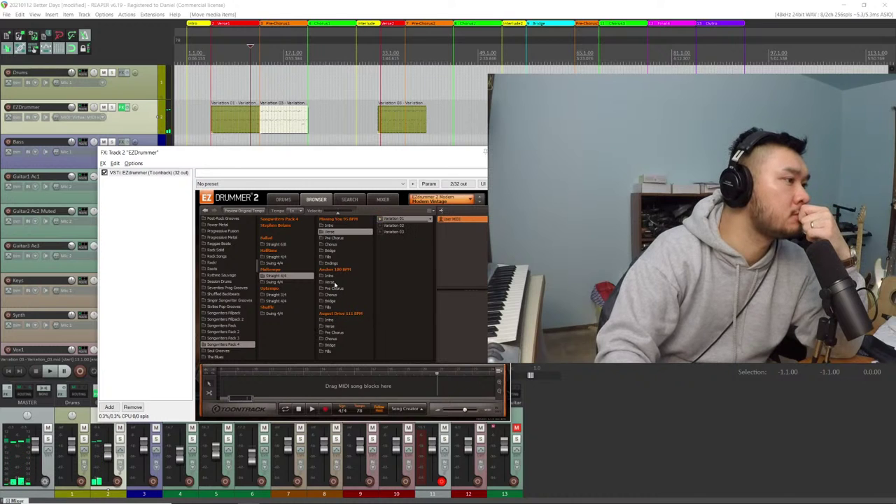
{"action": "left_click", "coordinate": [292, 258]}
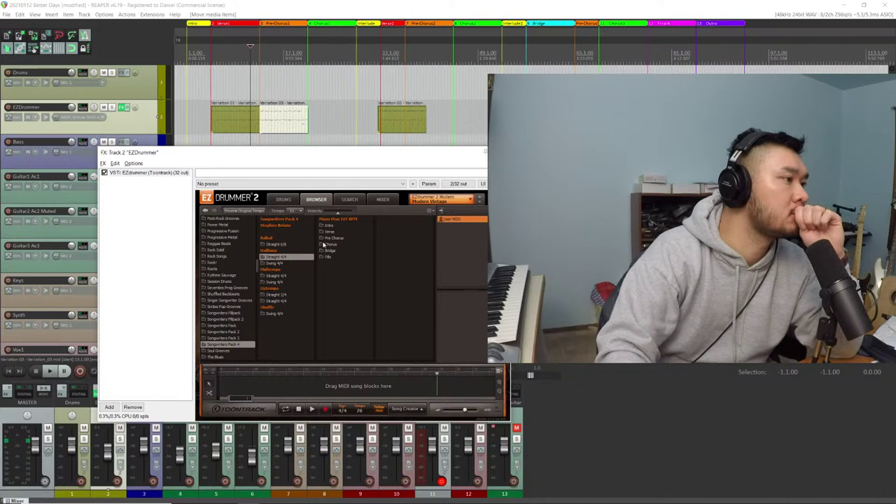
{"action": "left_click", "coordinate": [284, 276]}
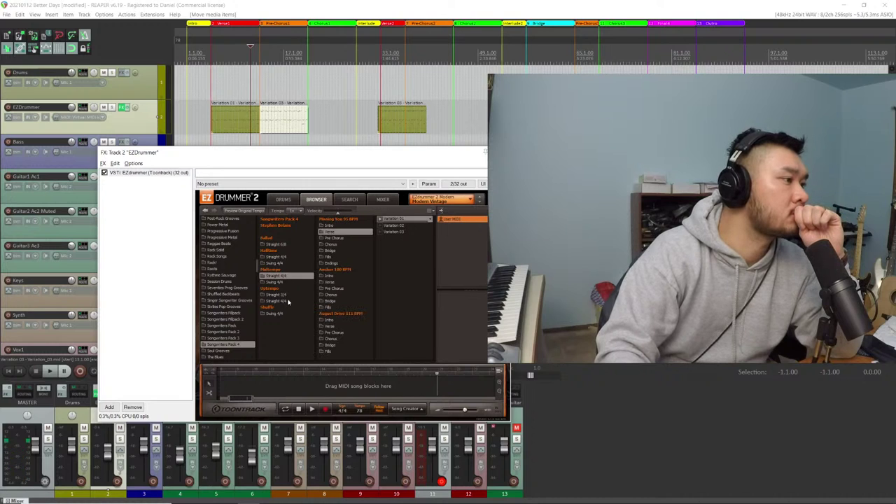
Audition Variation 01 of the 150 BPM and 185 BPM verses in Songwriters Pack 4, Uptempo Straight 4/4
{"action": "left_click", "coordinate": [288, 302]}
{"action": "left_click", "coordinate": [382, 219]}
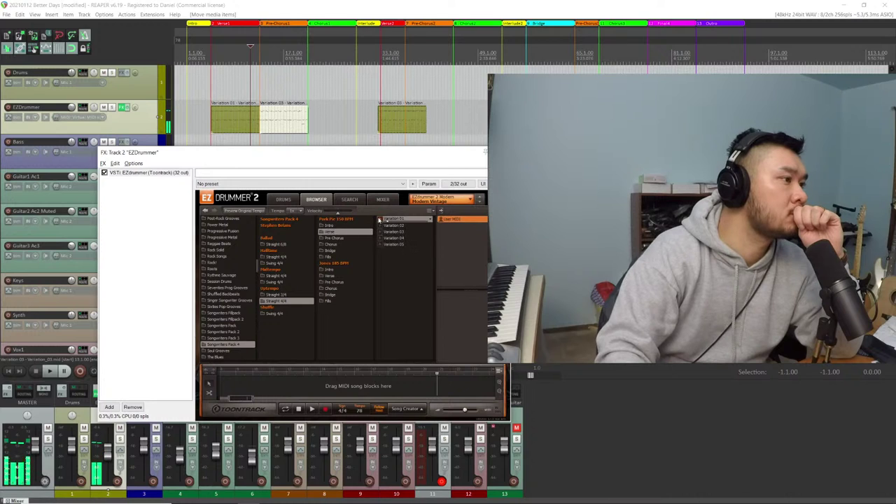
{"action": "left_click", "coordinate": [333, 279]}
{"action": "left_click", "coordinate": [381, 220]}
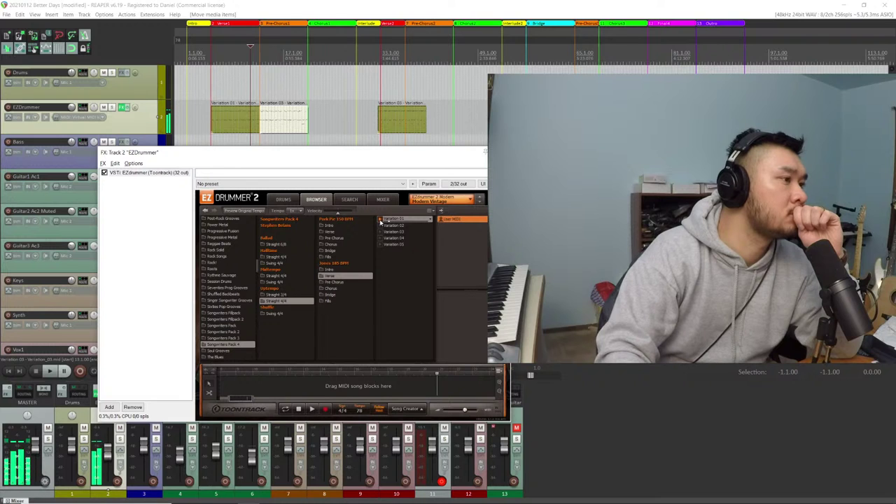
Play from the start of Verse1 while browsing the groove folders, and open Basic Rock 2
{"action": "left_click", "coordinate": [216, 73]}
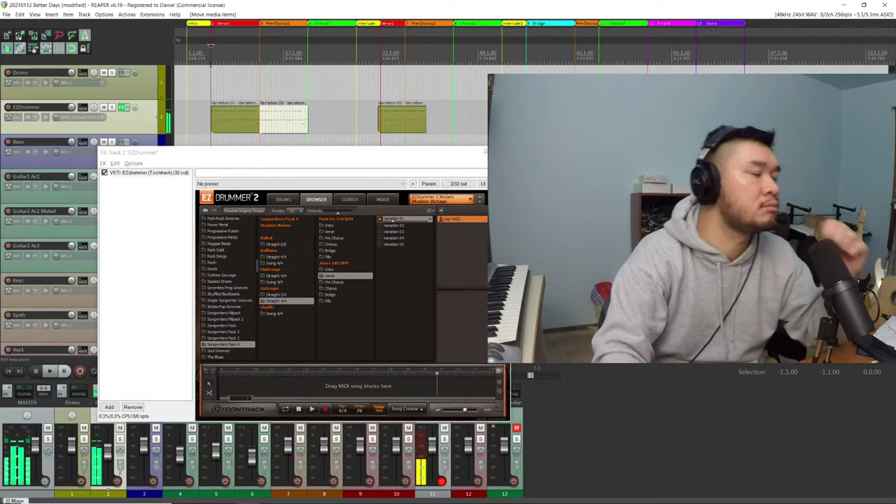
{"action": "left_click", "coordinate": [381, 222]}
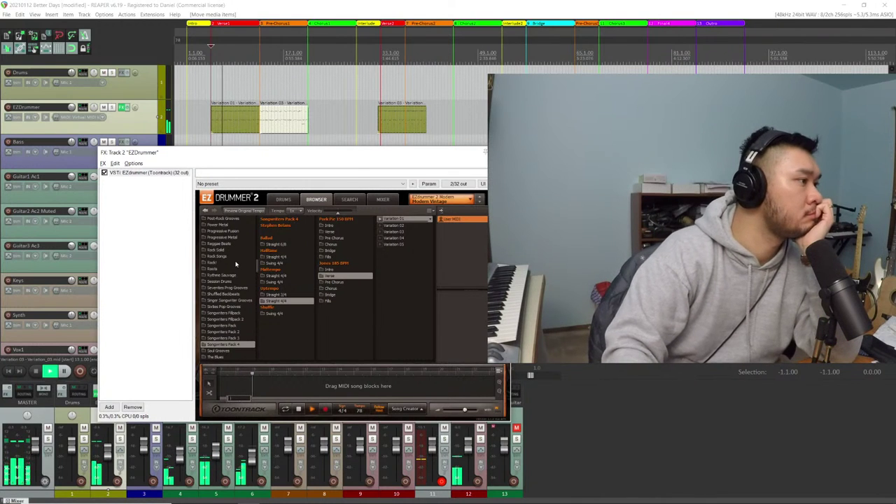
{"action": "scroll", "coordinate": [236, 263], "scroll_direction": "up", "scroll_amount": 8}
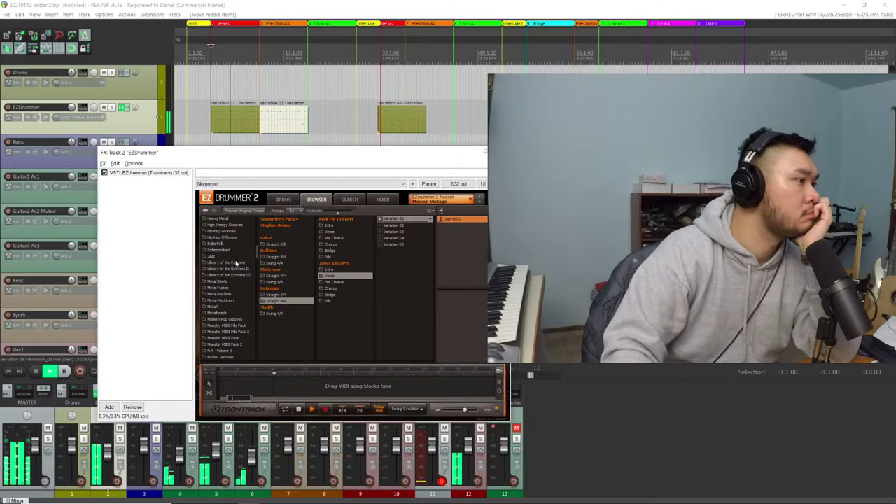
{"action": "scroll", "coordinate": [236, 264], "scroll_direction": "down", "scroll_amount": 6}
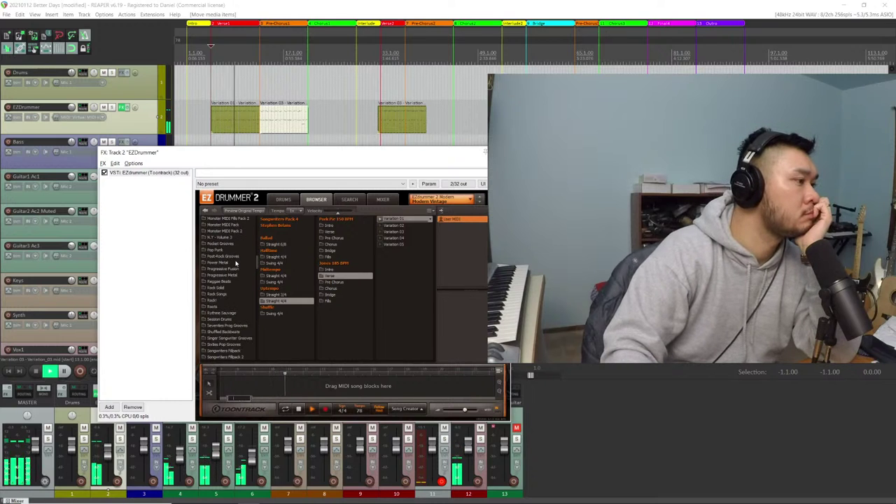
{"action": "scroll", "coordinate": [236, 264], "scroll_direction": "down", "scroll_amount": 4}
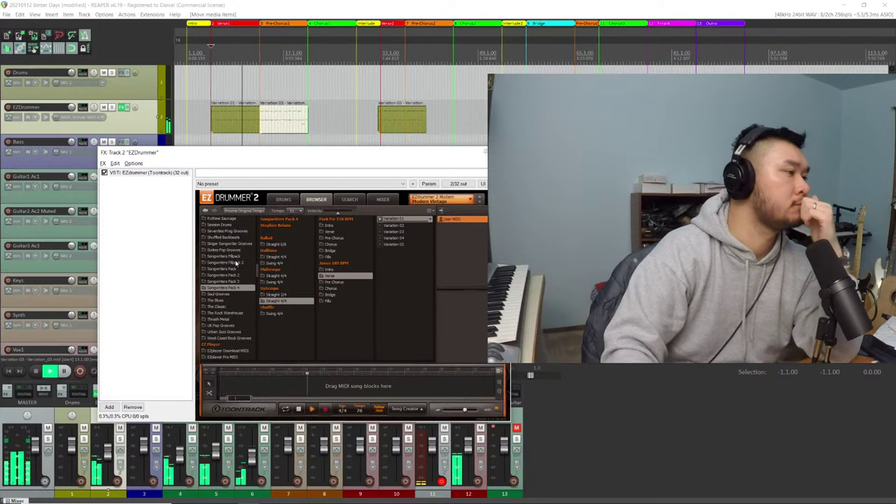
{"action": "scroll", "coordinate": [236, 264], "scroll_direction": "up", "scroll_amount": 3}
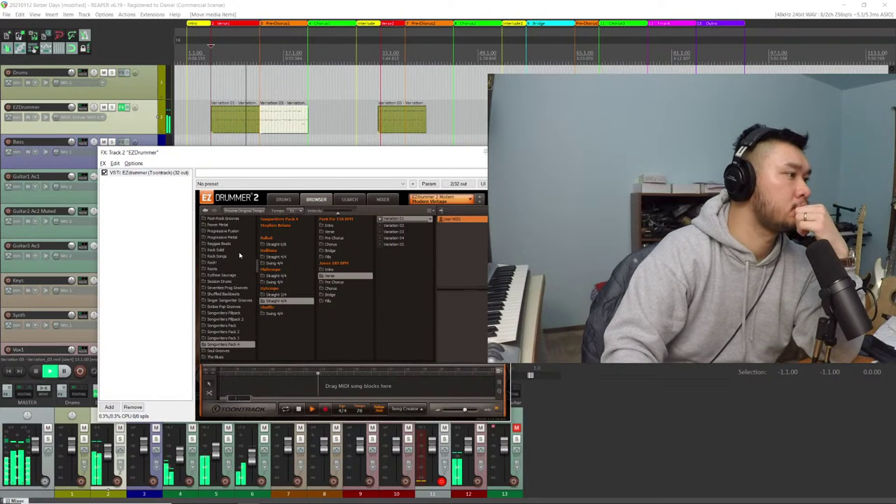
{"action": "scroll", "coordinate": [238, 256], "scroll_direction": "up", "scroll_amount": 8}
{"action": "scroll", "coordinate": [239, 256], "scroll_direction": "up", "scroll_amount": 5}
{"action": "scroll", "coordinate": [240, 257], "scroll_direction": "up", "scroll_amount": 1}
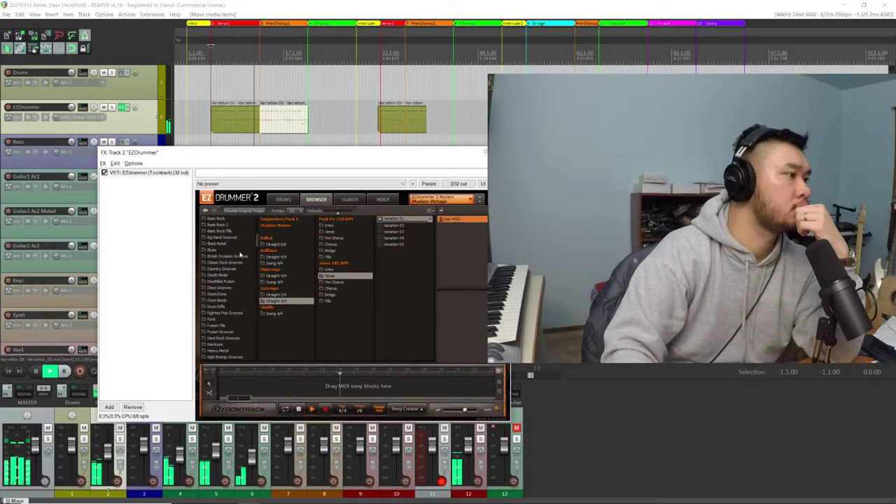
{"action": "left_click", "coordinate": [223, 224]}
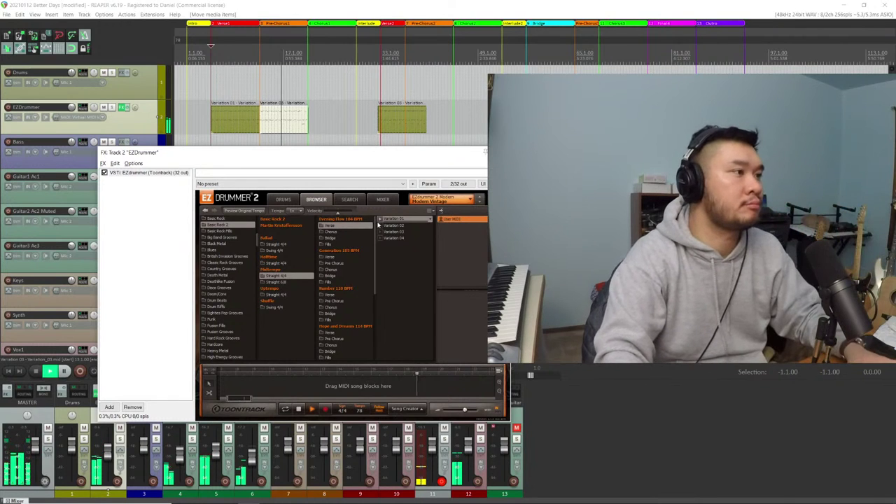
Stop playback and delete the drum clip in Pre-Chorus1 from the EZDrummer track
{"action": "left_click", "coordinate": [294, 122]}
{"action": "key", "text": "space"}
{"action": "key", "text": "Delete"}
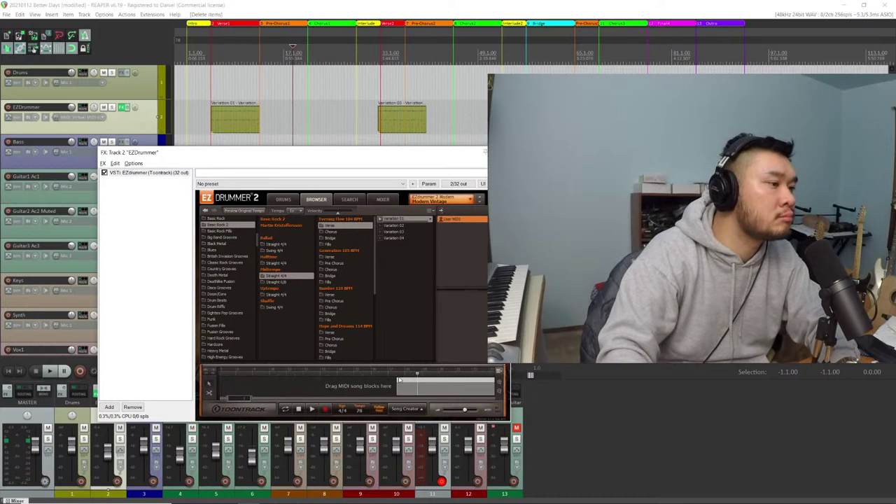
Place Variation 01 of Basic Rock 2's 104 BPM verse on EZdrummer's song track and open the block in Edit Play Style
{"action": "left_click_drag", "start_coordinate": [372, 382], "coordinate": [373, 381]}
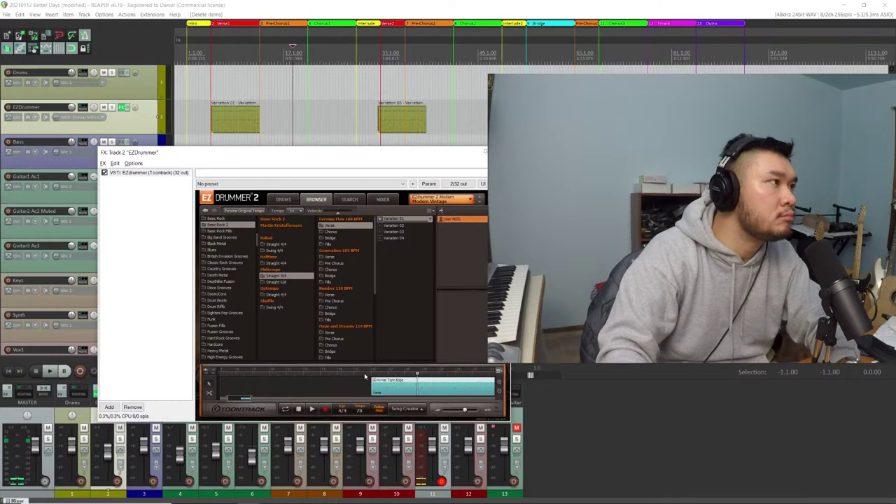
{"action": "scroll", "coordinate": [246, 86], "scroll_direction": "up", "scroll_amount": 3}
{"action": "scroll", "coordinate": [245, 87], "scroll_direction": "down", "scroll_amount": 3}
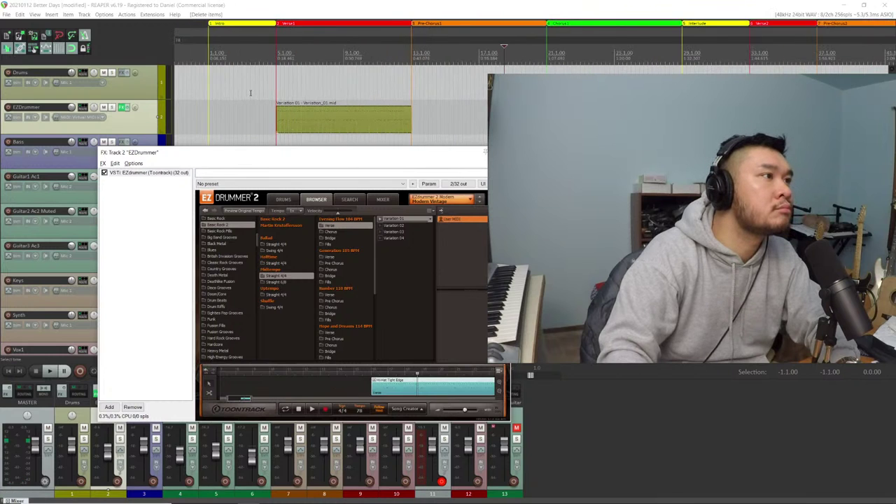
{"action": "left_click_drag", "start_coordinate": [394, 382], "coordinate": [343, 382]}
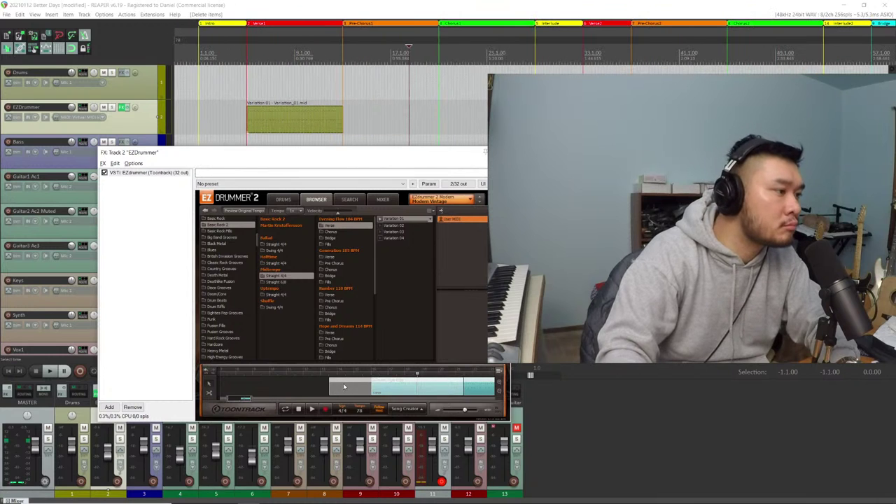
{"action": "double_click", "coordinate": [350, 382]}
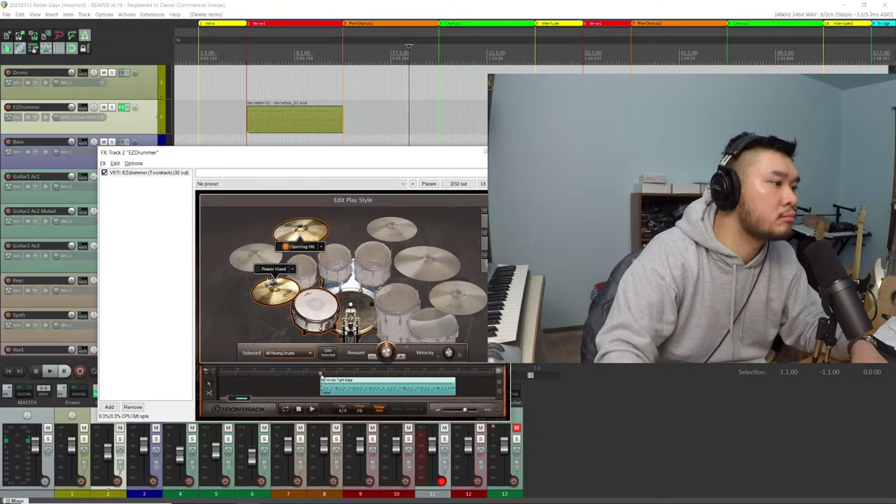
Play briefly inside Pre-Chorus1 and from its start to compare the song position with EZdrummer's groove block
{"action": "key", "text": "space"}
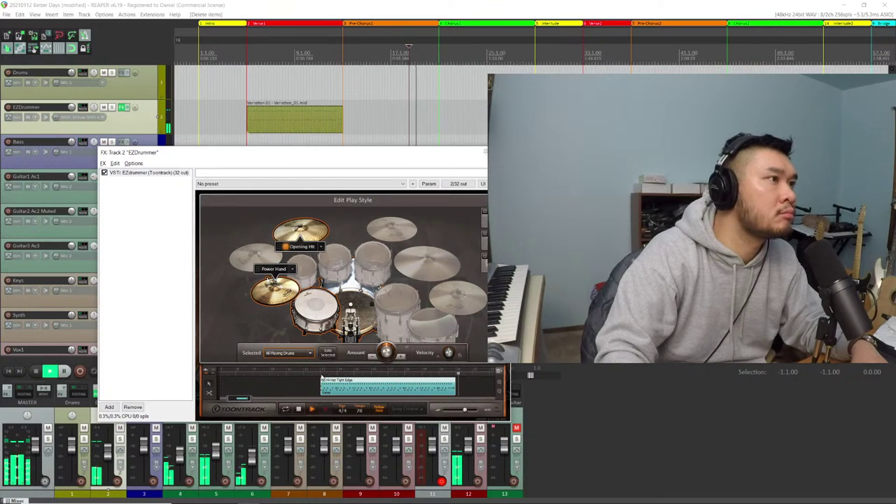
{"action": "key", "text": "space"}
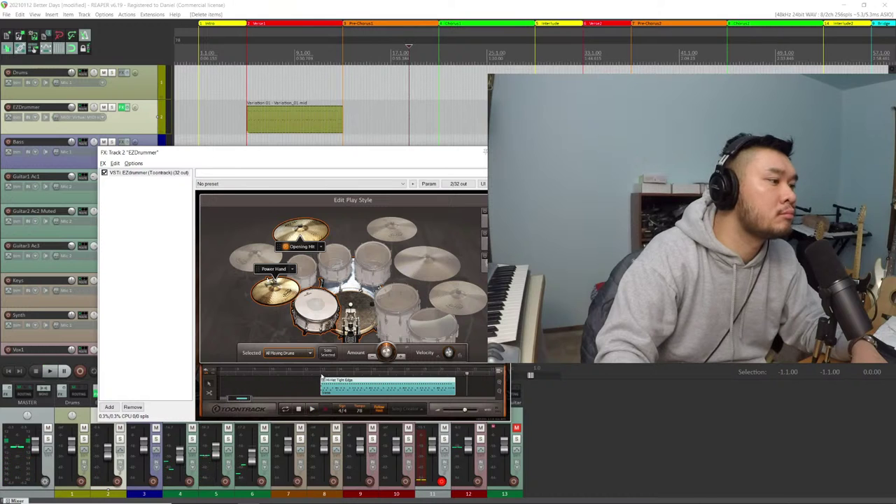
{"action": "left_click", "coordinate": [343, 68]}
{"action": "key", "text": "space"}
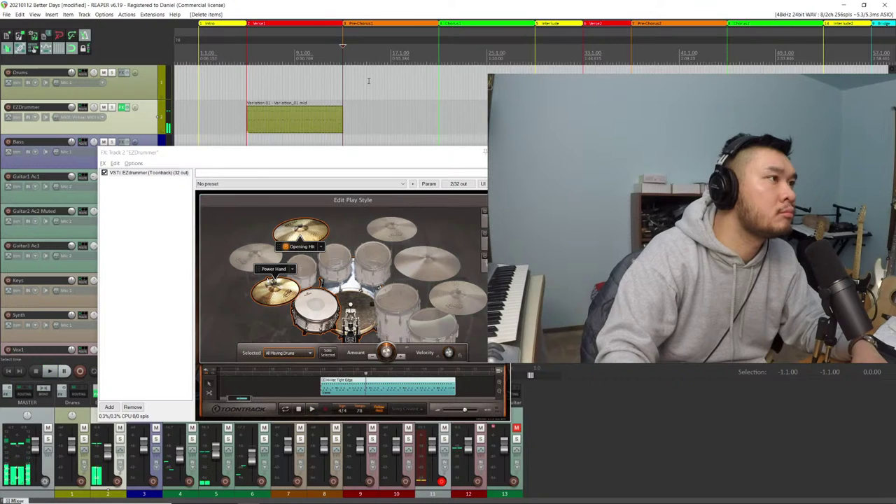
{"action": "scroll", "coordinate": [366, 77], "scroll_direction": "up", "scroll_amount": 4}
{"action": "scroll", "coordinate": [368, 81], "scroll_direction": "down", "scroll_amount": 2}
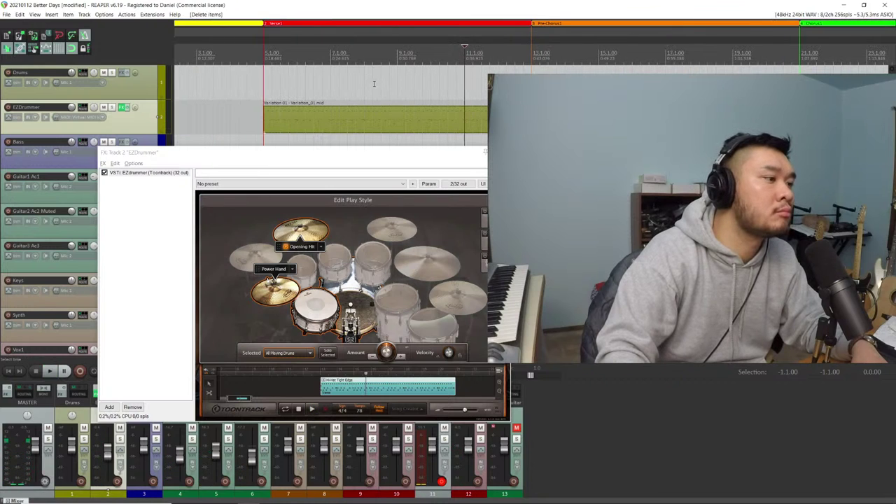
Play short passages of Verse1 around bar 7 to check how EZdrummer's song position follows the project
{"action": "left_click", "coordinate": [339, 78]}
{"action": "key", "text": "space"}
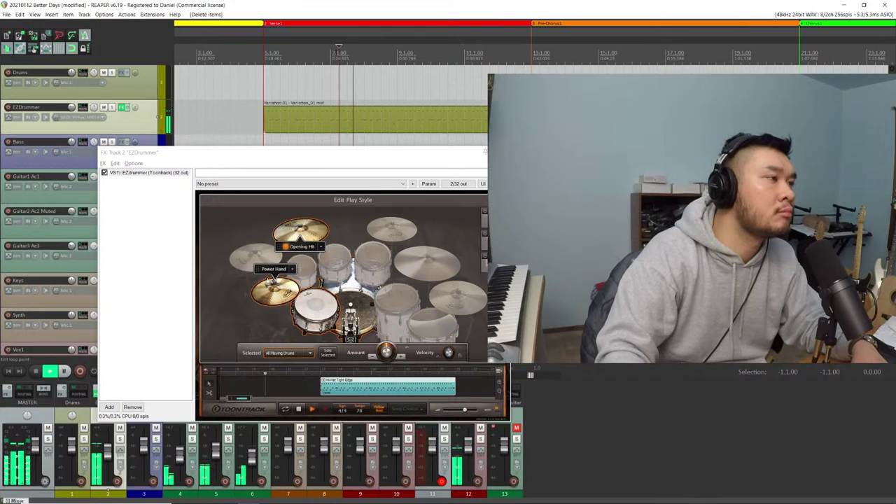
{"action": "key", "text": "space"}
{"action": "left_click", "coordinate": [233, 405]}
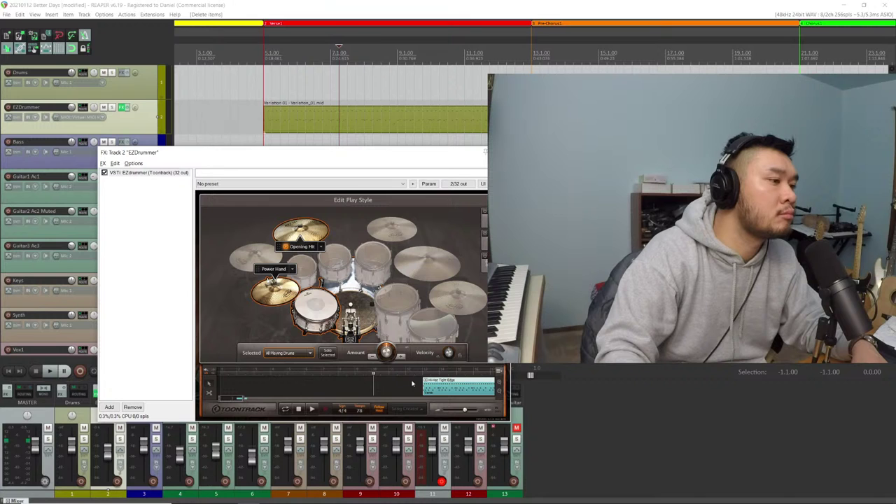
{"action": "key", "text": "space"}
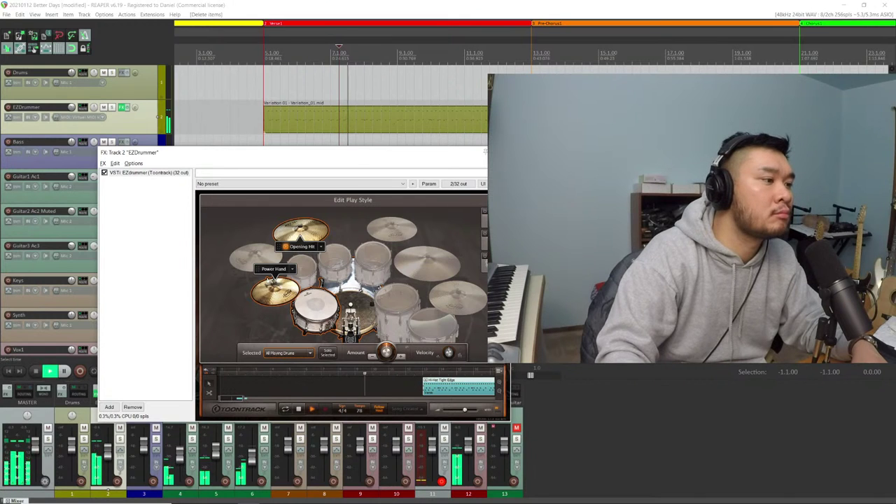
{"action": "key", "text": "space"}
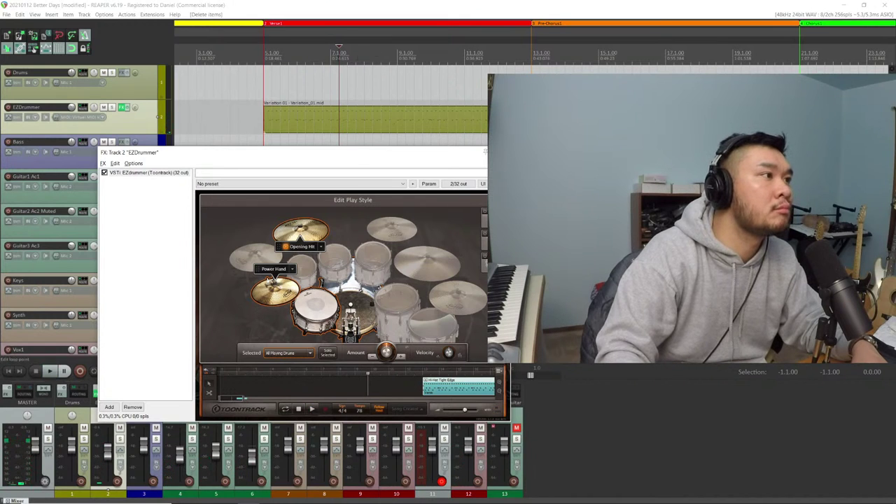
{"action": "key", "text": "space"}
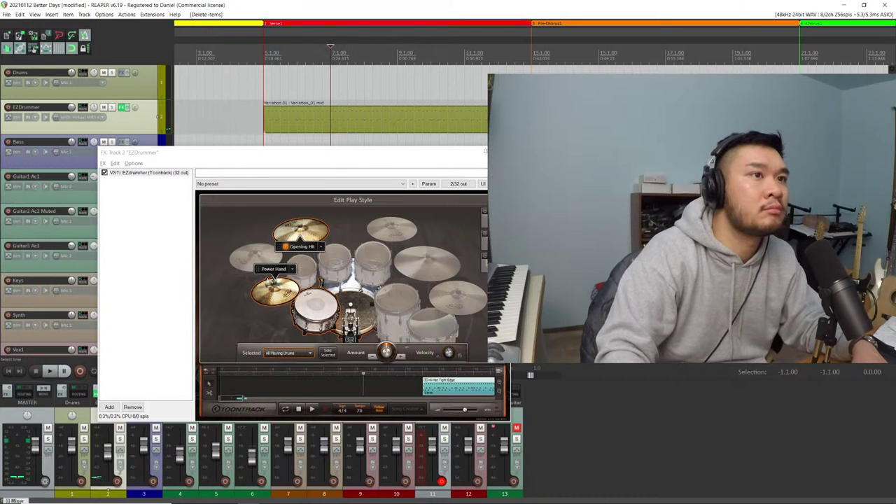
Move the groove block to the start of Pre-Chorus1 on EZdrummer's song track and play the section with it
{"action": "left_click", "coordinate": [459, 382]}
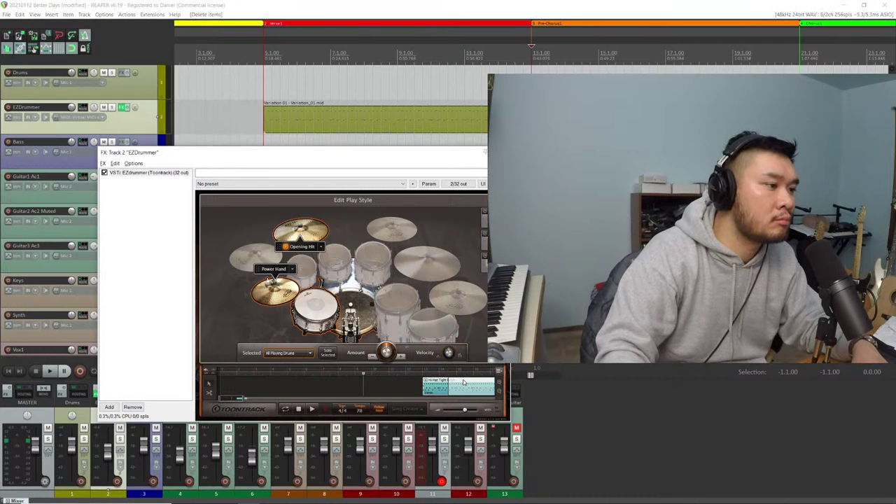
{"action": "key", "text": "space"}
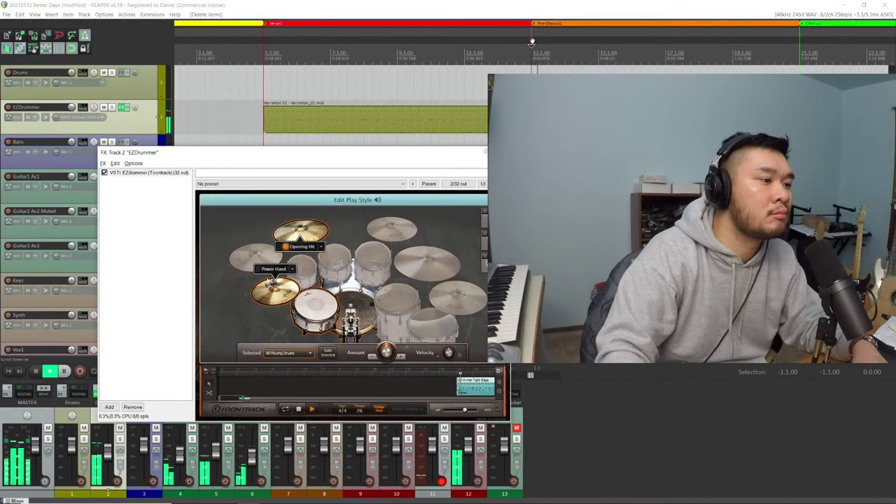
{"action": "left_click_drag", "start_coordinate": [420, 153], "coordinate": [433, 132]}
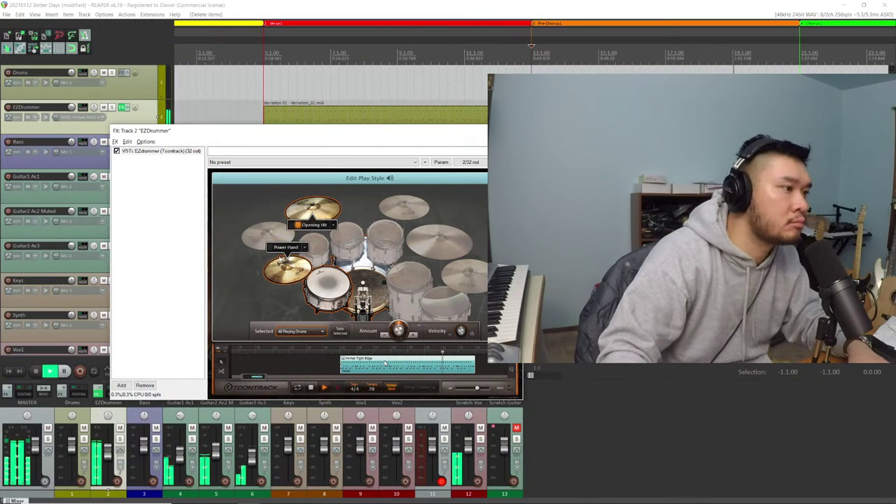
{"action": "key", "text": "space"}
Set the groove's power hand to the hi-hat's Open 1 articulation and play Pre-Chorus1 with it
{"action": "left_click", "coordinate": [305, 247]}
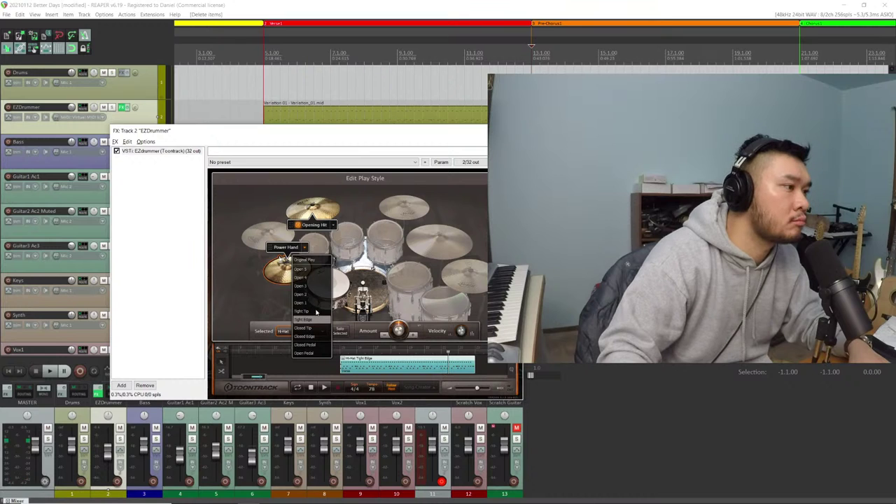
{"action": "left_click", "coordinate": [317, 302]}
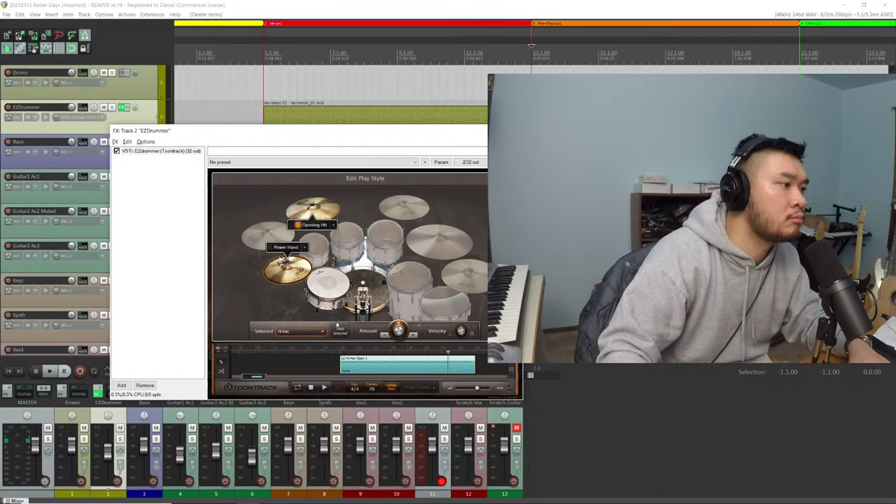
{"action": "key", "text": "space"}
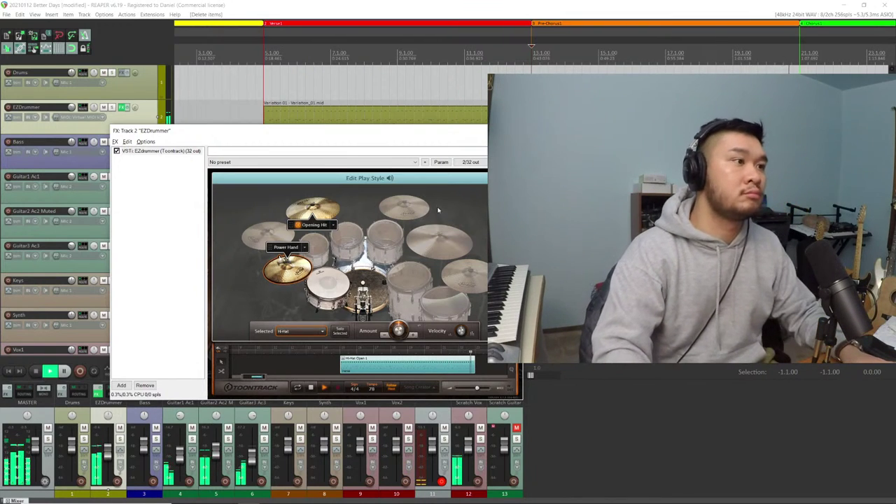
Import the adapted groove block onto the EZDrummer track at Pre-Chorus1, adjusting the media to project tempo, and play the transition
{"action": "left_click_drag", "start_coordinate": [462, 136], "coordinate": [484, 169]}
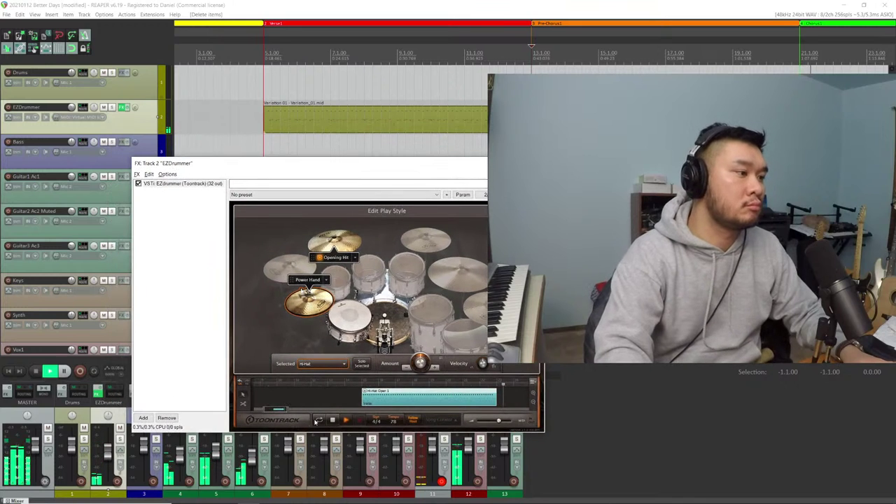
{"action": "left_click", "coordinate": [333, 420]}
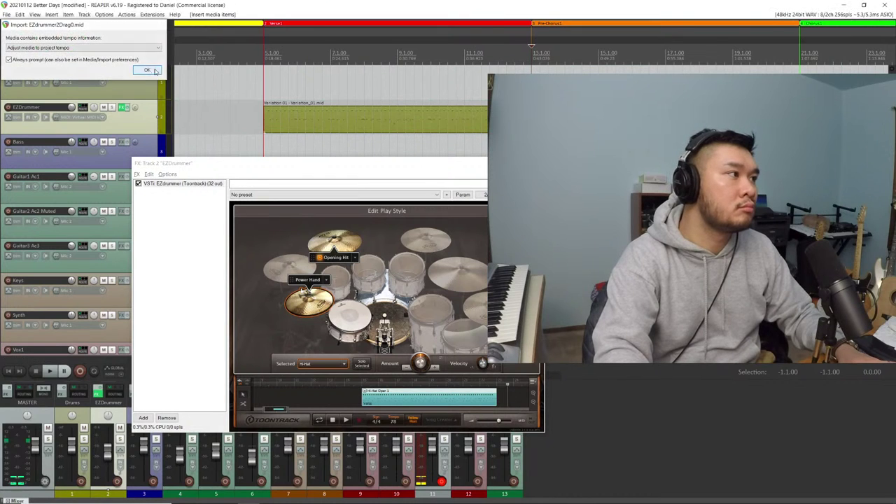
{"action": "left_click", "coordinate": [148, 70]}
{"action": "key", "text": "space"}
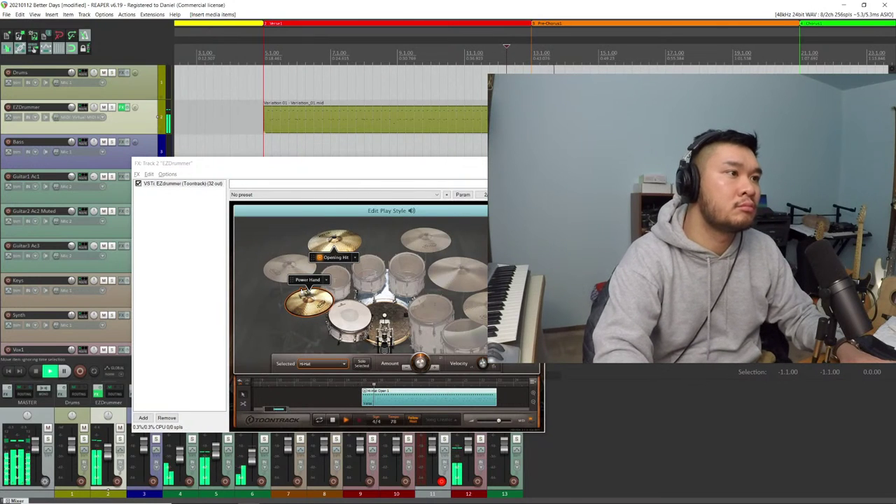
{"action": "key", "text": "space"}
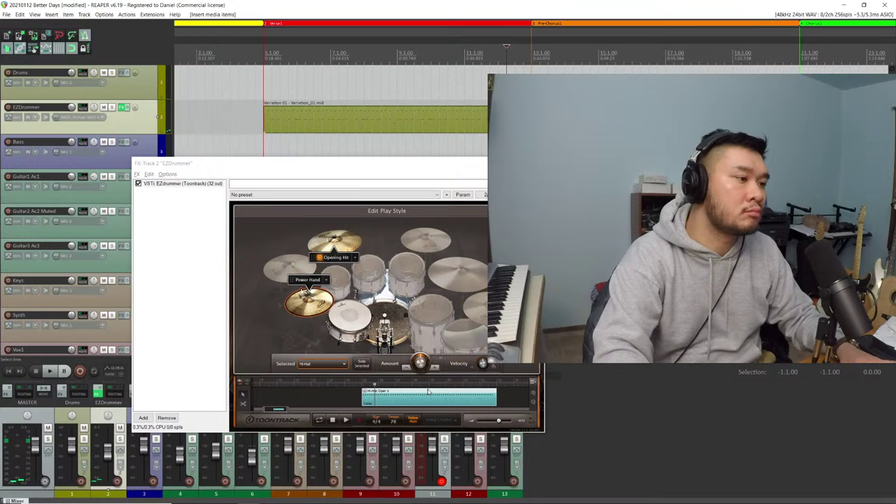
Remove the block from EZdrummer's song track and preview Variation 01 of Basic Rock 2's 104 BPM fills
{"action": "right_click", "coordinate": [430, 390]}
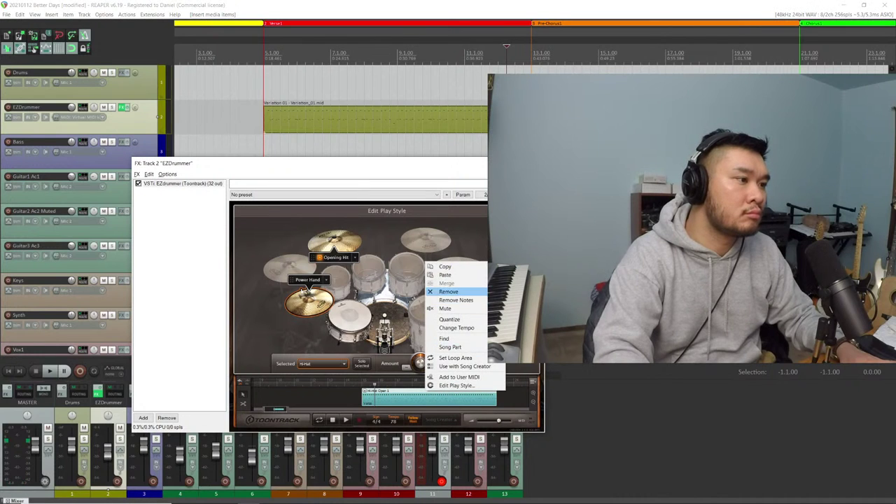
{"action": "left_click", "coordinate": [448, 291]}
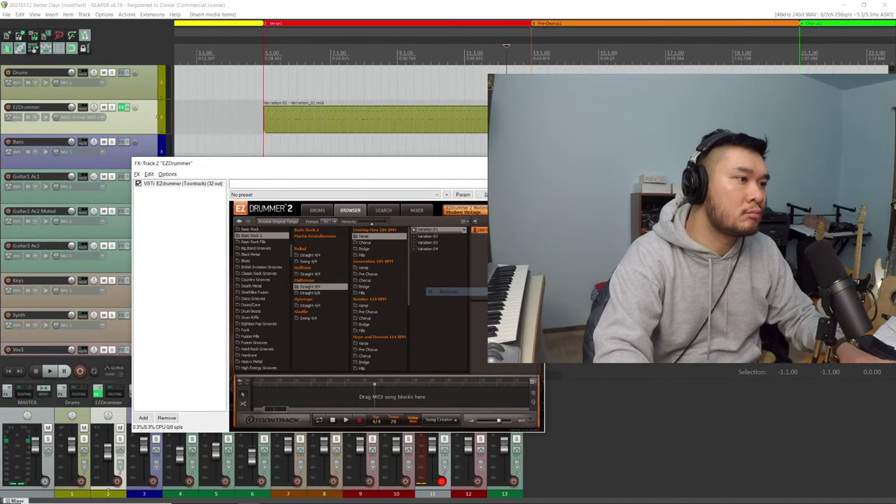
{"action": "left_click", "coordinate": [383, 254]}
{"action": "left_click", "coordinate": [416, 231]}
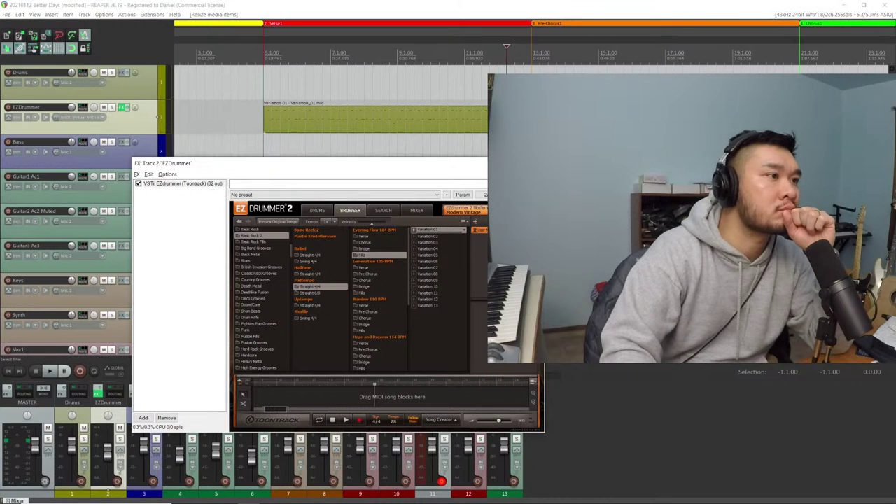
Place a fill in the last bar before Pre-Chorus1 on the EZDrummer track and play the section transitions
{"action": "left_click", "coordinate": [457, 54]}
{"action": "key", "text": "space"}
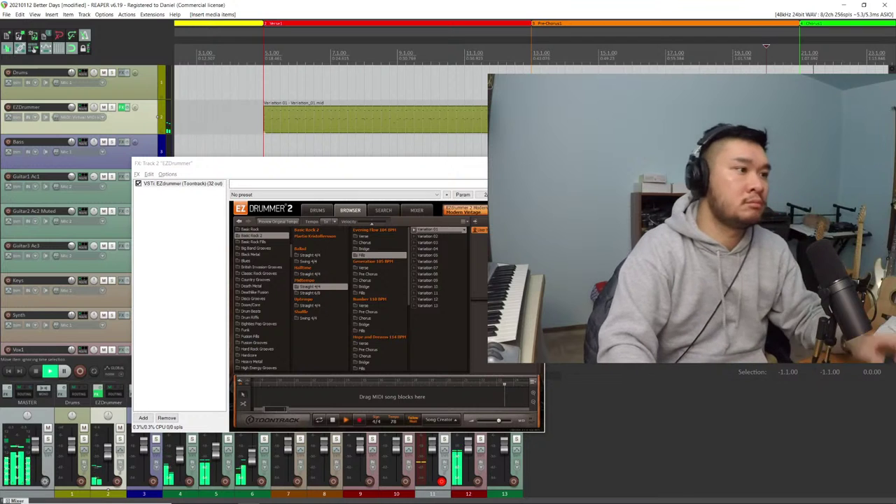
{"action": "key", "text": "space"}
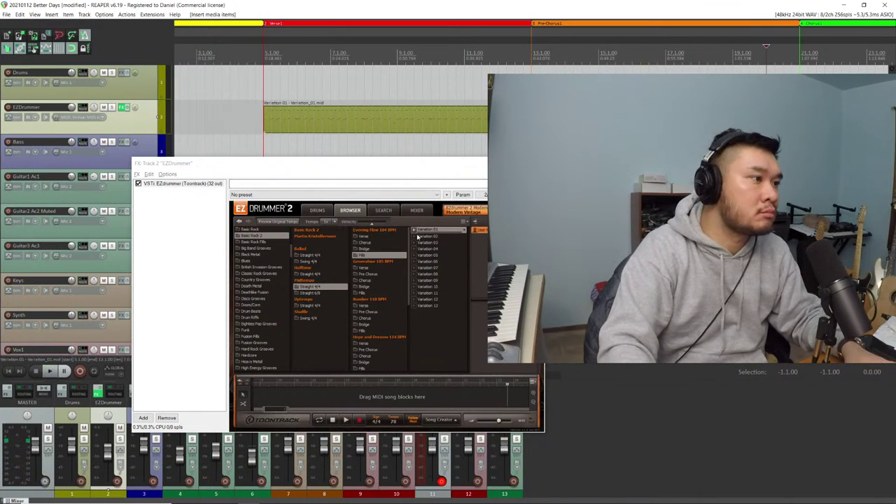
Preview Variation 01 of the 104 BPM chorus grooves in EZdrummer's browser
{"action": "left_click", "coordinate": [380, 239]}
{"action": "left_click", "coordinate": [383, 243]}
{"action": "left_click", "coordinate": [415, 231]}
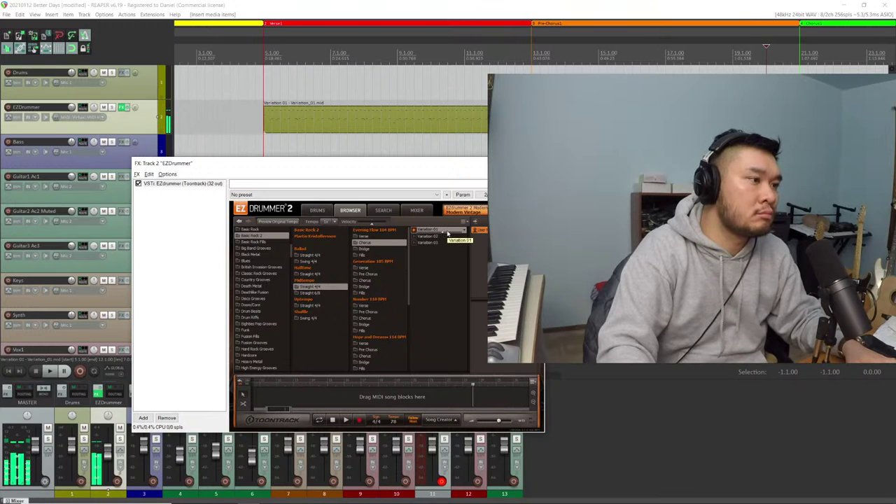
Insert chorus Variation 01 at the start of Chorus1 on the EZDrummer track, adjusted to project tempo, and play it
{"action": "left_click_drag", "start_coordinate": [428, 229], "coordinate": [337, 119]}
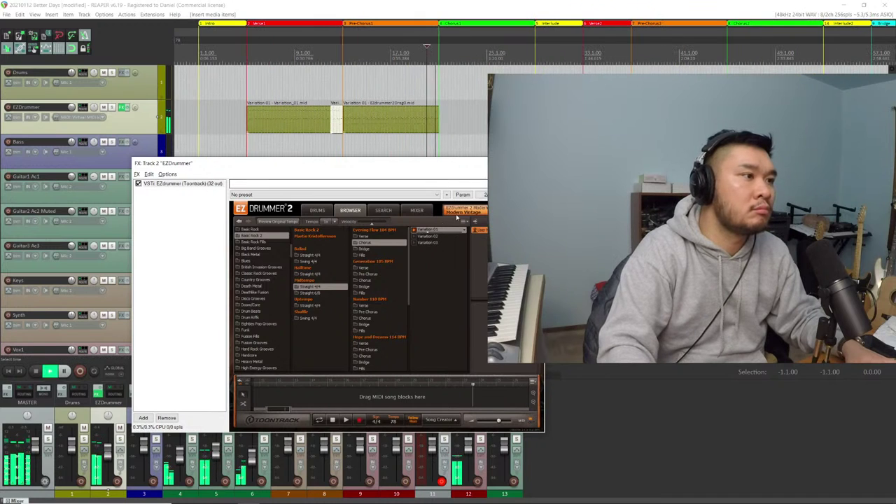
{"action": "key", "text": "space"}
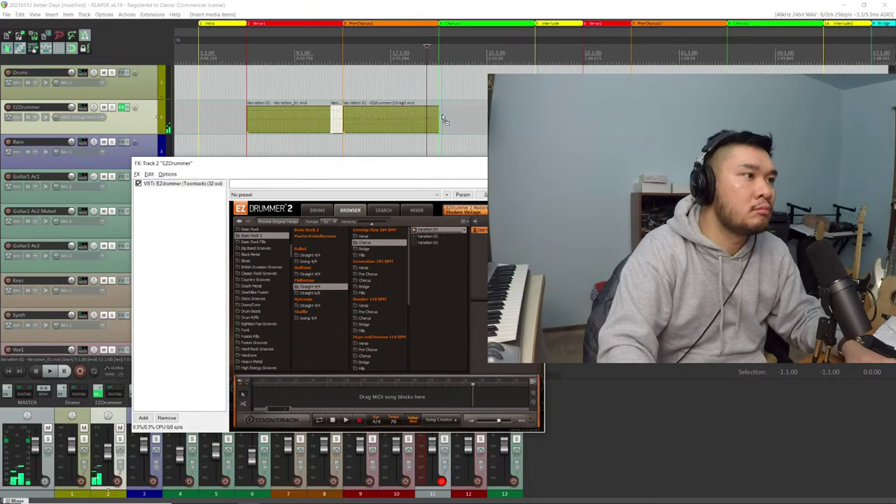
{"action": "left_click_drag", "start_coordinate": [439, 117], "coordinate": [439, 118]}
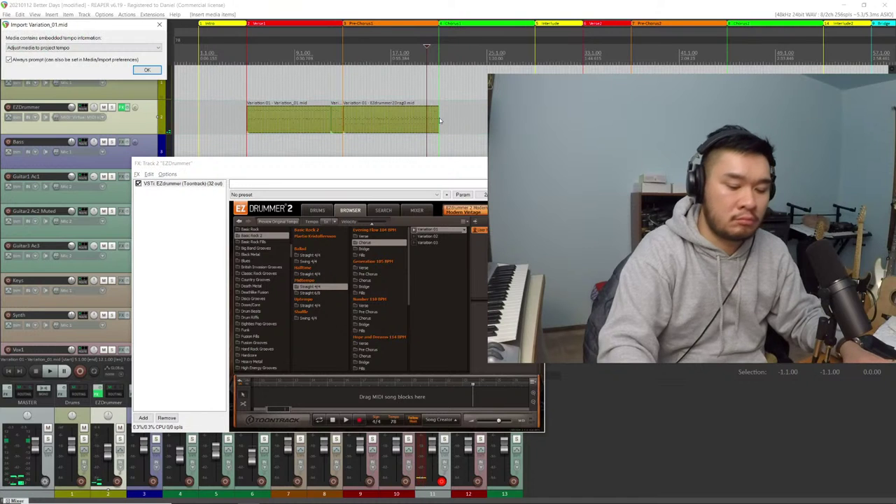
{"action": "key", "text": "Return"}
{"action": "key", "text": "space"}
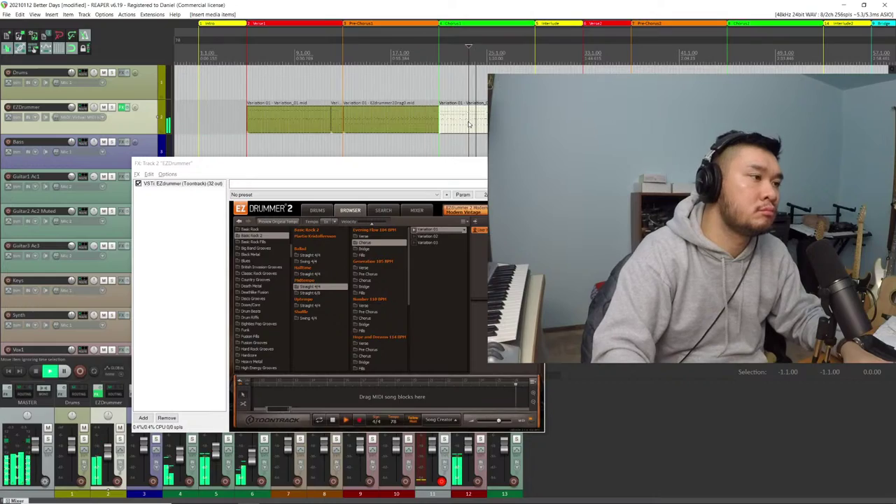
Stop playback and delete the chorus groove item from Chorus1 on the EZDrummer track
{"action": "double_click", "coordinate": [469, 126]}
{"action": "left_click", "coordinate": [884, 5]}
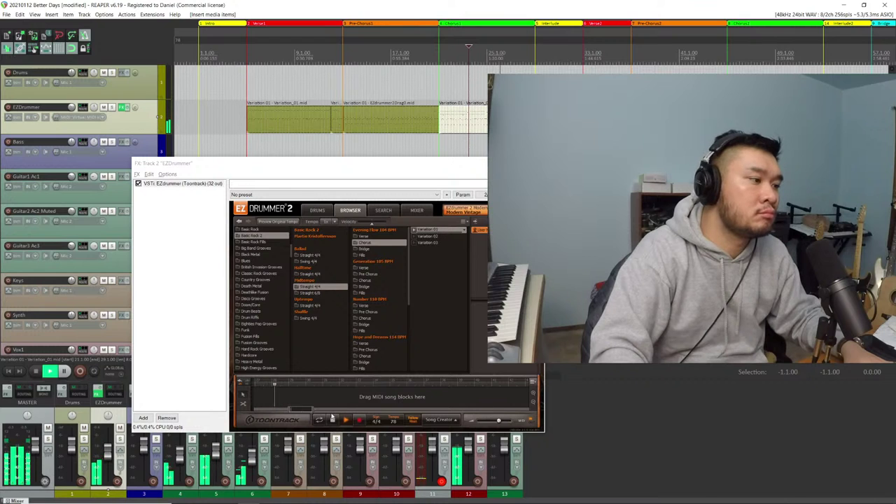
{"action": "left_click", "coordinate": [333, 421]}
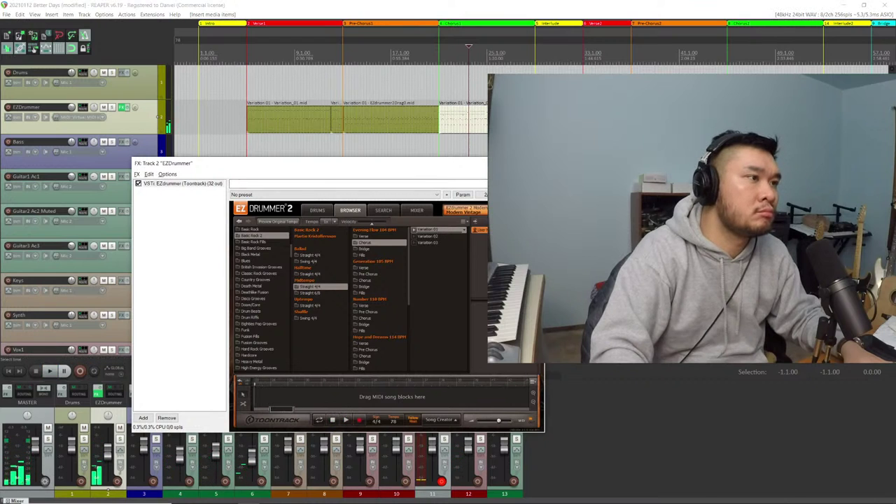
{"action": "key", "text": "Delete"}
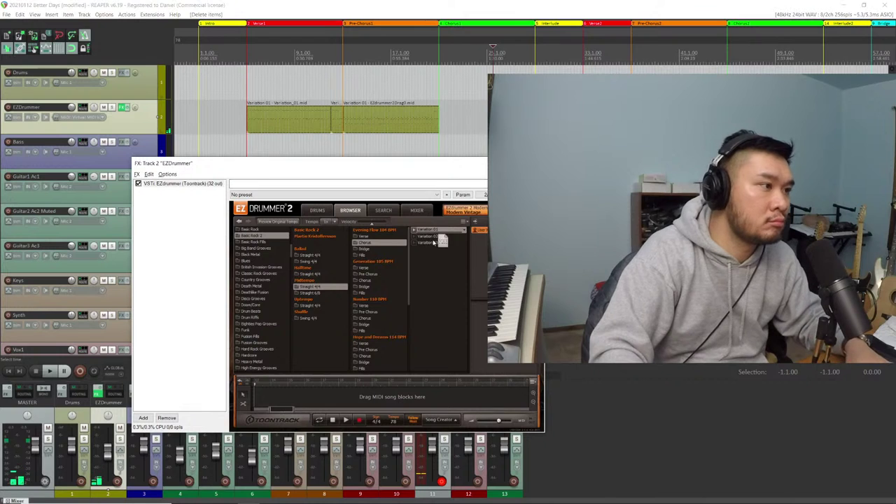
Place chorus Variation 01 on EZdrummer's song track at the start of Chorus1 and open the block in Edit Play Style
{"action": "left_click_drag", "start_coordinate": [379, 365], "coordinate": [393, 393]}
{"action": "scroll", "coordinate": [475, 119], "scroll_direction": "up", "scroll_amount": 3}
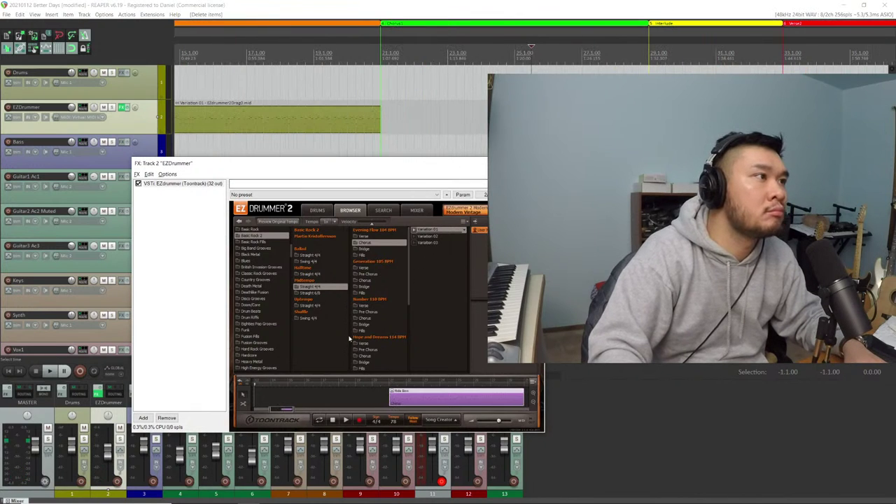
{"action": "left_click", "coordinate": [423, 394]}
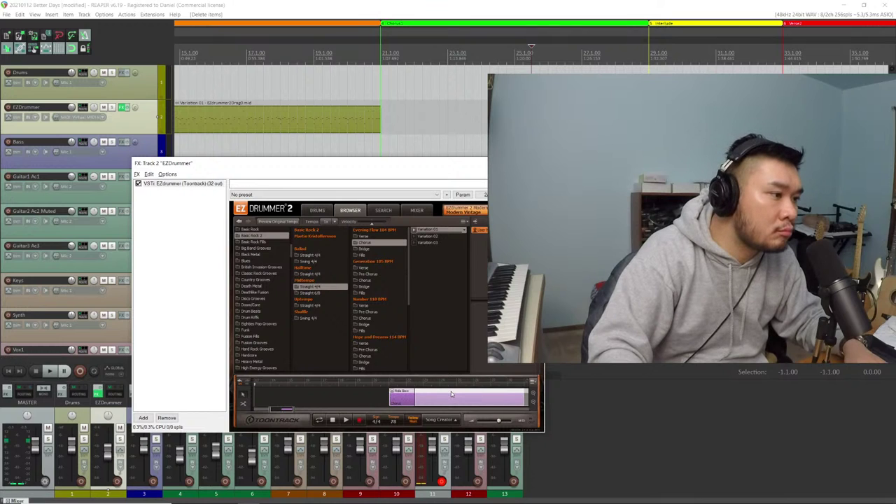
{"action": "double_click", "coordinate": [456, 394]}
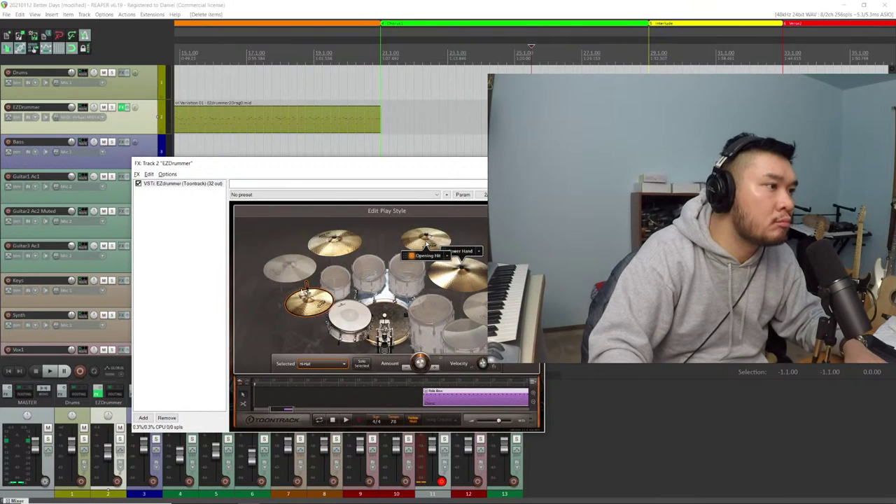
Move the chorus groove's power hand to the hi-hat, set it to Open 4 and play from bar 19
{"action": "left_click_drag", "start_coordinate": [473, 257], "coordinate": [329, 283]}
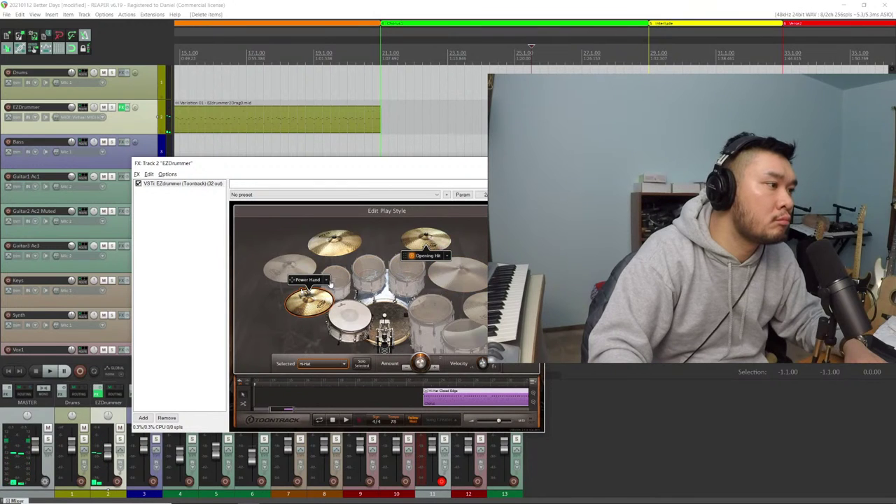
{"action": "left_click", "coordinate": [326, 280]}
{"action": "left_click", "coordinate": [341, 311]}
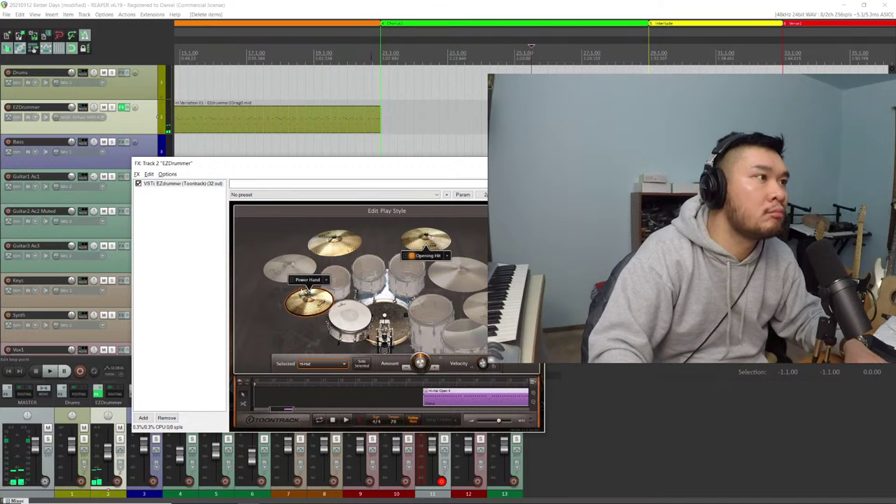
{"action": "left_click", "coordinate": [314, 112]}
{"action": "key", "text": "space"}
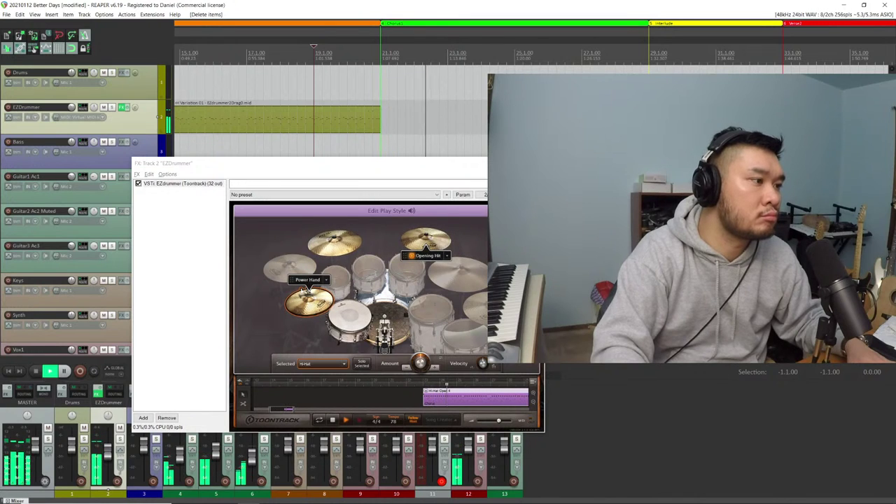
Change the power hand's hi-hat articulation to Open 3 and play Chorus1, then restart briefly from bar 19
{"action": "left_click", "coordinate": [326, 280]}
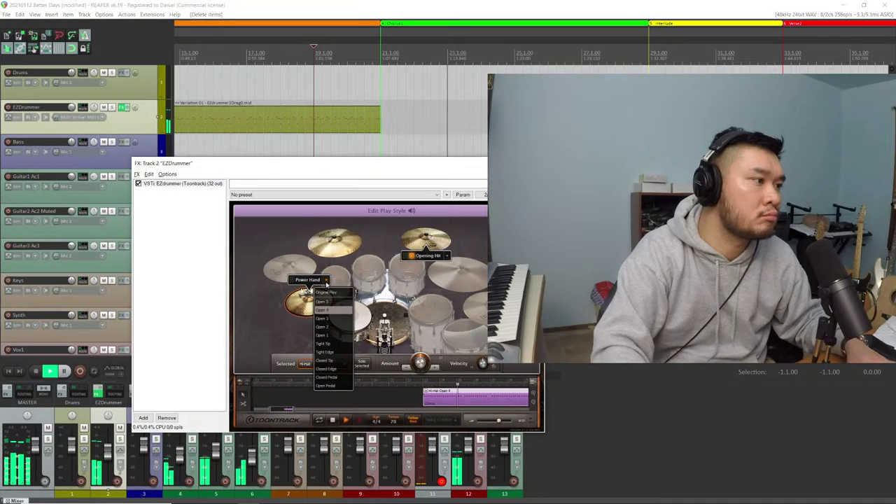
{"action": "left_click", "coordinate": [327, 319]}
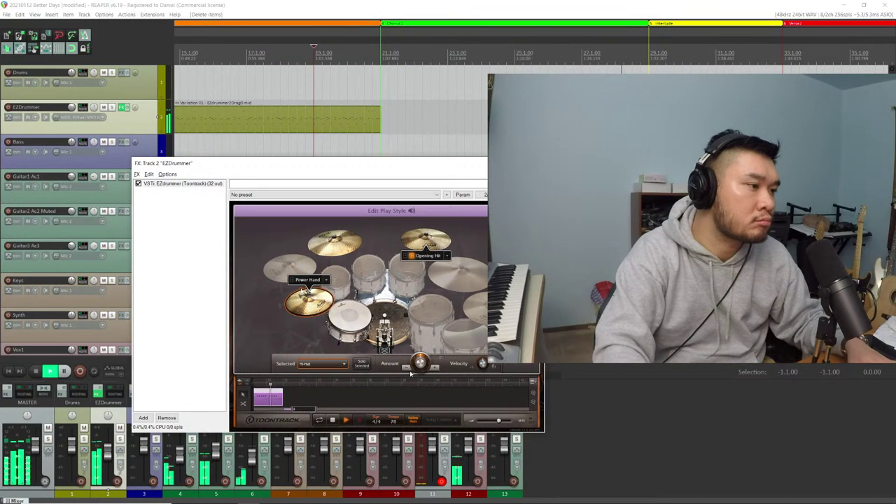
{"action": "key", "text": "space"}
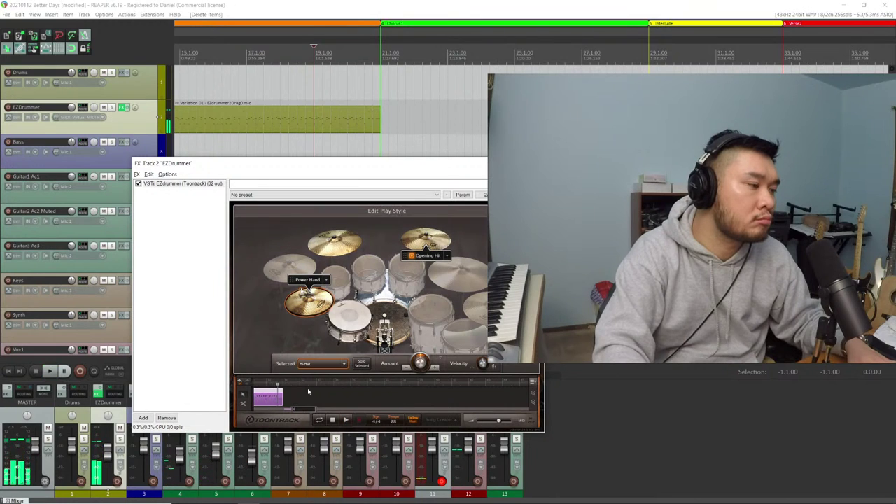
{"action": "key", "text": "space"}
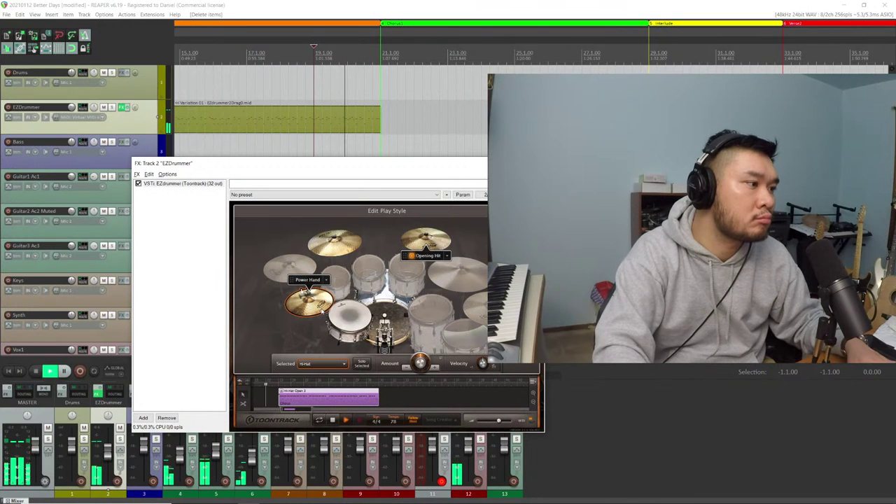
{"action": "key", "text": "space"}
Reduce the hi-hat's amount of playing in the chorus groove and play the lead-in from bar 20 into Chorus1
{"action": "left_click", "coordinate": [408, 370]}
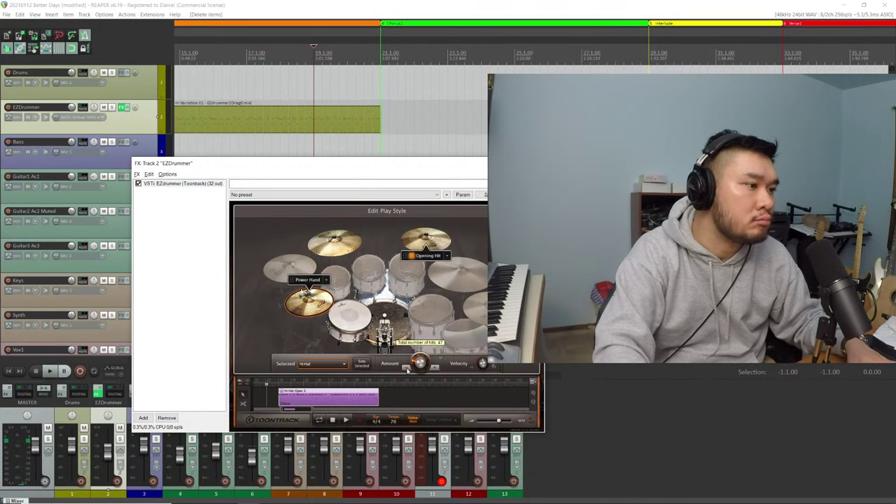
{"action": "key", "text": "space"}
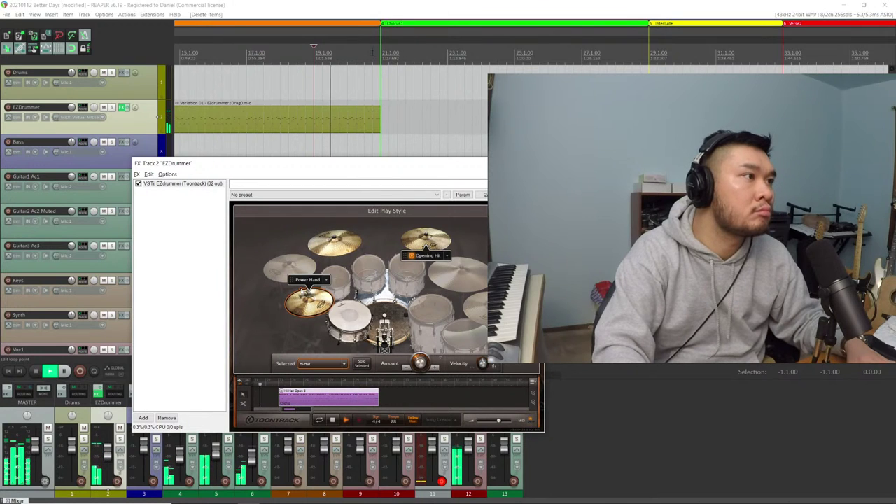
{"action": "left_click", "coordinate": [347, 143]}
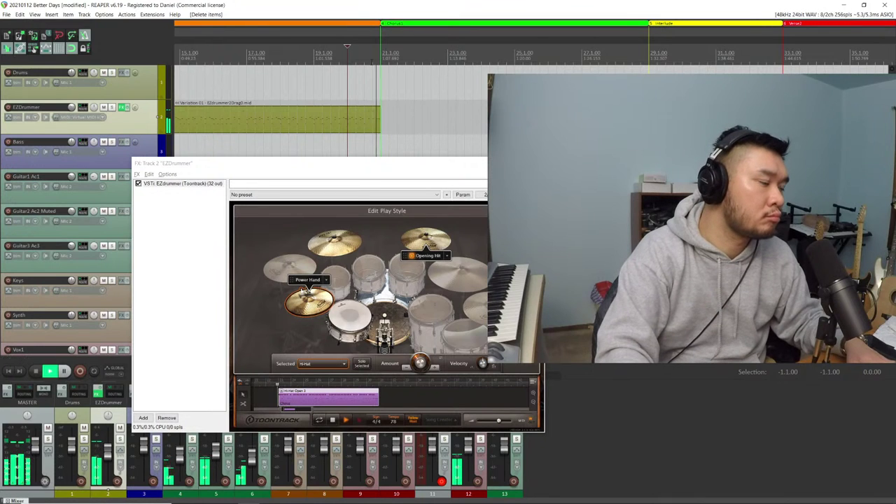
{"action": "left_click", "coordinate": [350, 276]}
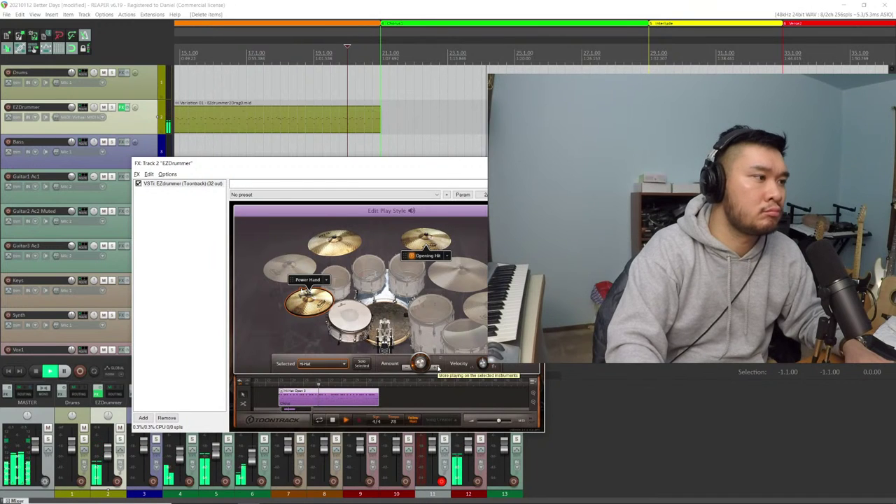
Try the chorus groove's power hand on the ride with the Bow articulation and play from bar 20 into Chorus1
{"action": "key", "text": "space"}
{"action": "left_click", "coordinate": [455, 277]}
{"action": "left_click", "coordinate": [474, 277]}
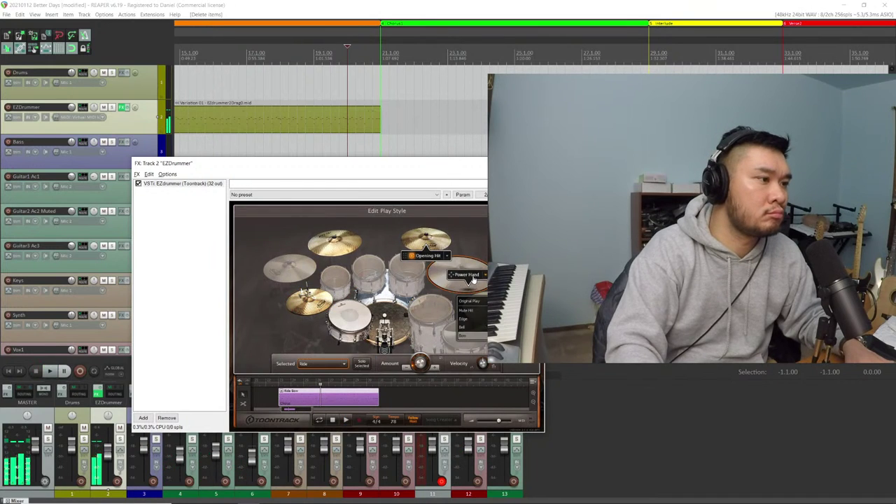
{"action": "left_click", "coordinate": [469, 273]}
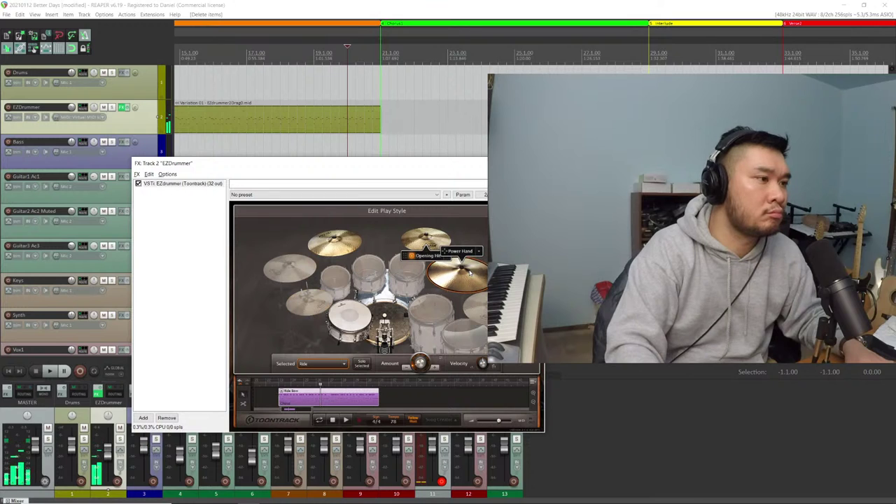
{"action": "left_click", "coordinate": [478, 252]}
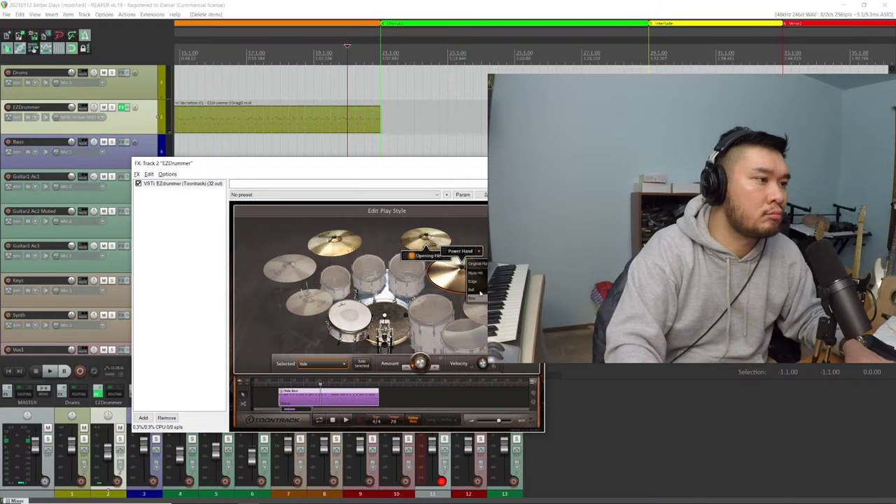
{"action": "key", "text": "space"}
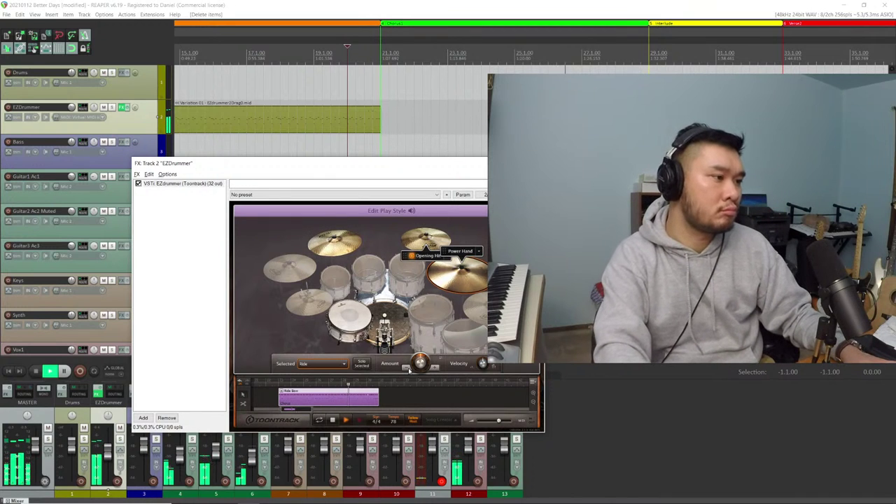
Return the power hand to the hi-hat, try the Open 1 articulation and settle on Open 2 while playing Chorus1
{"action": "left_click", "coordinate": [377, 278]}
{"action": "left_click", "coordinate": [312, 298]}
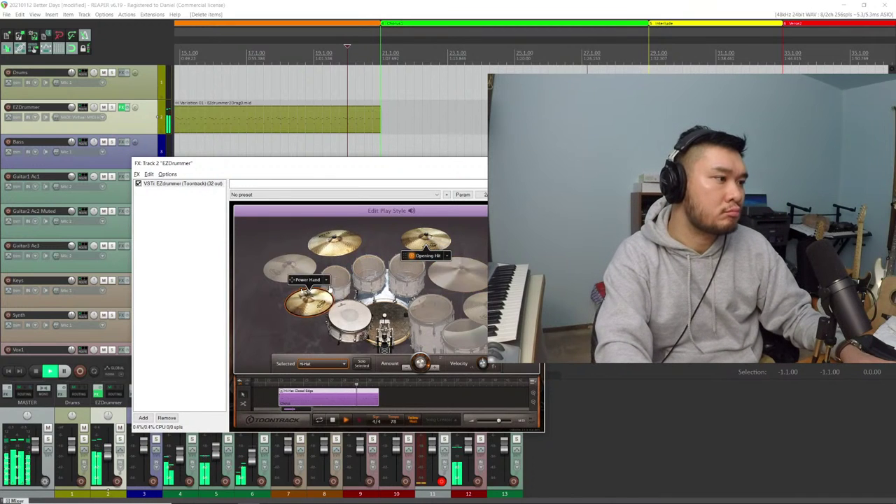
{"action": "left_click", "coordinate": [327, 281]}
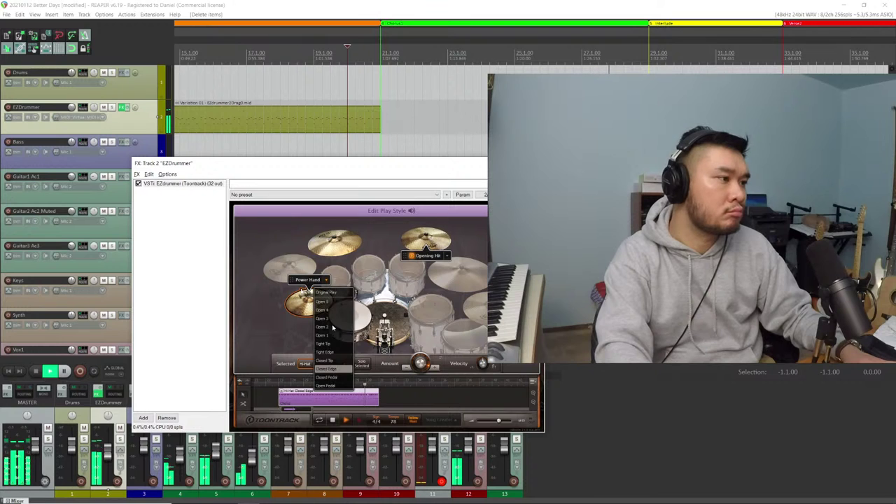
{"action": "left_click", "coordinate": [342, 336]}
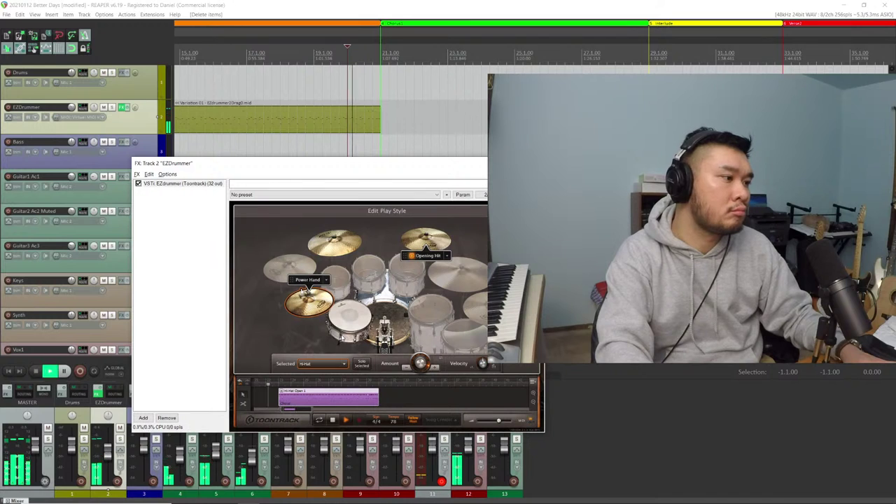
{"action": "left_click", "coordinate": [317, 281]}
{"action": "left_click", "coordinate": [342, 345]}
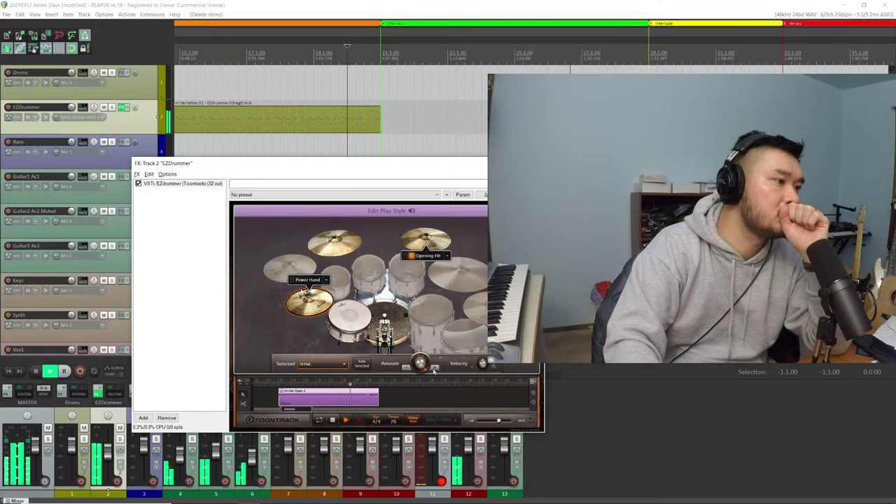
Inspect the chorus block's hits up close and increase the hi-hat's amount of playing during playback
{"action": "mouse_move", "coordinate": [419, 364]}
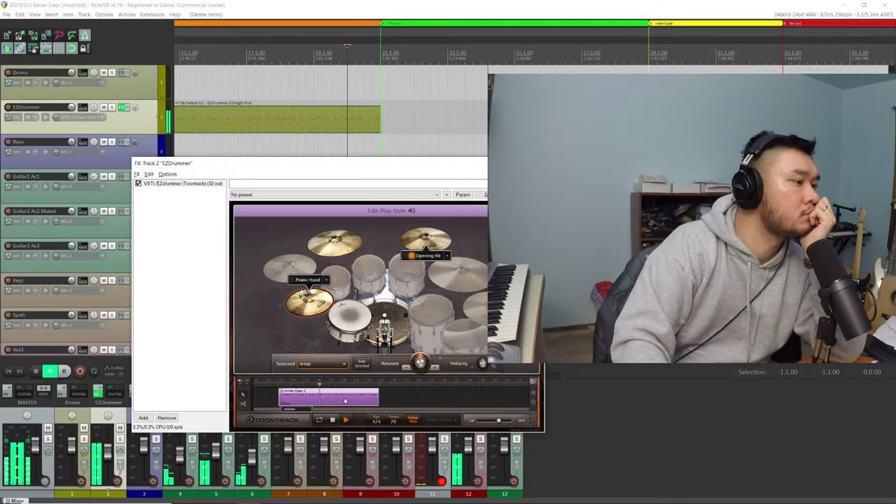
{"action": "scroll", "coordinate": [345, 401], "scroll_direction": "up", "scroll_amount": 5}
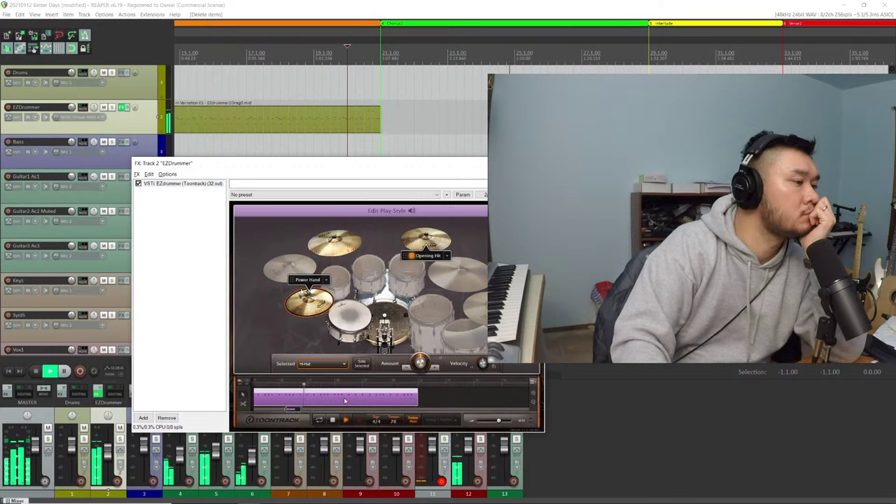
{"action": "scroll", "coordinate": [345, 401], "scroll_direction": "up", "scroll_amount": 2}
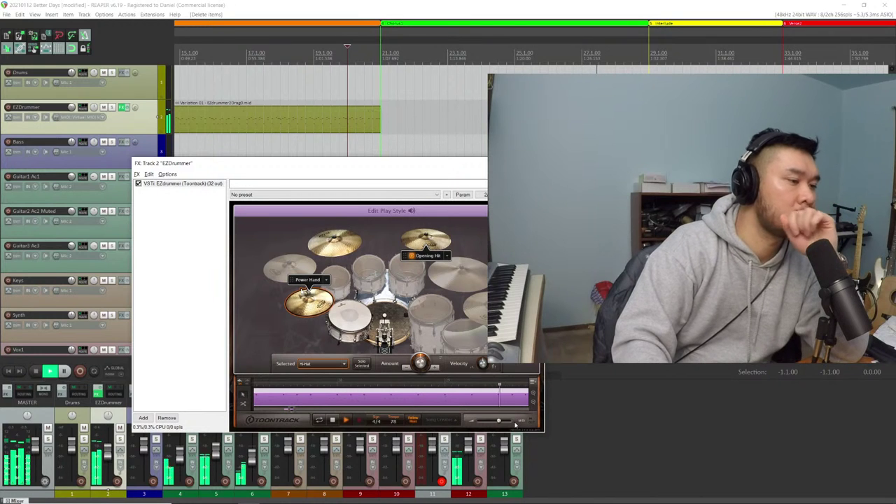
{"action": "scroll", "coordinate": [449, 395], "scroll_direction": "down", "scroll_amount": 2}
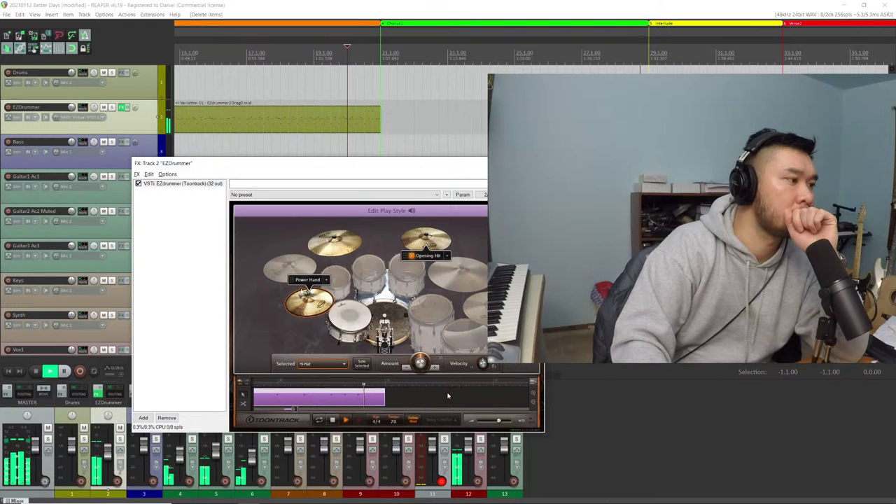
{"action": "left_click", "coordinate": [437, 368]}
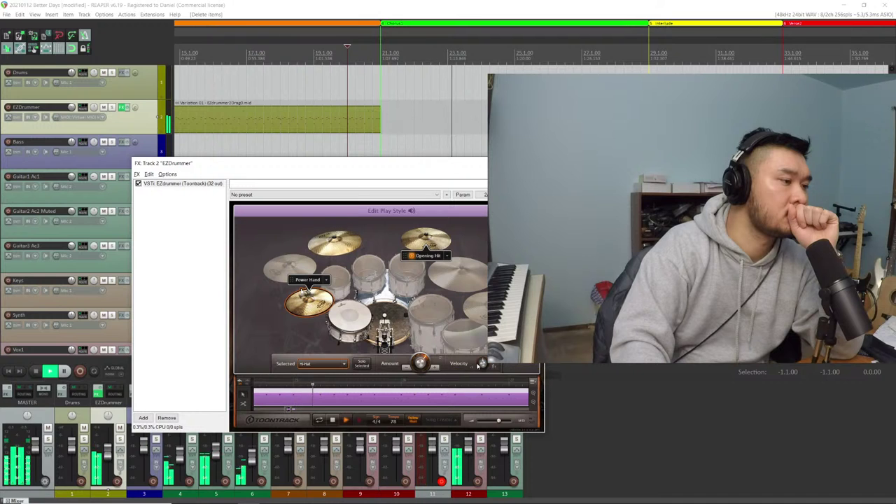
{"action": "mouse_move", "coordinate": [413, 371]}
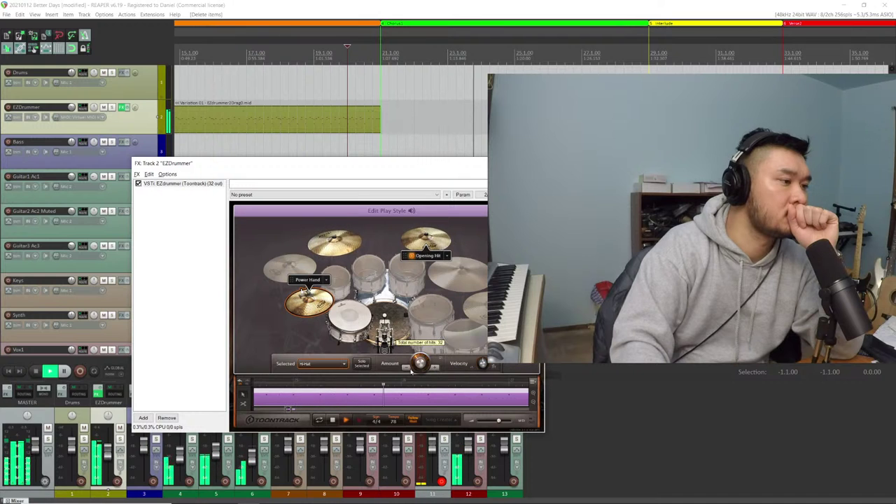
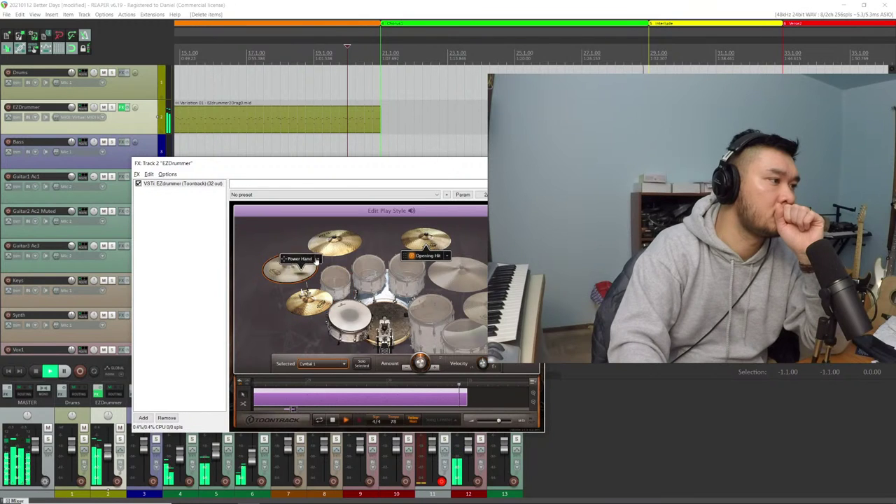
Try the power hand on rack tom 3, floor tom 1 and the ride while Chorus1 plays
{"action": "left_click", "coordinate": [420, 266]}
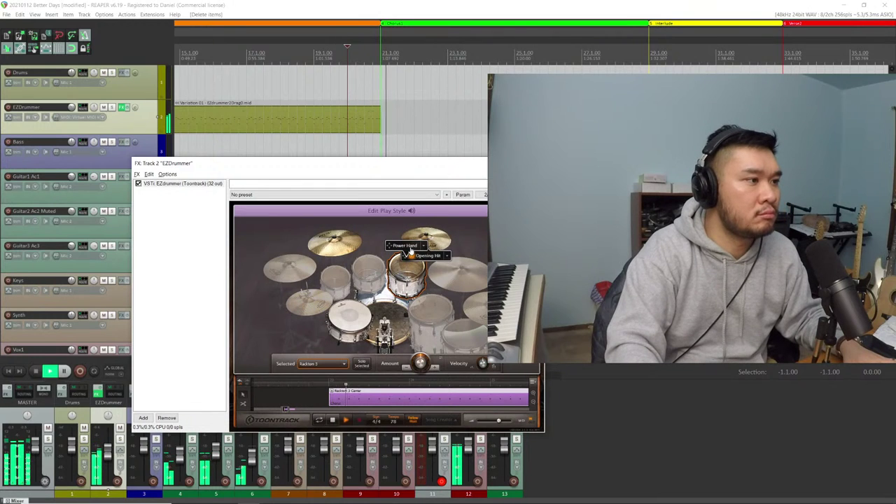
{"action": "left_click_drag", "start_coordinate": [409, 249], "coordinate": [435, 295]}
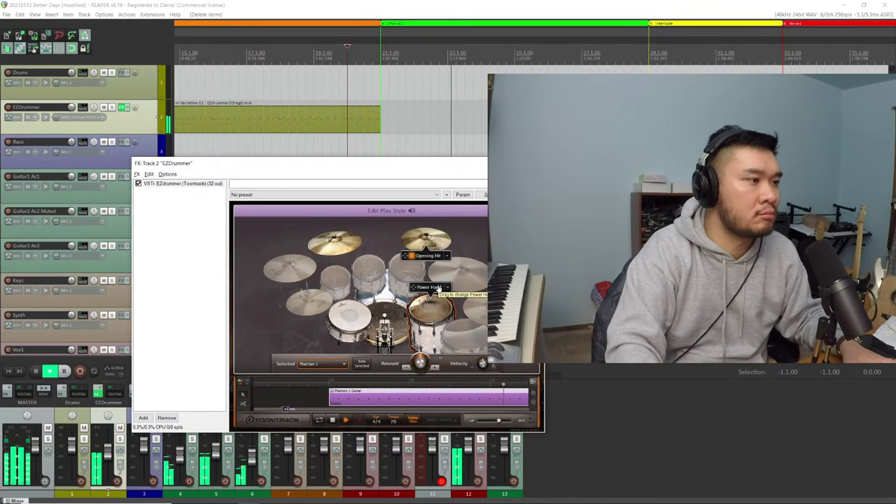
{"action": "left_click_drag", "start_coordinate": [439, 289], "coordinate": [483, 290]}
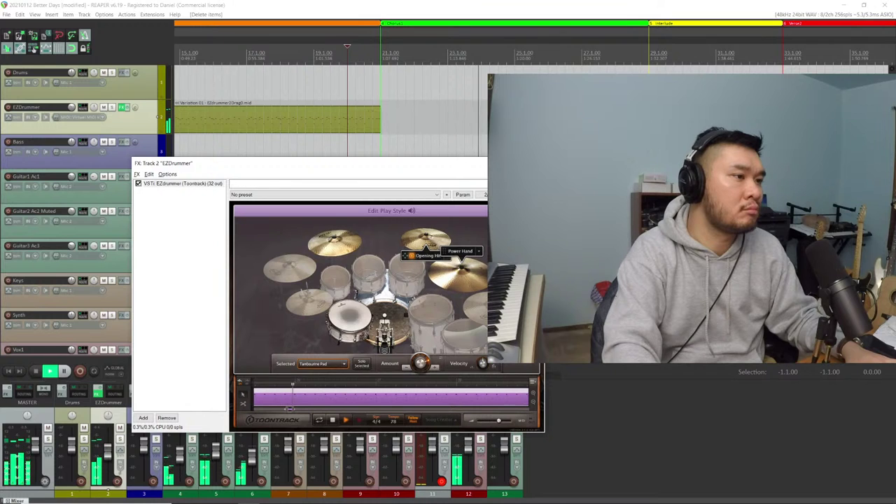
Move the power hand back to the hi-hat with the Open 2 articulation
{"action": "left_click", "coordinate": [324, 281]}
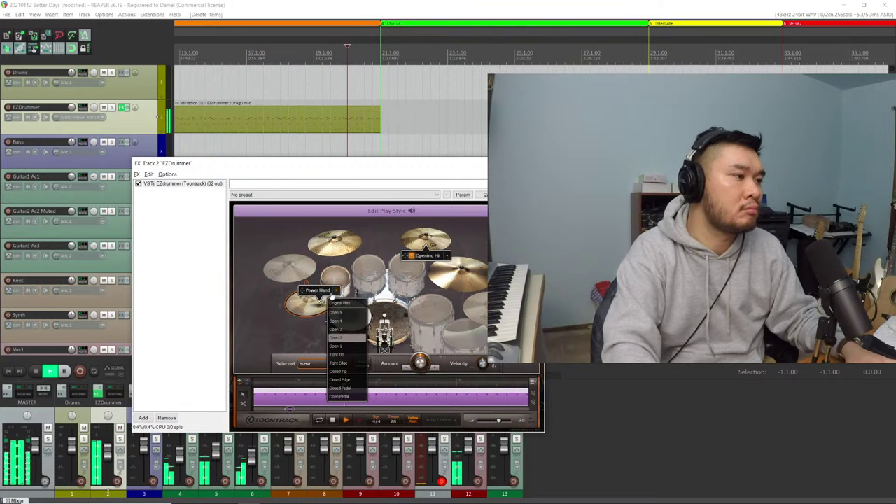
{"action": "left_click", "coordinate": [324, 281]}
{"action": "left_click", "coordinate": [326, 280]}
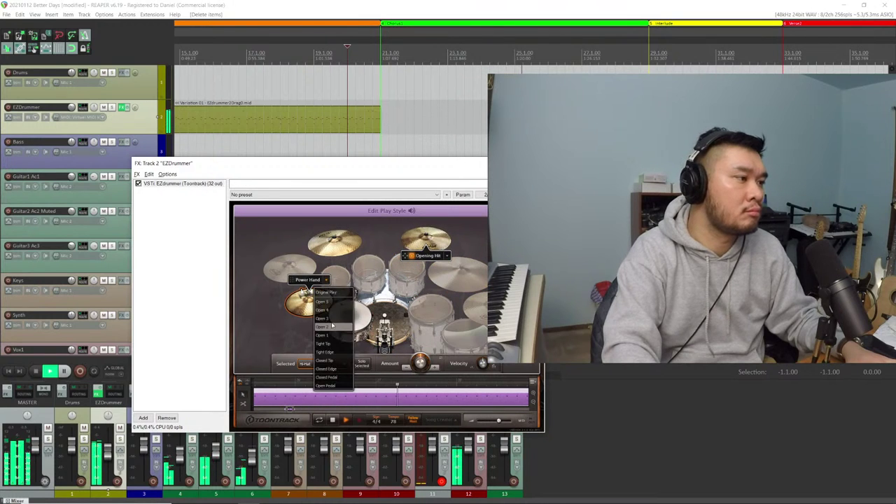
{"action": "left_click", "coordinate": [305, 289]}
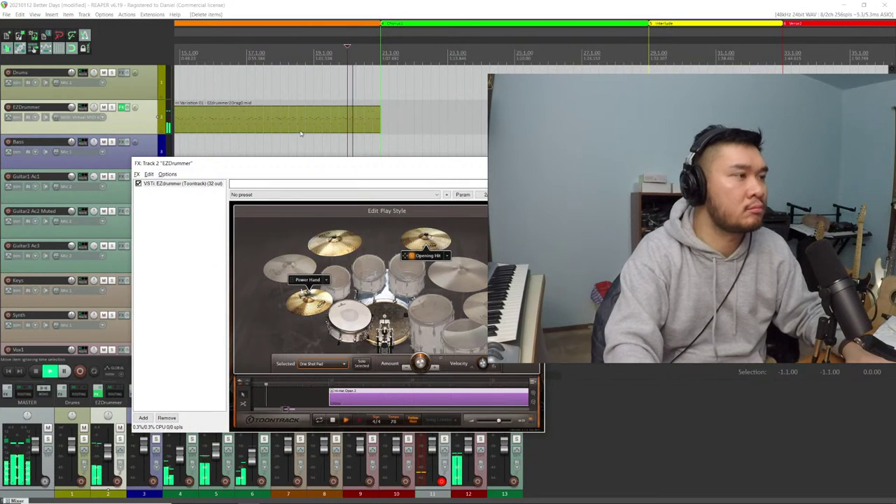
Adjust the Tambourine Pad's velocity in the chorus groove, play the lead-in into Chorus1 and reselect the hi-hat
{"action": "scroll", "coordinate": [301, 133], "scroll_direction": "down", "scroll_amount": 3}
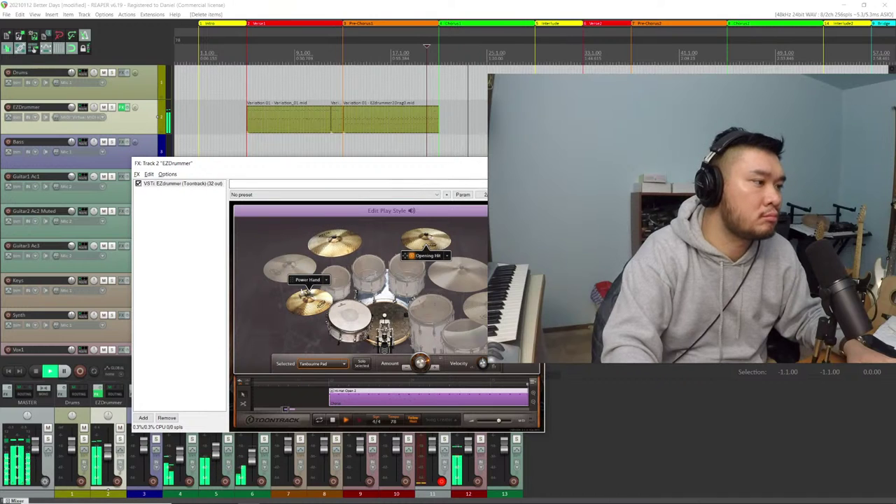
{"action": "left_click", "coordinate": [476, 358]}
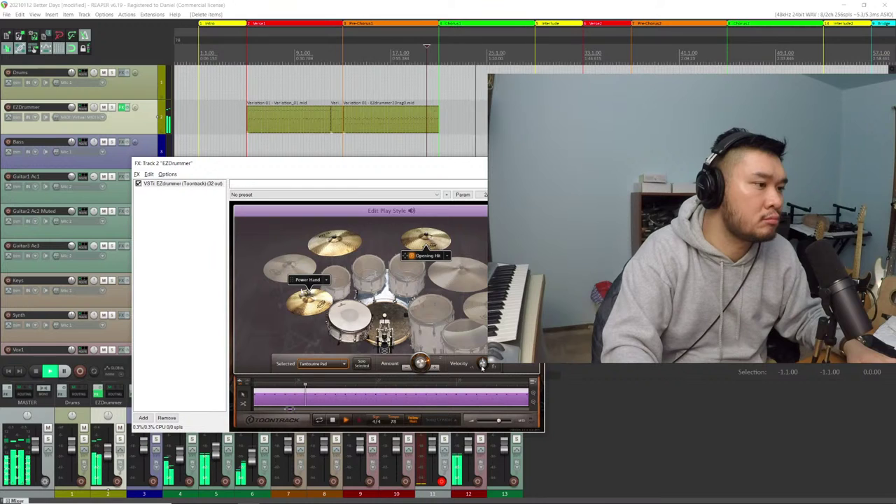
{"action": "mouse_move", "coordinate": [482, 365]}
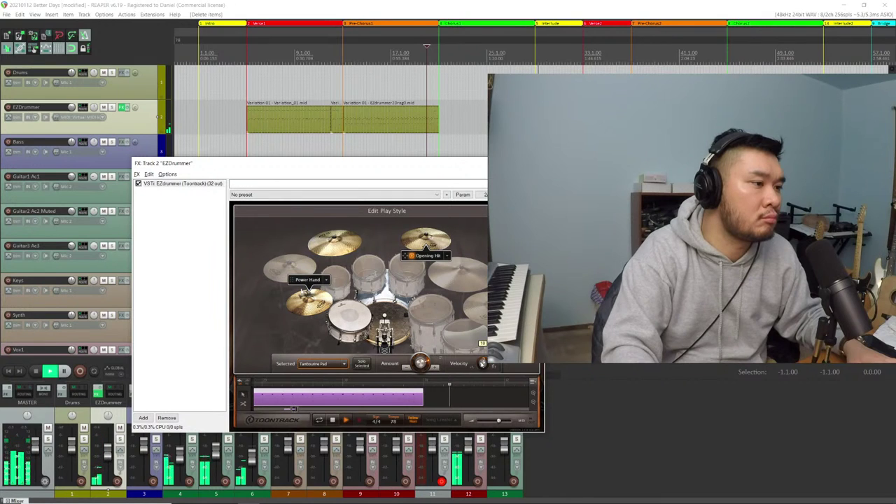
{"action": "key", "text": "space"}
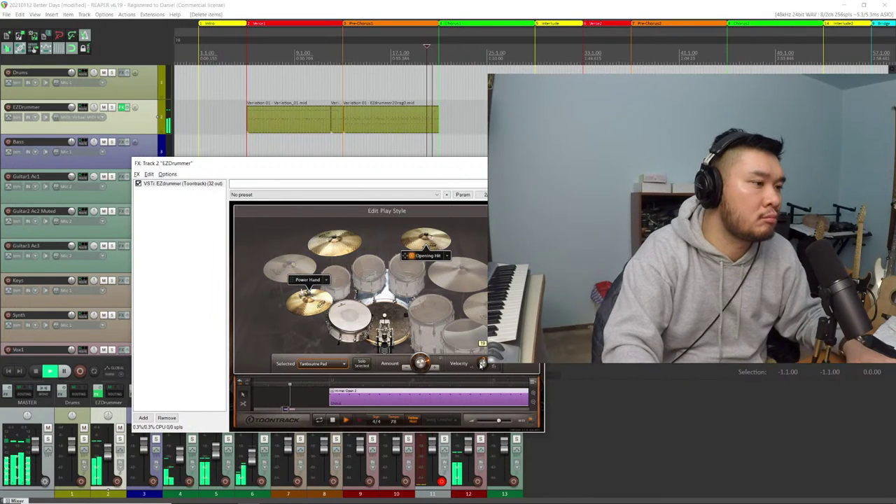
{"action": "left_click", "coordinate": [362, 364]}
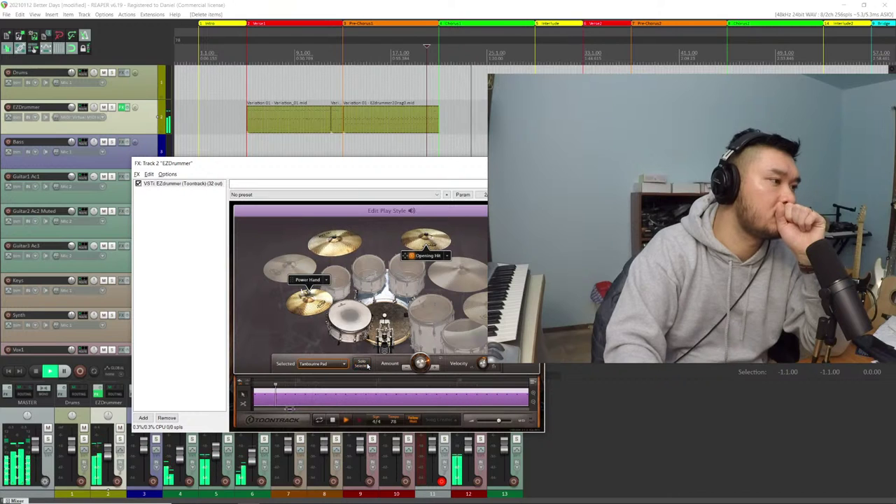
{"action": "left_click", "coordinate": [304, 289]}
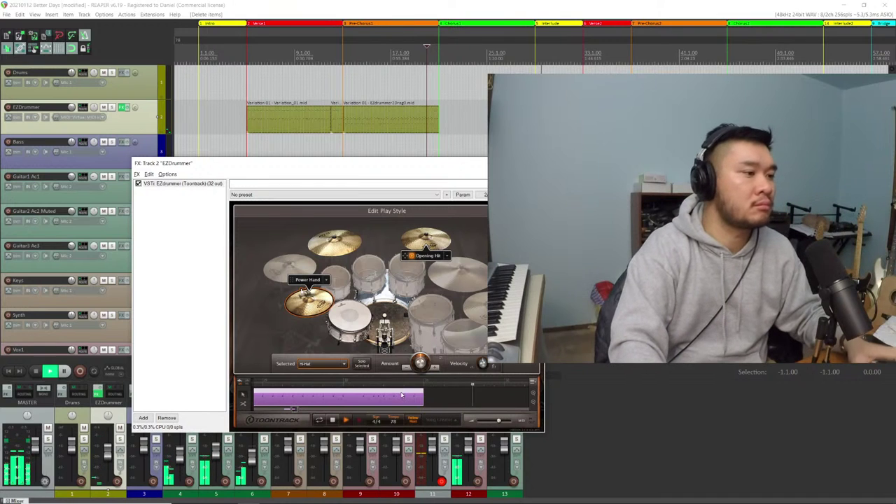
Place the edited chorus groove as a MIDI item on the EZDrummer track at the start of Chorus1 and play it
{"action": "key", "text": "space"}
{"action": "left_click_drag", "start_coordinate": [461, 123], "coordinate": [439, 118]}
{"action": "key", "text": "Return"}
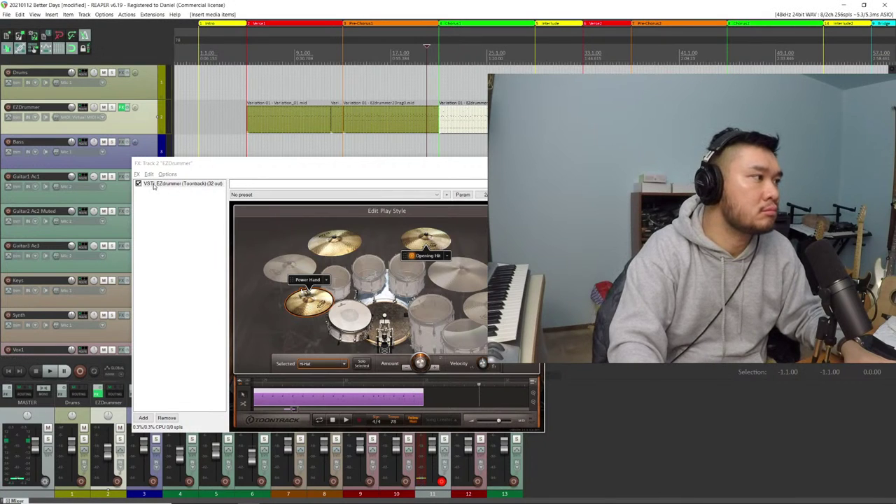
{"action": "key", "text": "space"}
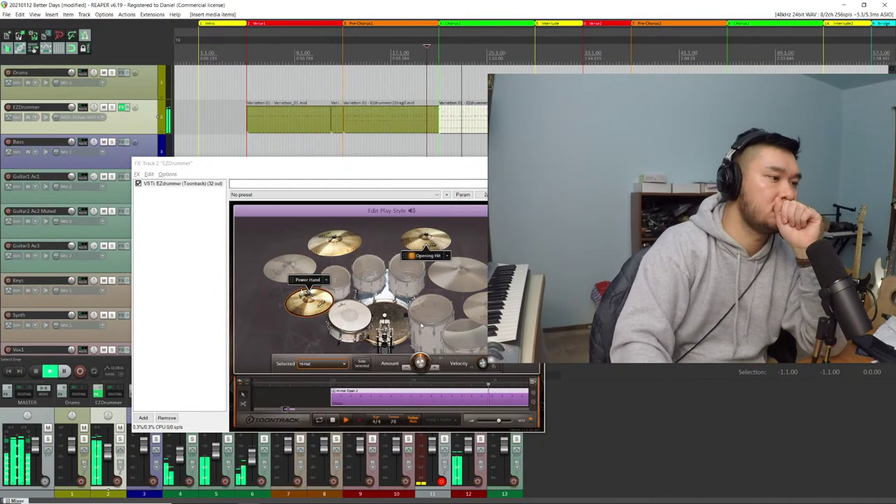
{"action": "left_click_drag", "start_coordinate": [423, 389], "coordinate": [456, 105]}
{"action": "left_click_drag", "start_coordinate": [461, 119], "coordinate": [454, 117]}
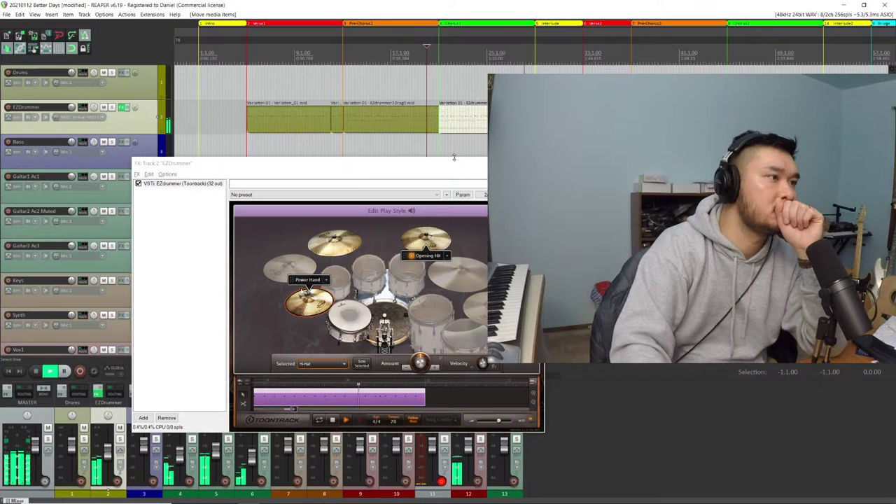
Copy the Verse1 groove item to the start of the Interlude, resize it and play the transition out of Chorus1
{"action": "left_click_drag", "start_coordinate": [456, 162], "coordinate": [408, 159]}
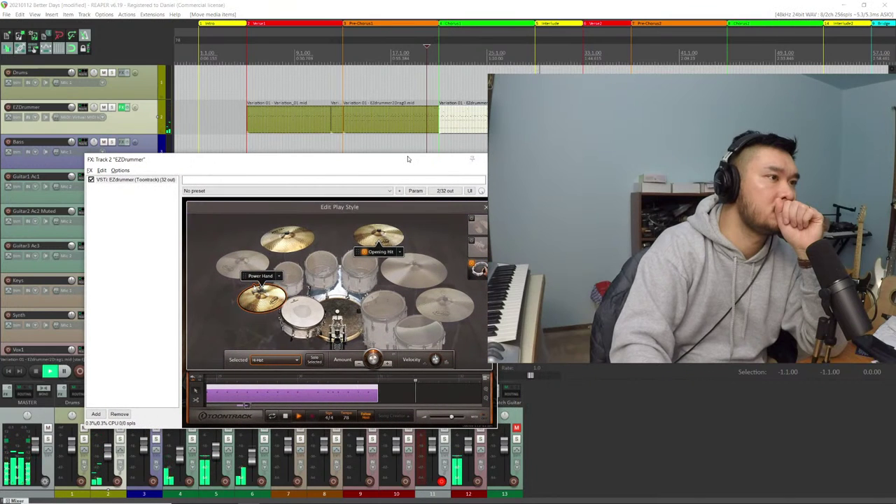
{"action": "left_click", "coordinate": [319, 123]}
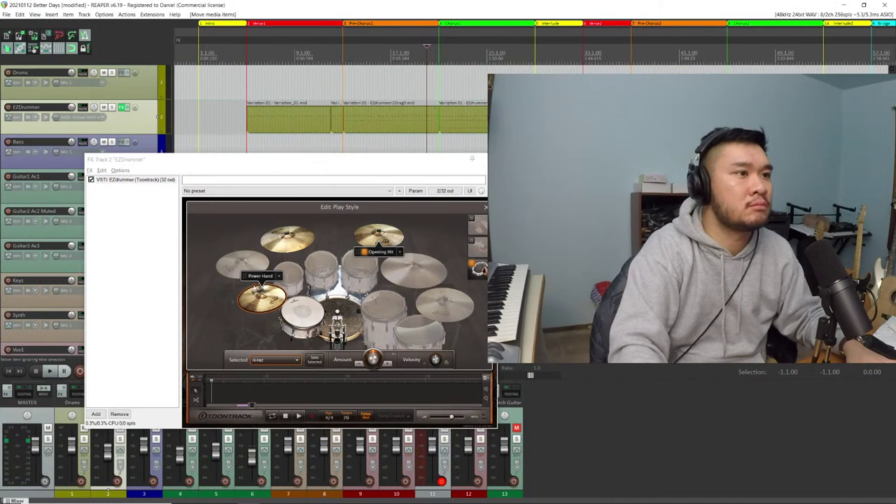
{"action": "mouse_move", "coordinate": [317, 123]}
{"action": "left_mouse_down"}
{"action": "mouse_move", "coordinate": [337, 124]}
{"action": "mouse_move", "coordinate": [258, 126]}
{"action": "mouse_move", "coordinate": [318, 125]}
{"action": "left_mouse_up"}
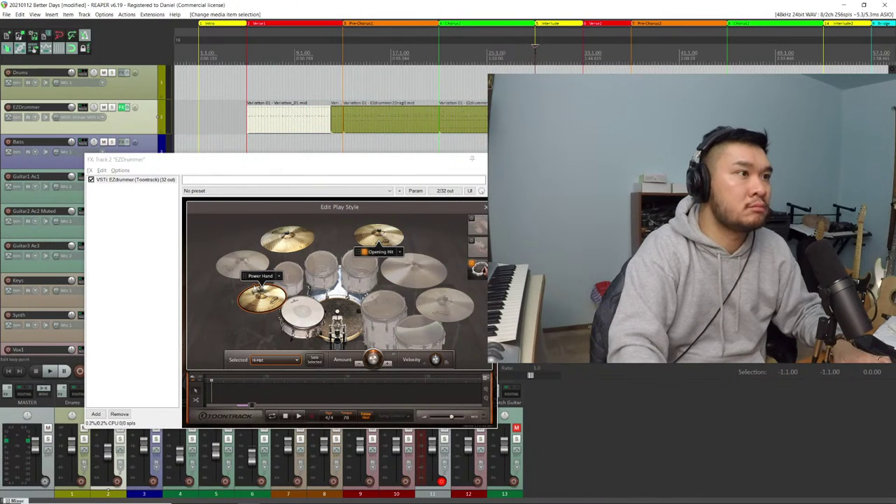
{"action": "key", "text": "ctrl+v"}
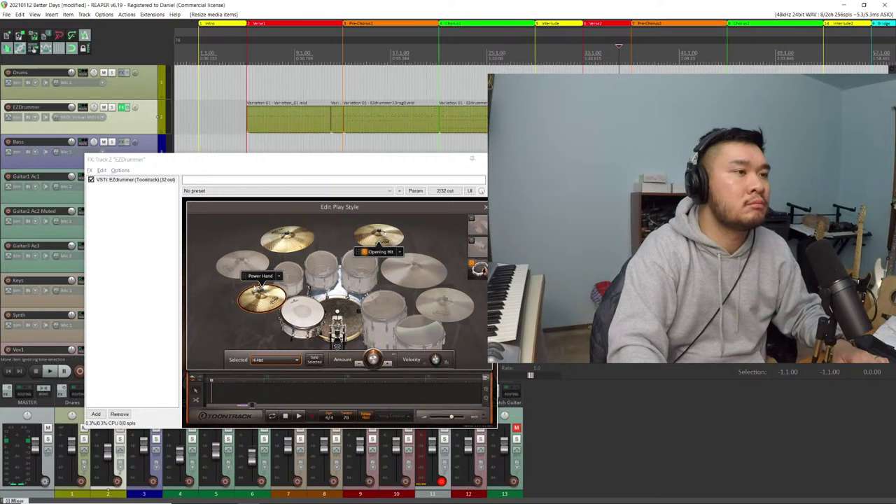
{"action": "key", "text": "space"}
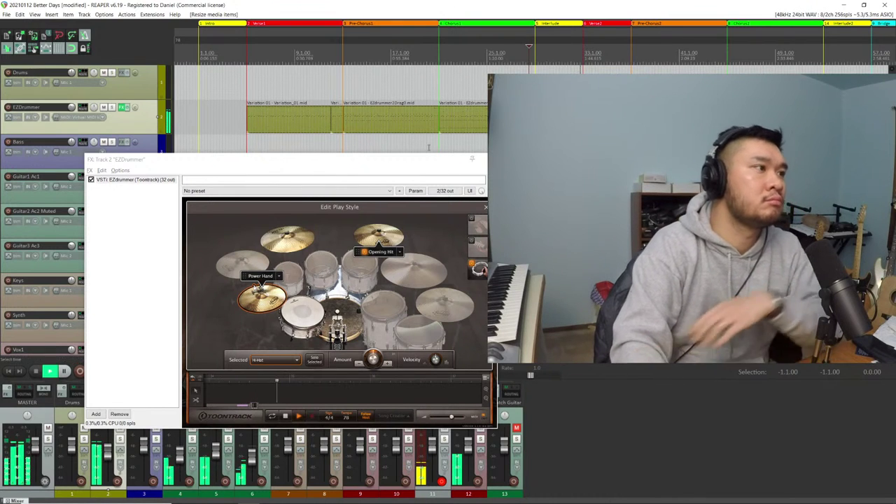
Remove the edited chorus groove block from EZdrummer's song track and play the song's lead-in to Chorus1
{"action": "key", "text": "space"}
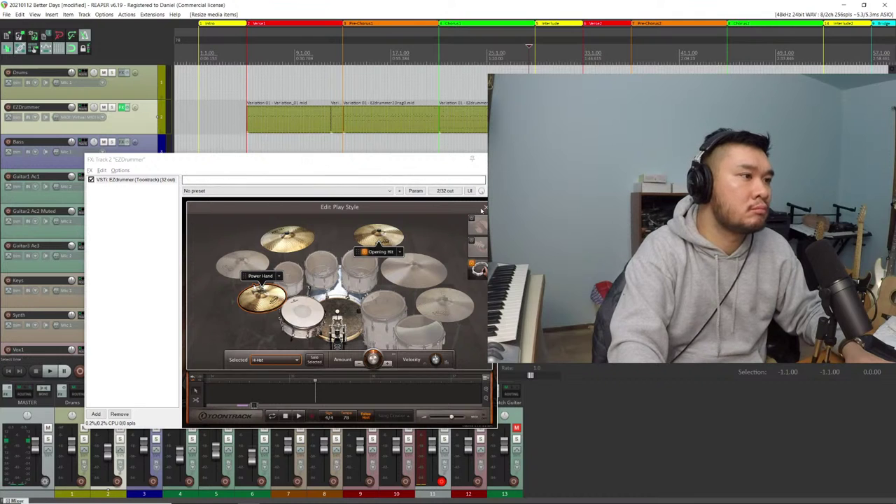
{"action": "left_click", "coordinate": [256, 287]}
{"action": "left_click_drag", "start_coordinate": [256, 405], "coordinate": [259, 401]}
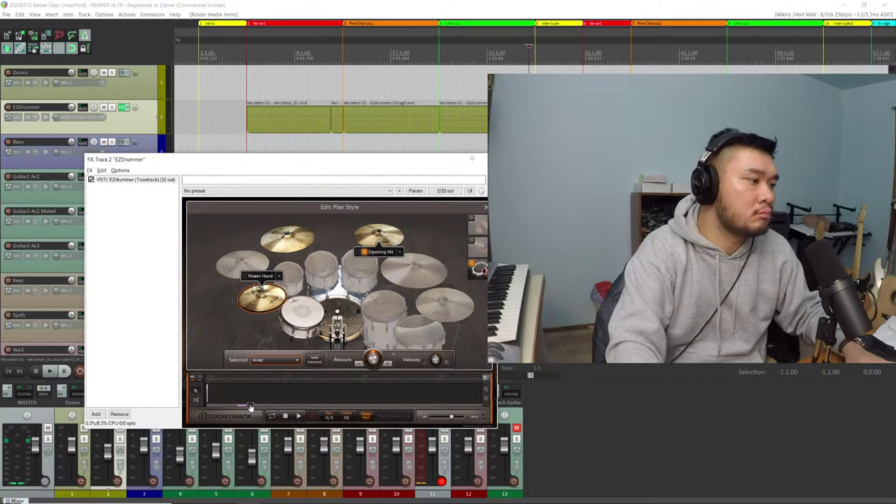
{"action": "right_click", "coordinate": [261, 389]}
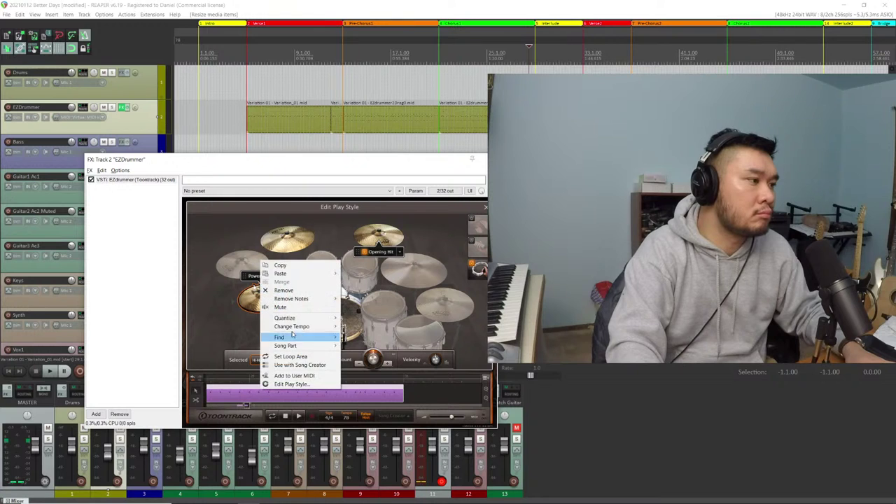
{"action": "left_click", "coordinate": [312, 292]}
{"action": "key", "text": "space"}
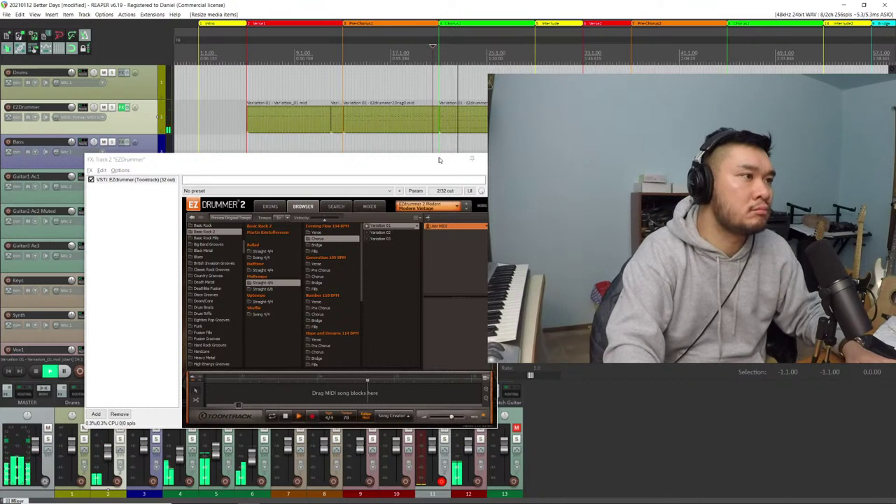
Inspect the Chorus1 drum item's notes in the MIDI editor, select its opening cymbal note, and play the end of Chorus1
{"action": "double_click", "coordinate": [467, 131]}
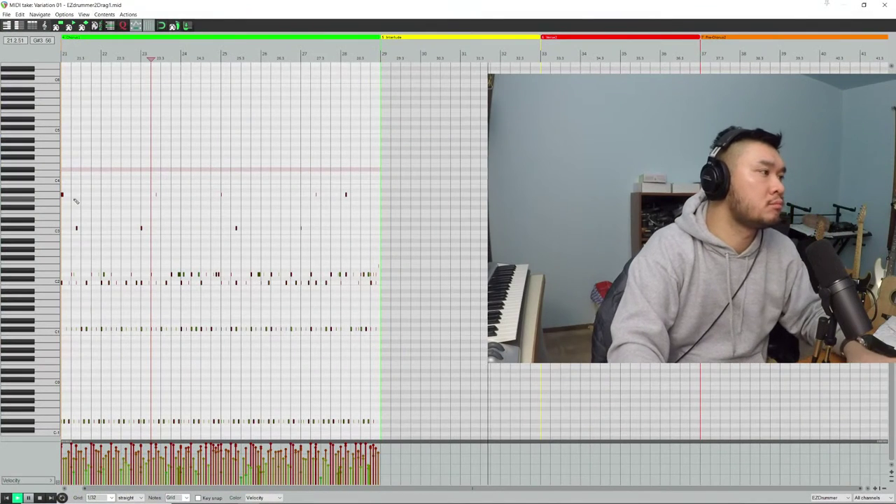
{"action": "left_click", "coordinate": [56, 198]}
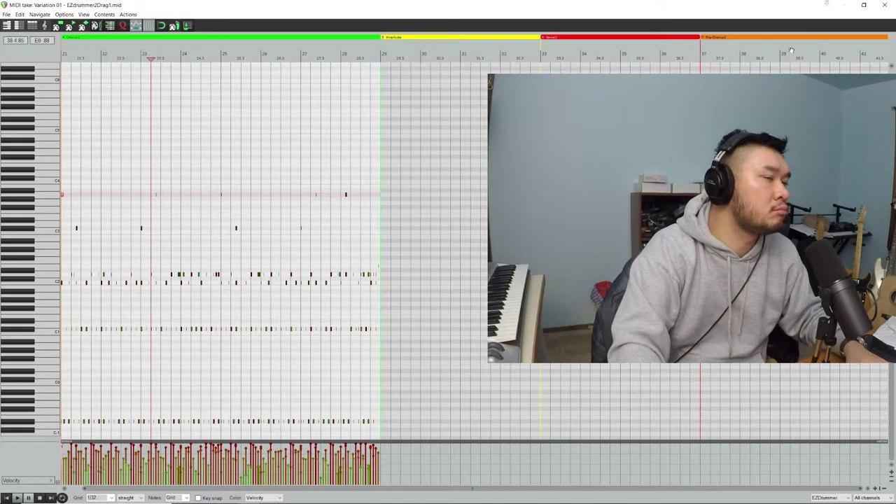
{"action": "left_click", "coordinate": [884, 5]}
{"action": "key", "text": "space"}
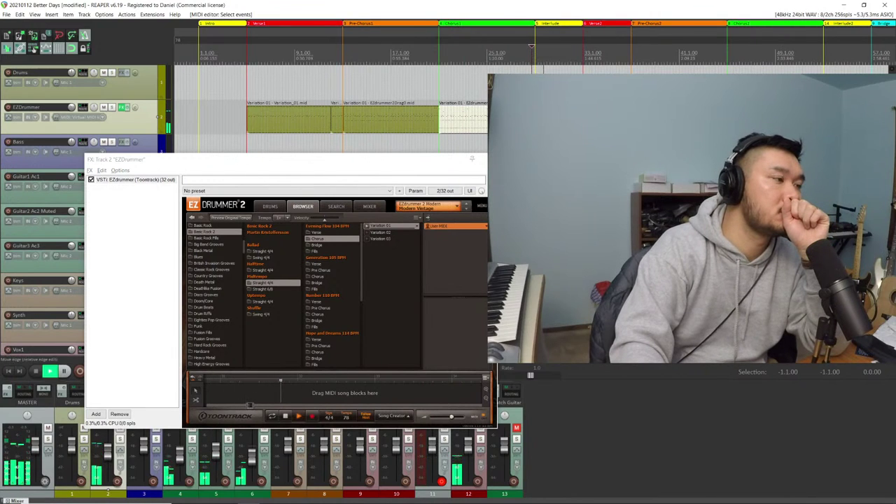
Audition the Evening Flow 104 BPM fills up to Variation 02 and play through the Interlude
{"action": "left_click", "coordinate": [335, 248]}
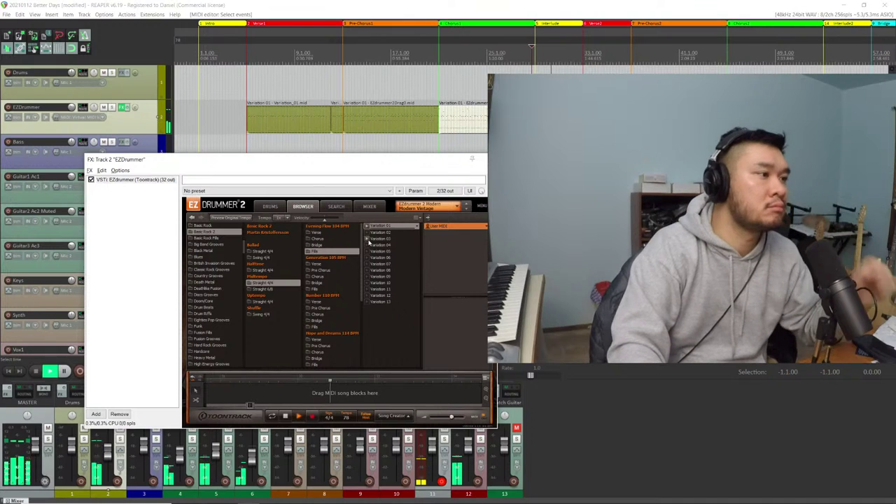
{"action": "left_click", "coordinate": [370, 240]}
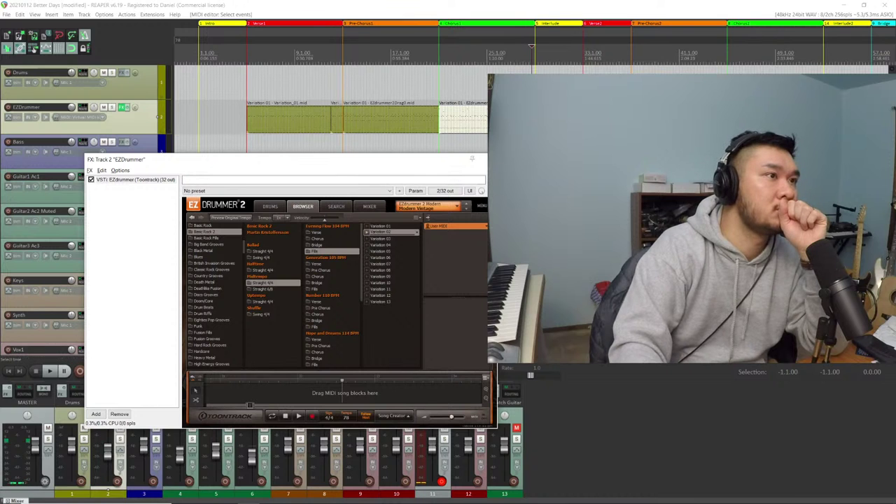
{"action": "key", "text": "space"}
{"action": "key", "text": "space"}
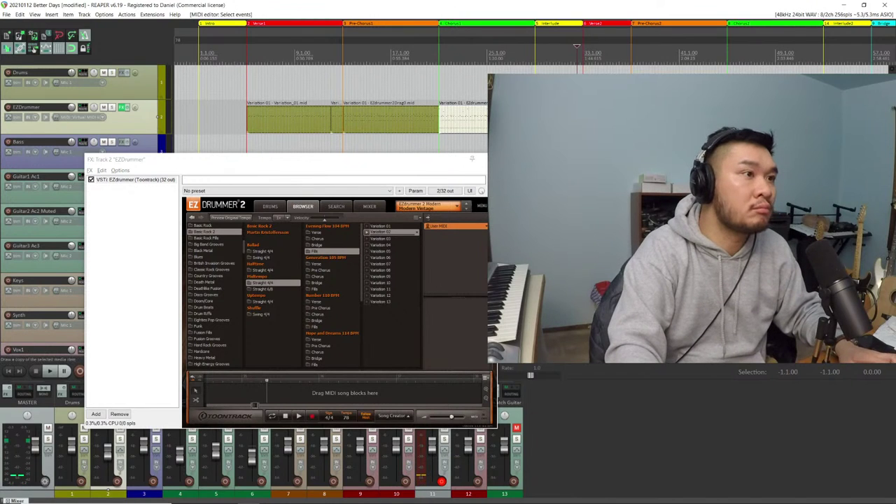
Paste the verse groove item at the start of Verse2, play the transition and shorten its end
{"action": "left_click", "coordinate": [594, 70]}
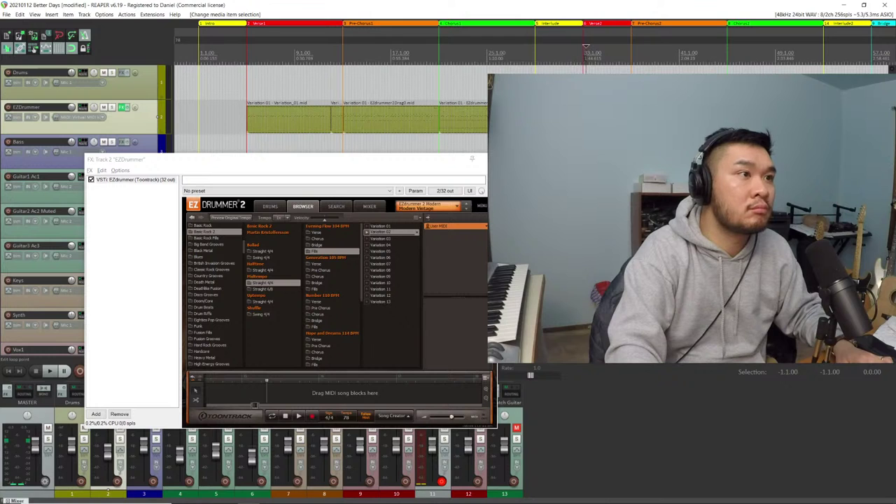
{"action": "key", "text": "space"}
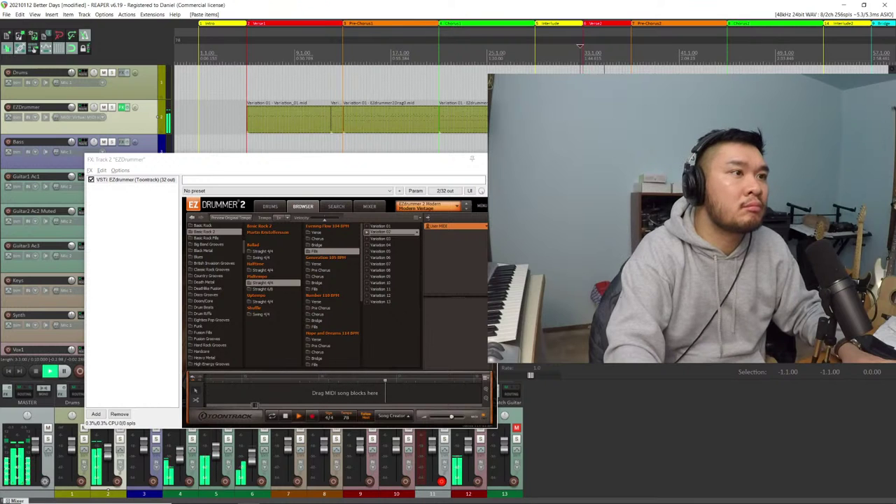
{"action": "scroll", "coordinate": [329, 105], "scroll_direction": "up", "scroll_amount": 5}
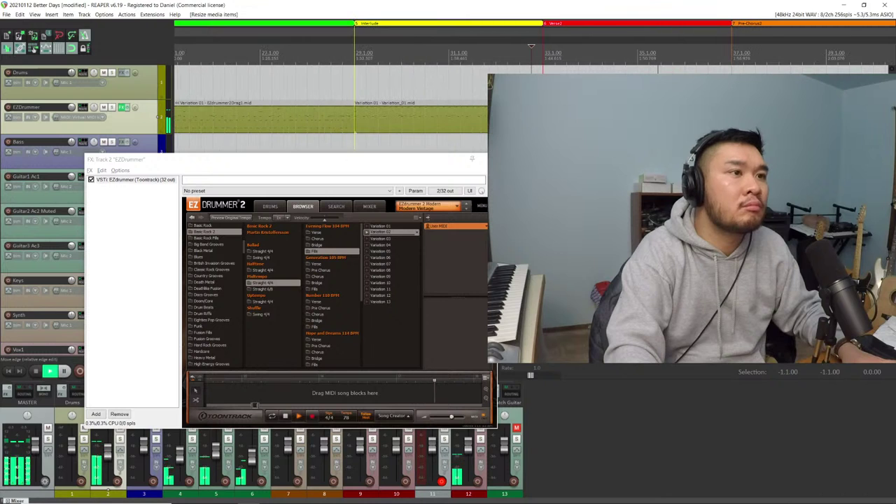
{"action": "key", "text": "space"}
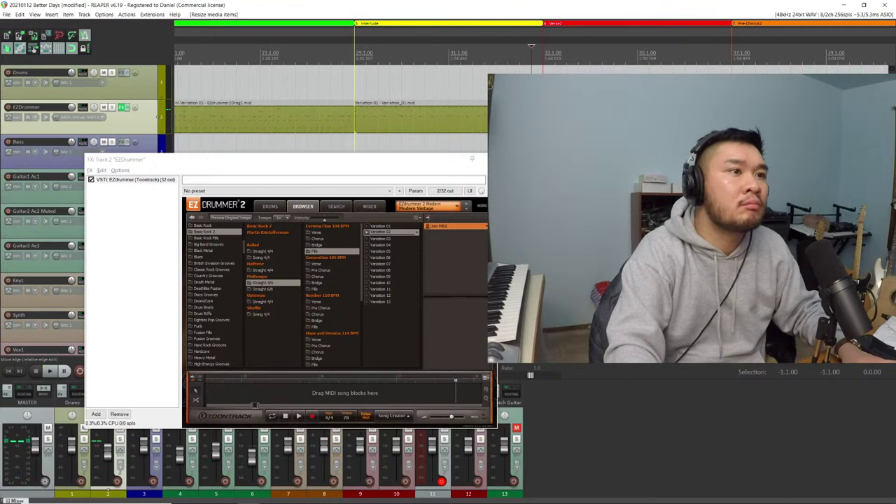
Preview the Evening Flow fill Variation 02 and place it on the EZDrummer track at the end of Verse2
{"action": "left_click", "coordinate": [370, 235]}
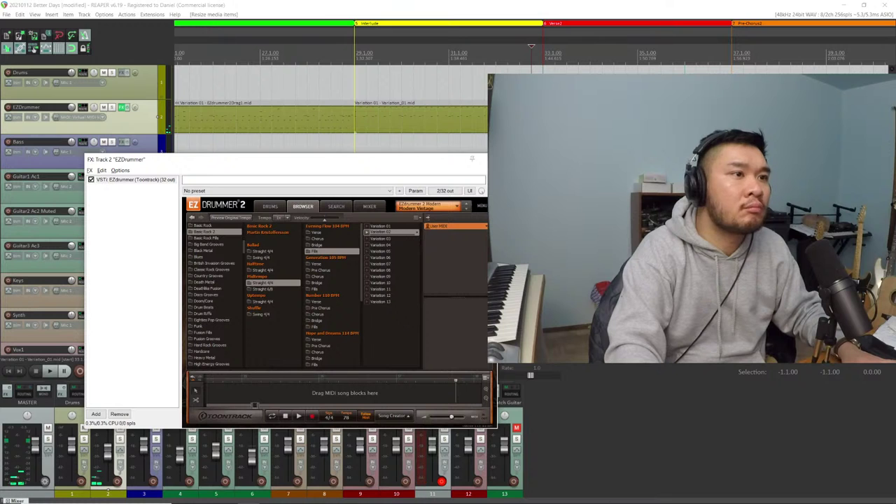
{"action": "key", "text": "Return"}
{"action": "scroll", "coordinate": [407, 124], "scroll_direction": "down", "scroll_amount": 5}
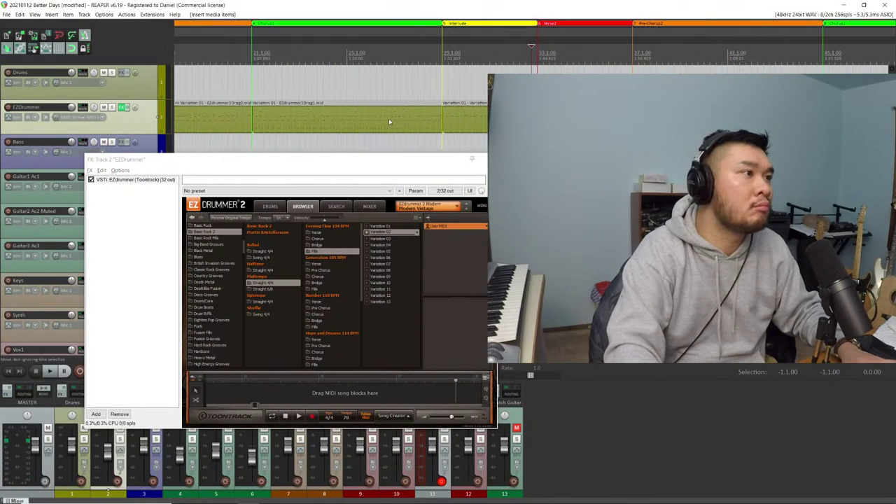
Copy the Pre-Chorus1 groove item to the start of Pre-Chorus2, play through it and trim its end
{"action": "left_click", "coordinate": [364, 122]}
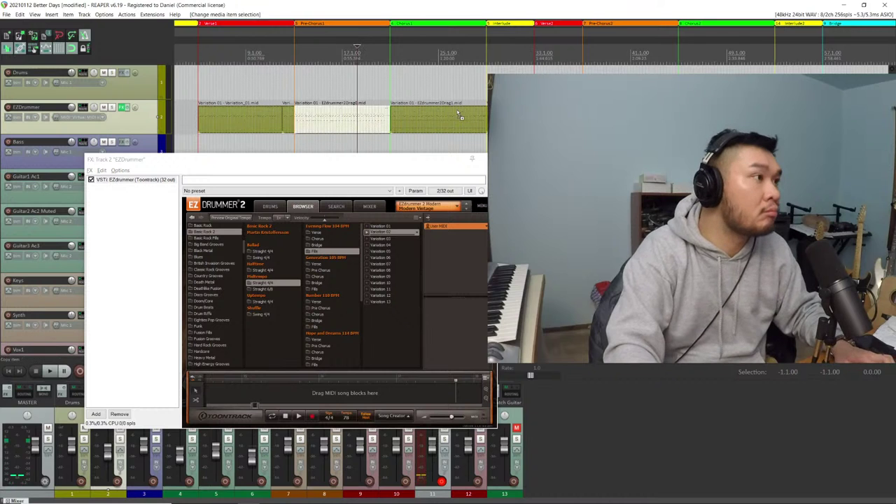
{"action": "key", "text": "8"}
{"action": "key", "text": "ctrl+v"}
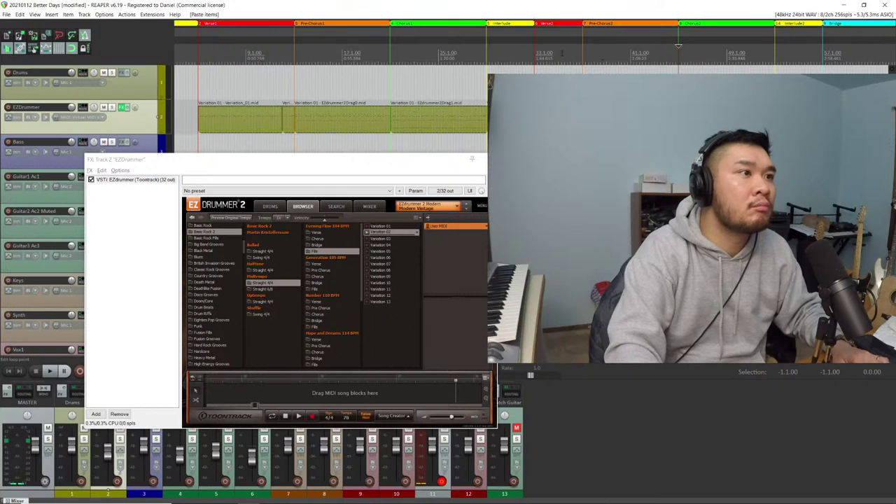
{"action": "left_click", "coordinate": [562, 53]}
{"action": "key", "text": "space"}
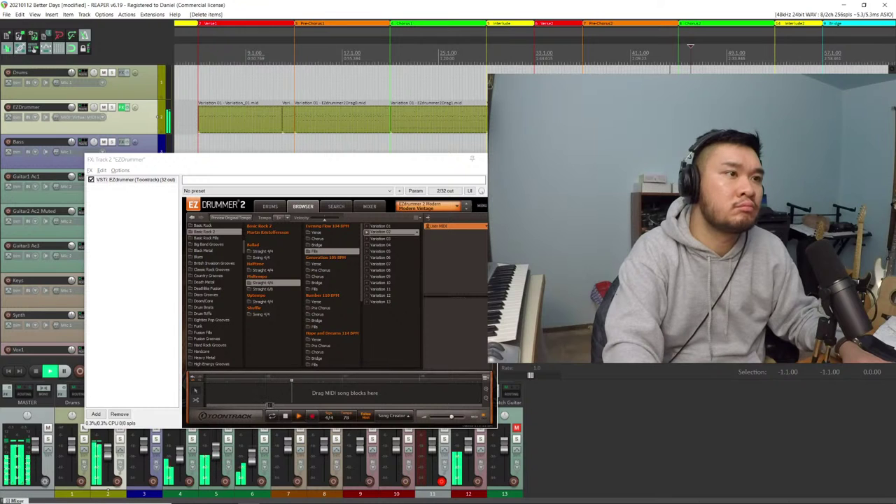
{"action": "key", "text": "space"}
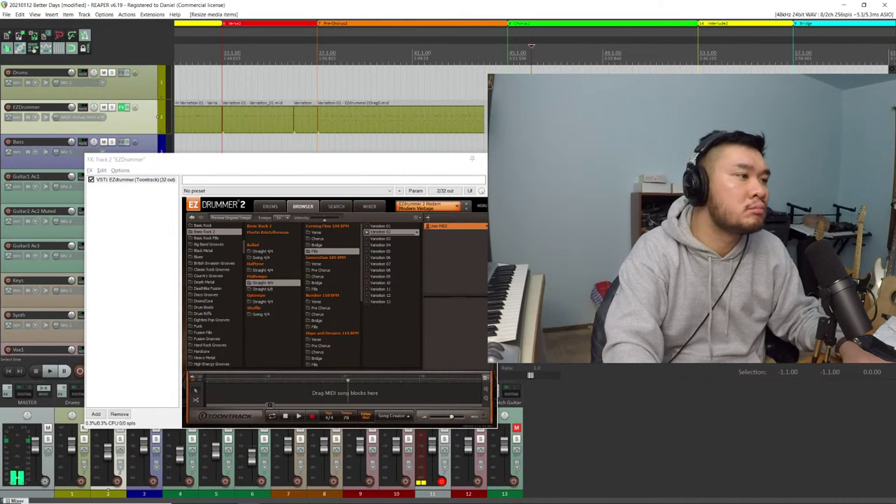
Audition fills Variation 03 and Variation 04, place Variation 04 at the end of Pre-Chorus2 and play the section
{"action": "left_click", "coordinate": [390, 239]}
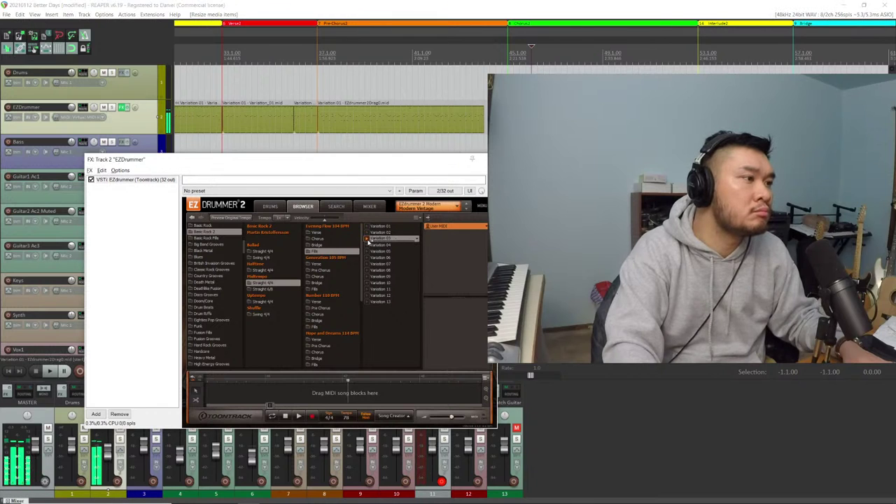
{"action": "left_click", "coordinate": [368, 246]}
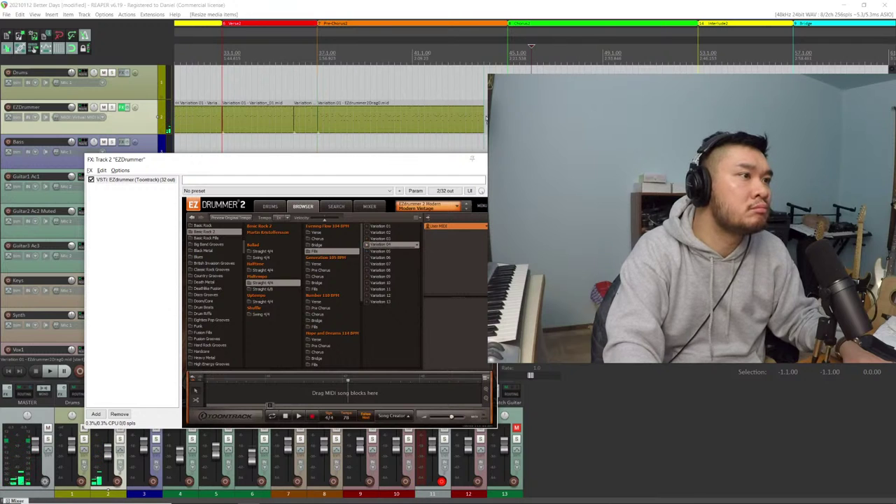
{"action": "left_click", "coordinate": [146, 69]}
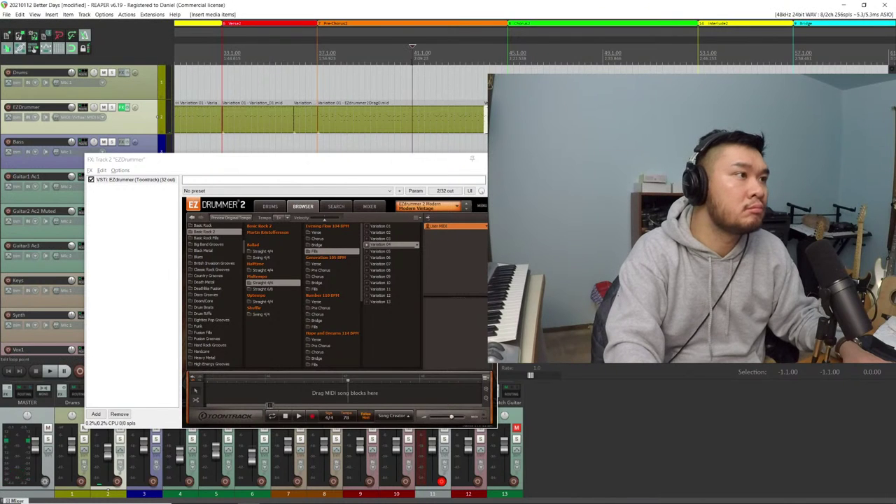
{"action": "key", "text": "space"}
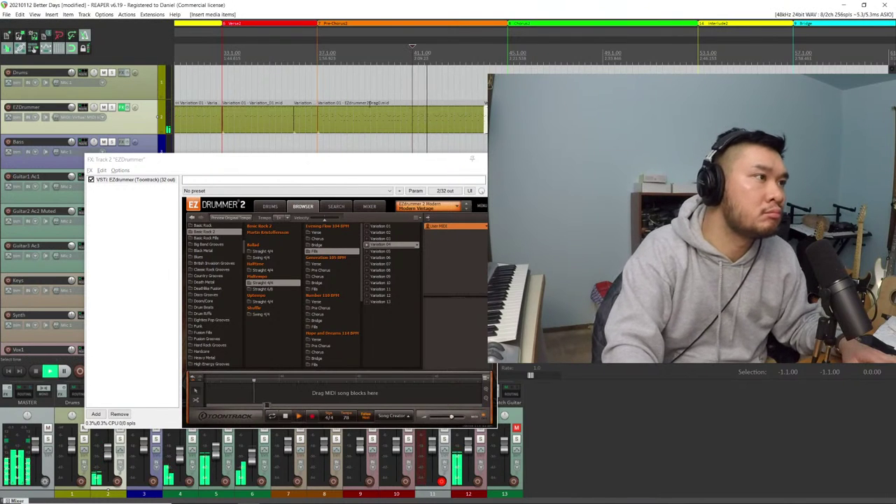
Move the plugin window below the EZDrummer track and copy the Chorus1 drum item to the start of Chorus2
{"action": "scroll", "coordinate": [416, 96], "scroll_direction": "down", "scroll_amount": 4}
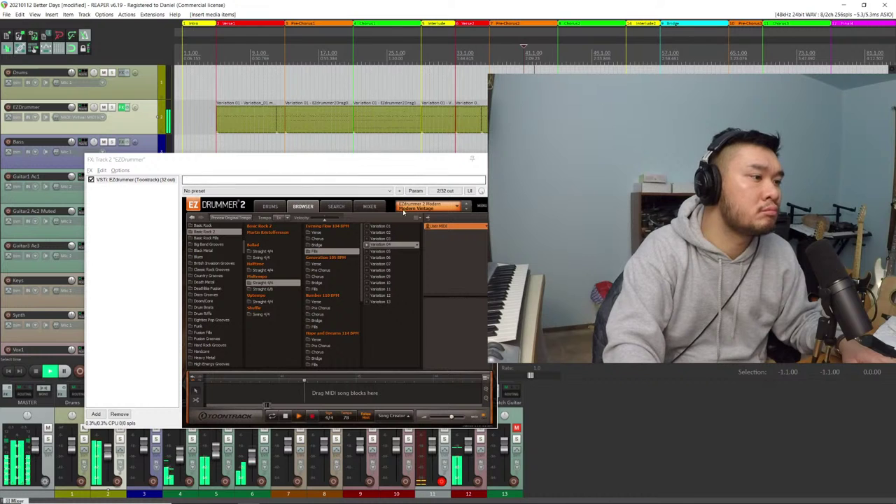
{"action": "left_click_drag", "start_coordinate": [329, 159], "coordinate": [252, 61]}
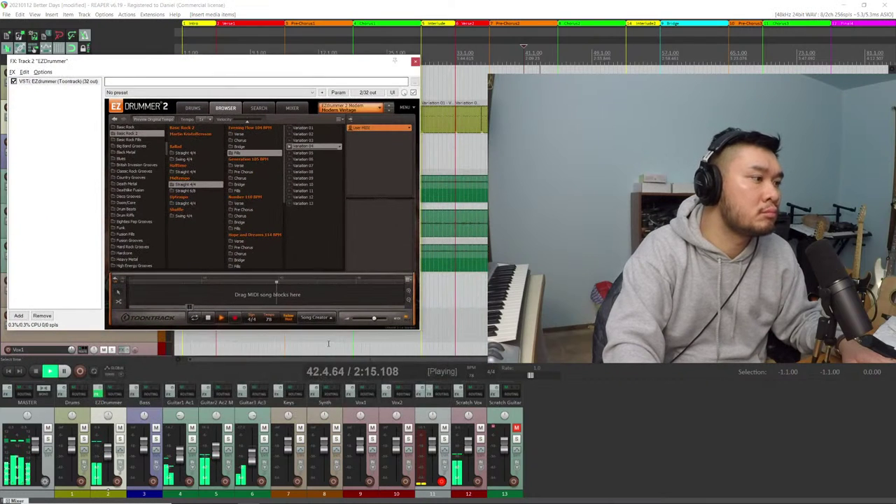
{"action": "scroll", "coordinate": [336, 360], "scroll_direction": "right", "scroll_amount": 2}
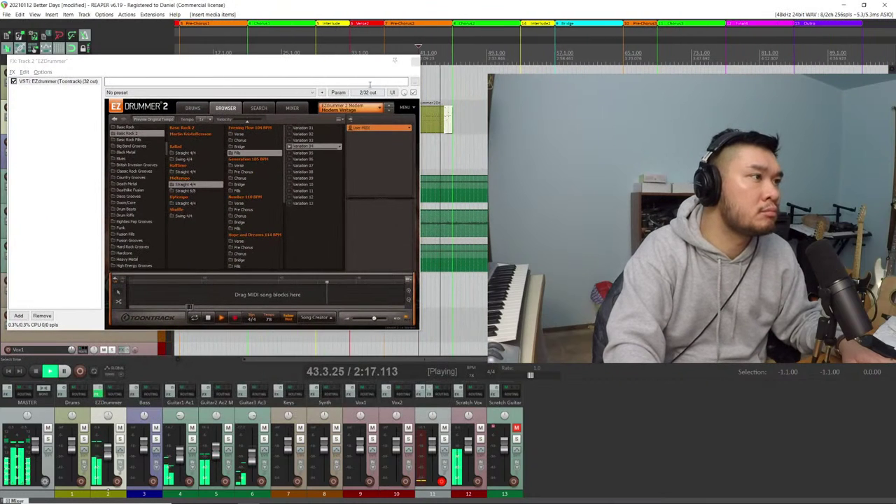
{"action": "left_click_drag", "start_coordinate": [352, 66], "coordinate": [402, 160]}
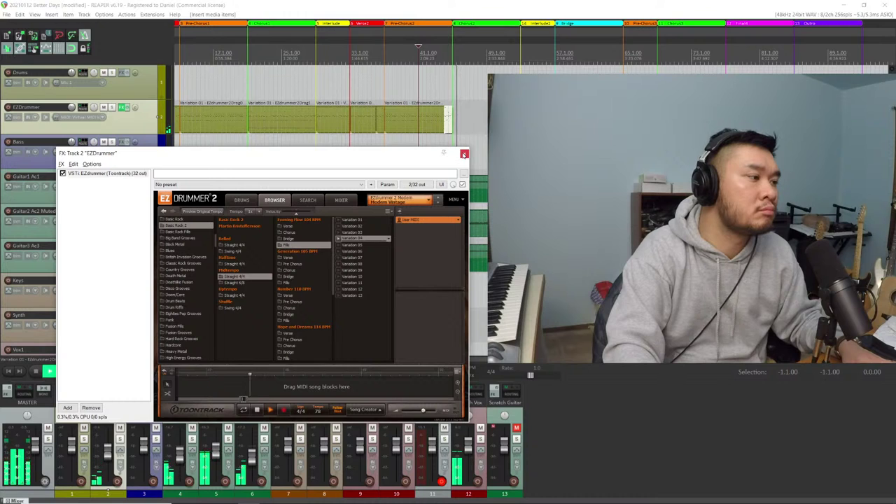
{"action": "left_click", "coordinate": [285, 117]}
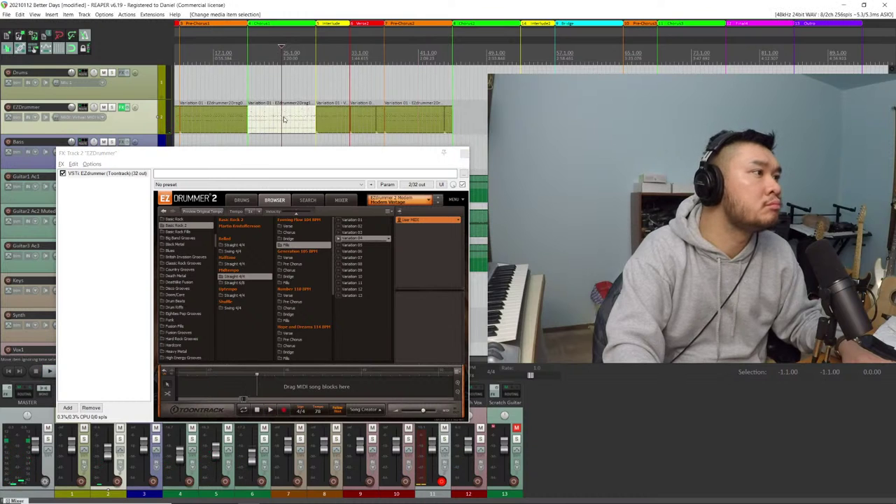
{"action": "key", "text": "ctrl+c"}
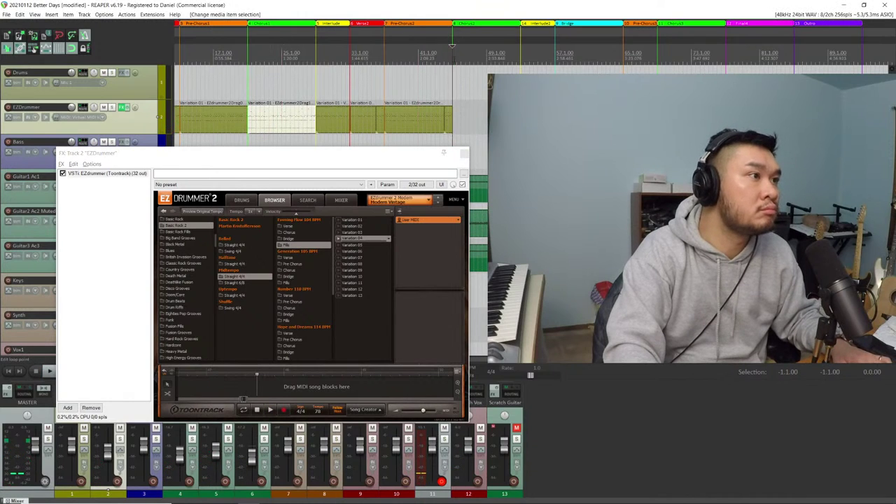
{"action": "key", "text": "ctrl+v"}
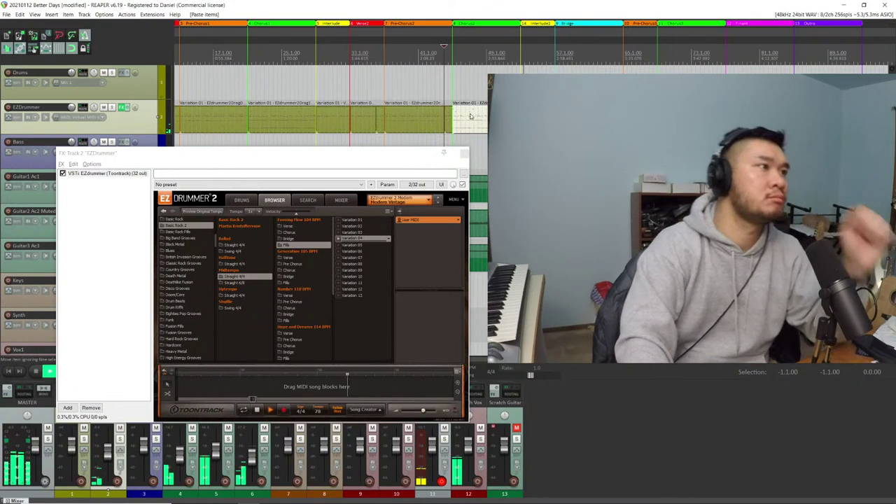
Copy the Pre-Chorus2 groove item to the start of Interlude2, shorten it to four bars and play the transition from Chorus2
{"action": "left_click", "coordinate": [408, 112]}
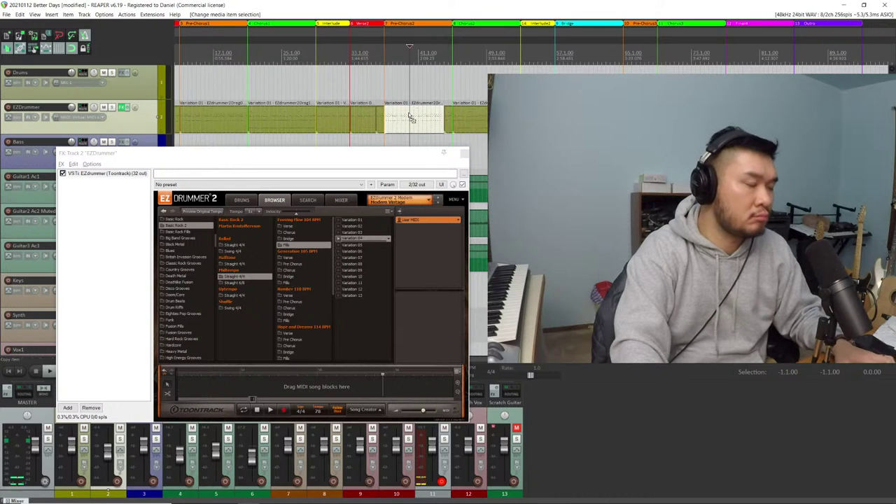
{"action": "key", "text": "ctrl+v"}
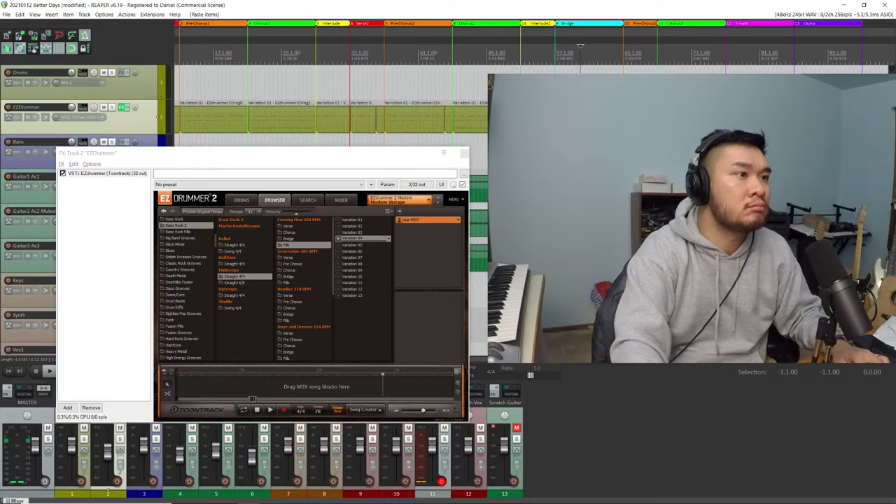
{"action": "key", "text": "space"}
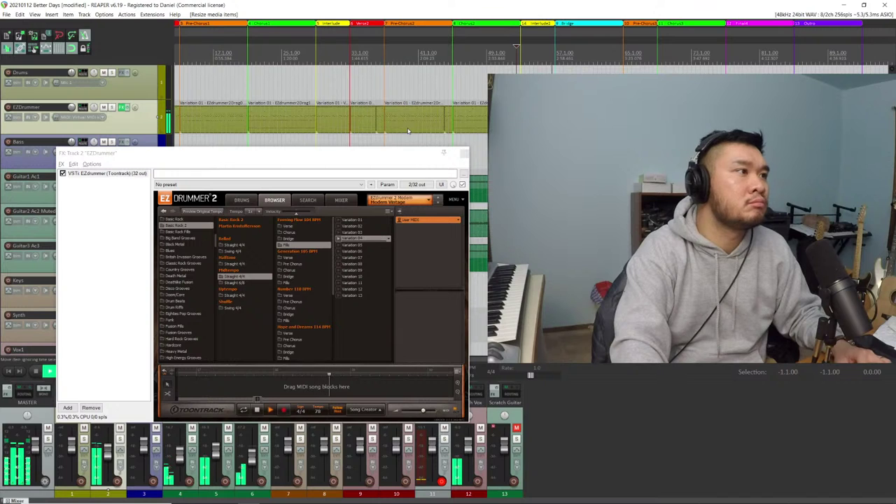
Copy the Verse1 groove item to the start of the Bridge on the EZDrummer track and play the transition from Interlude2
{"action": "left_click", "coordinate": [365, 124]}
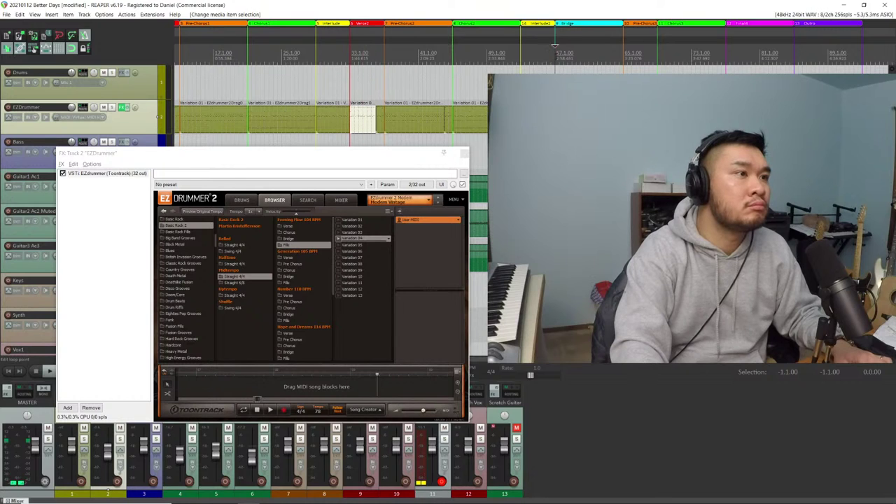
{"action": "scroll", "coordinate": [228, 109], "scroll_direction": "down", "scroll_amount": 2}
{"action": "left_click", "coordinate": [234, 118]}
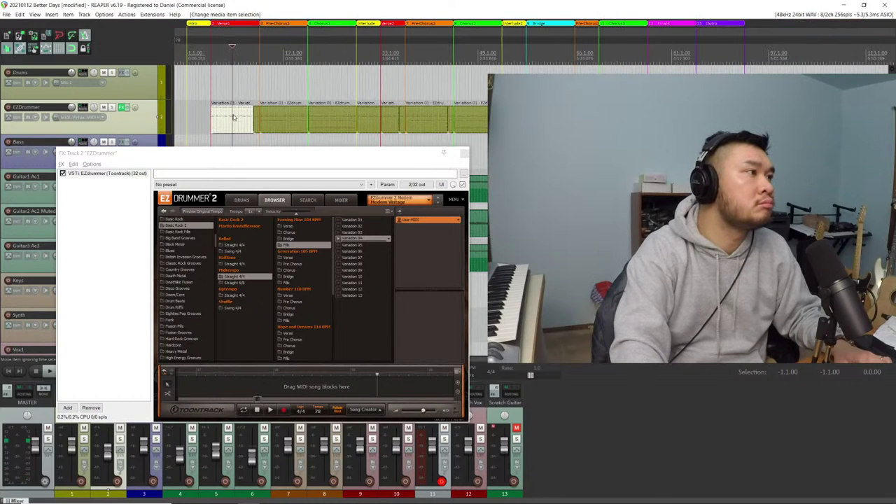
{"action": "left_click", "coordinate": [526, 46]}
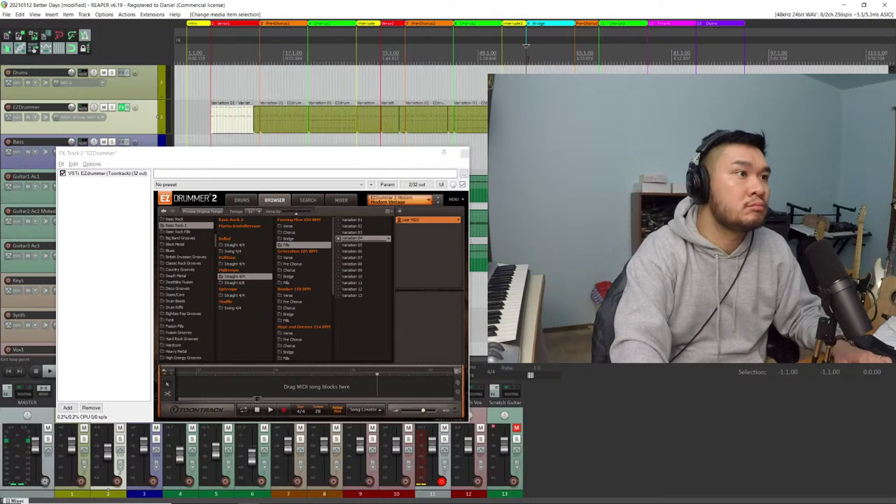
{"action": "key", "text": "ctrl+v"}
{"action": "key", "text": "space"}
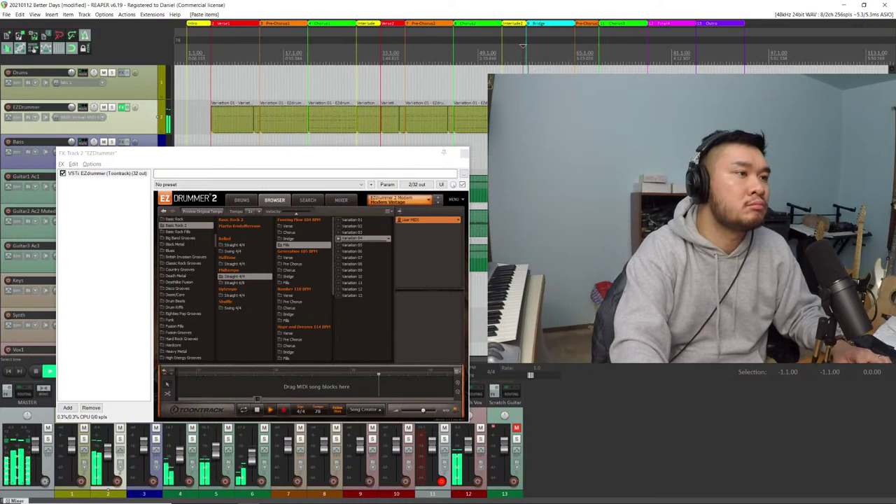
{"action": "key", "text": "equal"}
{"action": "key", "text": "equal"}
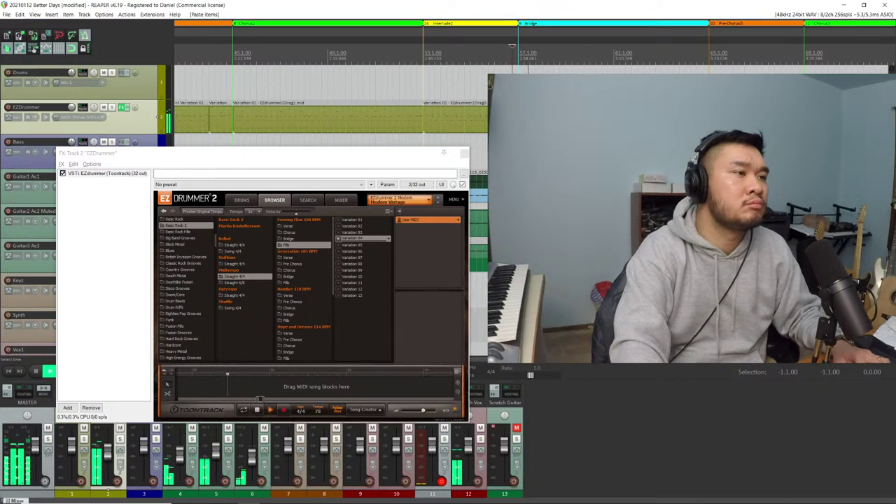
Open the Bridge groove item for MIDI editing and adjust the velocity of the C#3 note on its first beat
{"action": "double_click", "coordinate": [329, 119]}
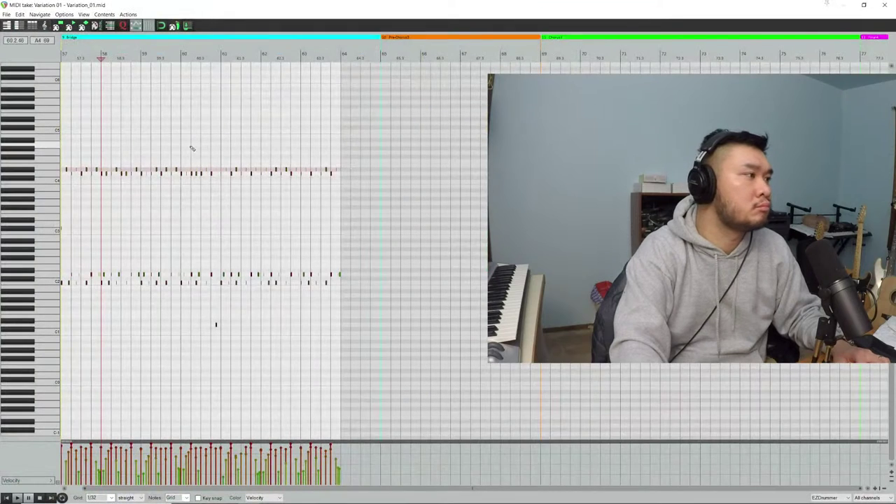
{"action": "scroll", "coordinate": [142, 188], "scroll_direction": "up", "scroll_amount": 1}
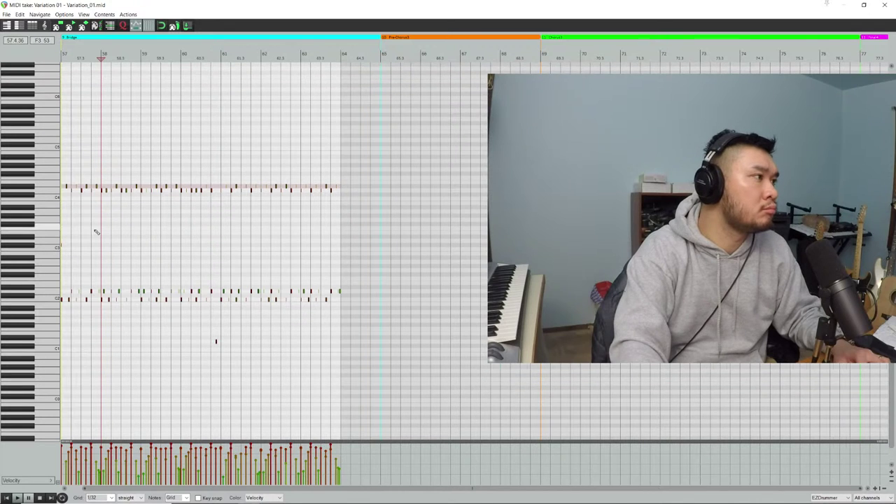
{"action": "scroll", "coordinate": [96, 232], "scroll_direction": "up", "scroll_amount": 4}
{"action": "left_click", "coordinate": [77, 245]}
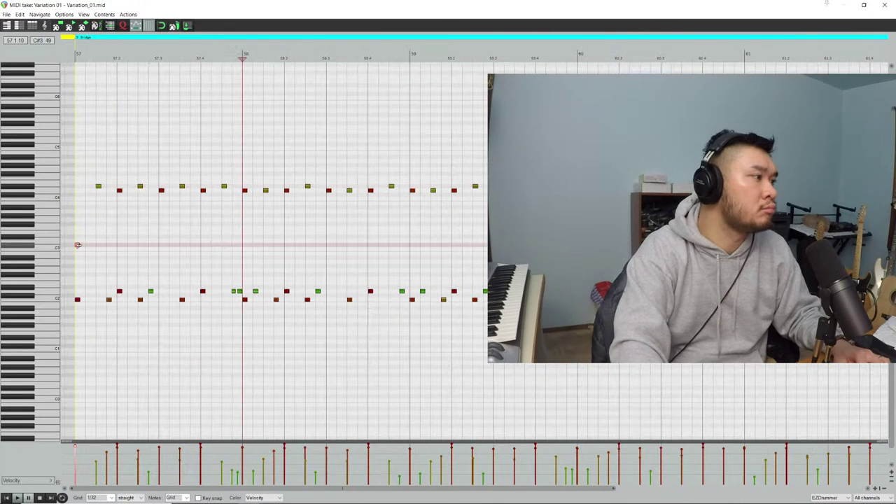
{"action": "left_click", "coordinate": [75, 446]}
{"action": "left_click_drag", "start_coordinate": [75, 446], "coordinate": [75, 448]}
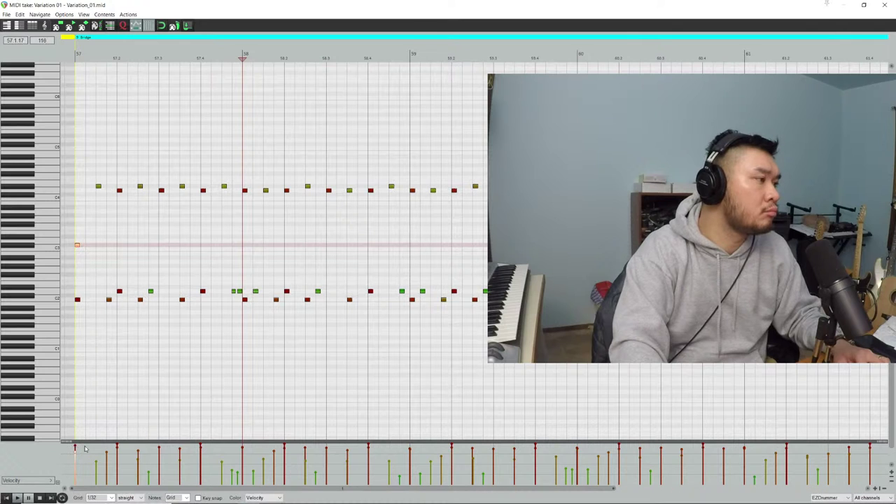
Reduce the C#3 note's velocity to about 42 while repeatedly playing the first beats of the Bridge
{"action": "key", "text": "space"}
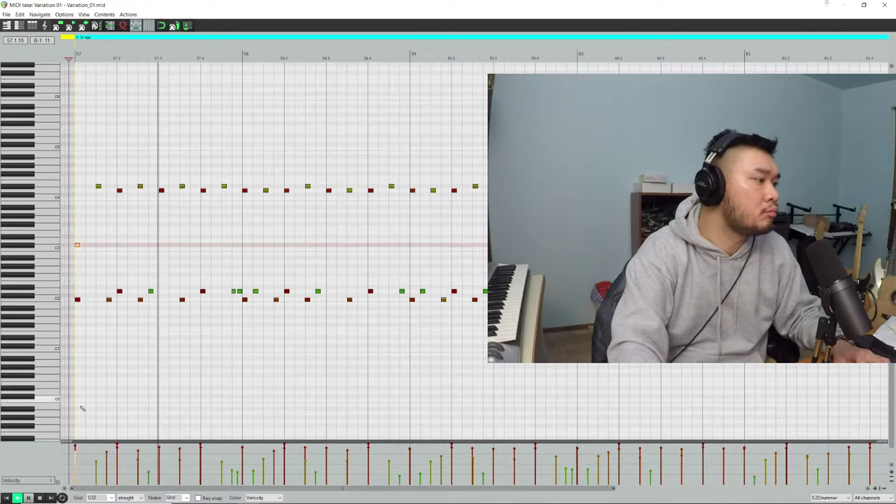
{"action": "key", "text": "space"}
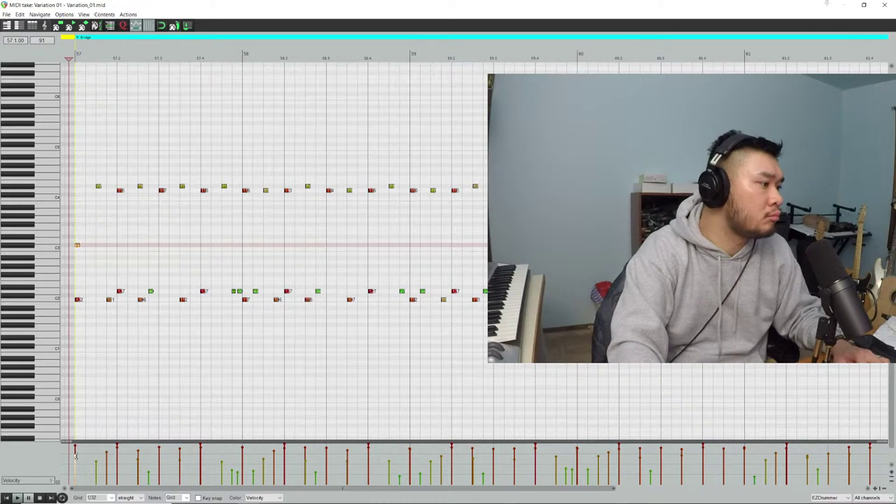
{"action": "key", "text": "space"}
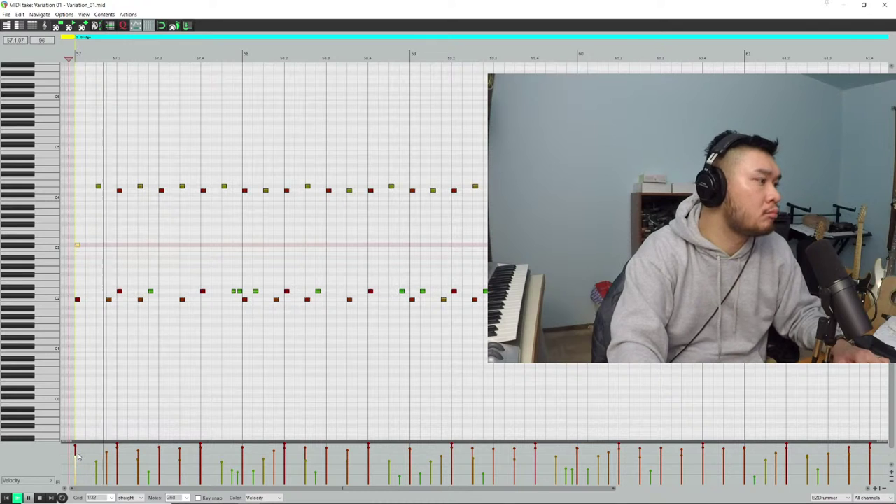
{"action": "key", "text": "space"}
{"action": "key", "text": "space"}
{"action": "key", "text": "space"}
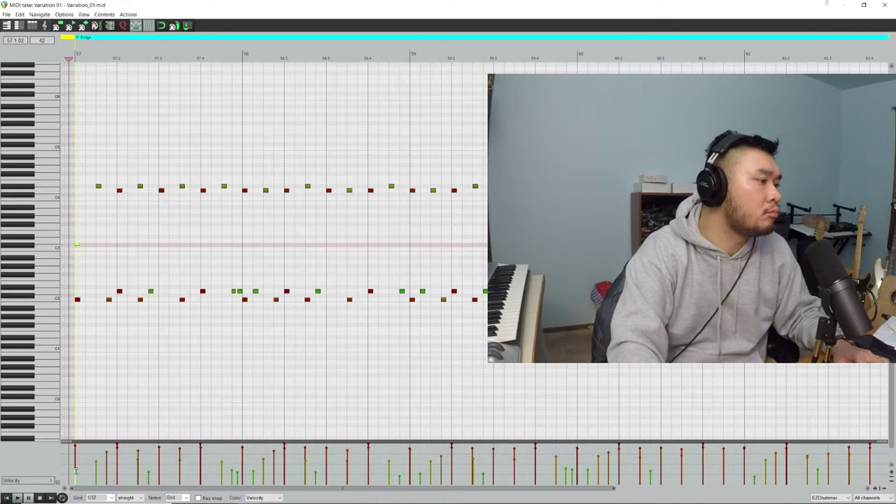
{"action": "key", "text": "space"}
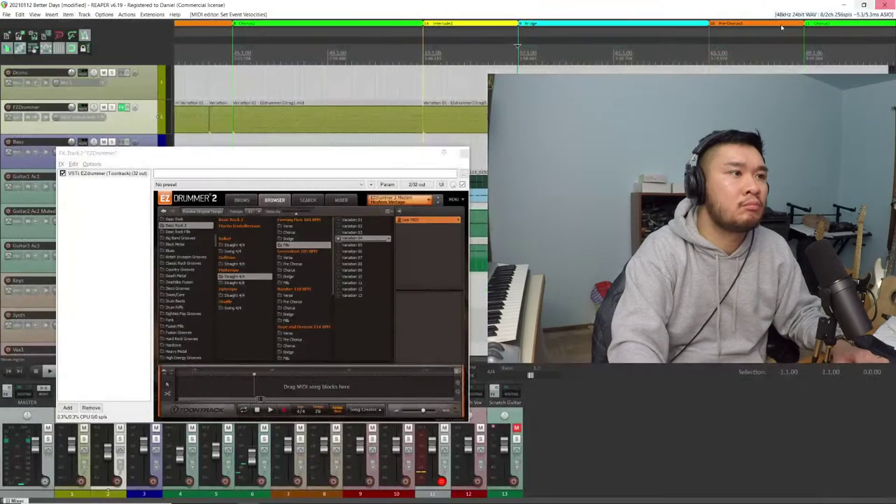
Close the MIDI editor and play from the end of Interlude2 through the Bridge
{"action": "key", "text": "Escape"}
{"action": "key", "text": "space"}
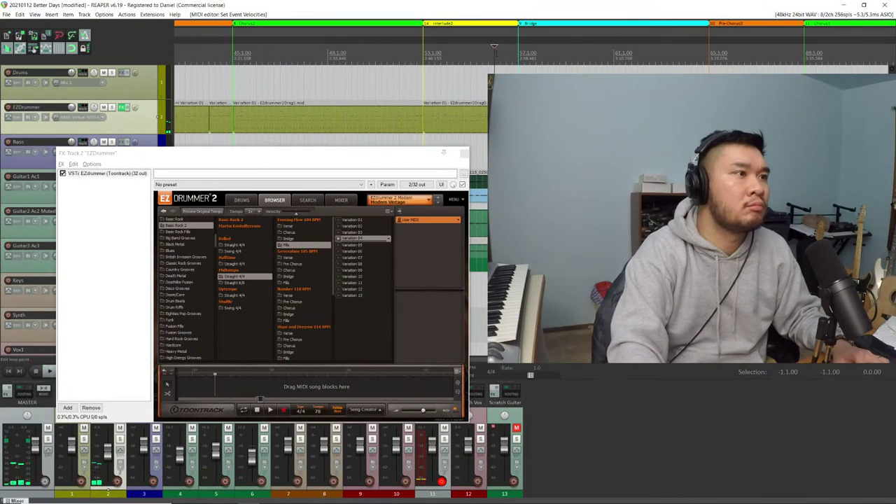
{"action": "key", "text": "space"}
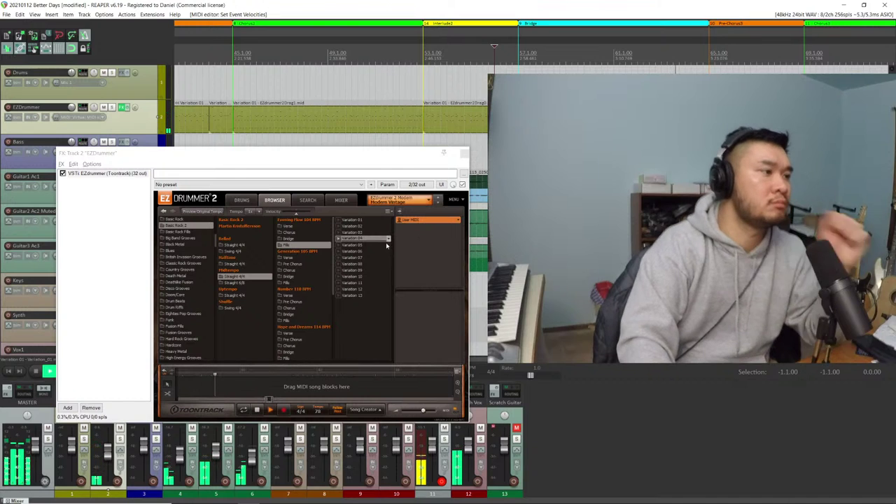
Audition fills Variation 11 and Variation 06 and place Variation 06 at the end of the Bridge, adjusting it to the project tempo
{"action": "left_click", "coordinate": [340, 283]}
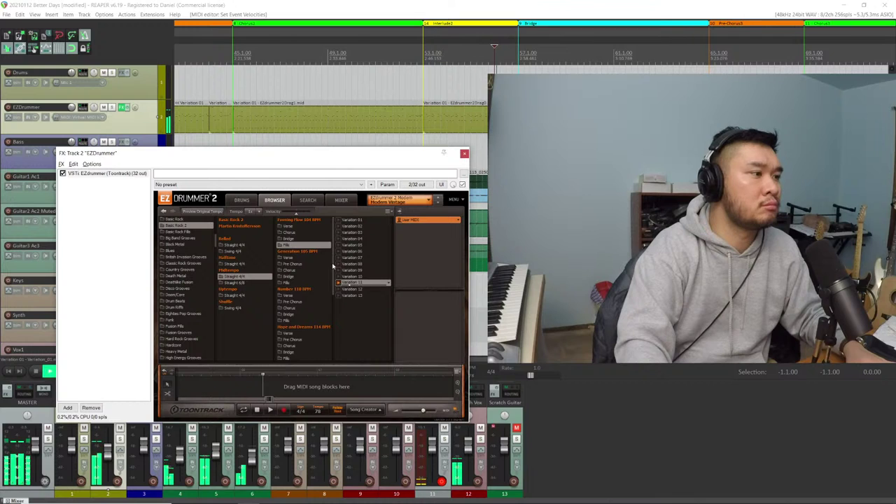
{"action": "left_click", "coordinate": [339, 251]}
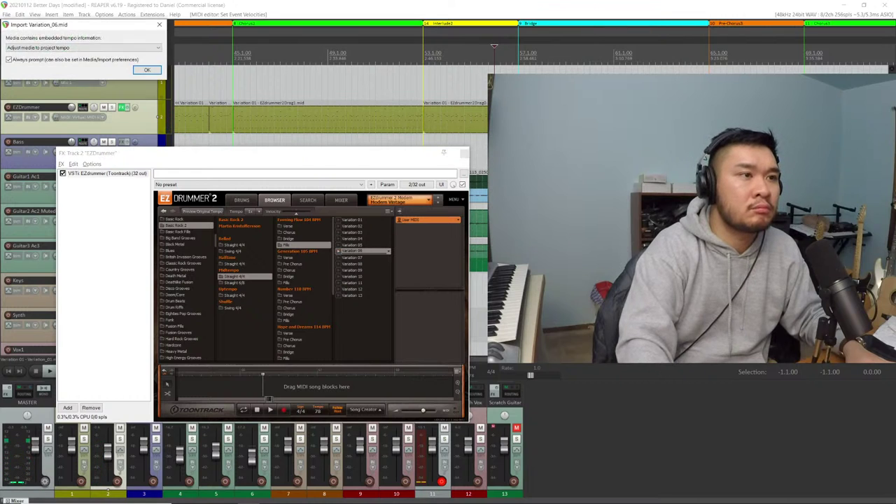
{"action": "key", "text": "Return"}
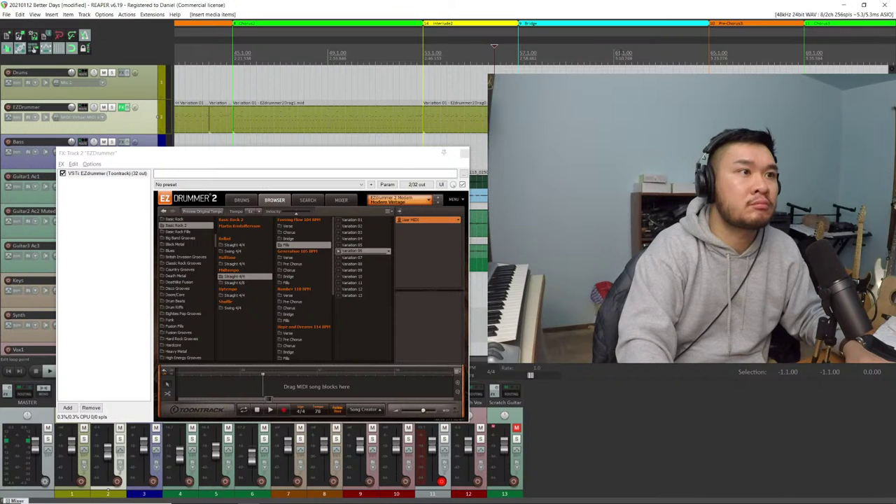
Play the second half of the Bridge and its closing fill up to Pre-Chorus3
{"action": "key", "text": "space"}
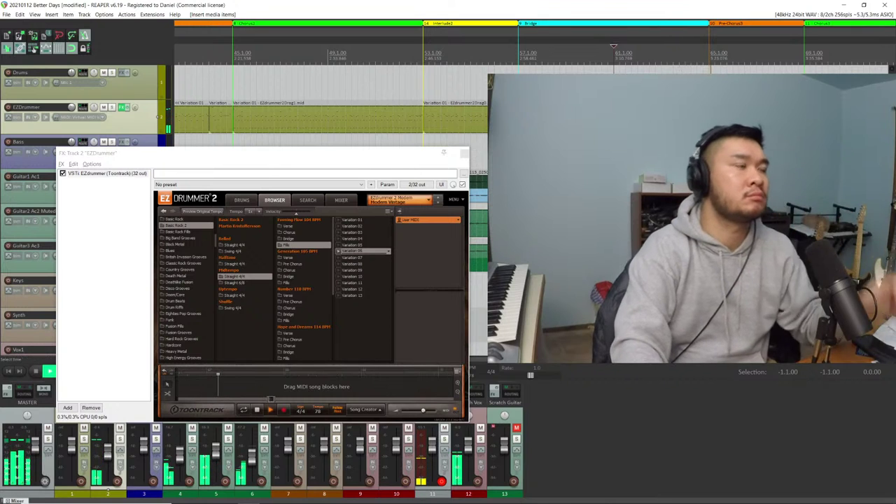
{"action": "key", "text": "space"}
{"action": "scroll", "coordinate": [486, 120], "scroll_direction": "down", "scroll_amount": 2}
{"action": "scroll", "coordinate": [487, 119], "scroll_direction": "down", "scroll_amount": 2}
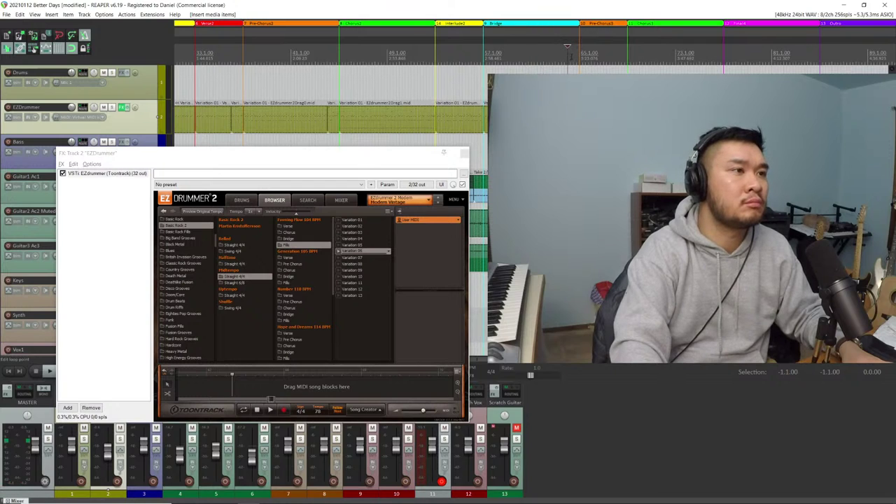
{"action": "key", "text": "space"}
{"action": "scroll", "coordinate": [606, 105], "scroll_direction": "up", "scroll_amount": 3}
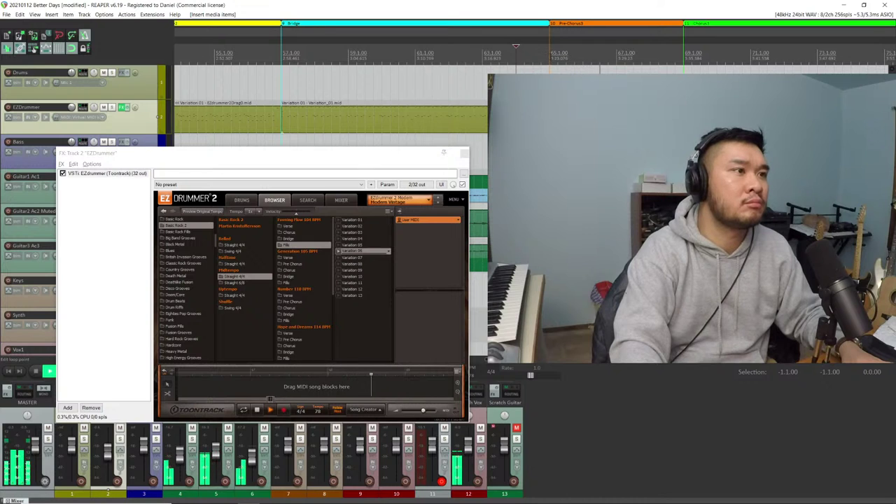
{"action": "key", "text": "space"}
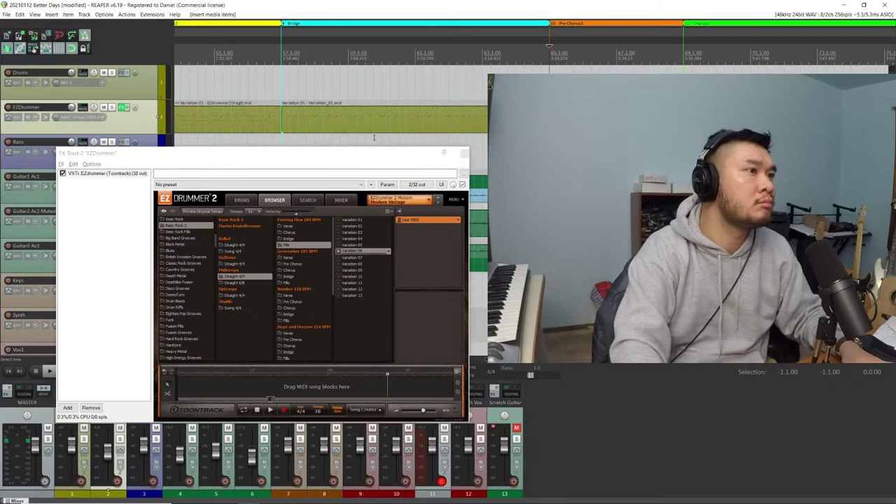
Select the Pre-Chorus2 groove item and play part of it to check the groove
{"action": "scroll", "coordinate": [379, 134], "scroll_direction": "down", "scroll_amount": 3}
{"action": "left_click", "coordinate": [244, 116]}
{"action": "key", "text": "space"}
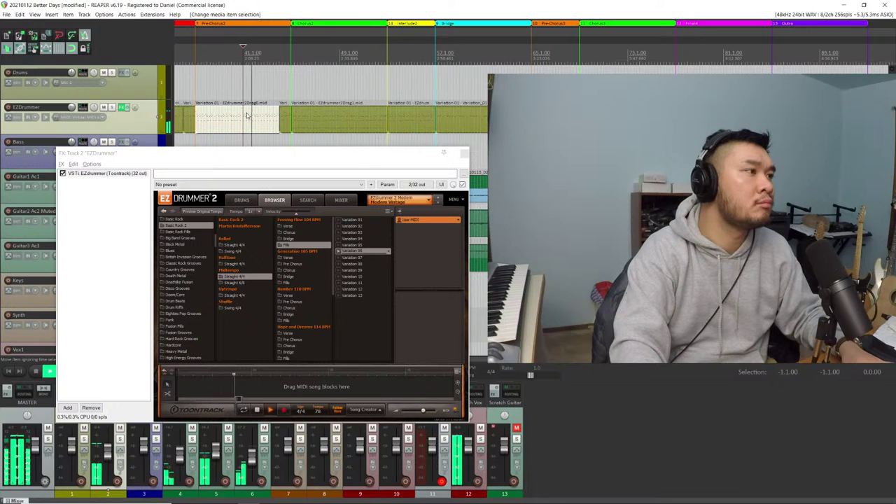
{"action": "key", "text": "space"}
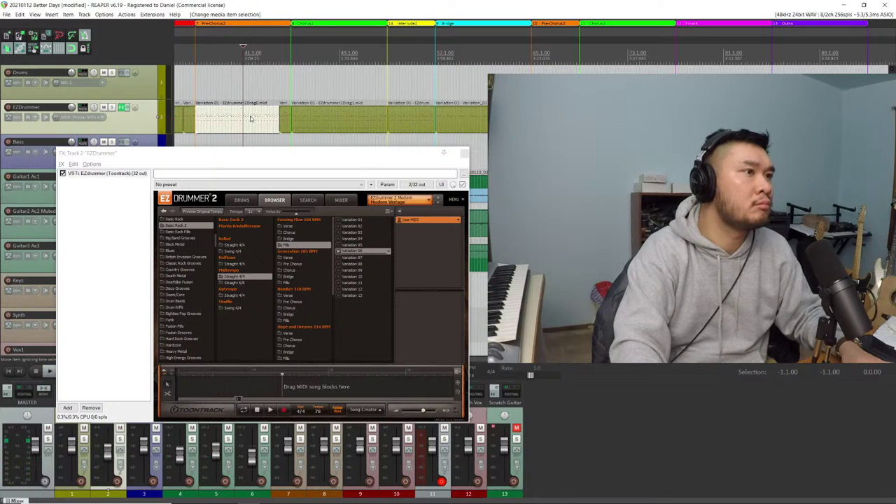
Copy the Pre-Chorus1 groove item to the start of Pre-Chorus3, shorten it to four bars and play the transition from the Bridge
{"action": "scroll", "coordinate": [289, 123], "scroll_direction": "down", "scroll_amount": 4}
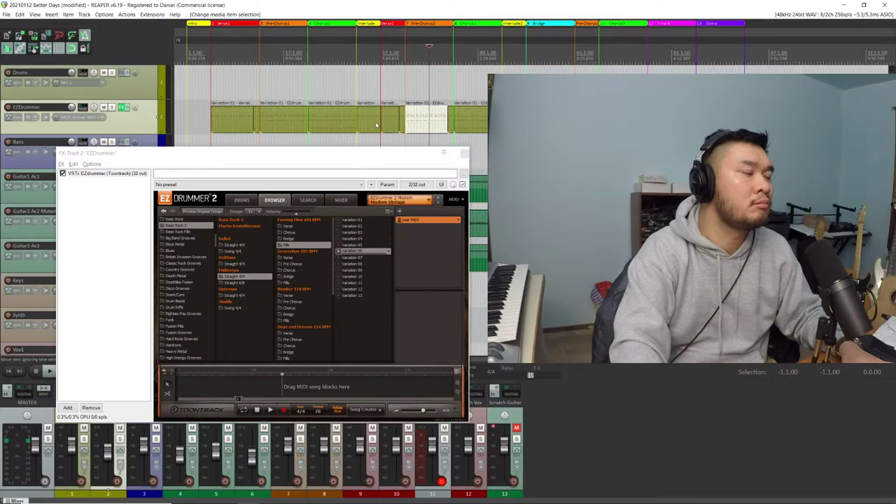
{"action": "left_click", "coordinate": [240, 117]}
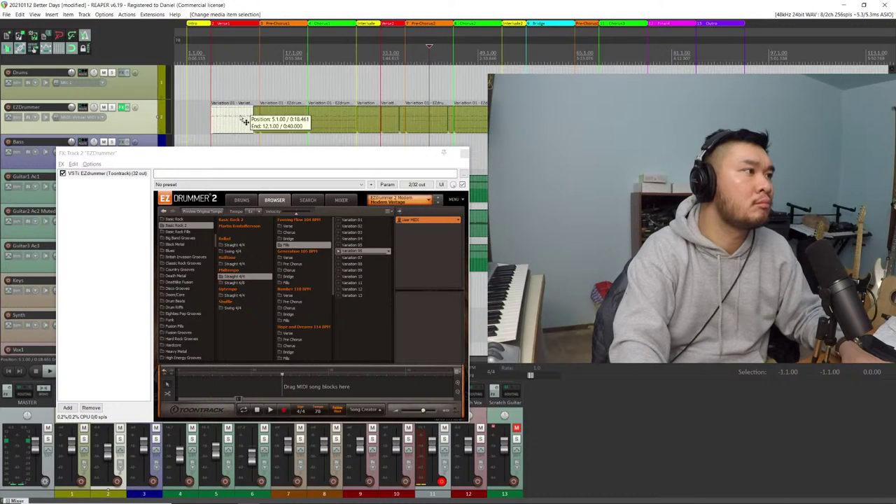
{"action": "left_click", "coordinate": [294, 117]}
{"action": "left_click", "coordinate": [576, 71]}
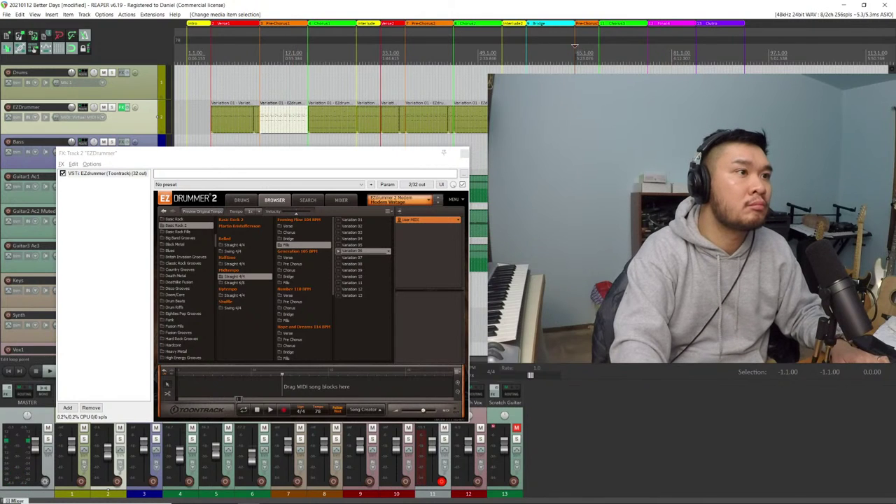
{"action": "key", "text": "ctrl+v"}
{"action": "scroll", "coordinate": [444, 105], "scroll_direction": "up", "scroll_amount": 5}
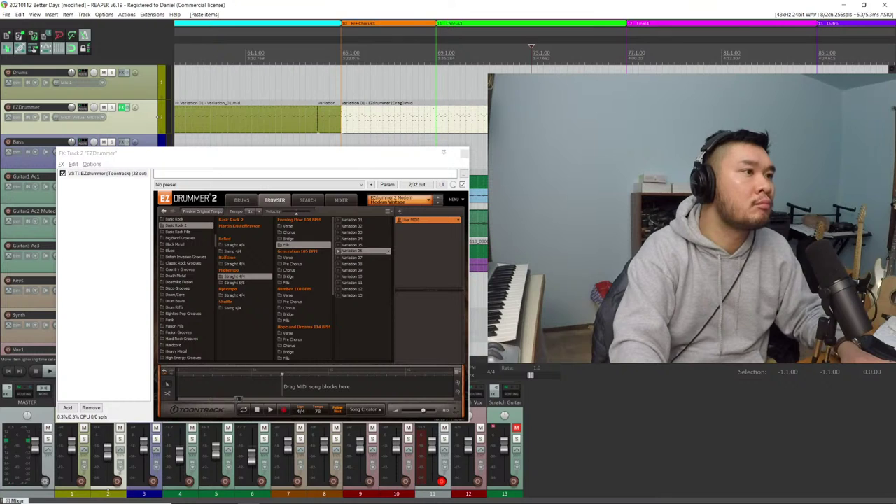
{"action": "left_click_drag", "start_coordinate": [416, 121], "coordinate": [360, 123]}
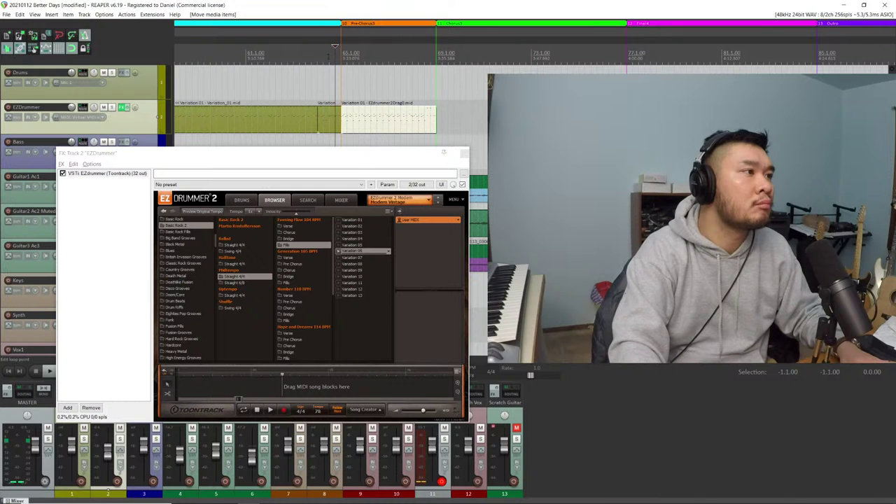
{"action": "left_click", "coordinate": [305, 54]}
{"action": "key", "text": "space"}
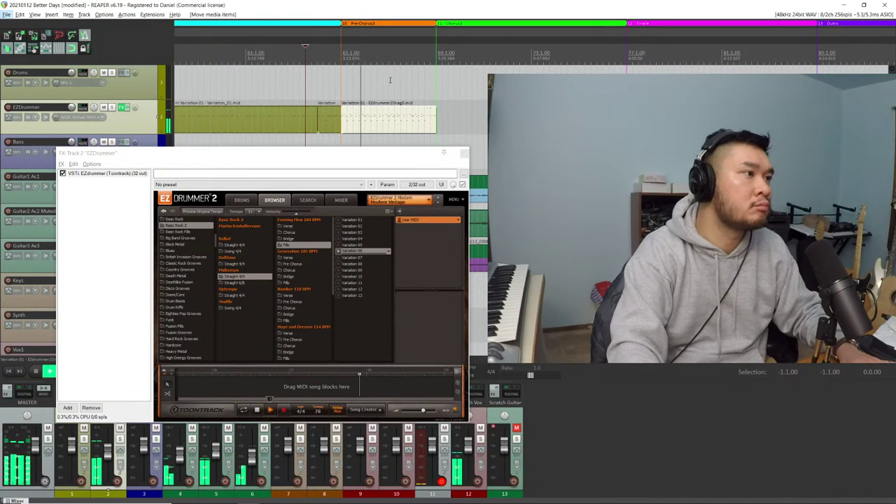
Open the Pre-Chorus3 groove item for MIDI editing, delete all notes above the C2 row and play the section
{"action": "double_click", "coordinate": [388, 102]}
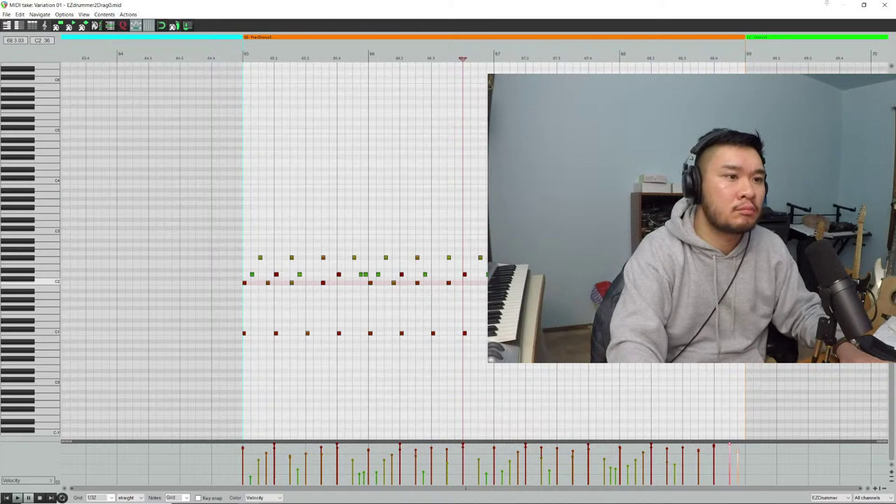
{"action": "left_click_drag", "start_coordinate": [504, 171], "coordinate": [228, 283]}
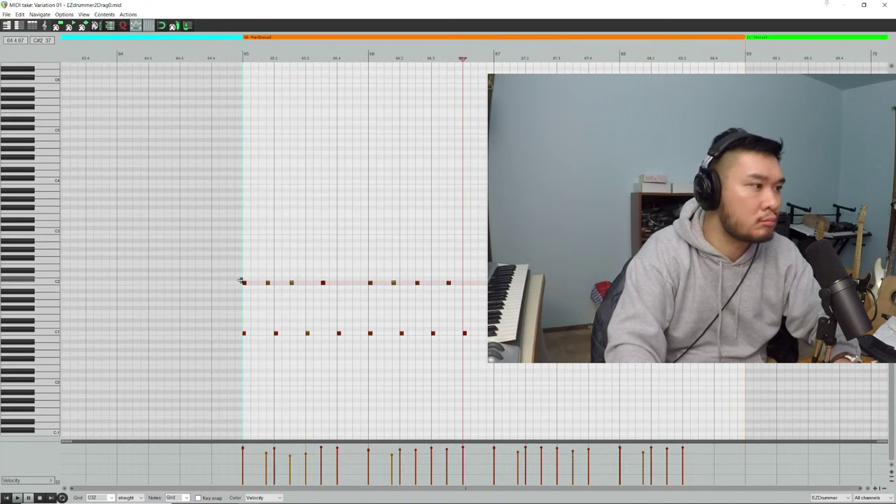
{"action": "key", "text": "Delete"}
{"action": "left_click_drag", "start_coordinate": [247, 315], "coordinate": [327, 359]}
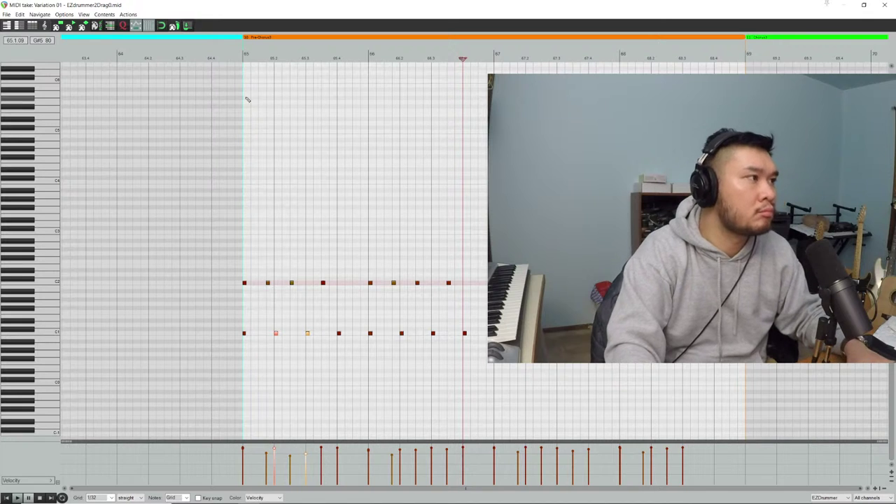
{"action": "left_click", "coordinate": [218, 59]}
{"action": "key", "text": "space"}
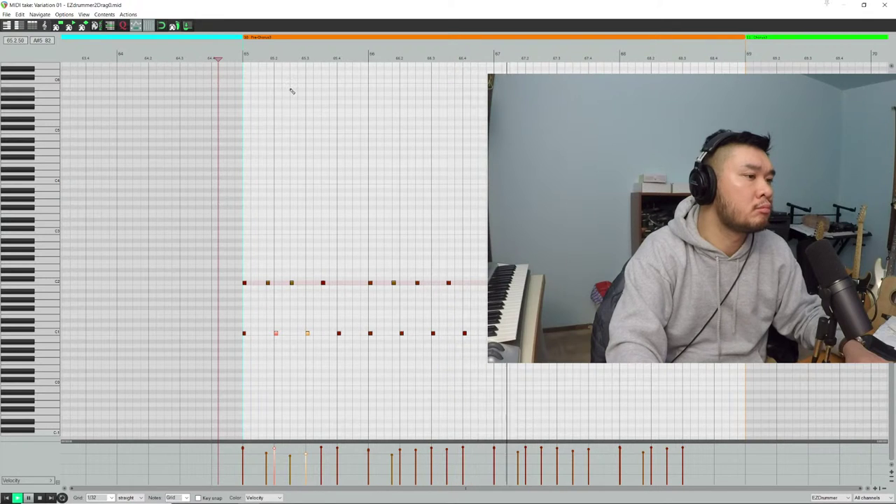
Stop playback and move the off-beat C2 notes in Pre-Chorus3 onto the beats, in line with the lower C1 notes
{"action": "key", "text": "space"}
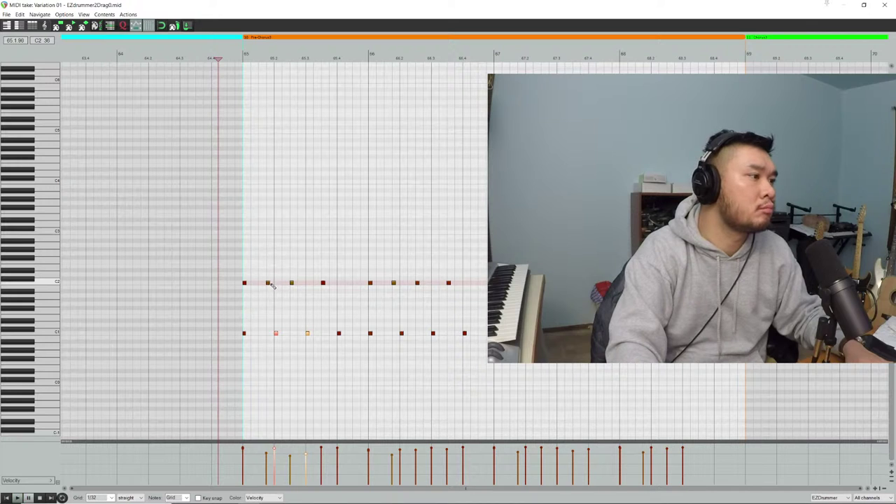
{"action": "left_click_drag", "start_coordinate": [263, 277], "coordinate": [483, 294]}
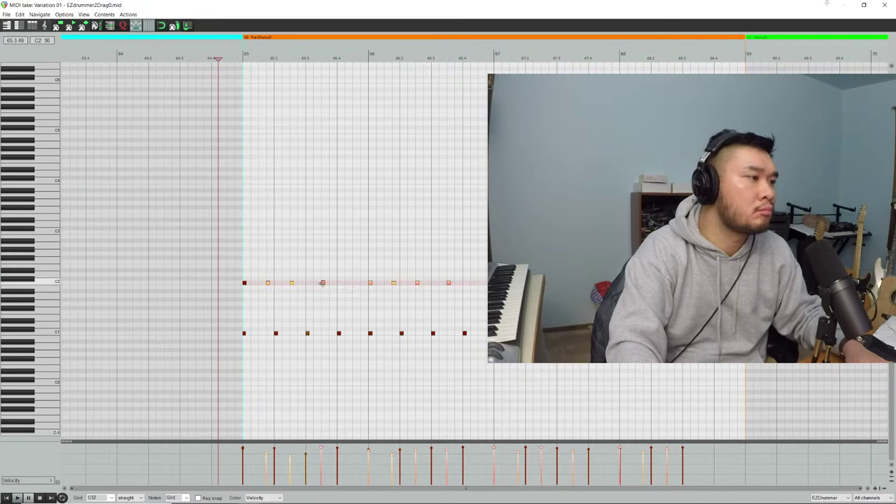
{"action": "left_click_drag", "start_coordinate": [323, 284], "coordinate": [333, 284]}
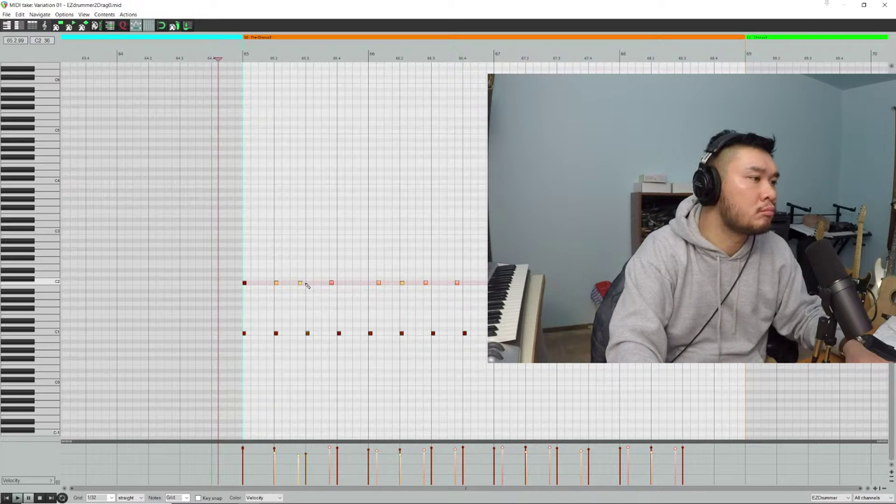
{"action": "left_click", "coordinate": [315, 283]}
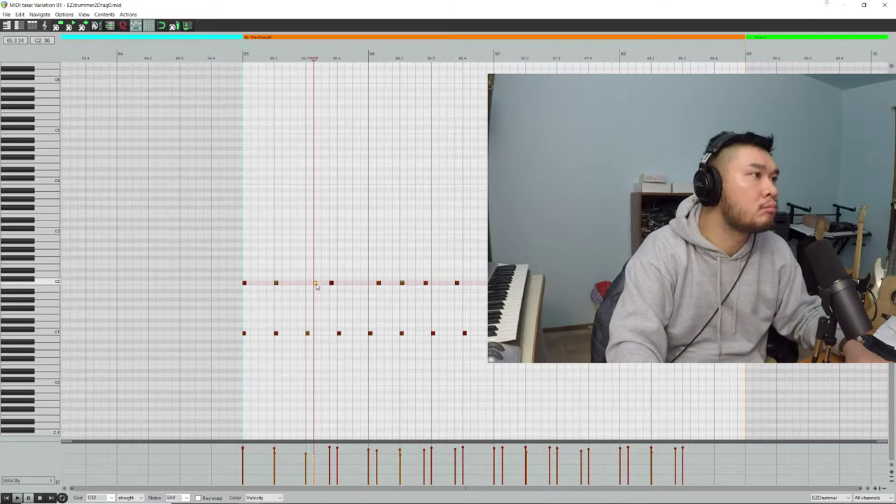
{"action": "left_click_drag", "start_coordinate": [316, 286], "coordinate": [309, 286]}
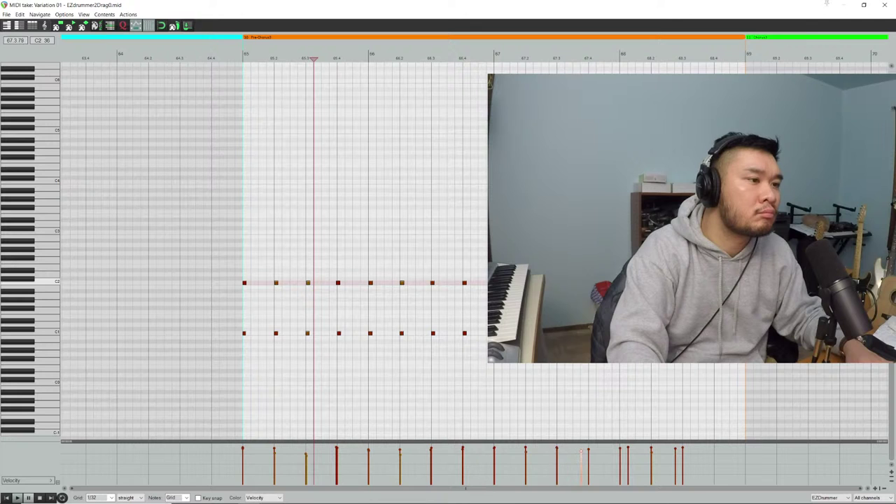
Play the edited start of Pre-Chorus3 and align the remaining C2 notes in bars 67 and 68 with the beats
{"action": "scroll", "coordinate": [202, 280], "scroll_direction": "up", "scroll_amount": 3}
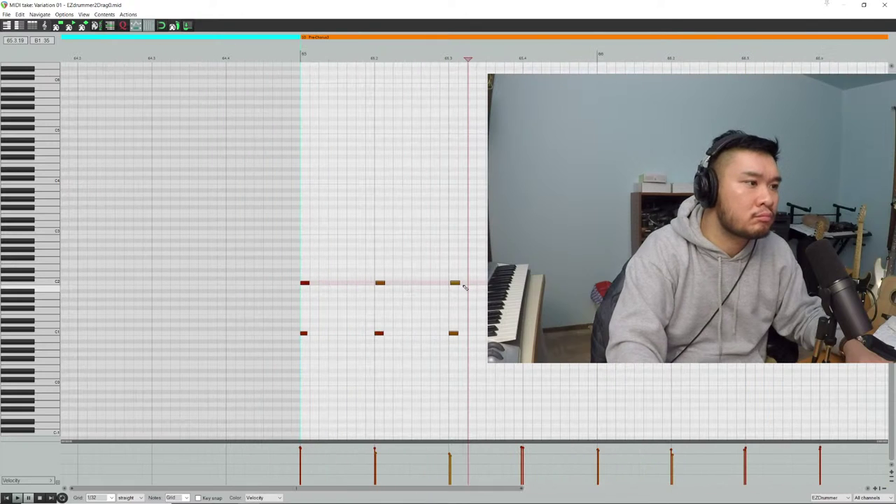
{"action": "left_click", "coordinate": [243, 58]}
{"action": "key", "text": "space"}
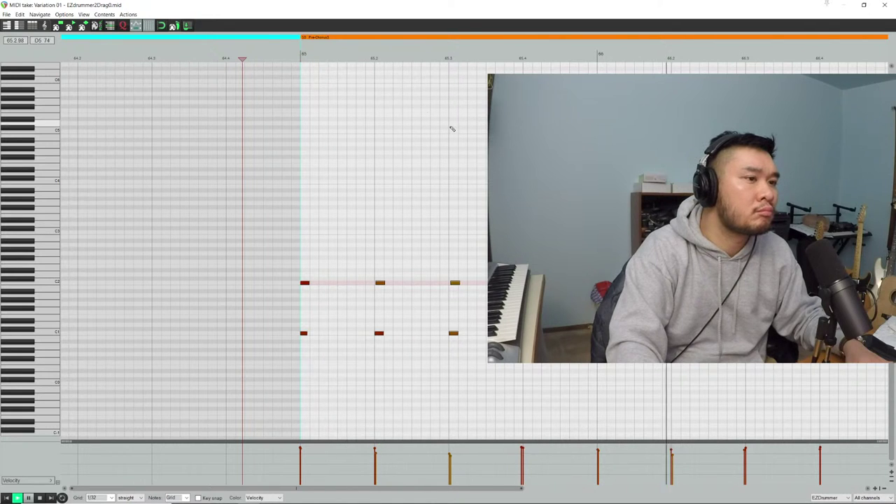
{"action": "scroll", "coordinate": [501, 252], "scroll_direction": "down", "scroll_amount": 2}
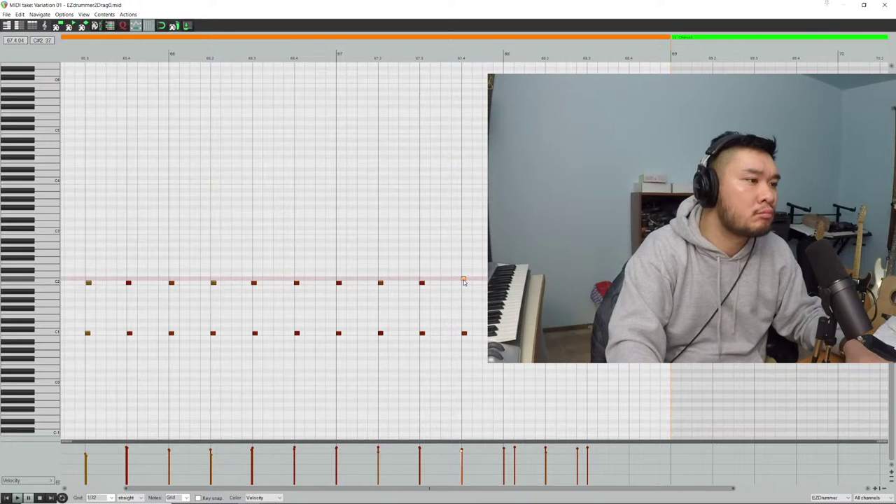
{"action": "key", "text": "space"}
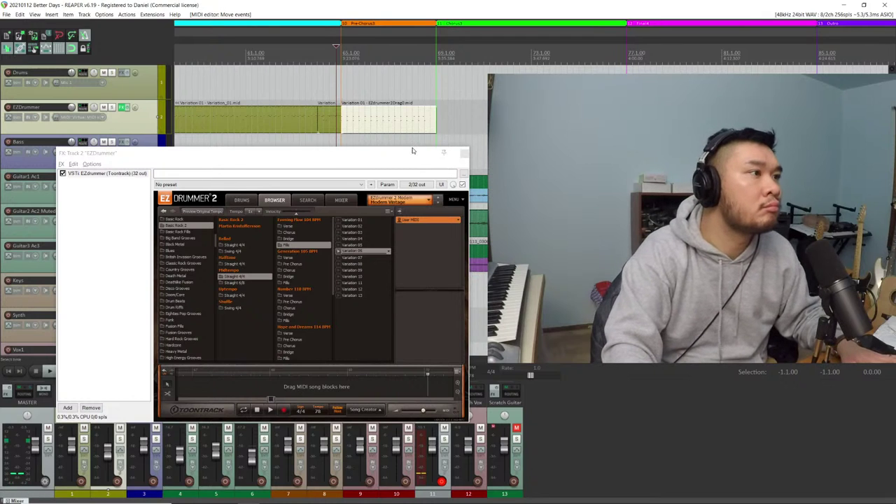
Shorten the Pre-Chorus3 groove item to end at bar 68 and import the Variation 08 fill into the section's last bar
{"action": "scroll", "coordinate": [413, 148], "scroll_direction": "up", "scroll_amount": 3}
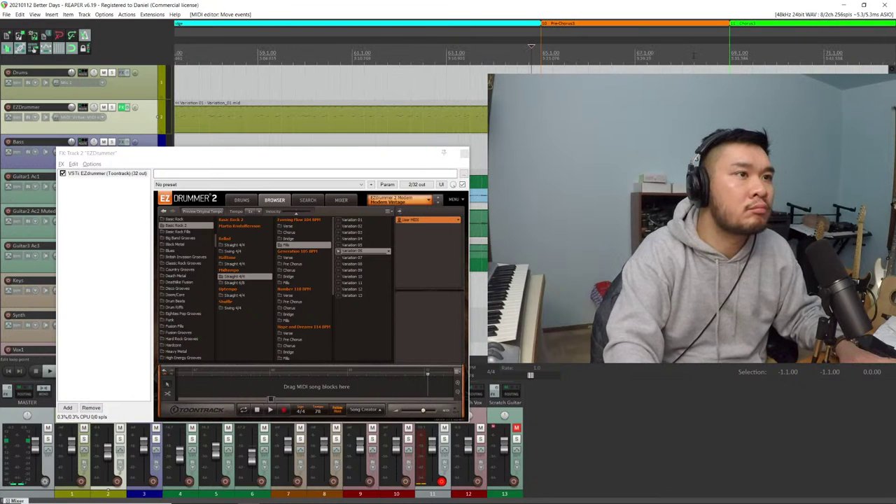
{"action": "scroll", "coordinate": [690, 70], "scroll_direction": "up", "scroll_amount": 2}
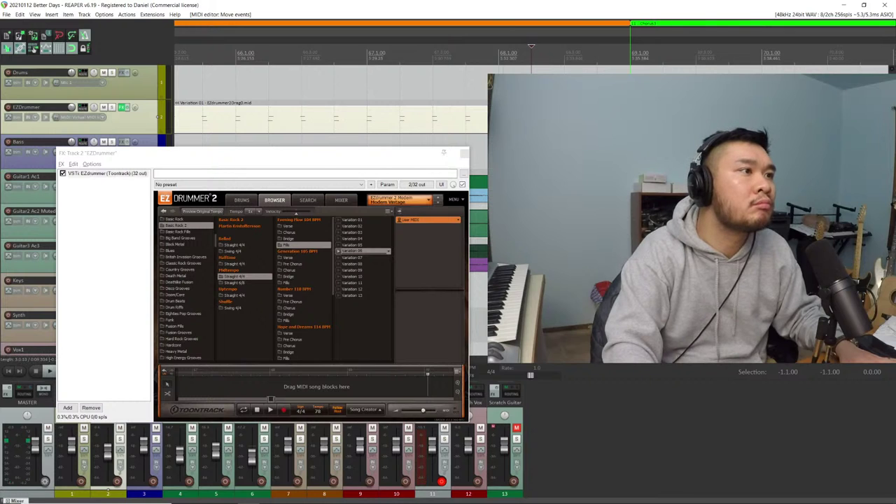
{"action": "key", "text": "ctrl+z"}
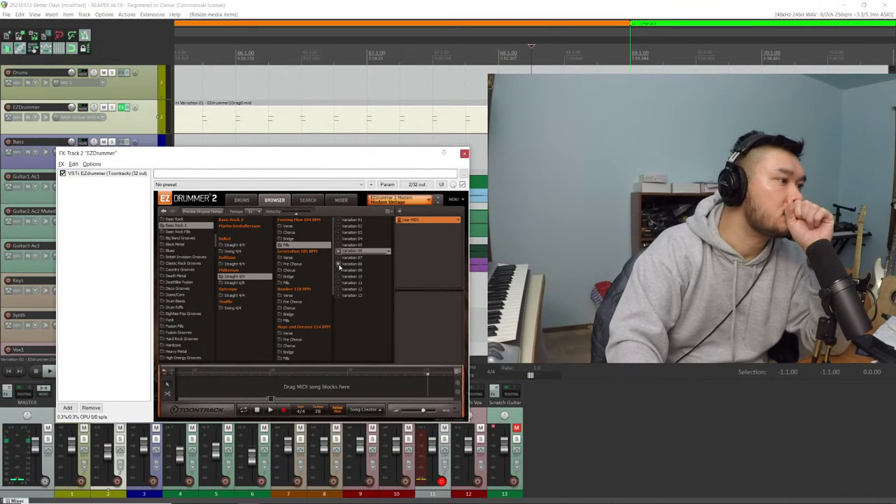
{"action": "left_click", "coordinate": [341, 265]}
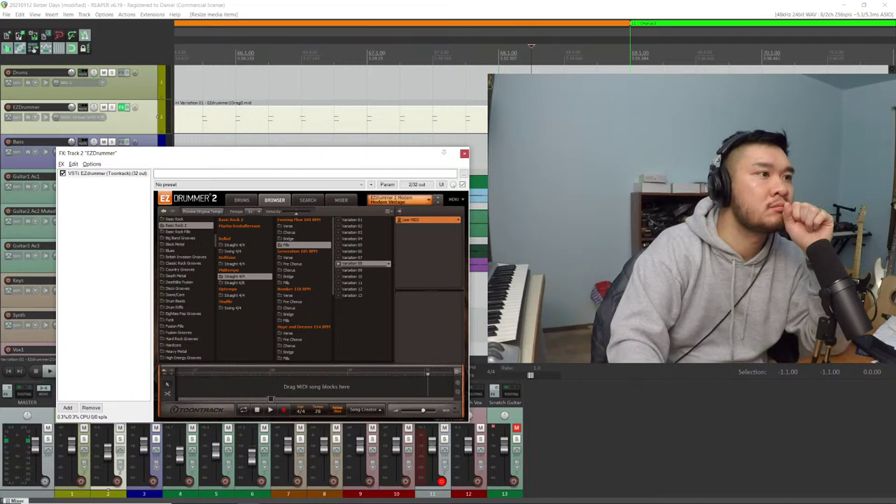
{"action": "key", "text": "Return"}
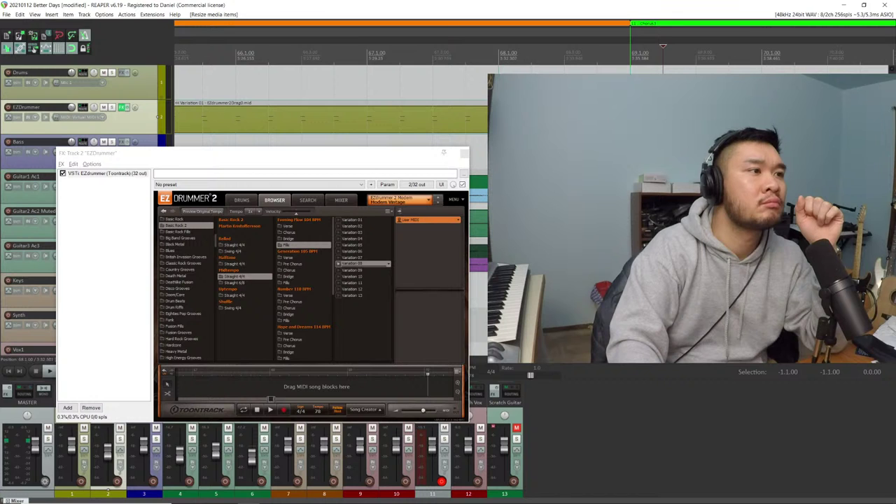
Play from bar 67 to check the Variation 08 fill leading out of Pre-Chorus3
{"action": "key", "text": "minus"}
{"action": "left_click", "coordinate": [424, 52]}
{"action": "key", "text": "space"}
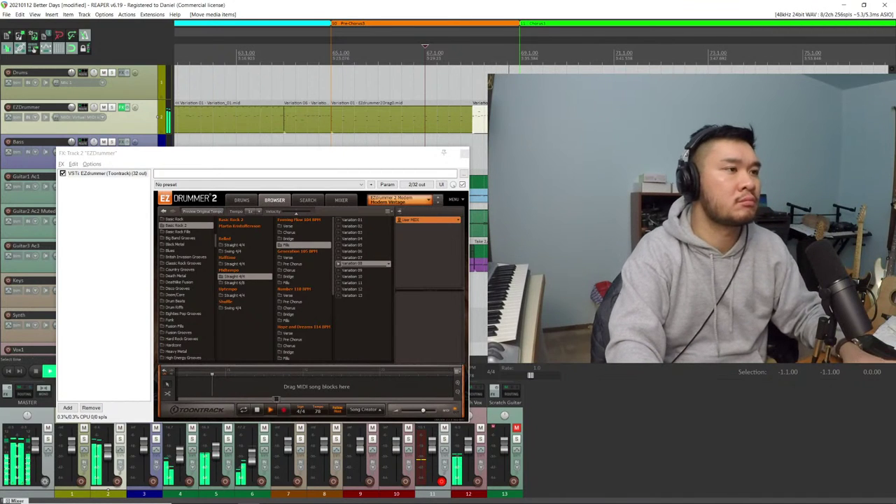
{"action": "key", "text": "space"}
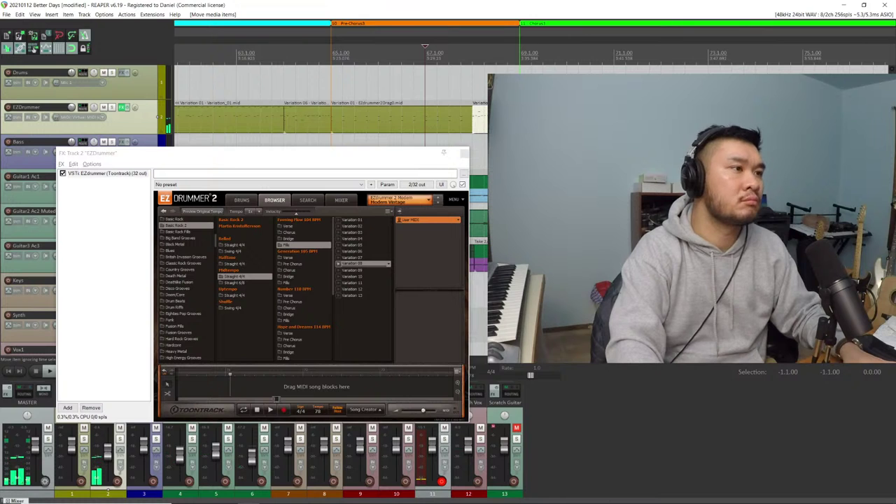
Open the Variation 08 fill item for MIDI editing, delete all its notes above the D2 row and play the fill
{"action": "double_click", "coordinate": [480, 119]}
{"action": "left_click_drag", "start_coordinate": [371, 182], "coordinate": [232, 254]}
{"action": "key", "text": "Delete"}
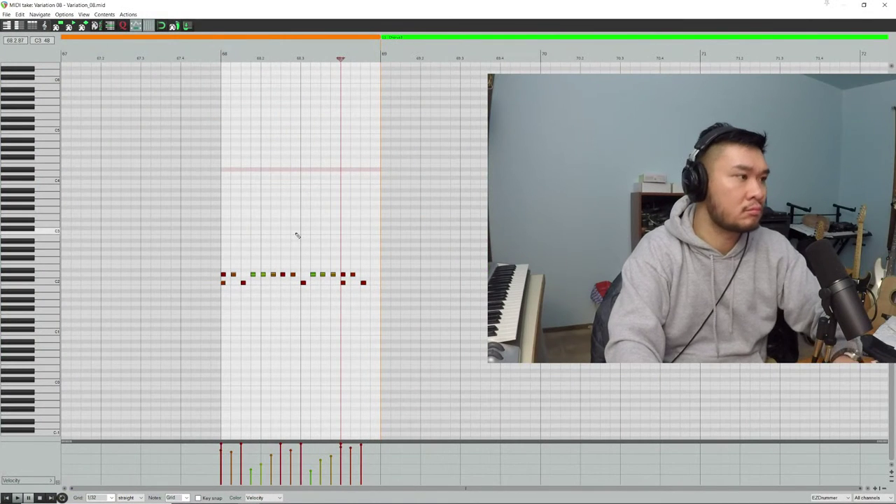
{"action": "left_click", "coordinate": [174, 56]}
{"action": "key", "text": "space"}
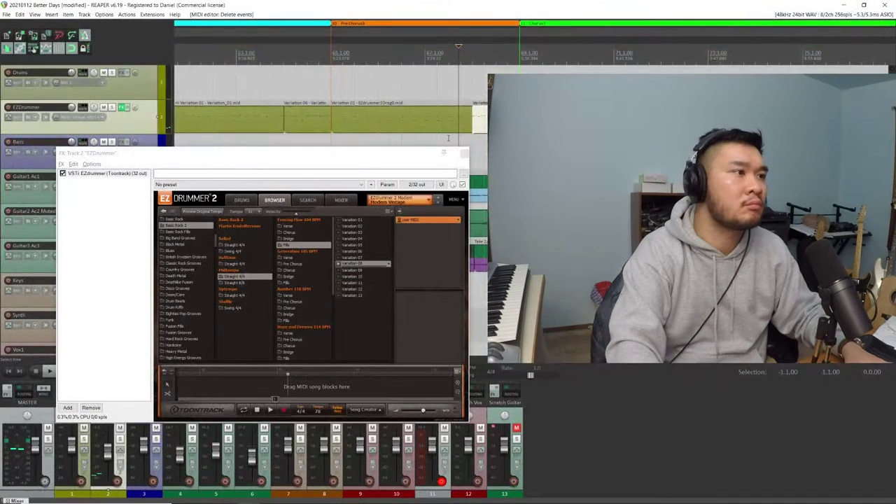
Copy the Chorus2 groove item to the start of Chorus3 on the EZDrummer track
{"action": "scroll", "coordinate": [448, 138], "scroll_direction": "down", "scroll_amount": 5}
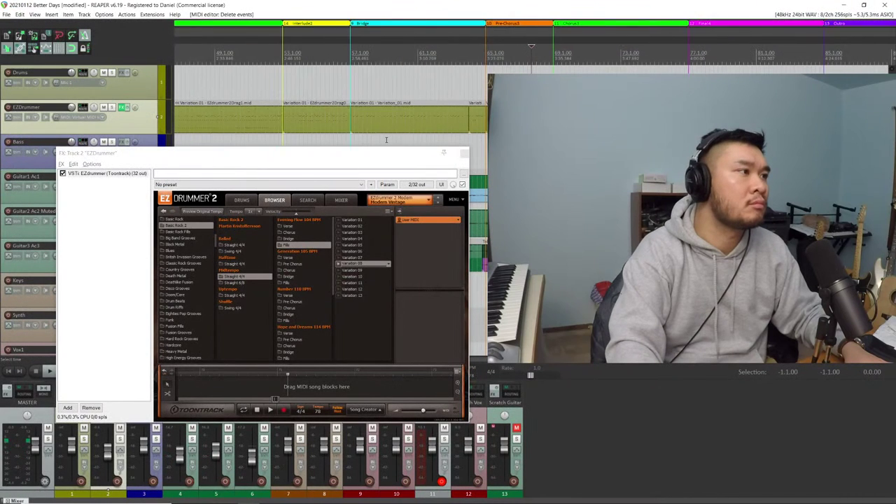
{"action": "left_click", "coordinate": [335, 121]}
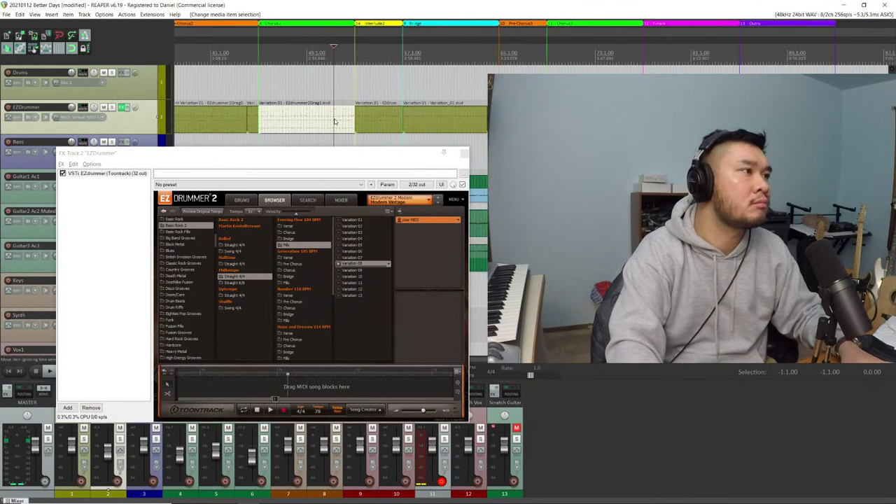
{"action": "left_click", "coordinate": [546, 56]}
{"action": "key", "text": "ctrl+v"}
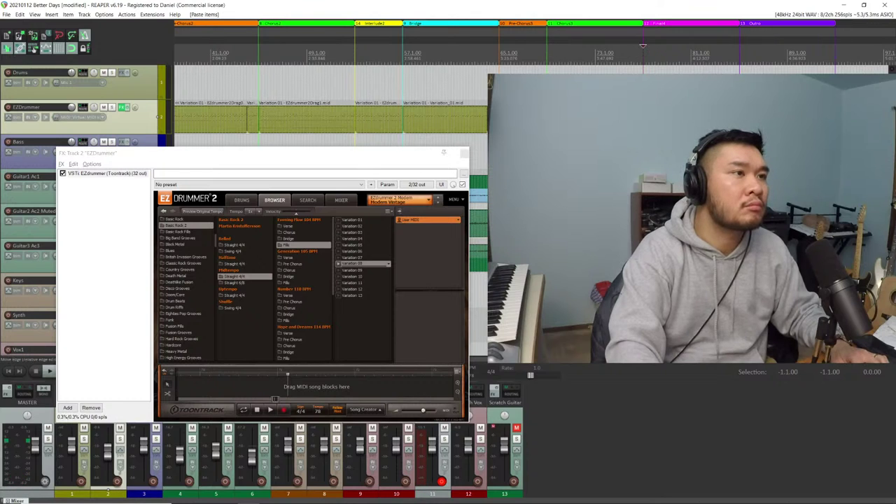
Audition the Variation 06 fill and import it into the Chorus3 part of the EZDrummer track, adjusted to the project tempo
{"action": "scroll", "coordinate": [473, 144], "scroll_direction": "up", "scroll_amount": 2}
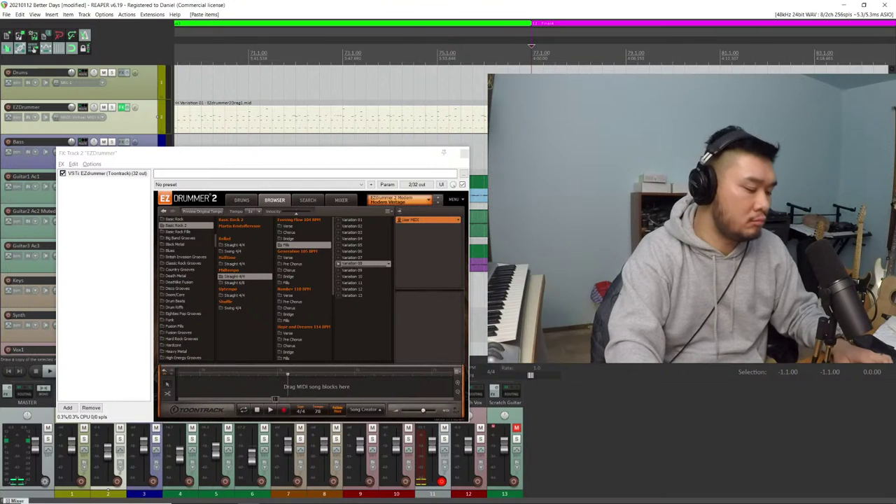
{"action": "left_click", "coordinate": [346, 251]}
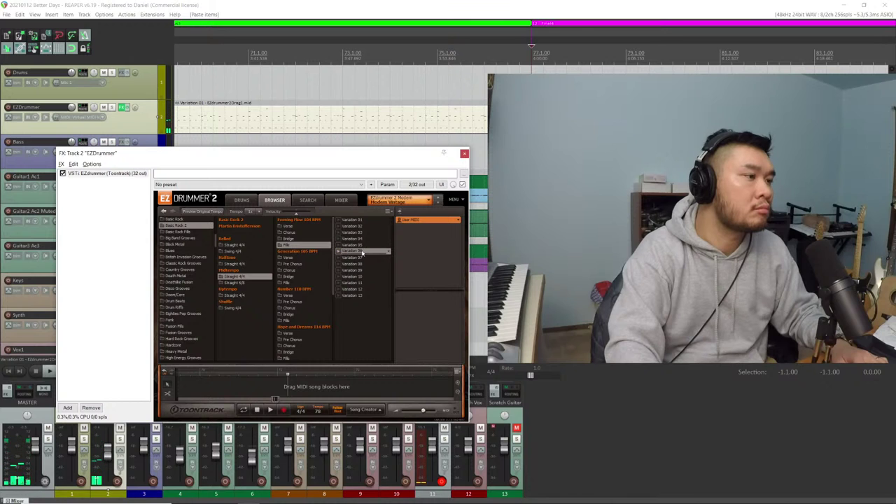
{"action": "key", "text": "minus"}
{"action": "key", "text": "minus"}
{"action": "key", "text": "minus"}
{"action": "left_click_drag", "start_coordinate": [384, 251], "coordinate": [441, 119]}
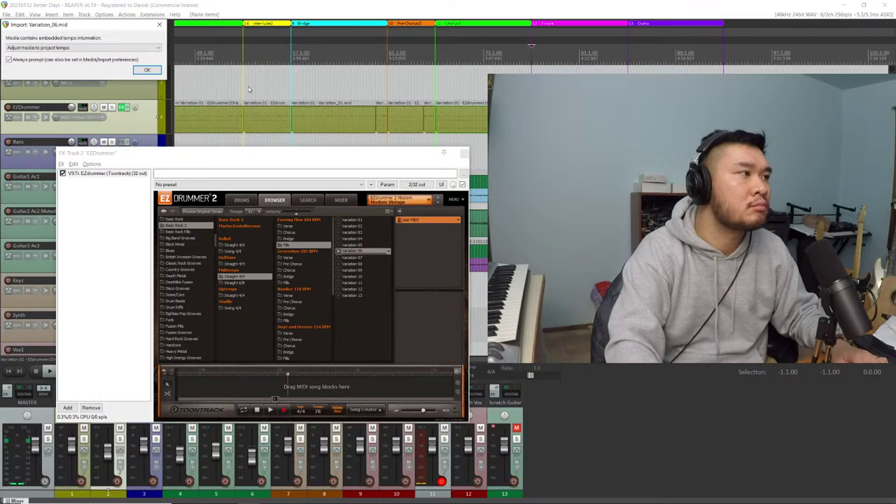
{"action": "key", "text": "Return"}
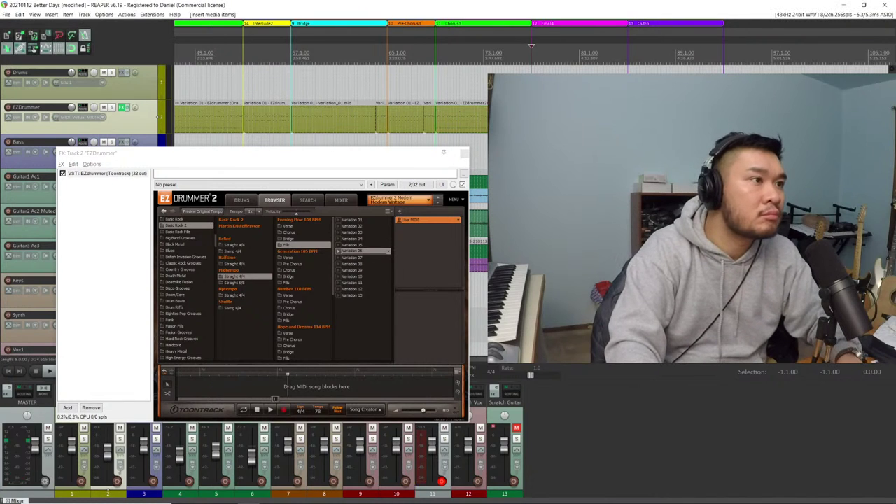
Play from the end of the Bridge through Pre-Chorus3 and Chorus3 to check the grooves and fills
{"action": "key", "text": "space"}
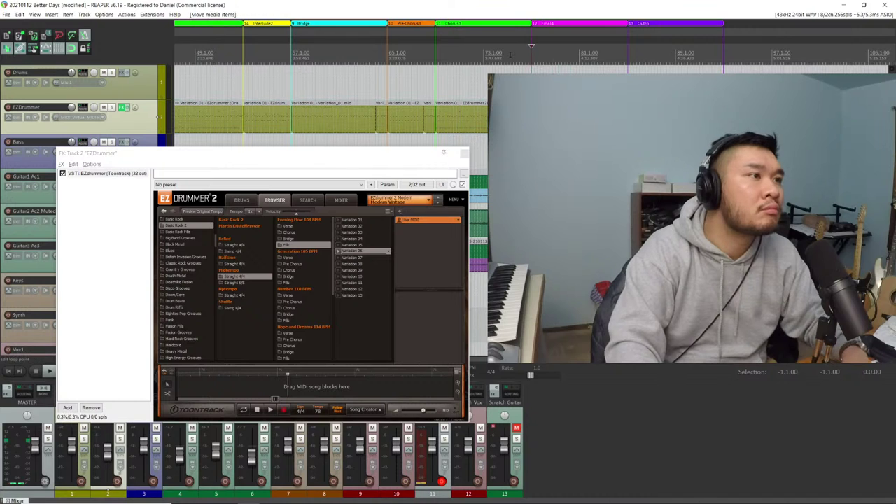
{"action": "key", "text": "space"}
{"action": "key", "text": "space"}
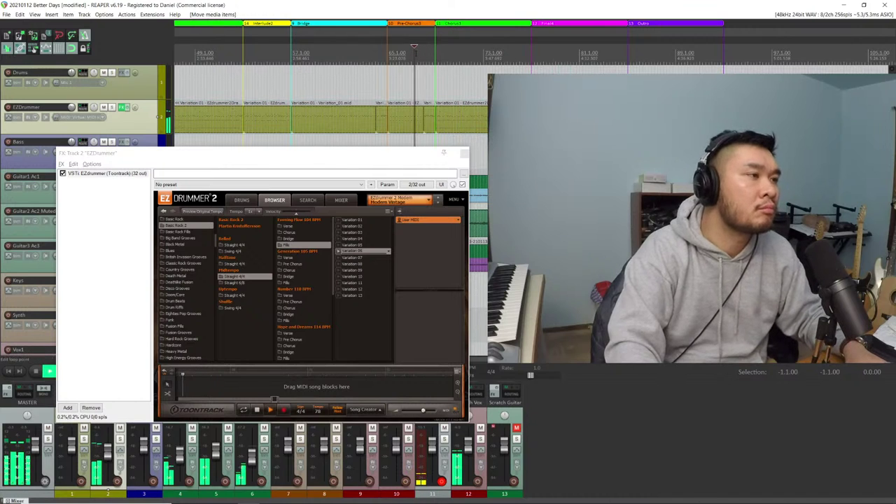
{"action": "left_click", "coordinate": [381, 55]}
{"action": "left_click", "coordinate": [370, 54]}
{"action": "key", "text": "space"}
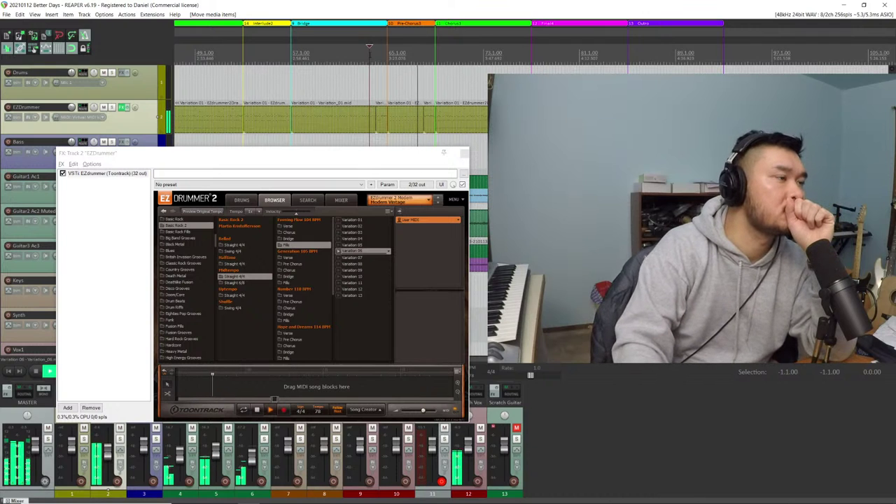
{"action": "scroll", "coordinate": [400, 102], "scroll_direction": "up", "scroll_amount": 5}
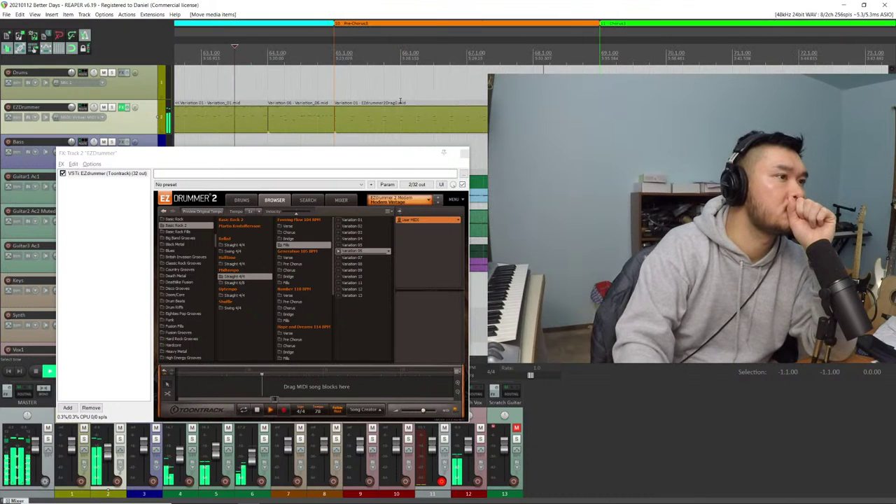
{"action": "scroll", "coordinate": [400, 102], "scroll_direction": "down", "scroll_amount": 3}
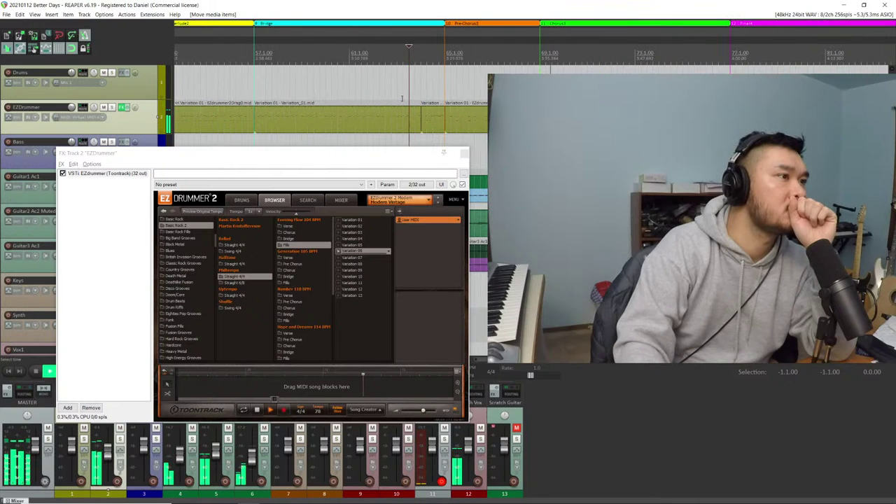
{"action": "scroll", "coordinate": [404, 97], "scroll_direction": "down", "scroll_amount": 2}
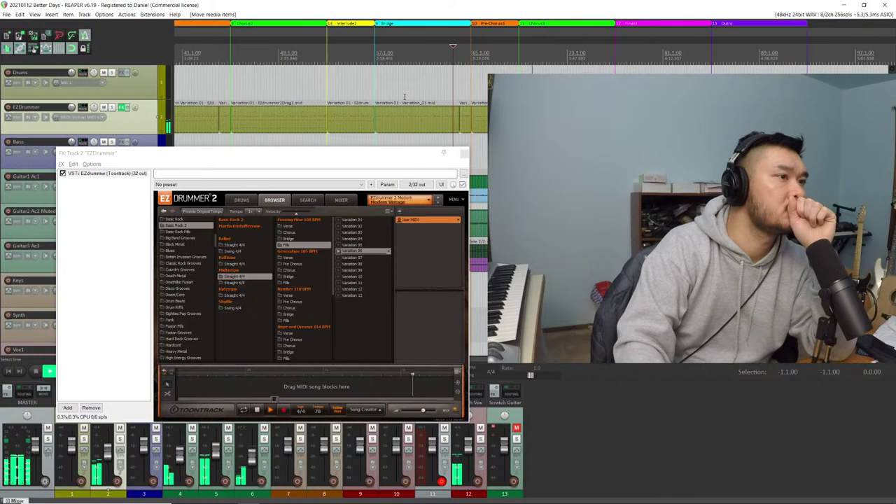
{"action": "scroll", "coordinate": [404, 96], "scroll_direction": "down", "scroll_amount": 2}
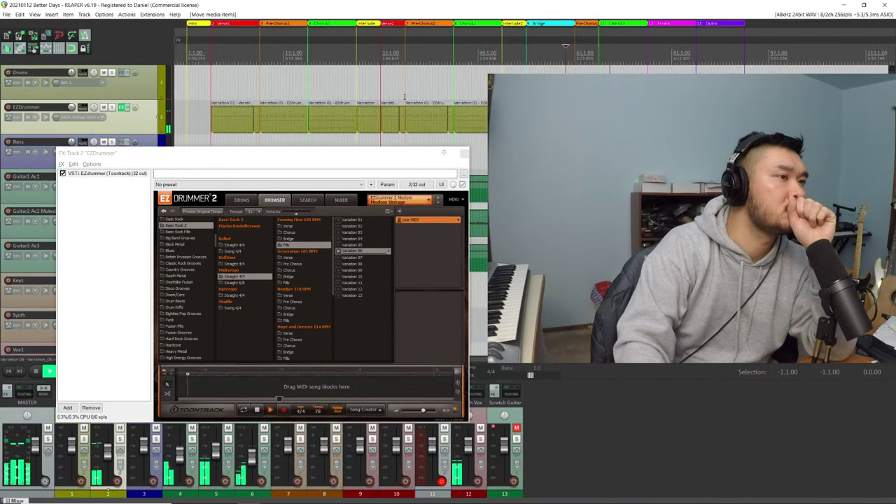
{"action": "scroll", "coordinate": [406, 96], "scroll_direction": "up", "scroll_amount": 5}
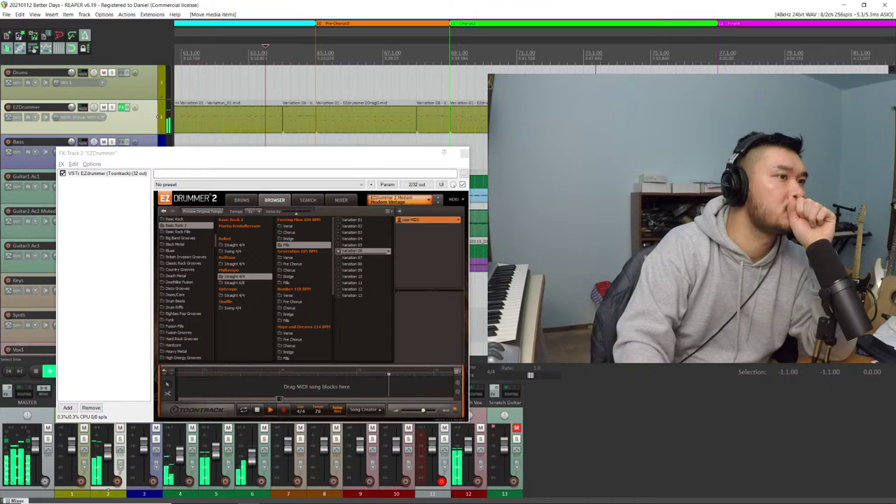
{"action": "scroll", "coordinate": [329, 84], "scroll_direction": "right", "scroll_amount": 3}
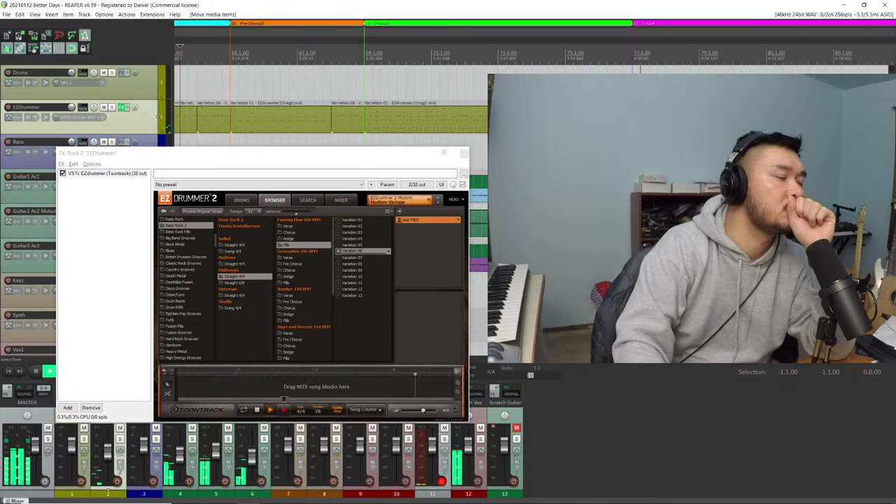
Place the Variation 06 fill in EZdrummer's song track and add the tambourine to its play style
{"action": "left_click_drag", "start_coordinate": [350, 278], "coordinate": [324, 386]}
{"action": "double_click", "coordinate": [326, 386]}
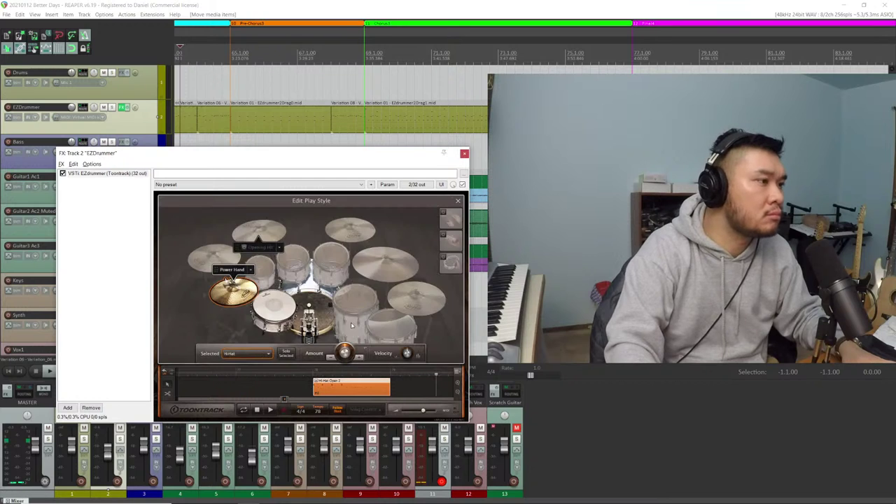
{"action": "left_click", "coordinate": [448, 261]}
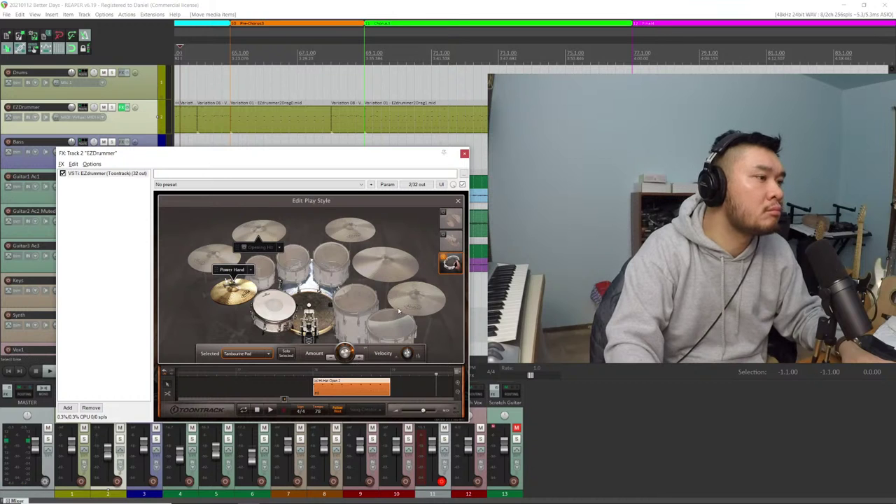
Replace the fill at the end of Chorus3 with the tambourine version, adjusted to the project tempo, and play it back
{"action": "left_click", "coordinate": [616, 112]}
{"action": "key", "text": "Delete"}
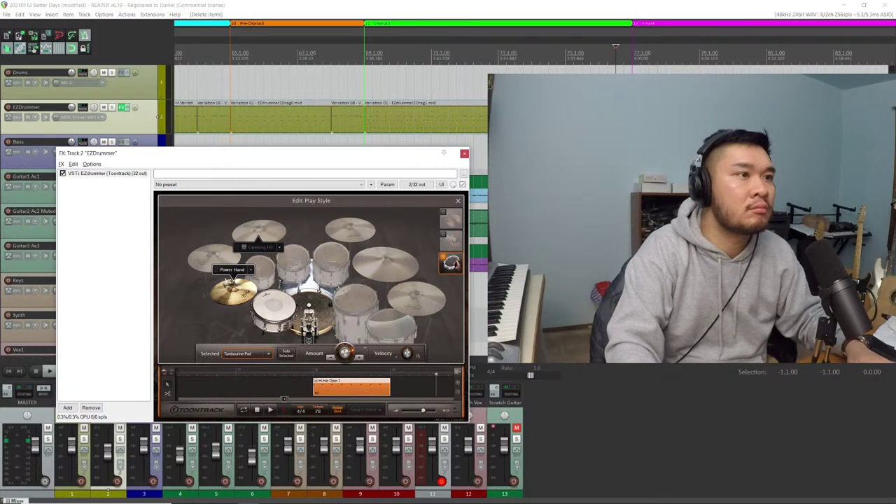
{"action": "left_click_drag", "start_coordinate": [615, 115], "coordinate": [615, 116]}
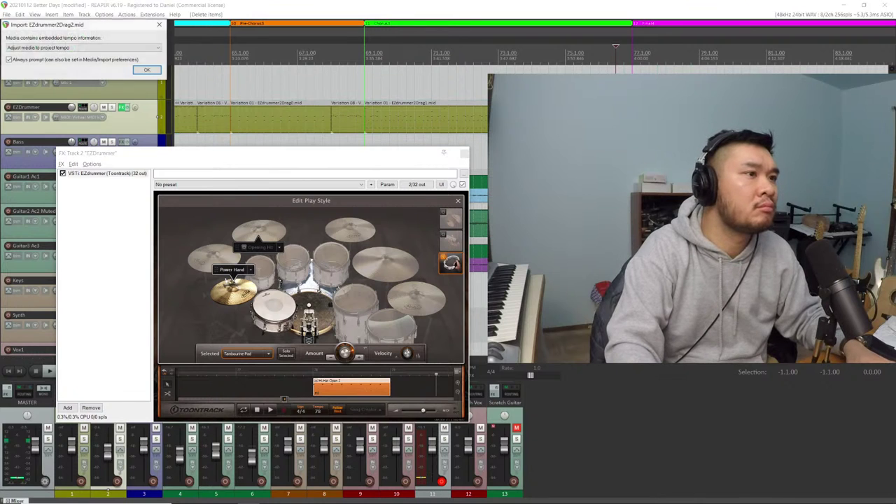
{"action": "left_click", "coordinate": [157, 70]}
{"action": "key", "text": "space"}
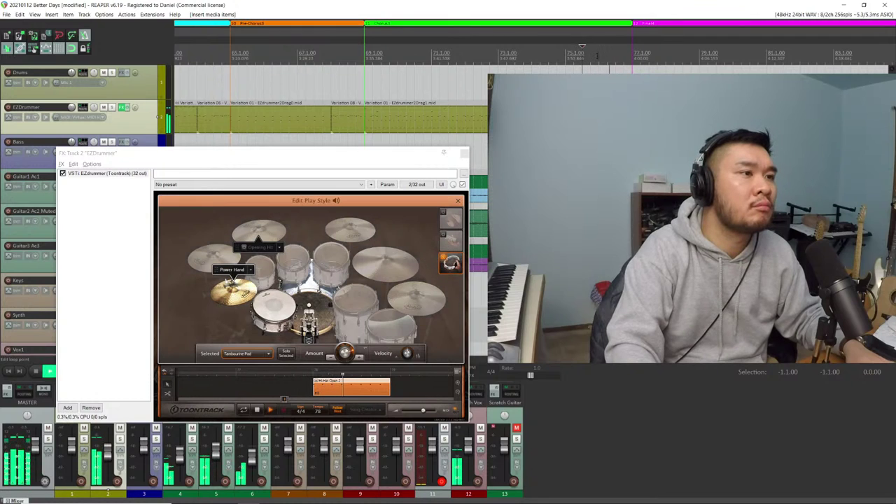
{"action": "key", "text": "space"}
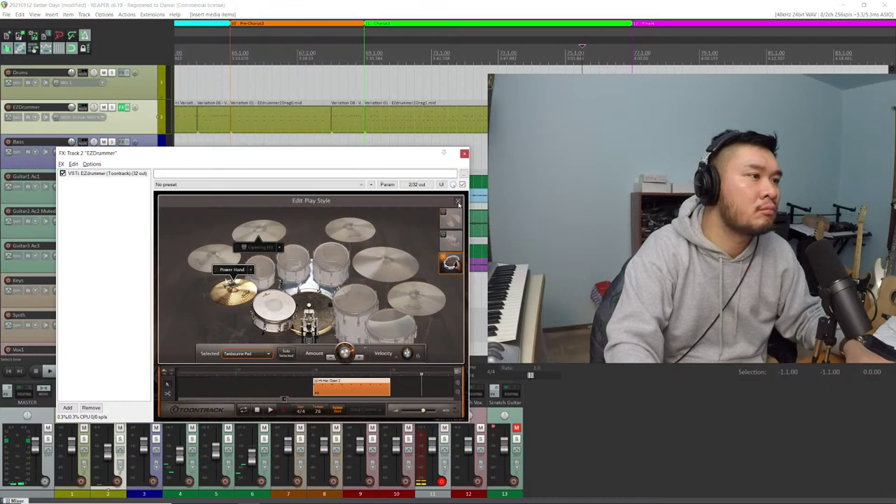
{"action": "left_click", "coordinate": [459, 200]}
Copy the Chorus2 groove item to the start of Final4 on the EZDrummer track
{"action": "scroll", "coordinate": [324, 120], "scroll_direction": "down", "scroll_amount": 5}
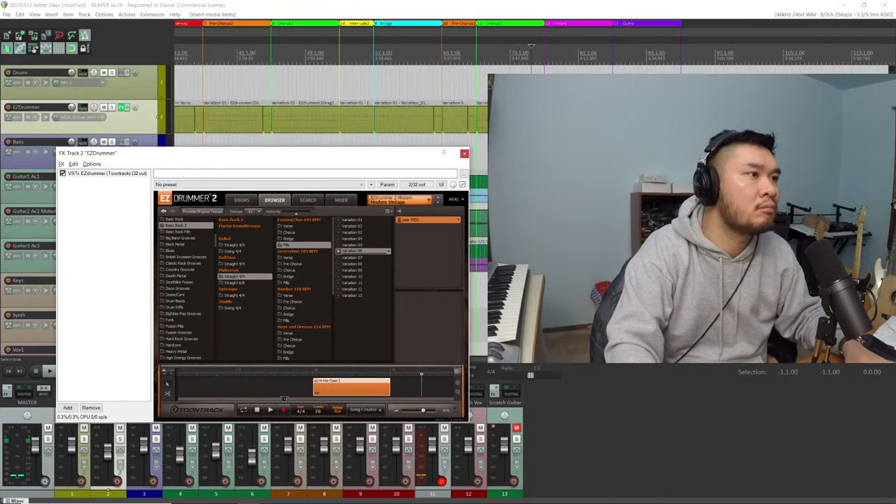
{"action": "left_click", "coordinate": [324, 120]}
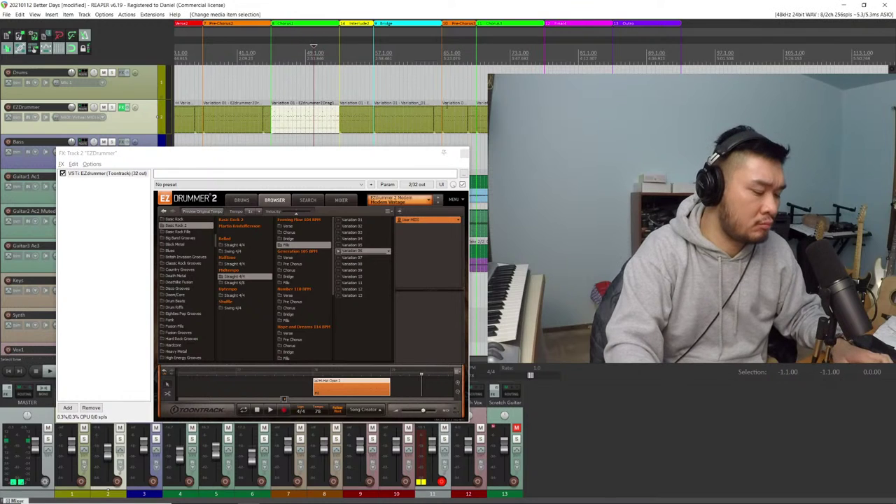
{"action": "key", "text": "ctrl+v"}
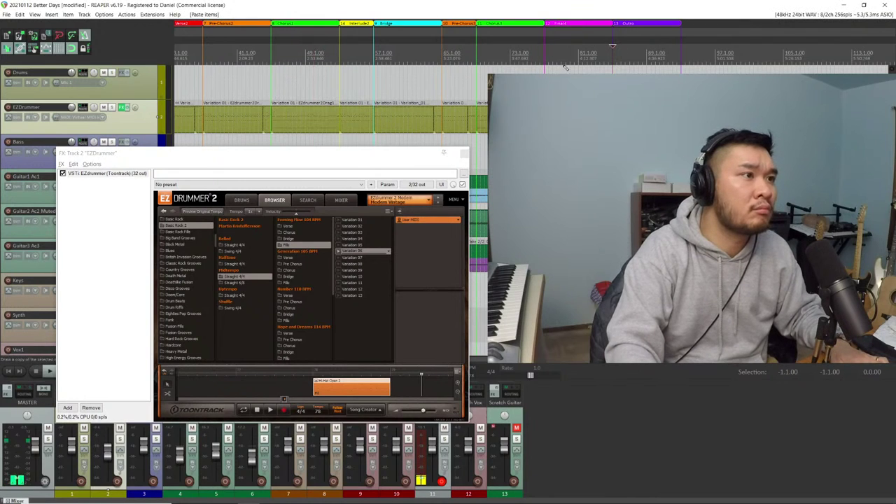
Play from the middle of Chorus3 into Final4 to check the groove and fill
{"action": "key", "text": "space"}
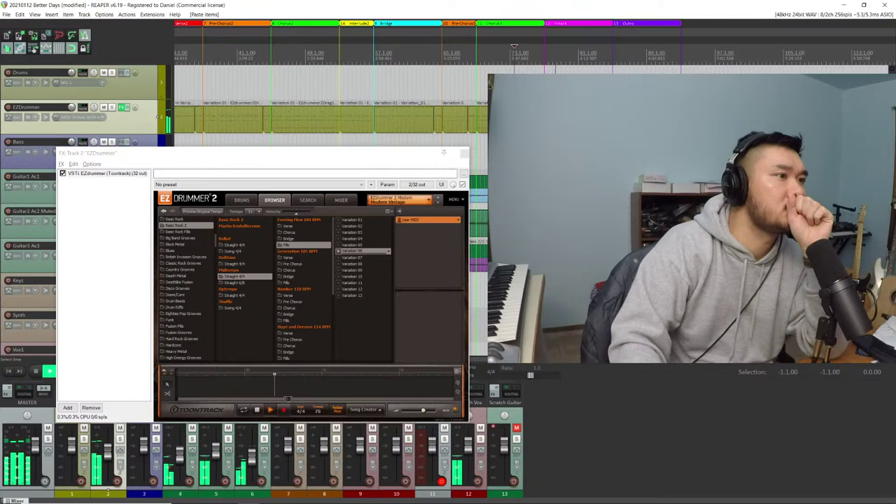
{"action": "key", "text": "plus"}
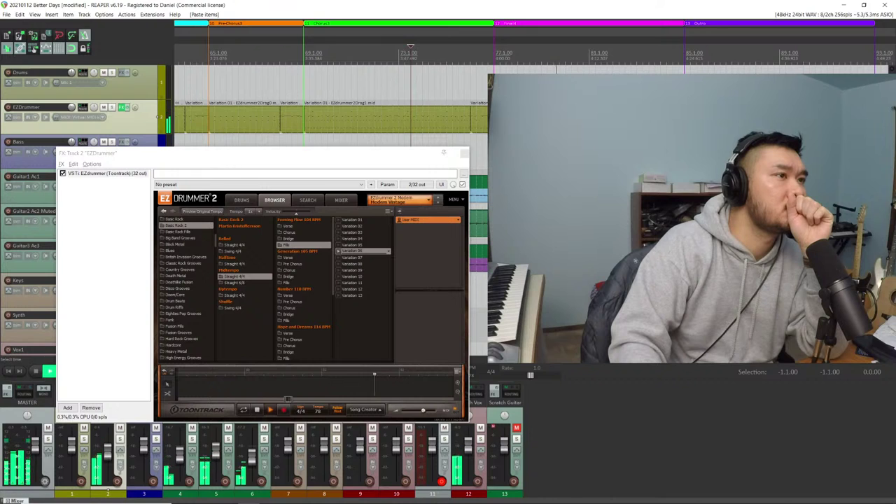
{"action": "key", "text": "minus"}
{"action": "key", "text": "minus"}
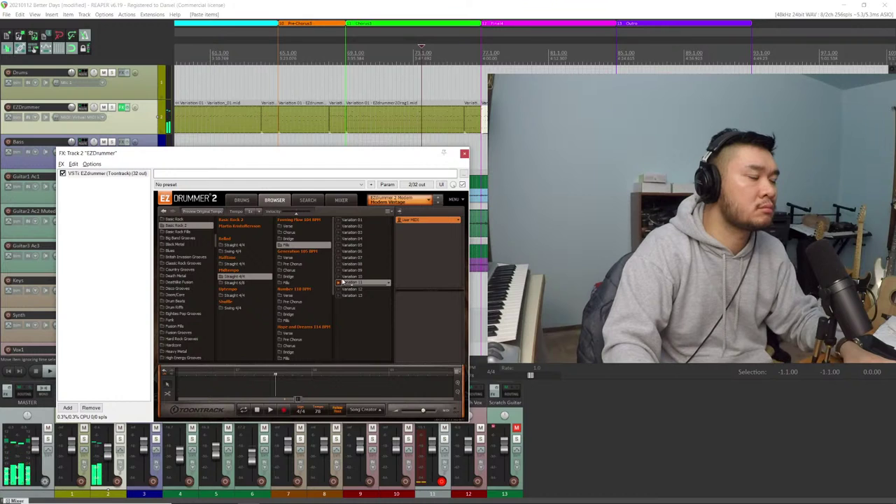
Audition the Basic Rock 2 fills from Variation 10 up the list to Variation 03
{"action": "left_click", "coordinate": [338, 277]}
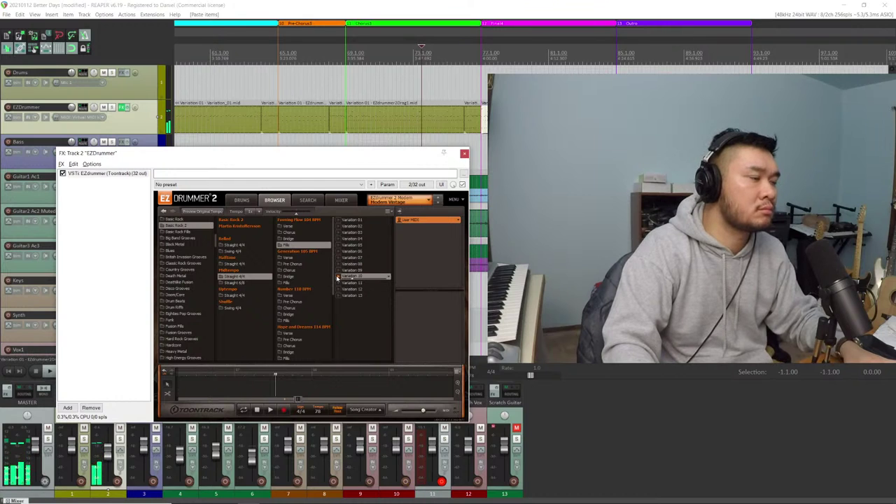
{"action": "left_click", "coordinate": [336, 273]}
{"action": "left_click", "coordinate": [341, 264]}
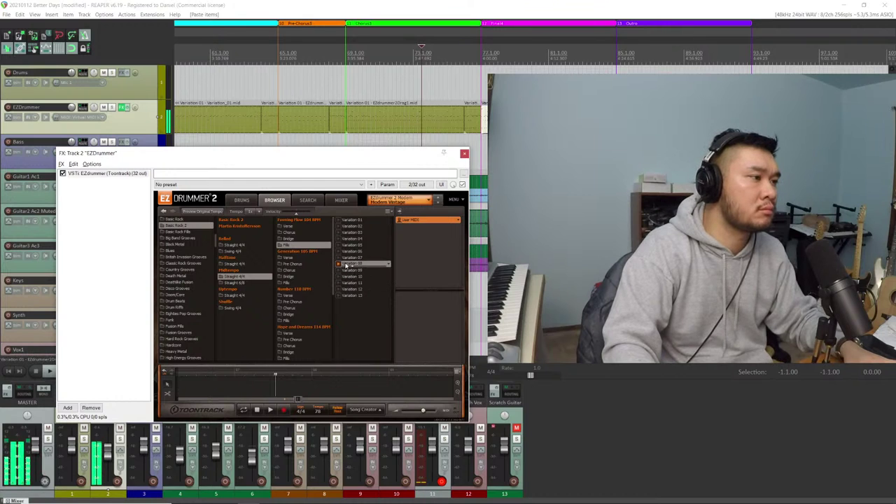
{"action": "left_click", "coordinate": [352, 258]}
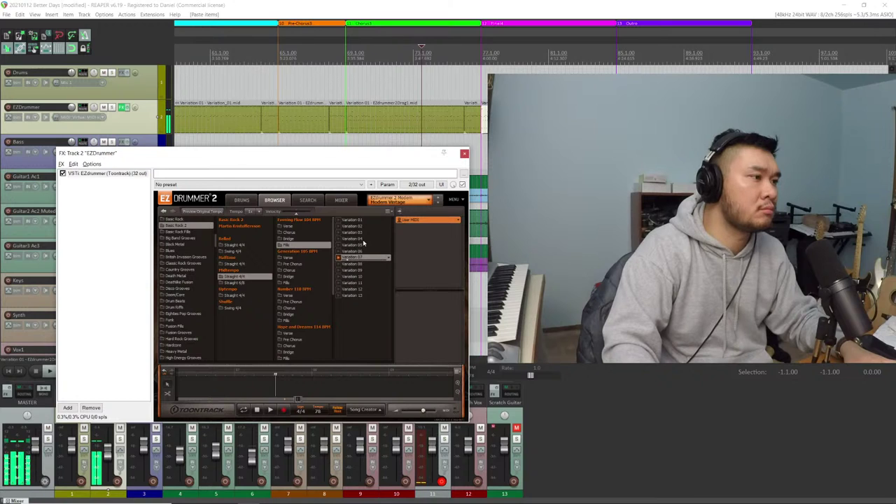
{"action": "left_click", "coordinate": [363, 240]}
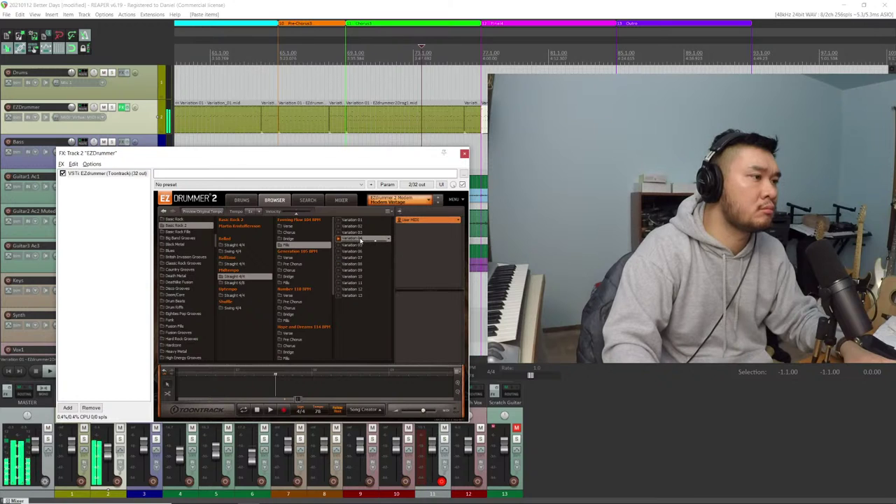
{"action": "left_click", "coordinate": [357, 234]}
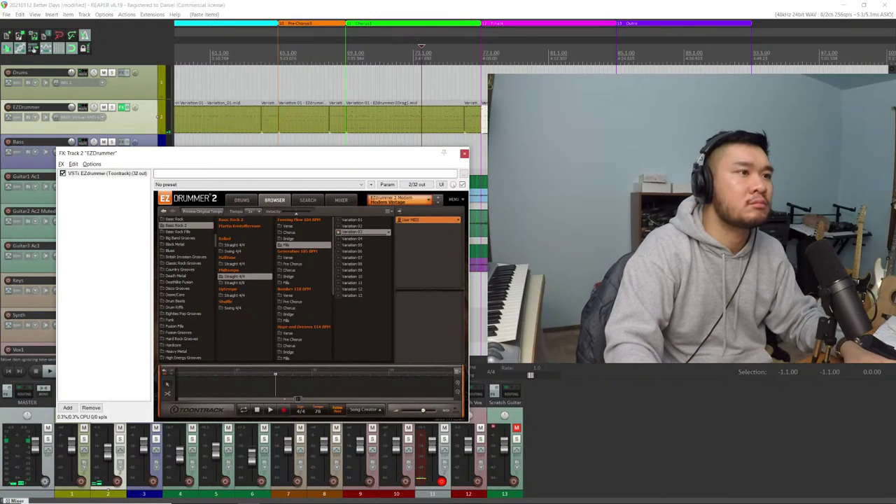
{"action": "left_click_drag", "start_coordinate": [378, 234], "coordinate": [483, 119]}
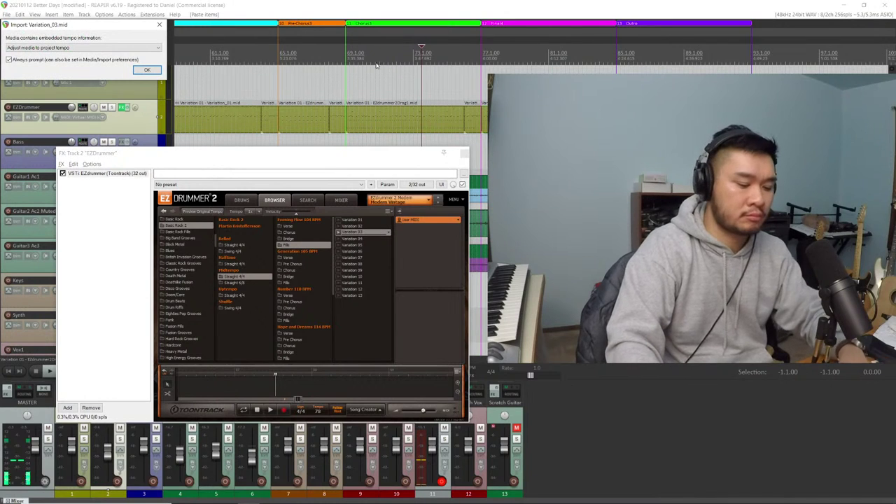
{"action": "key", "text": "Return"}
{"action": "key", "text": "ctrl+z"}
Add the tambourine to the Variation 03 fill in EZdrummer's song track, and import it at the end of Final4
{"action": "left_click_drag", "start_coordinate": [365, 232], "coordinate": [385, 380]}
{"action": "left_click", "coordinate": [389, 380]}
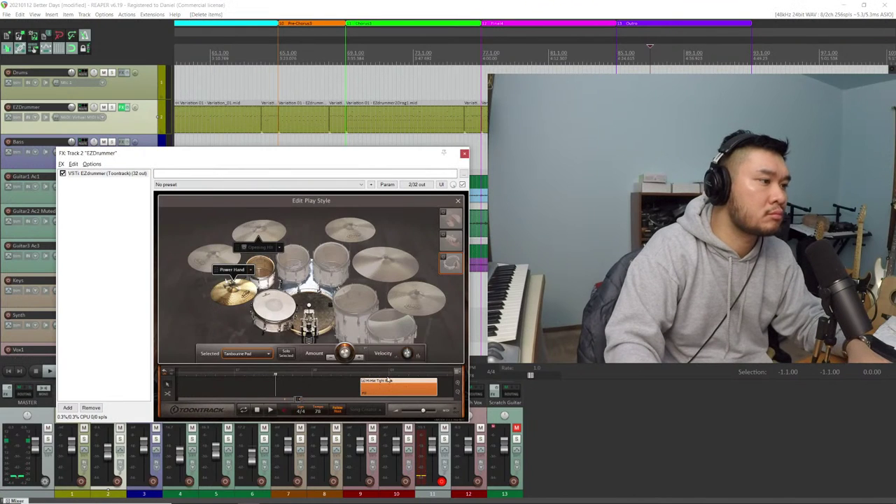
{"action": "left_click", "coordinate": [448, 260]}
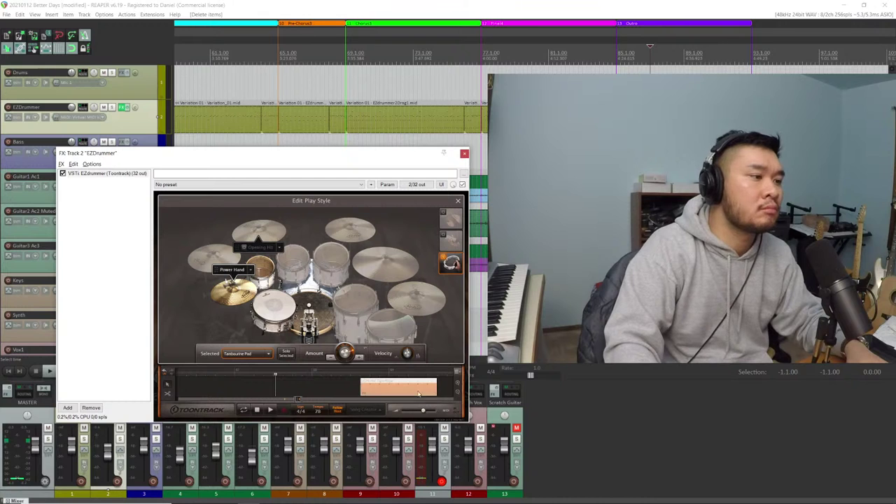
{"action": "key", "text": "Return"}
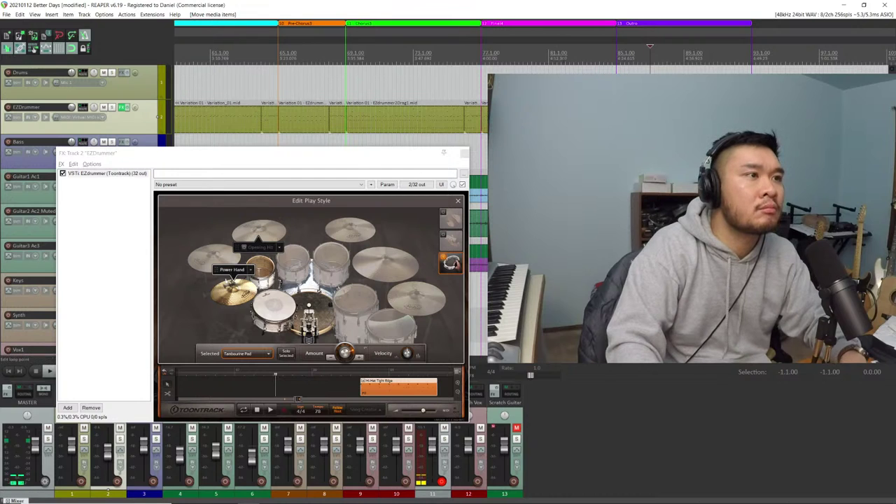
{"action": "key", "text": "space"}
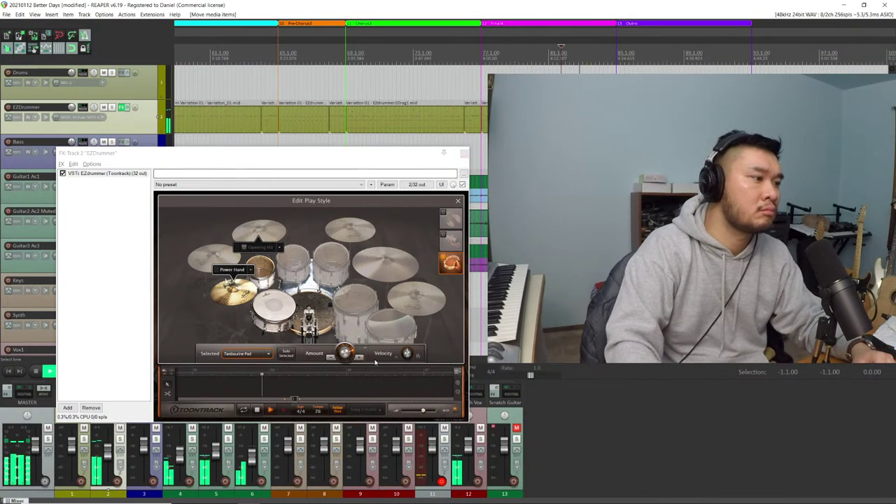
Remove both leftover fill blocks from EZdrummer's song track
{"action": "left_click", "coordinate": [286, 401]}
{"action": "right_click", "coordinate": [295, 386]}
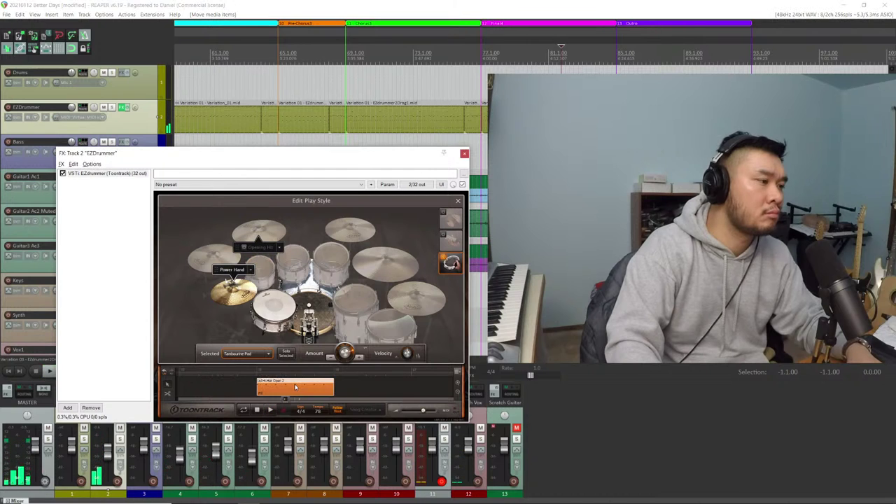
{"action": "left_click", "coordinate": [318, 286]}
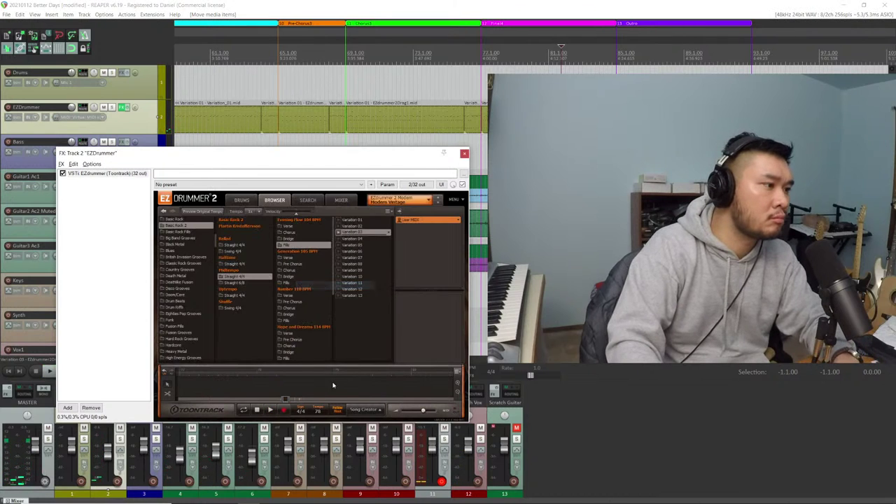
{"action": "left_click", "coordinate": [285, 400]}
{"action": "right_click", "coordinate": [311, 387]}
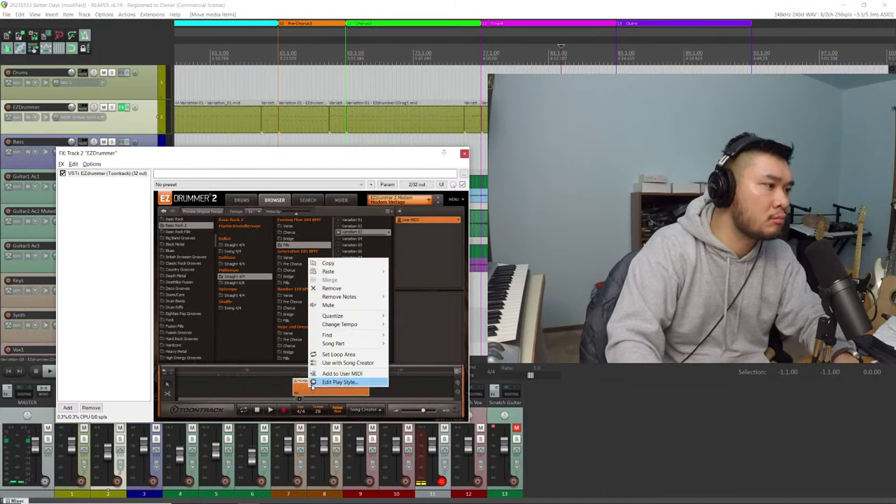
{"action": "left_click", "coordinate": [332, 288]}
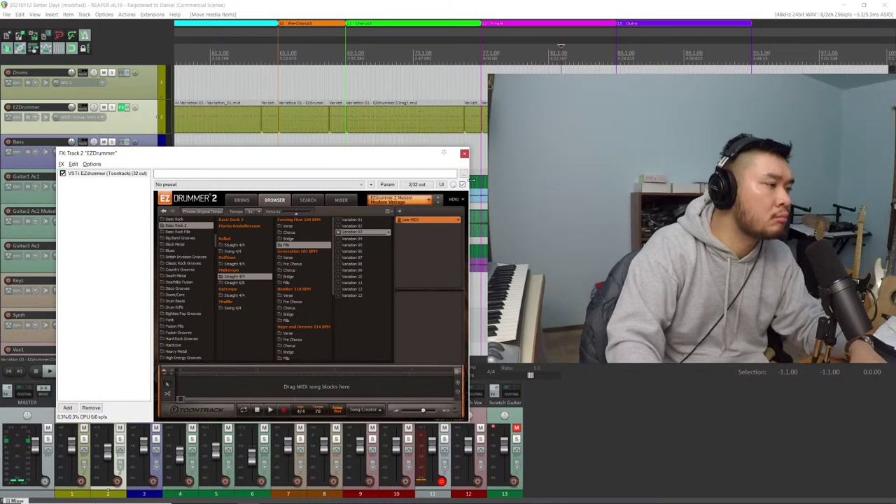
Close the EZDrummer effect window and play the second half of Final4
{"action": "left_click", "coordinate": [464, 153]}
{"action": "key", "text": "space"}
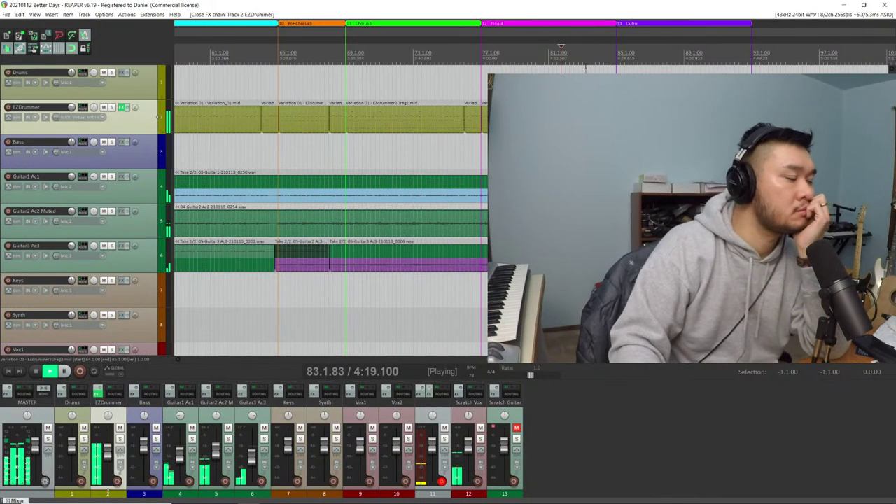
Switch to Chrome, reload the Facebook profile page and return to REAPER
{"action": "key", "text": "alt+Tab"}
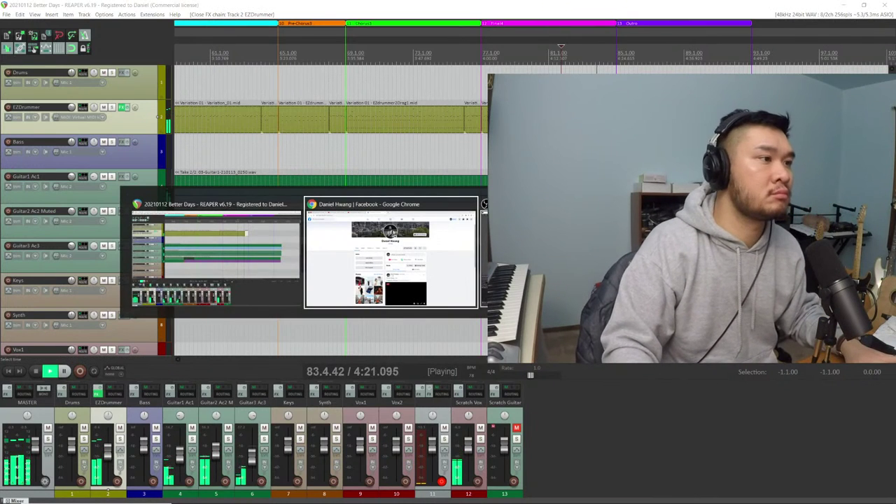
{"action": "key", "text": "F5"}
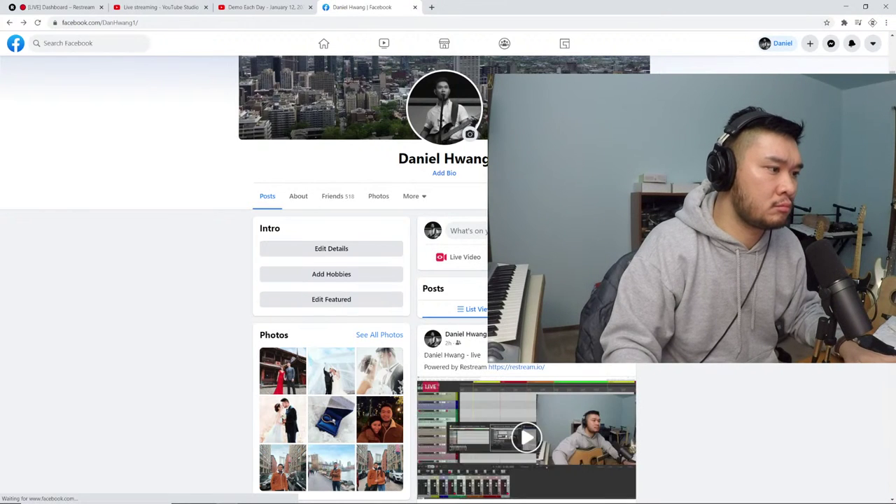
{"action": "key", "text": "alt+Tab"}
Copy the Pre-Chorus1 groove item to the start of the Outro at bar 85 on the EZDrummer track
{"action": "key", "text": "minus"}
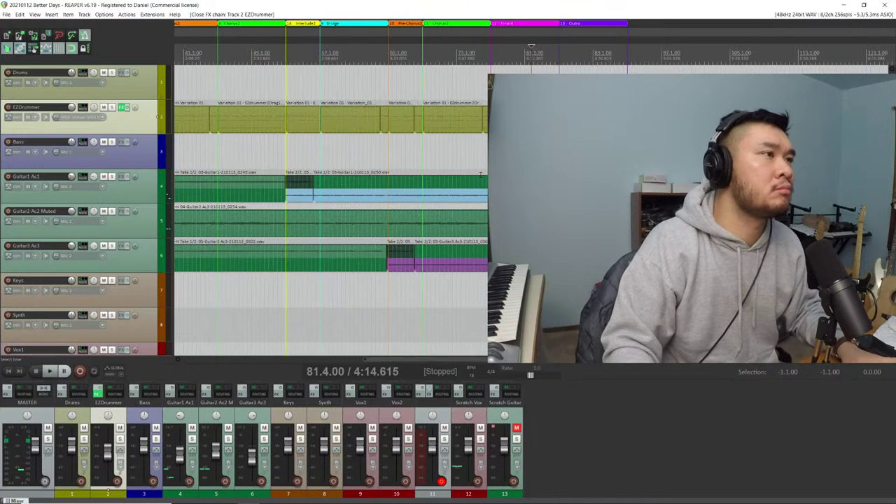
{"action": "key", "text": "minus"}
{"action": "left_click", "coordinate": [241, 116]}
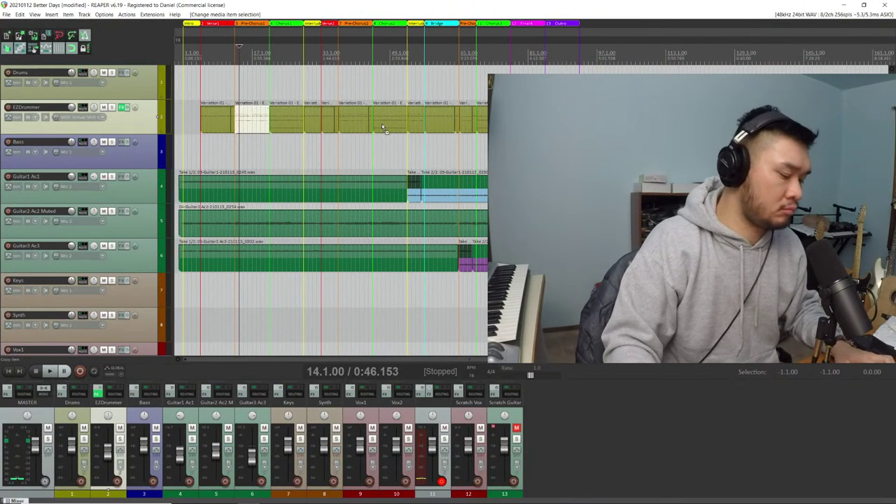
{"action": "left_click", "coordinate": [547, 53]}
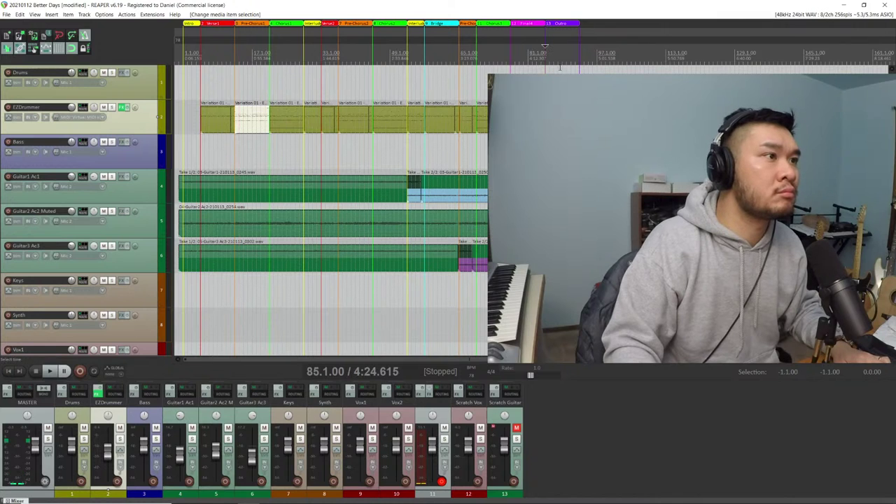
{"action": "key", "text": "ctrl+v"}
Play from the end of Final4 into the Outro to check the transition
{"action": "key", "text": "equal"}
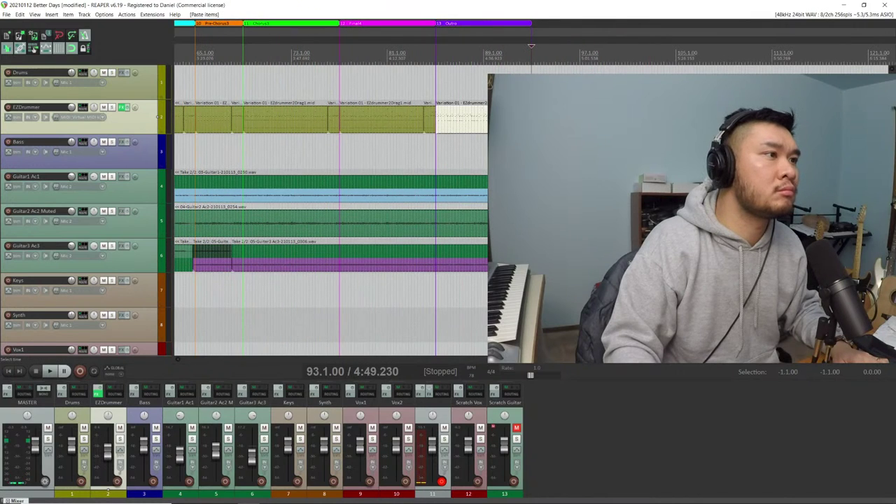
{"action": "left_click", "coordinate": [422, 53]}
{"action": "key", "text": "space"}
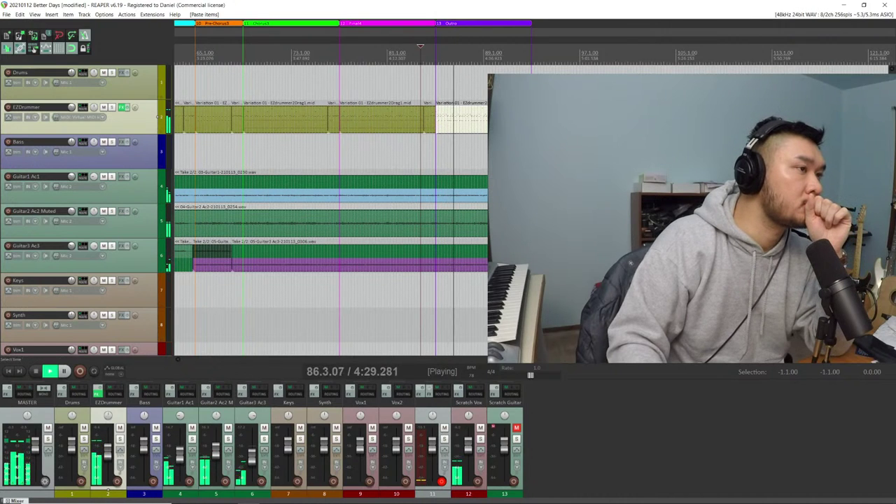
{"action": "scroll", "coordinate": [482, 128], "scroll_direction": "up", "scroll_amount": 3}
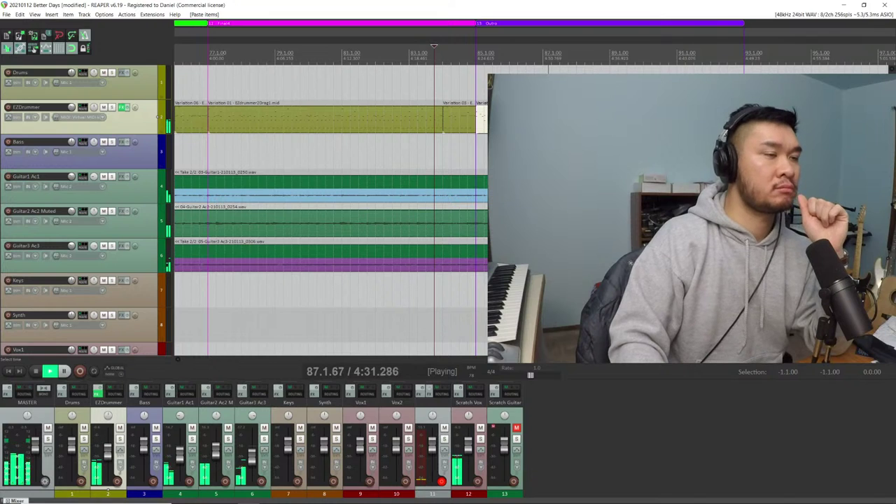
Play the Outro through to its end at bar 93 and stop playback
{"action": "scroll", "coordinate": [482, 123], "scroll_direction": "down", "scroll_amount": 2}
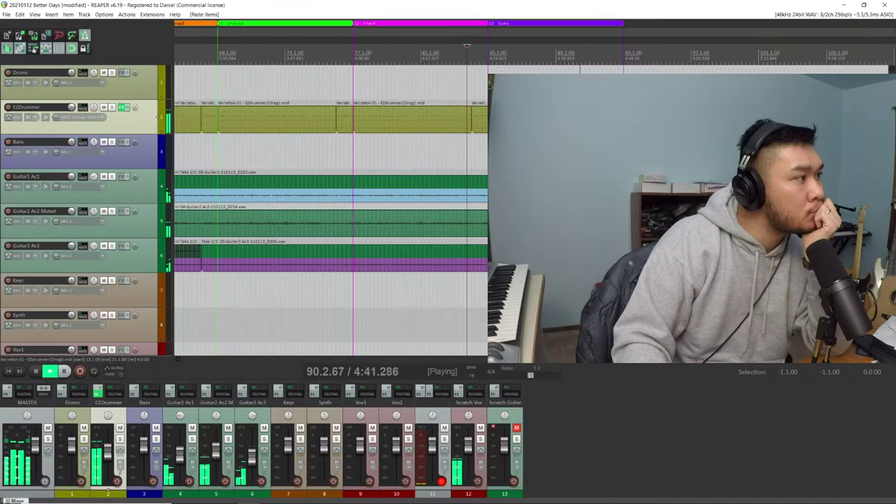
{"action": "key", "text": "minus"}
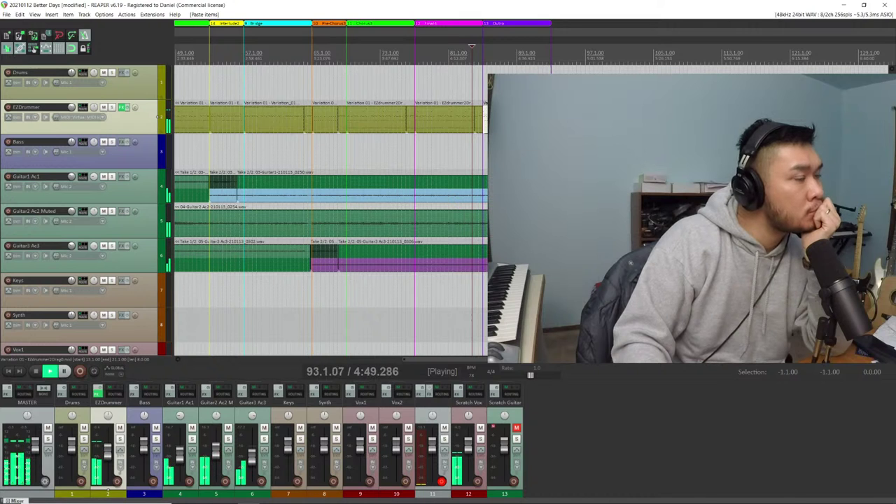
{"action": "key", "text": "space"}
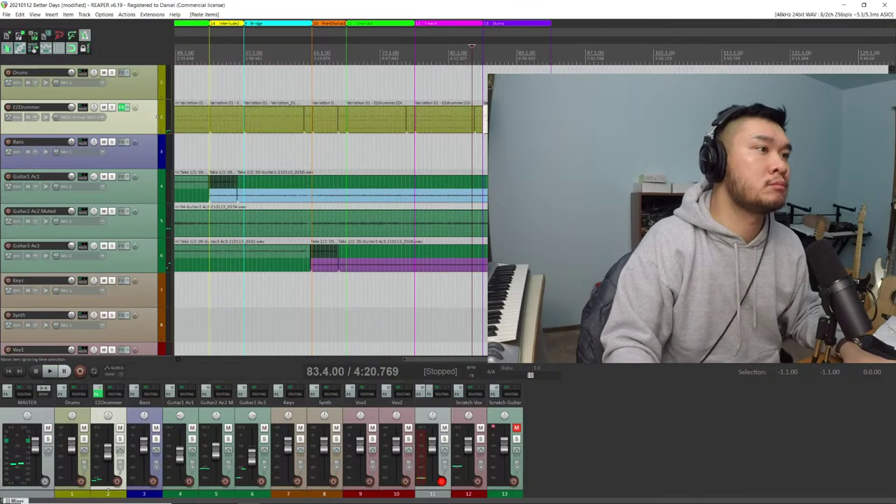
Open the Outro groove item in the MIDI editor, edit the notes at the end of bar 92, and close the editor
{"action": "double_click", "coordinate": [547, 119]}
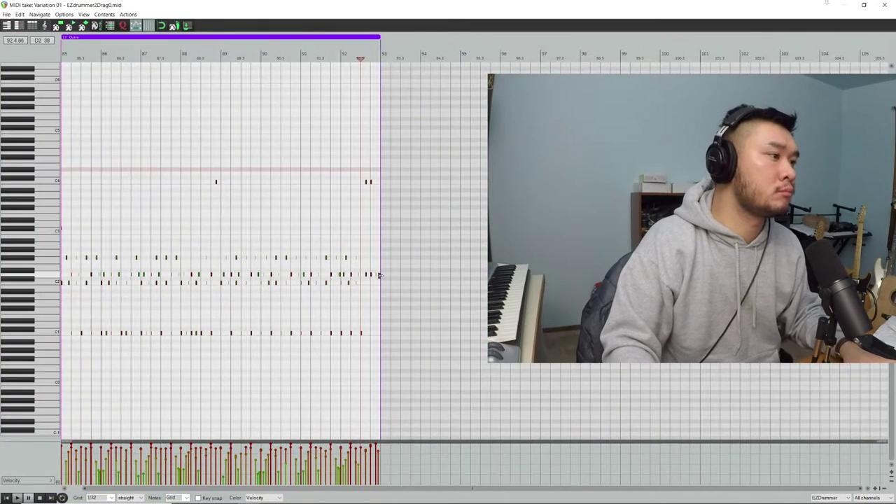
{"action": "scroll", "coordinate": [379, 279], "scroll_direction": "up", "scroll_amount": 5}
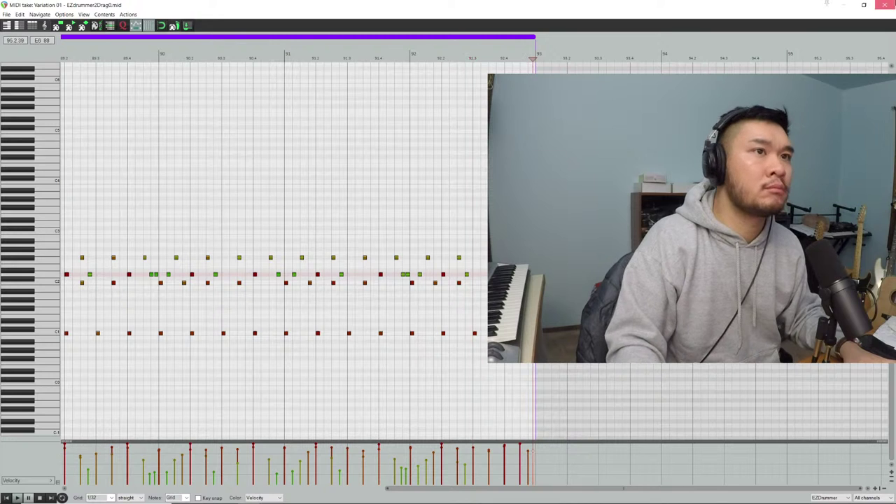
{"action": "key", "text": "Escape"}
Play the Outro's ending from around 92.3 and review its last notes in the MIDI editor
{"action": "key", "text": "space"}
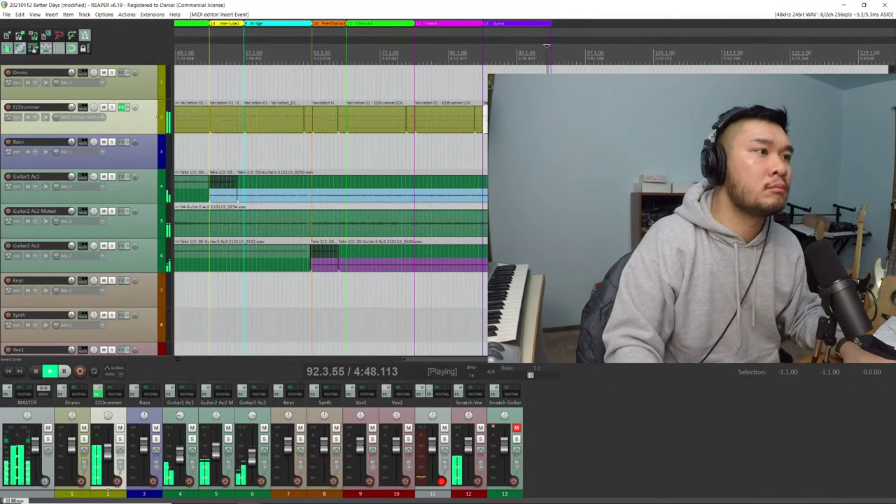
{"action": "key", "text": "="}
{"action": "key", "text": "space"}
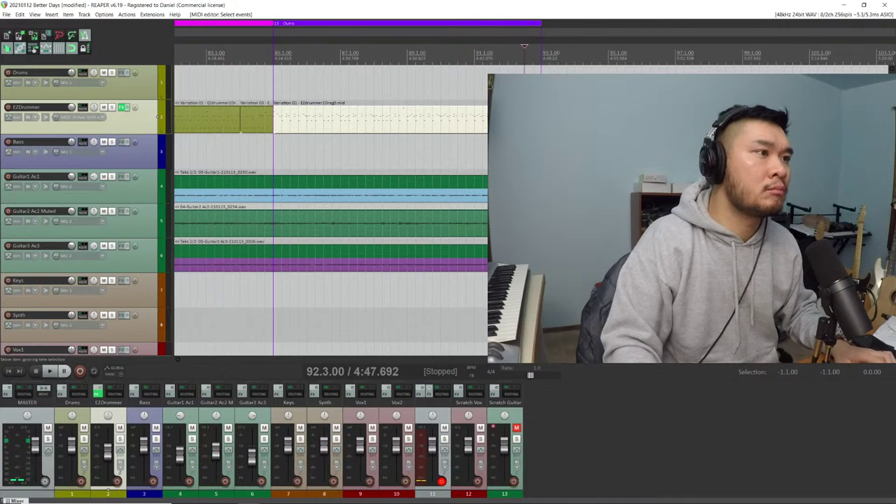
{"action": "double_click", "coordinate": [249, 115]}
{"action": "key", "text": "space"}
{"action": "key", "text": "space"}
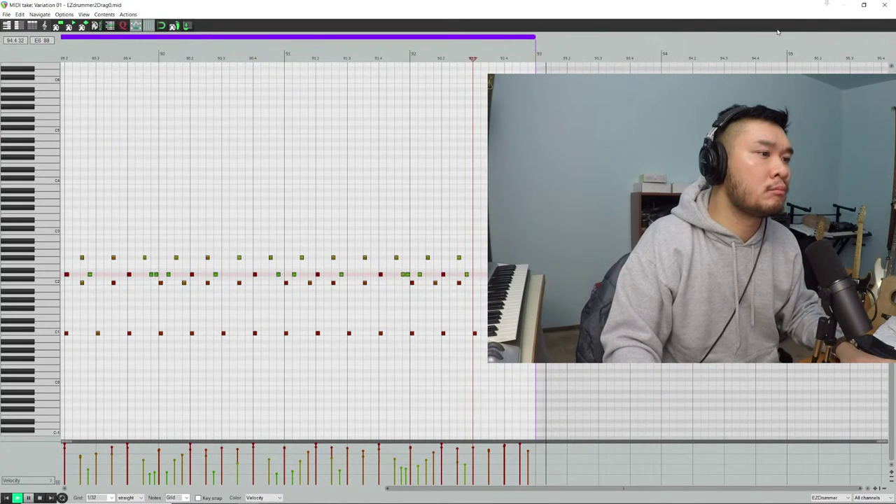
{"action": "left_click", "coordinate": [885, 5]}
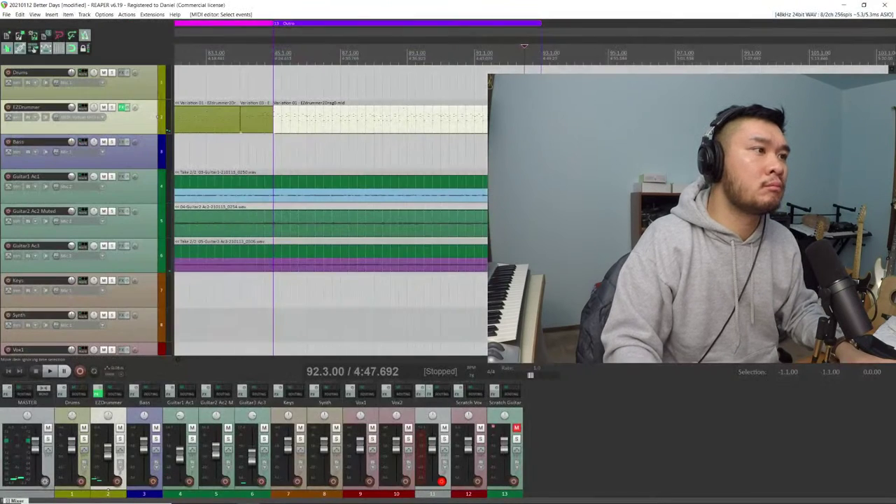
Extend the Outro's EZDrummer item to 93.2 and split off its last beat at 93.1
{"action": "scroll", "coordinate": [330, 211], "scroll_direction": "left", "scroll_amount": 1}
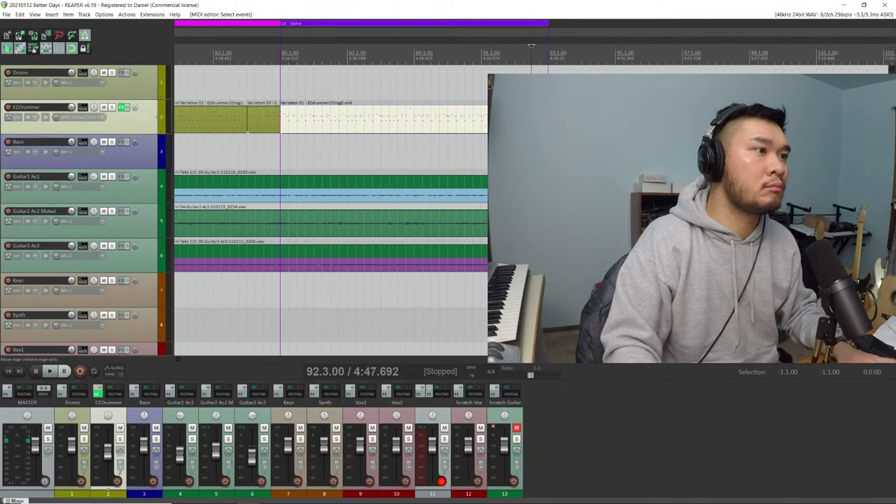
{"action": "left_click", "coordinate": [158, 82]}
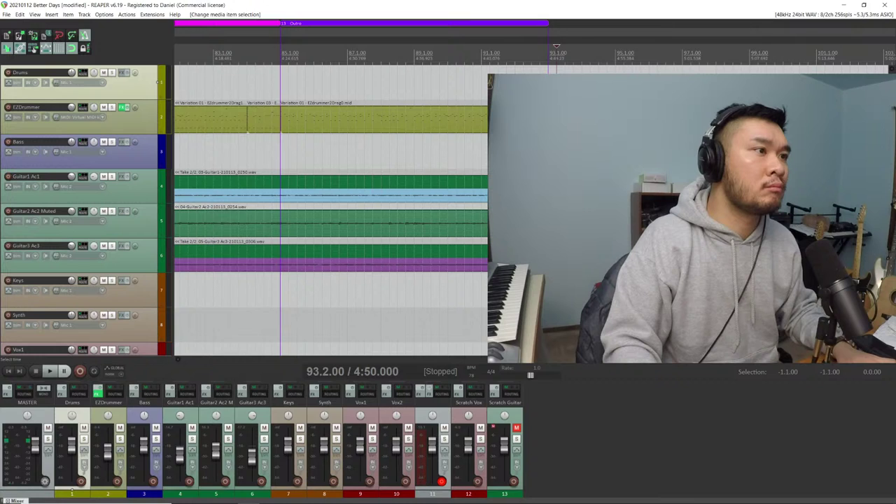
{"action": "left_click", "coordinate": [158, 117]}
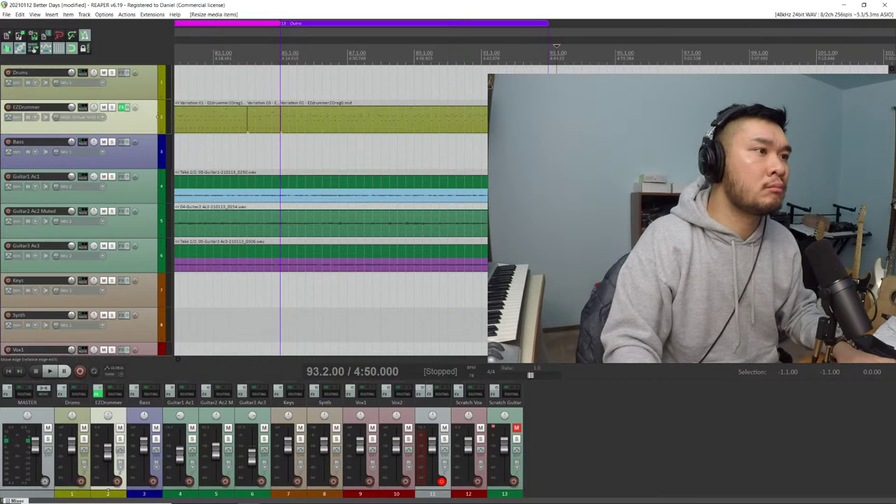
{"action": "left_click", "coordinate": [158, 82]}
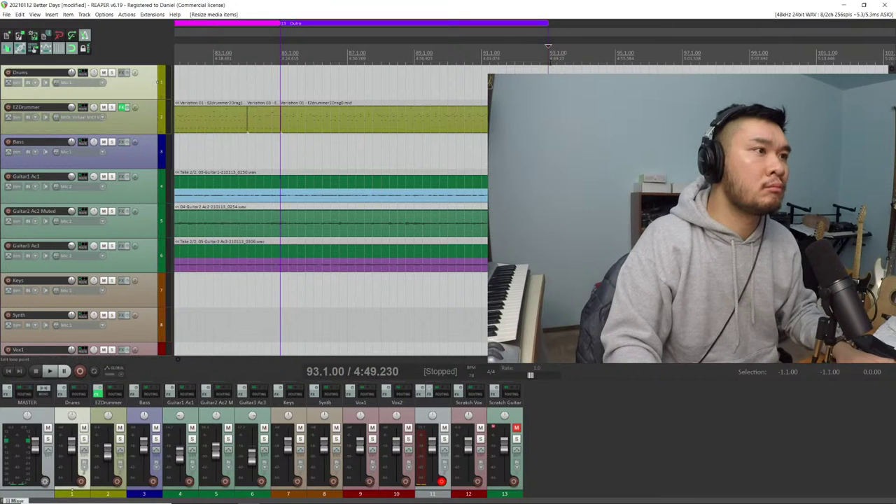
{"action": "left_click", "coordinate": [158, 117]}
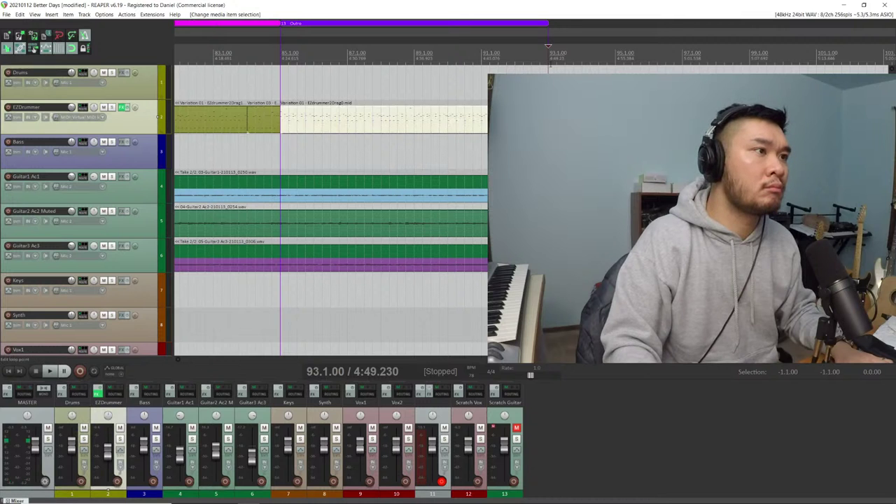
Open the one-beat item at 93.1 in the MIDI editor and delete every note after the two on the downbeat
{"action": "double_click", "coordinate": [392, 119]}
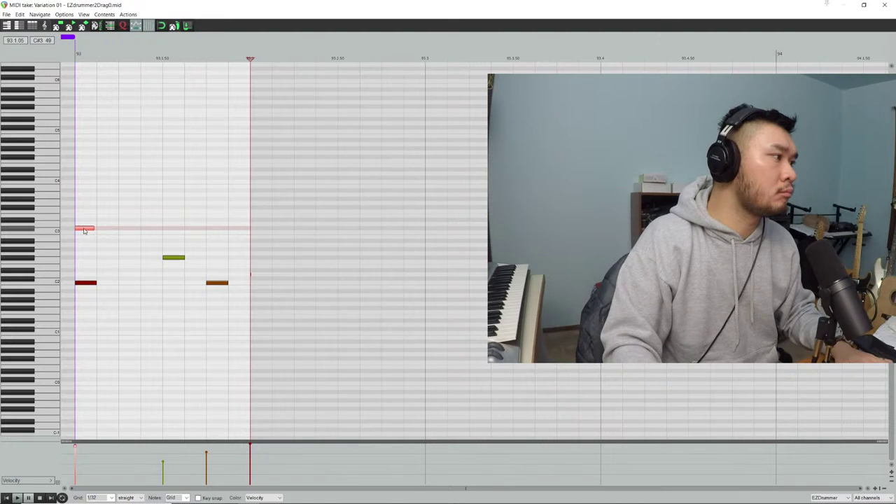
{"action": "left_click", "coordinate": [85, 283]}
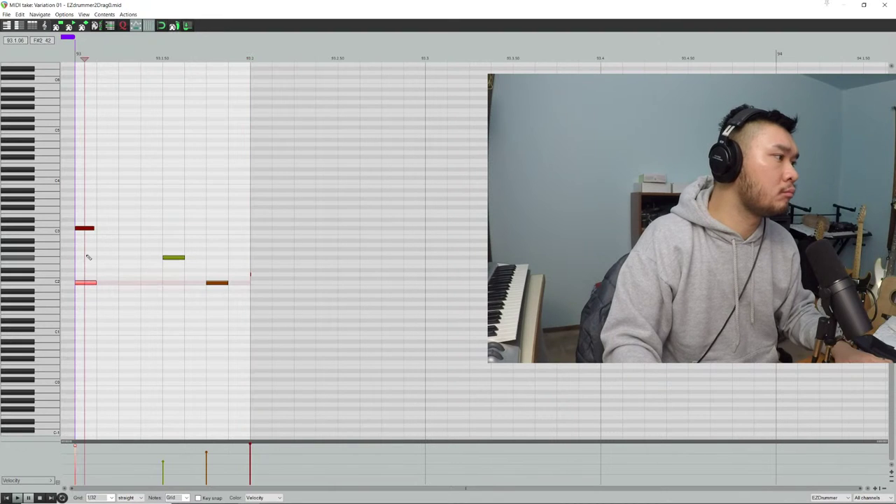
{"action": "left_click_drag", "start_coordinate": [90, 246], "coordinate": [272, 298]}
{"action": "key", "text": "Delete"}
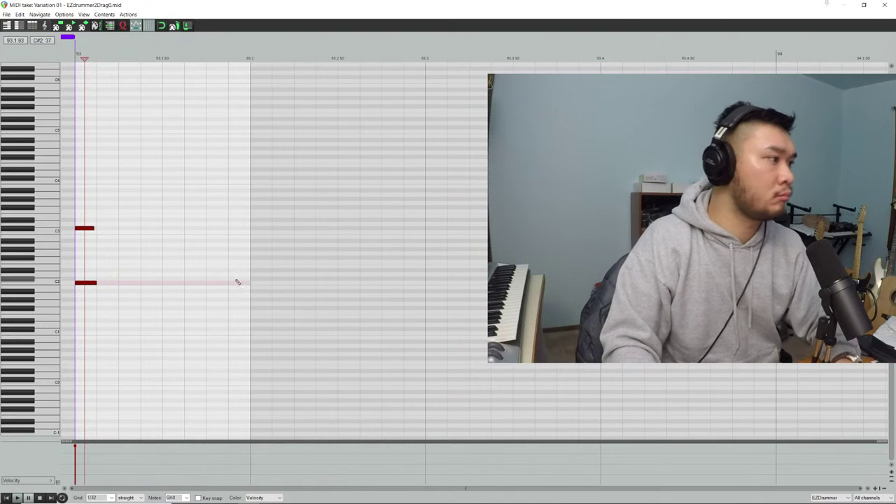
Move the C2 note at 93.1 up to G3, starting slightly after the downbeat, and close the MIDI editor
{"action": "scroll", "coordinate": [129, 277], "scroll_direction": "up", "scroll_amount": 2}
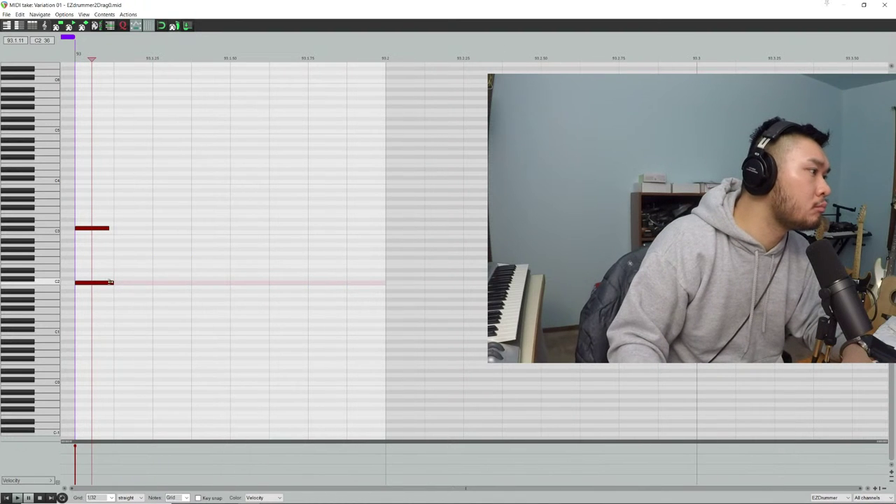
{"action": "left_click_drag", "start_coordinate": [110, 283], "coordinate": [129, 208]}
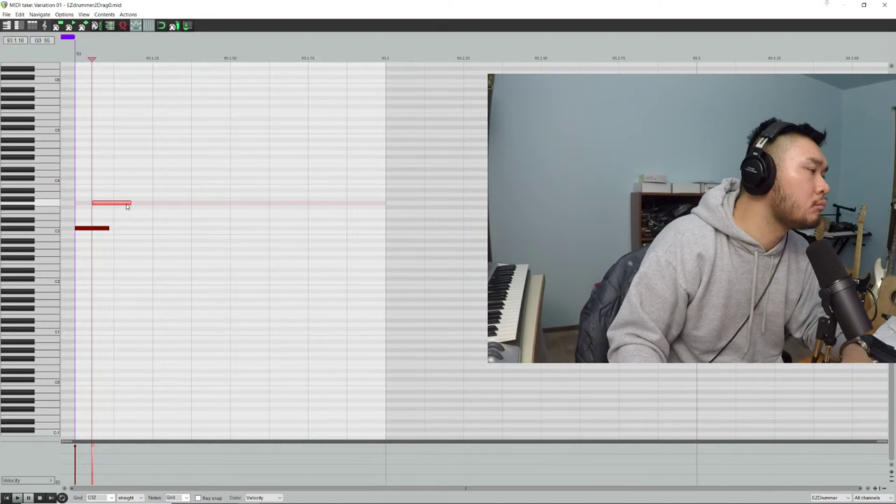
{"action": "left_click_drag", "start_coordinate": [127, 205], "coordinate": [130, 207]}
{"action": "left_click", "coordinate": [885, 5]}
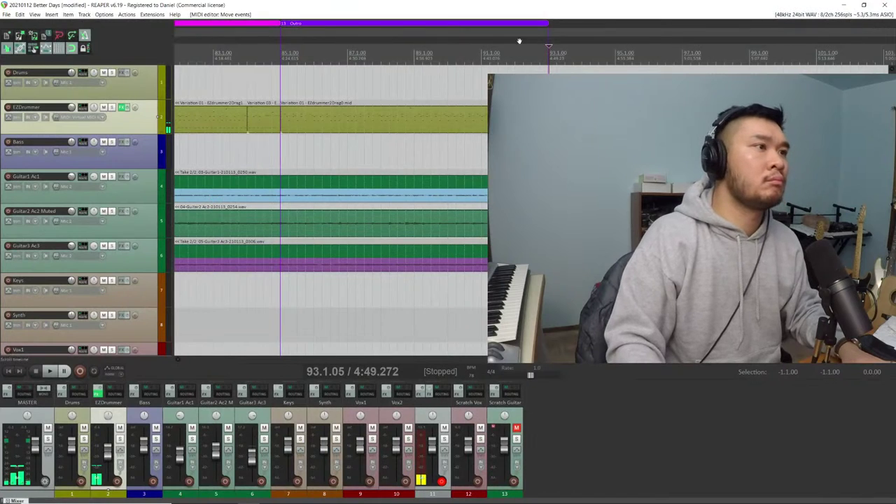
Play the song's ending from bar 91 and save the project
{"action": "key", "text": "space"}
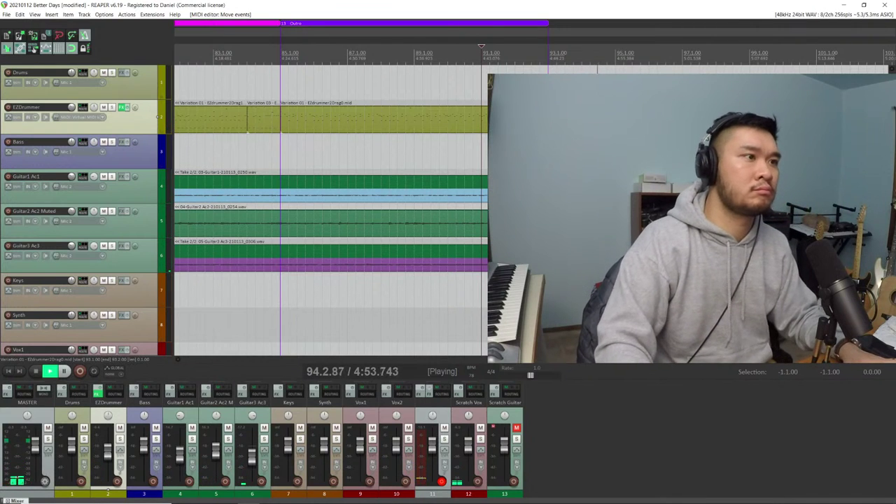
{"action": "key", "text": "space"}
{"action": "key", "text": "alt+F4"}
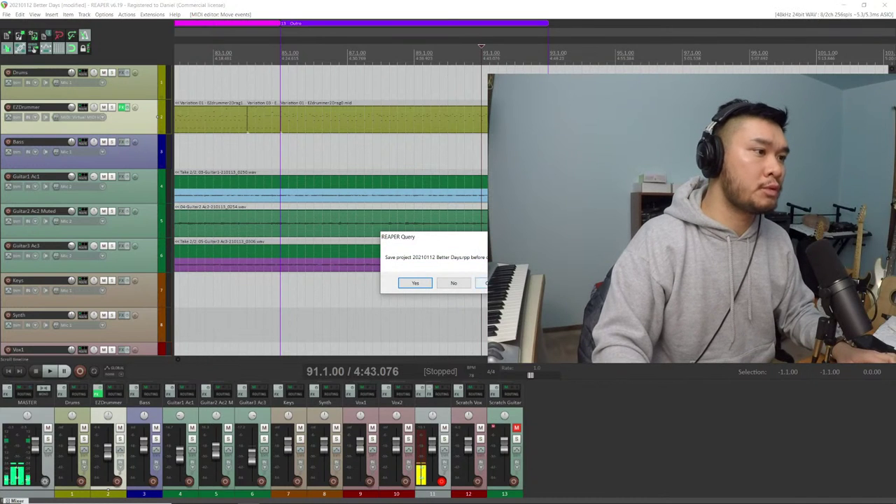
{"action": "key", "text": "Escape"}
{"action": "key", "text": "ctrl+s"}
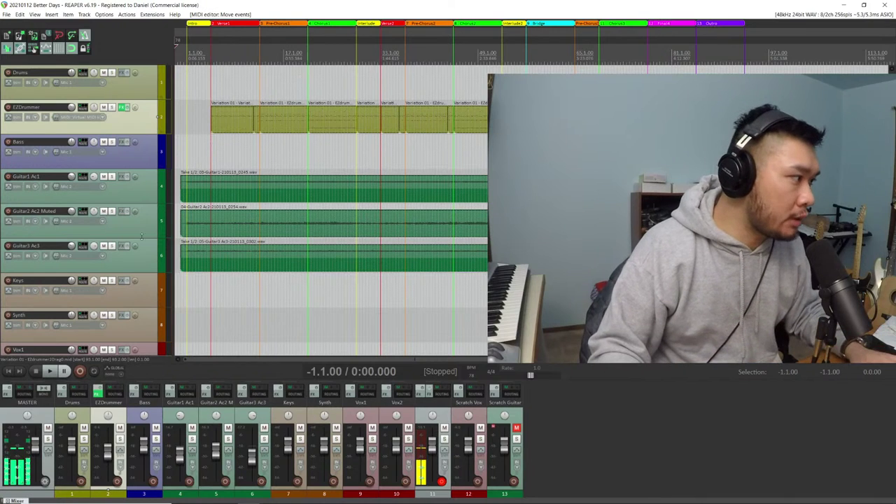
Switch to OBS and Chrome to check the live stream, and return to REAPER
{"action": "scroll", "coordinate": [147, 242], "scroll_direction": "down", "scroll_amount": 5}
{"action": "key", "text": "alt+Tab"}
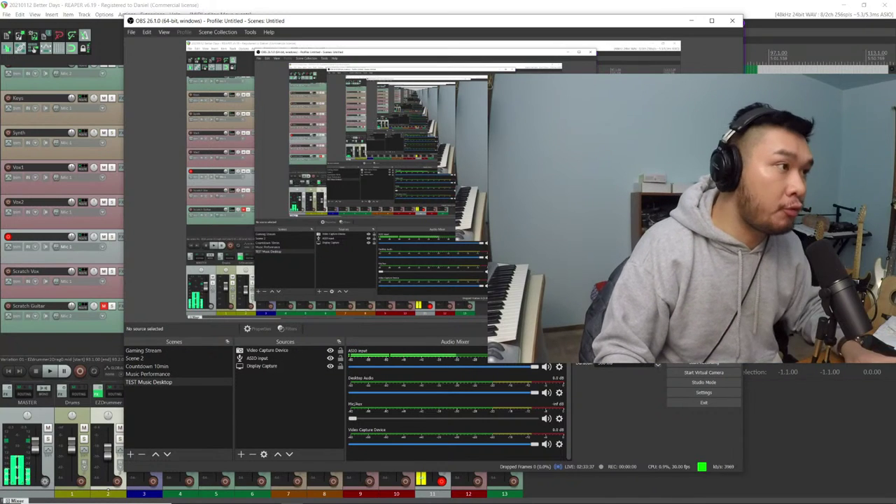
{"action": "key", "text": "alt+Tab"}
{"action": "key", "text": "alt+Tab"}
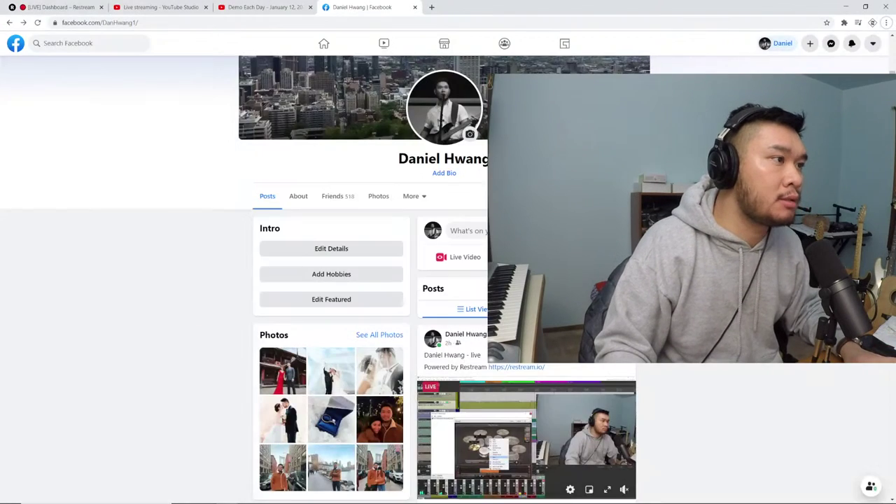
{"action": "key", "text": "alt+Tab"}
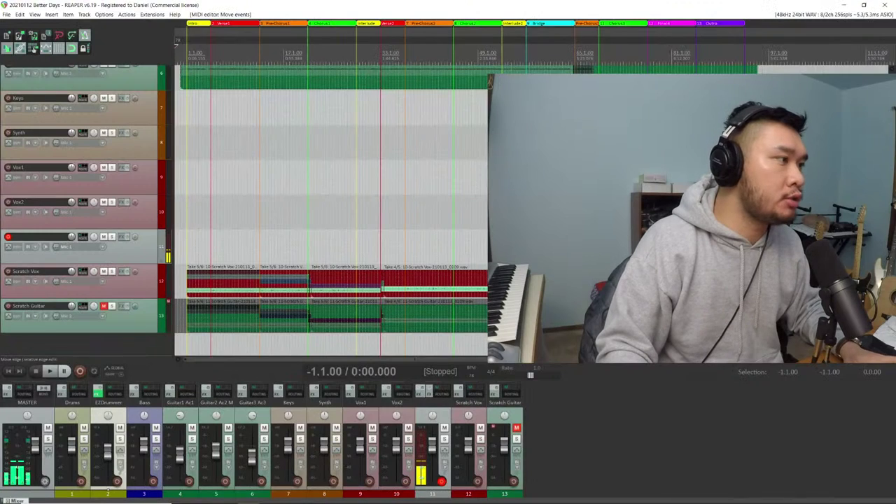
Set the Bass track's mono recording input to Mic 2 and arm the track for recording
{"action": "scroll", "coordinate": [100, 183], "scroll_direction": "down", "scroll_amount": 3}
{"action": "scroll", "coordinate": [100, 183], "scroll_direction": "down", "scroll_amount": 3}
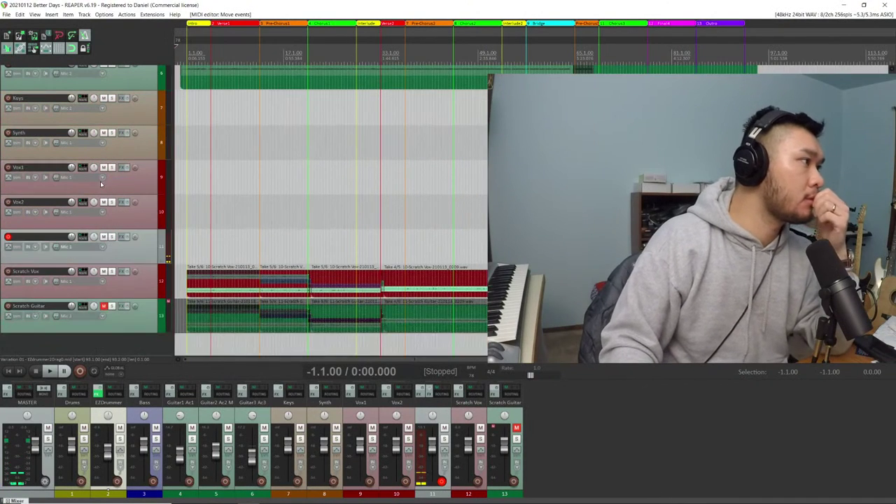
{"action": "scroll", "coordinate": [101, 182], "scroll_direction": "up", "scroll_amount": 5}
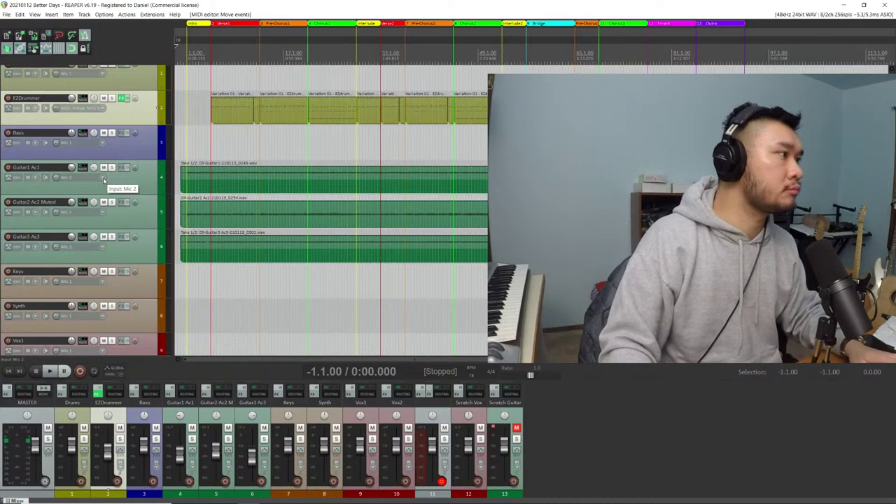
{"action": "left_click", "coordinate": [135, 158]}
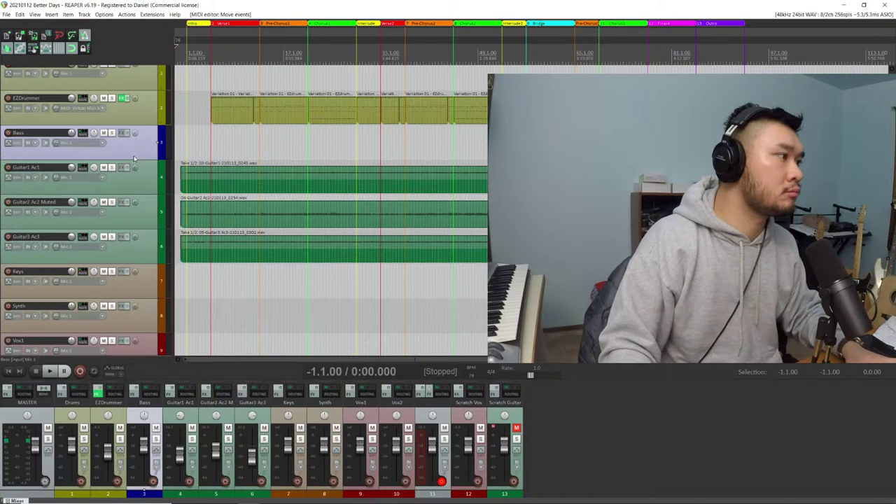
{"action": "key", "text": "alt+Tab"}
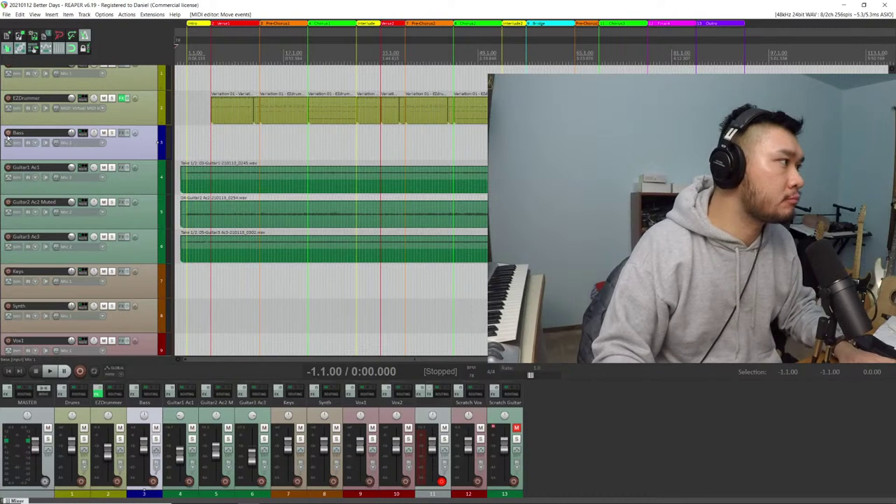
{"action": "left_click", "coordinate": [84, 144]}
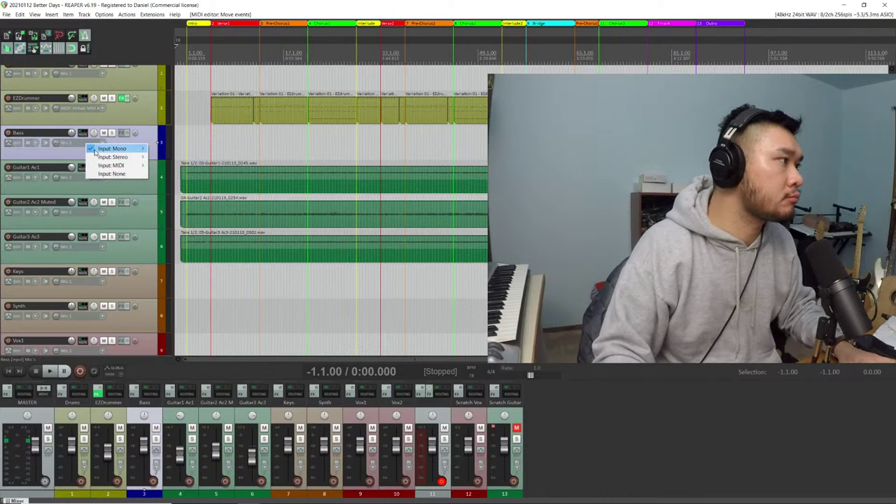
{"action": "left_click", "coordinate": [149, 138]}
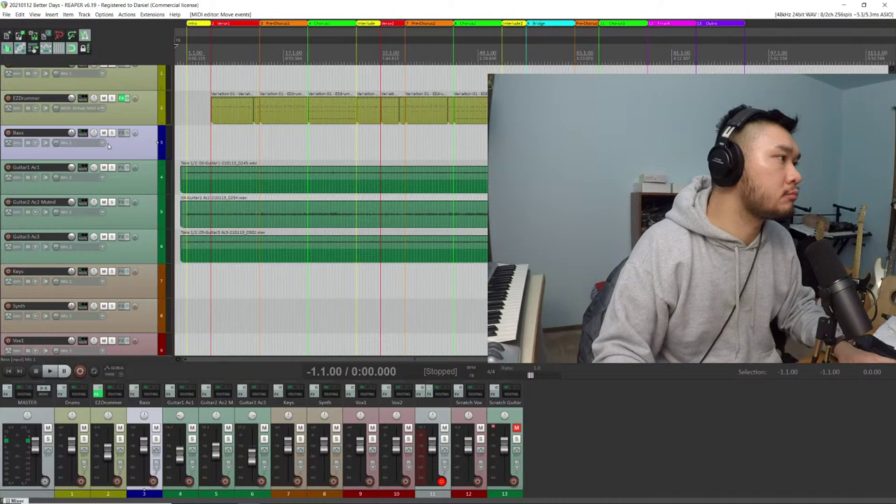
{"action": "left_click", "coordinate": [105, 144]}
{"action": "mouse_move", "coordinate": [129, 149]}
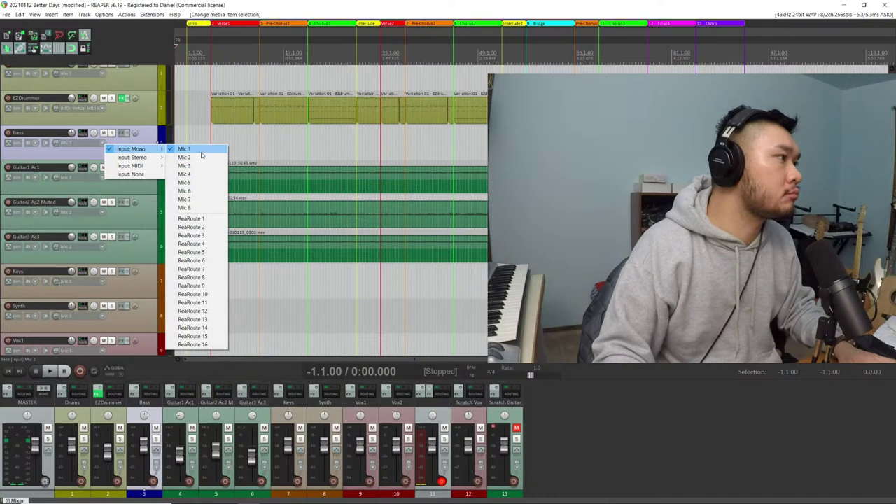
{"action": "left_click", "coordinate": [193, 157]}
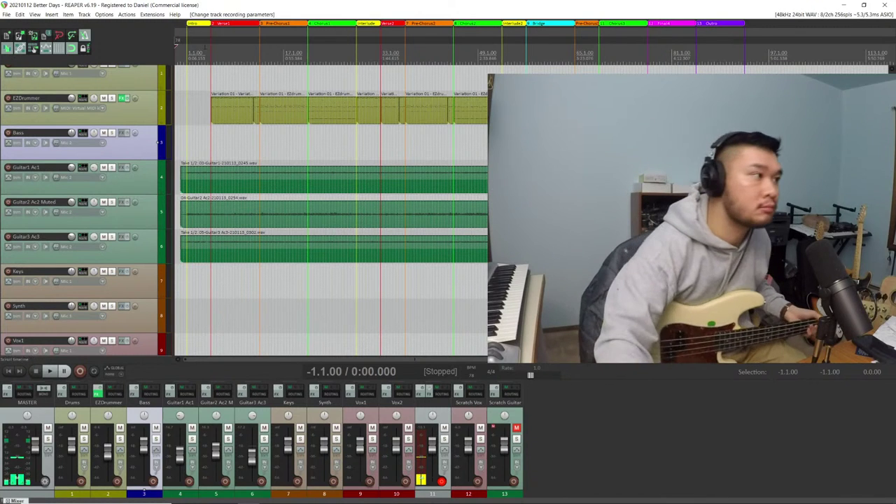
{"action": "left_click", "coordinate": [8, 133]}
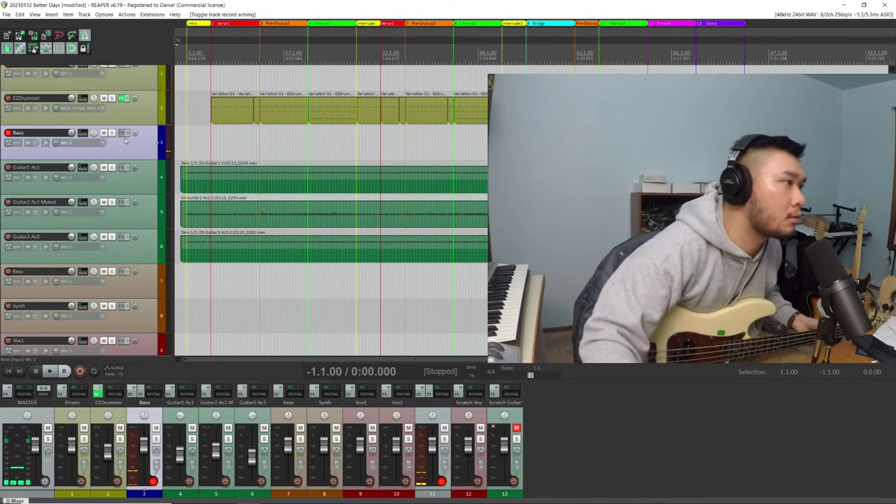
Insert Guitar Rig 6 on the Bass track, use its tuner to check the bass tuning, and remove the plug-in
{"action": "left_click", "coordinate": [123, 134]}
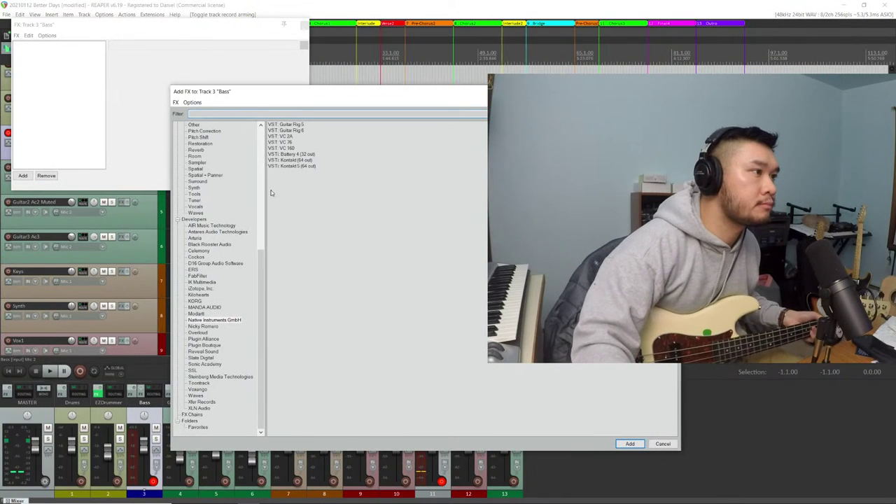
{"action": "double_click", "coordinate": [289, 131]}
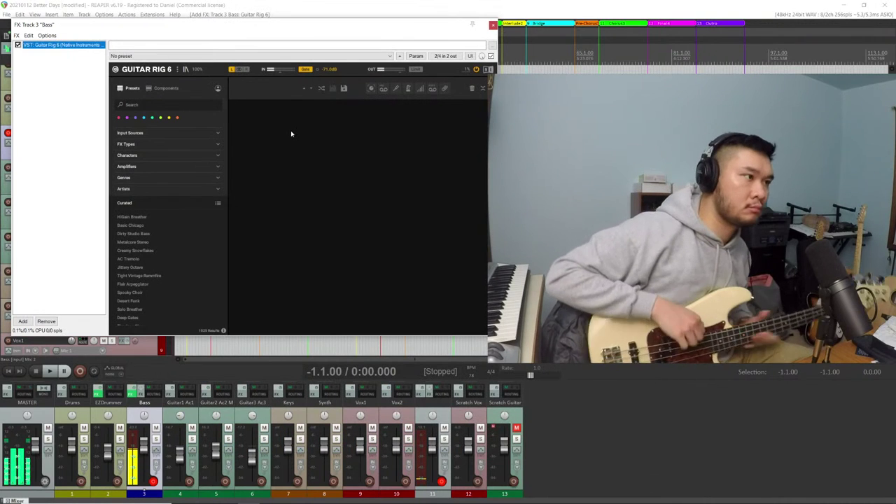
{"action": "left_click", "coordinate": [397, 89]}
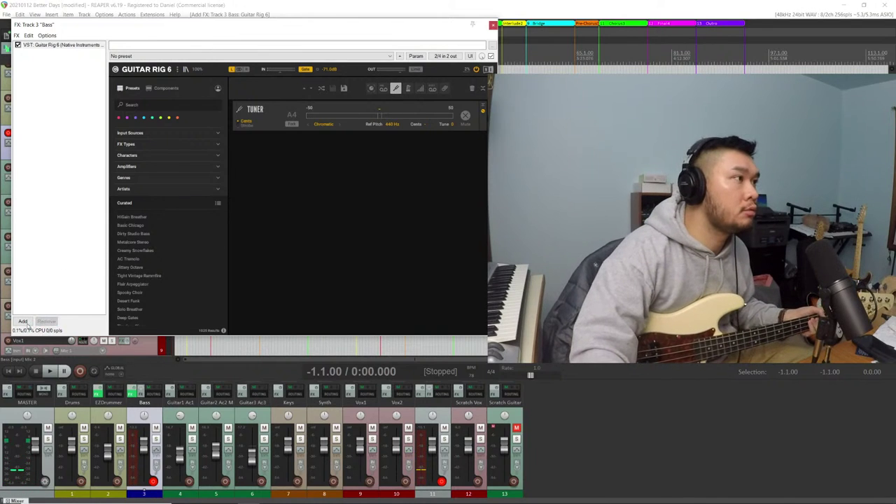
{"action": "key", "text": "Delete"}
Add the IK Multimedia VST AmpliTube 5 to the Bass track's effects chain
{"action": "left_click", "coordinate": [22, 322]}
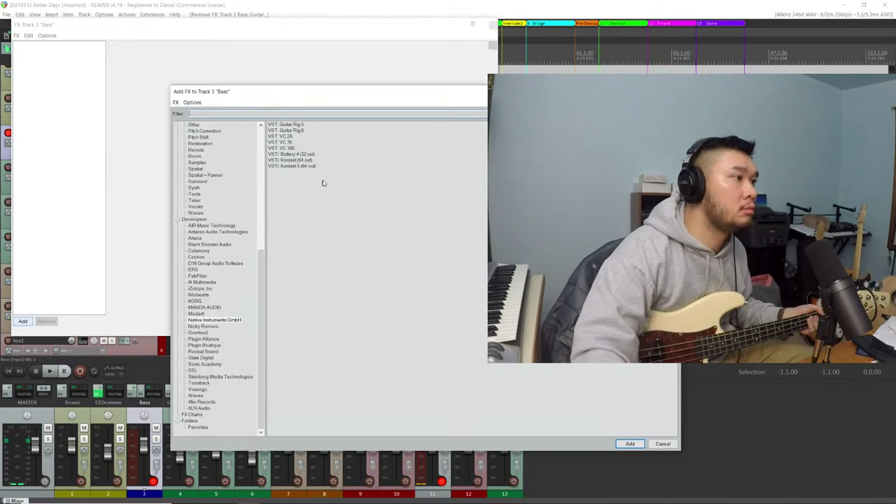
{"action": "left_click", "coordinate": [202, 283]}
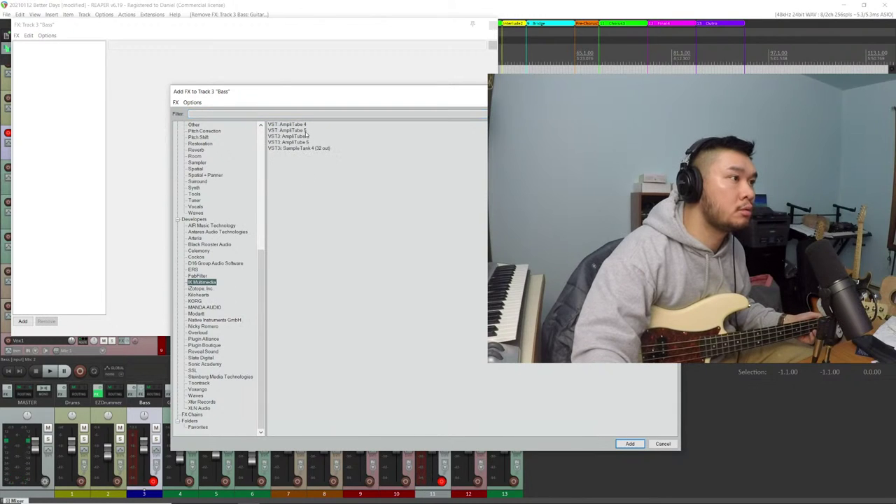
{"action": "left_click", "coordinate": [301, 131]}
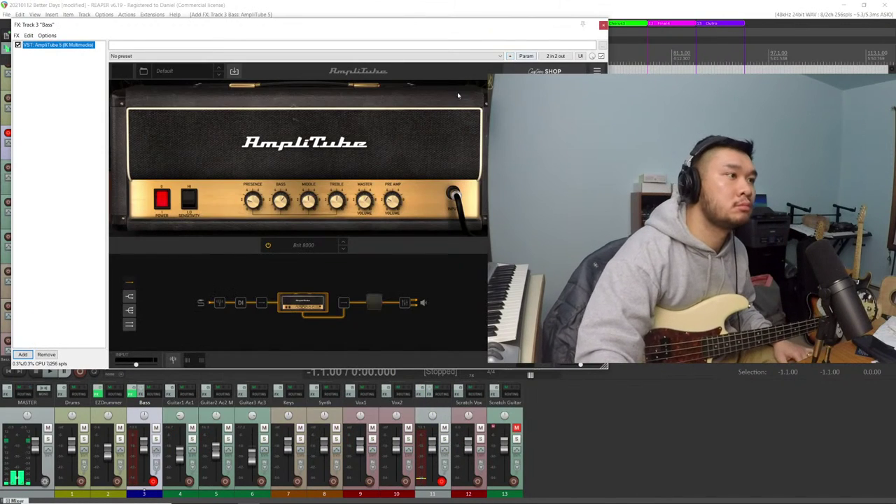
Load AmpliTube's legacy miscellaneous complete bass rig preset 70s vintage Bass
{"action": "left_click", "coordinate": [171, 72]}
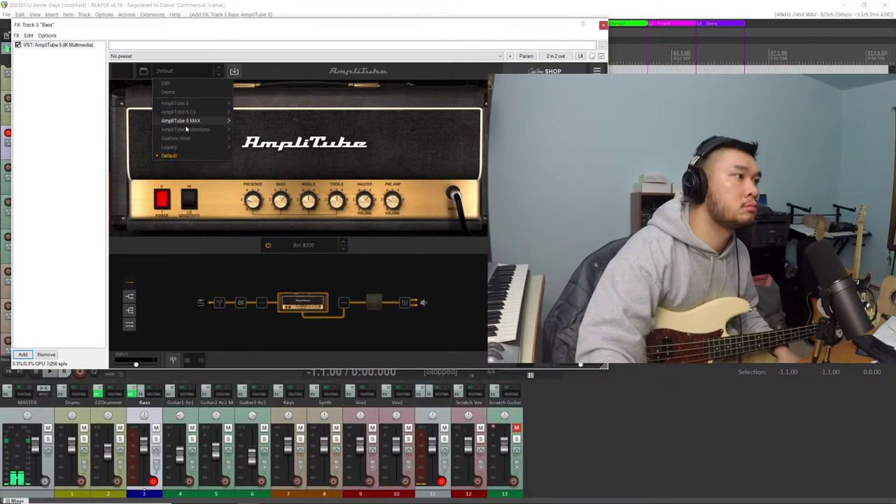
{"action": "mouse_move", "coordinate": [226, 147]}
{"action": "mouse_move", "coordinate": [262, 155]}
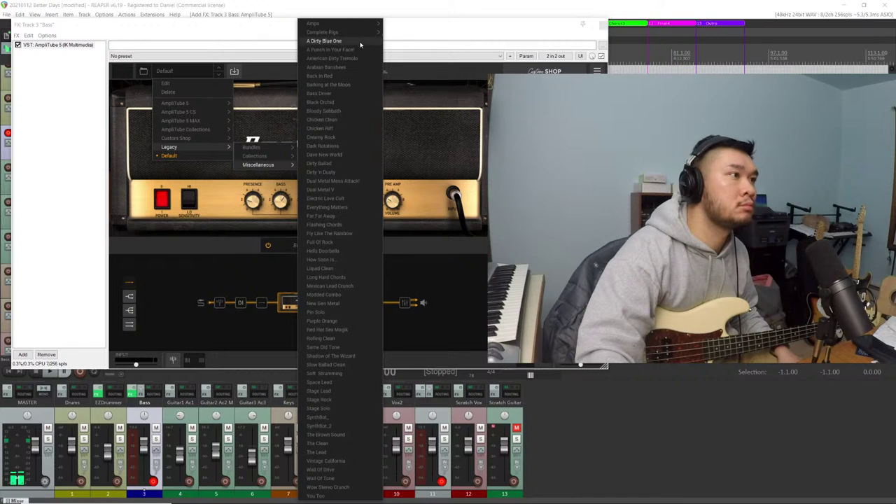
{"action": "mouse_move", "coordinate": [362, 33]}
{"action": "mouse_move", "coordinate": [399, 35]}
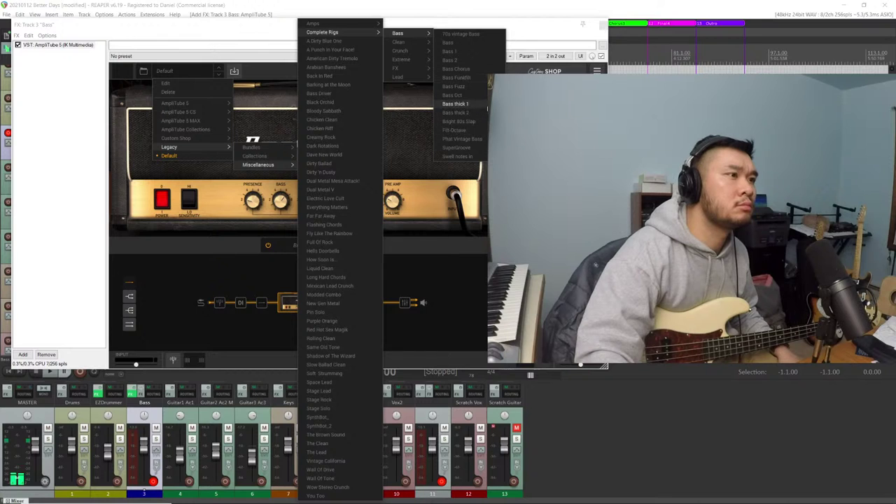
{"action": "left_click", "coordinate": [497, 36]}
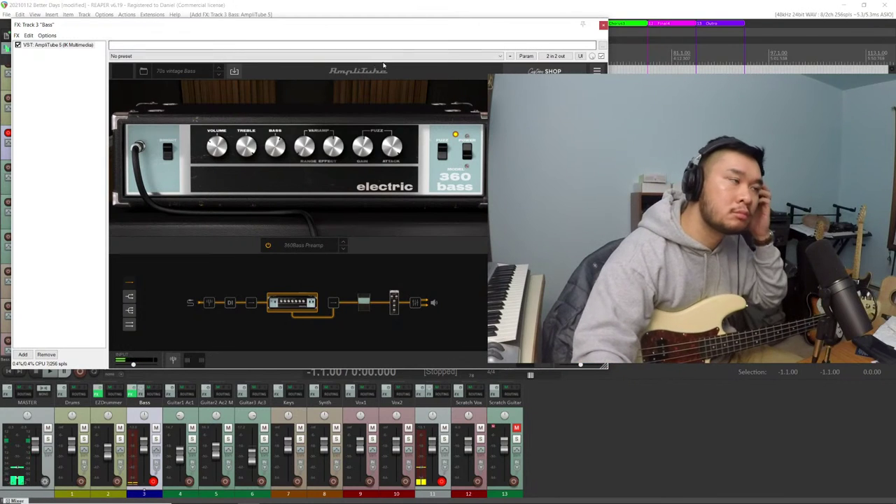
Advance the AmpliTube preset through Bass to Bass 1 and close the Bass track's effects window
{"action": "left_click", "coordinate": [220, 73]}
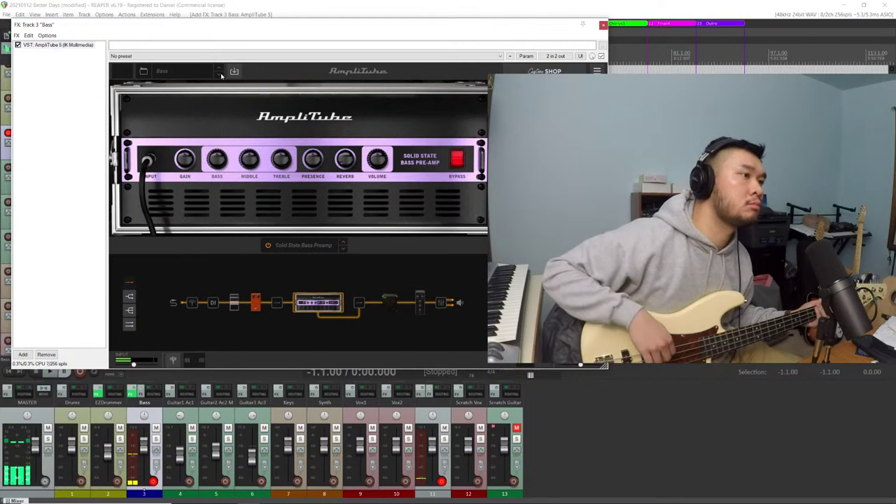
{"action": "left_click", "coordinate": [220, 75]}
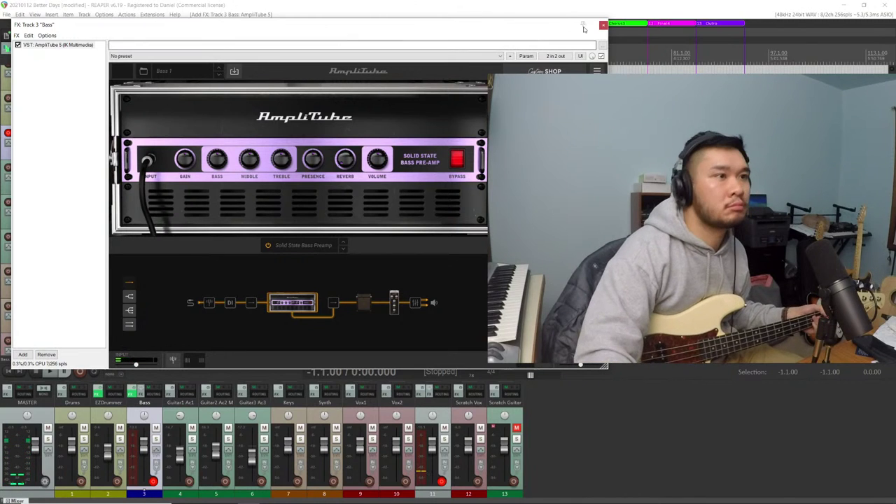
{"action": "left_click", "coordinate": [603, 24]}
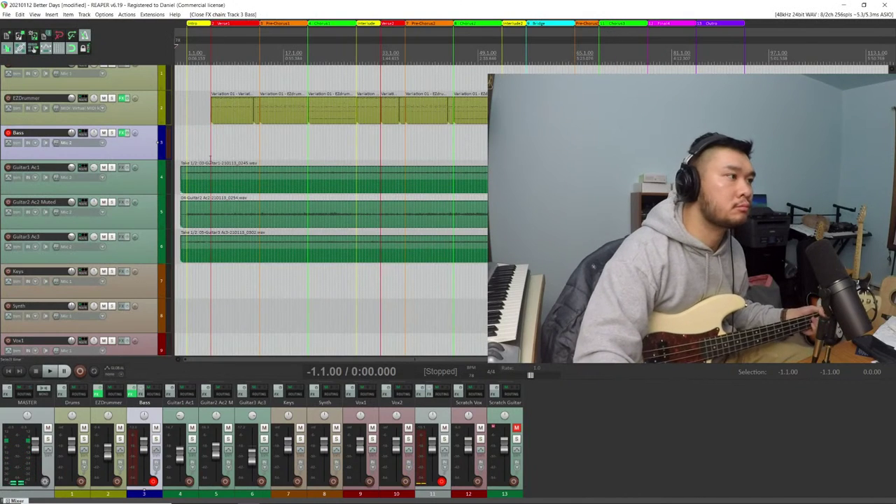
Disarm the unnamed track 11 and place the edit cursor at 0.1.00, ahead of the Intro
{"action": "scroll", "coordinate": [109, 207], "scroll_direction": "down", "scroll_amount": 5}
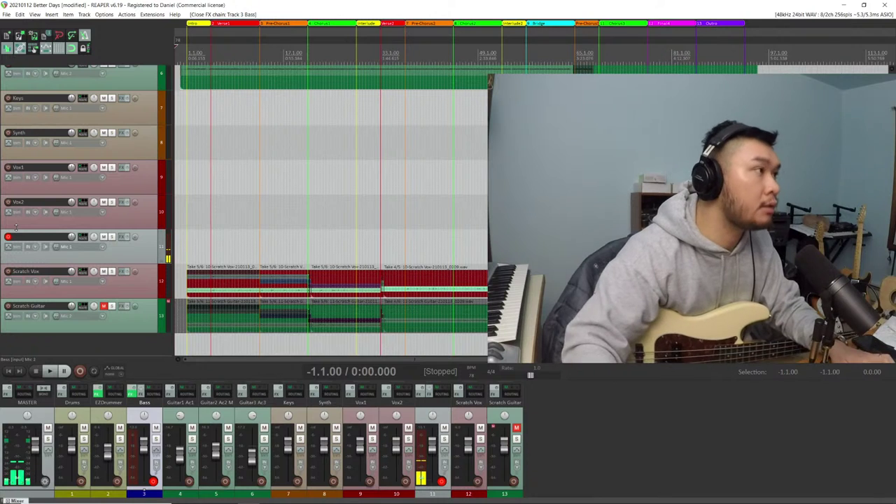
{"action": "left_click", "coordinate": [8, 237]}
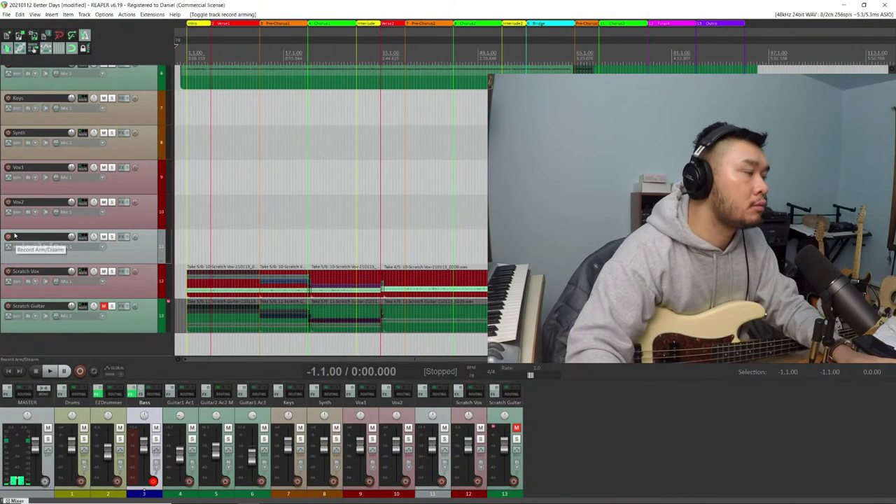
{"action": "scroll", "coordinate": [111, 237], "scroll_direction": "up", "scroll_amount": 3}
{"action": "scroll", "coordinate": [116, 238], "scroll_direction": "up", "scroll_amount": 2}
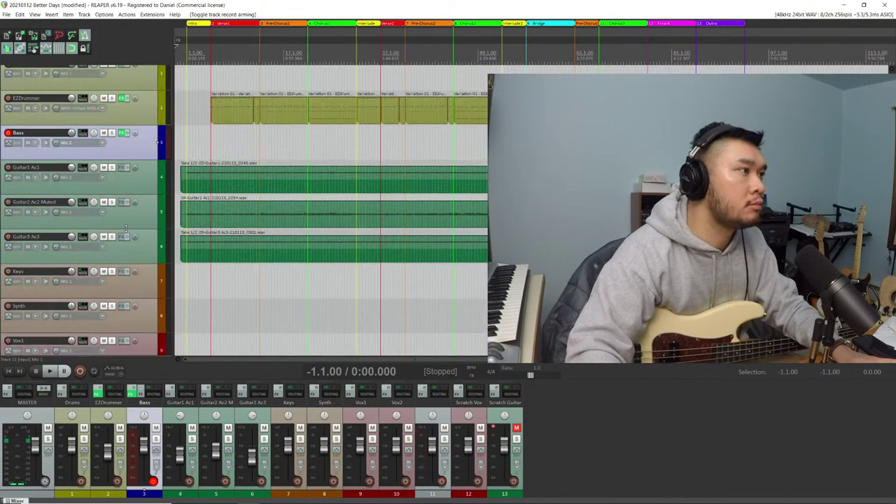
{"action": "left_click", "coordinate": [177, 44]}
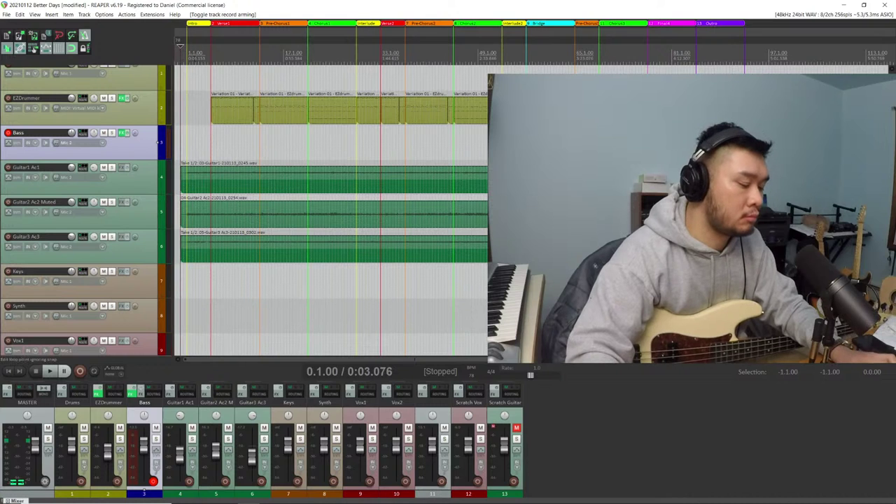
Switch to the Better Days chords and lyrics document in Word and review the chords of the song's sections
{"action": "key", "text": "alt+Tab"}
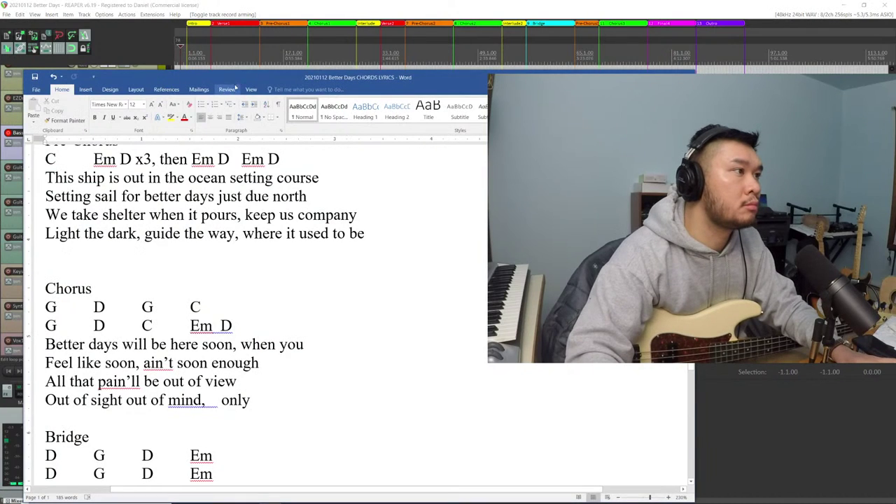
{"action": "key", "text": "ctrl+End"}
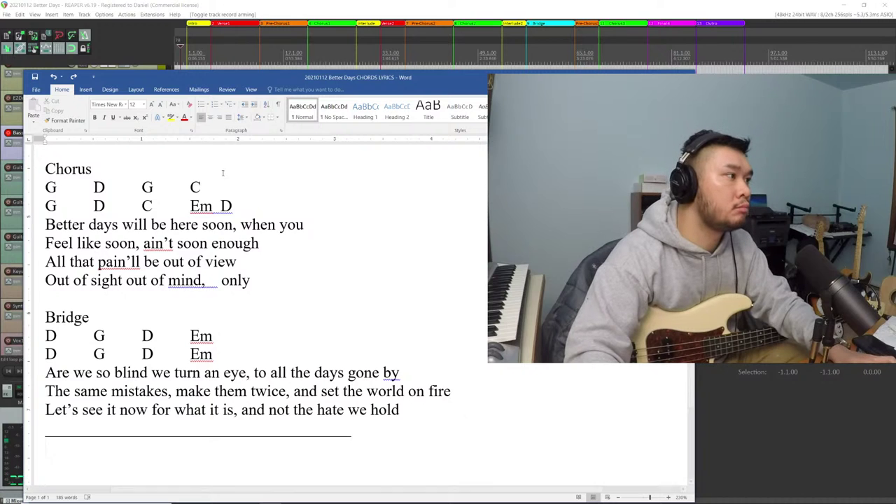
{"action": "scroll", "coordinate": [223, 179], "scroll_direction": "up", "scroll_amount": 5}
{"action": "scroll", "coordinate": [222, 179], "scroll_direction": "up", "scroll_amount": 1}
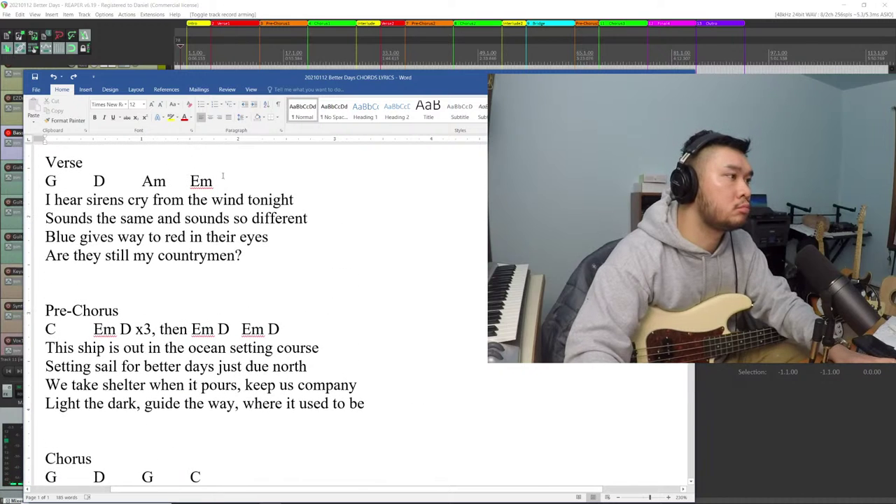
{"action": "scroll", "coordinate": [223, 176], "scroll_direction": "down", "scroll_amount": 1}
{"action": "scroll", "coordinate": [222, 176], "scroll_direction": "up", "scroll_amount": 1}
{"action": "scroll", "coordinate": [223, 176], "scroll_direction": "down", "scroll_amount": 1}
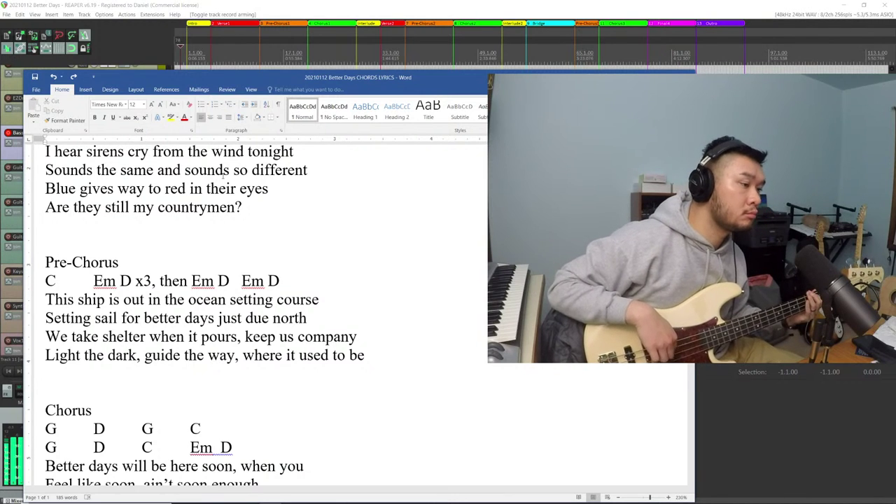
Start recording a bass take in REAPER and bring the chords and lyrics document in Word back to the front
{"action": "key", "text": "alt+Tab"}
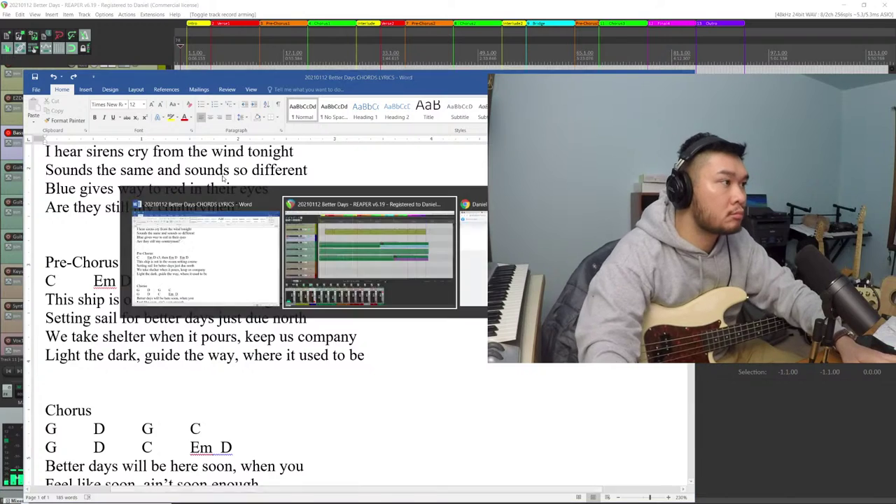
{"action": "key", "text": "ctrl+r"}
{"action": "key", "text": "alt+Tab"}
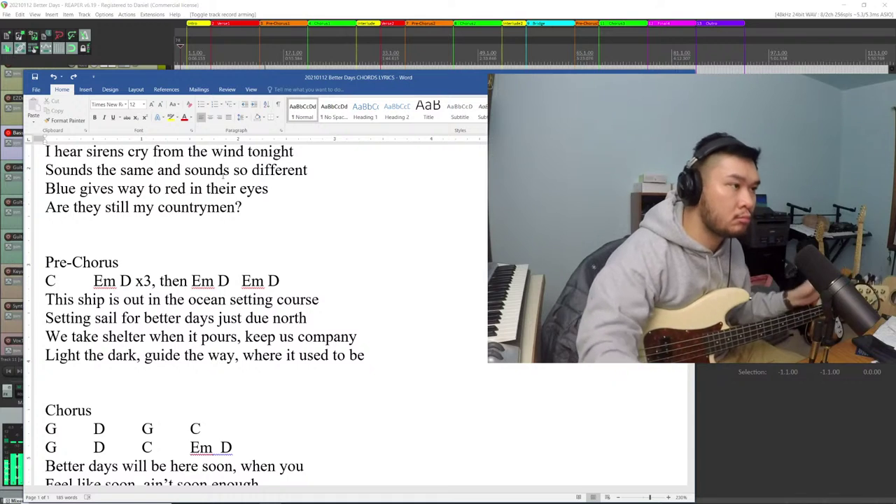
Return to REAPER, stop recording and delete the recorded bass file
{"action": "left_click", "coordinate": [198, 8]}
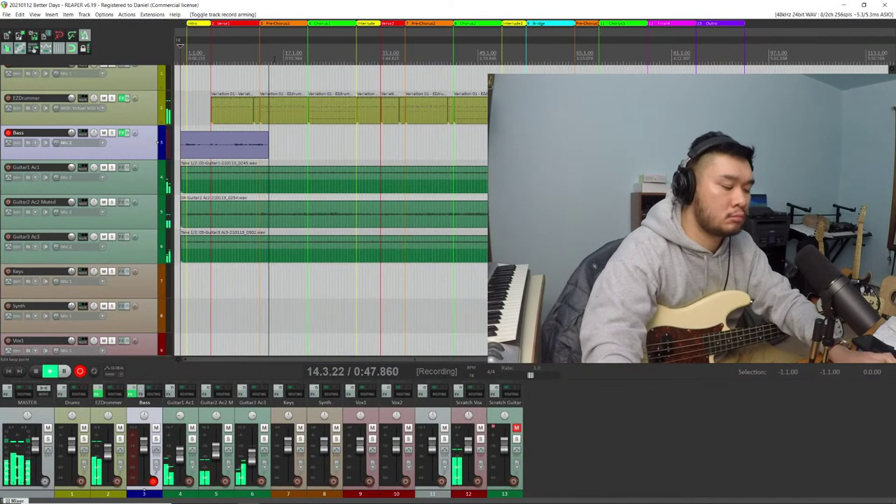
{"action": "key", "text": "space"}
{"action": "left_click", "coordinate": [483, 302]}
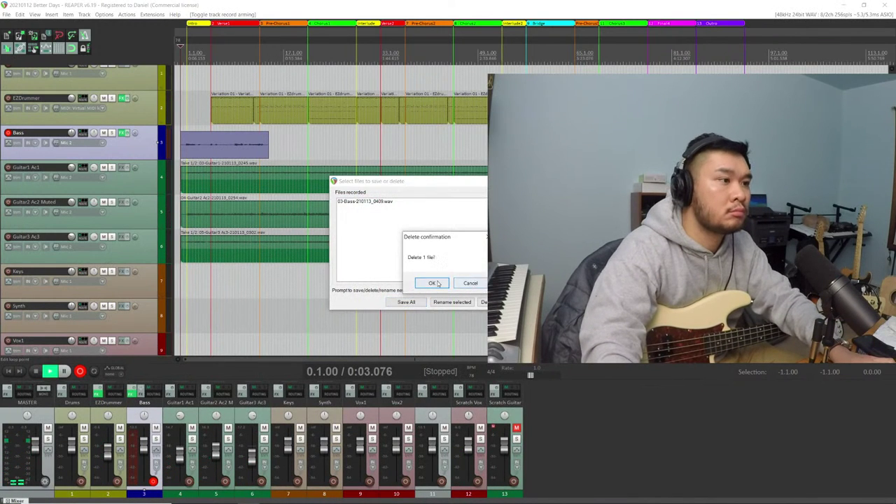
{"action": "left_click", "coordinate": [426, 282]}
Copy the EZDrummer Variation_01 item at the start of Verse1 and paste it past the song's end at measure 107
{"action": "scroll", "coordinate": [190, 75], "scroll_direction": "up", "scroll_amount": 4}
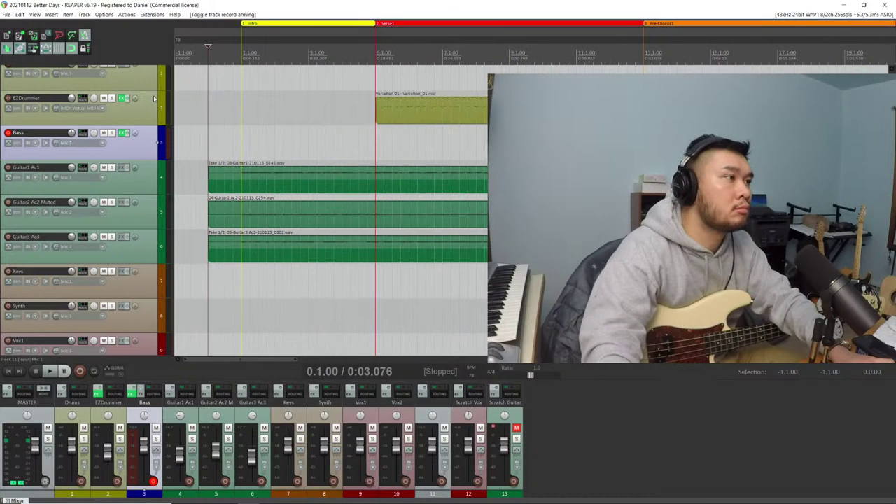
{"action": "scroll", "coordinate": [155, 98], "scroll_direction": "up", "scroll_amount": 1}
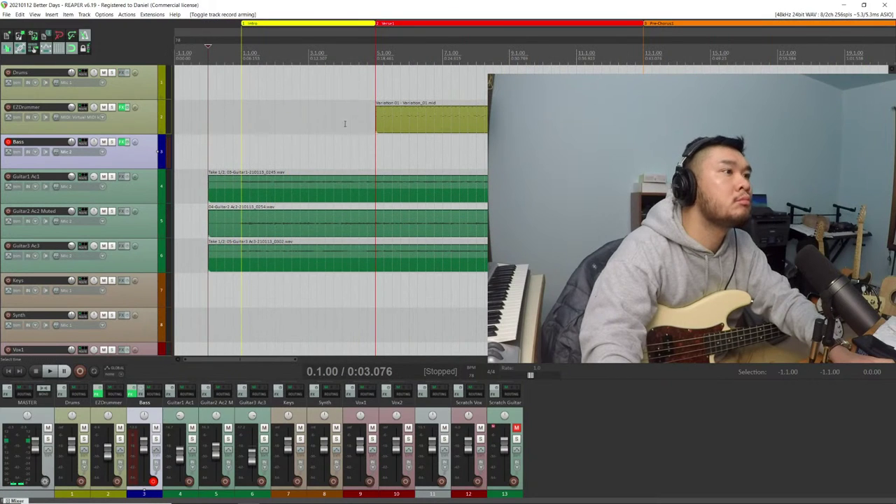
{"action": "scroll", "coordinate": [186, 131], "scroll_direction": "down", "scroll_amount": 3}
{"action": "scroll", "coordinate": [185, 131], "scroll_direction": "up", "scroll_amount": 3}
{"action": "scroll", "coordinate": [280, 140], "scroll_direction": "down", "scroll_amount": 4}
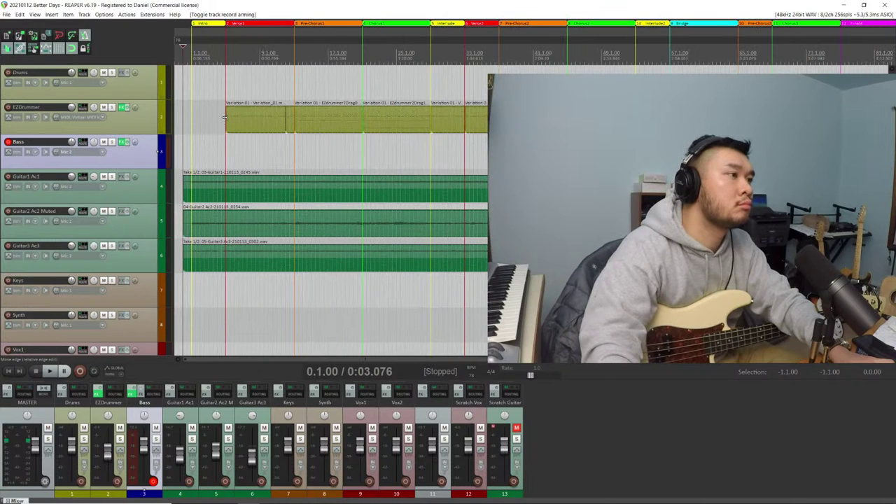
{"action": "scroll", "coordinate": [276, 163], "scroll_direction": "up", "scroll_amount": 2}
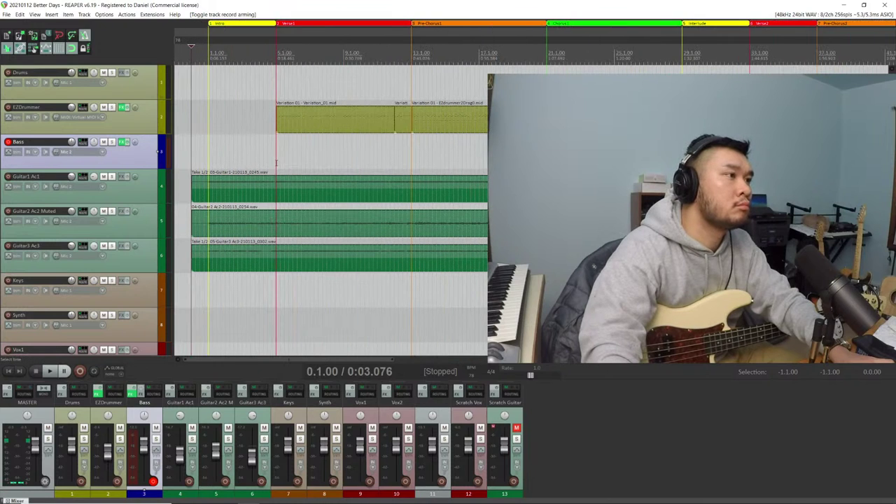
{"action": "left_click", "coordinate": [315, 132]}
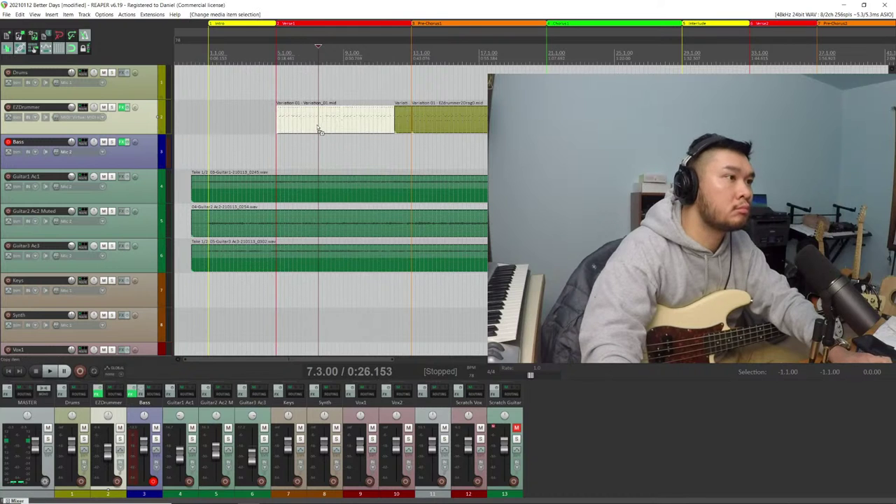
{"action": "scroll", "coordinate": [357, 132], "scroll_direction": "down", "scroll_amount": 5}
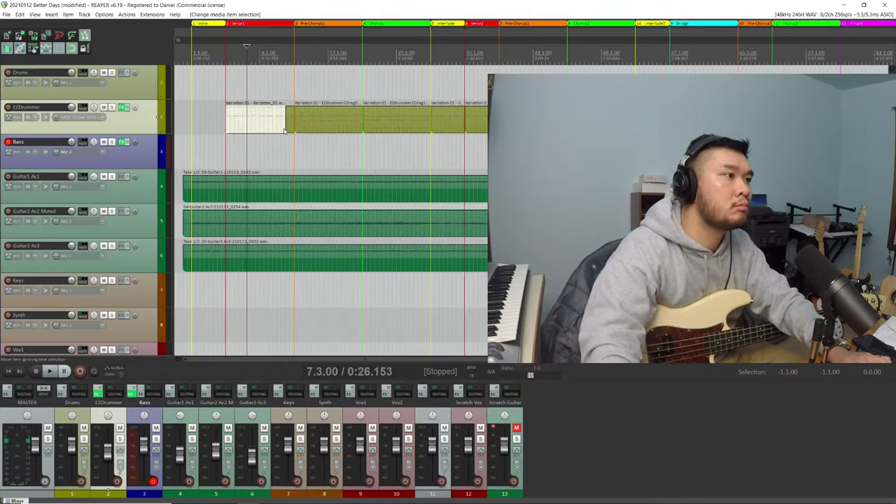
{"action": "left_click", "coordinate": [761, 126]}
{"action": "key", "text": "ctrl+v"}
{"action": "left_click", "coordinate": [514, 126]}
Audition the pasted drum item and trim its start to measure 108
{"action": "key", "text": "space"}
{"action": "scroll", "coordinate": [514, 126], "scroll_direction": "up", "scroll_amount": 2}
{"action": "scroll", "coordinate": [514, 126], "scroll_direction": "up", "scroll_amount": 2}
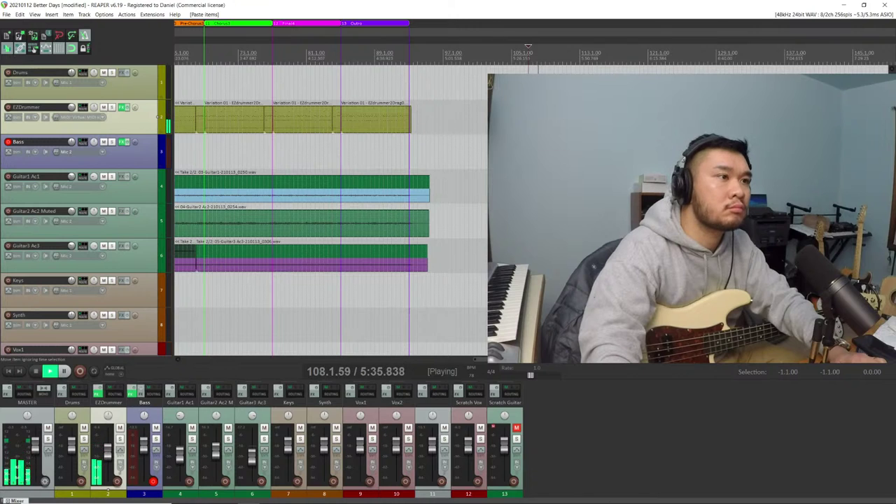
{"action": "scroll", "coordinate": [514, 126], "scroll_direction": "up", "scroll_amount": 3}
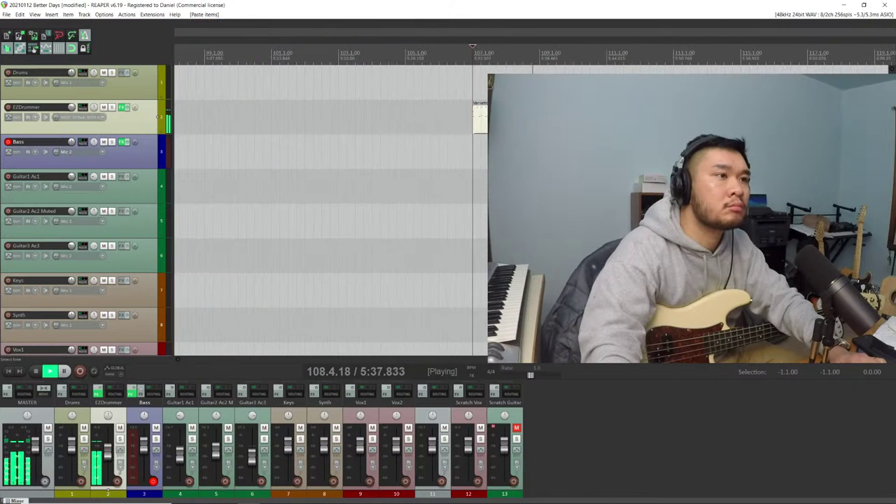
{"action": "key", "text": "space"}
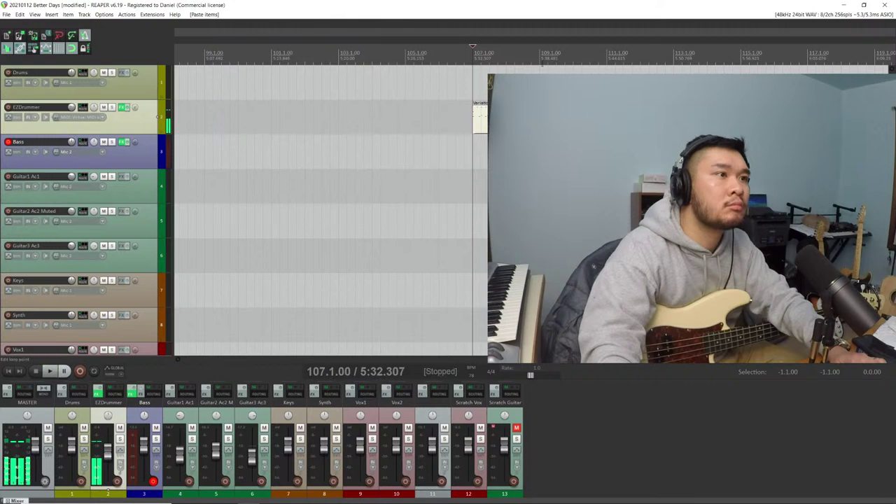
{"action": "left_click_drag", "start_coordinate": [474, 126], "coordinate": [504, 126]}
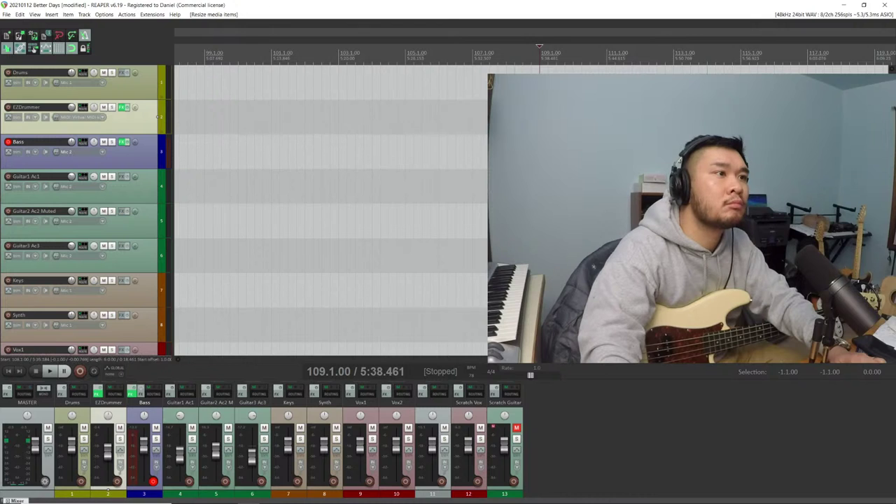
Play back the trimmed drum item from 107.4.00 to check the groove
{"action": "left_click", "coordinate": [498, 53]}
{"action": "key", "text": "space"}
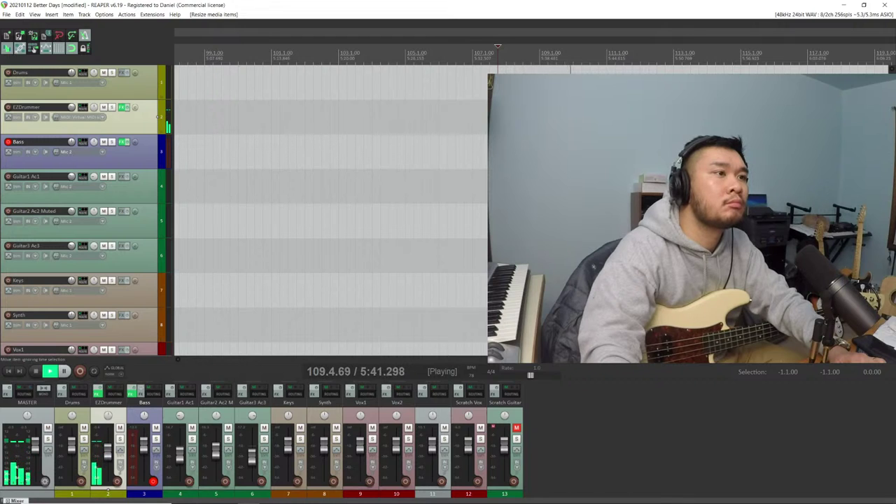
{"action": "key", "text": "space"}
{"action": "key", "text": "minus"}
{"action": "key", "text": "equal"}
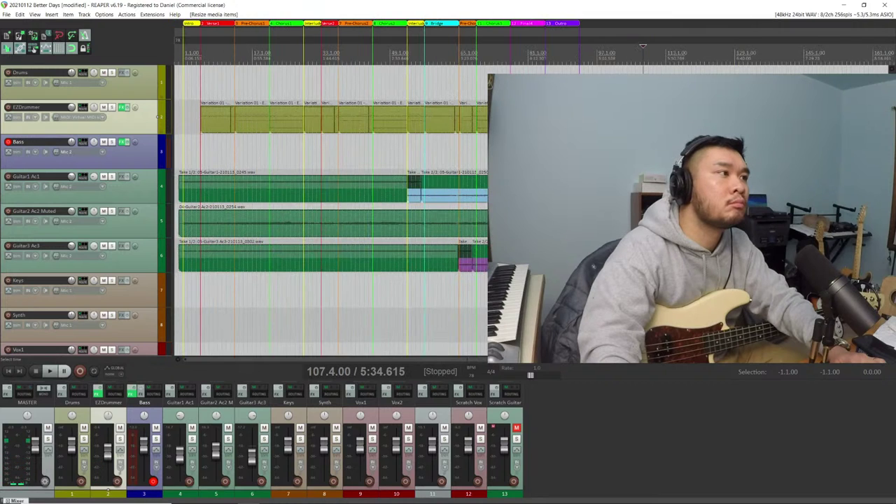
{"action": "key", "text": "minus"}
{"action": "key", "text": "minus"}
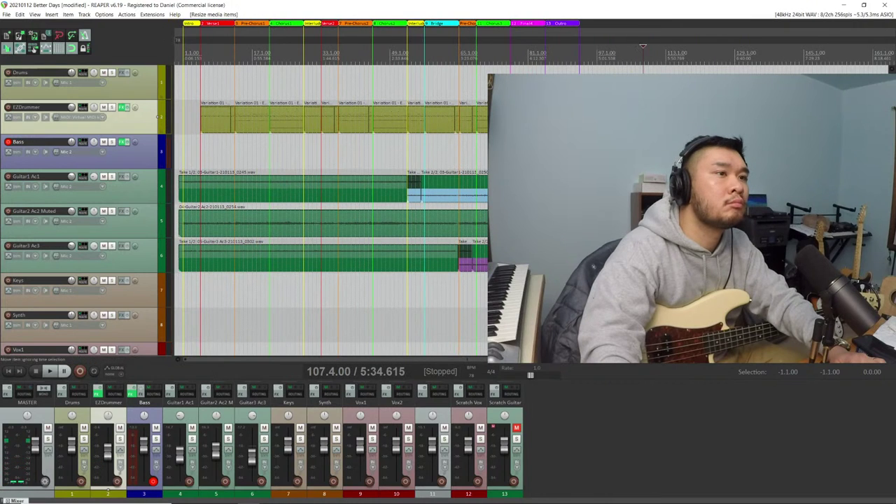
{"action": "key", "text": "space"}
{"action": "key", "text": "equal"}
{"action": "key", "text": "equal"}
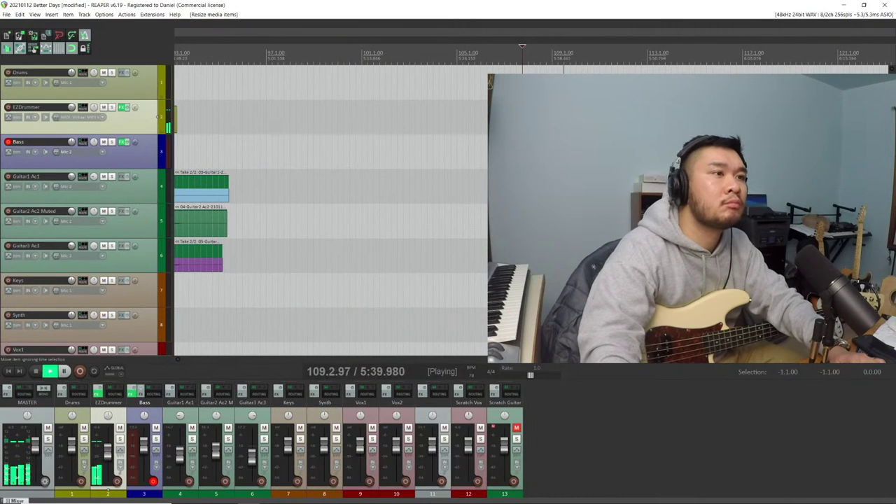
{"action": "key", "text": "space"}
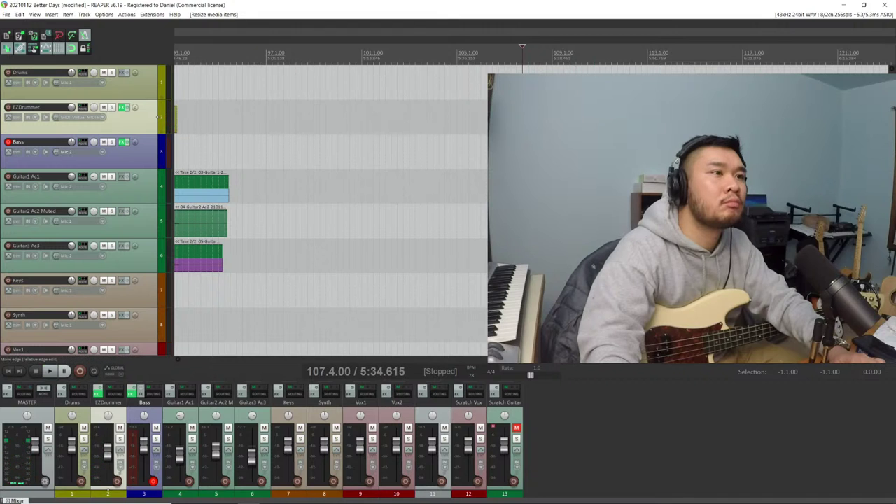
Move the shortened drum item into the Intro section and extend its start back to measure 1
{"action": "scroll", "coordinate": [331, 210], "scroll_direction": "down", "scroll_amount": 5}
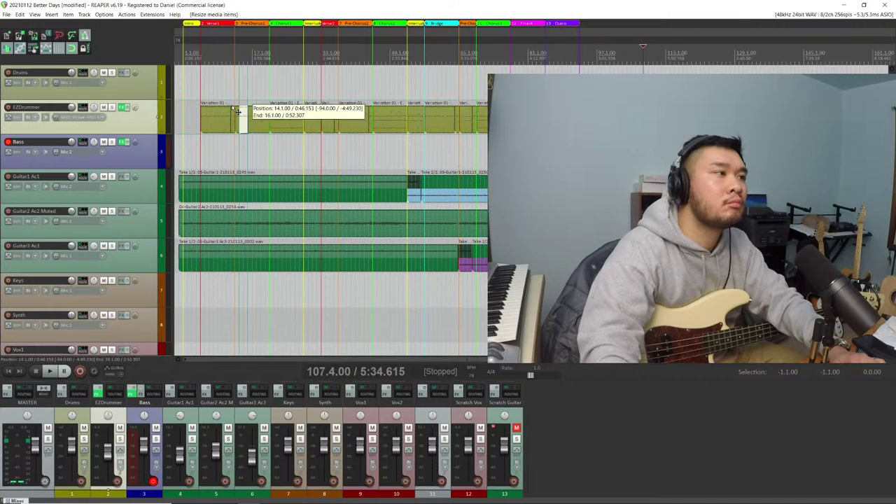
{"action": "left_click_drag", "start_coordinate": [194, 118], "coordinate": [194, 118]}
{"action": "scroll", "coordinate": [210, 119], "scroll_direction": "up", "scroll_amount": 5}
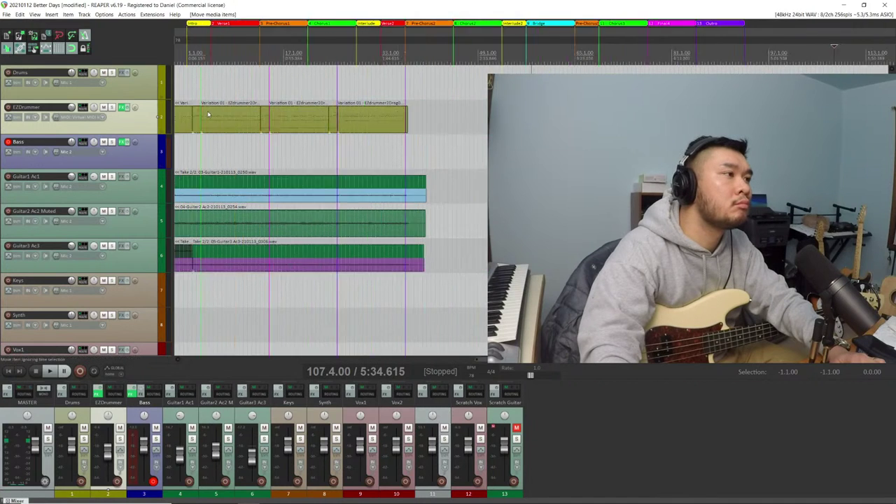
{"action": "scroll", "coordinate": [250, 121], "scroll_direction": "up", "scroll_amount": 5}
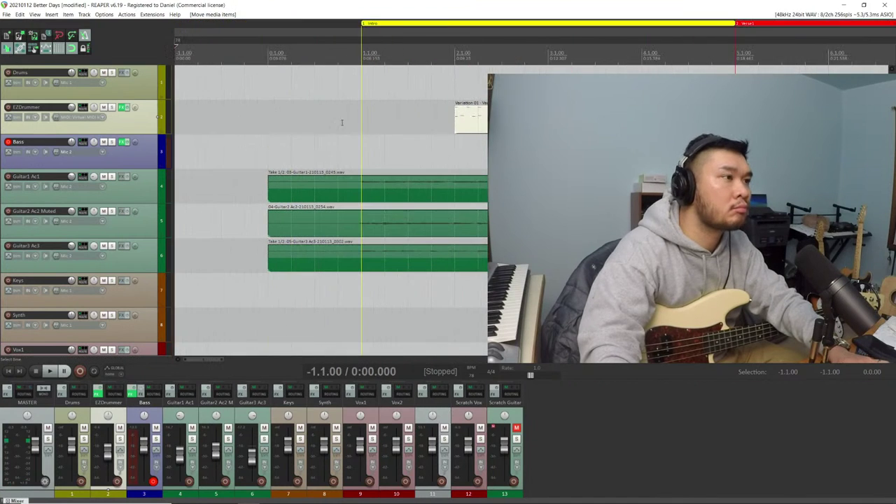
{"action": "left_click_drag", "start_coordinate": [483, 123], "coordinate": [393, 131]}
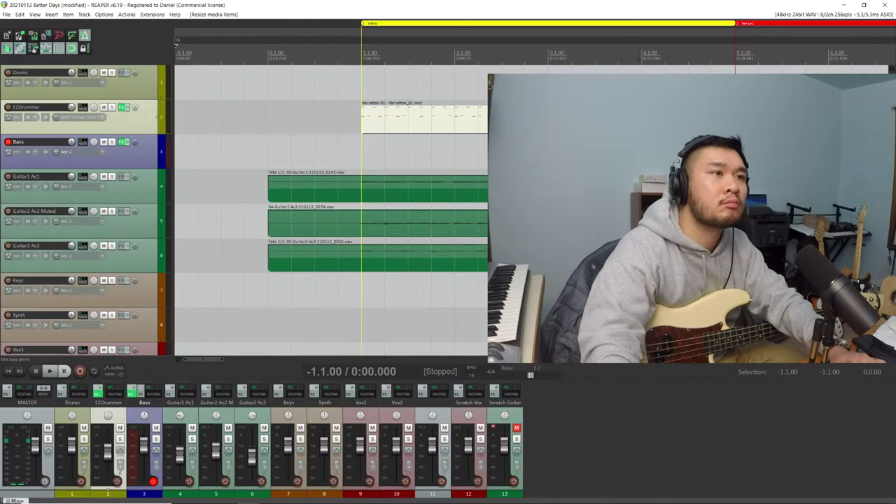
Audition the intro drums, undo the stray time selection and delete the copied drum item from the intro
{"action": "key", "text": "space"}
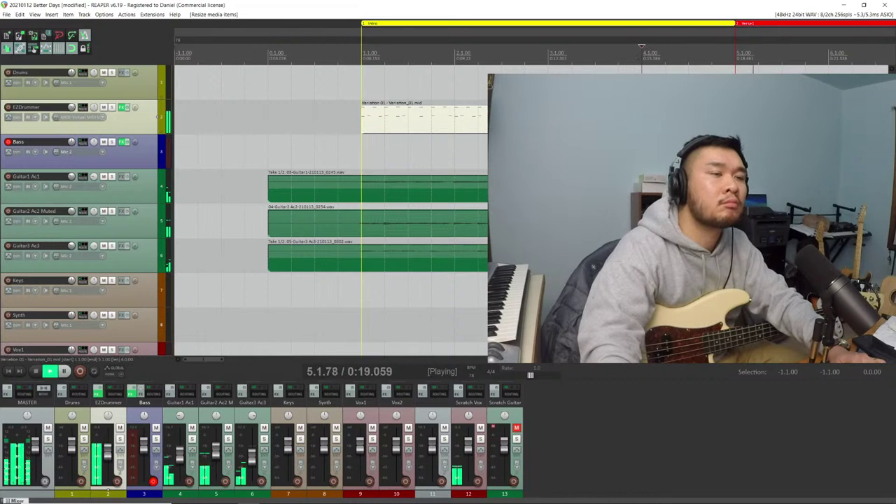
{"action": "key", "text": "space"}
{"action": "scroll", "coordinate": [421, 133], "scroll_direction": "down", "scroll_amount": 3}
{"action": "mouse_move", "coordinate": [428, 133]}
{"action": "left_mouse_down"}
{"action": "mouse_move", "coordinate": [356, 130]}
{"action": "mouse_move", "coordinate": [457, 125]}
{"action": "mouse_move", "coordinate": [357, 125]}
{"action": "mouse_move", "coordinate": [417, 123]}
{"action": "left_mouse_up"}
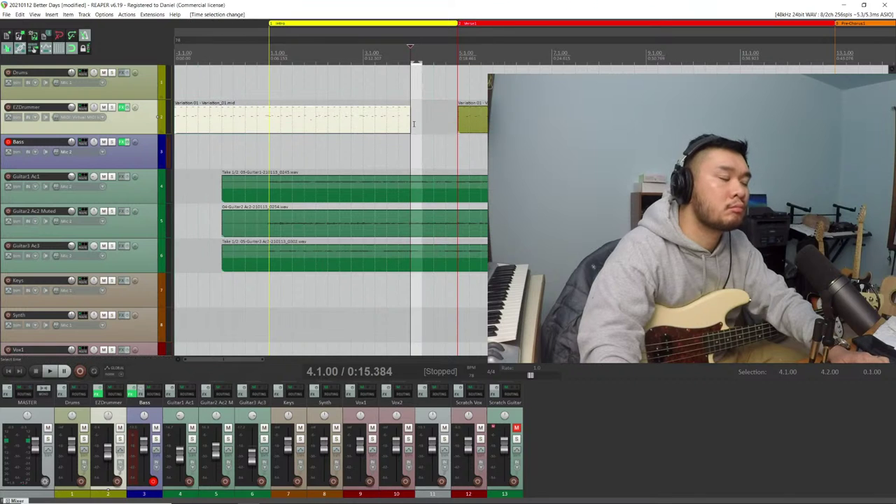
{"action": "key", "text": "ctrl+z"}
{"action": "left_click", "coordinate": [398, 125]}
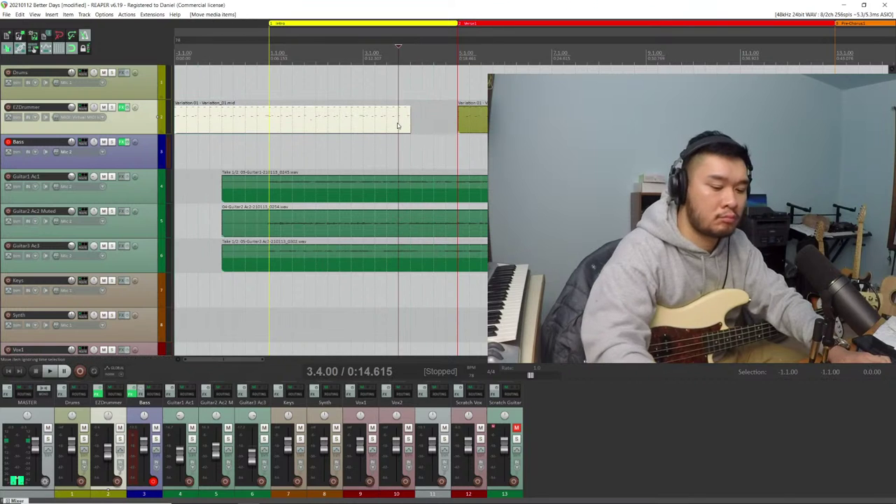
{"action": "key", "text": "Delete"}
Extend the start of the Verse1 EZDrummer item back through the intro to 0.1.00, in line with the guitar recordings, checking it by playback
{"action": "left_click_drag", "start_coordinate": [457, 117], "coordinate": [269, 119]}
{"action": "scroll", "coordinate": [213, 132], "scroll_direction": "up", "scroll_amount": 3}
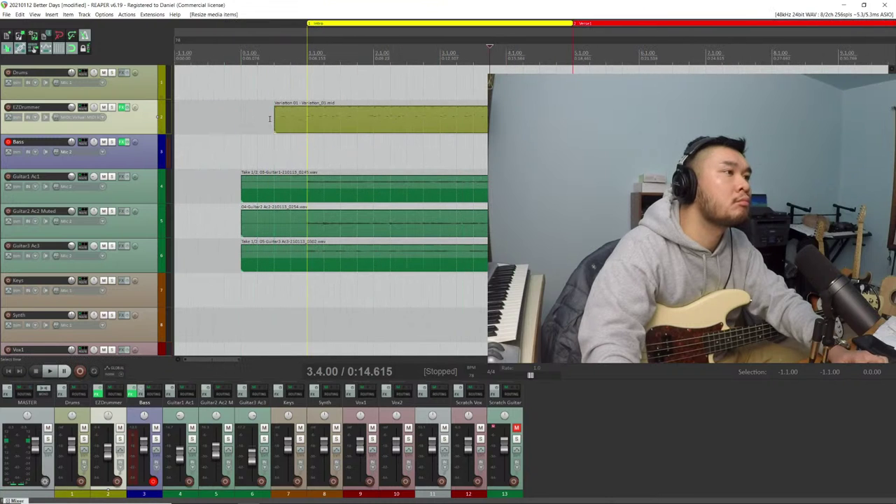
{"action": "scroll", "coordinate": [269, 119], "scroll_direction": "down", "scroll_amount": 3}
{"action": "key", "text": "Home"}
{"action": "key", "text": "space"}
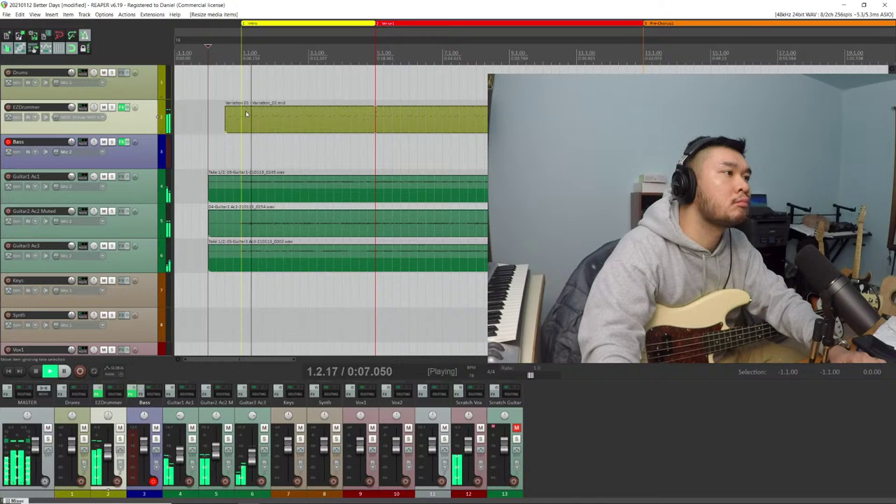
{"action": "left_click_drag", "start_coordinate": [224, 119], "coordinate": [209, 121]}
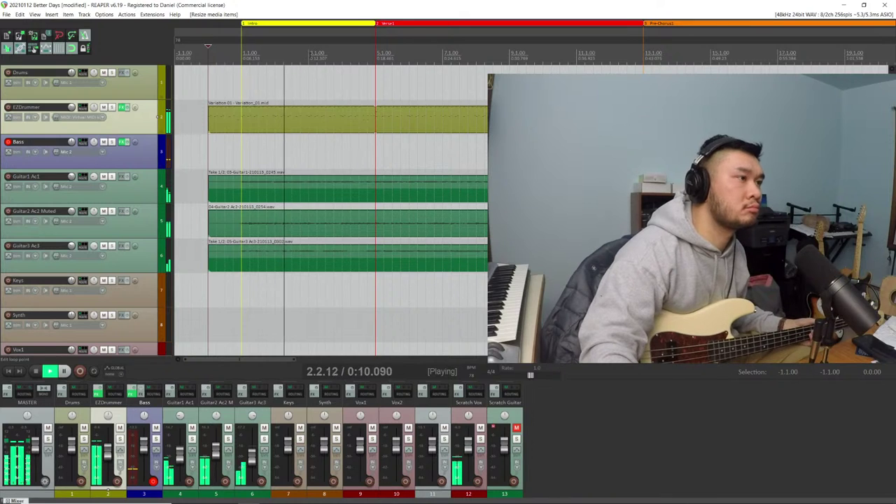
Audition the song from measure 20, just before Chorus1, and stop playback
{"action": "scroll", "coordinate": [368, 112], "scroll_direction": "down", "scroll_amount": 3}
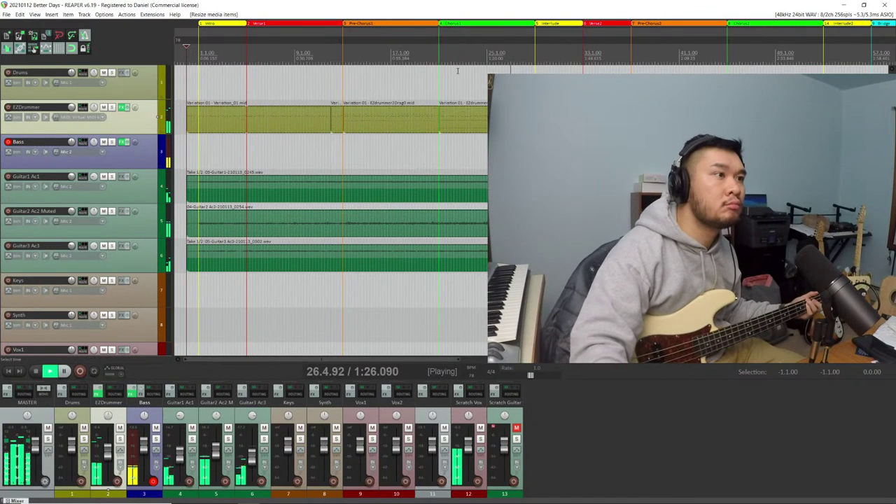
{"action": "left_click", "coordinate": [426, 47]}
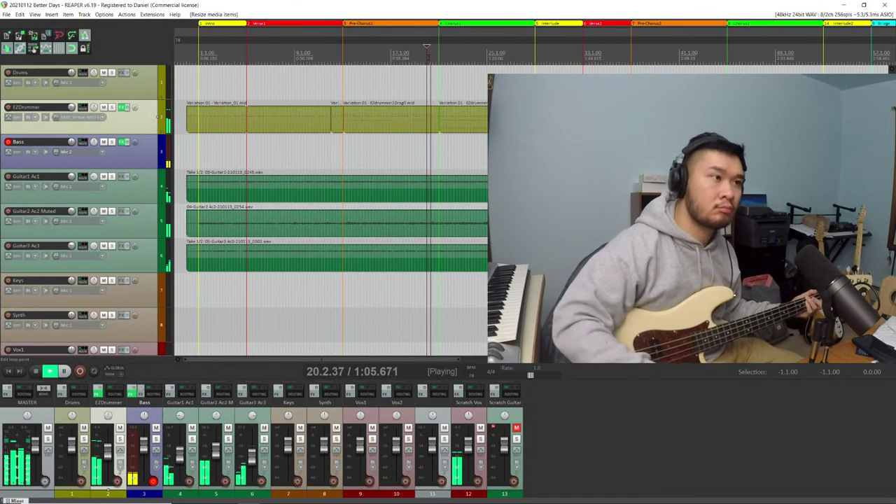
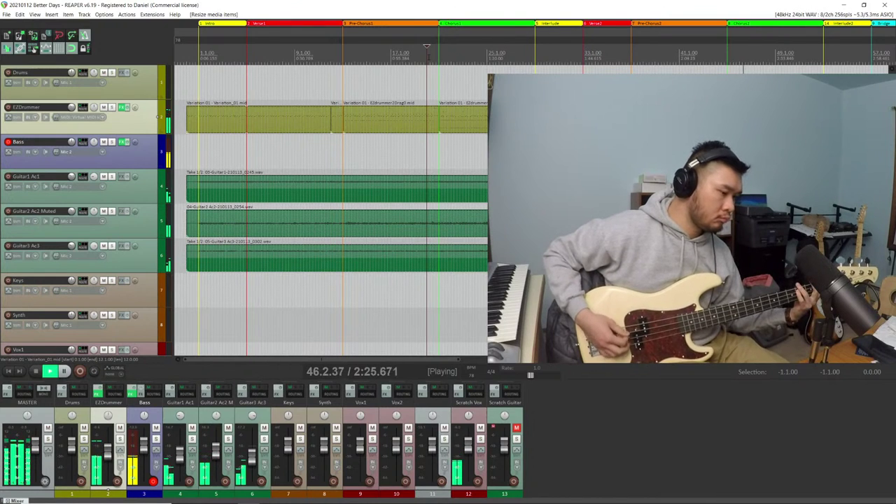
{"action": "key", "text": "space"}
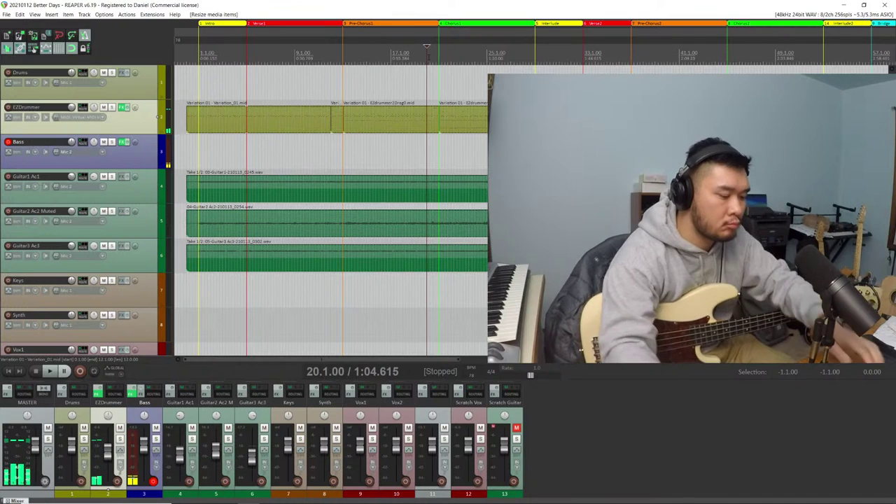
Open AmpliTube 5 on the Bass track and switch on its UltraTuner
{"action": "left_click", "coordinate": [123, 142]}
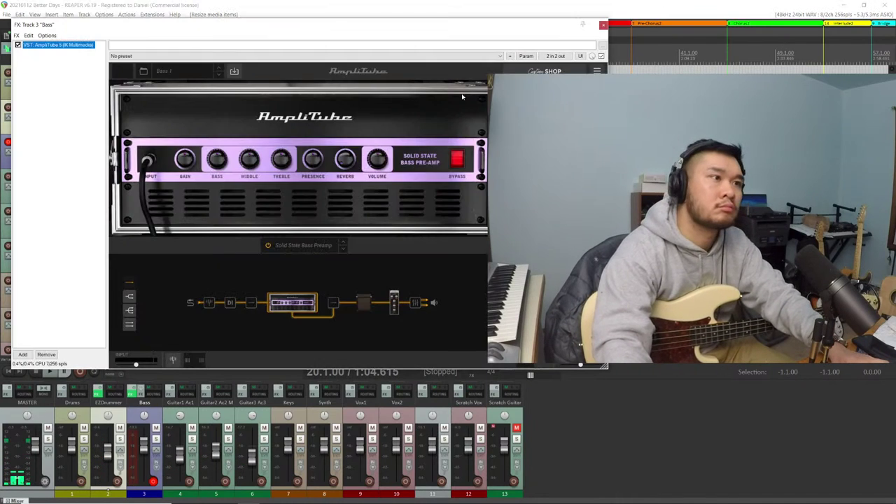
{"action": "left_click", "coordinate": [210, 303]}
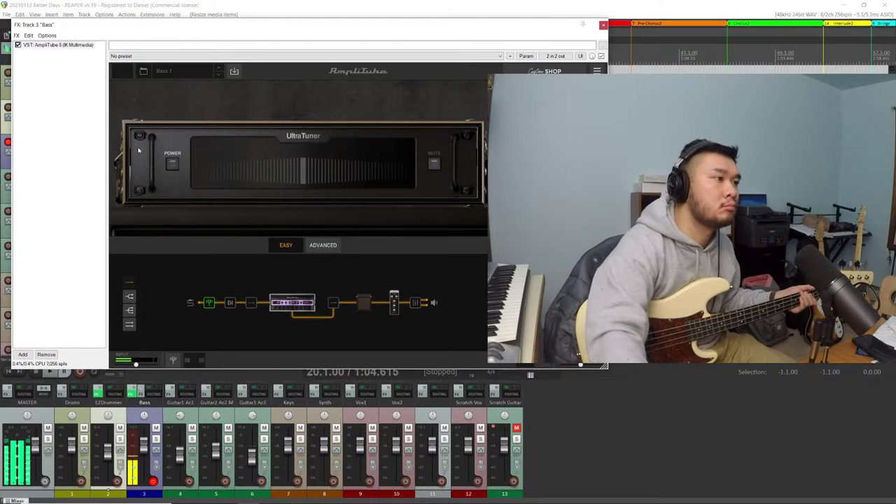
{"action": "left_click", "coordinate": [172, 164]}
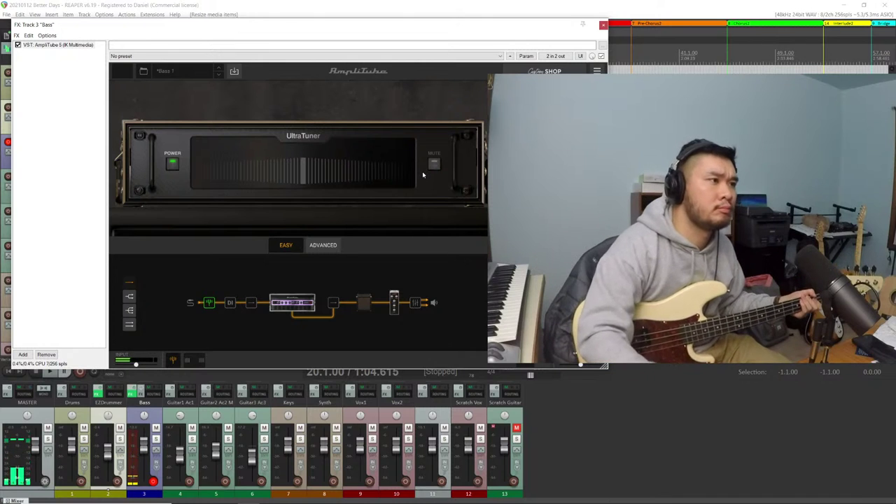
Add the Native Instruments plug-in Guitar Rig 6 to the Bass track and switch on its tuner to tune the bass
{"action": "left_click", "coordinate": [21, 355]}
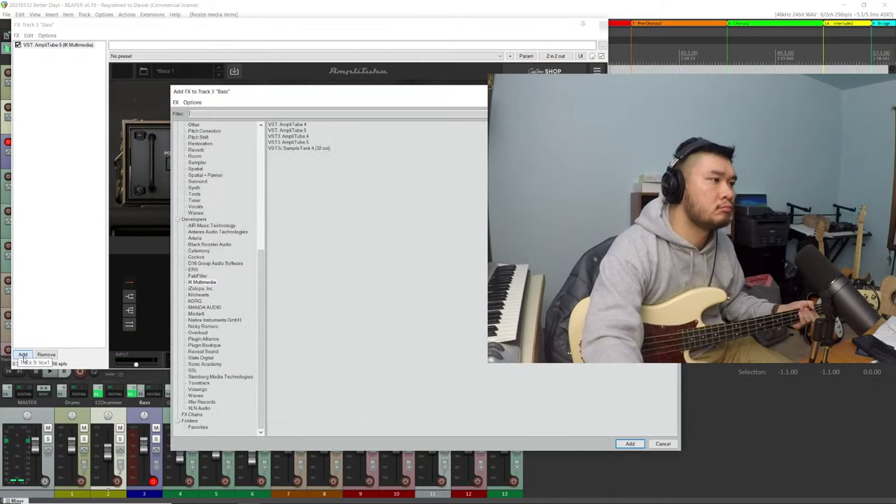
{"action": "left_click", "coordinate": [214, 322]}
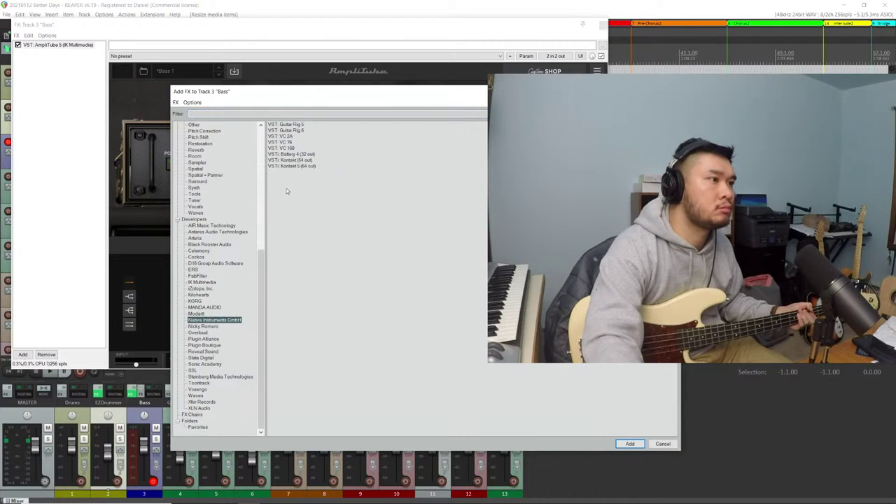
{"action": "double_click", "coordinate": [287, 131]}
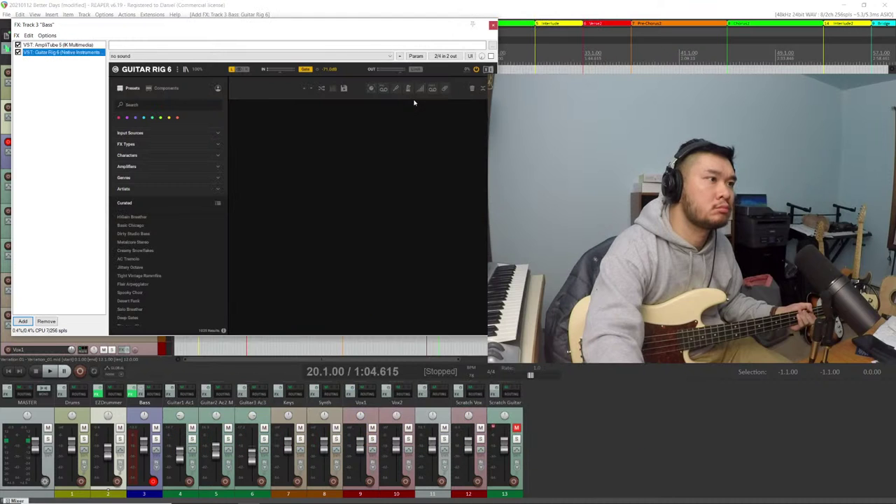
{"action": "left_click", "coordinate": [396, 90]}
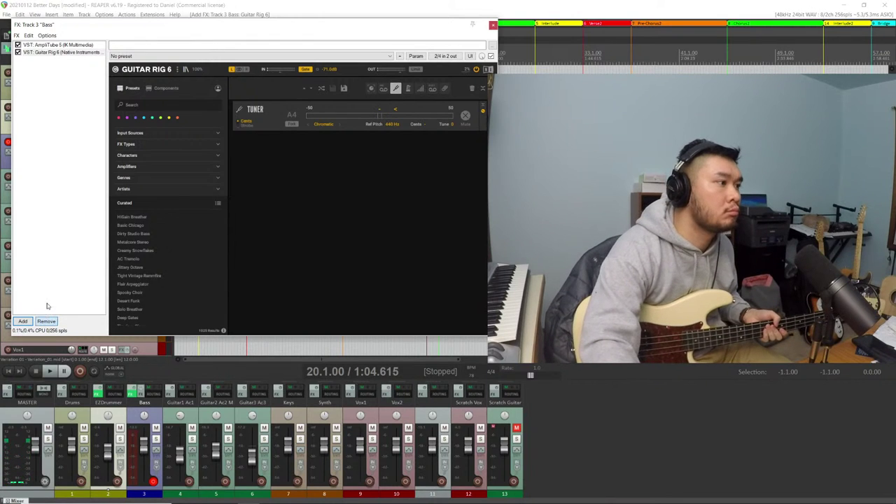
Remove Guitar Rig 6 from the Bass track, switch off AmpliTube's UltraTuner and close the effects window on the bass preamp view
{"action": "key", "text": "Delete"}
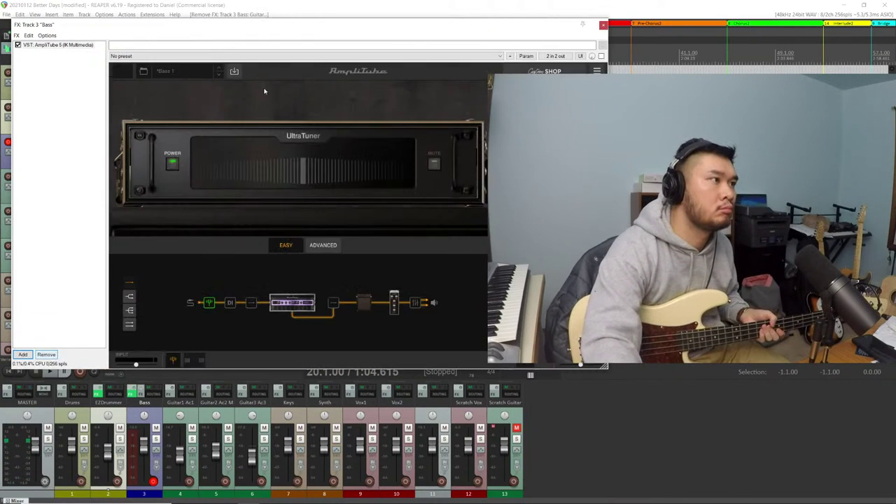
{"action": "left_click", "coordinate": [173, 164]}
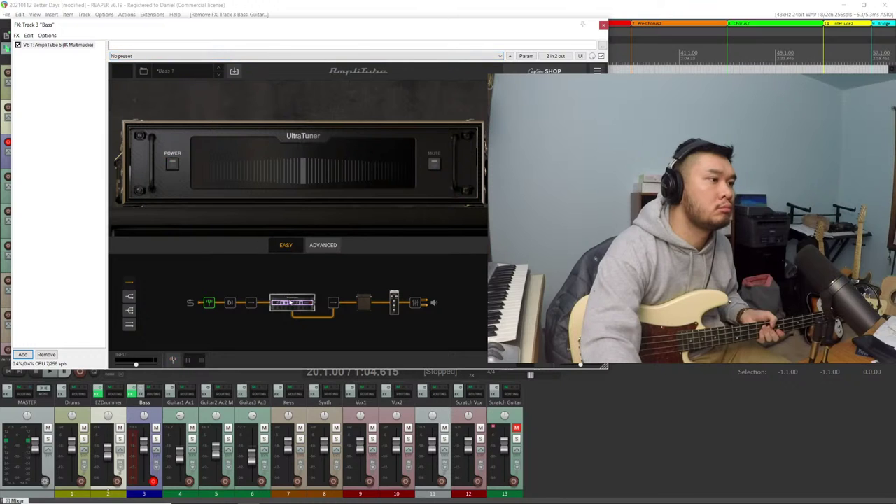
{"action": "left_click", "coordinate": [276, 301]}
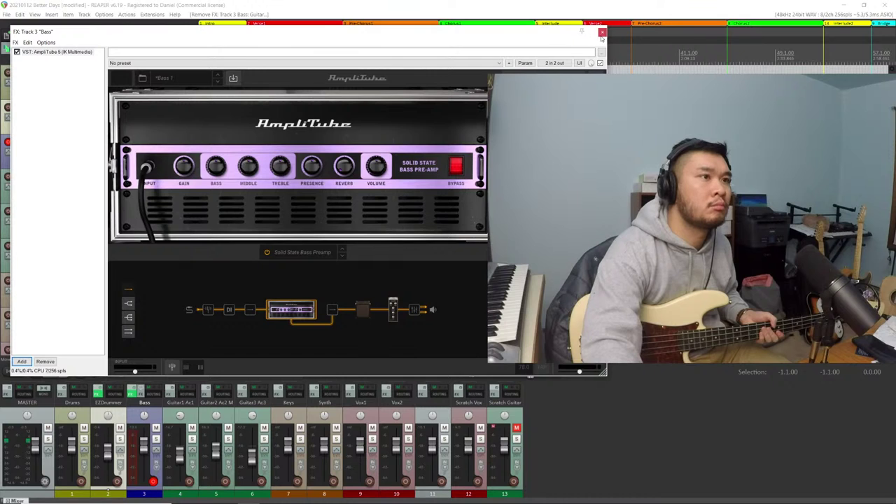
{"action": "left_click", "coordinate": [602, 29]}
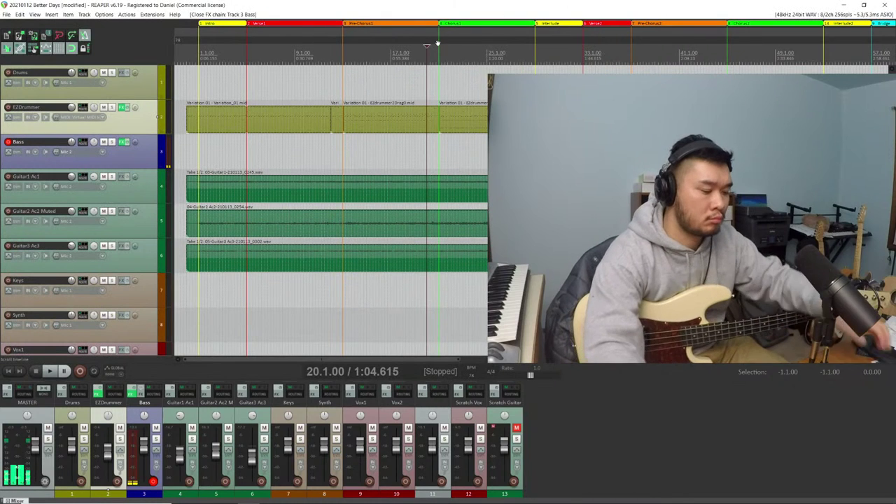
Play the song from measure 20 and try AmpliTube's Legacy bass rig presets Bass and 70s vintage Bass on the Bass track
{"action": "key", "text": "space"}
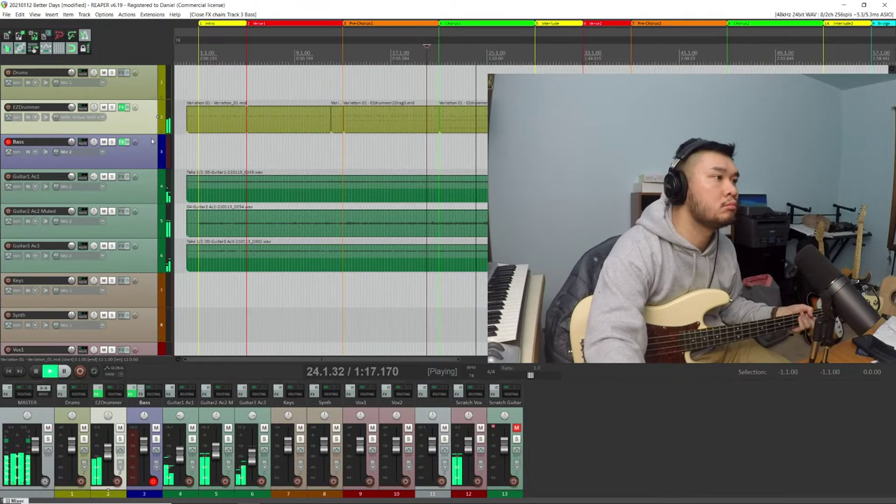
{"action": "key", "text": "f"}
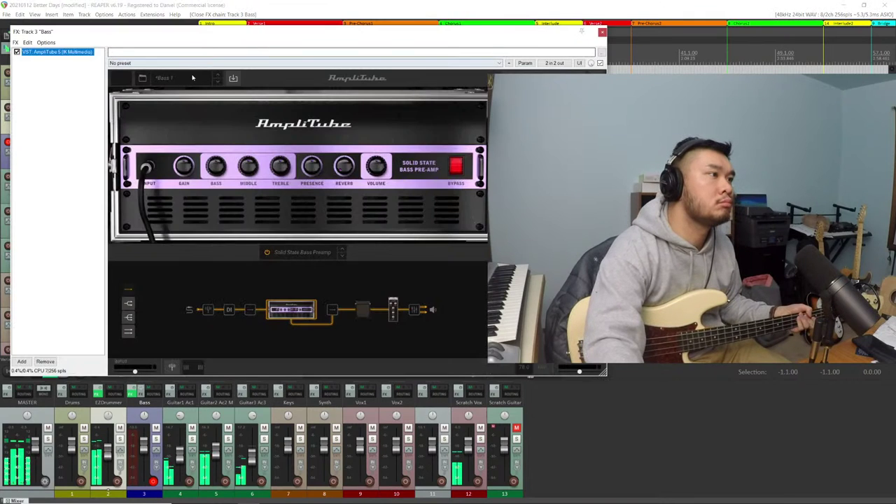
{"action": "left_click", "coordinate": [199, 80]}
{"action": "mouse_move", "coordinate": [210, 154]}
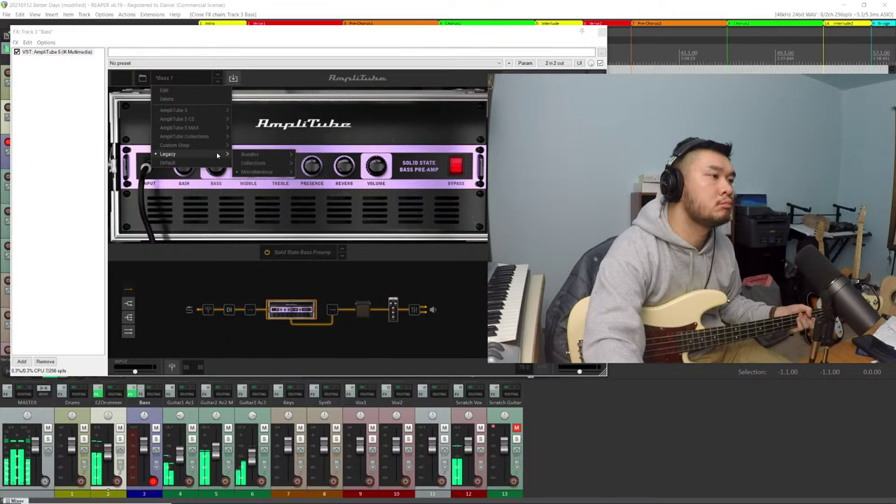
{"action": "mouse_move", "coordinate": [257, 171]}
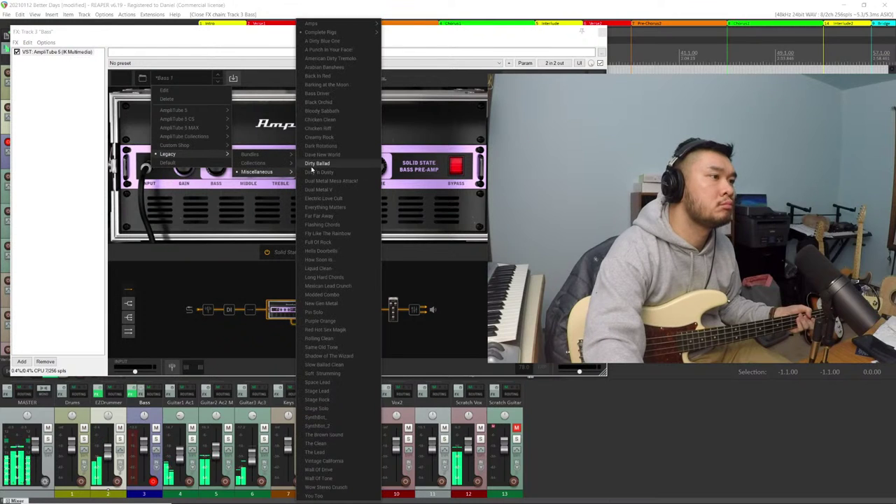
{"action": "mouse_move", "coordinate": [358, 34]}
{"action": "mouse_move", "coordinate": [410, 33]}
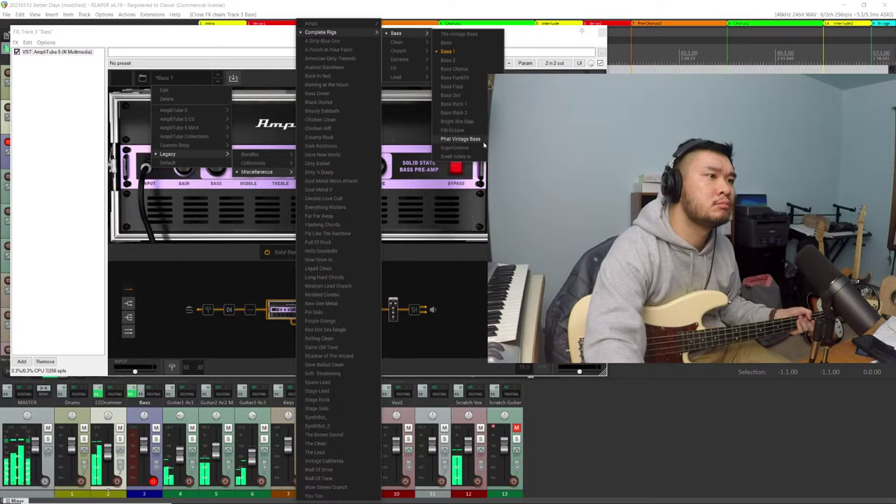
{"action": "left_click", "coordinate": [467, 44]}
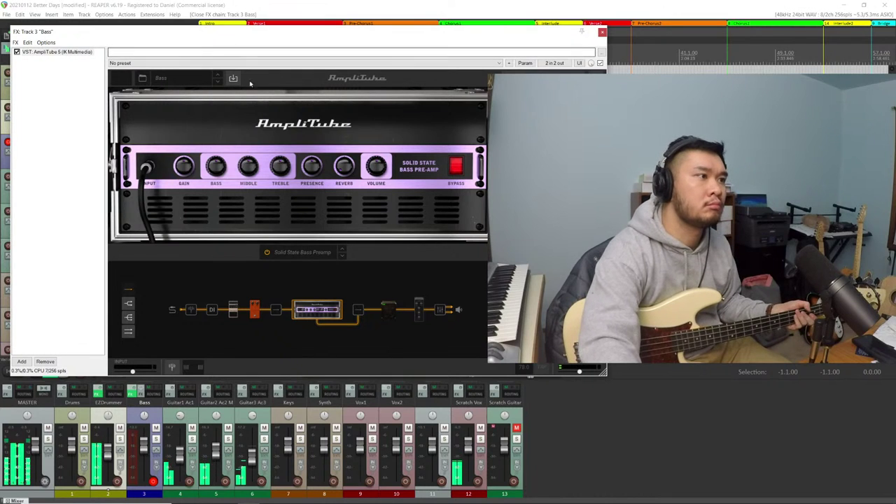
{"action": "left_click", "coordinate": [187, 78]}
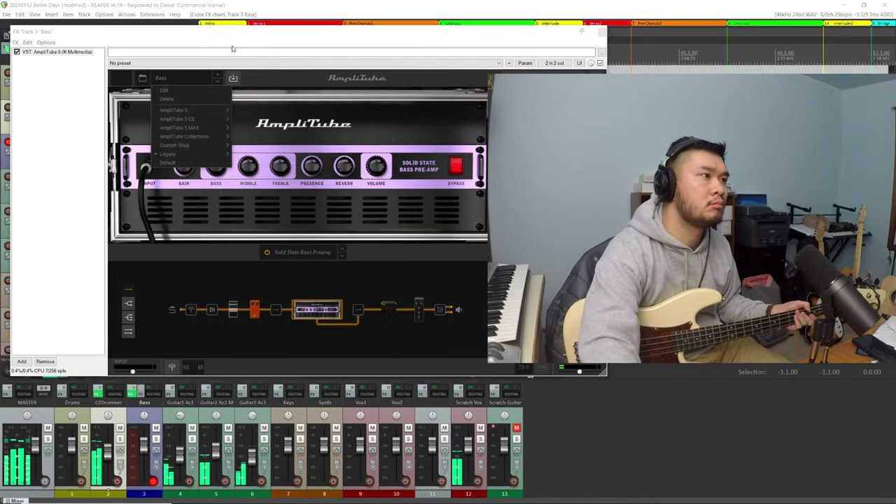
{"action": "left_click", "coordinate": [211, 80]}
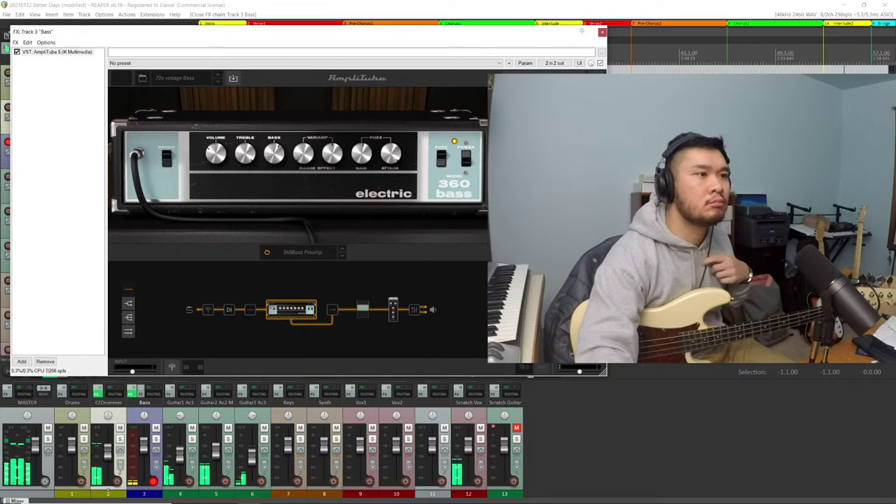
Load the AmpliTube 5 preset Punchy Bass on the Bass track and close the effects window
{"action": "left_click", "coordinate": [160, 79]}
{"action": "mouse_move", "coordinate": [203, 113]}
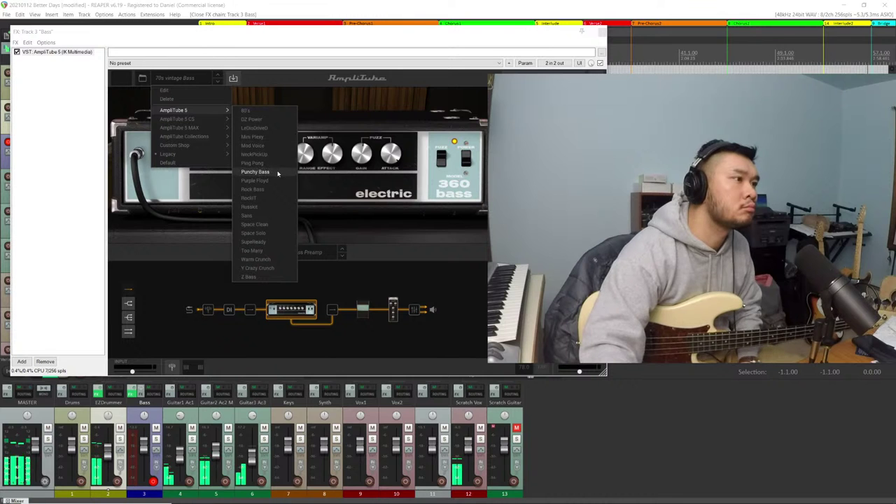
{"action": "left_click", "coordinate": [255, 171]}
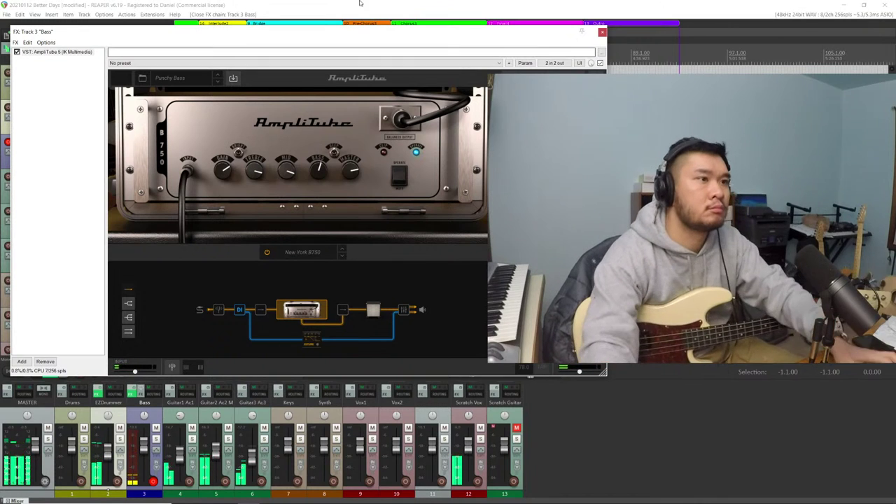
{"action": "left_click", "coordinate": [602, 33]}
Audition the song's opening briefly, then place the edit cursor at 4.1.00, just before Verse1
{"action": "key", "text": "Home"}
{"action": "key", "text": "space"}
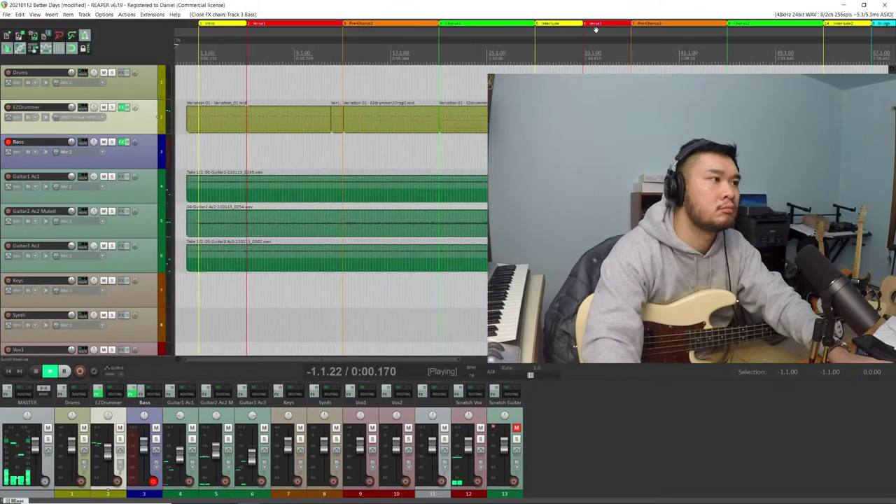
{"action": "key", "text": "space"}
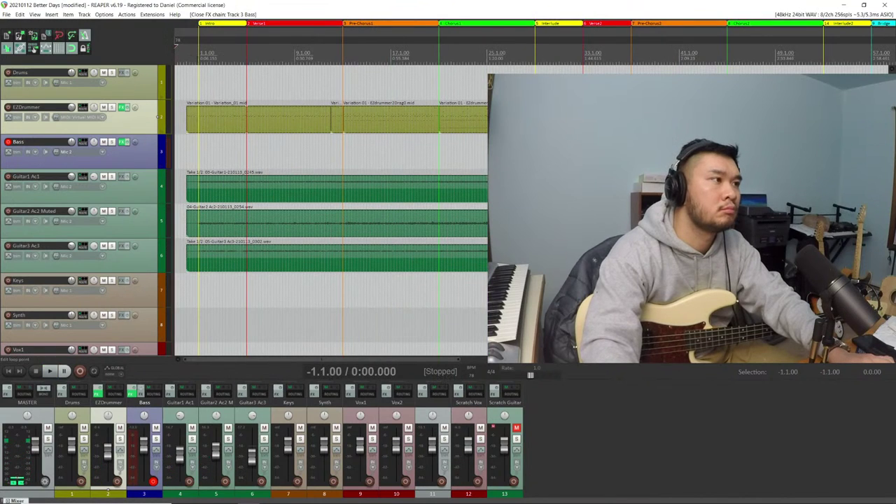
{"action": "left_click", "coordinate": [236, 52]}
{"action": "key", "text": "space"}
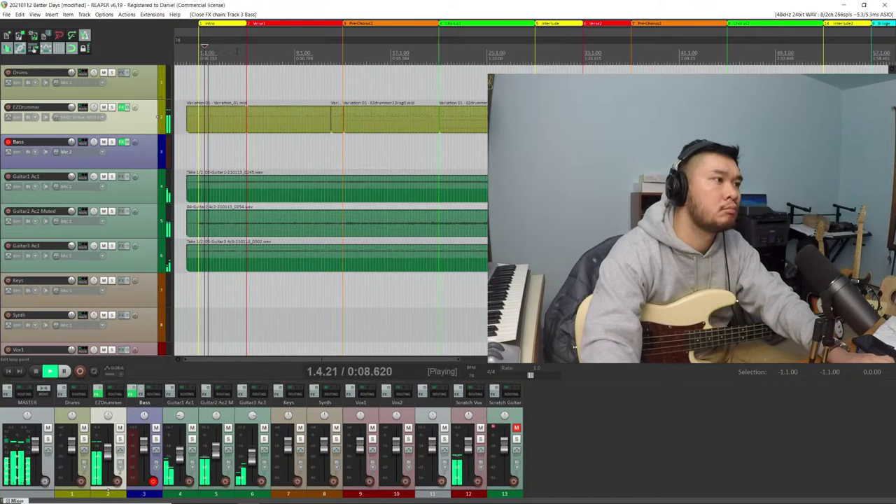
{"action": "key", "text": "space"}
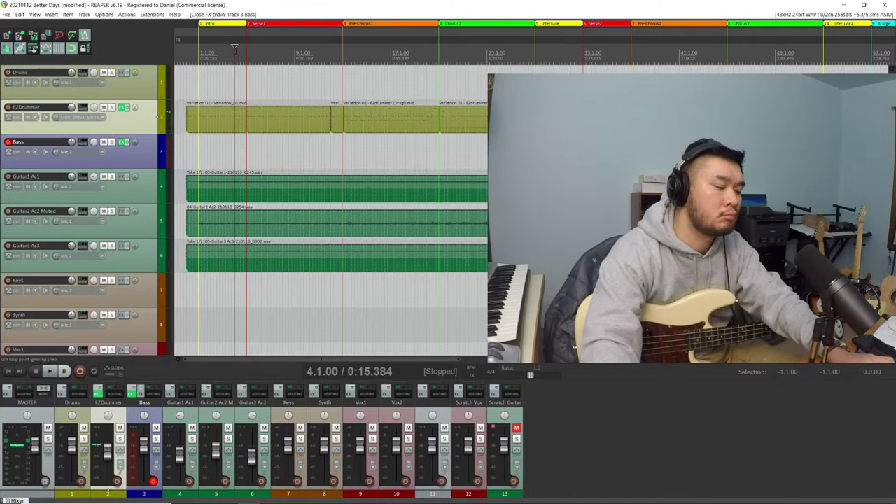
Record a bass take from measure 4 into the first part of Verse1, then stop and delete the recorded file
{"action": "key", "text": "ctrl+r"}
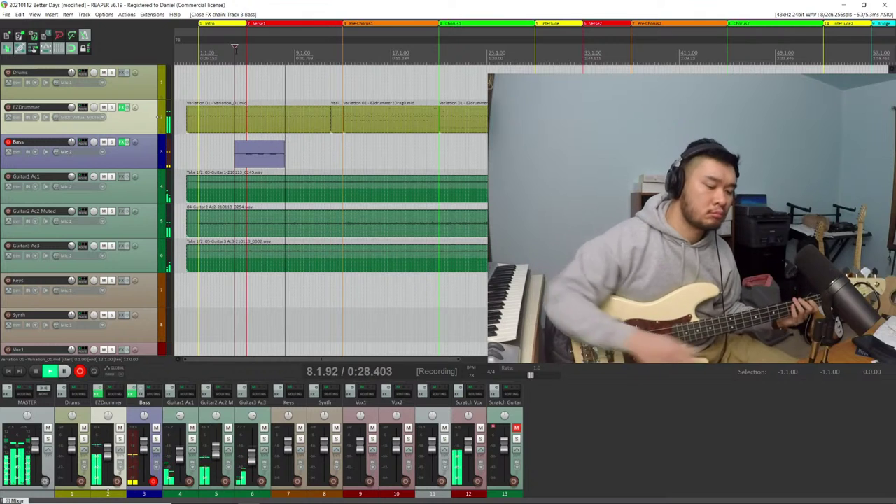
{"action": "key", "text": "space"}
{"action": "key", "text": "alt+d"}
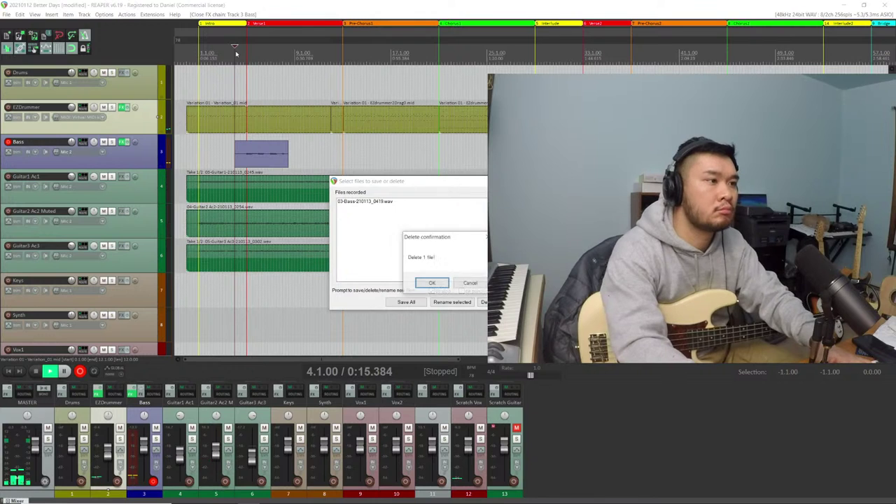
{"action": "key", "text": "Return"}
Record another bass take from measure 4 through Verse1 to the start of Pre-Chorus1, then stop and delete it
{"action": "key", "text": "ctrl+r"}
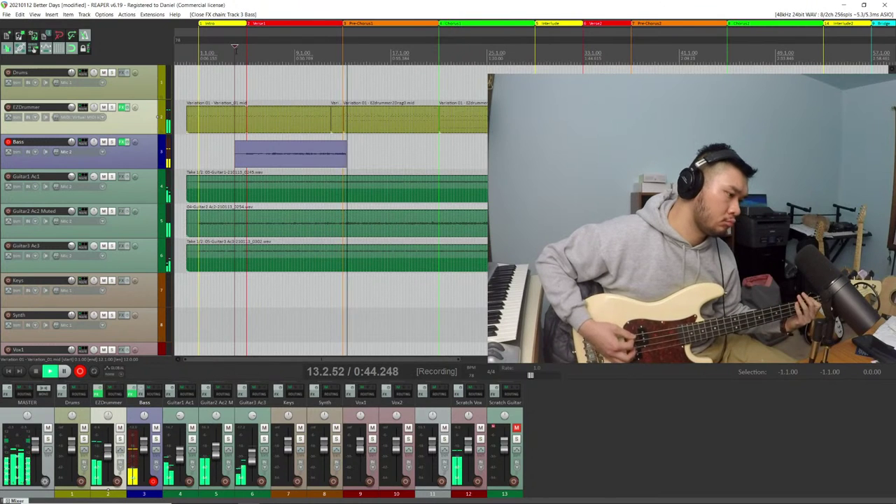
{"action": "key", "text": "space"}
{"action": "key", "text": "Delete"}
{"action": "key", "text": "Return"}
Record a third bass take from 4.1.00, stop it after measure 8 and delete its file
{"action": "key", "text": "ctrl+r"}
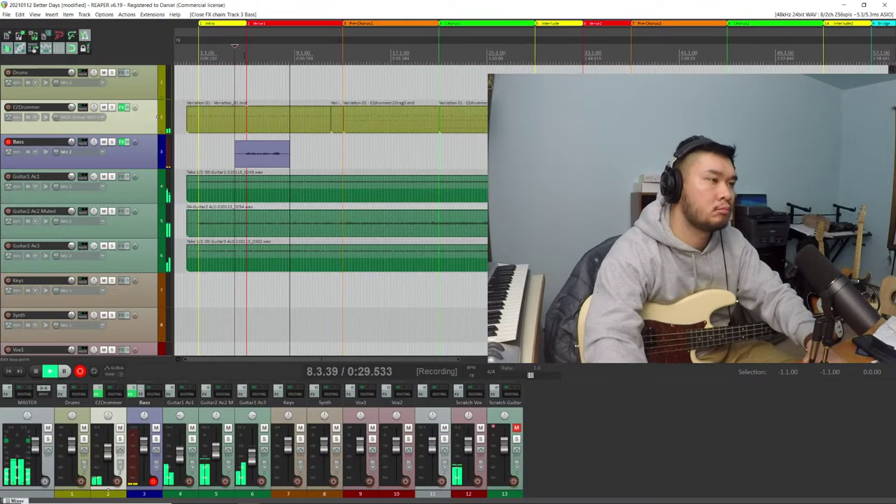
{"action": "key", "text": "space"}
{"action": "left_click", "coordinate": [484, 302]}
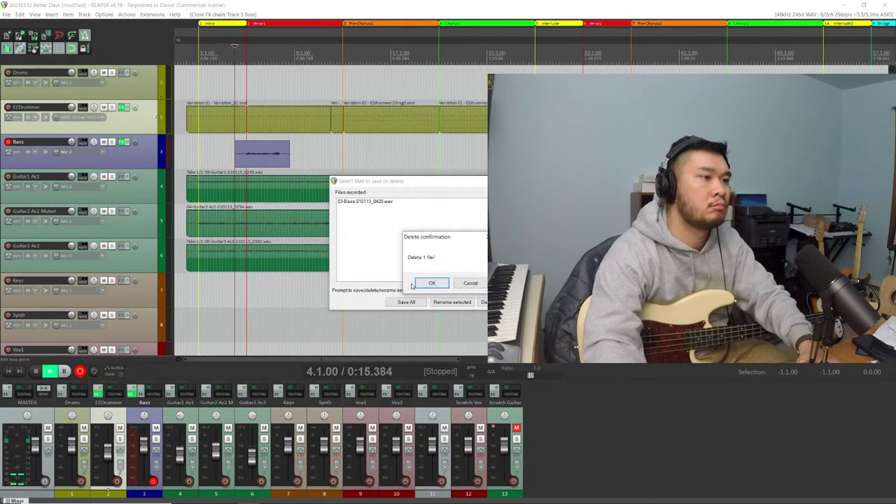
{"action": "left_click", "coordinate": [424, 284]}
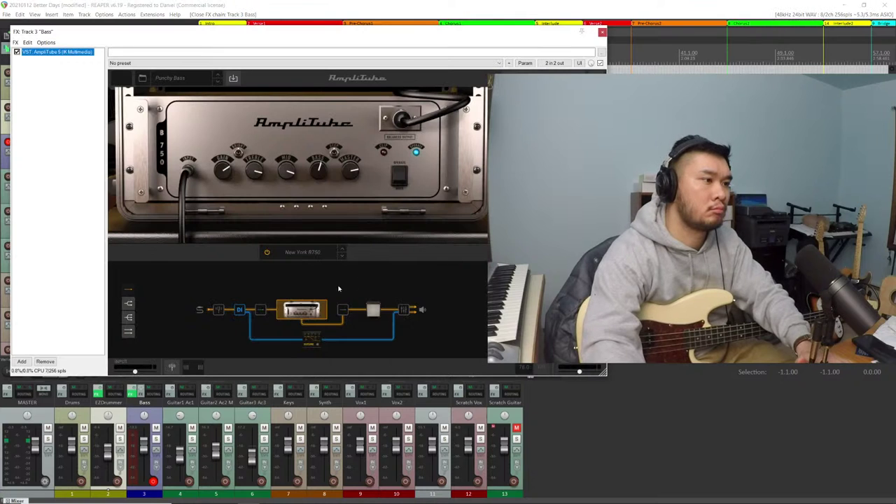
Open the UltraTuner in AmpliTube's signal chain and power it on
{"action": "left_click", "coordinate": [219, 309]}
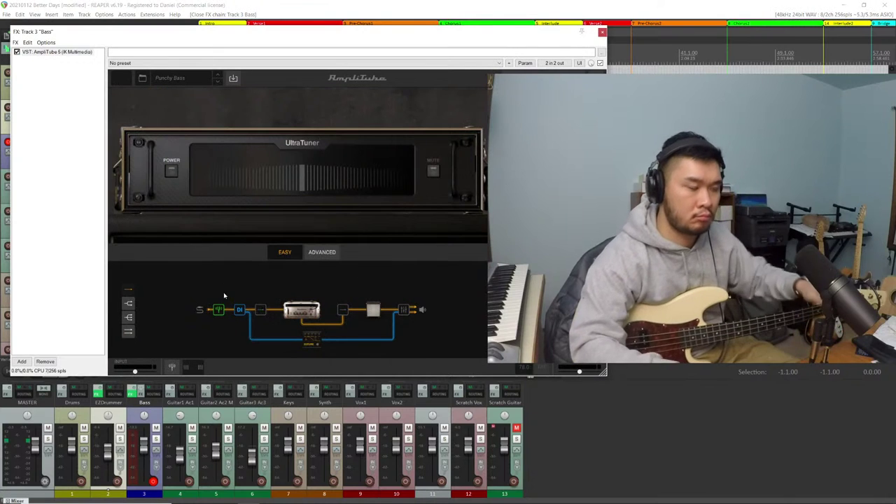
{"action": "left_click", "coordinate": [171, 170]}
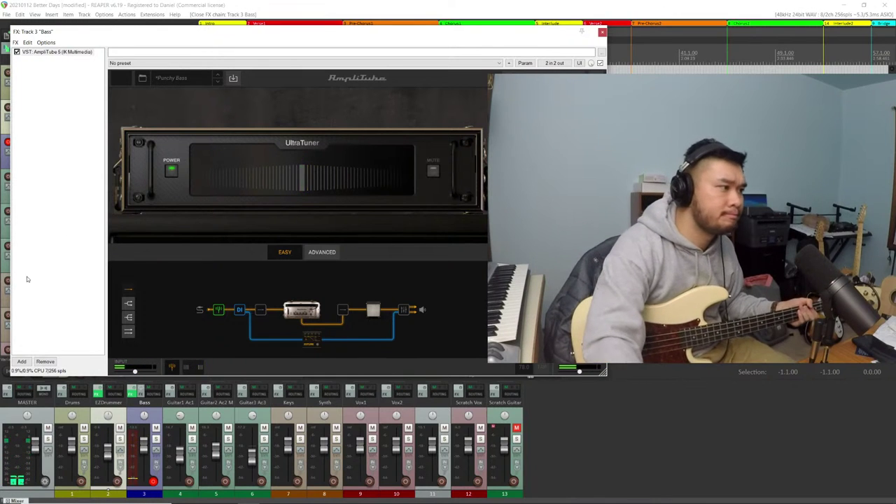
Tune the bass with a temporary Guitar Rig 6 tuner on the Bass track, then remove that plugin and close the effects window
{"action": "left_click", "coordinate": [22, 362]}
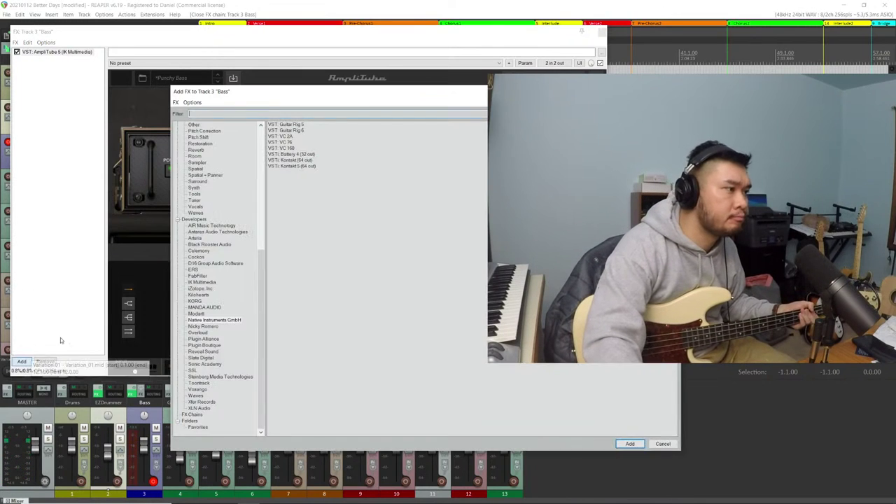
{"action": "double_click", "coordinate": [294, 132]}
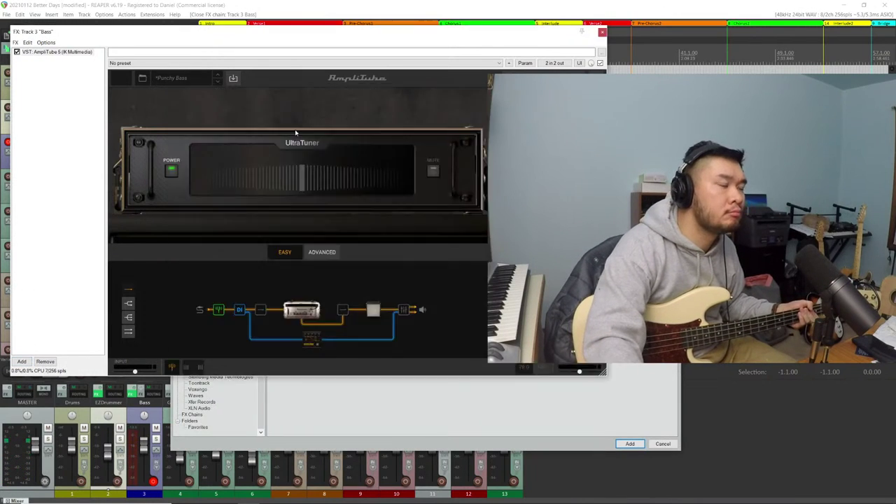
{"action": "left_click", "coordinate": [394, 97]}
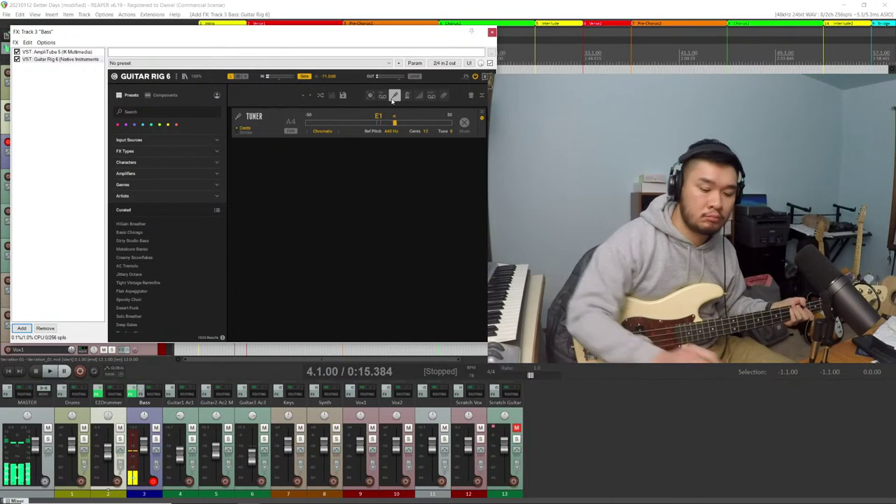
{"action": "left_click", "coordinate": [395, 95]}
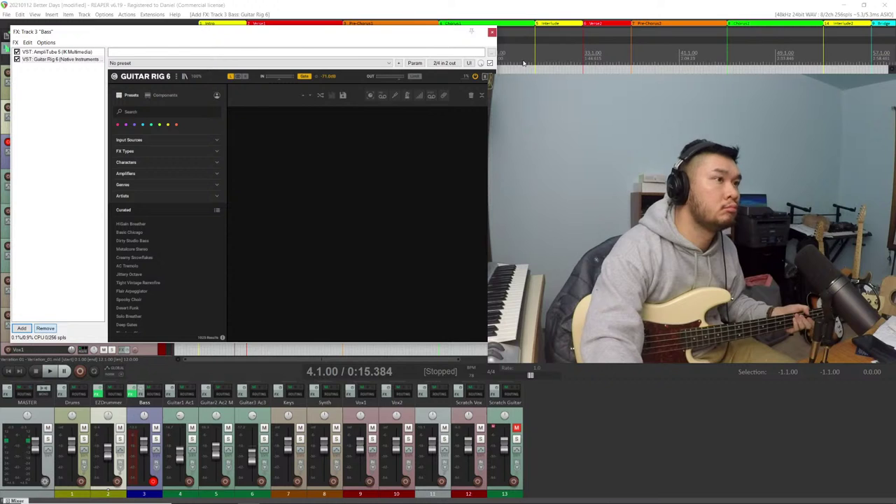
{"action": "key", "text": "Delete"}
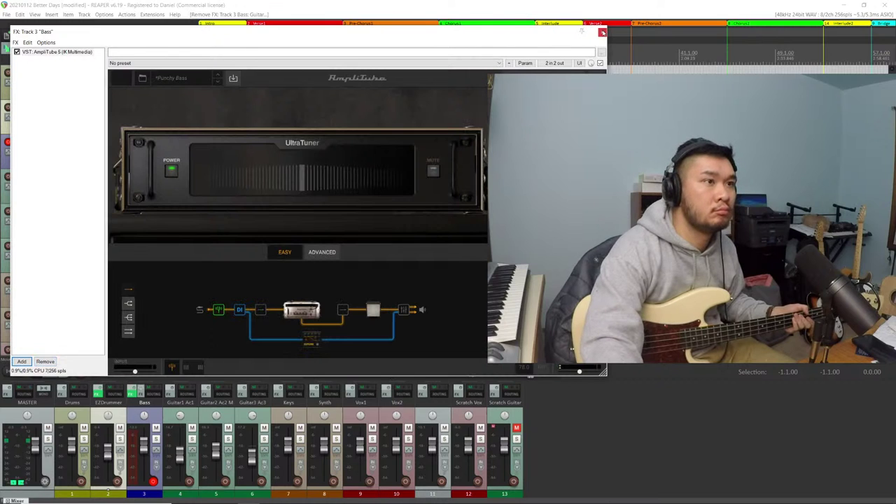
{"action": "left_click", "coordinate": [298, 310]}
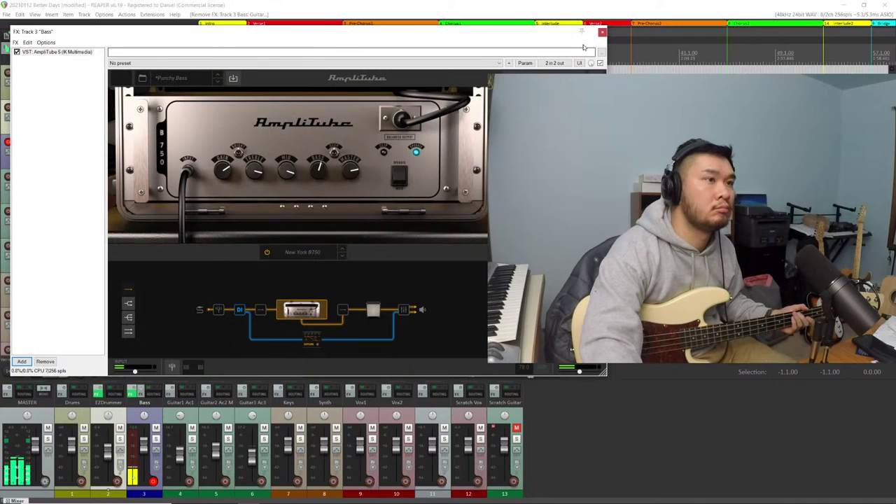
{"action": "left_click", "coordinate": [602, 32]}
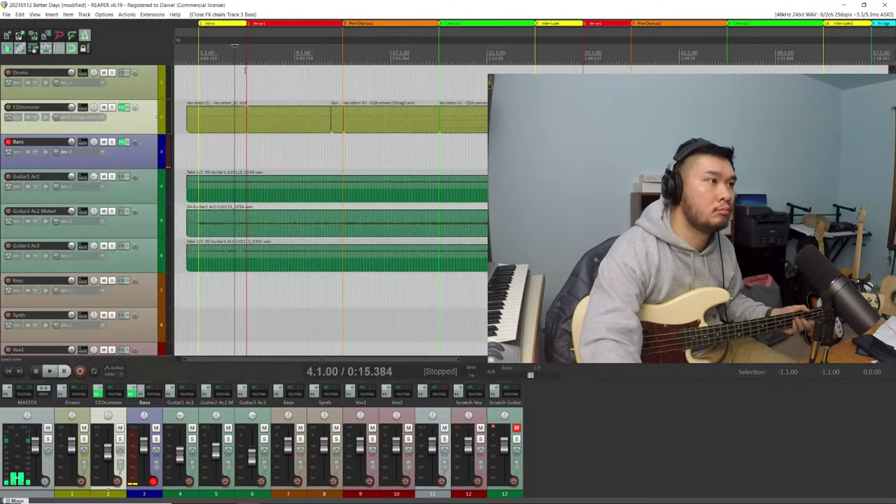
Record a bass take from 4.1.00 into measure 11 of Verse1, then stop and delete its file
{"action": "key", "text": "ctrl+r"}
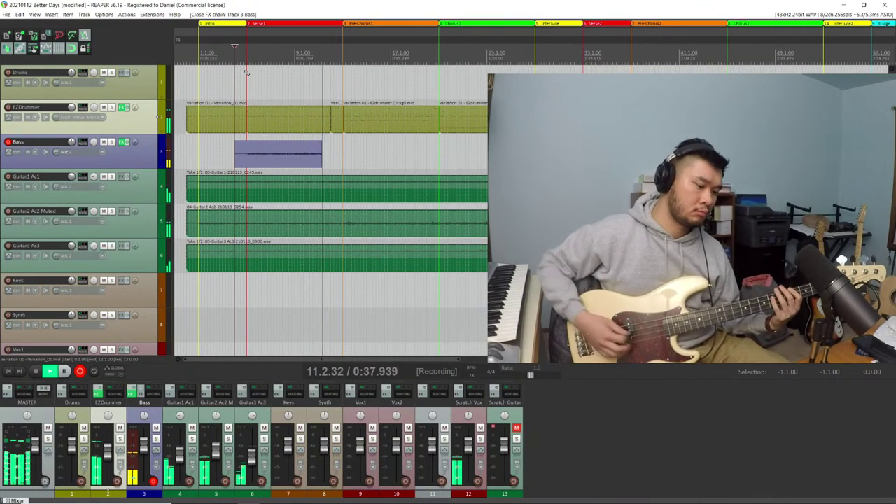
{"action": "key", "text": "space"}
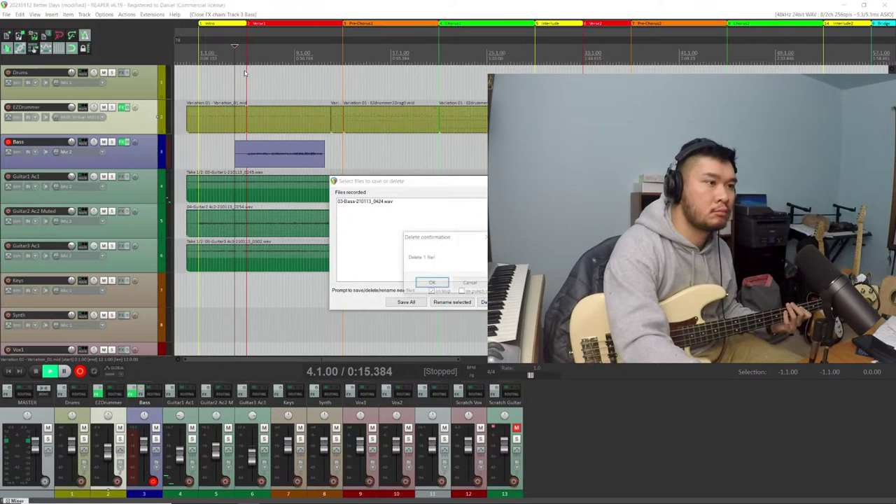
{"action": "key", "text": "Escape"}
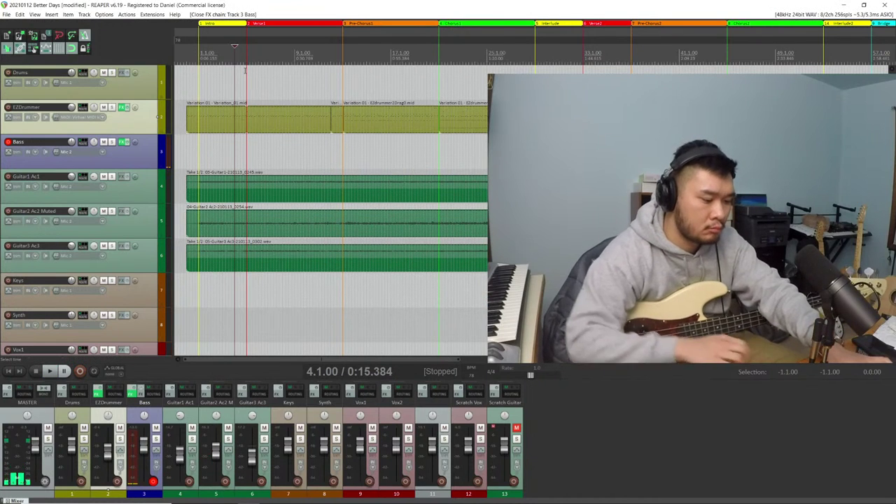
Record a short bass take from 4.1.00 into measure 6, then stop and delete its file
{"action": "key", "text": "ctrl+r"}
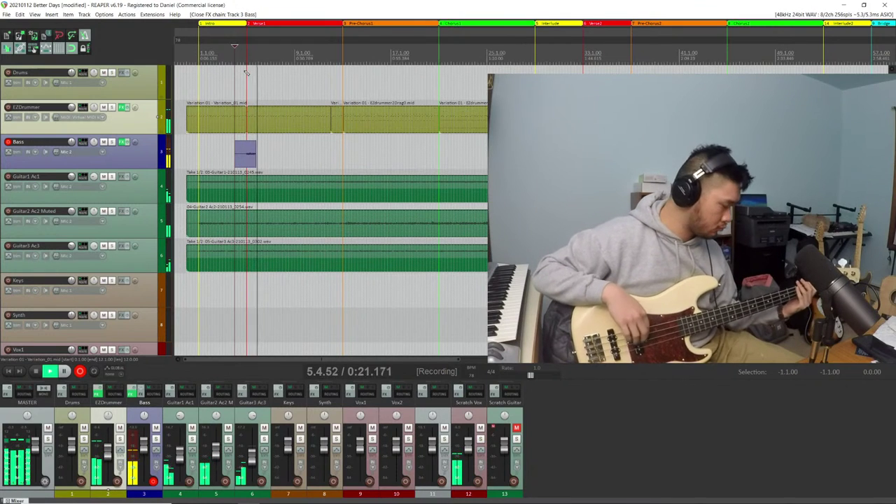
{"action": "key", "text": "space"}
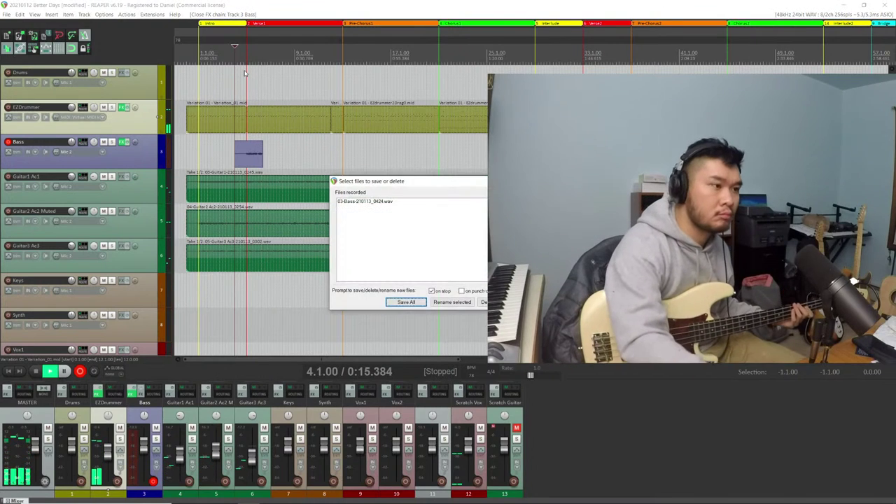
{"action": "key", "text": "Delete"}
{"action": "key", "text": "Return"}
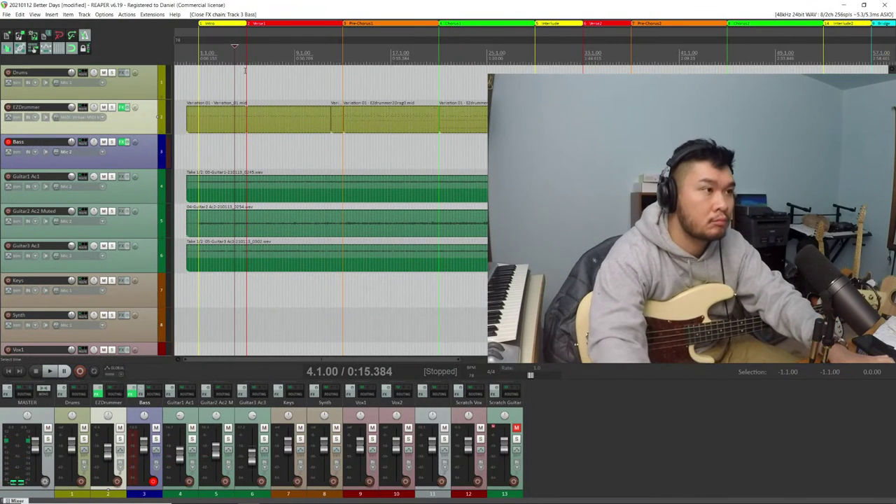
Record a long bass take from 4.1.00 through Chorus2 to measure 54, then stop and delete its file
{"action": "scroll", "coordinate": [299, 71], "scroll_direction": "down", "scroll_amount": 2}
{"action": "scroll", "coordinate": [299, 71], "scroll_direction": "down", "scroll_amount": 2}
{"action": "scroll", "coordinate": [377, 78], "scroll_direction": "up", "scroll_amount": 2}
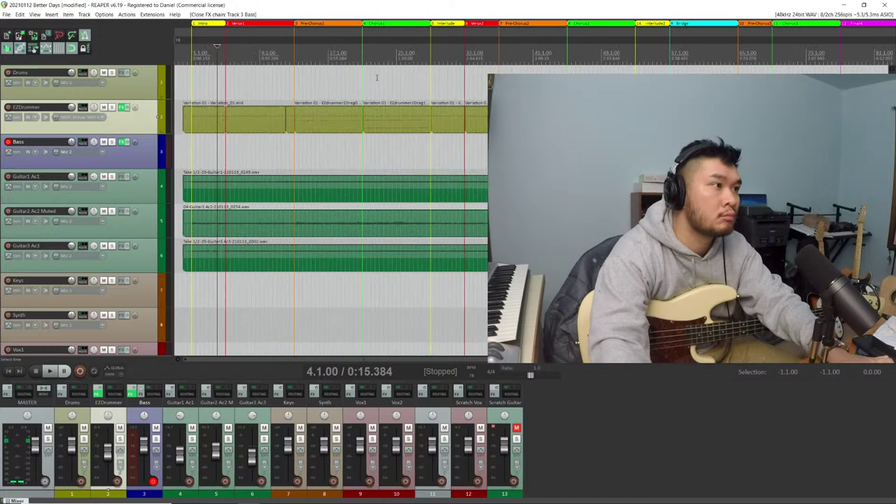
{"action": "key", "text": "ctrl+r"}
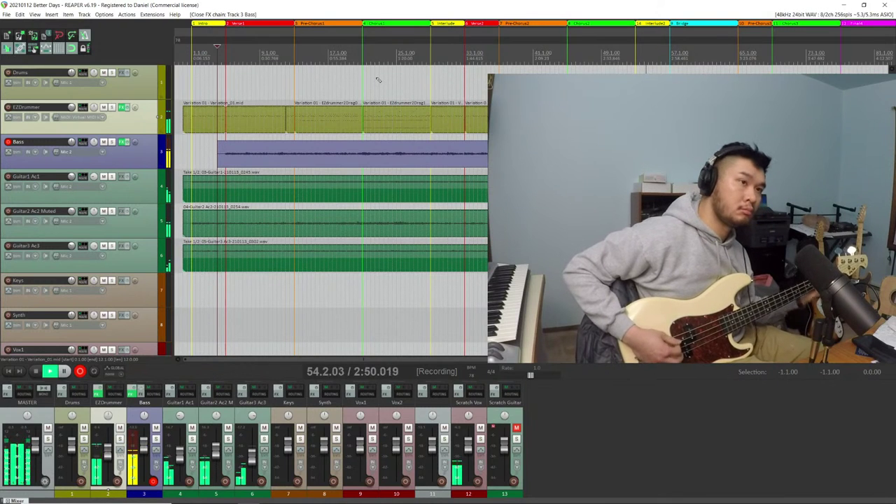
{"action": "key", "text": "space"}
{"action": "key", "text": "Tab"}
{"action": "key", "text": "Return"}
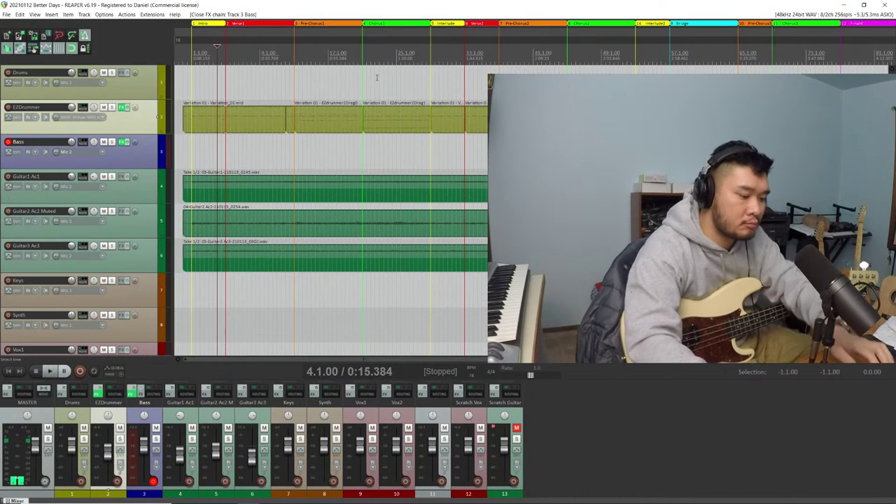
Start a bass take from 4.1.00, glance at the Better Days chords and lyrics document in Word, then stop and delete the take
{"action": "key", "text": "ctrl+r"}
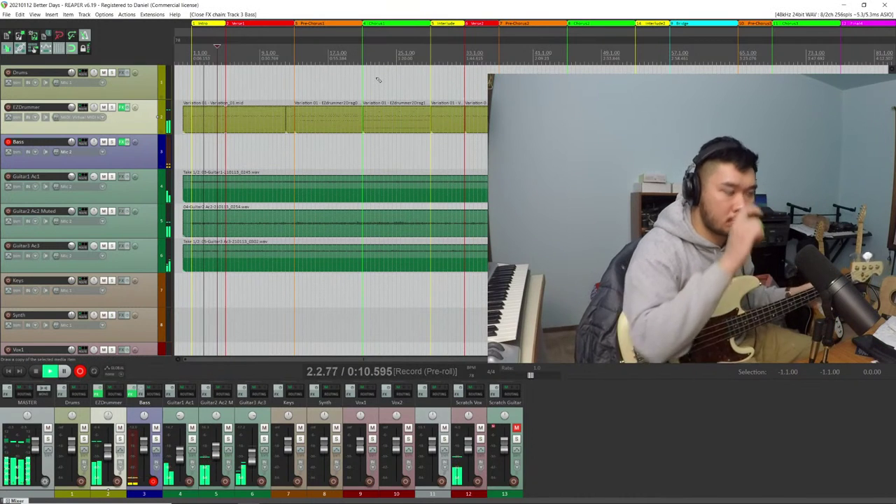
{"action": "key", "text": "alt+Tab"}
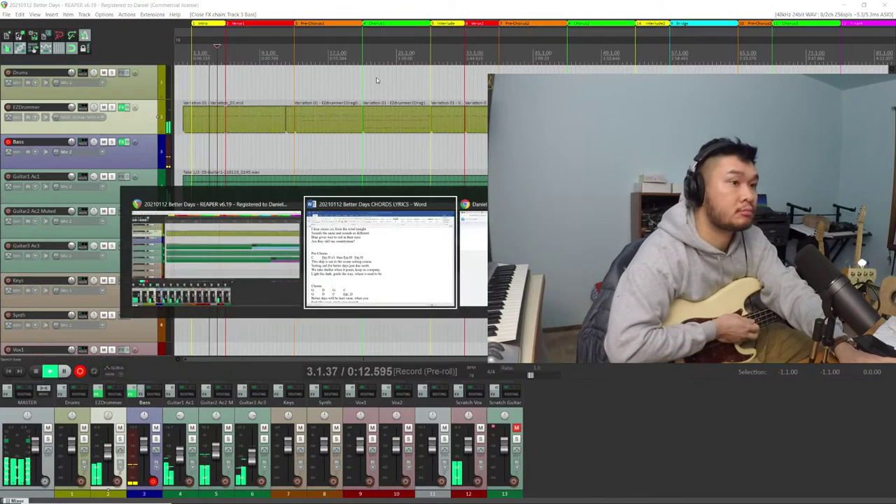
{"action": "key", "text": "alt+Tab"}
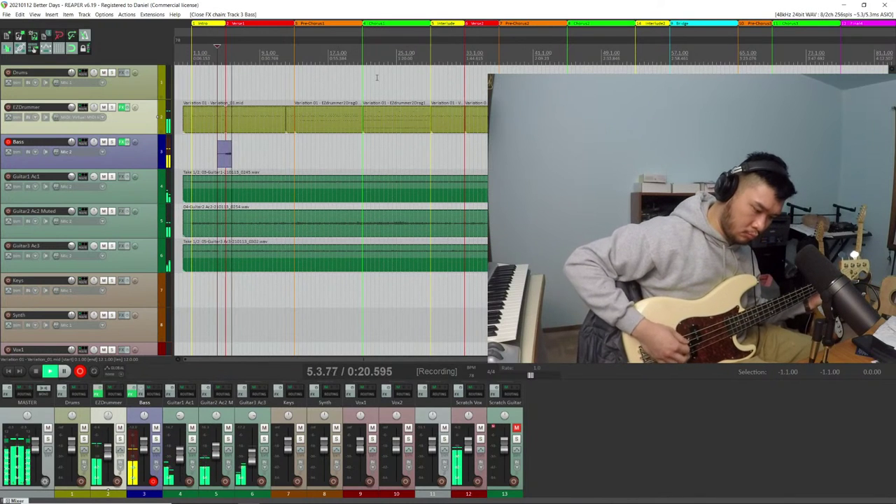
{"action": "key", "text": "space"}
{"action": "key", "text": "Escape"}
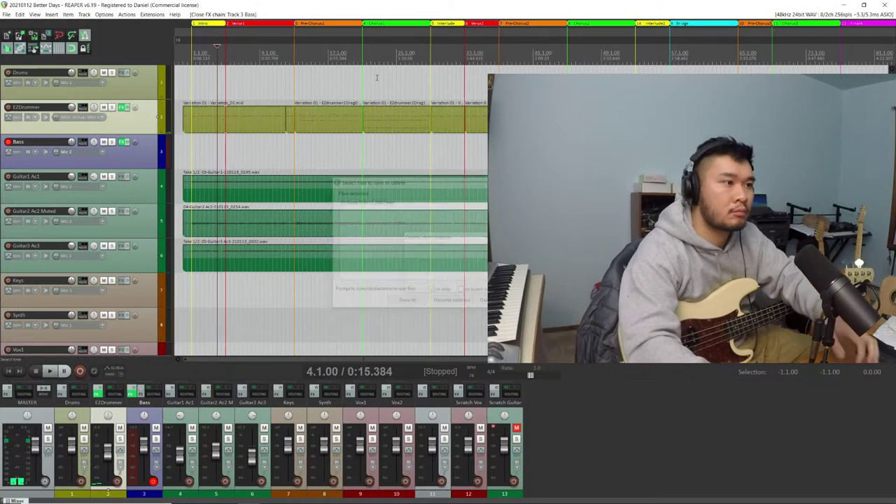
Turn off pre-roll before recording in the metronome and pre-roll settings
{"action": "scroll", "coordinate": [378, 79], "scroll_direction": "up", "scroll_amount": 1}
{"action": "scroll", "coordinate": [163, 26], "scroll_direction": "up", "scroll_amount": 1}
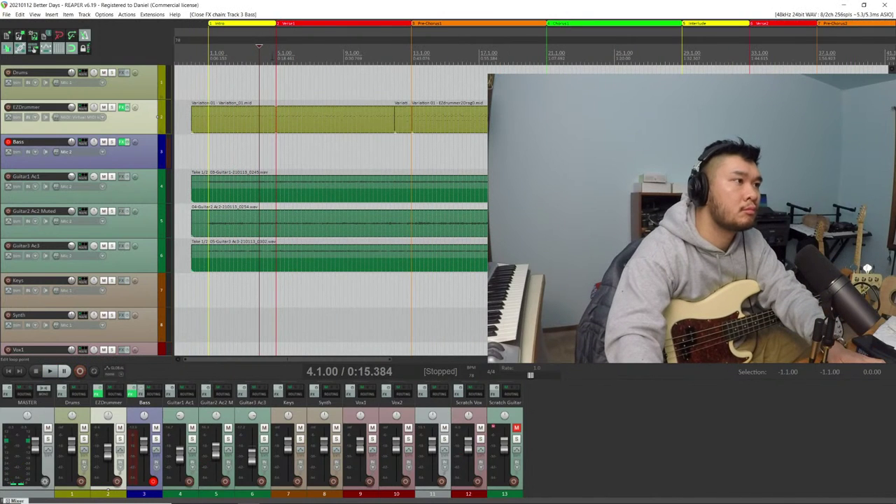
{"action": "right_click", "coordinate": [85, 35]}
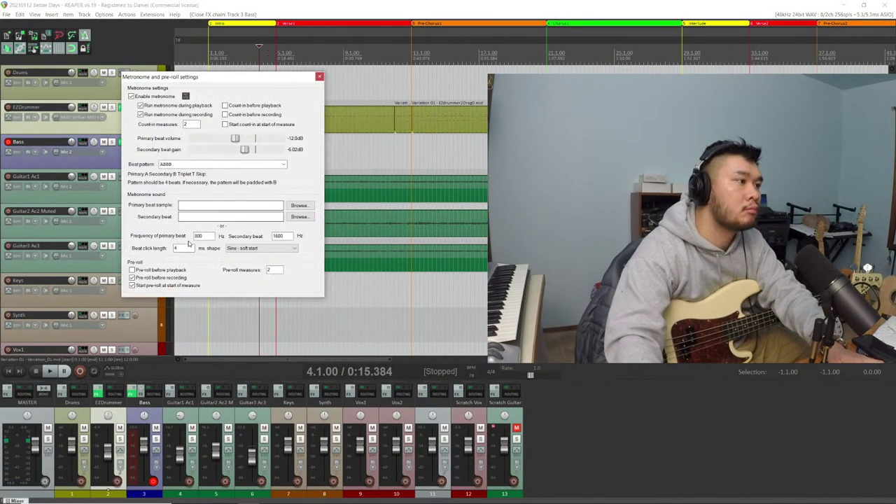
{"action": "left_click", "coordinate": [319, 77]}
{"action": "scroll", "coordinate": [321, 70], "scroll_direction": "down", "scroll_amount": 2}
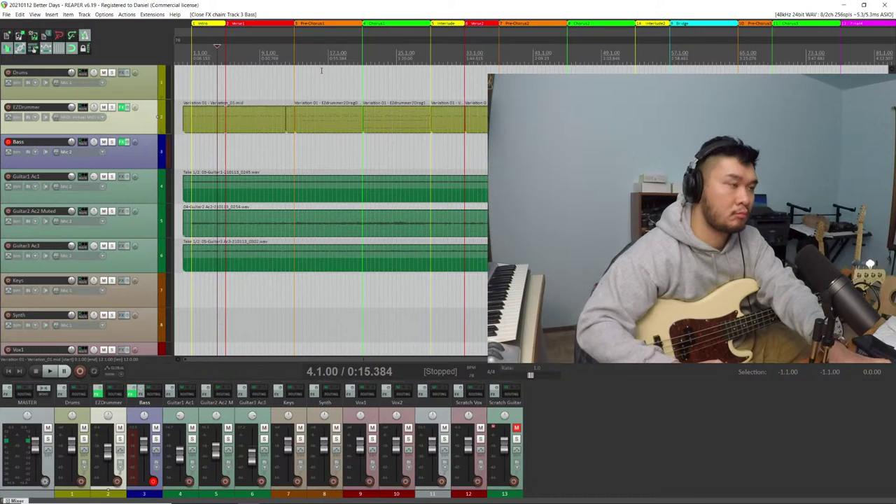
Record a bass take from 4.1.00 without pre-roll, stop it in measure 7 and delete its file
{"action": "key", "text": "ctrl+r"}
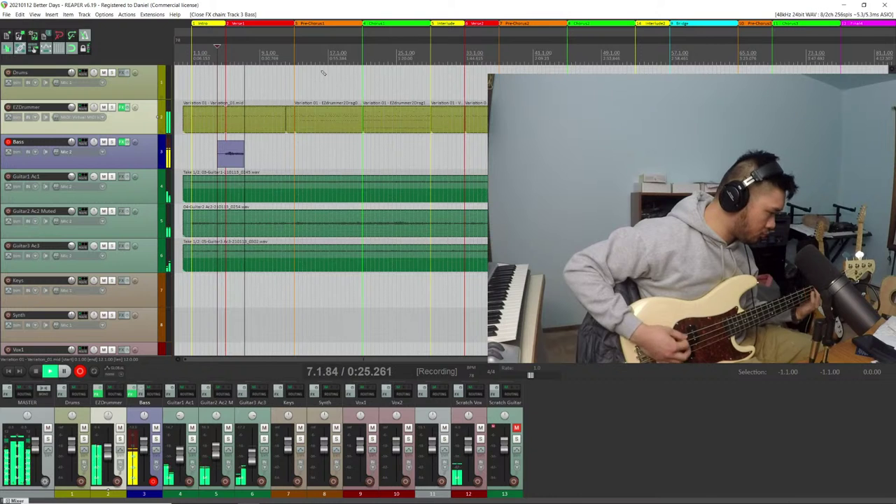
{"action": "key", "text": "space"}
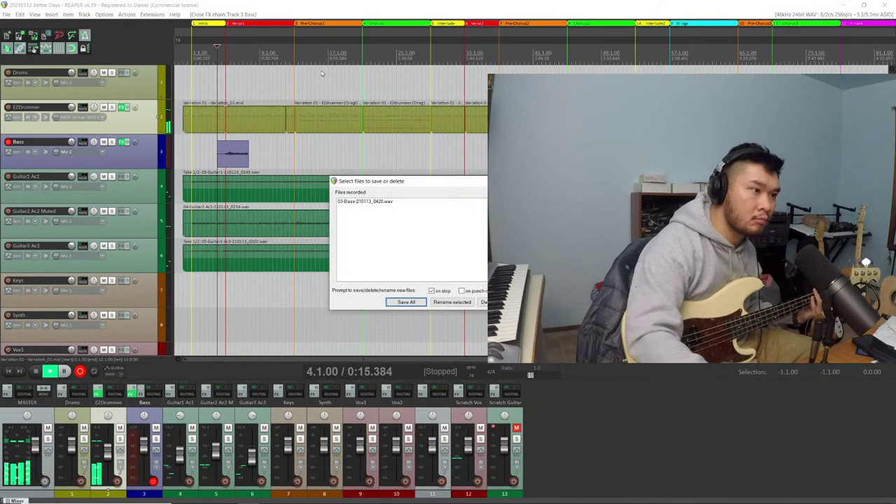
{"action": "key", "text": "alt+d"}
{"action": "key", "text": "Return"}
Record a bass take from 4.1.00 through Verse1 and Pre-Chorus1 to measure 23 of Chorus1 and keep the recorded file
{"action": "key", "text": "ctrl+r"}
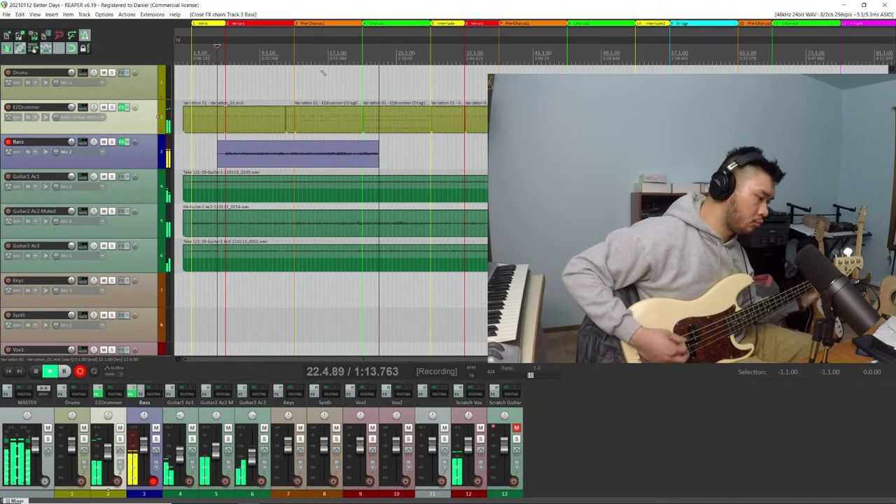
{"action": "key", "text": "space"}
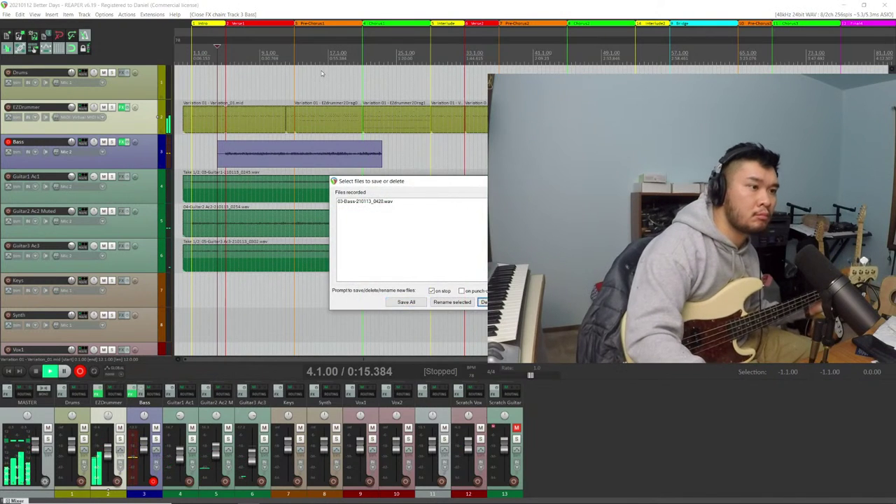
{"action": "key", "text": "Return"}
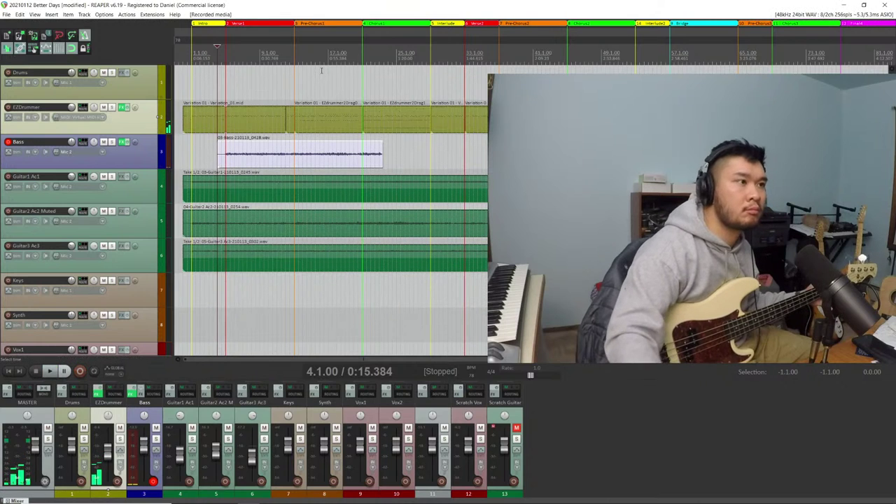
Place the edit cursor at 20.1.00, just before Chorus1, and turn pre-roll before recording back on
{"action": "left_click", "coordinate": [350, 56]}
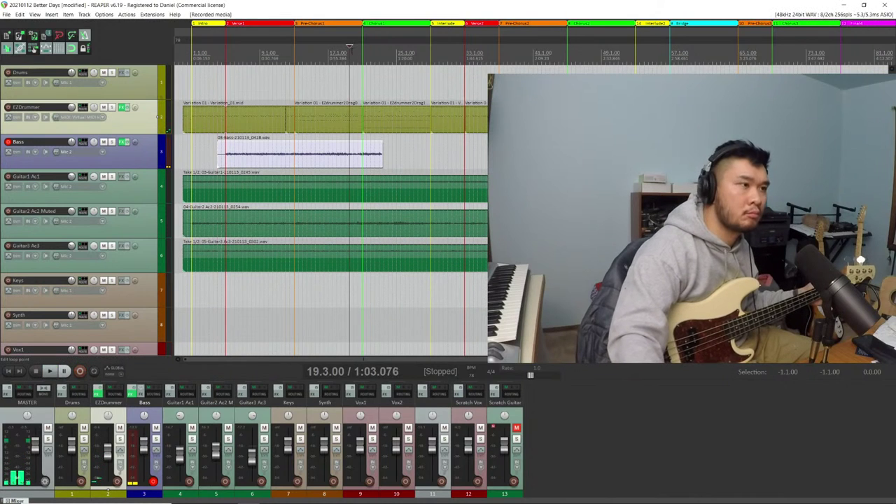
{"action": "left_click", "coordinate": [354, 56]}
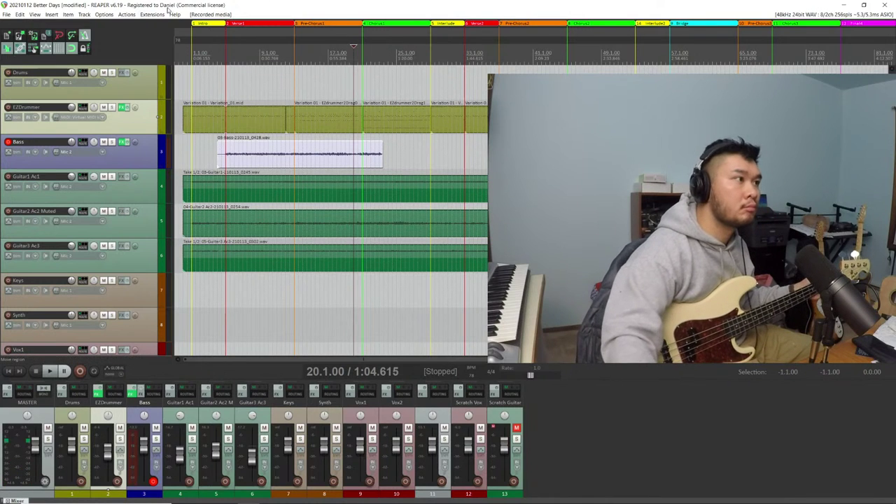
{"action": "right_click", "coordinate": [90, 37]}
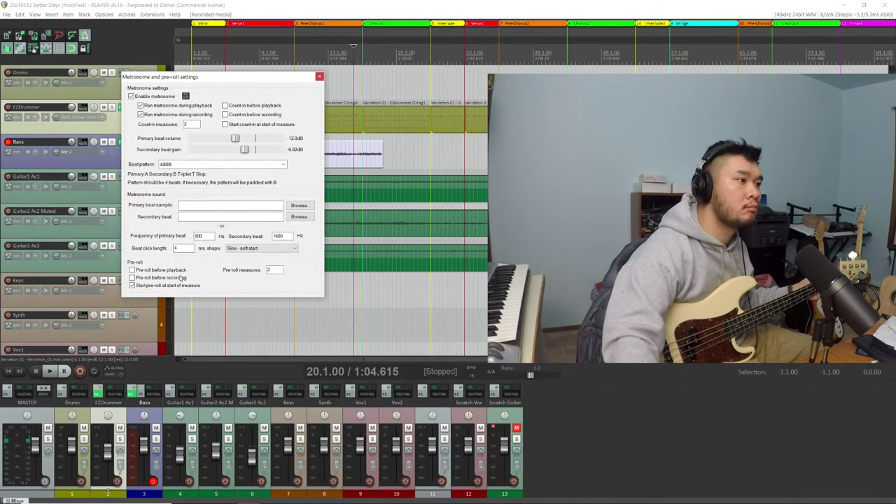
{"action": "left_click", "coordinate": [320, 77]}
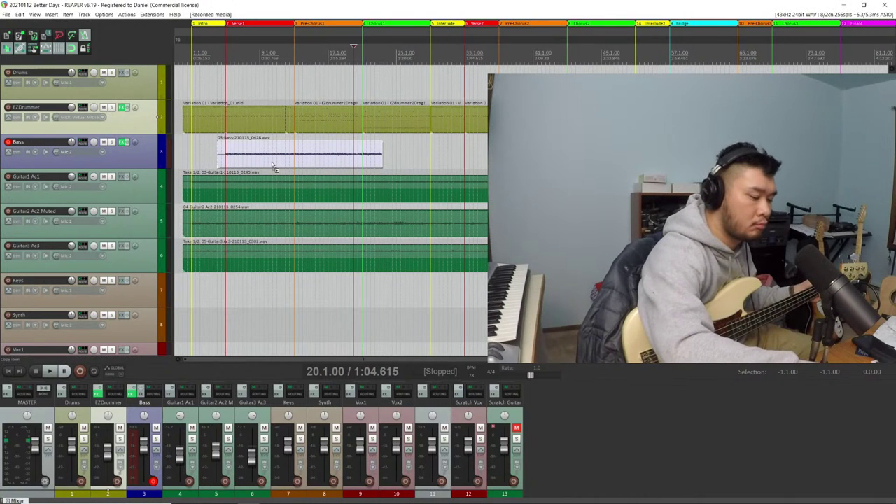
Record a bass take from 20.1.00 into measure 46, keep the recorded file, and place the edit cursor at 43.1.00
{"action": "key", "text": "ctrl+r"}
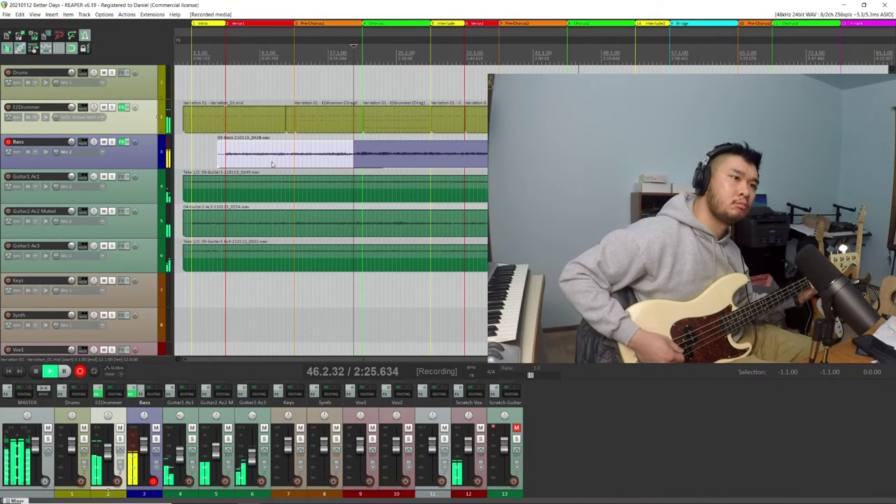
{"action": "key", "text": "space"}
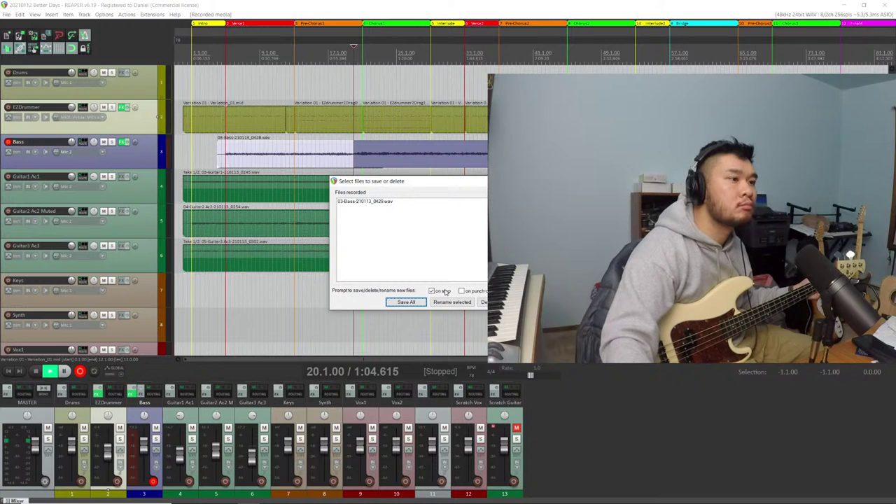
{"action": "left_click", "coordinate": [406, 302]}
{"action": "left_click", "coordinate": [555, 50]}
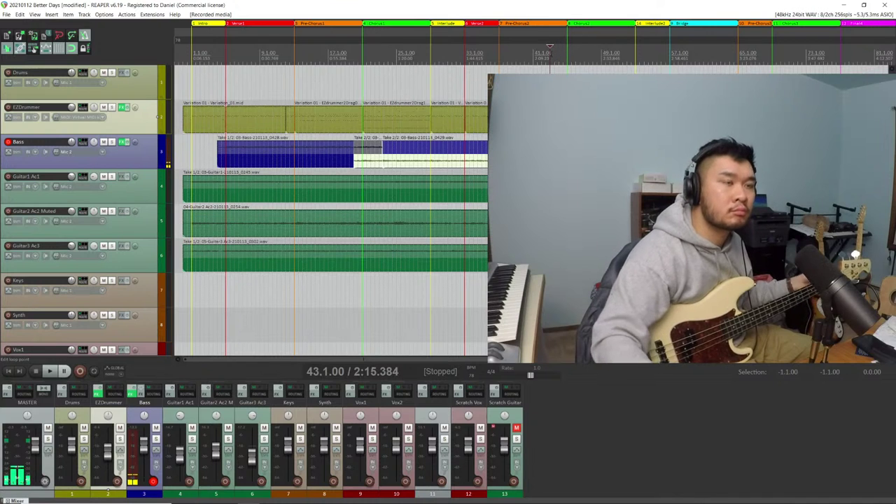
Record two bass takes from 43.1.00, stopping around measures 46 and 49, and delete both recorded files
{"action": "key", "text": "ctrl+r"}
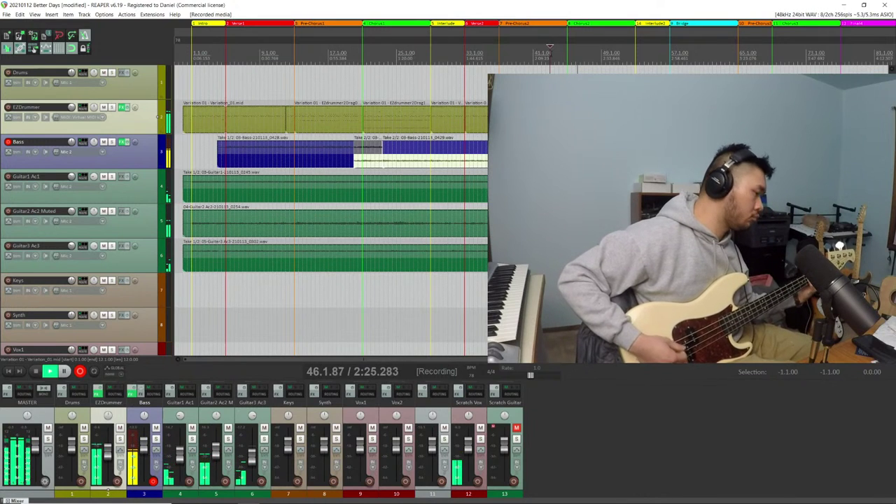
{"action": "key", "text": "space"}
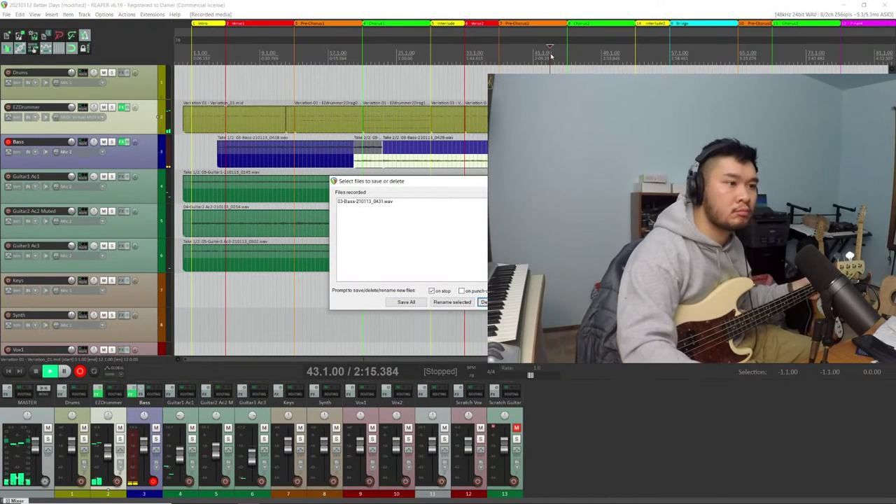
{"action": "key", "text": "ctrl+r"}
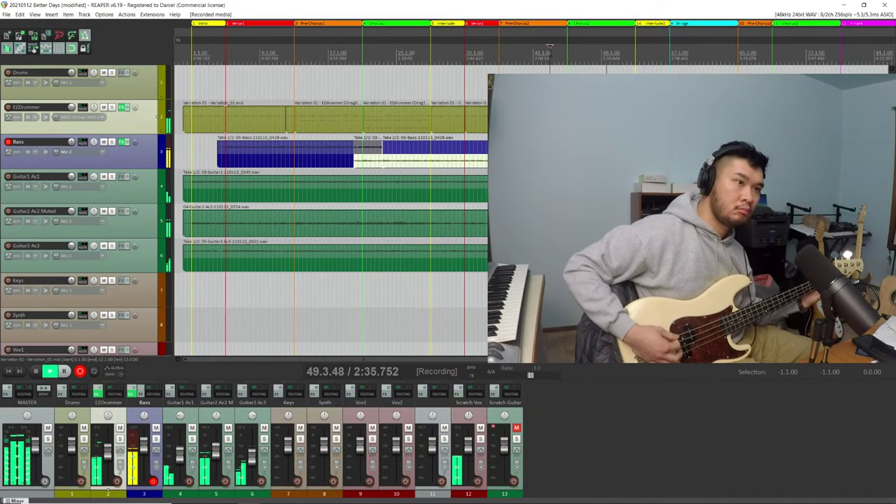
{"action": "key", "text": "space"}
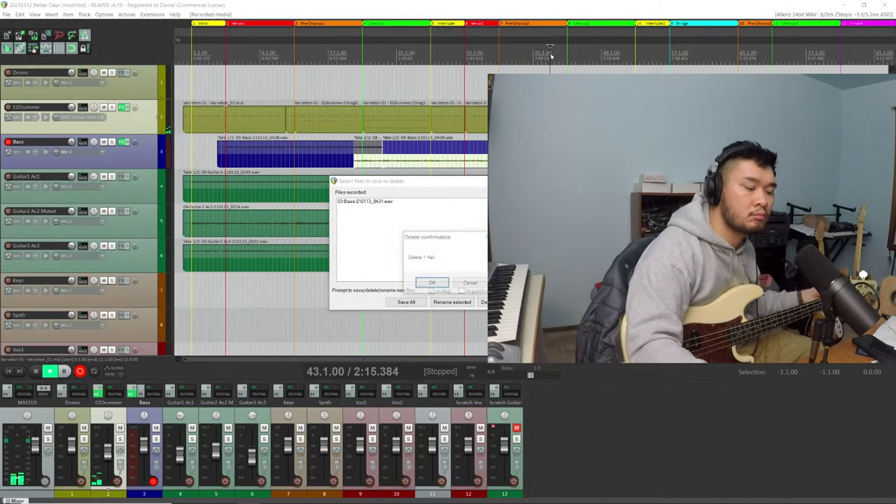
{"action": "key", "text": "Return"}
Record a bass take from 43.1.00 into measure 61, keep the recorded file, and place the edit cursor at 55.1.00
{"action": "key", "text": "ctrl+r"}
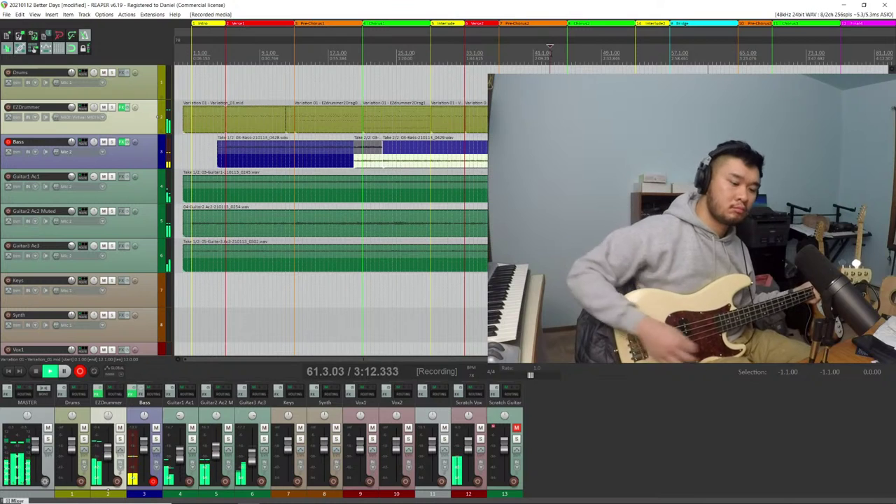
{"action": "key", "text": "space"}
{"action": "key", "text": "Return"}
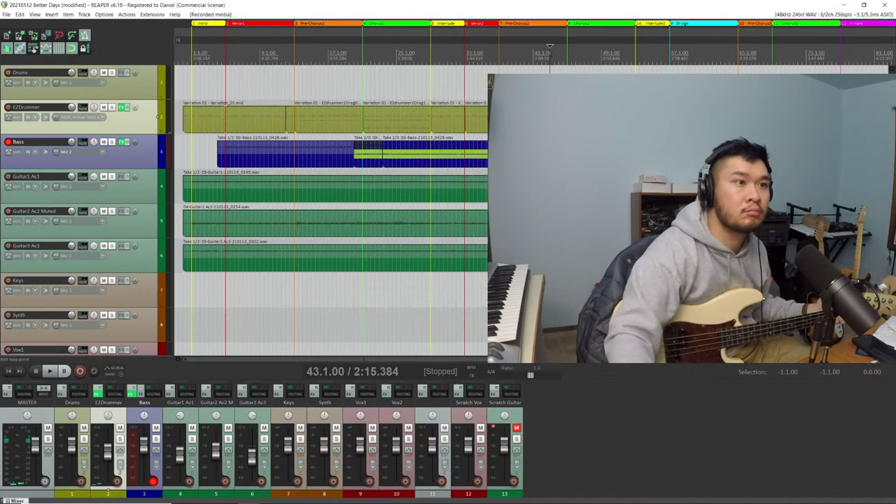
{"action": "left_click", "coordinate": [156, 82]}
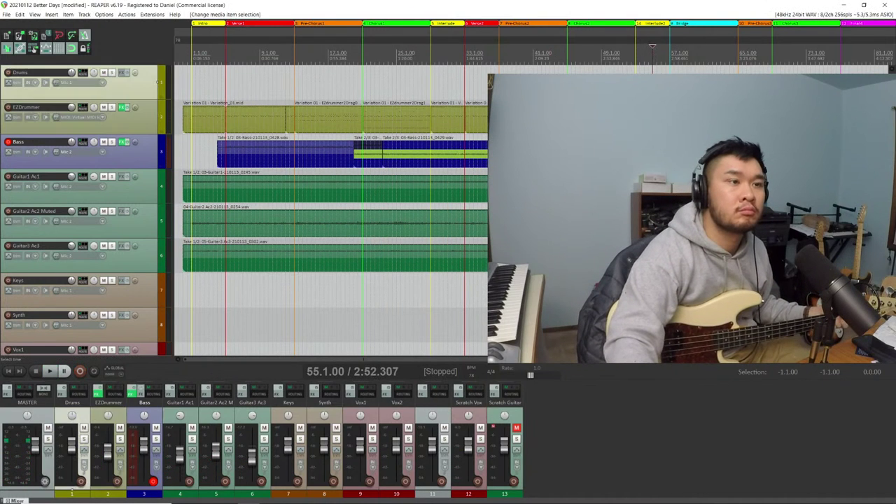
Record two bass takes from 55.1.00, stopping around measures 57 and 58, and delete both recorded files
{"action": "key", "text": "ctrl+r"}
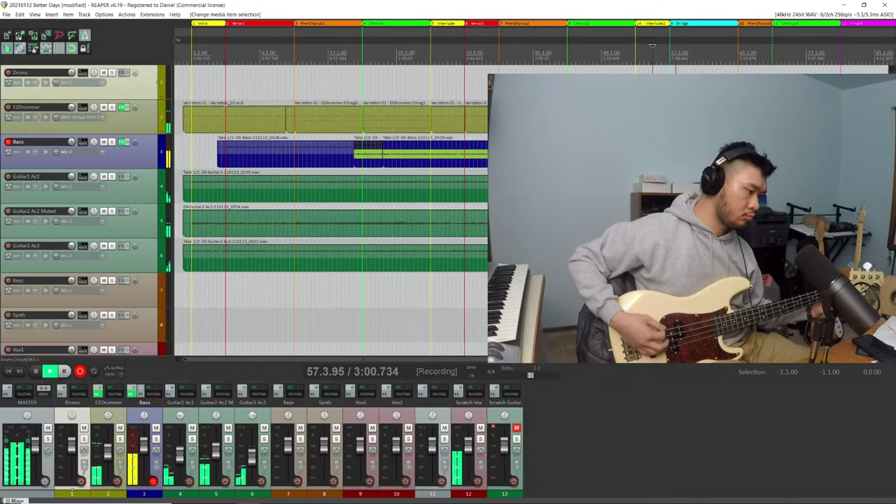
{"action": "key", "text": "space"}
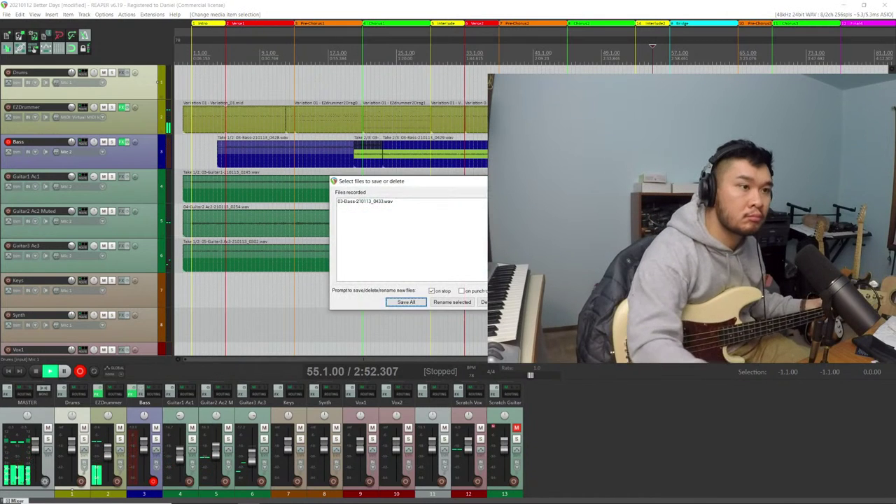
{"action": "key", "text": "Return"}
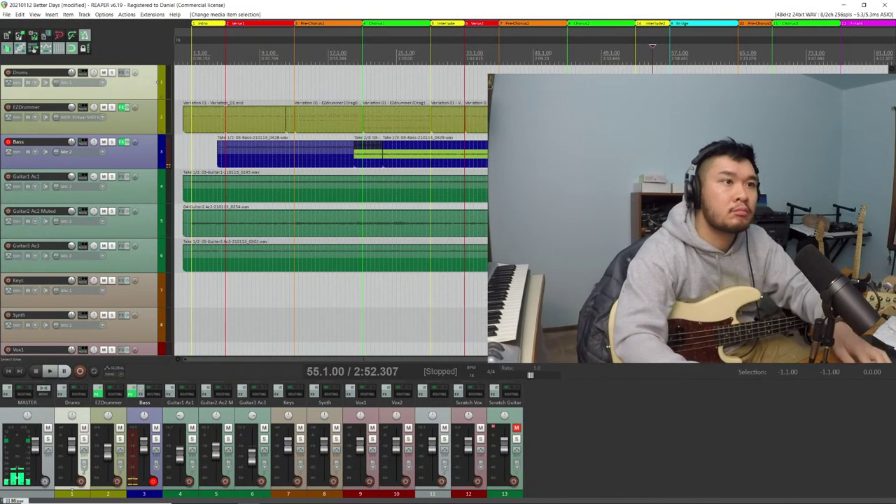
{"action": "key", "text": "ctrl+r"}
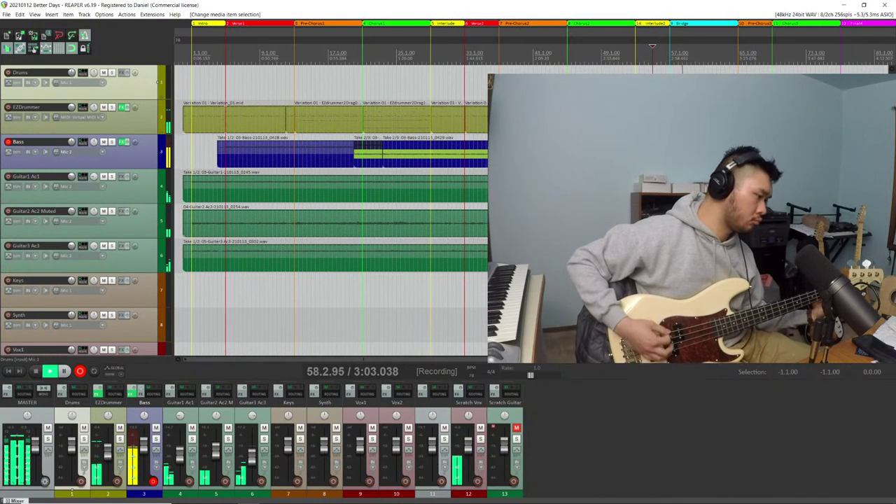
{"action": "key", "text": "space"}
{"action": "key", "text": "Delete"}
{"action": "key", "text": "Return"}
Record two more bass takes from 55.1.00, stopping around measures 64 and 60, and delete both recorded files
{"action": "key", "text": "ctrl+r"}
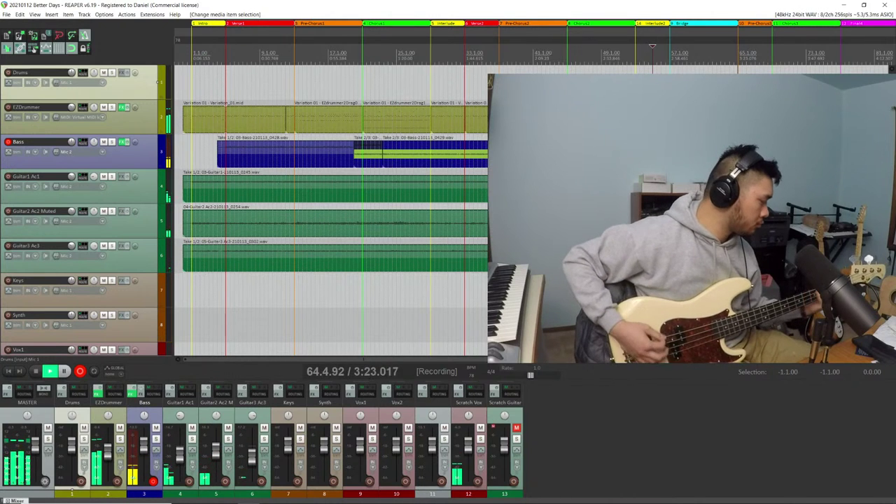
{"action": "key", "text": "space"}
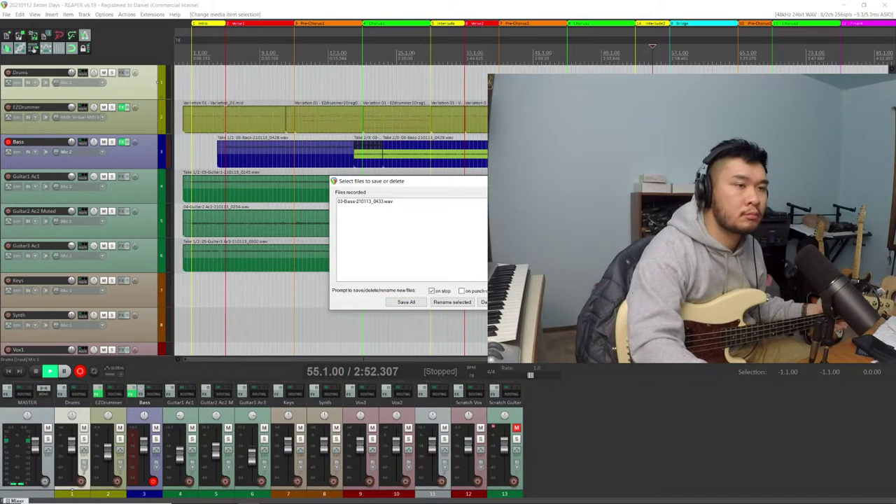
{"action": "left_click", "coordinate": [484, 302]}
{"action": "left_click", "coordinate": [428, 282]}
{"action": "key", "text": "ctrl+r"}
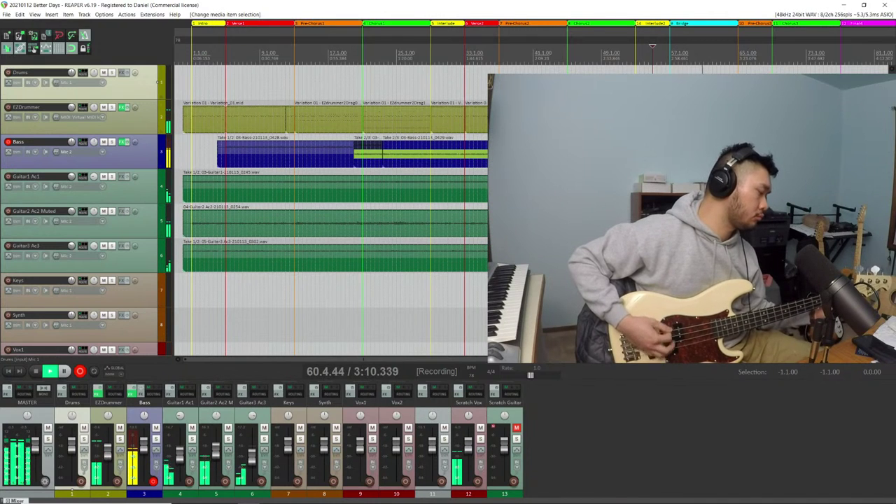
{"action": "key", "text": "space"}
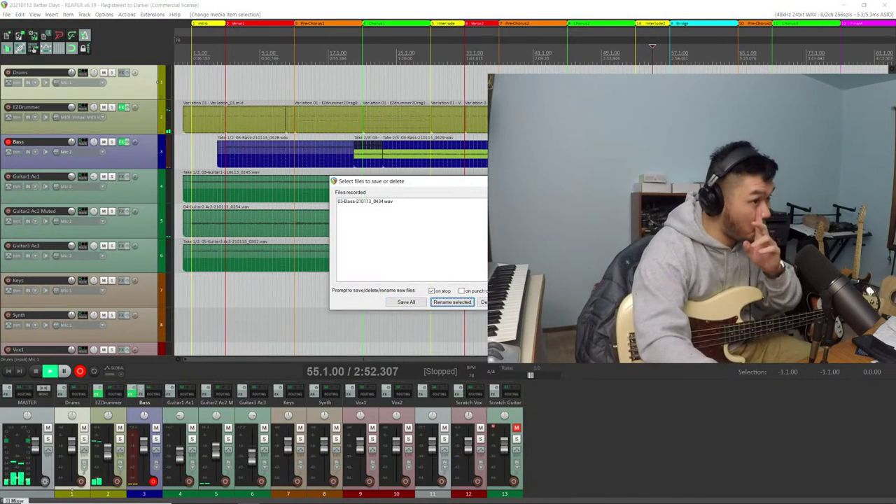
{"action": "key", "text": "Delete"}
Record a bass take from 55.1.00 through the Bridge into measure 66 and keep the recorded file
{"action": "key", "text": "ctrl+r"}
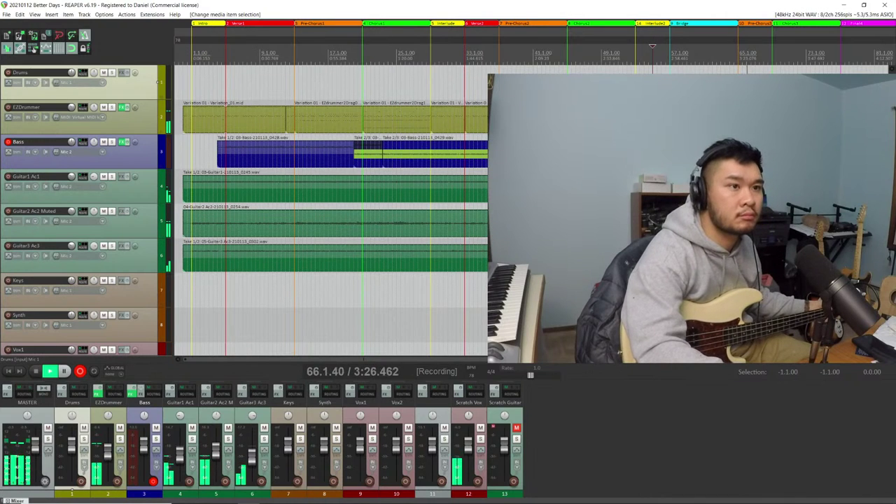
{"action": "key", "text": "alt+space"}
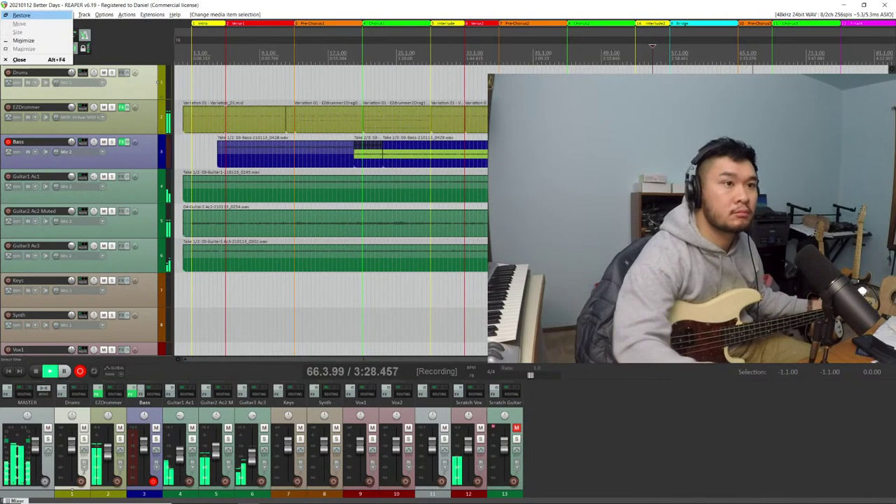
{"action": "key", "text": "Escape"}
{"action": "key", "text": "space"}
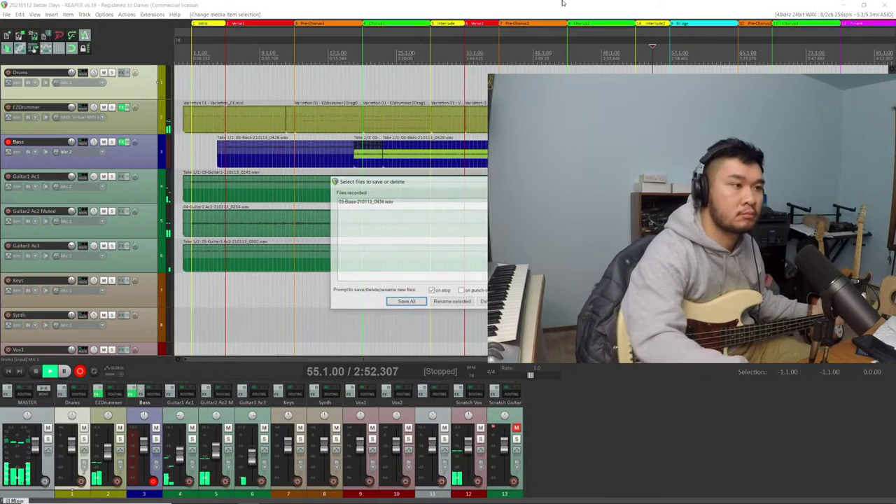
{"action": "key", "text": "Return"}
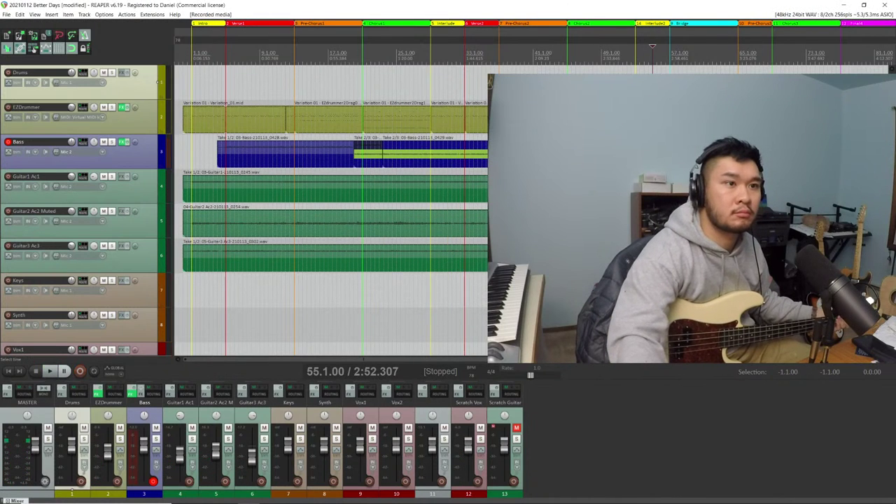
Try to trim the end of the overlapping bass item in the Bridge, then undo the trim
{"action": "scroll", "coordinate": [330, 210], "scroll_direction": "up", "scroll_amount": 2}
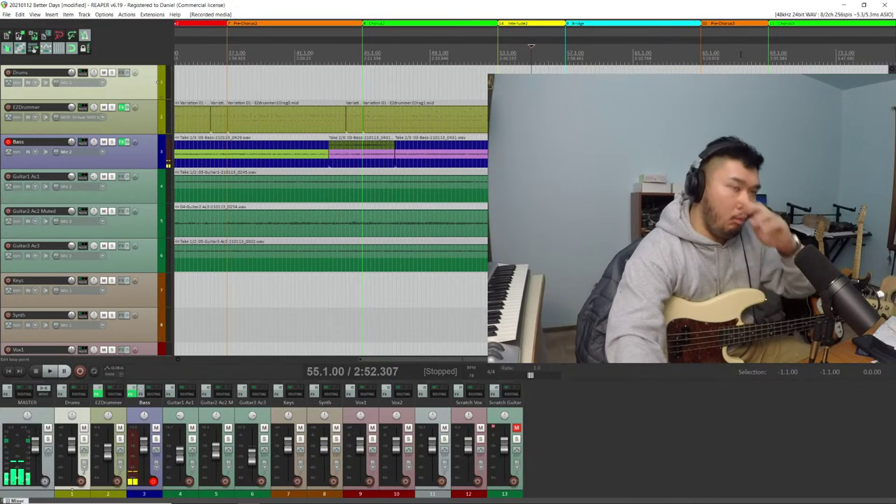
{"action": "left_click", "coordinate": [738, 150]}
{"action": "scroll", "coordinate": [738, 151], "scroll_direction": "up", "scroll_amount": 2}
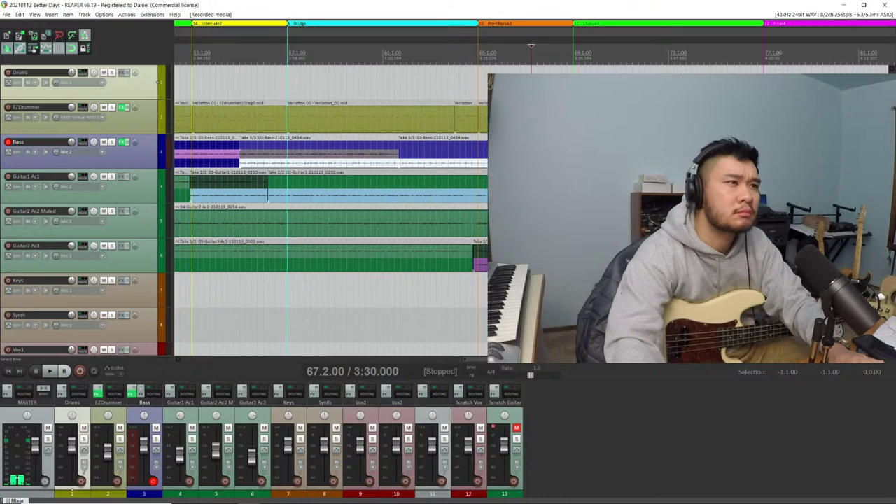
{"action": "left_click", "coordinate": [158, 151]}
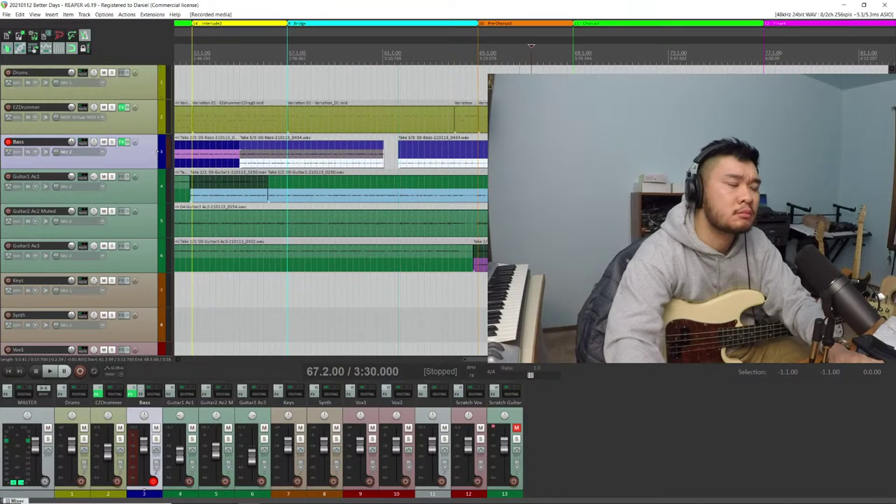
{"action": "key", "text": "ctrl+z"}
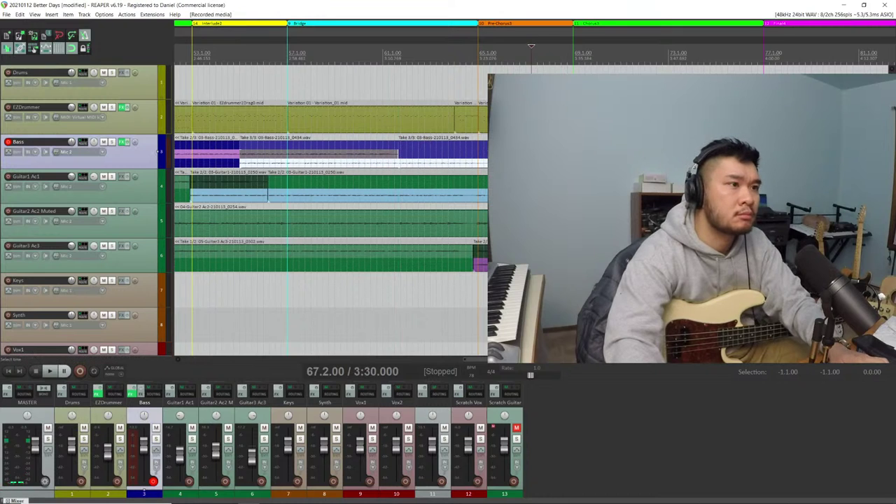
{"action": "key", "text": "ctrl+z"}
Trim the last bass item to end at 65.1.00, where Pre-Chorus3 starts, and play it back with Bass briefly soloed
{"action": "left_click_drag", "start_coordinate": [488, 166], "coordinate": [478, 166]}
{"action": "key", "text": "space"}
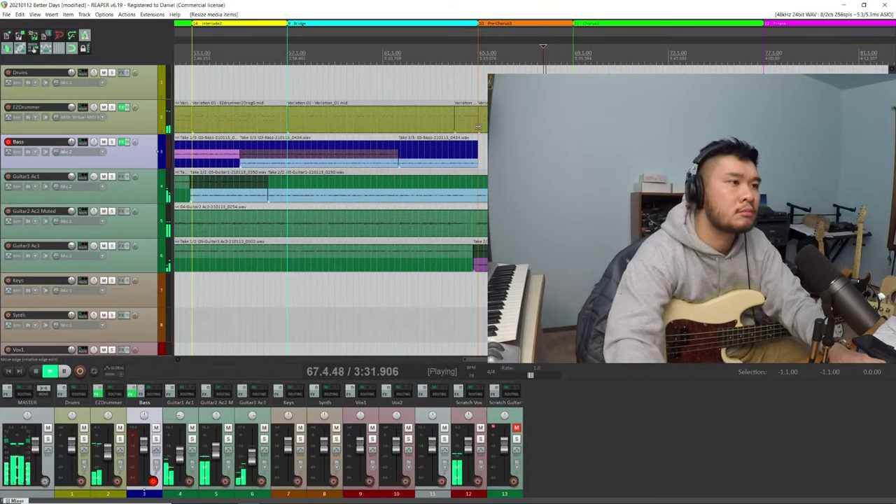
{"action": "left_click", "coordinate": [112, 142]}
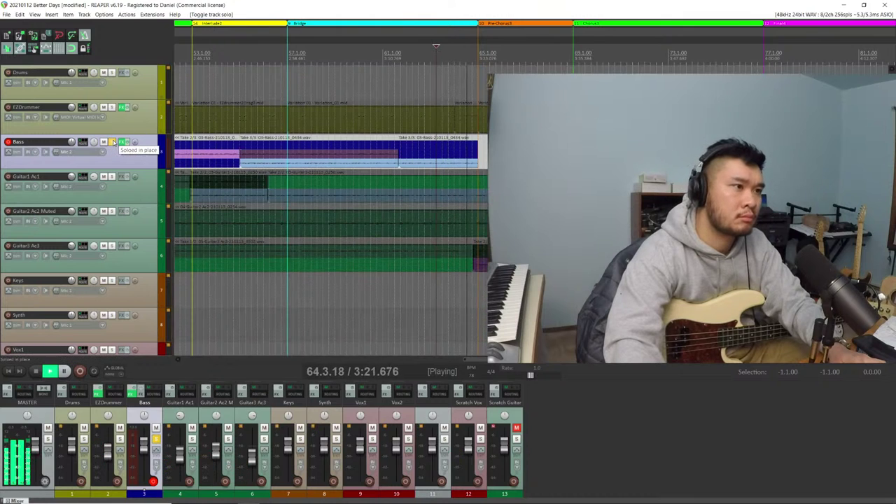
{"action": "left_click", "coordinate": [112, 142]}
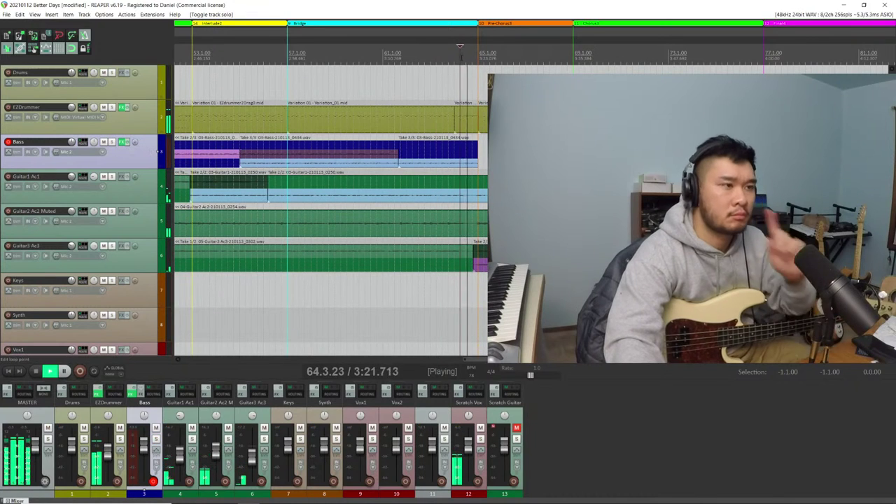
Add a fade-out to the end of the last bass item in the Bridge and play it back from 63.1.00
{"action": "left_click_drag", "start_coordinate": [475, 145], "coordinate": [399, 142]}
{"action": "key", "text": "space"}
{"action": "key", "text": "space"}
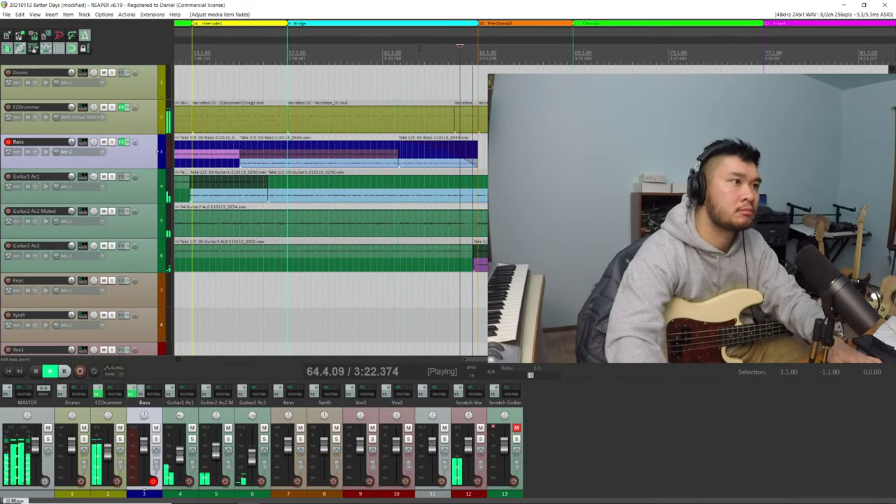
{"action": "key", "text": "space"}
{"action": "left_click", "coordinate": [430, 46]}
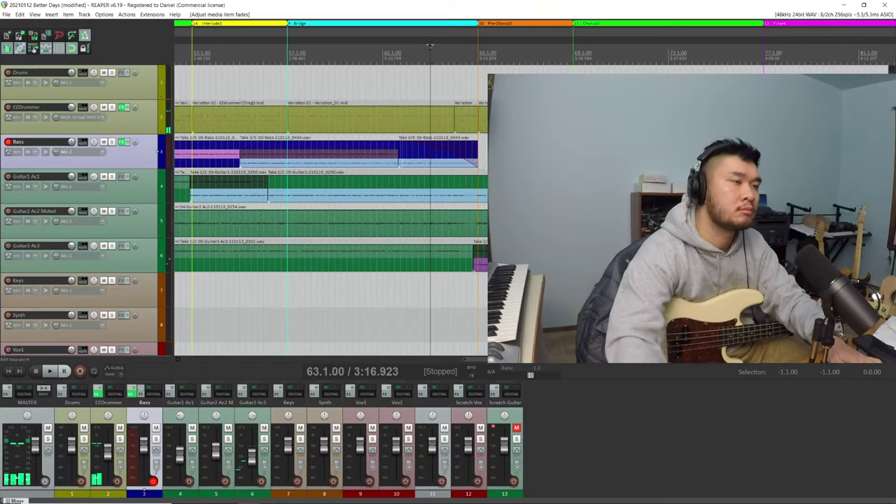
{"action": "key", "text": "space"}
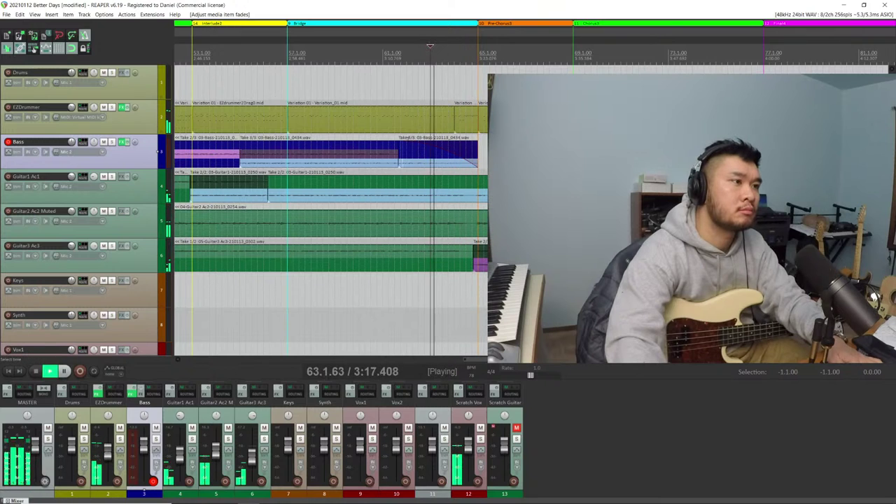
Readjust the last bass item's fade-out after cycling through its takes, and play the passage from 62.1.00 into measure 68
{"action": "key", "text": "t"}
{"action": "left_click", "coordinate": [406, 46]}
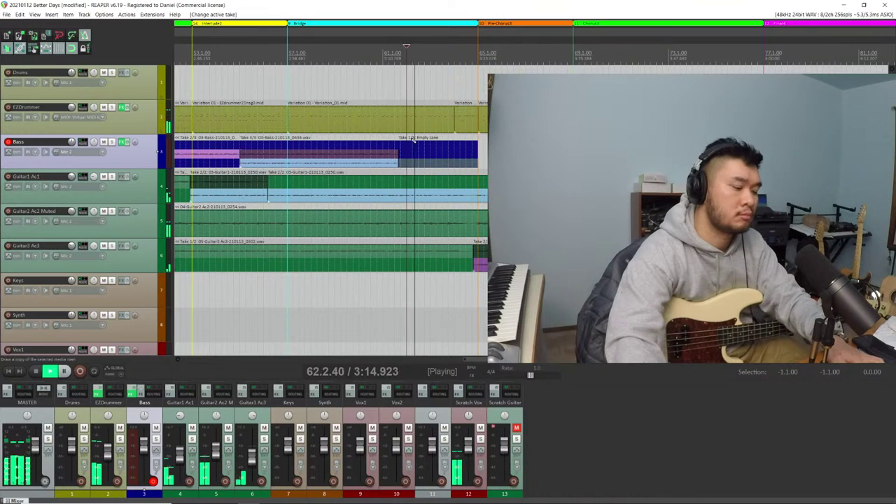
{"action": "key", "text": "t"}
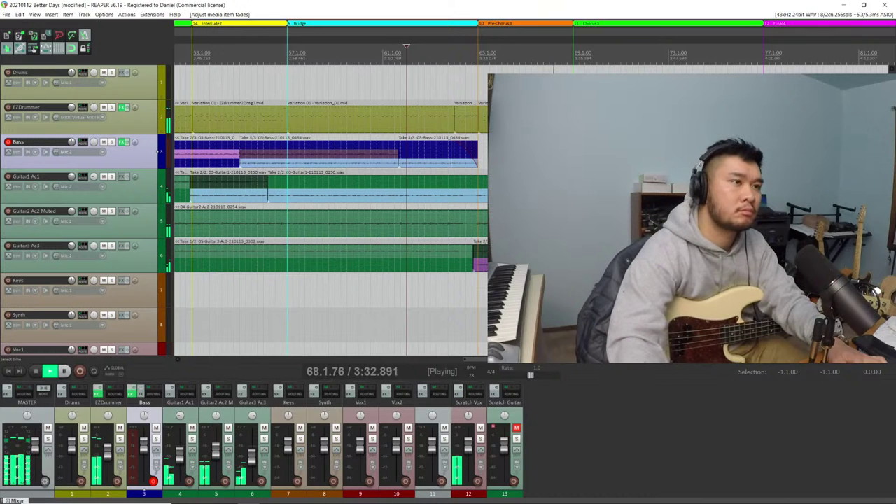
{"action": "key", "text": "space"}
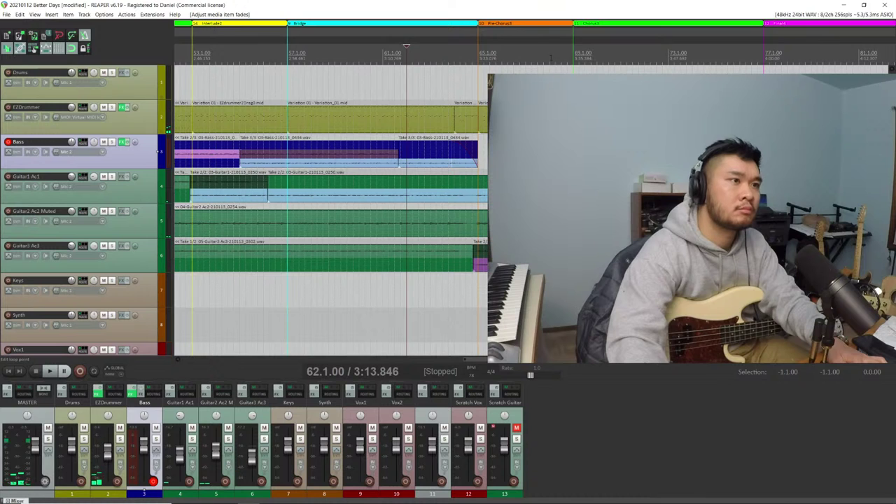
{"action": "key", "text": "ctrl+r"}
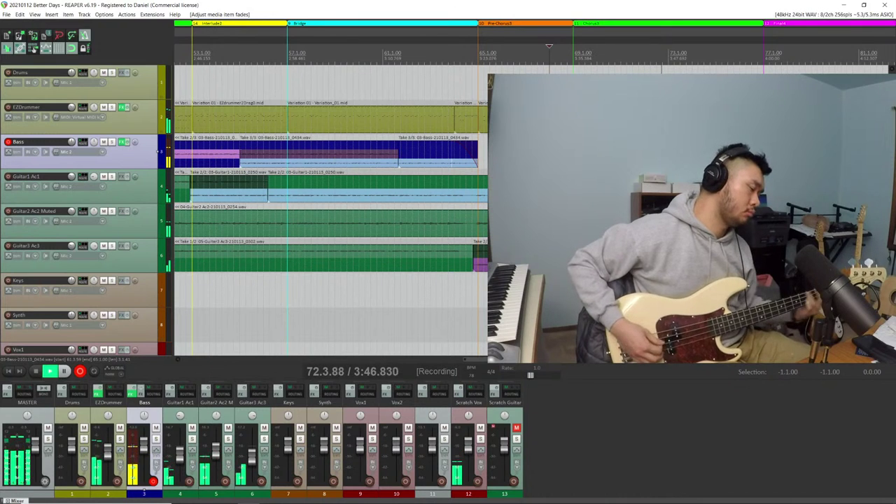
{"action": "key", "text": "space"}
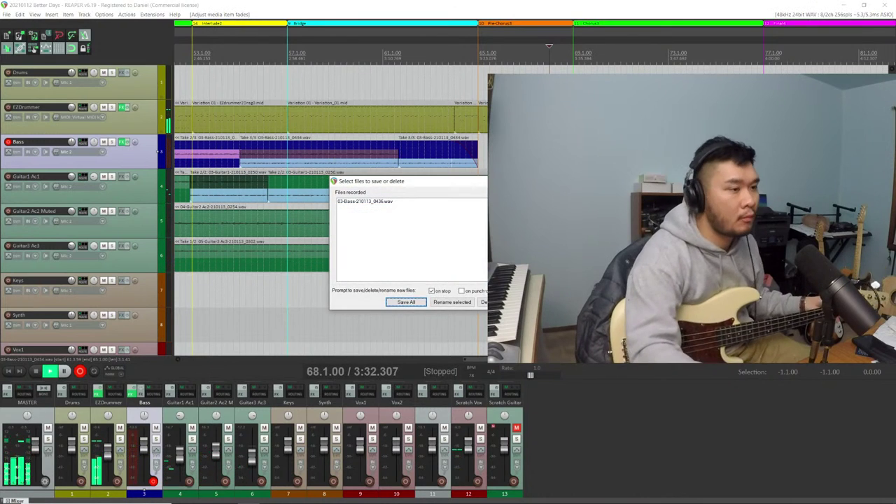
{"action": "key", "text": "Return"}
Record the bass from 68.1.00 through the end of the song and save the recorded file
{"action": "key", "text": "ctrl+r"}
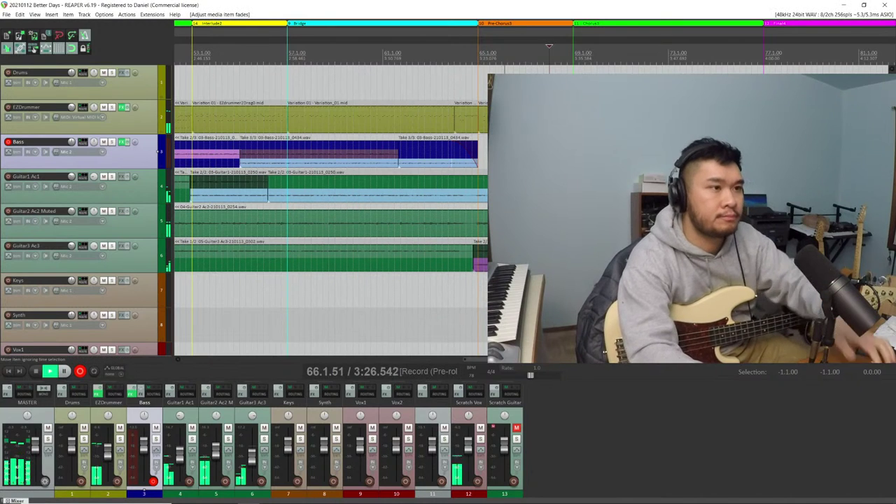
{"action": "scroll", "coordinate": [564, 64], "scroll_direction": "down", "scroll_amount": 3}
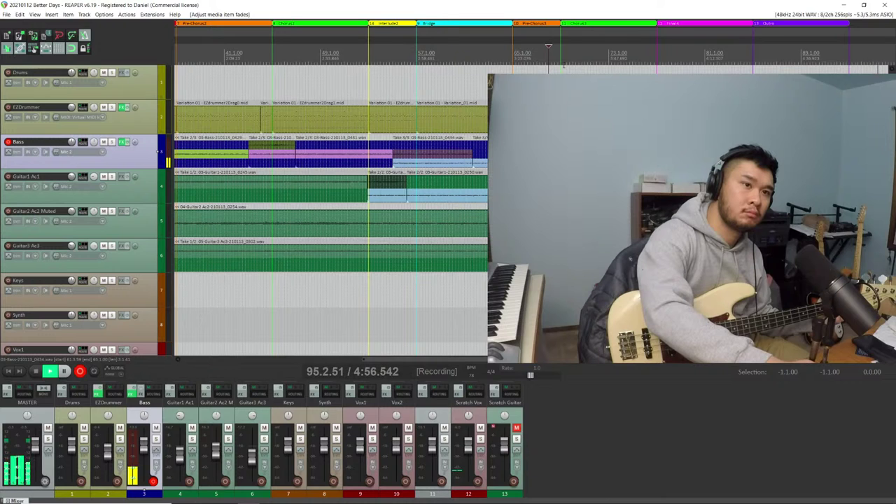
{"action": "key", "text": "space"}
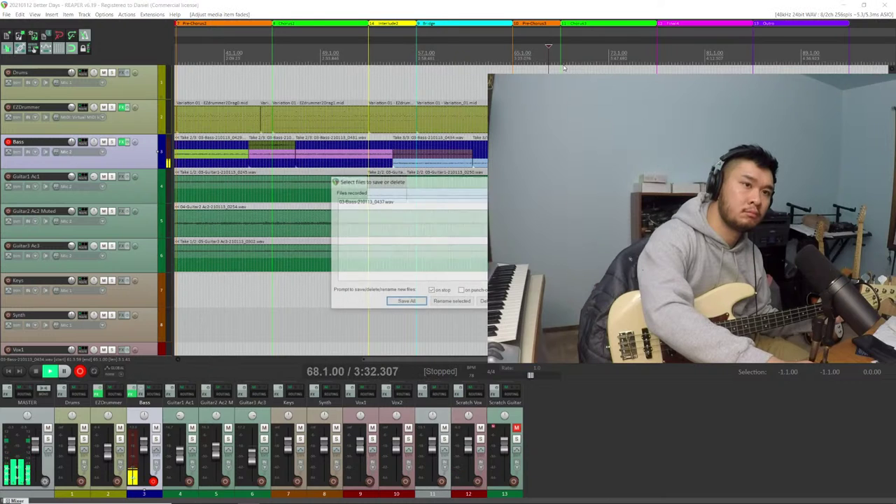
{"action": "key", "text": "Return"}
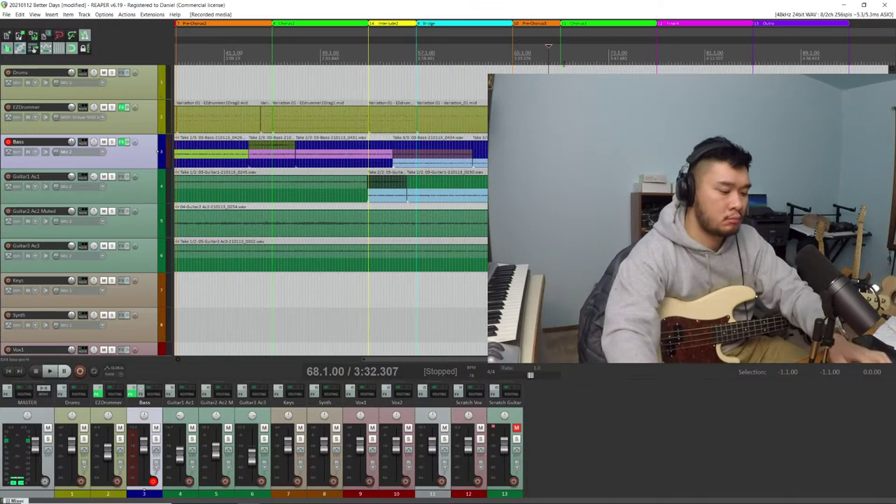
Play back from 68.1.00 and trim the start of the new bass item by about one beat
{"action": "key", "text": "space"}
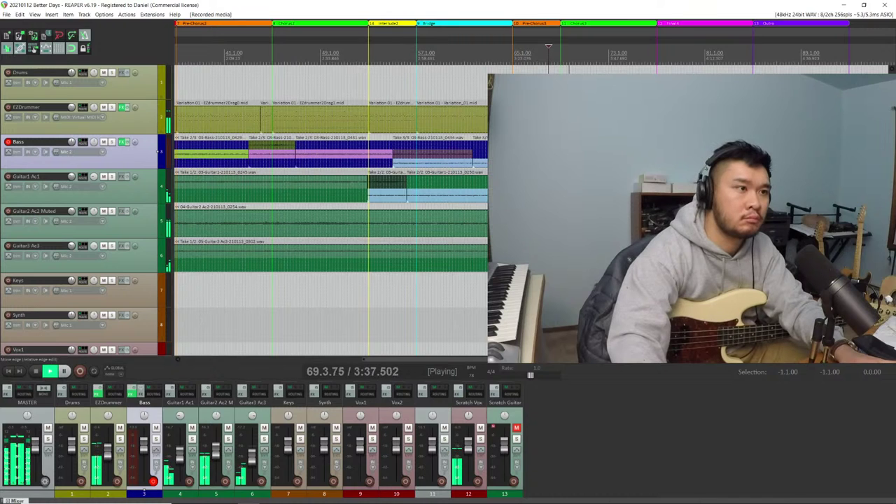
{"action": "scroll", "coordinate": [455, 157], "scroll_direction": "up", "scroll_amount": 4}
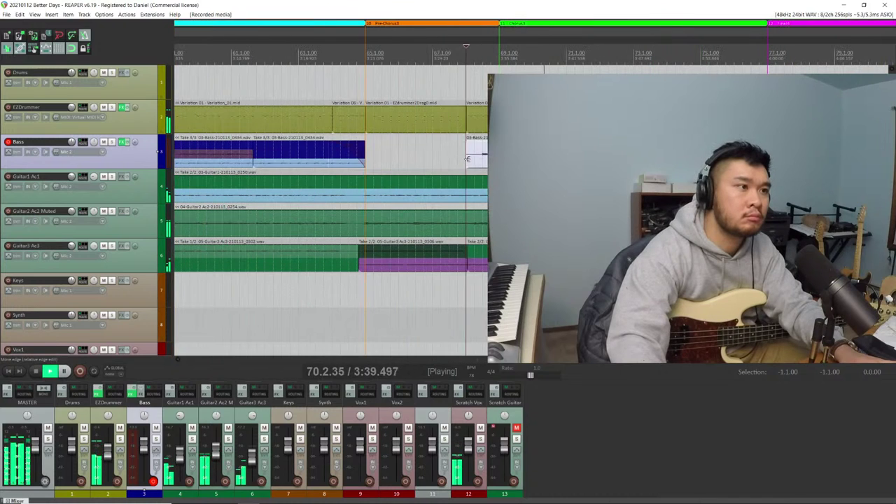
{"action": "left_click_drag", "start_coordinate": [468, 158], "coordinate": [474, 161]}
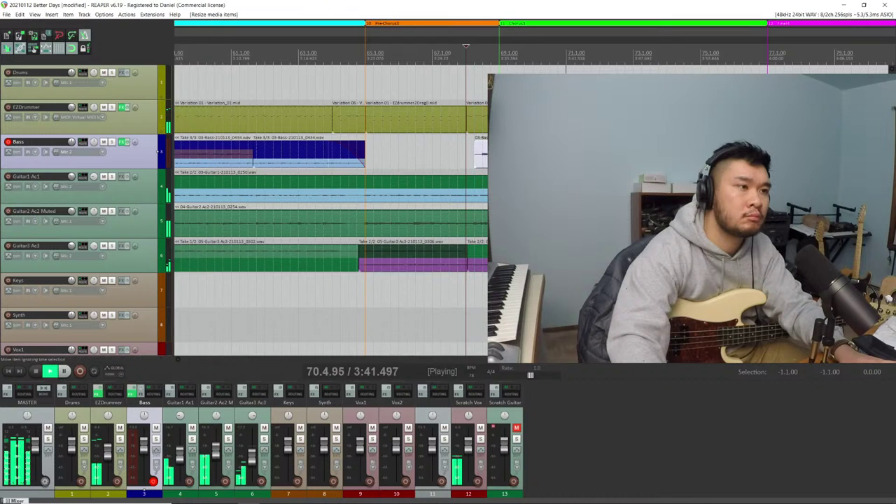
Disarm the Bass track, lower its volume slightly and listen to the new take through to the song's end
{"action": "scroll", "coordinate": [476, 159], "scroll_direction": "down", "scroll_amount": 4}
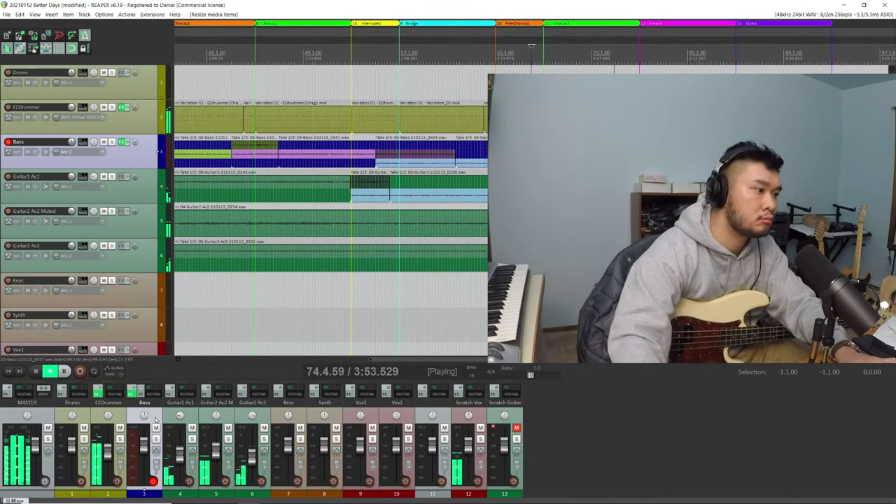
{"action": "left_click", "coordinate": [8, 142]}
{"action": "mouse_move", "coordinate": [143, 452]}
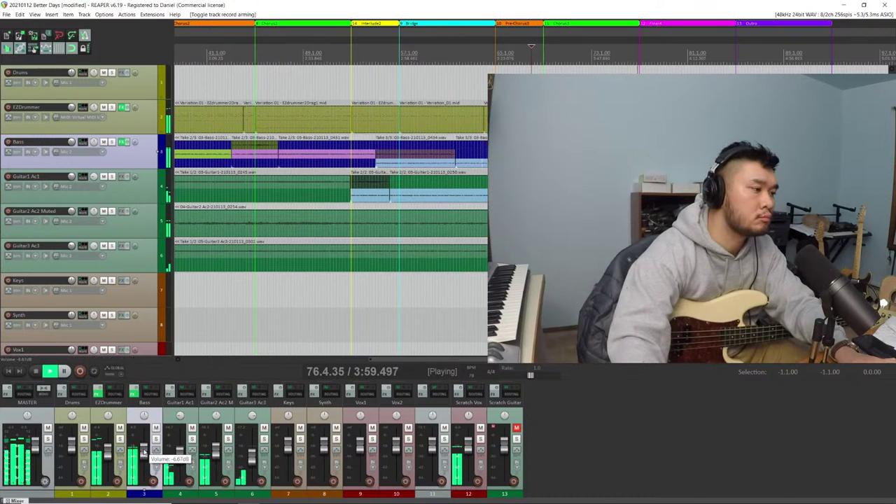
{"action": "left_click_drag", "start_coordinate": [144, 454], "coordinate": [145, 450]}
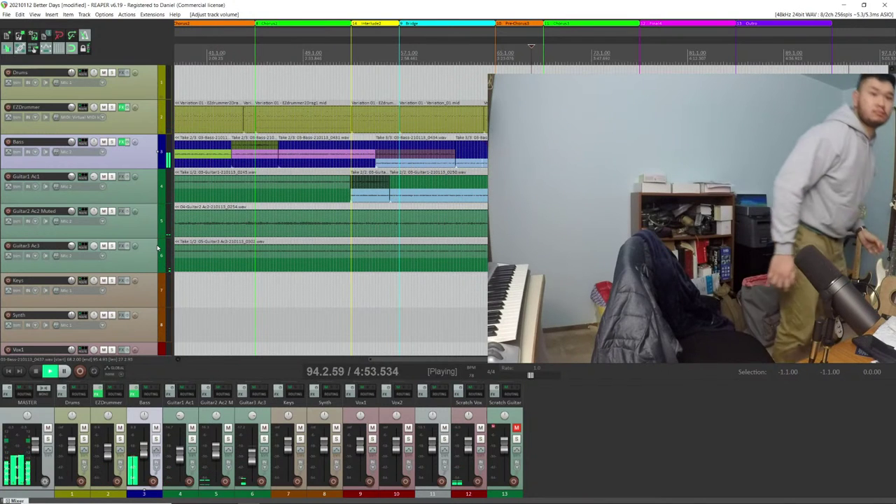
{"action": "key", "text": "space"}
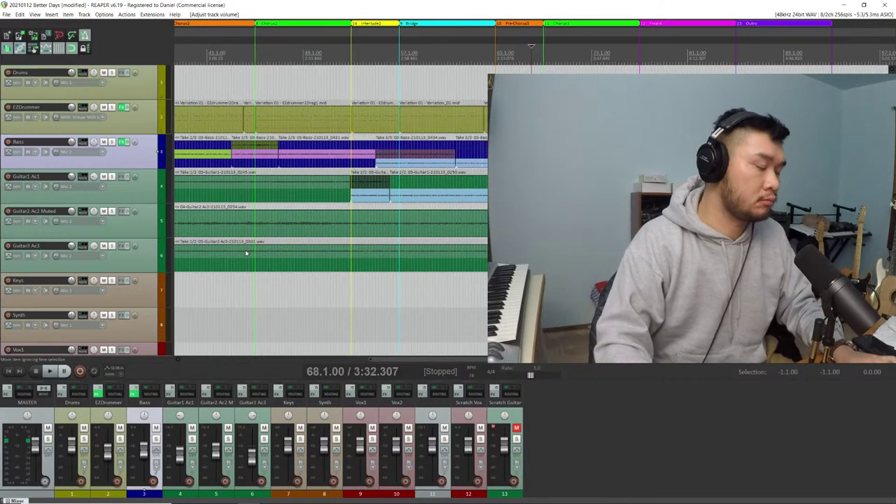
Return to the start of the project and arm the unnamed track above Scratch Vox for recording
{"action": "key", "text": "Home"}
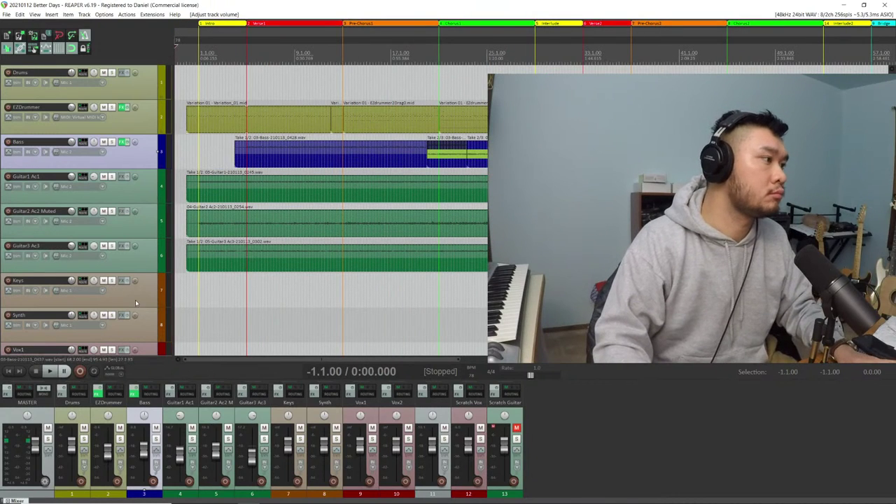
{"action": "scroll", "coordinate": [125, 298], "scroll_direction": "down", "scroll_amount": 3}
{"action": "left_click", "coordinate": [8, 316]}
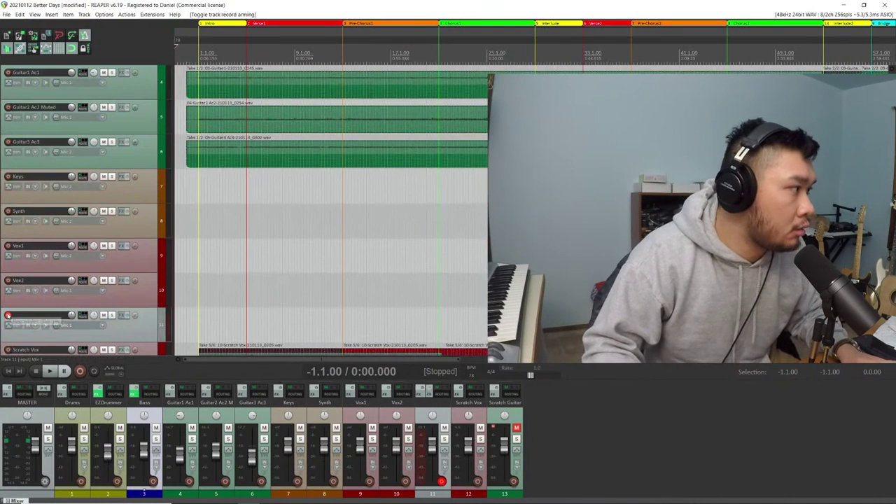
Switch to Chrome to check the live stream on the Facebook profile, and return to REAPER
{"action": "key", "text": "alt+Tab"}
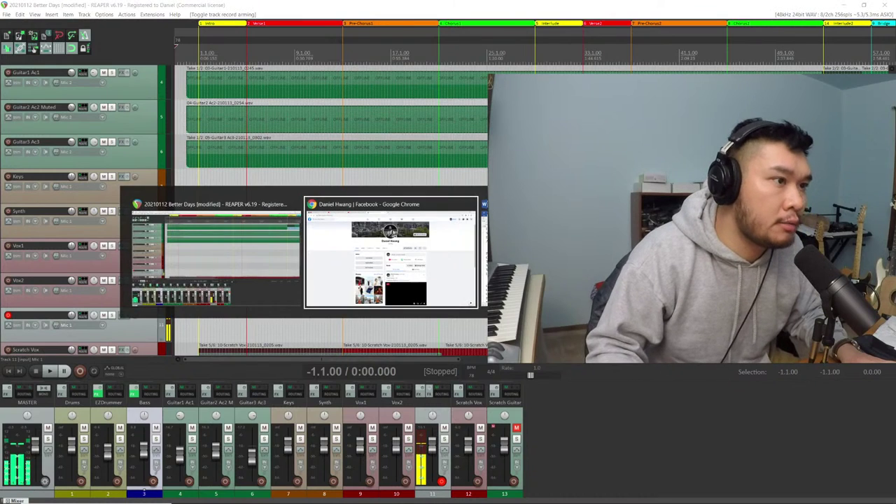
{"action": "key", "text": "alt+Tab"}
{"action": "key", "text": "alt+Tab"}
{"action": "key", "text": "alt+Tab"}
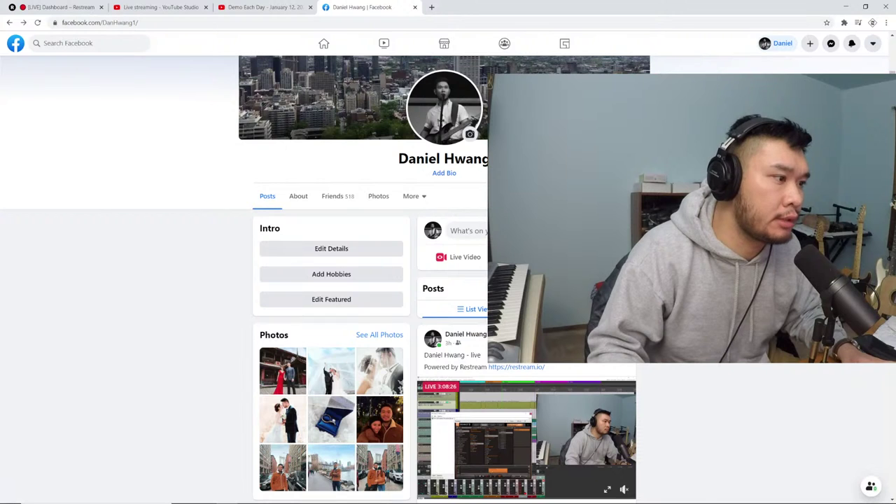
{"action": "key", "text": "alt+Tab"}
{"action": "key", "text": "alt+Tab"}
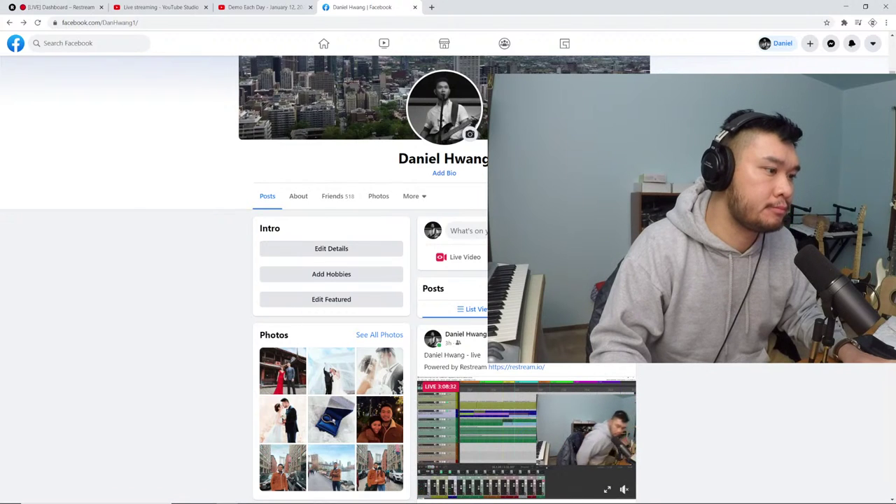
{"action": "key", "text": "alt+Tab"}
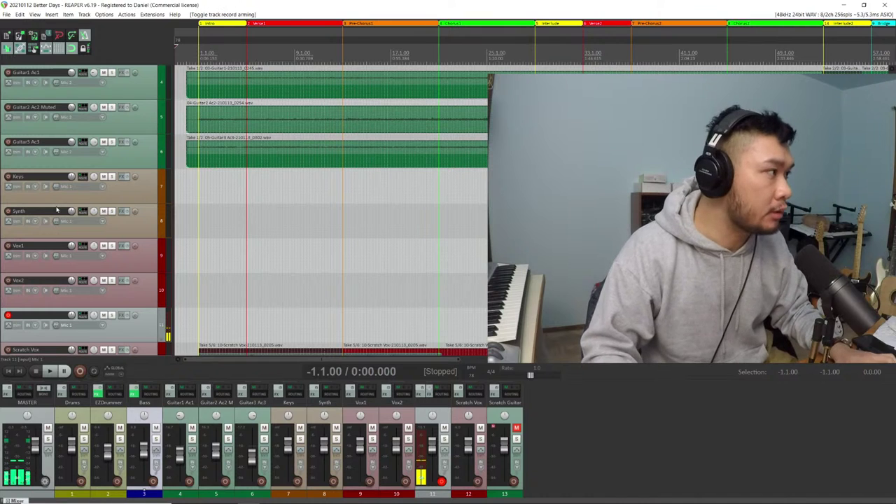
Add a new track named Guitar4 Elec1 and place it directly below Guitar3 Ac3
{"action": "scroll", "coordinate": [126, 332], "scroll_direction": "down", "scroll_amount": 2}
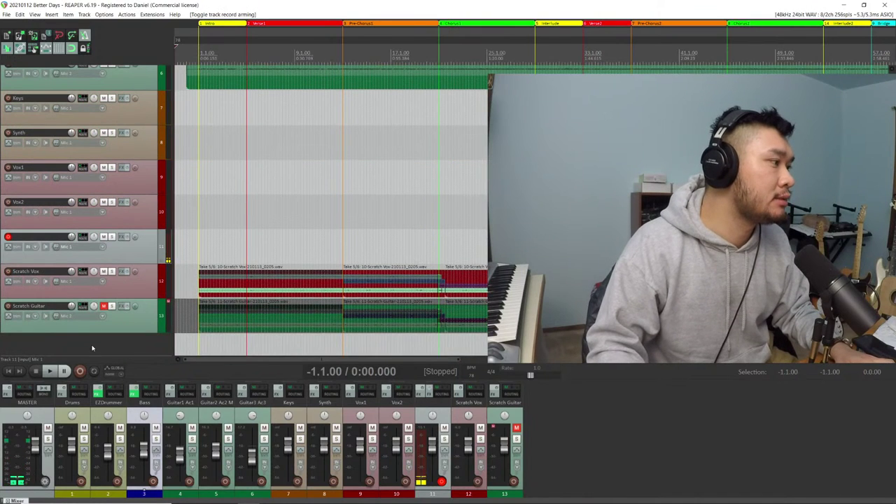
{"action": "double_click", "coordinate": [84, 341]}
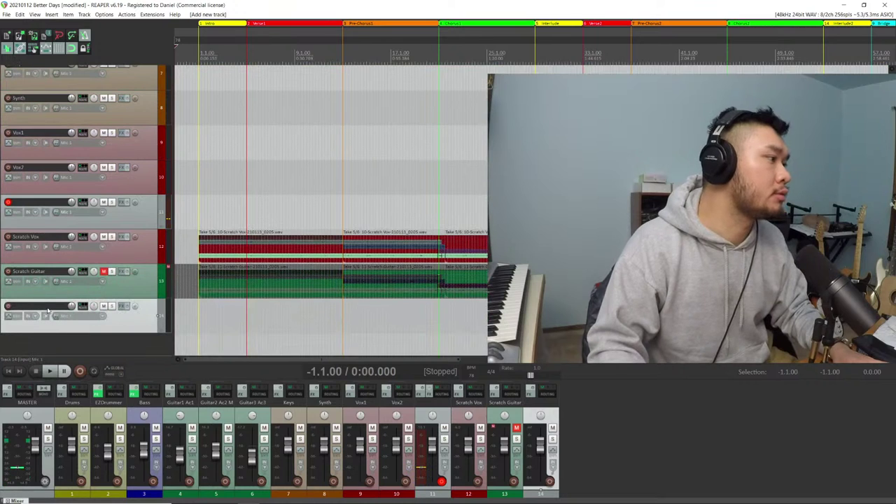
{"action": "type", "text": "Guitar"}
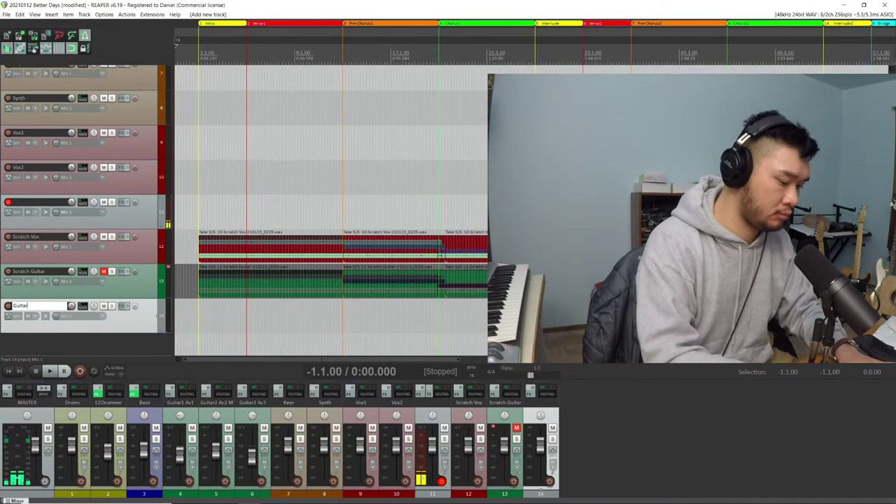
{"action": "type", "text": "4 Elect"}
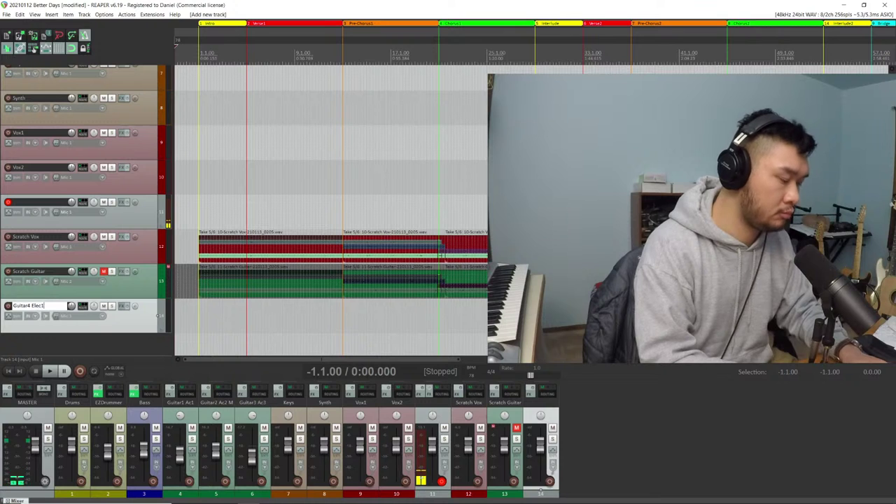
{"action": "key", "text": "Return"}
{"action": "left_click_drag", "start_coordinate": [118, 309], "coordinate": [66, 175]}
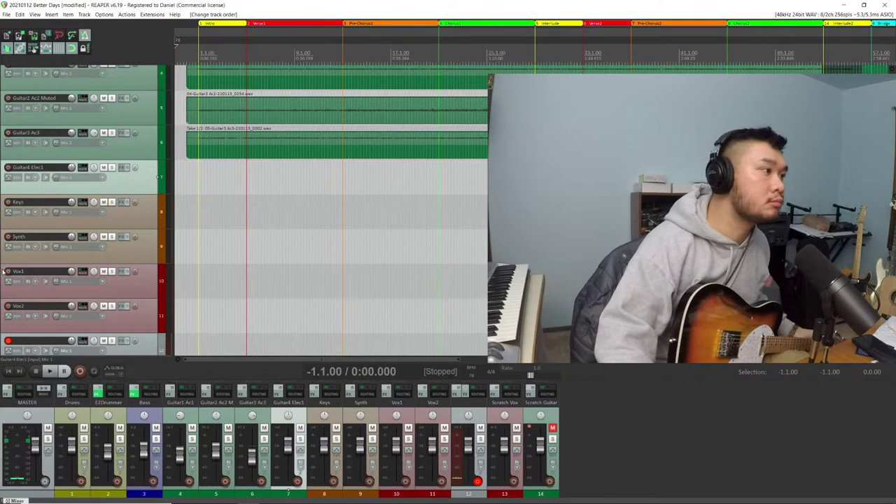
Set the input of the Guitar4 Elec1 track to Mic 2 and arm the track for recording
{"action": "left_click", "coordinate": [122, 168]}
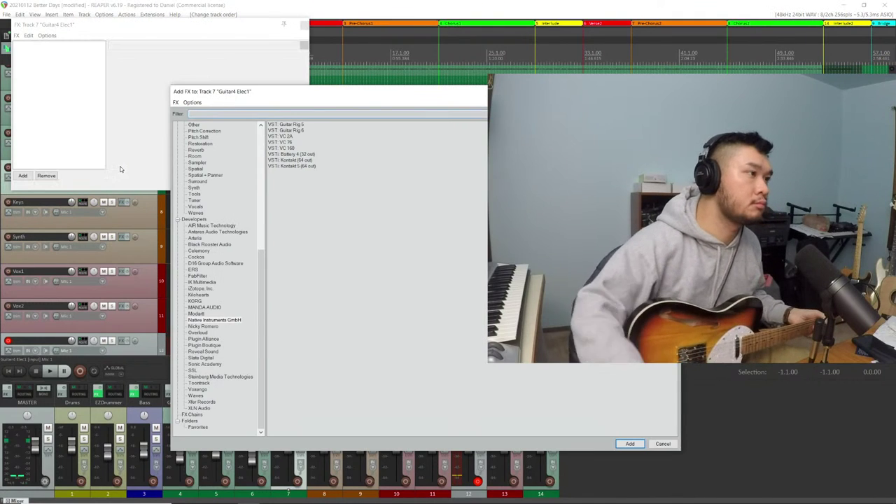
{"action": "key", "text": "Escape"}
{"action": "left_click", "coordinate": [90, 176]}
{"action": "mouse_move", "coordinate": [123, 177]}
{"action": "left_click", "coordinate": [175, 186]}
{"action": "left_click", "coordinate": [8, 168]}
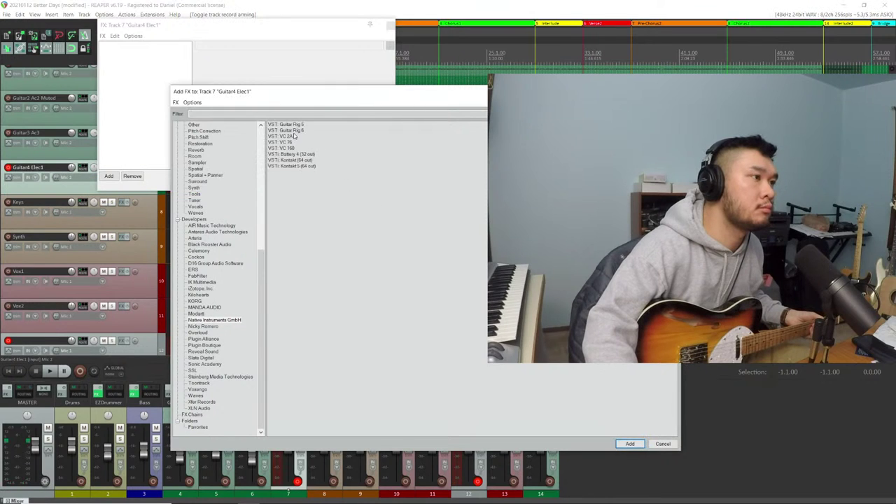
Add Guitar Rig 6 to the Guitar4 Elec1 track and tune the guitar with its built-in tuner
{"action": "double_click", "coordinate": [295, 132]}
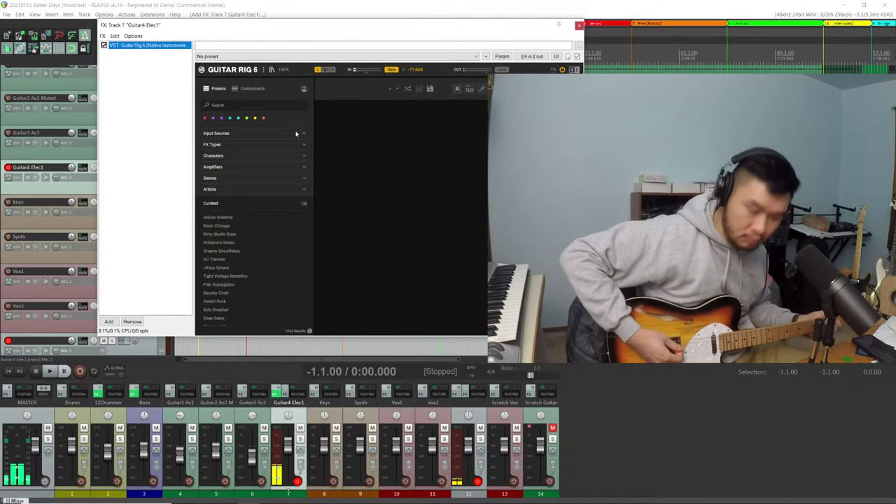
{"action": "left_click", "coordinate": [482, 89]}
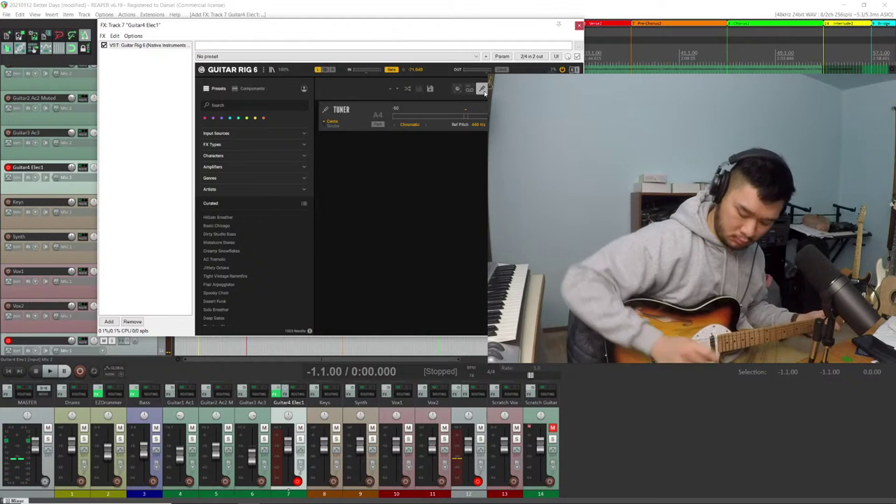
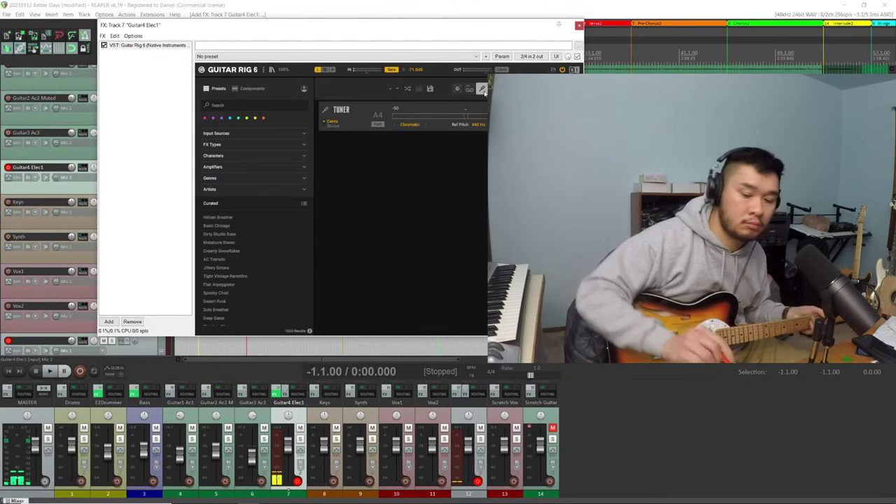
{"action": "left_click", "coordinate": [483, 90]}
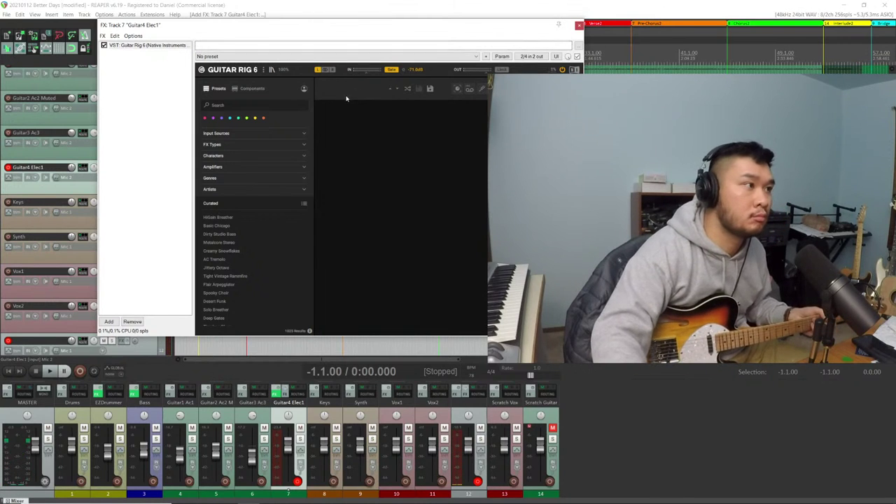
Filter the Guitar Rig 6 presets by the Guitar input source and the Clean character
{"action": "left_click", "coordinate": [223, 133]}
{"action": "left_click", "coordinate": [243, 143]}
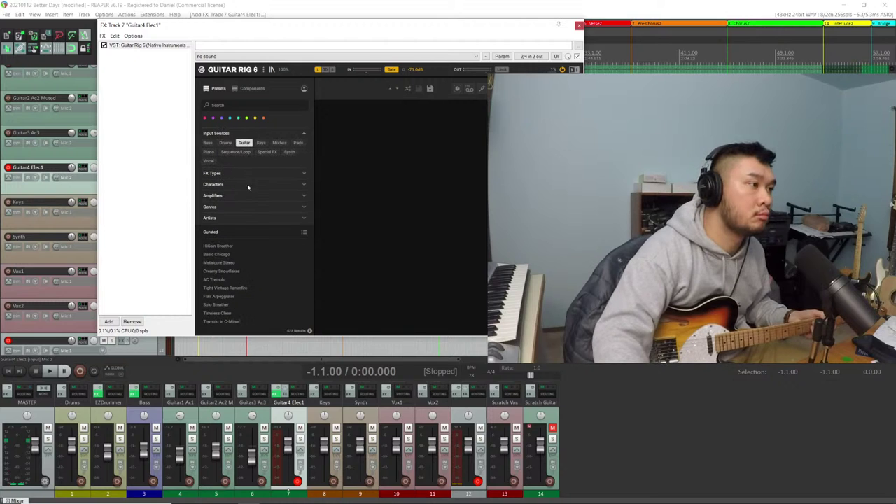
{"action": "left_click", "coordinate": [227, 186]}
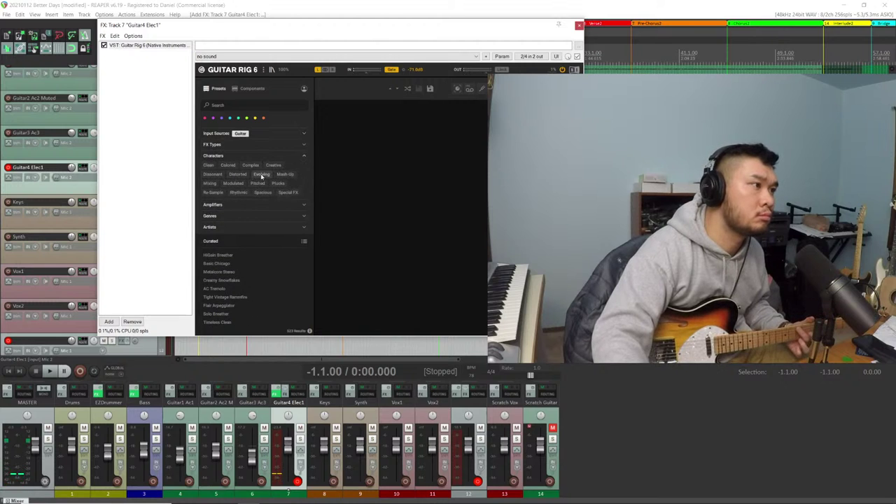
{"action": "left_click", "coordinate": [239, 216]}
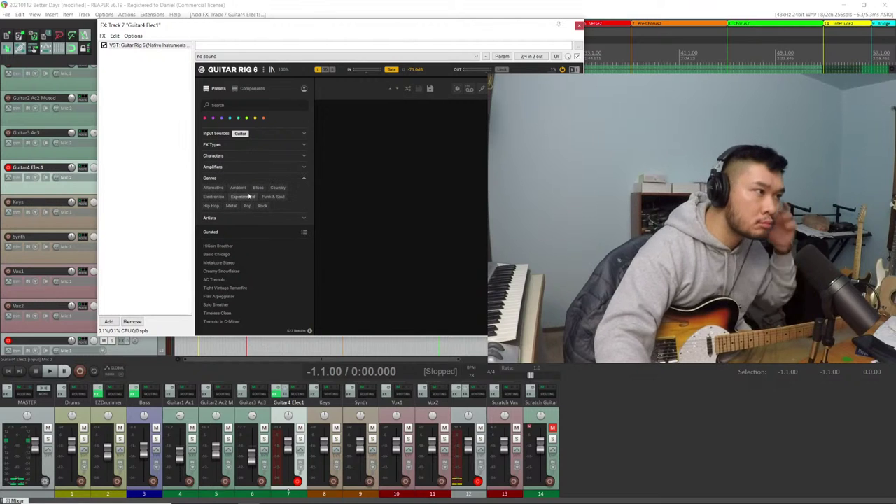
{"action": "left_click", "coordinate": [237, 156]}
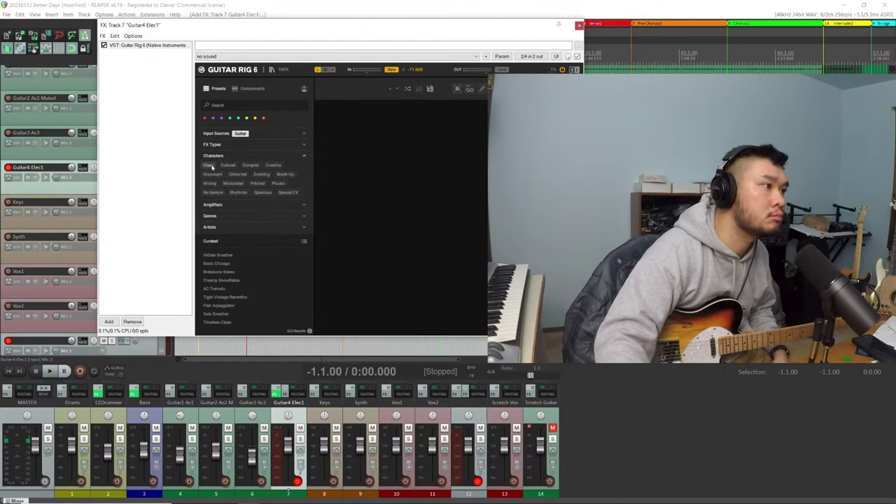
{"action": "left_click", "coordinate": [228, 165]}
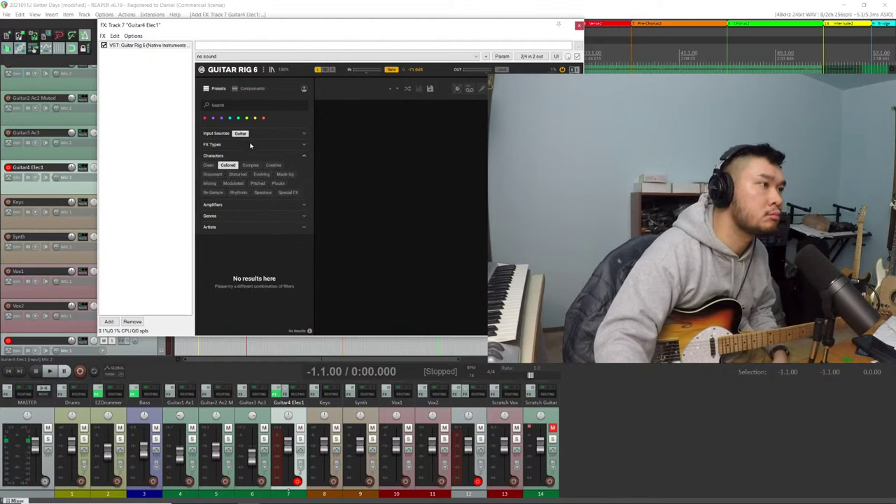
{"action": "left_click", "coordinate": [233, 165]}
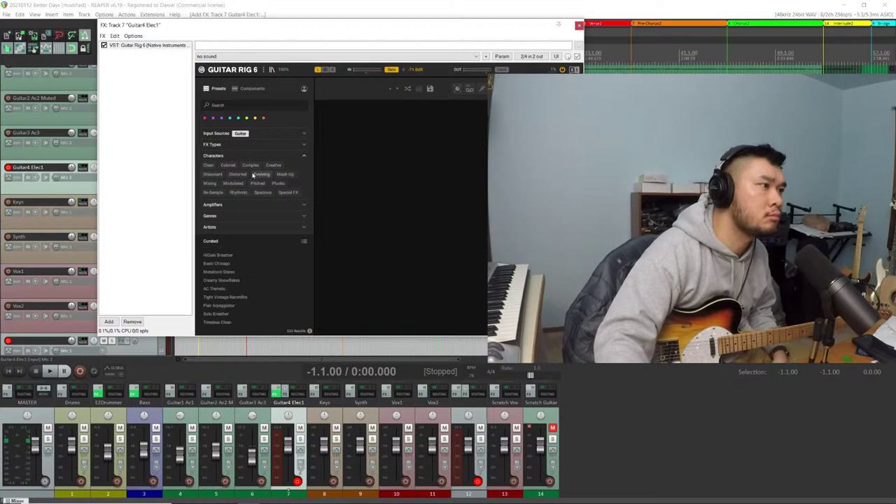
{"action": "left_click", "coordinate": [209, 165]}
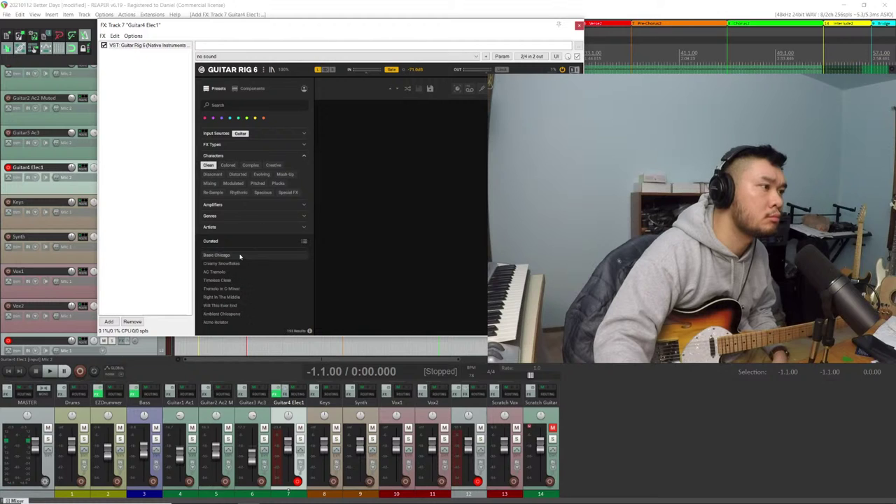
Load the Basic Chicago preset, move the effect window off the timeline and play the song to audition the sound
{"action": "left_click", "coordinate": [245, 256]}
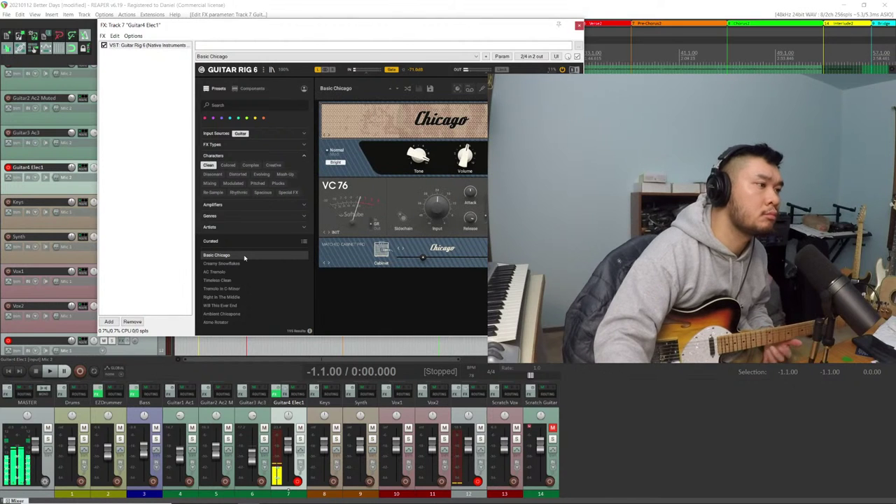
{"action": "left_click_drag", "start_coordinate": [308, 25], "coordinate": [210, 157]}
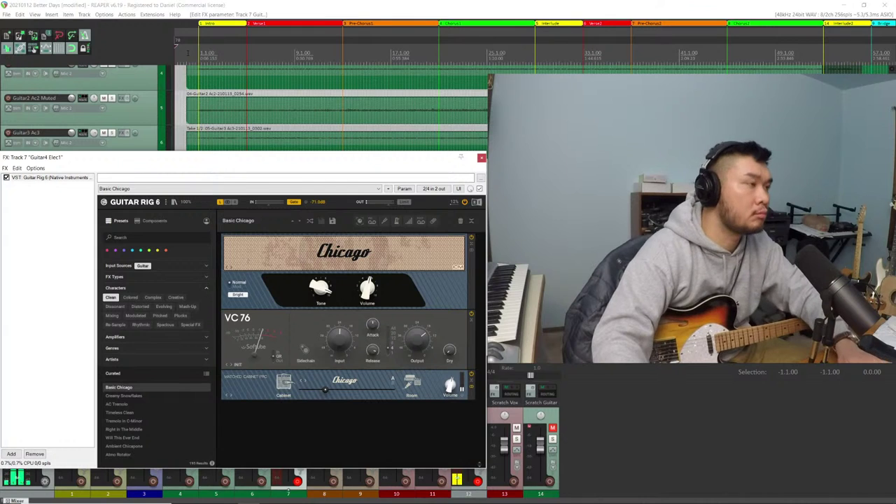
{"action": "left_click", "coordinate": [208, 25]}
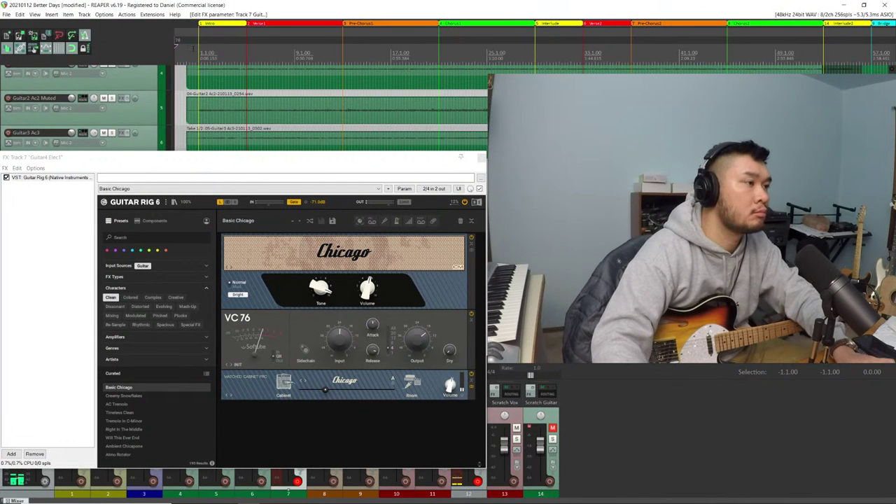
{"action": "scroll", "coordinate": [164, 75], "scroll_direction": "down", "scroll_amount": 4}
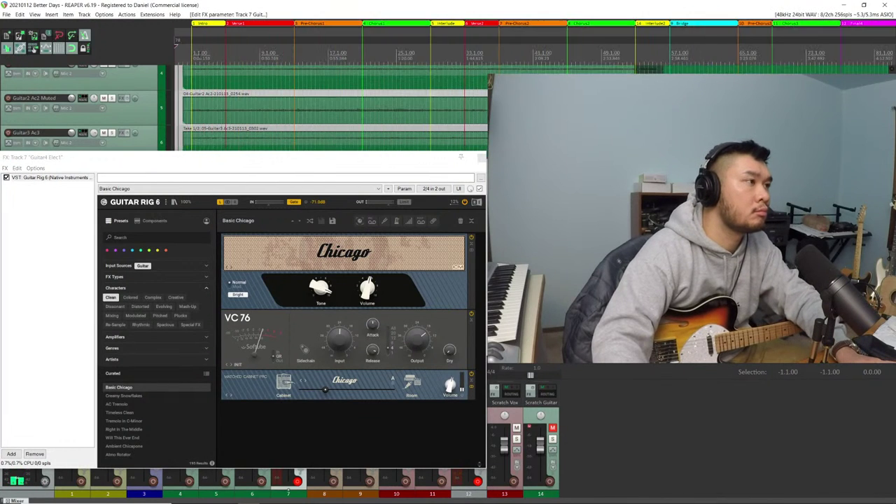
{"action": "key", "text": "space"}
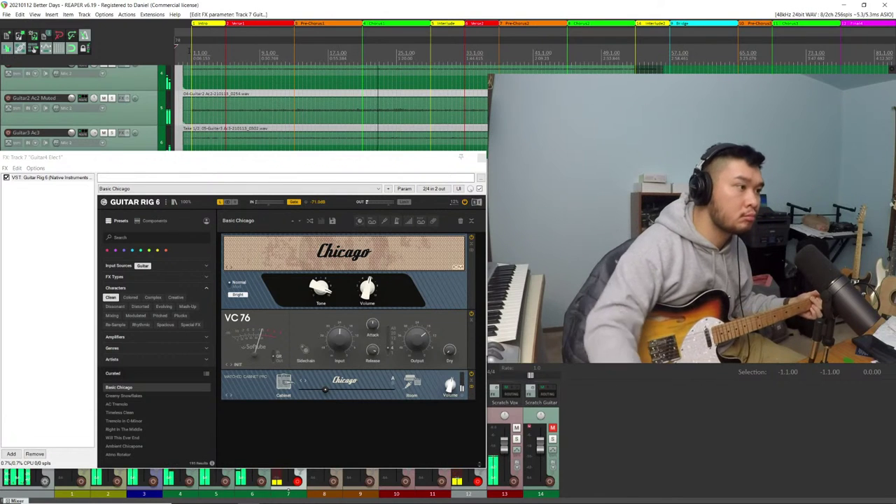
Audition further clean presets against the playing song, including AC Tremolo, Will This Ever End and Cool Vintage Clean
{"action": "left_click", "coordinate": [130, 403]}
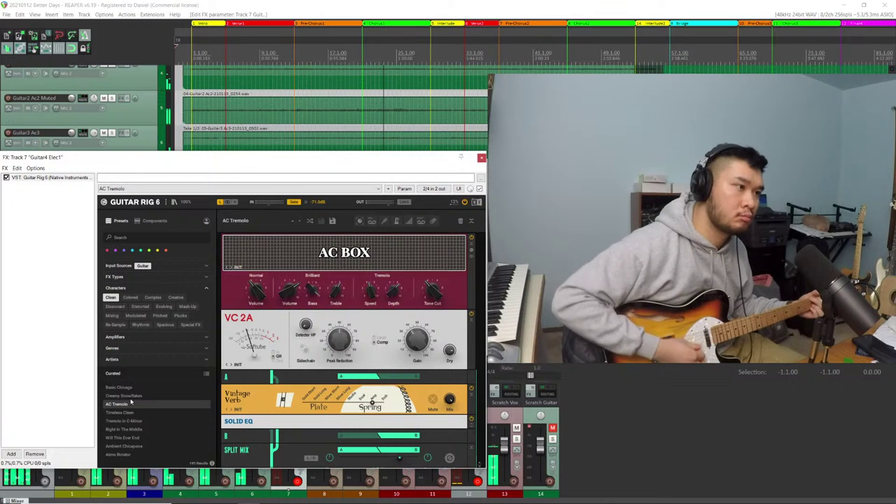
{"action": "key", "text": "Down"}
{"action": "key", "text": "Down"}
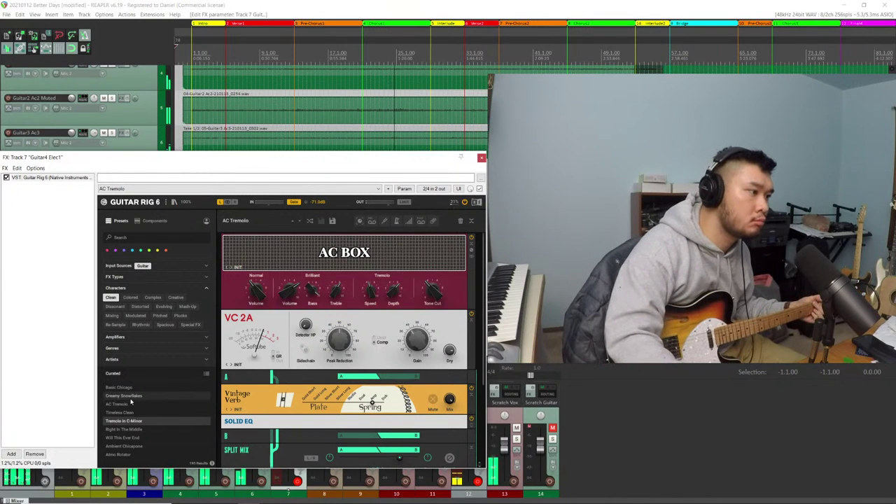
{"action": "key", "text": "Down"}
{"action": "key", "text": "Down"}
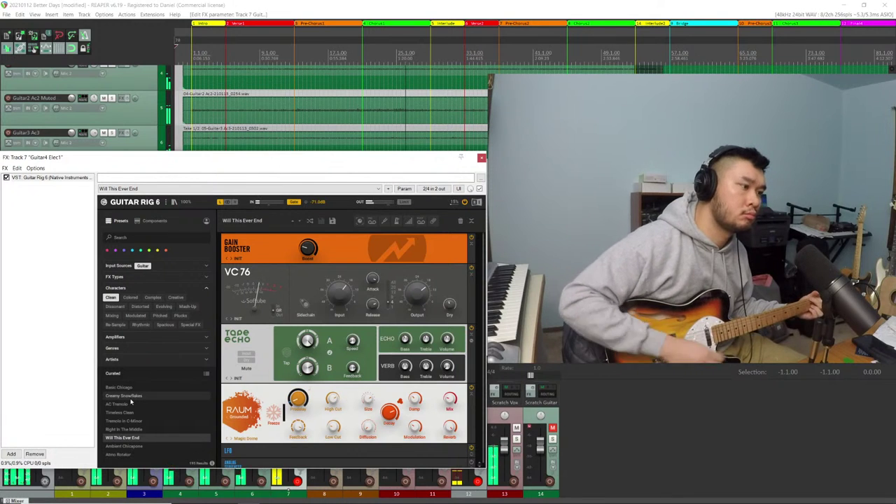
{"action": "scroll", "coordinate": [130, 402], "scroll_direction": "down", "scroll_amount": 5}
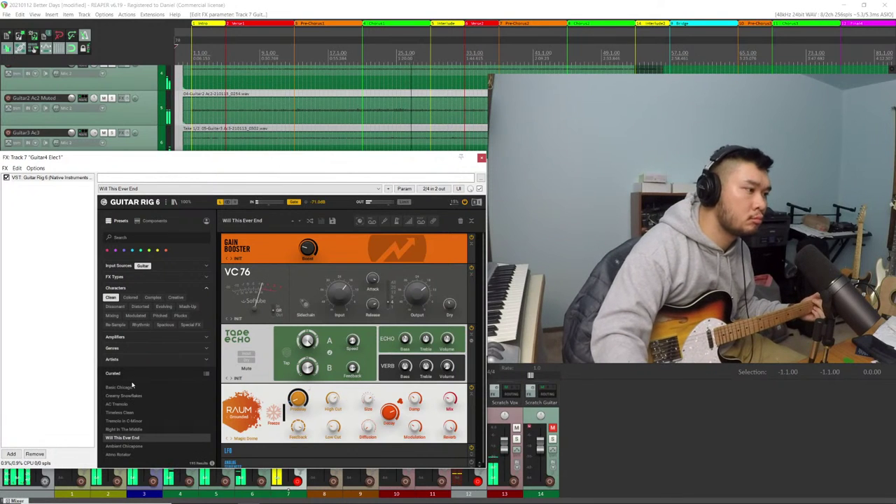
{"action": "scroll", "coordinate": [133, 399], "scroll_direction": "down", "scroll_amount": 2}
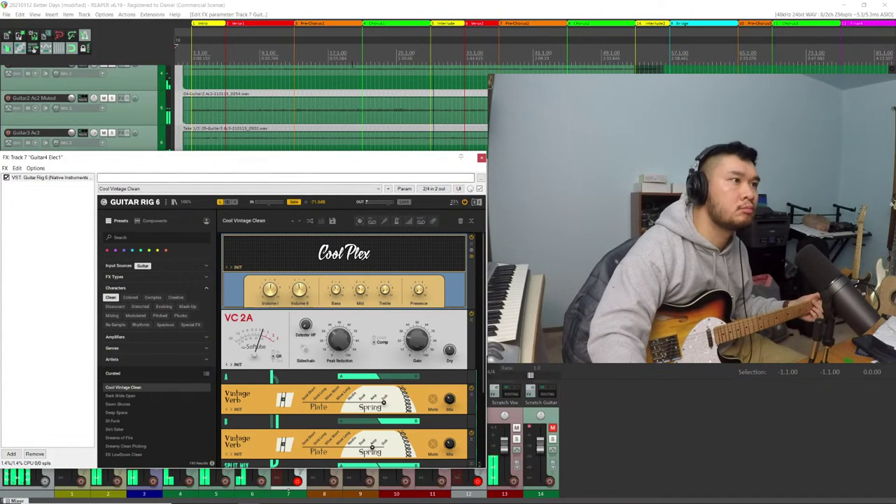
Change the preset character filter from Clean to Distorted and load the Basic AC Box preset
{"action": "left_click", "coordinate": [140, 306]}
{"action": "left_click", "coordinate": [142, 308]}
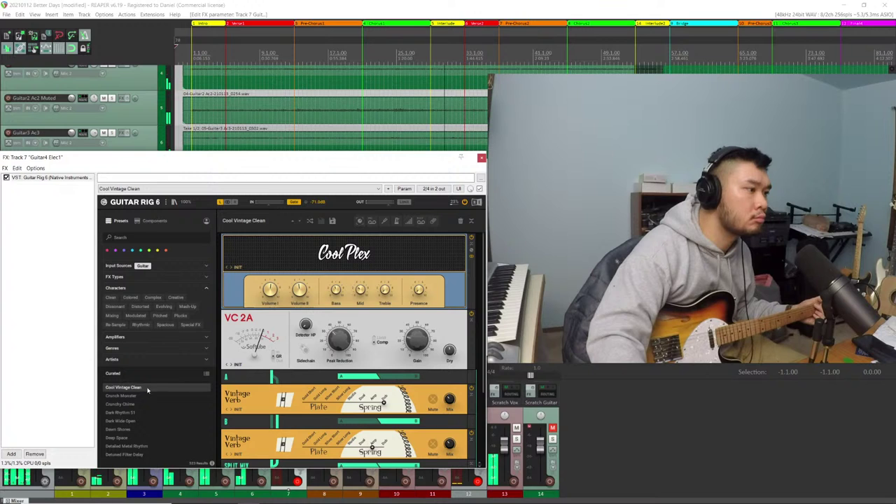
{"action": "left_click", "coordinate": [140, 307]}
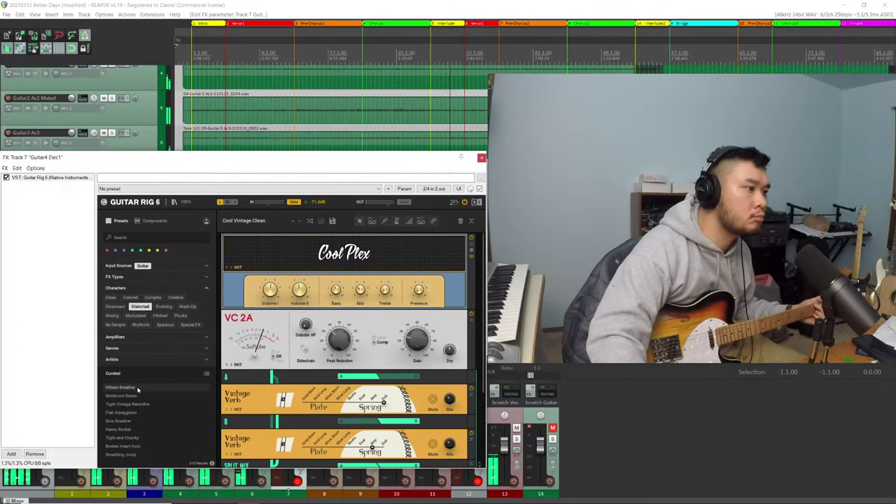
{"action": "scroll", "coordinate": [159, 397], "scroll_direction": "down", "scroll_amount": 5}
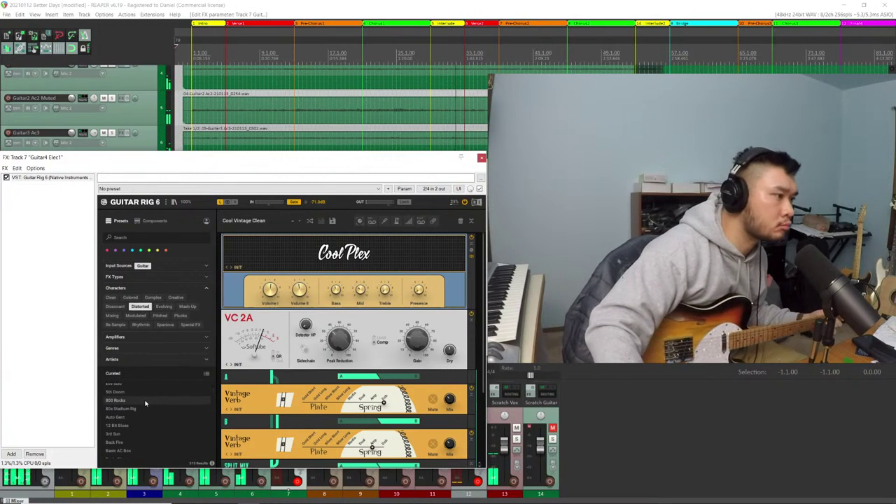
{"action": "scroll", "coordinate": [140, 401], "scroll_direction": "down", "scroll_amount": 3}
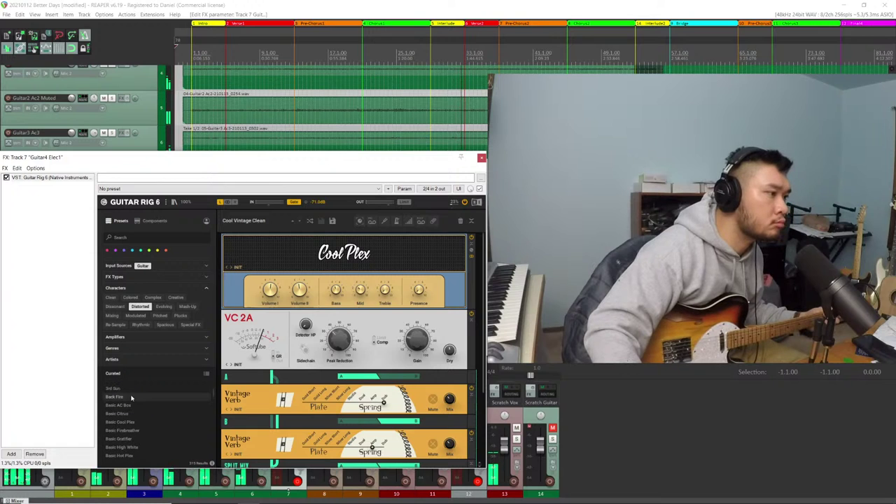
{"action": "left_click", "coordinate": [141, 405]}
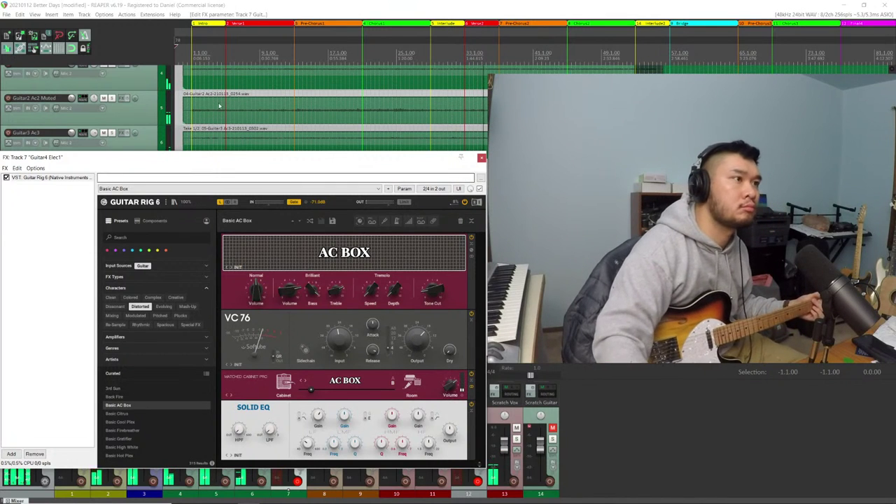
Place the edit cursor just before the first Chorus and check the guitar's tuning with the Guitar Rig tuner
{"action": "left_click", "coordinate": [358, 112]}
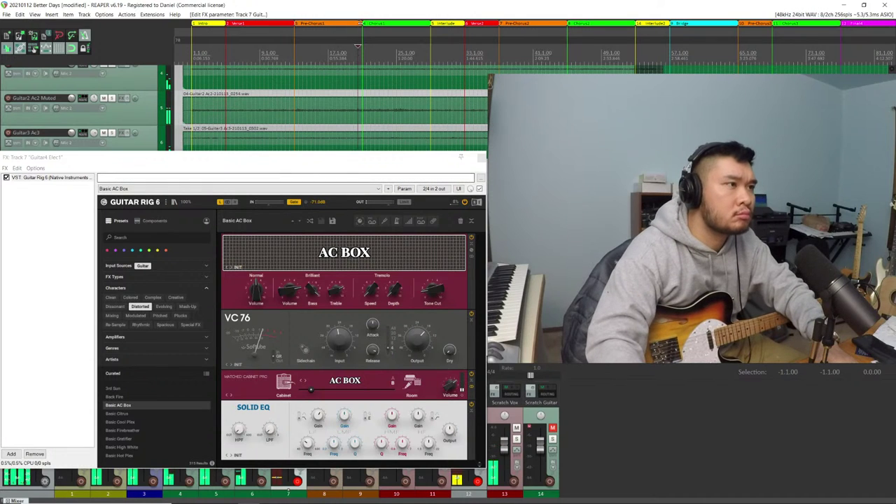
{"action": "left_click", "coordinate": [385, 222]}
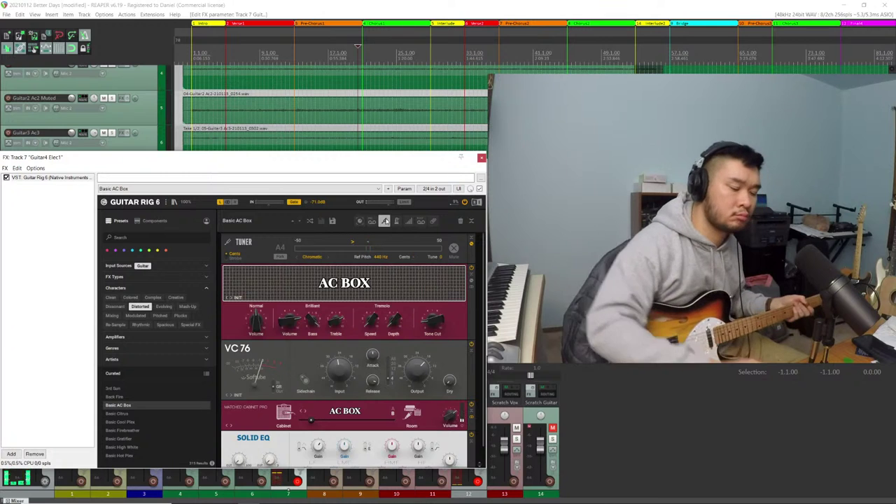
{"action": "left_click", "coordinate": [385, 222]}
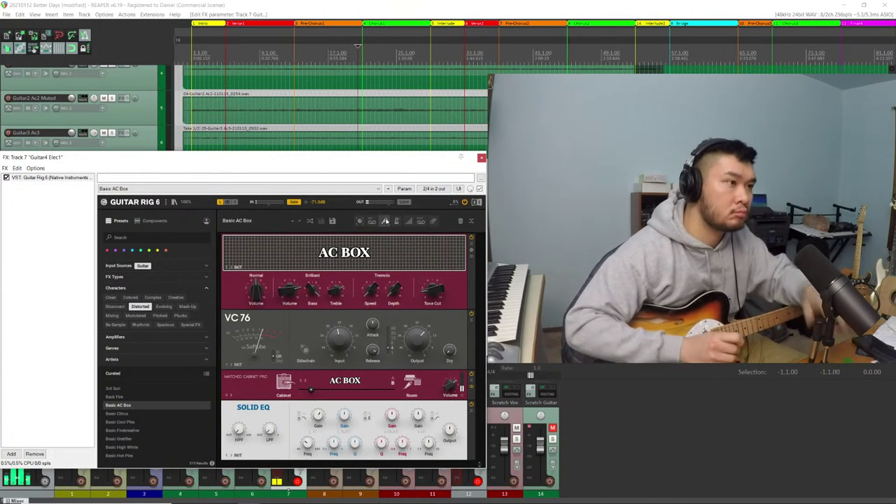
Switch to Word to read the Pre-Chorus and Chorus chords, and return to REAPER to play along from the cursor
{"action": "left_click", "coordinate": [355, 3]}
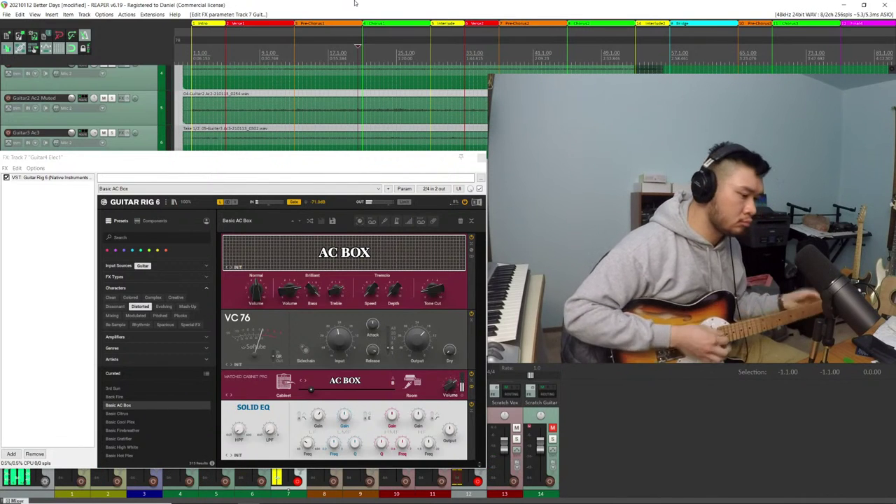
{"action": "key", "text": "alt+Tab"}
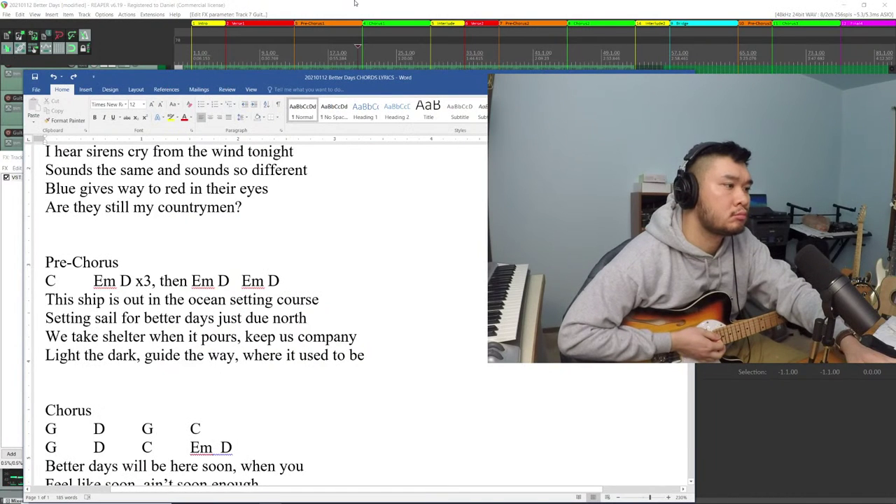
{"action": "key", "text": "alt"}
{"action": "key", "text": "alt+Tab"}
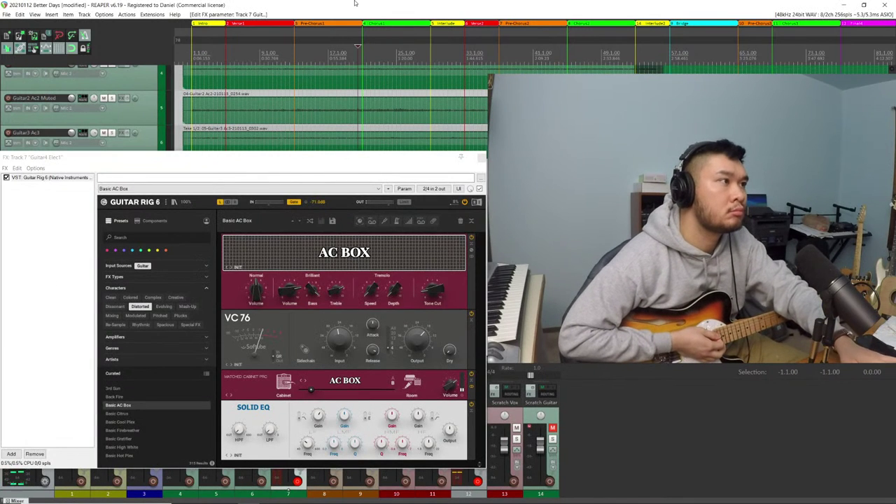
{"action": "key", "text": "space"}
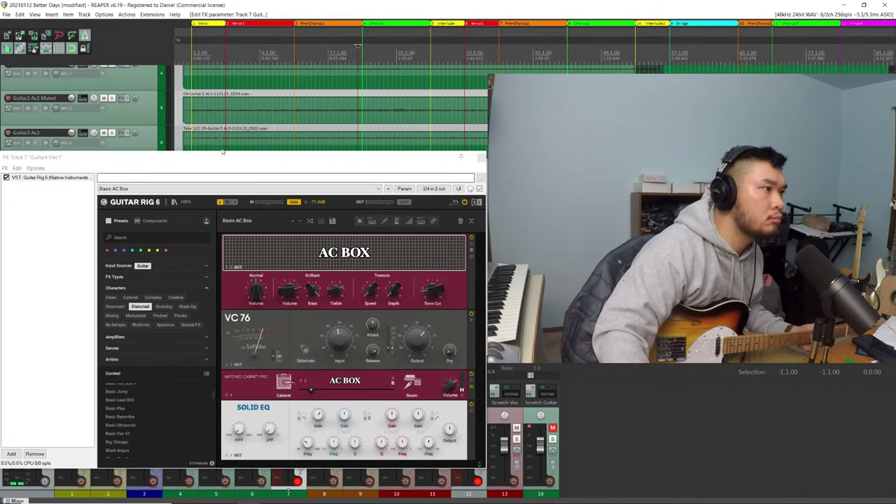
Move the effect window clear of the mixer, try the Basic Plex and Chicago Mojo presets, and load Classic Rock Rig
{"action": "left_click_drag", "start_coordinate": [208, 159], "coordinate": [218, 94]}
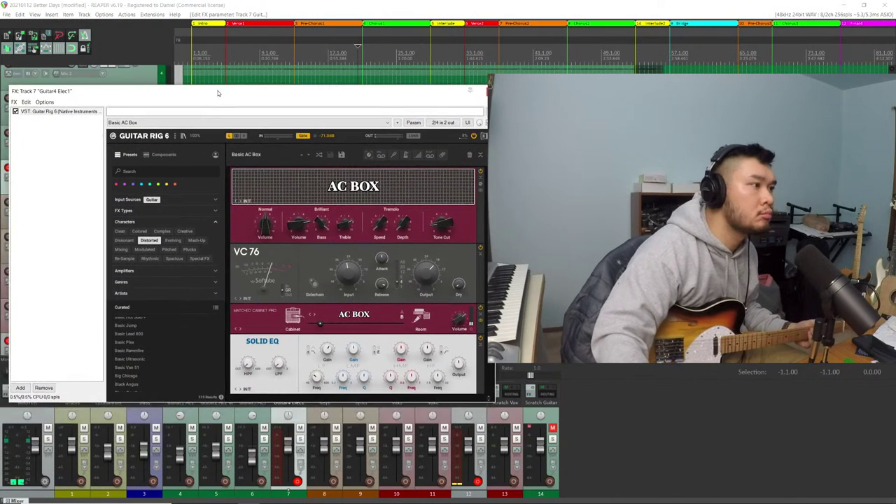
{"action": "left_click", "coordinate": [154, 343]}
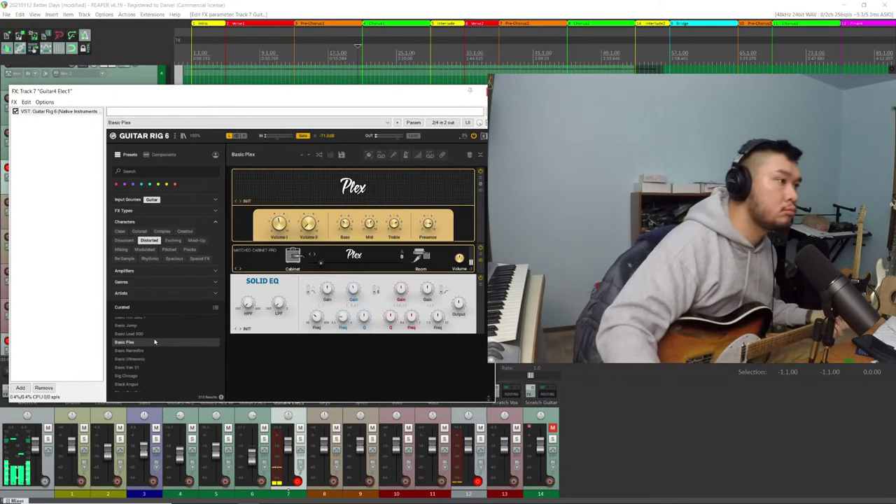
{"action": "scroll", "coordinate": [191, 336], "scroll_direction": "down", "scroll_amount": 5}
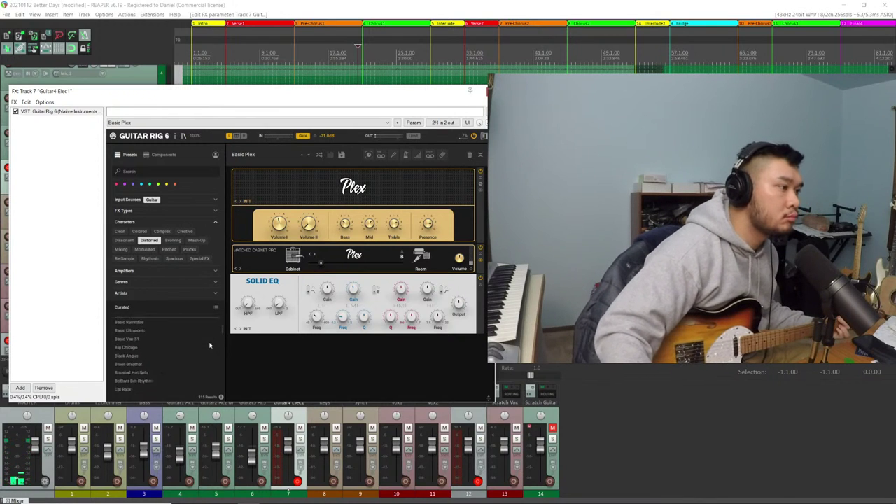
{"action": "left_click", "coordinate": [180, 344]}
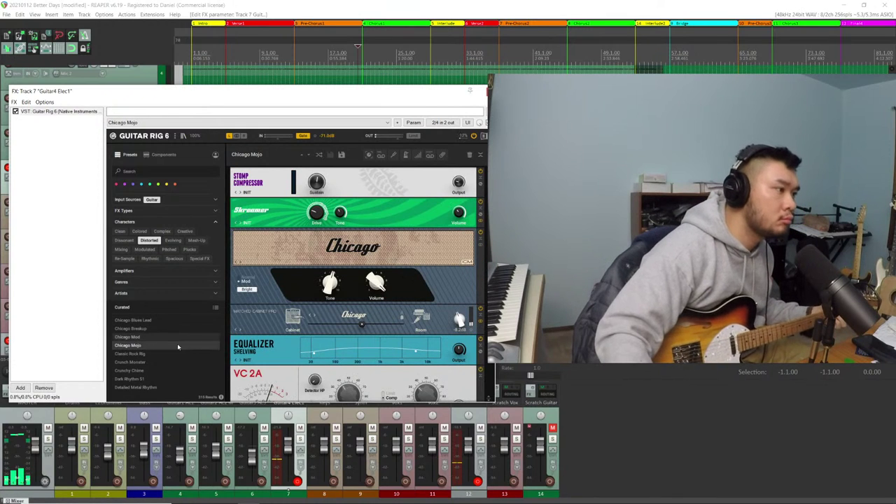
{"action": "left_click", "coordinate": [152, 351]}
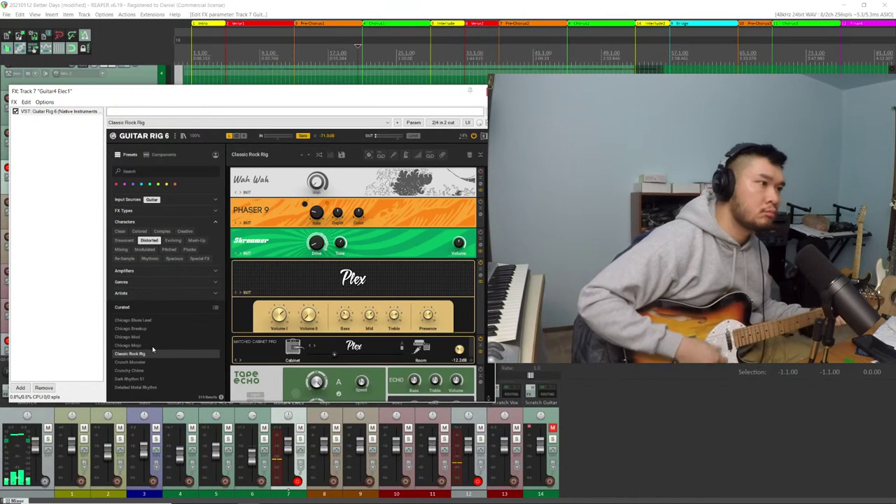
{"action": "left_click", "coordinate": [217, 4]}
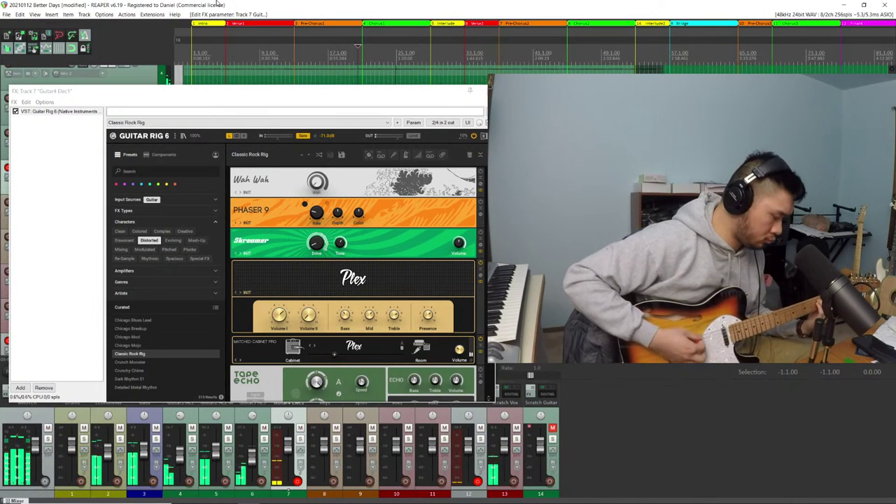
Try the Crunch Monster and Chicago Blues Lead presets against the track, and load Chicago Breakup
{"action": "left_click", "coordinate": [143, 363]}
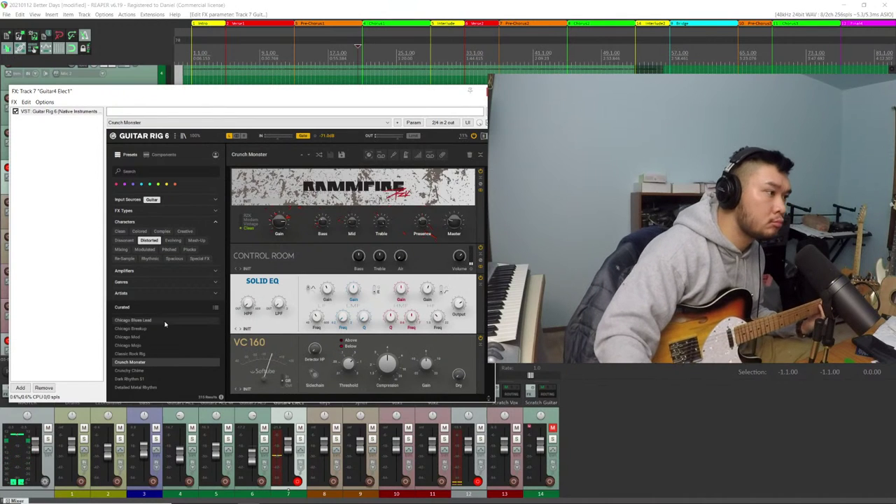
{"action": "left_click", "coordinate": [170, 322]}
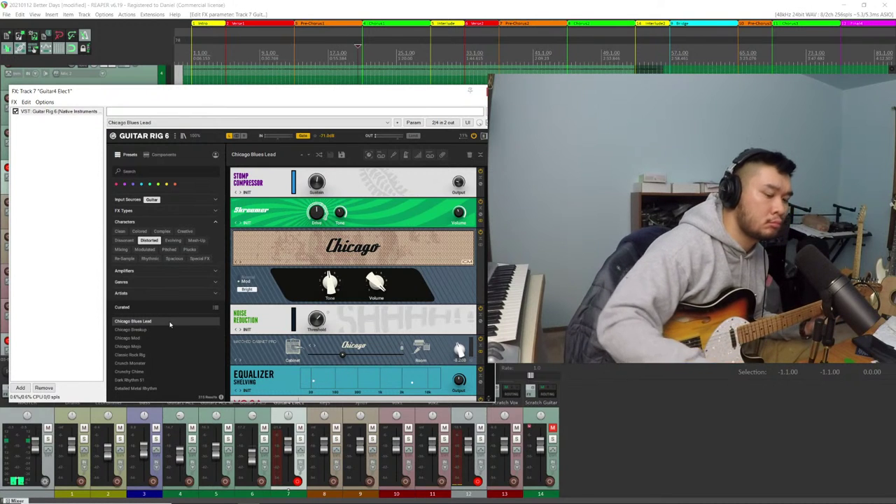
{"action": "left_click", "coordinate": [326, 3]}
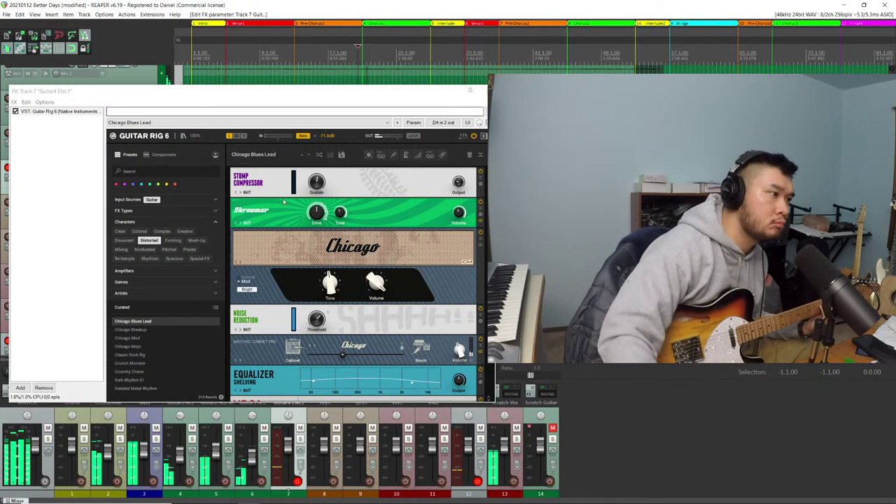
{"action": "left_click", "coordinate": [189, 331]}
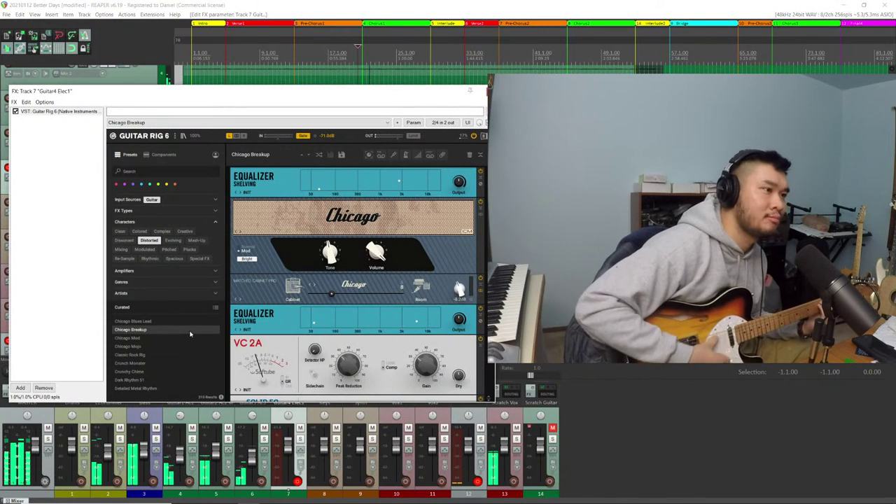
Audition the Fire Skreamer, Fluid High Gain Lead, Fuzz Violin and Garage Breaker presets
{"action": "scroll", "coordinate": [187, 334], "scroll_direction": "down", "scroll_amount": 5}
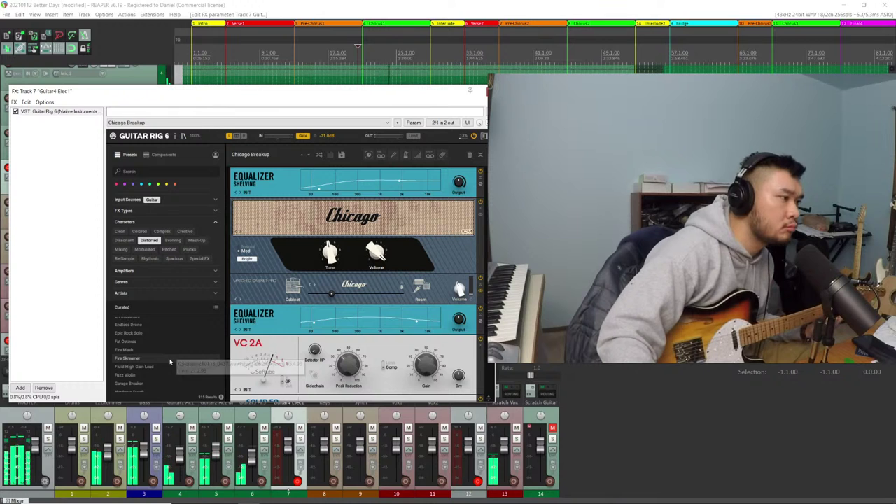
{"action": "left_click", "coordinate": [170, 359]}
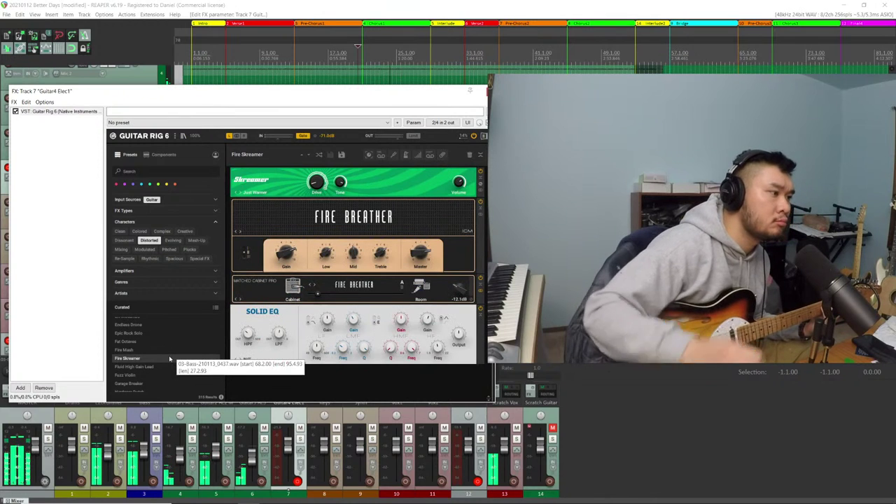
{"action": "left_click", "coordinate": [157, 367]}
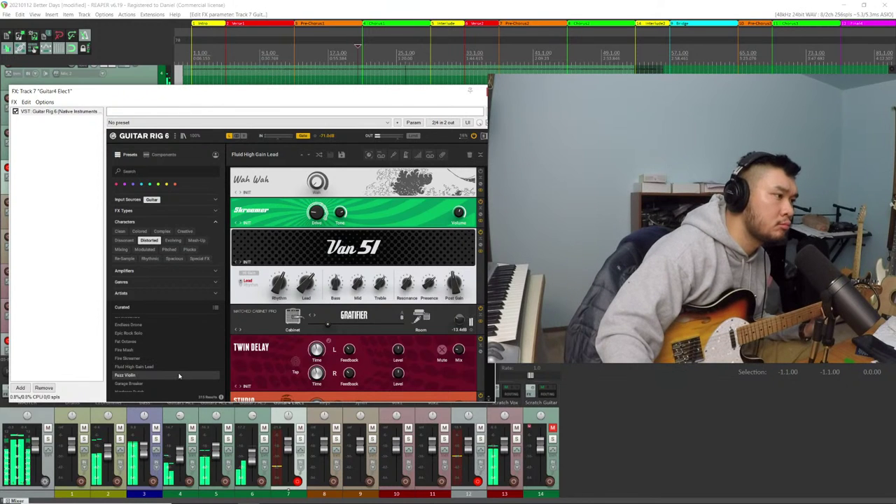
{"action": "left_click", "coordinate": [178, 373]}
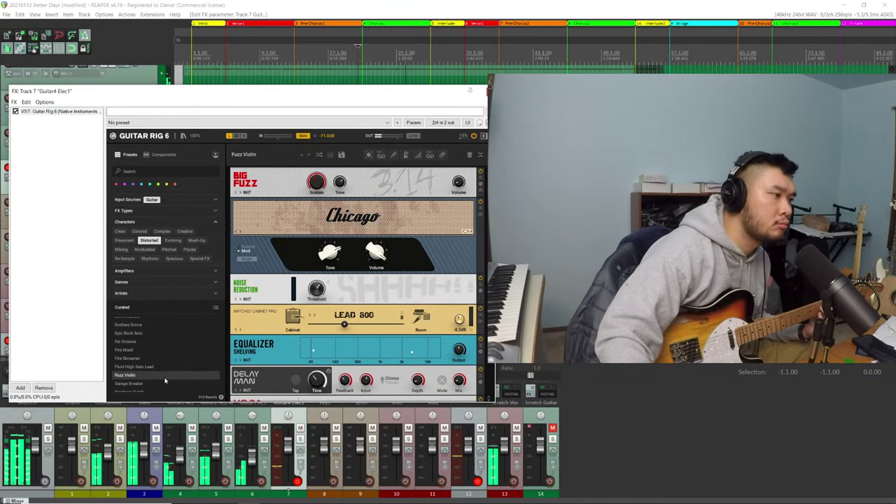
{"action": "left_click", "coordinate": [161, 385]}
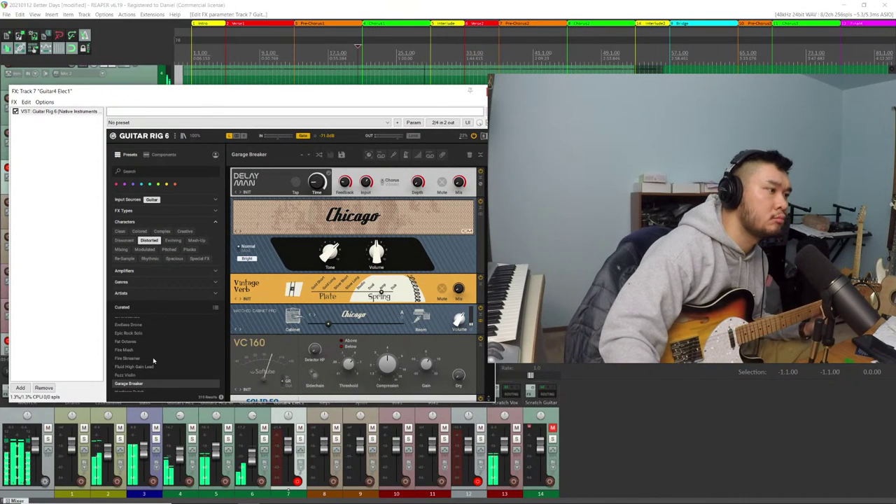
Try the Nashville City Nights and Neon Lights presets and browse further down the curated distorted presets
{"action": "scroll", "coordinate": [152, 354], "scroll_direction": "down", "scroll_amount": 3}
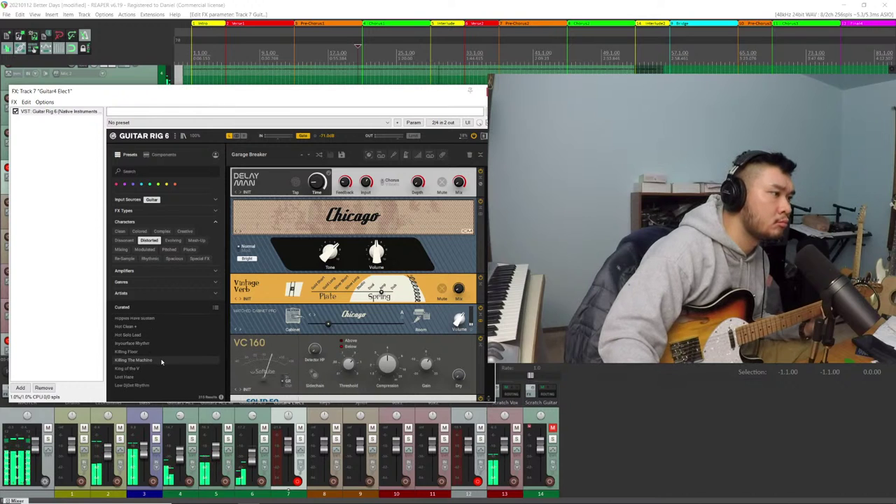
{"action": "scroll", "coordinate": [161, 358], "scroll_direction": "down", "scroll_amount": 3}
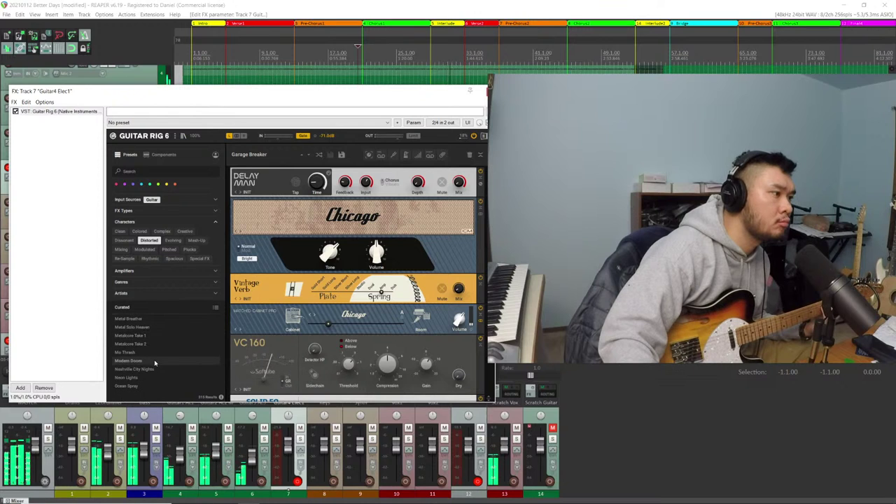
{"action": "left_click", "coordinate": [156, 369]}
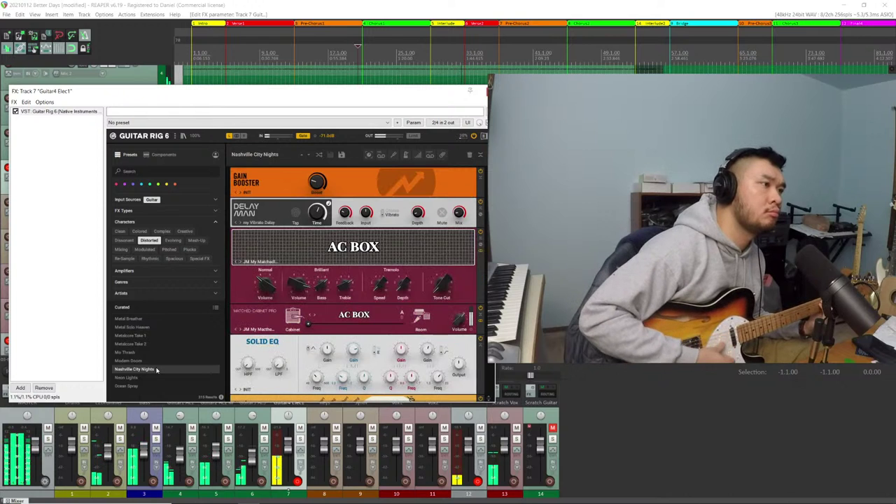
{"action": "left_click", "coordinate": [312, 4]}
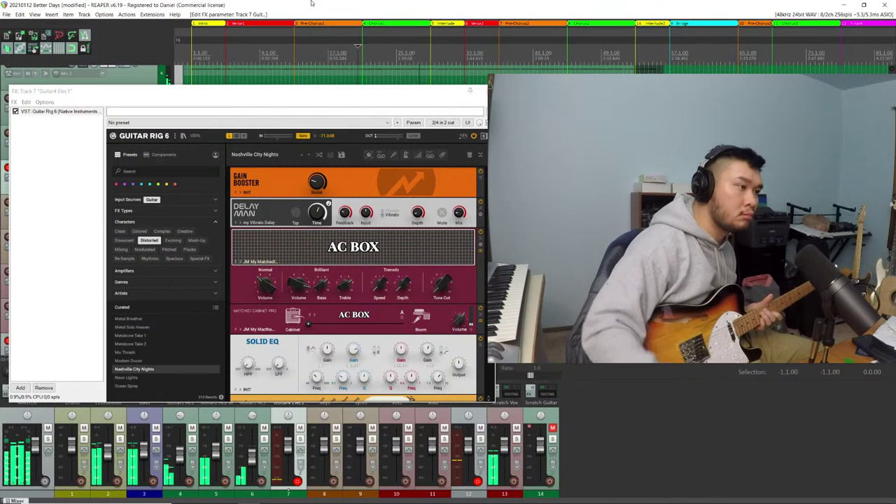
{"action": "left_click", "coordinate": [130, 378]}
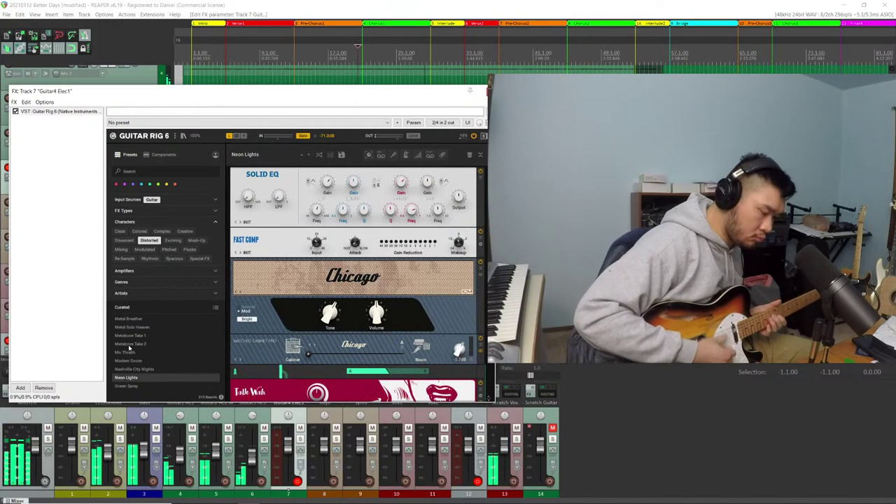
{"action": "scroll", "coordinate": [143, 330], "scroll_direction": "down", "scroll_amount": 10}
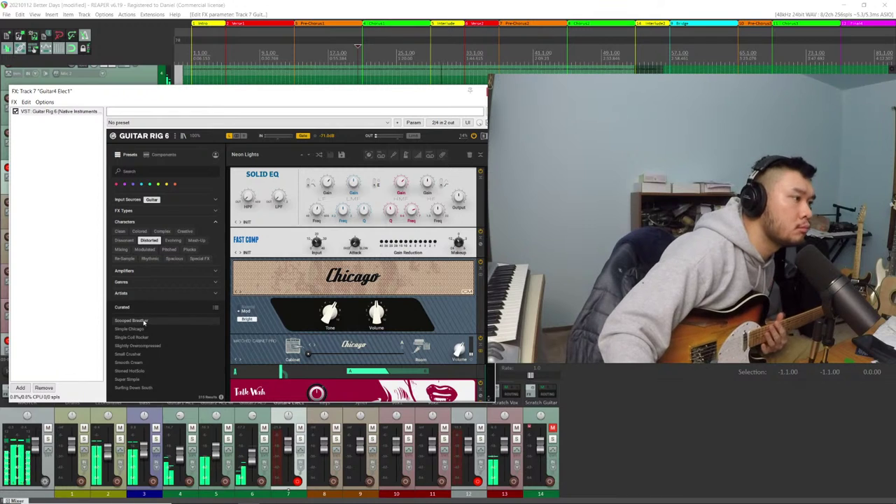
Remove Guitar Rig 6 from the Guitar4 Elec1 track and add the VST AmpliTube 5 by IK Multimedia instead
{"action": "left_click", "coordinate": [43, 388]}
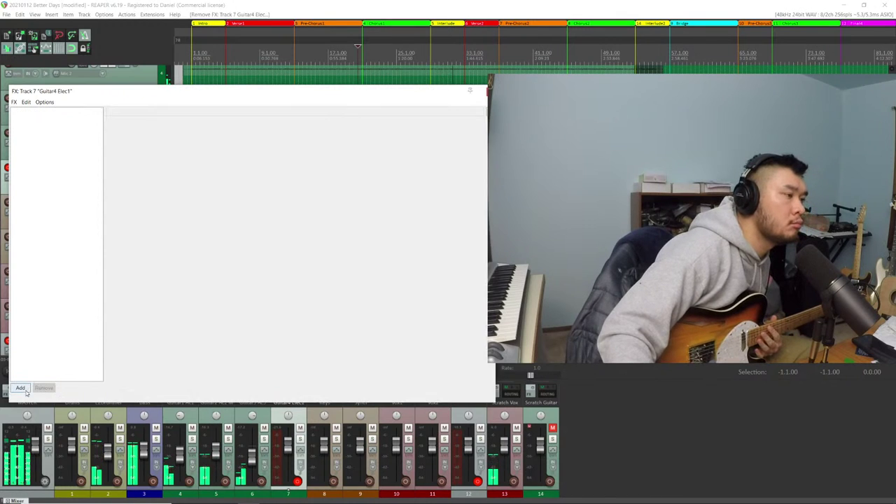
{"action": "left_click", "coordinate": [20, 388]}
{"action": "left_click", "coordinate": [205, 283]}
{"action": "left_click", "coordinate": [299, 132]}
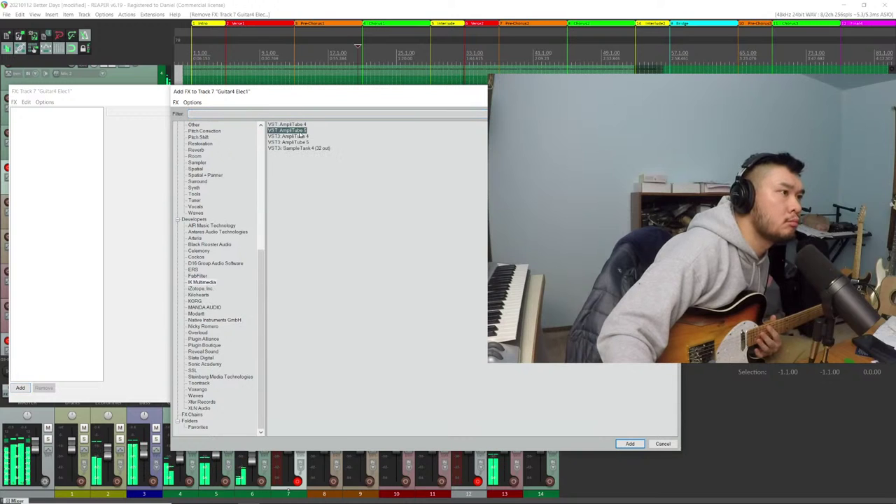
{"action": "double_click", "coordinate": [306, 133]}
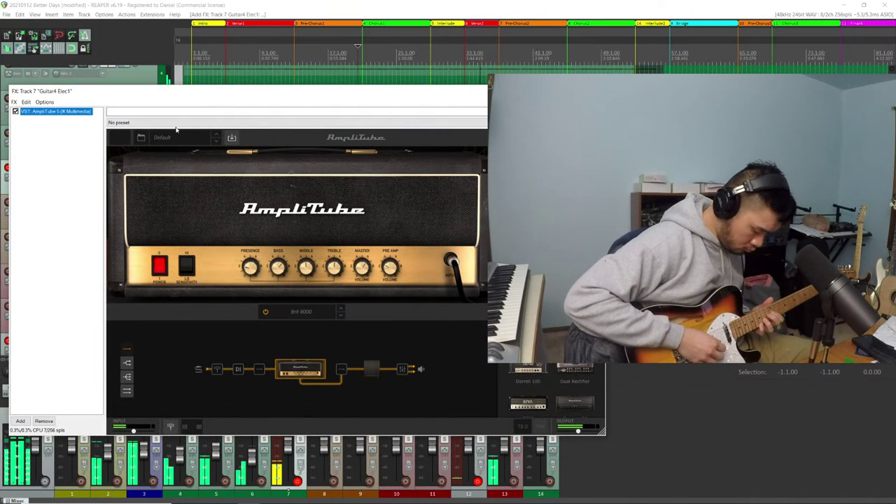
Try the Mini Plexy and Ping Pong presets from the AmpliTube 5 preset group
{"action": "left_click", "coordinate": [168, 136]}
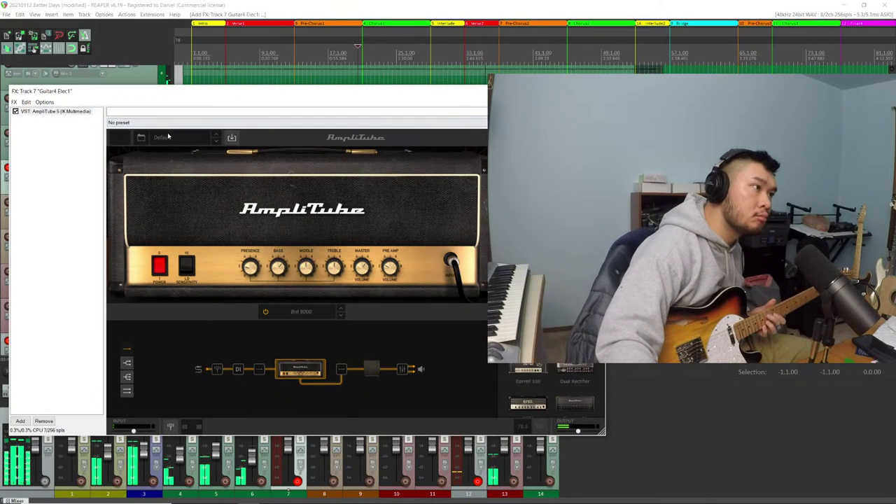
{"action": "left_click", "coordinate": [168, 136]}
{"action": "mouse_move", "coordinate": [194, 173]}
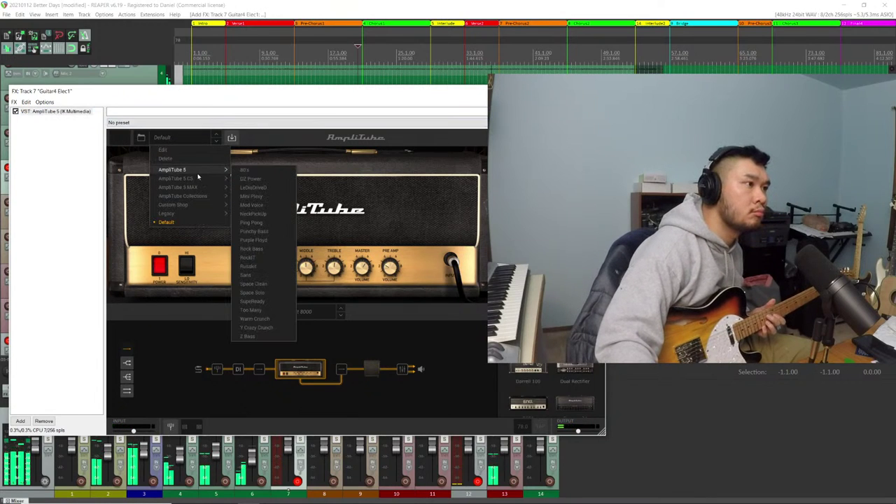
{"action": "left_click", "coordinate": [271, 197]}
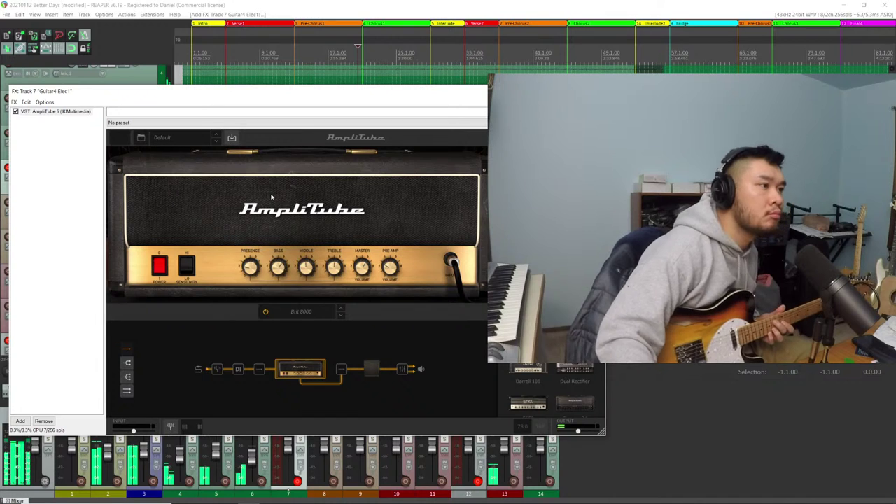
{"action": "left_click", "coordinate": [184, 138]}
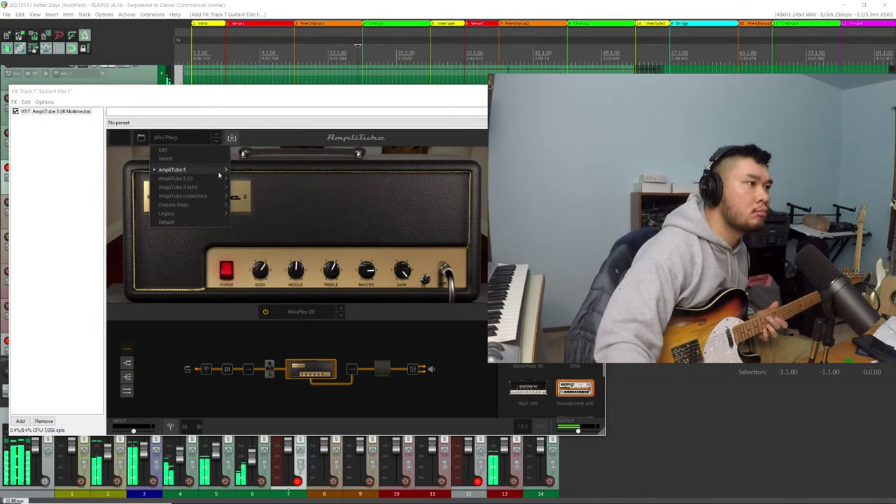
{"action": "mouse_move", "coordinate": [221, 170]}
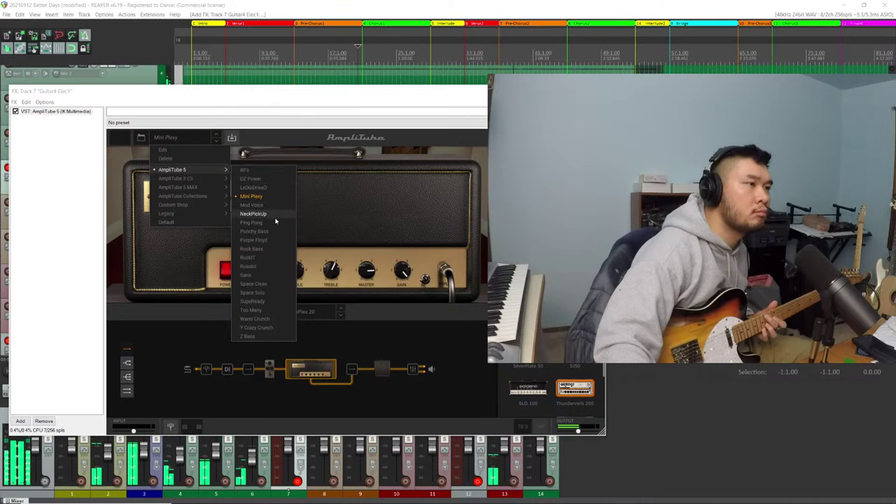
{"action": "left_click", "coordinate": [252, 222]}
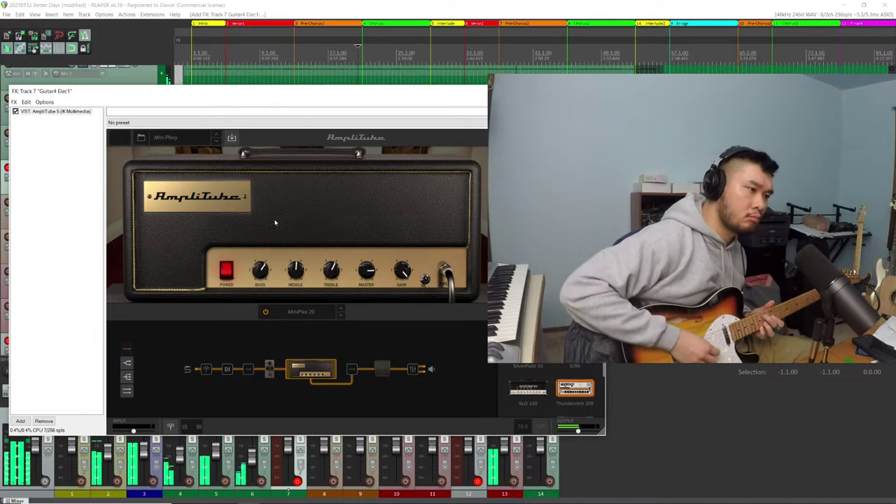
Try the Warm Crunch preset from the AmpliTube 5 group and Buckley from the AmpliTube 5 CS group
{"action": "left_click", "coordinate": [193, 144]}
{"action": "mouse_move", "coordinate": [182, 169]}
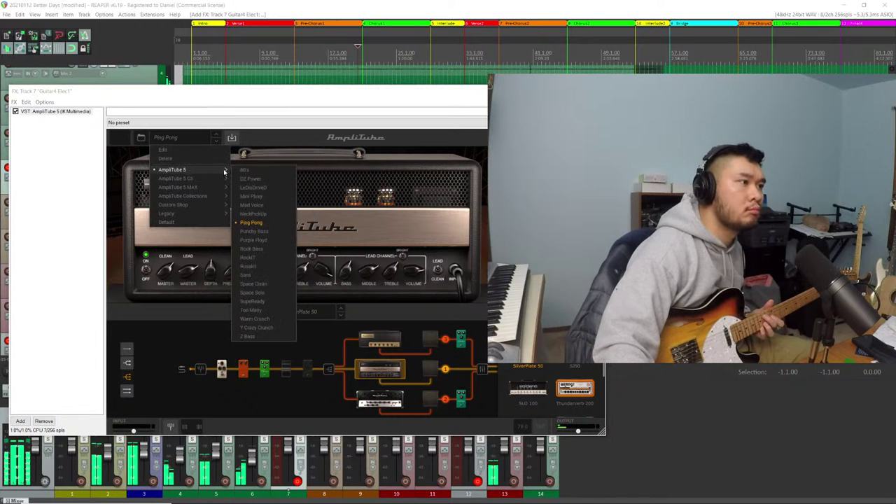
{"action": "left_click", "coordinate": [280, 319]}
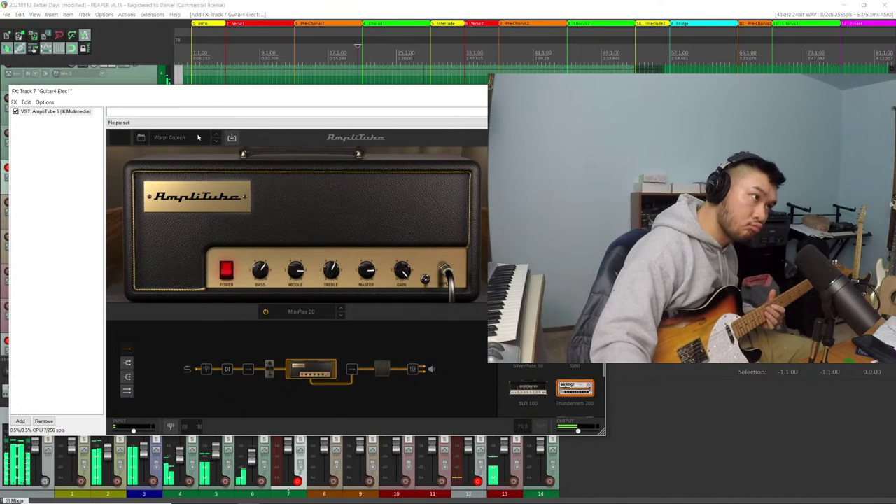
{"action": "left_click", "coordinate": [175, 137]}
{"action": "mouse_move", "coordinate": [189, 178]}
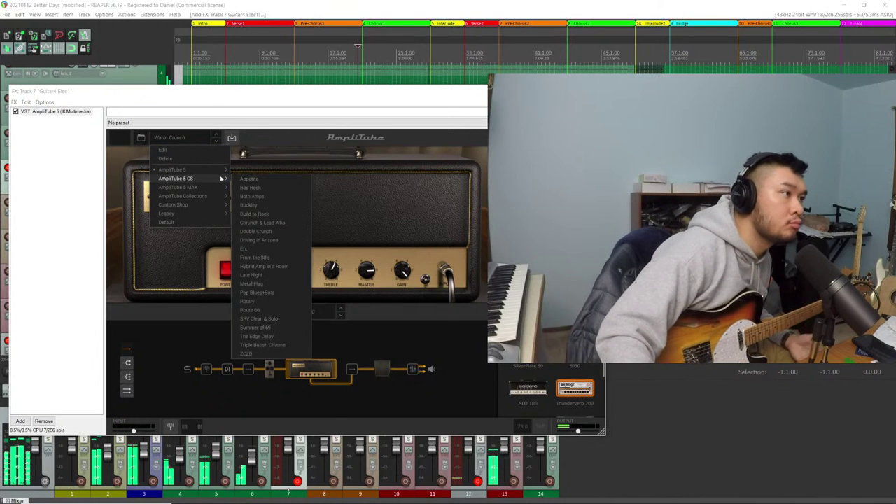
{"action": "left_click", "coordinate": [278, 205]}
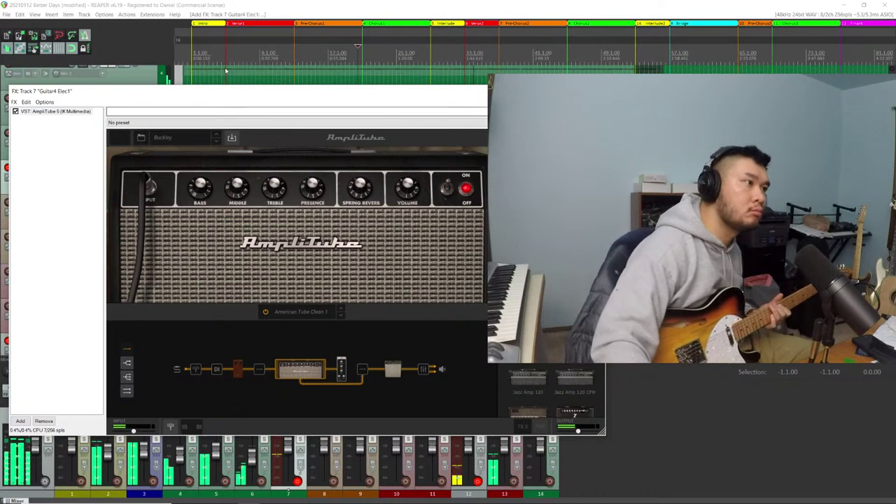
Try the 80s Session Clean preset from the AmpliTube 5 MAX group
{"action": "left_click", "coordinate": [164, 136]}
{"action": "mouse_move", "coordinate": [202, 188]}
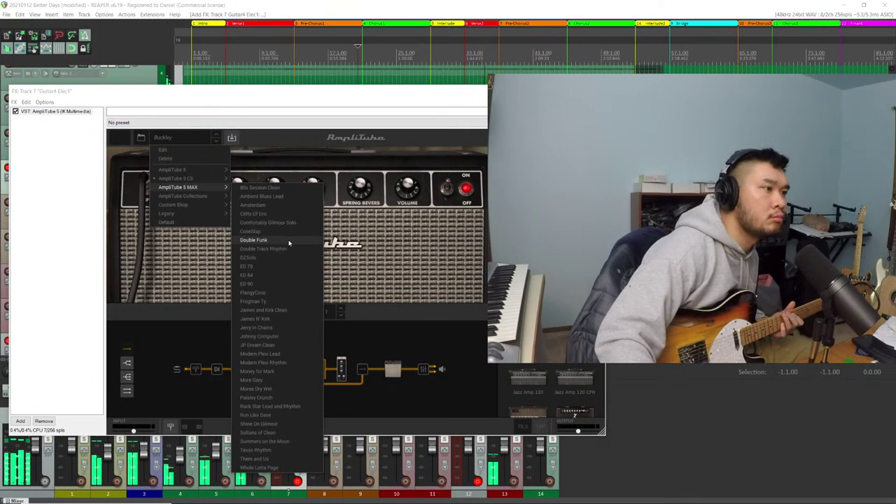
{"action": "left_click", "coordinate": [299, 190]}
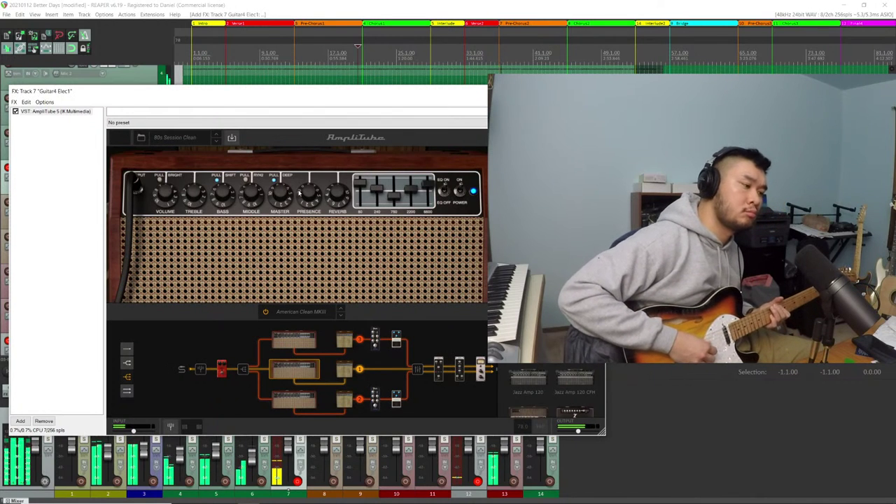
Step forward through the AmpliTube 5 MAX presets, past Ambient Blues Lead, Amsterdam and Cliffs Of Eric, to load CoseSlap
{"action": "left_click", "coordinate": [203, 140]}
{"action": "left_click", "coordinate": [215, 141]}
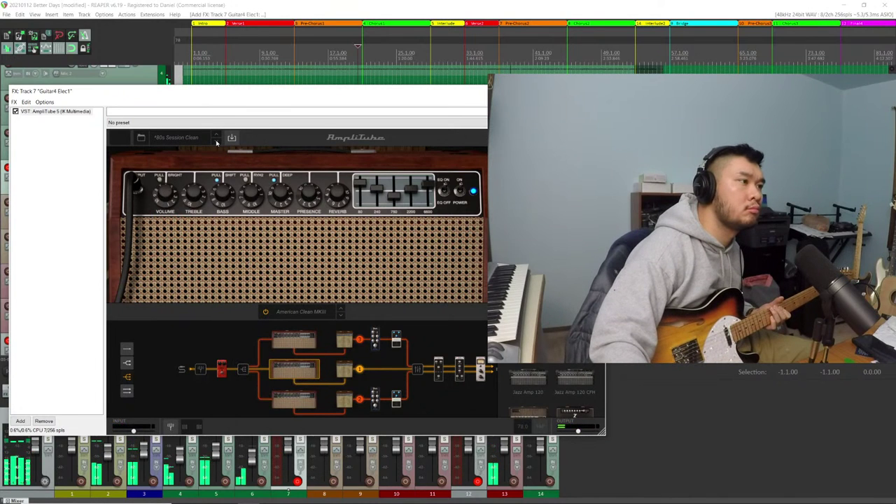
{"action": "left_click", "coordinate": [216, 141]}
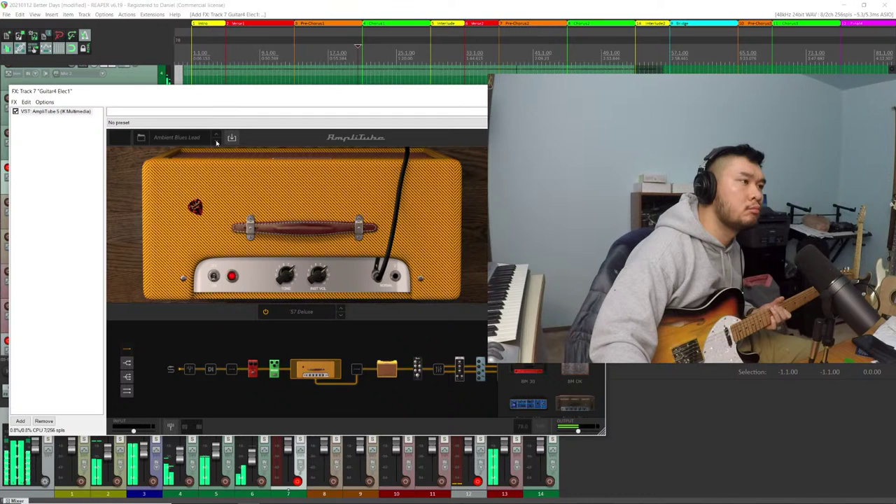
{"action": "left_click", "coordinate": [217, 142]}
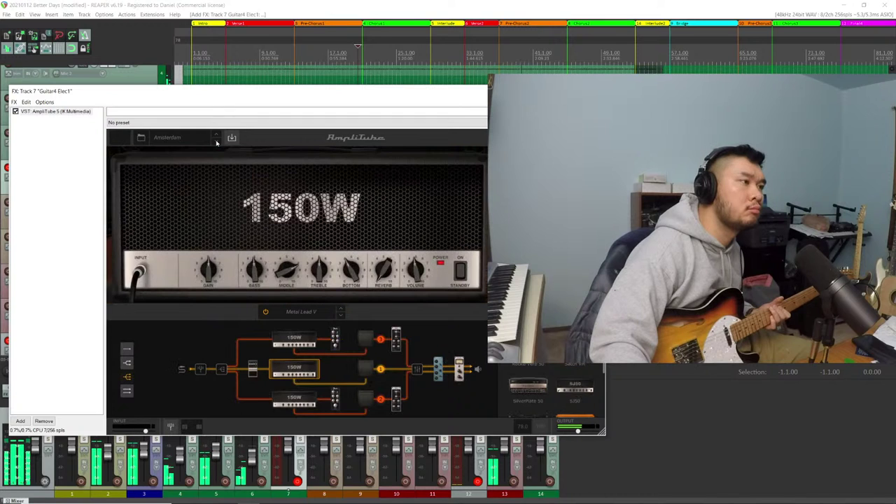
{"action": "left_click", "coordinate": [216, 142]}
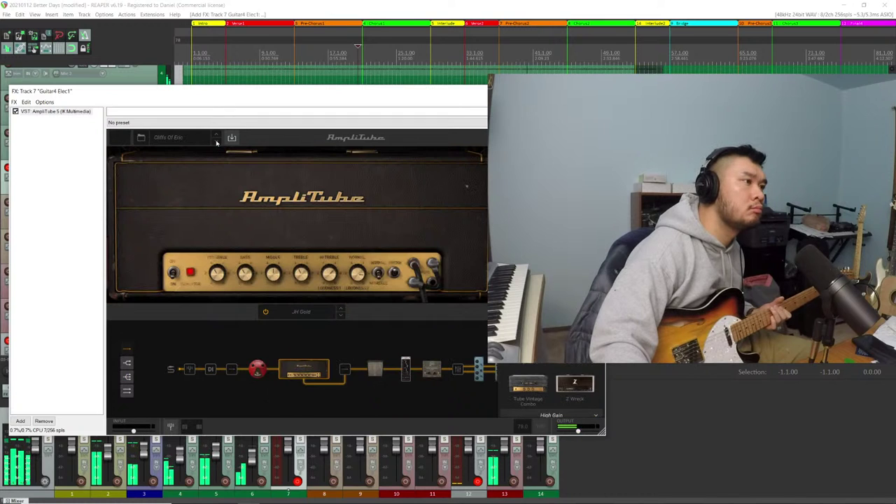
{"action": "left_click", "coordinate": [216, 142]}
{"action": "left_click", "coordinate": [217, 142]}
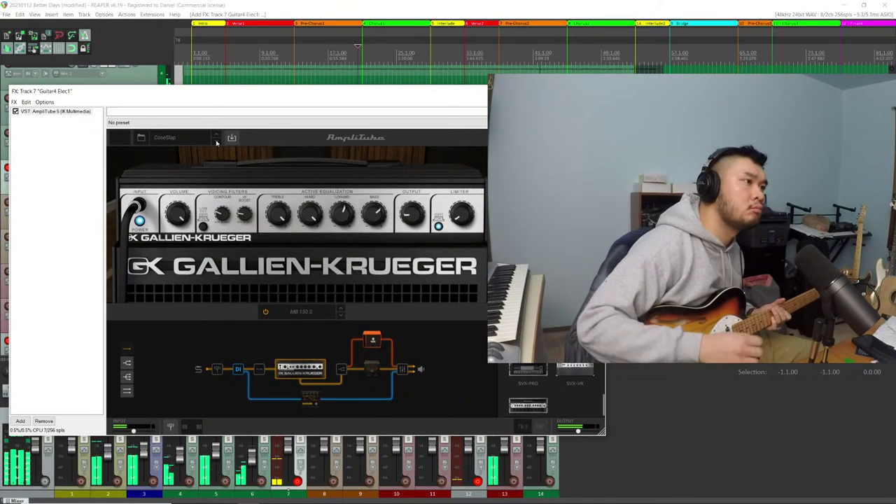
Try the Summers on the Moon and Them and Us presets from the AmpliTube 5 MAX group
{"action": "left_click", "coordinate": [175, 137]}
{"action": "mouse_move", "coordinate": [210, 188]}
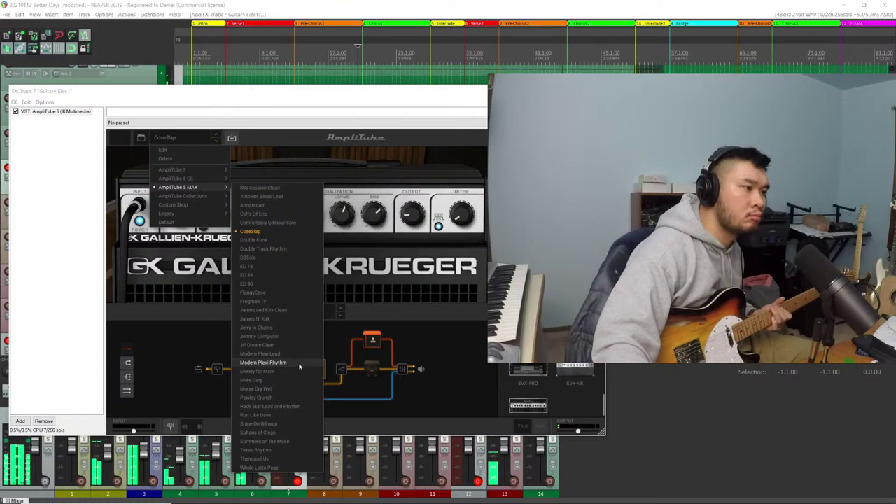
{"action": "left_click", "coordinate": [293, 442]}
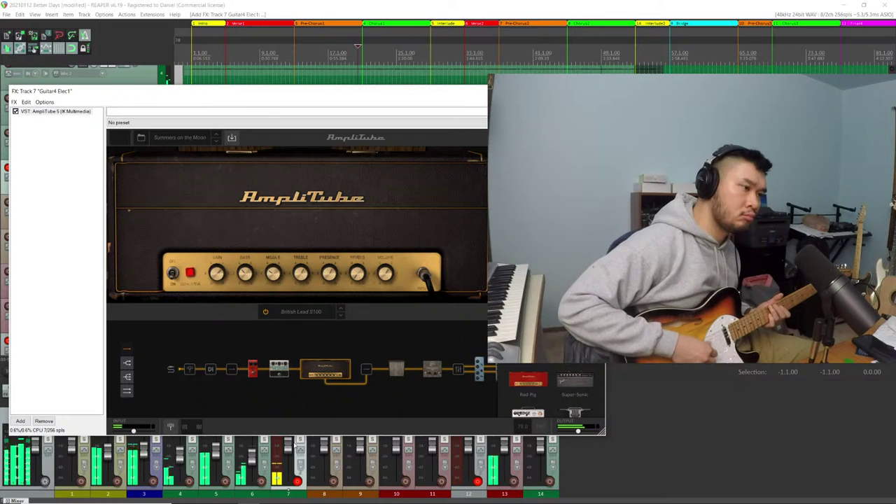
{"action": "left_click", "coordinate": [178, 138]}
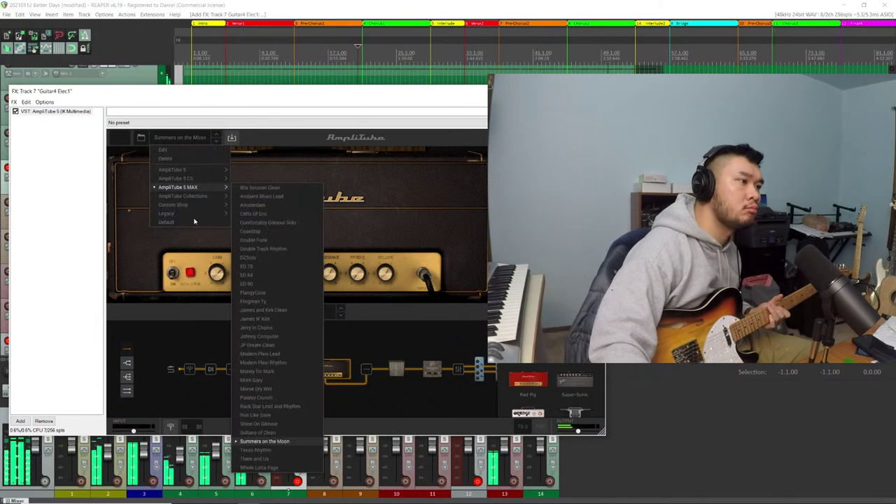
{"action": "left_click", "coordinate": [255, 459]}
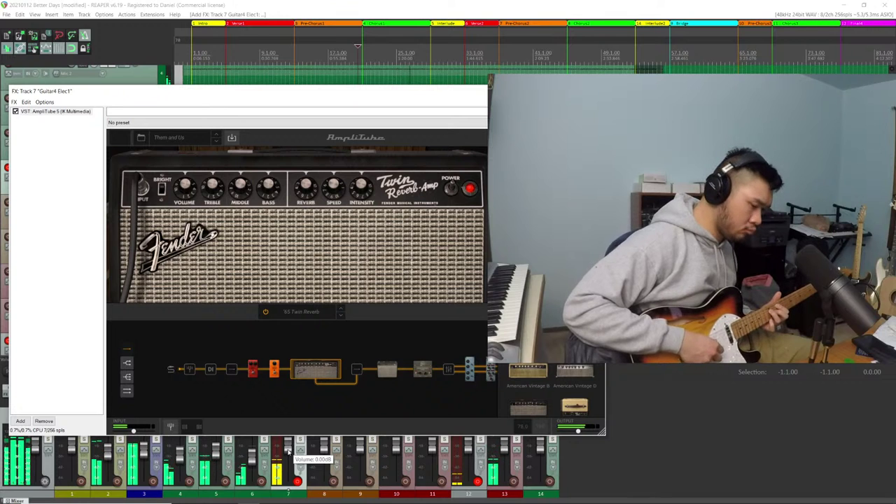
Try the Deluxe Tremolo preset from the AmpliTube Fender 1 collection
{"action": "left_click", "coordinate": [186, 142]}
{"action": "mouse_move", "coordinate": [210, 199]}
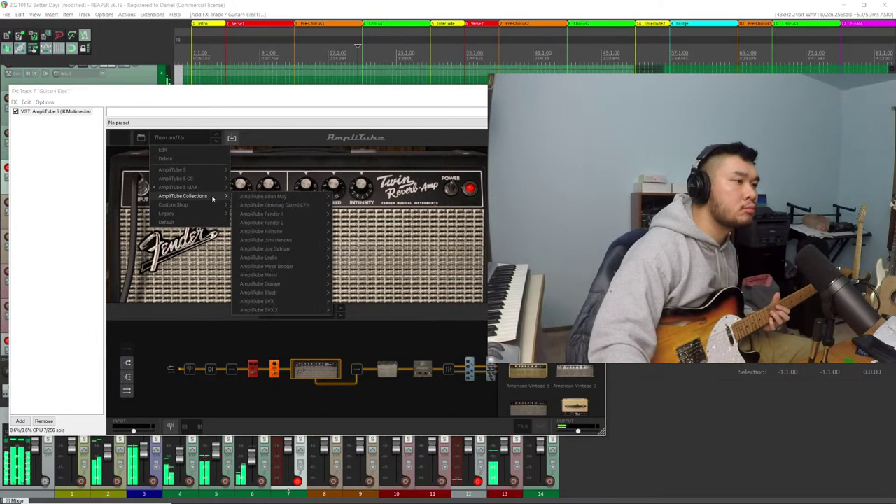
{"action": "mouse_move", "coordinate": [266, 197]}
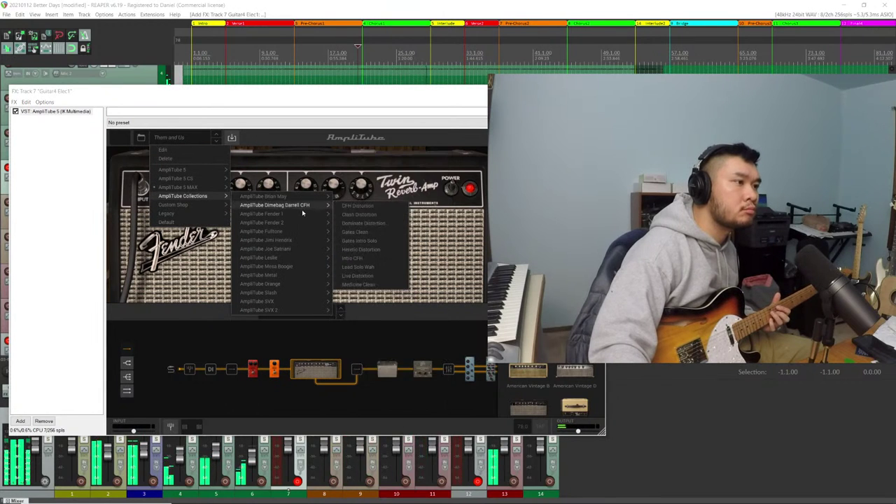
{"action": "mouse_move", "coordinate": [305, 215]}
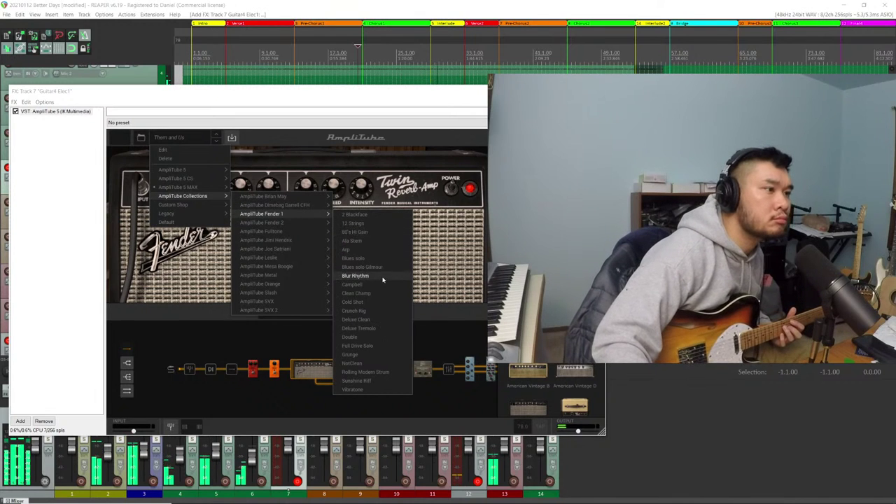
{"action": "left_click", "coordinate": [384, 330]}
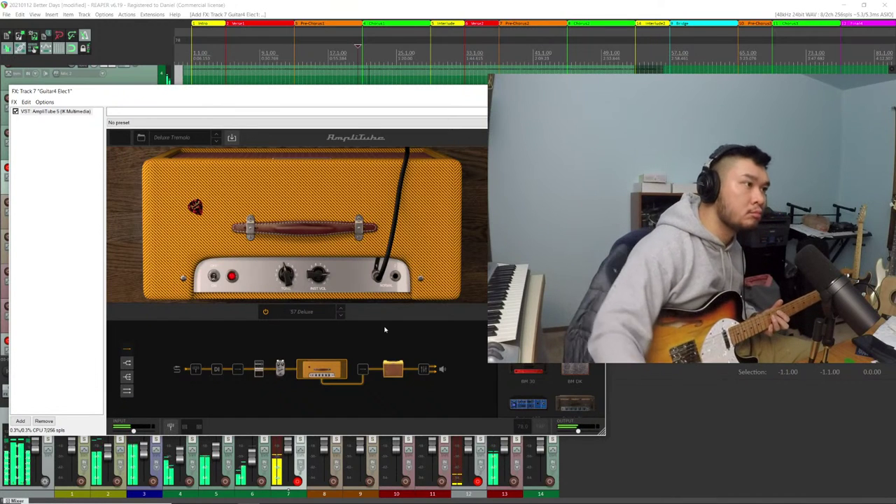
Try the Dirty Space preset from the Fender '65 Princeton set in the Custom Shop group
{"action": "left_click", "coordinate": [181, 140]}
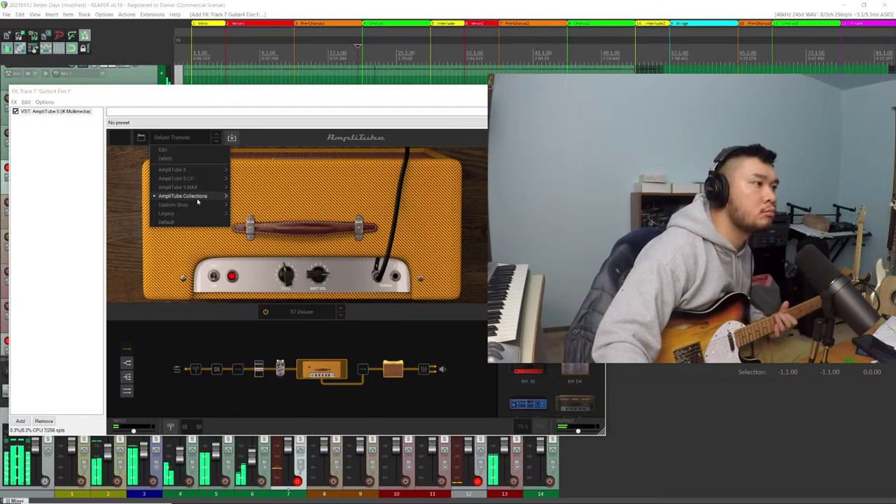
{"action": "mouse_move", "coordinate": [294, 249]}
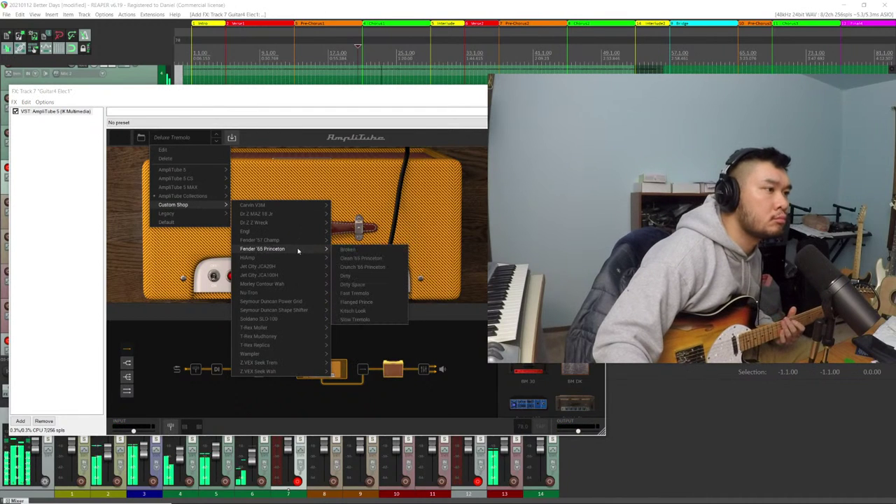
{"action": "left_click", "coordinate": [384, 282]}
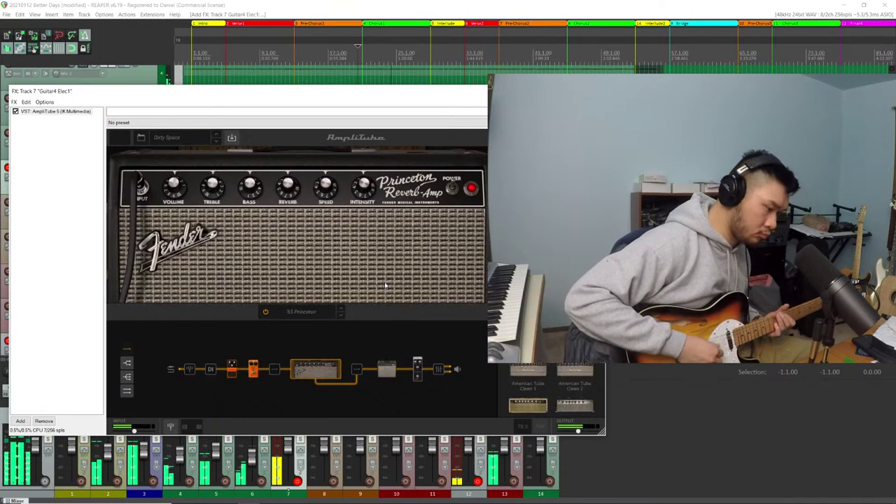
Try the Killer Queen - Main Solo preset from the AmpliTube Brian May collection
{"action": "left_click", "coordinate": [189, 138]}
{"action": "mouse_move", "coordinate": [173, 204]}
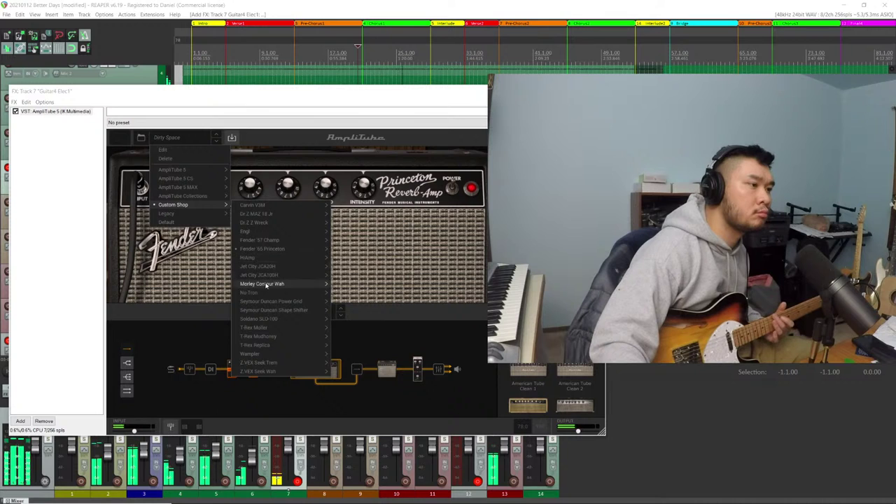
{"action": "mouse_move", "coordinate": [204, 215]}
{"action": "mouse_move", "coordinate": [208, 197]}
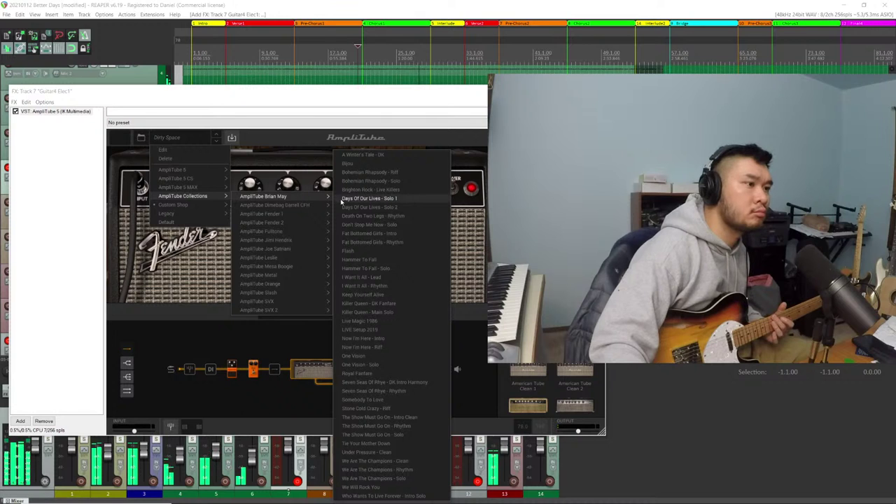
{"action": "left_click", "coordinate": [390, 313]}
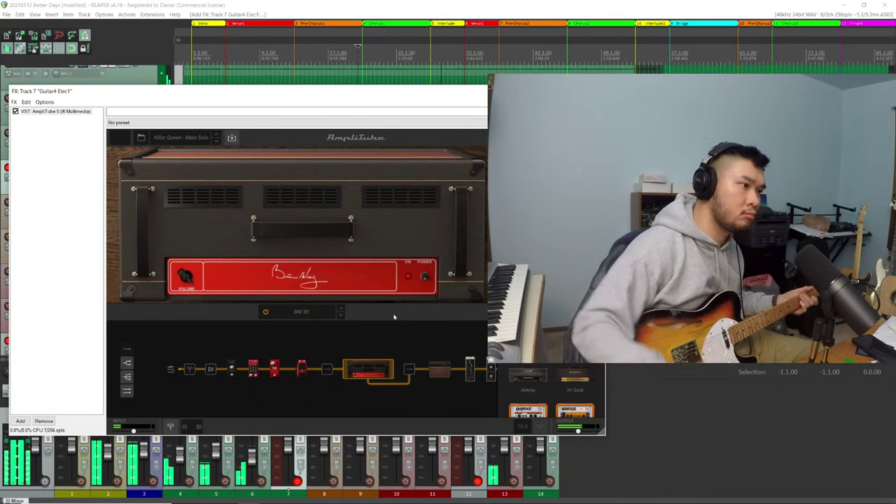
Try the Edgy Pop preset from the legacy miscellaneous Crunch rigs and Build to Rock from the AmpliTube 5 CS group
{"action": "left_click", "coordinate": [193, 137]}
{"action": "mouse_move", "coordinate": [211, 173]}
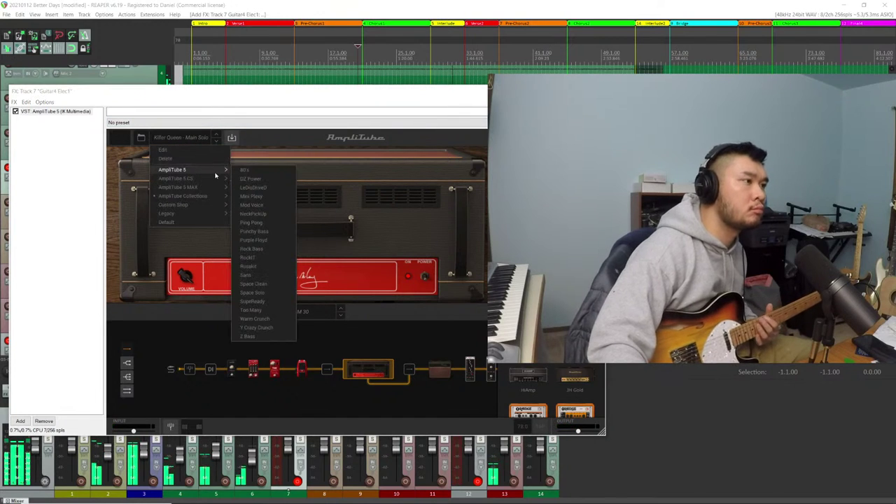
{"action": "mouse_move", "coordinate": [249, 218]}
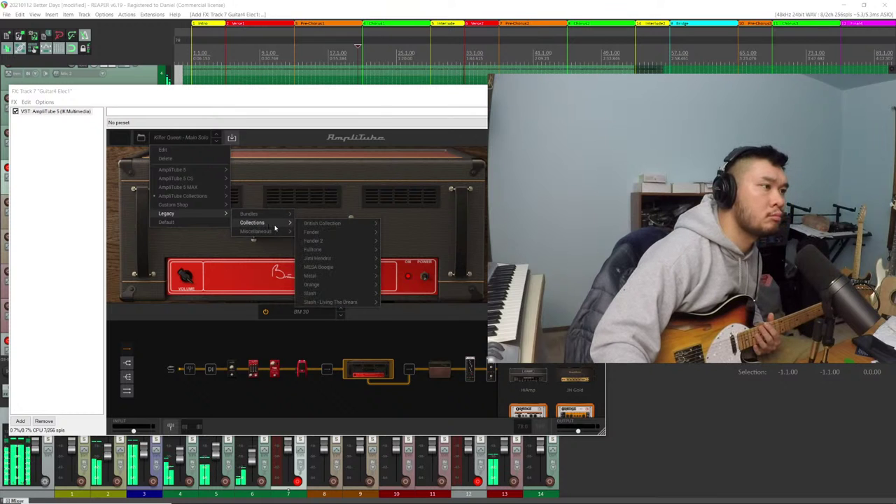
{"action": "mouse_move", "coordinate": [354, 35]}
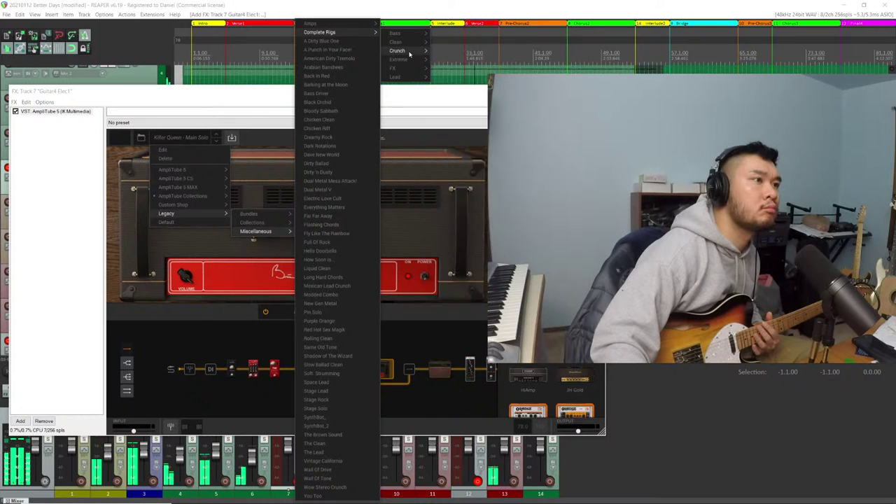
{"action": "mouse_move", "coordinate": [410, 54]}
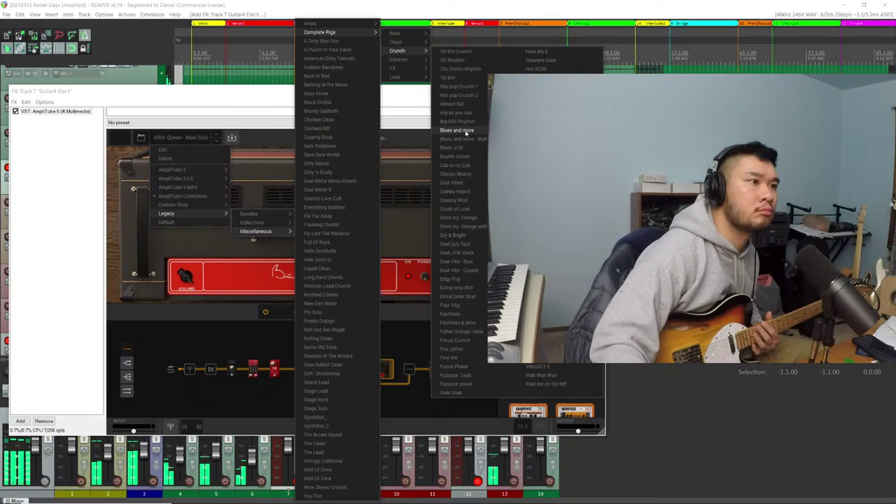
{"action": "left_click", "coordinate": [459, 280]}
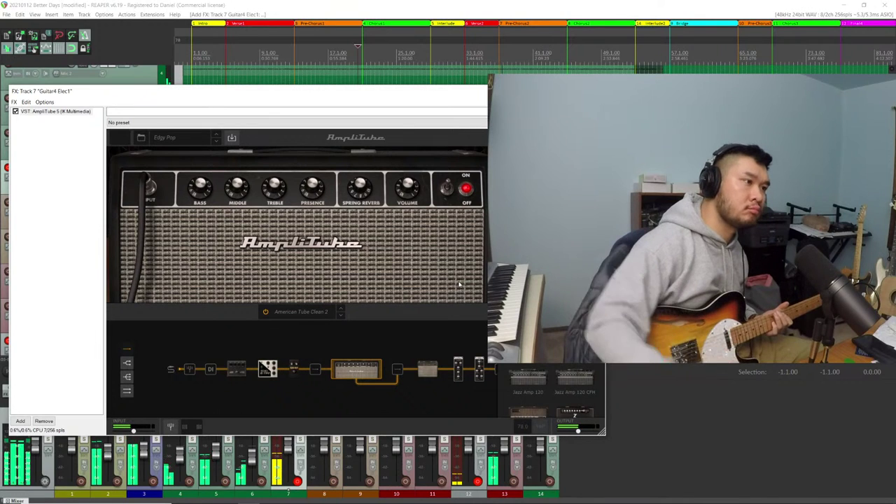
{"action": "left_click", "coordinate": [168, 137]}
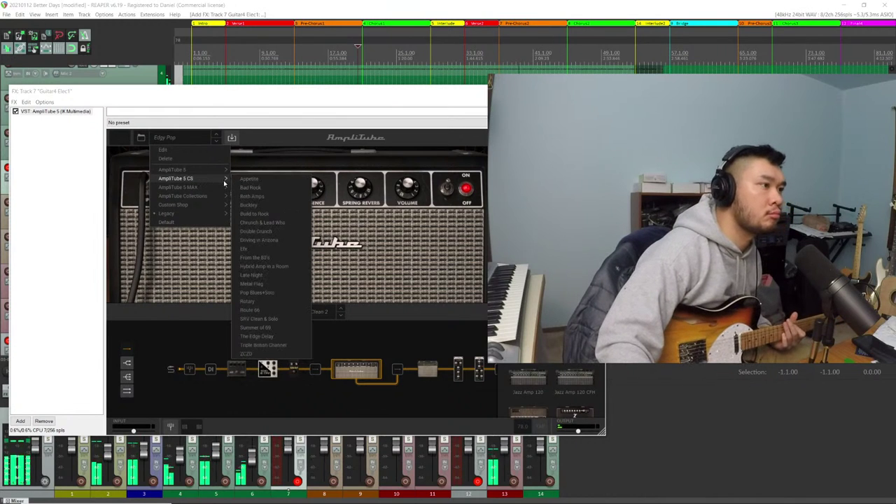
{"action": "left_click", "coordinate": [268, 214]}
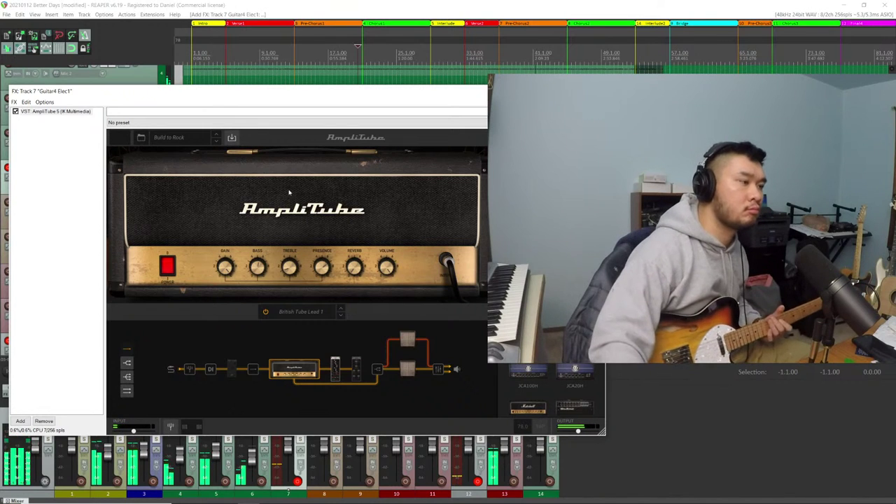
Load the Default preset, try a parallel two-amp signal chain and return to the single-amp chain
{"action": "left_click", "coordinate": [158, 138]}
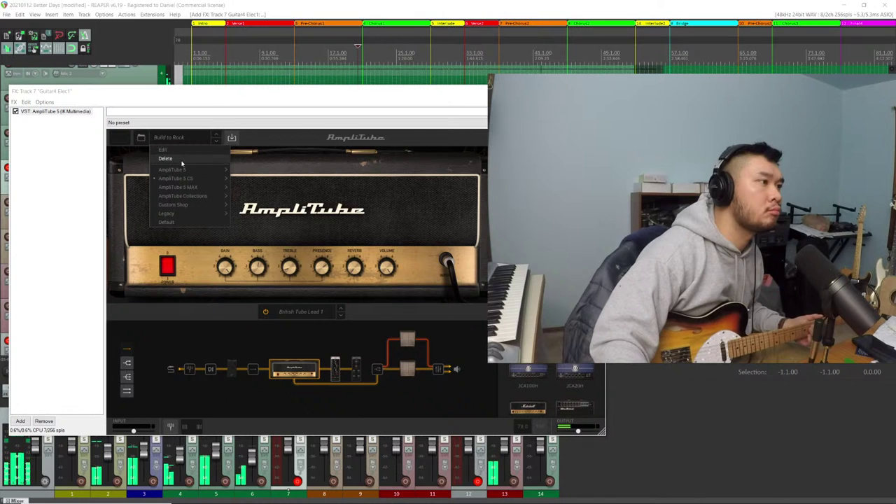
{"action": "left_click", "coordinate": [168, 222]}
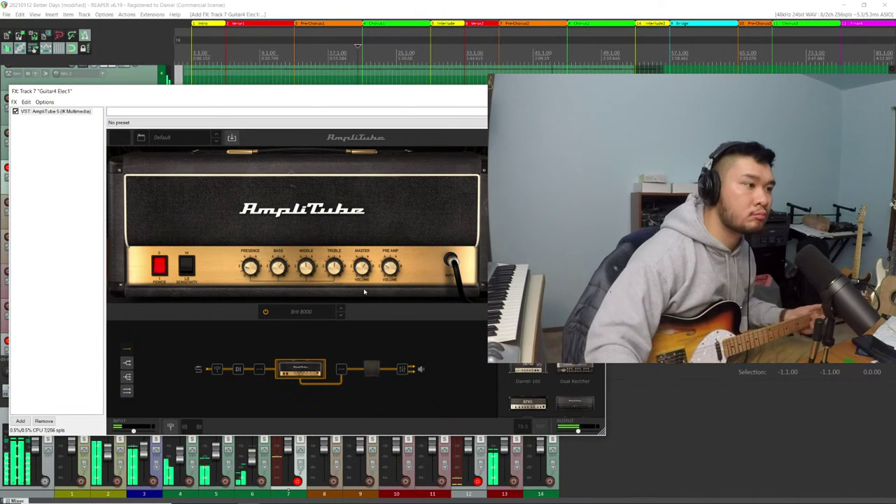
{"action": "left_click", "coordinate": [257, 372]}
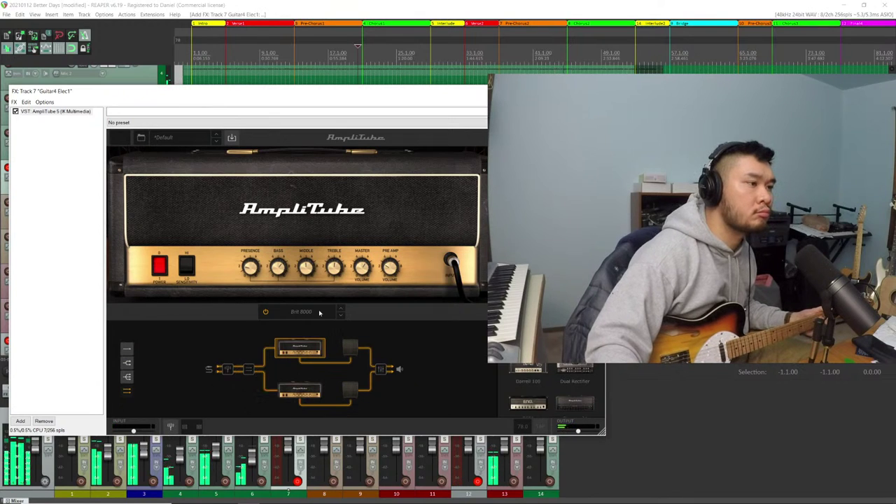
{"action": "left_click", "coordinate": [249, 372]}
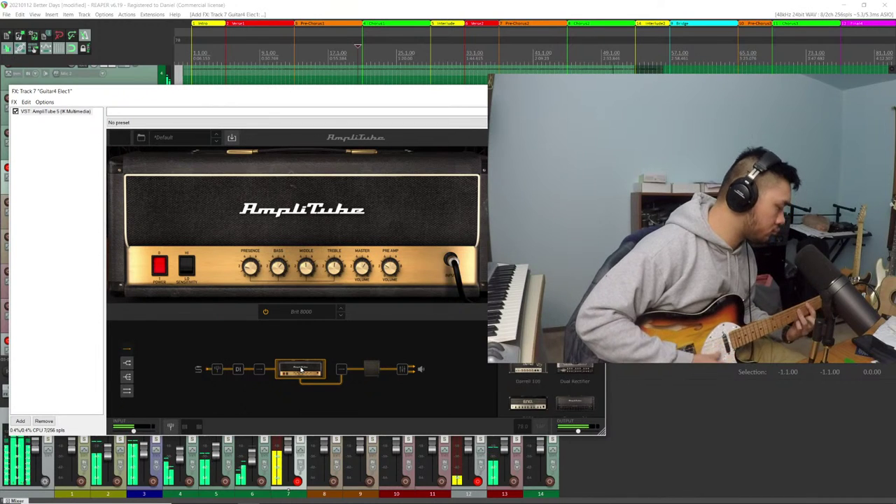
Replace the Brit 8000 amp in the signal chain with the Orange AD 30
{"action": "scroll", "coordinate": [553, 396], "scroll_direction": "down", "scroll_amount": 3}
{"action": "scroll", "coordinate": [554, 396], "scroll_direction": "down", "scroll_amount": 3}
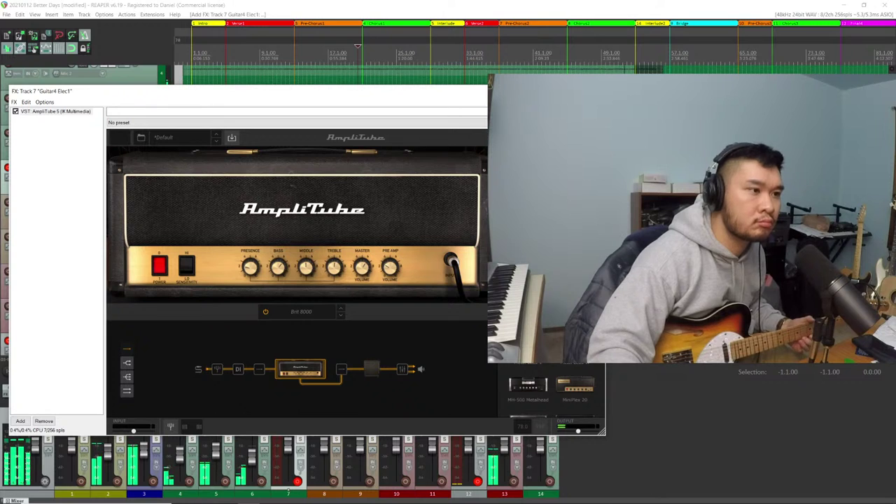
{"action": "scroll", "coordinate": [553, 392], "scroll_direction": "down", "scroll_amount": 4}
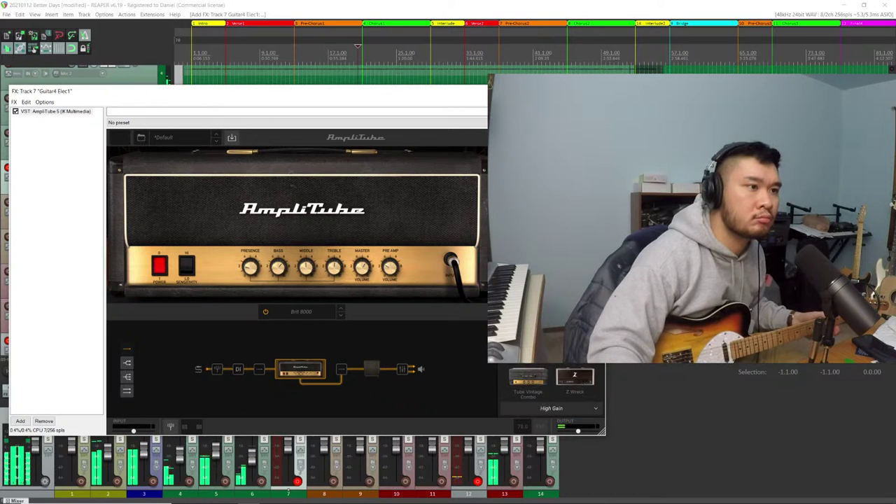
{"action": "scroll", "coordinate": [554, 392], "scroll_direction": "up", "scroll_amount": 3}
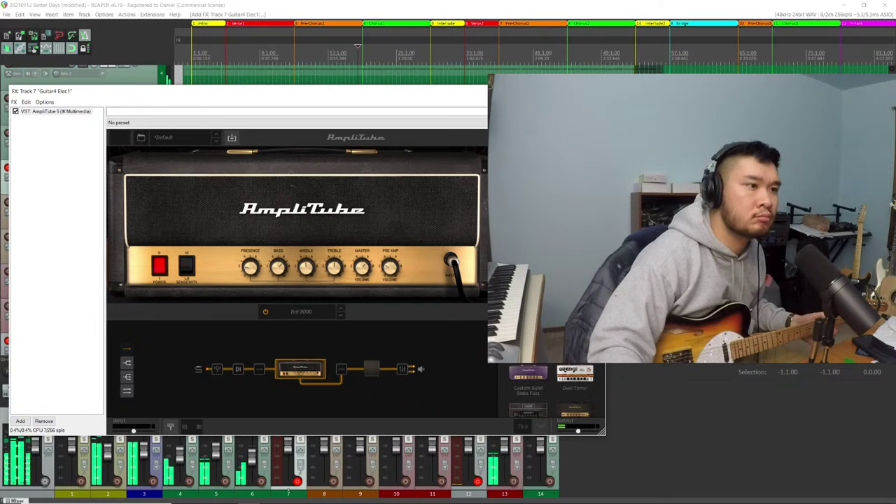
{"action": "scroll", "coordinate": [554, 392], "scroll_direction": "up", "scroll_amount": 2}
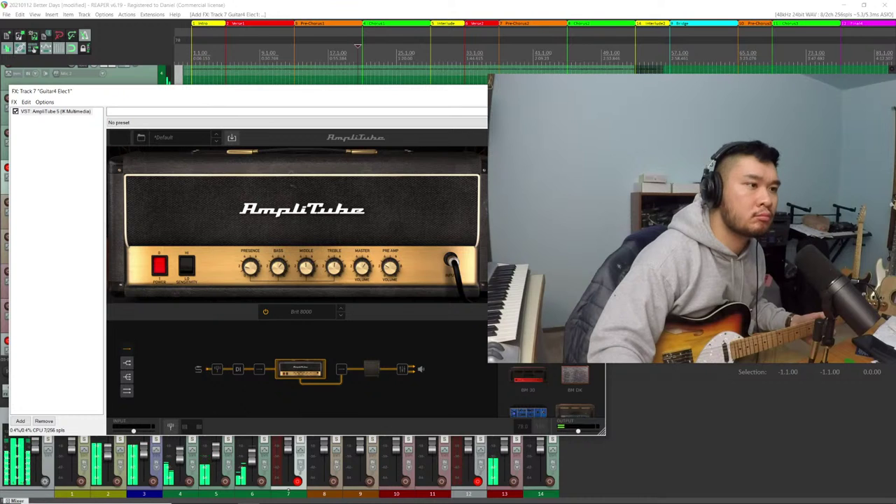
{"action": "left_click", "coordinate": [553, 392]}
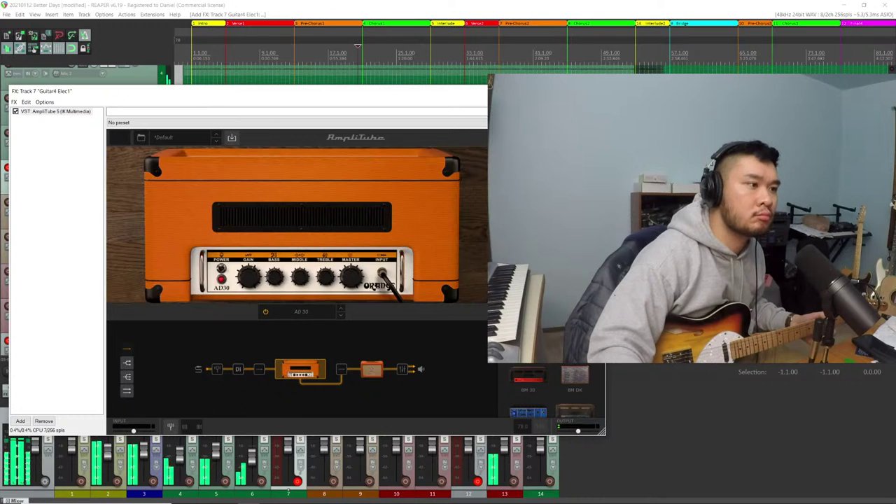
Add an OverScream overdrive pedal to the signal chain in front of the AD 30 amp
{"action": "left_click", "coordinate": [257, 371]}
{"action": "left_click", "coordinate": [250, 371]}
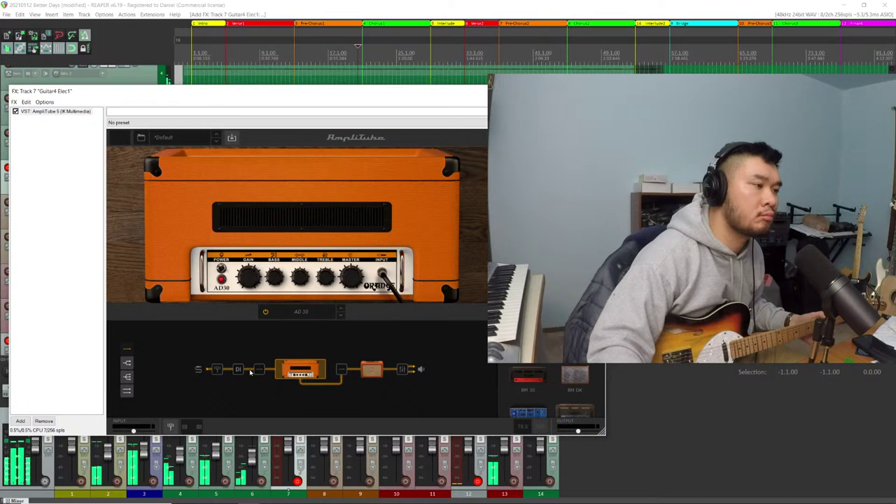
{"action": "scroll", "coordinate": [551, 396], "scroll_direction": "down", "scroll_amount": 2}
{"action": "scroll", "coordinate": [551, 396], "scroll_direction": "down", "scroll_amount": 5}
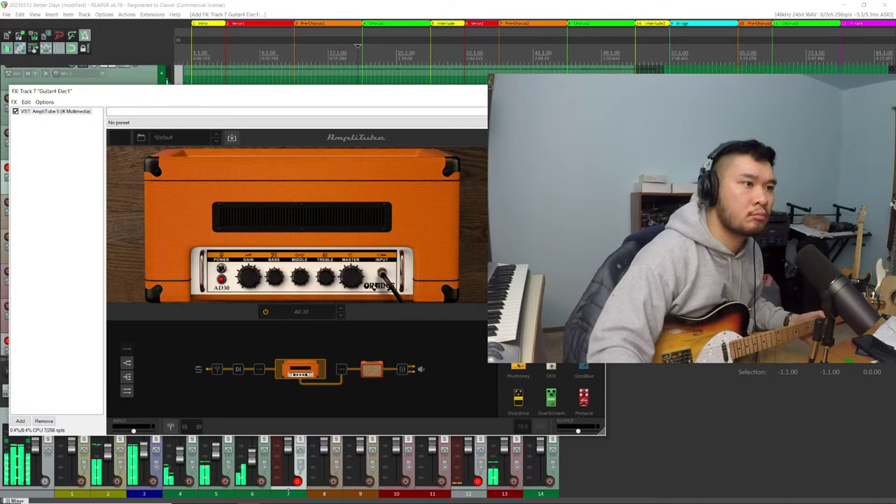
{"action": "scroll", "coordinate": [551, 396], "scroll_direction": "down", "scroll_amount": 3}
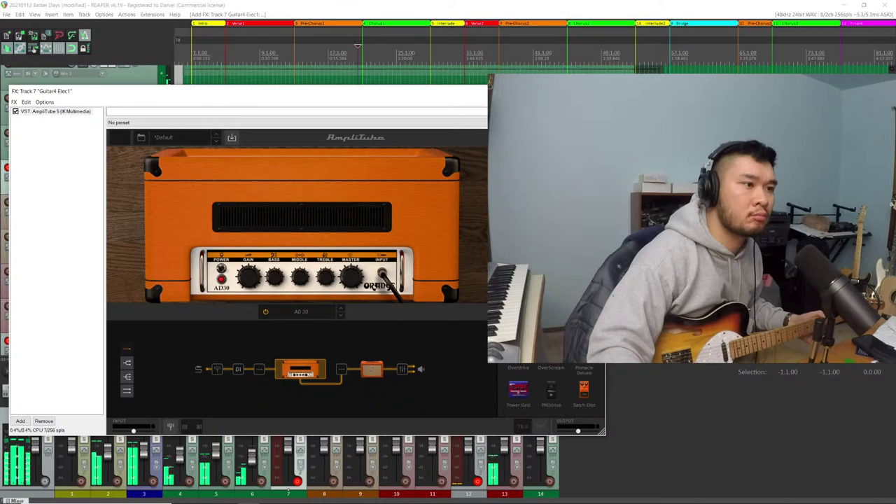
{"action": "scroll", "coordinate": [551, 396], "scroll_direction": "down", "scroll_amount": 3}
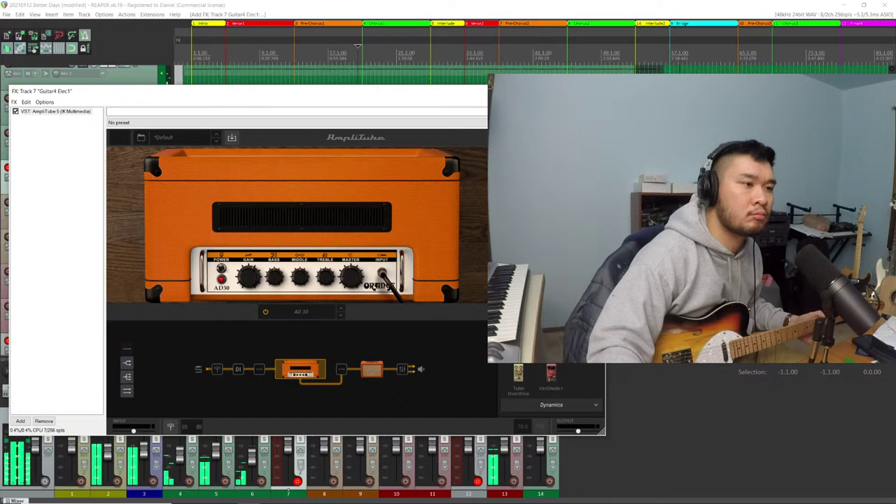
{"action": "left_click_drag", "start_coordinate": [604, 350], "coordinate": [251, 371]}
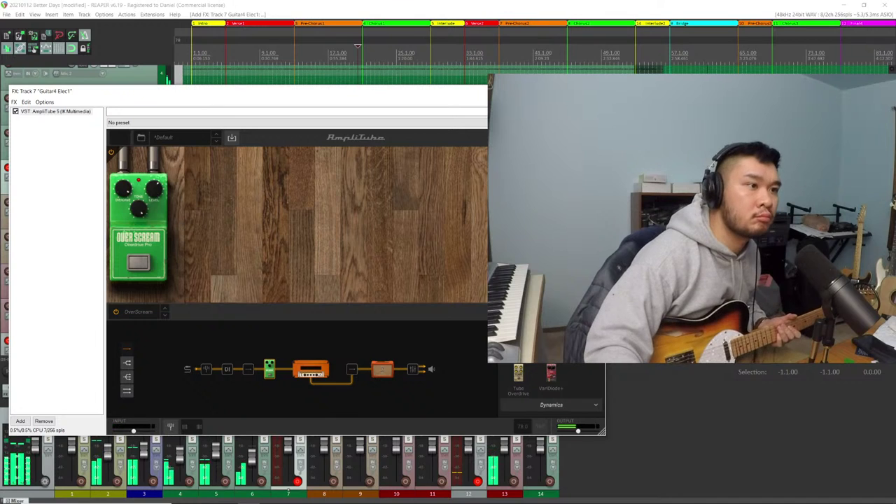
Swap the OverScream pedal for the PROdrive, settle on the T-Rex Moller, and add a Delay pedal after it
{"action": "left_click", "coordinate": [165, 313]}
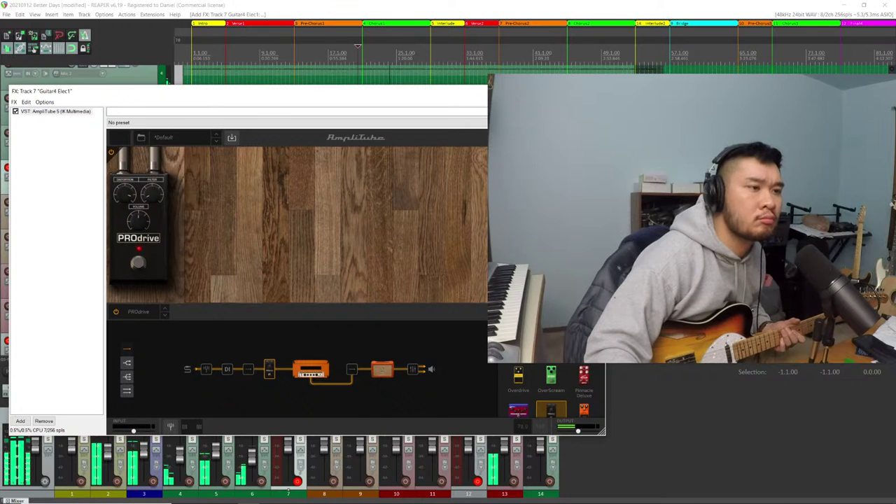
{"action": "left_click", "coordinate": [551, 411]}
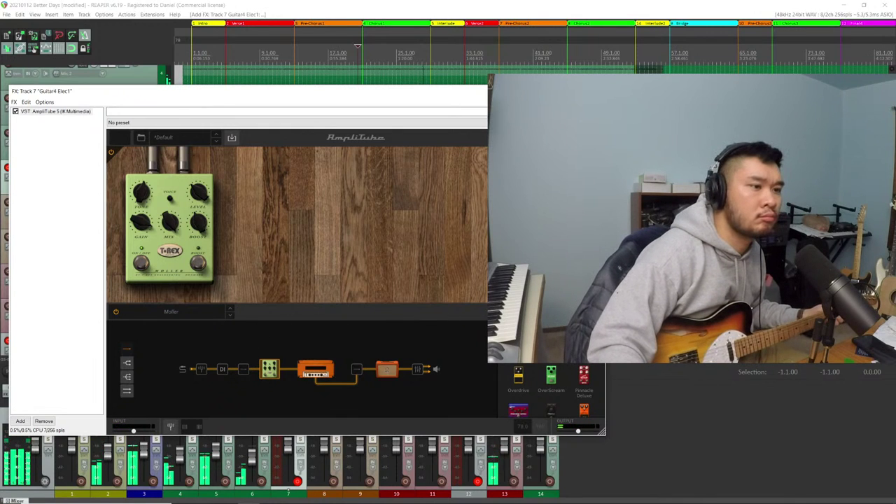
{"action": "scroll", "coordinate": [551, 395], "scroll_direction": "up", "scroll_amount": 3}
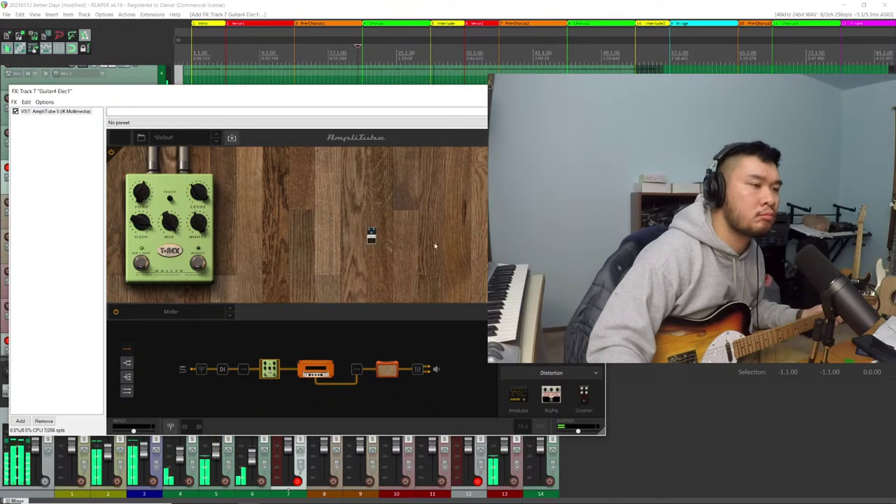
{"action": "left_click_drag", "start_coordinate": [547, 329], "coordinate": [311, 240]}
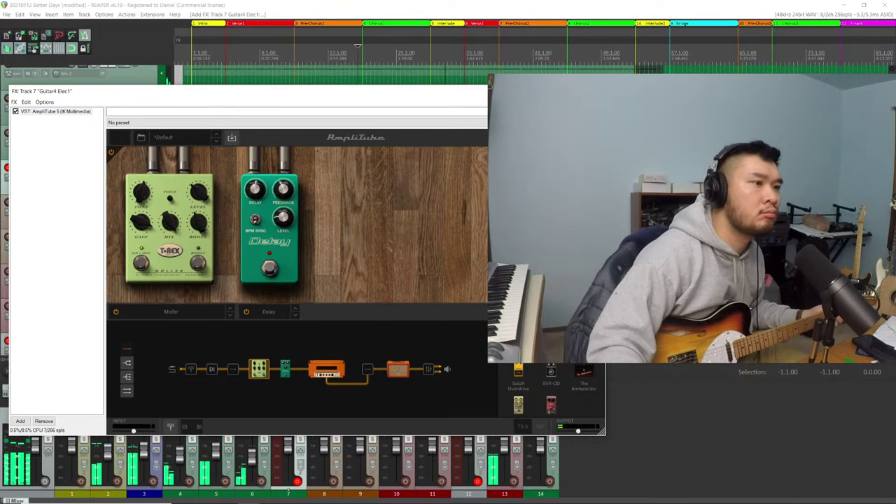
Restore the Moller in the first pedal slot after trying the EP Echo there, and replace the Delay pedal with the EchoMan
{"action": "scroll", "coordinate": [551, 392], "scroll_direction": "up", "scroll_amount": 3}
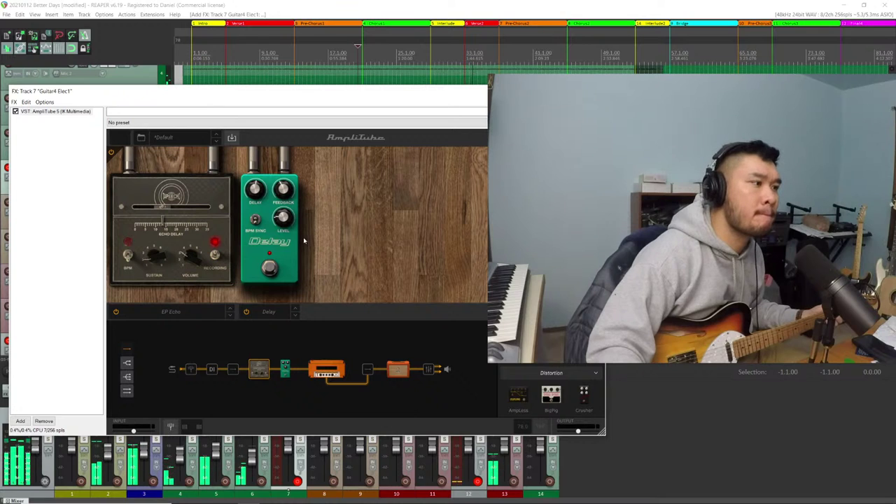
{"action": "scroll", "coordinate": [551, 392], "scroll_direction": "down", "scroll_amount": 2}
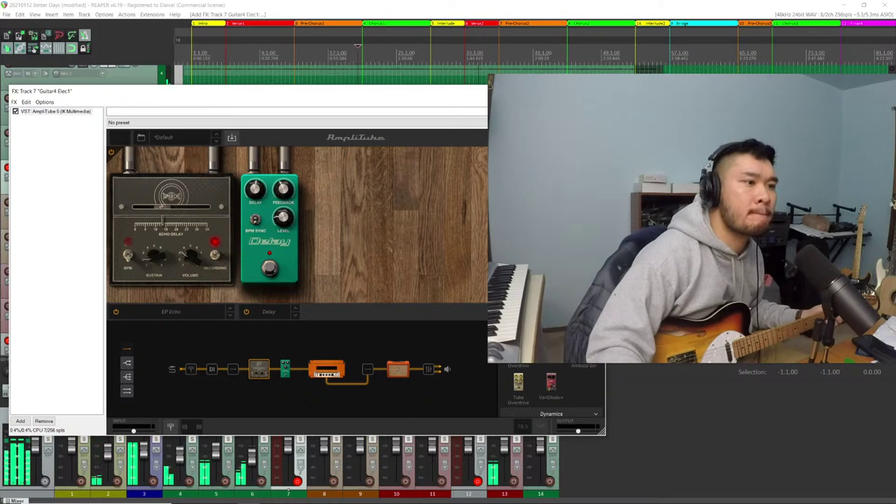
{"action": "scroll", "coordinate": [551, 392], "scroll_direction": "up", "scroll_amount": 1}
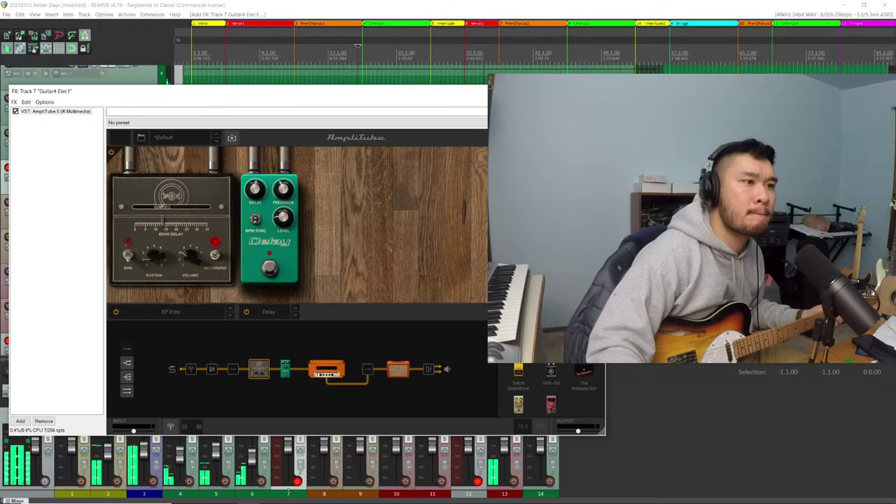
{"action": "left_click", "coordinate": [519, 404]}
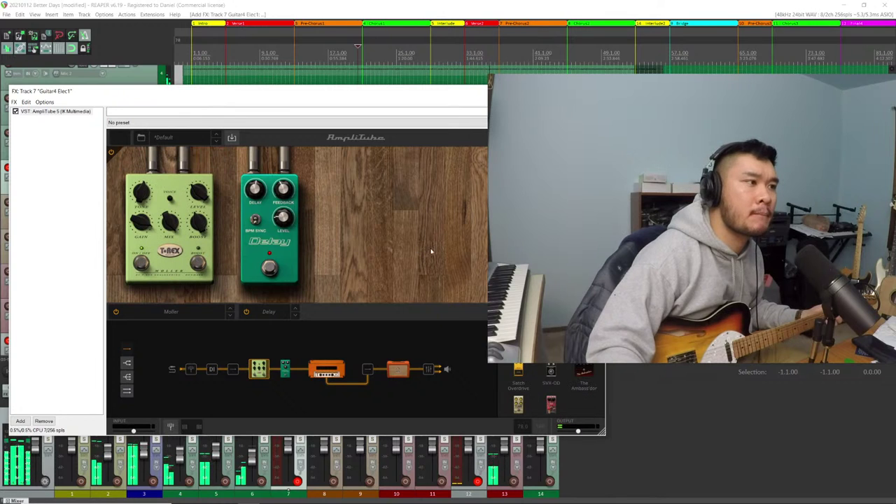
{"action": "left_click", "coordinate": [255, 220]}
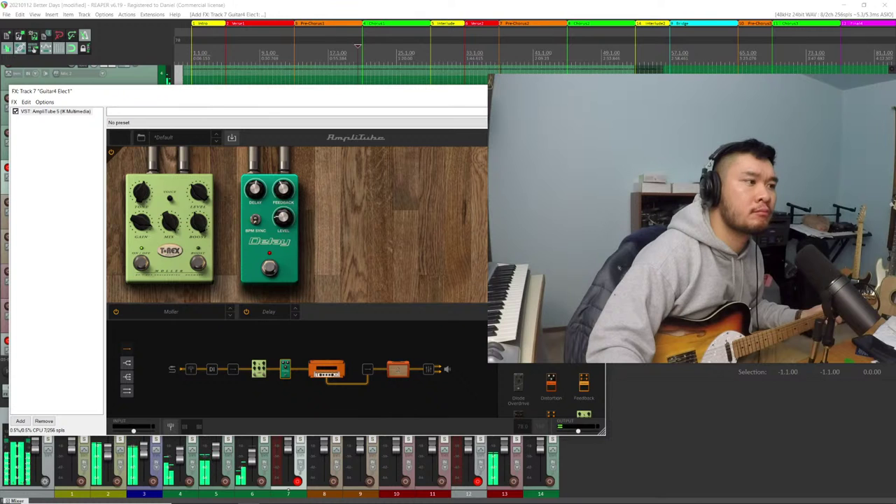
{"action": "left_click", "coordinate": [551, 384]}
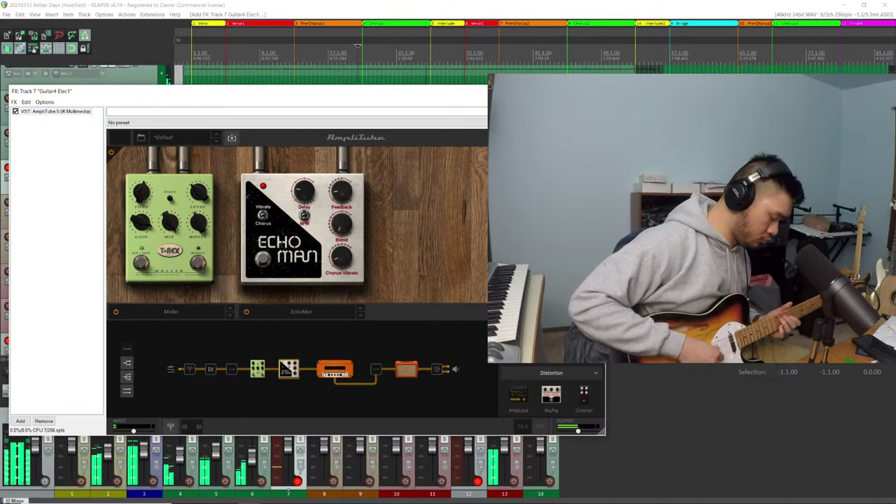
Try the Ping Pong preset from the AmpliTube 5 group
{"action": "left_click", "coordinate": [165, 137]}
{"action": "mouse_move", "coordinate": [188, 204]}
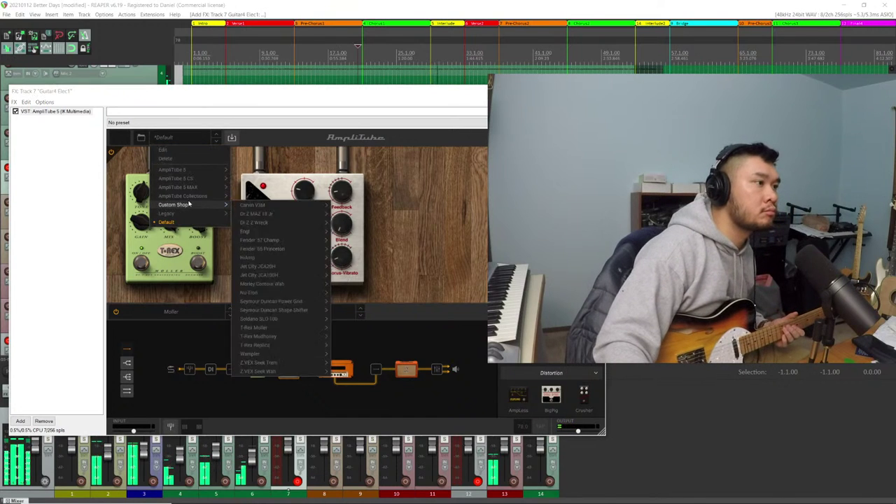
{"action": "mouse_move", "coordinate": [214, 194]}
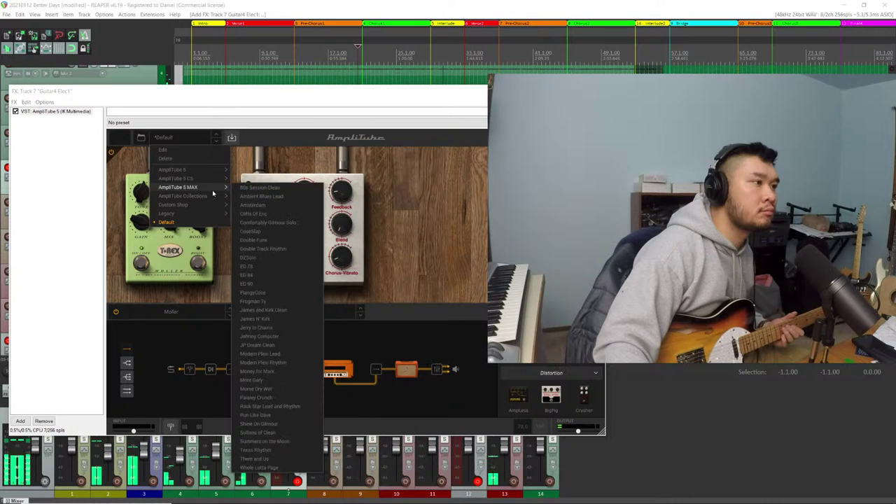
{"action": "mouse_move", "coordinate": [196, 170]}
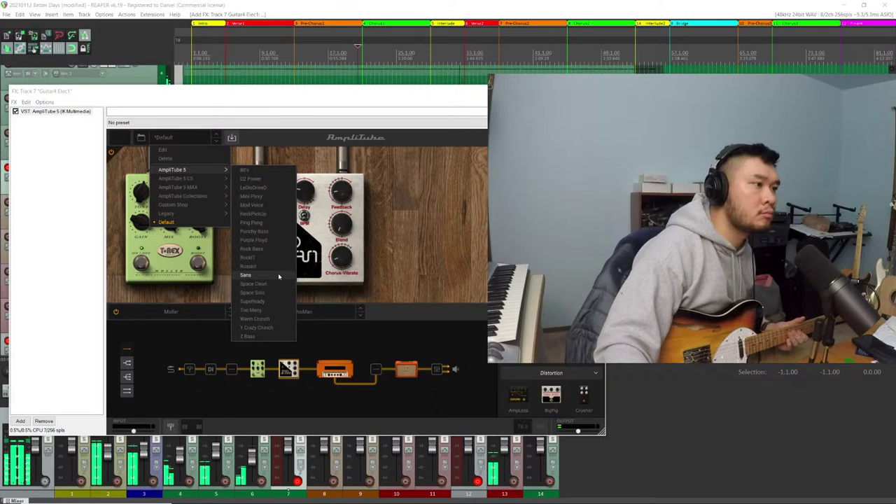
{"action": "left_click", "coordinate": [252, 222]}
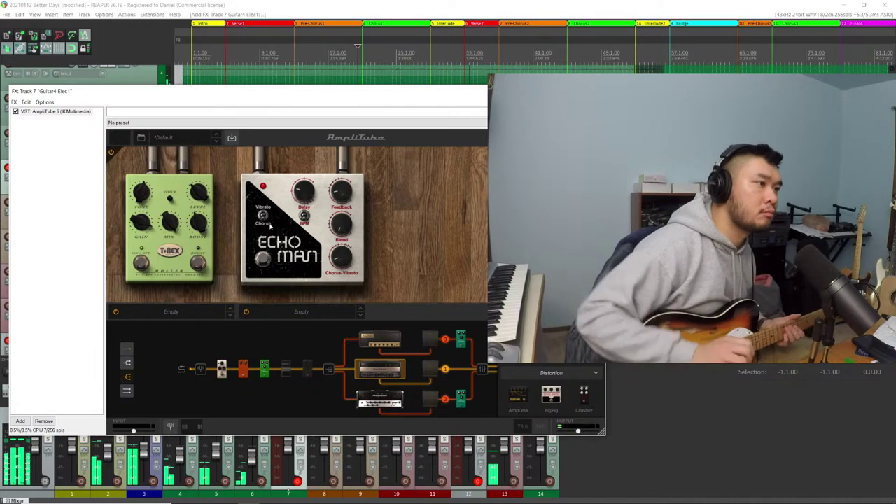
Load the Default preset and replace its Brit 8000 amp with the American Tube Vintage
{"action": "left_click", "coordinate": [157, 138]}
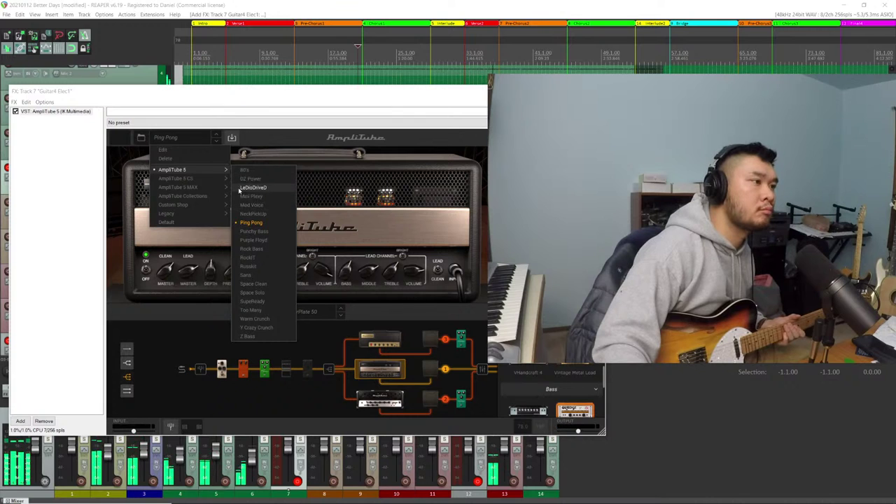
{"action": "left_click", "coordinate": [191, 221]}
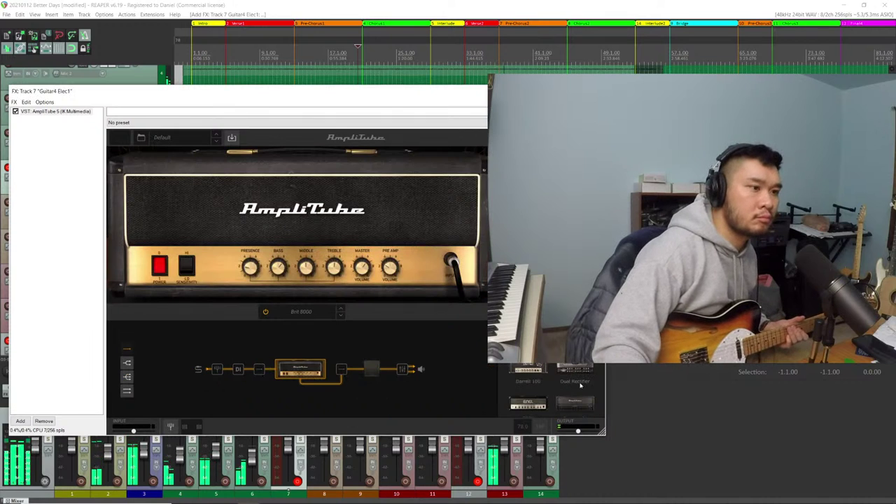
{"action": "scroll", "coordinate": [553, 396], "scroll_direction": "up", "scroll_amount": 2}
{"action": "scroll", "coordinate": [554, 396], "scroll_direction": "up", "scroll_amount": 6}
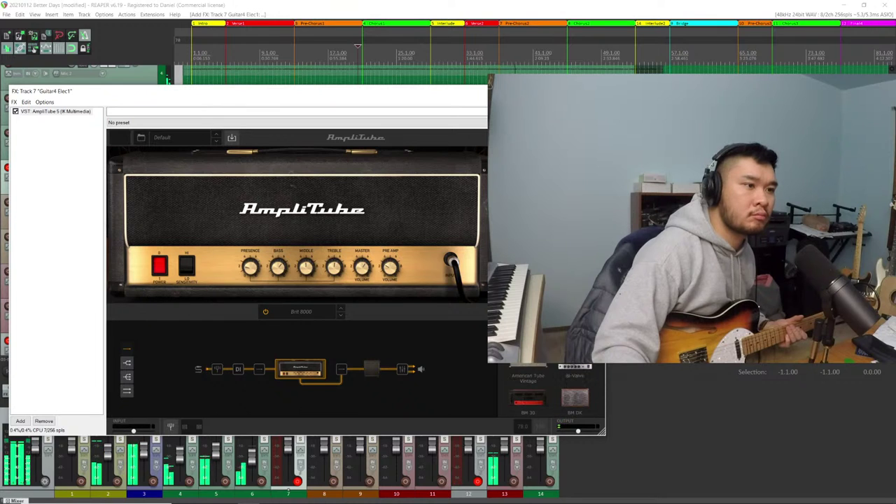
{"action": "left_click", "coordinate": [545, 366]}
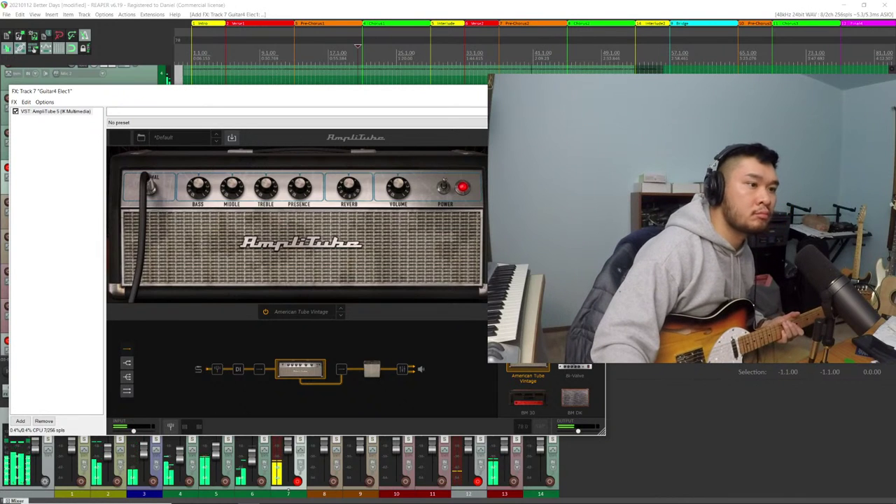
Browse the available amp models for an alternative to the American Tube Vintage
{"action": "scroll", "coordinate": [543, 378], "scroll_direction": "down", "scroll_amount": 2}
{"action": "scroll", "coordinate": [552, 389], "scroll_direction": "down", "scroll_amount": 3}
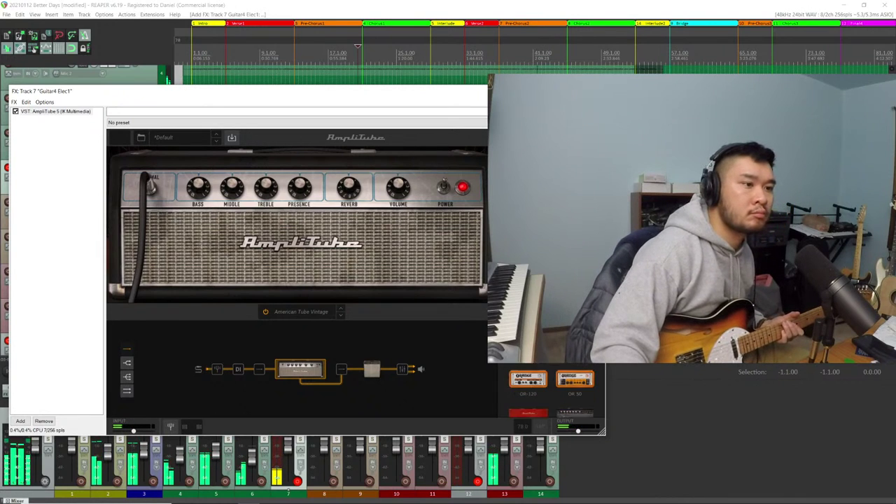
{"action": "scroll", "coordinate": [552, 389], "scroll_direction": "up", "scroll_amount": 3}
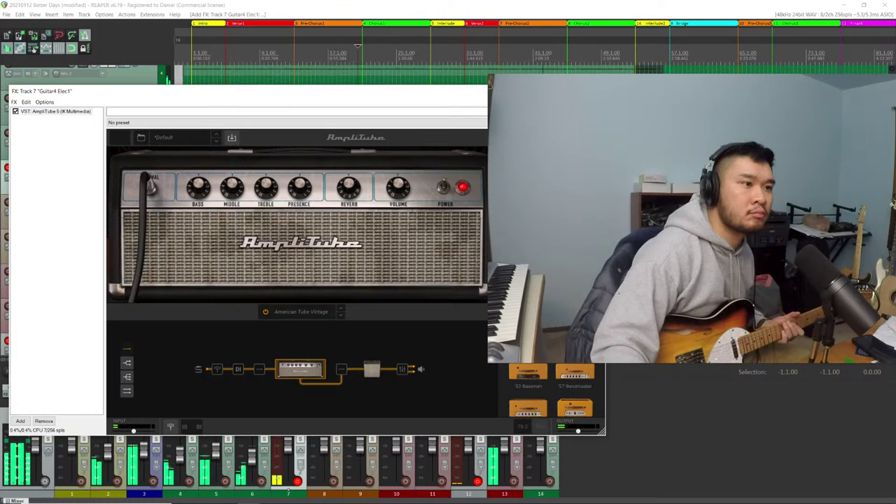
{"action": "scroll", "coordinate": [553, 393], "scroll_direction": "down", "scroll_amount": 3}
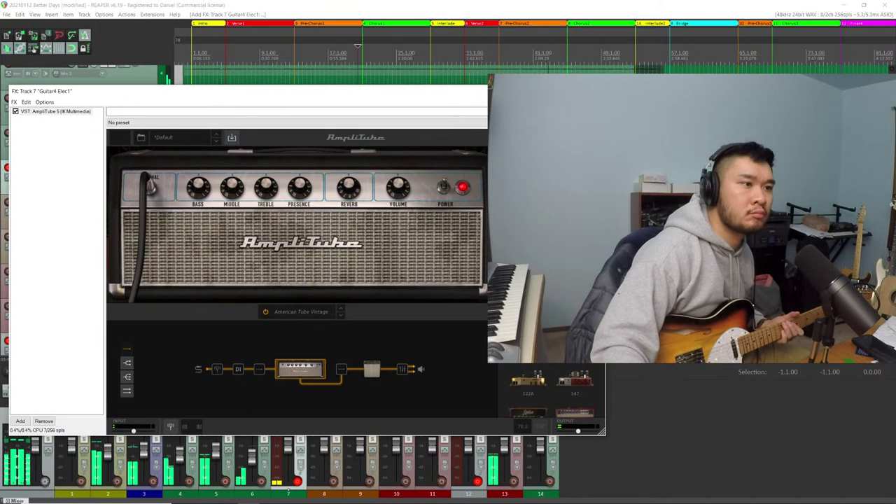
{"action": "scroll", "coordinate": [554, 392], "scroll_direction": "up", "scroll_amount": 5}
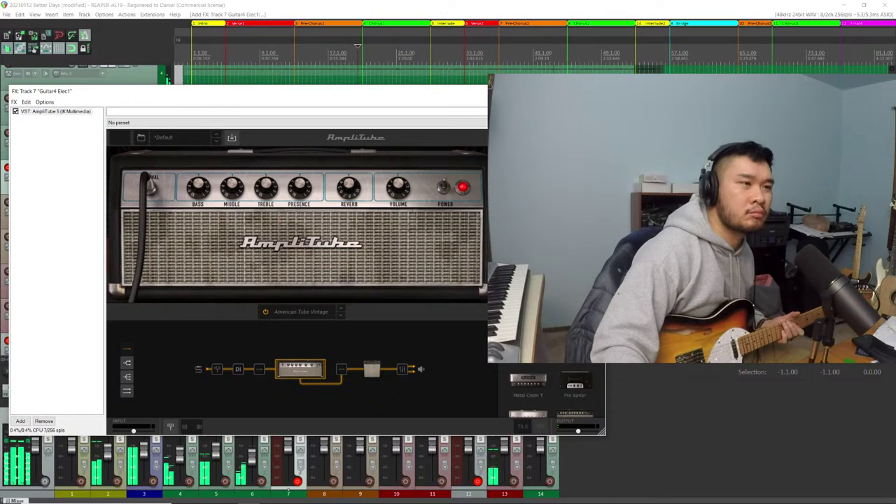
{"action": "scroll", "coordinate": [553, 392], "scroll_direction": "down", "scroll_amount": 1}
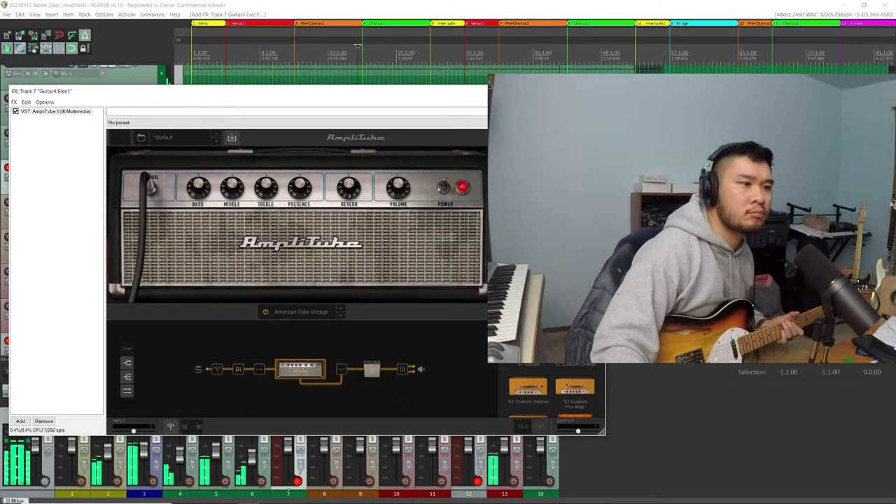
{"action": "scroll", "coordinate": [553, 392], "scroll_direction": "down", "scroll_amount": 2}
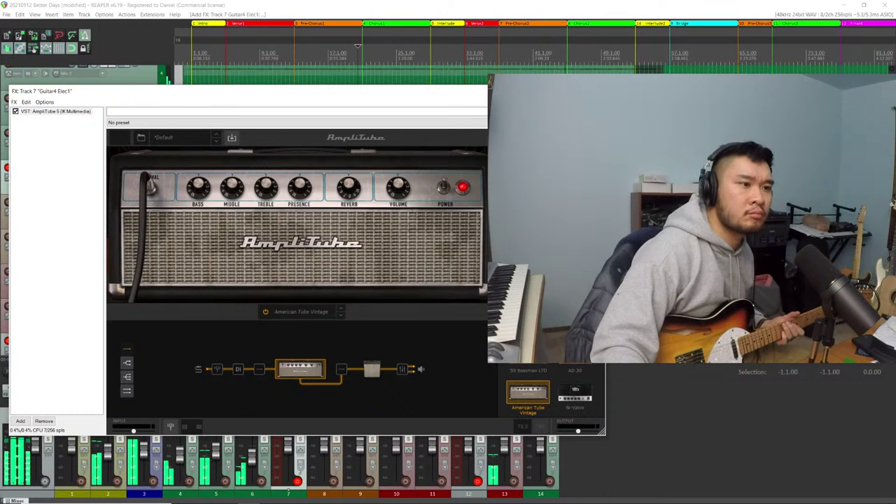
Add an OctoBlue pedal to the signal chain in front of the American Tube Vintage amp
{"action": "scroll", "coordinate": [553, 392], "scroll_direction": "down", "scroll_amount": 3}
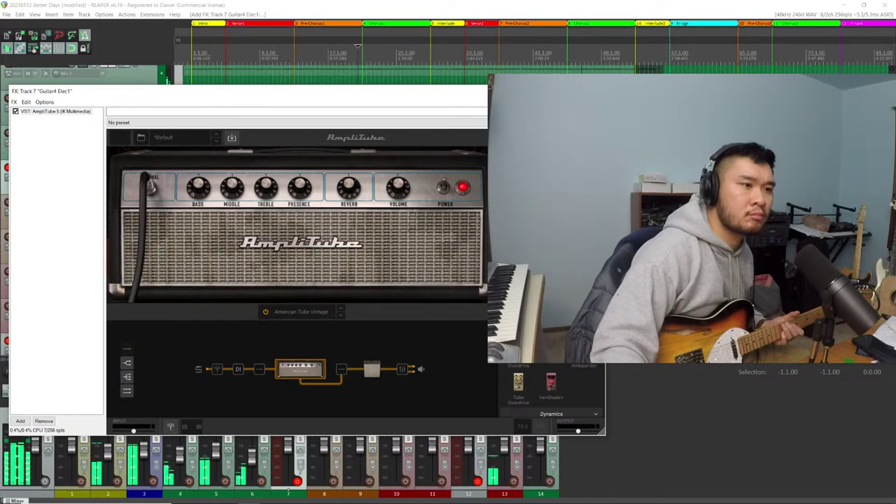
{"action": "scroll", "coordinate": [553, 392], "scroll_direction": "down", "scroll_amount": 3}
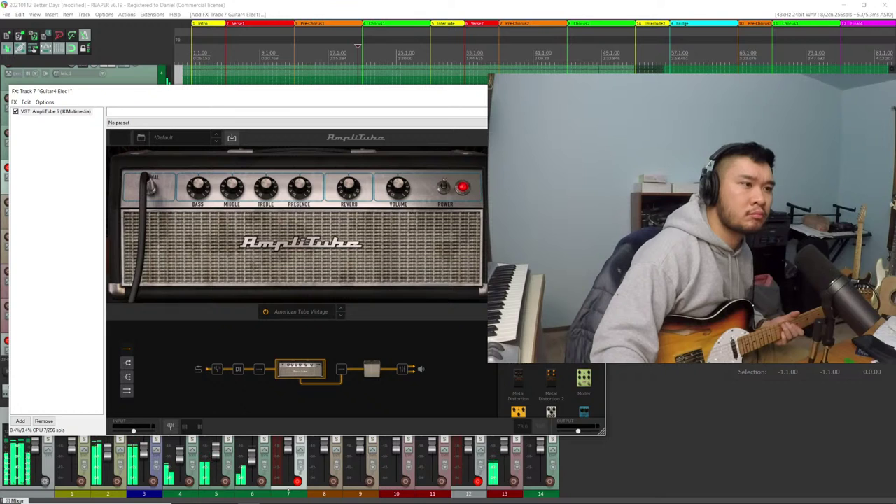
{"action": "scroll", "coordinate": [553, 392], "scroll_direction": "down", "scroll_amount": 2}
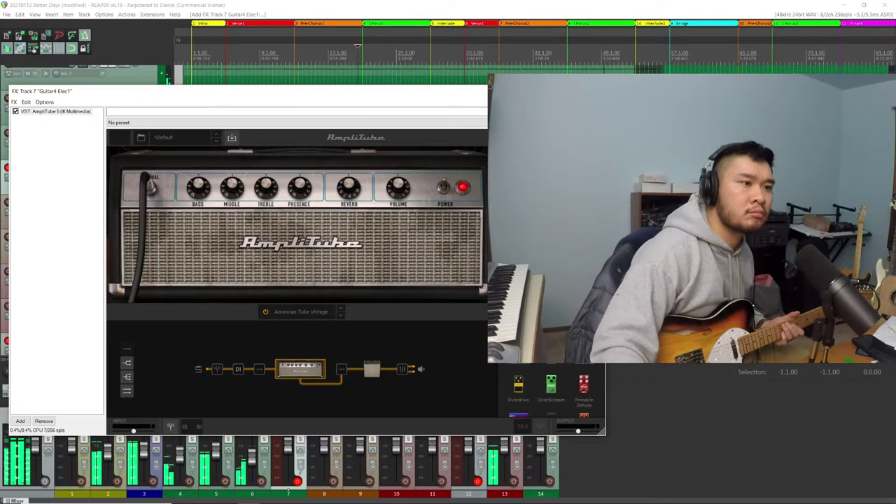
{"action": "left_click_drag", "start_coordinate": [584, 416], "coordinate": [264, 369]}
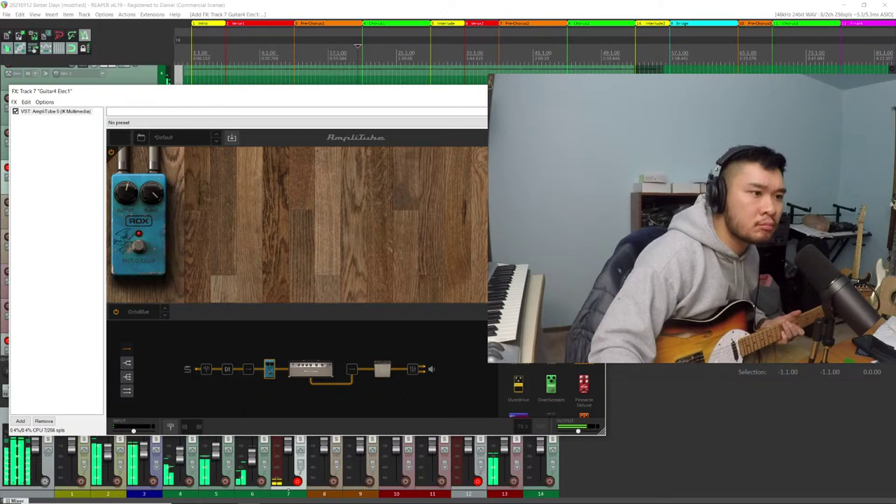
Replace the OctoBlue pedal with the Pinnacle Deluxe, then swap that for the Tube Overdrive
{"action": "scroll", "coordinate": [551, 393], "scroll_direction": "down", "scroll_amount": 1}
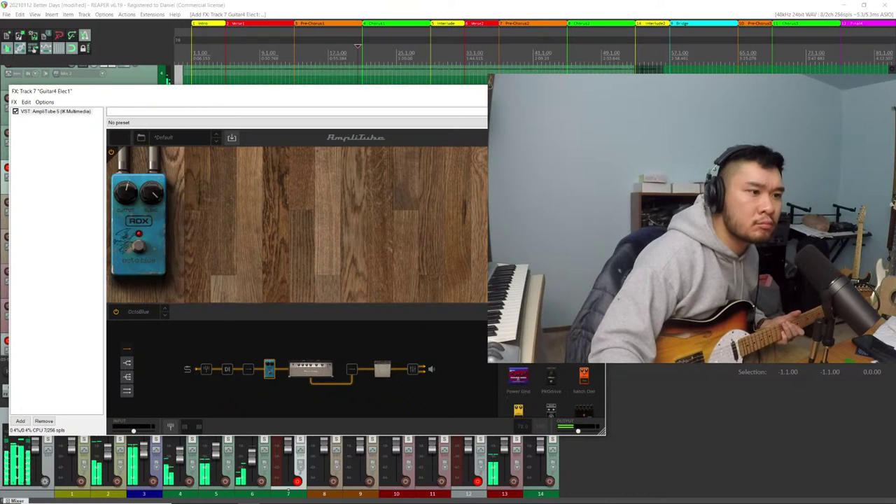
{"action": "left_click", "coordinate": [585, 375]}
{"action": "scroll", "coordinate": [571, 378], "scroll_direction": "down", "scroll_amount": 1}
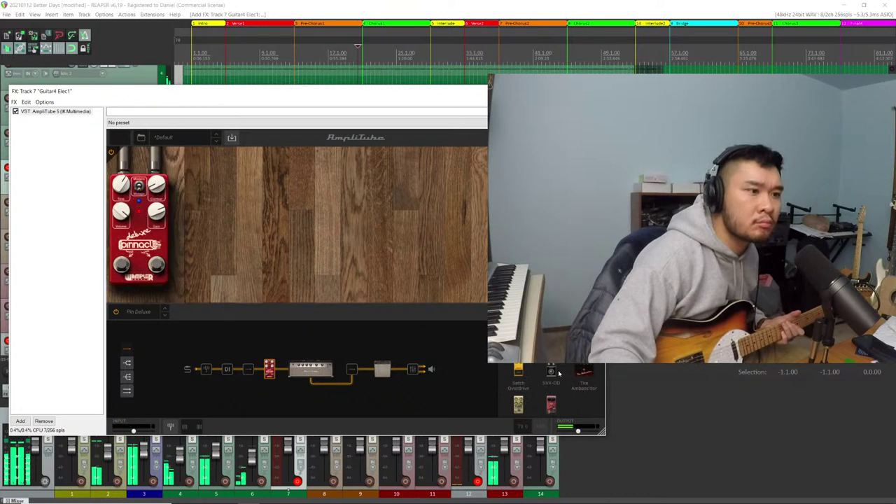
{"action": "scroll", "coordinate": [533, 376], "scroll_direction": "down", "scroll_amount": 1}
{"action": "left_click", "coordinate": [519, 381]}
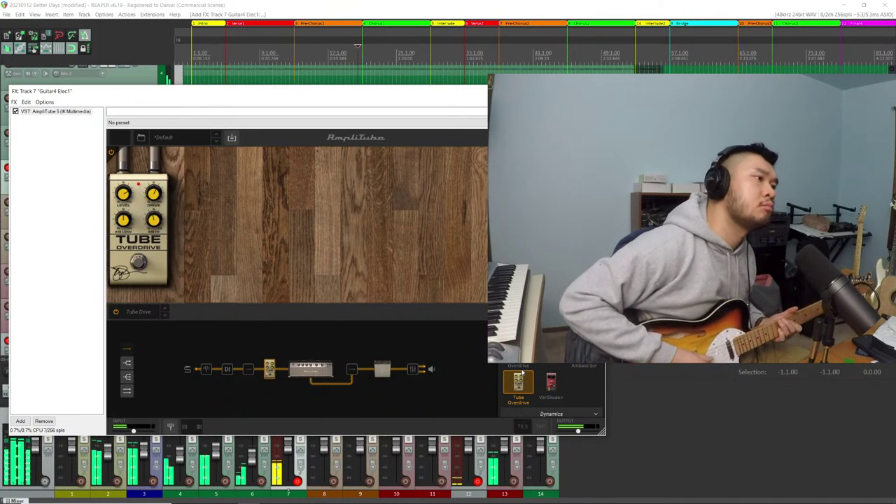
Add an EchoMan delay pedal between the Tube Overdrive and the amp
{"action": "scroll", "coordinate": [551, 393], "scroll_direction": "down", "scroll_amount": 2}
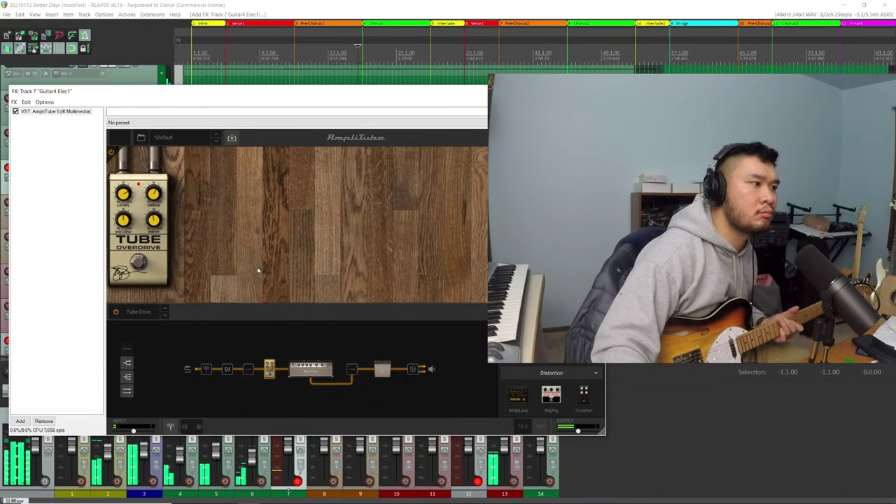
{"action": "left_click_drag", "start_coordinate": [316, 246], "coordinate": [279, 371]}
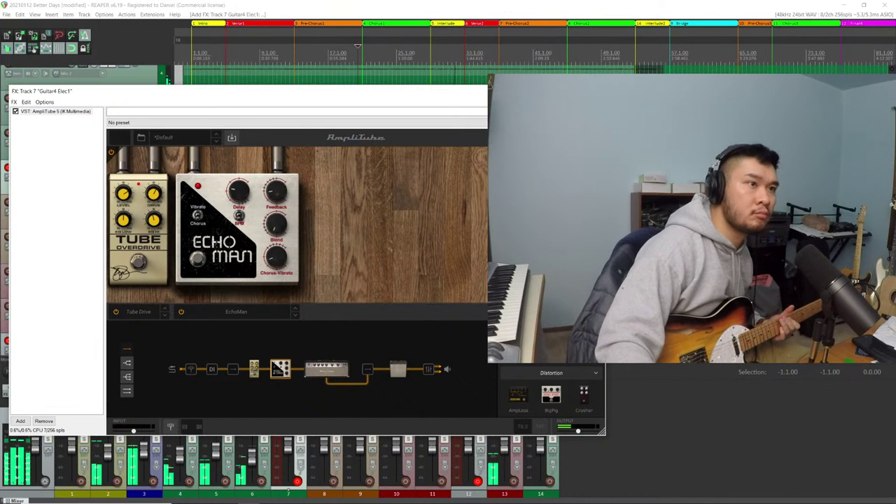
Close the Guitar4 Elec1 effects window, stop playback and disarm track 12 for recording
{"action": "key", "text": "Escape"}
{"action": "key", "text": "space"}
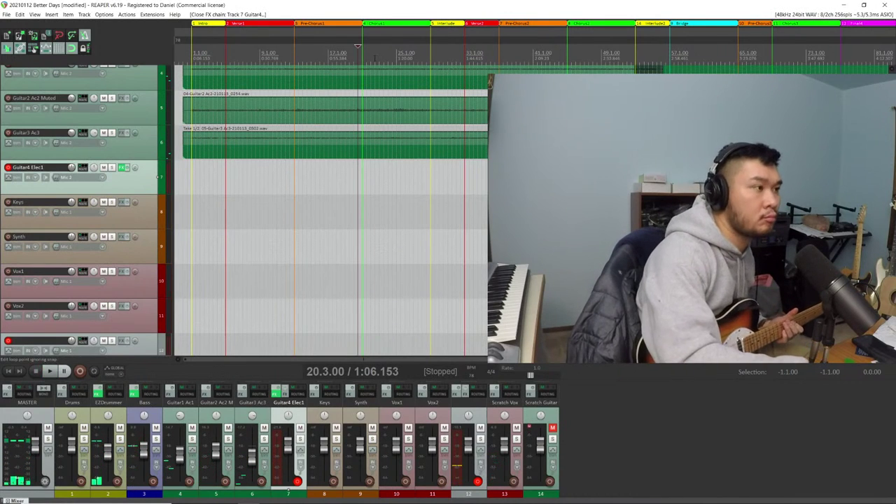
{"action": "key", "text": "ctrl+r"}
{"action": "key", "text": "space"}
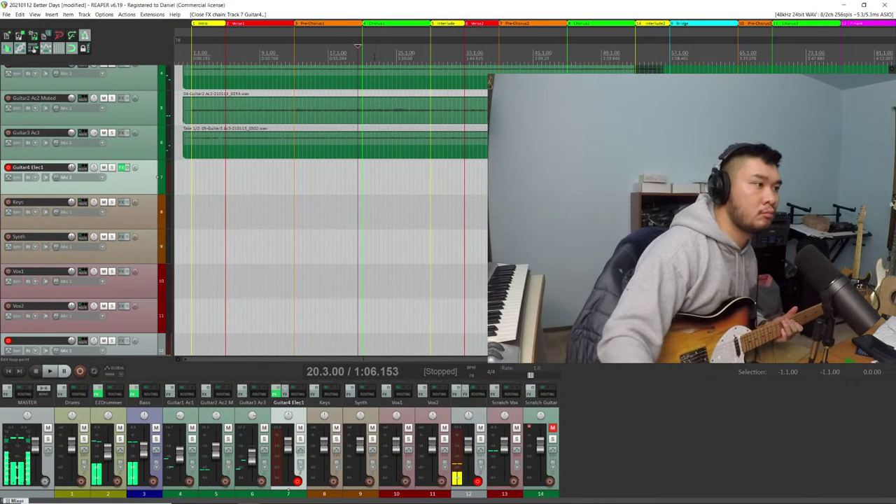
{"action": "left_click", "coordinate": [8, 341]}
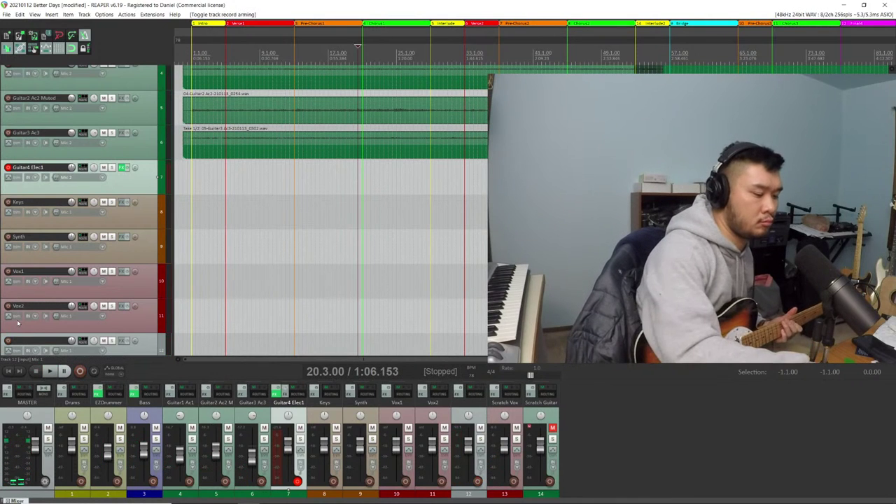
{"action": "key", "text": "ctrl+r"}
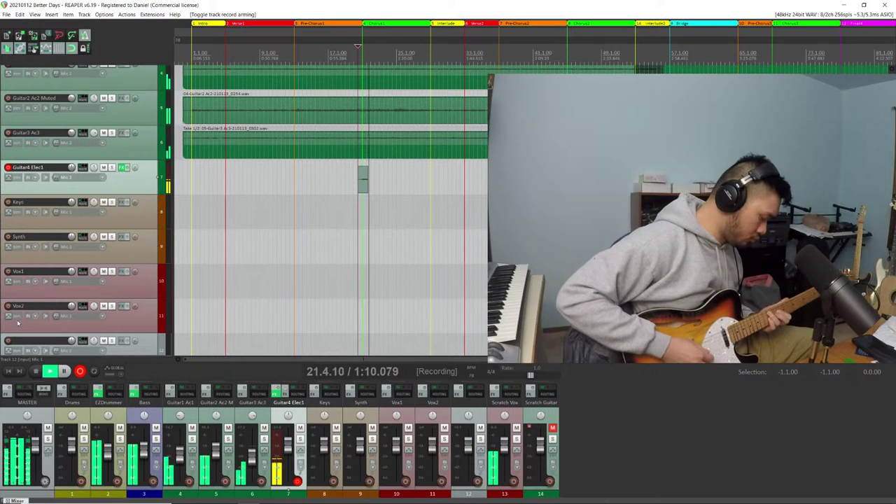
{"action": "key", "text": "space"}
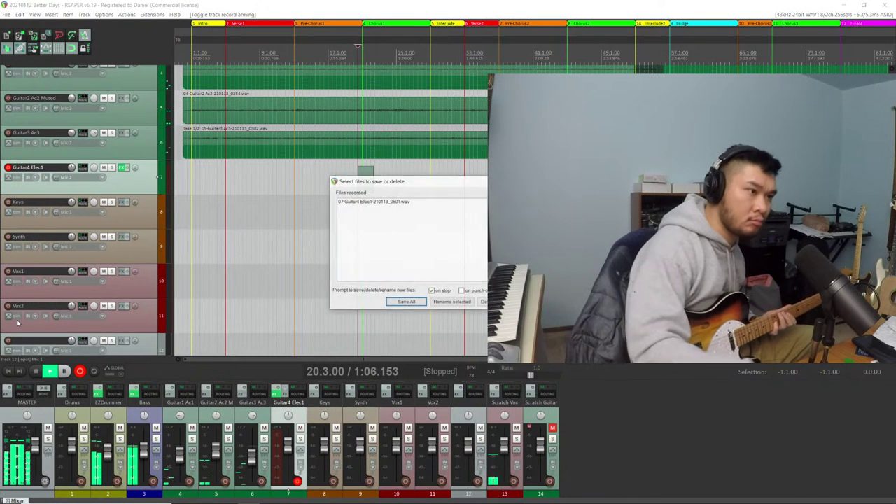
{"action": "key", "text": "Escape"}
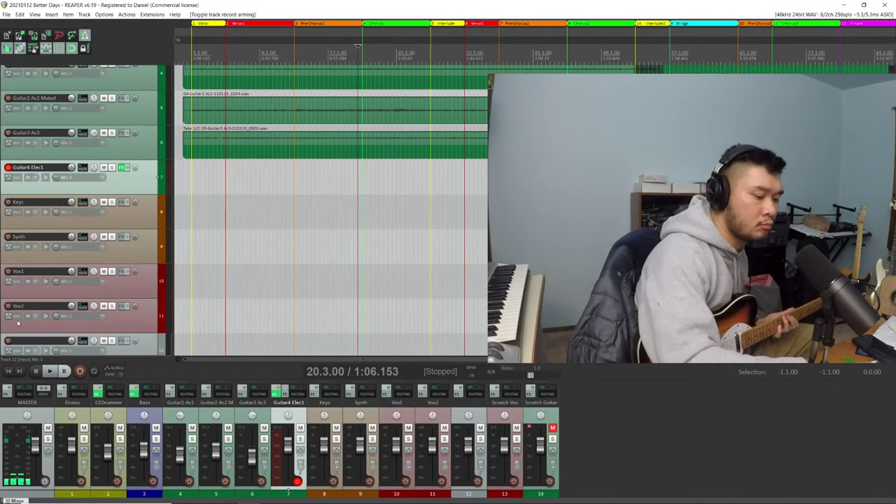
Record a take on Guitar4 Elec1 from 20.3.00 through the first chorus and interlude, and save the recorded file
{"action": "key", "text": "ctrl+e"}
{"action": "key", "text": "ctrl+r"}
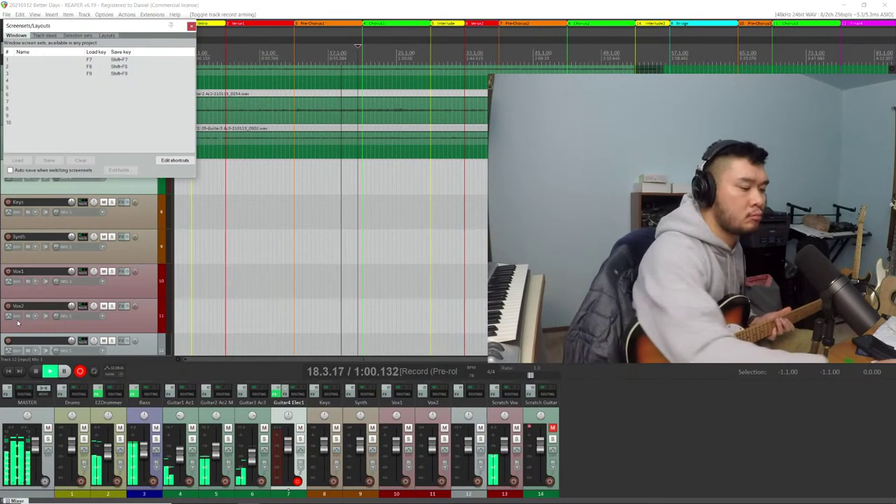
{"action": "key", "text": "ctrl+e"}
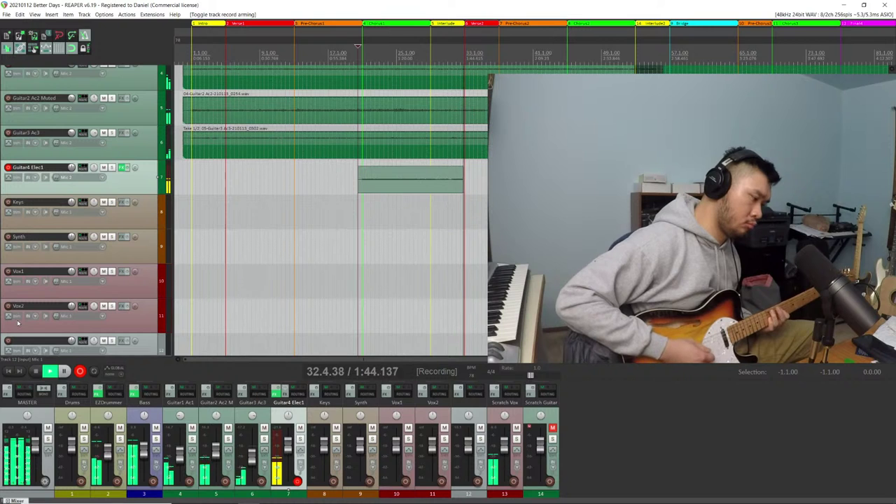
{"action": "key", "text": "space"}
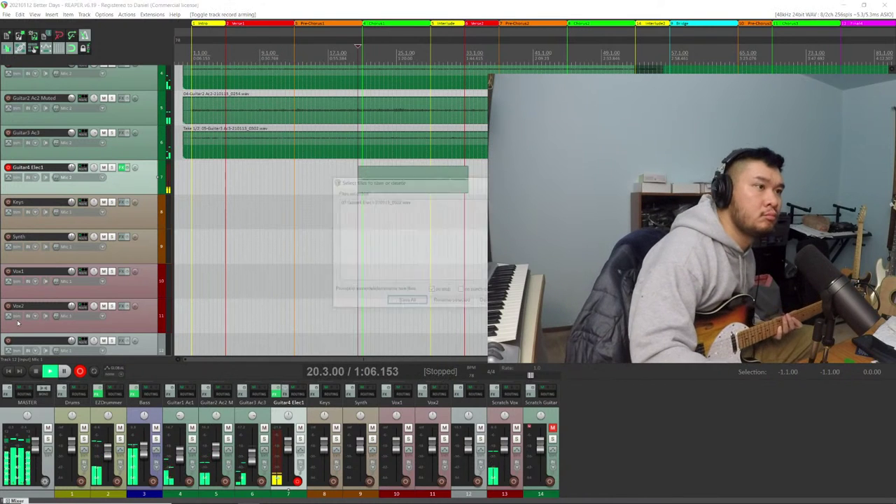
{"action": "key", "text": "Return"}
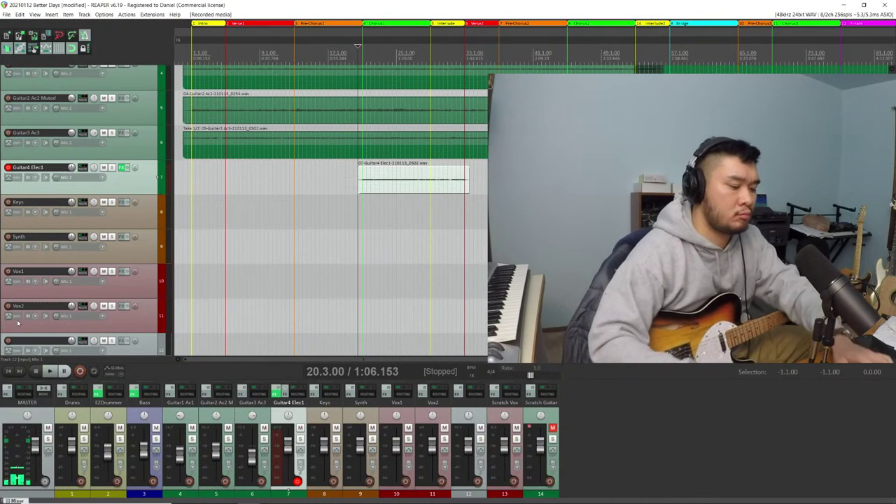
Arm track 12 for recording and disarm Guitar4 Elec1
{"action": "key", "text": "alt+Tab"}
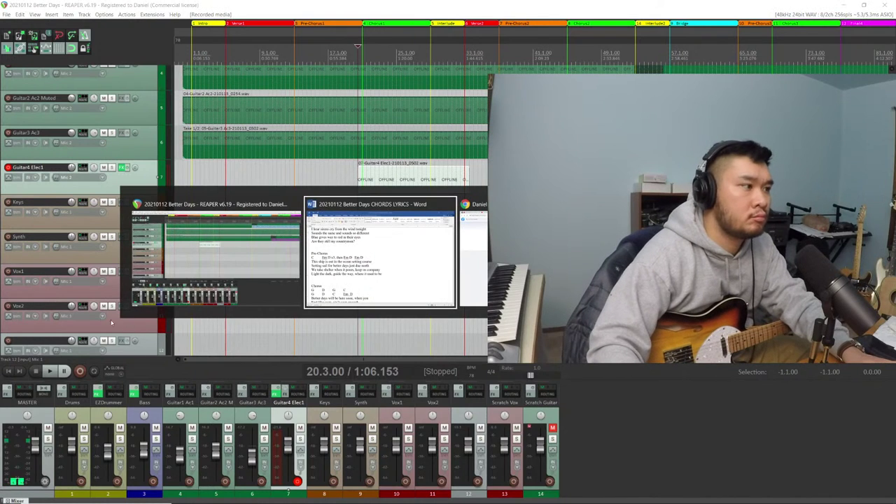
{"action": "left_click", "coordinate": [8, 342]}
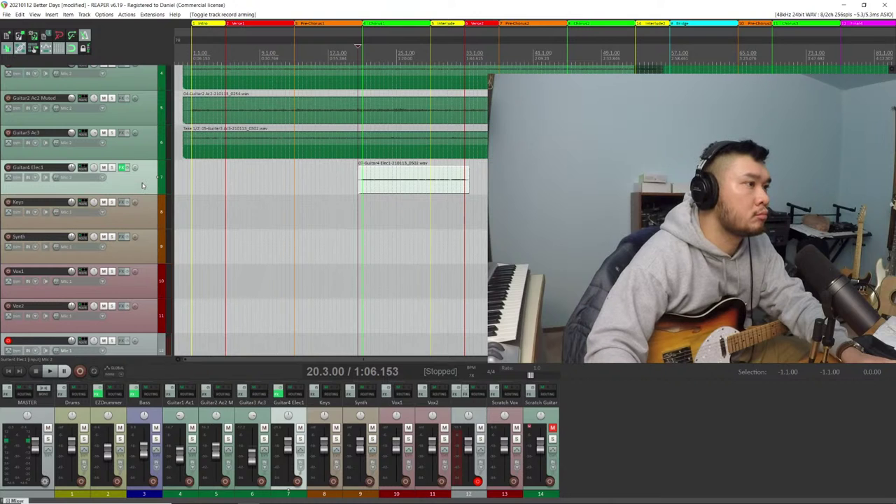
{"action": "key", "text": "alt+Tab"}
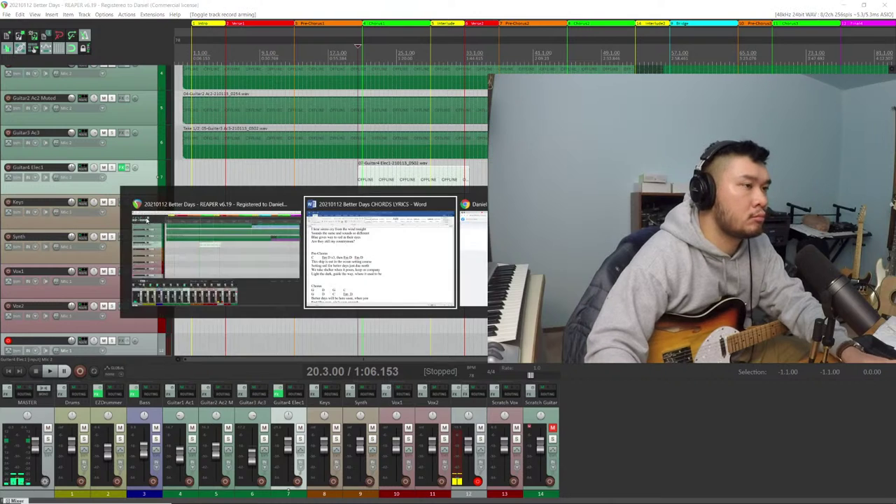
{"action": "key", "text": "alt+Tab"}
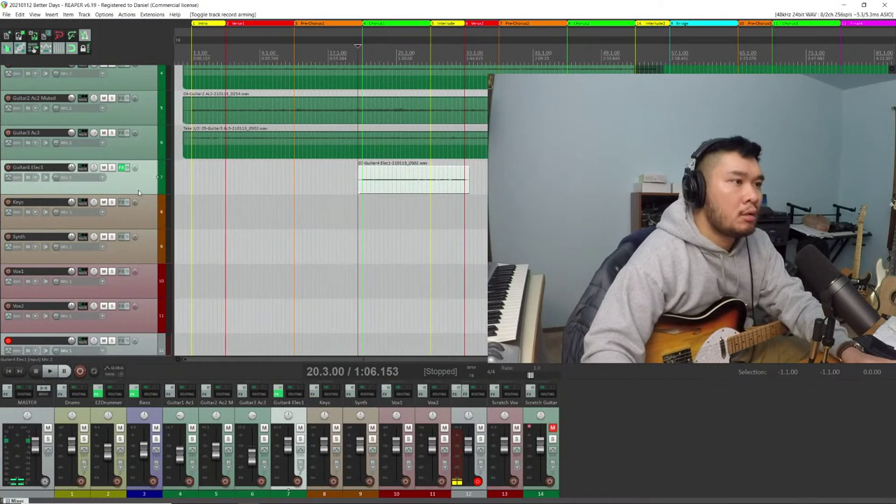
{"action": "key", "text": "alt+Tab"}
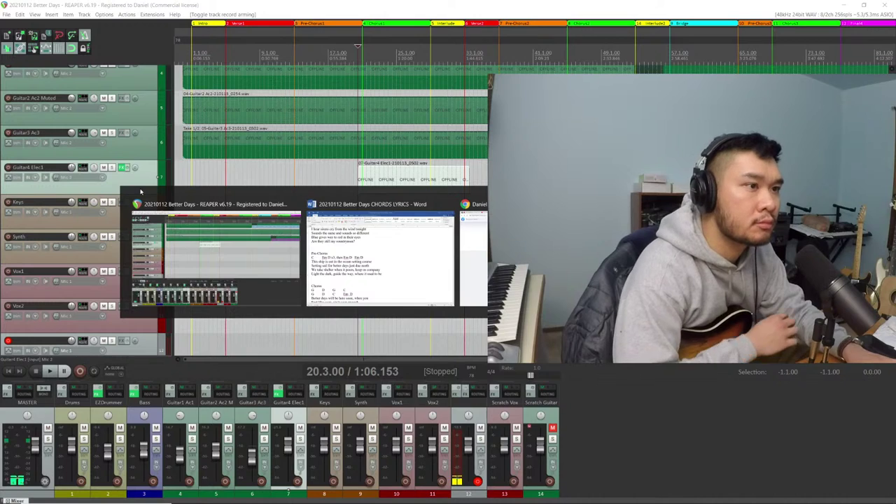
{"action": "key", "text": "alt+Tab"}
{"action": "key", "text": "alt+Tab"}
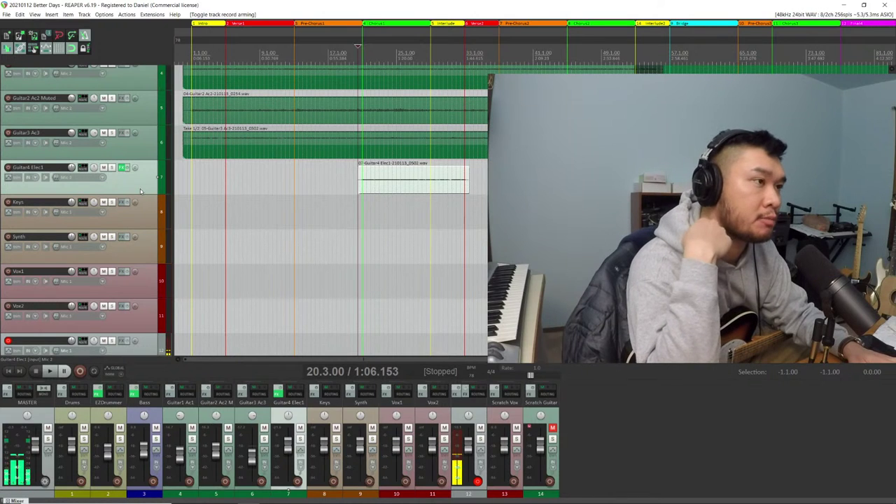
{"action": "key", "text": "alt+Tab"}
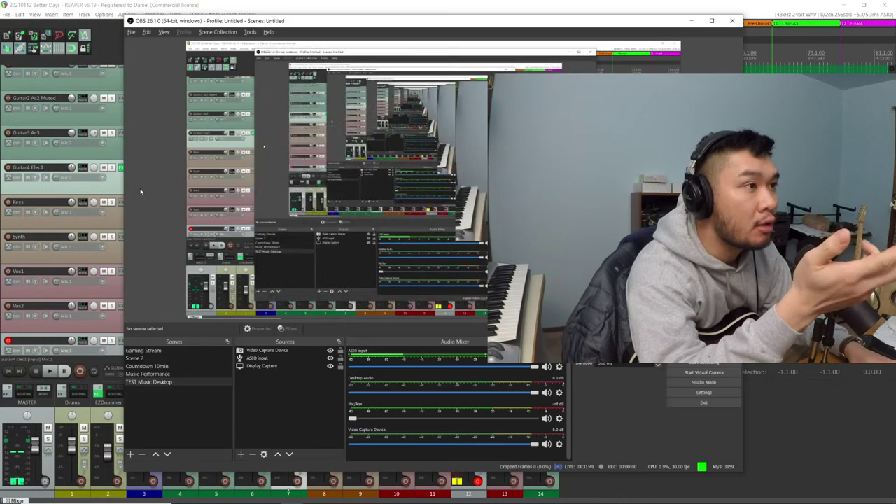
{"action": "key", "text": "alt+Tab"}
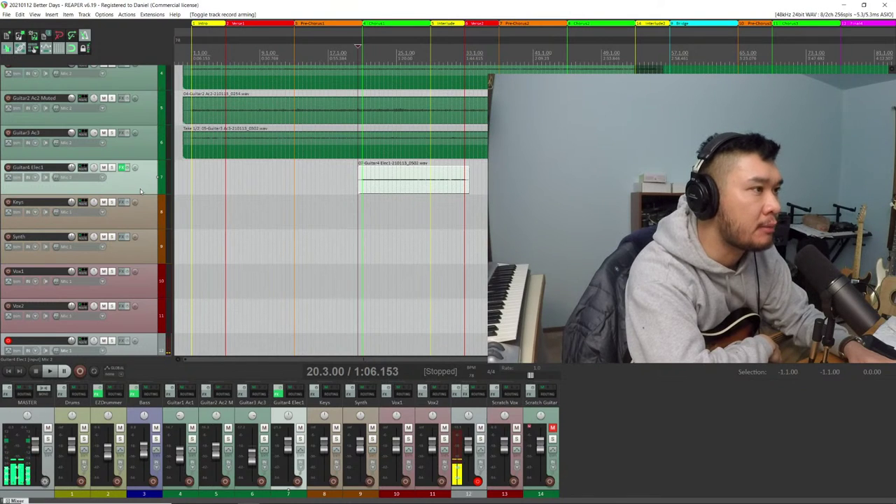
Switch to the Better Days chords and lyrics document in Word, maximize it and review the chords of every song section
{"action": "key", "text": "alt+Tab"}
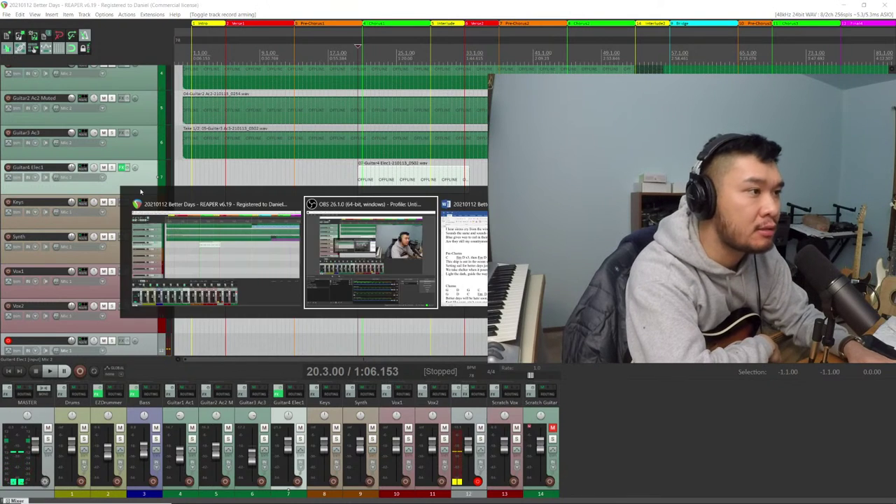
{"action": "key", "text": "alt+Tab"}
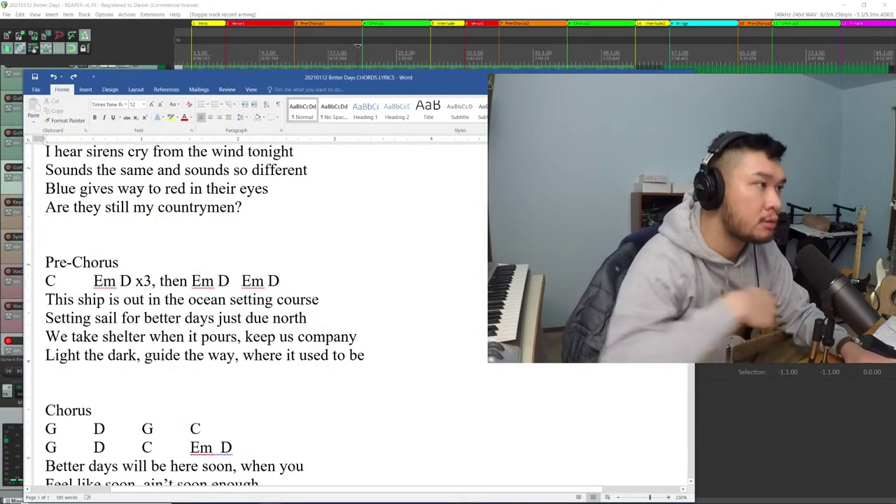
{"action": "double_click", "coordinate": [380, 77]}
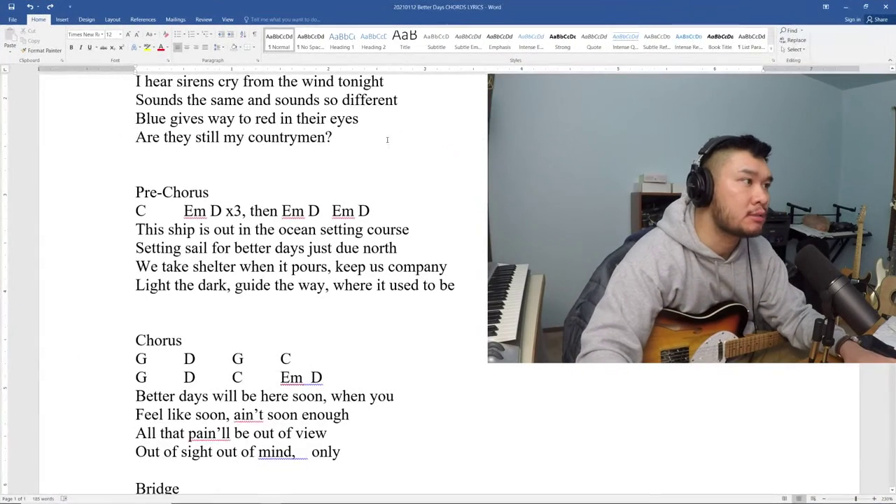
{"action": "scroll", "coordinate": [386, 169], "scroll_direction": "up", "scroll_amount": 5}
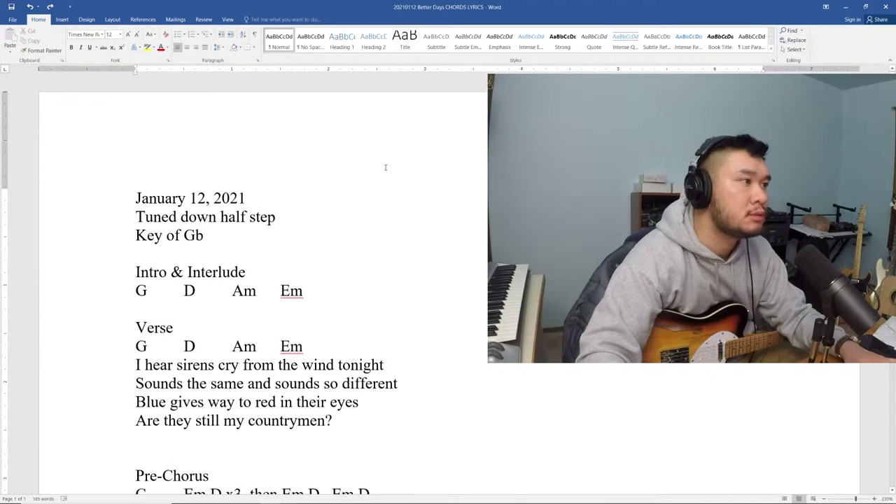
{"action": "scroll", "coordinate": [320, 297], "scroll_direction": "down", "scroll_amount": 3}
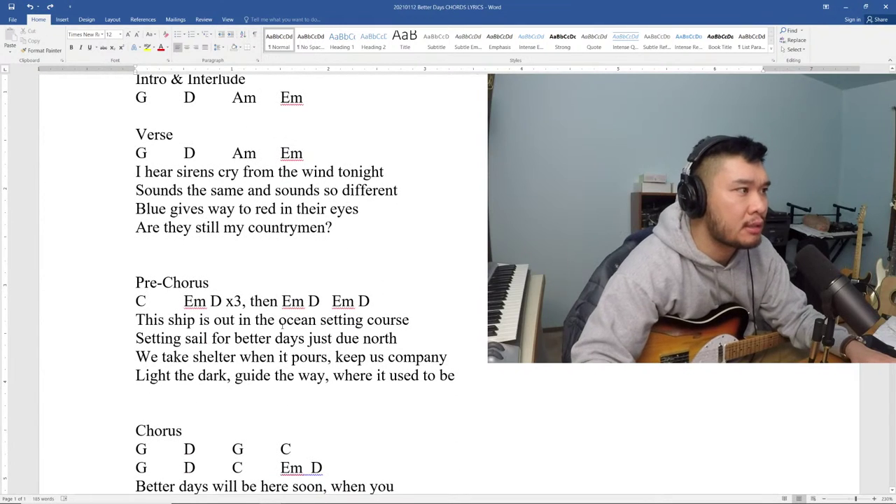
{"action": "scroll", "coordinate": [357, 384], "scroll_direction": "down", "scroll_amount": 3}
{"action": "key", "text": "alt+Tab"}
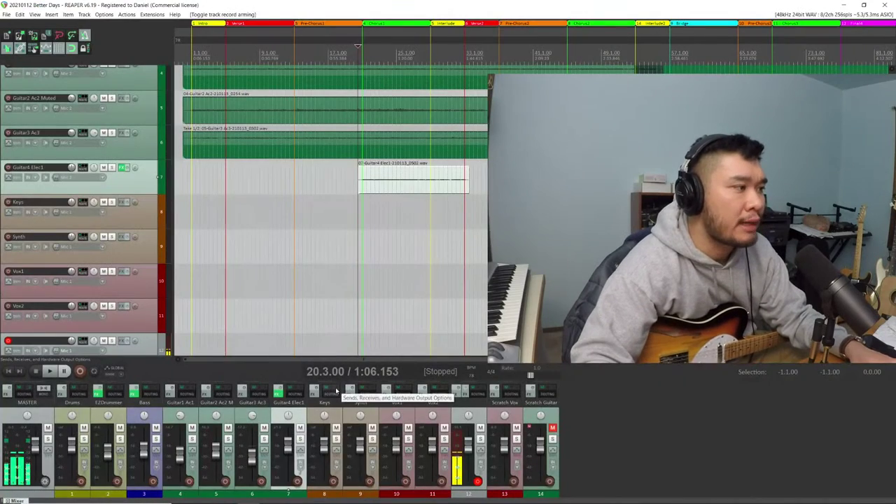
{"action": "key", "text": "alt+Tab"}
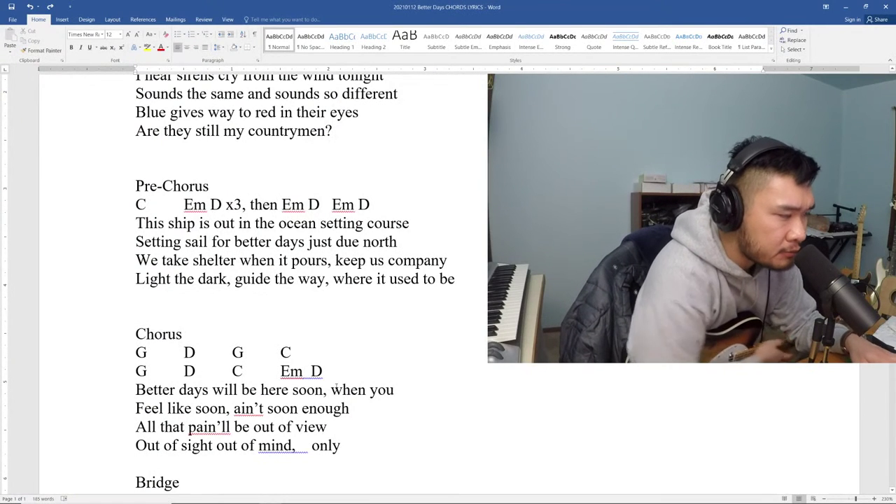
{"action": "scroll", "coordinate": [274, 341], "scroll_direction": "down", "scroll_amount": 5}
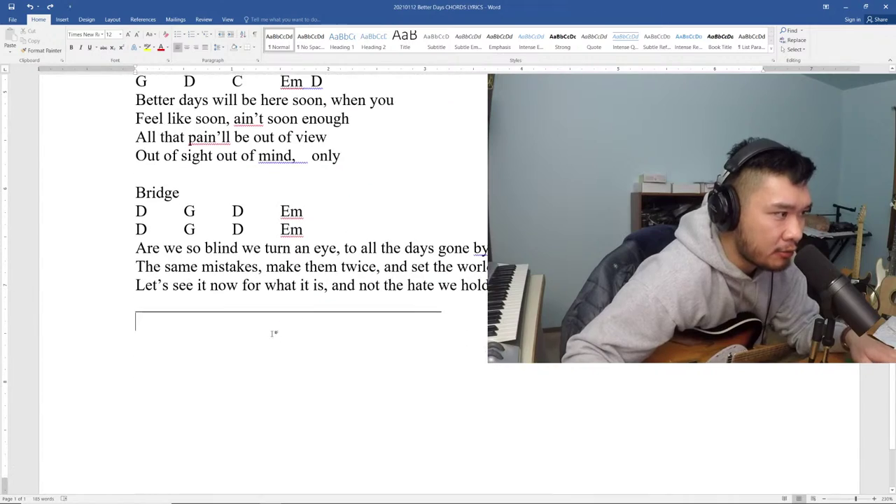
{"action": "scroll", "coordinate": [322, 313], "scroll_direction": "up", "scroll_amount": 4}
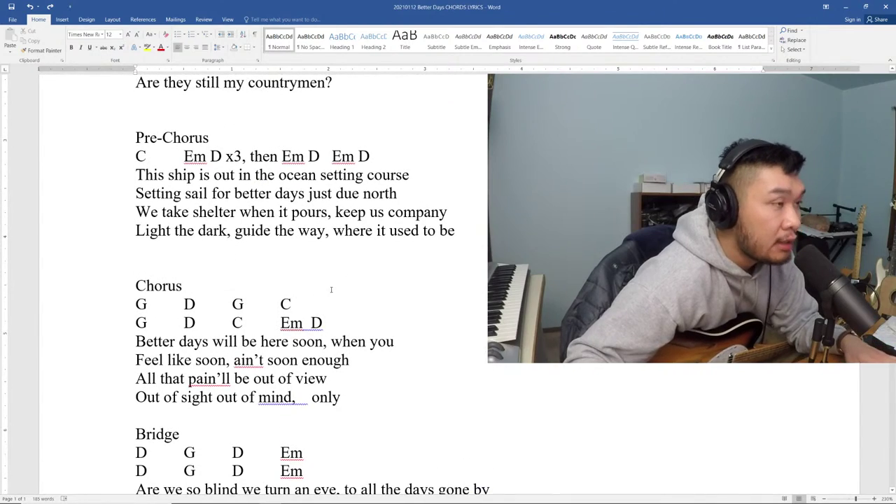
{"action": "key", "text": "alt+Tab"}
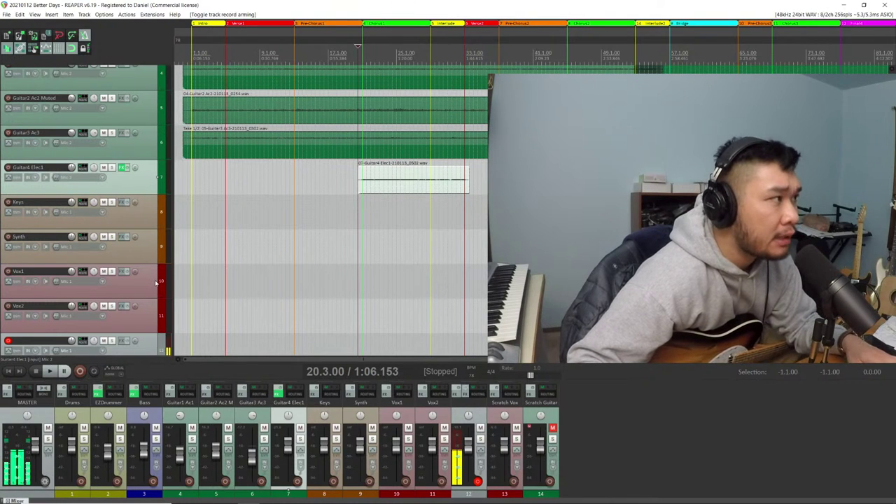
Check the live video post on the Facebook profile in the browser and return to the REAPER project
{"action": "key", "text": "alt+Tab"}
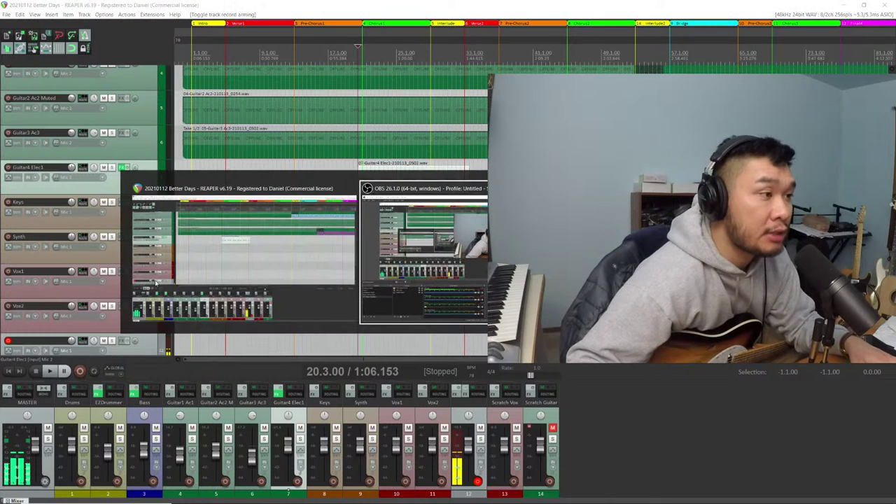
{"action": "key", "text": "alt+Tab"}
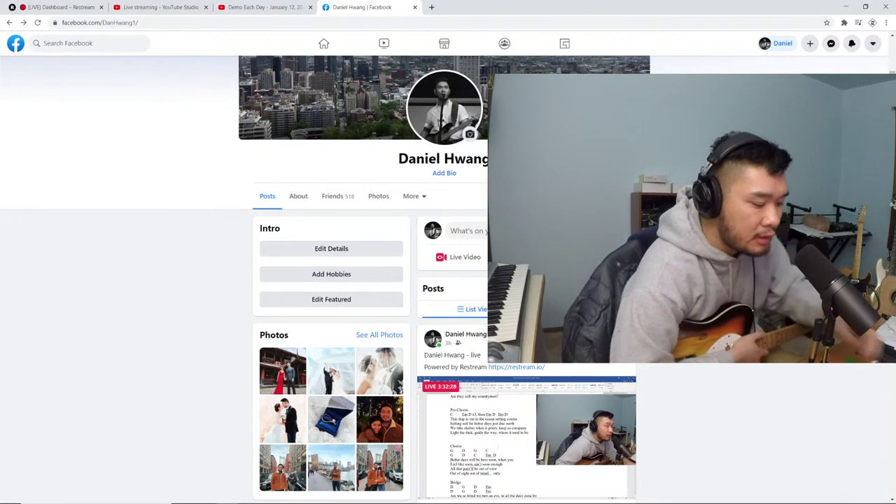
{"action": "key", "text": "alt+Tab"}
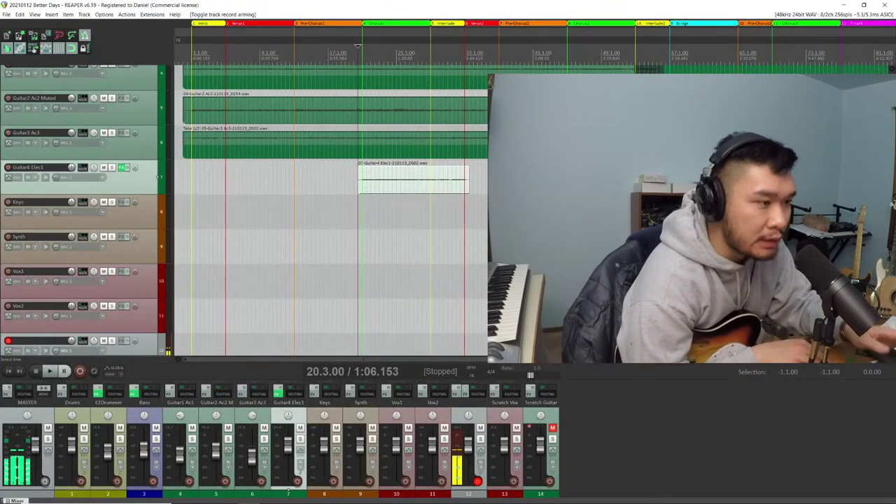